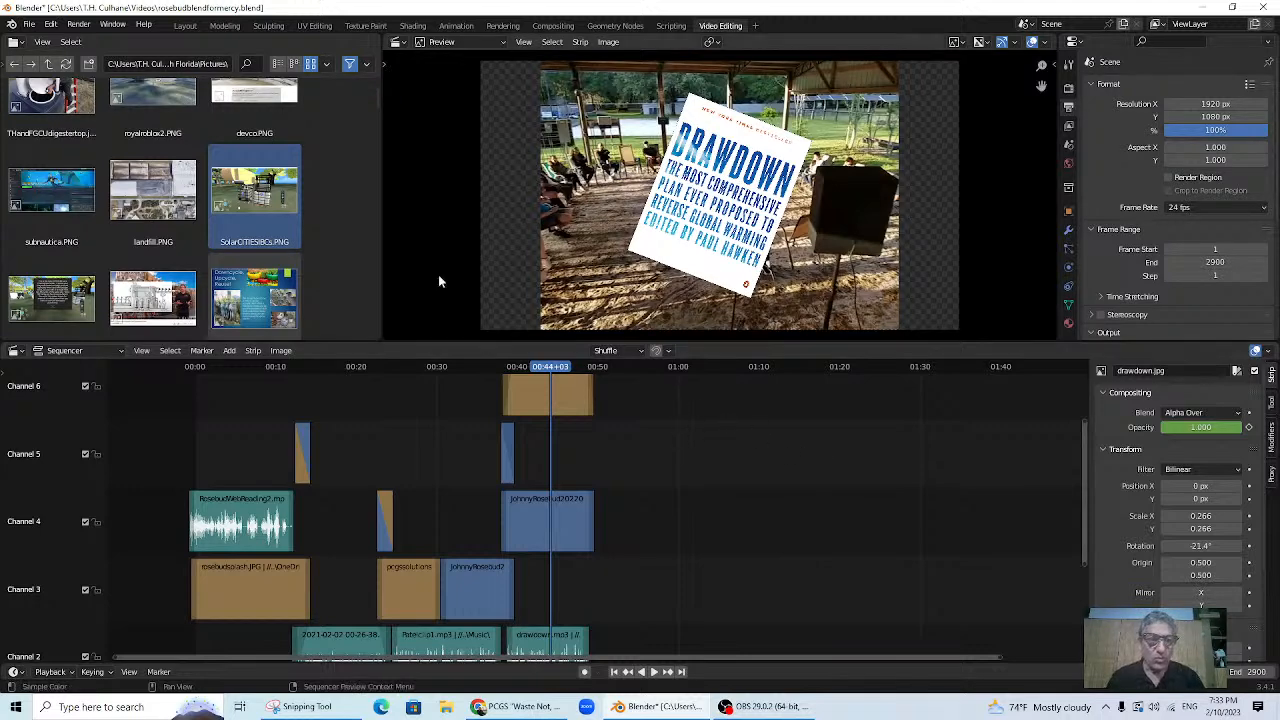
- Play and scrub through the Drawdown book cover section of the timeline to review how the sequence ends
{"action": "left_click", "coordinate": [593, 367]}
{"action": "key", "text": "space"}
{"action": "left_click_drag", "start_coordinate": [593, 370], "coordinate": [530, 373]}
{"action": "key", "text": "space"}
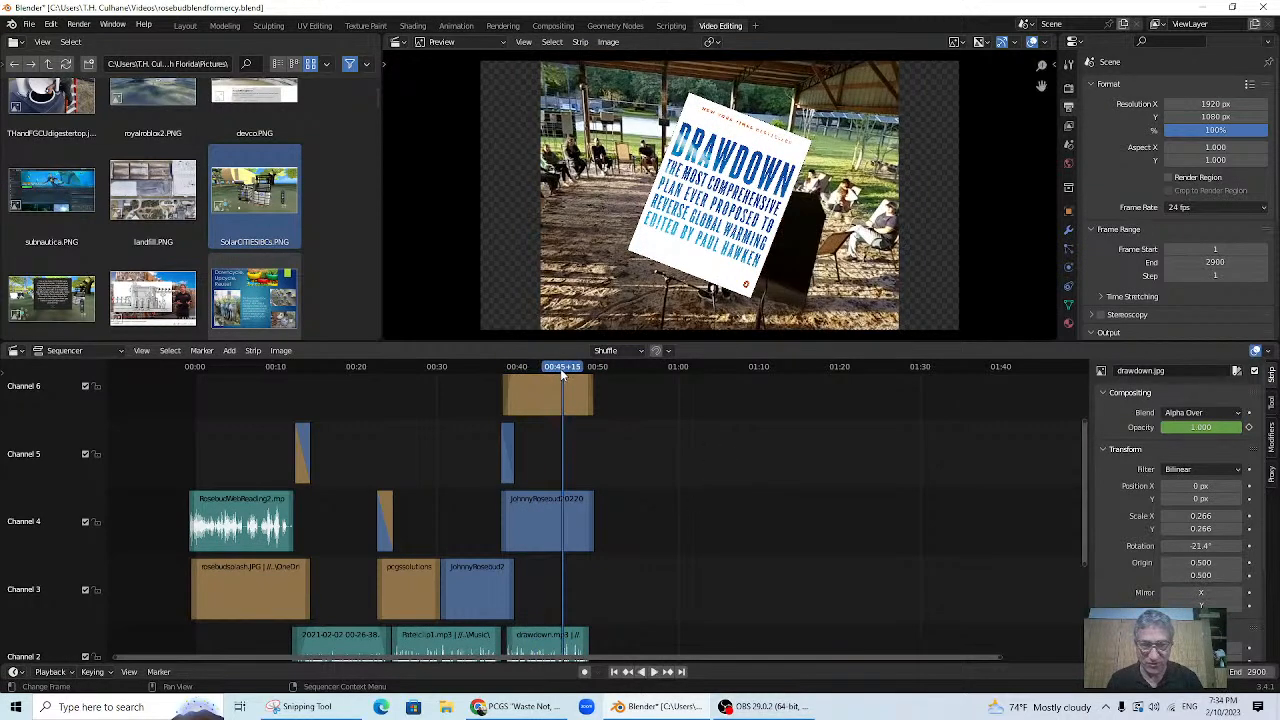
{"action": "mouse_move", "coordinate": [556, 371]}
{"action": "left_mouse_down"}
{"action": "mouse_move", "coordinate": [574, 371]}
{"action": "mouse_move", "coordinate": [562, 372]}
{"action": "left_mouse_up"}
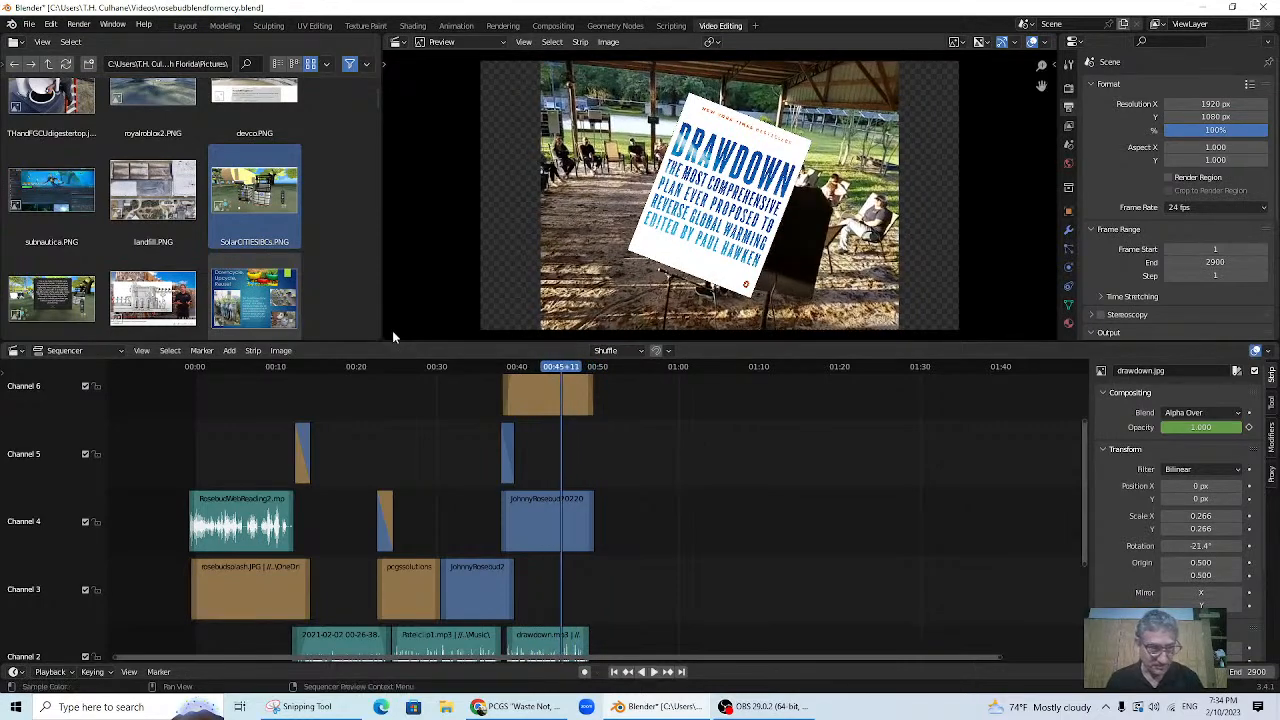
- Add solarcitiesibcssign1.PNG as an image strip on channel 4, shortly after the last video clip
{"action": "left_click_drag", "start_coordinate": [50, 295], "coordinate": [625, 520]}
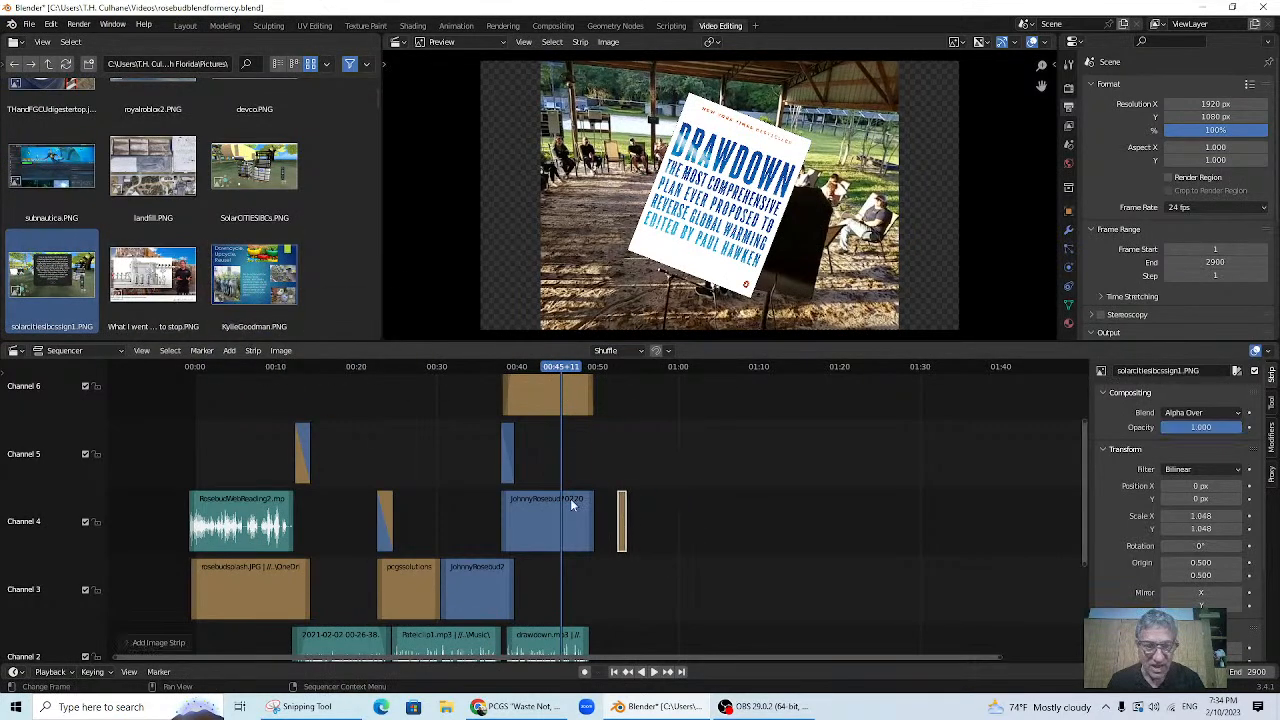
{"action": "left_click", "coordinate": [229, 350]}
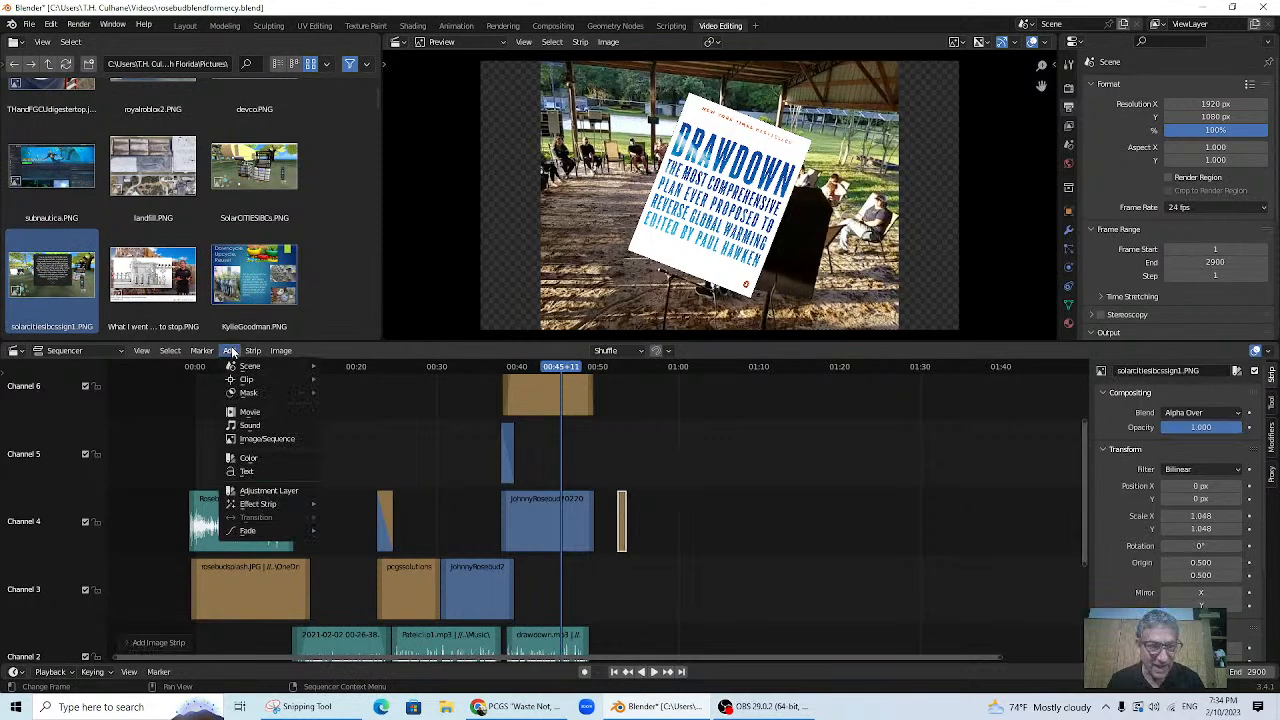
{"action": "left_click", "coordinate": [257, 441]}
{"action": "left_click", "coordinate": [917, 153]}
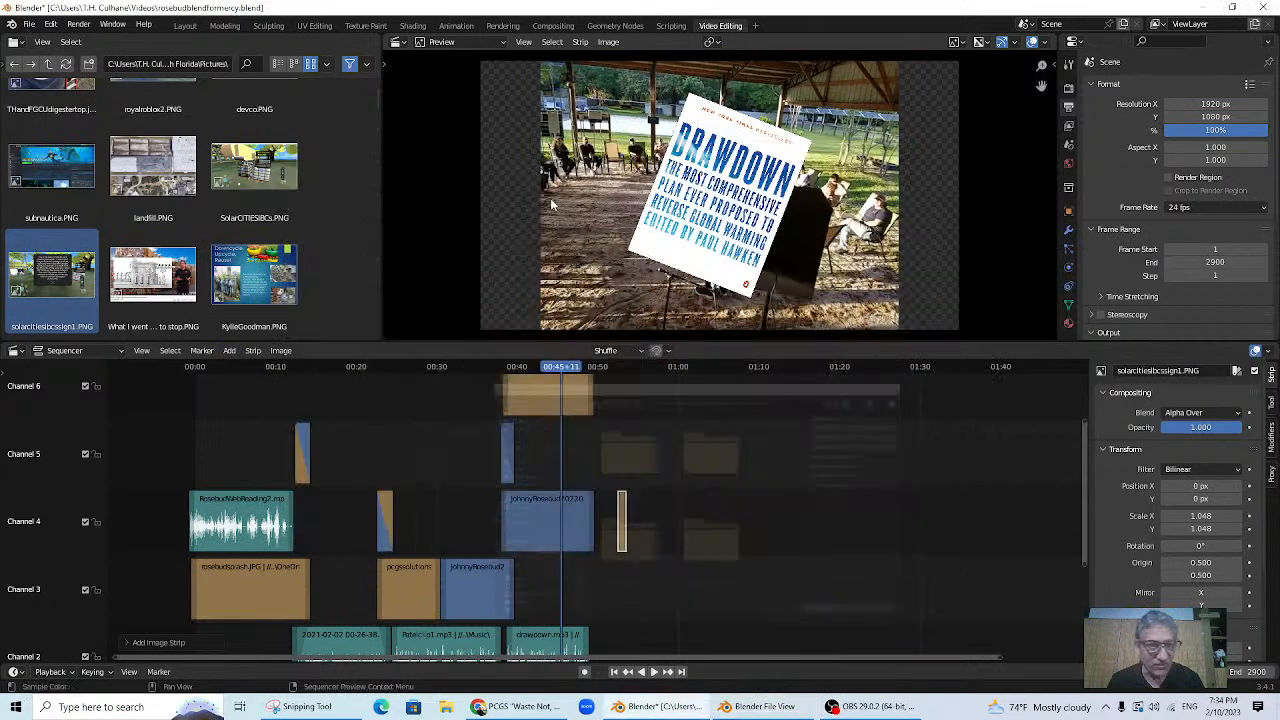
{"action": "left_click", "coordinate": [634, 525]}
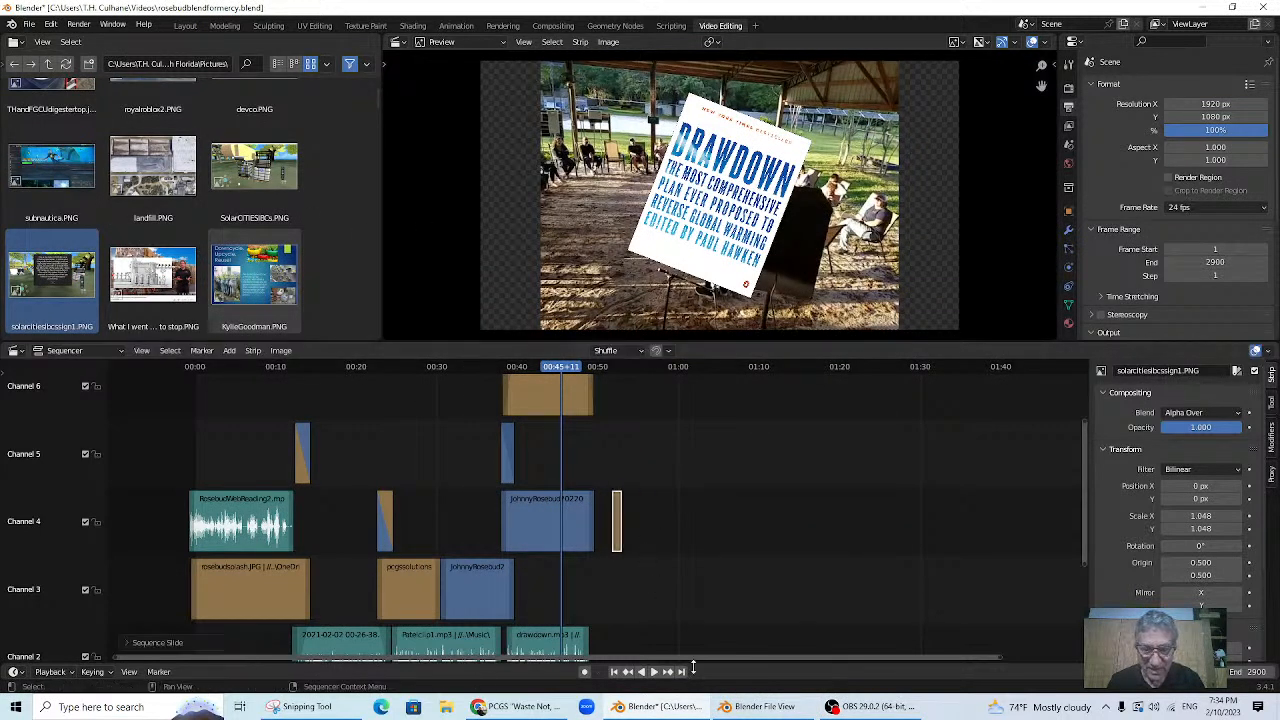
- Lengthen the solarcitiesibcssign1.PNG strip to about 3 seconds and preview its image
{"action": "scroll", "coordinate": [745, 530], "scroll_direction": "up", "scroll_amount": 6}
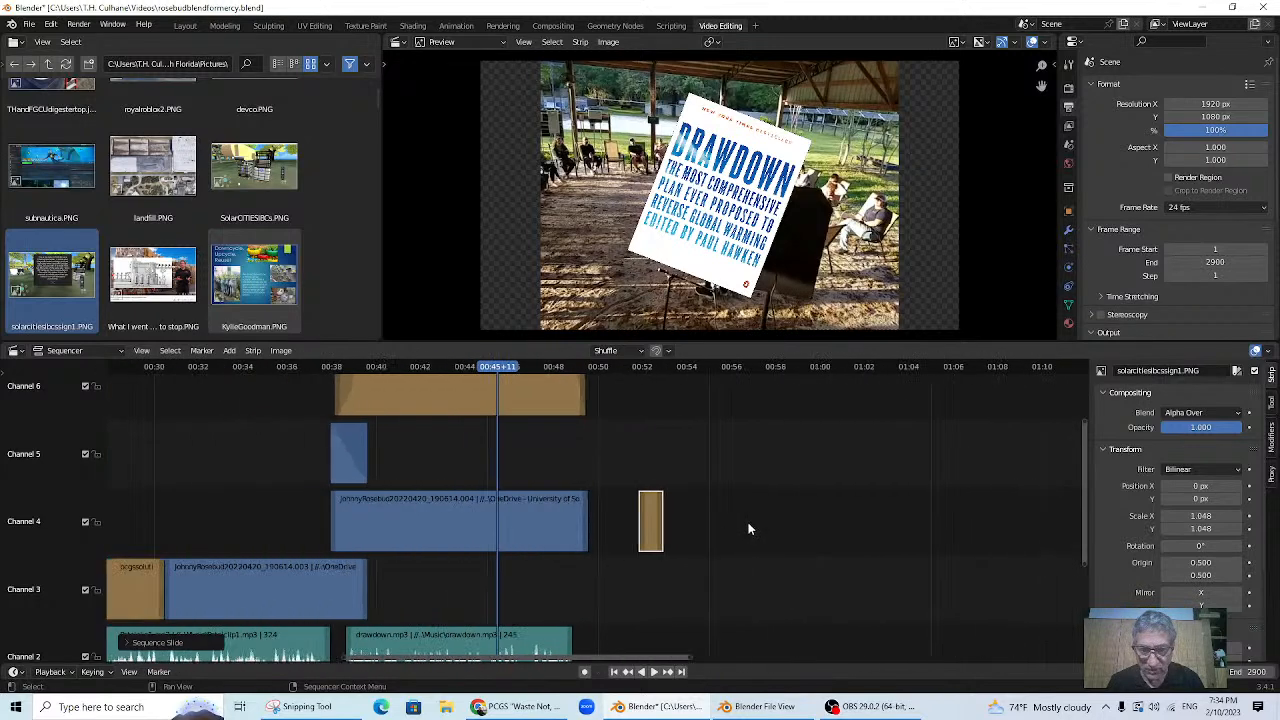
{"action": "scroll", "coordinate": [714, 519], "scroll_direction": "up", "scroll_amount": 2}
{"action": "left_click_drag", "start_coordinate": [693, 519], "coordinate": [745, 515]}
{"action": "left_click_drag", "start_coordinate": [449, 369], "coordinate": [703, 405]}
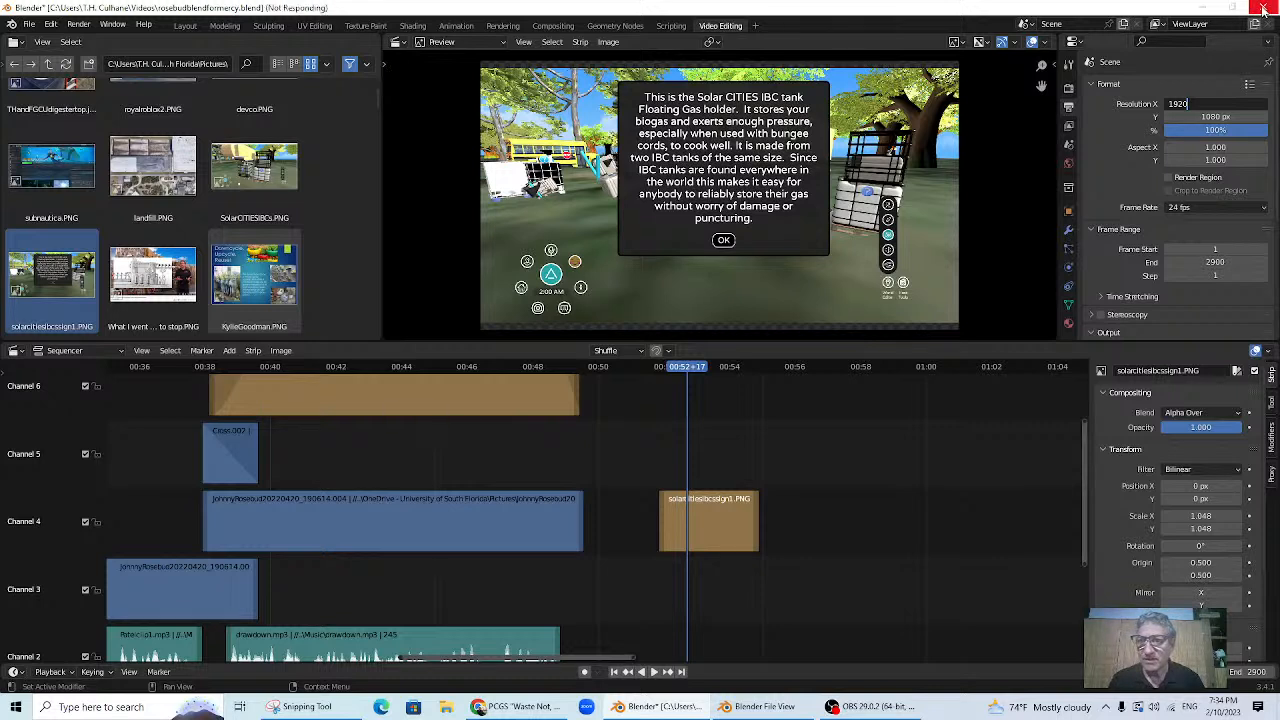
- Close the unresponsive Blender window and relaunch Blender 3.4
{"action": "left_click", "coordinate": [1263, 8]}
{"action": "left_click", "coordinate": [1263, 8]}
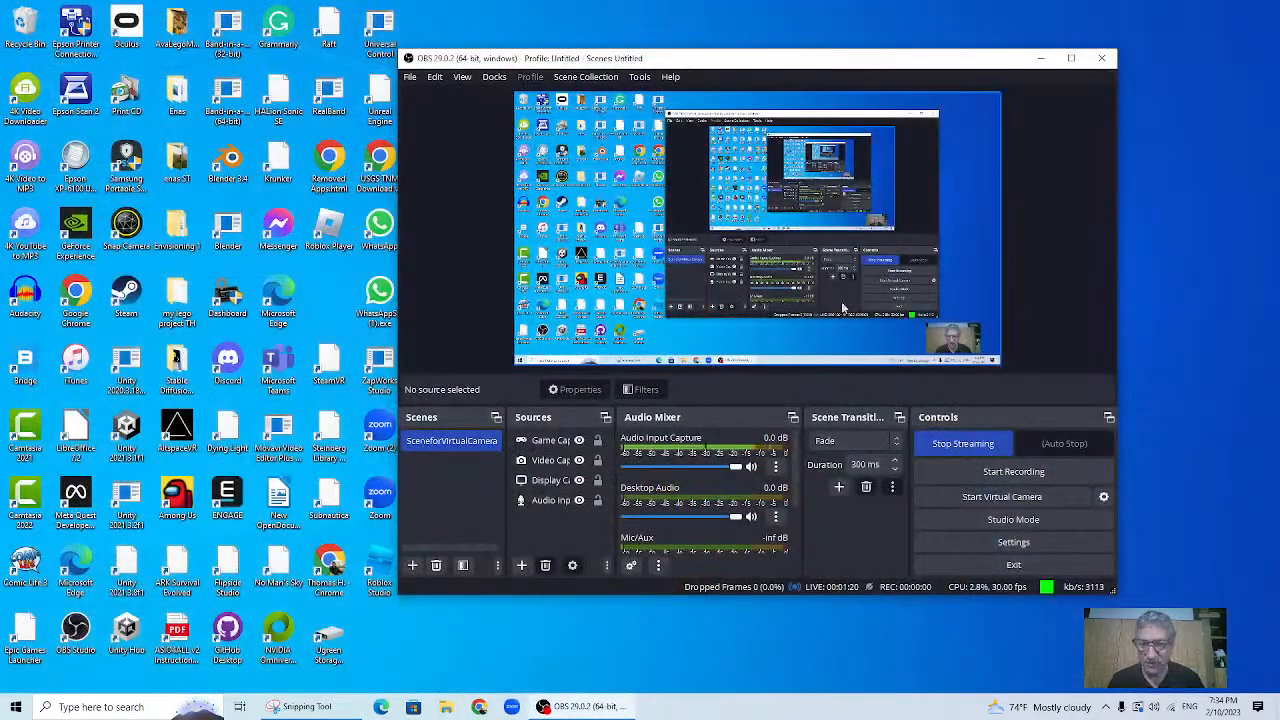
{"action": "left_click", "coordinate": [122, 707]}
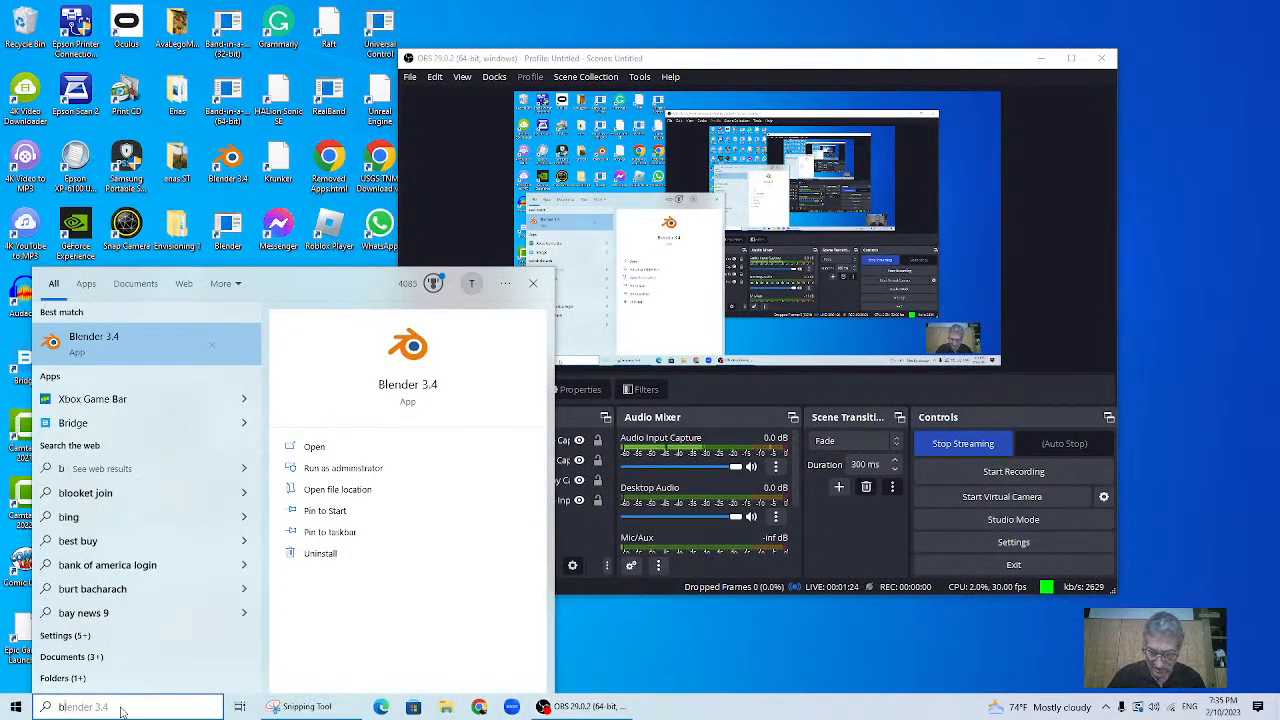
{"action": "type", "text": "b"}
{"action": "key", "text": "Return"}
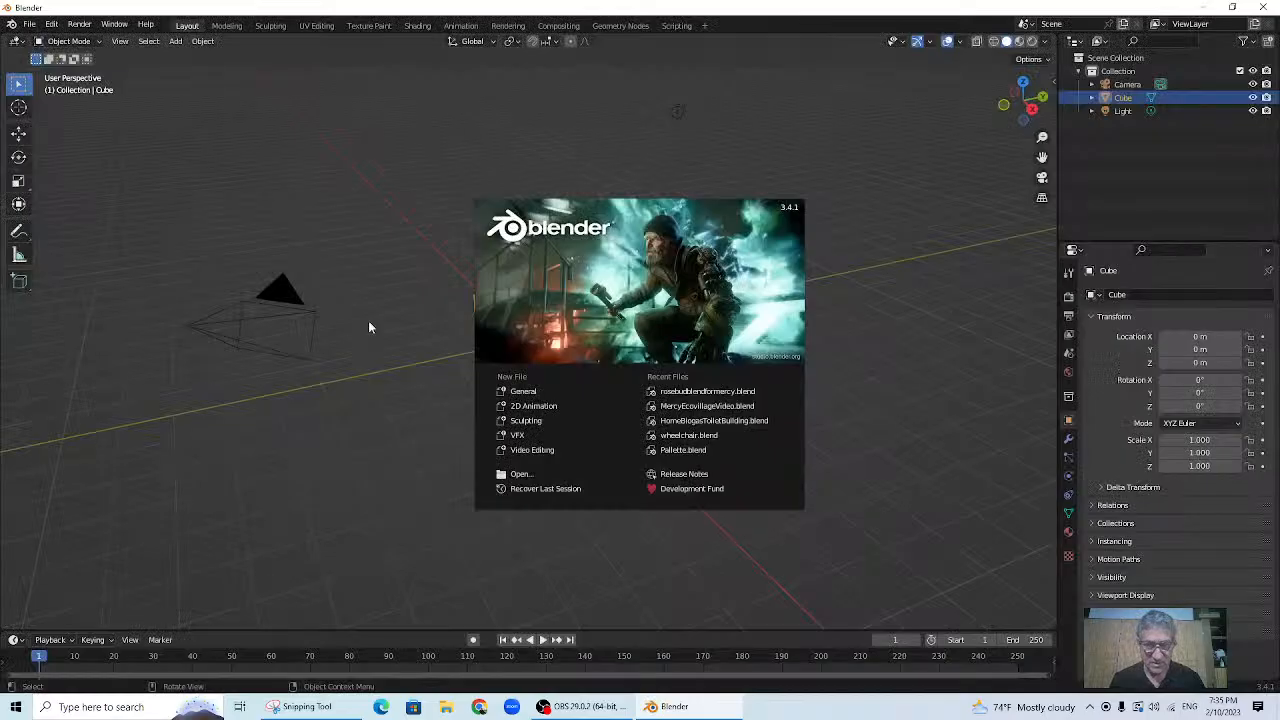
- Reopen the recent project rosebudblendformercy.blend
{"action": "left_click", "coordinate": [697, 408]}
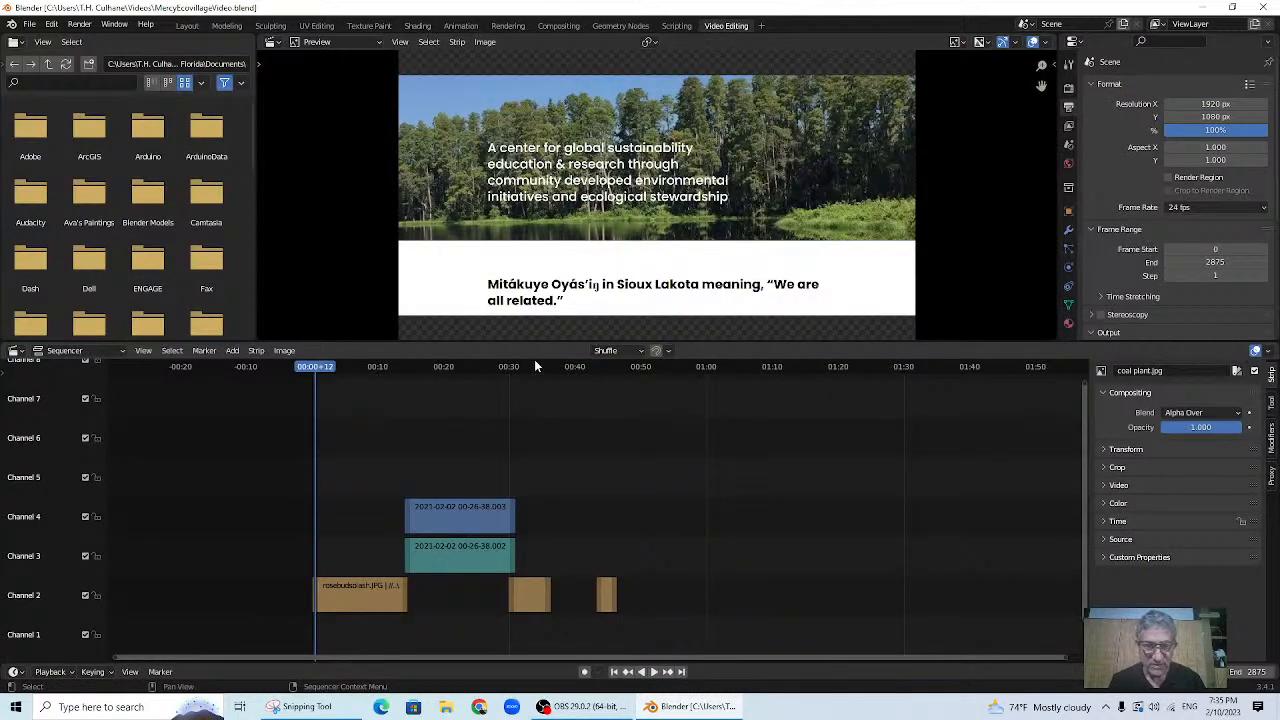
{"action": "left_click", "coordinate": [36, 24]}
{"action": "mouse_move", "coordinate": [59, 70]}
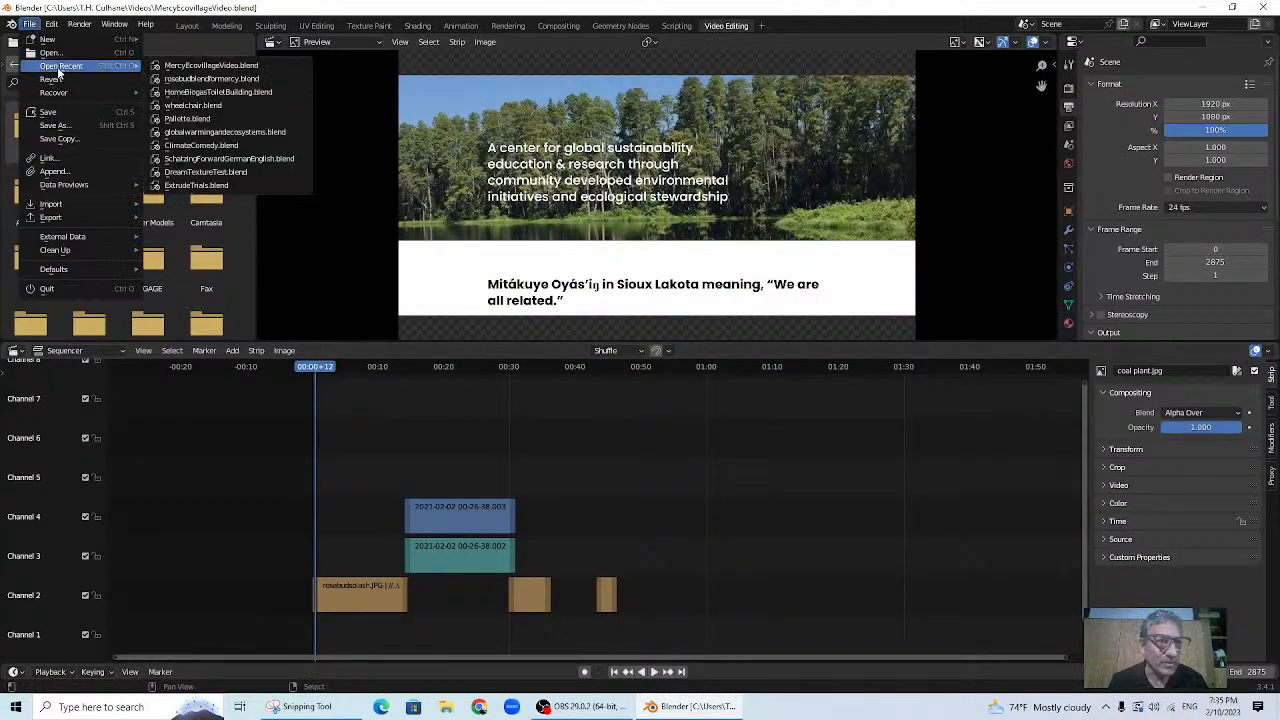
{"action": "left_click", "coordinate": [200, 79]}
- Scrub the timeline to about 45 seconds and briefly play the Drawdown section
{"action": "left_click_drag", "start_coordinate": [410, 370], "coordinate": [560, 390]}
{"action": "key", "text": "space"}
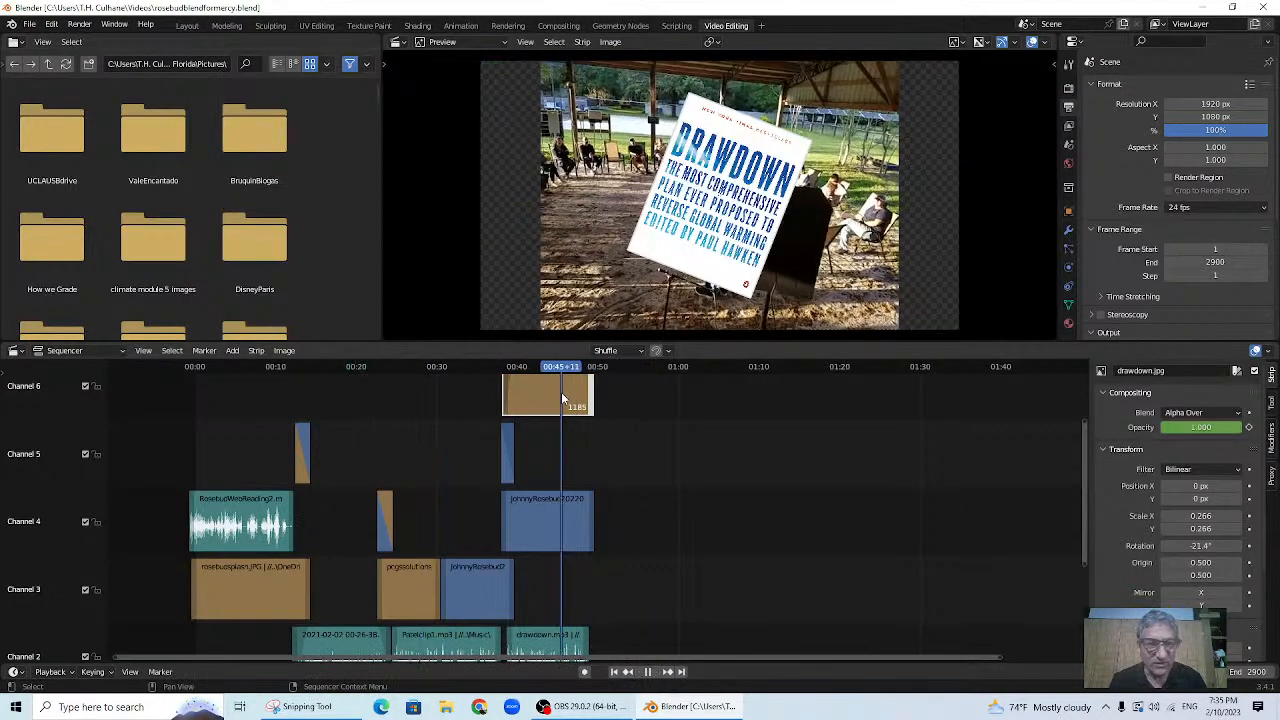
{"action": "key", "text": "Escape"}
- Find SolarCITIESIBCs.PNG in the Pictures folder and add it as an image strip on channel 4, past the last video clip
{"action": "scroll", "coordinate": [249, 208], "scroll_direction": "down", "scroll_amount": 5}
{"action": "scroll", "coordinate": [249, 208], "scroll_direction": "down", "scroll_amount": 10}
{"action": "scroll", "coordinate": [249, 208], "scroll_direction": "down", "scroll_amount": 3}
{"action": "left_click_drag", "start_coordinate": [52, 238], "coordinate": [637, 520]}
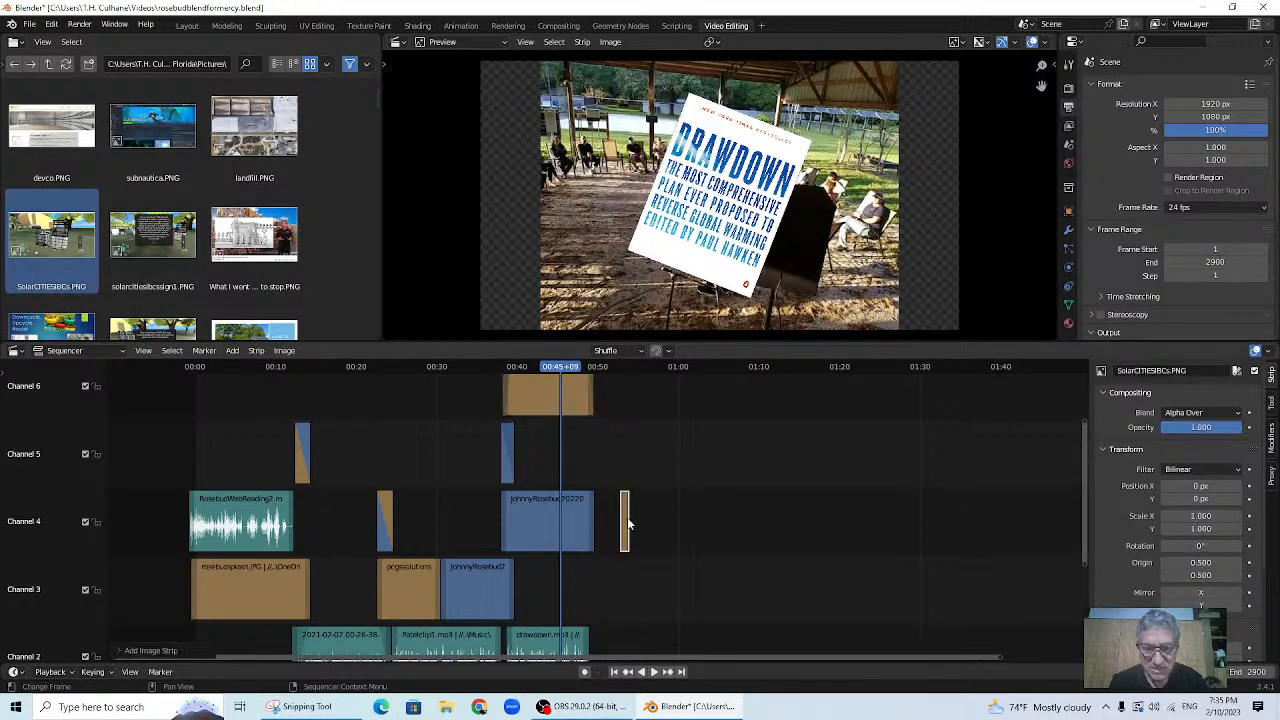
- Lengthen the SolarCITIESIBCs.PNG strip to about 3.5 seconds and preview its image
{"action": "scroll", "coordinate": [660, 528], "scroll_direction": "up", "scroll_amount": 6}
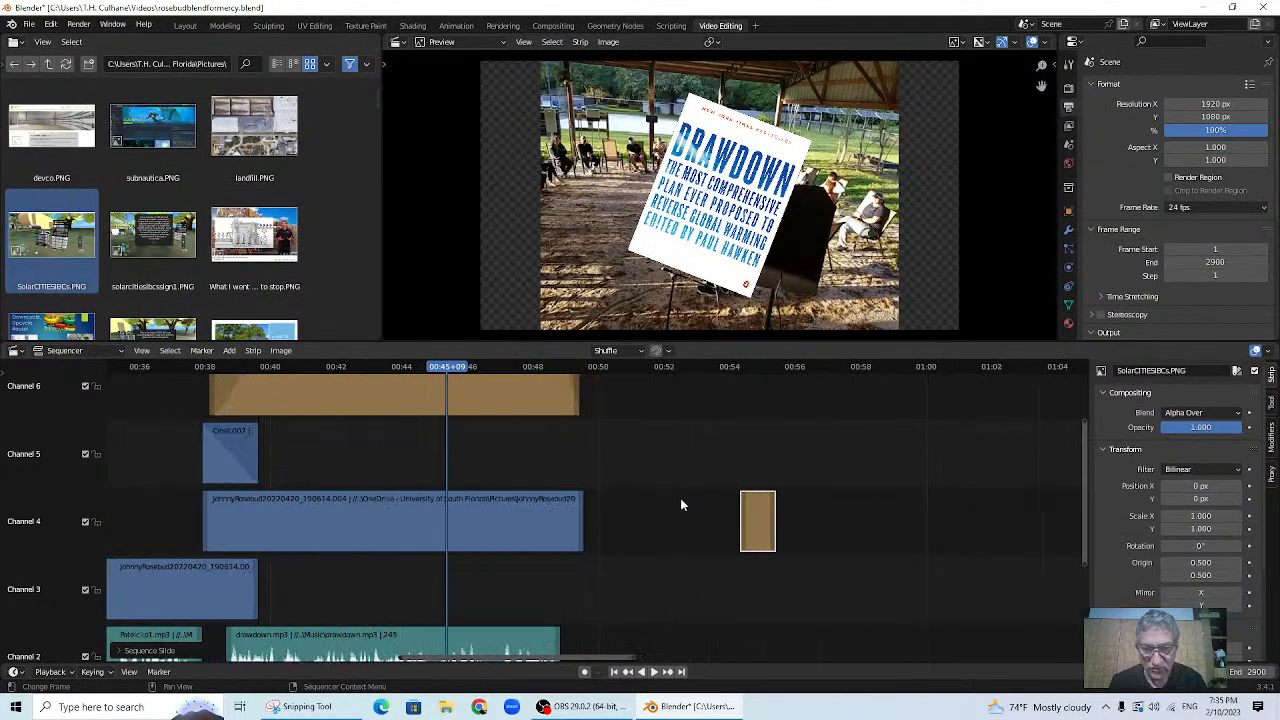
{"action": "left_click_drag", "start_coordinate": [775, 533], "coordinate": [857, 520]}
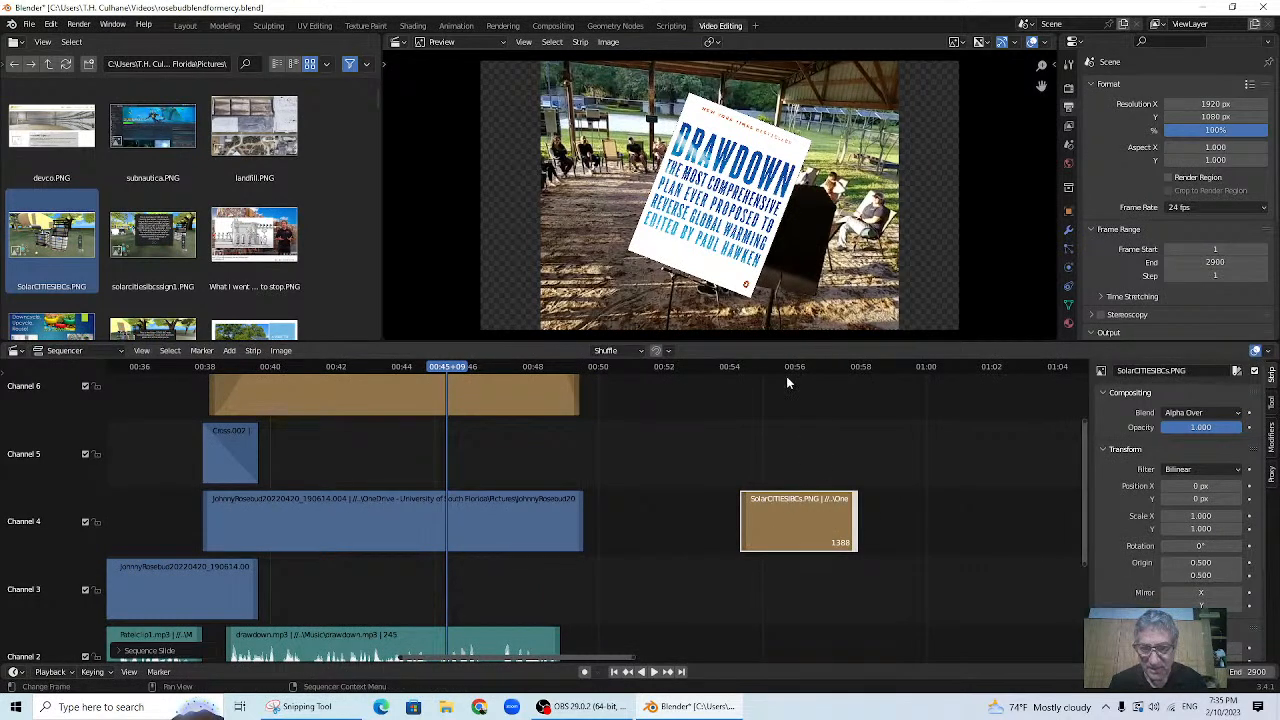
{"action": "left_click", "coordinate": [787, 367]}
{"action": "key", "text": "space"}
{"action": "key", "text": "space"}
- Move the SolarCITIESIBCs.PNG strip directly against the end of the last channel 4 video clip and extend its end to frame 1382
{"action": "key", "text": "g"}
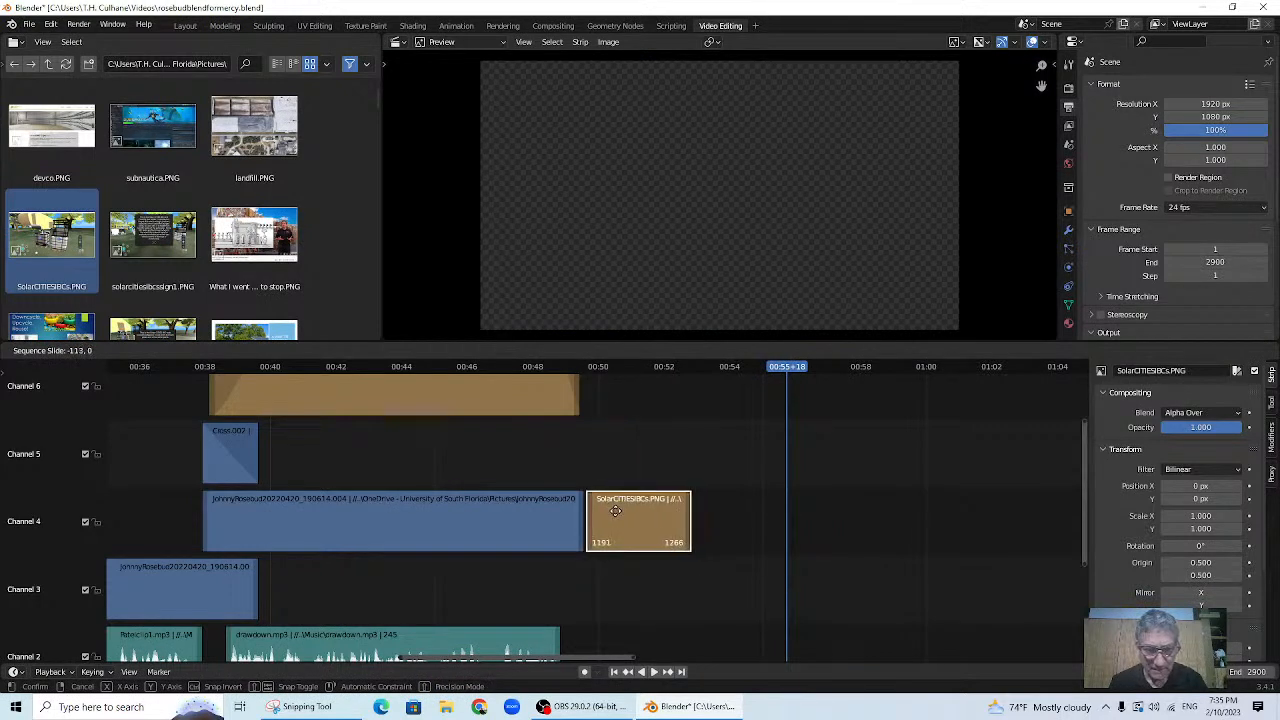
{"action": "left_click", "coordinate": [610, 511]}
{"action": "left_click", "coordinate": [498, 366]}
{"action": "key", "text": "space"}
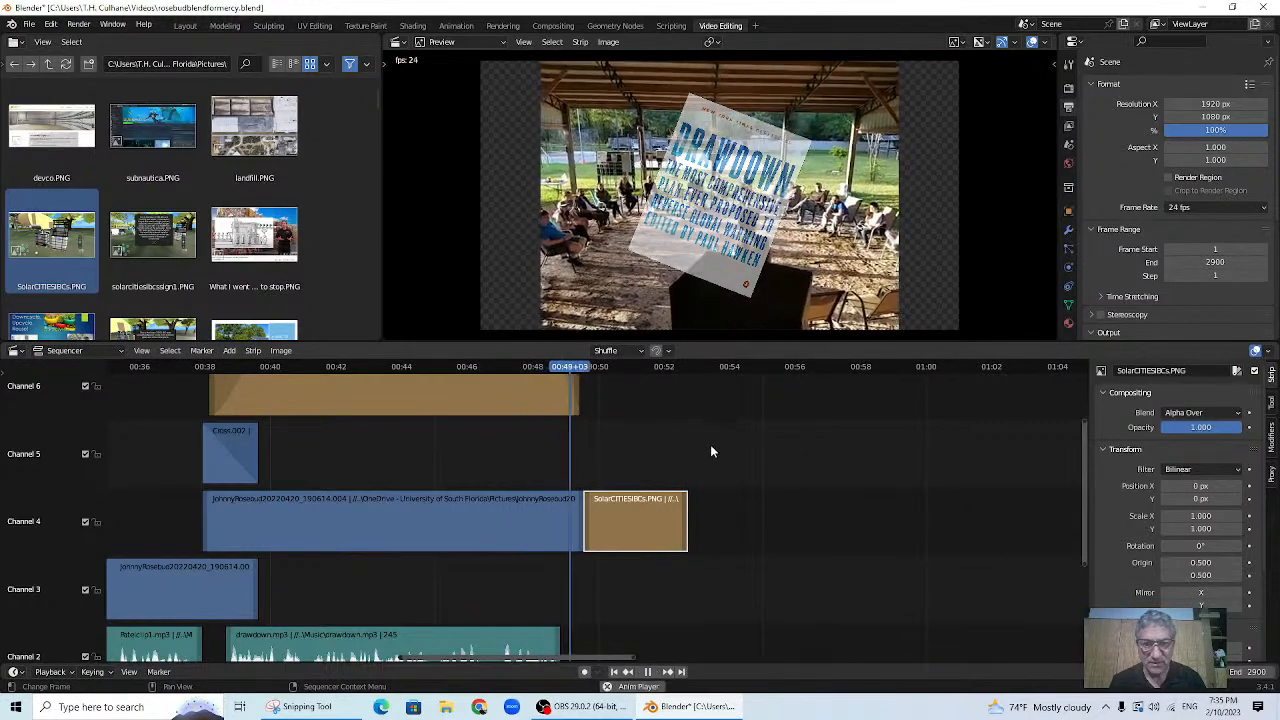
{"action": "key", "text": "space"}
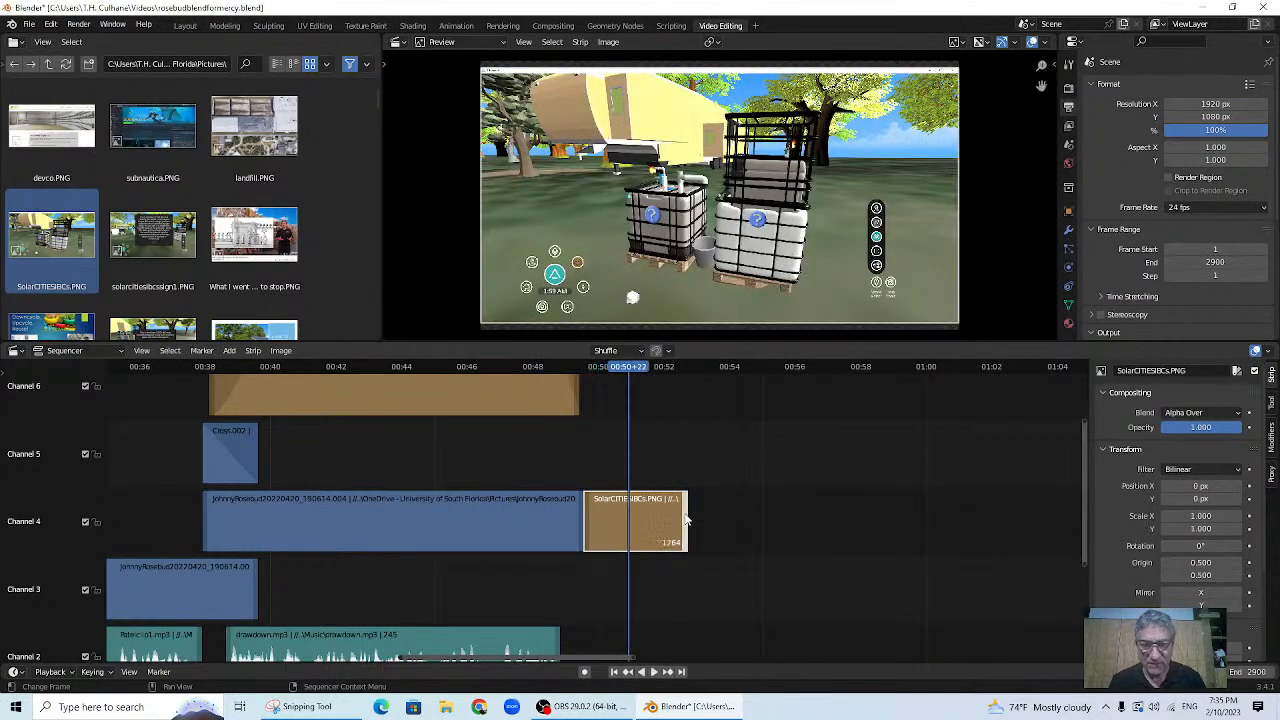
{"action": "left_click_drag", "start_coordinate": [686, 520], "coordinate": [849, 520]}
{"action": "left_click_drag", "start_coordinate": [574, 372], "coordinate": [639, 387]}
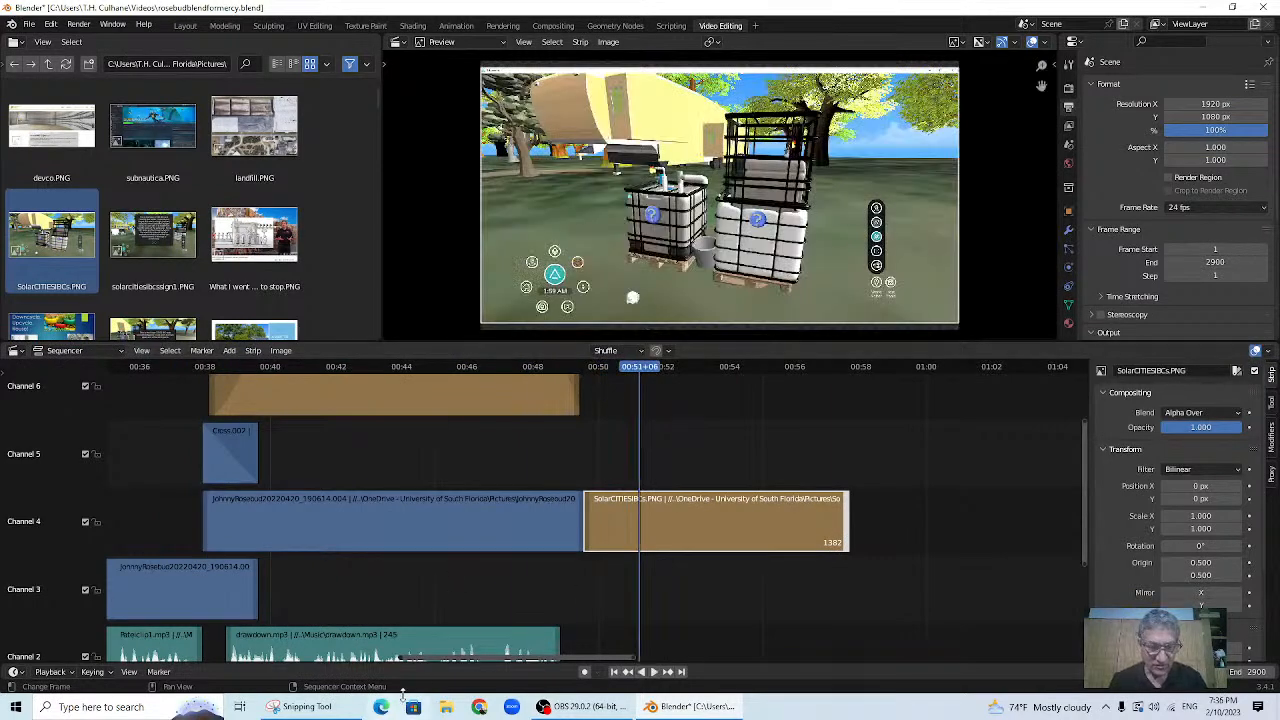
- Launch Audacity, skip the offered update and dismiss the welcome dialog
{"action": "left_click", "coordinate": [221, 695]}
{"action": "type", "text": "audacity"}
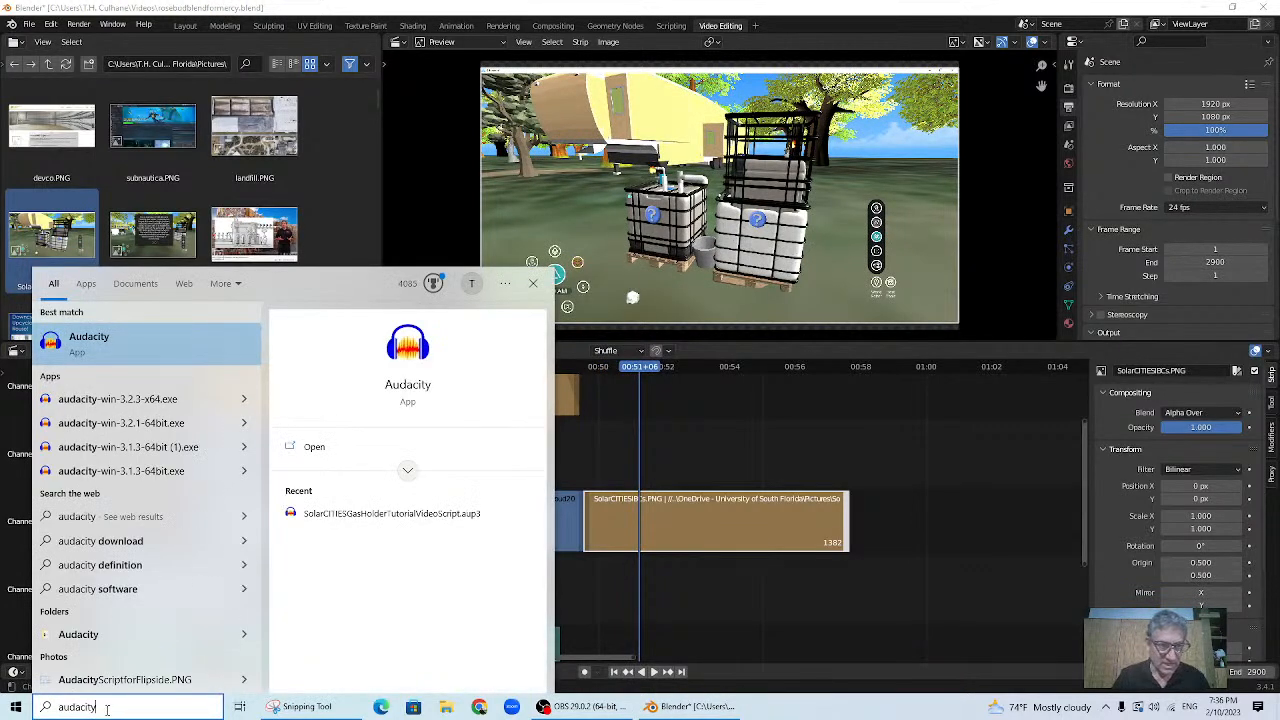
{"action": "left_click", "coordinate": [160, 346]}
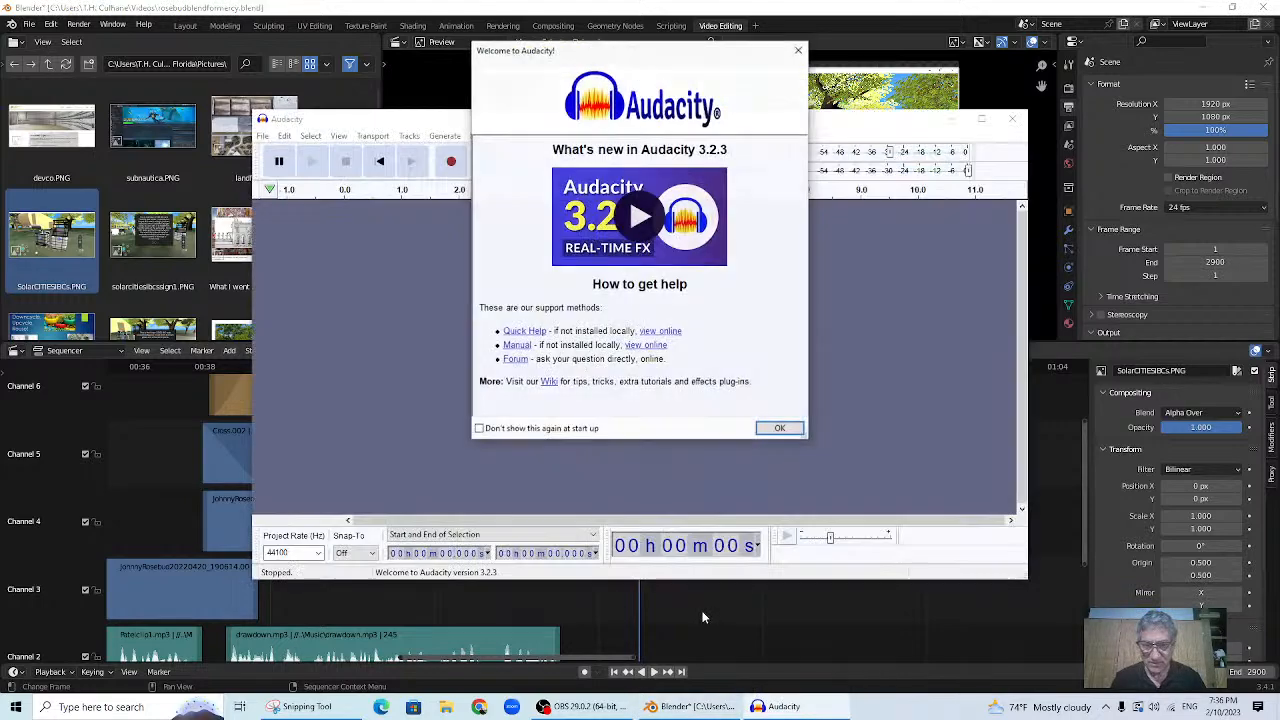
{"action": "left_click", "coordinate": [729, 518]}
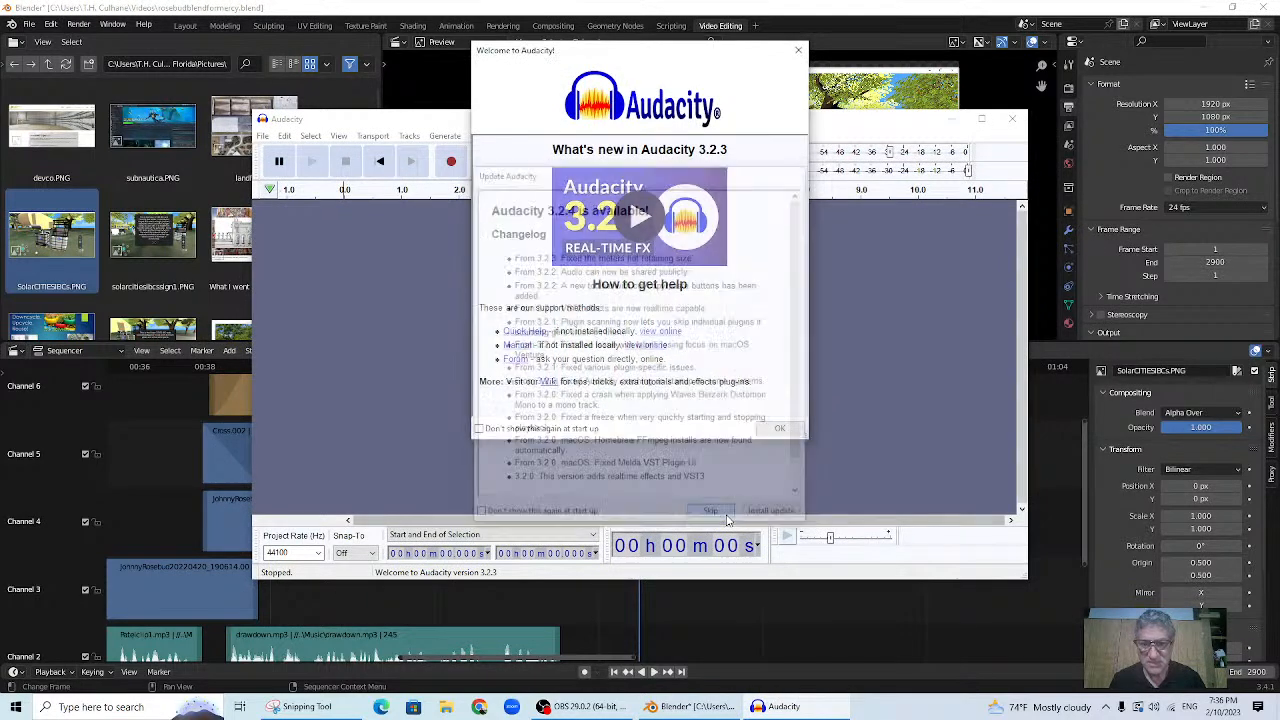
{"action": "left_click", "coordinate": [756, 428]}
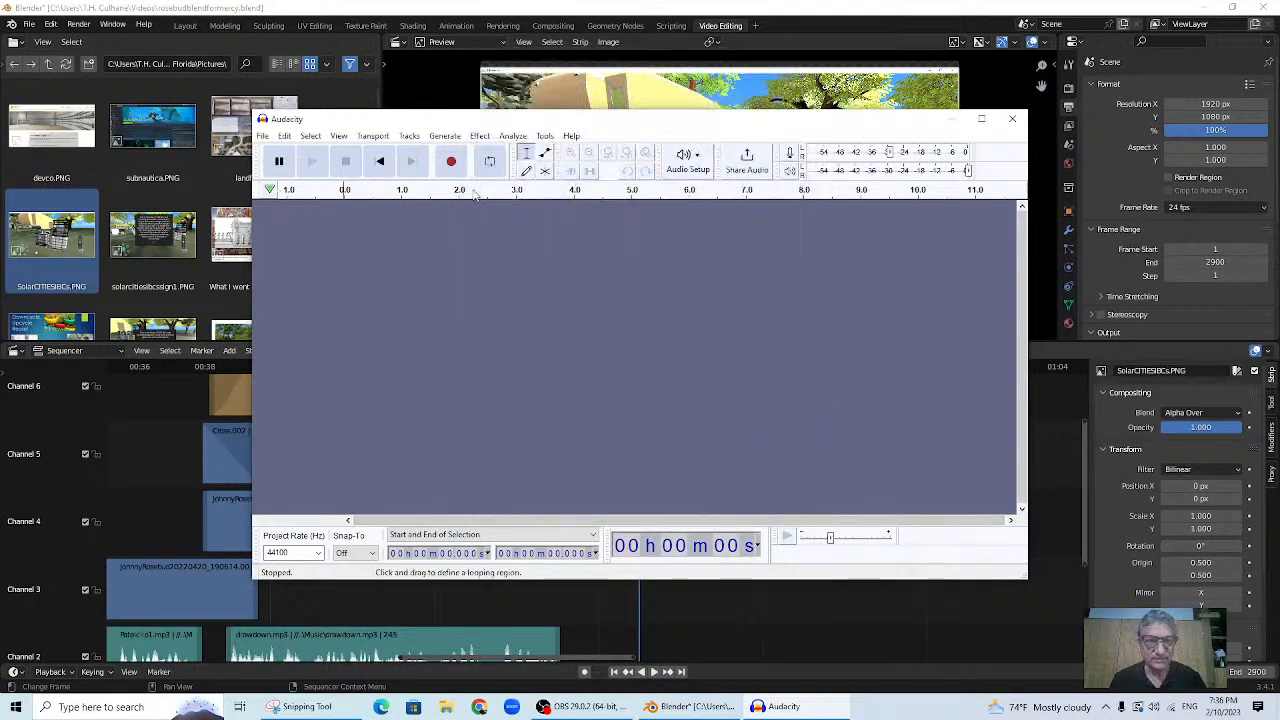
- Move the Audacity window below the Blender preview image and record a voice narration of about 25 seconds
{"action": "left_click_drag", "start_coordinate": [451, 125], "coordinate": [459, 294]}
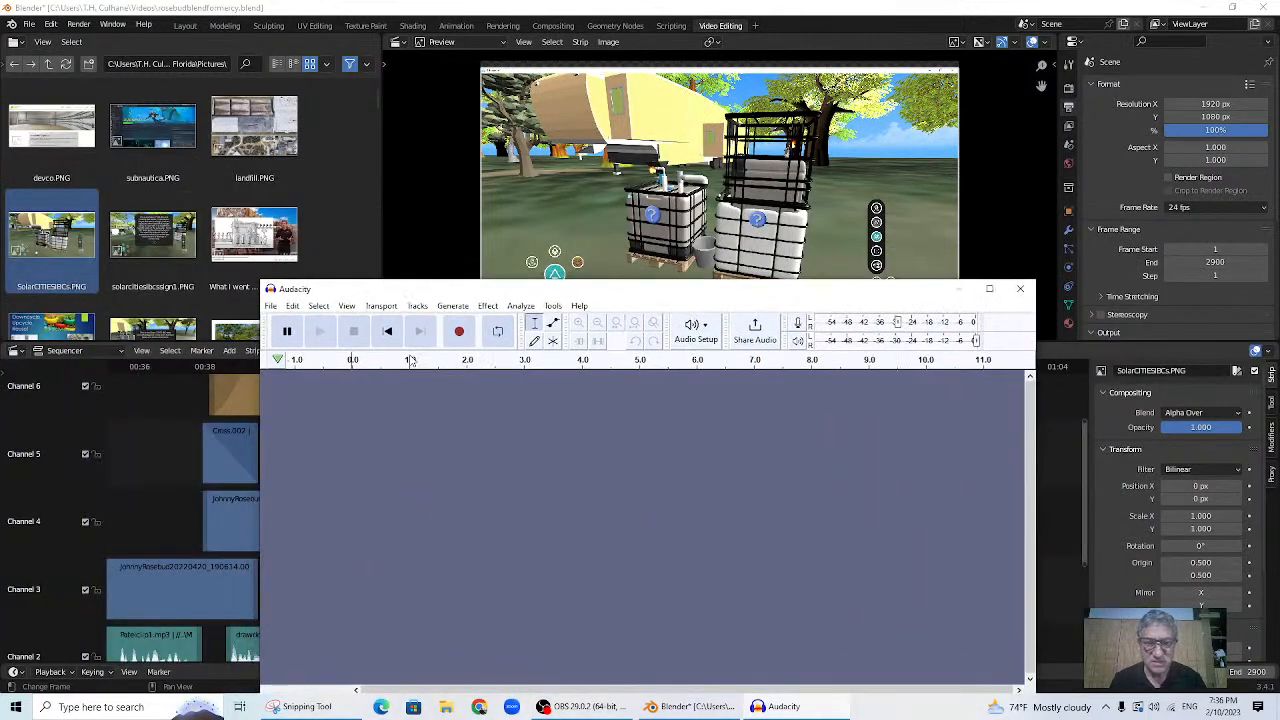
{"action": "left_click", "coordinate": [463, 332]}
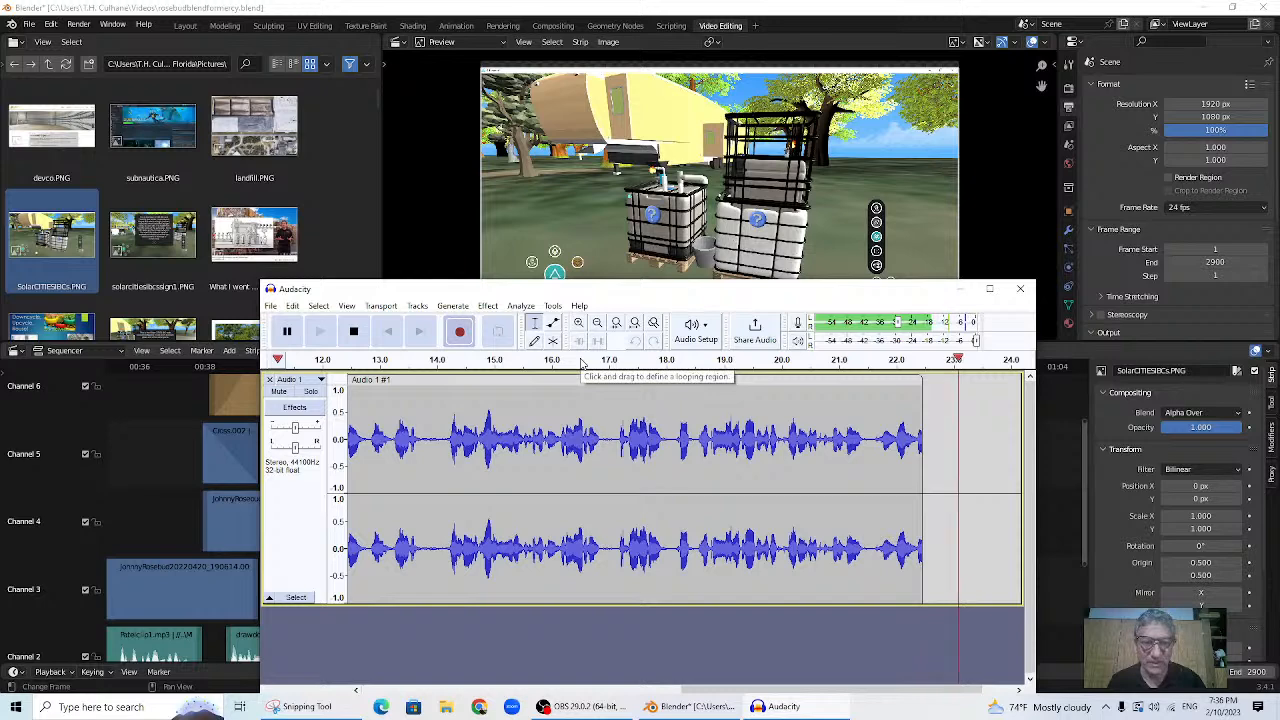
{"action": "left_click", "coordinate": [357, 334]}
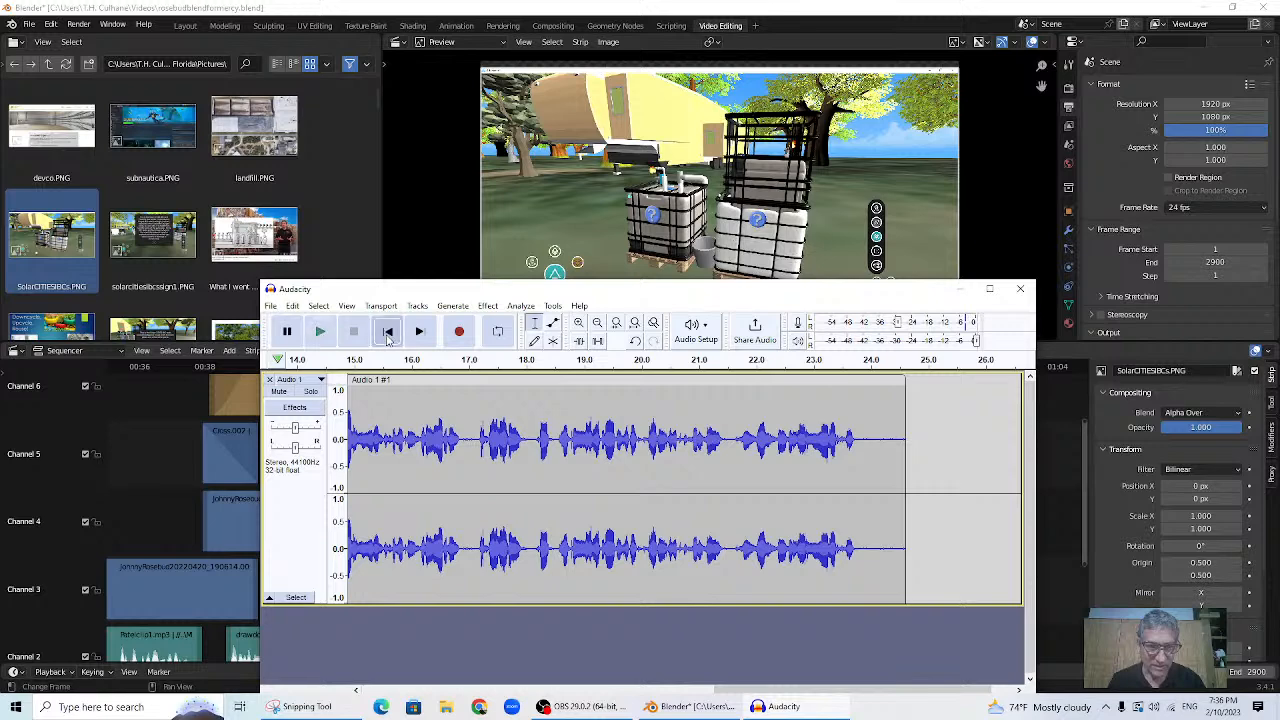
- Play back the start of the narration and delete about 0.6 seconds of silence from its beginning
{"action": "left_click", "coordinate": [388, 334]}
{"action": "left_click", "coordinate": [320, 331]}
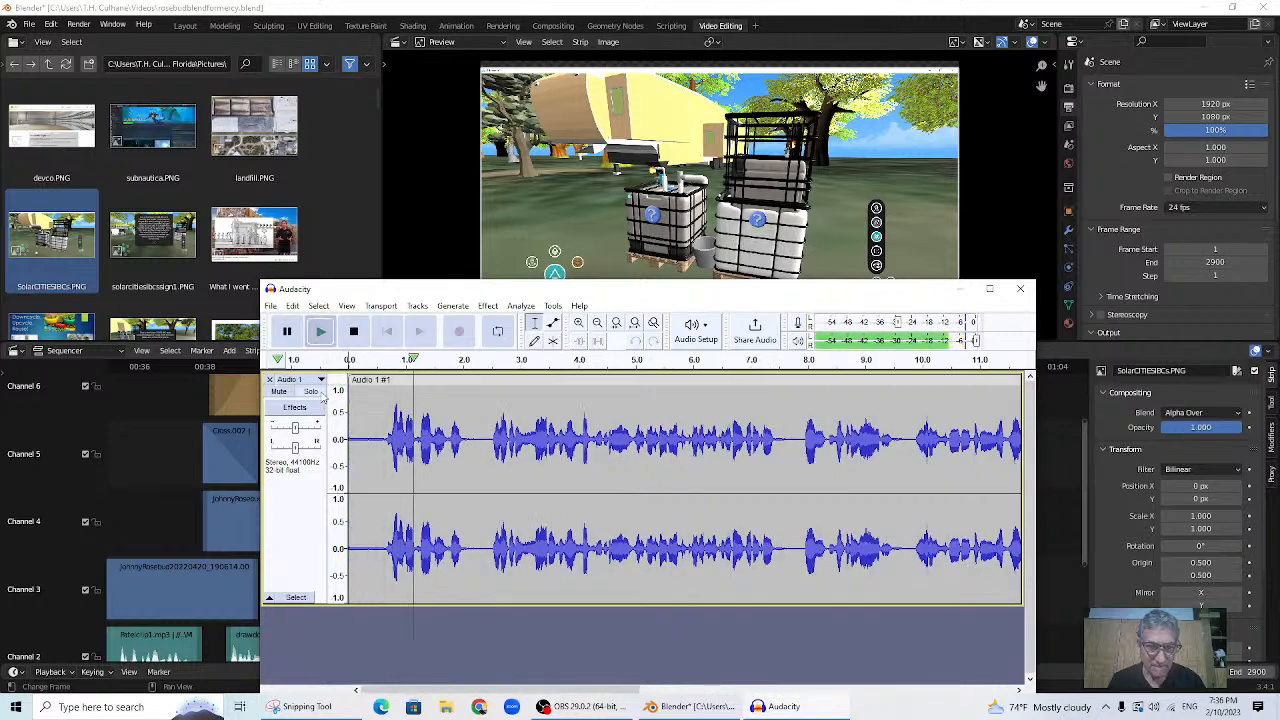
{"action": "left_click", "coordinate": [354, 334]}
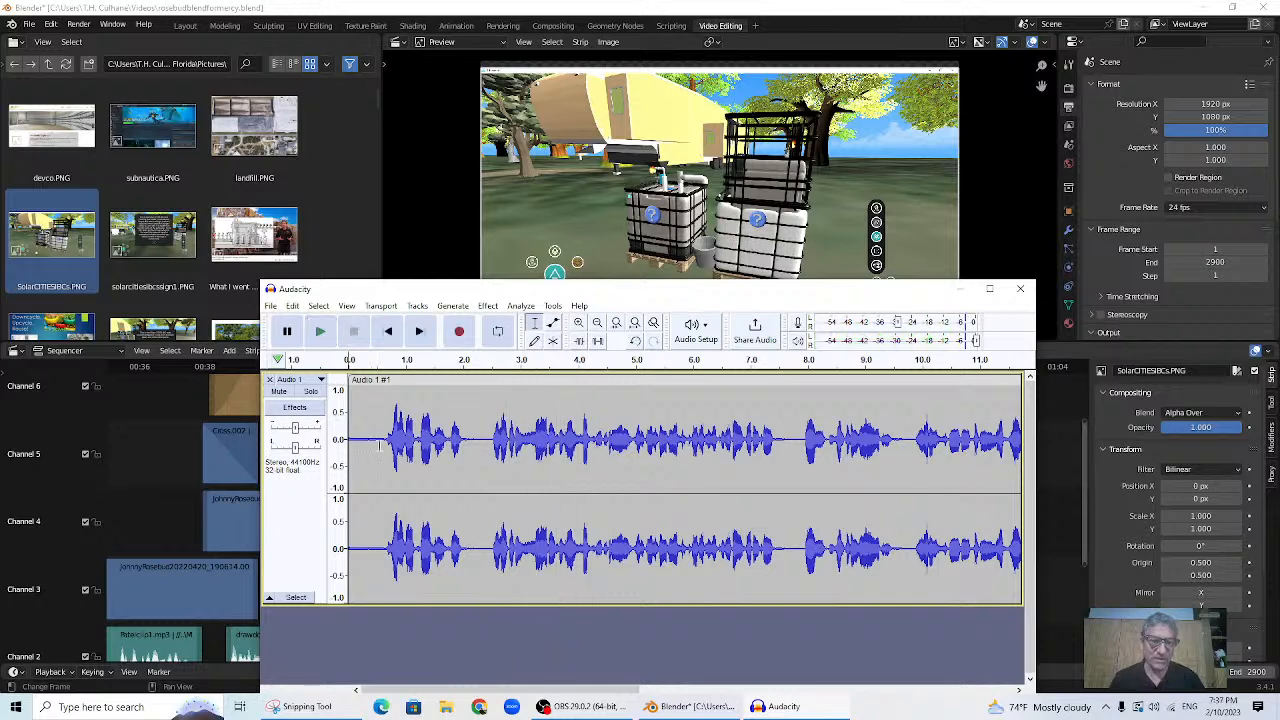
{"action": "left_click_drag", "start_coordinate": [350, 428], "coordinate": [384, 425]}
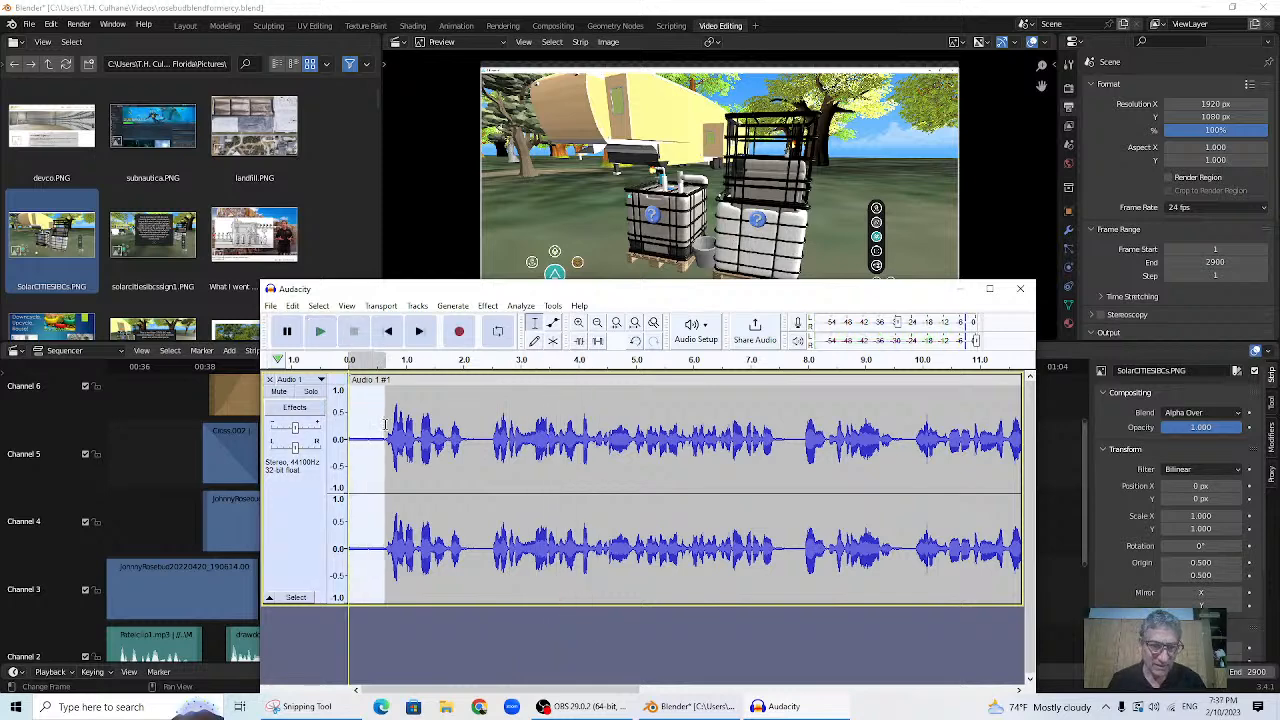
{"action": "key", "text": "Delete"}
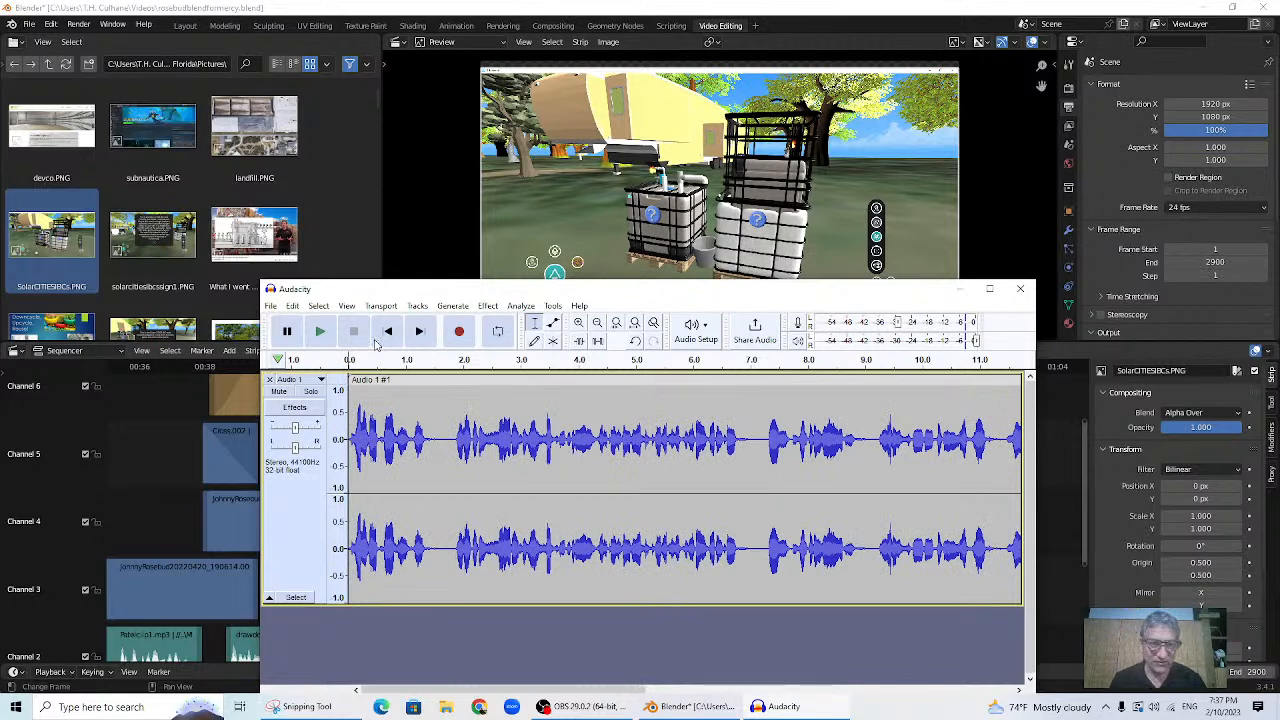
- Export the narration as an MP3 file named rosebudmodeling1 in the Music folder, leaving the metadata tags empty
{"action": "mouse_move", "coordinate": [300, 403]}
{"action": "left_click", "coordinate": [415, 405]}
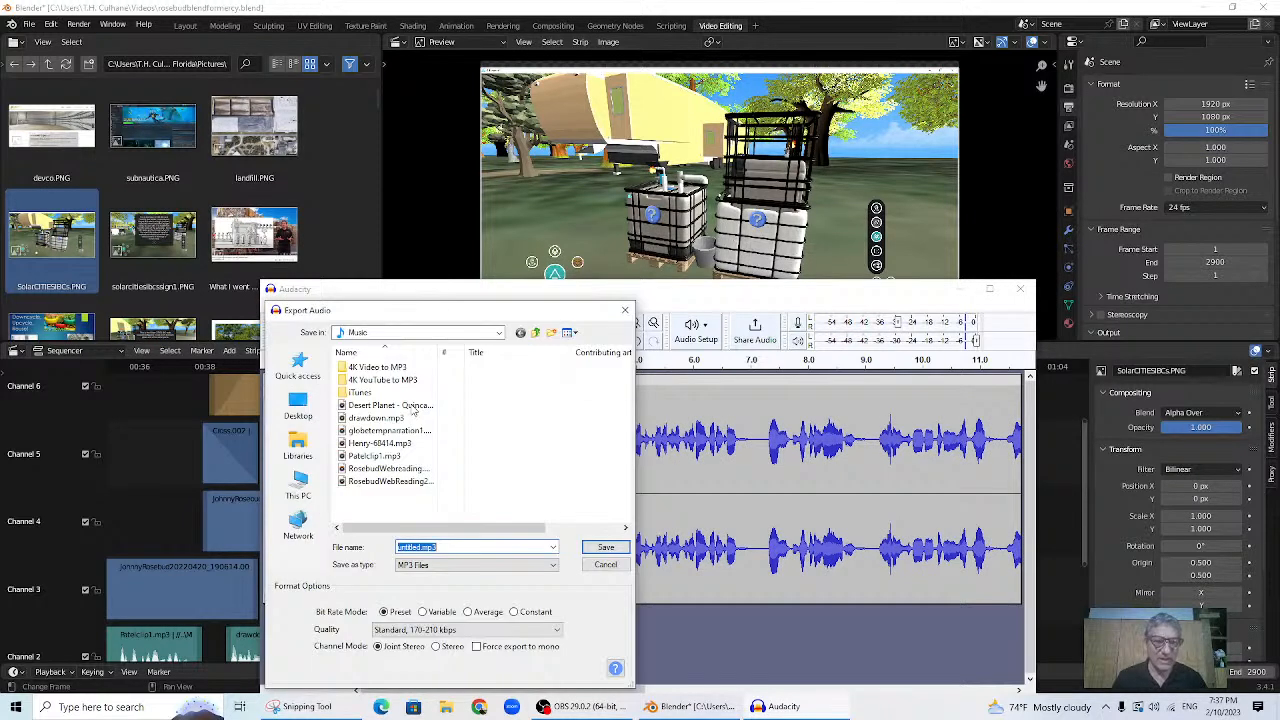
{"action": "type", "text": "ros"}
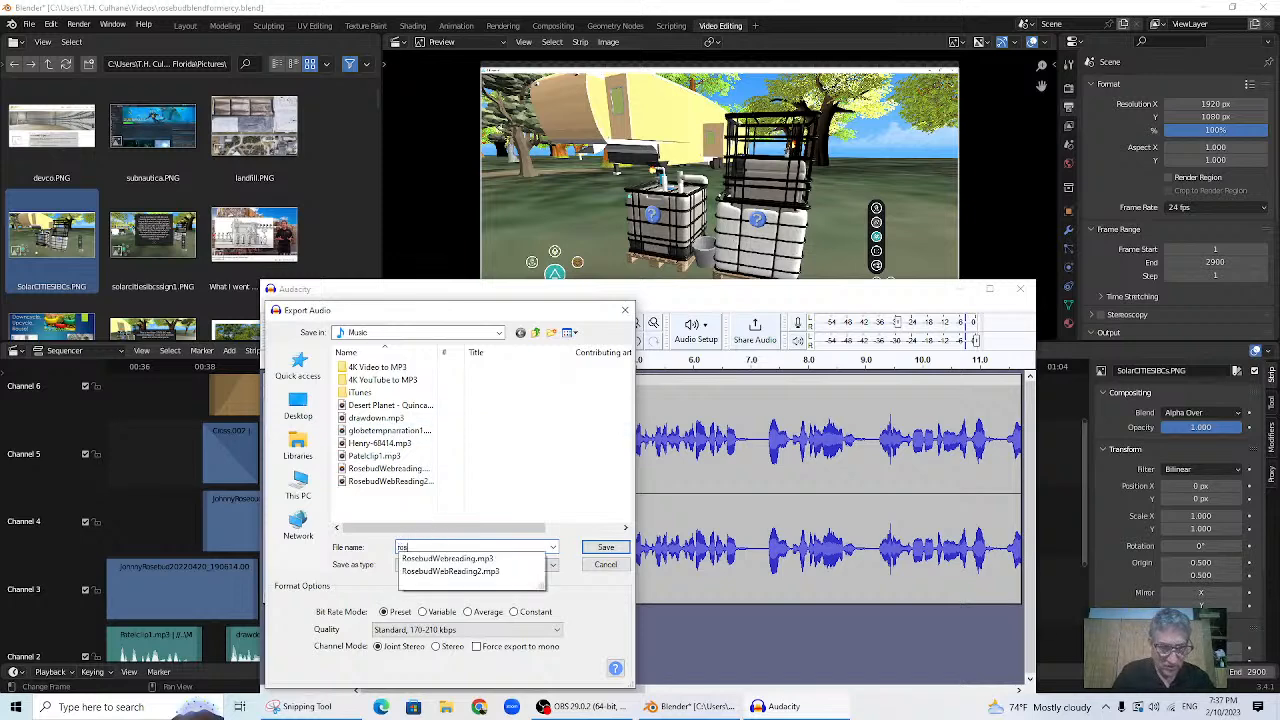
{"action": "type", "text": "ebudino"}
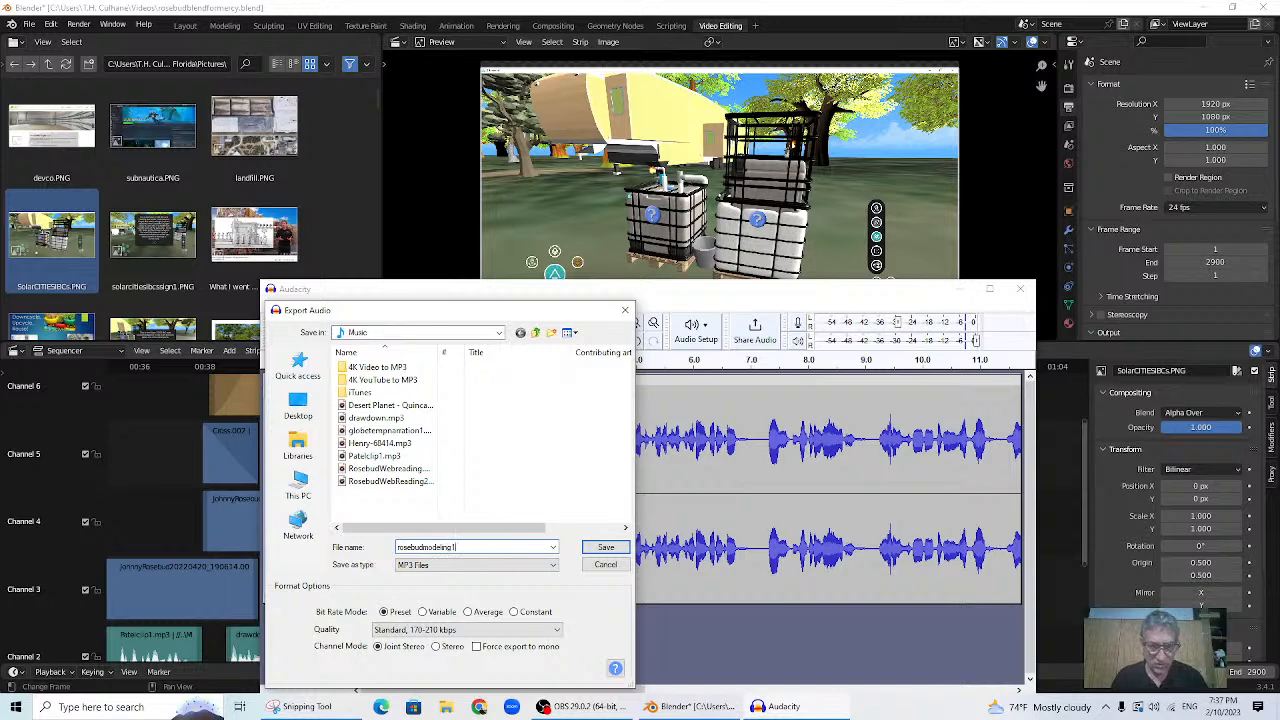
{"action": "left_click", "coordinate": [605, 547]}
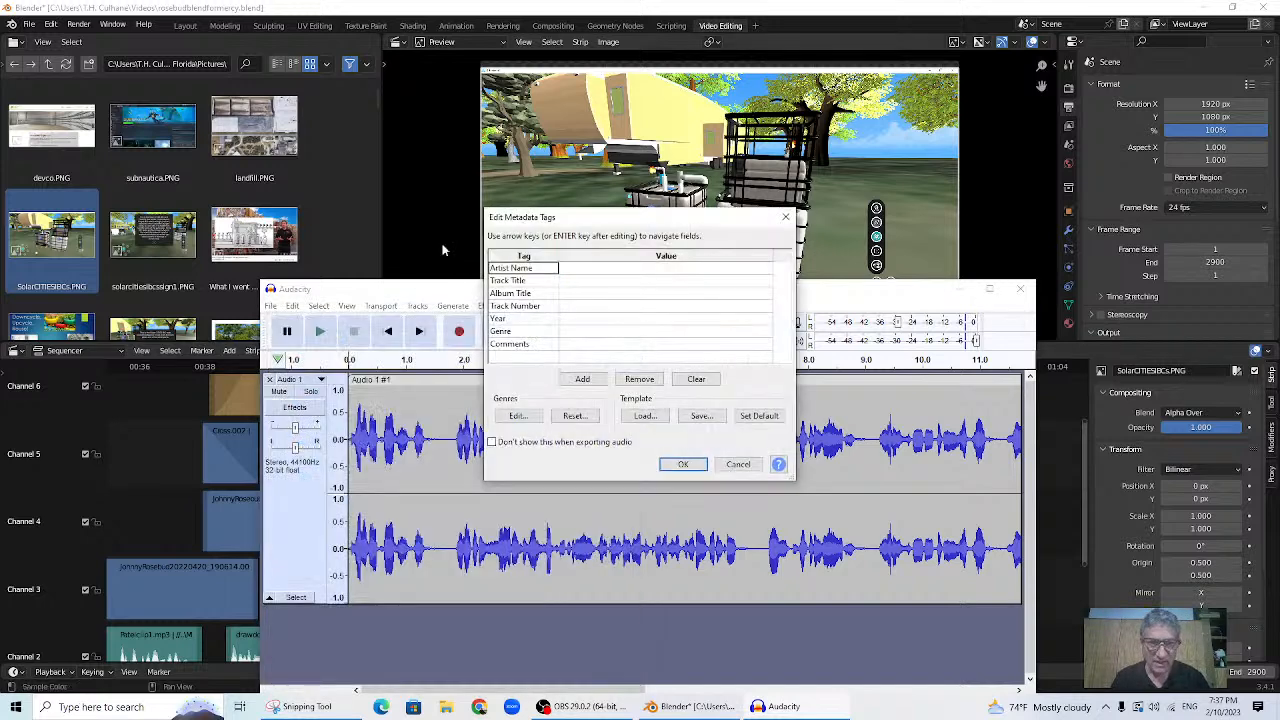
{"action": "left_click", "coordinate": [686, 472]}
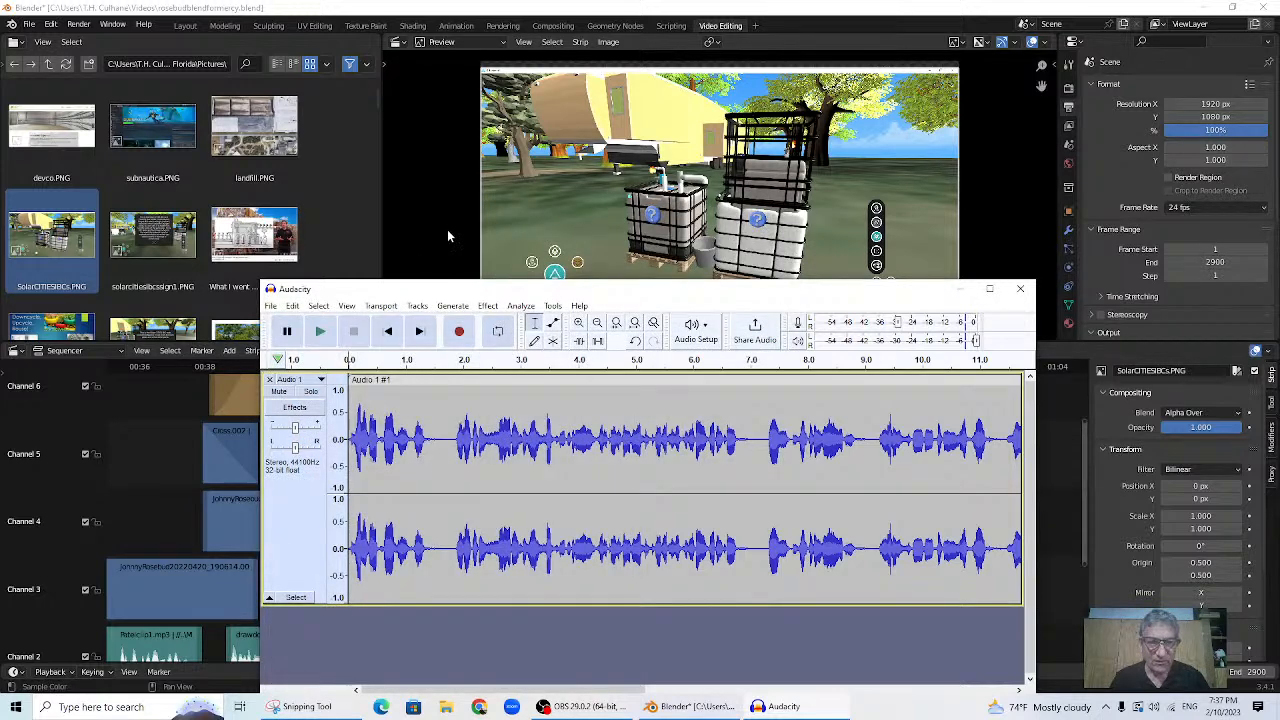
- Switch to Blender and add rosebudmodeling1.mp3 from the Music folder as a sound strip in channel 3 of the sequencer
{"action": "left_click", "coordinate": [450, 234]}
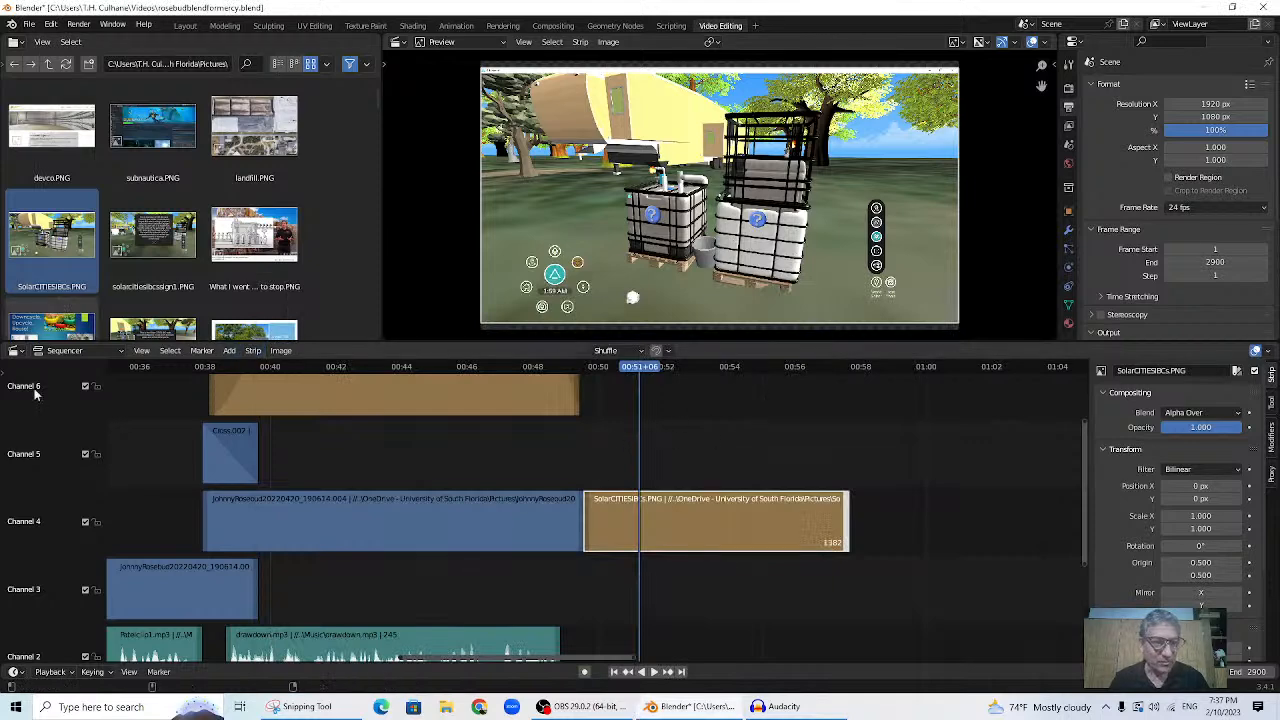
{"action": "left_click", "coordinate": [229, 352]}
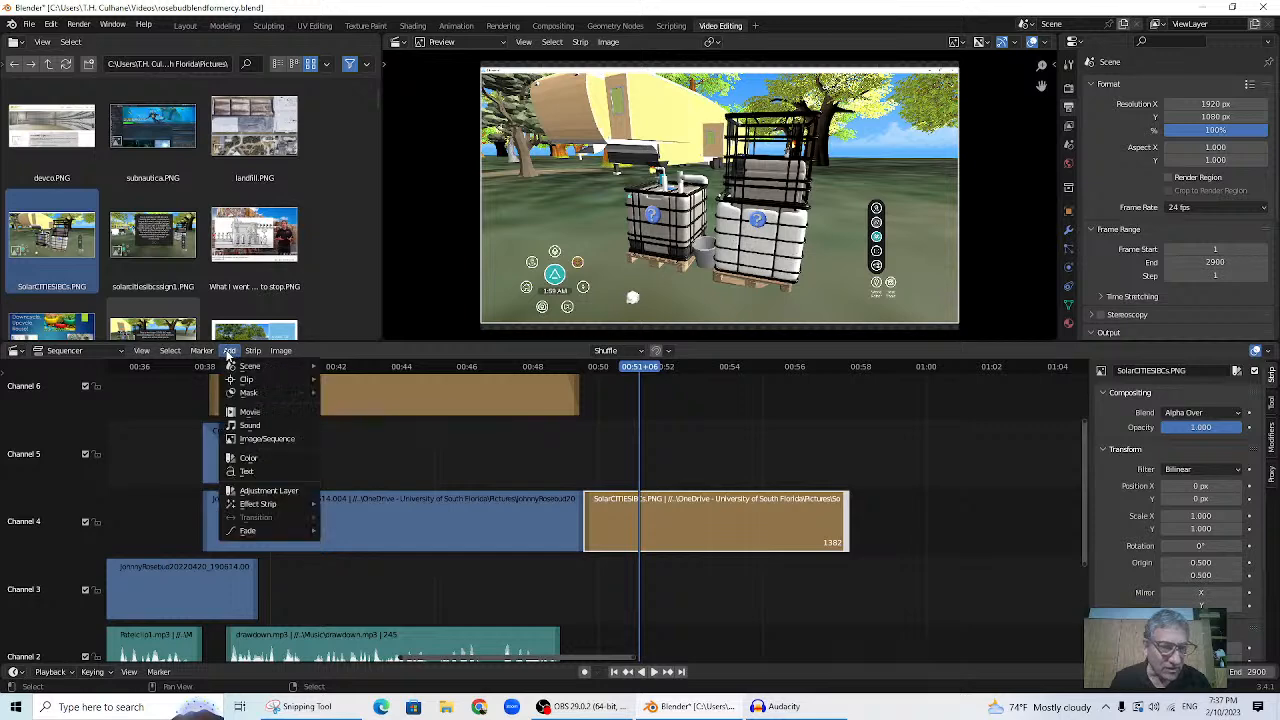
{"action": "left_click", "coordinate": [250, 426]}
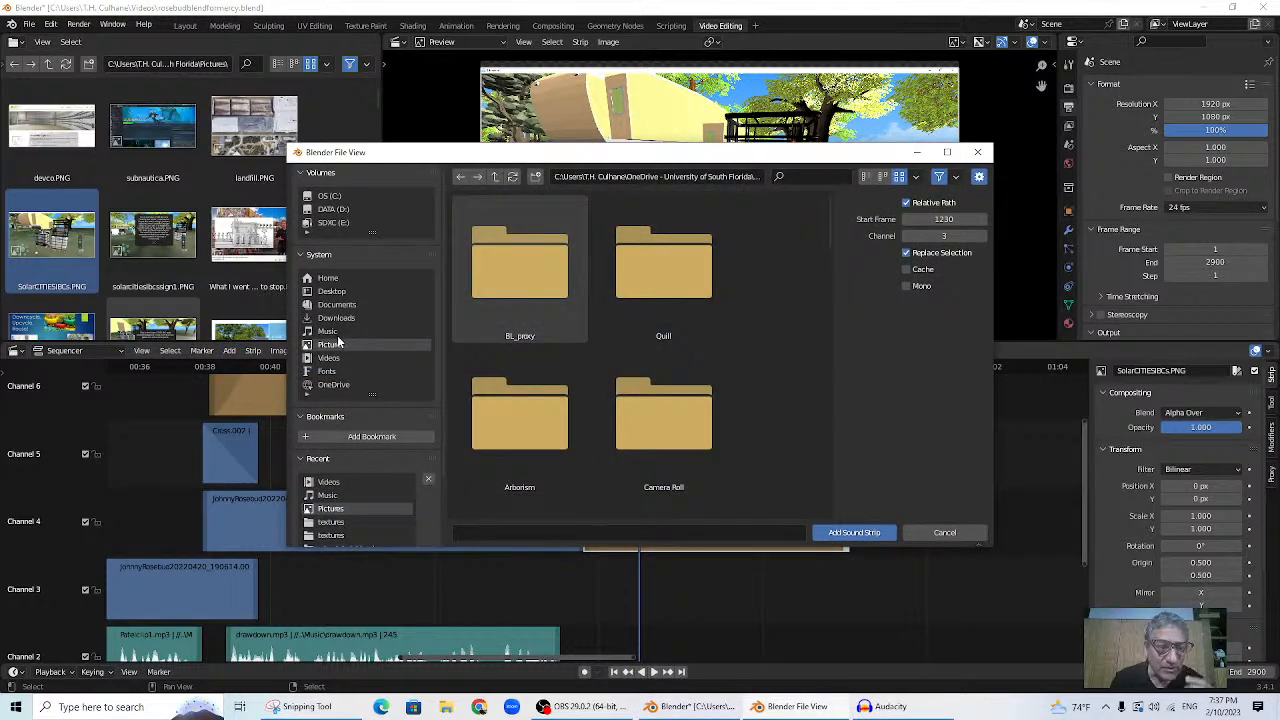
{"action": "left_click", "coordinate": [328, 331]}
{"action": "scroll", "coordinate": [715, 421], "scroll_direction": "down", "scroll_amount": 2}
{"action": "double_click", "coordinate": [663, 312]}
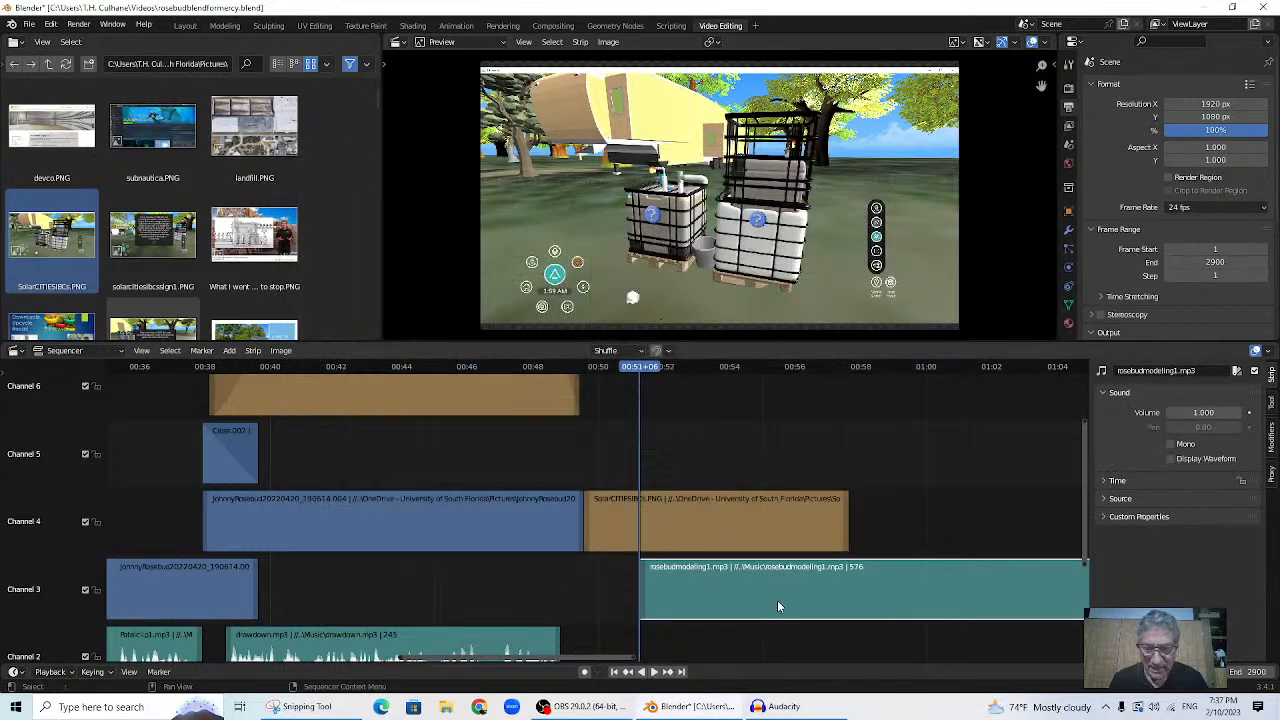
- Move the narration strip back to start together with the SolarCITIESIBCs.PNG strip and display its waveform
{"action": "left_click", "coordinate": [722, 596]}
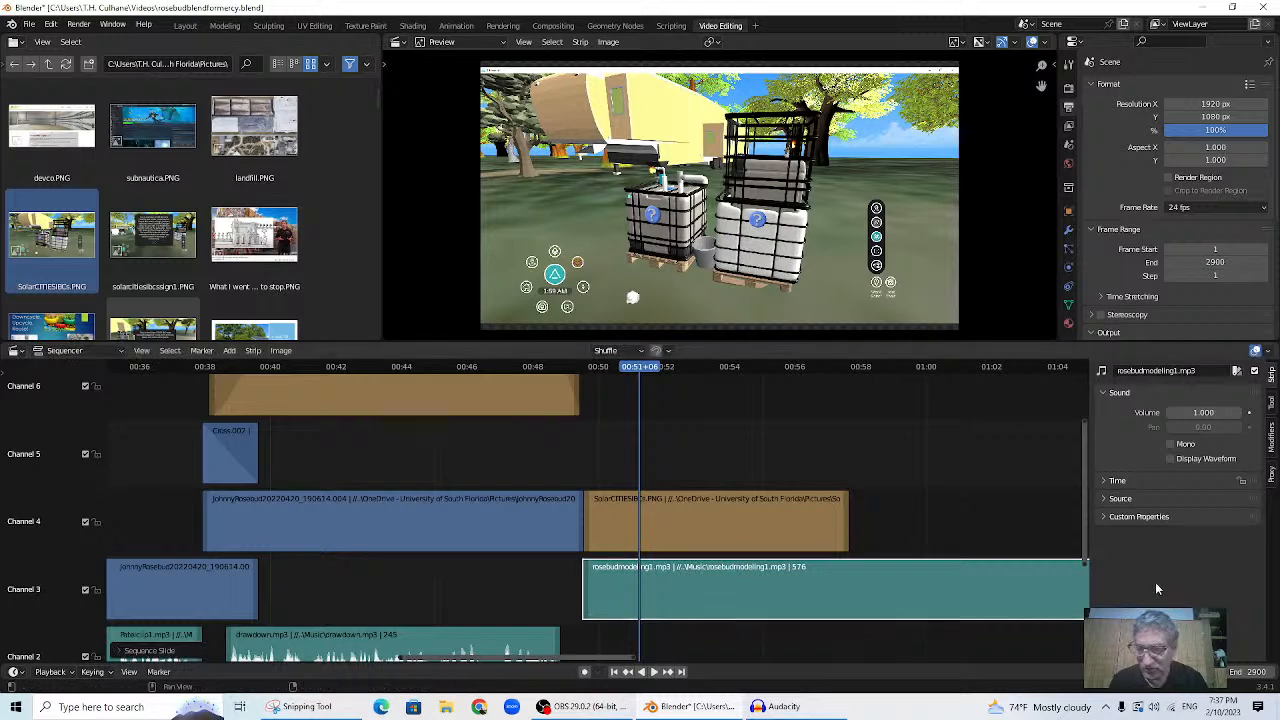
{"action": "left_click", "coordinate": [1171, 459]}
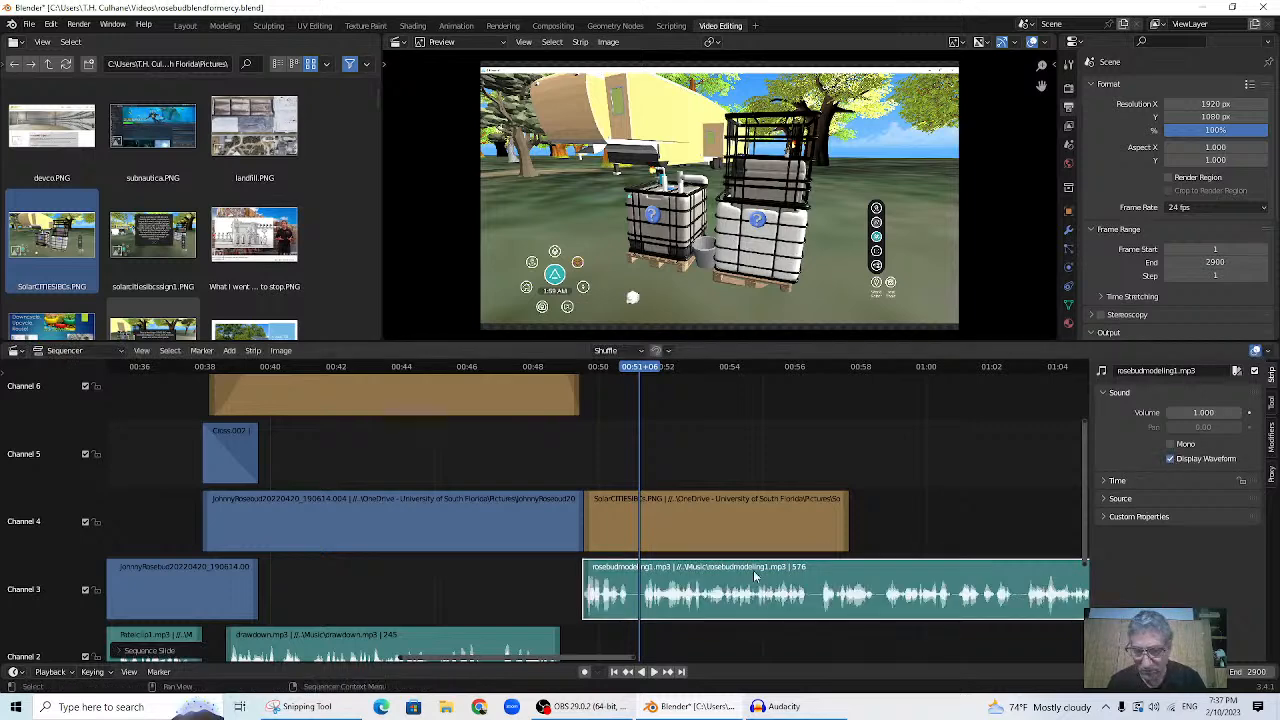
- Play back the narration from the start of the SolarCITIESIBCs.PNG strip and extend that image strip's end to frame 1451
{"action": "left_click", "coordinate": [597, 367]}
{"action": "key", "text": "space"}
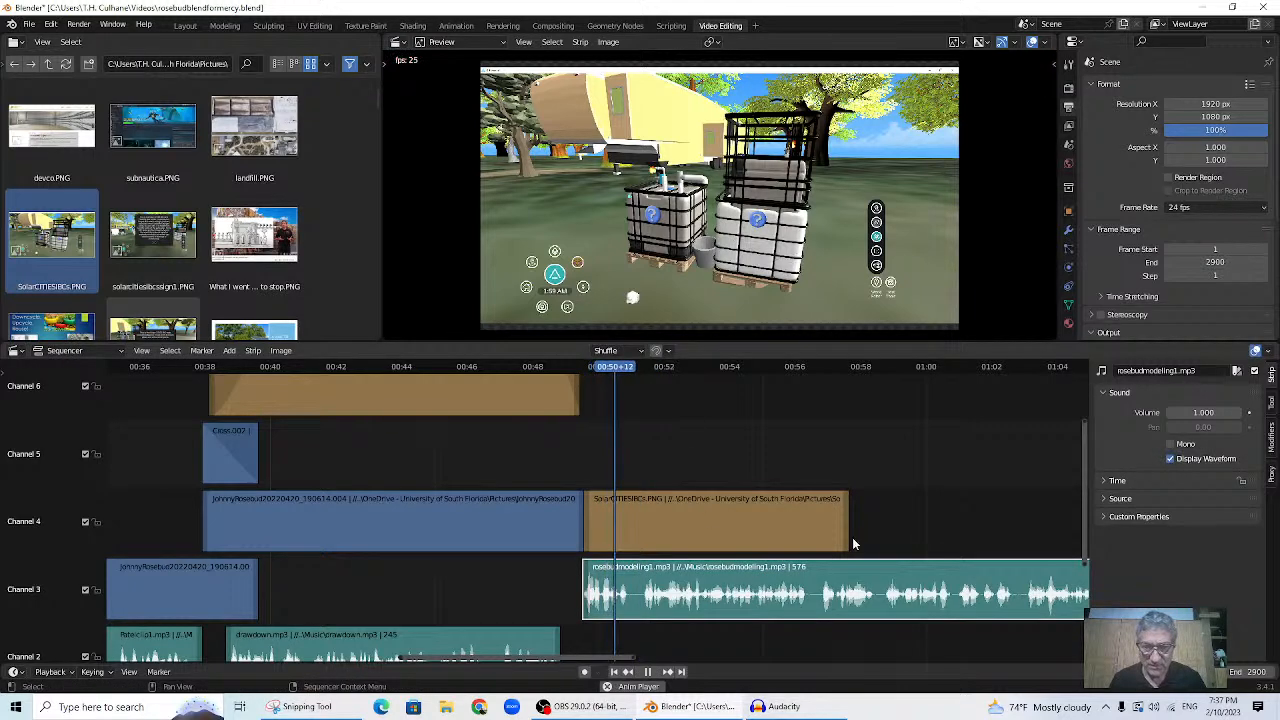
{"action": "scroll", "coordinate": [857, 471], "scroll_direction": "down", "scroll_amount": 1}
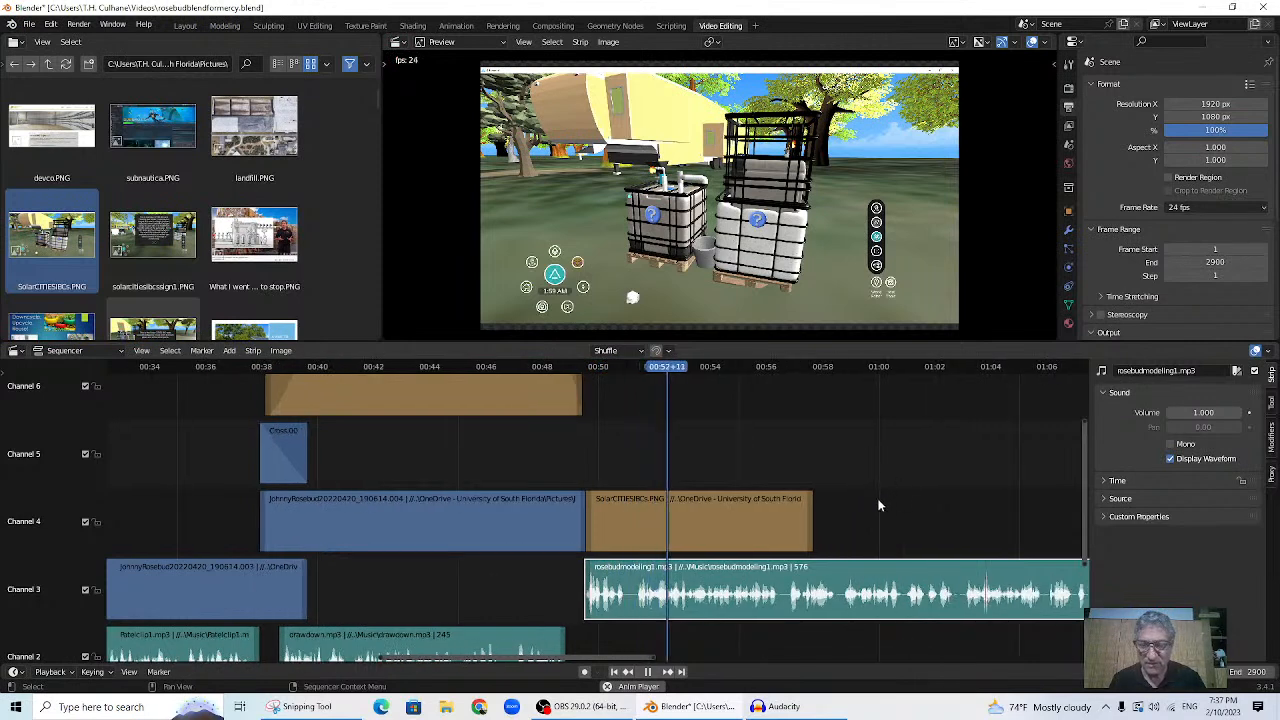
{"action": "left_click_drag", "start_coordinate": [808, 521], "coordinate": [772, 478]}
{"action": "left_click", "coordinate": [775, 367]}
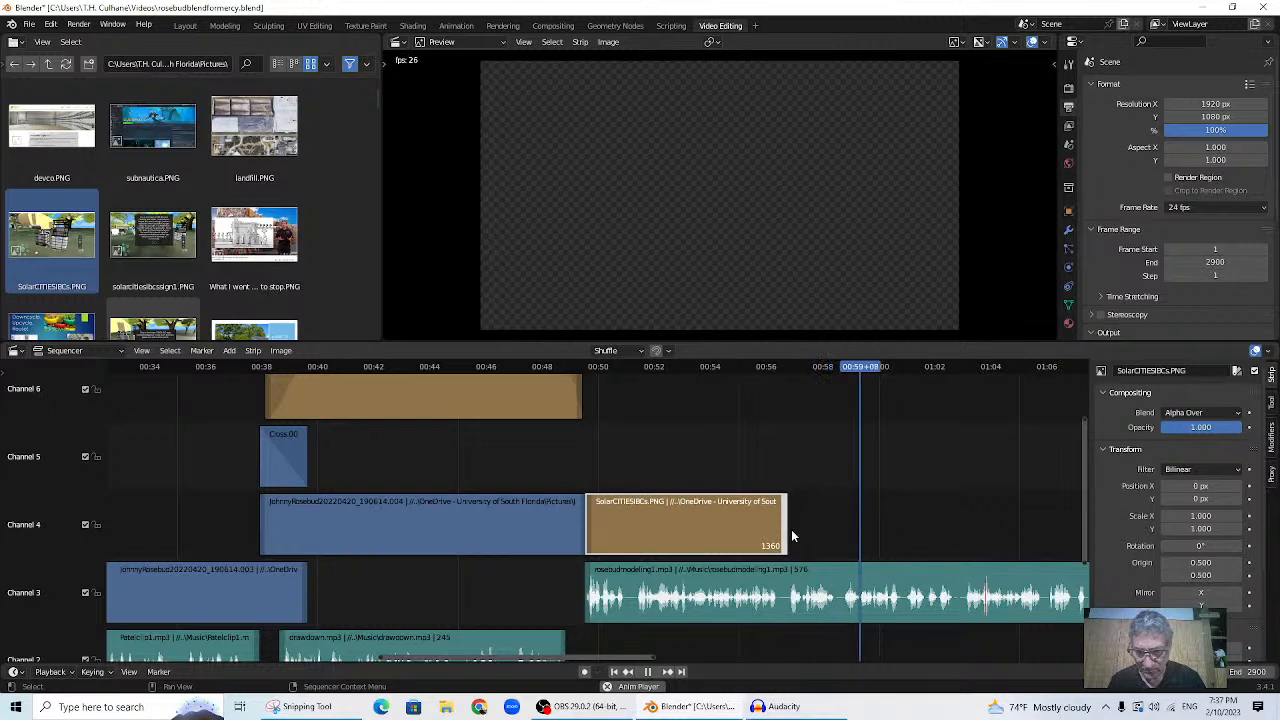
{"action": "key", "text": "g"}
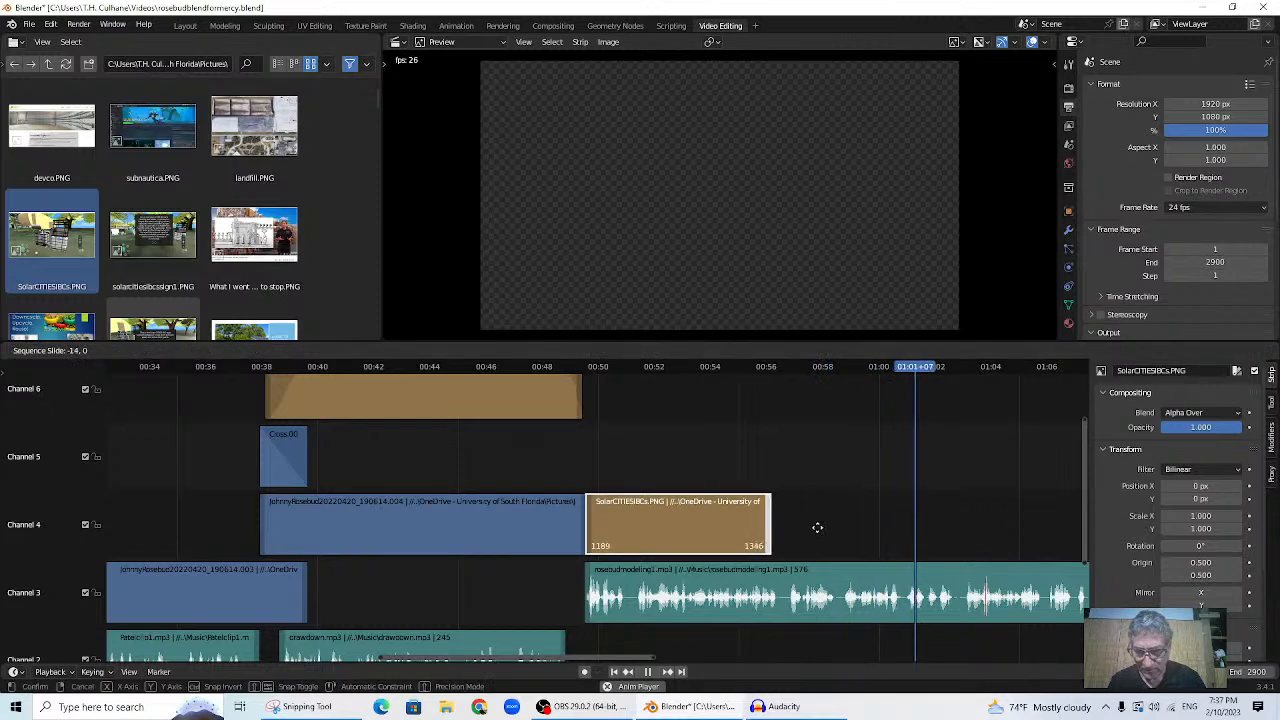
{"action": "left_click", "coordinate": [921, 533]}
{"action": "left_click", "coordinate": [868, 389]}
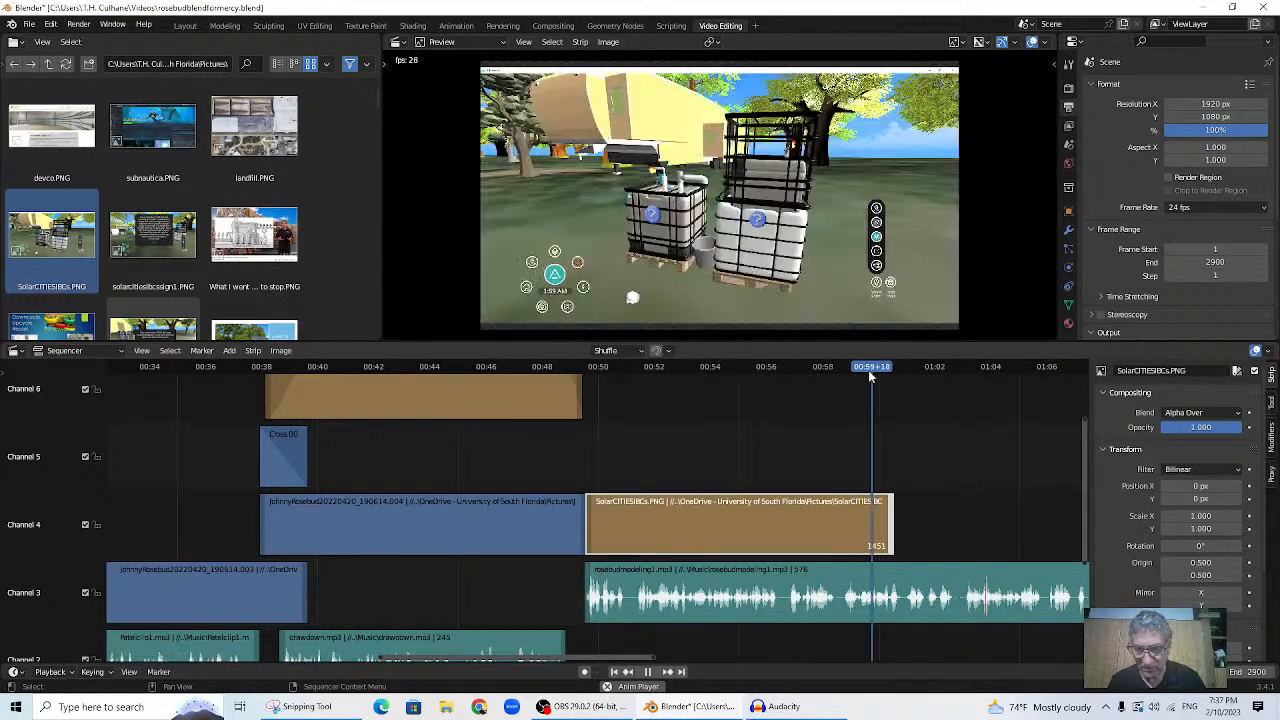
{"action": "key", "text": "space"}
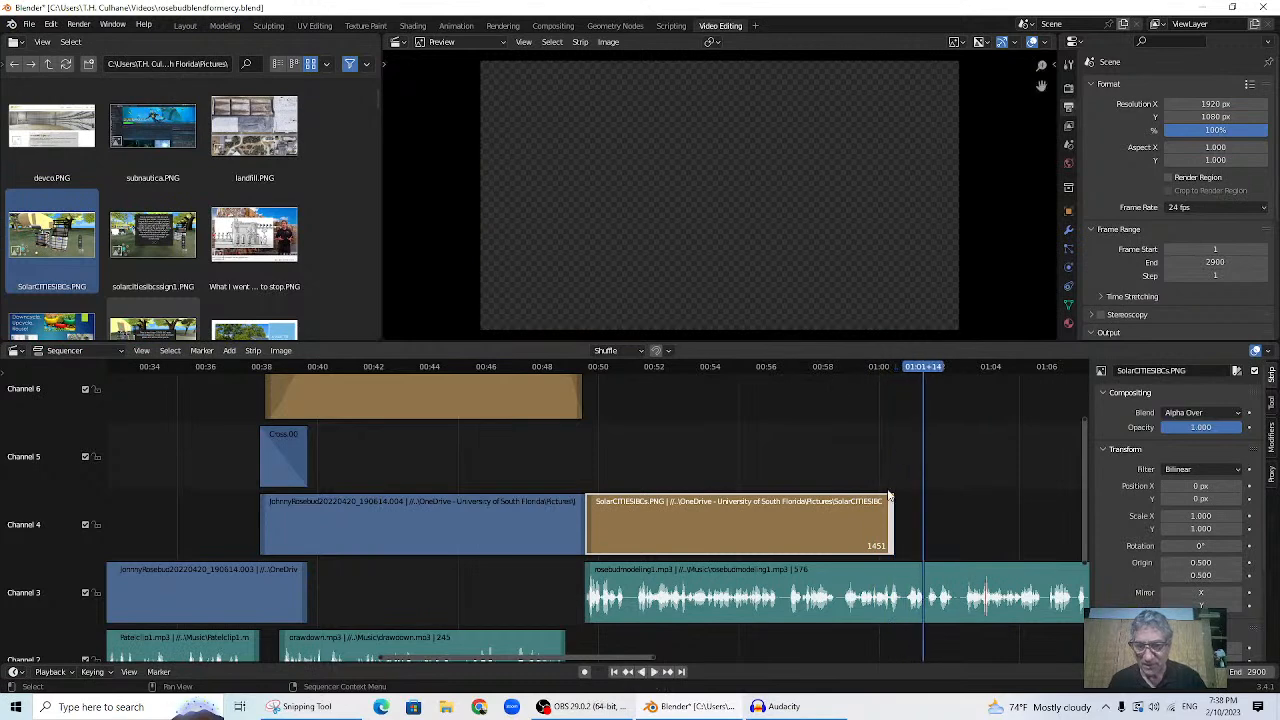
- Look through the Pictures folder thumbnails for an image to follow the SolarCITIESIBCs.PNG strip
{"action": "scroll", "coordinate": [255, 240], "scroll_direction": "down", "scroll_amount": 3}
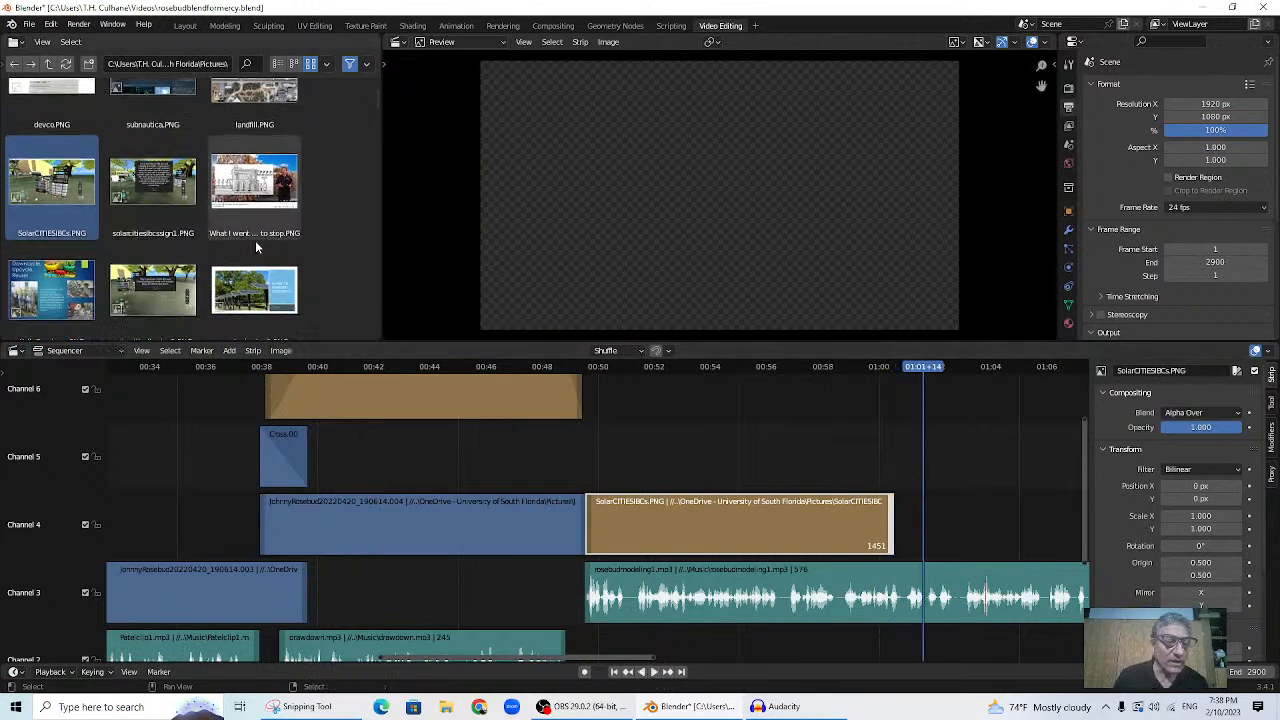
{"action": "scroll", "coordinate": [248, 240], "scroll_direction": "down", "scroll_amount": 6}
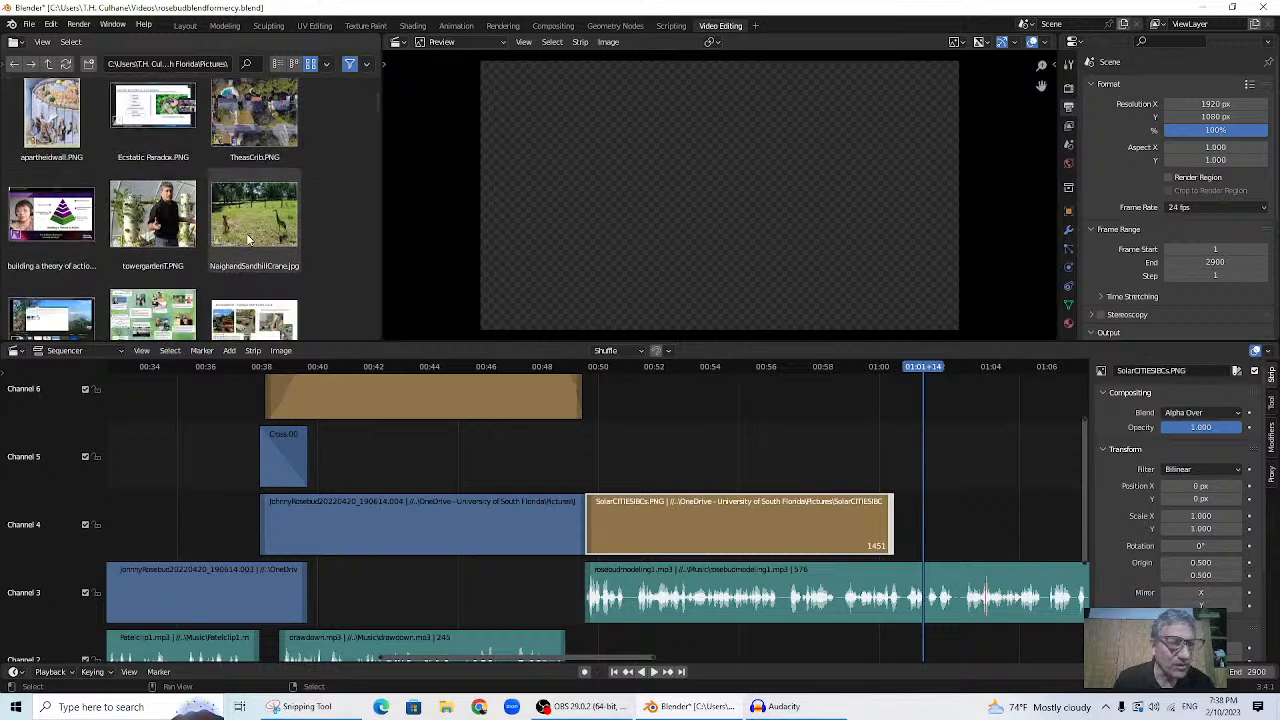
{"action": "scroll", "coordinate": [248, 237], "scroll_direction": "down", "scroll_amount": 5}
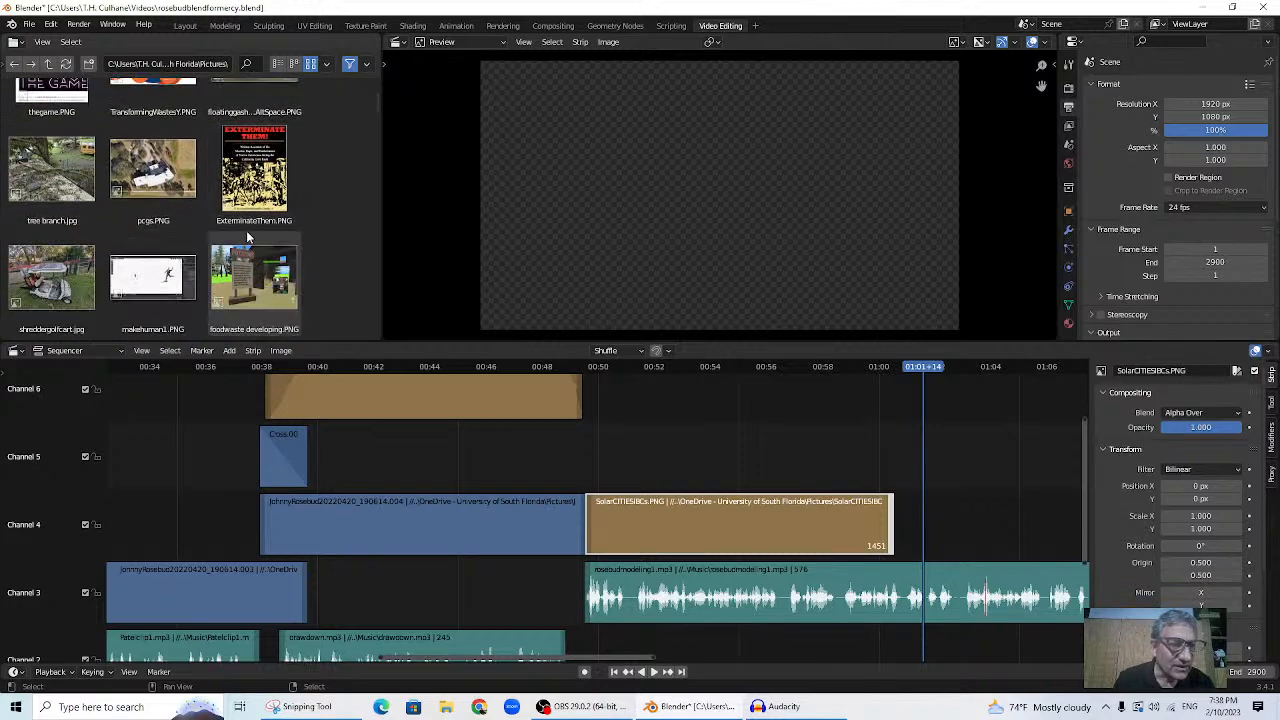
{"action": "scroll", "coordinate": [248, 237], "scroll_direction": "down", "scroll_amount": 6}
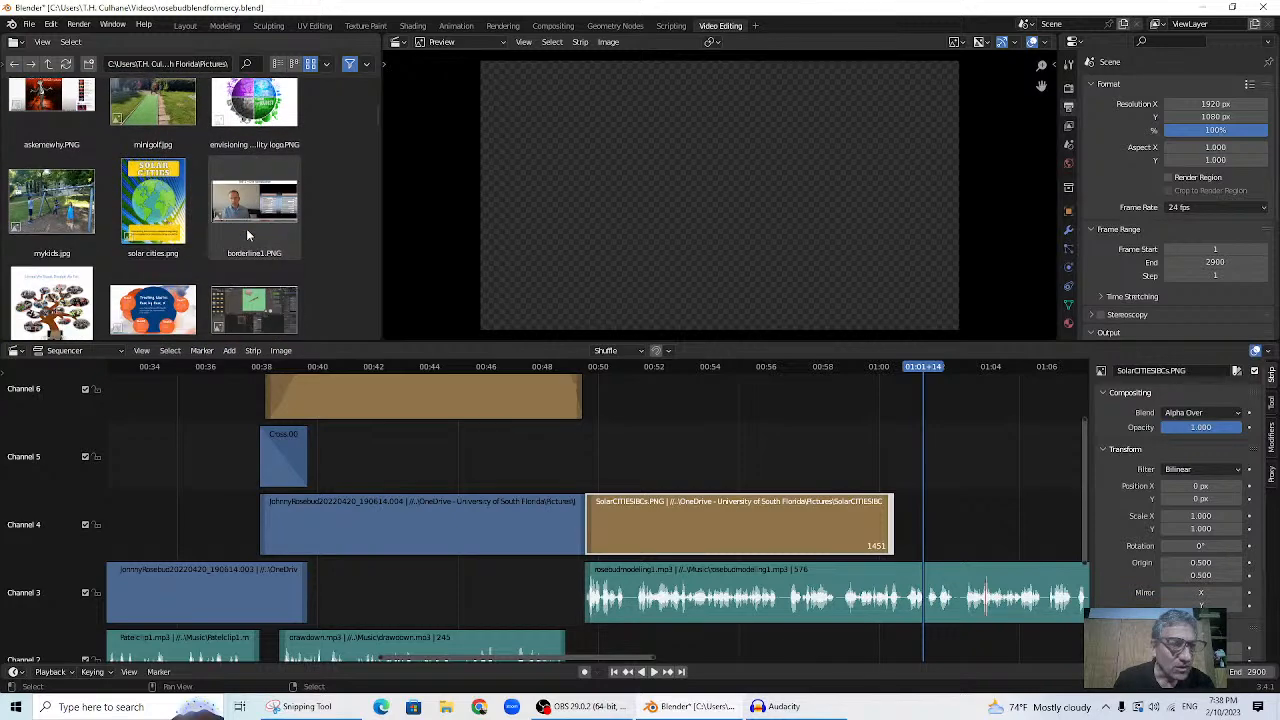
{"action": "scroll", "coordinate": [248, 236], "scroll_direction": "down", "scroll_amount": 6}
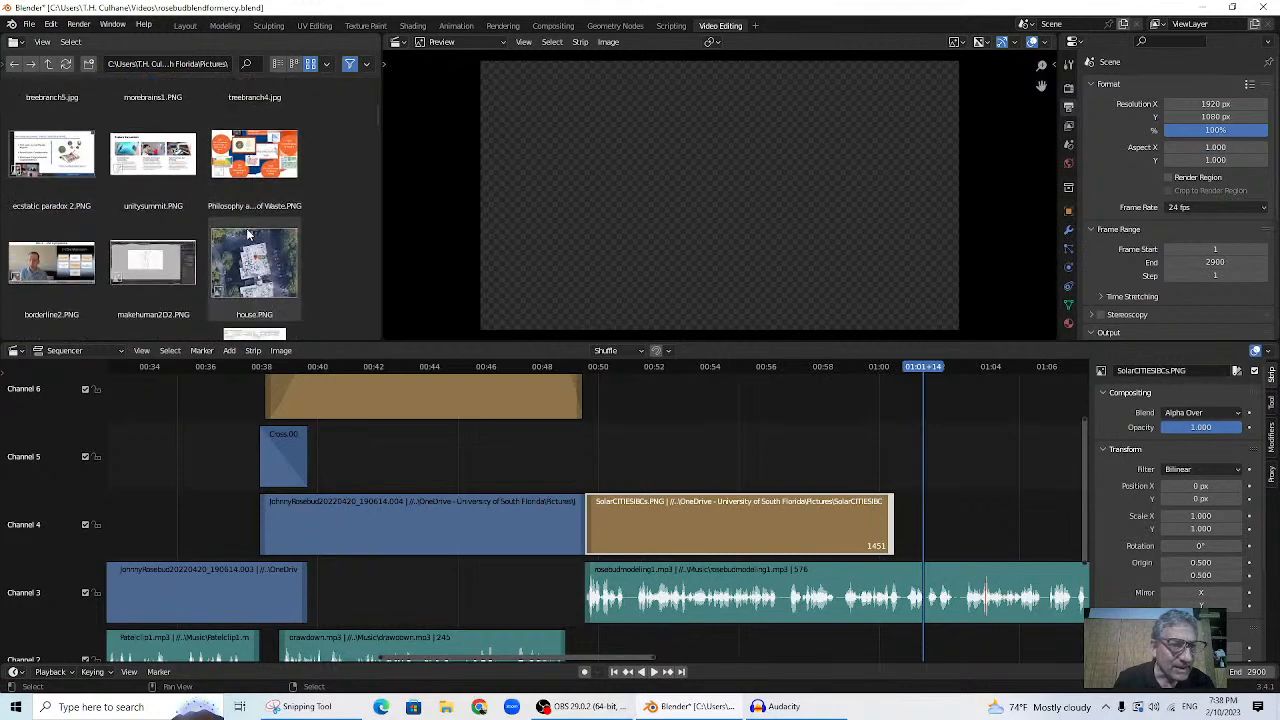
{"action": "scroll", "coordinate": [248, 236], "scroll_direction": "down", "scroll_amount": 2}
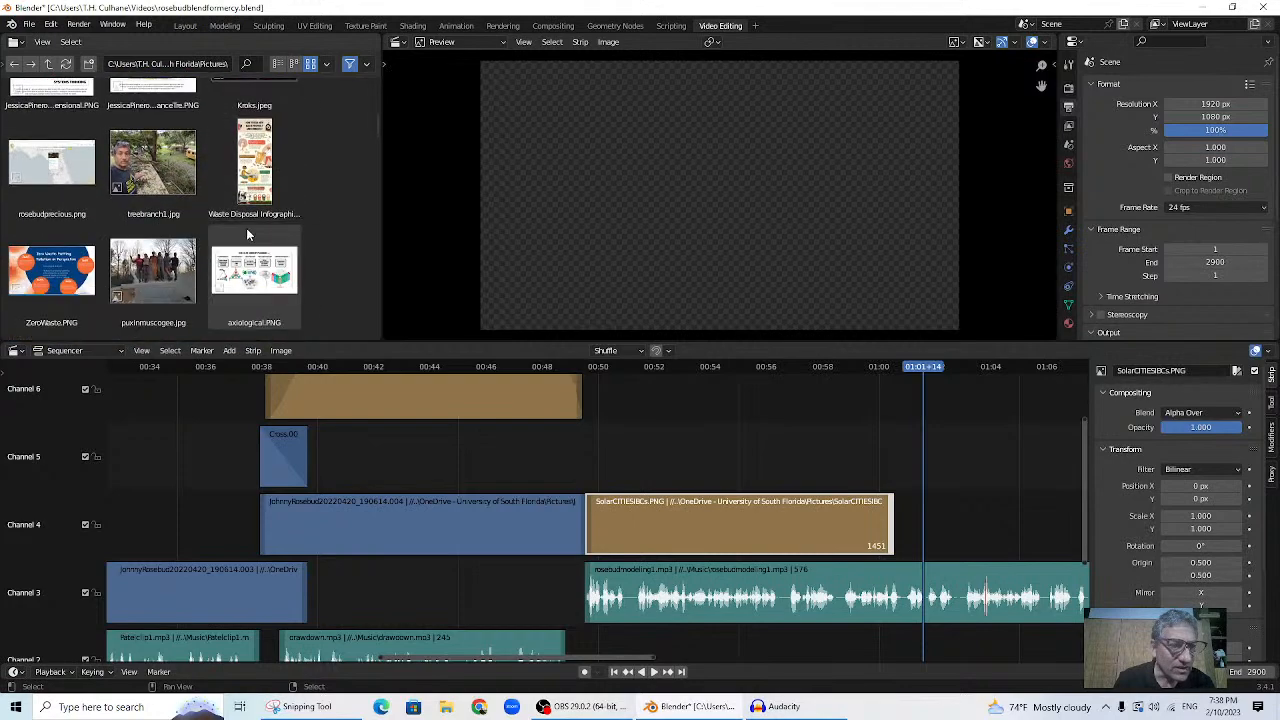
- Switch to Chrome, search for "unity for humanity" in a new tab and open the Unity for Humanity creator program page
{"action": "left_click", "coordinate": [487, 710]}
{"action": "left_click", "coordinate": [1116, 12]}
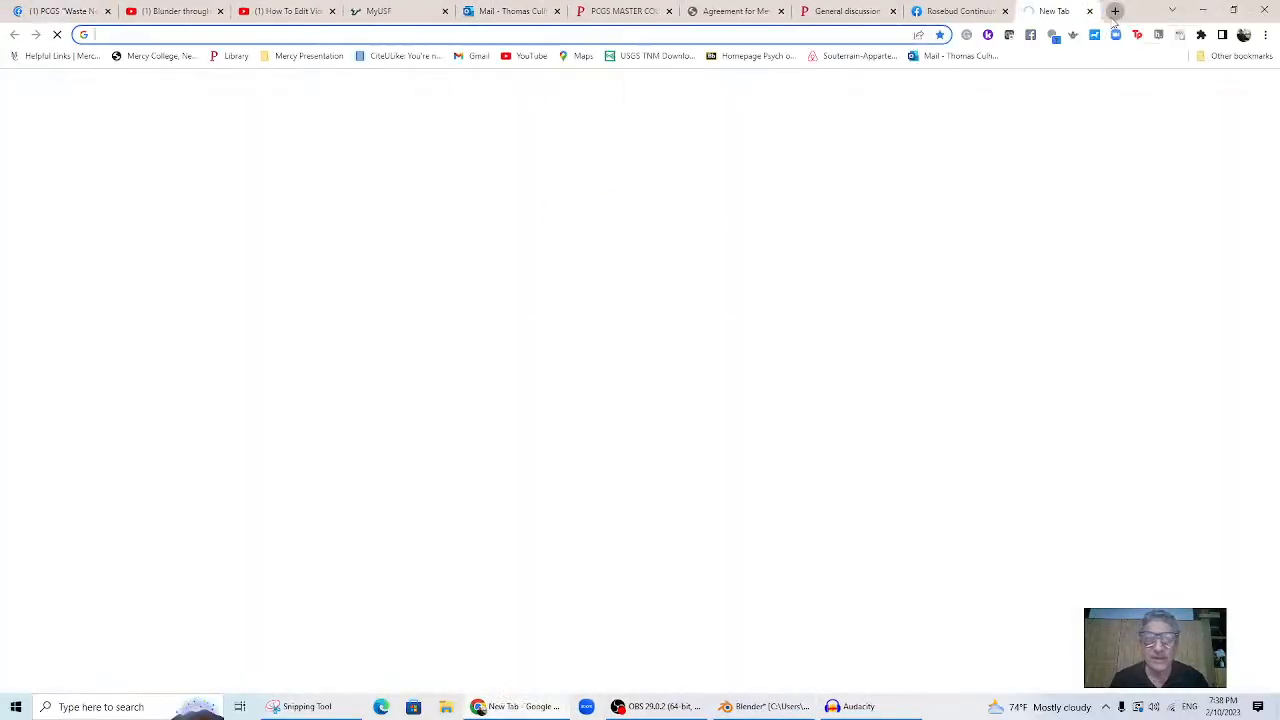
{"action": "type", "text": "unity for humanit"}
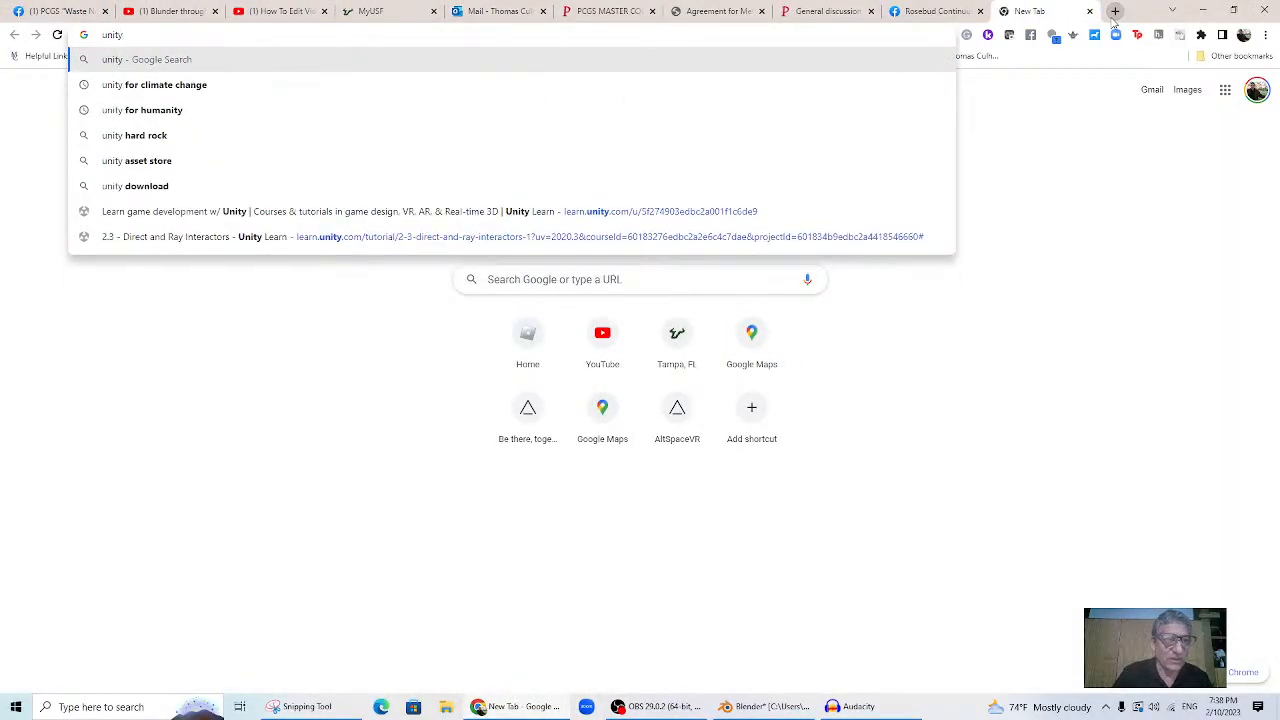
{"action": "key", "text": "Return"}
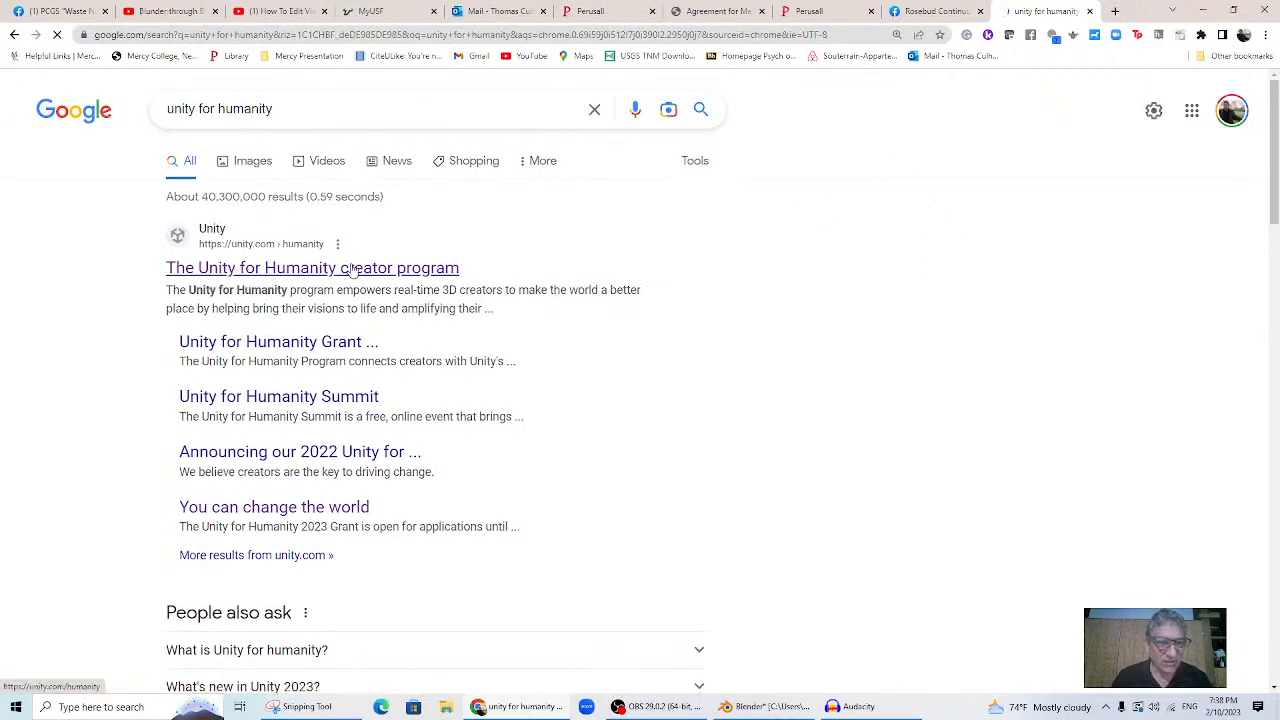
{"action": "left_click", "coordinate": [352, 268]}
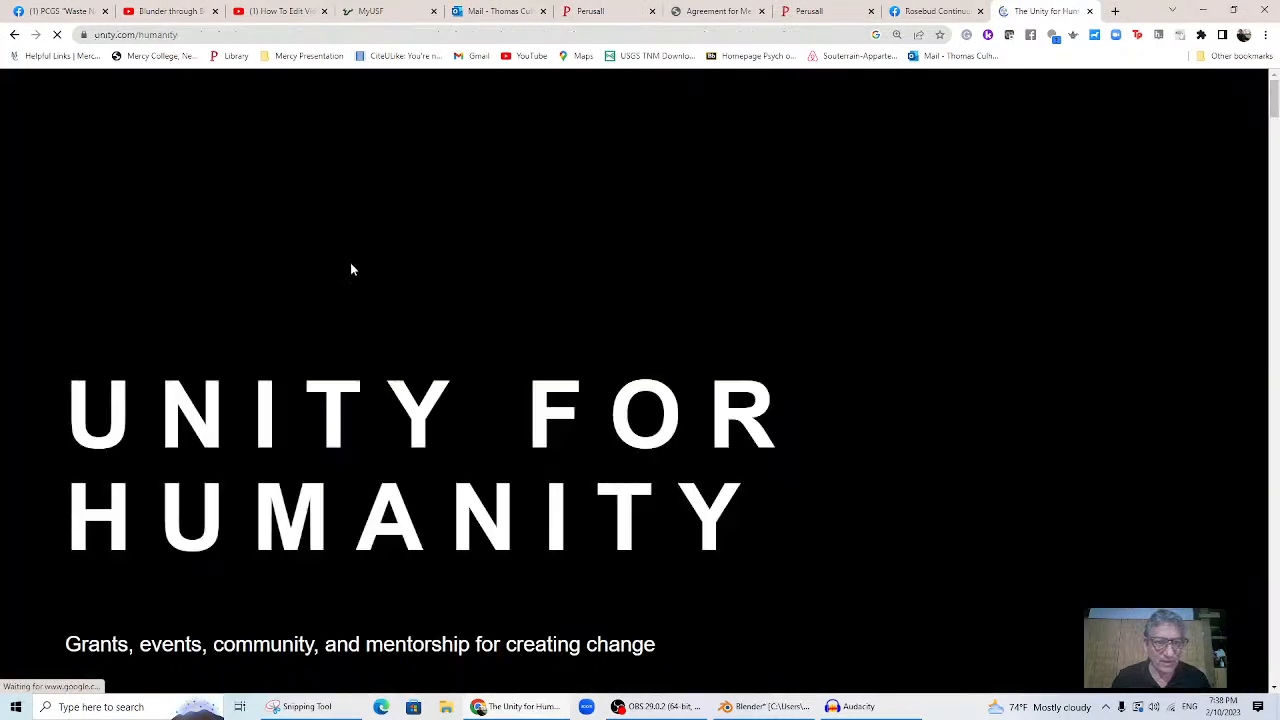
- Capture the "Driving real-time impact" and "What is Unity for Humanity?" sections of the page as a new snip with Snipping Tool
{"action": "scroll", "coordinate": [690, 328], "scroll_direction": "down", "scroll_amount": 8}
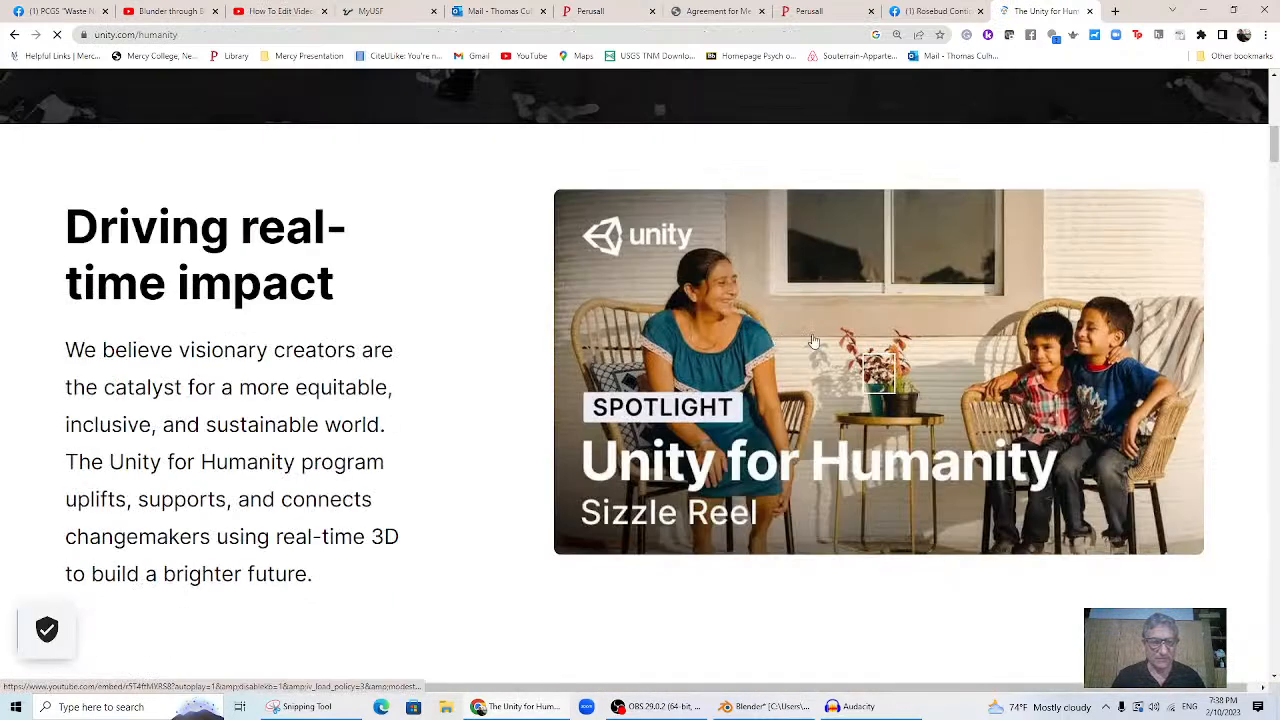
{"action": "scroll", "coordinate": [866, 342], "scroll_direction": "down", "scroll_amount": 5}
{"action": "scroll", "coordinate": [866, 342], "scroll_direction": "up", "scroll_amount": 5}
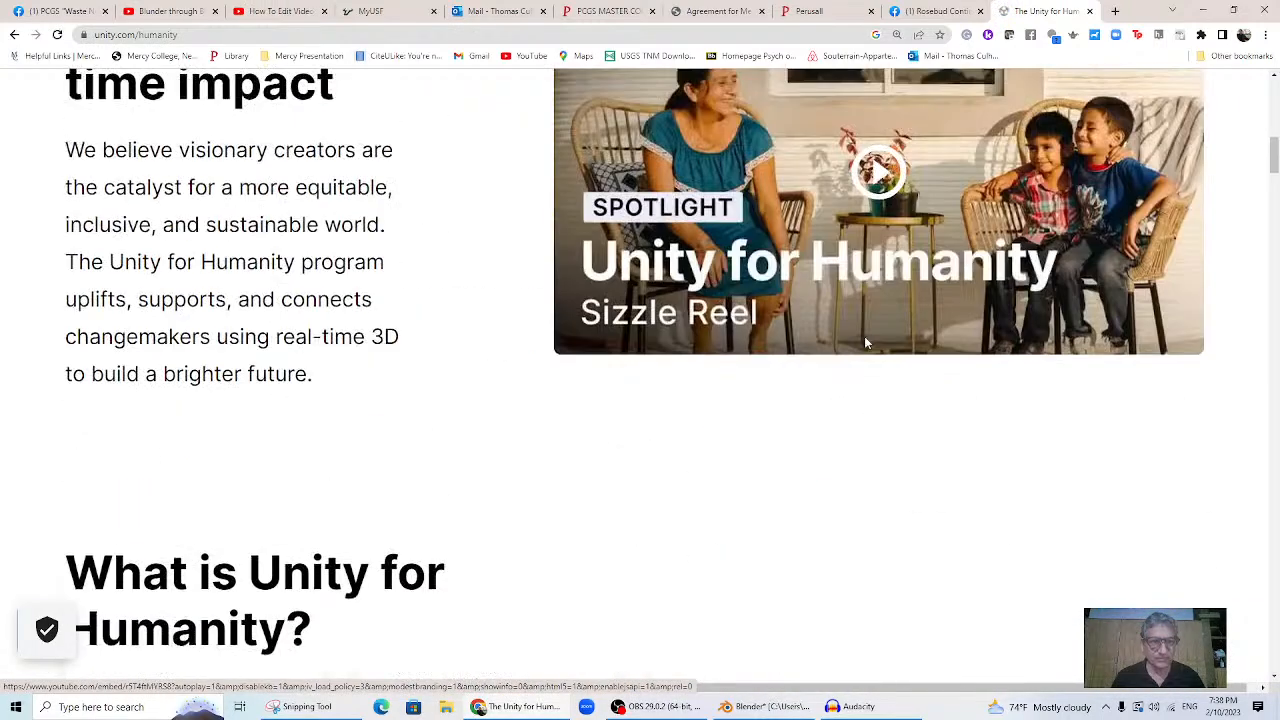
{"action": "scroll", "coordinate": [866, 342], "scroll_direction": "down", "scroll_amount": 4, "text": "ctrl"}
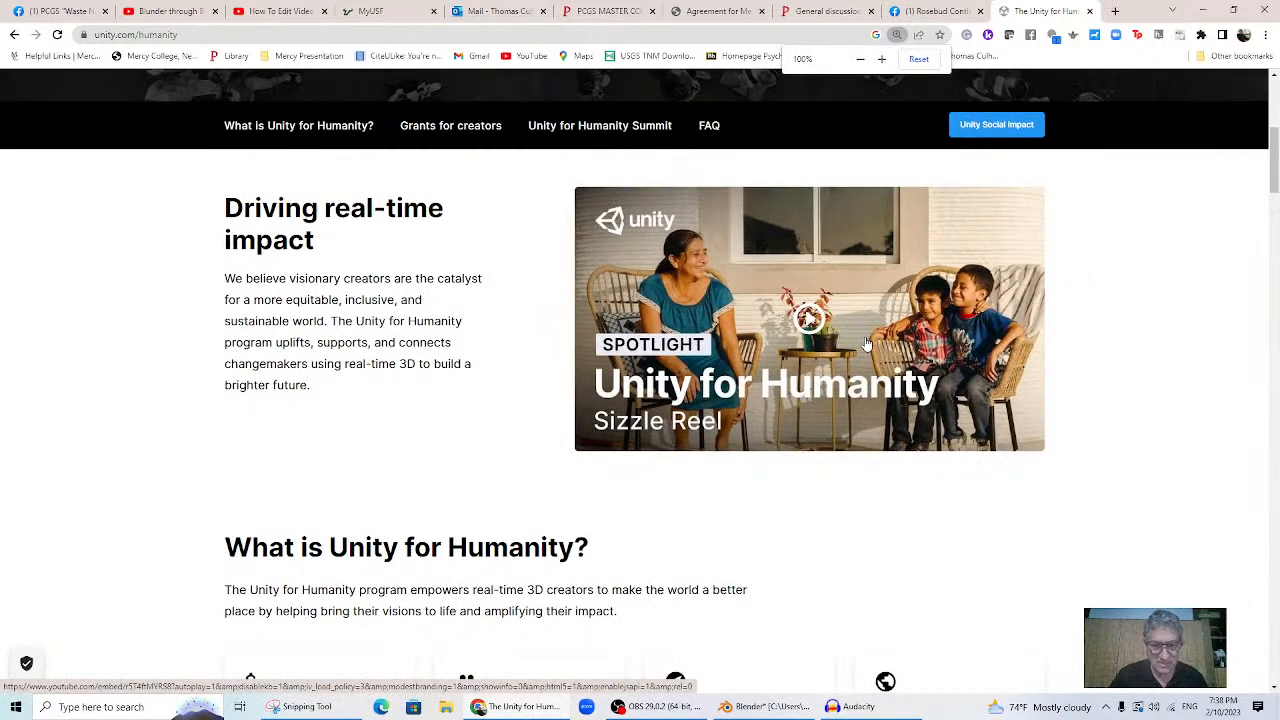
{"action": "scroll", "coordinate": [866, 342], "scroll_direction": "down", "scroll_amount": 2, "text": "ctrl"}
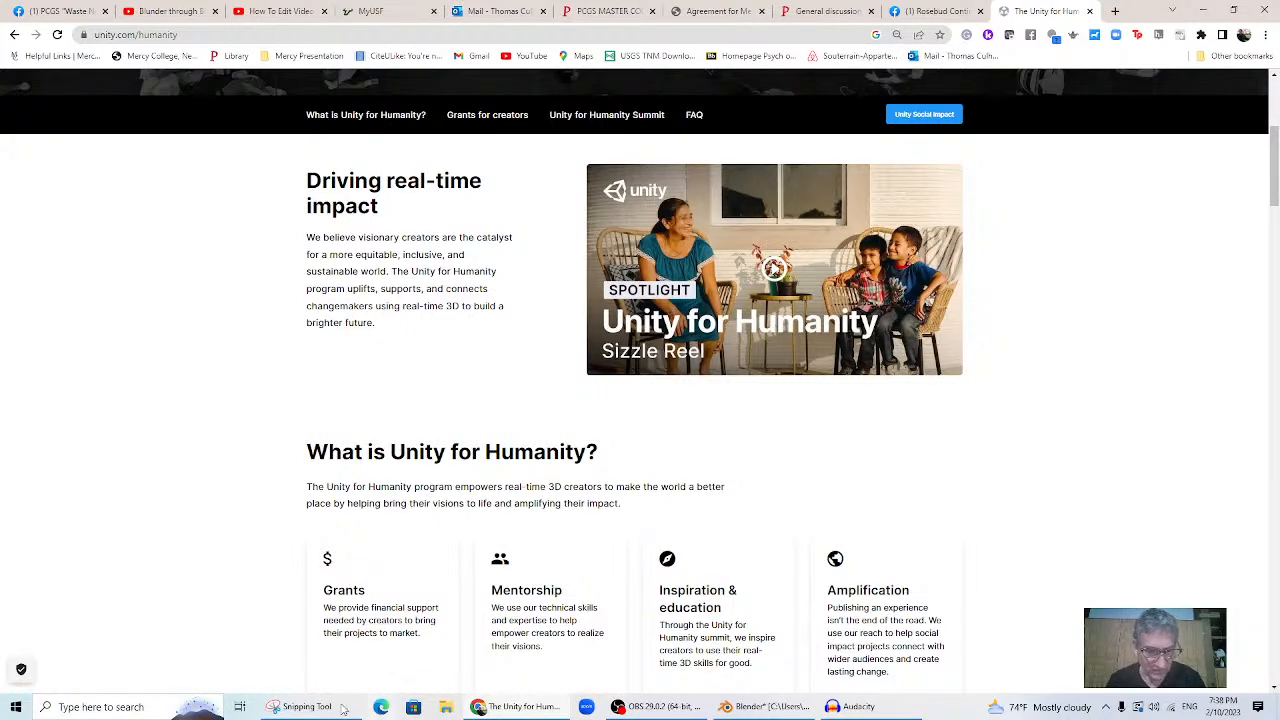
{"action": "left_click", "coordinate": [307, 704]}
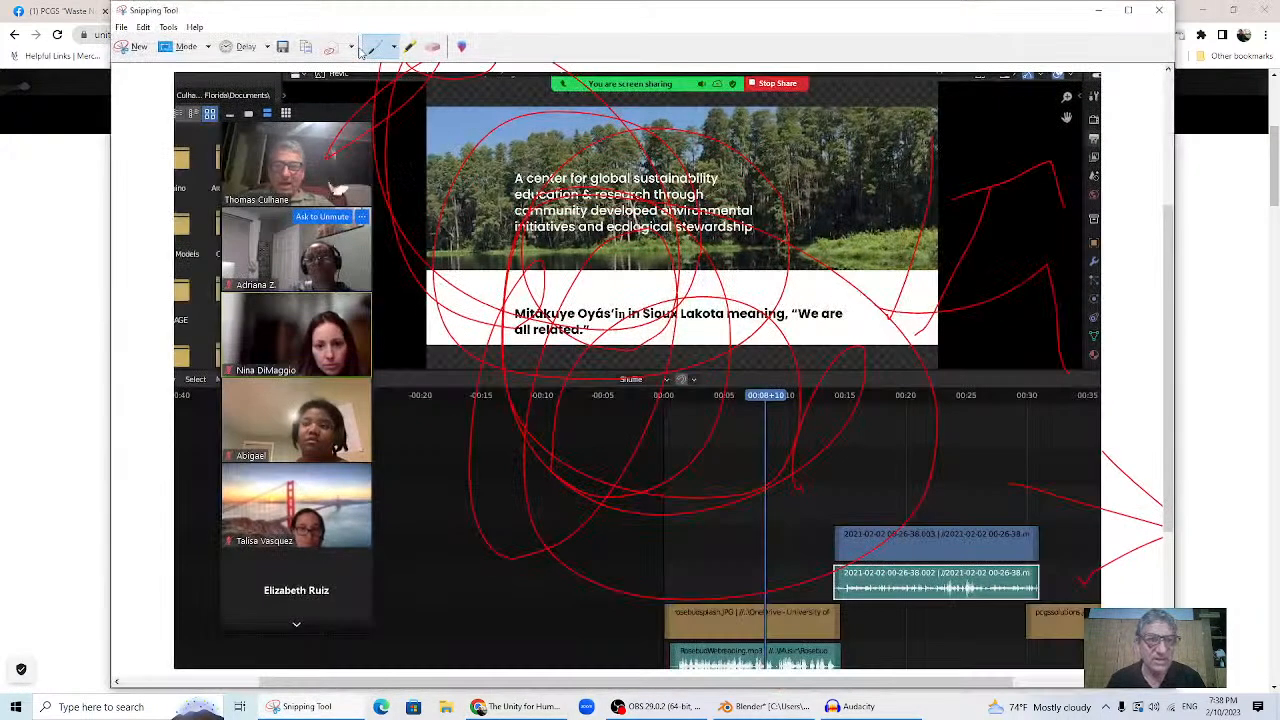
{"action": "left_click", "coordinate": [130, 46]}
{"action": "left_click_drag", "start_coordinate": [286, 96], "coordinate": [1047, 686]}
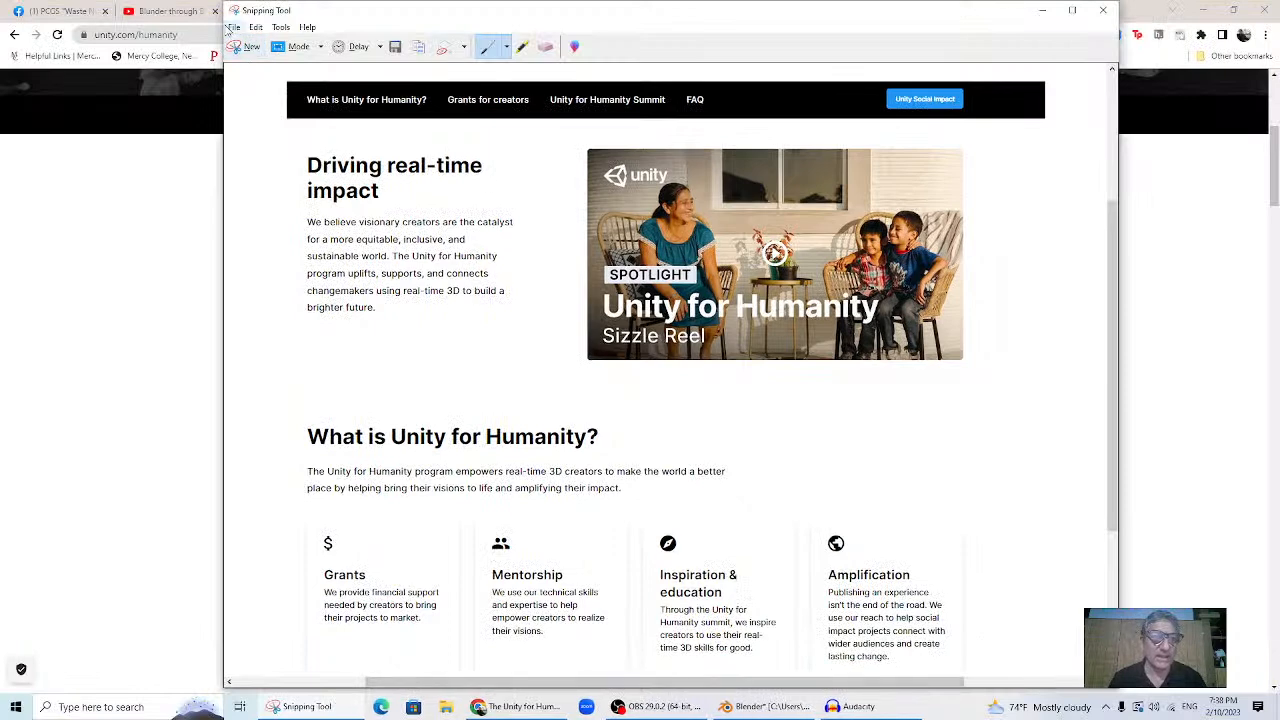
- Save the snip to the Pictures folder as a JPEG file named UnityforHumanity
{"action": "left_click", "coordinate": [231, 27]}
{"action": "left_click", "coordinate": [264, 63]}
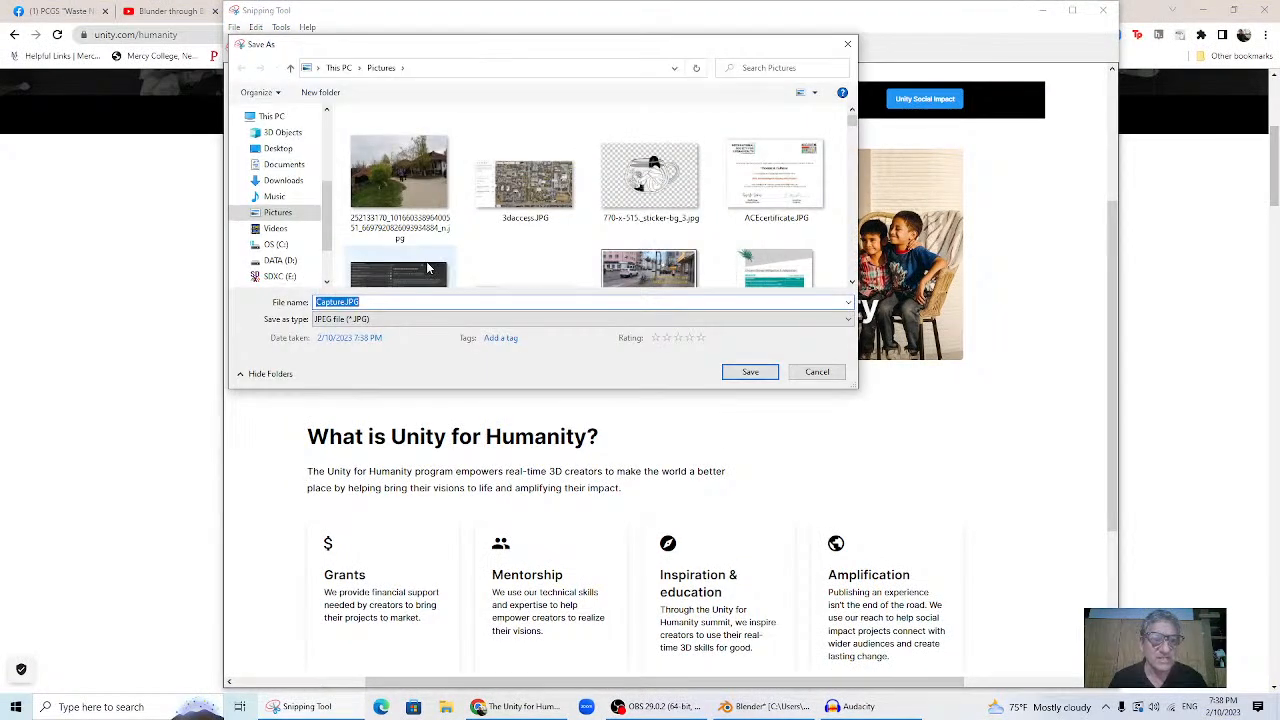
{"action": "type", "text": "Unity"}
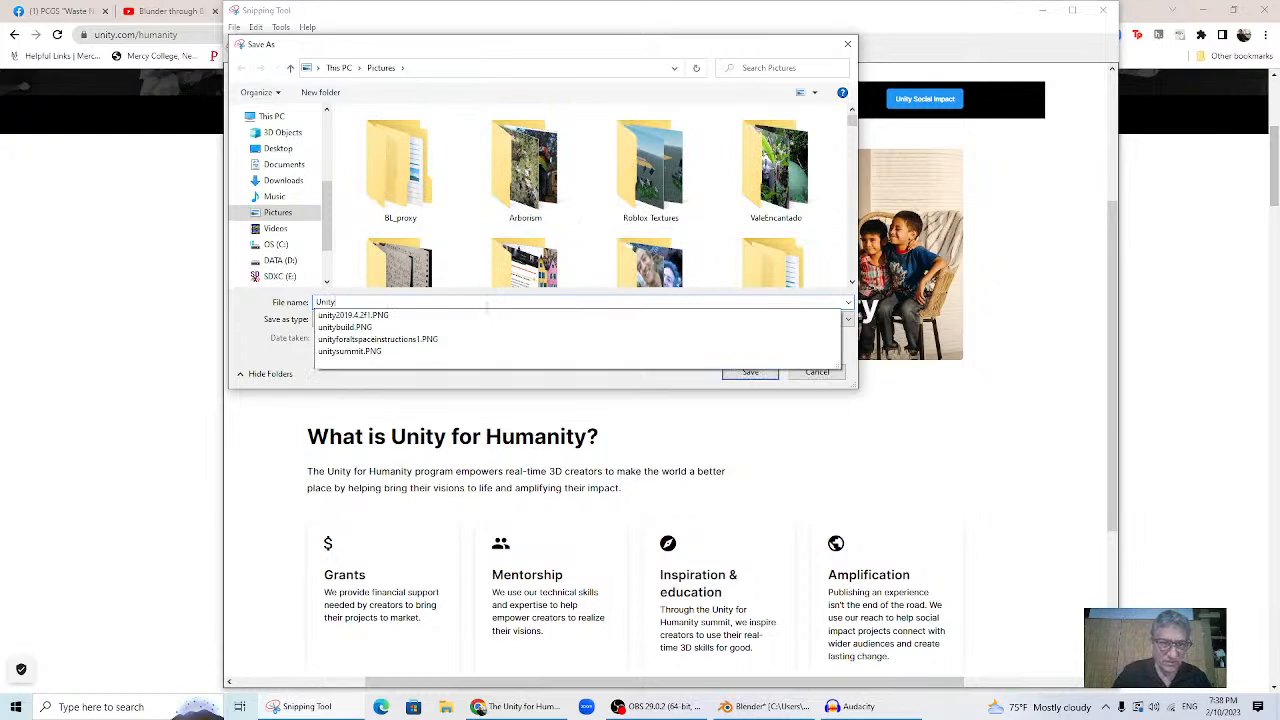
{"action": "type", "text": "forHu"}
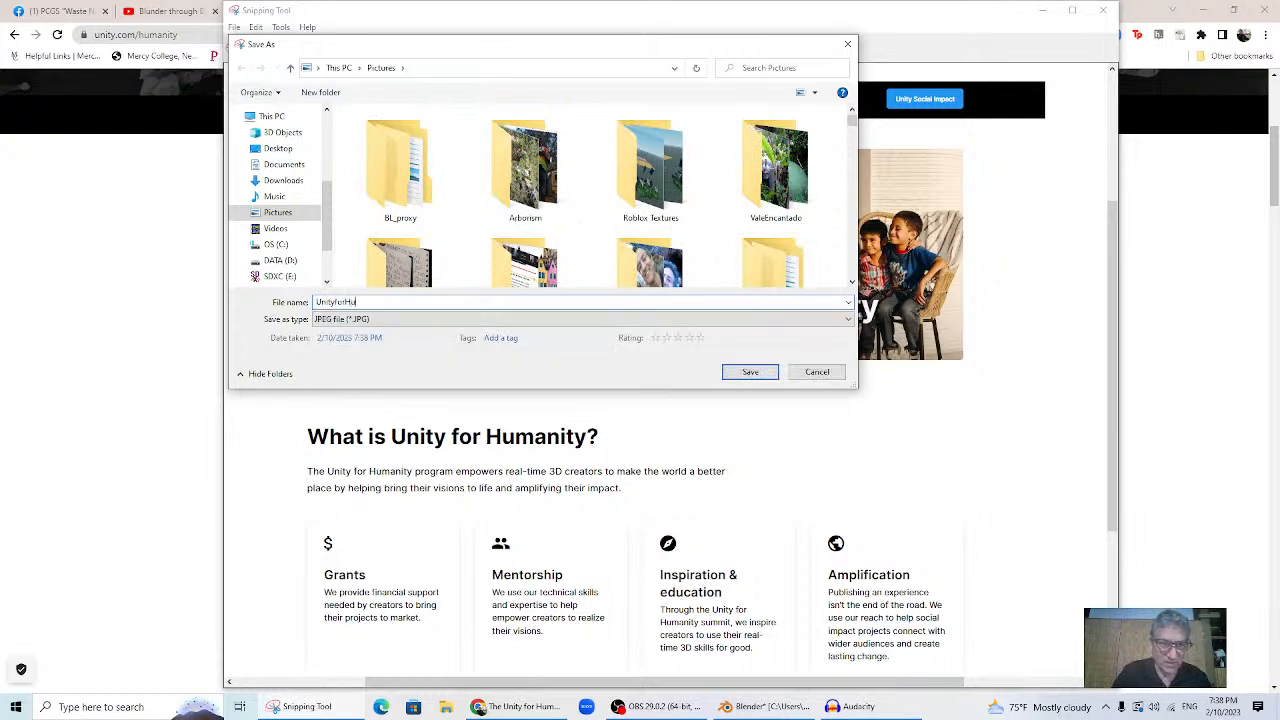
{"action": "type", "text": "manity"}
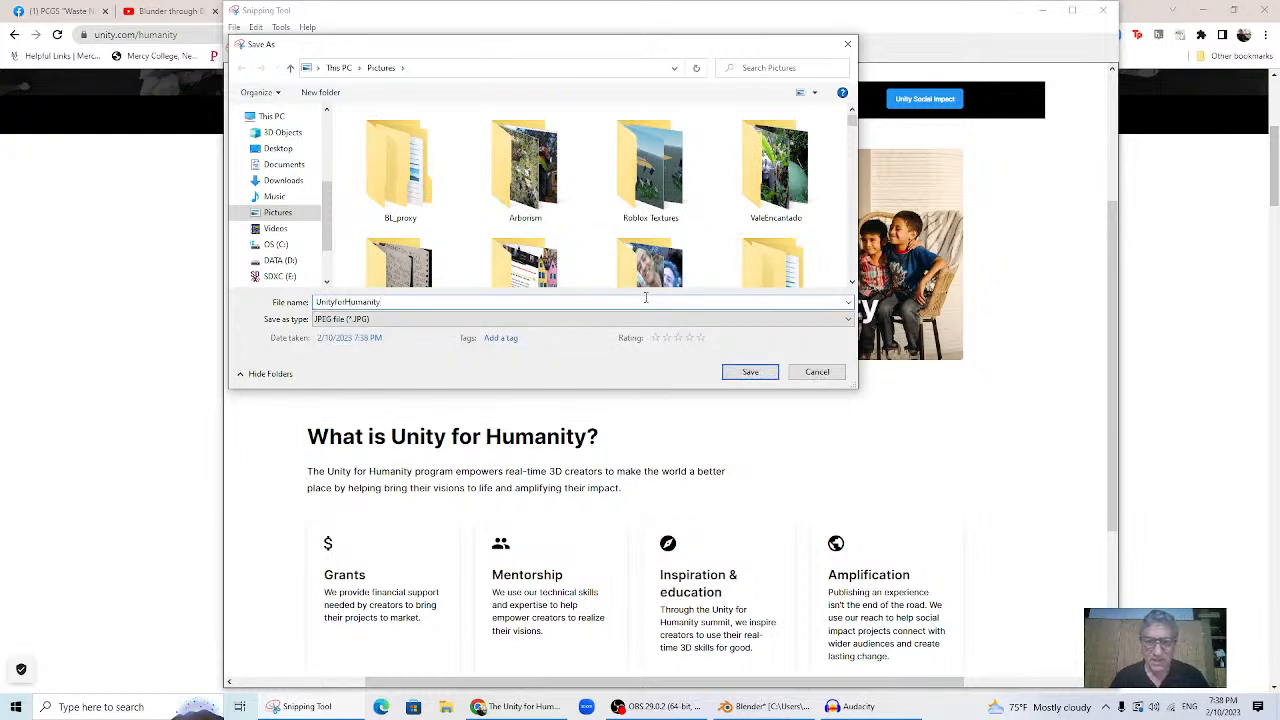
{"action": "left_click", "coordinate": [750, 372]}
{"action": "left_click", "coordinate": [1154, 309]}
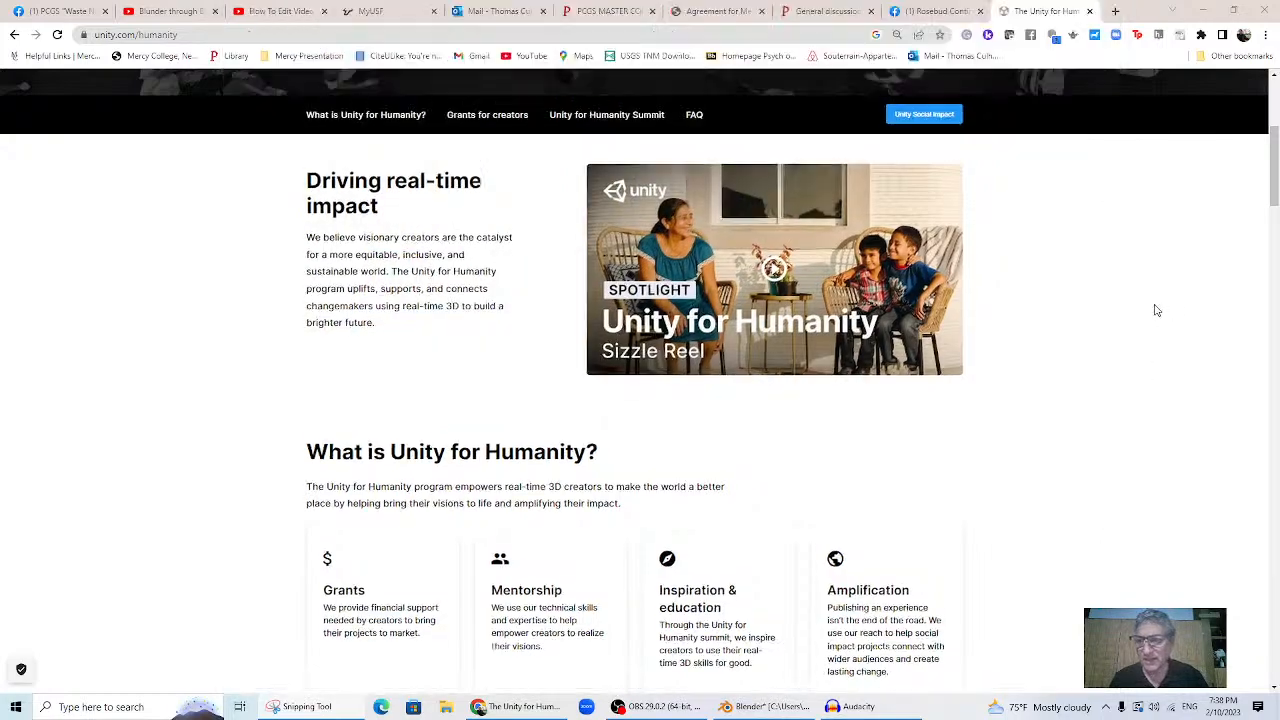
- Switch to Blender and add UnityforHumanity.JPG from the Pictures folder as an image strip at frame 1478 on channel 5
{"action": "left_click", "coordinate": [748, 707]}
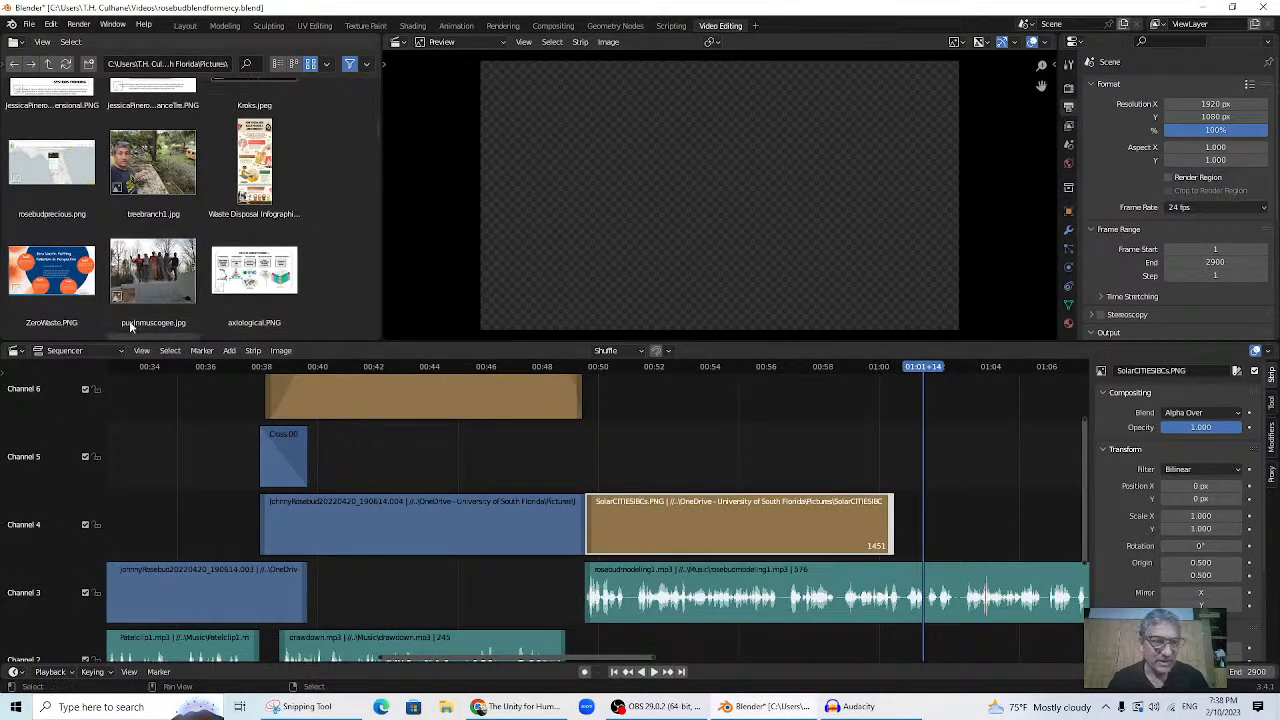
{"action": "left_click", "coordinate": [229, 351]}
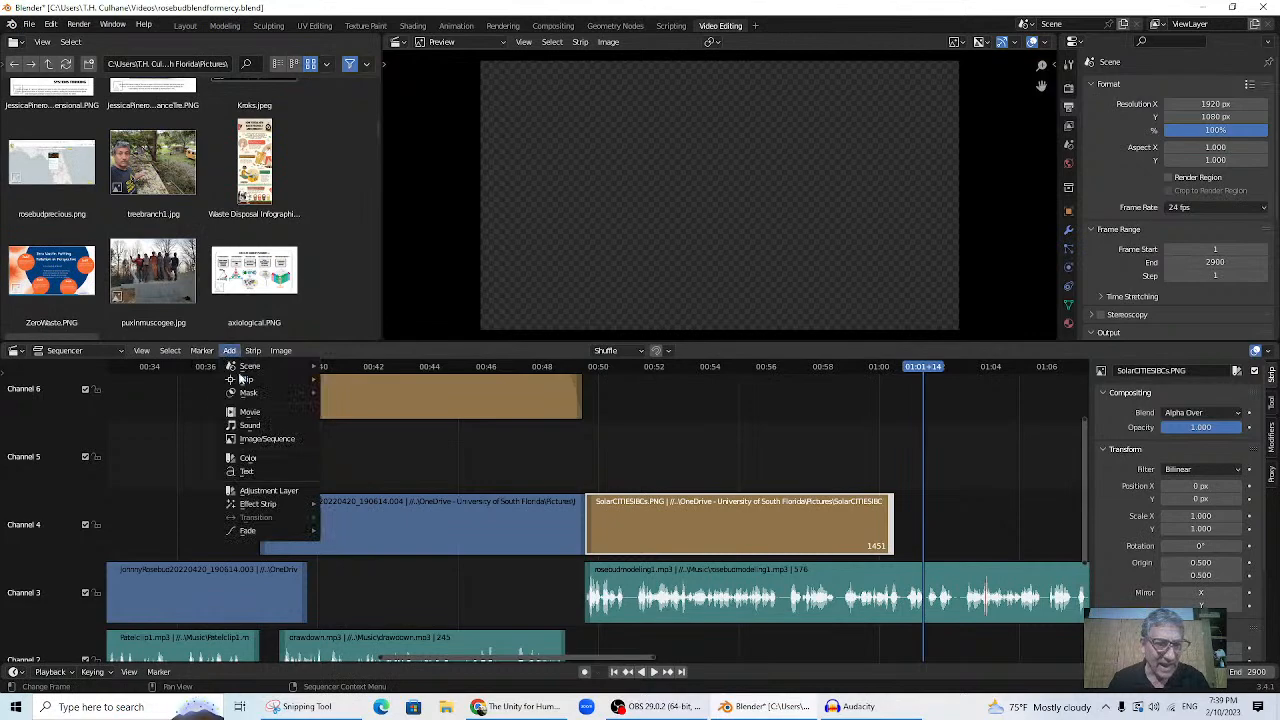
{"action": "left_click", "coordinate": [266, 440]}
{"action": "left_click", "coordinate": [499, 532]}
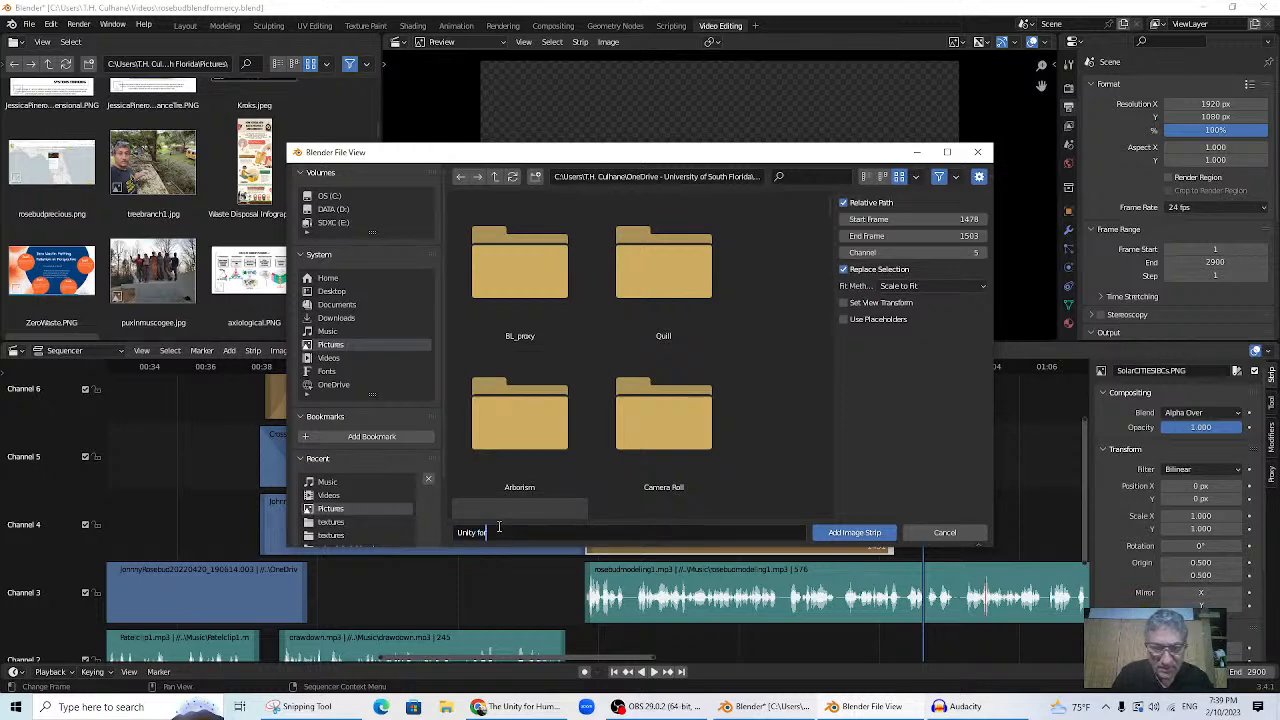
{"action": "type", "text": "Unity for"}
{"action": "scroll", "coordinate": [780, 400], "scroll_direction": "down", "scroll_amount": 5}
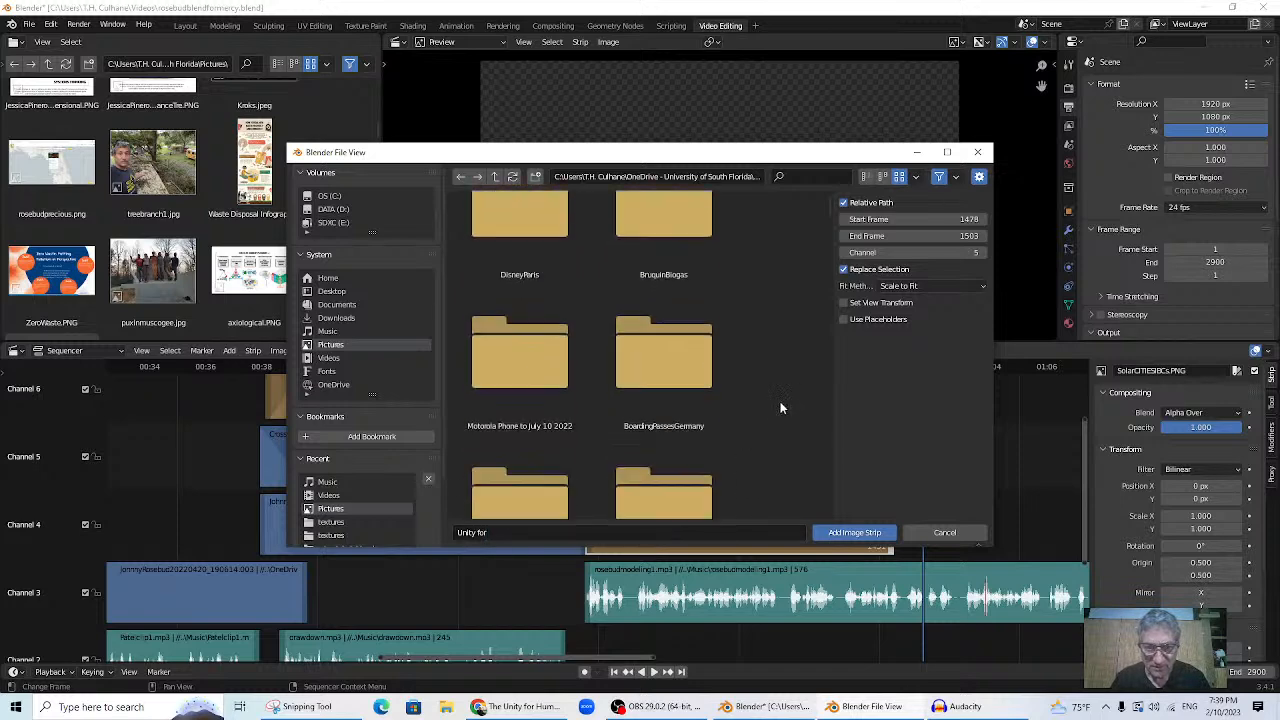
{"action": "scroll", "coordinate": [780, 402], "scroll_direction": "down", "scroll_amount": 8}
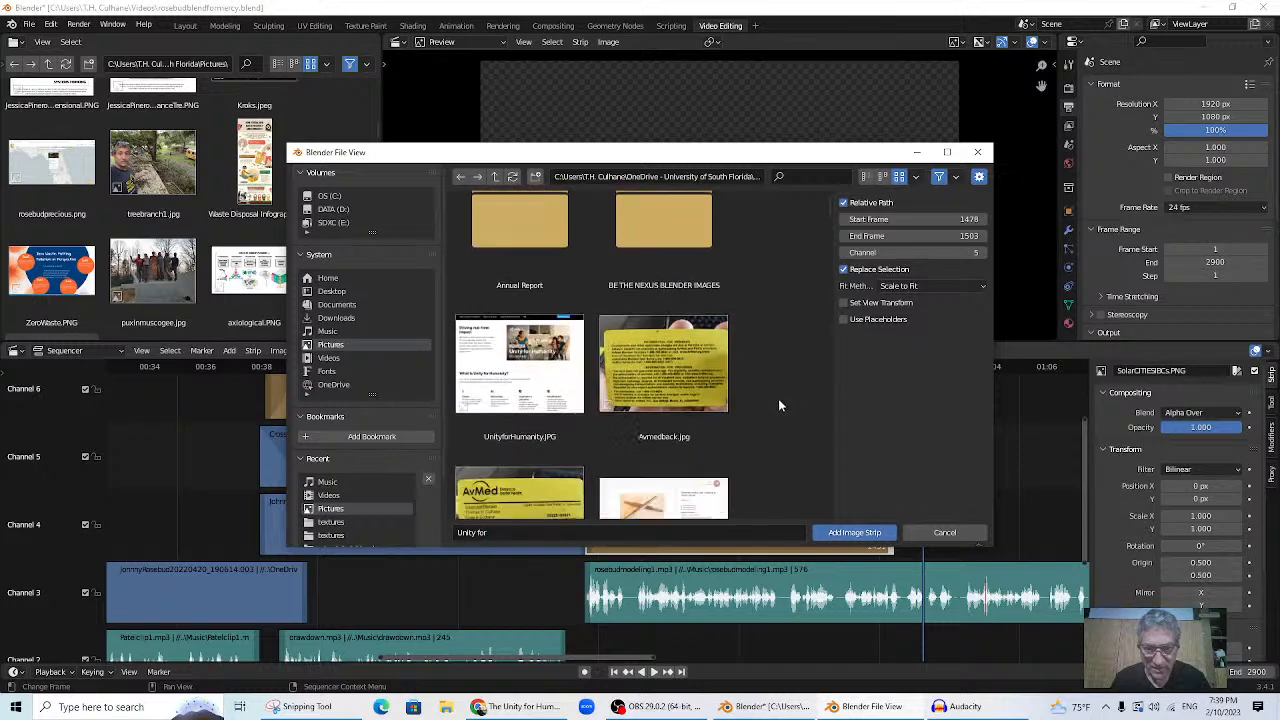
{"action": "double_click", "coordinate": [519, 363]}
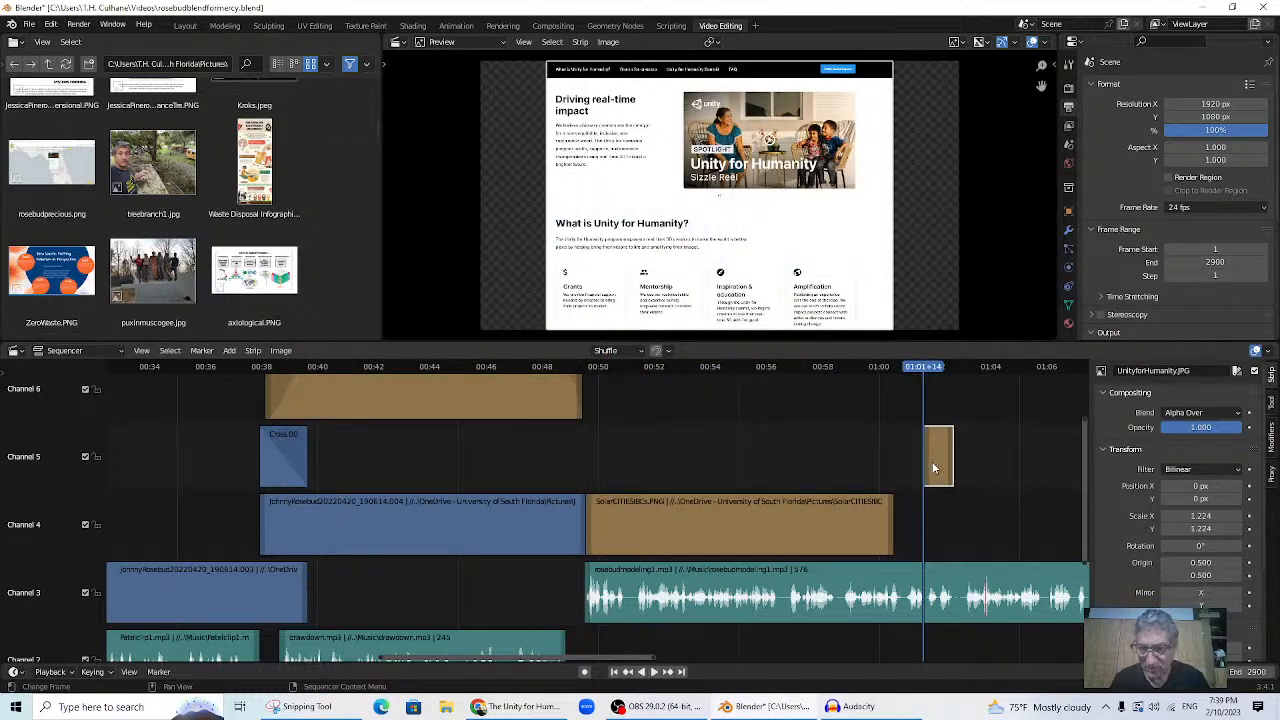
- Slide the UnityforHumanity.JPG strip back to overlap the end of the SolarCITIESIBCs.PNG strip and lengthen it at both ends
{"action": "key", "text": "g"}
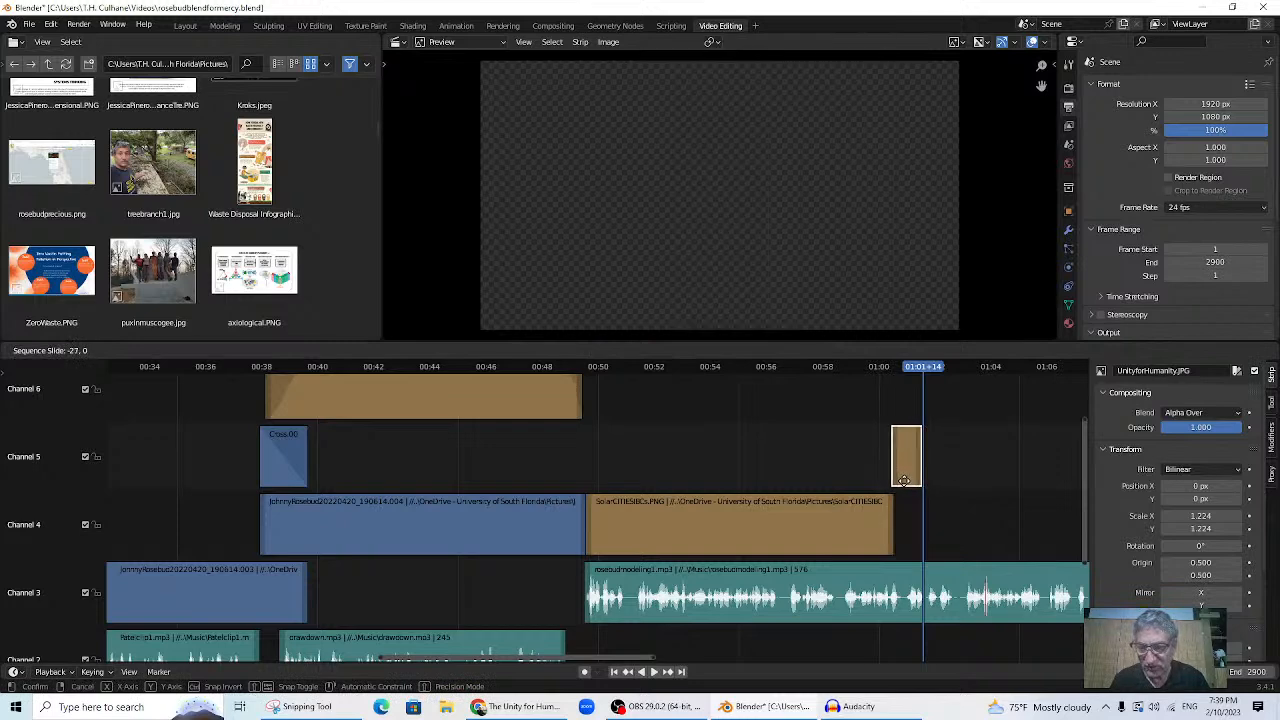
{"action": "left_click", "coordinate": [897, 485]}
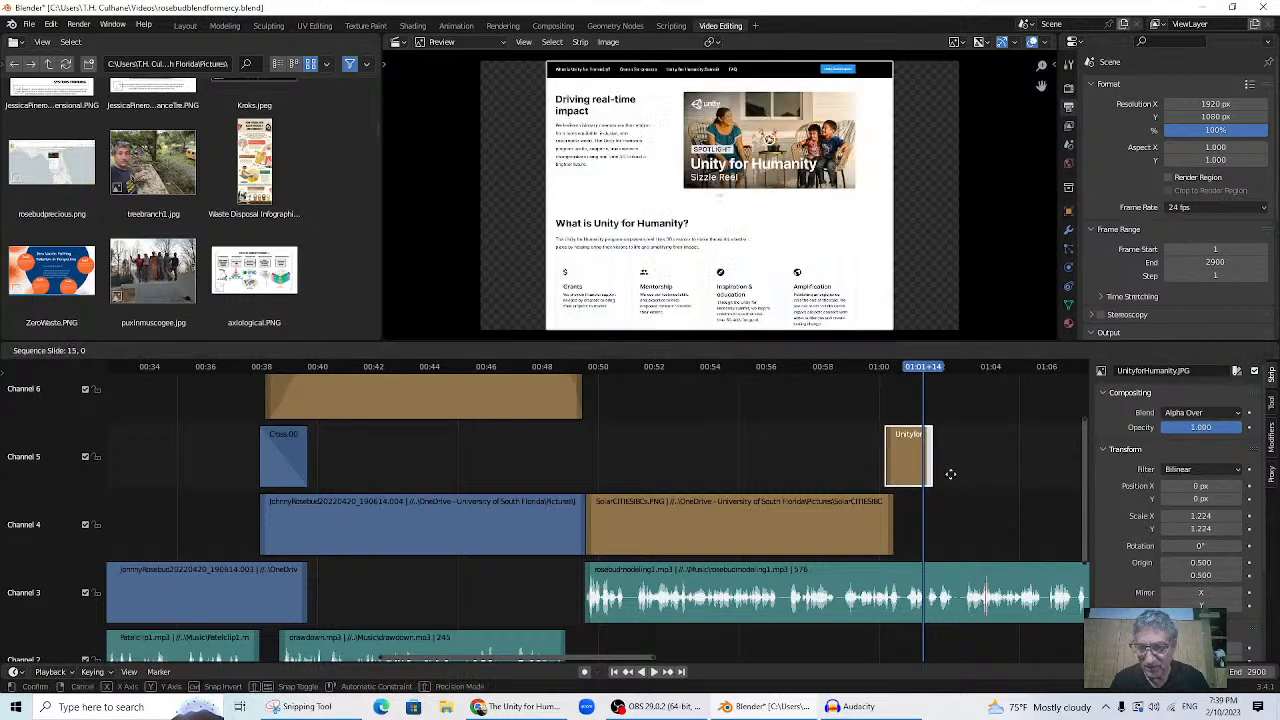
{"action": "left_click_drag", "start_coordinate": [888, 472], "coordinate": [880, 472]}
- Add a Cross transition from the SolarCITIESIBCs.PNG strip to the UnityforHumanity.JPG strip and play back the crossfade
{"action": "left_click", "coordinate": [798, 516]}
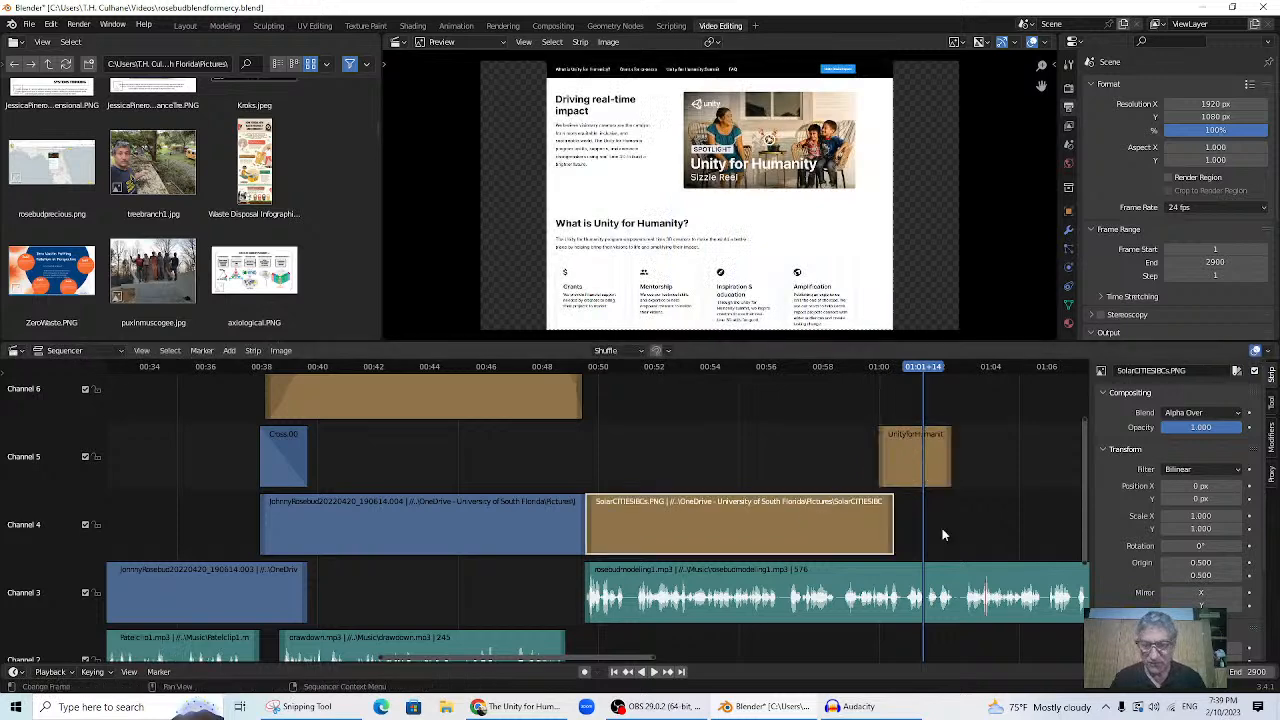
{"action": "left_click", "coordinate": [905, 463], "text": "shift"}
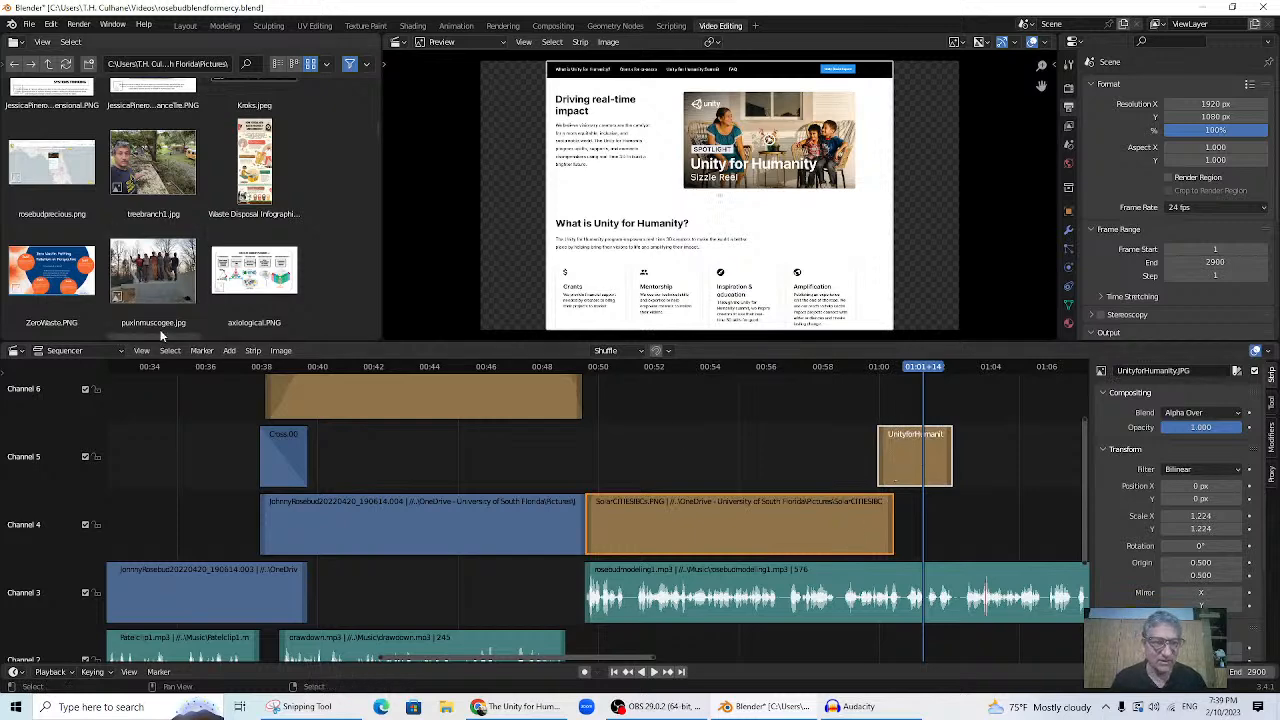
{"action": "left_click", "coordinate": [228, 352]}
{"action": "mouse_move", "coordinate": [262, 520]}
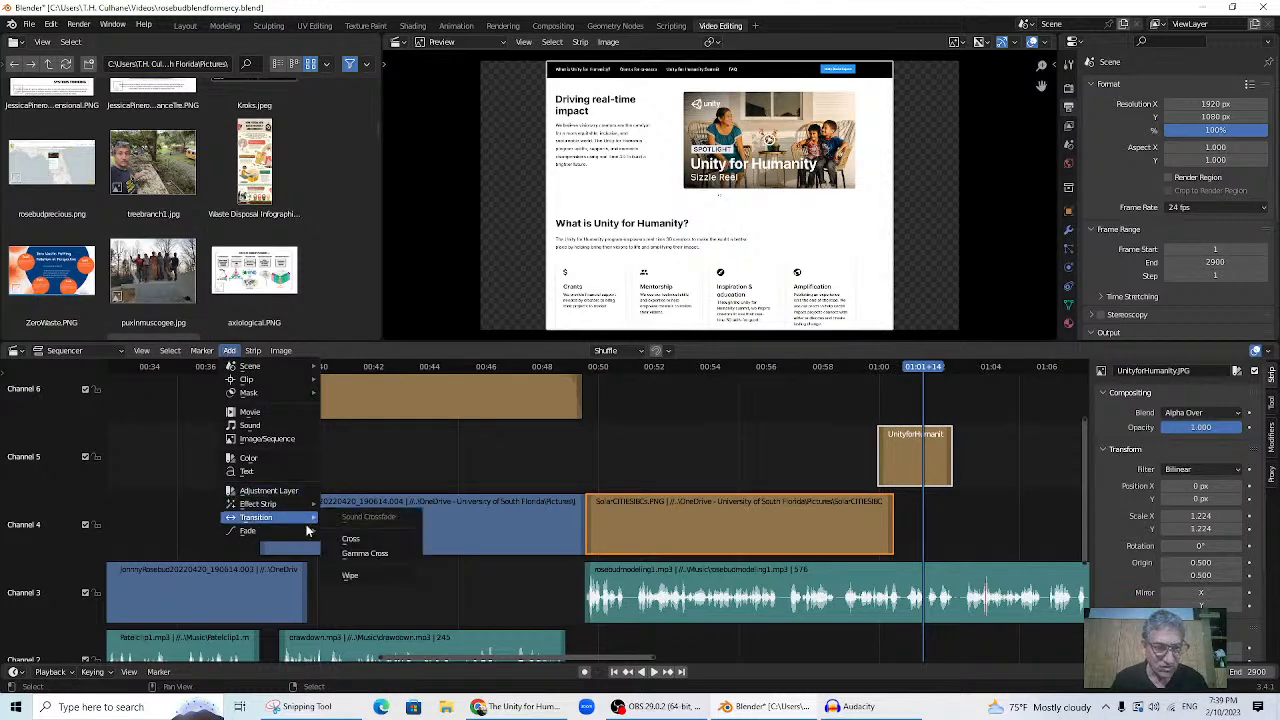
{"action": "left_click", "coordinate": [352, 540]}
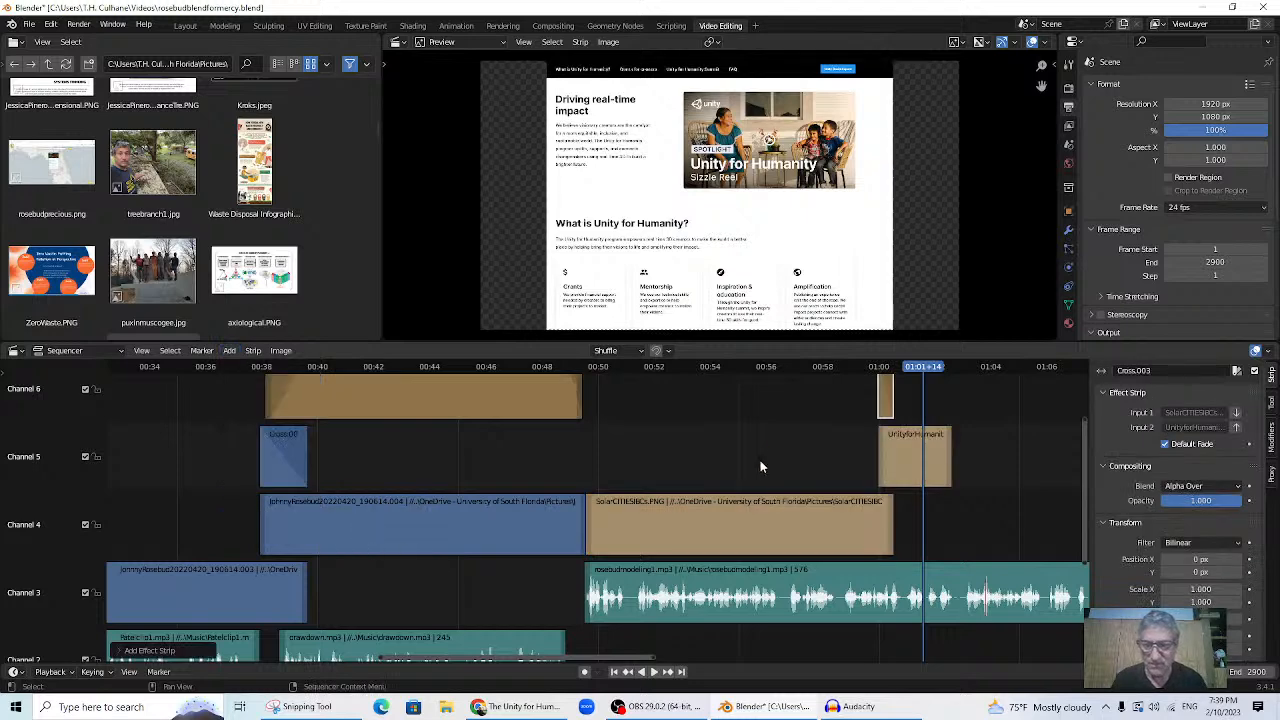
{"action": "left_click", "coordinate": [849, 366]}
{"action": "key", "text": "space"}
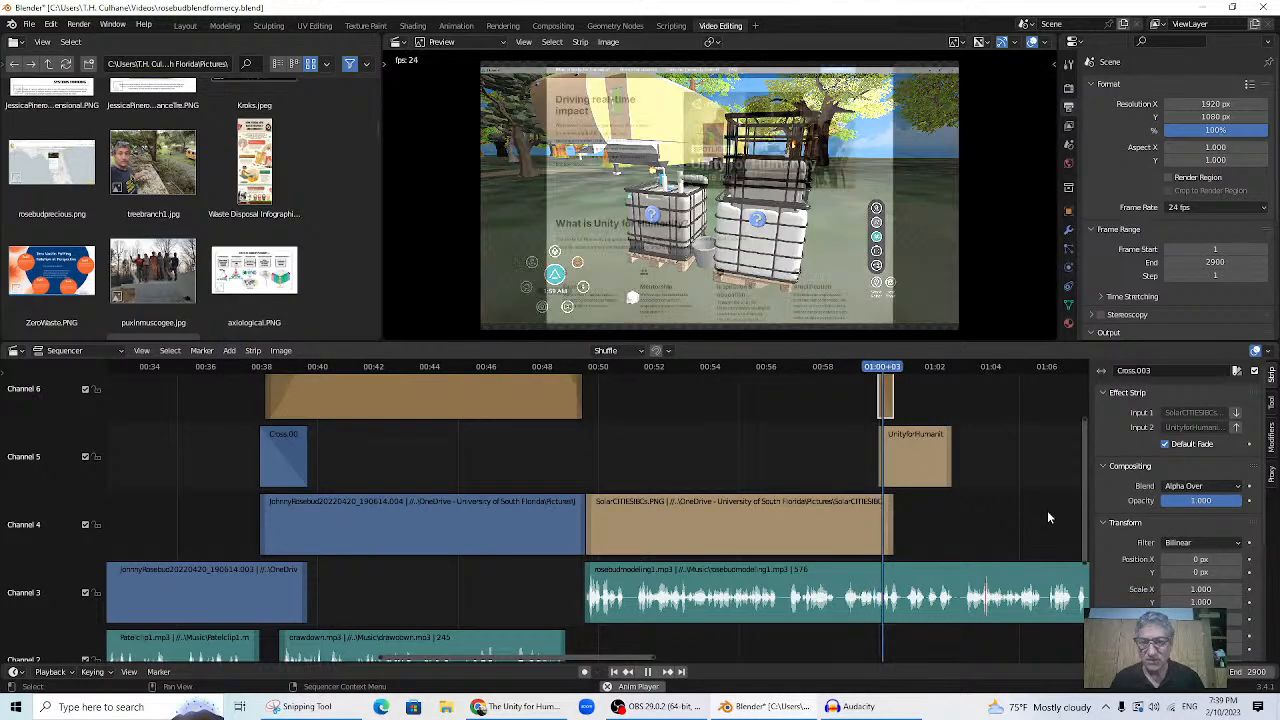
{"action": "key", "text": "space"}
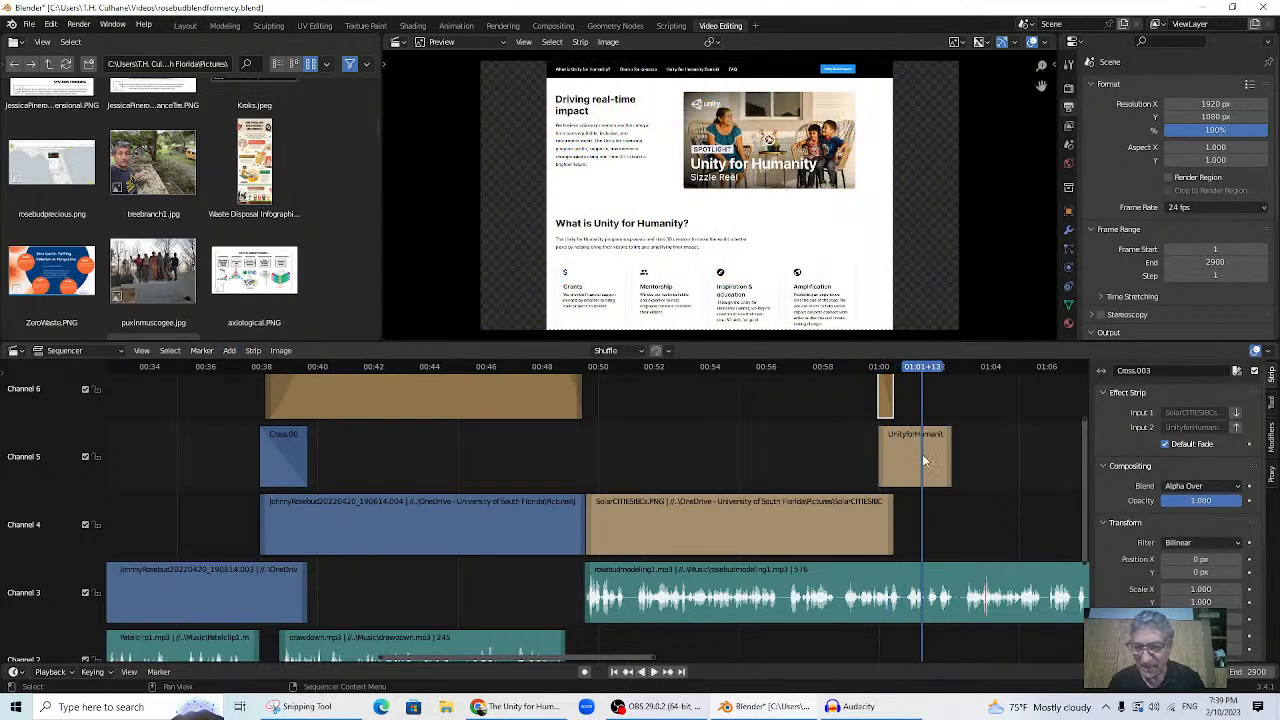
- Try to move the Cross strip on channel 6 independently of its two image strips
{"action": "left_click_drag", "start_coordinate": [885, 402], "coordinate": [894, 402]}
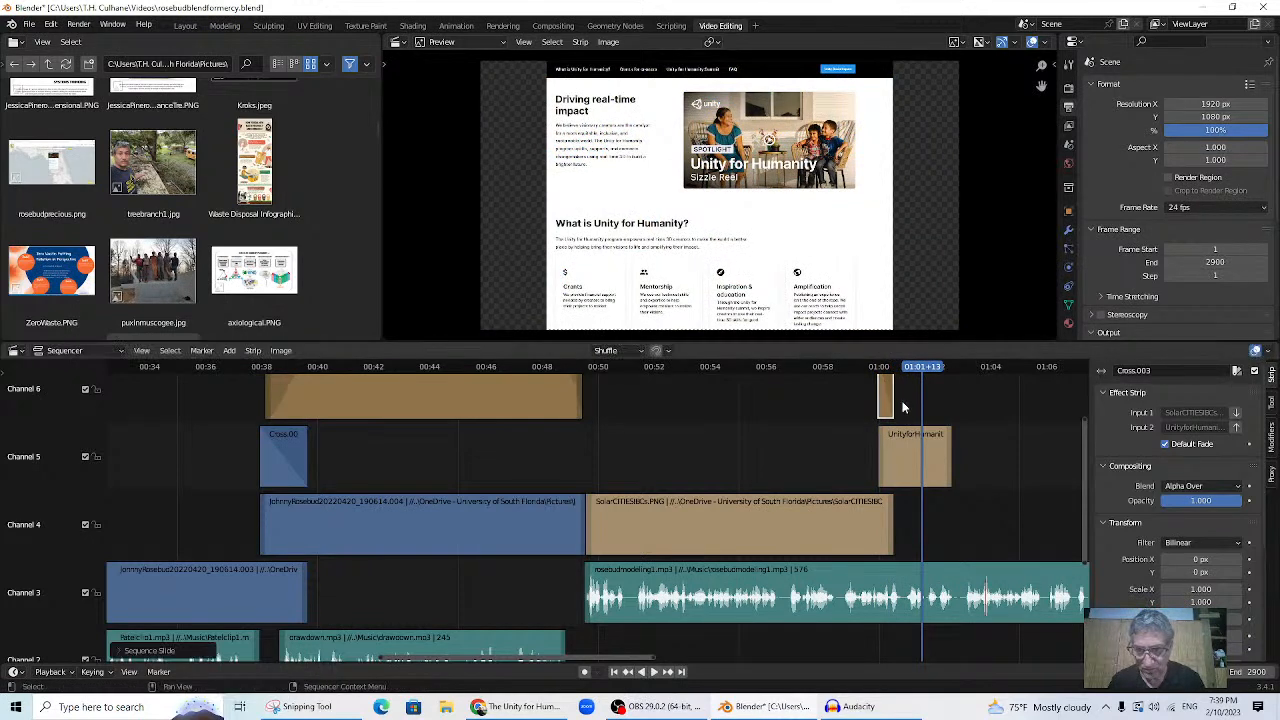
{"action": "left_click", "coordinate": [884, 412]}
{"action": "left_click", "coordinate": [837, 455]}
{"action": "left_click", "coordinate": [885, 404]}
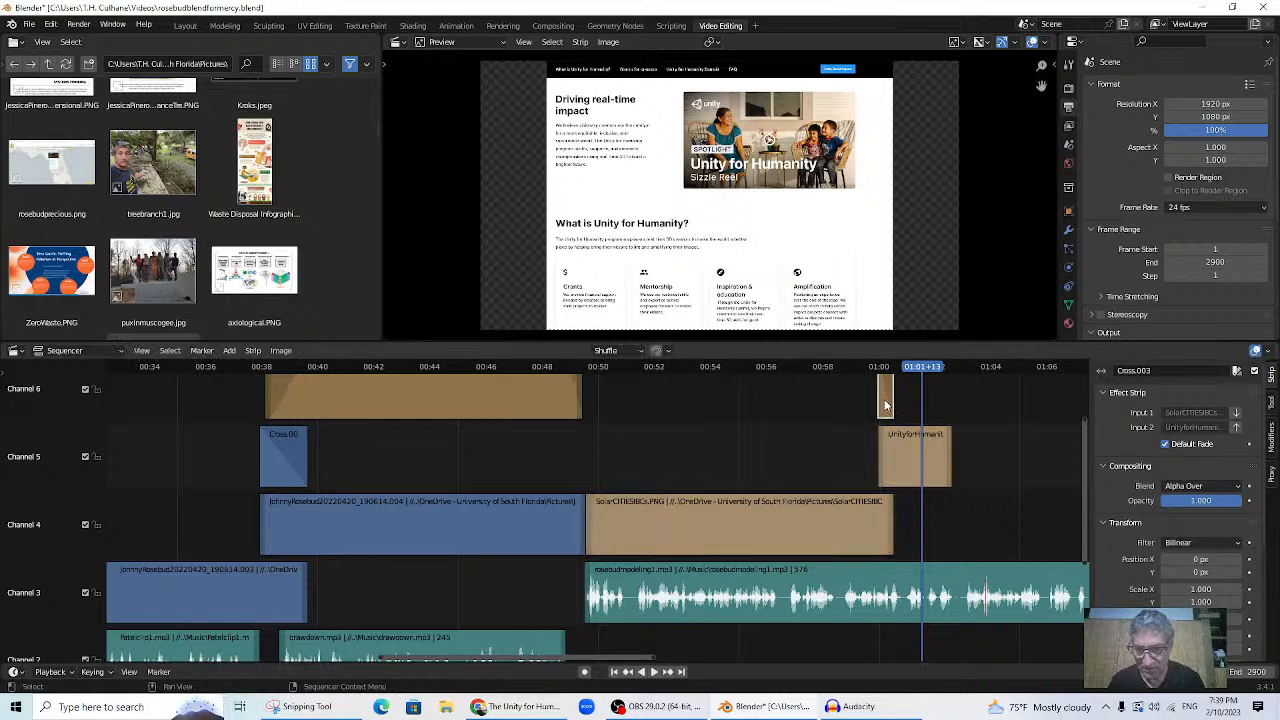
{"action": "key", "text": "g"}
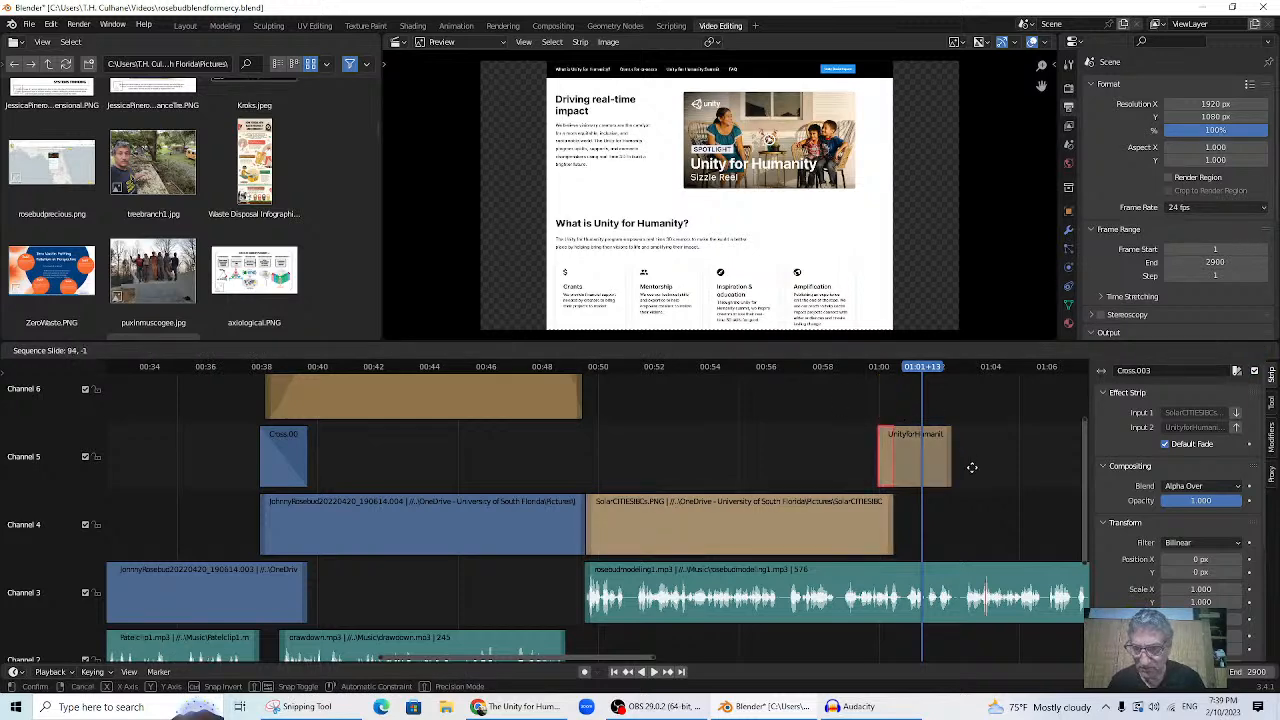
{"action": "left_click", "coordinate": [903, 414]}
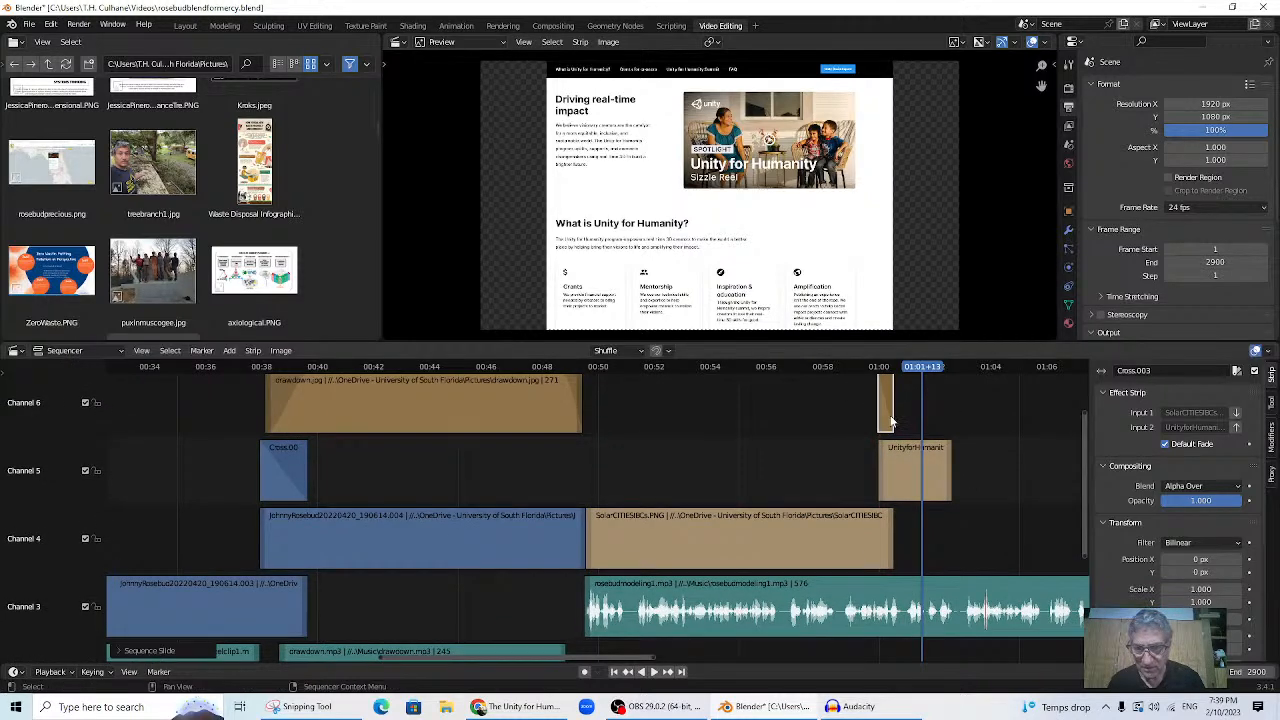
- Shift the UnityforHumanity.JPG strip to start at frame 1450 and extend the SolarCITIESIBCs.PNG strip's end to frame 1468
{"action": "left_click", "coordinate": [900, 475]}
{"action": "key", "text": "g"}
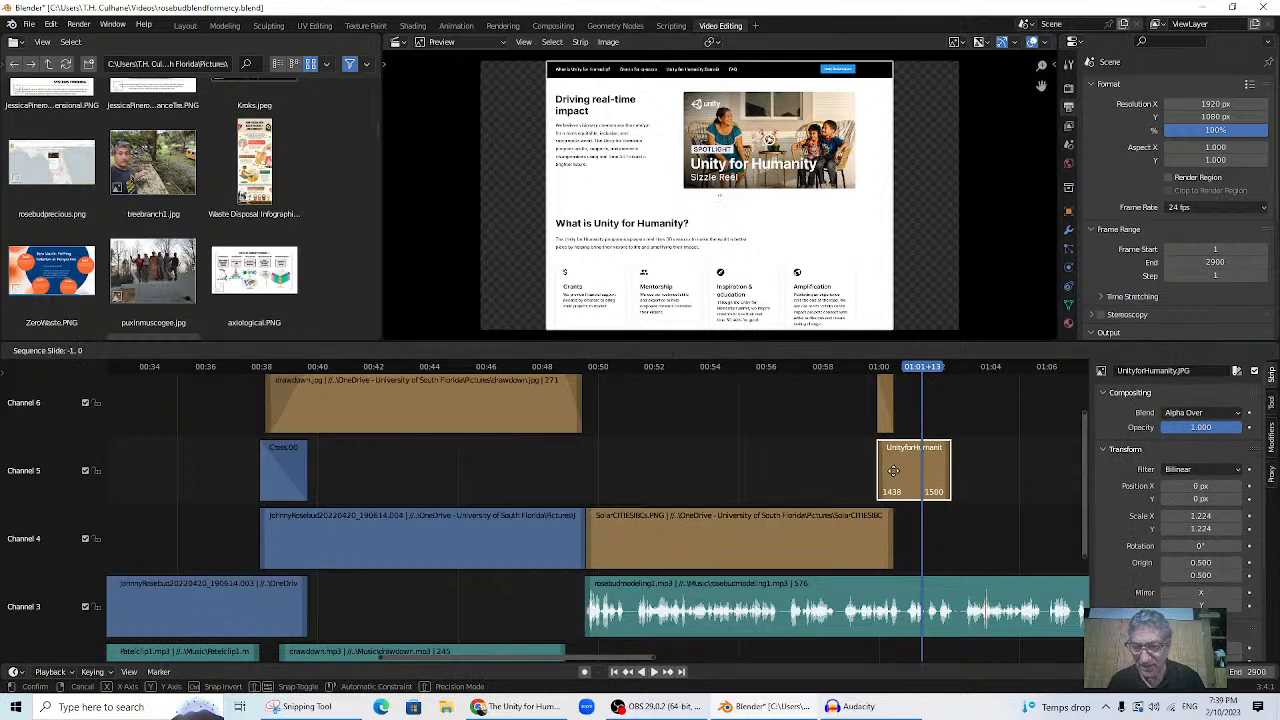
{"action": "left_click", "coordinate": [899, 534]}
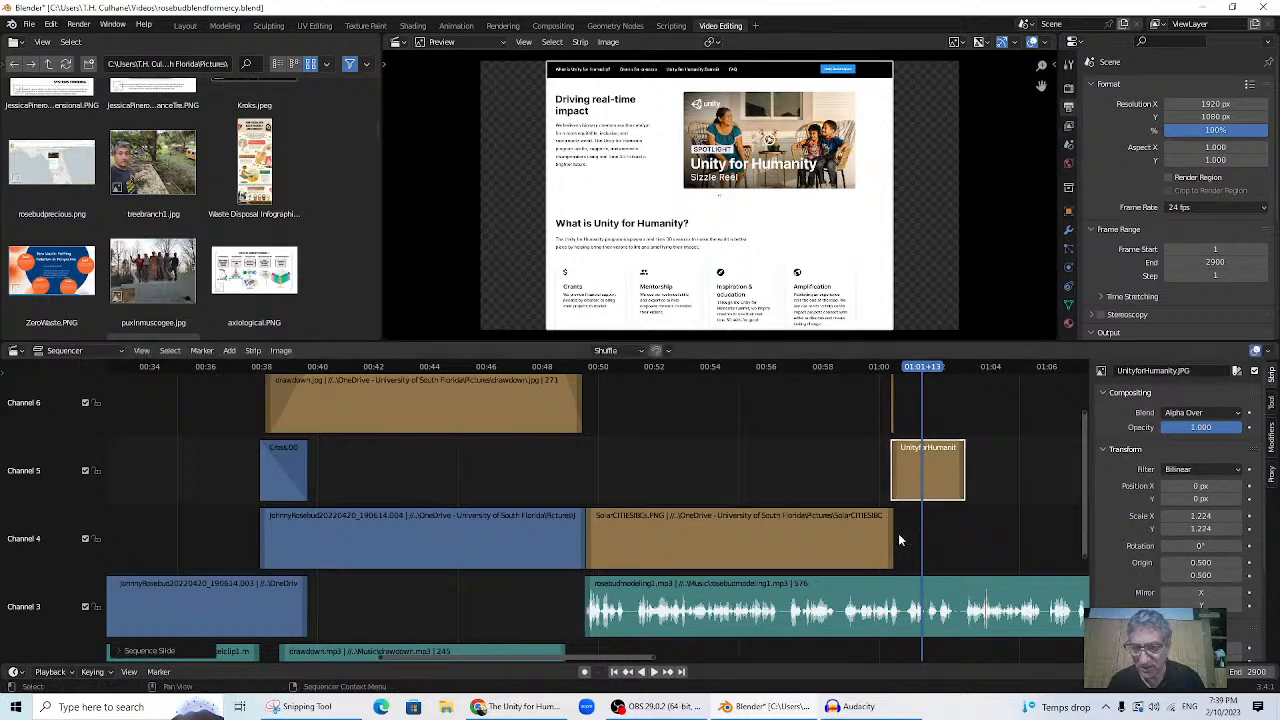
{"action": "left_click_drag", "start_coordinate": [893, 540], "coordinate": [912, 531]}
- Play back the crossfade from 00:59+06 and extend the UnityforHumanity.JPG strip's end to frame 1532
{"action": "left_click", "coordinate": [858, 370]}
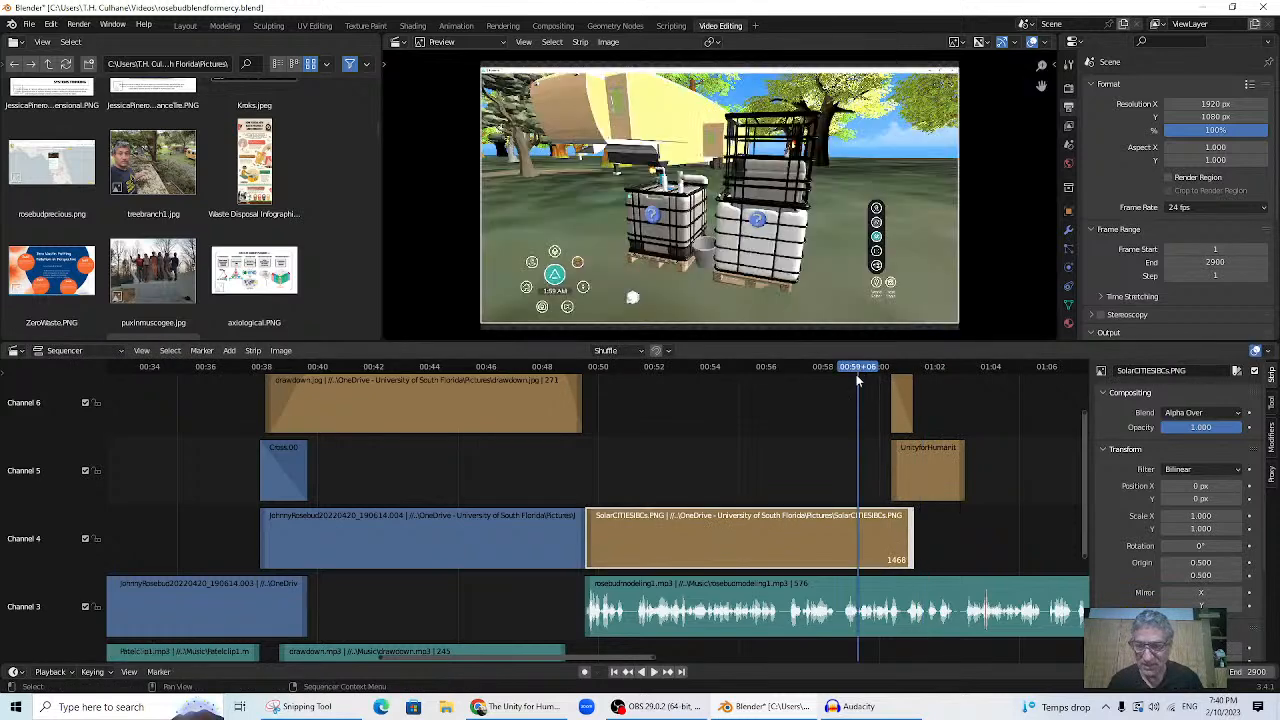
{"action": "key", "text": "space"}
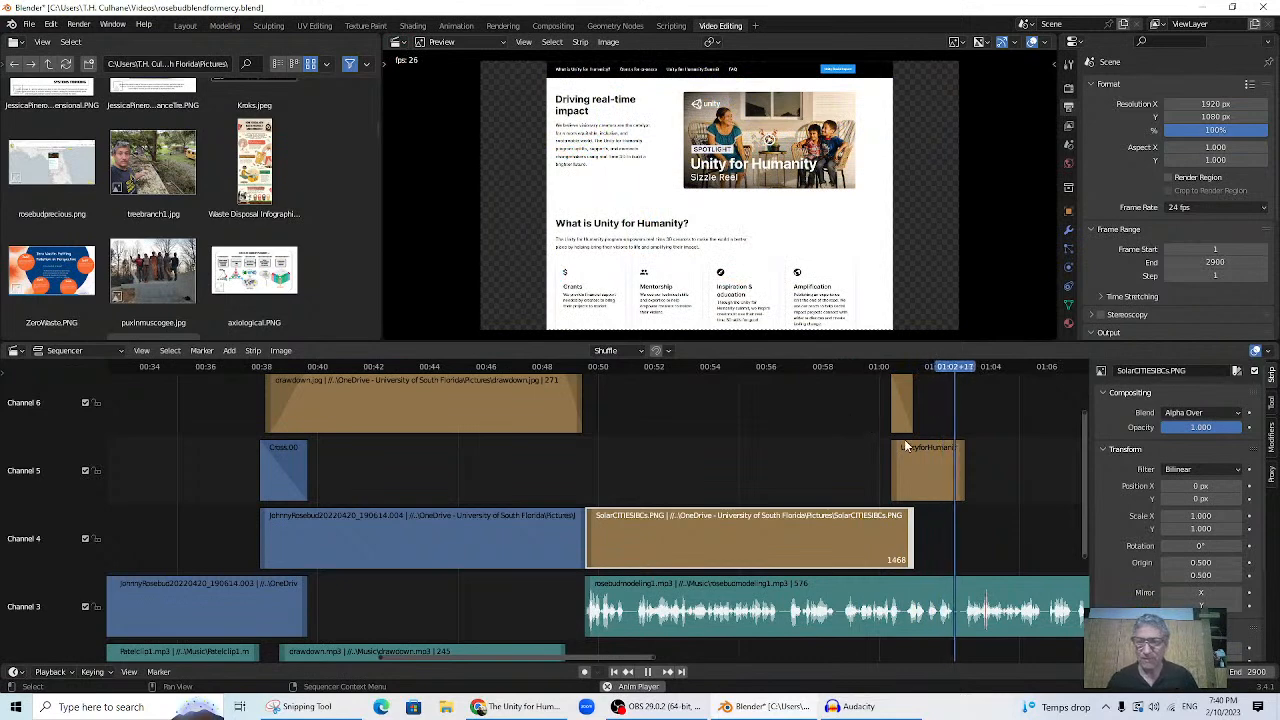
{"action": "key", "text": "space"}
{"action": "left_click_drag", "start_coordinate": [961, 455], "coordinate": [985, 461]}
- At 01:01+19, narrow the UnityforHumanity.JPG image to X scale 1.021 and move it against the frame's left edge, about X -381 px, Y -5 px
{"action": "left_click", "coordinate": [929, 364]}
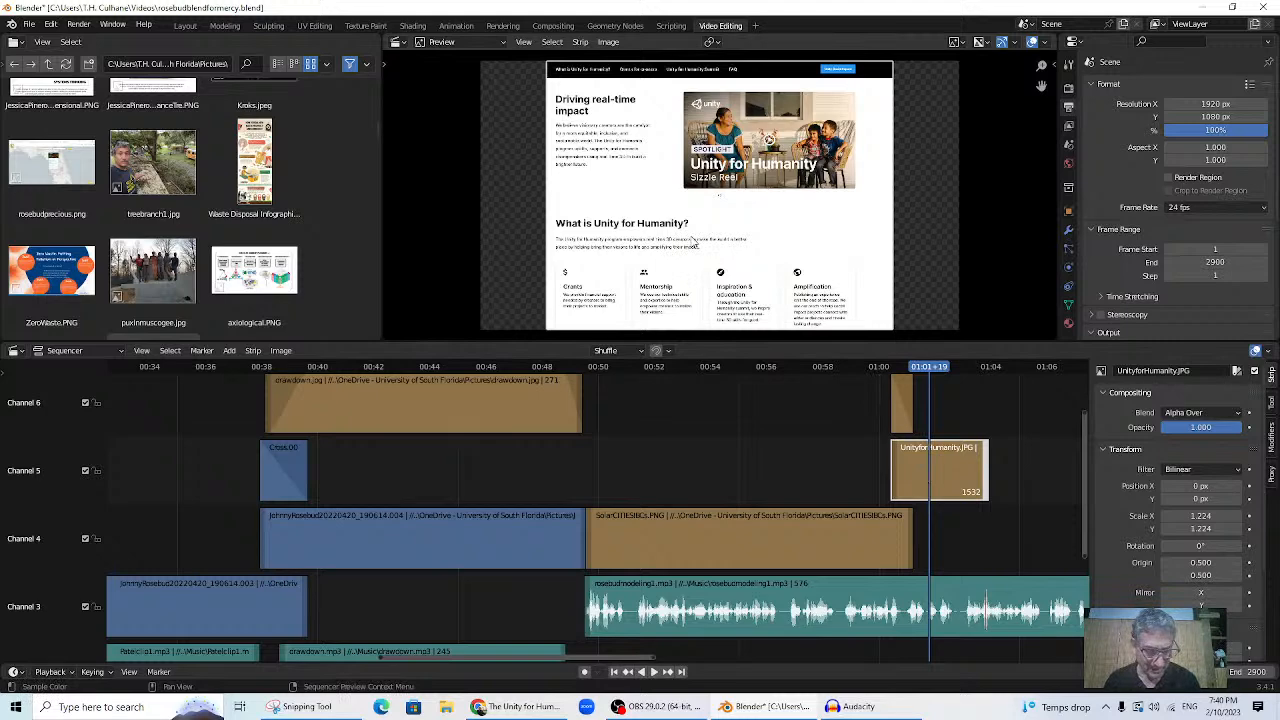
{"action": "key", "text": "g"}
{"action": "key", "text": "x"}
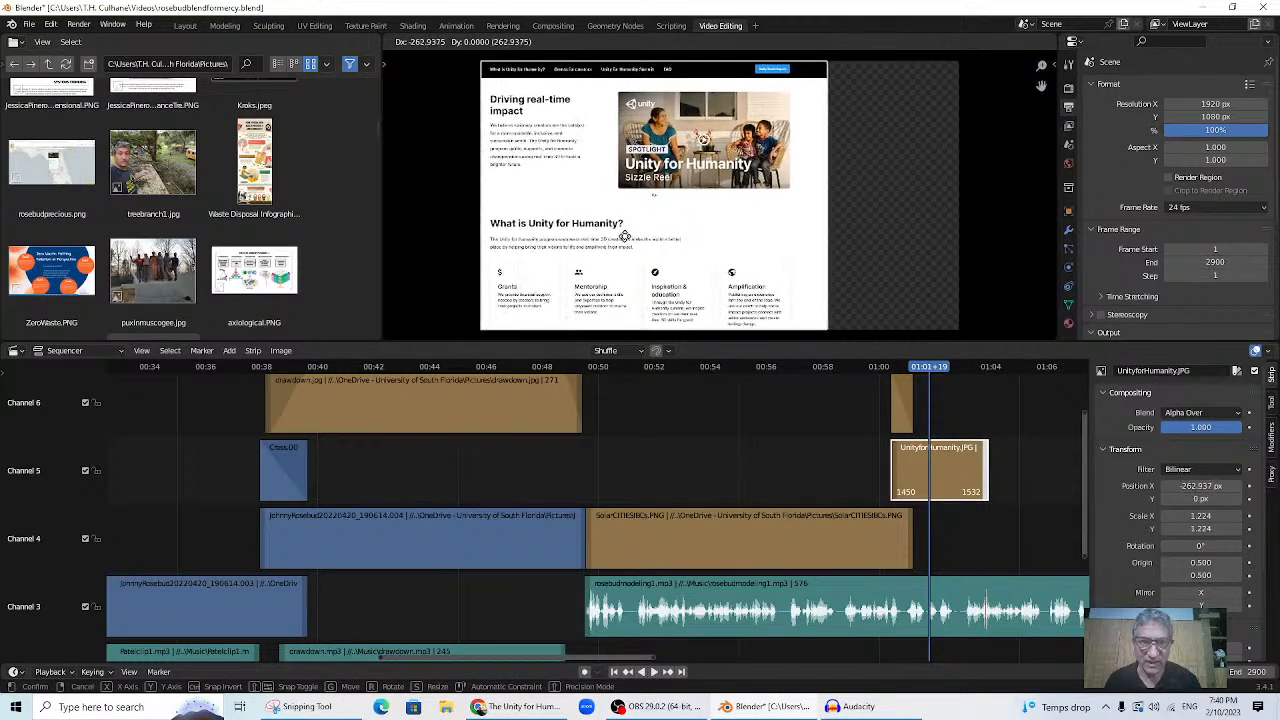
{"action": "left_click", "coordinate": [625, 235]}
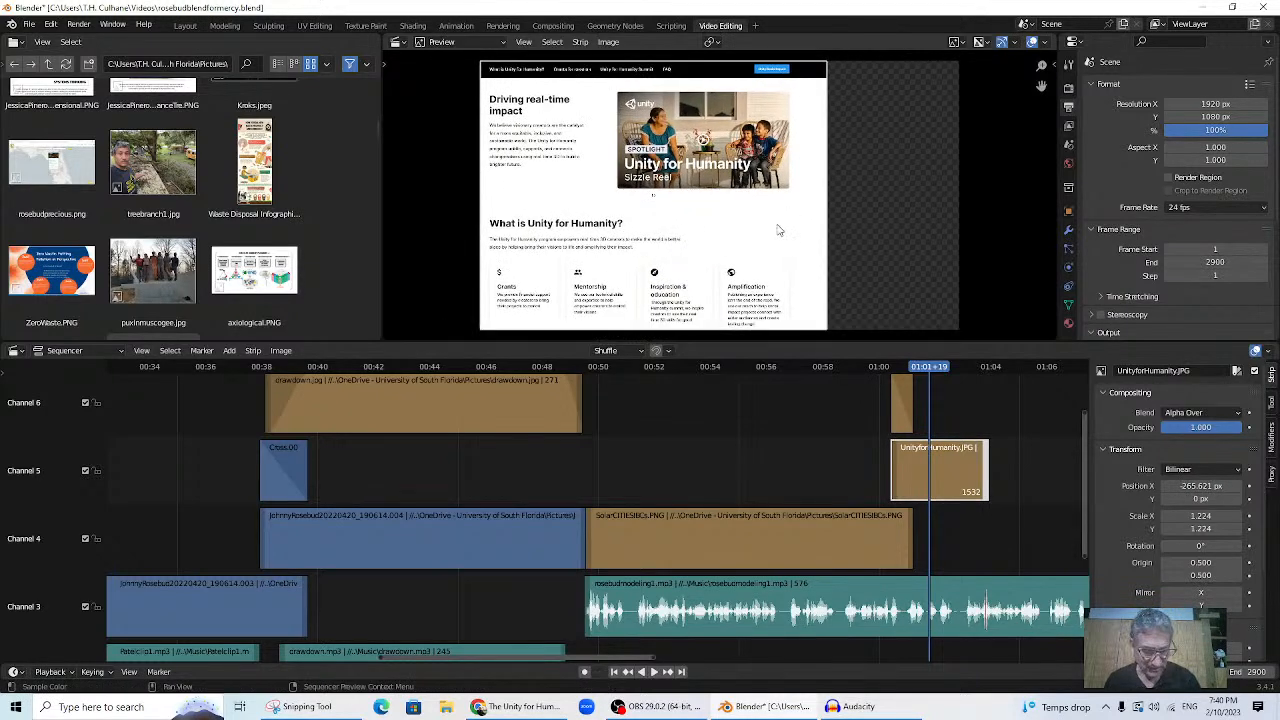
{"action": "key", "text": "s"}
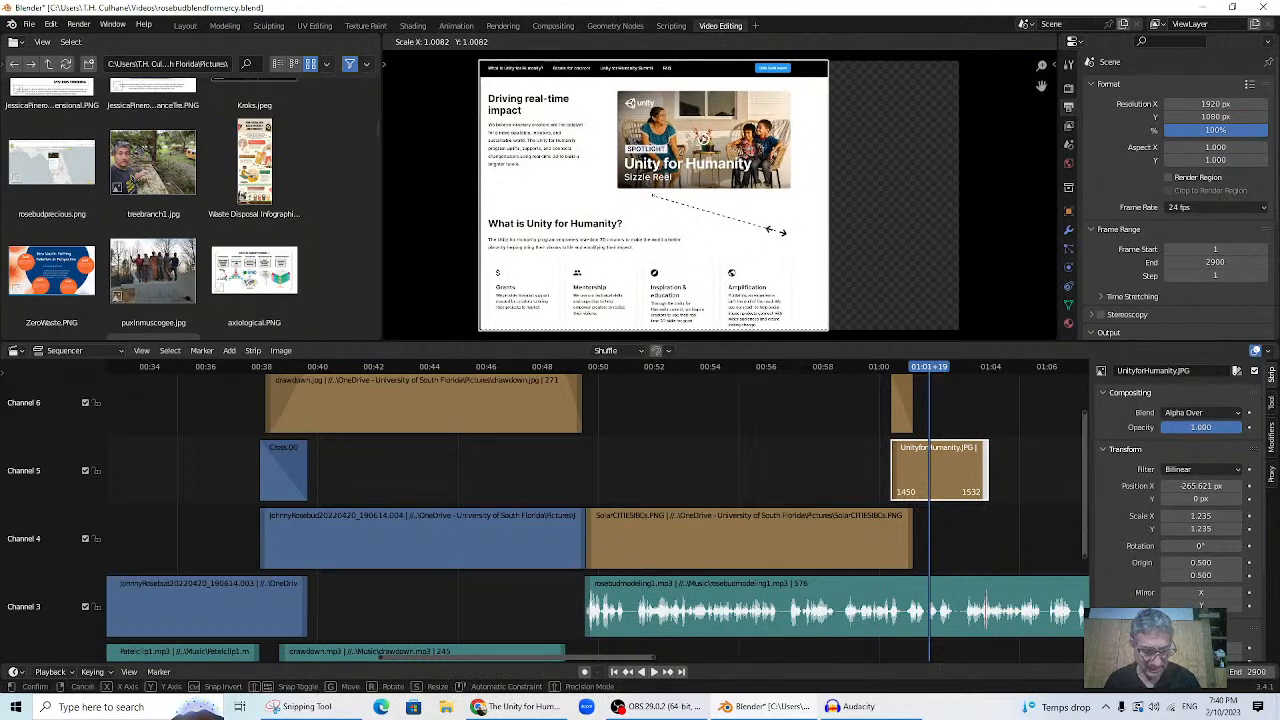
{"action": "key", "text": "x"}
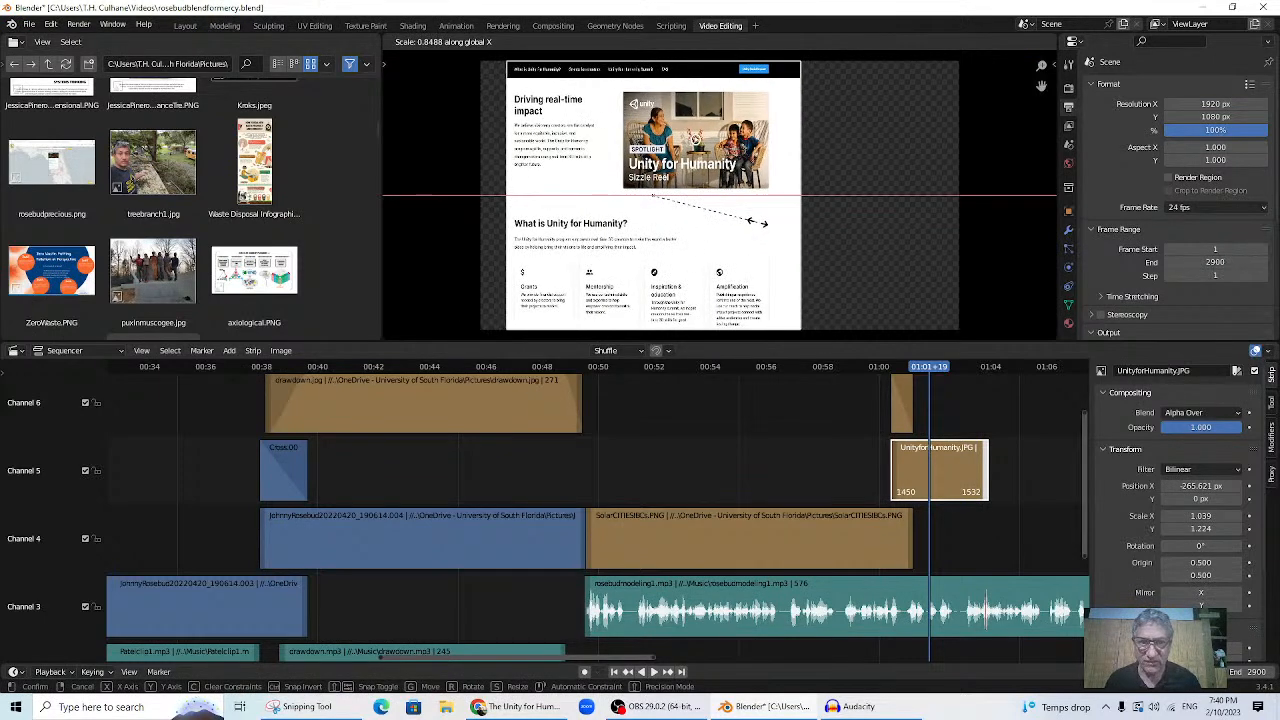
{"action": "key", "text": "g"}
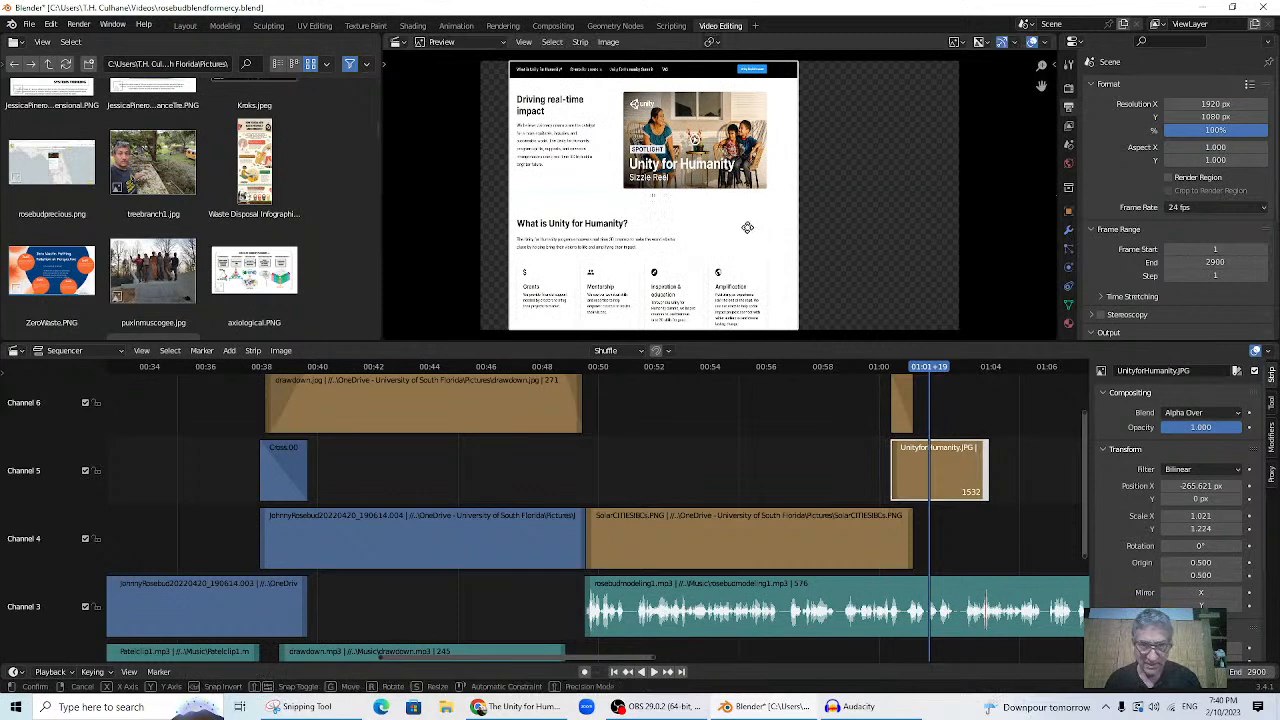
{"action": "left_click", "coordinate": [718, 228]}
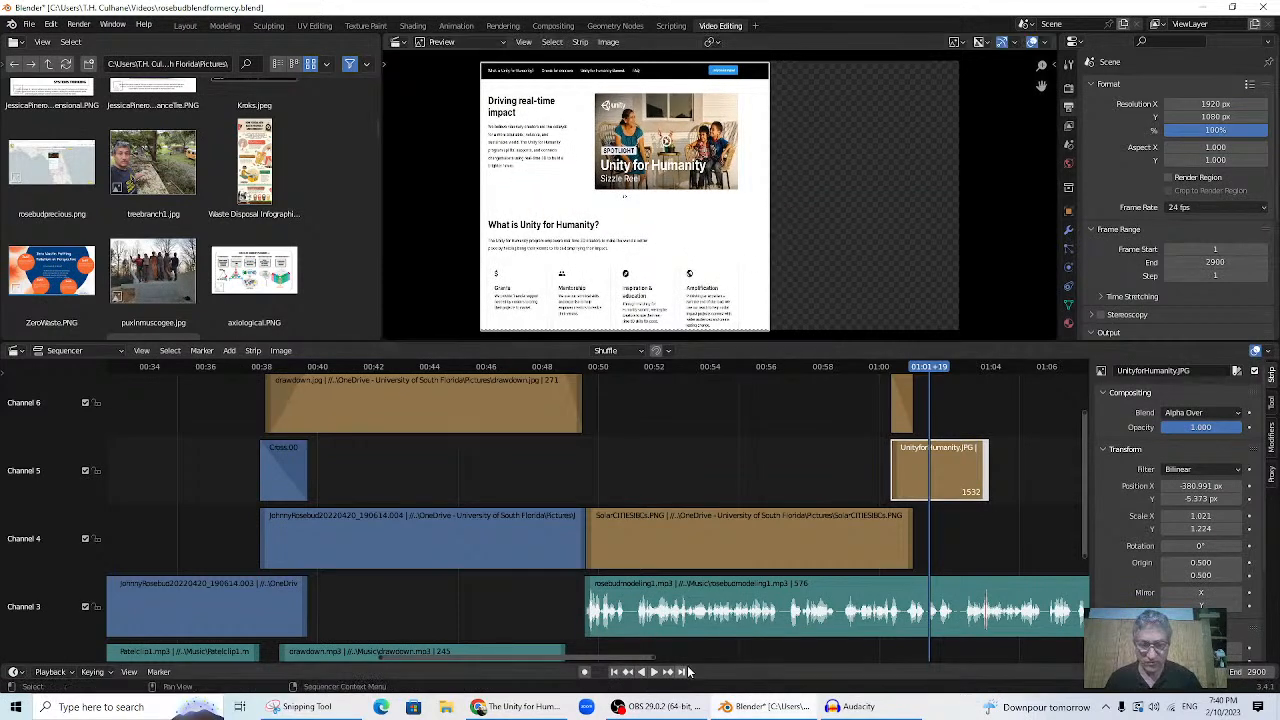
- Switch to Chrome, search Google for "blender for humanity" and look through the results
{"action": "left_click", "coordinate": [514, 708]}
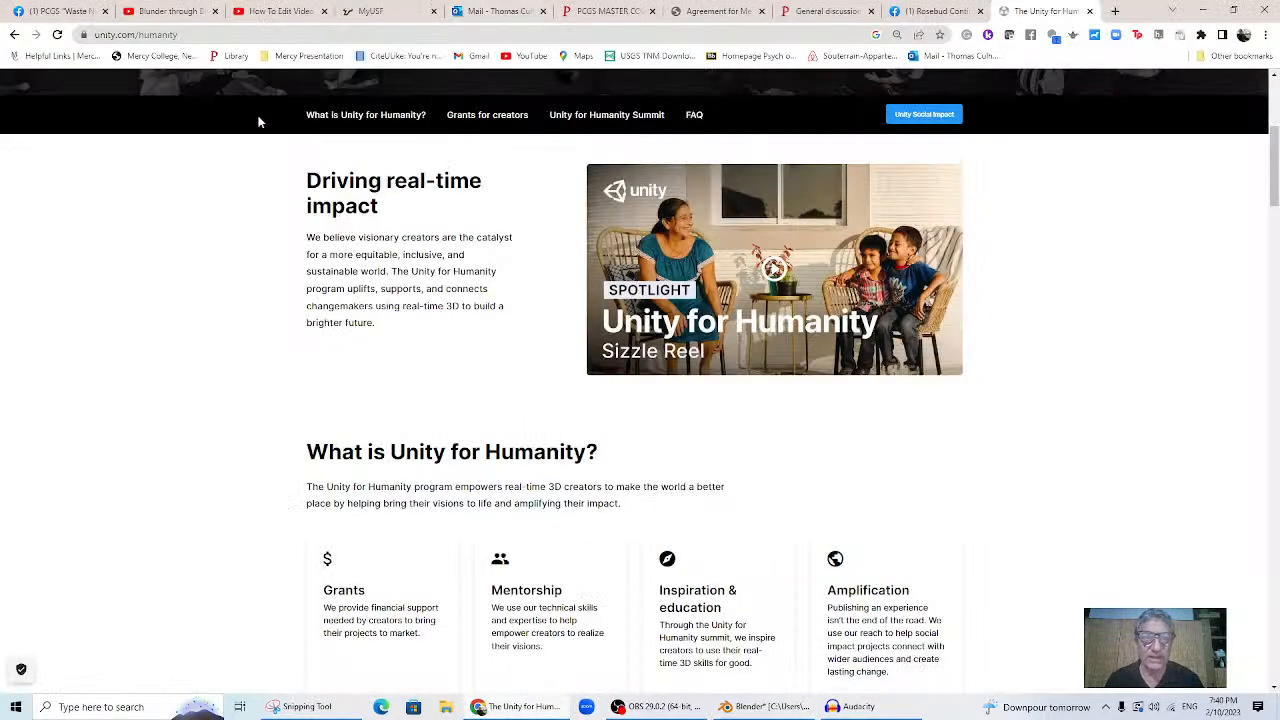
{"action": "left_click", "coordinate": [103, 33]}
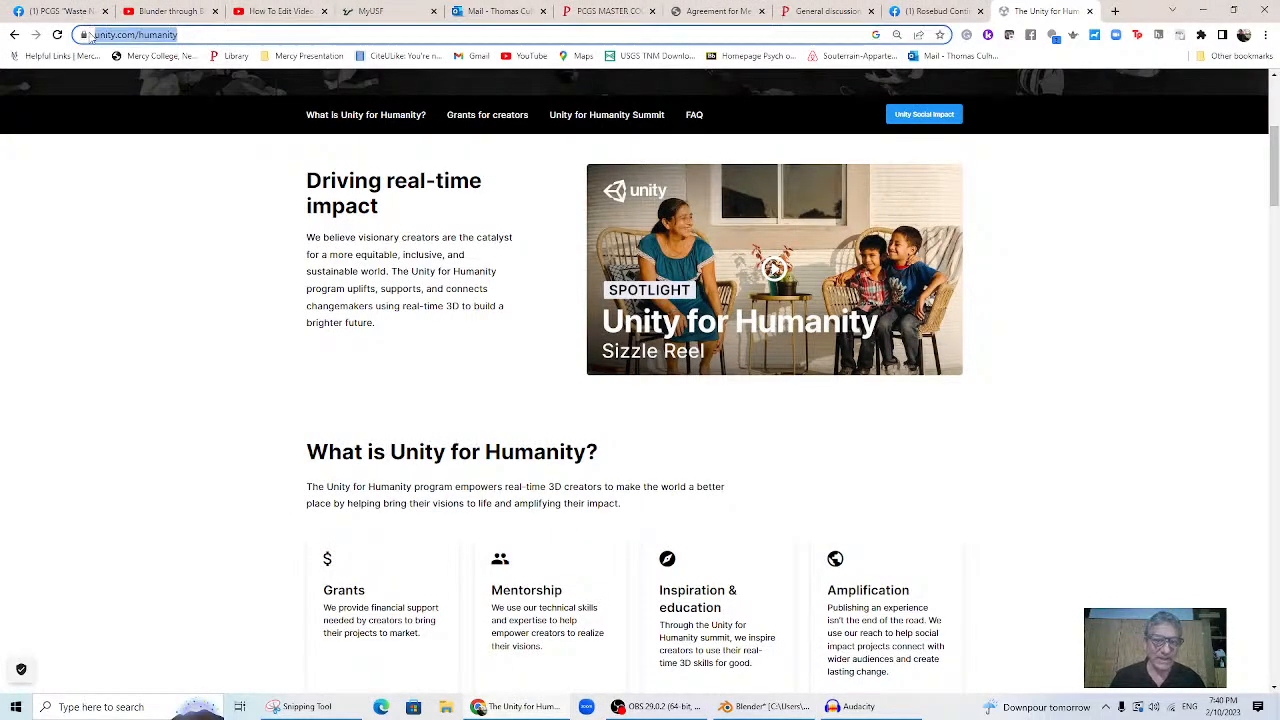
{"action": "type", "text": "blender "}
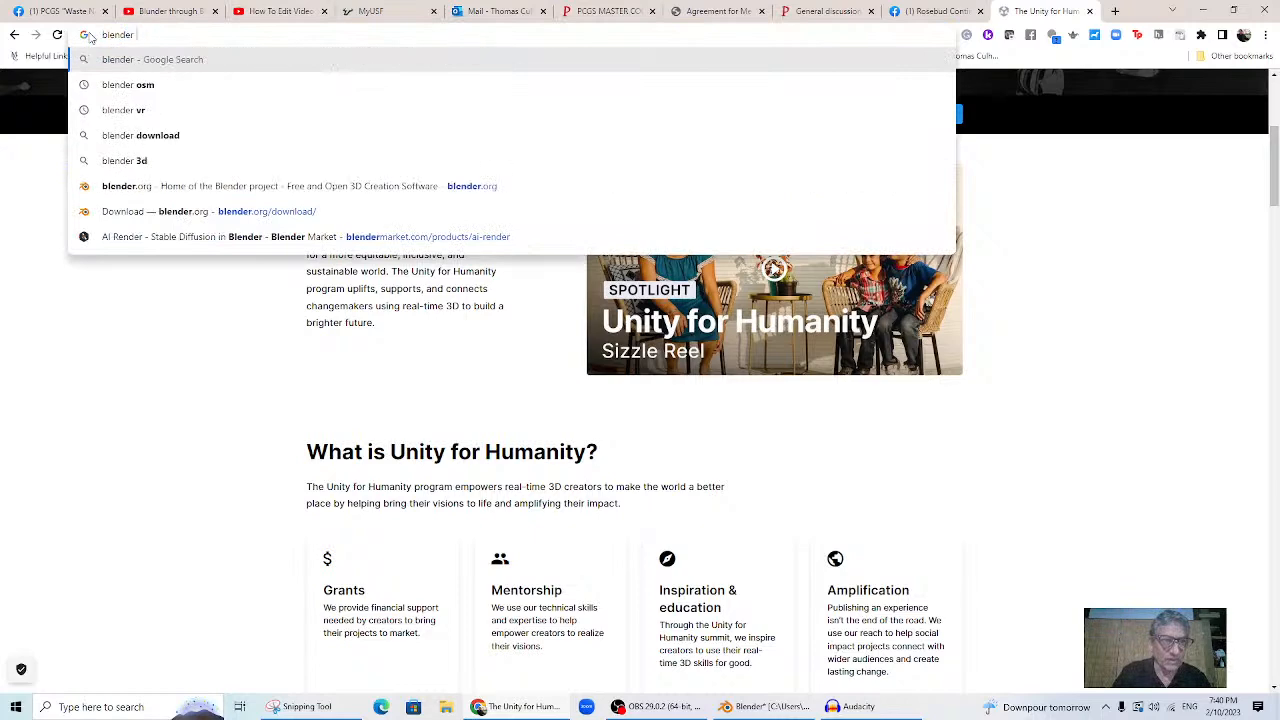
{"action": "type", "text": "for humanity"}
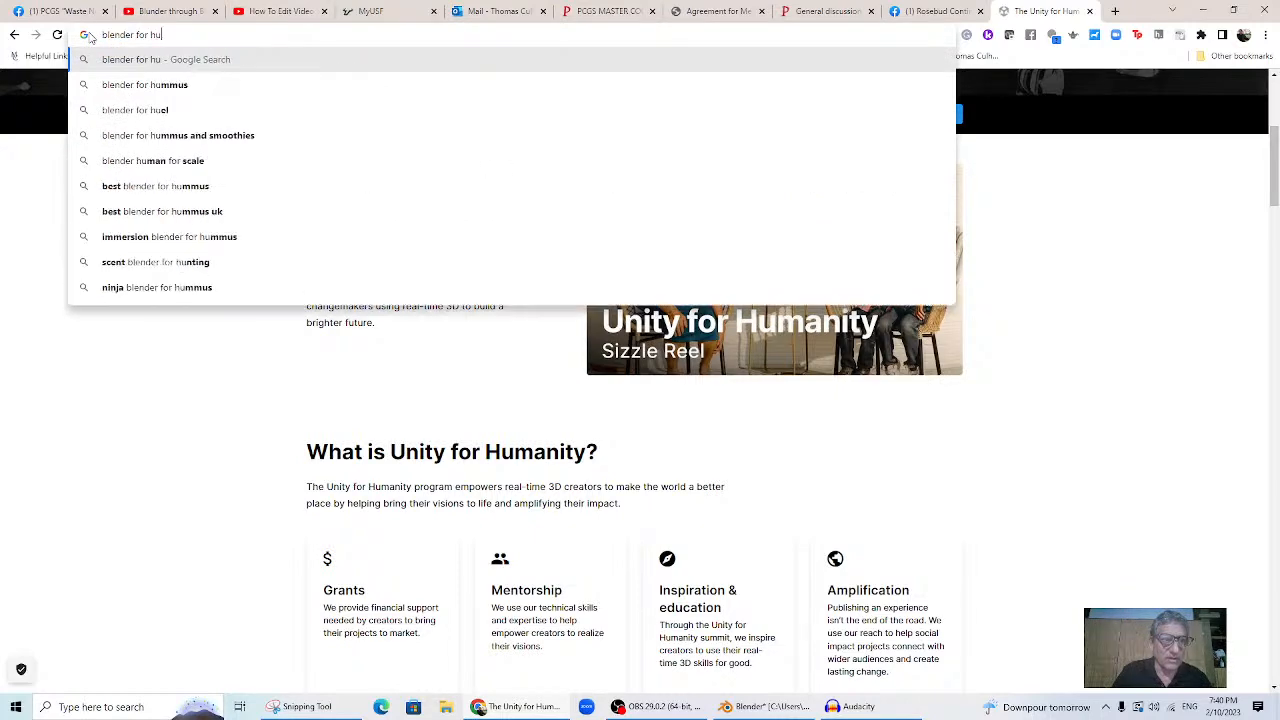
{"action": "key", "text": "Return"}
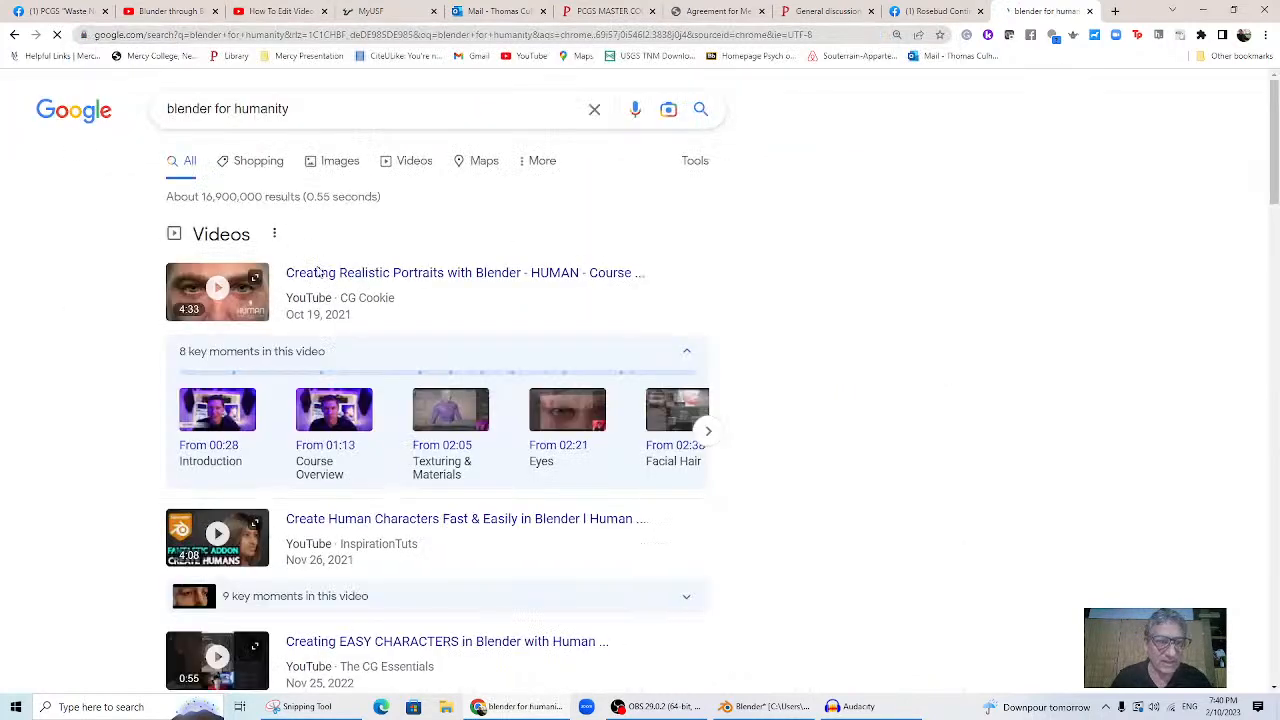
{"action": "scroll", "coordinate": [478, 409], "scroll_direction": "down", "scroll_amount": 5}
{"action": "scroll", "coordinate": [478, 409], "scroll_direction": "down", "scroll_amount": 6}
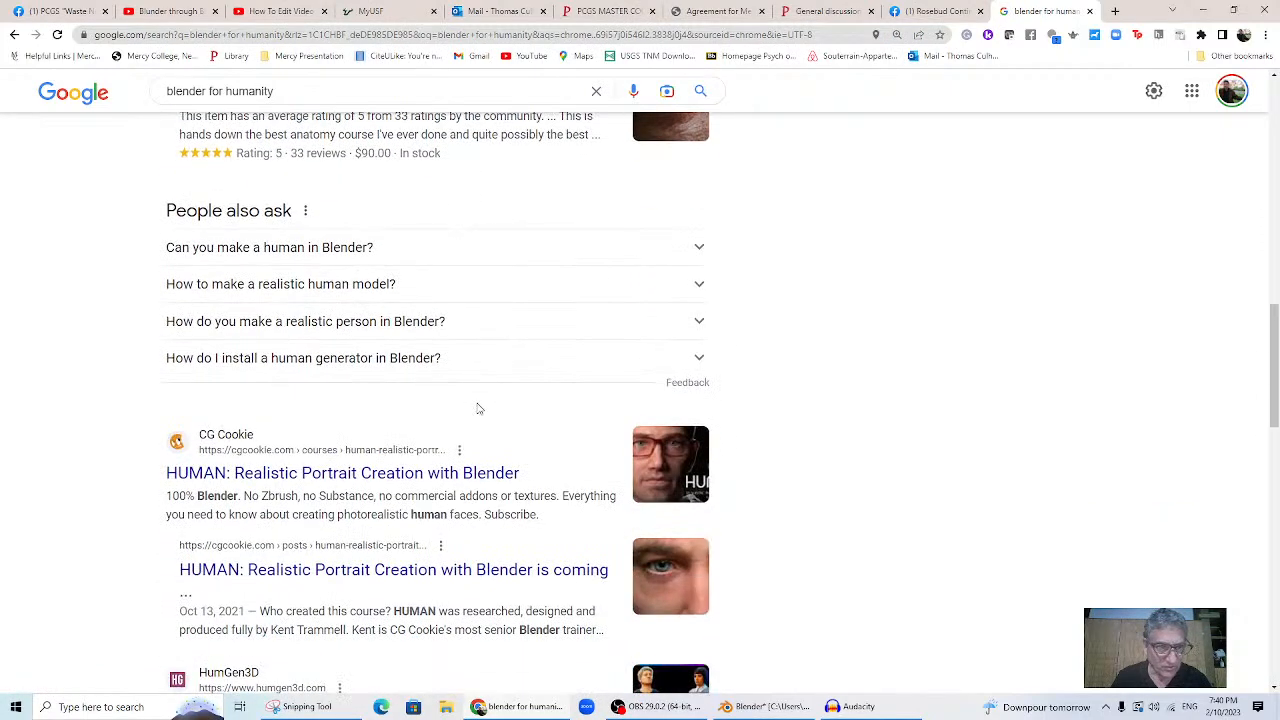
{"action": "scroll", "coordinate": [478, 409], "scroll_direction": "up", "scroll_amount": 10}
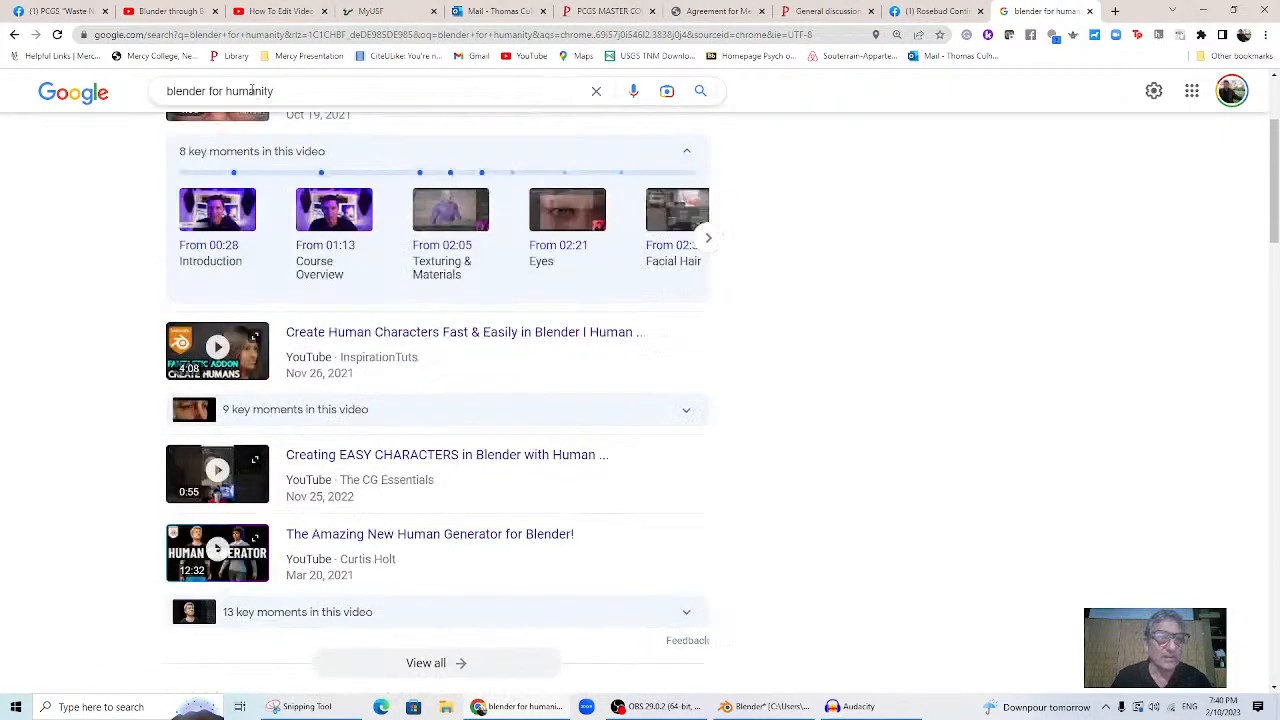
- Change the Google query to "blender for sustainability" and look through the results
{"action": "double_click", "coordinate": [255, 91]}
{"action": "key", "text": "BackSpace"}
{"action": "type", "text": "sustainability"}
{"action": "key", "text": "Return"}
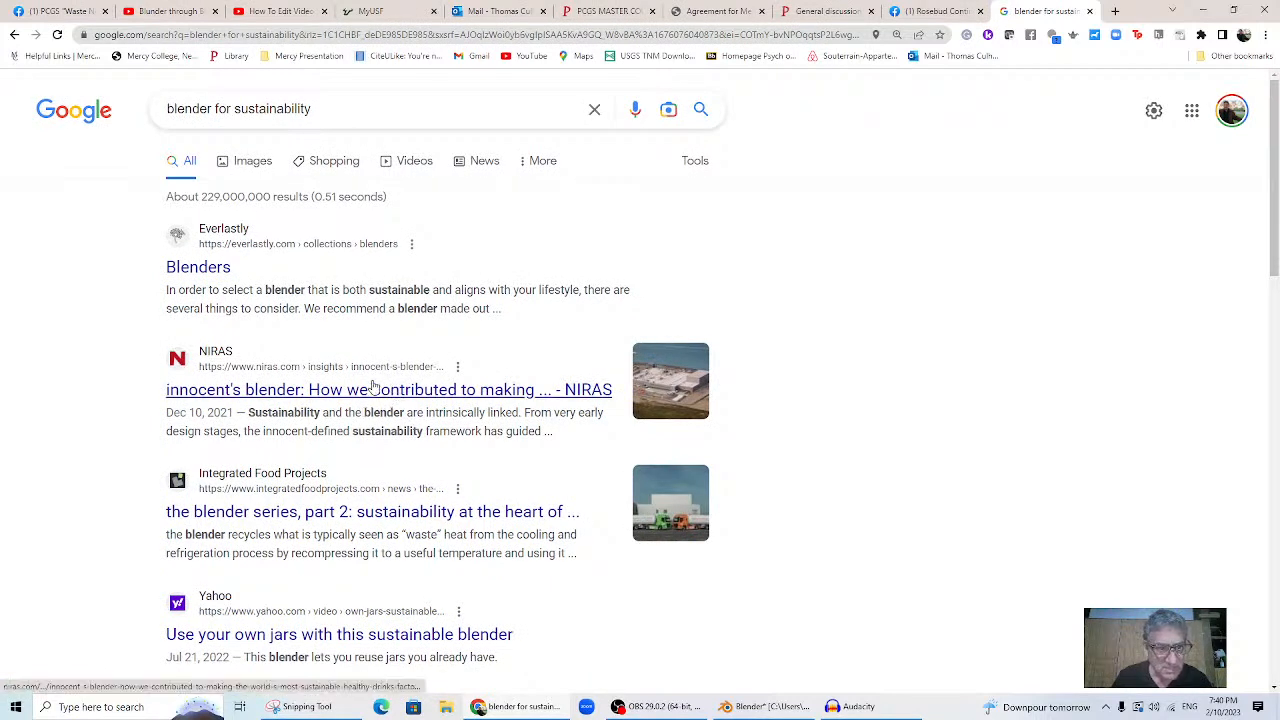
{"action": "scroll", "coordinate": [375, 388], "scroll_direction": "down", "scroll_amount": 2}
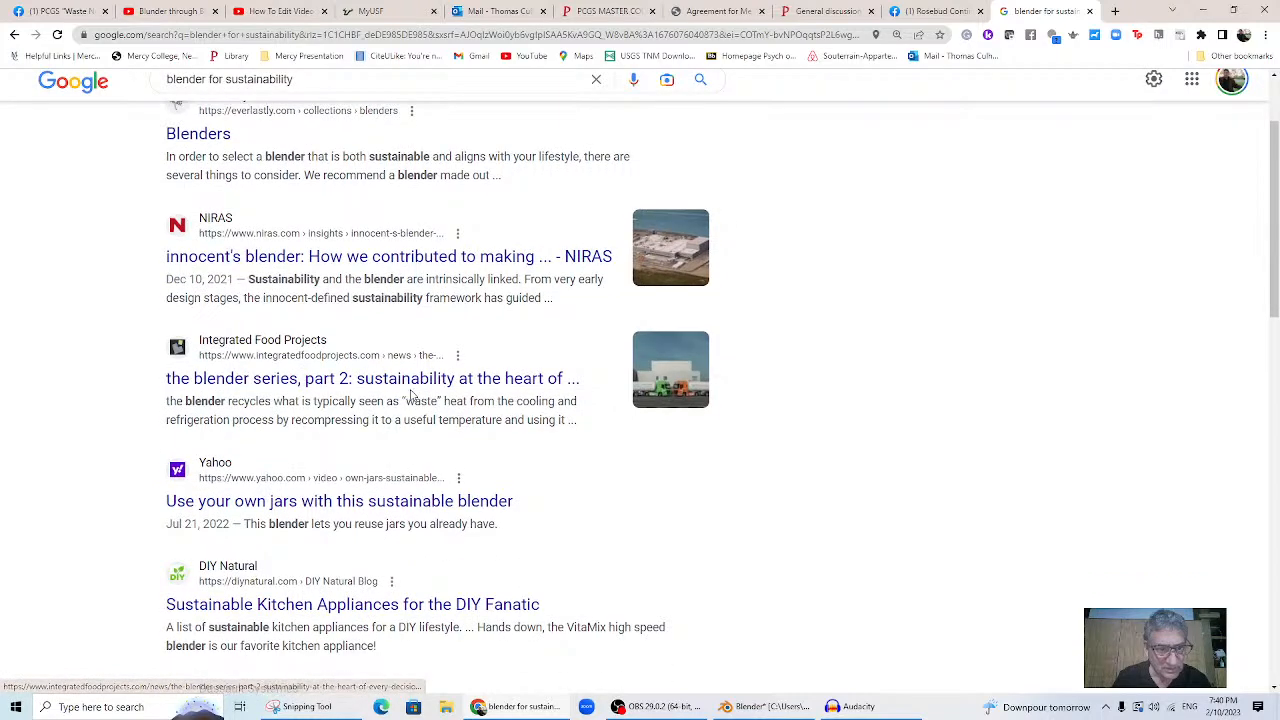
{"action": "scroll", "coordinate": [405, 391], "scroll_direction": "down", "scroll_amount": 2}
{"action": "scroll", "coordinate": [405, 395], "scroll_direction": "up", "scroll_amount": 4}
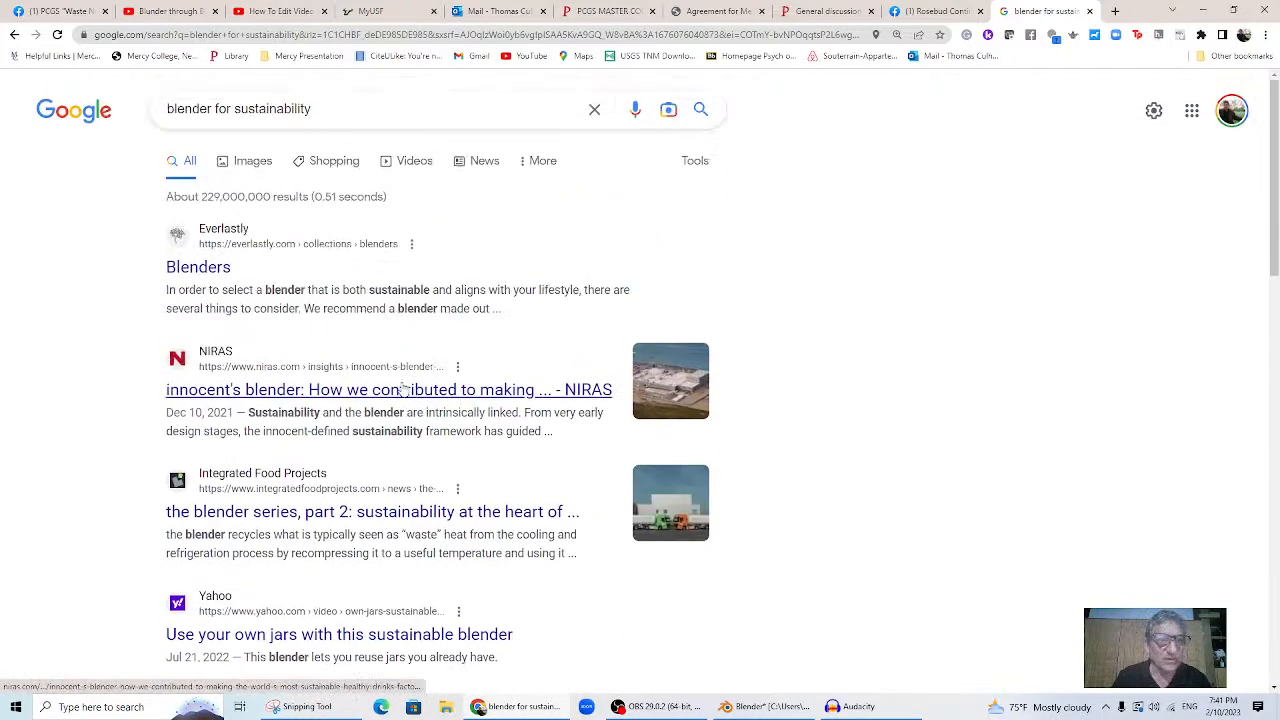
- Refine the Google query to "blender 3d for sustainability" and look through the results
{"action": "left_click", "coordinate": [213, 110]}
{"action": "type", "text": "3d"}
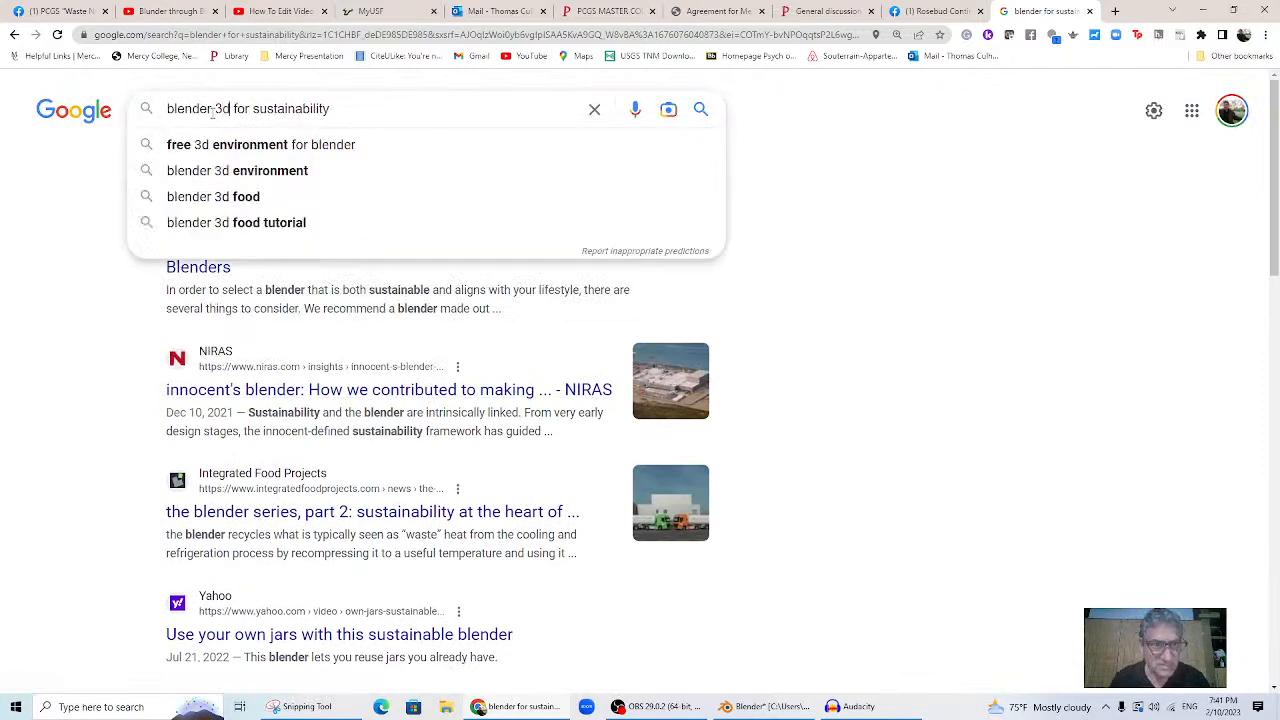
{"action": "key", "text": "Return"}
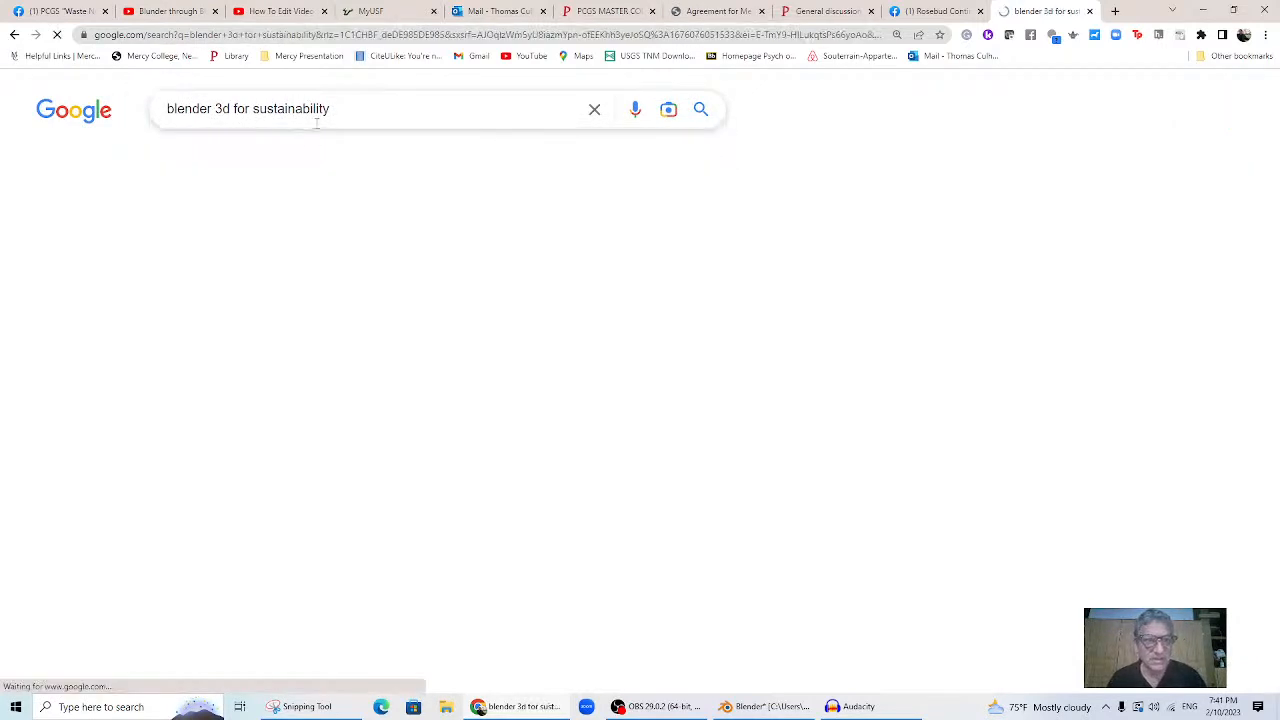
{"action": "scroll", "coordinate": [480, 284], "scroll_direction": "down", "scroll_amount": 3}
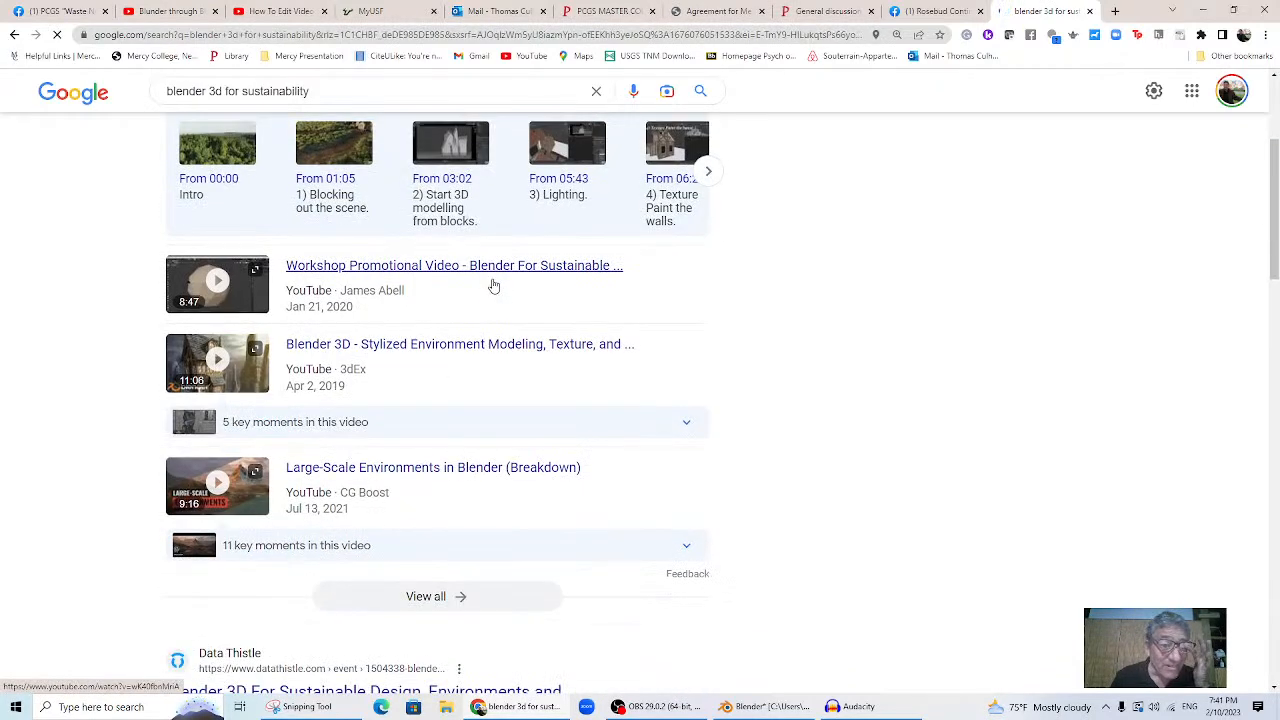
{"action": "scroll", "coordinate": [493, 286], "scroll_direction": "down", "scroll_amount": 5}
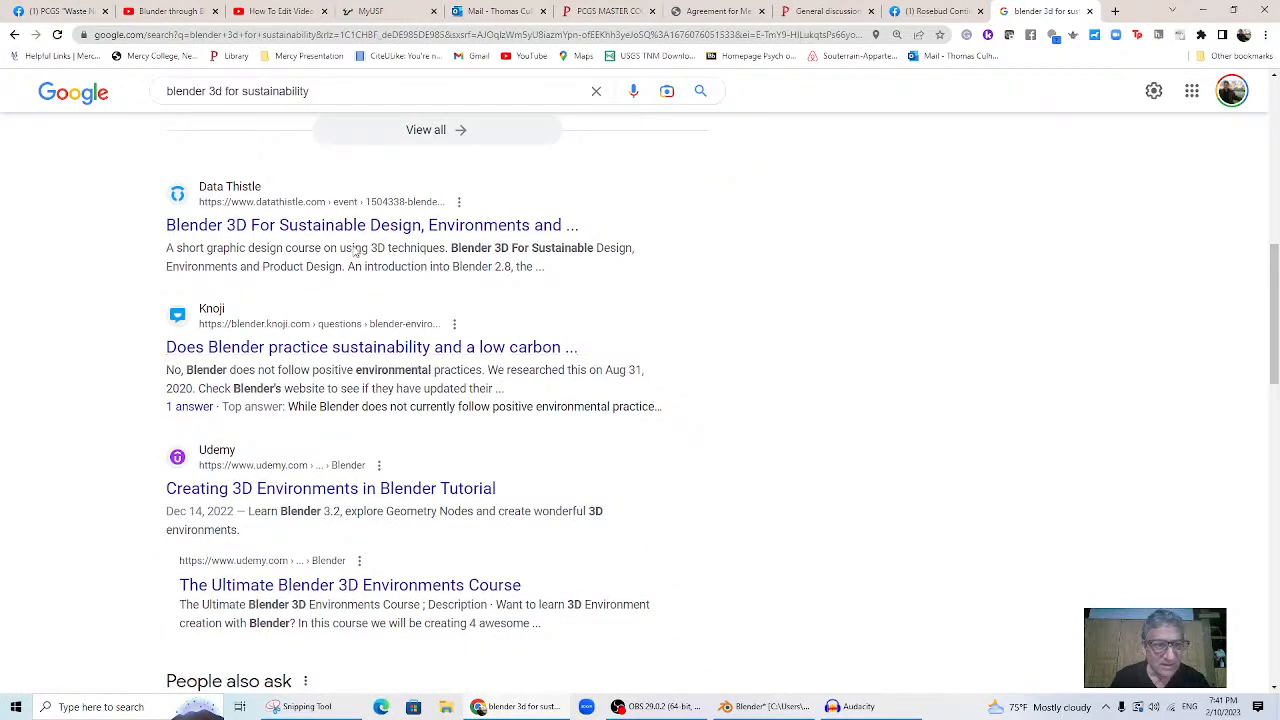
- Open the Data Thistle page on Blender 3D For Sustainable Design and frame its title, Blender image and introduction in view
{"action": "left_click", "coordinate": [340, 232]}
{"action": "scroll", "coordinate": [737, 420], "scroll_direction": "down", "scroll_amount": 3}
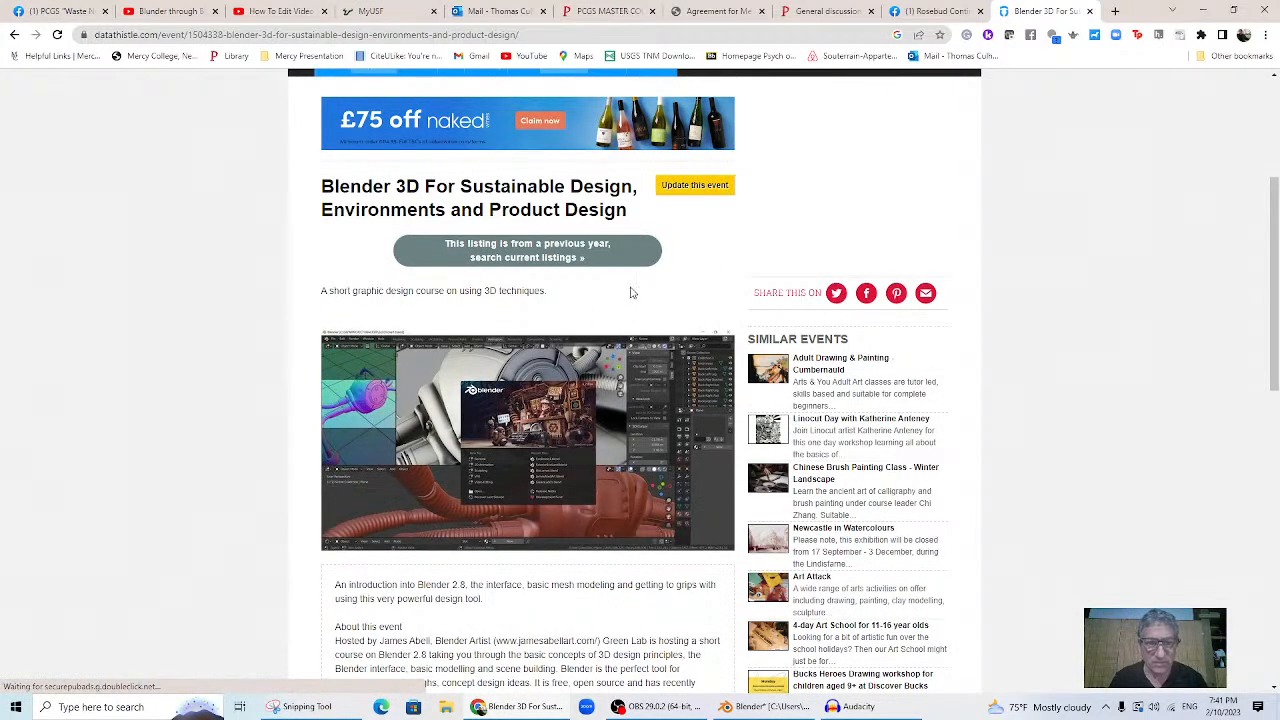
{"action": "scroll", "coordinate": [640, 322], "scroll_direction": "down", "scroll_amount": 3}
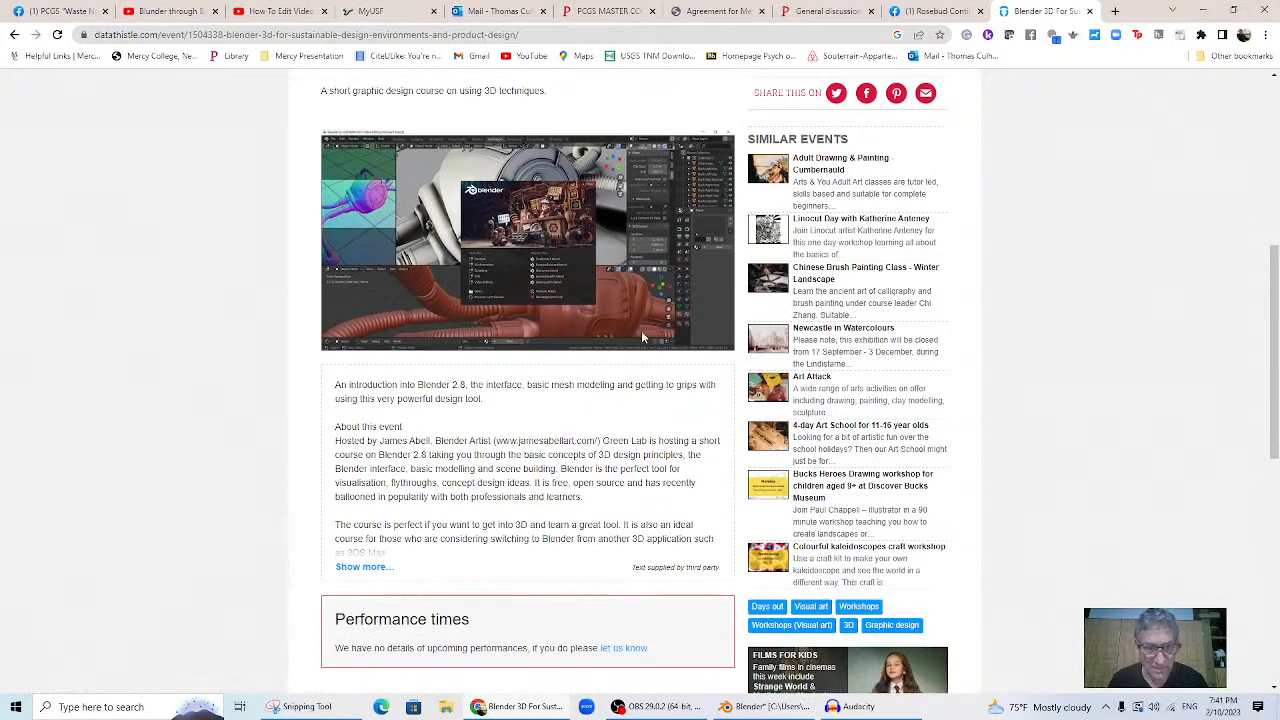
{"action": "scroll", "coordinate": [641, 330], "scroll_direction": "up", "scroll_amount": 2}
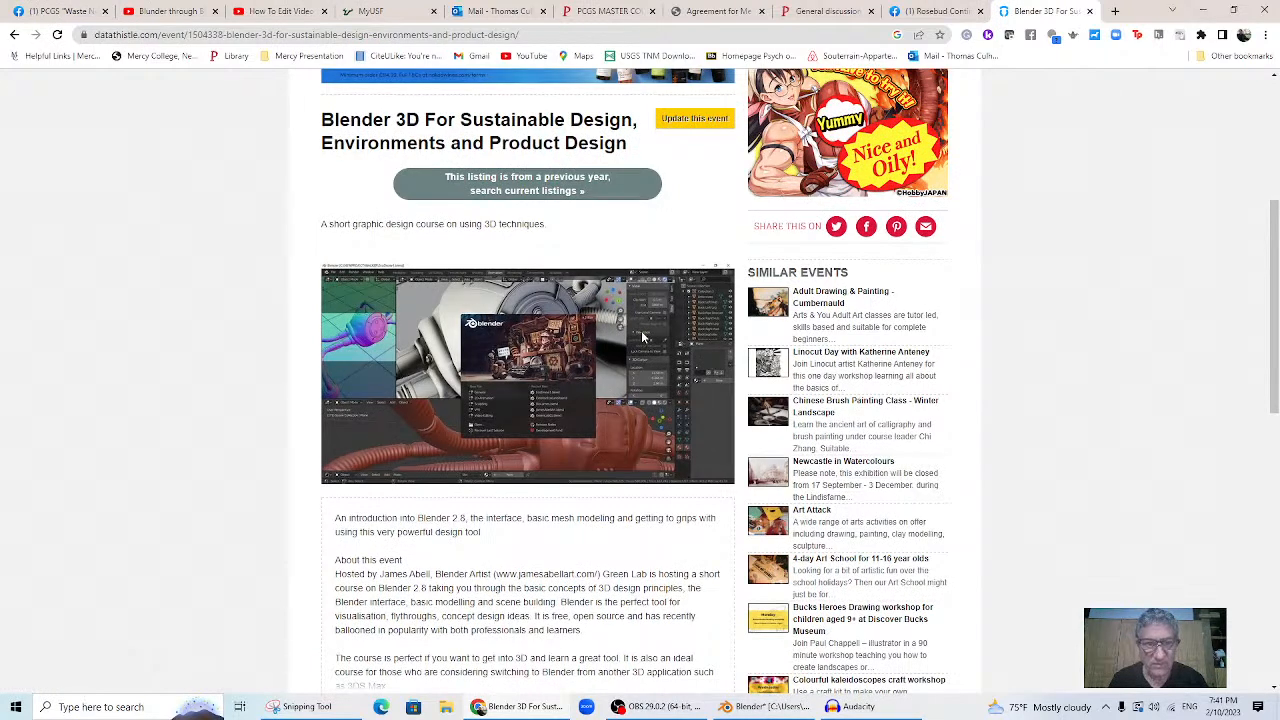
{"action": "scroll", "coordinate": [643, 338], "scroll_direction": "up", "scroll_amount": 1}
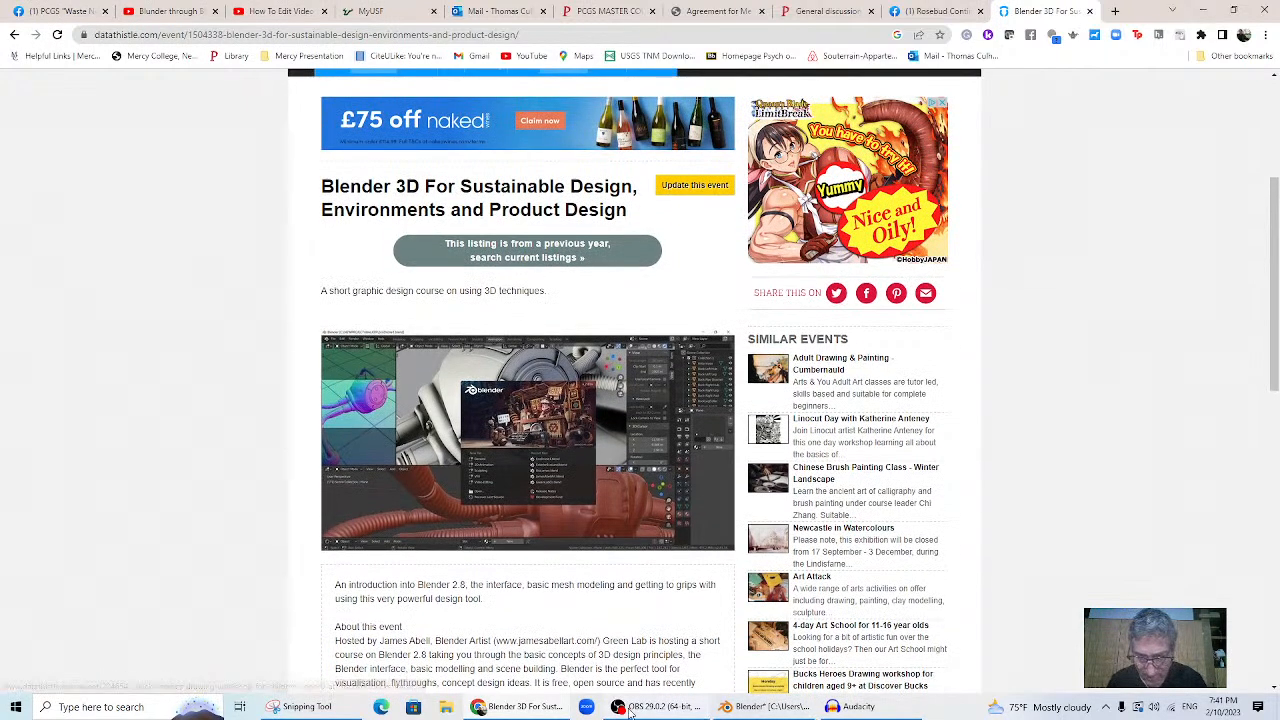
- With Snipping Tool, capture the event's title, Blender image and introduction as a new snip, leaving out the ads and sidebar
{"action": "left_click", "coordinate": [295, 707]}
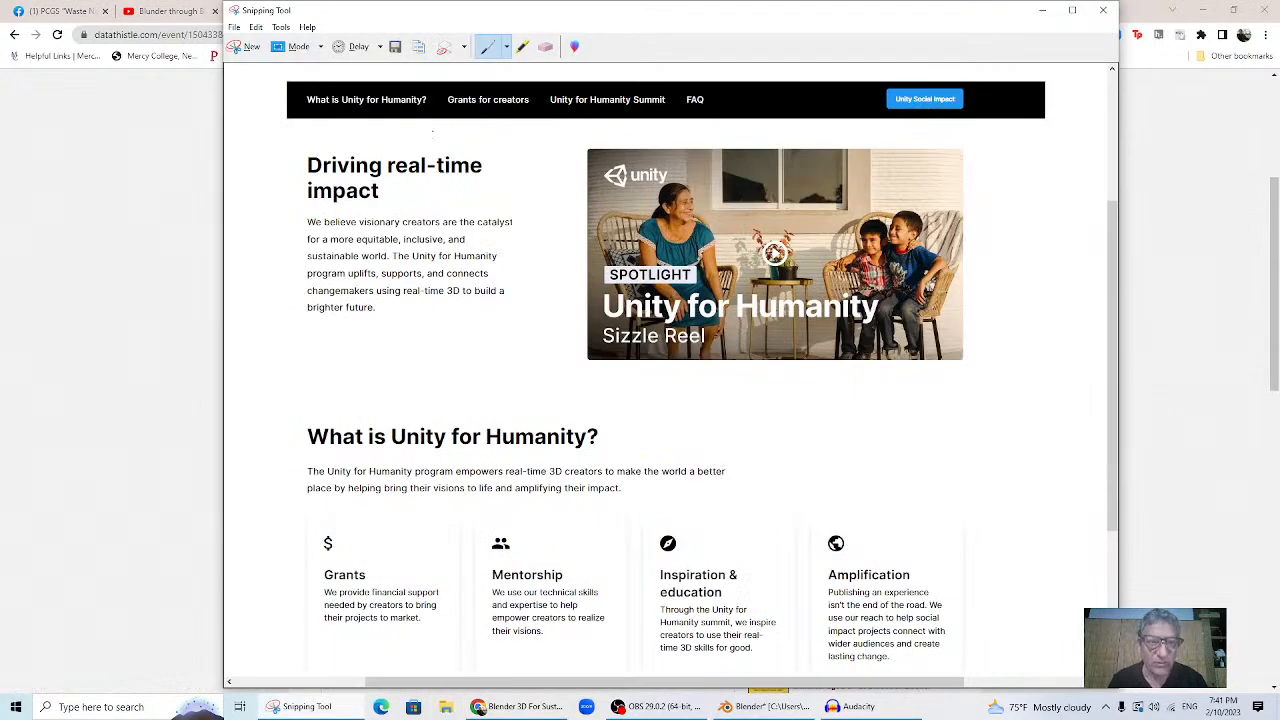
{"action": "left_click", "coordinate": [244, 47]}
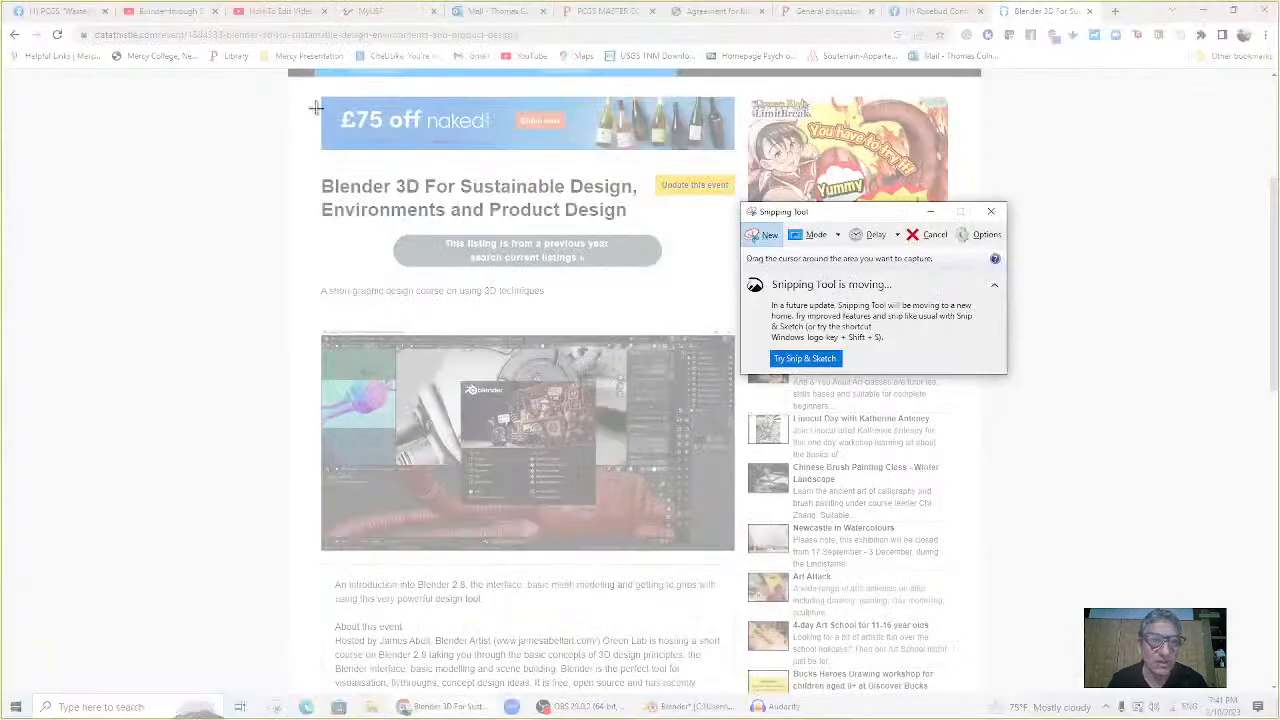
{"action": "left_click_drag", "start_coordinate": [296, 157], "coordinate": [737, 693]}
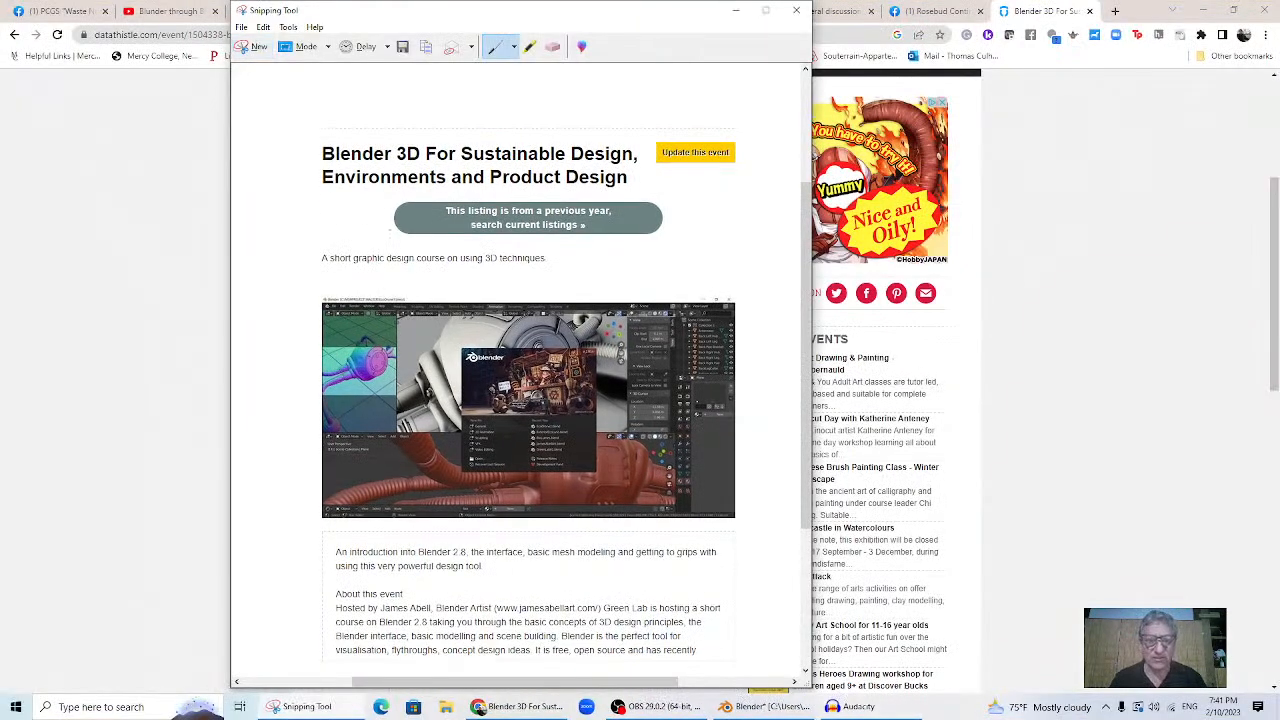
- Save the snip as a JPEG named blenderforsustainability in the Pictures folder and return to the web page
{"action": "left_click", "coordinate": [240, 27]}
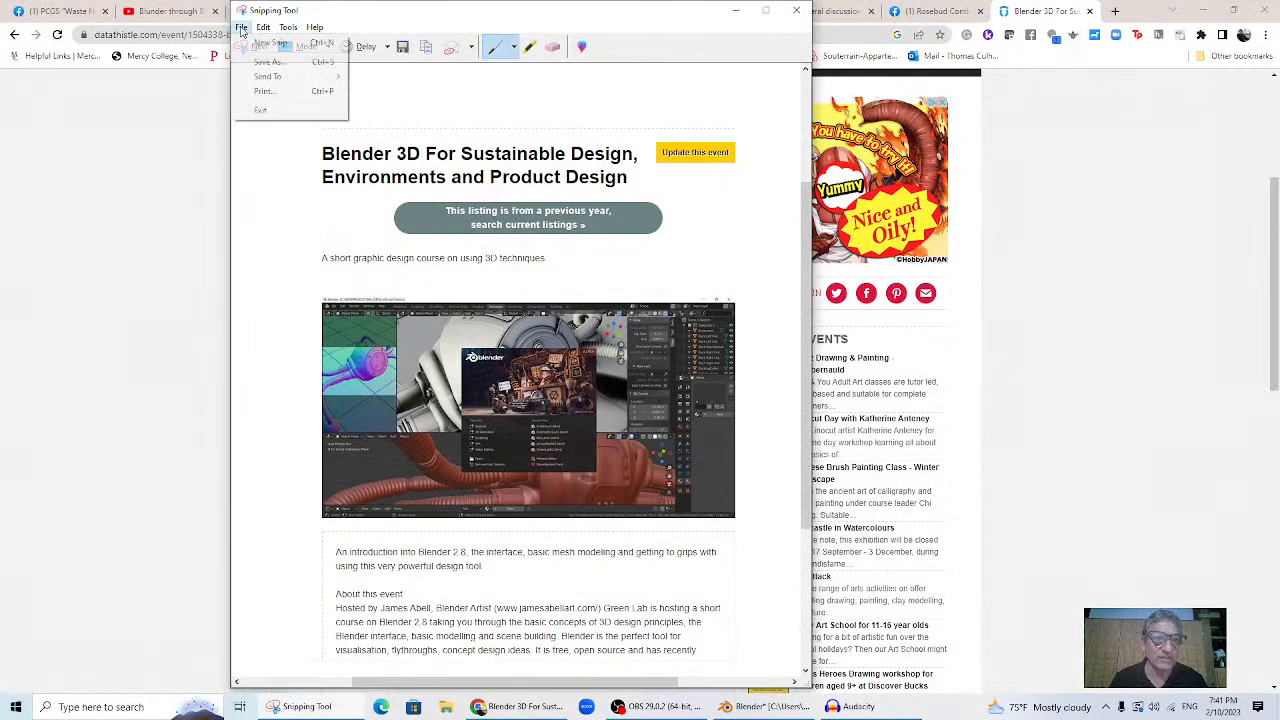
{"action": "left_click", "coordinate": [268, 64]}
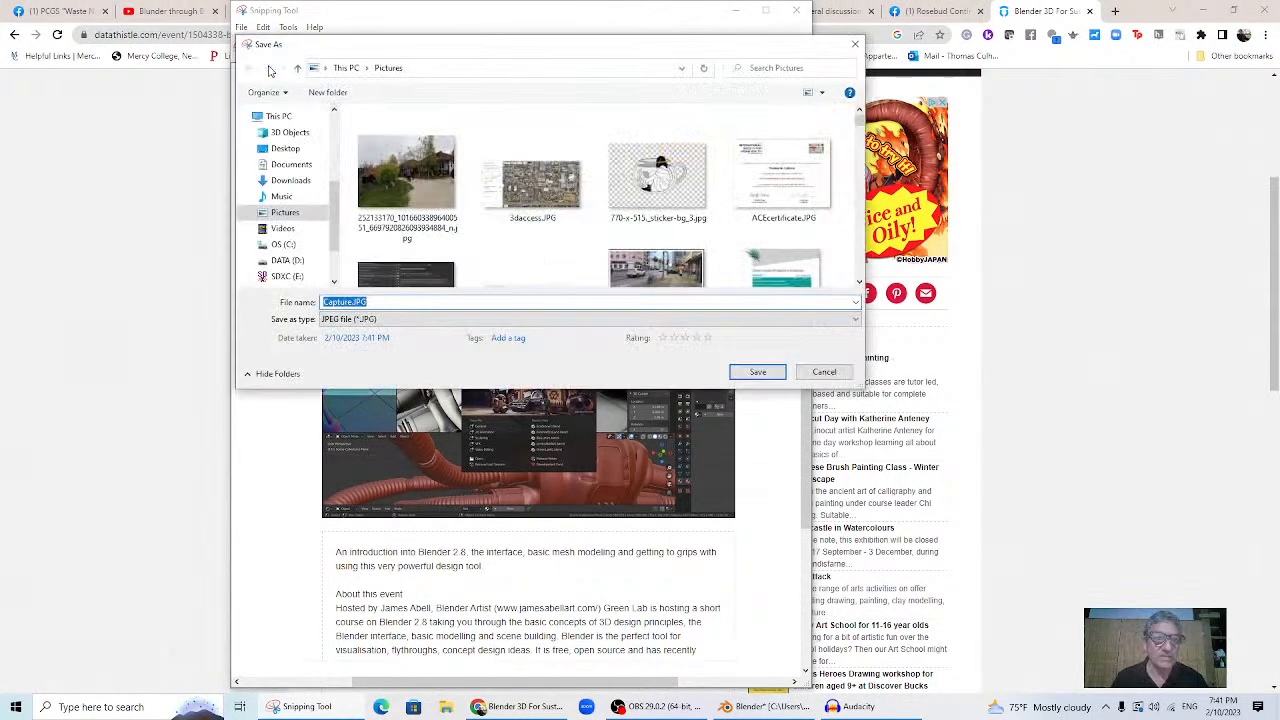
{"action": "type", "text": "blm"}
{"action": "key", "text": "BackSpace"}
{"action": "type", "text": "e"}
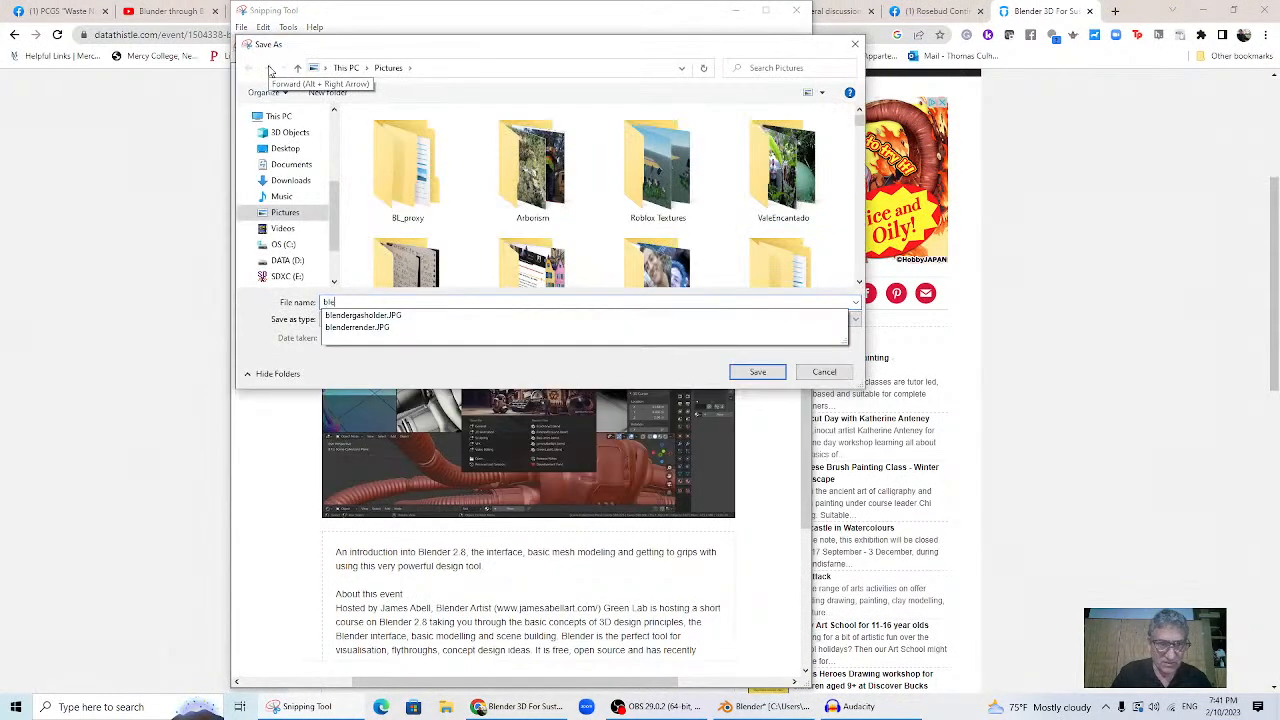
{"action": "type", "text": "nderforsustainability"}
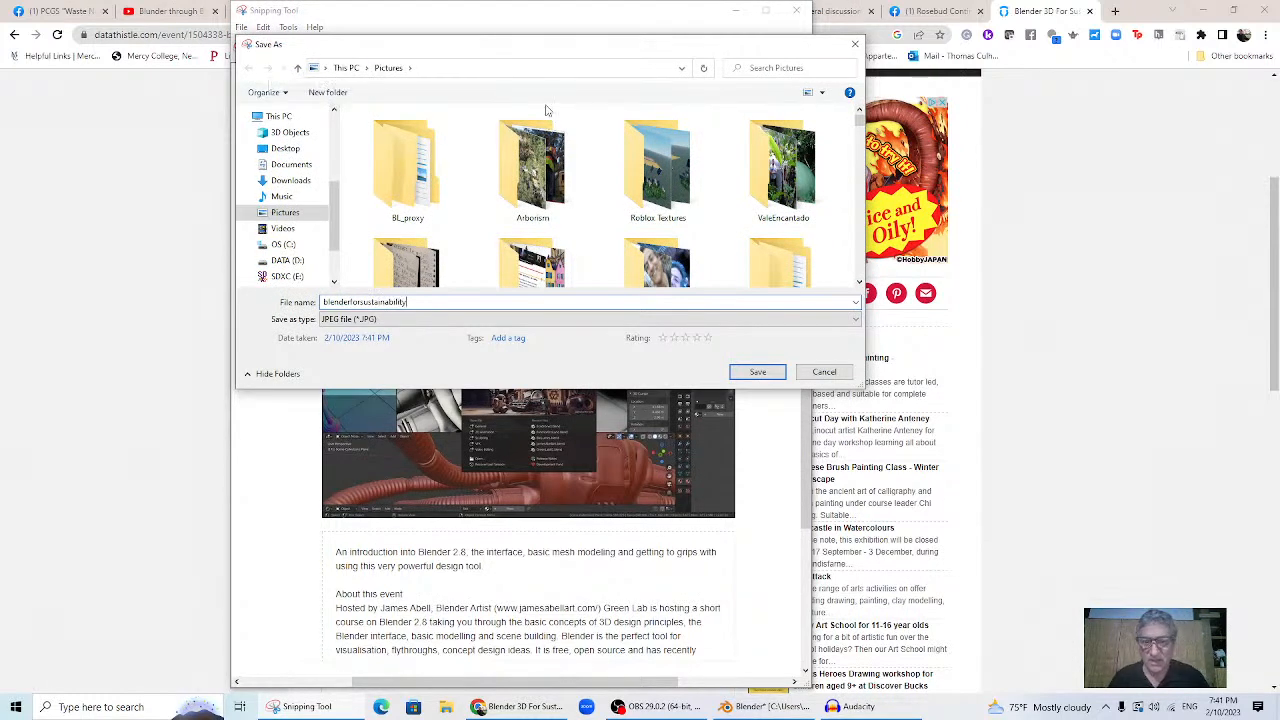
{"action": "left_click", "coordinate": [743, 375]}
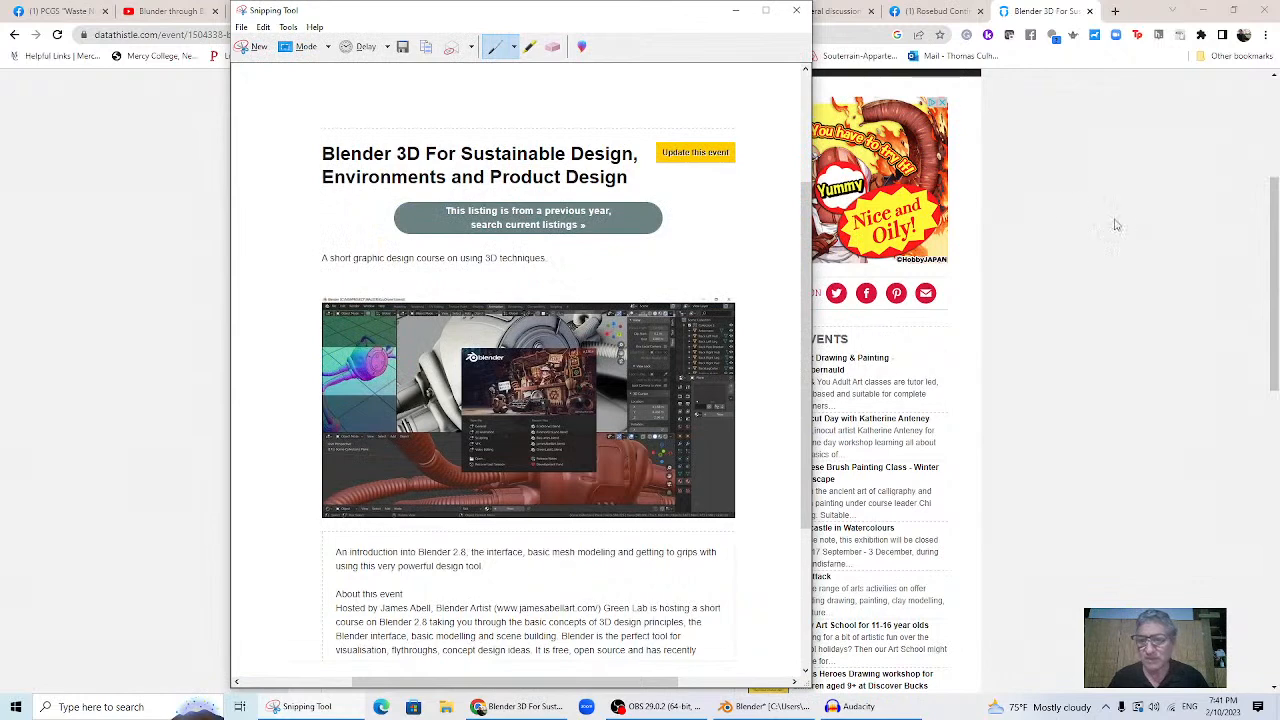
{"action": "left_click", "coordinate": [1069, 213]}
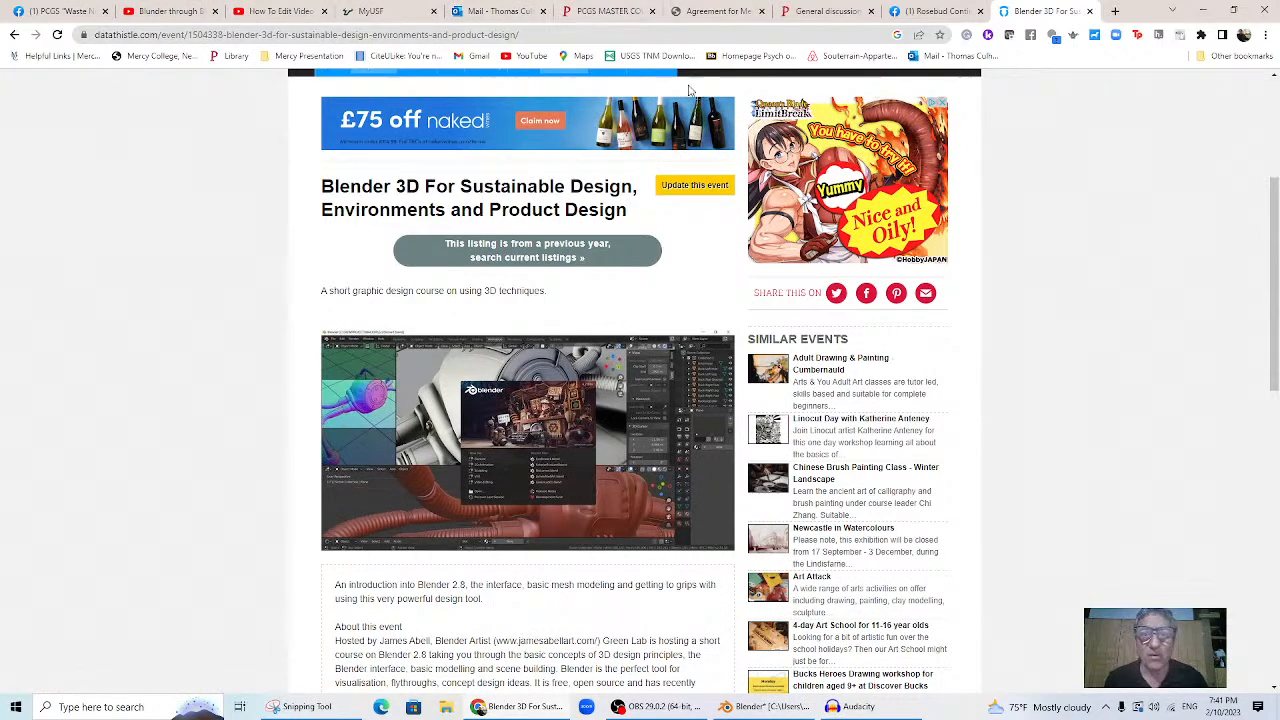
- Switch to Blender and reload the Pictures folder in the file browser by going up one folder and reopening it
{"action": "left_click", "coordinate": [760, 708]}
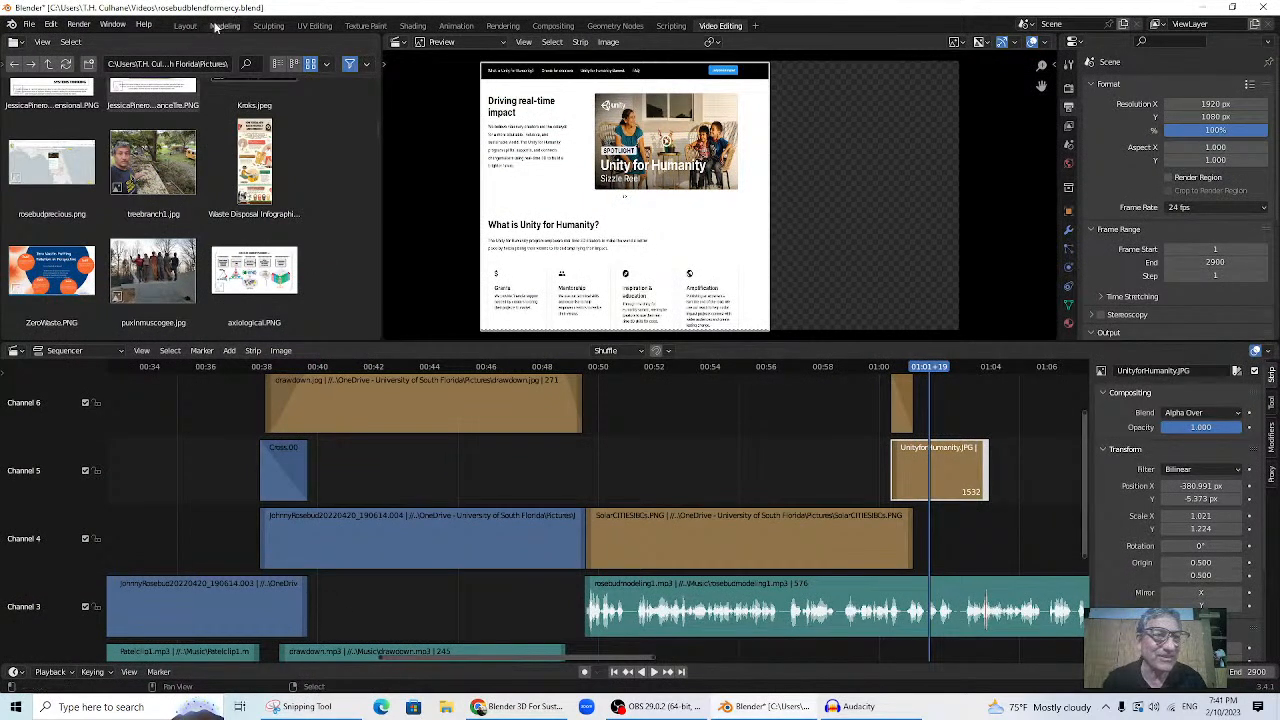
{"action": "left_click", "coordinate": [229, 354]}
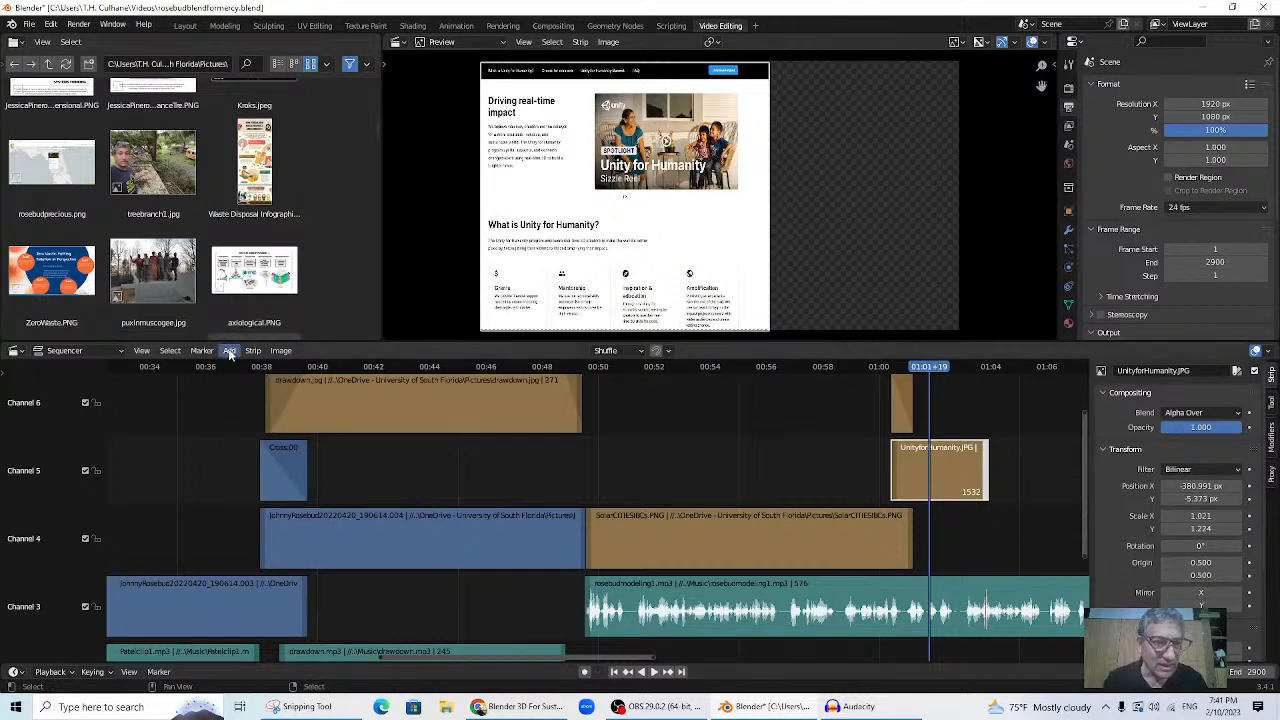
{"action": "scroll", "coordinate": [300, 145], "scroll_direction": "up", "scroll_amount": 5}
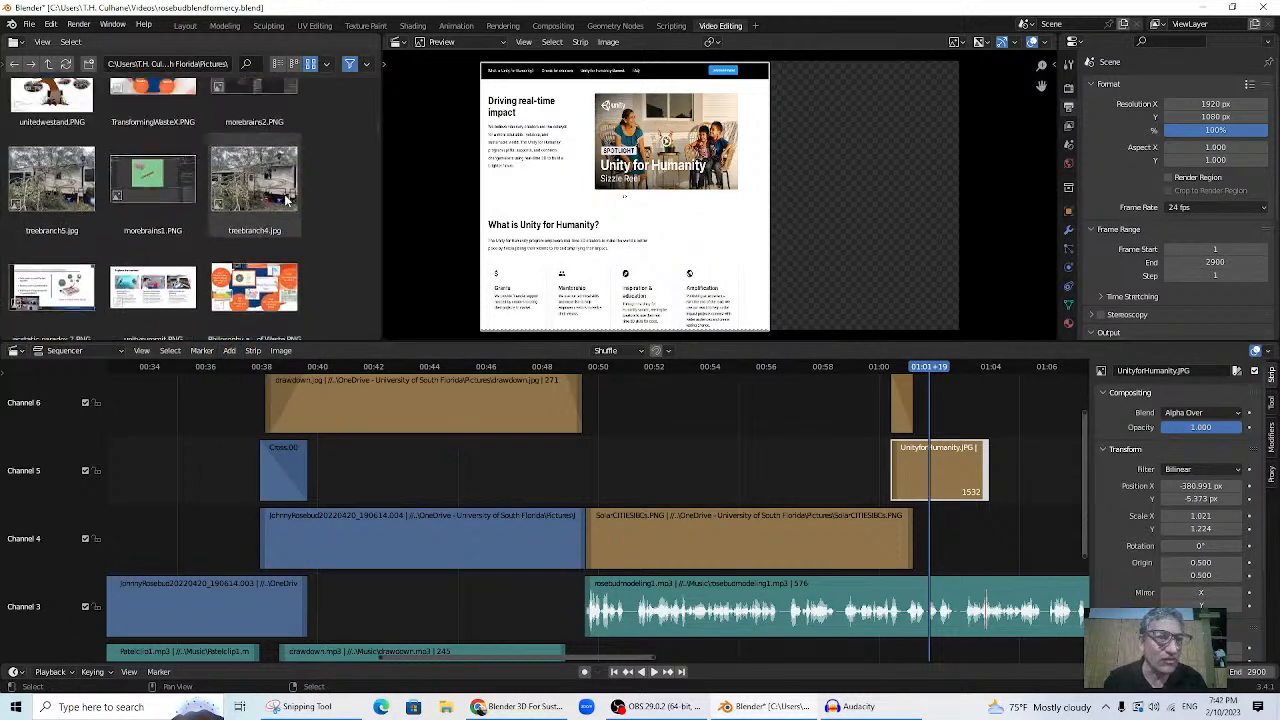
{"action": "left_click", "coordinate": [48, 64]}
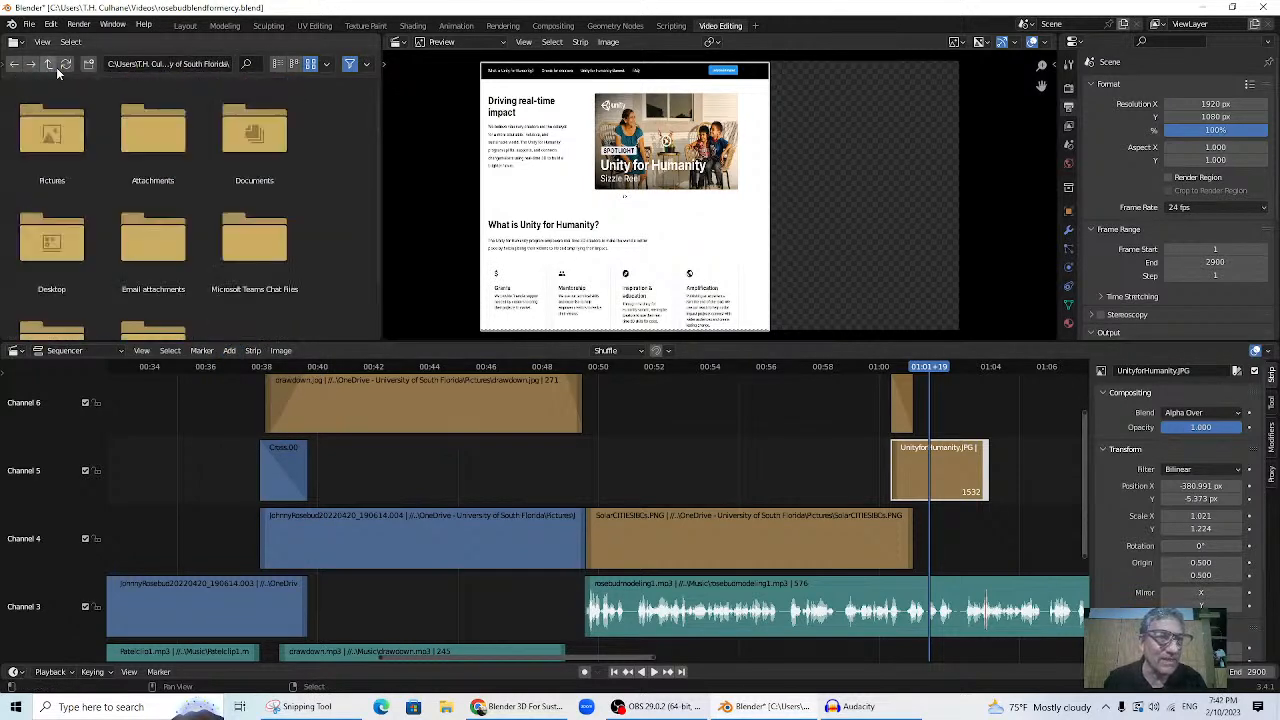
{"action": "scroll", "coordinate": [352, 230], "scroll_direction": "down", "scroll_amount": 2}
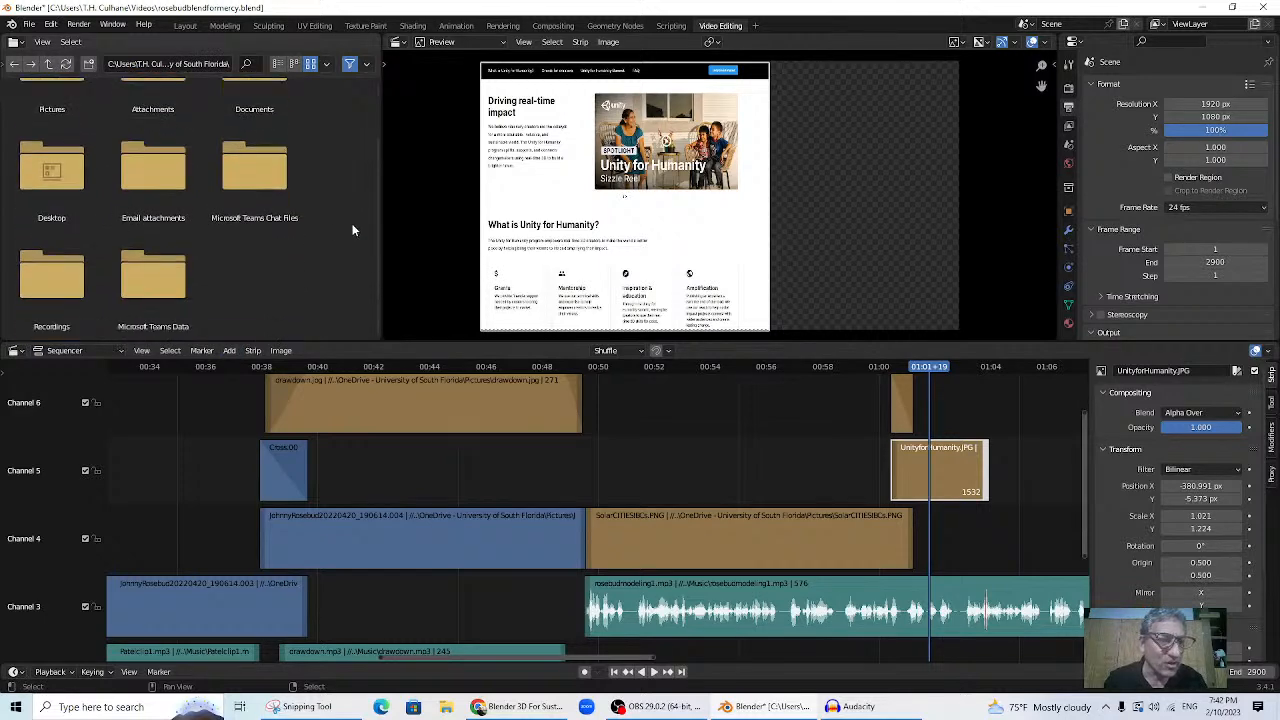
{"action": "scroll", "coordinate": [108, 237], "scroll_direction": "up", "scroll_amount": 2}
{"action": "double_click", "coordinate": [46, 120]}
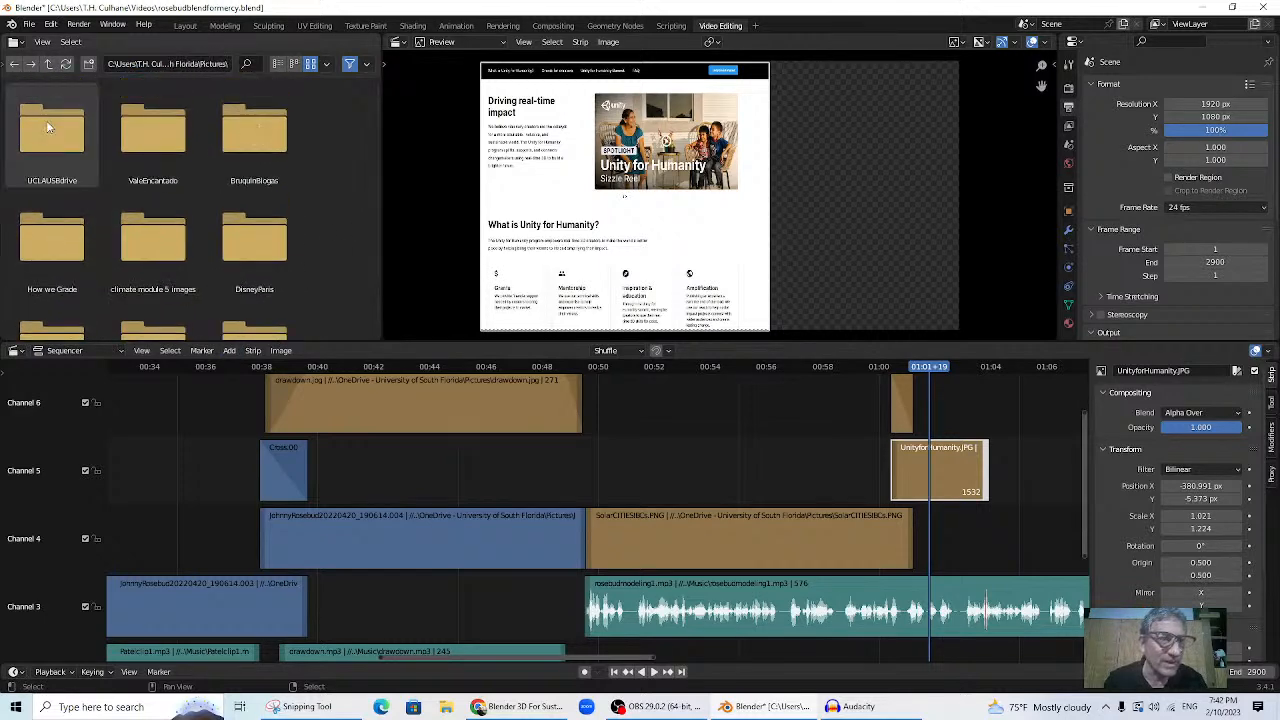
- Find blenderforsustainability.JPG in the Pictures folder and add it to channel 6 above the UnityforHumanity strip
{"action": "scroll", "coordinate": [299, 198], "scroll_direction": "down", "scroll_amount": 10}
{"action": "scroll", "coordinate": [324, 235], "scroll_direction": "up", "scroll_amount": 1}
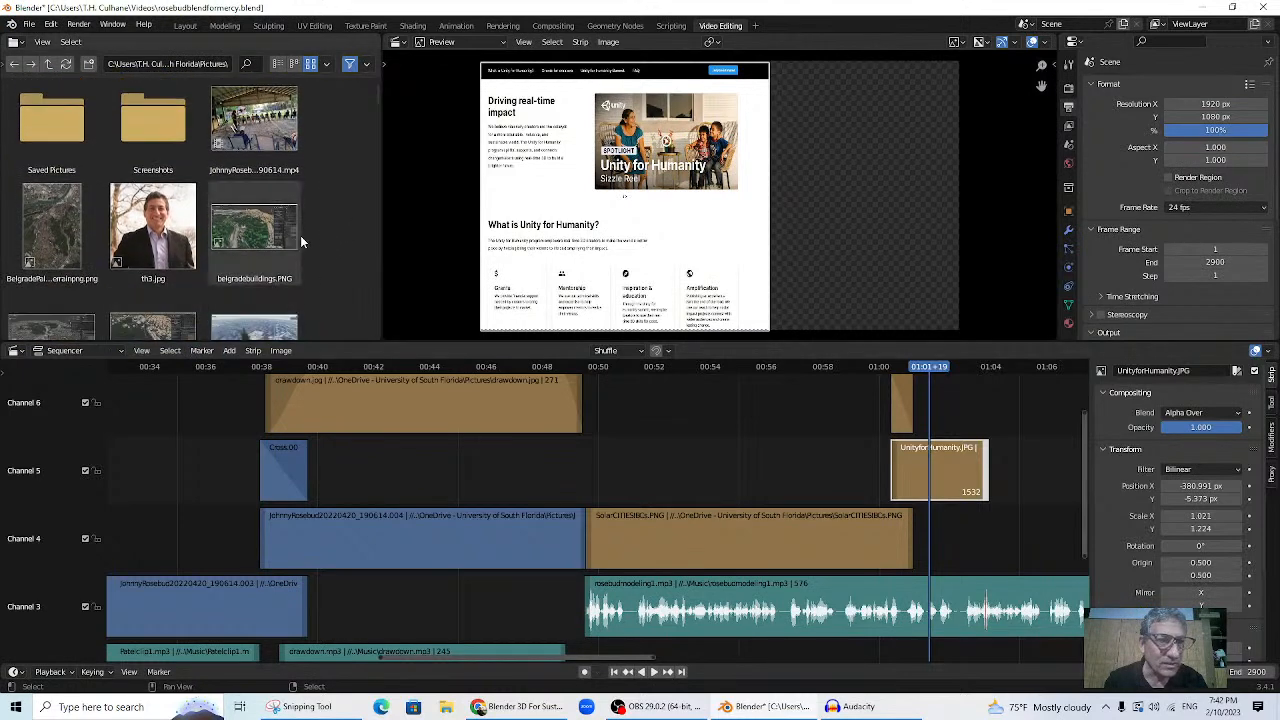
{"action": "scroll", "coordinate": [300, 235], "scroll_direction": "down", "scroll_amount": 2}
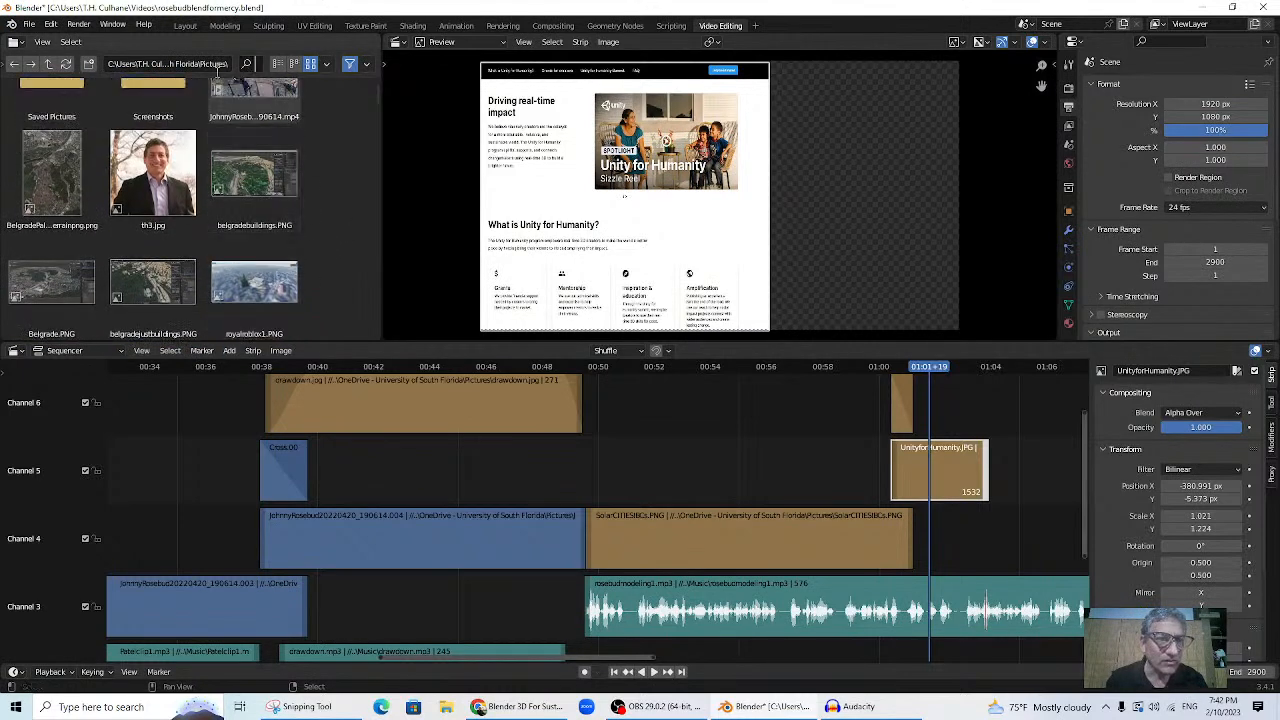
{"action": "scroll", "coordinate": [218, 71], "scroll_direction": "down", "scroll_amount": 5}
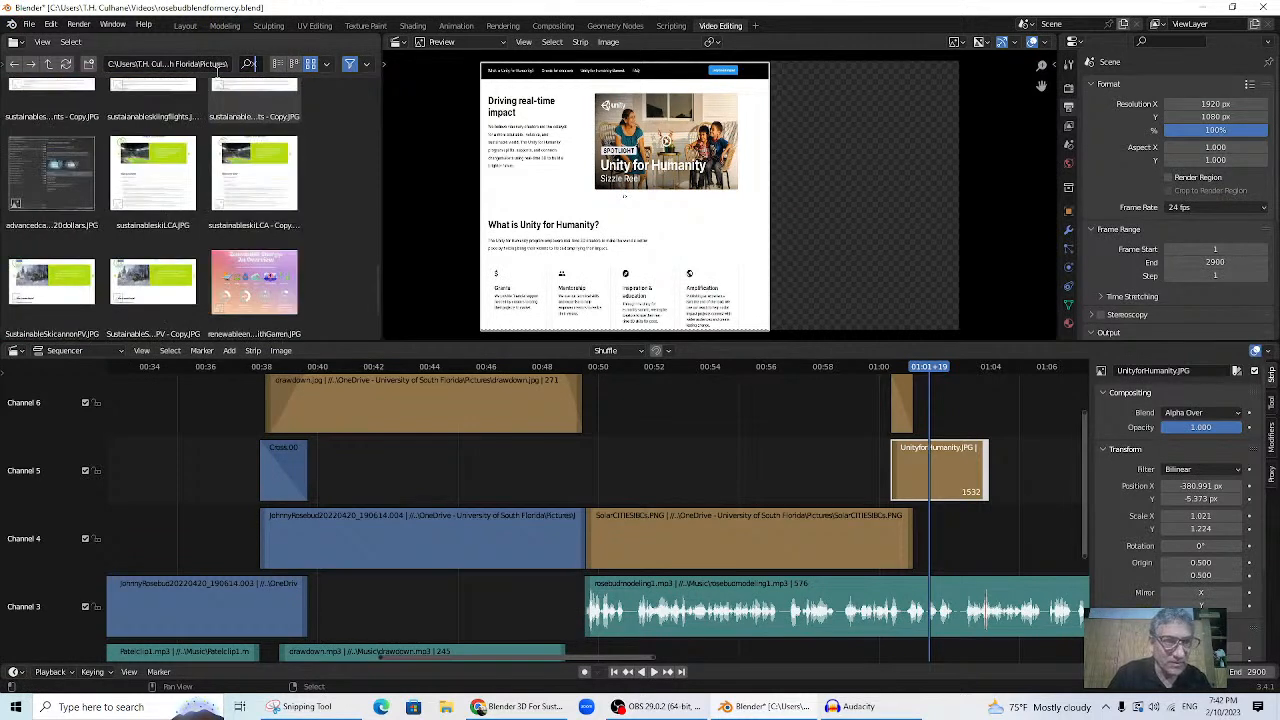
{"action": "scroll", "coordinate": [218, 71], "scroll_direction": "down", "scroll_amount": 3}
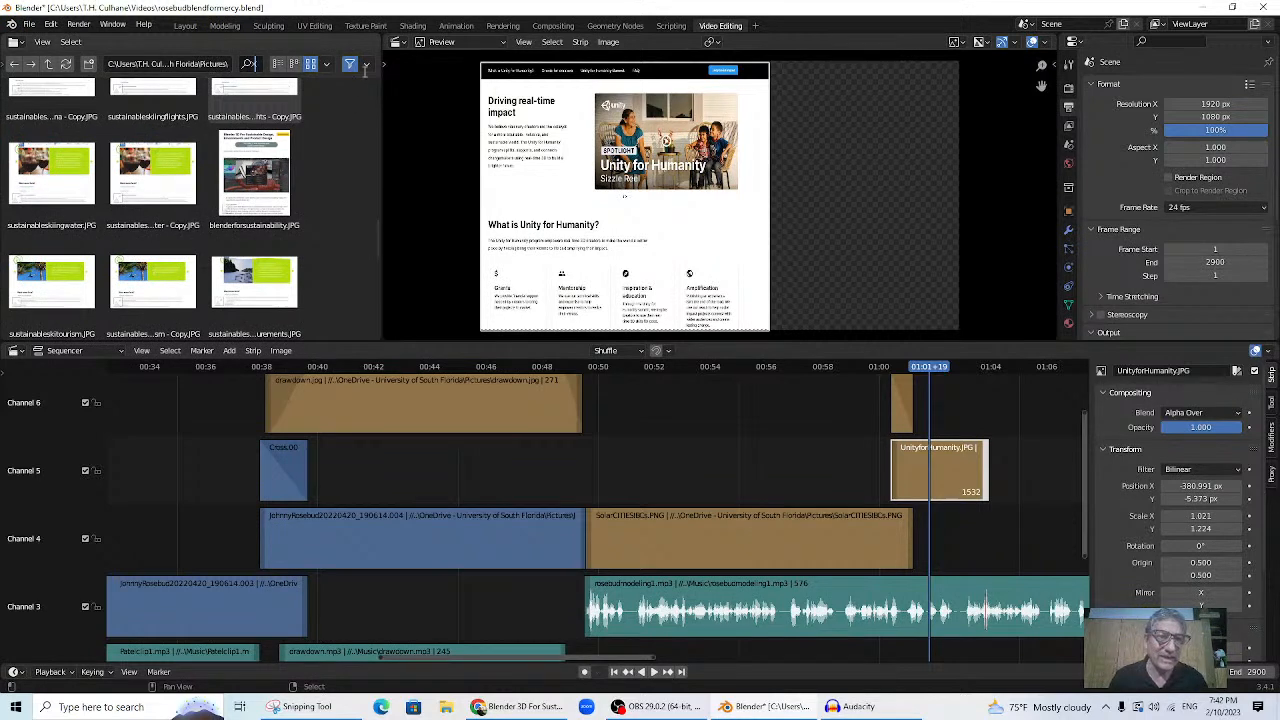
{"action": "left_click", "coordinate": [251, 188]}
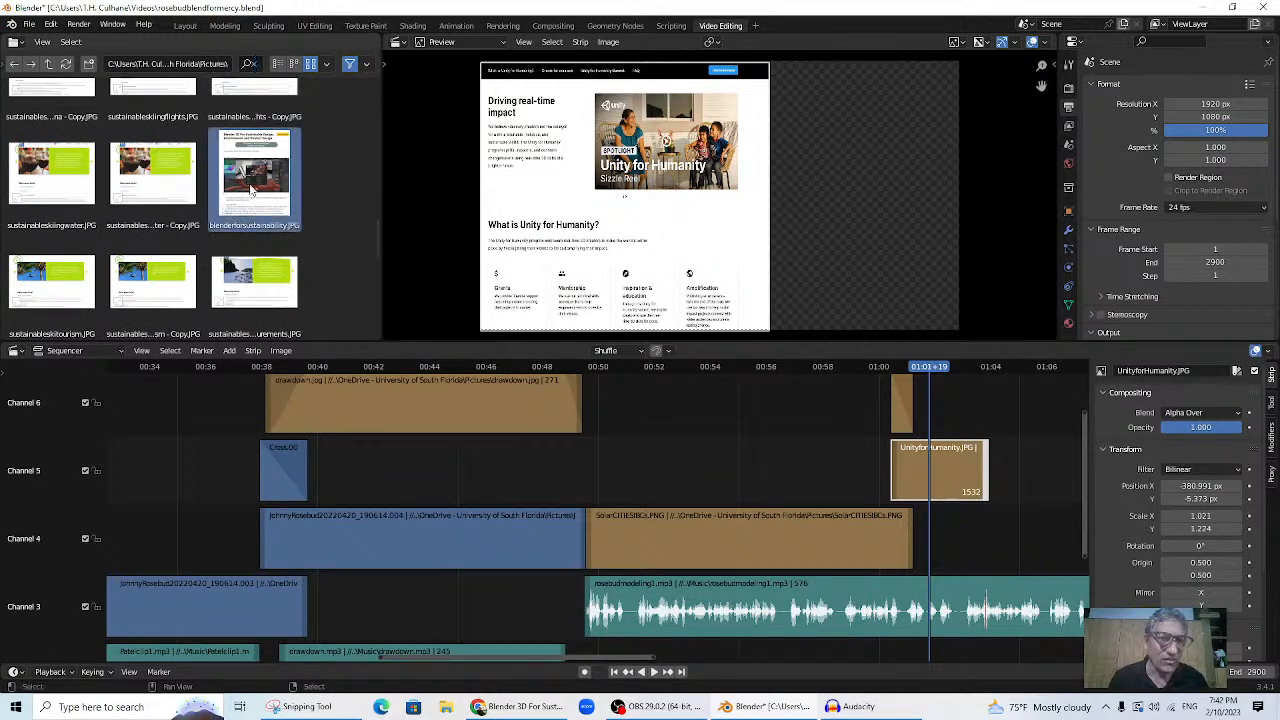
{"action": "left_click_drag", "start_coordinate": [251, 178], "coordinate": [920, 430]}
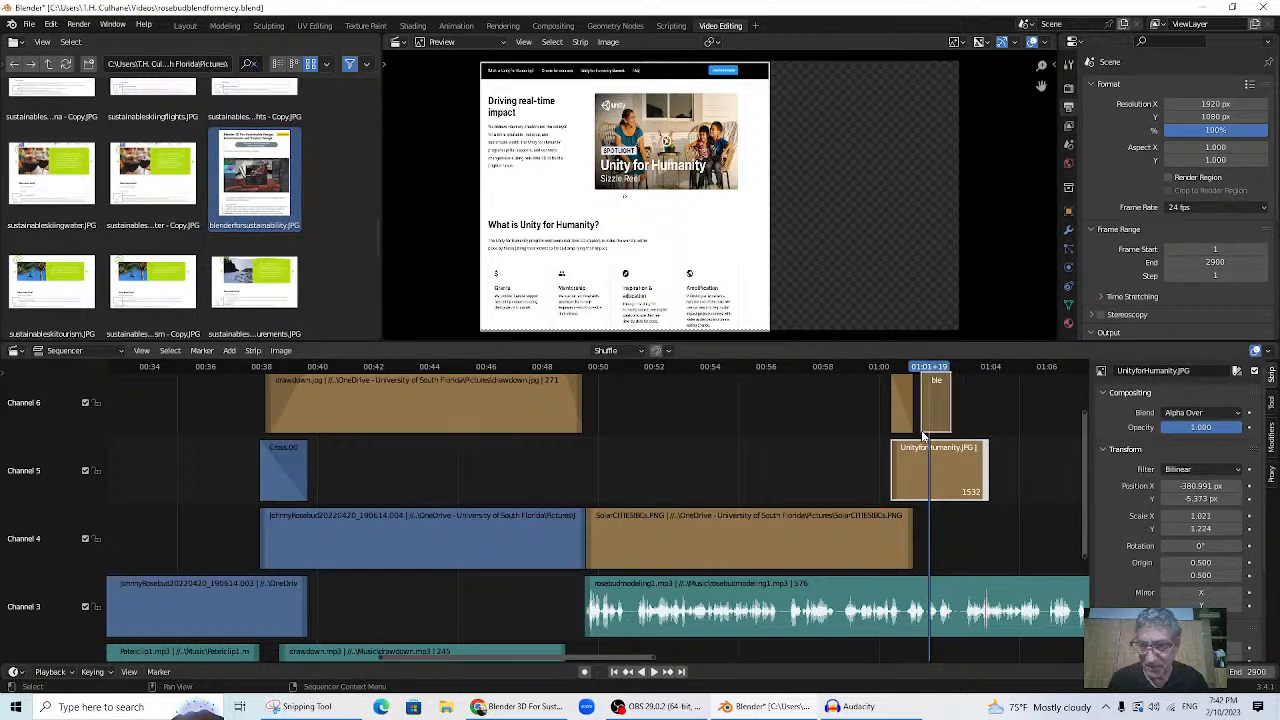
{"action": "scroll", "coordinate": [1028, 540], "scroll_direction": "up", "scroll_amount": 1}
{"action": "scroll", "coordinate": [1028, 532], "scroll_direction": "down", "scroll_amount": 1}
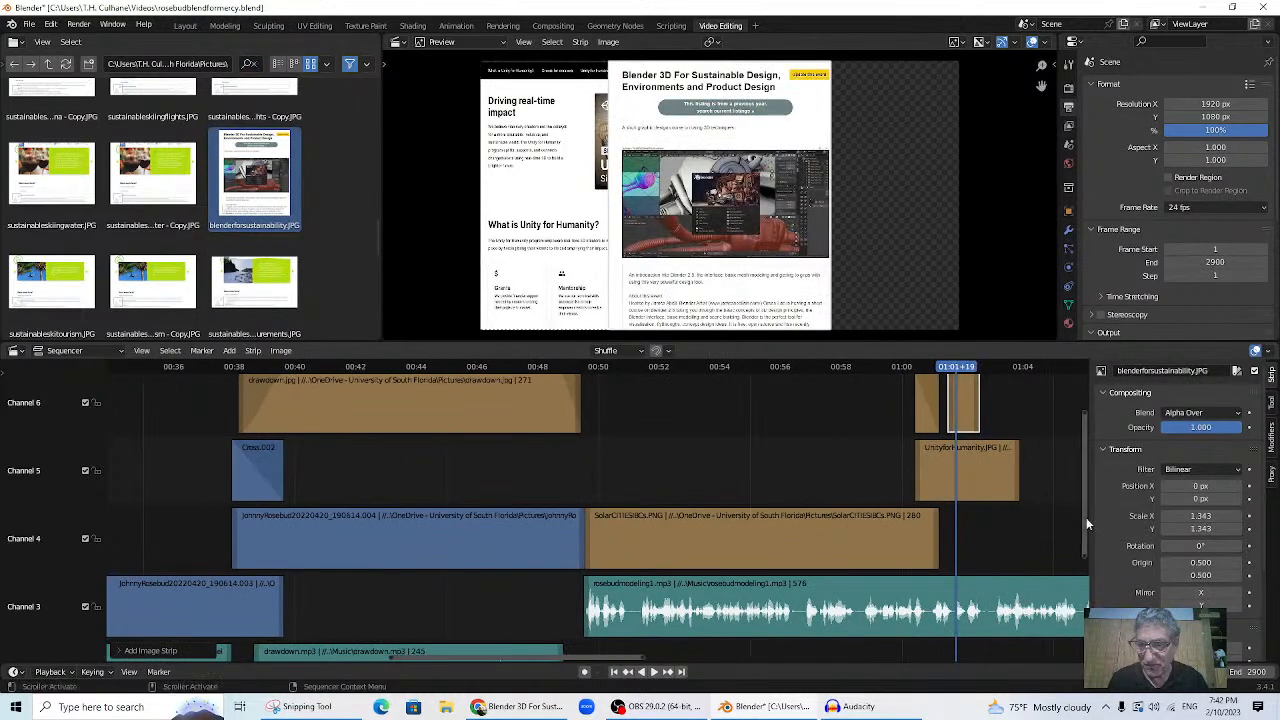
- Align the start of the blenderforsustainability strip with the UnityforHumanity strip below it and extend its end to frame 1531
{"action": "left_click_drag", "start_coordinate": [1086, 517], "coordinate": [1077, 462]}
{"action": "left_click_drag", "start_coordinate": [922, 477], "coordinate": [921, 426]}
{"action": "left_click_drag", "start_coordinate": [950, 481], "coordinate": [1019, 494]}
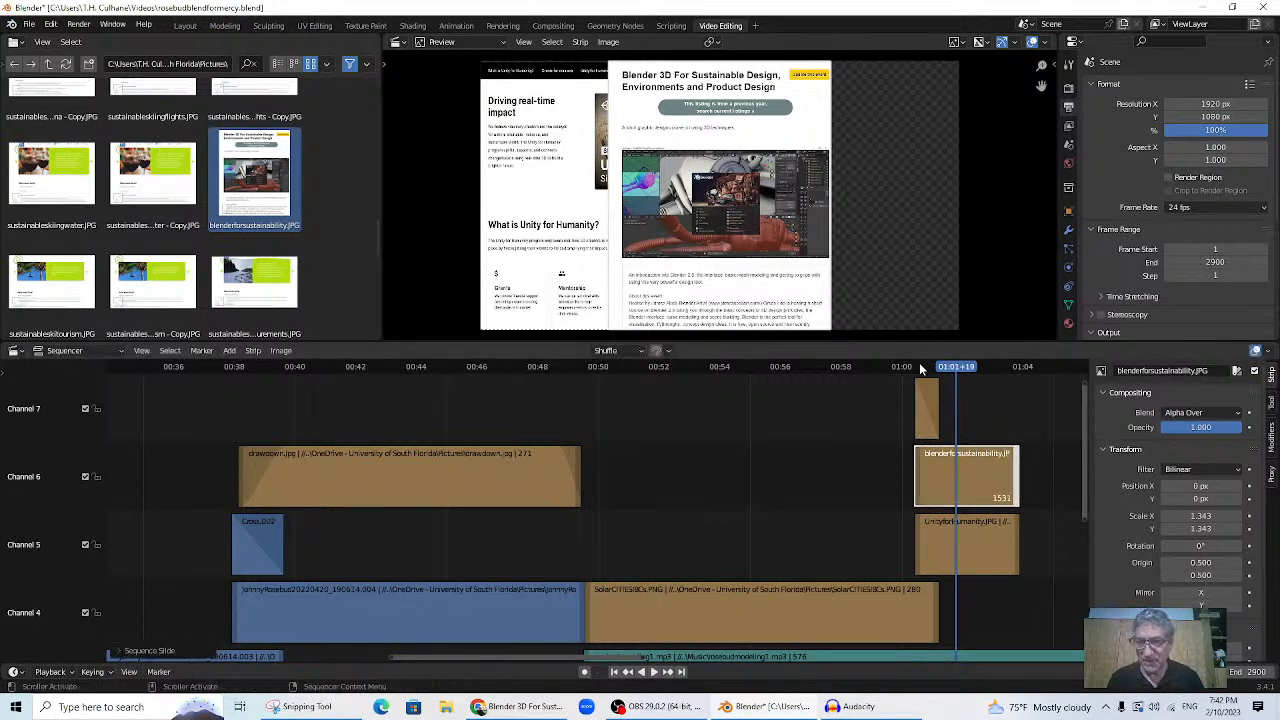
- Move the blenderforsustainability image into the right half of the frame, about 550 px in X, and narrow its X scale to about 1.223
{"action": "left_click_drag", "start_coordinate": [916, 367], "coordinate": [937, 365]}
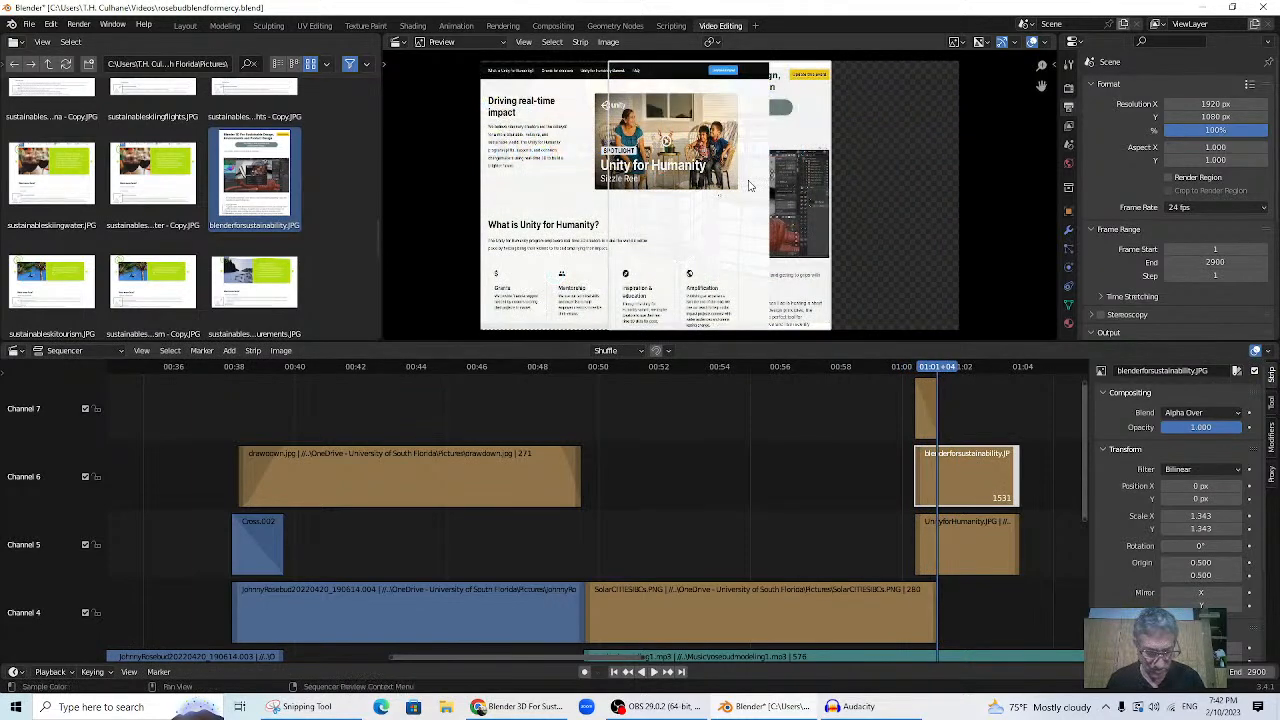
{"action": "key", "text": "g"}
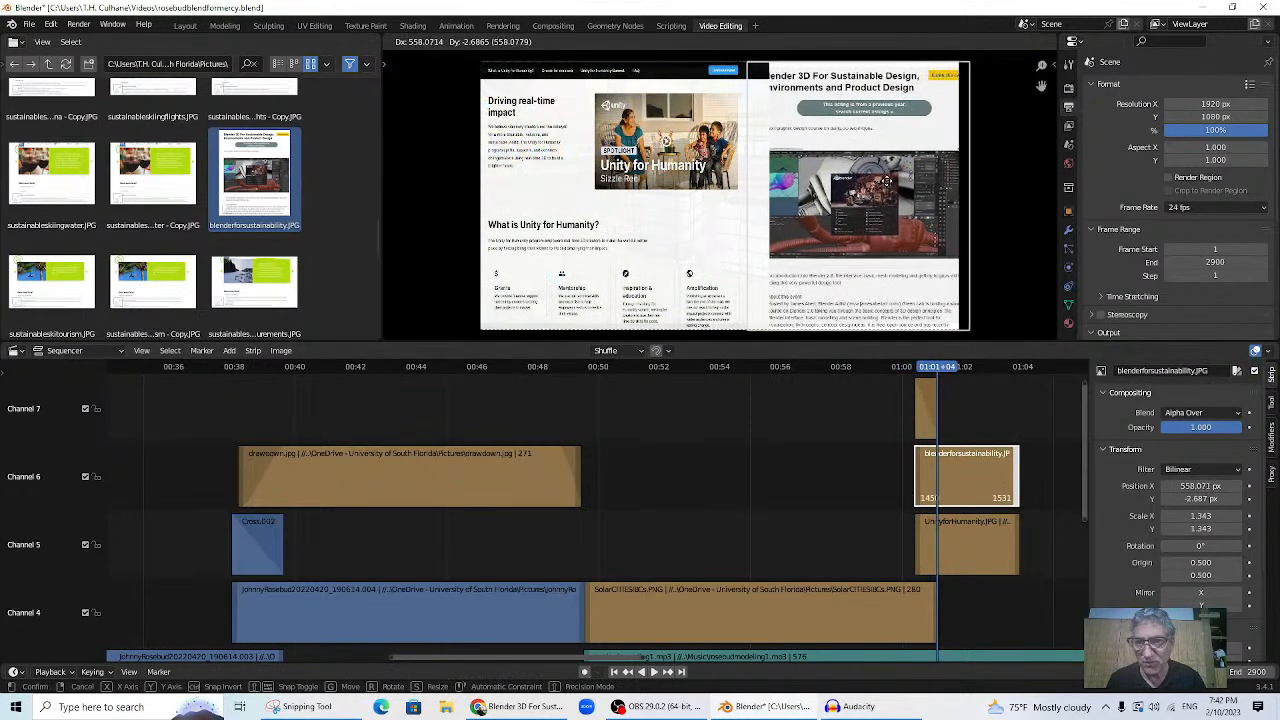
{"action": "left_click", "coordinate": [886, 185]}
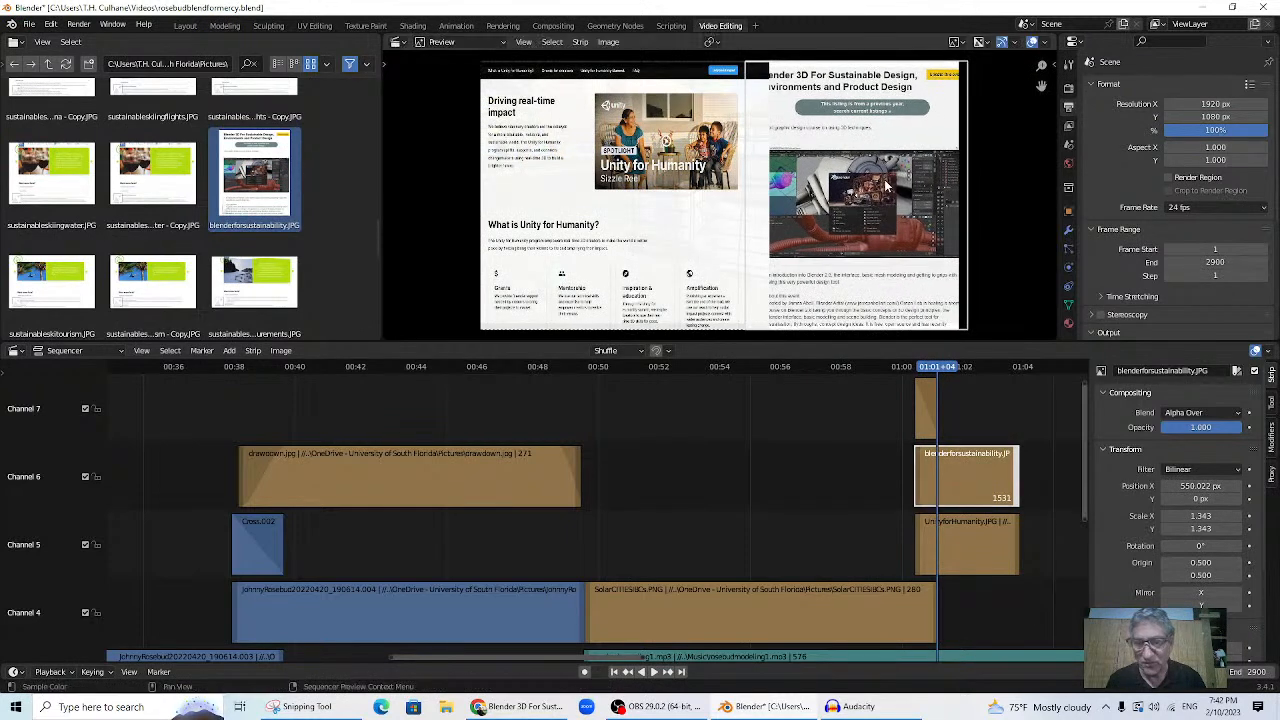
{"action": "key", "text": "s"}
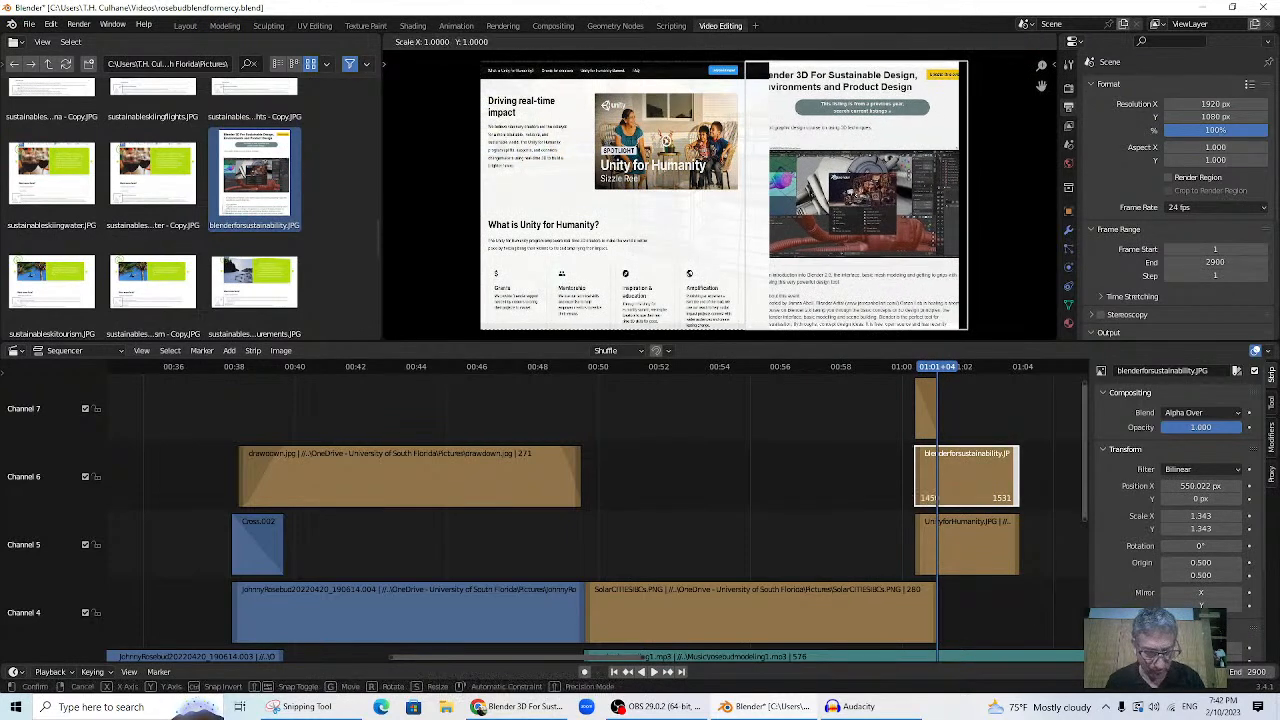
{"action": "key", "text": "x"}
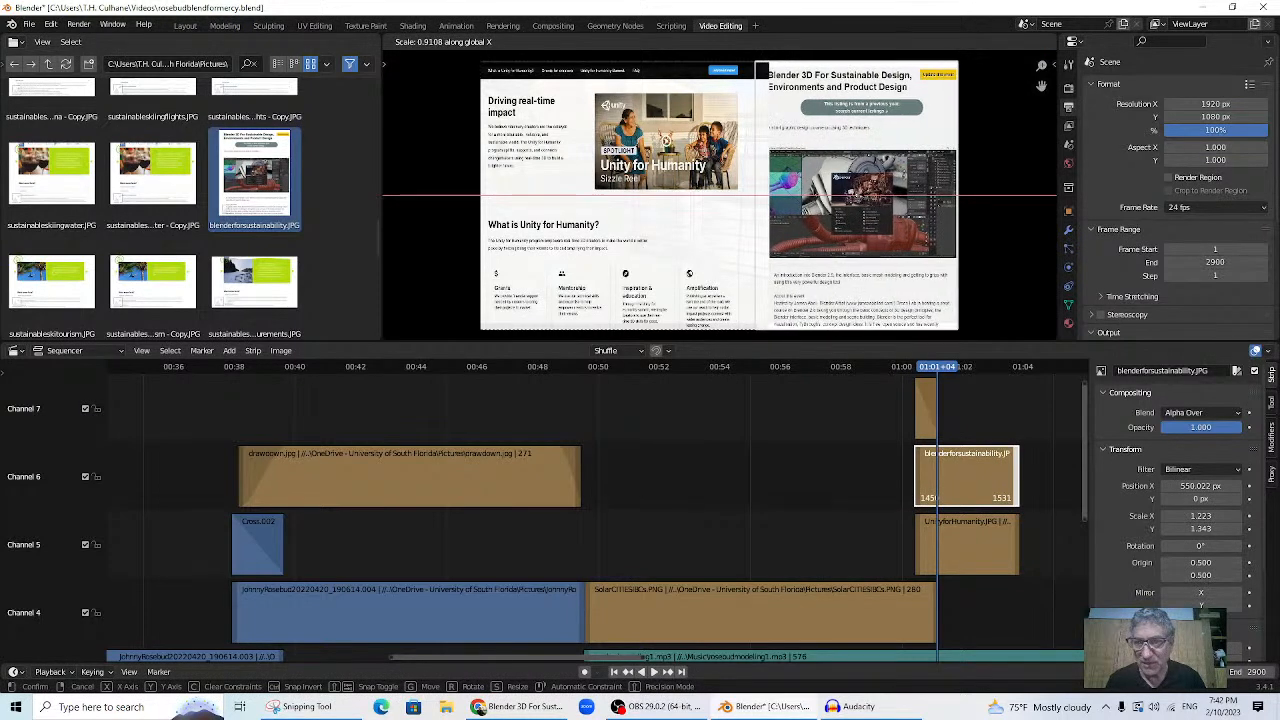
{"action": "left_click", "coordinate": [873, 198]}
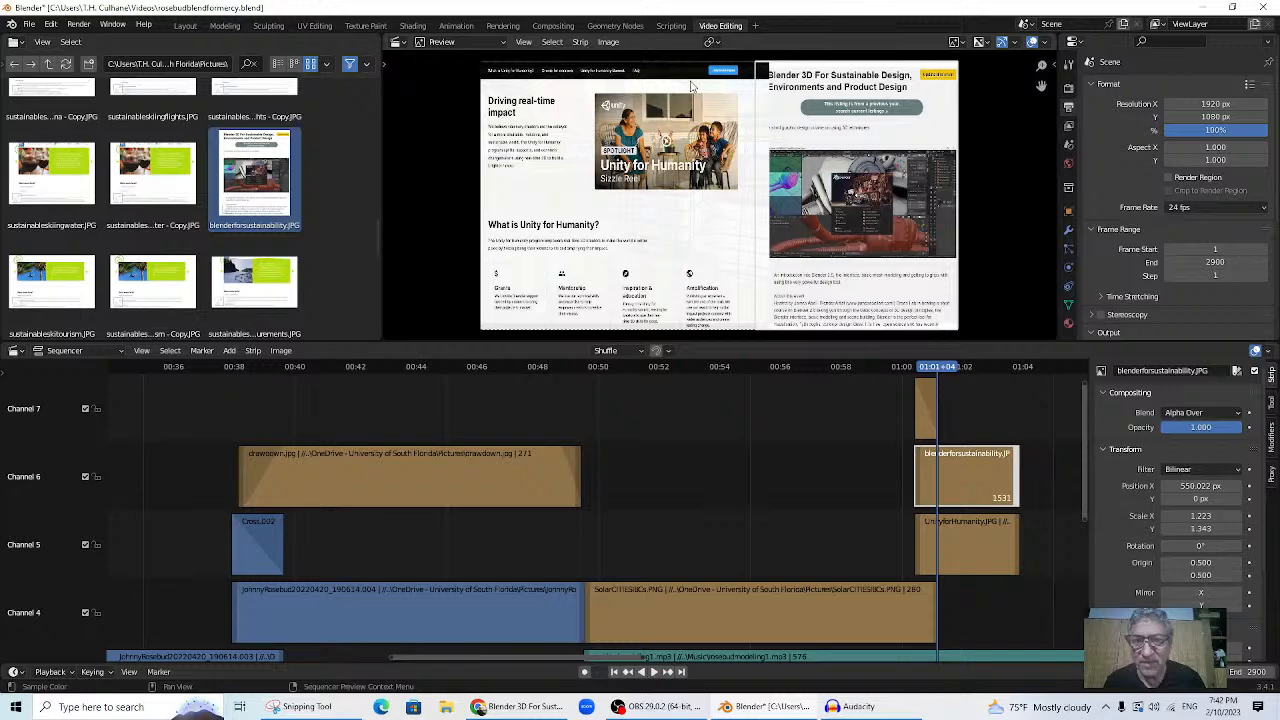
- Crop 80 px off the right side of the UnityforHumanity image
{"action": "left_click", "coordinate": [965, 543]}
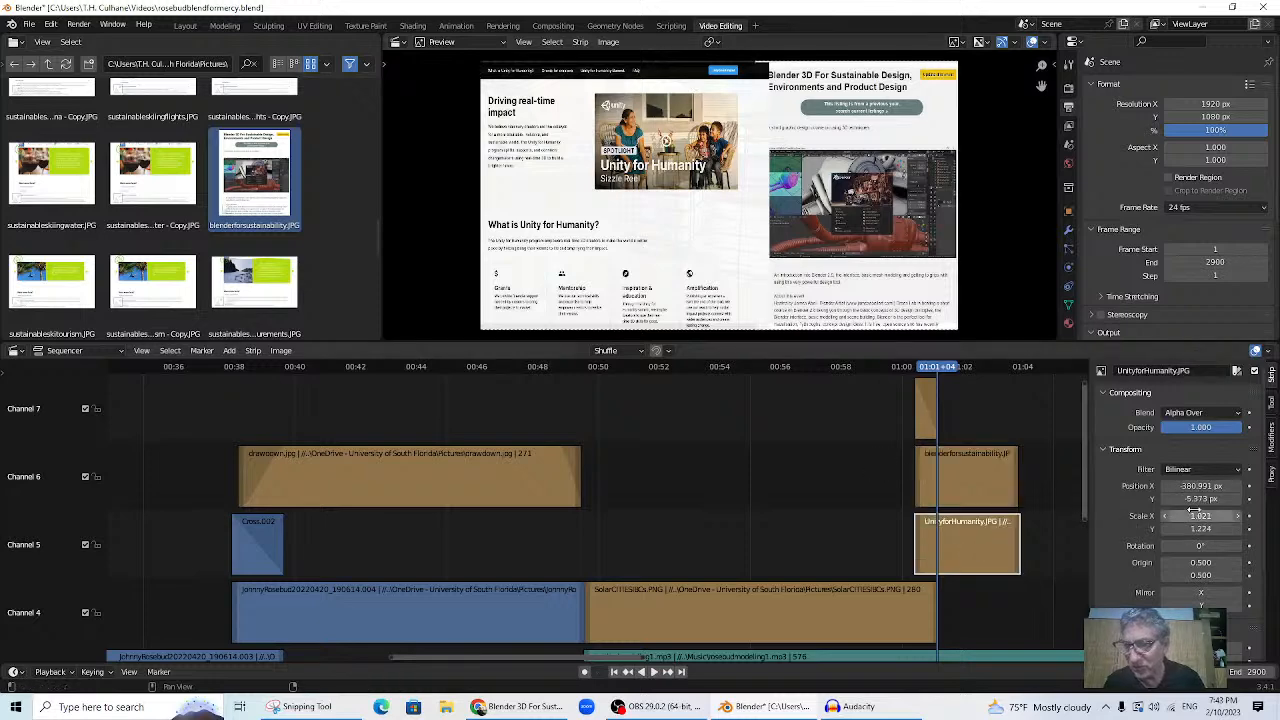
{"action": "scroll", "coordinate": [1175, 560], "scroll_direction": "down", "scroll_amount": 3}
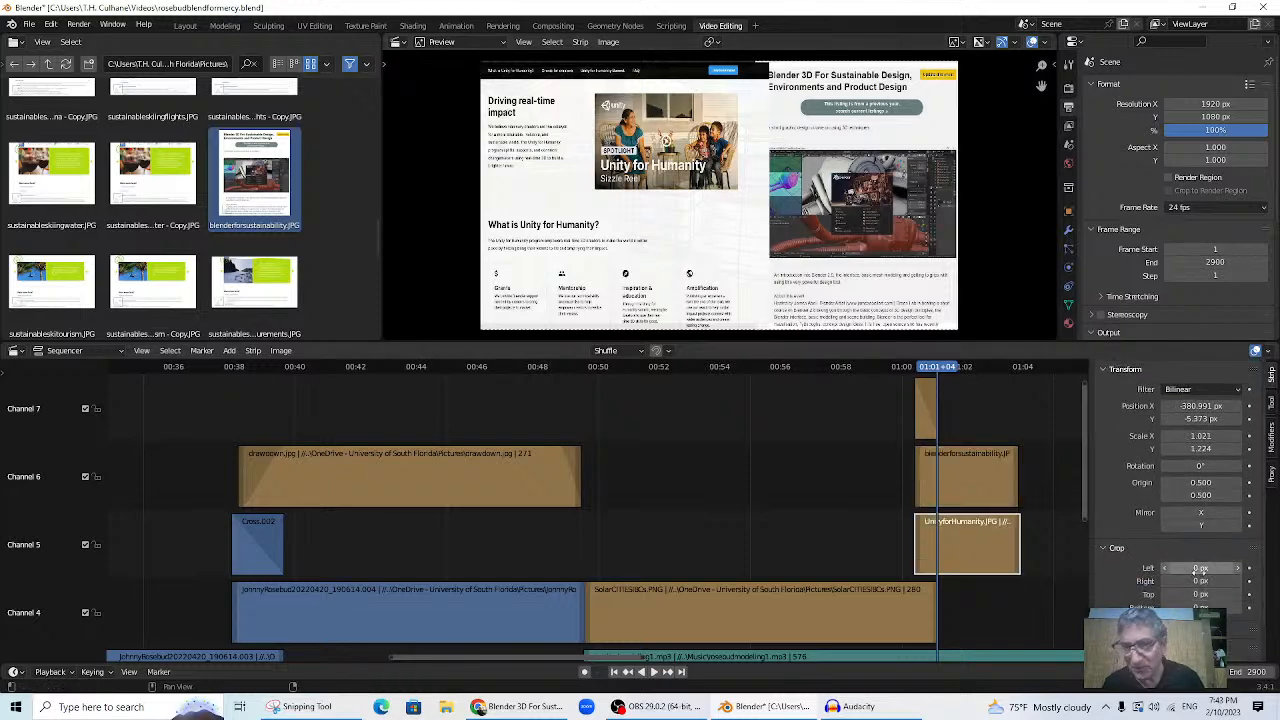
{"action": "left_click_drag", "start_coordinate": [1192, 568], "coordinate": [1227, 581]}
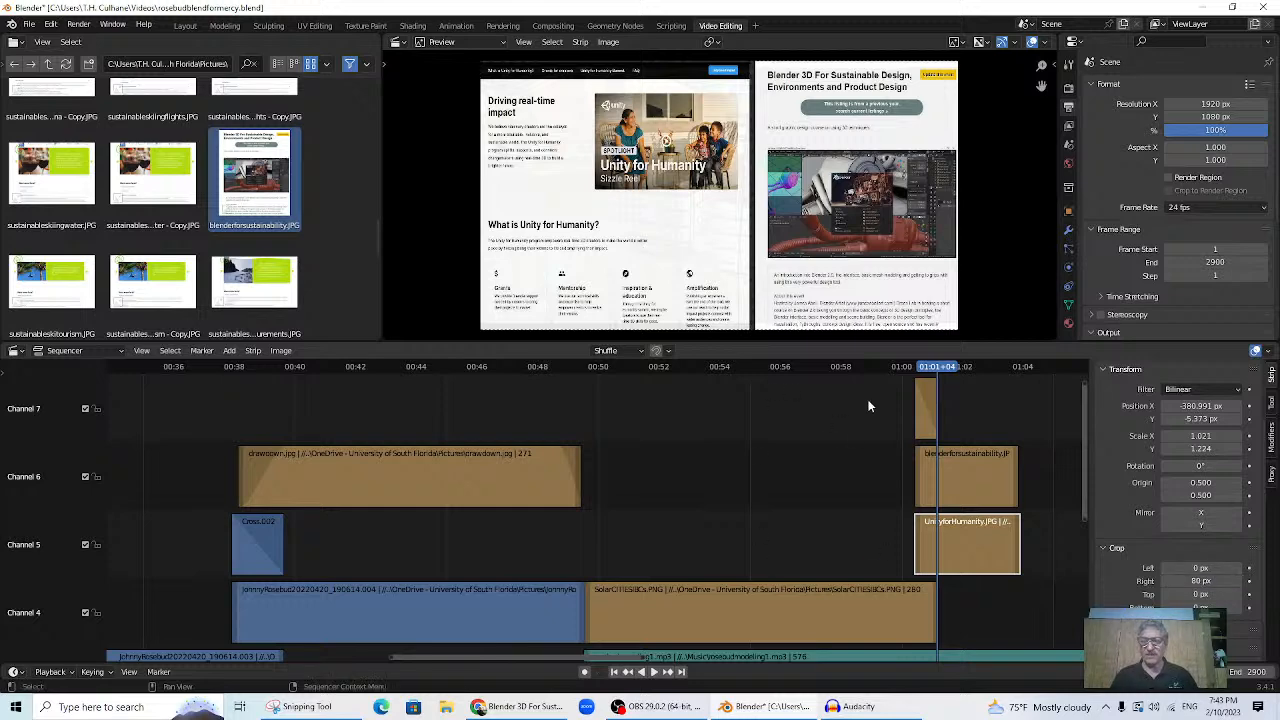
- Play the section from just before the two images, and lengthen the UnityforHumanity and blenderforsustainability strips to about frame 1606
{"action": "left_click", "coordinate": [887, 366]}
{"action": "key", "text": "space"}
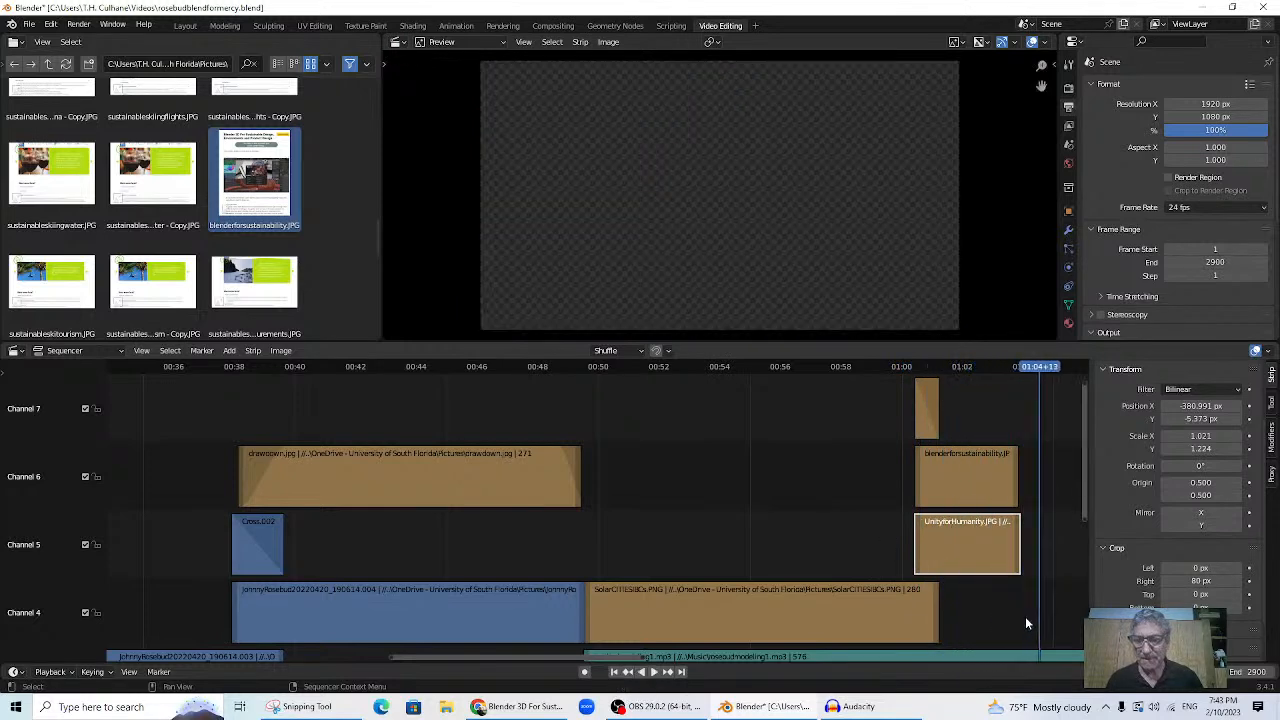
{"action": "key", "text": "space"}
{"action": "scroll", "coordinate": [1028, 610], "scroll_direction": "down", "scroll_amount": 3}
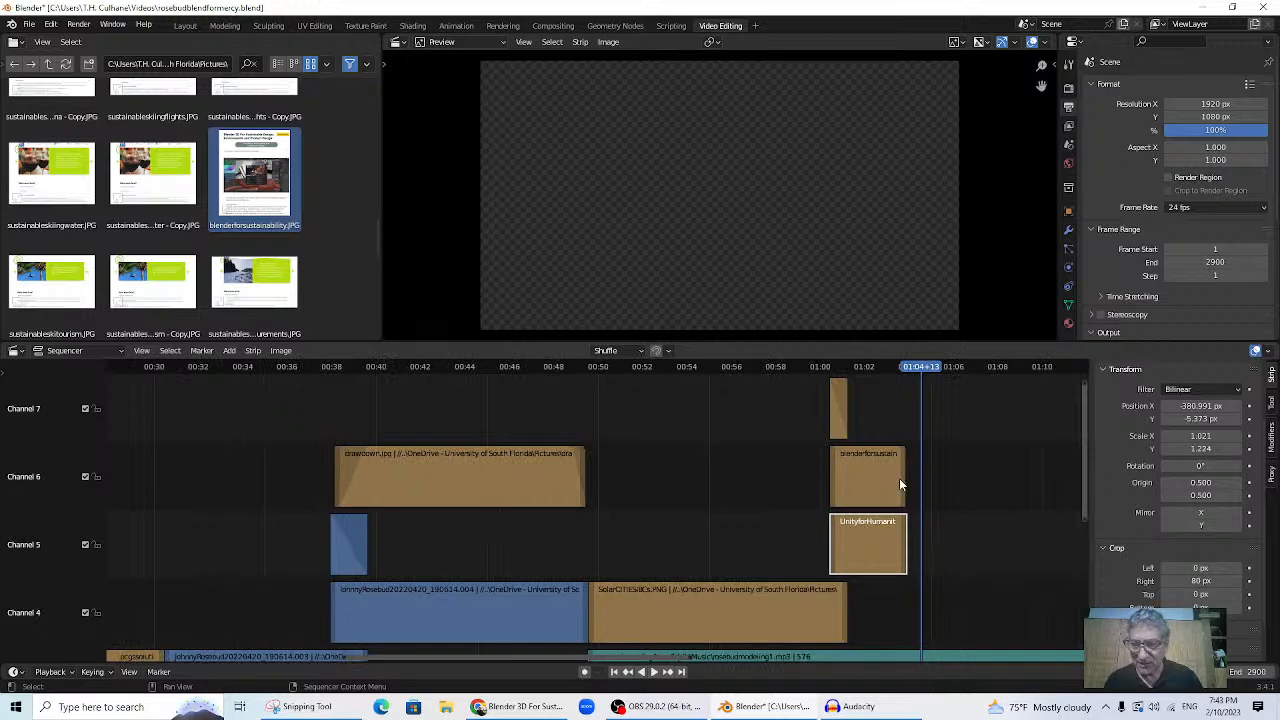
{"action": "scroll", "coordinate": [1010, 527], "scroll_direction": "down", "scroll_amount": 2}
{"action": "mouse_move", "coordinate": [1084, 482]}
{"action": "left_mouse_down"}
{"action": "mouse_move", "coordinate": [1083, 550]}
{"action": "mouse_move", "coordinate": [1081, 498]}
{"action": "left_mouse_up"}
{"action": "left_click", "coordinate": [840, 412]}
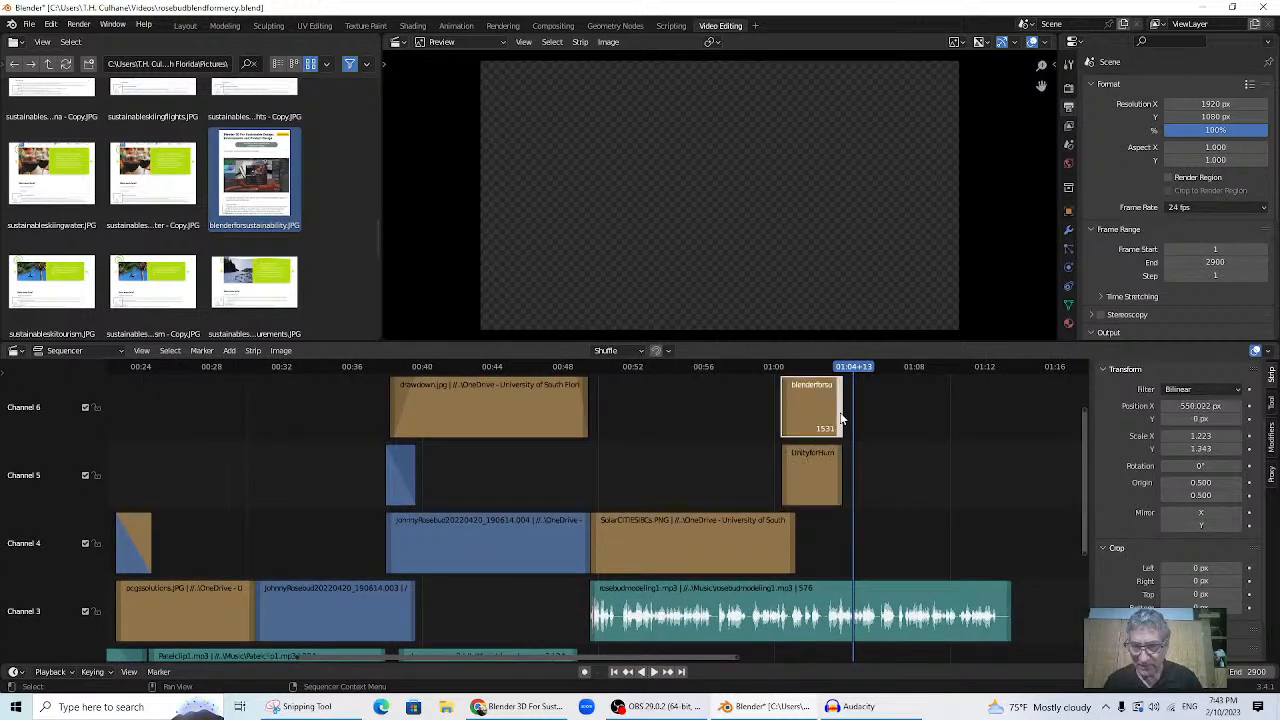
{"action": "left_click_drag", "start_coordinate": [838, 475], "coordinate": [895, 487]}
{"action": "left_click", "coordinate": [837, 411]}
{"action": "left_click_drag", "start_coordinate": [840, 415], "coordinate": [894, 424]}
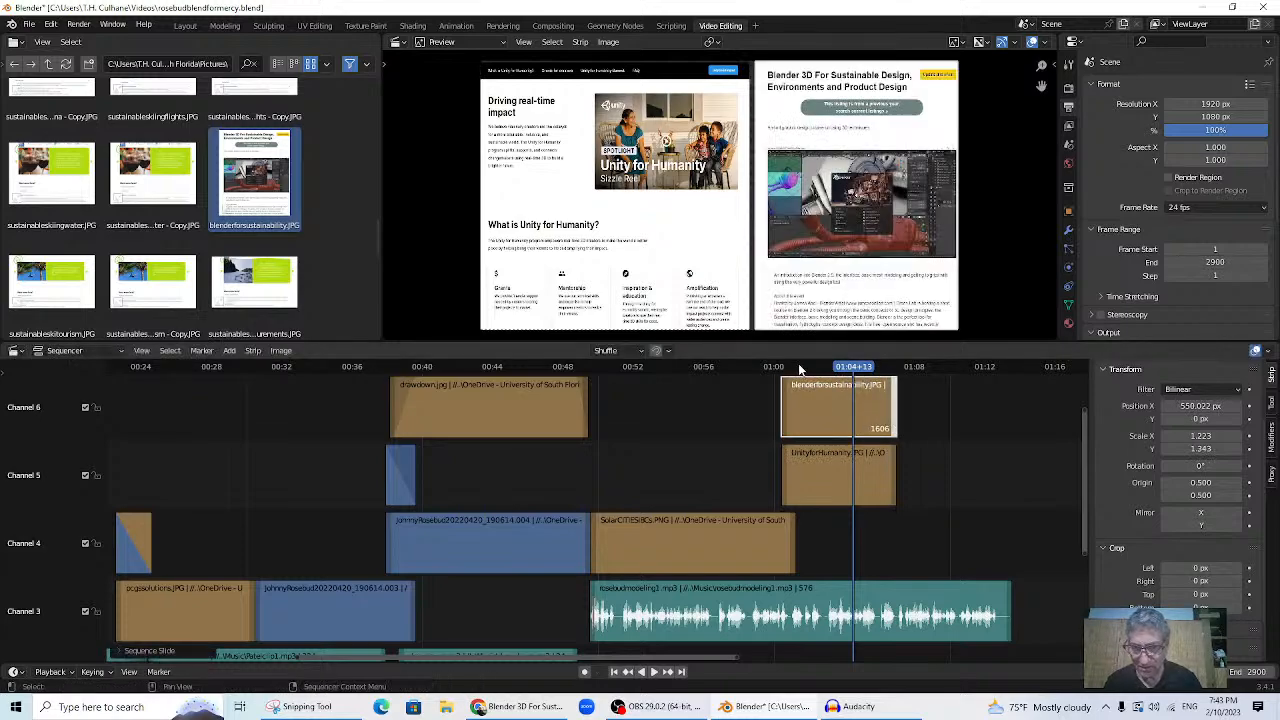
- Replay the section from the start of both images and extend the two strips slightly to about frame 1615
{"action": "left_click", "coordinate": [783, 372]}
{"action": "key", "text": "space"}
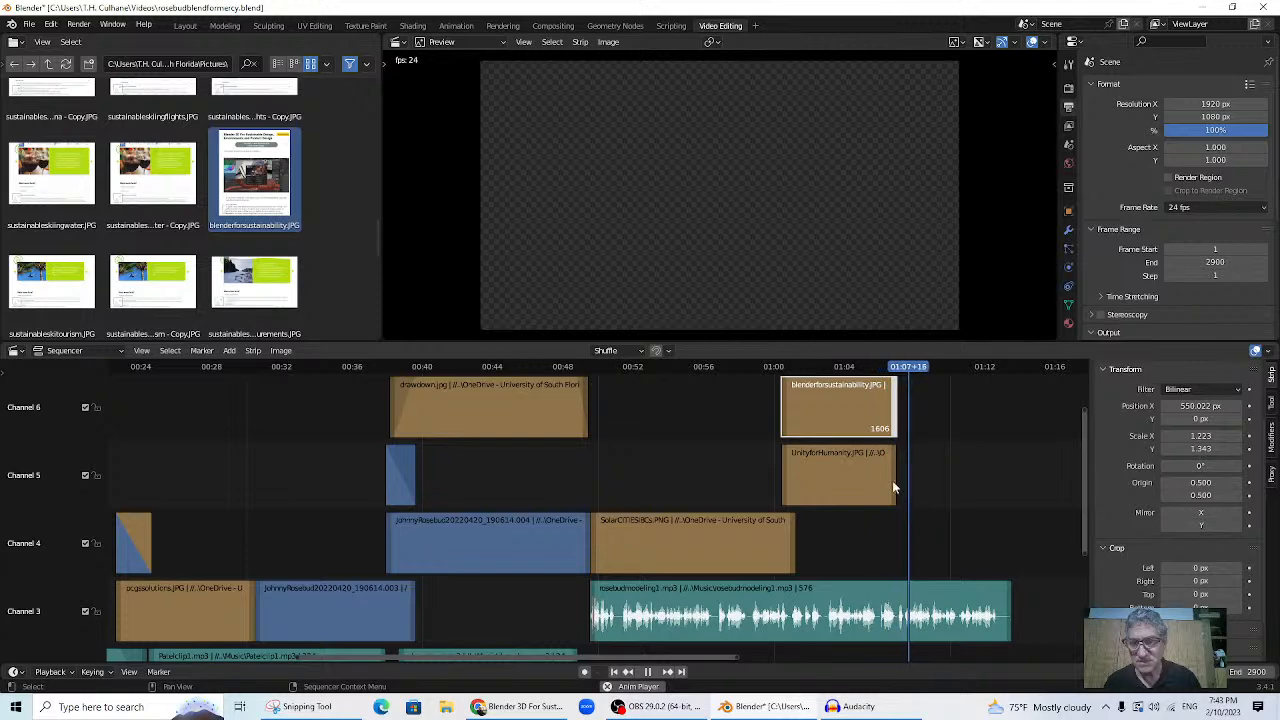
{"action": "key", "text": "space"}
{"action": "left_click_drag", "start_coordinate": [901, 474], "coordinate": [904, 477]}
{"action": "left_click_drag", "start_coordinate": [896, 407], "coordinate": [902, 407]}
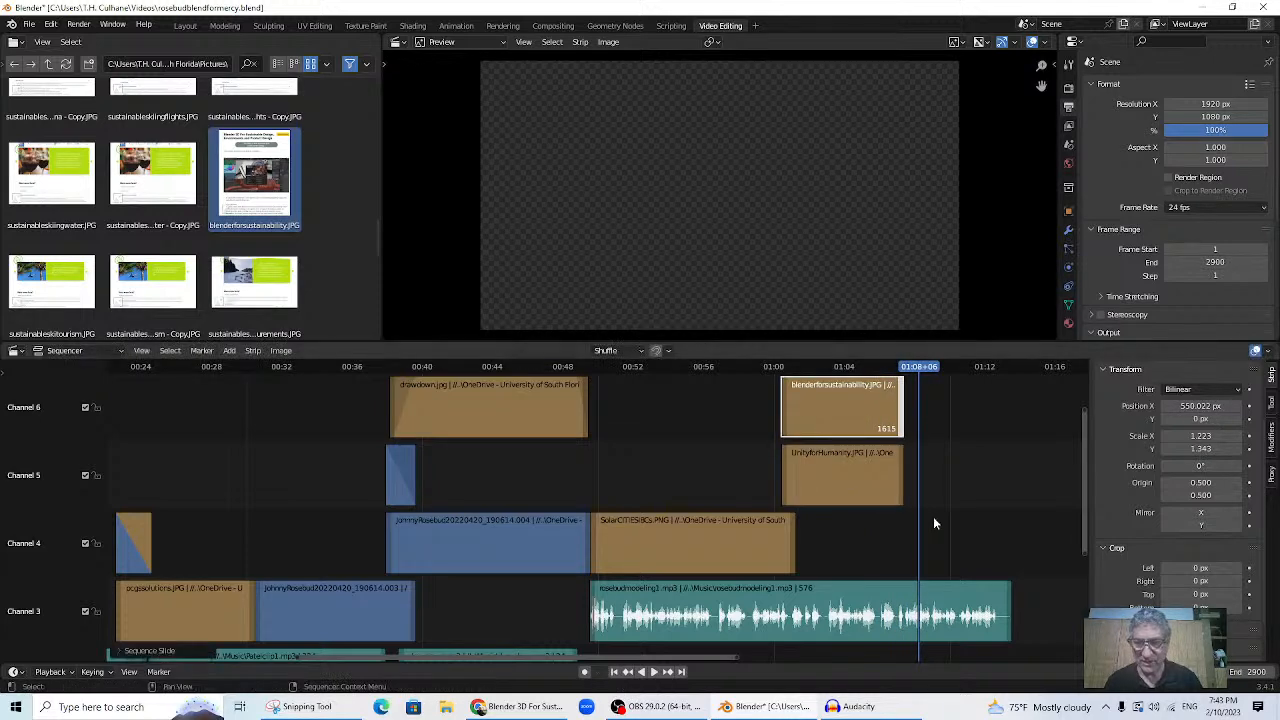
{"action": "scroll", "coordinate": [933, 516], "scroll_direction": "down", "scroll_amount": 2}
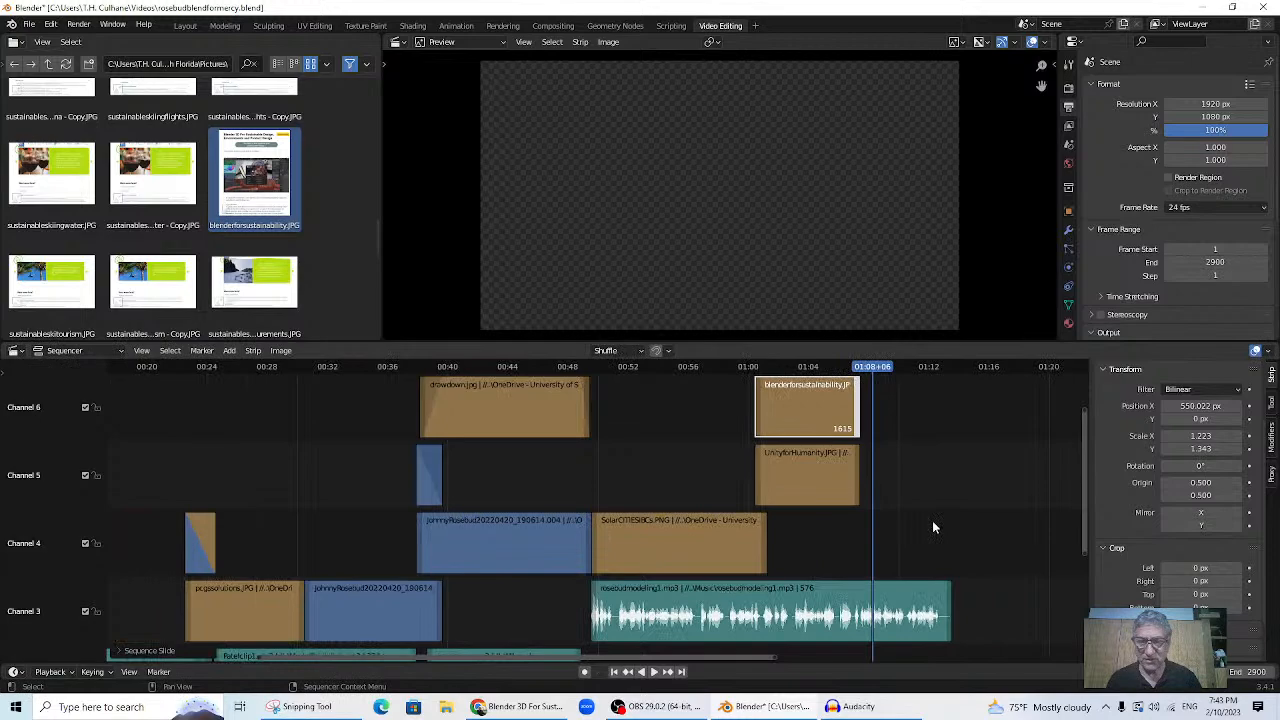
- Switch to Chrome, expand and look through the full Data Thistle event description, and return to the Google results
{"action": "left_click", "coordinate": [738, 710]}
{"action": "scroll", "coordinate": [541, 441], "scroll_direction": "down", "scroll_amount": 3}
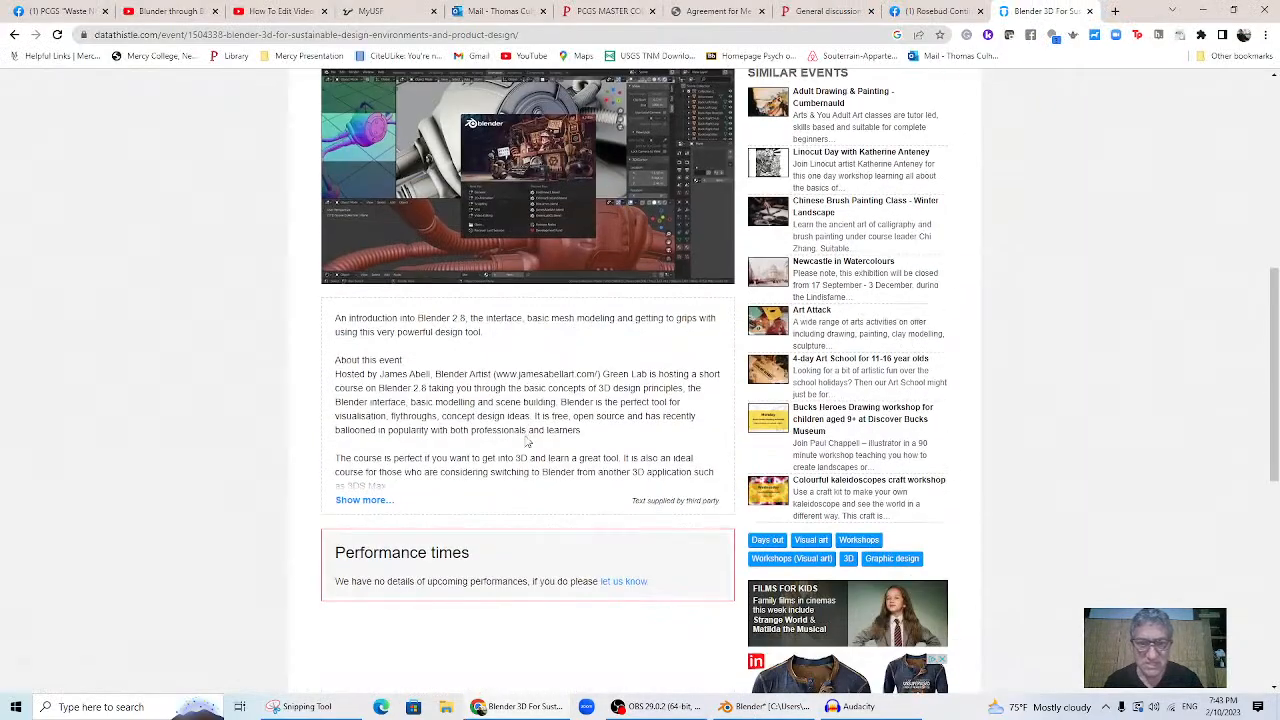
{"action": "scroll", "coordinate": [540, 350], "scroll_direction": "down", "scroll_amount": 3}
{"action": "scroll", "coordinate": [500, 337], "scroll_direction": "up", "scroll_amount": 2}
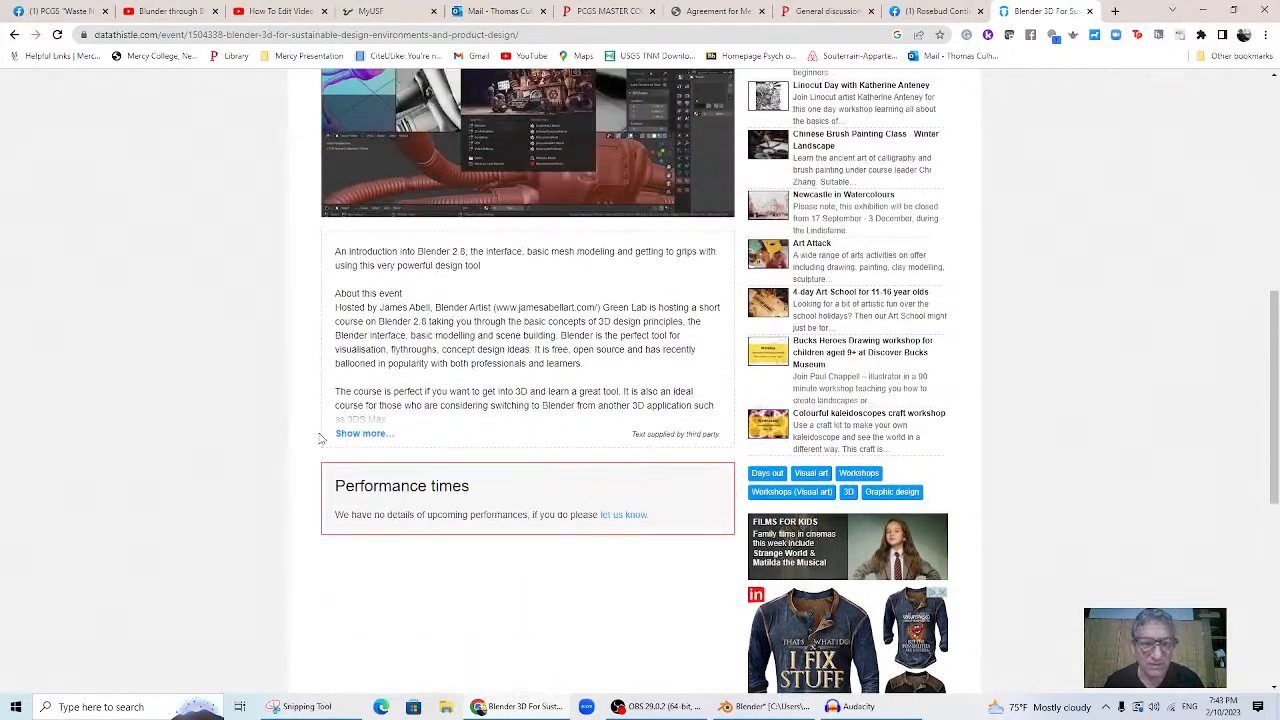
{"action": "left_click", "coordinate": [362, 434]}
{"action": "scroll", "coordinate": [594, 429], "scroll_direction": "down", "scroll_amount": 5}
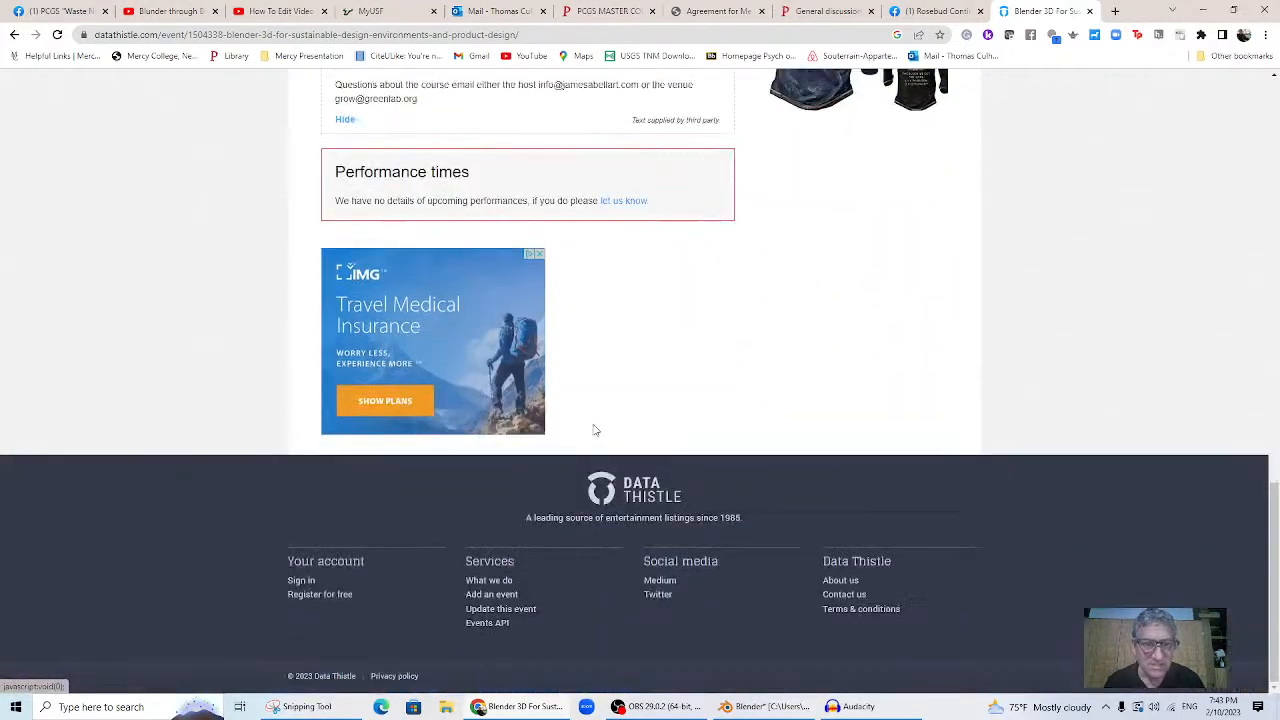
{"action": "scroll", "coordinate": [594, 429], "scroll_direction": "up", "scroll_amount": 7}
{"action": "scroll", "coordinate": [594, 429], "scroll_direction": "up", "scroll_amount": 4}
{"action": "scroll", "coordinate": [513, 488], "scroll_direction": "down", "scroll_amount": 3}
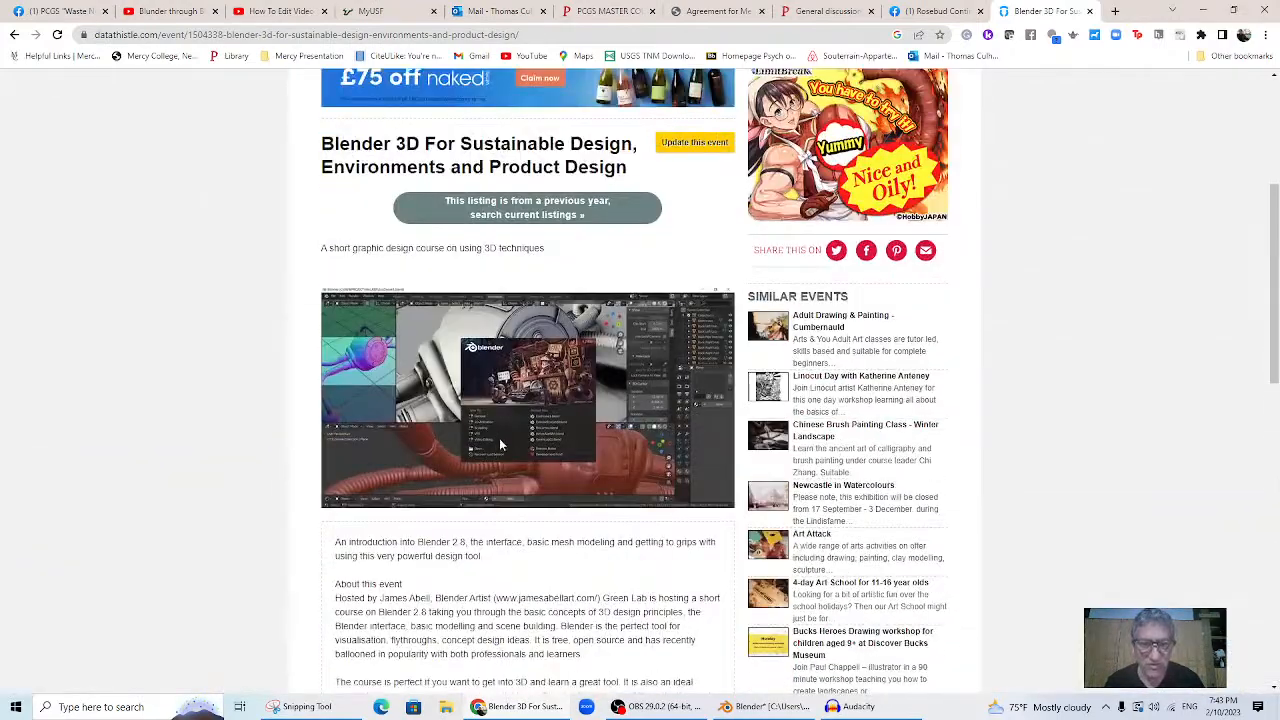
{"action": "scroll", "coordinate": [501, 443], "scroll_direction": "up", "scroll_amount": 3}
{"action": "left_click", "coordinate": [14, 34]}
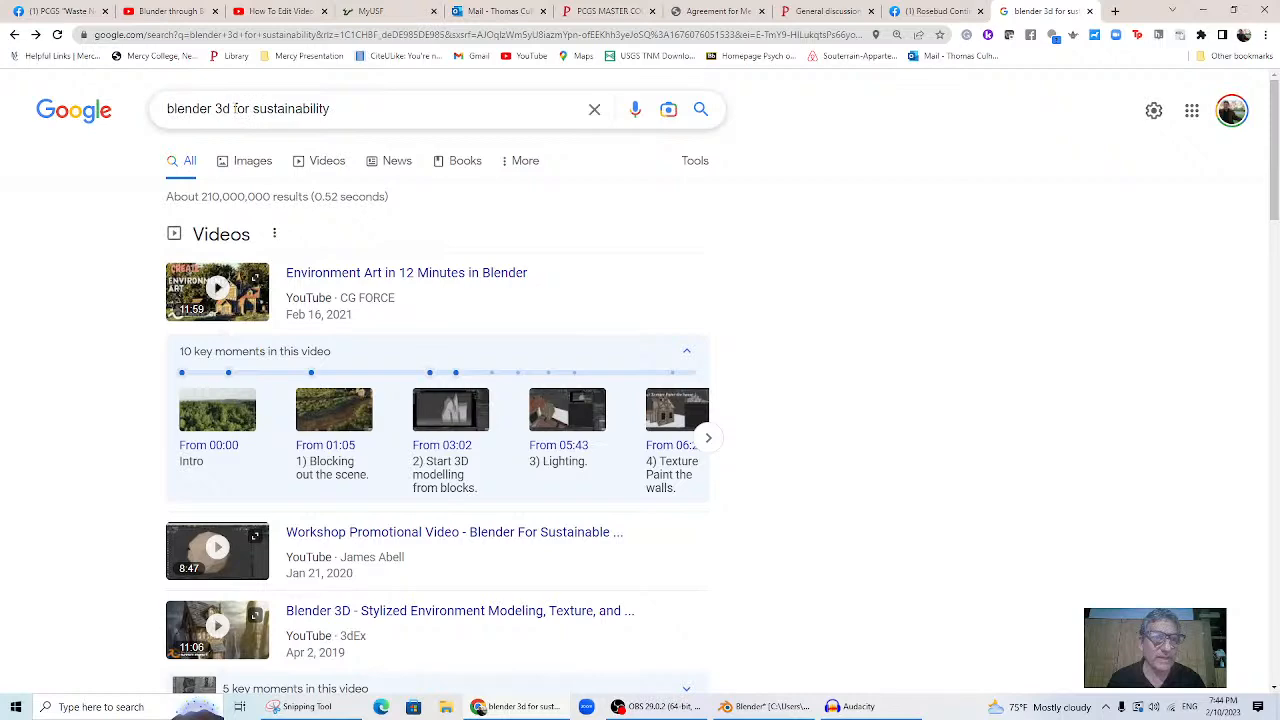
- Change the Google query to "blender 3d renewable energy models" and run the search
{"action": "left_click_drag", "start_coordinate": [234, 108], "coordinate": [428, 131]}
{"action": "type", "text": "re"}
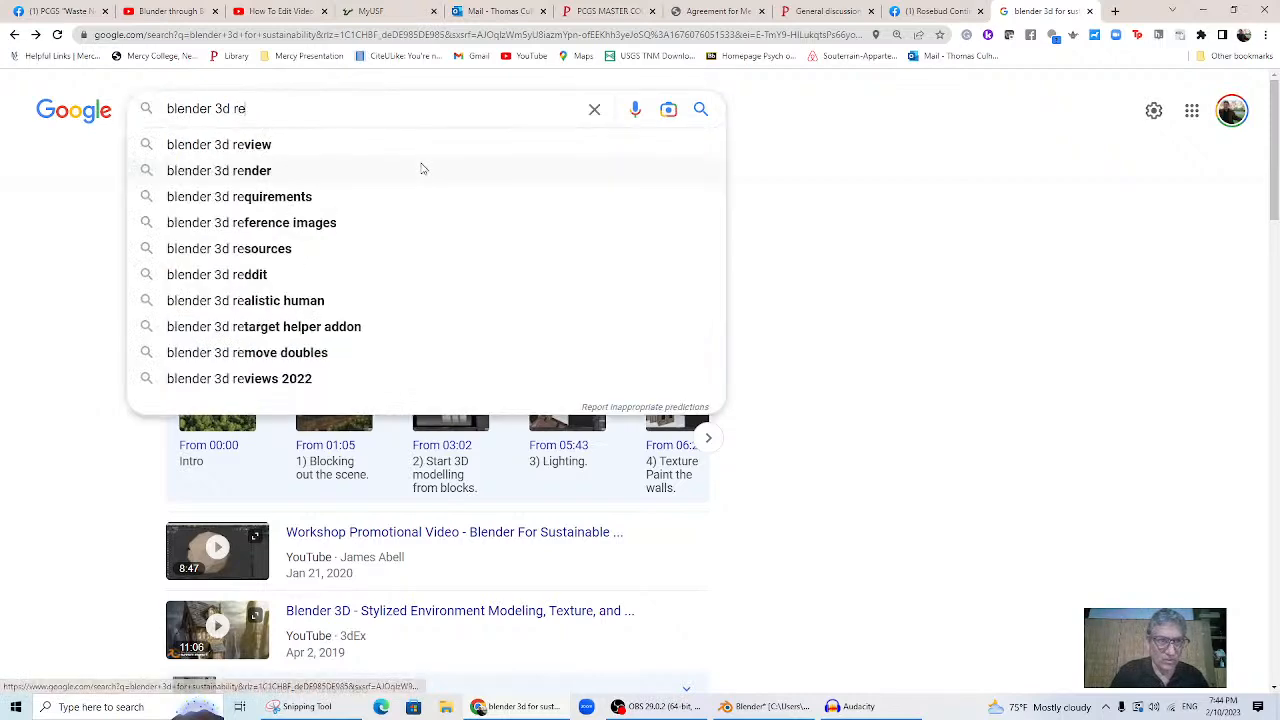
{"action": "type", "text": "d"}
{"action": "key", "text": "BackSpace"}
{"action": "type", "text": "ne"}
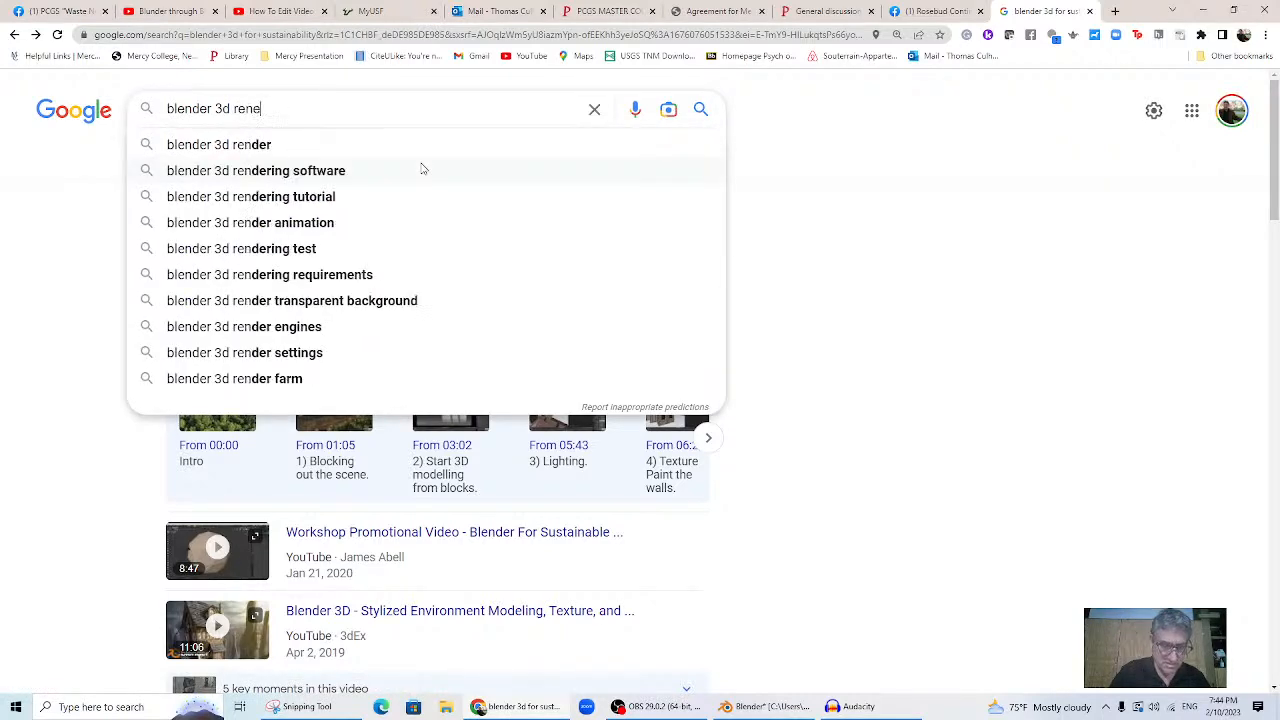
{"action": "type", "text": "wable energy models"}
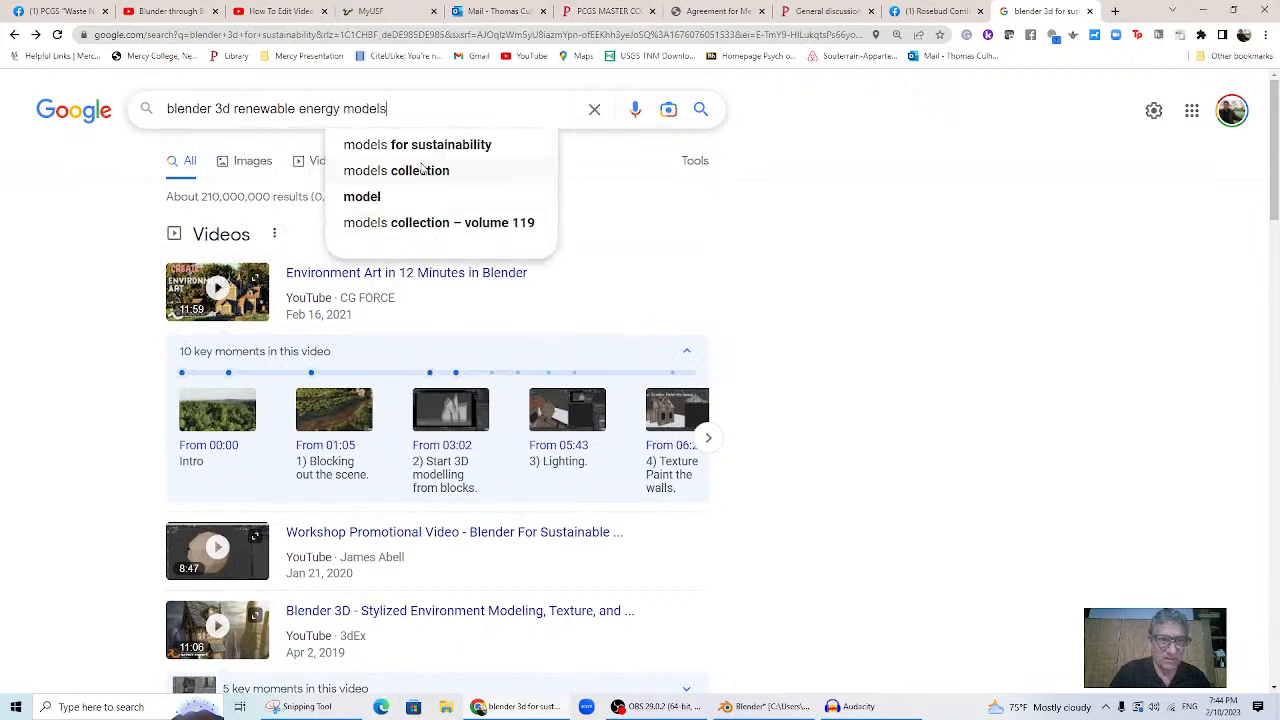
{"action": "key", "text": "Return"}
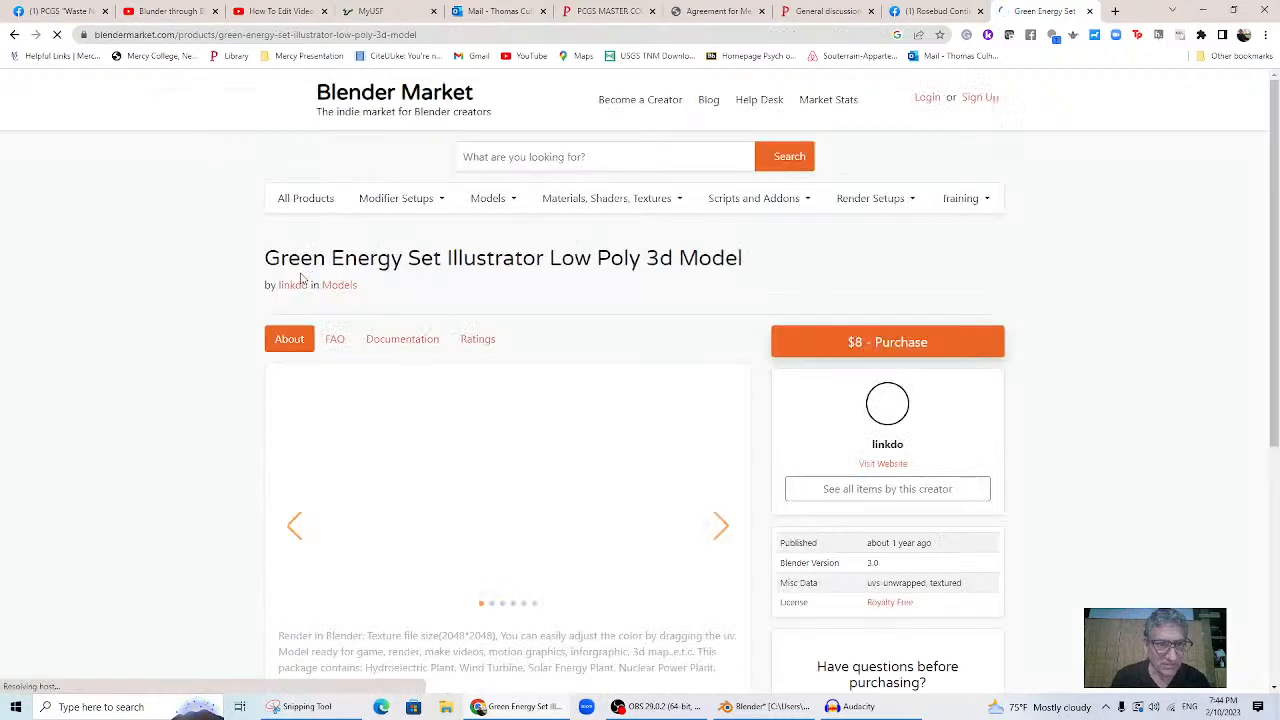
- Look through the Green Energy Set Illustrator Low Poly 3d Model page on Blender Market, and return to the search results
{"action": "scroll", "coordinate": [625, 423], "scroll_direction": "down", "scroll_amount": 3}
{"action": "scroll", "coordinate": [548, 305], "scroll_direction": "up", "scroll_amount": 3}
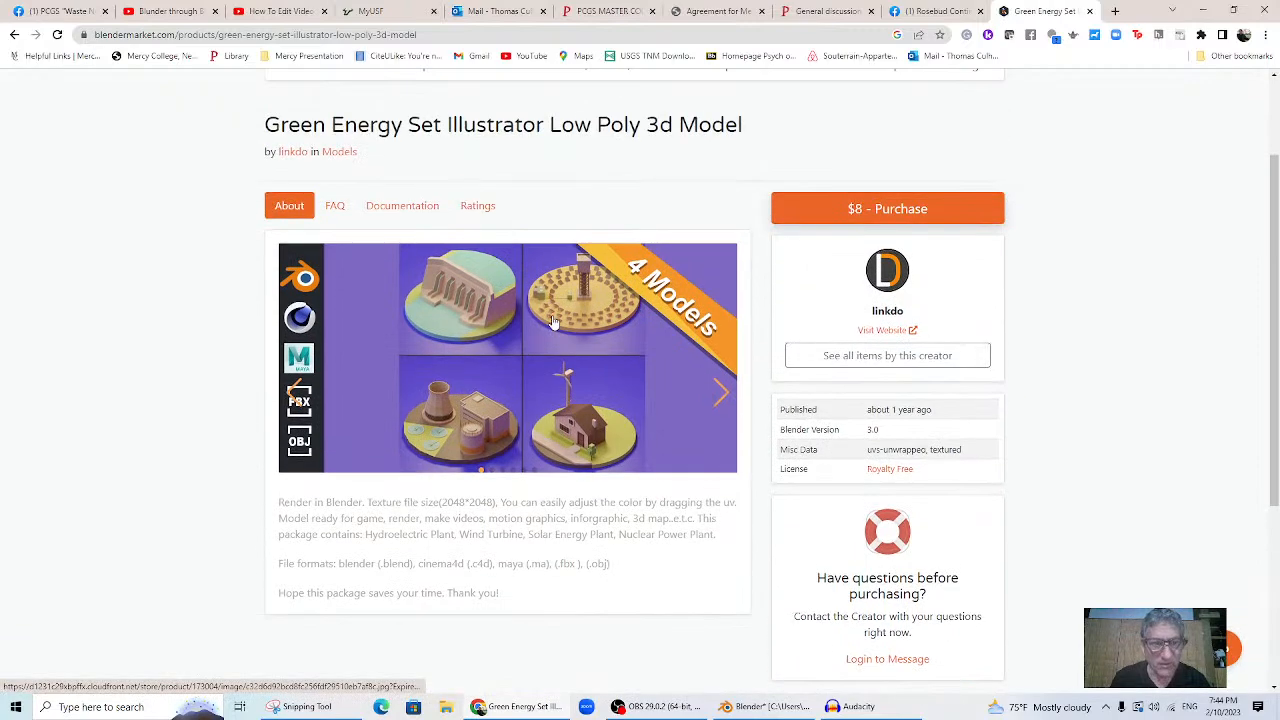
{"action": "scroll", "coordinate": [551, 323], "scroll_direction": "down", "scroll_amount": 2}
{"action": "scroll", "coordinate": [553, 326], "scroll_direction": "up", "scroll_amount": 1}
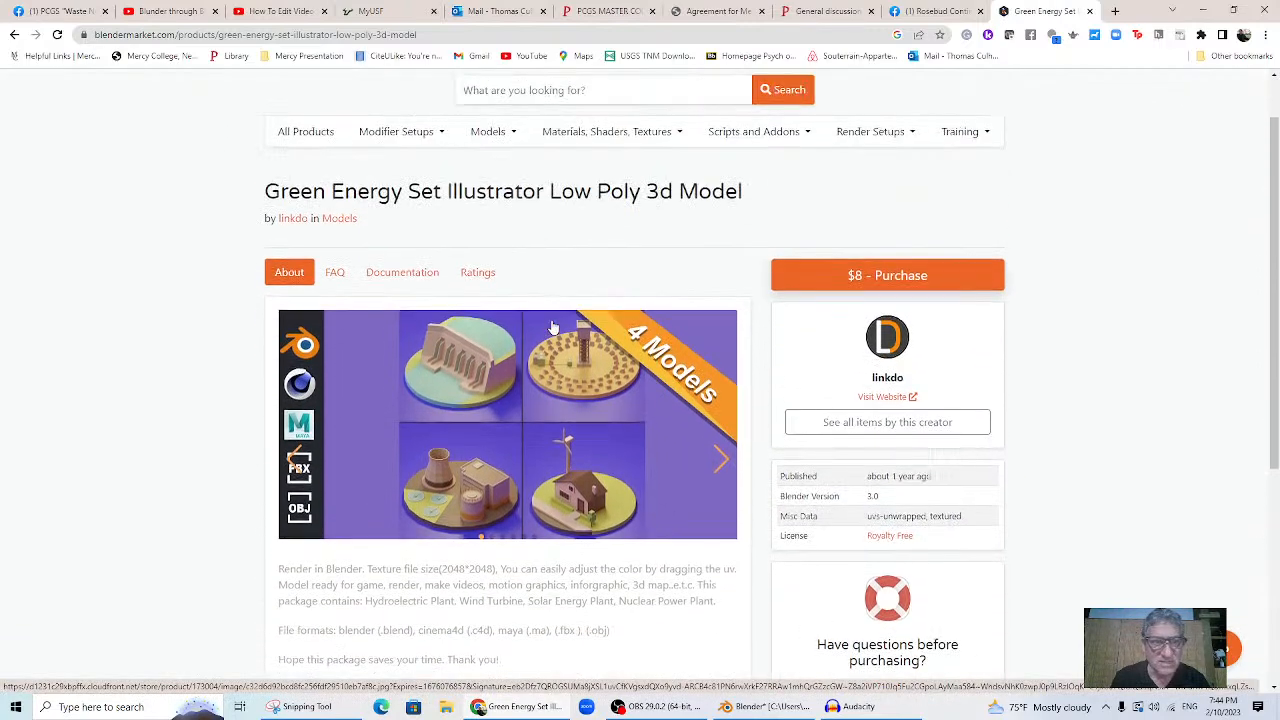
{"action": "scroll", "coordinate": [553, 327], "scroll_direction": "down", "scroll_amount": 1}
{"action": "scroll", "coordinate": [553, 327], "scroll_direction": "down", "scroll_amount": 3}
{"action": "scroll", "coordinate": [540, 340], "scroll_direction": "up", "scroll_amount": 4}
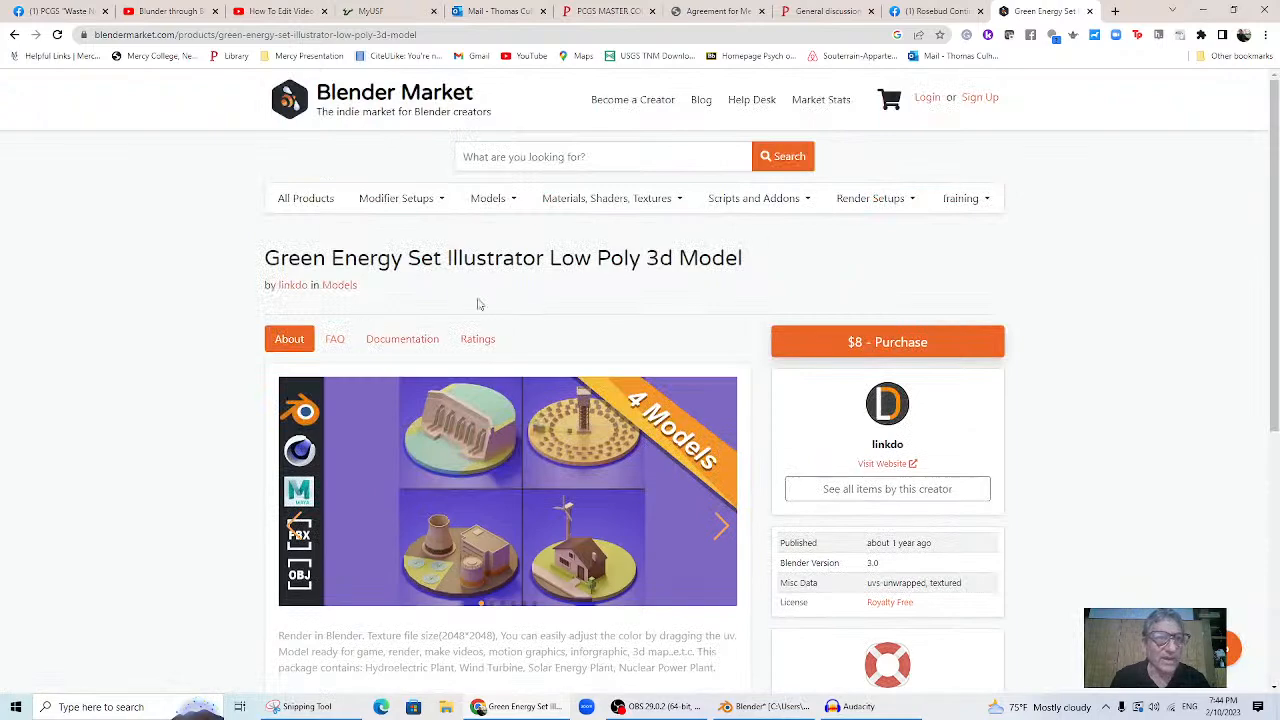
{"action": "left_click", "coordinate": [14, 34]}
- Find and open the YouTube result "Blender for Scientists - Let's Make and Animate A Solar Cell"
{"action": "scroll", "coordinate": [441, 383], "scroll_direction": "down", "scroll_amount": 1}
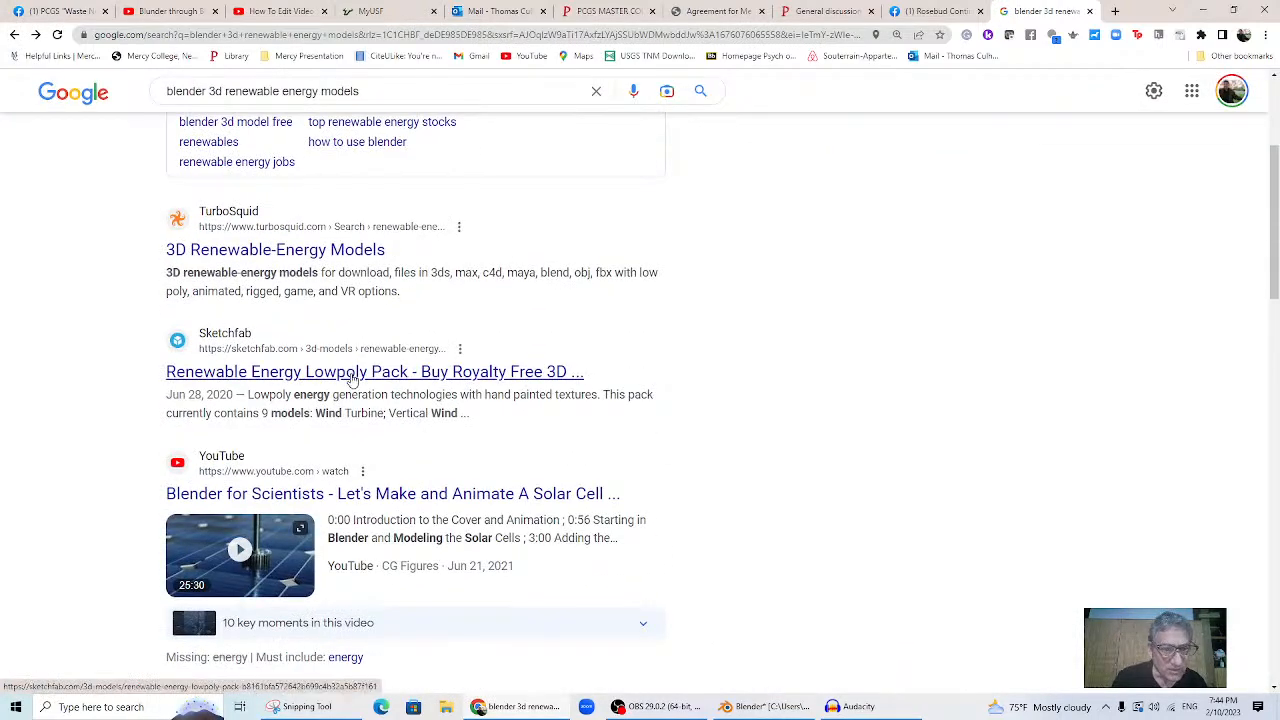
{"action": "scroll", "coordinate": [357, 378], "scroll_direction": "down", "scroll_amount": 2}
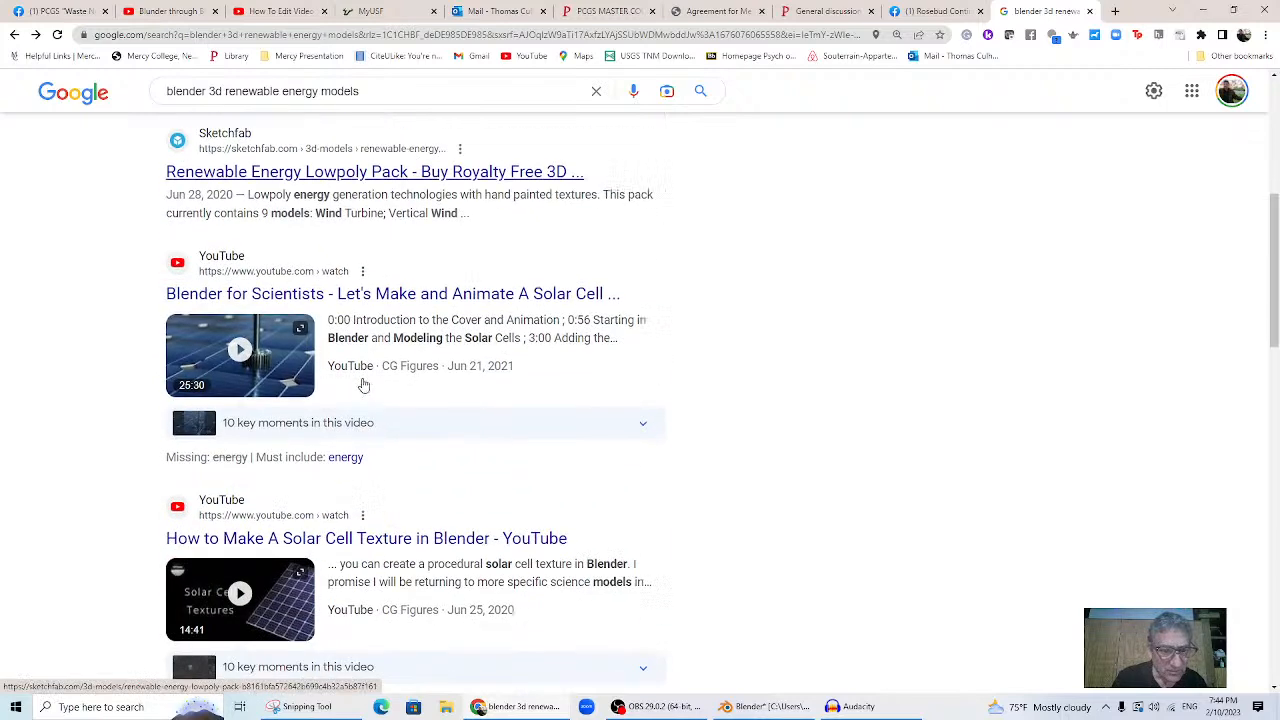
{"action": "scroll", "coordinate": [349, 428], "scroll_direction": "down", "scroll_amount": 1}
{"action": "left_click", "coordinate": [302, 164]}
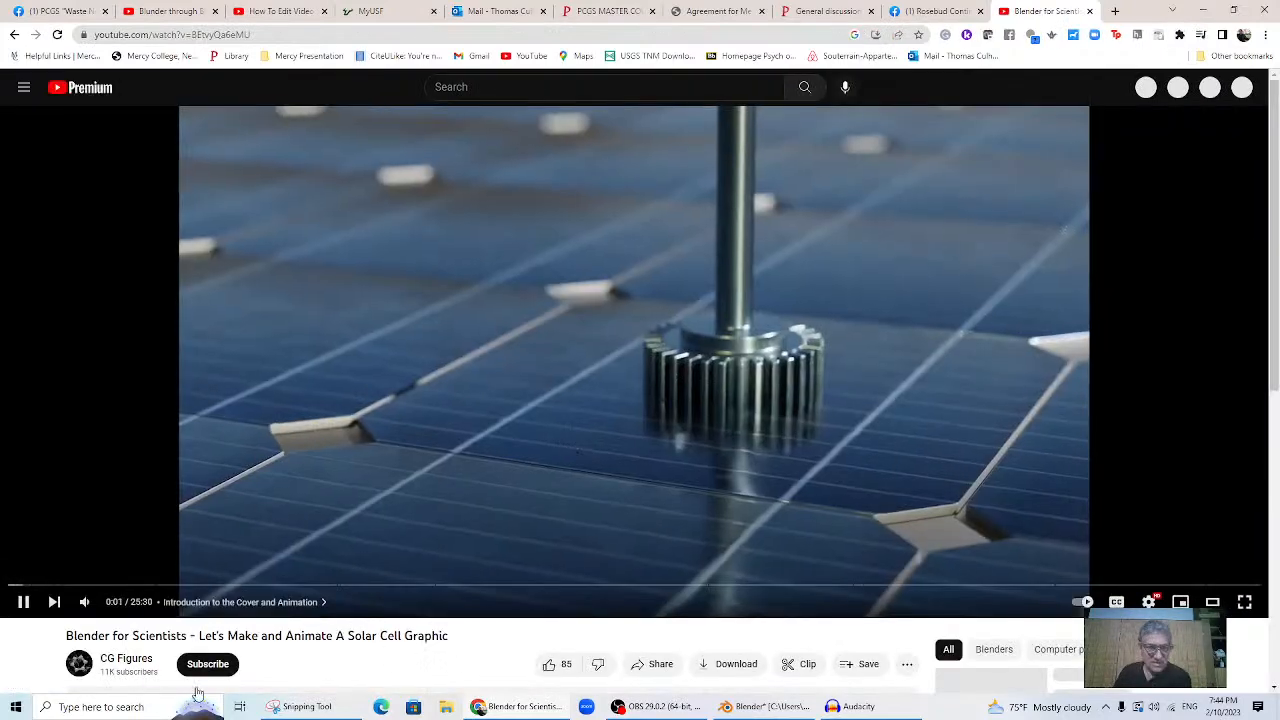
- Skim the solar cell video by jumping forward through its modeling, lighting, turbine and animation chapters, and return to the search results
{"action": "left_click", "coordinate": [374, 590]}
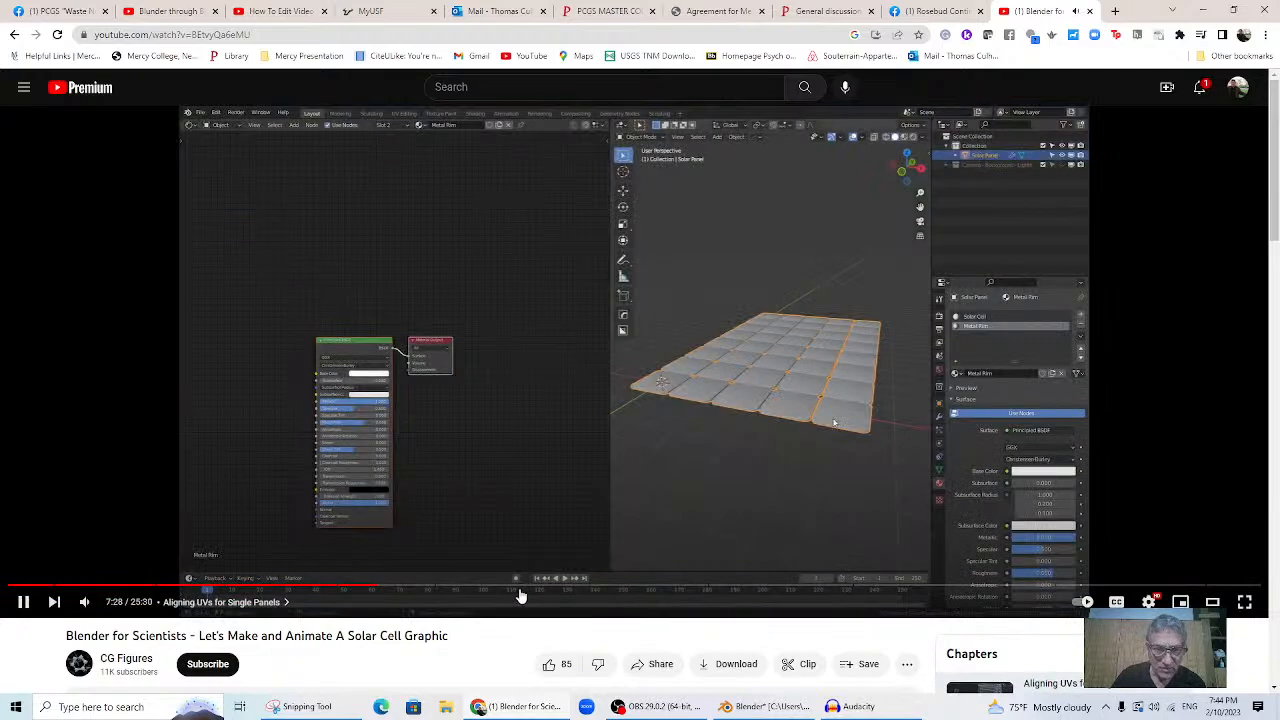
{"action": "left_click", "coordinate": [616, 594]}
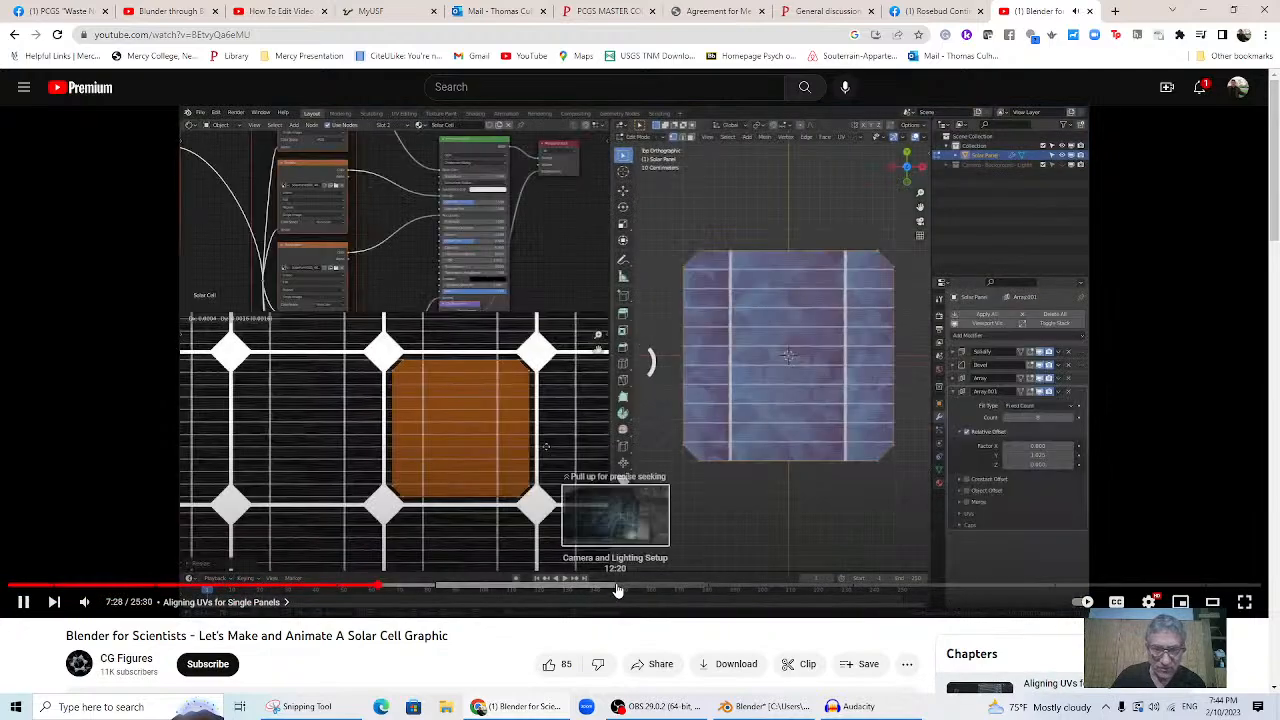
{"action": "left_click", "coordinate": [697, 590]}
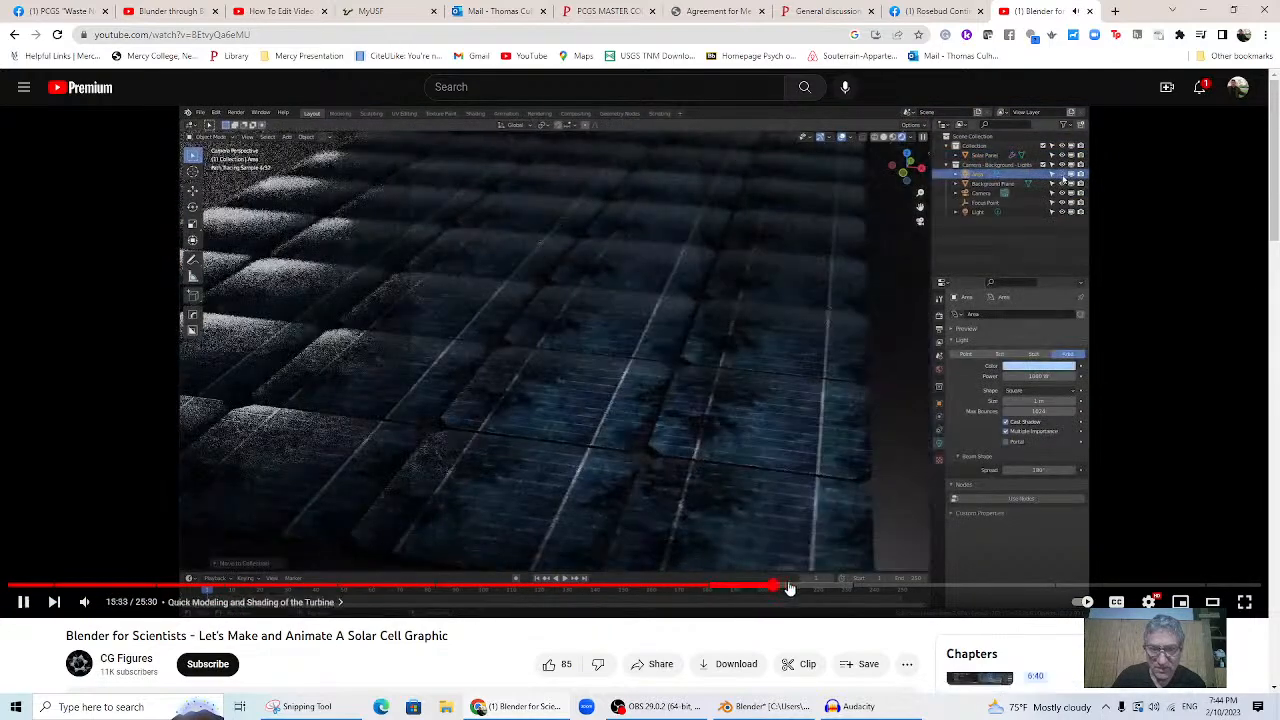
{"action": "left_click", "coordinate": [842, 590]}
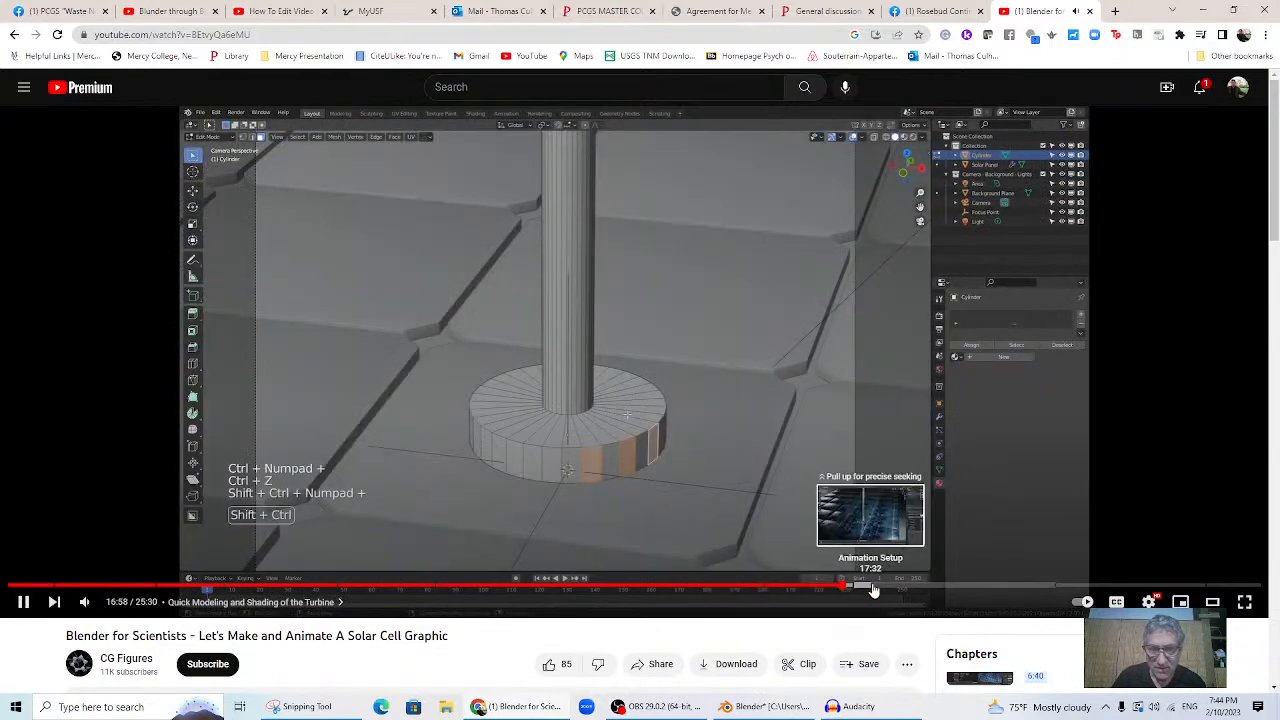
{"action": "left_click", "coordinate": [880, 590]}
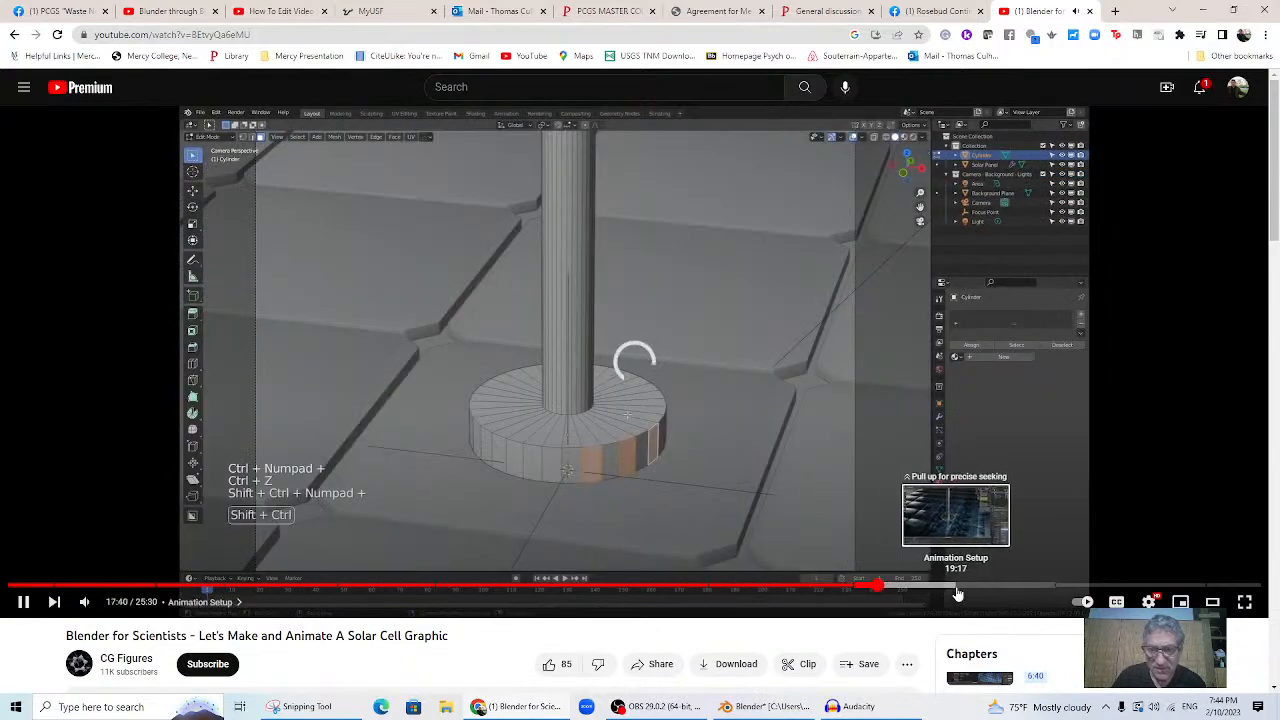
{"action": "left_click", "coordinate": [975, 591]}
{"action": "left_click", "coordinate": [1005, 592]}
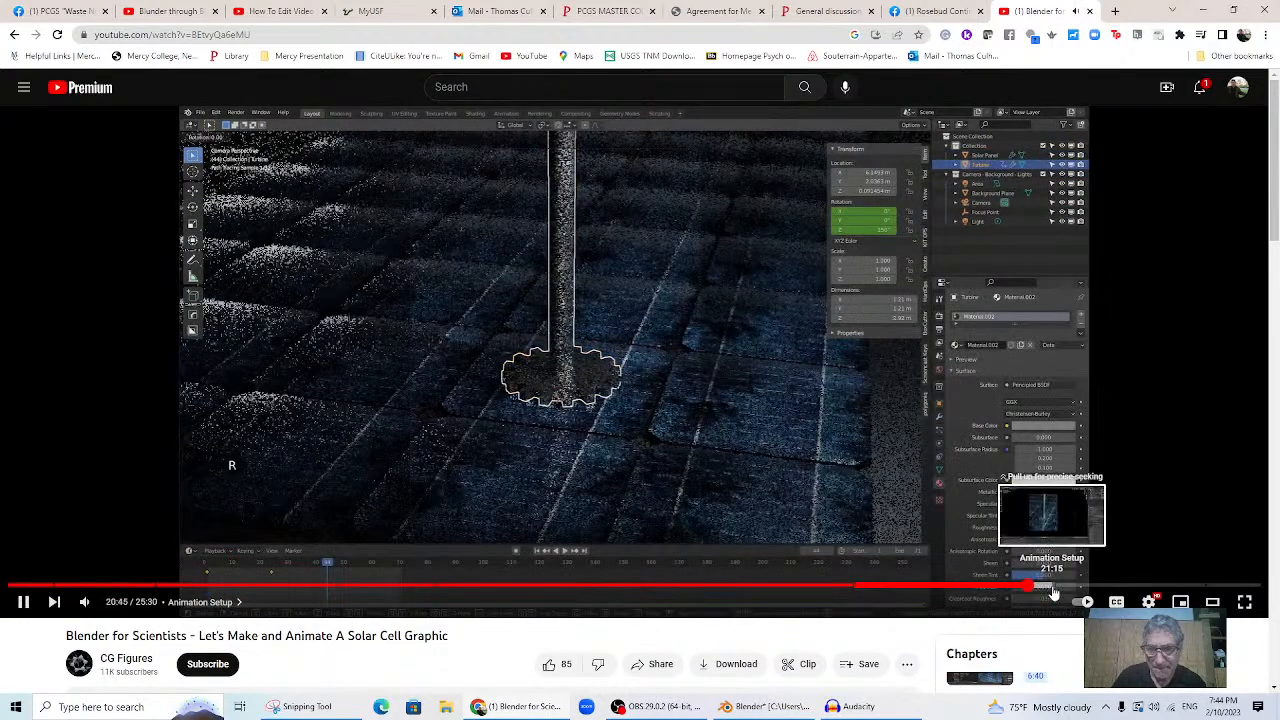
{"action": "left_click", "coordinate": [1037, 592]}
{"action": "left_click", "coordinate": [14, 35]}
- Check the remaining web results and switch to the image results for blender 3d renewable energy models
{"action": "scroll", "coordinate": [535, 406], "scroll_direction": "down", "scroll_amount": 2}
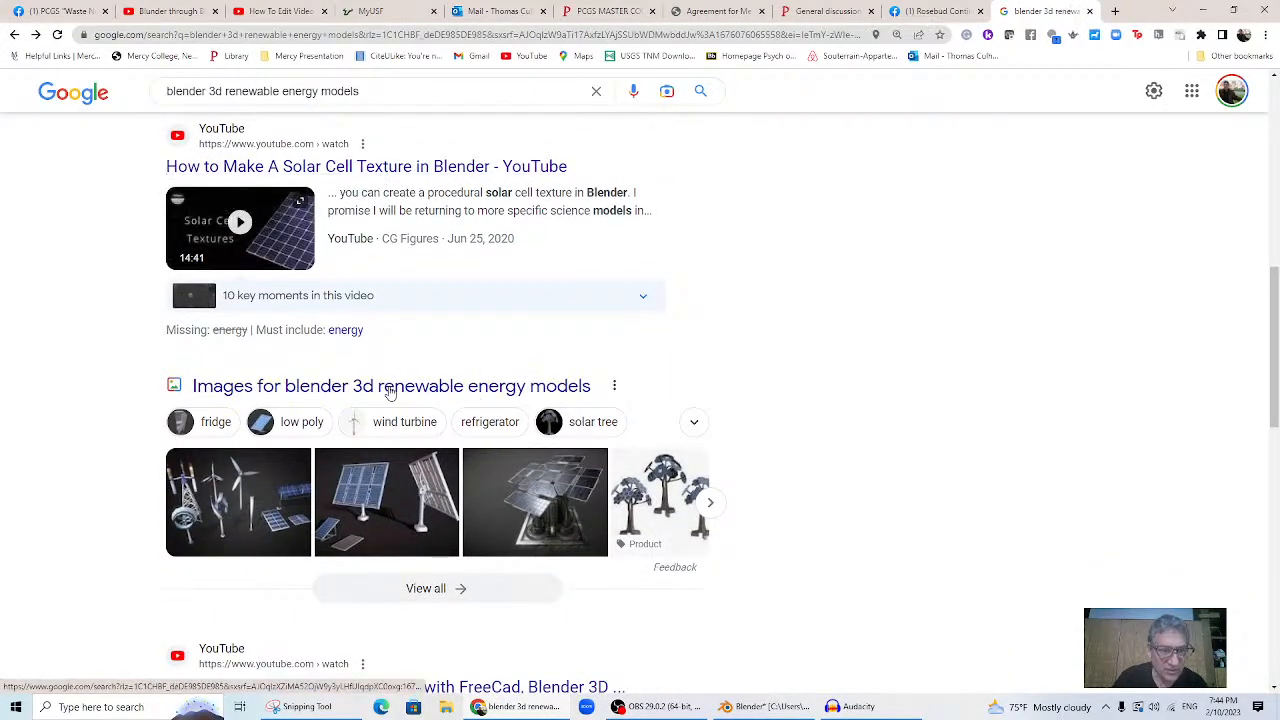
{"action": "scroll", "coordinate": [371, 297], "scroll_direction": "up", "scroll_amount": 7}
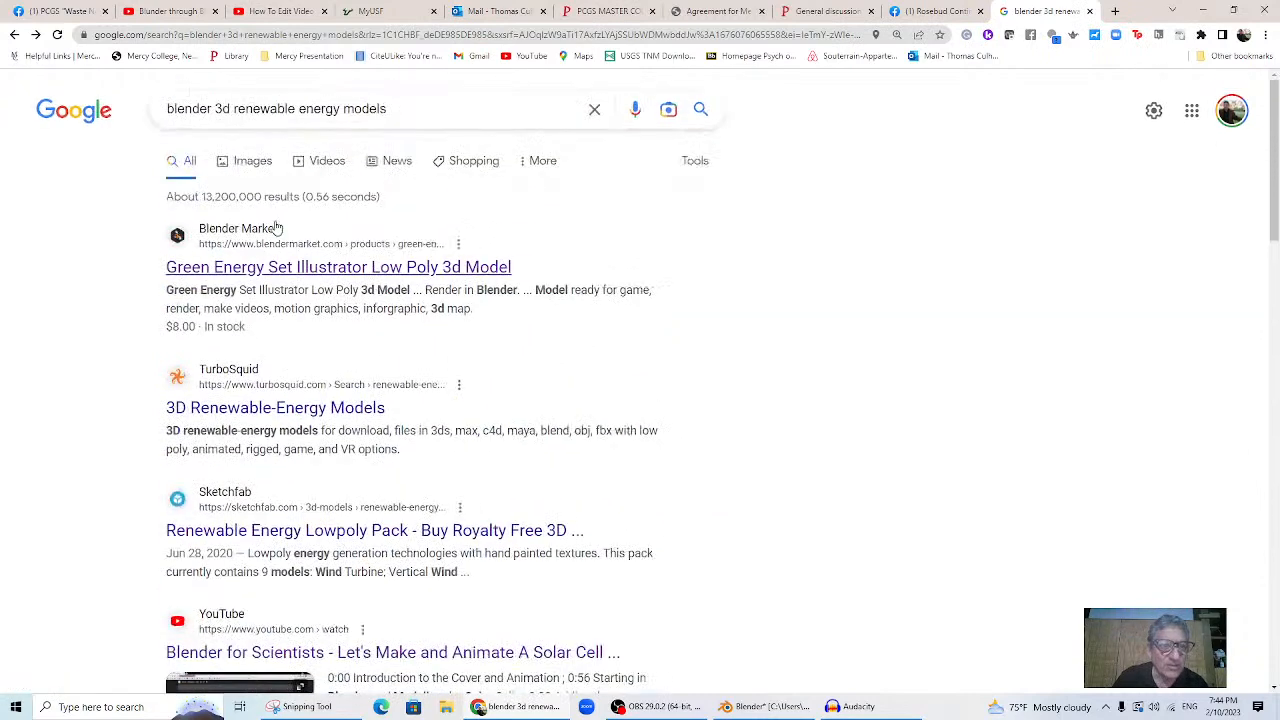
{"action": "left_click", "coordinate": [250, 163]}
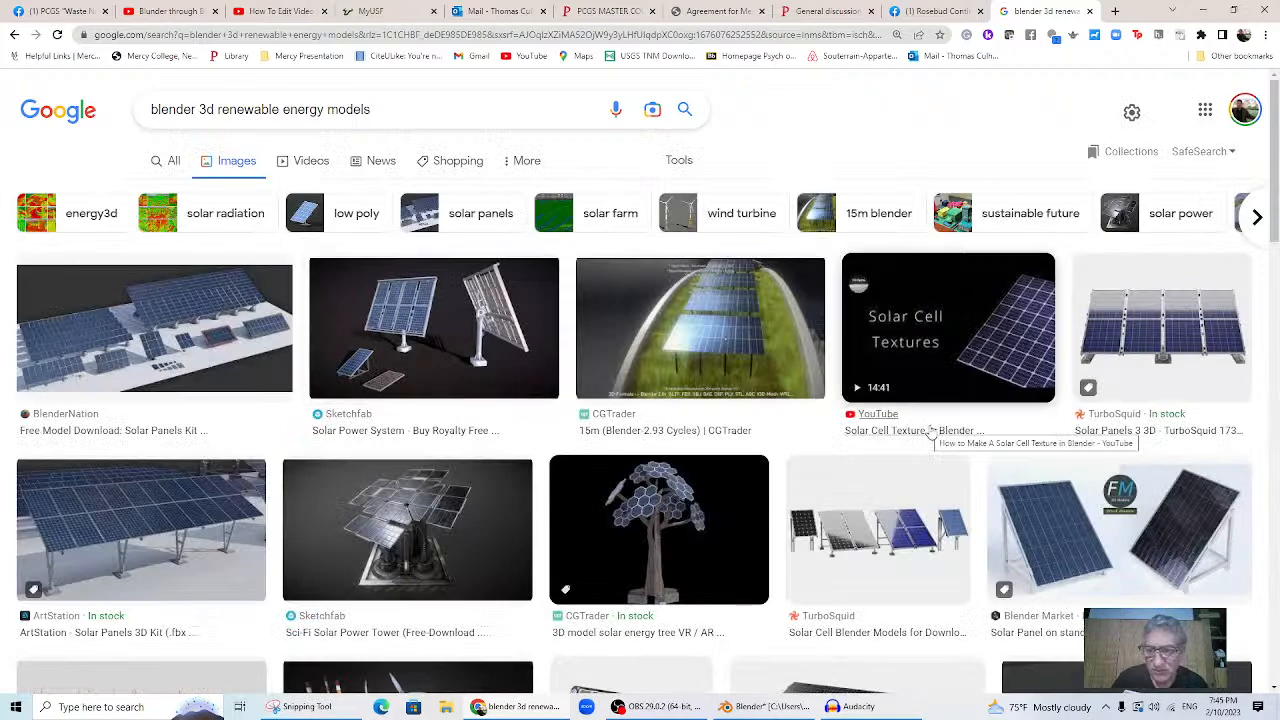
- Look through the image results for Blender renders of solar panels, wind turbines and other renewable energy models
{"action": "scroll", "coordinate": [872, 437], "scroll_direction": "down", "scroll_amount": 2}
{"action": "scroll", "coordinate": [448, 460], "scroll_direction": "down", "scroll_amount": 3}
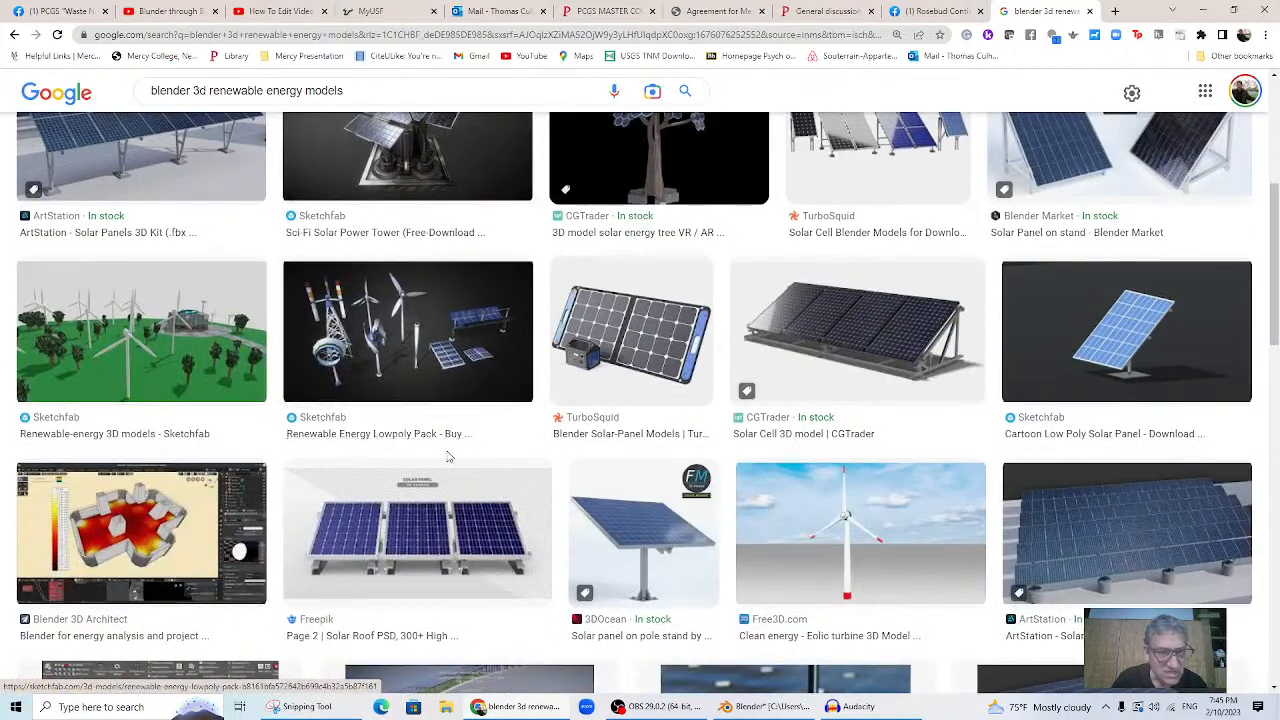
{"action": "scroll", "coordinate": [448, 457], "scroll_direction": "up", "scroll_amount": 1}
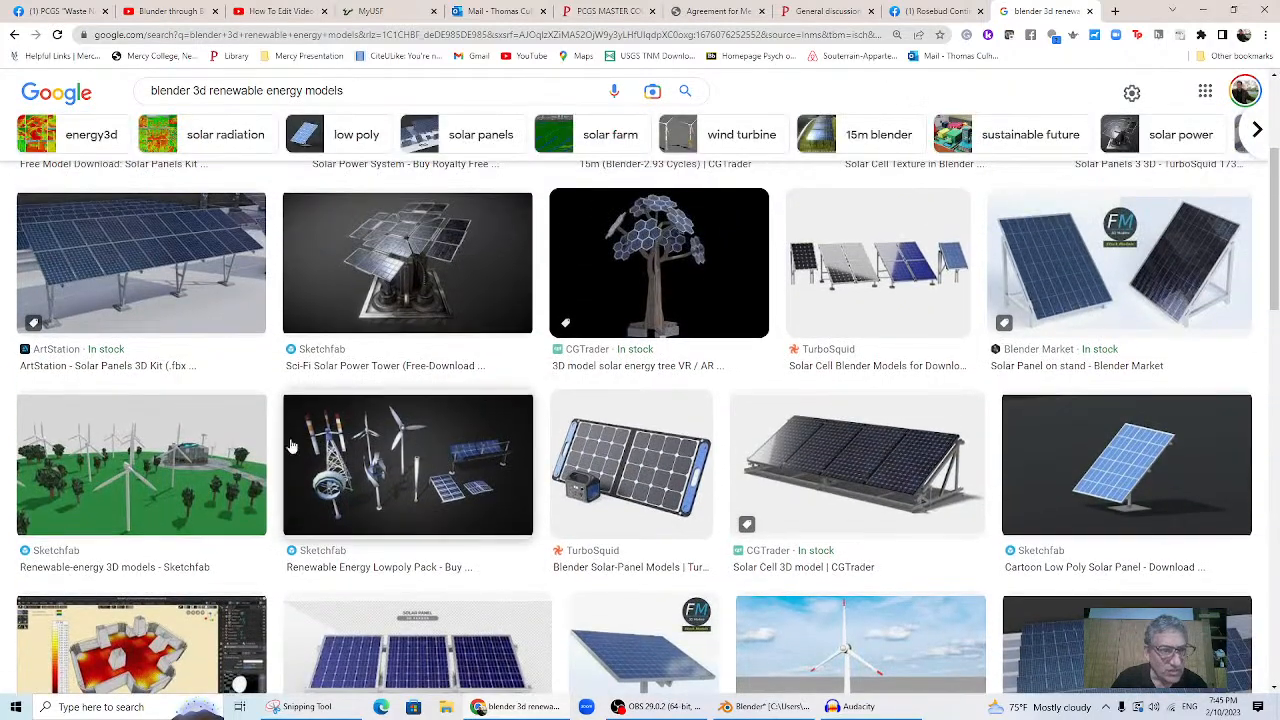
{"action": "scroll", "coordinate": [562, 527], "scroll_direction": "down", "scroll_amount": 3}
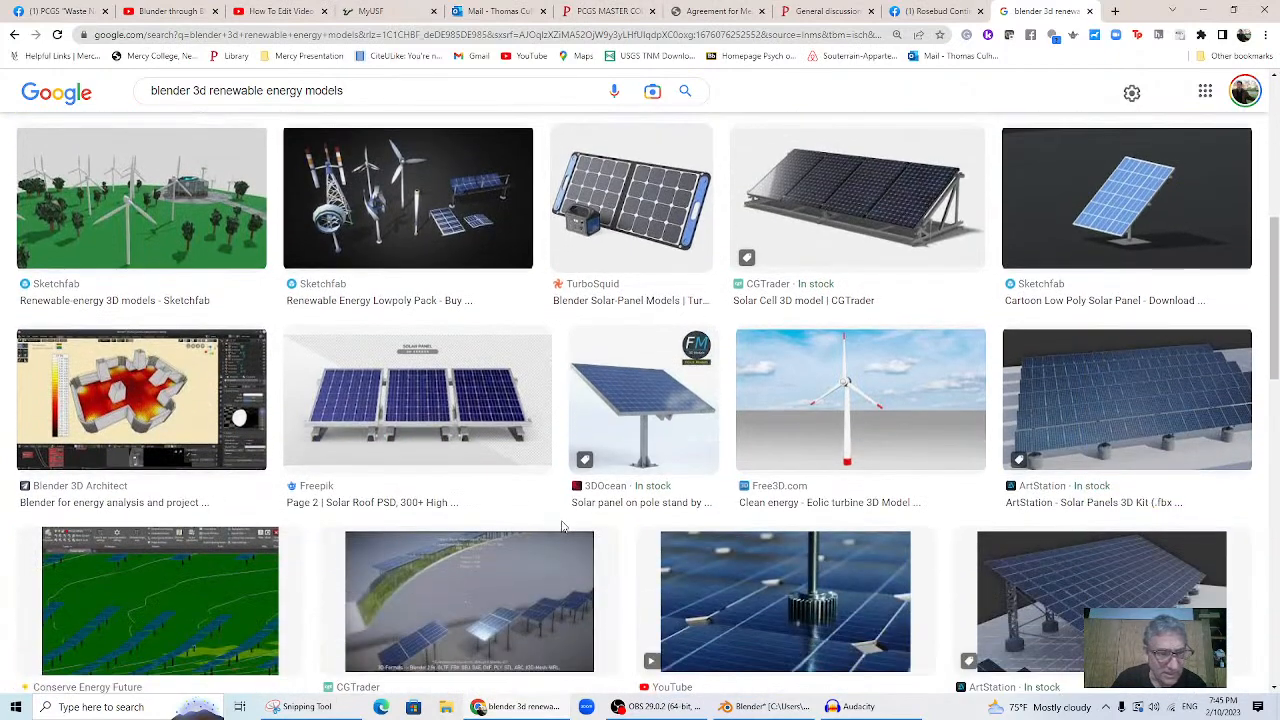
{"action": "scroll", "coordinate": [562, 527], "scroll_direction": "down", "scroll_amount": 2}
{"action": "scroll", "coordinate": [544, 542], "scroll_direction": "down", "scroll_amount": 2}
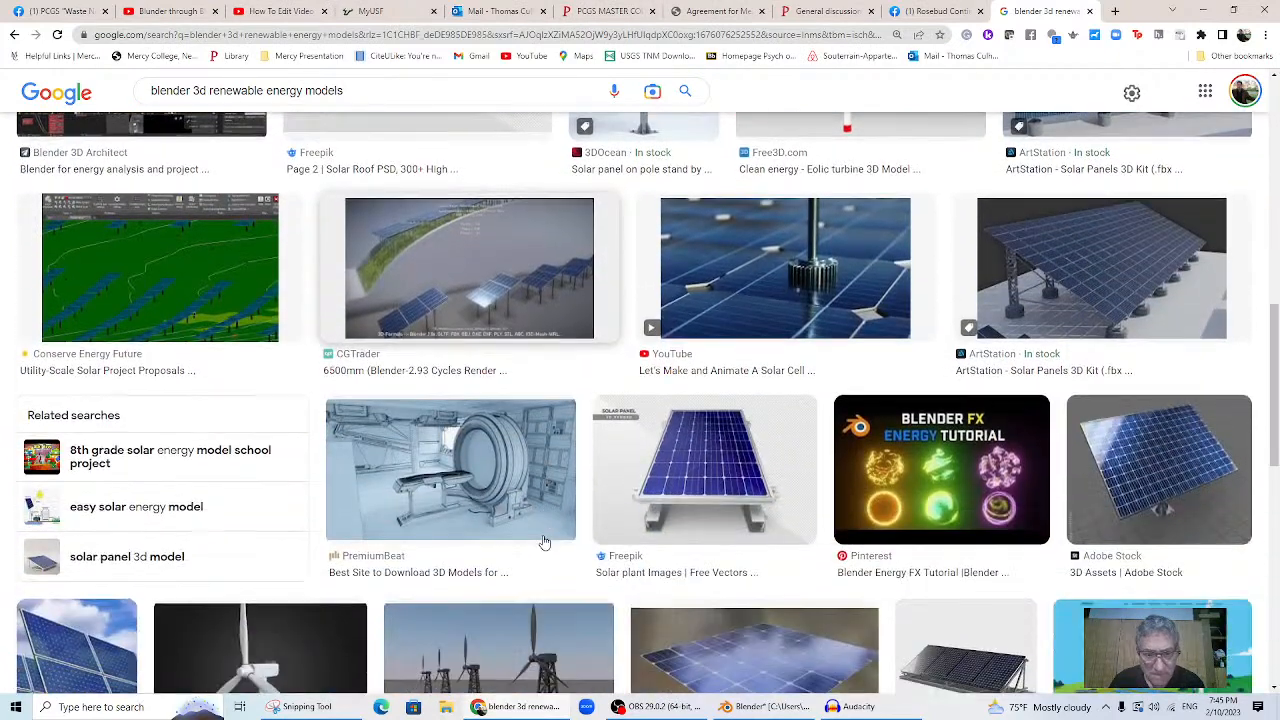
{"action": "scroll", "coordinate": [927, 502], "scroll_direction": "down", "scroll_amount": 5}
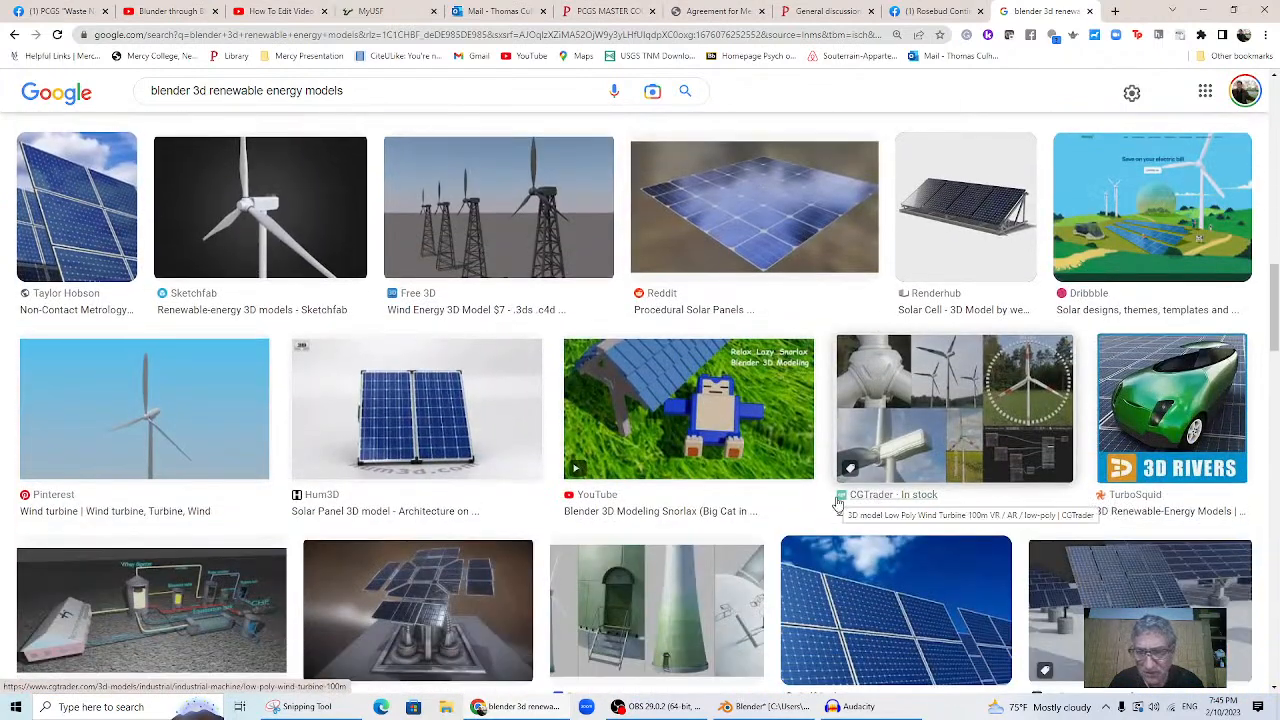
{"action": "scroll", "coordinate": [773, 456], "scroll_direction": "down", "scroll_amount": 2}
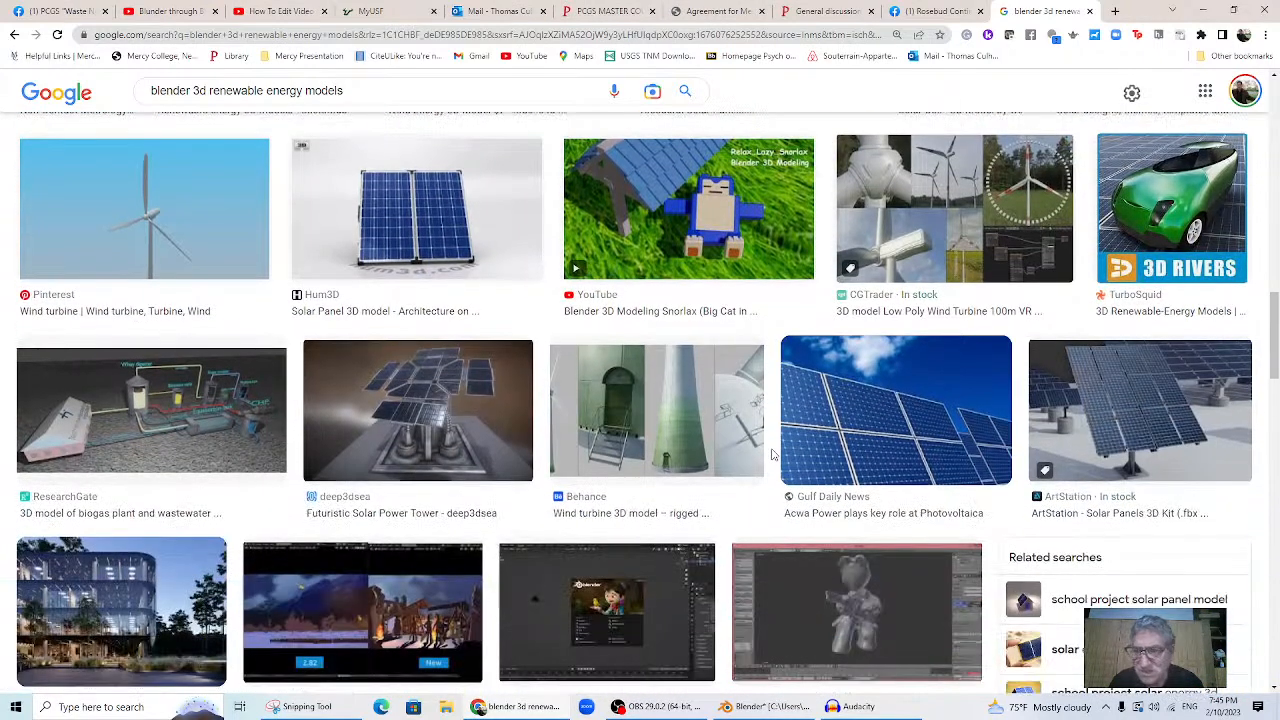
{"action": "scroll", "coordinate": [773, 456], "scroll_direction": "down", "scroll_amount": 4}
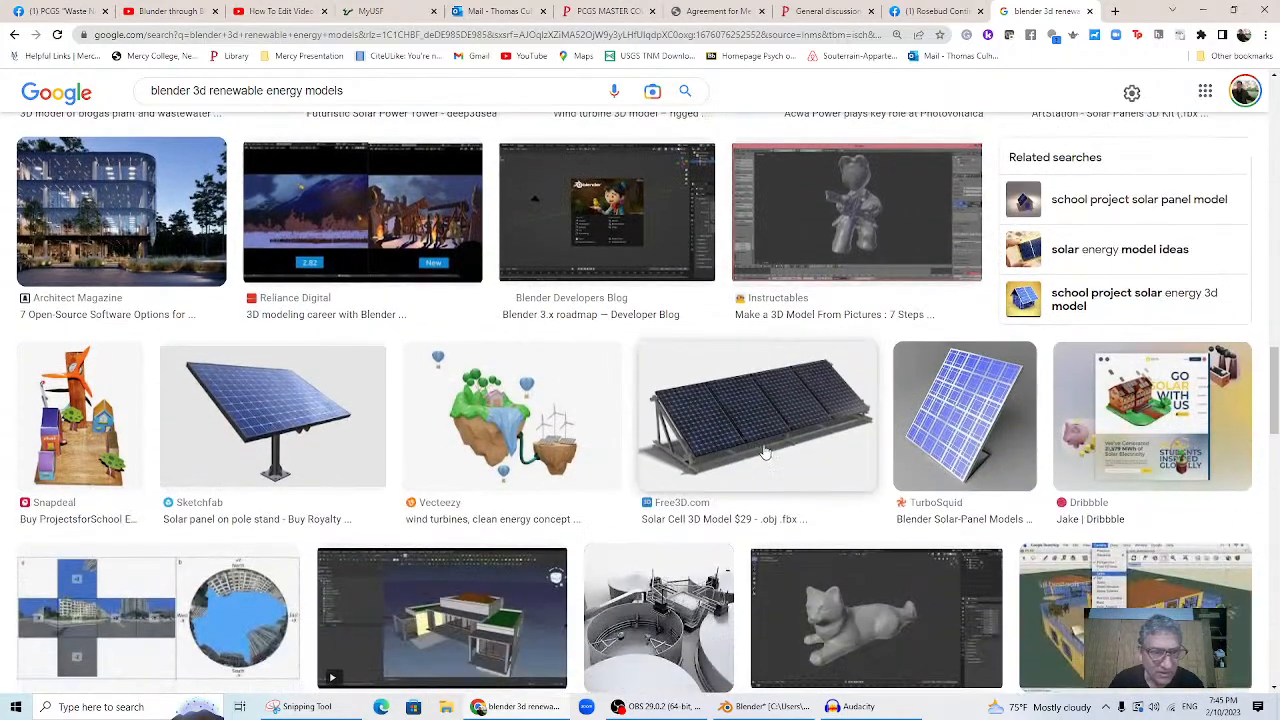
{"action": "scroll", "coordinate": [760, 453], "scroll_direction": "down", "scroll_amount": 2}
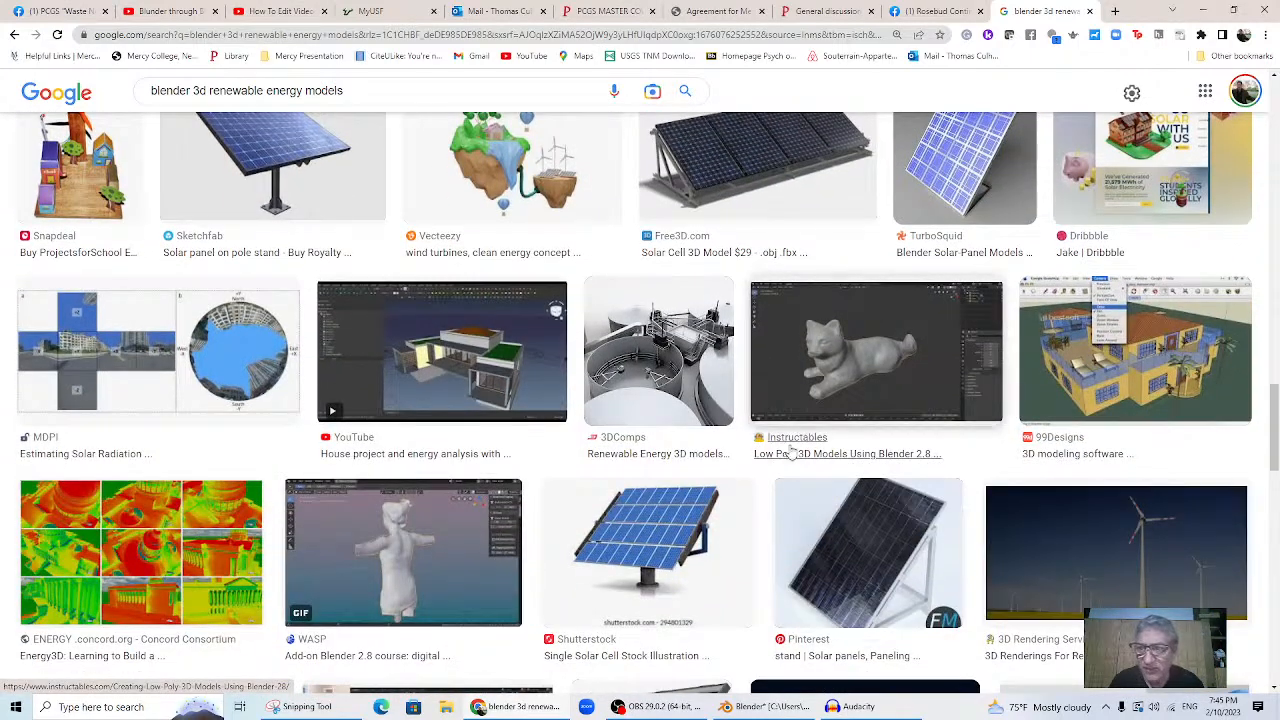
{"action": "scroll", "coordinate": [818, 497], "scroll_direction": "up", "scroll_amount": 1}
{"action": "scroll", "coordinate": [715, 475], "scroll_direction": "down", "scroll_amount": 3}
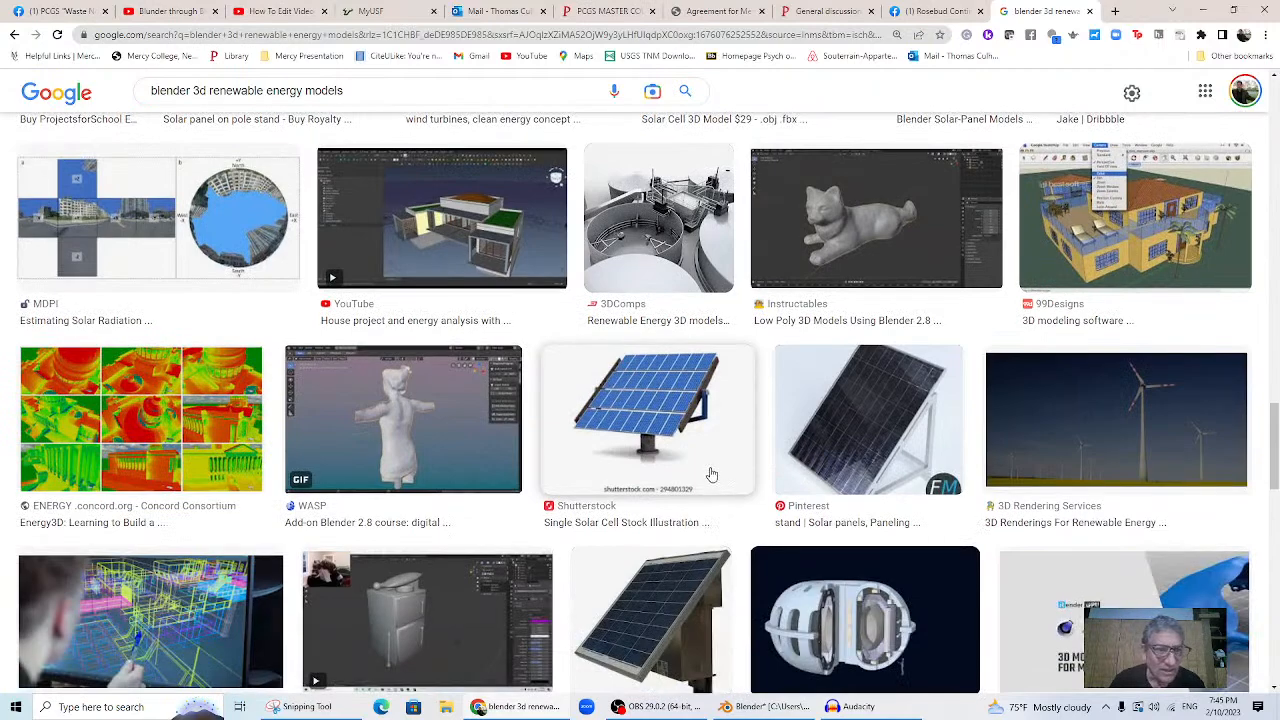
{"action": "scroll", "coordinate": [708, 475], "scroll_direction": "down", "scroll_amount": 8}
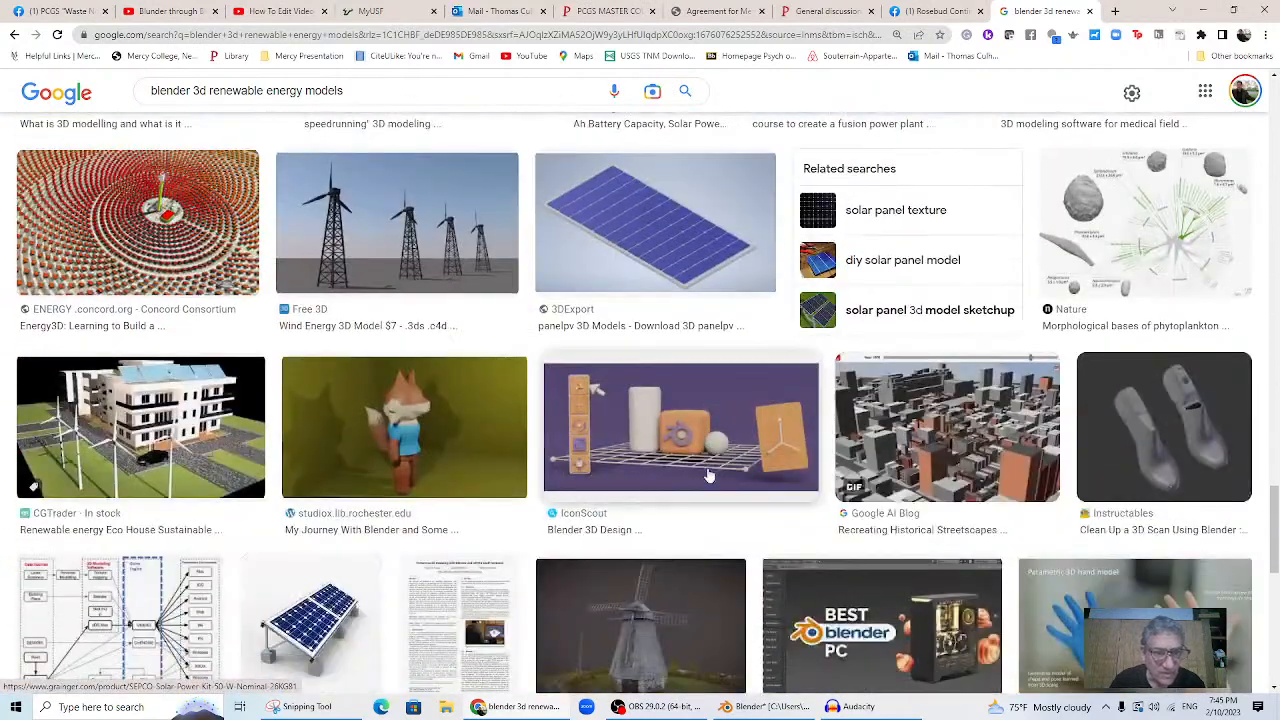
{"action": "scroll", "coordinate": [709, 477], "scroll_direction": "down", "scroll_amount": 4}
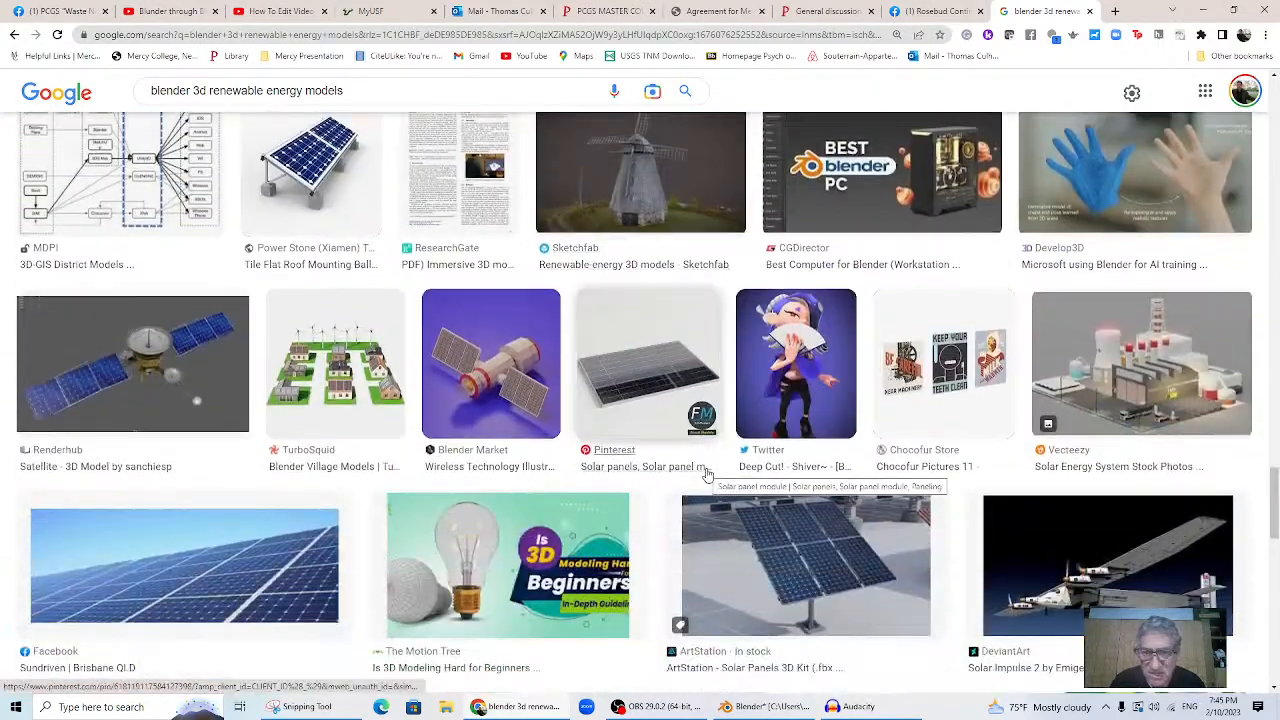
- Go back through the image results and open the preview of CGTrader's Solarmodule Version 4 - 15m (Blender-2.93 Cycles) image
{"action": "scroll", "coordinate": [708, 478], "scroll_direction": "up", "scroll_amount": 10}
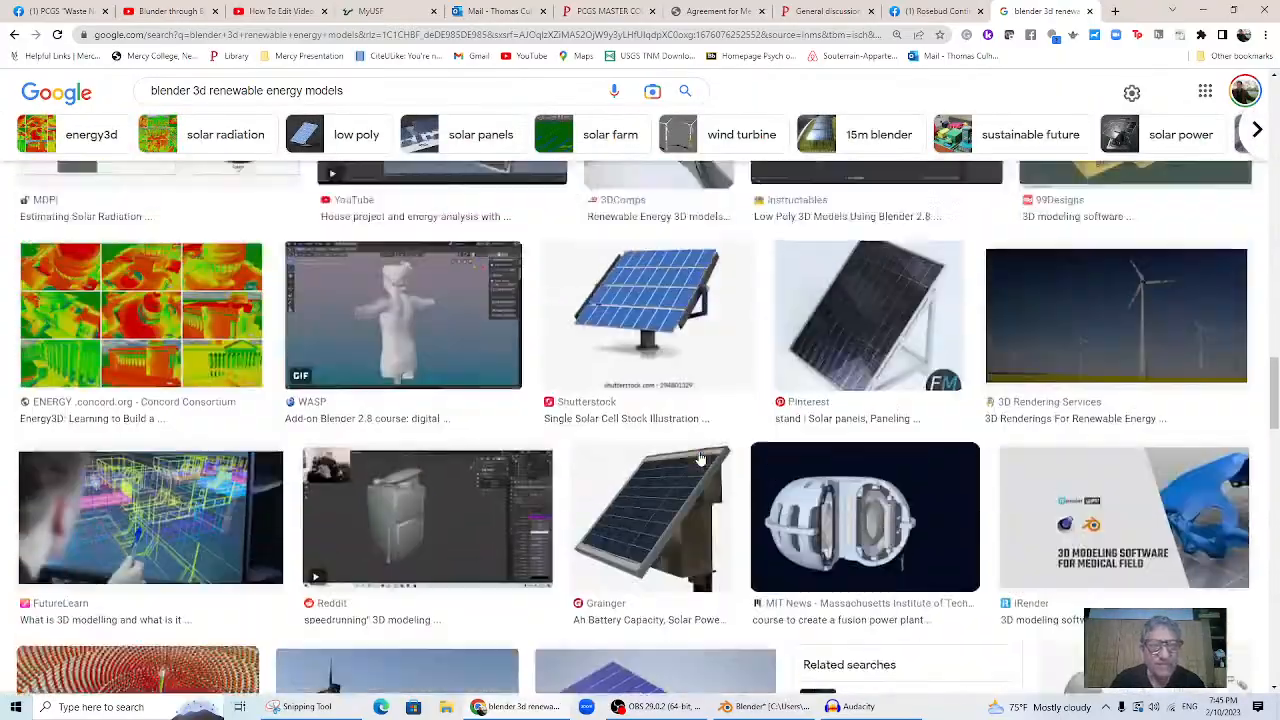
{"action": "scroll", "coordinate": [700, 458], "scroll_direction": "up", "scroll_amount": 1}
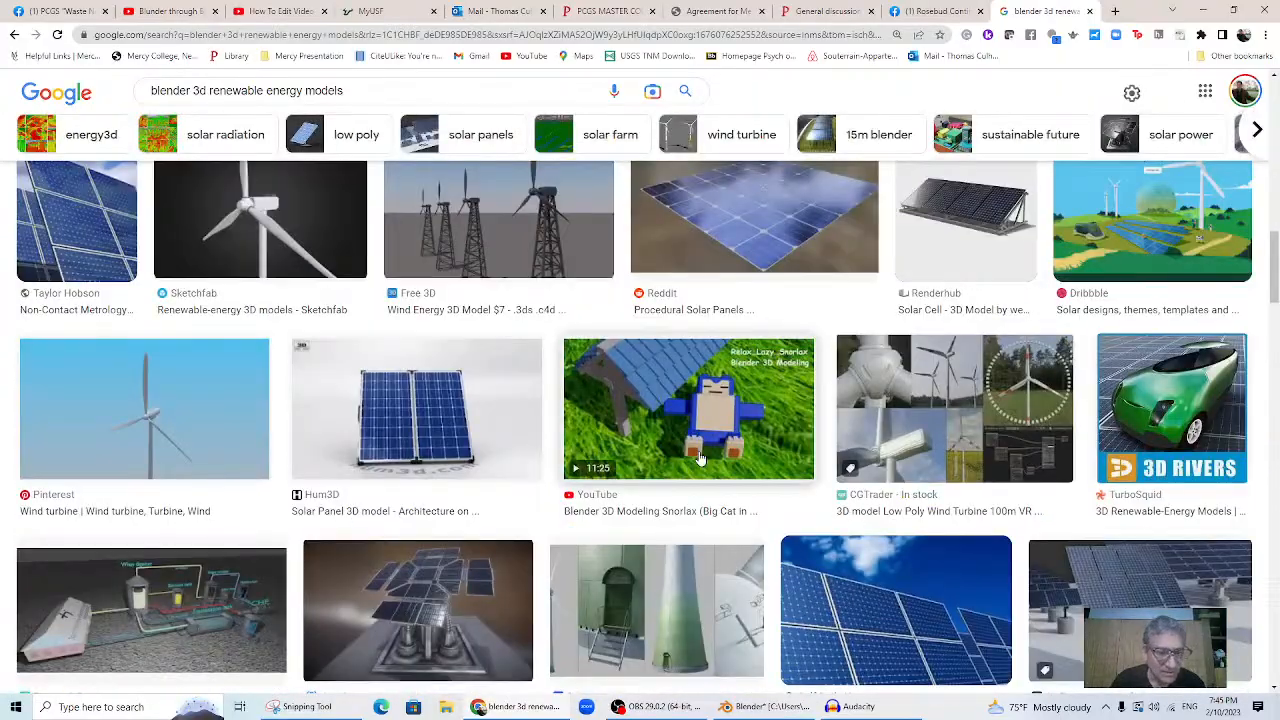
{"action": "scroll", "coordinate": [700, 458], "scroll_direction": "up", "scroll_amount": 2}
{"action": "scroll", "coordinate": [689, 420], "scroll_direction": "down", "scroll_amount": 8}
{"action": "scroll", "coordinate": [689, 471], "scroll_direction": "up", "scroll_amount": 4}
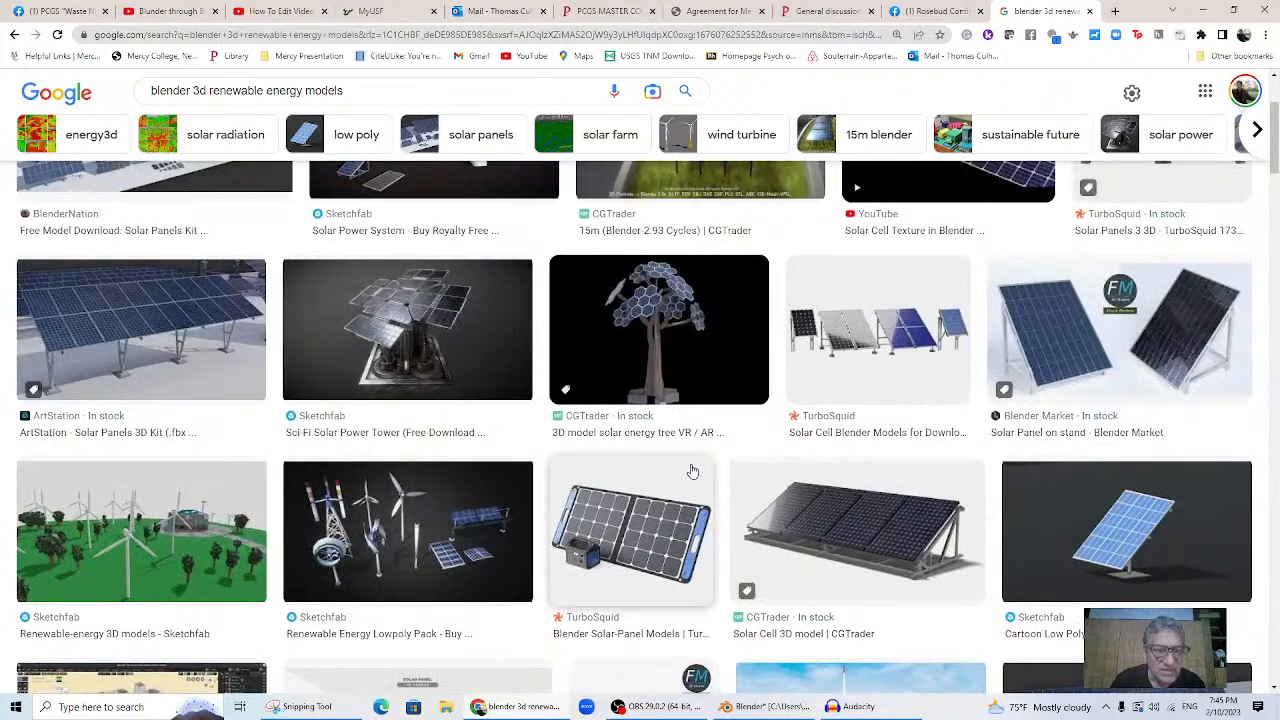
{"action": "scroll", "coordinate": [638, 535], "scroll_direction": "up", "scroll_amount": 2}
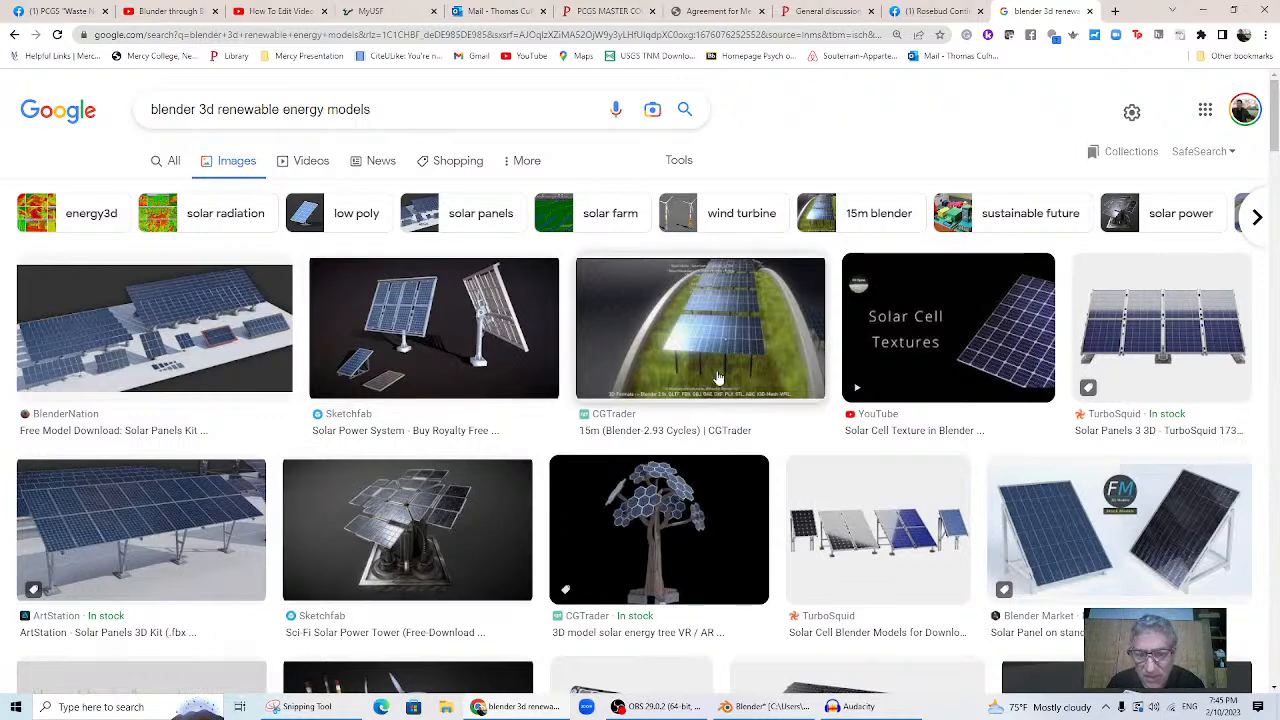
{"action": "left_click", "coordinate": [686, 370]}
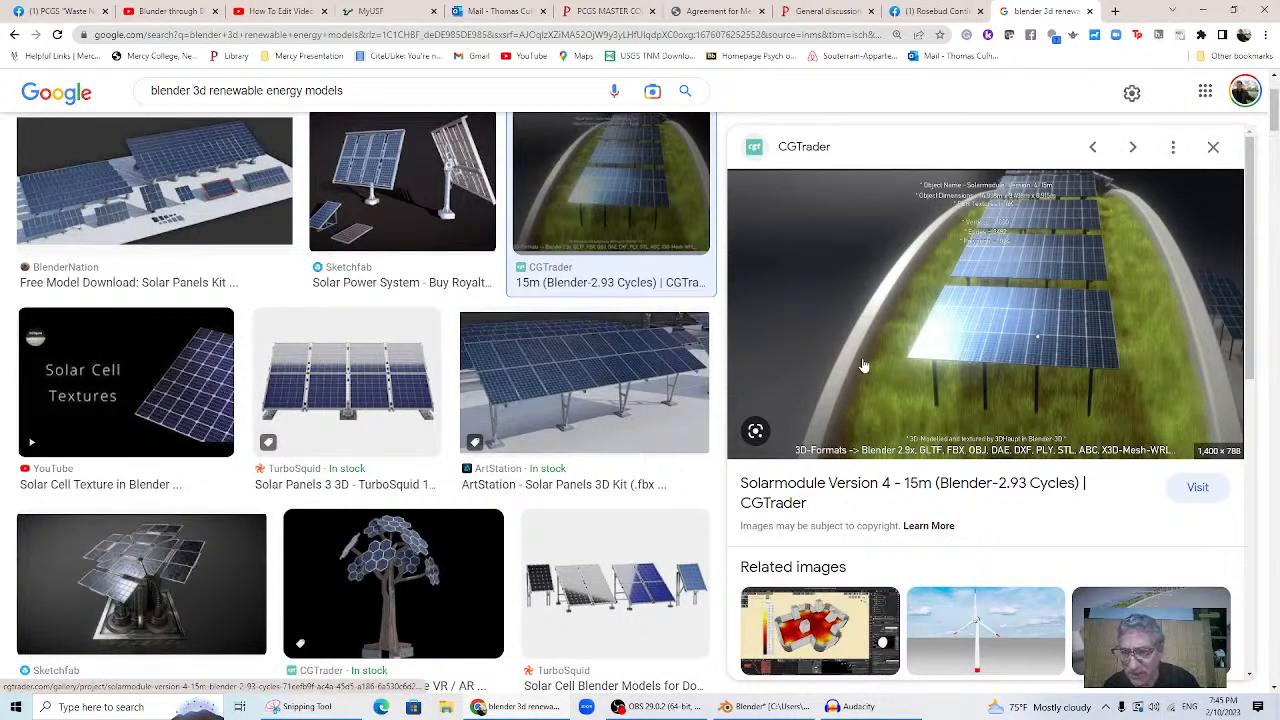
- Save the CGTrader solar panel image to the Pictures folder as BlenderSolarpicture
{"action": "right_click", "coordinate": [891, 330]}
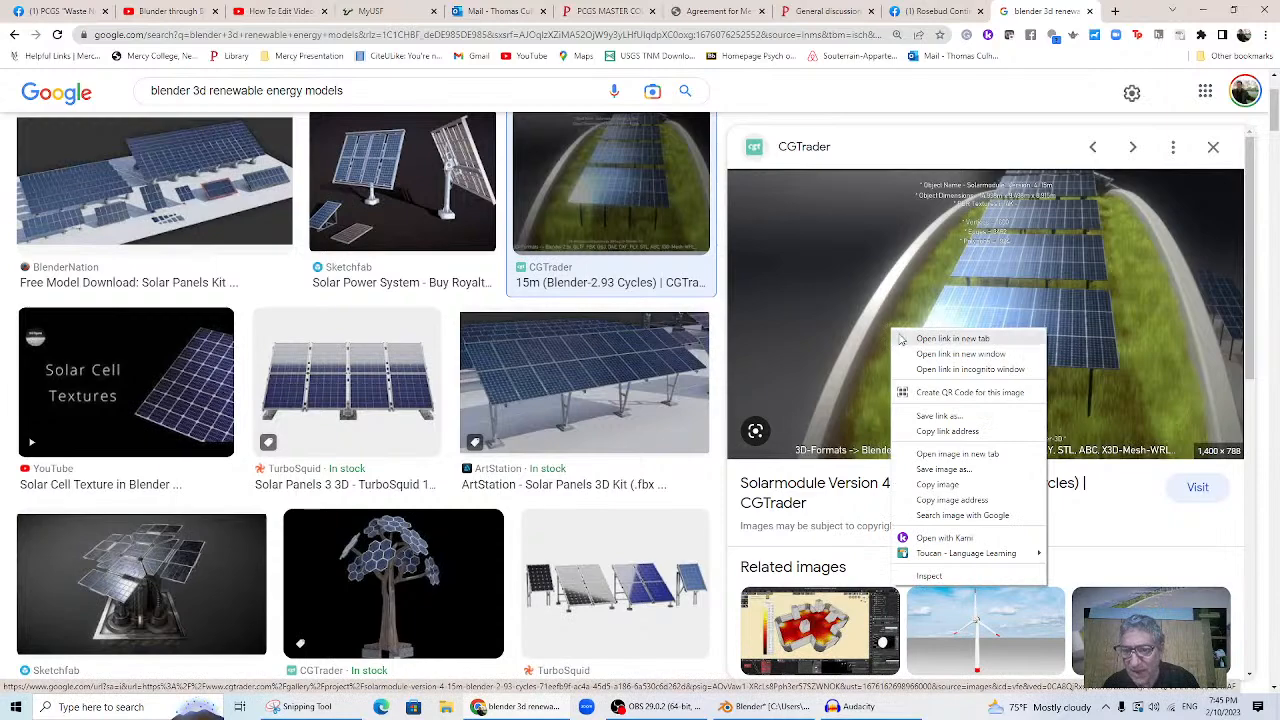
{"action": "left_click", "coordinate": [944, 469]}
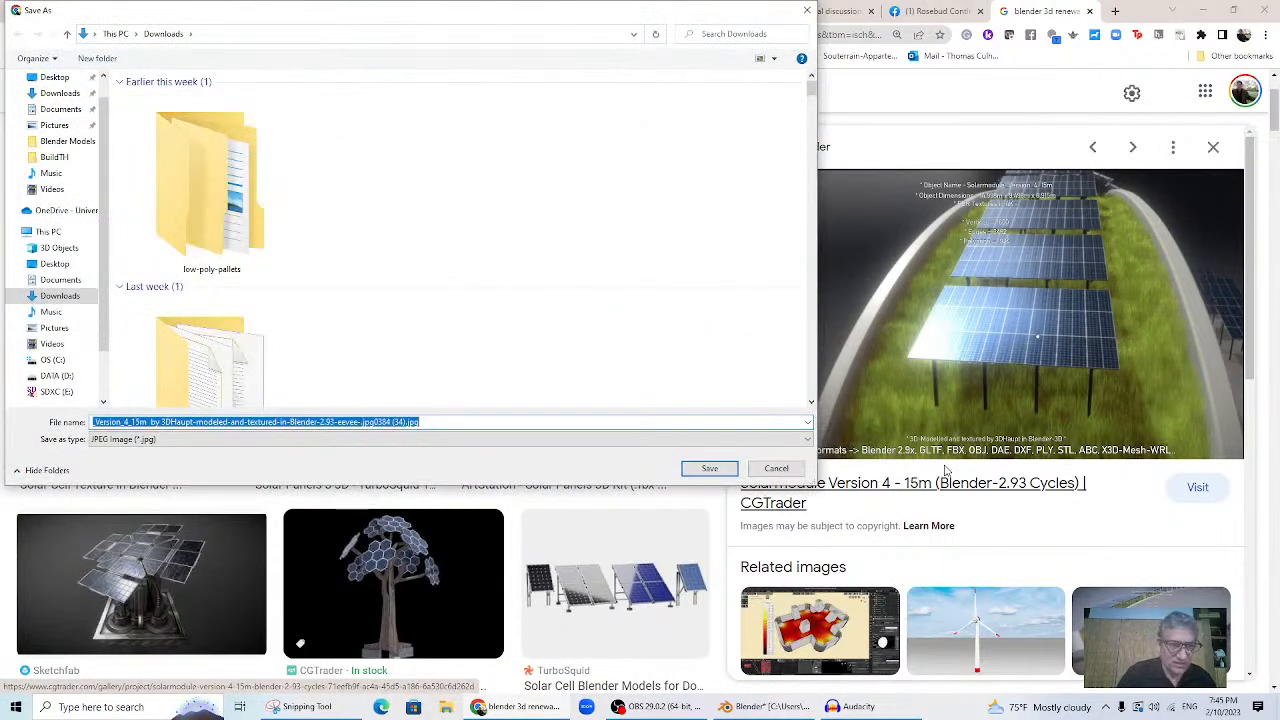
{"action": "type", "text": "B"}
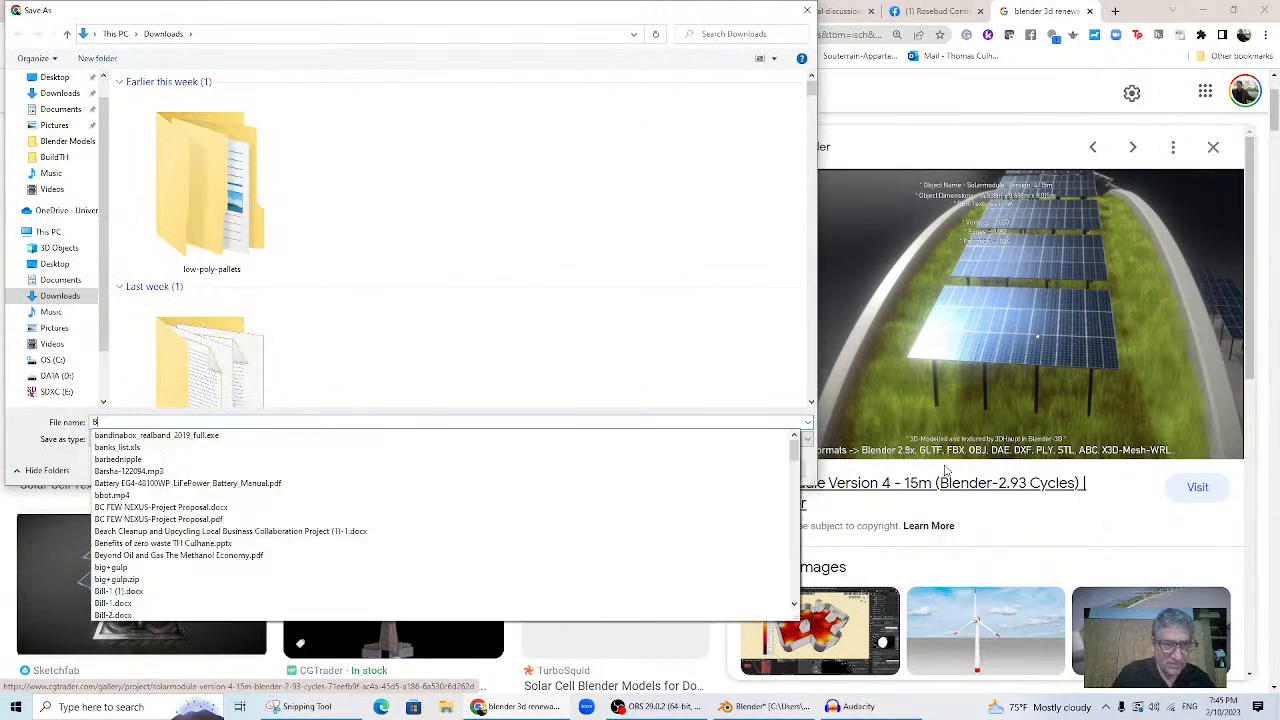
{"action": "type", "text": "lenderSolarpicture"}
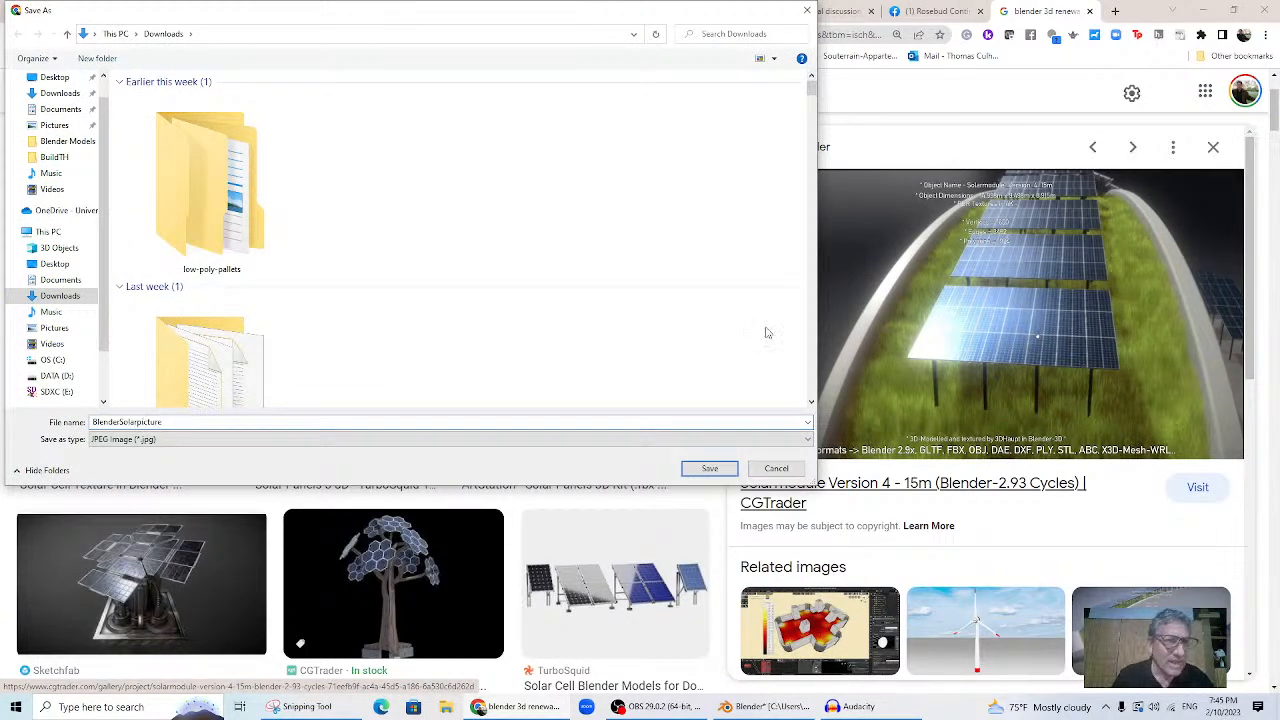
{"action": "left_click", "coordinate": [54, 125]}
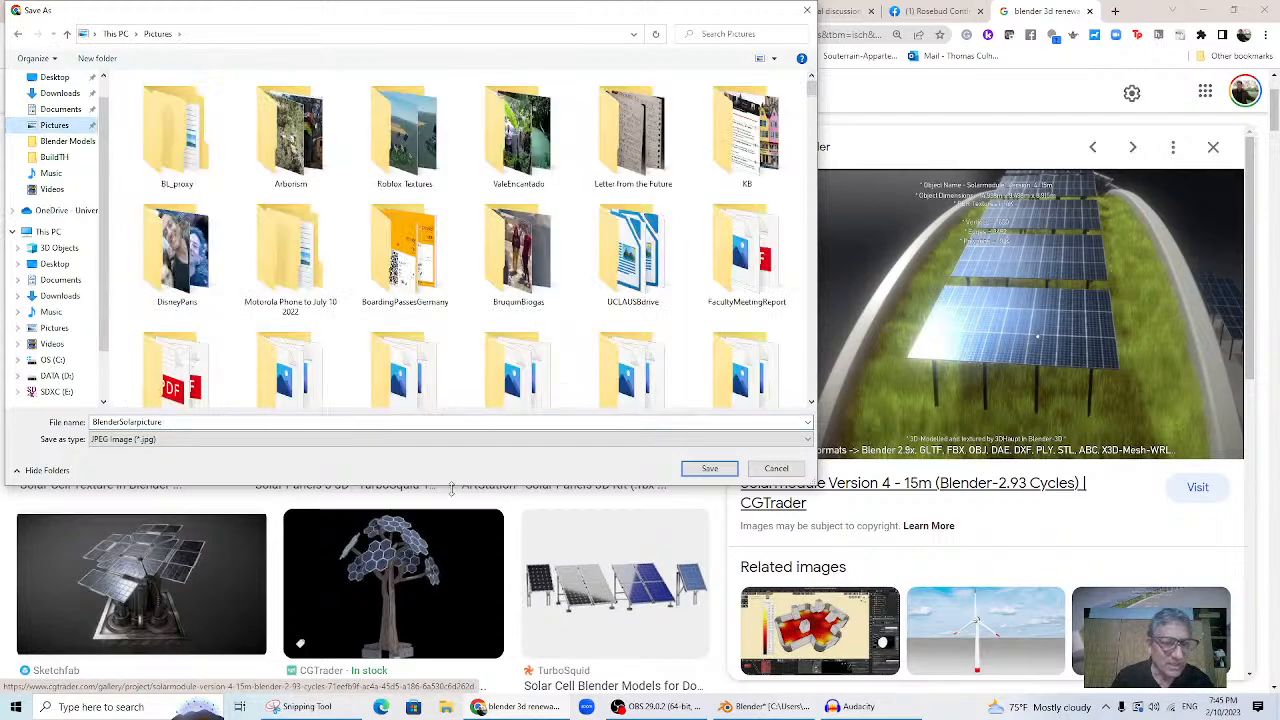
{"action": "left_click", "coordinate": [709, 469]}
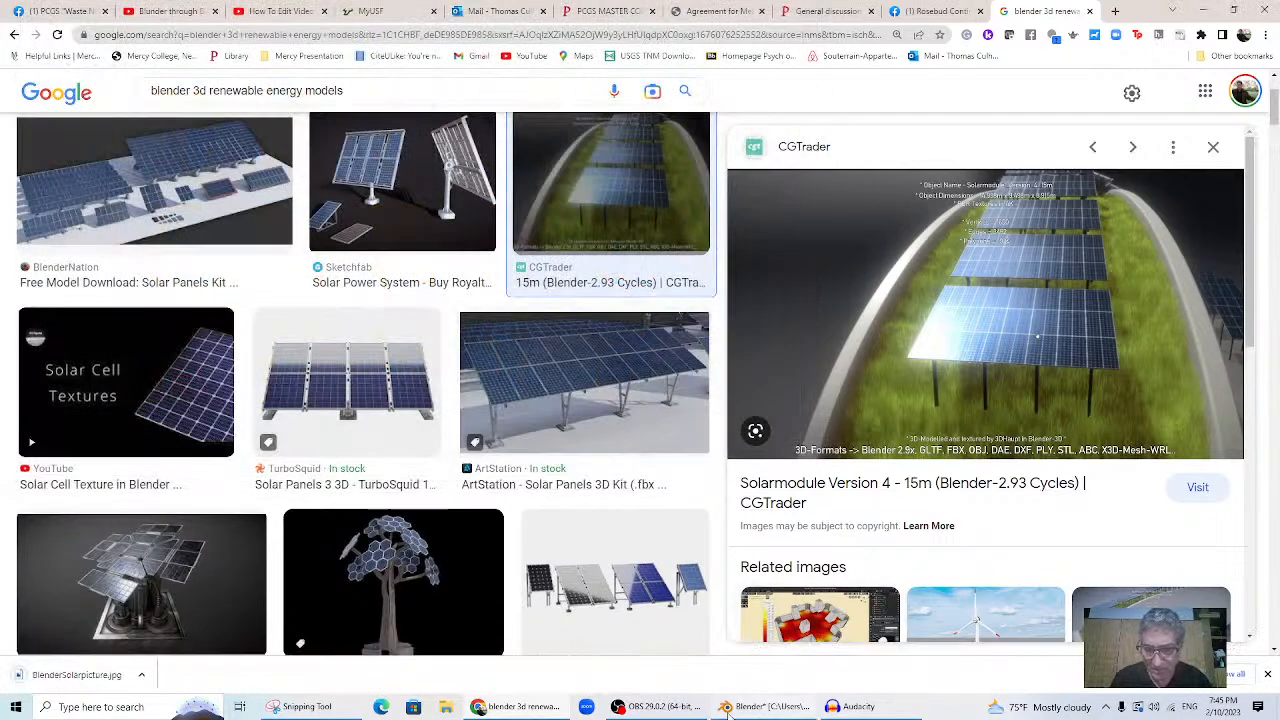
- Switch to Blender and filter the Pictures folder's files by name to look for the saved solar image
{"action": "key", "text": "alt+Tab"}
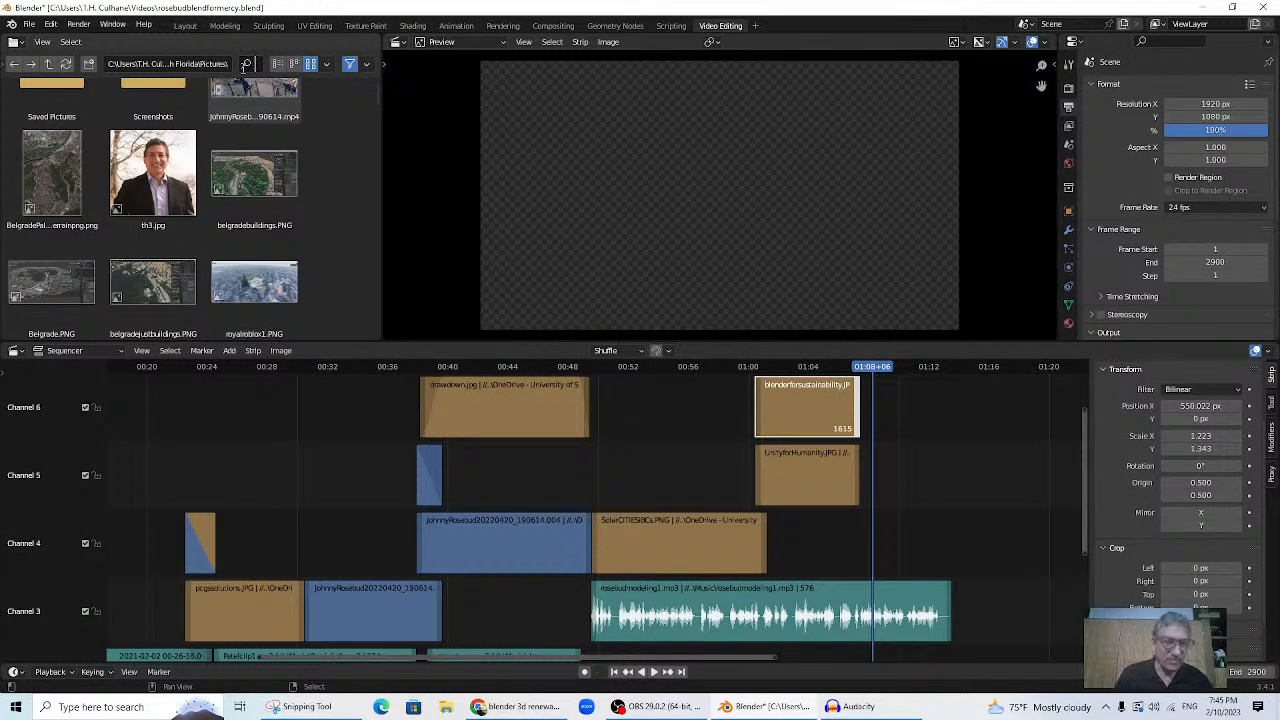
{"action": "type", "text": "ble"}
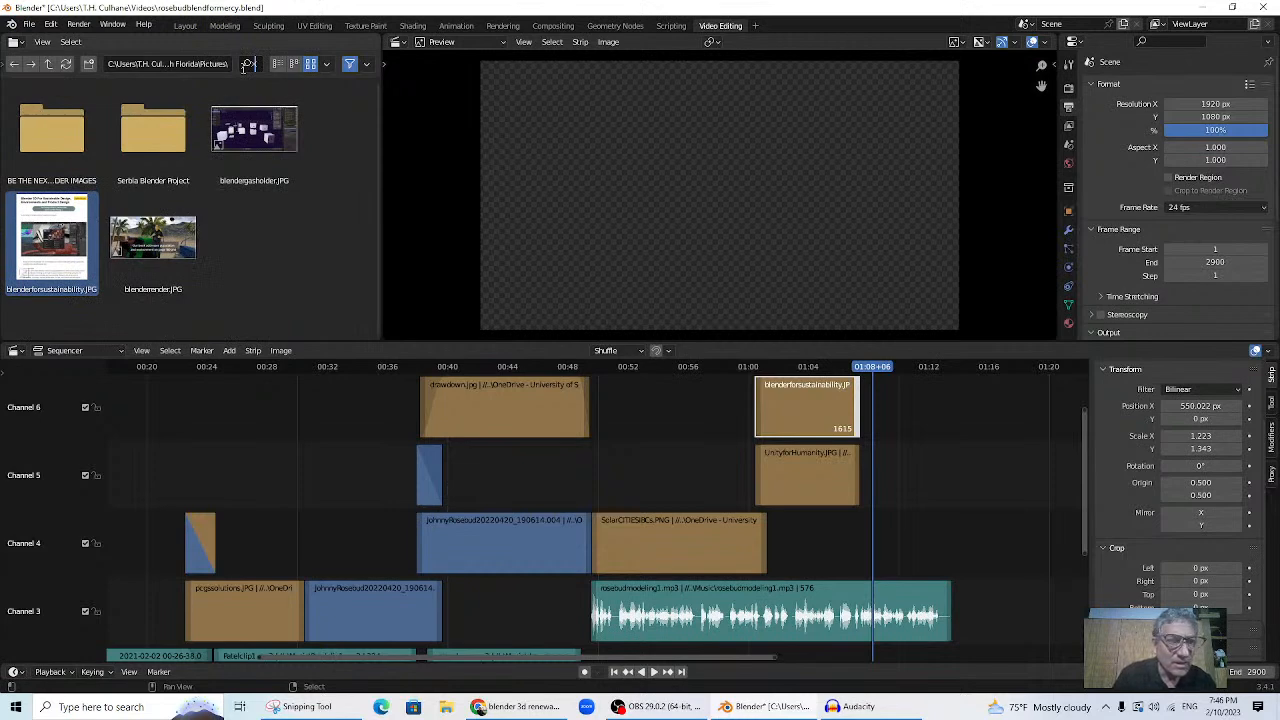
{"action": "type", "text": "s"}
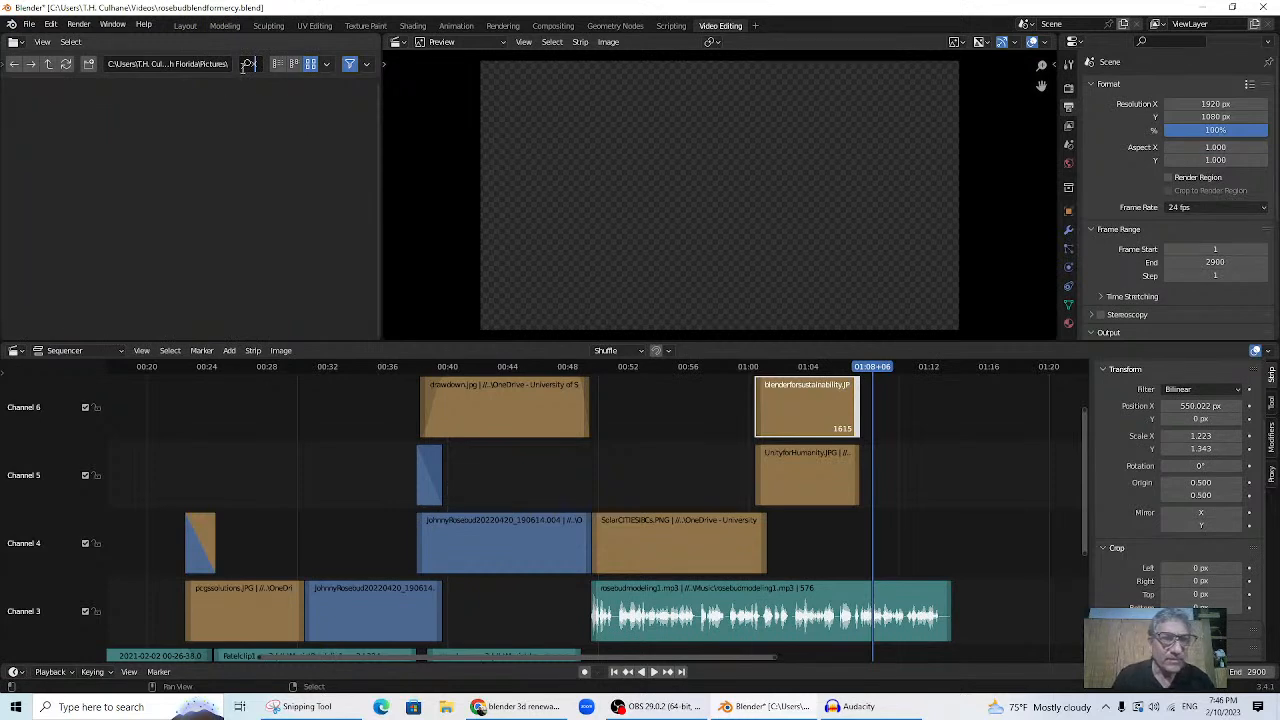
- Filter the files by "blend" and place blendergasholder.JPG on channel 5 right after the UnityforHumanity strip, extending it to frame 1700
{"action": "left_click", "coordinate": [254, 64]}
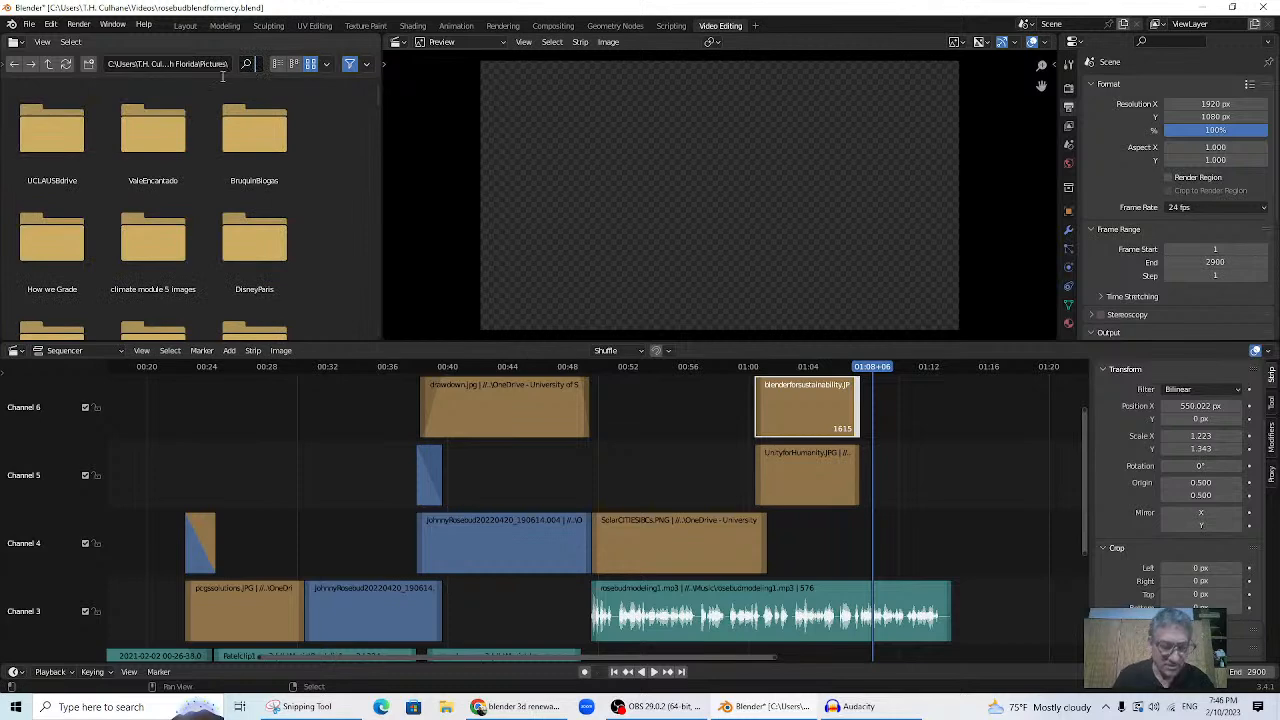
{"action": "type", "text": "blend"}
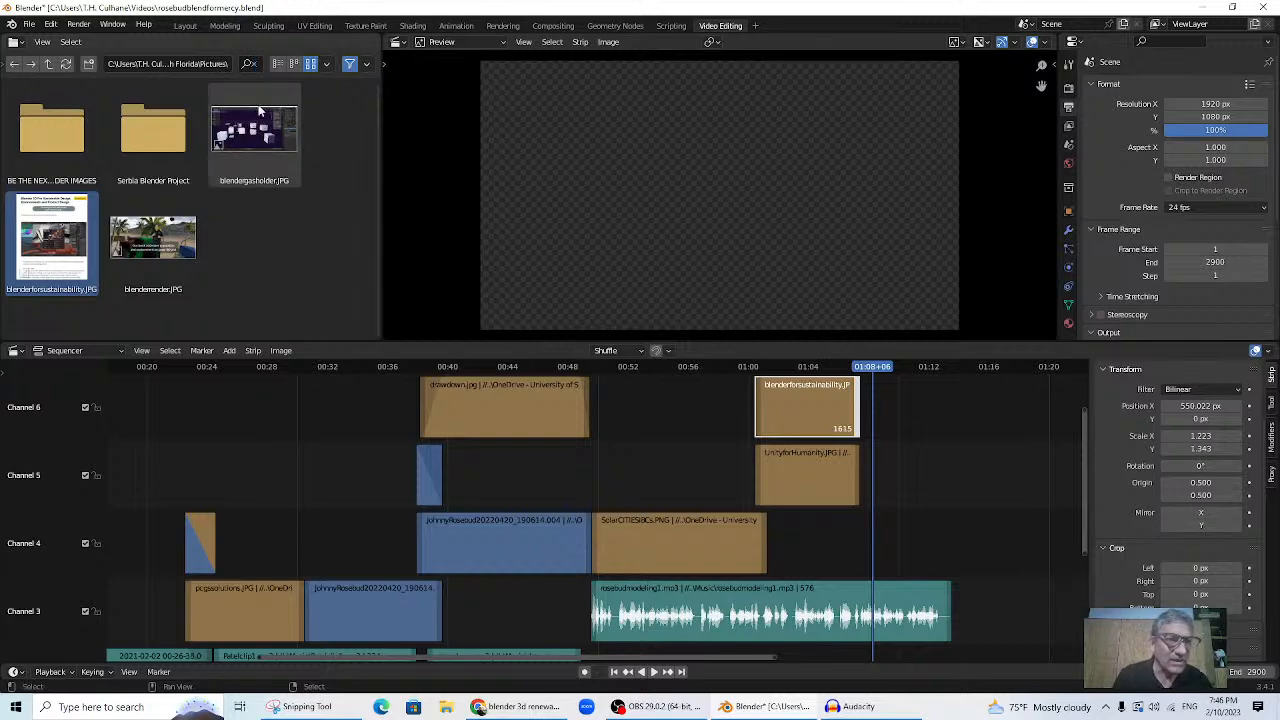
{"action": "left_click_drag", "start_coordinate": [240, 128], "coordinate": [859, 469]}
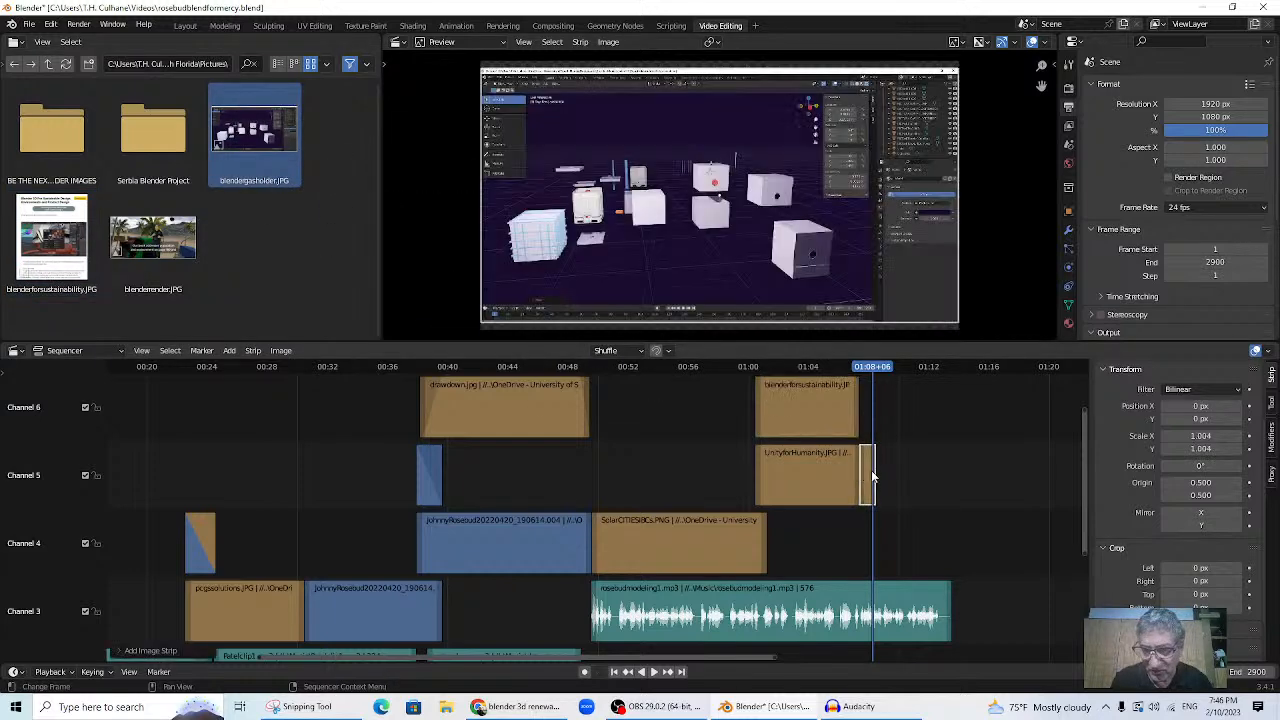
{"action": "left_click", "coordinate": [911, 473]}
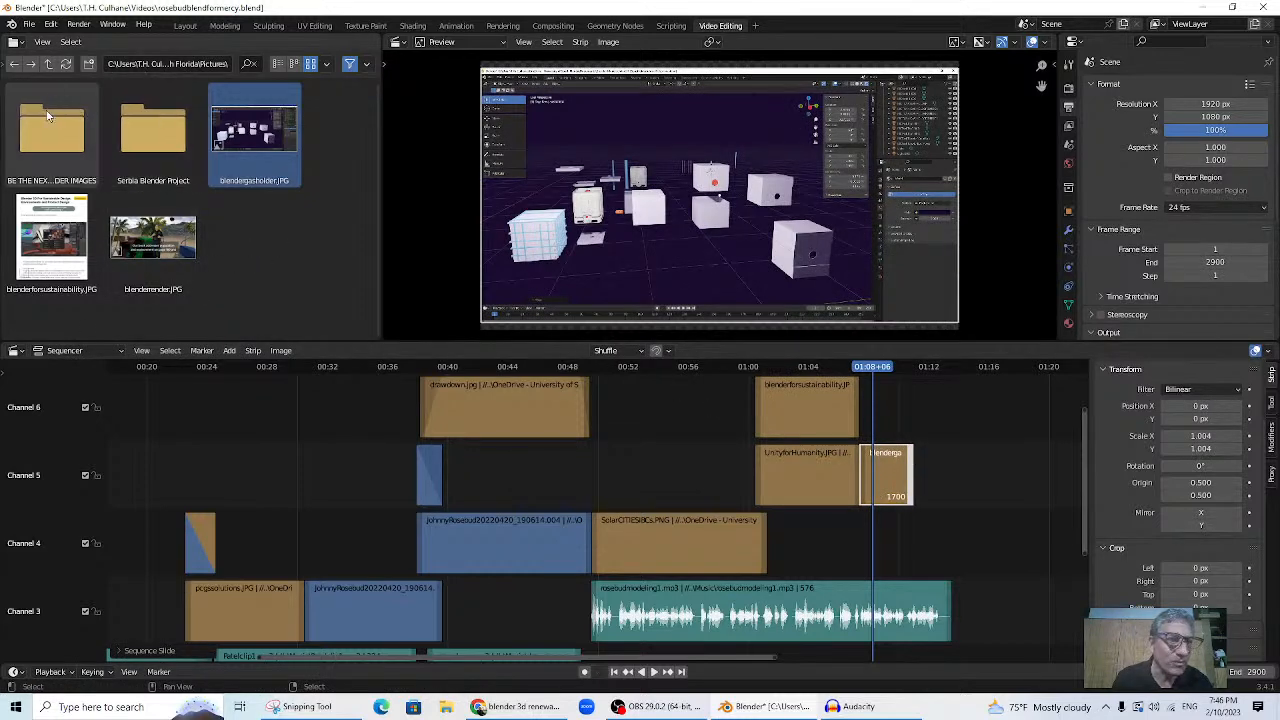
- Go up one folder level and reopen the Pictures folder to look for the saved solar image
{"action": "left_click", "coordinate": [49, 64]}
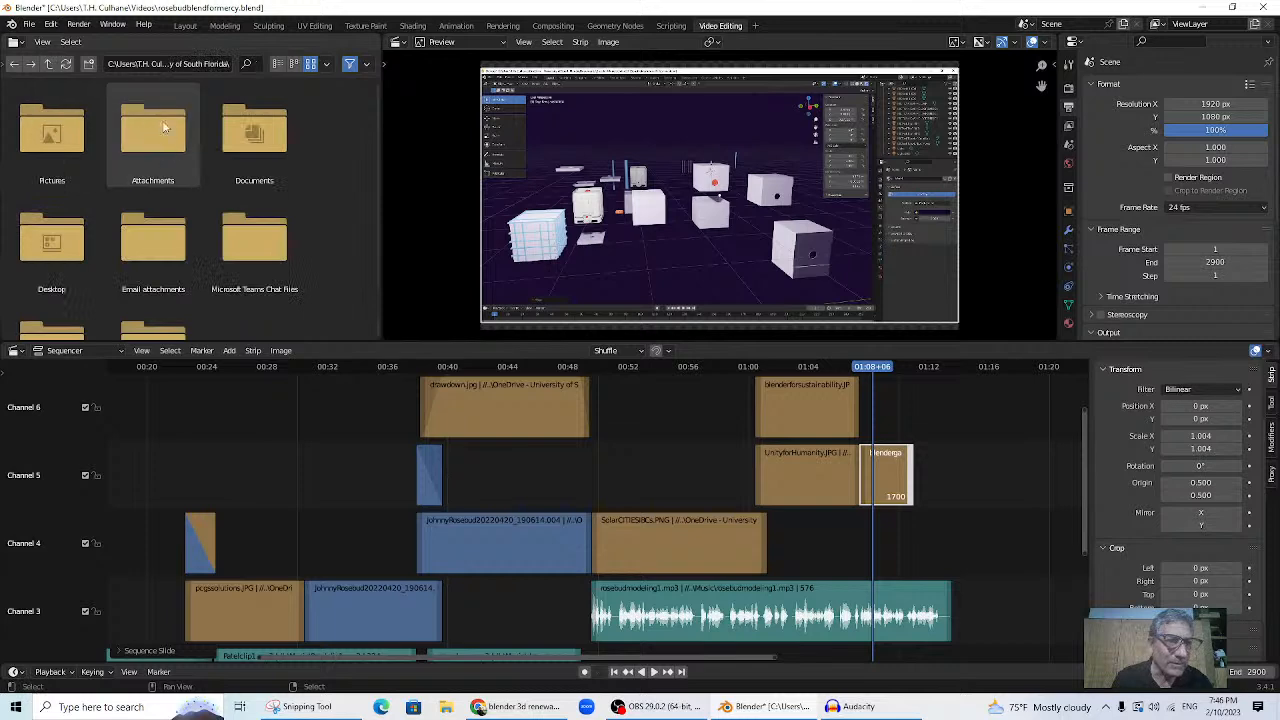
{"action": "scroll", "coordinate": [227, 184], "scroll_direction": "down", "scroll_amount": 3}
{"action": "scroll", "coordinate": [92, 171], "scroll_direction": "up", "scroll_amount": 2}
{"action": "double_click", "coordinate": [91, 165]}
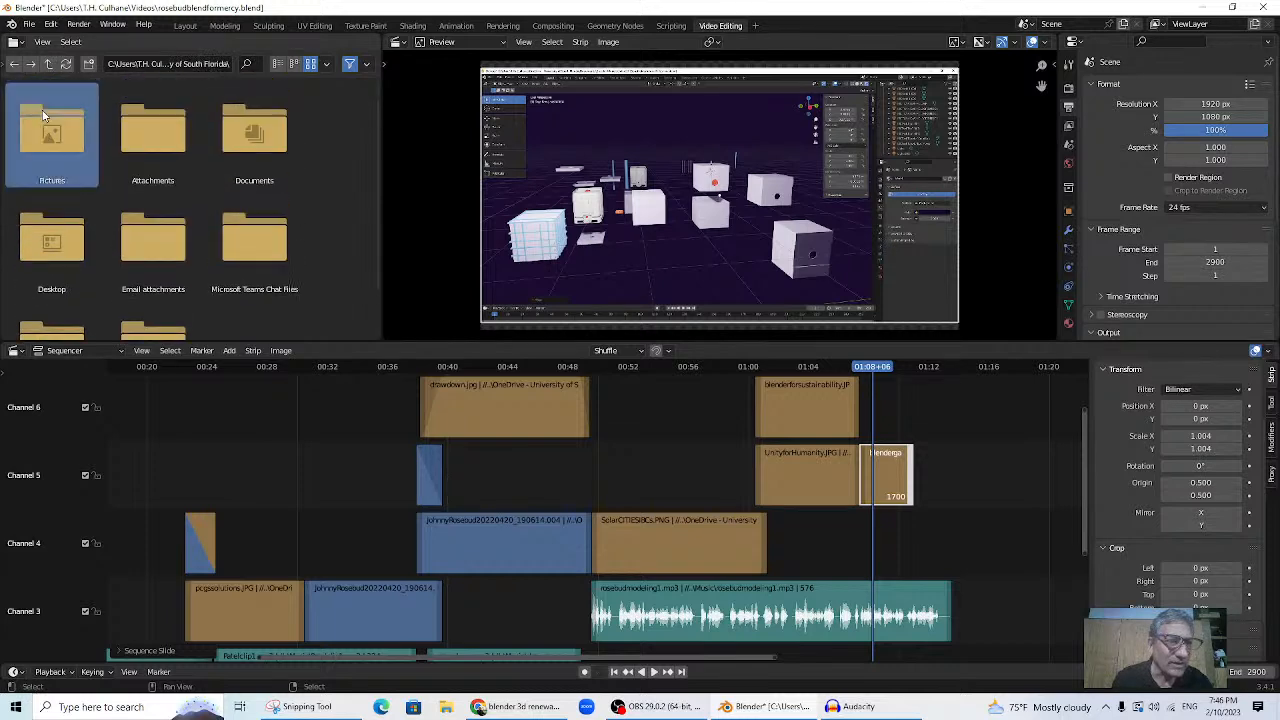
{"action": "scroll", "coordinate": [305, 228], "scroll_direction": "down", "scroll_amount": 3}
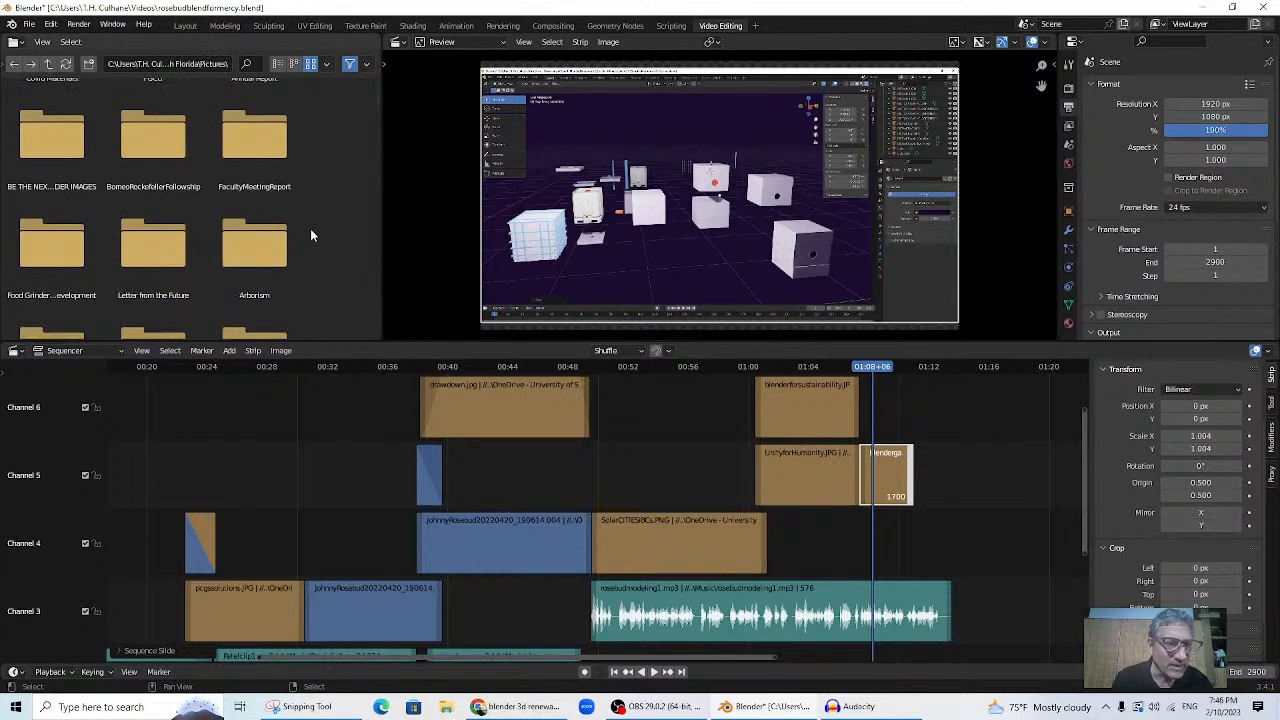
- Add BlenderSolarpicture.jpg from the Pictures folder as an image strip on channel 6 at the playhead, starting at frame 1638
{"action": "left_click", "coordinate": [228, 352]}
{"action": "left_click", "coordinate": [261, 441]}
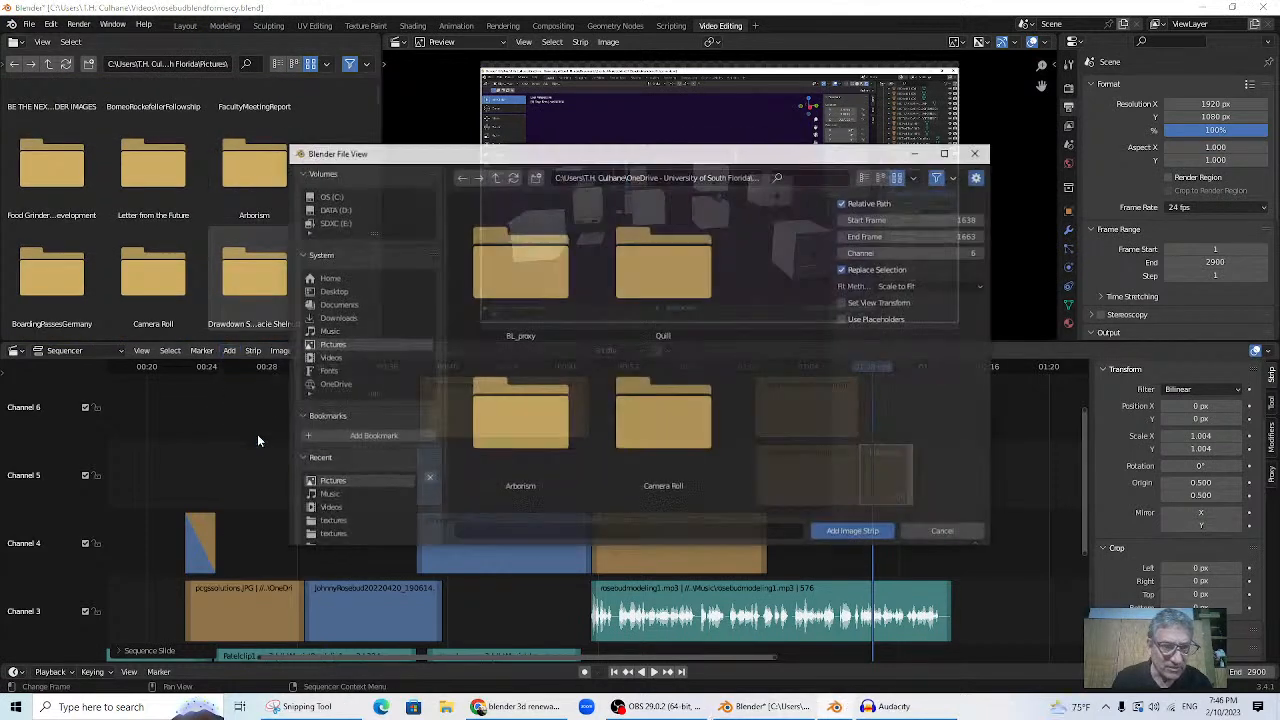
{"action": "scroll", "coordinate": [640, 360], "scroll_direction": "down", "scroll_amount": 1}
{"action": "scroll", "coordinate": [684, 360], "scroll_direction": "down", "scroll_amount": 6}
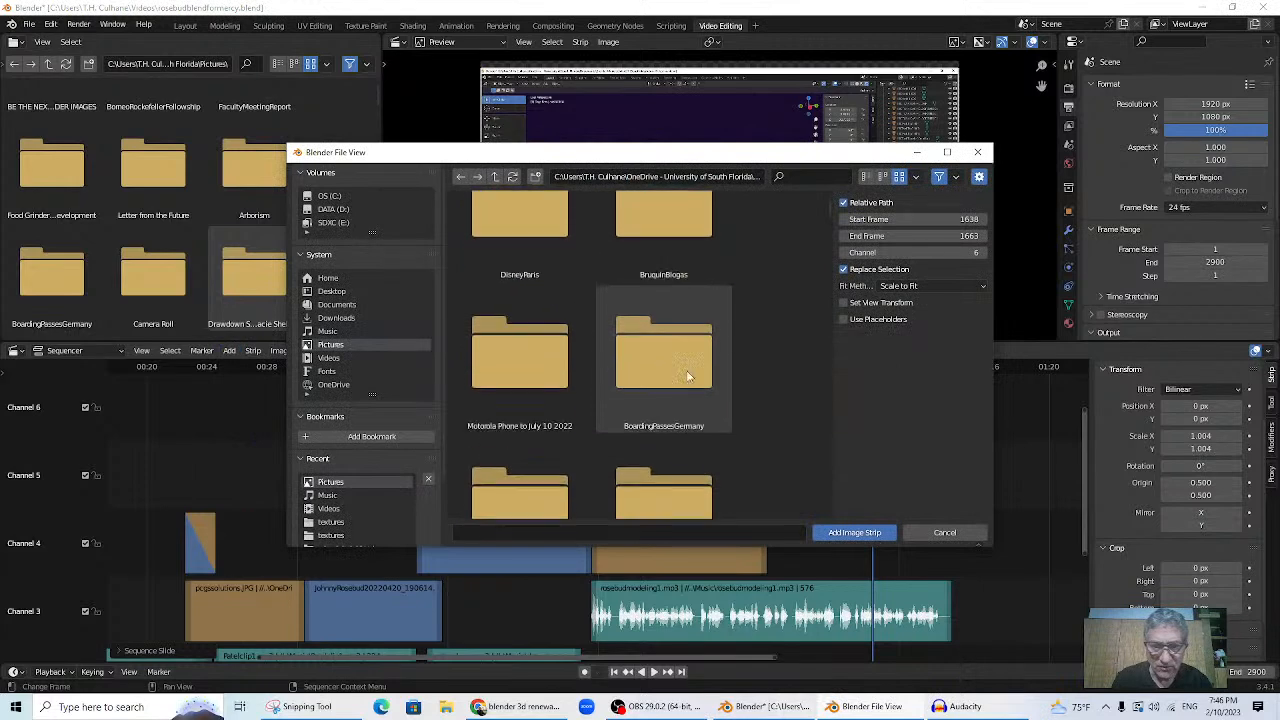
{"action": "scroll", "coordinate": [687, 371], "scroll_direction": "down", "scroll_amount": 2}
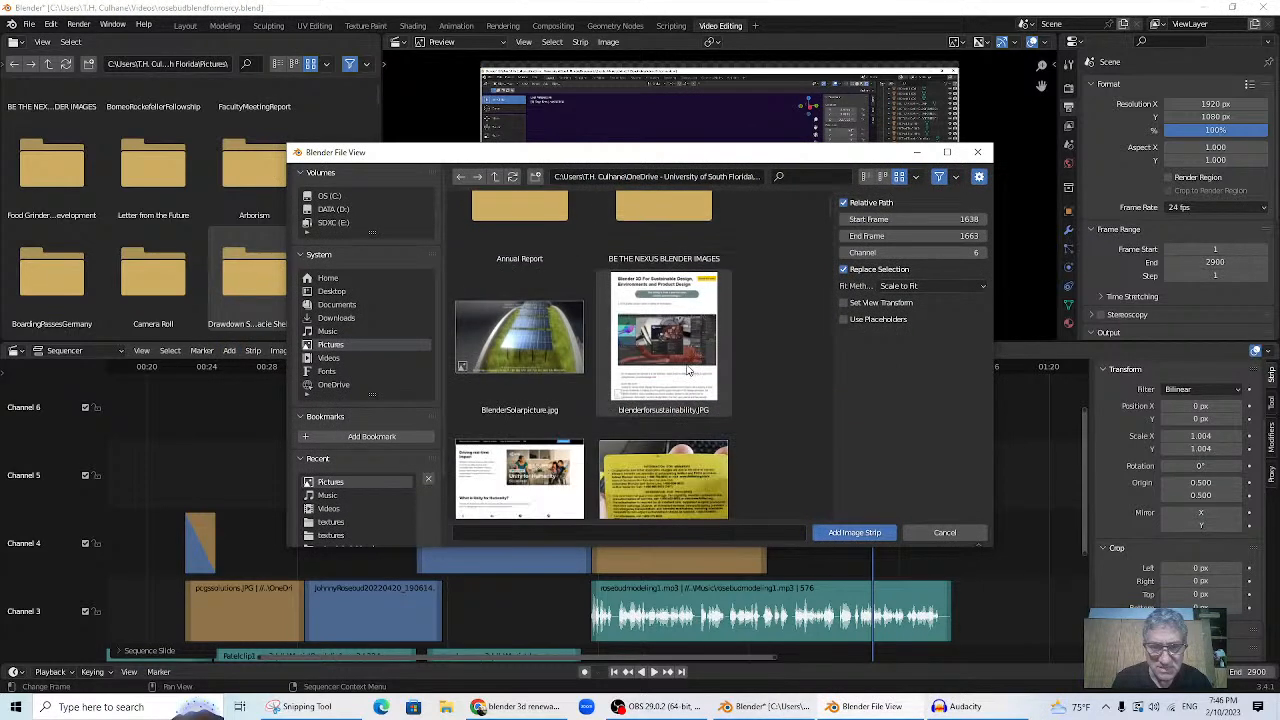
{"action": "double_click", "coordinate": [547, 340]}
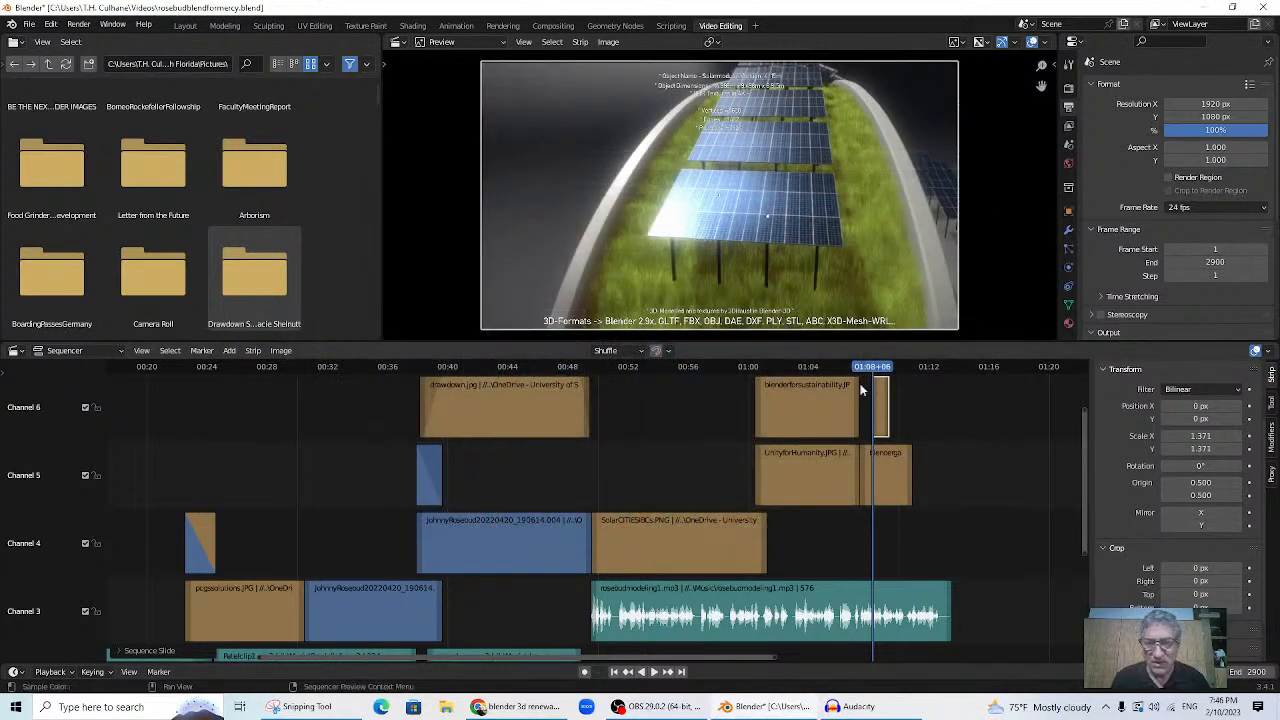
- Move the solar image strip against the end of the blenderforsustainability strip and extend it to frame 1698
{"action": "scroll", "coordinate": [930, 445], "scroll_direction": "up", "scroll_amount": 2}
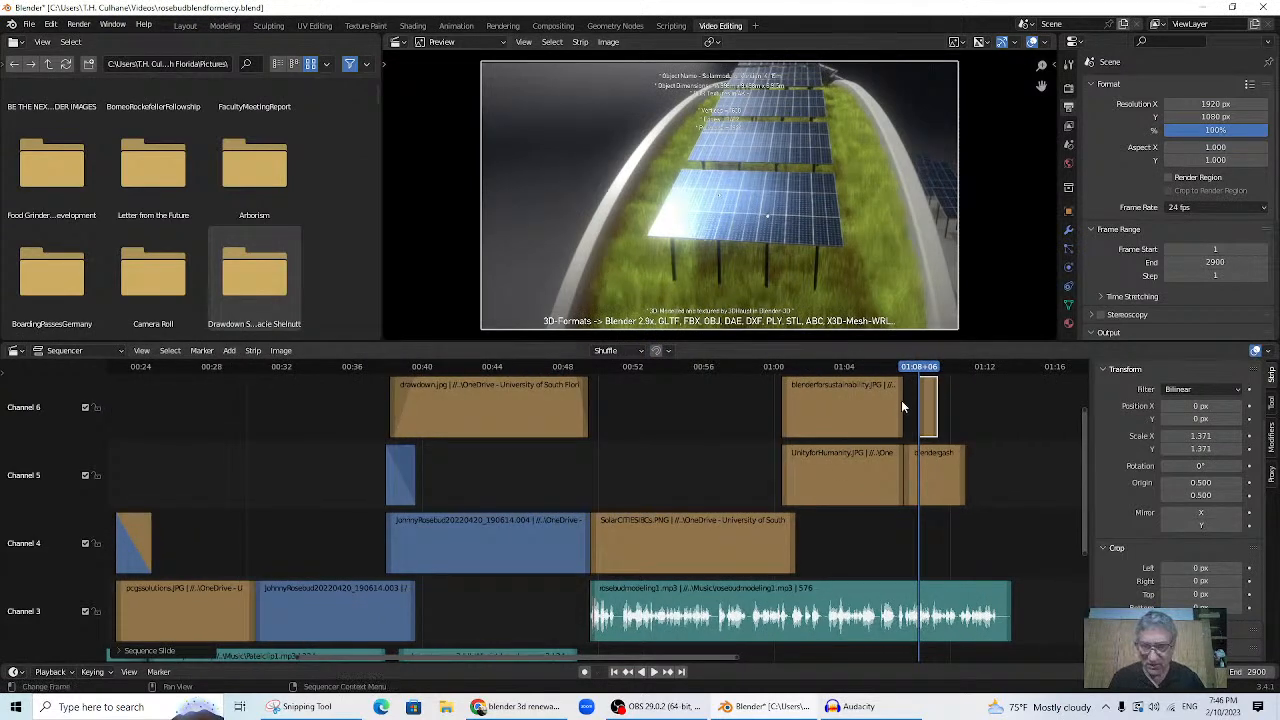
{"action": "left_click", "coordinate": [921, 424]}
{"action": "left_click_drag", "start_coordinate": [921, 424], "coordinate": [970, 421]}
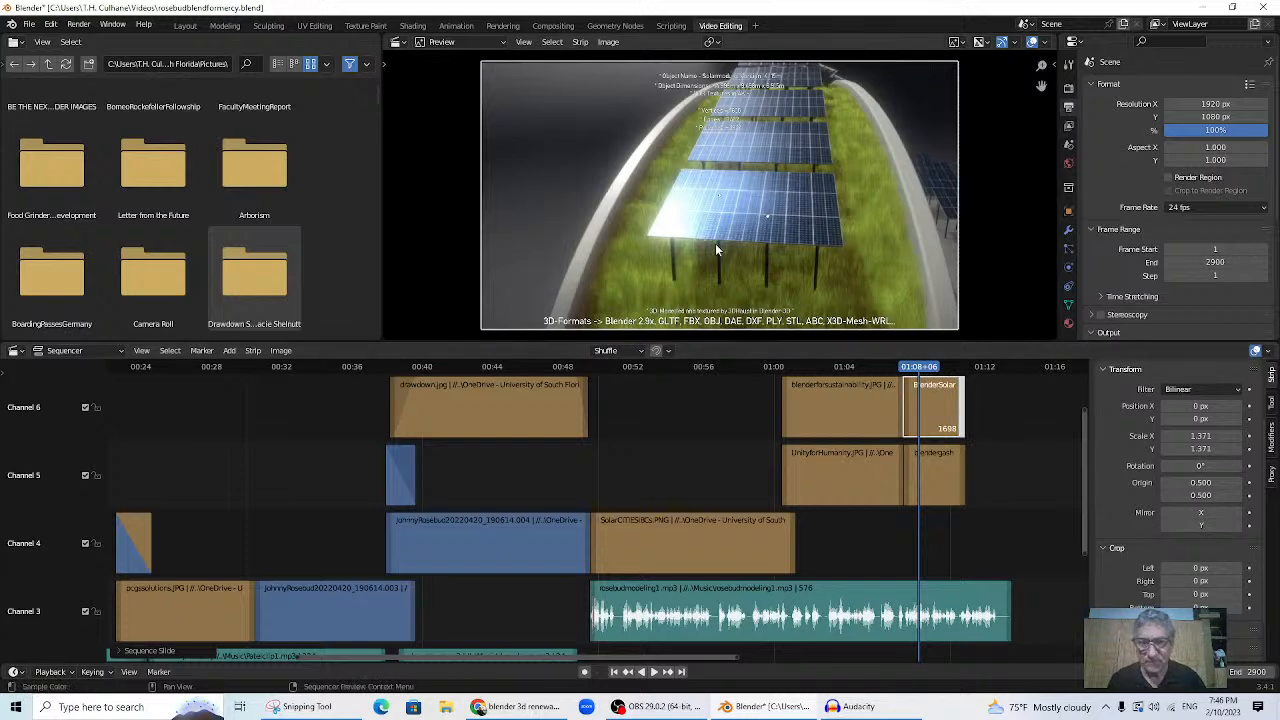
- Scale the solar image down to about 0.63 and move it to the preview's upper right, at about X 486 px, Y 175 px
{"action": "key", "text": "s"}
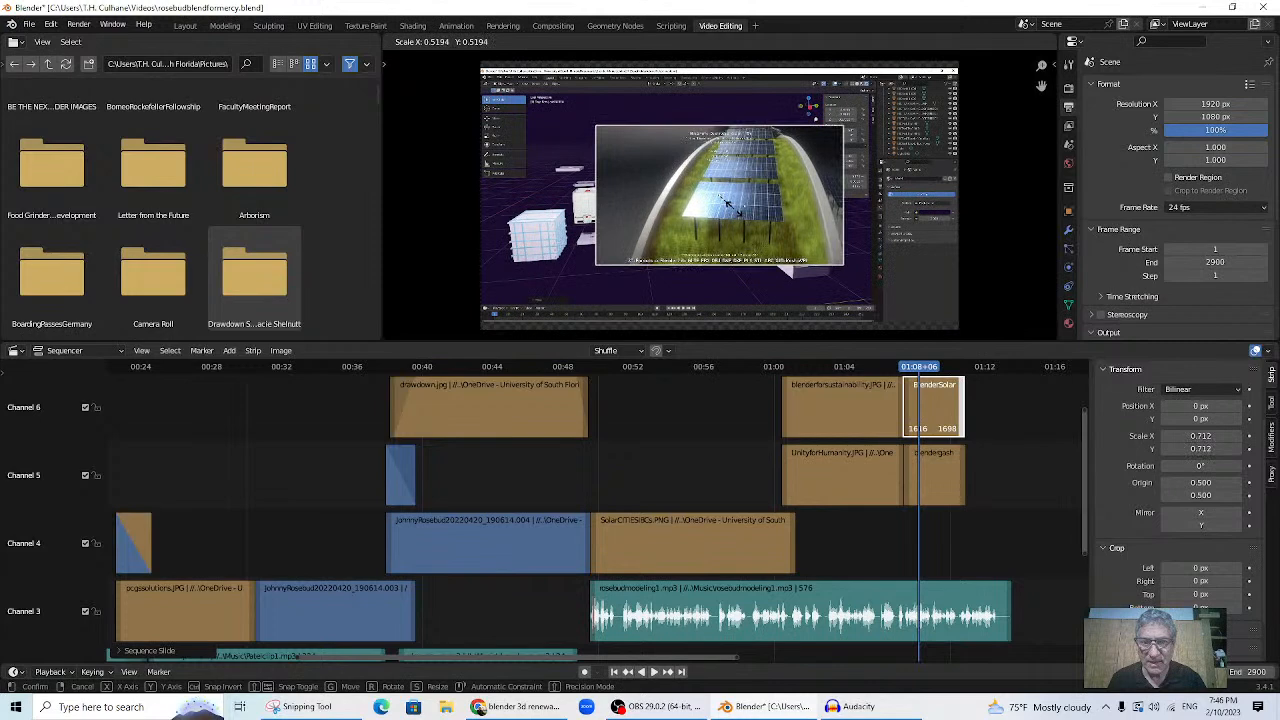
{"action": "left_click", "coordinate": [733, 213]}
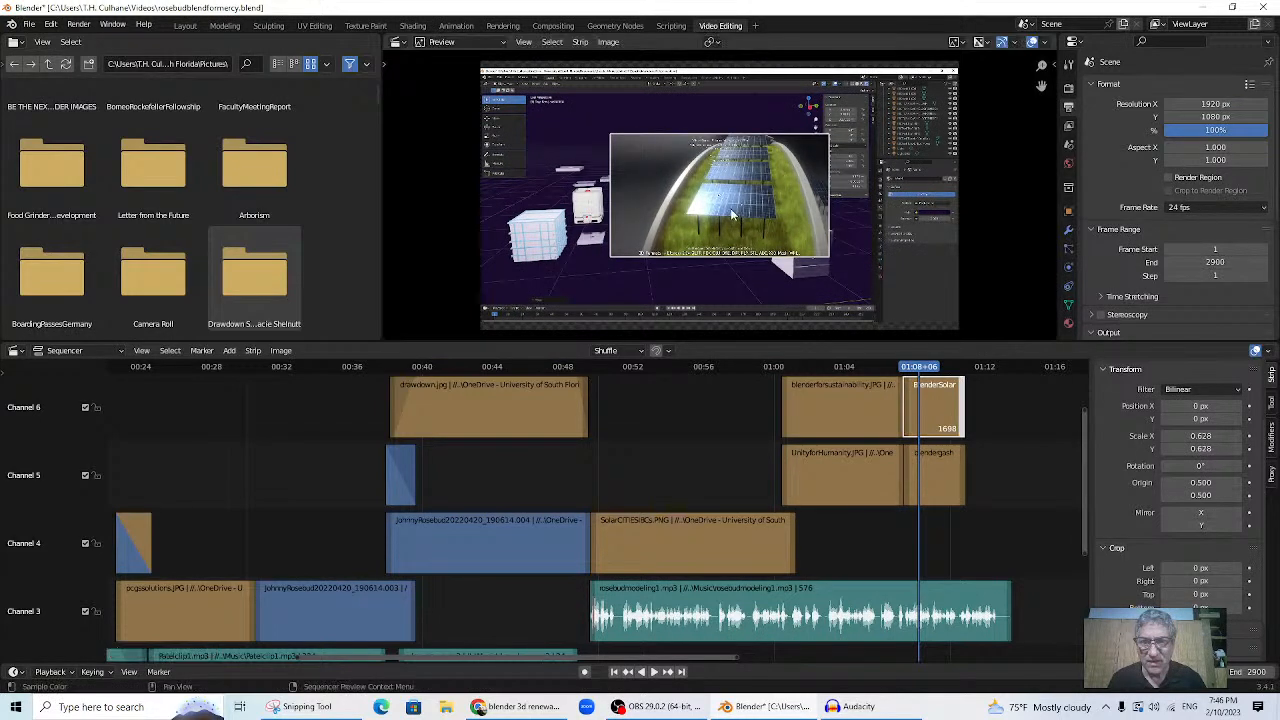
{"action": "key", "text": "g"}
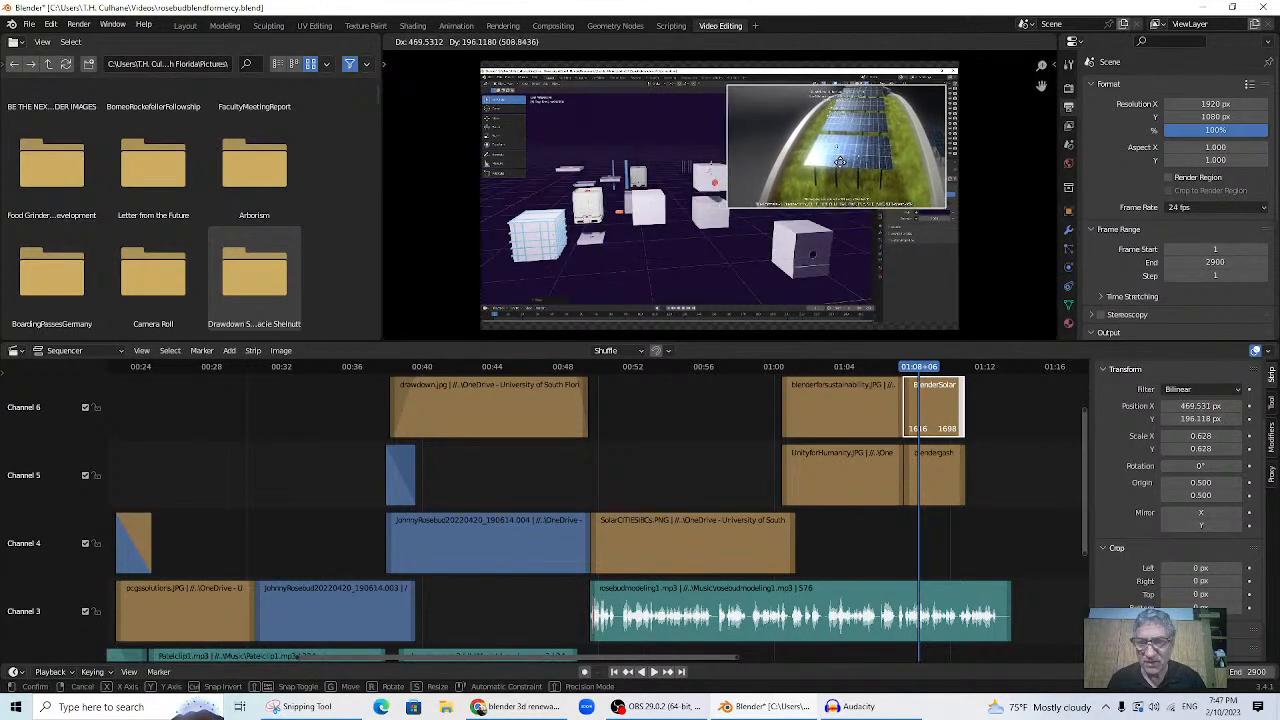
{"action": "left_click", "coordinate": [873, 156]}
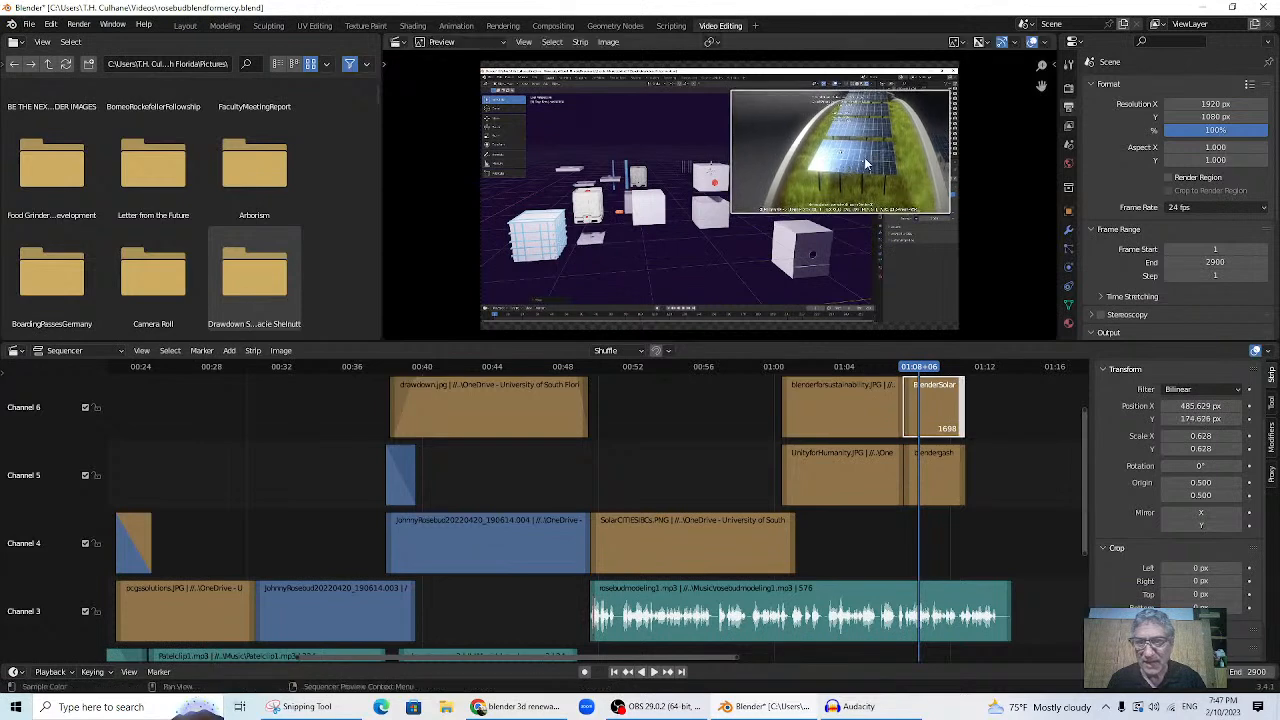
- Rotate the solar image to about -24.4° and reposition it at about X 421 px, Y 56 px
{"action": "key", "text": "r"}
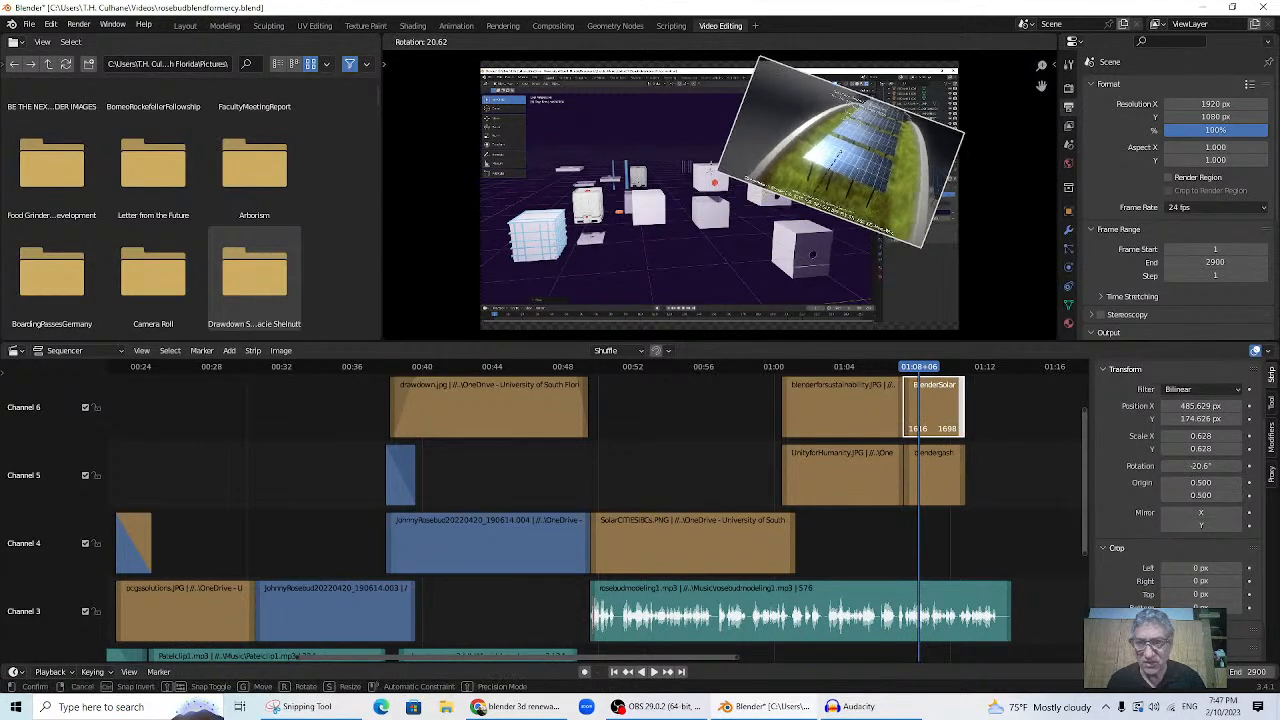
{"action": "left_click", "coordinate": [796, 218]}
{"action": "key", "text": "g"}
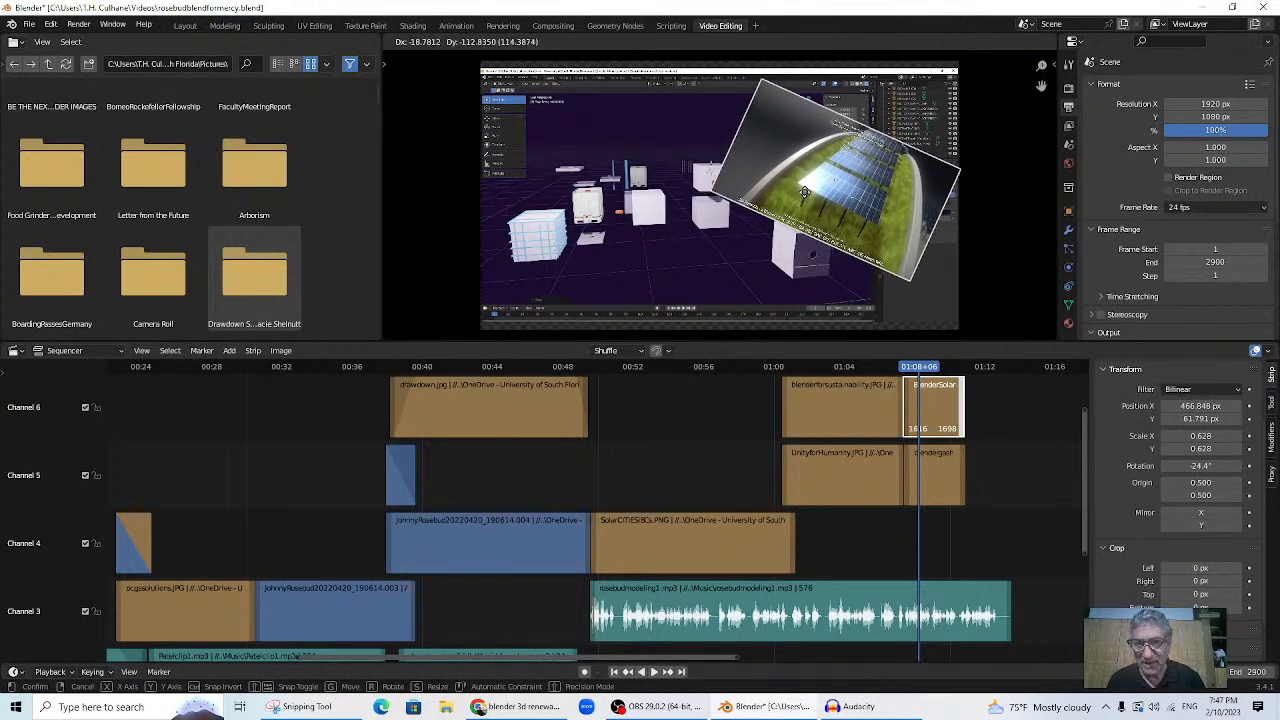
{"action": "left_click", "coordinate": [842, 382]}
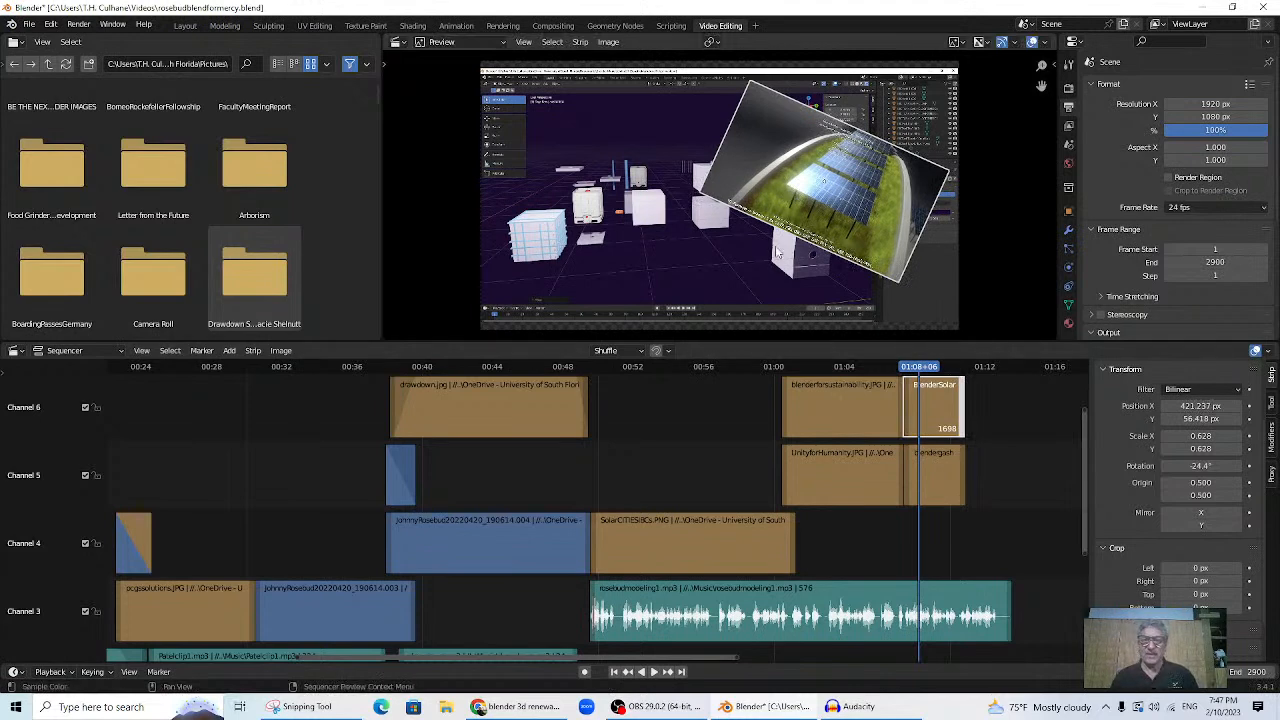
- Play the sequence from about 01:00+16 to check the Unity, Blender and solar images against the narration
{"action": "left_click", "coordinate": [786, 366]}
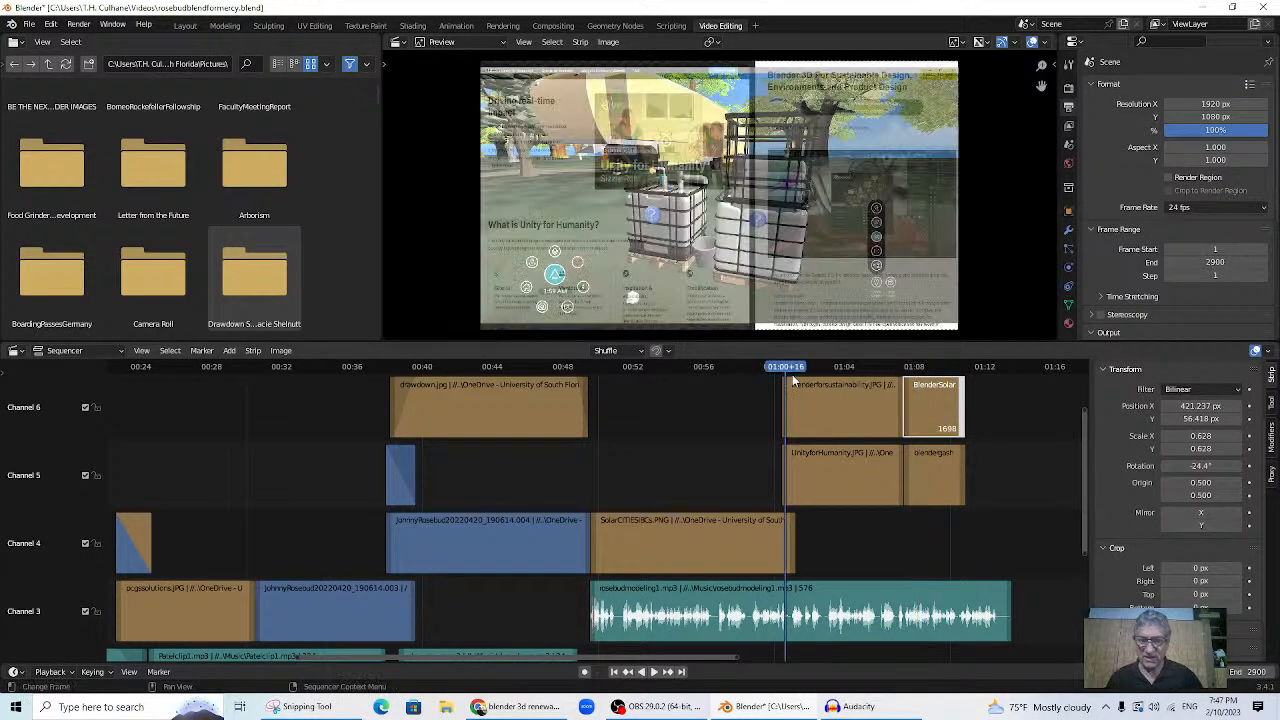
{"action": "key", "text": "space"}
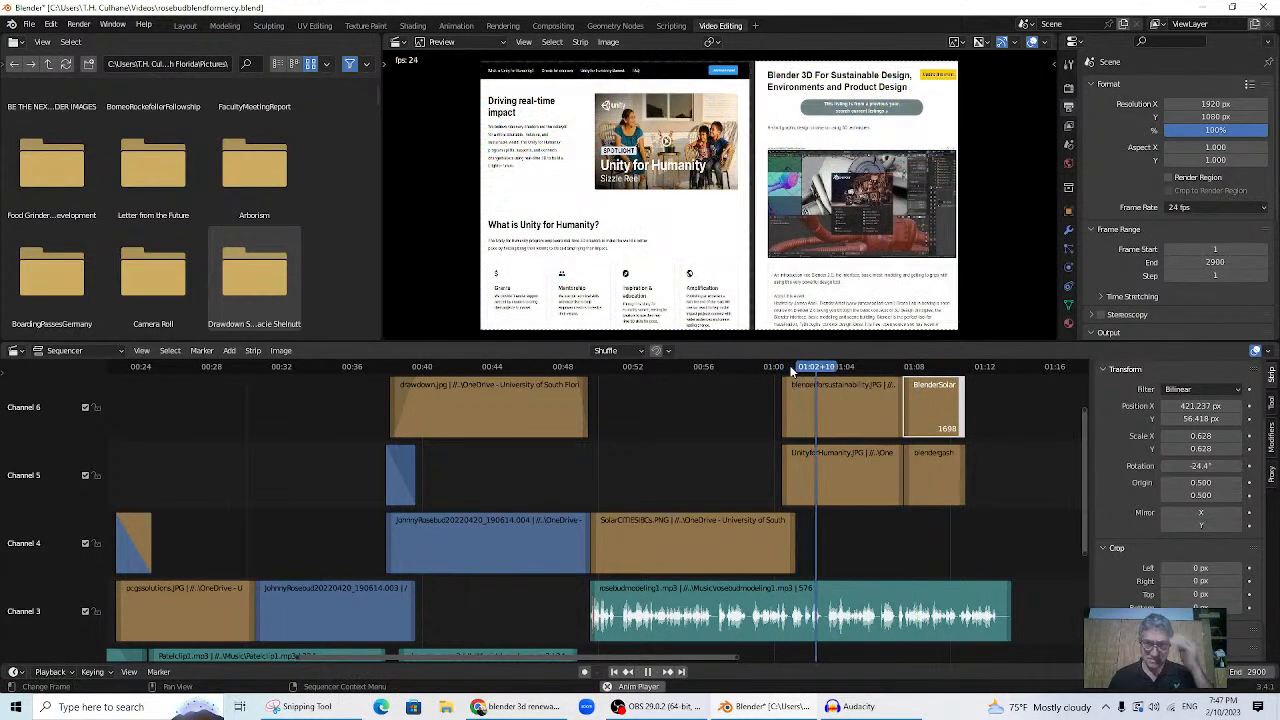
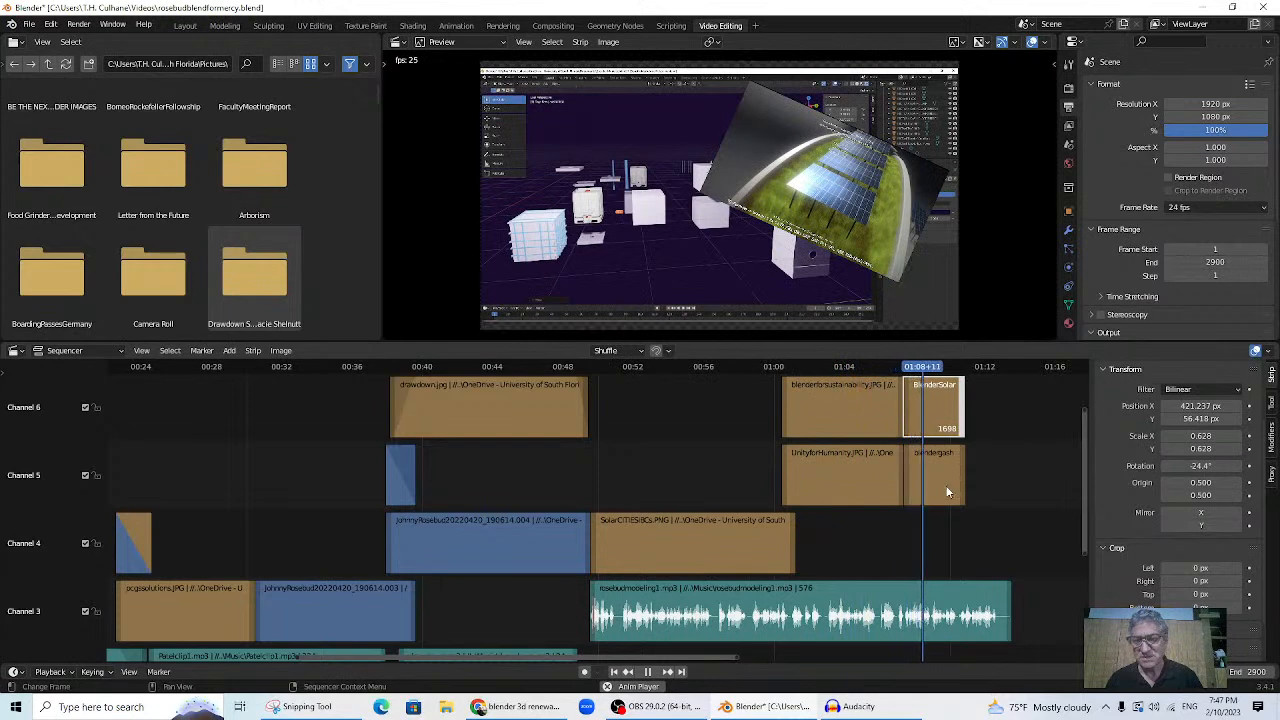
{"action": "key", "text": "space"}
- Nudge the start edges of the solar and gasholder strips to meet the ends of the two web page strips
{"action": "left_click", "coordinate": [903, 475]}
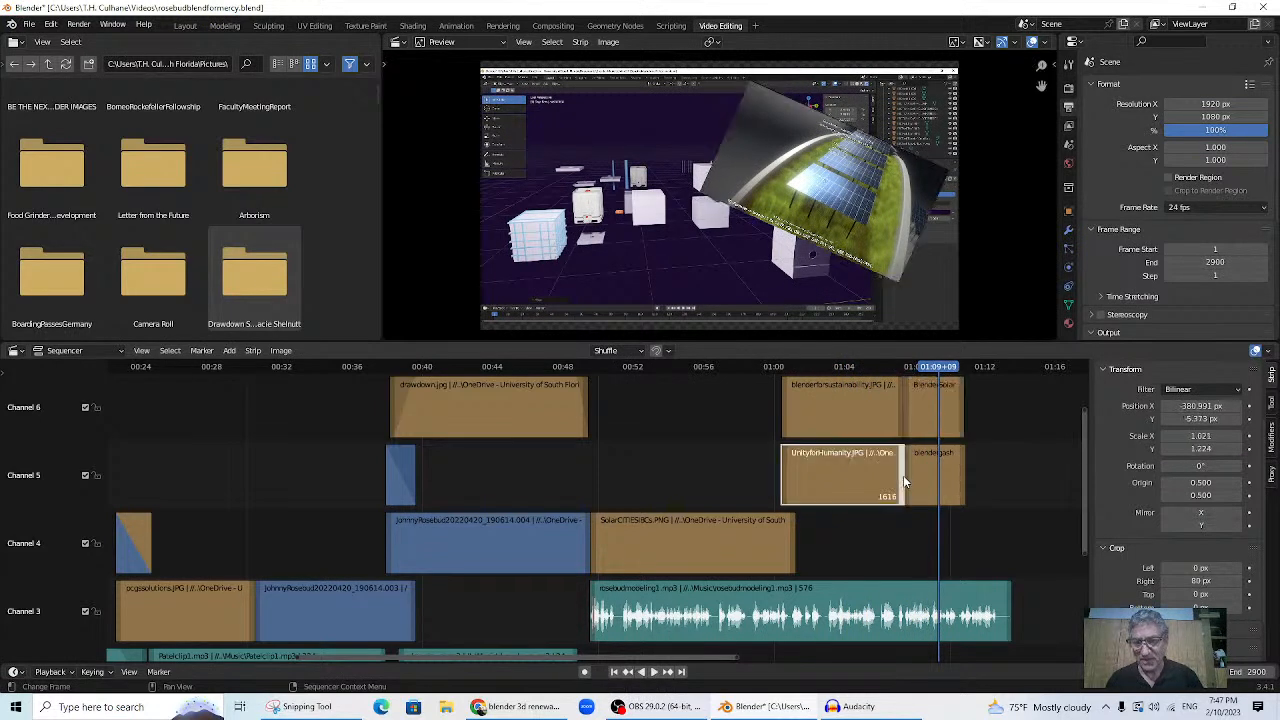
{"action": "left_click", "coordinate": [910, 486]}
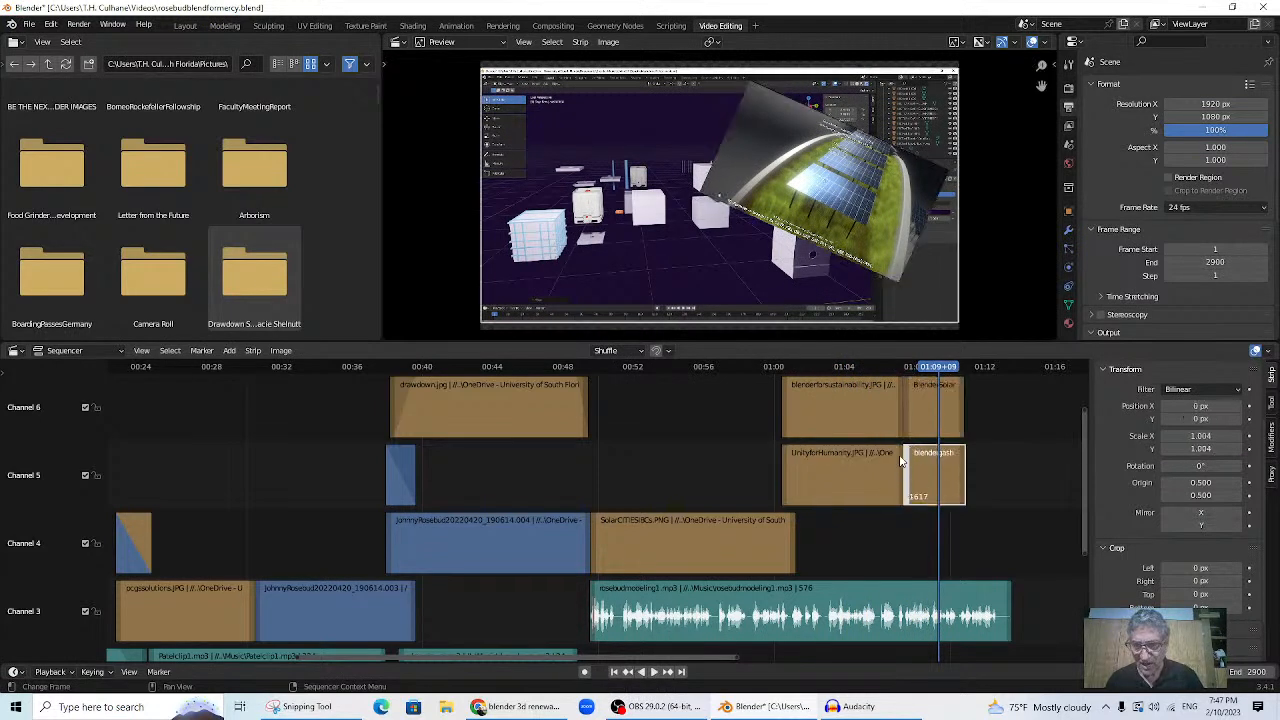
{"action": "left_click", "coordinate": [905, 423]}
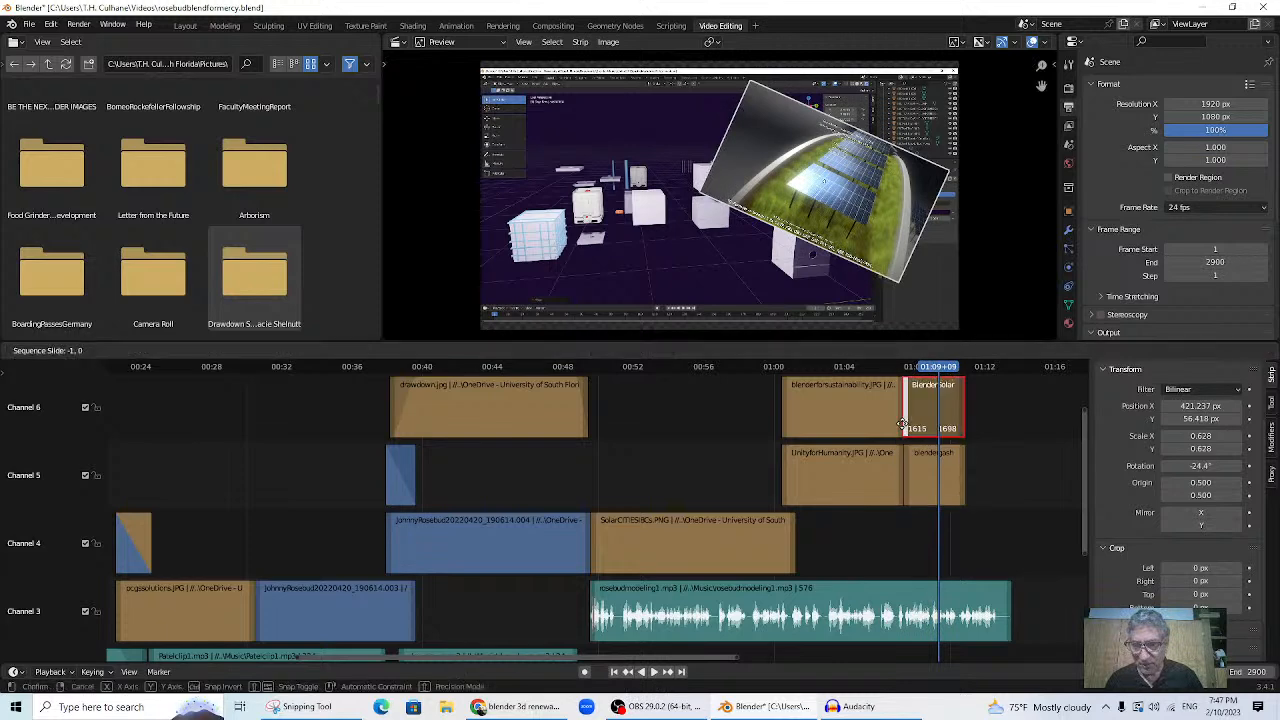
{"action": "left_click", "coordinate": [907, 477]}
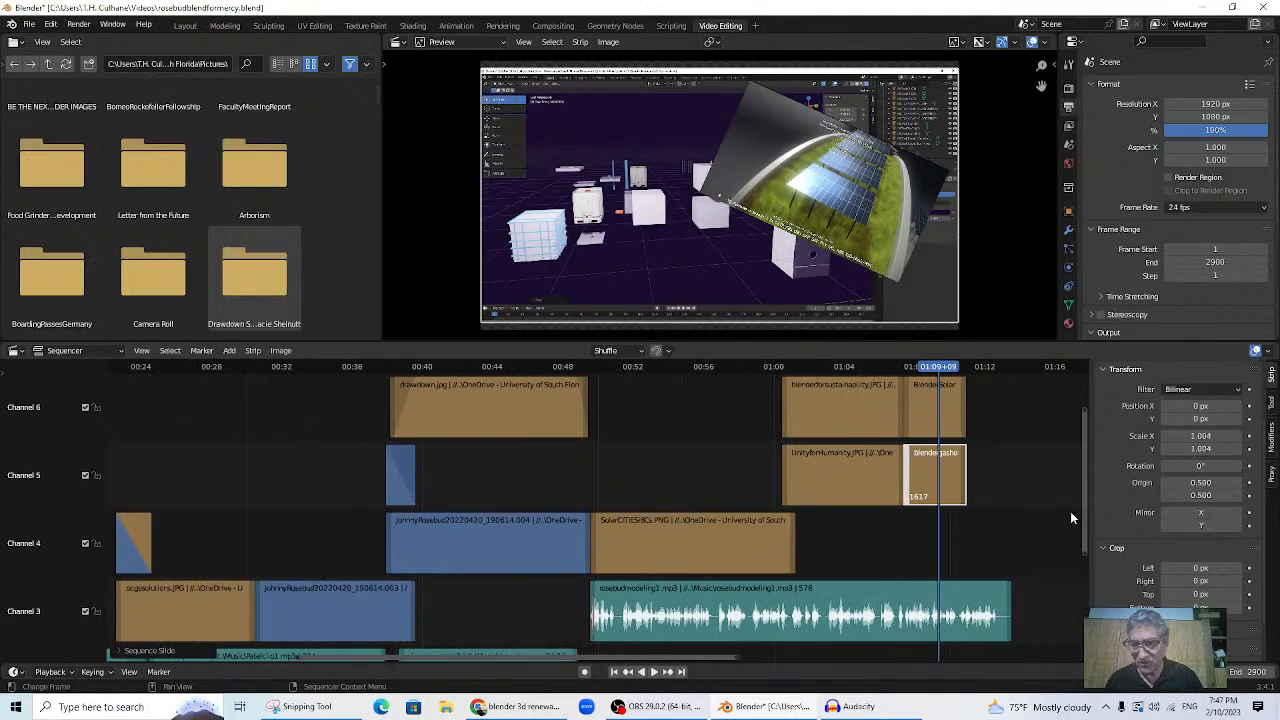
- Try a Cross transition between the adjoining UnityforHumanity and gasholder strips in channel 5 and scrub across the join to check it
{"action": "left_click_drag", "start_coordinate": [1084, 520], "coordinate": [1084, 467]}
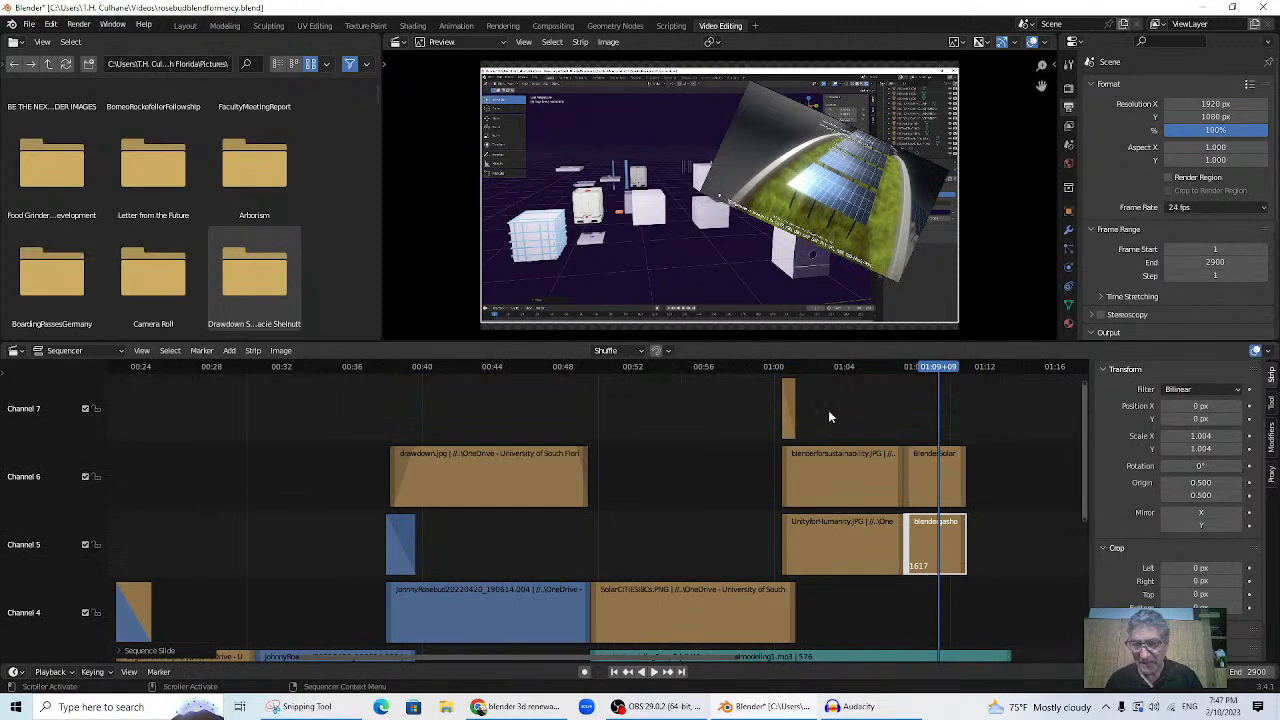
{"action": "left_click", "coordinate": [872, 548]}
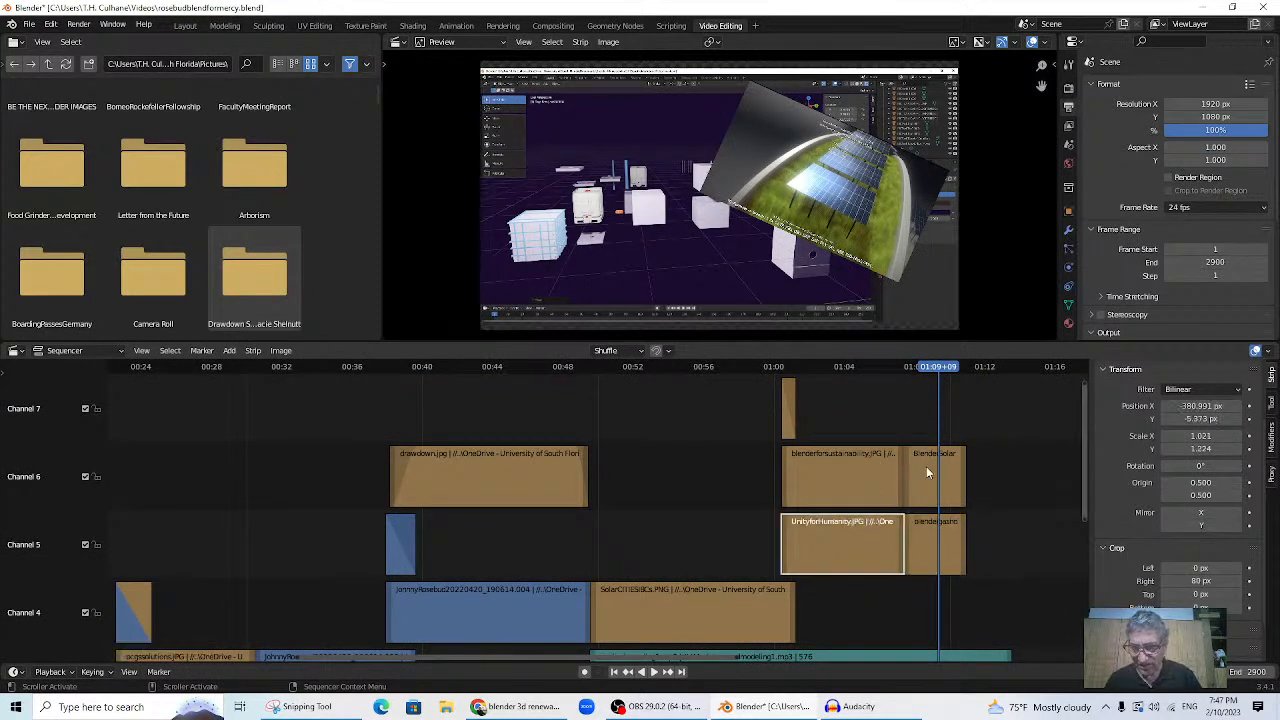
{"action": "left_click", "coordinate": [924, 547], "text": "shift"}
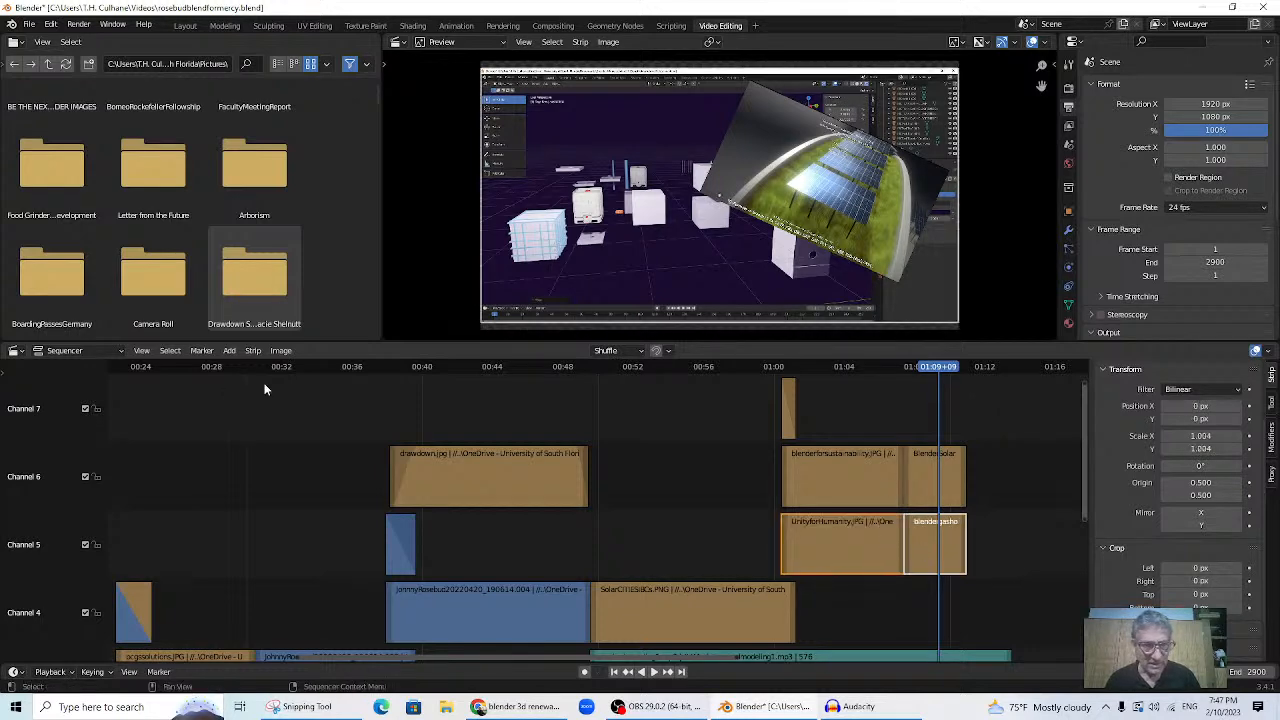
{"action": "left_click", "coordinate": [201, 351]}
{"action": "left_click", "coordinate": [229, 351]}
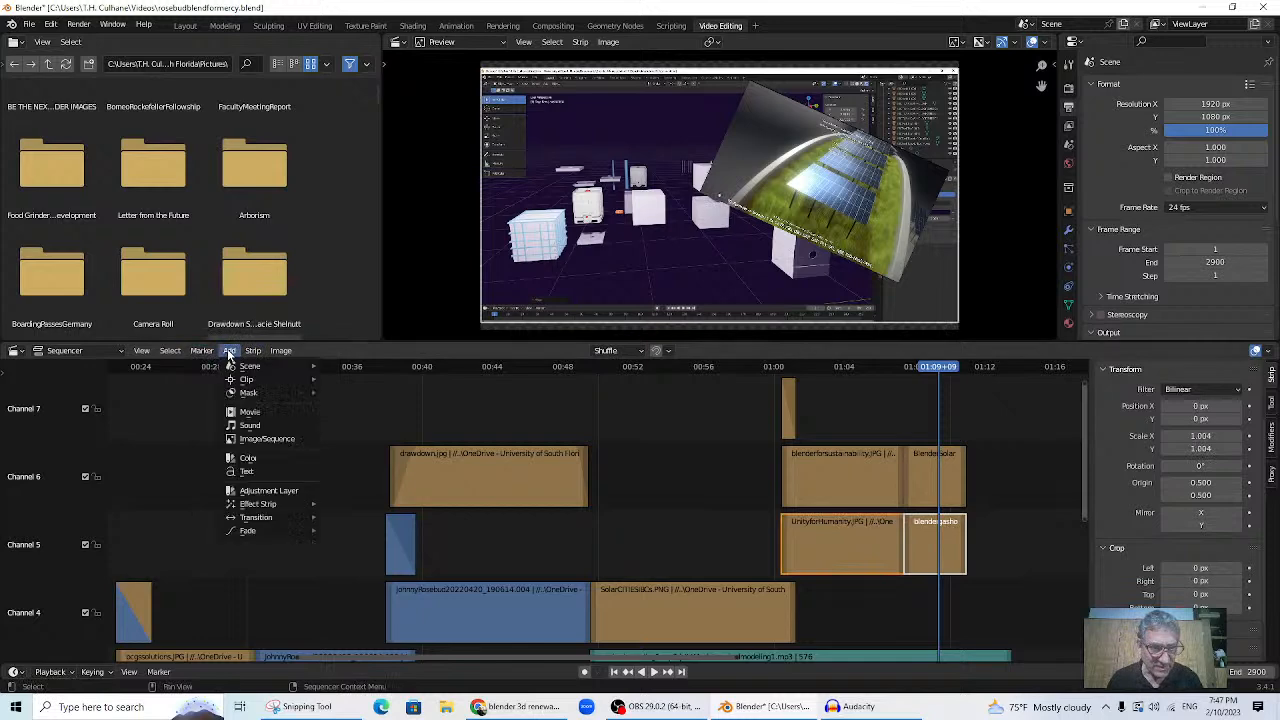
{"action": "mouse_move", "coordinate": [260, 517]}
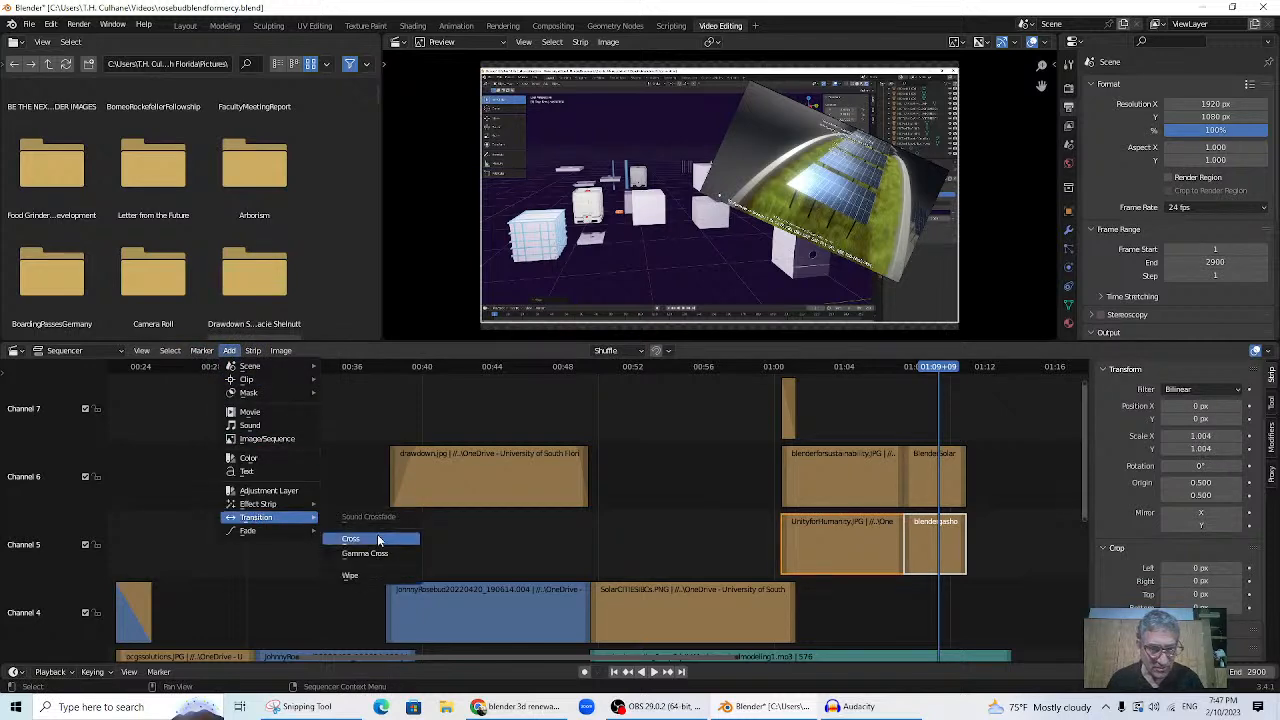
{"action": "left_click", "coordinate": [377, 539]}
{"action": "mouse_move", "coordinate": [907, 369]}
{"action": "left_mouse_down"}
{"action": "mouse_move", "coordinate": [894, 372]}
{"action": "mouse_move", "coordinate": [912, 380]}
{"action": "mouse_move", "coordinate": [857, 376]}
{"action": "mouse_move", "coordinate": [922, 378]}
{"action": "left_mouse_up"}
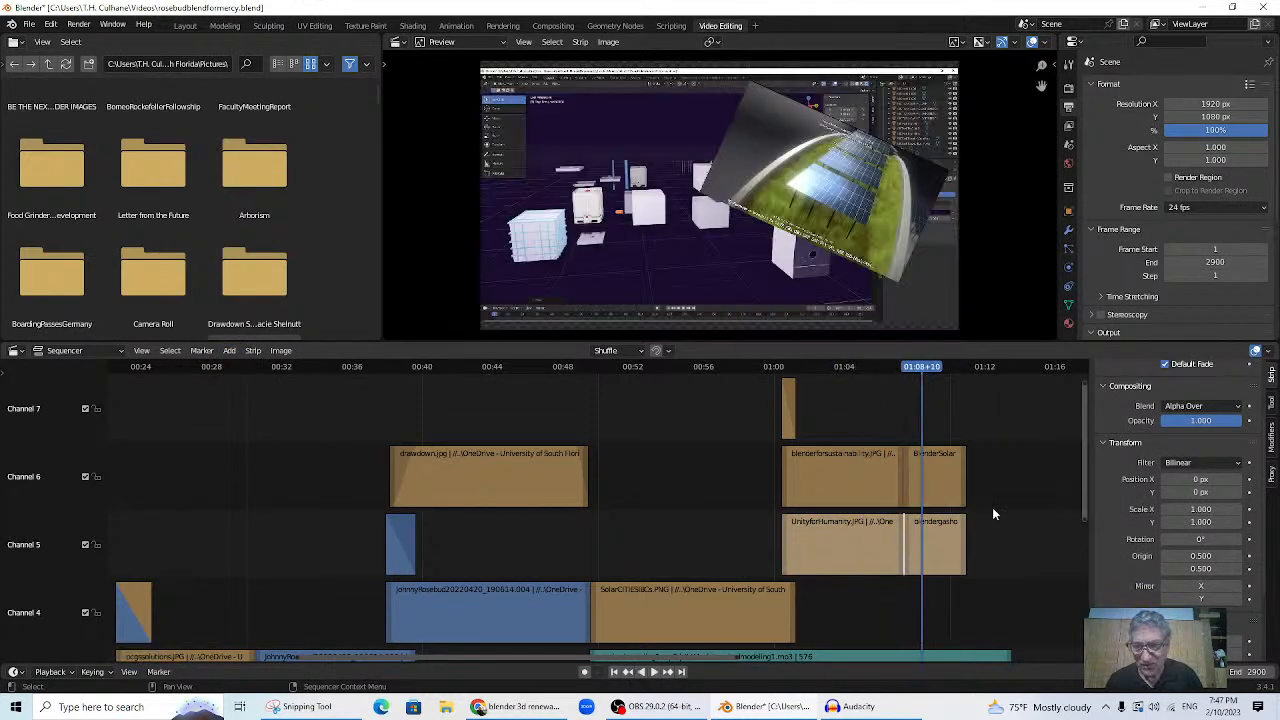
- Move the gasholder strip to channel 4 and the solar strip to channel 7, overlapping the page strips' ends, with the solar strip ending at frame 1732
{"action": "left_click", "coordinate": [840, 535]}
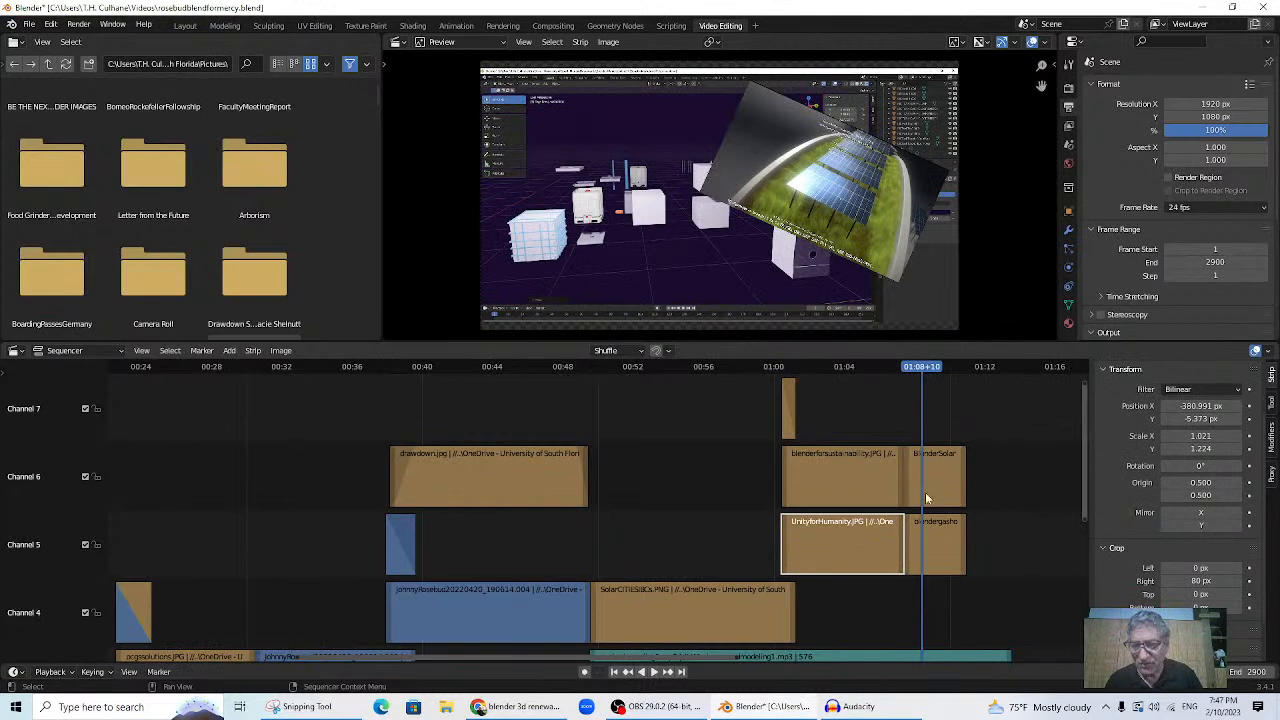
{"action": "mouse_move", "coordinate": [931, 548]}
{"action": "left_mouse_down"}
{"action": "mouse_move", "coordinate": [945, 605]}
{"action": "mouse_move", "coordinate": [928, 610]}
{"action": "mouse_move", "coordinate": [941, 624]}
{"action": "mouse_move", "coordinate": [918, 560]}
{"action": "mouse_move", "coordinate": [922, 415]}
{"action": "mouse_move", "coordinate": [988, 418]}
{"action": "left_mouse_up"}
{"action": "left_click", "coordinate": [919, 563]}
{"action": "key", "text": "x"}
{"action": "mouse_move", "coordinate": [882, 371]}
{"action": "left_mouse_down"}
{"action": "mouse_move", "coordinate": [918, 374]}
{"action": "mouse_move", "coordinate": [892, 376]}
{"action": "left_mouse_up"}
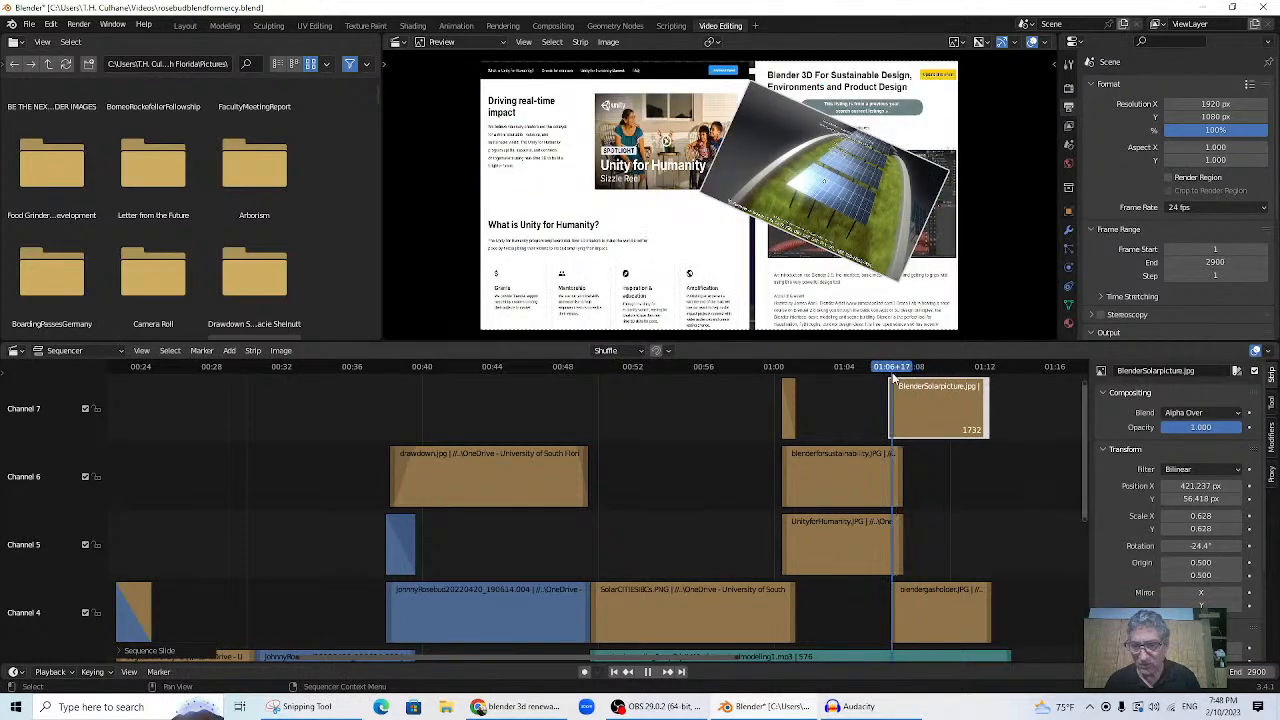
- Add a Cross transition from the UnityforHumanity strip to the overlapping gasholder strip
{"action": "left_click", "coordinate": [864, 537]}
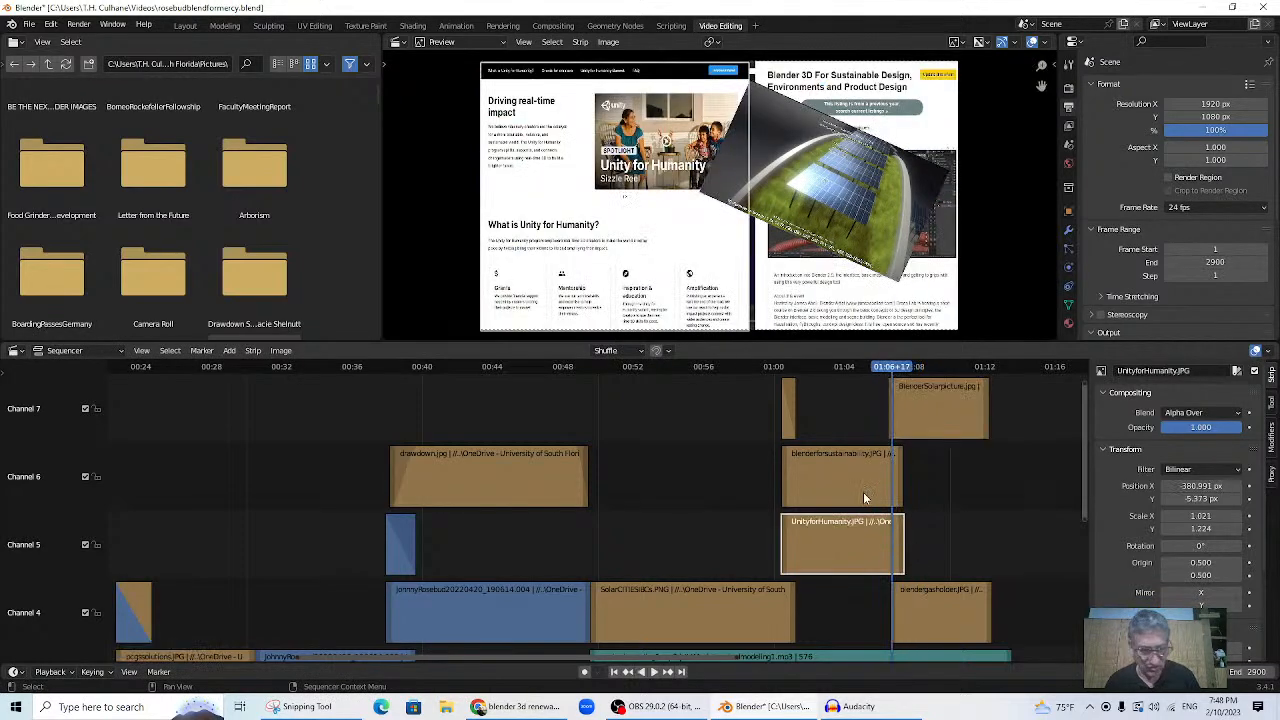
{"action": "left_click", "coordinate": [922, 606]}
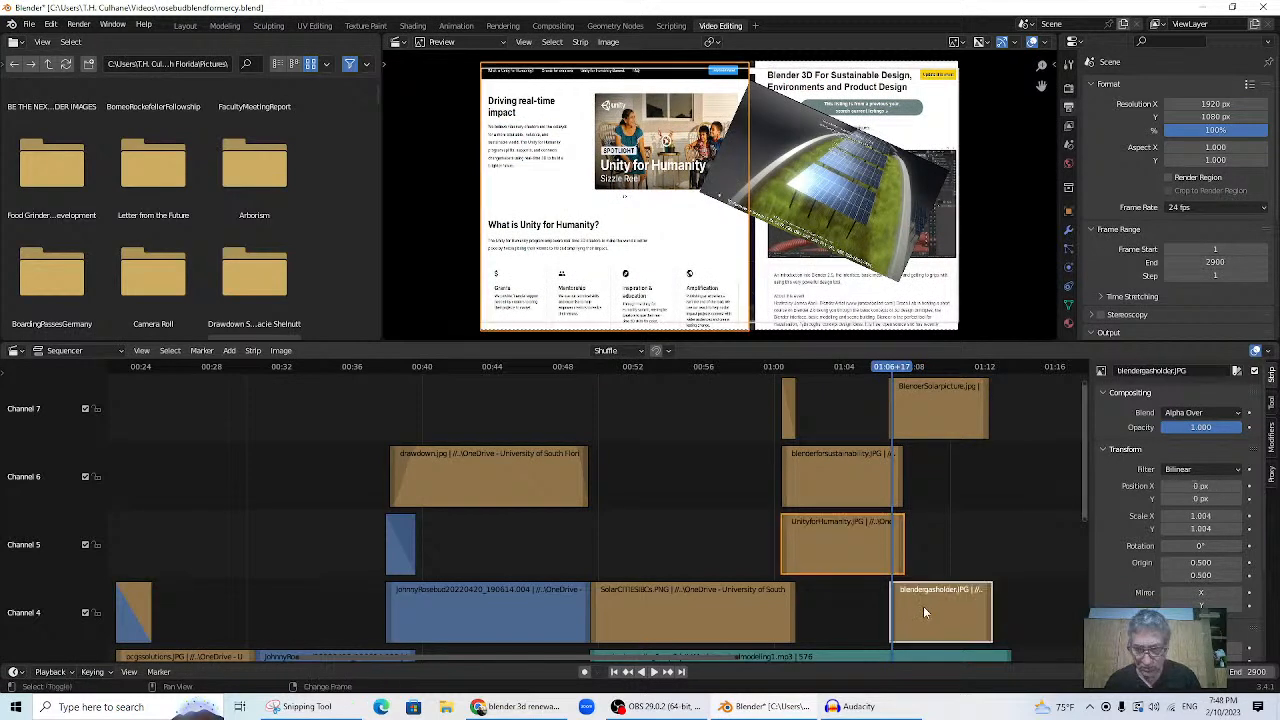
{"action": "left_click", "coordinate": [229, 351]}
{"action": "mouse_move", "coordinate": [262, 517]}
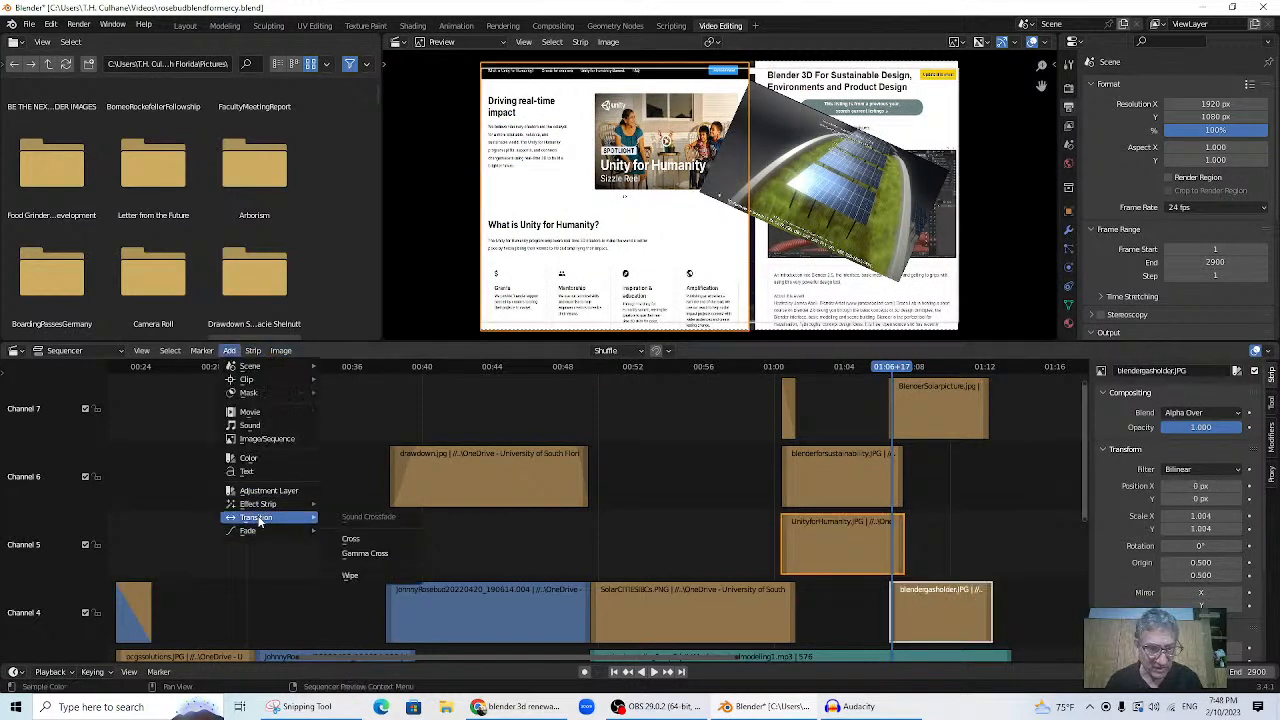
{"action": "left_click", "coordinate": [356, 536]}
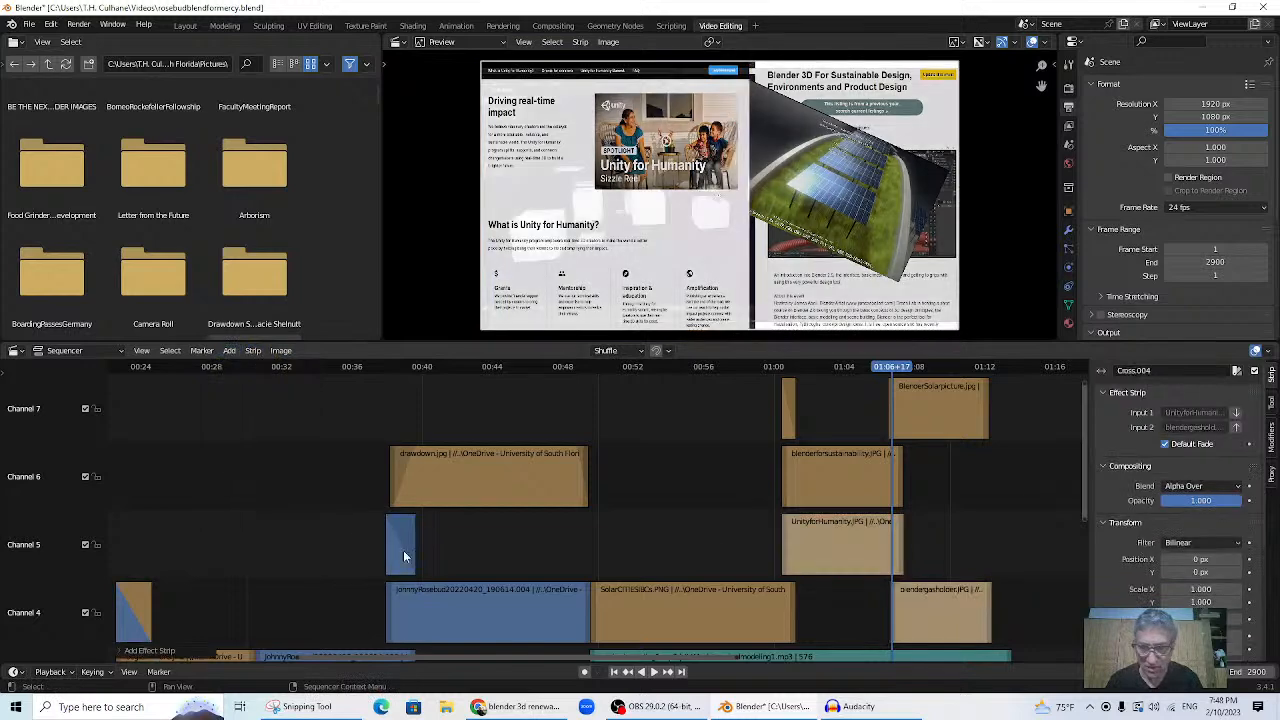
- Add a Cross transition from the blenderforsustainability strip to the overlapping solar picture strip
{"action": "left_click", "coordinate": [836, 476]}
{"action": "left_click", "coordinate": [930, 410], "text": "shift"}
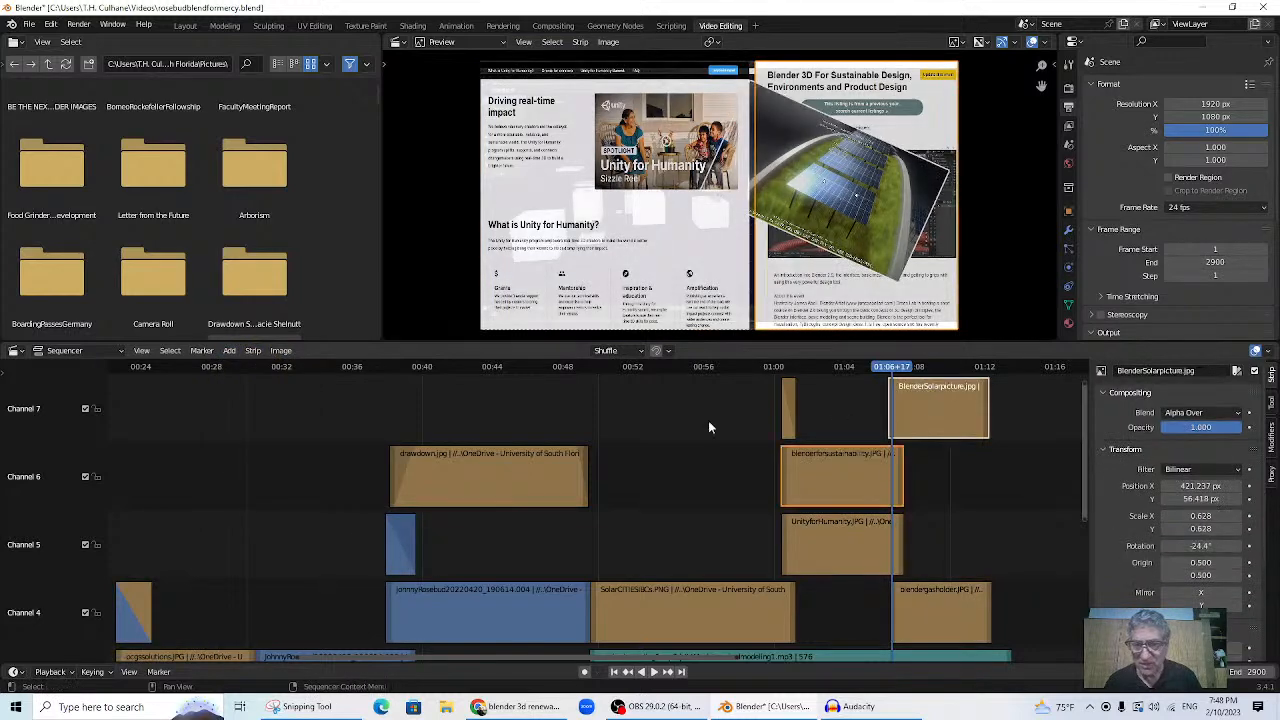
{"action": "left_click", "coordinate": [229, 351]}
{"action": "mouse_move", "coordinate": [298, 522]}
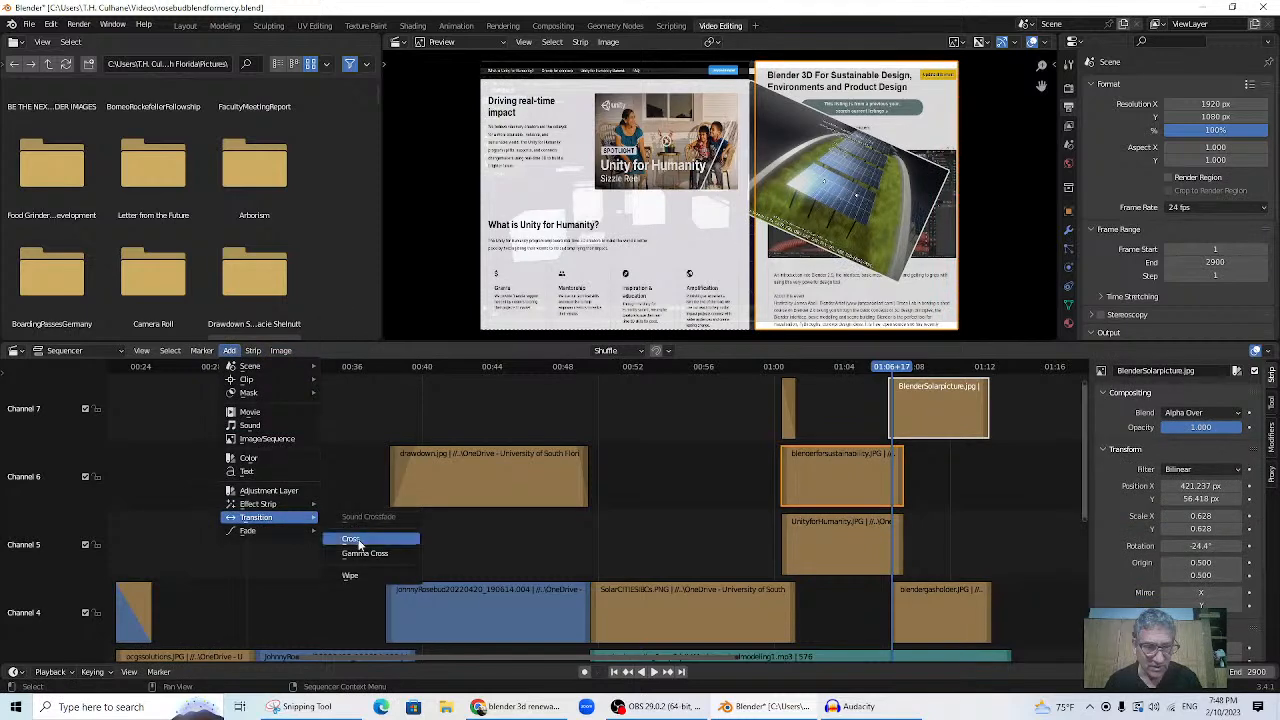
{"action": "left_click", "coordinate": [351, 539]}
- Play the sequence across both crossfades around 01:06 to check how the images blend
{"action": "key", "text": "space"}
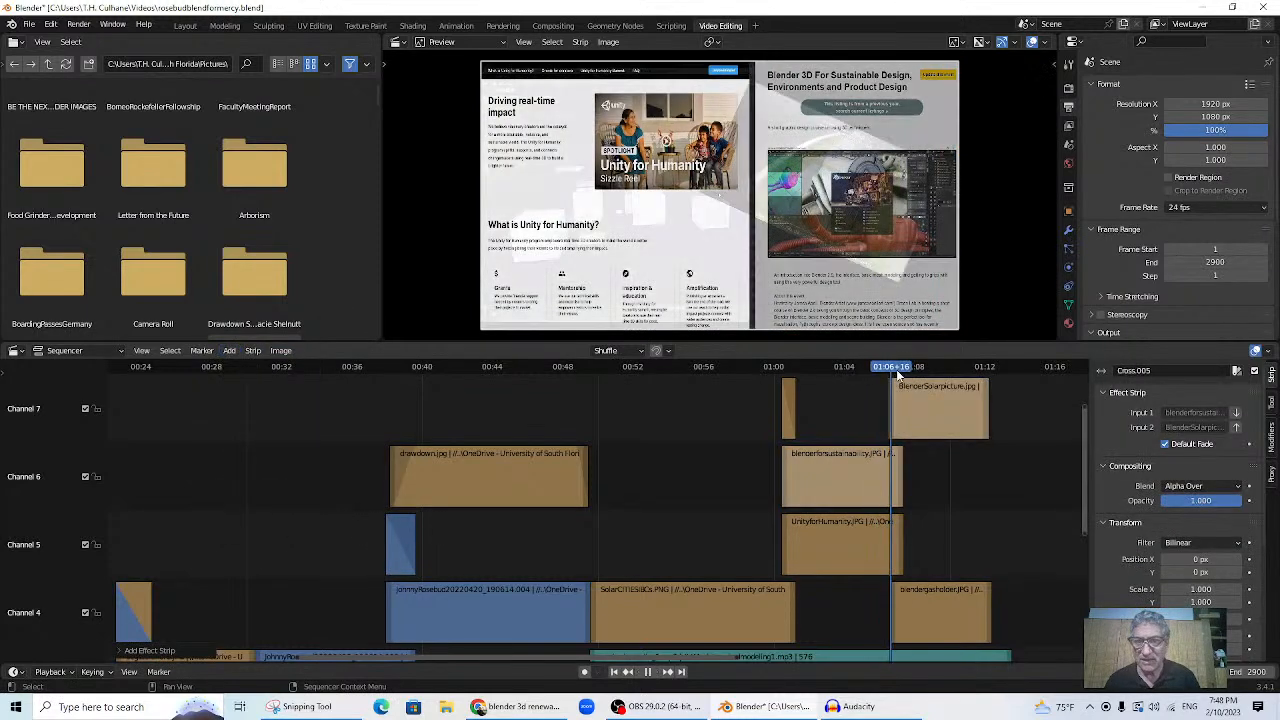
{"action": "left_click_drag", "start_coordinate": [916, 378], "coordinate": [872, 391]}
{"action": "key", "text": "space"}
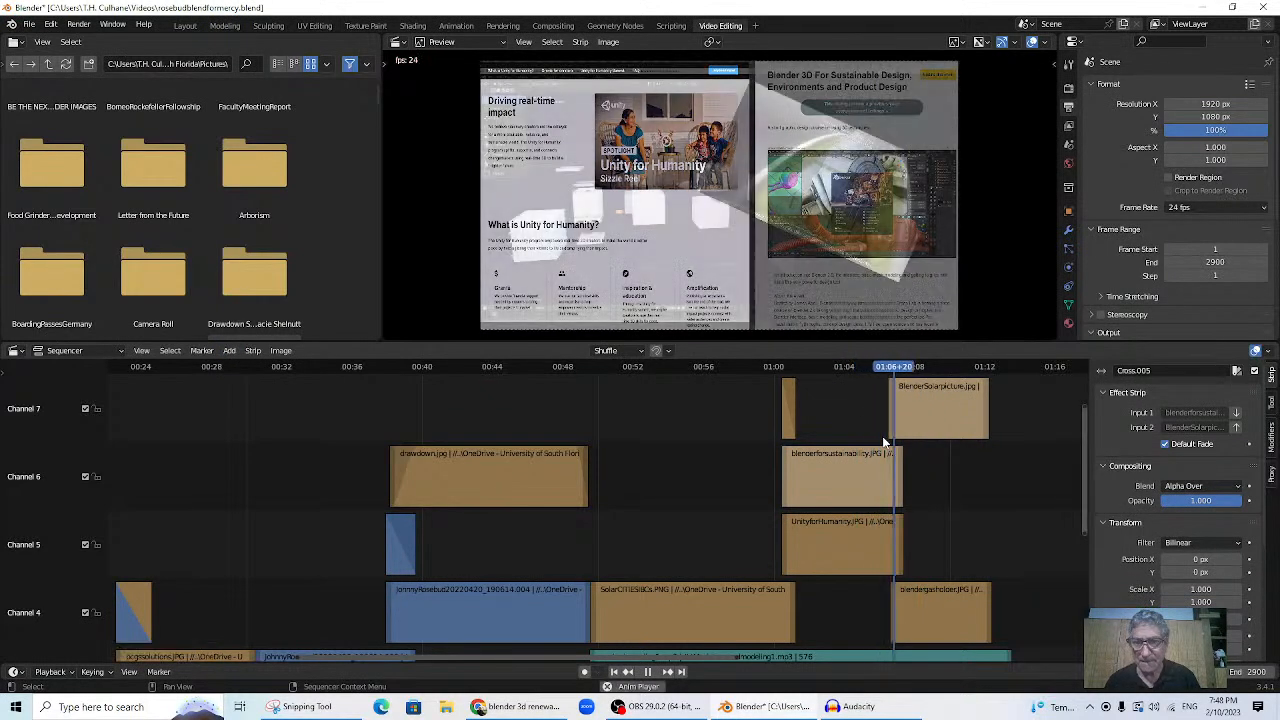
{"action": "key", "text": "space"}
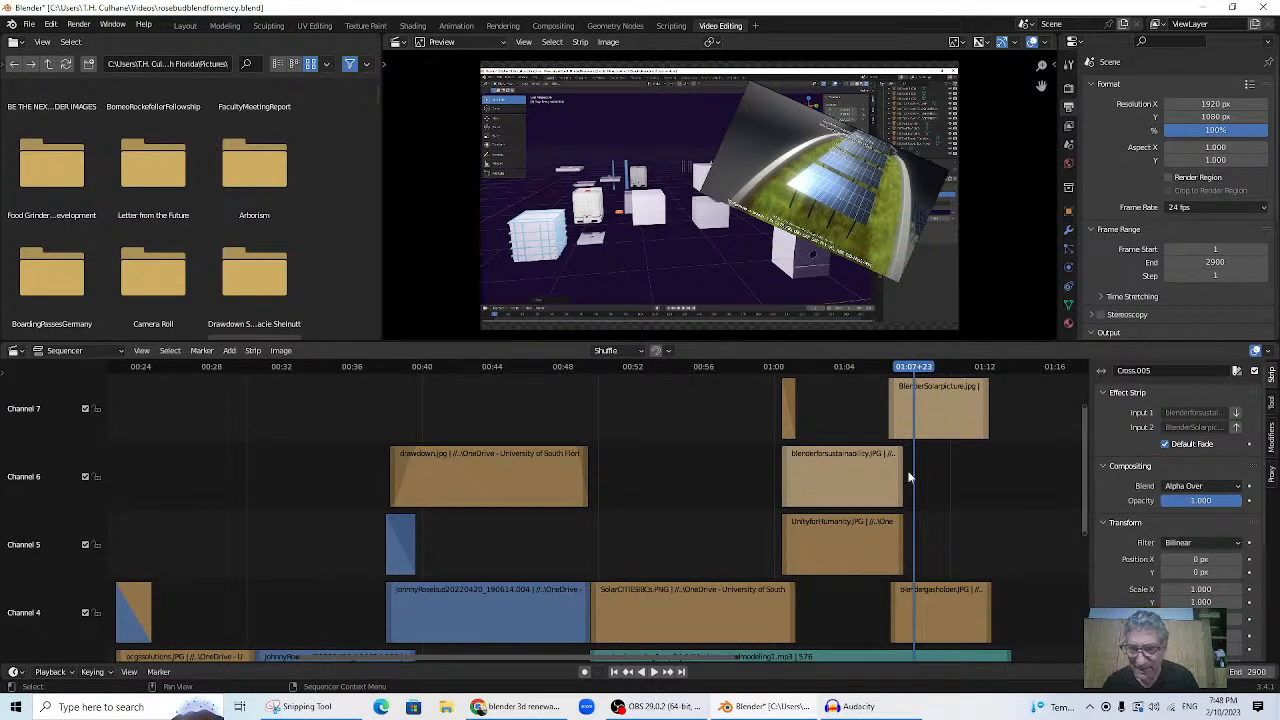
- Delete the two new crossfade strips in channels 9 and 8
{"action": "scroll", "coordinate": [968, 506], "scroll_direction": "up", "scroll_amount": 1}
{"action": "left_click_drag", "start_coordinate": [1081, 505], "coordinate": [1083, 434]}
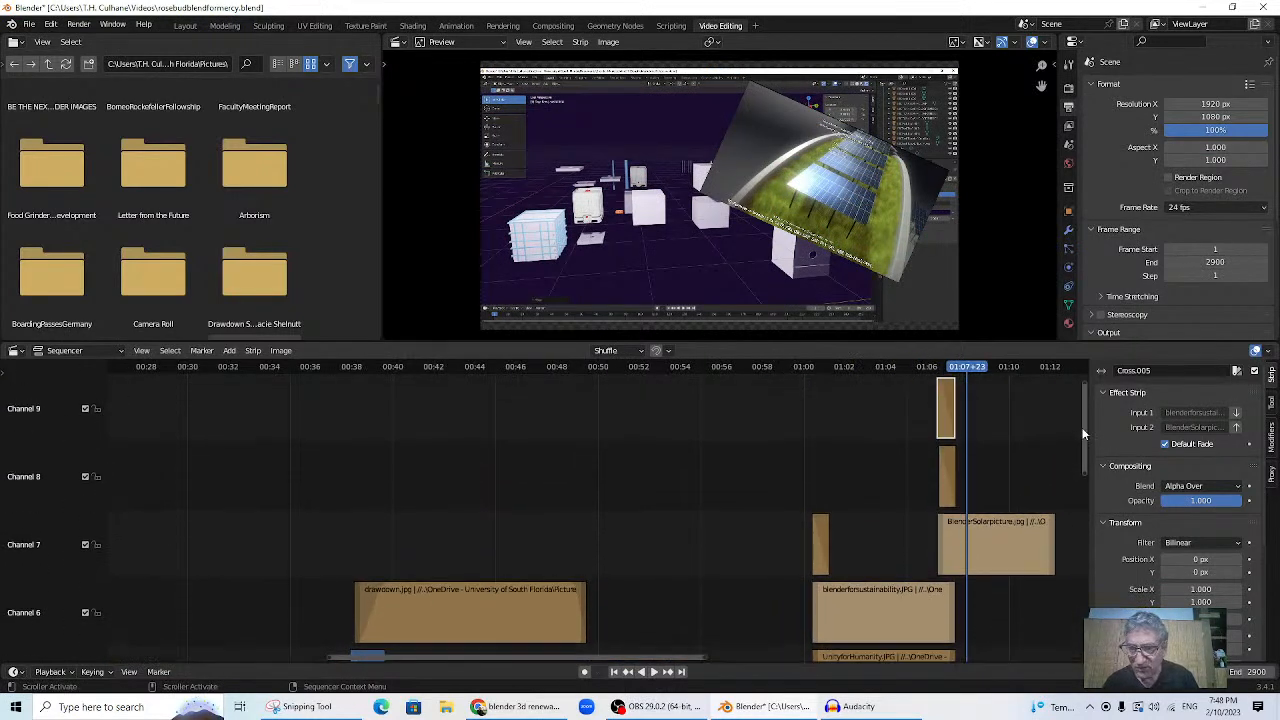
{"action": "left_click", "coordinate": [945, 477]}
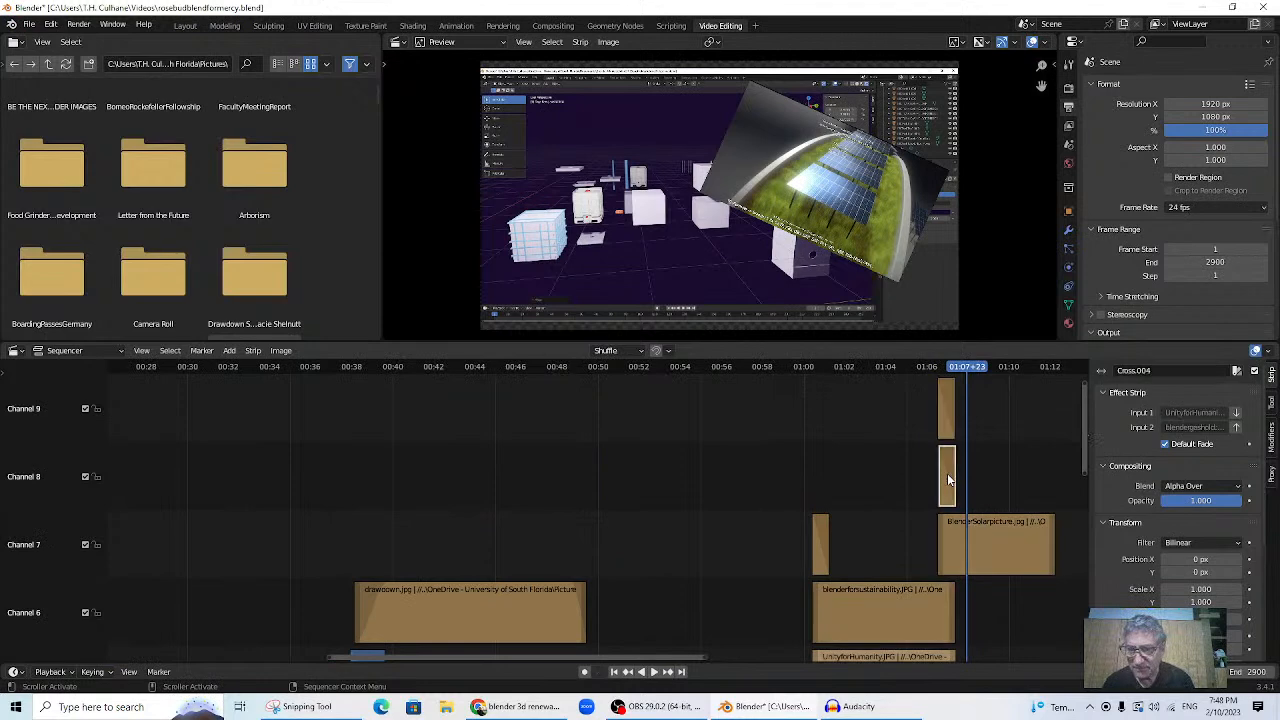
{"action": "left_click", "coordinate": [944, 417]}
{"action": "key", "text": "Delete"}
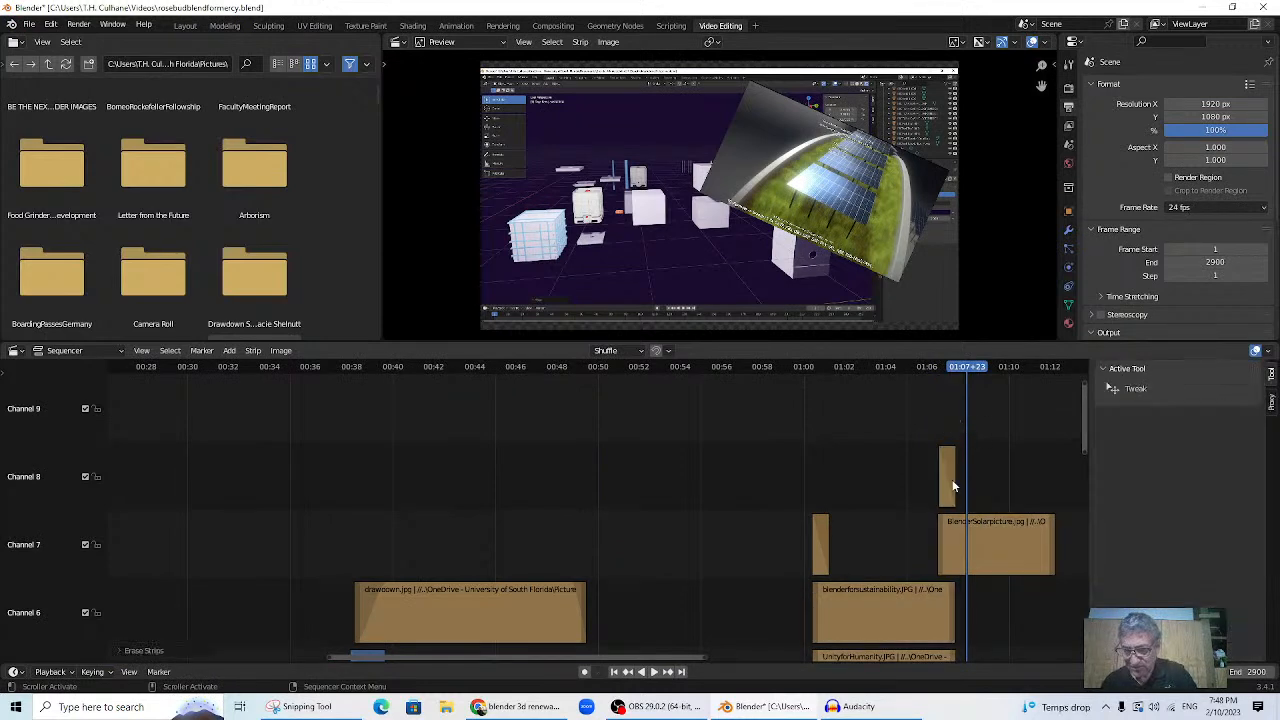
{"action": "scroll", "coordinate": [951, 490], "scroll_direction": "down", "scroll_amount": 2}
{"action": "left_click_drag", "start_coordinate": [1083, 440], "coordinate": [1084, 487]}
- Add a Cross transition again from the UnityforHumanity strip to the gasholder strip and scrub to 01:06+18 to check it
{"action": "left_click", "coordinate": [852, 566]}
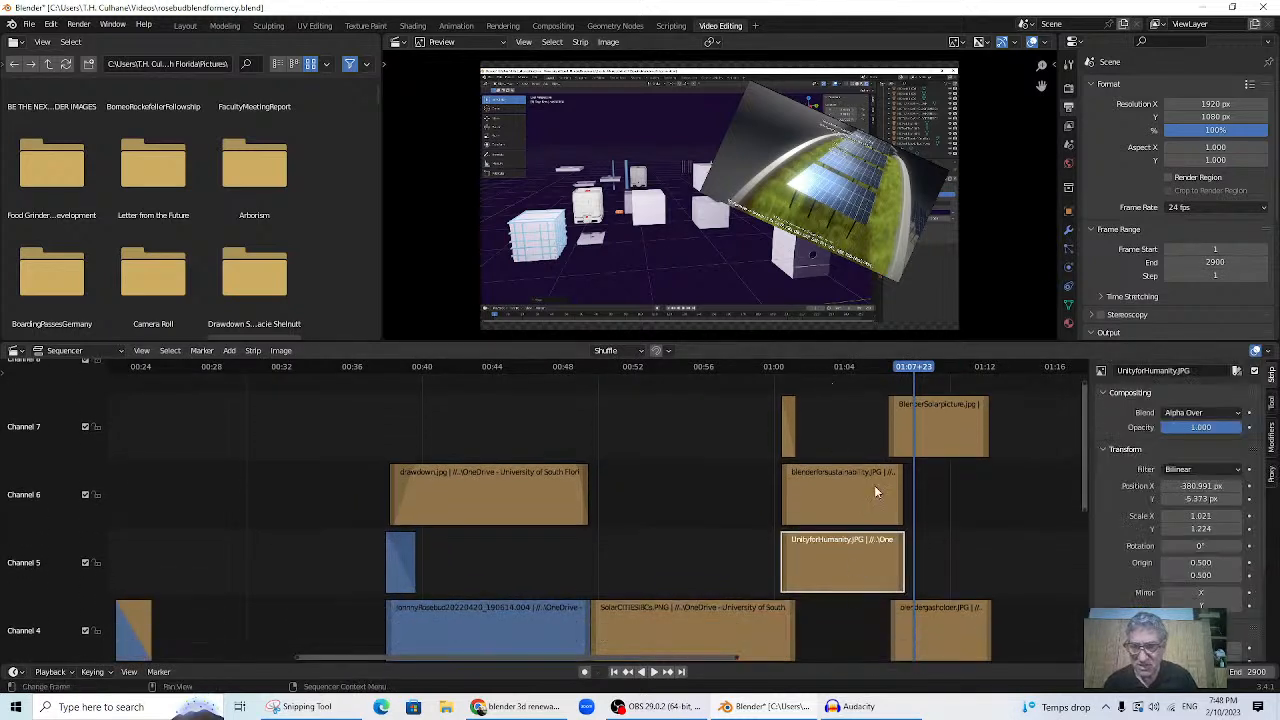
{"action": "left_click", "coordinate": [928, 623], "text": "shift"}
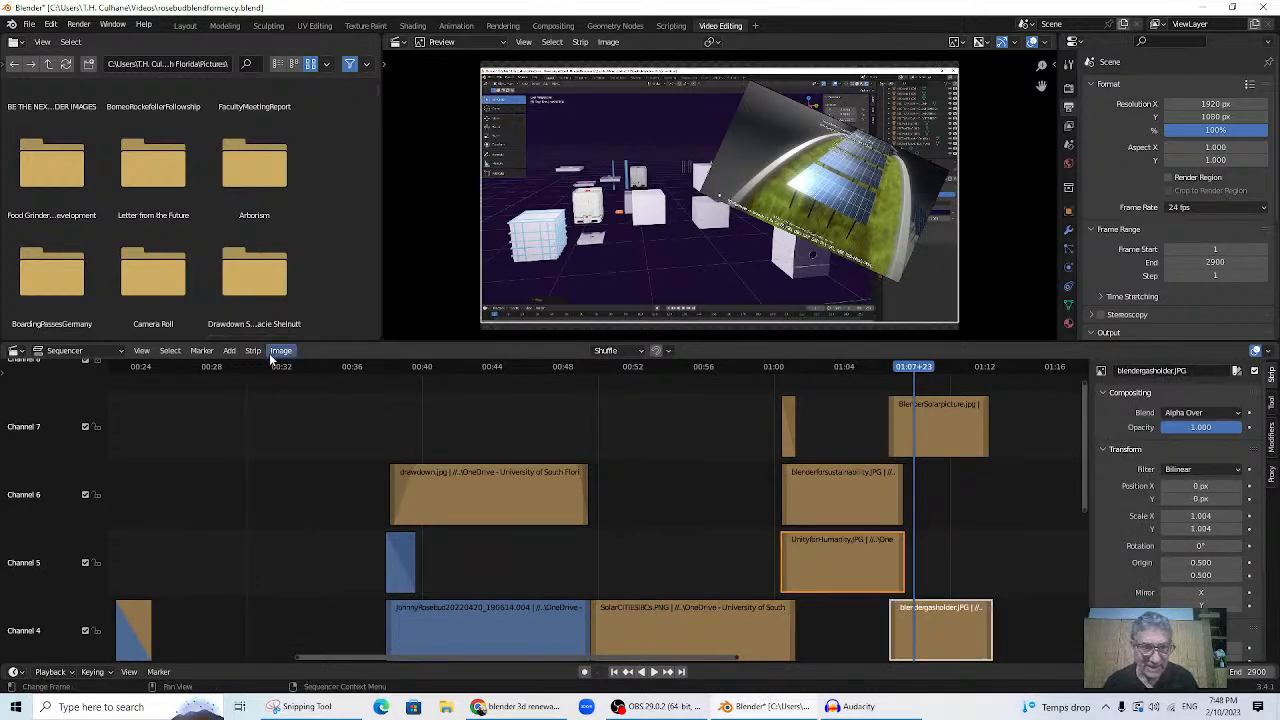
{"action": "left_click", "coordinate": [229, 351]}
{"action": "mouse_move", "coordinate": [256, 517]}
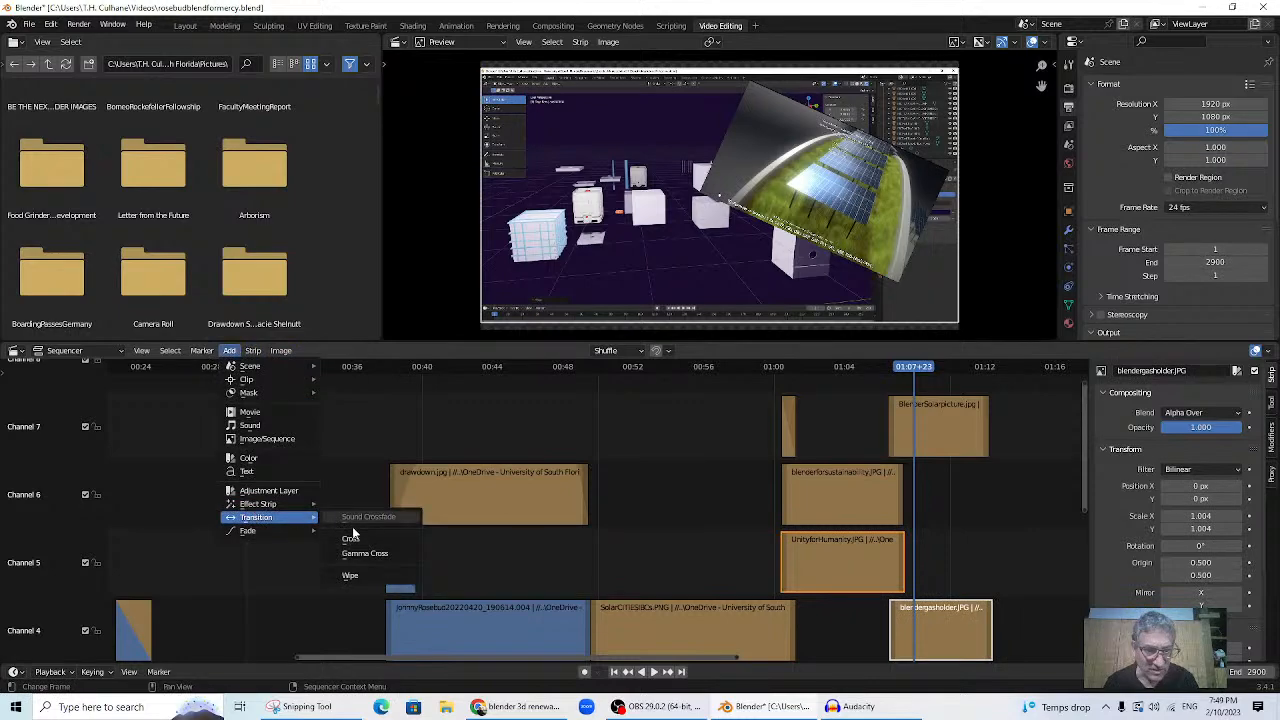
{"action": "left_click", "coordinate": [352, 539]}
{"action": "left_click_drag", "start_coordinate": [851, 366], "coordinate": [897, 372]}
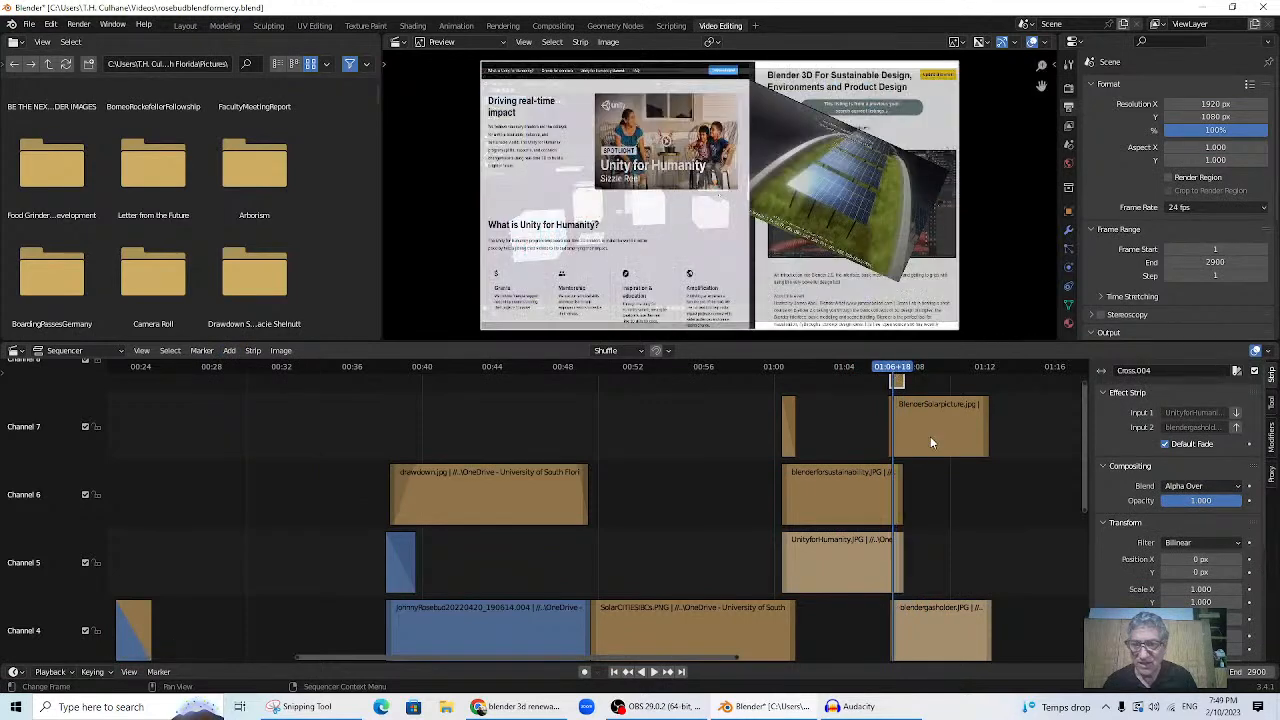
- Add a Cross transition again from the blenderforsustainability strip to the solar picture strip and play it to check the blend
{"action": "left_click", "coordinate": [930, 442]}
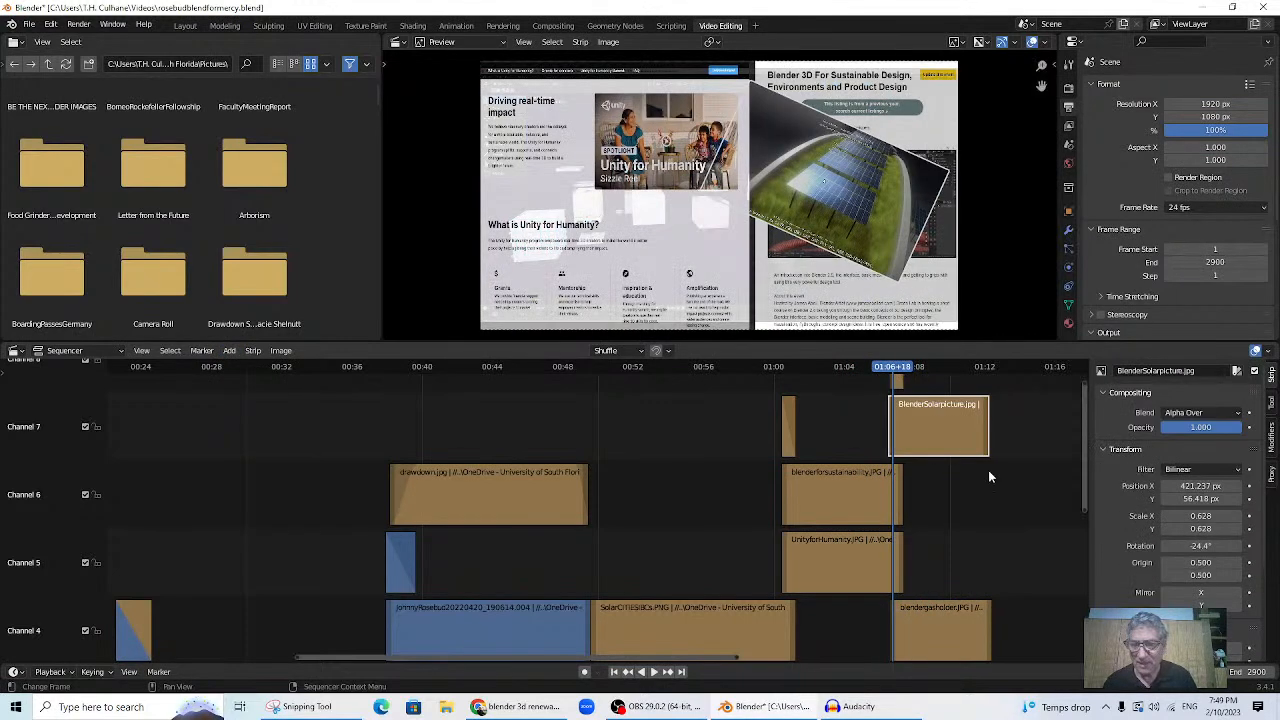
{"action": "scroll", "coordinate": [988, 470], "scroll_direction": "down", "scroll_amount": 1}
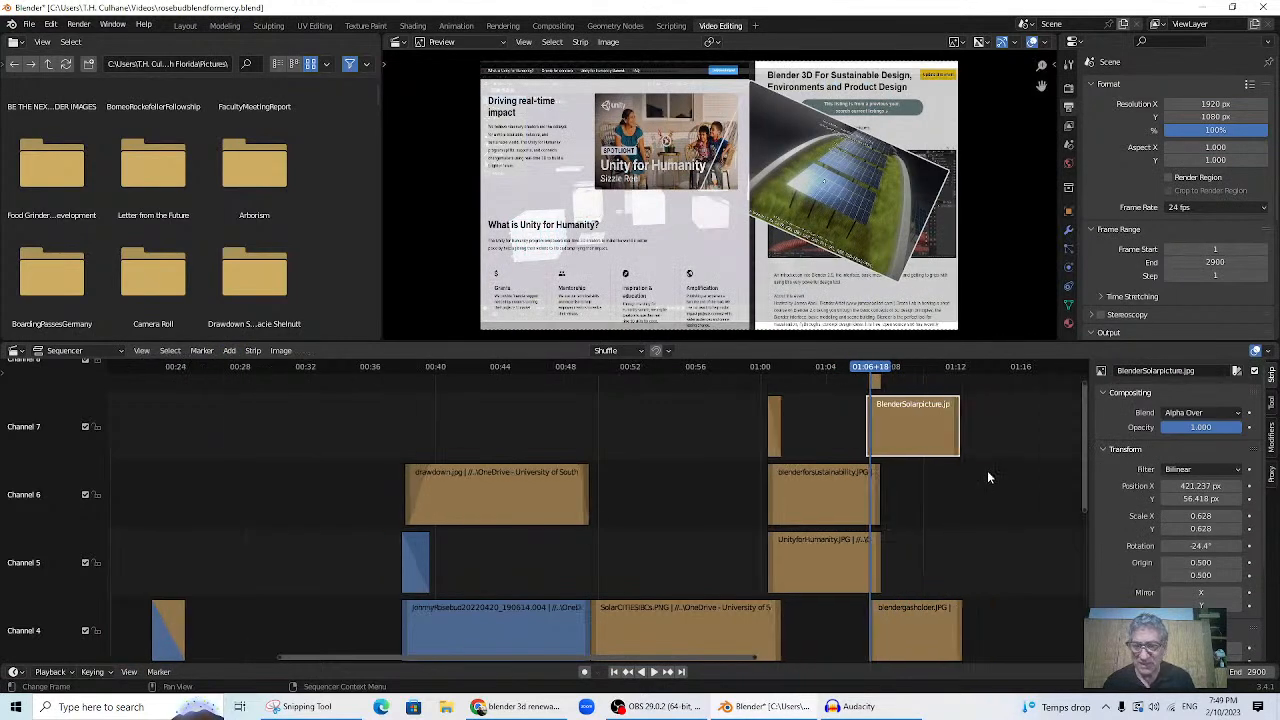
{"action": "left_click", "coordinate": [810, 496]}
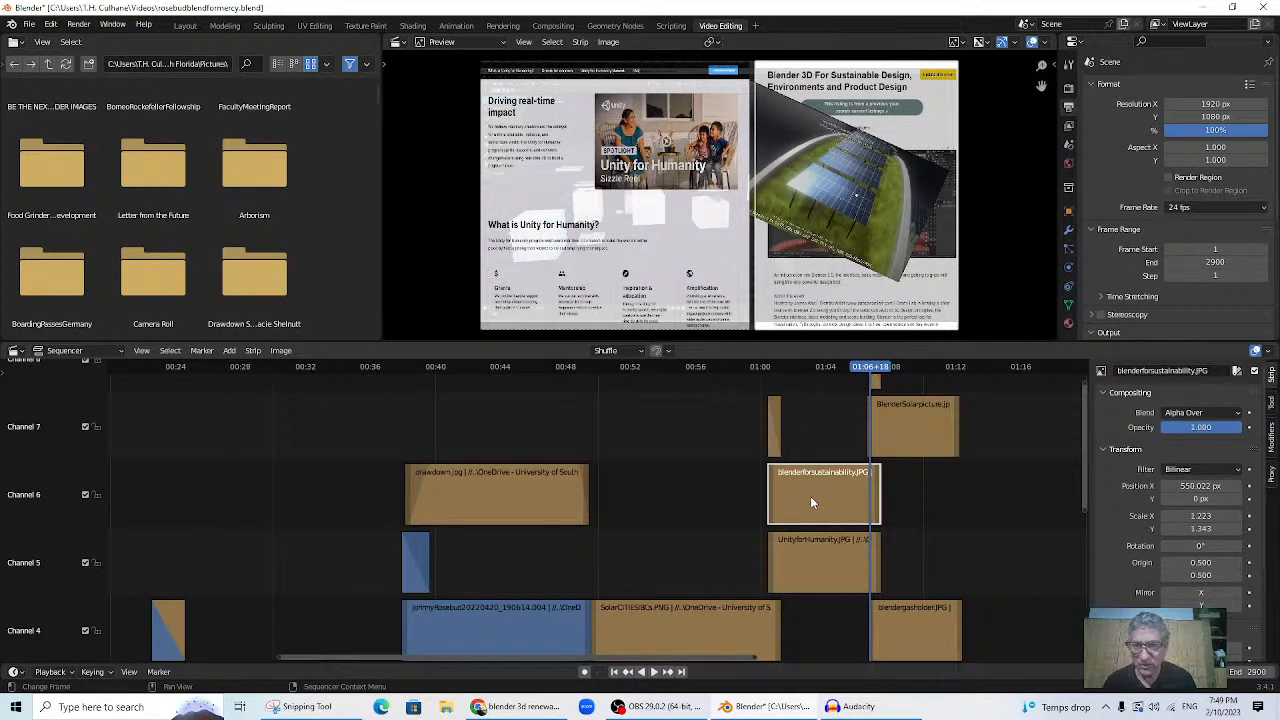
{"action": "left_click", "coordinate": [892, 436], "text": "shift"}
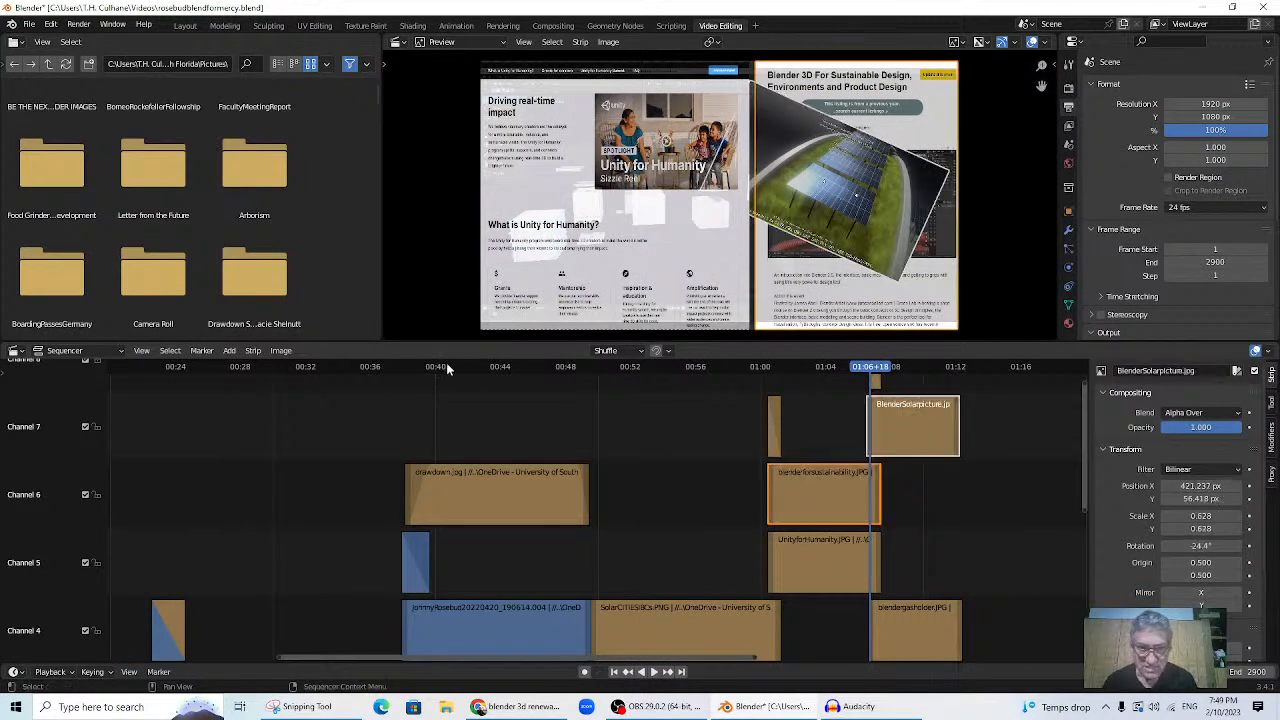
{"action": "left_click", "coordinate": [252, 351]}
{"action": "mouse_move", "coordinate": [229, 351]}
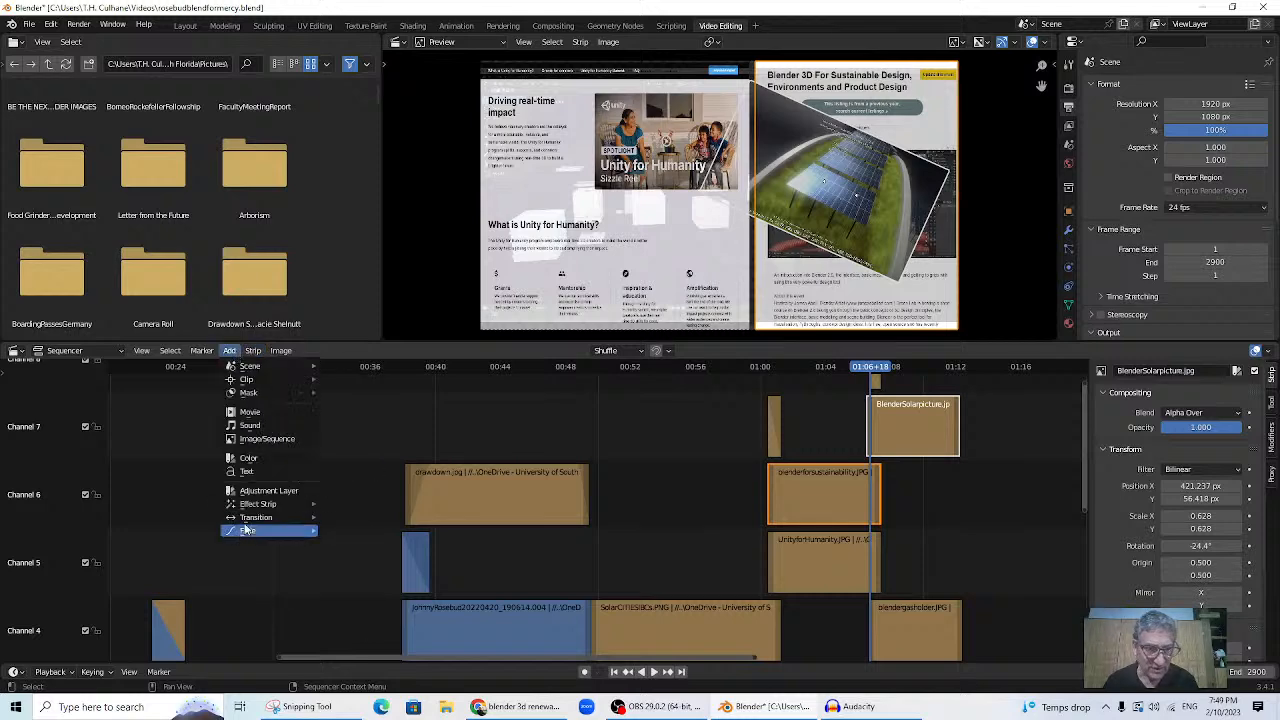
{"action": "mouse_move", "coordinate": [319, 520]}
{"action": "left_click", "coordinate": [372, 540]}
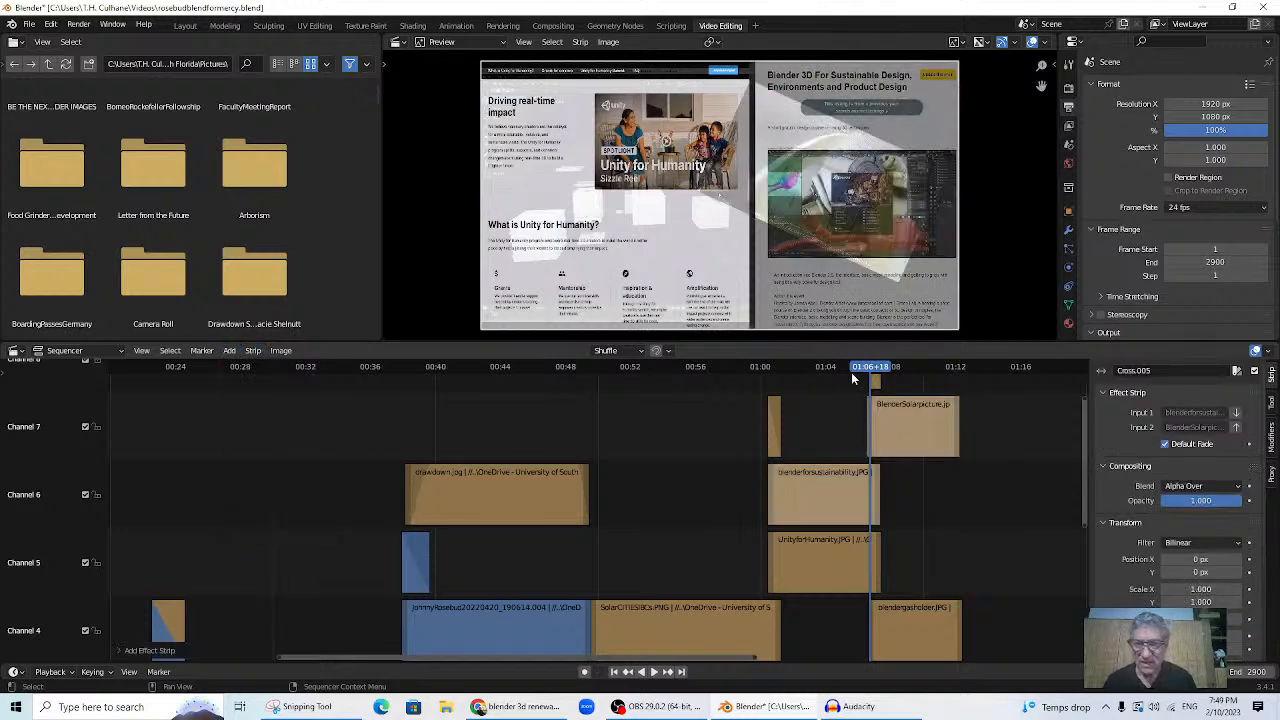
{"action": "key", "text": "space"}
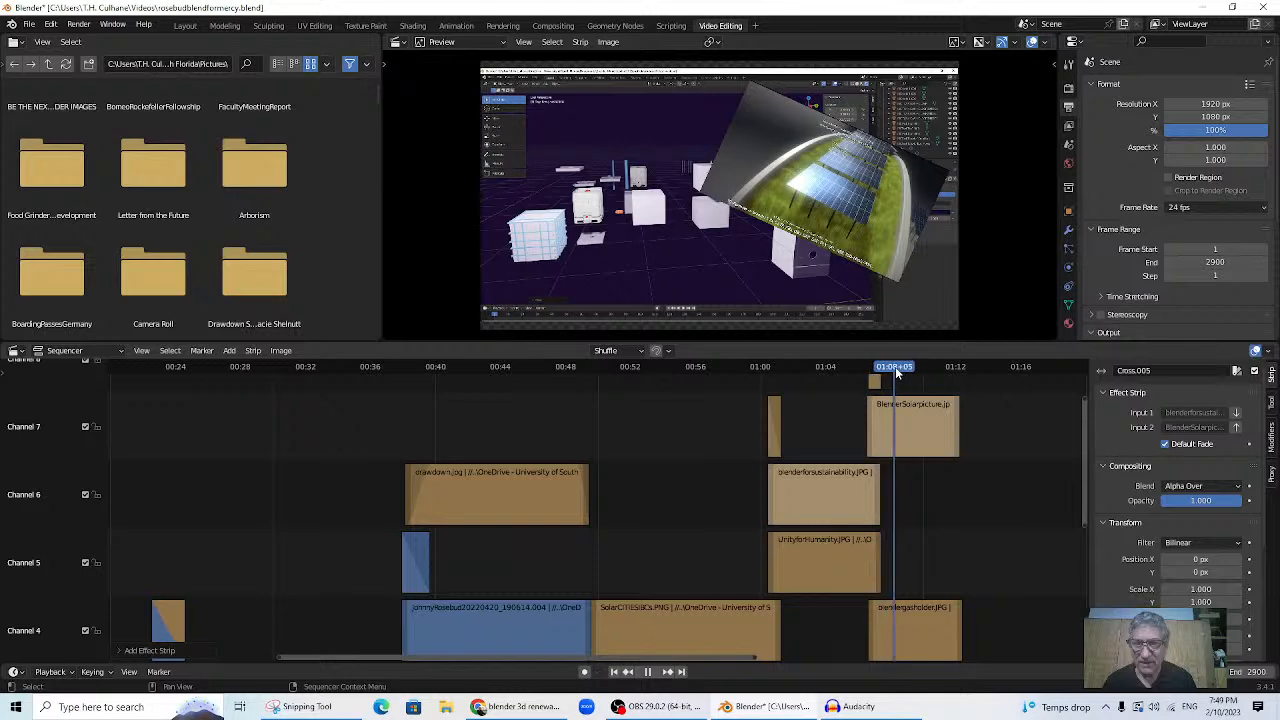
- Replay and scrub the sequence around 01:07 to check how the sustainability pages blend into the gasholder and solar images
{"action": "left_click", "coordinate": [834, 369]}
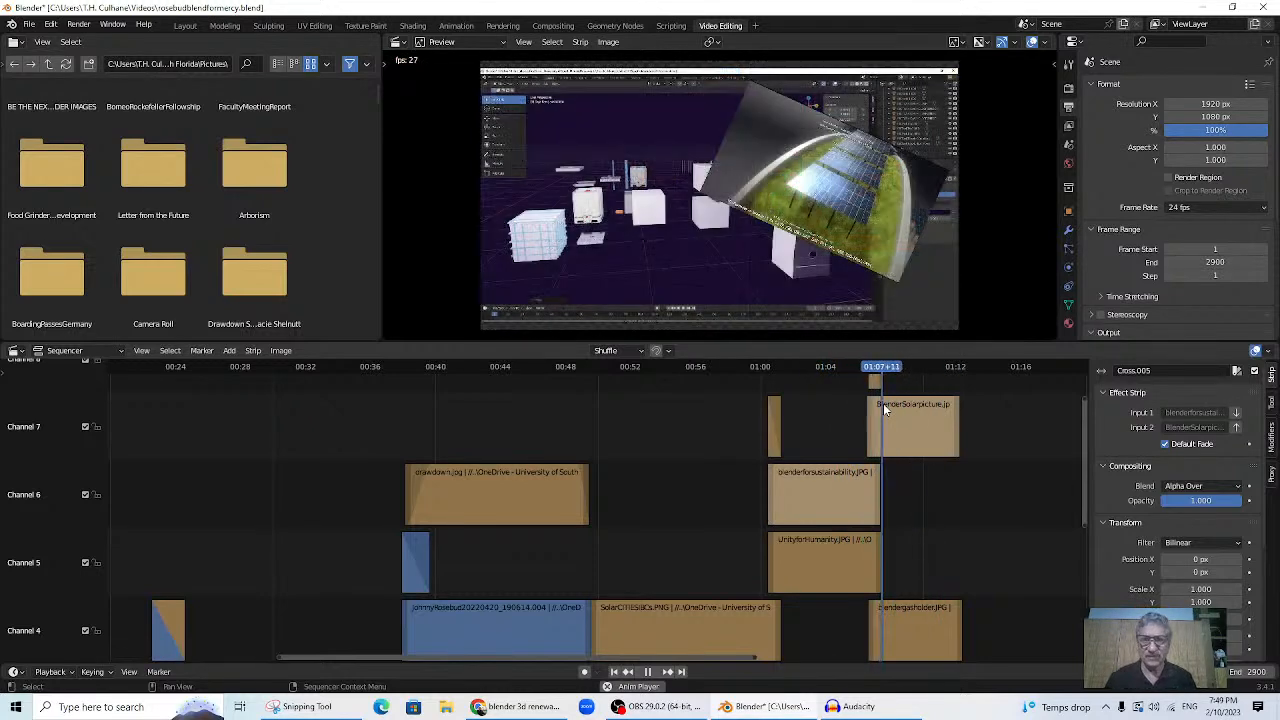
{"action": "key", "text": "space"}
{"action": "left_click_drag", "start_coordinate": [910, 374], "coordinate": [882, 376]}
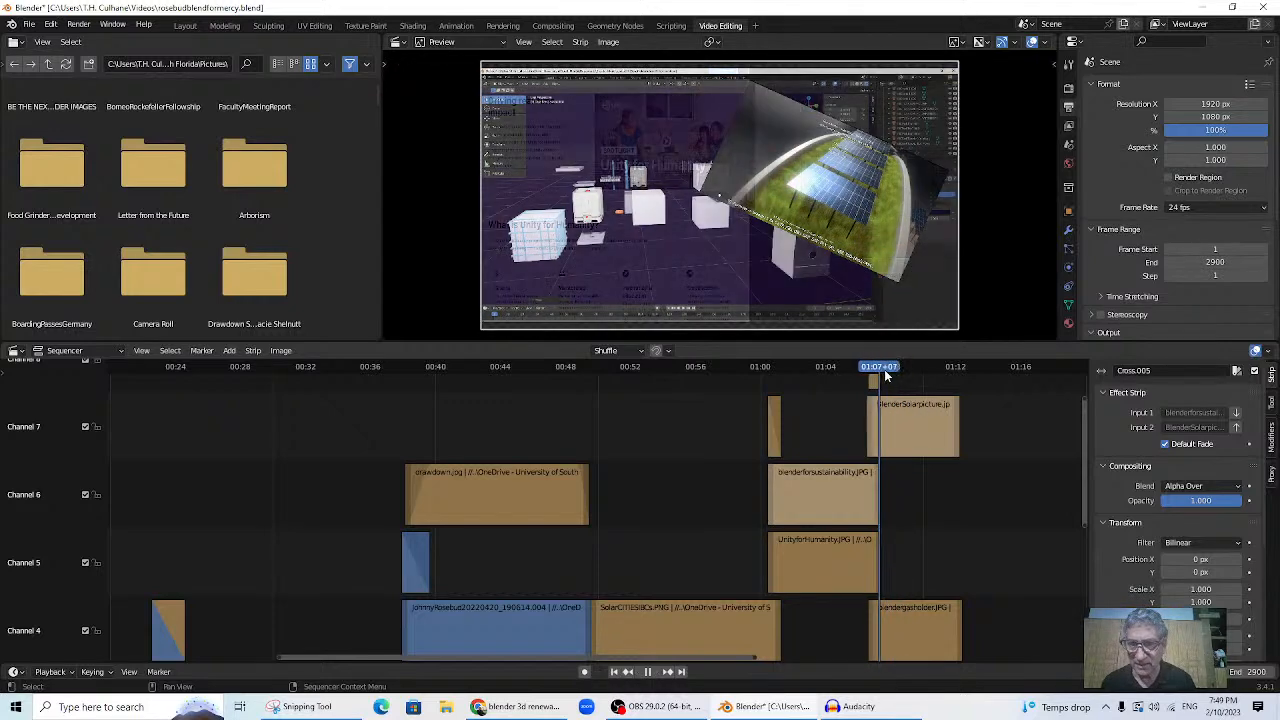
{"action": "key", "text": "space"}
{"action": "scroll", "coordinate": [1057, 465], "scroll_direction": "up", "scroll_amount": 2}
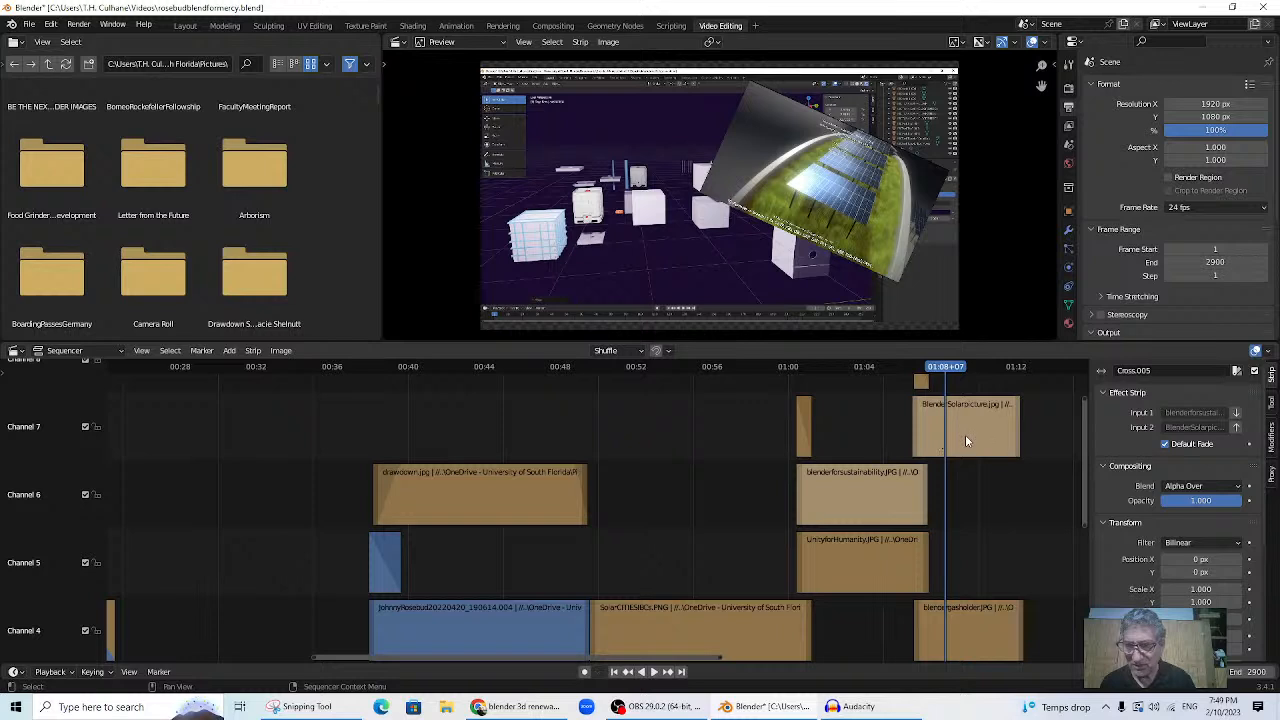
- Examine the two Cross strips in channels 8 and 9 and the solar picture strip around 01:07+11, checking their inputs and settings
{"action": "left_click", "coordinate": [924, 382]}
{"action": "left_click_drag", "start_coordinate": [1083, 465], "coordinate": [1079, 405]}
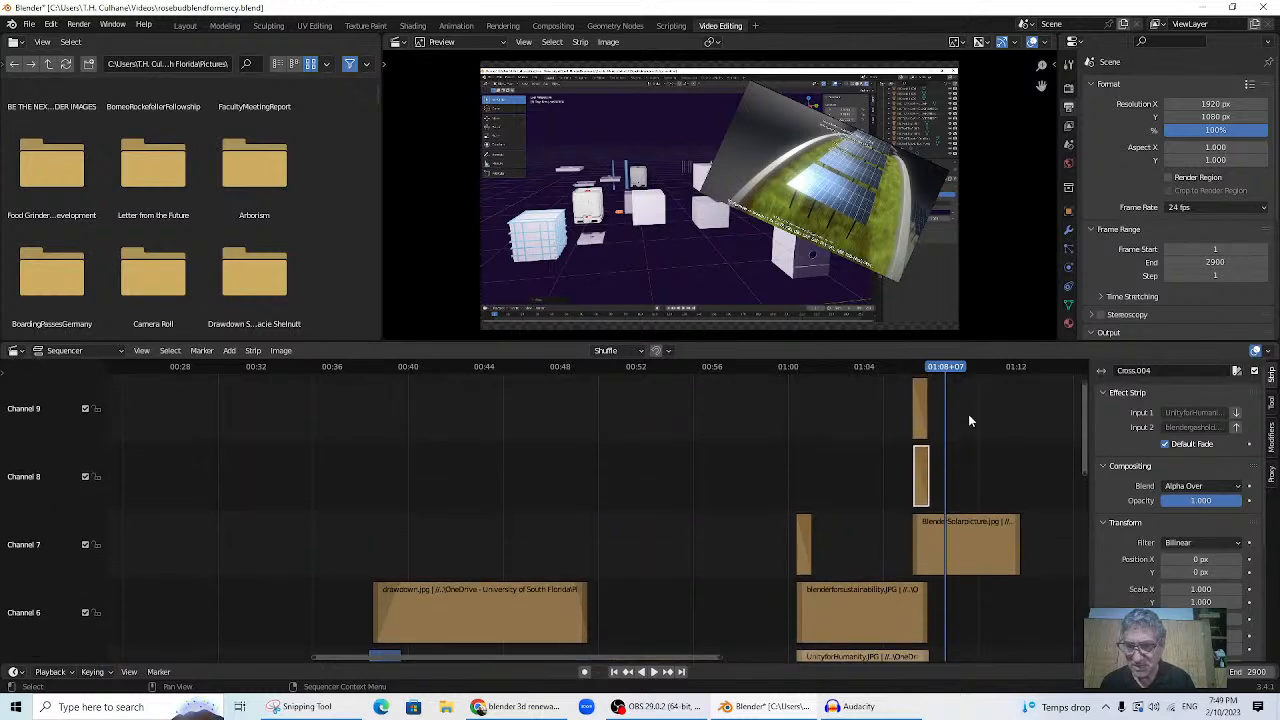
{"action": "left_click", "coordinate": [921, 410]}
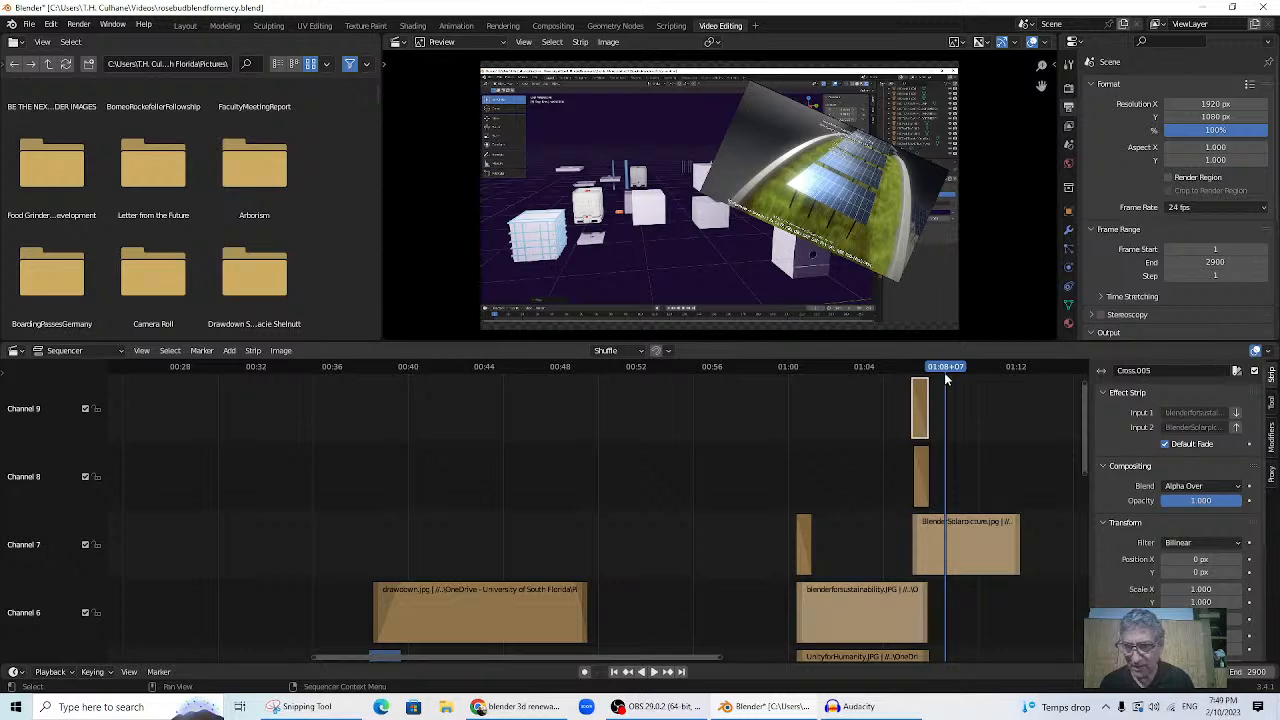
{"action": "key", "text": "space"}
{"action": "mouse_move", "coordinate": [941, 374]}
{"action": "left_mouse_down"}
{"action": "mouse_move", "coordinate": [886, 374]}
{"action": "mouse_move", "coordinate": [931, 374]}
{"action": "left_mouse_up"}
{"action": "left_click", "coordinate": [956, 553]}
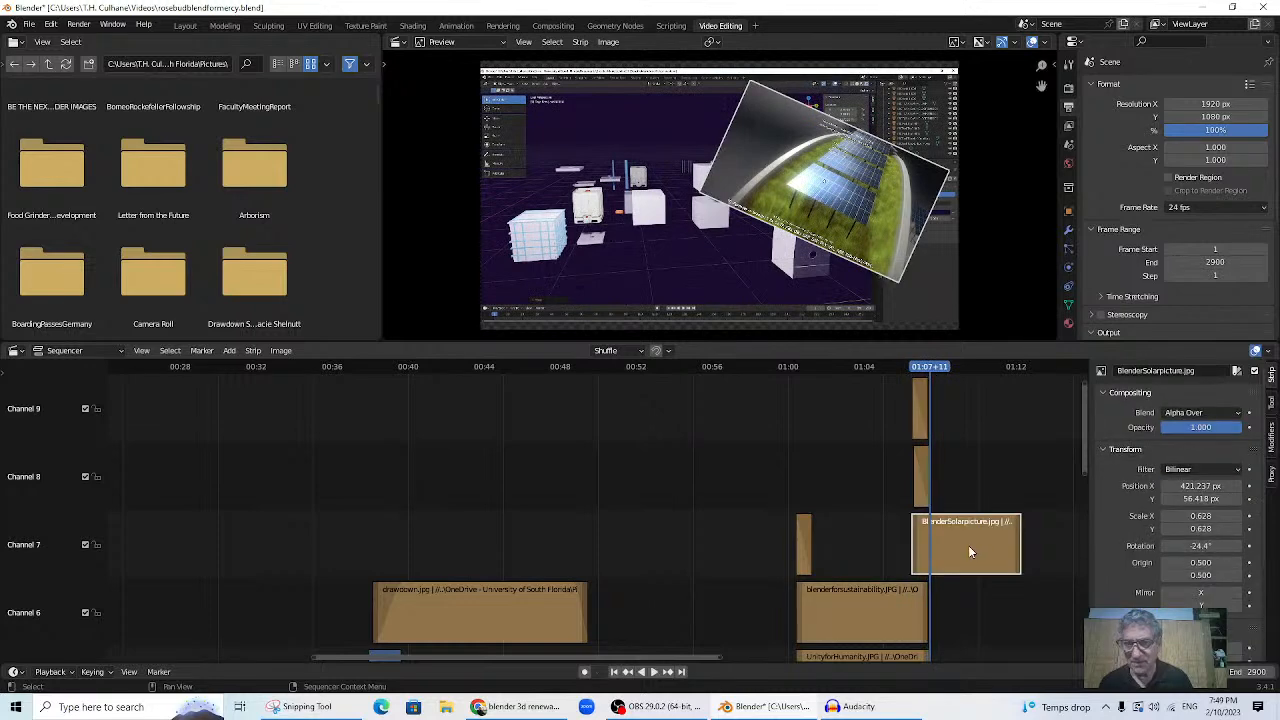
{"action": "mouse_move", "coordinate": [1085, 440]}
{"action": "left_mouse_down"}
{"action": "mouse_move", "coordinate": [1085, 550]}
{"action": "mouse_move", "coordinate": [1085, 456]}
{"action": "left_mouse_up"}
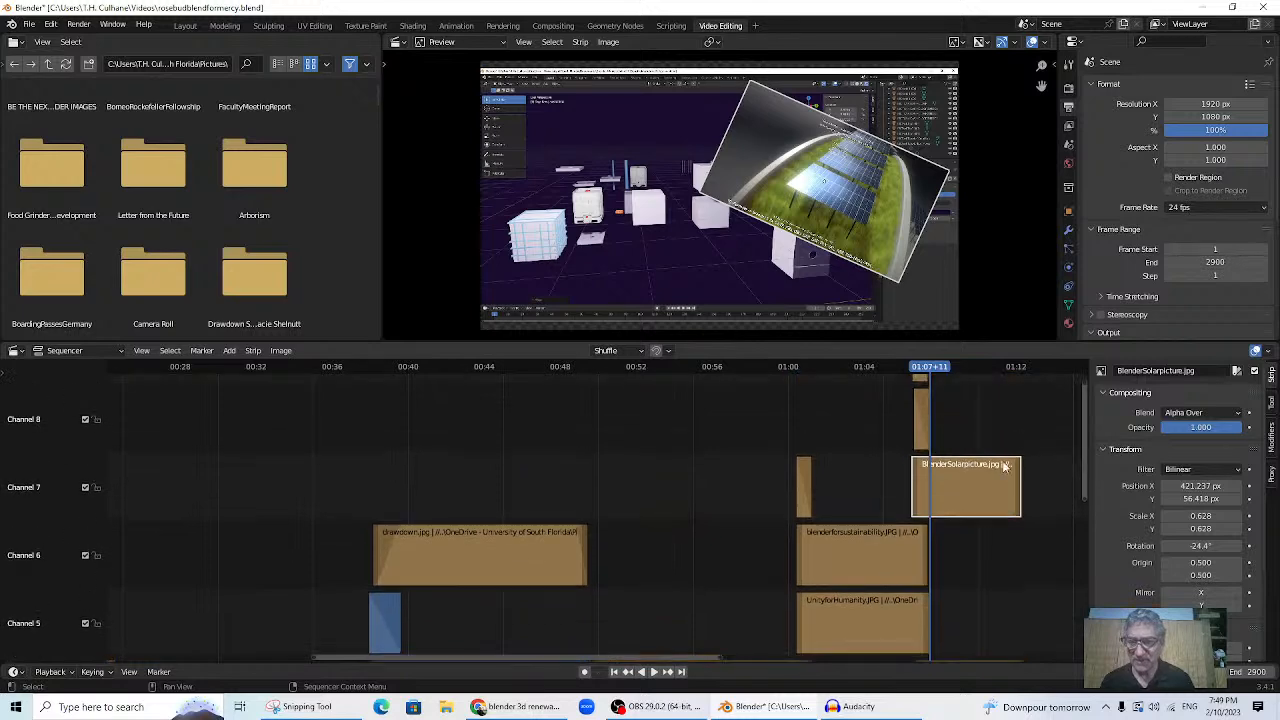
{"action": "left_click", "coordinate": [922, 424]}
{"action": "scroll", "coordinate": [968, 442], "scroll_direction": "up", "scroll_amount": 1}
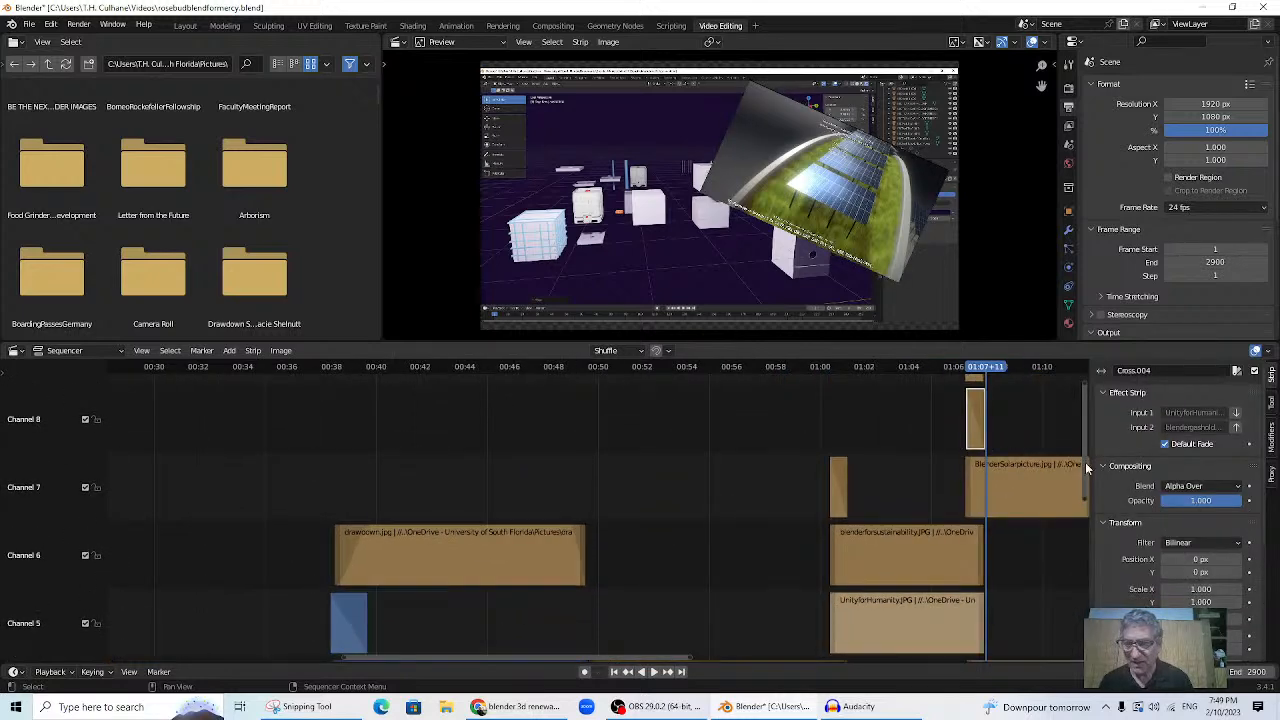
{"action": "left_click_drag", "start_coordinate": [1085, 462], "coordinate": [1085, 422]}
{"action": "left_click", "coordinate": [968, 415]}
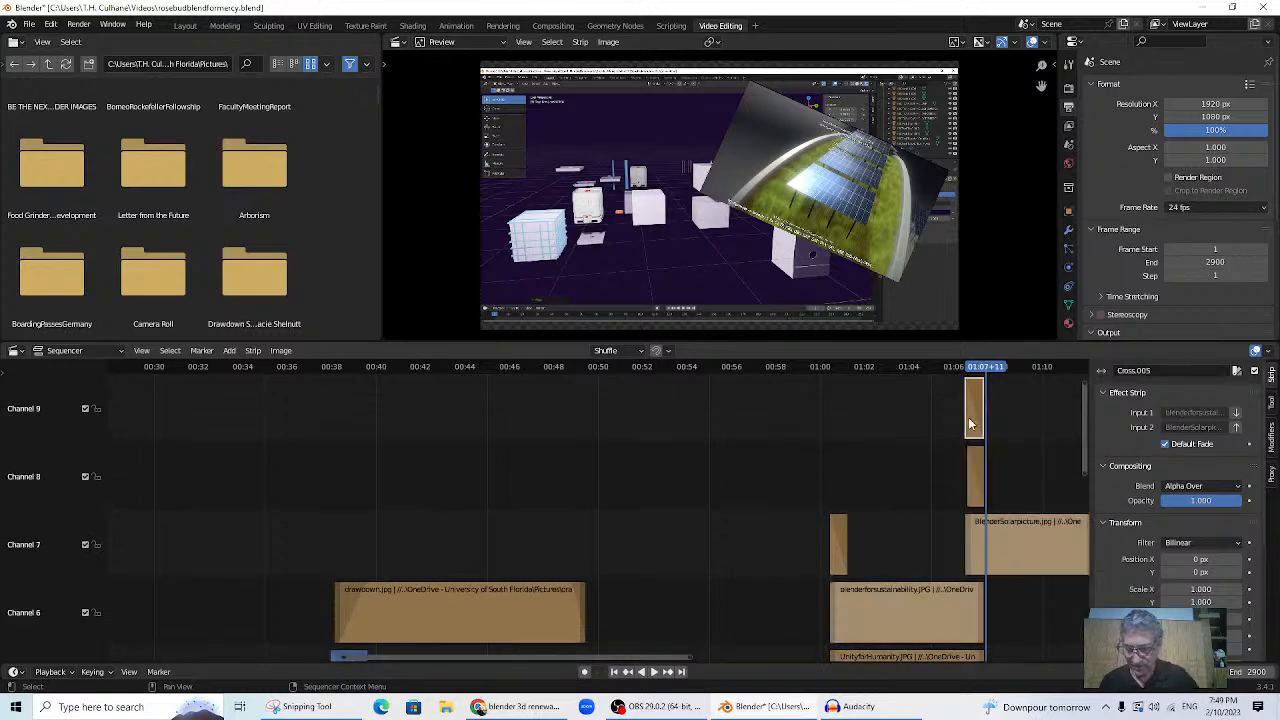
- Slide the solar picture strip later and extend the ends of the blenderforsustainability strip to frame 1677 and the UnityforHumanity strip similarly
{"action": "left_click_drag", "start_coordinate": [1022, 550], "coordinate": [1048, 549]}
{"action": "scroll", "coordinate": [1000, 588], "scroll_direction": "down", "scroll_amount": 1}
{"action": "left_click_drag", "start_coordinate": [1079, 431], "coordinate": [1083, 519]}
{"action": "left_click_drag", "start_coordinate": [849, 404], "coordinate": [895, 404]}
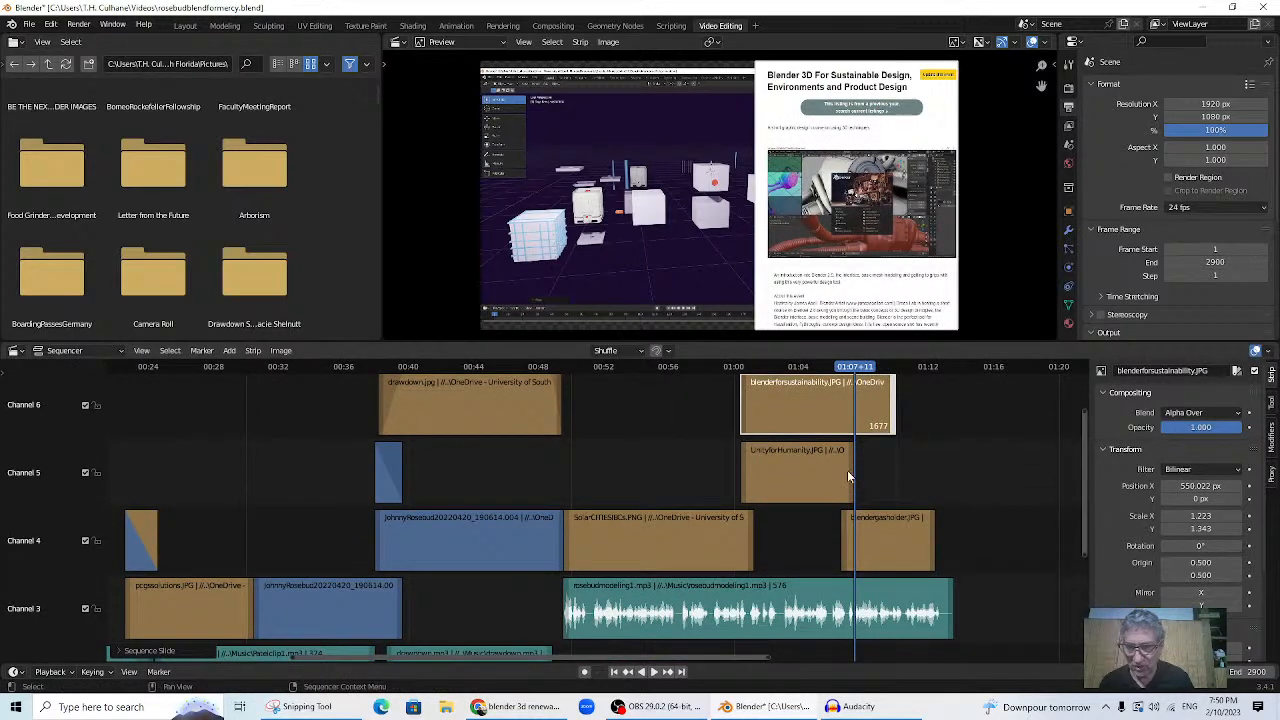
{"action": "left_click_drag", "start_coordinate": [850, 472], "coordinate": [896, 469]}
- Slide the solar picture strip back to start at about 01:08 and trim the end of the UnityforHumanity strip to about 01:09
{"action": "scroll", "coordinate": [945, 476], "scroll_direction": "up", "scroll_amount": 2}
{"action": "left_click_drag", "start_coordinate": [1085, 500], "coordinate": [1085, 451]}
{"action": "left_click", "coordinate": [918, 458]}
{"action": "left_click_drag", "start_coordinate": [918, 458], "coordinate": [889, 458]}
{"action": "left_click", "coordinate": [911, 399]}
{"action": "left_click_drag", "start_coordinate": [913, 592], "coordinate": [899, 590]}
{"action": "left_click", "coordinate": [882, 400]}
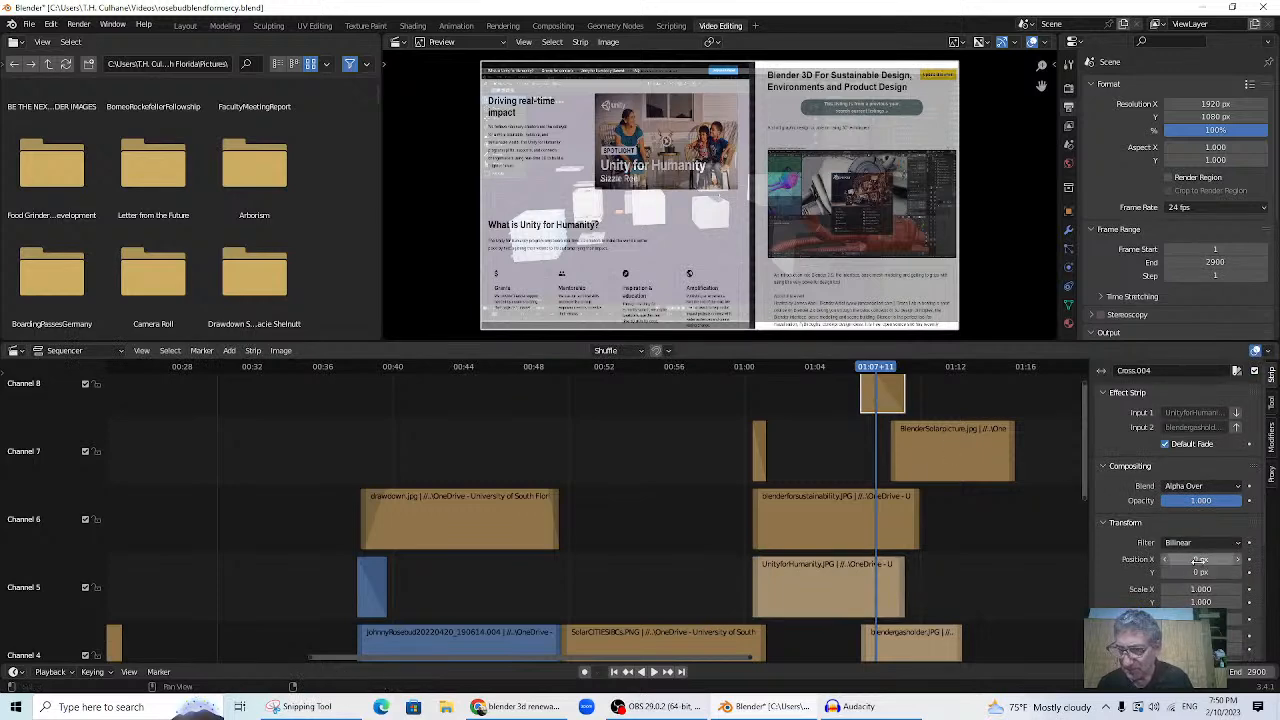
- Delete the Cross strip in channel 8 that joins the UnityforHumanity and gasholder strips
{"action": "scroll", "coordinate": [989, 505], "scroll_direction": "down", "scroll_amount": 4}
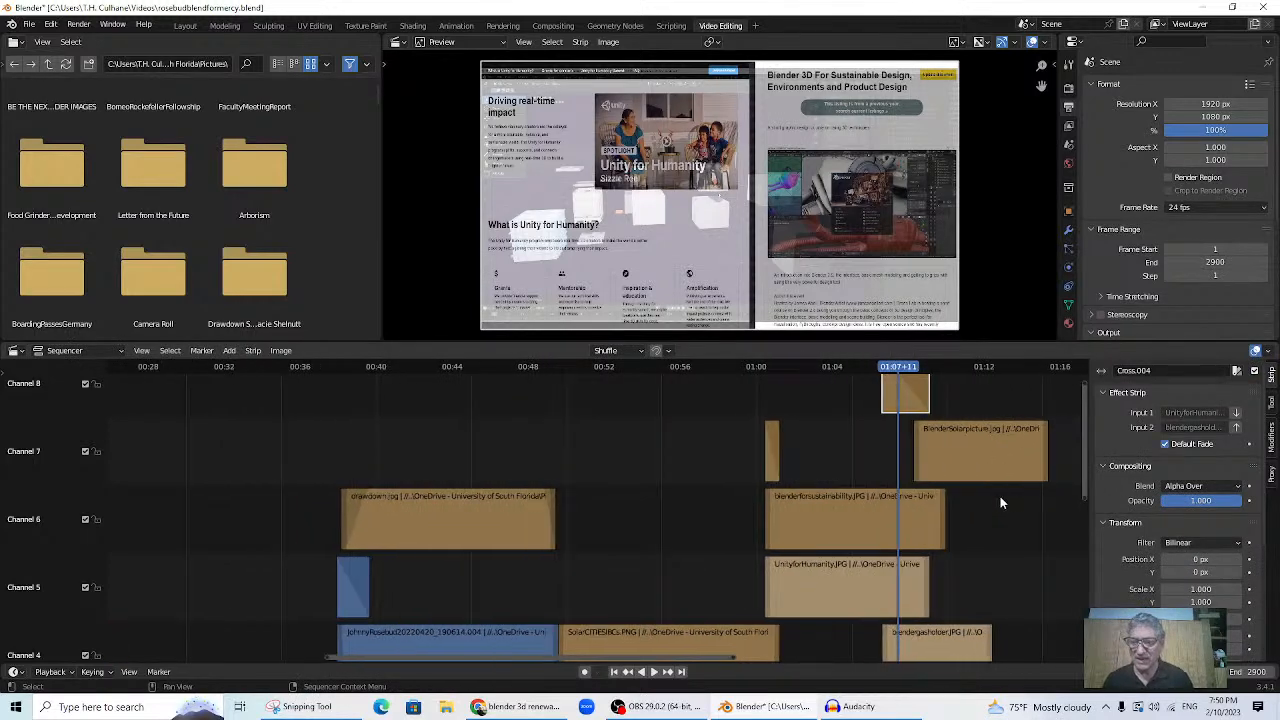
{"action": "scroll", "coordinate": [1001, 491], "scroll_direction": "down", "scroll_amount": 2}
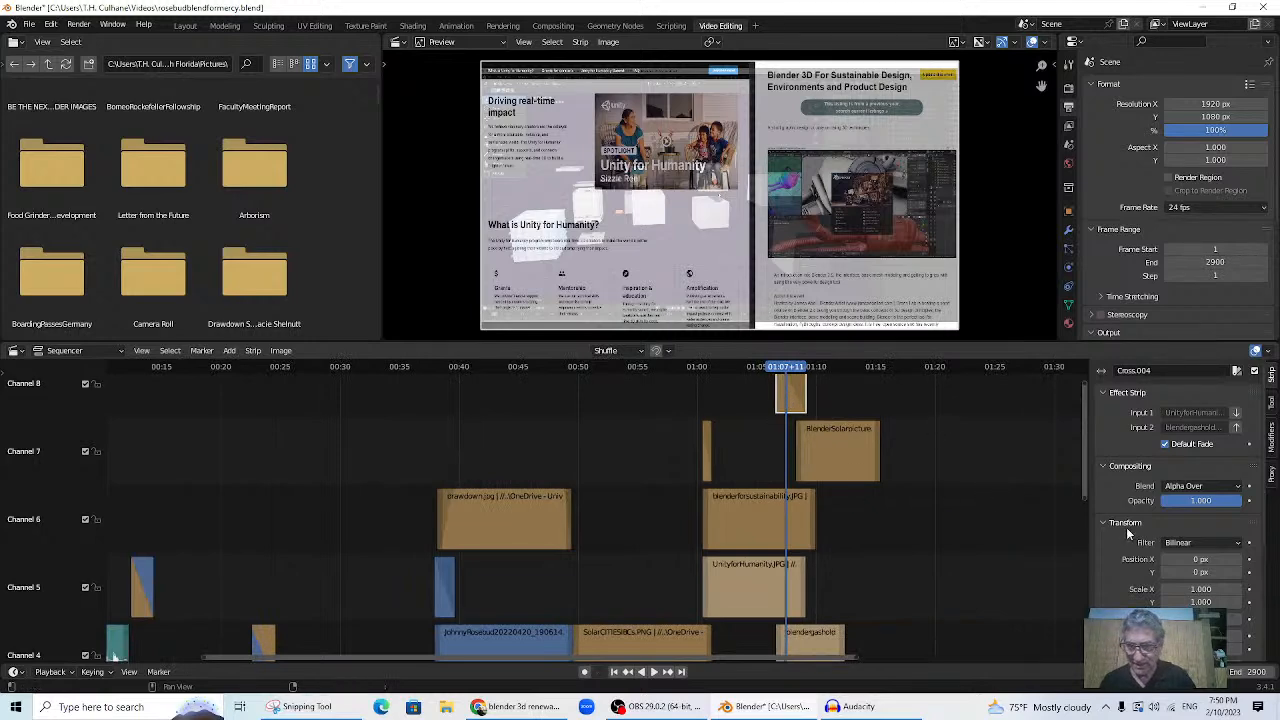
{"action": "left_click_drag", "start_coordinate": [1082, 476], "coordinate": [1083, 448]}
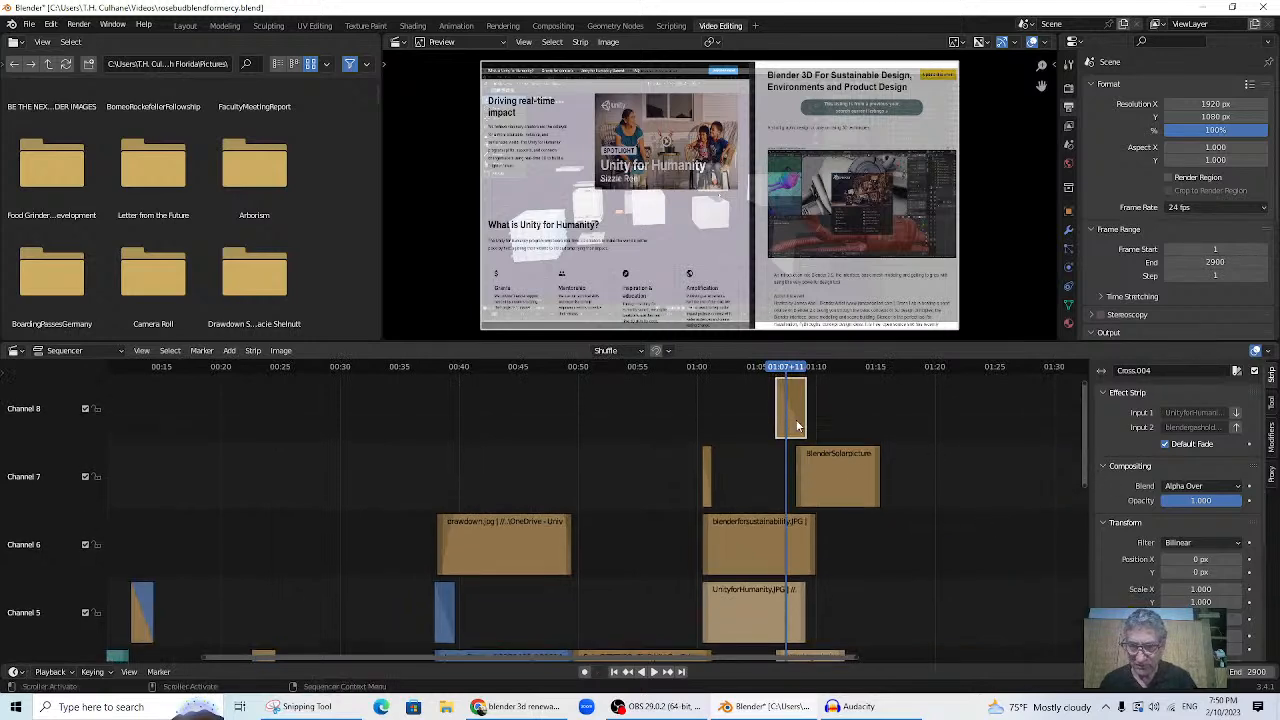
{"action": "key", "text": "Delete"}
{"action": "scroll", "coordinate": [932, 500], "scroll_direction": "down", "scroll_amount": 2}
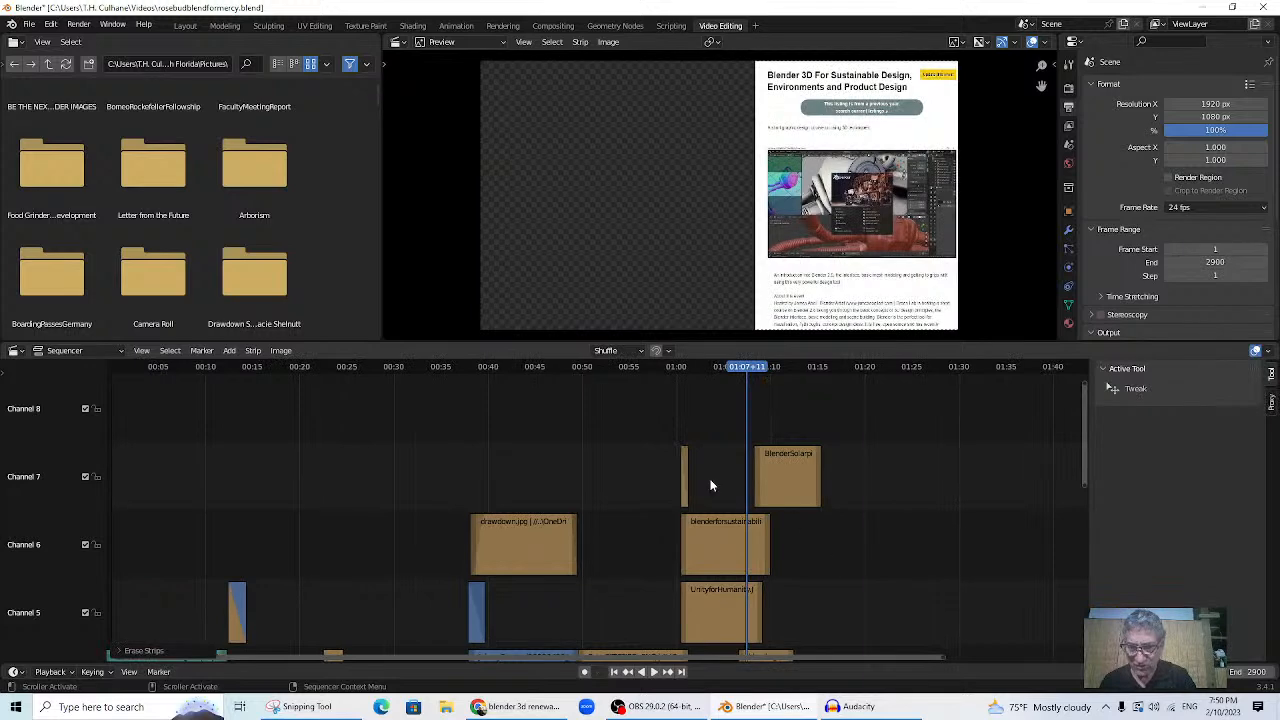
{"action": "scroll", "coordinate": [714, 490], "scroll_direction": "down", "scroll_amount": 2}
- Move the gasholder strip up to channel 8 above the solar picture strip, with both starting at about 01:08
{"action": "mouse_move", "coordinate": [1081, 461]}
{"action": "left_mouse_down"}
{"action": "mouse_move", "coordinate": [1078, 518]}
{"action": "mouse_move", "coordinate": [1079, 461]}
{"action": "mouse_move", "coordinate": [1079, 474]}
{"action": "left_mouse_up"}
{"action": "left_click_drag", "start_coordinate": [727, 648], "coordinate": [716, 556]}
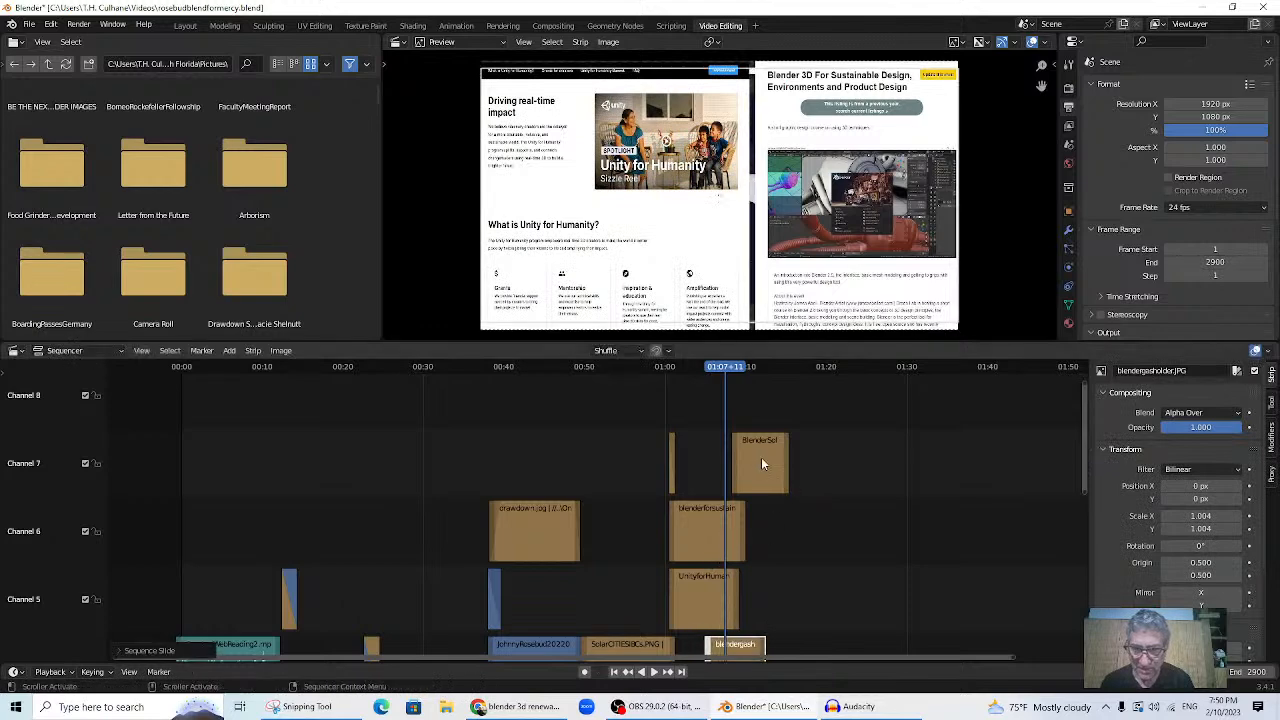
{"action": "left_click", "coordinate": [762, 467]}
{"action": "left_click_drag", "start_coordinate": [1081, 448], "coordinate": [1081, 493]}
{"action": "left_click_drag", "start_coordinate": [751, 564], "coordinate": [861, 418]}
{"action": "left_click_drag", "start_coordinate": [1083, 497], "coordinate": [1078, 477]}
{"action": "left_click_drag", "start_coordinate": [848, 468], "coordinate": [754, 408]}
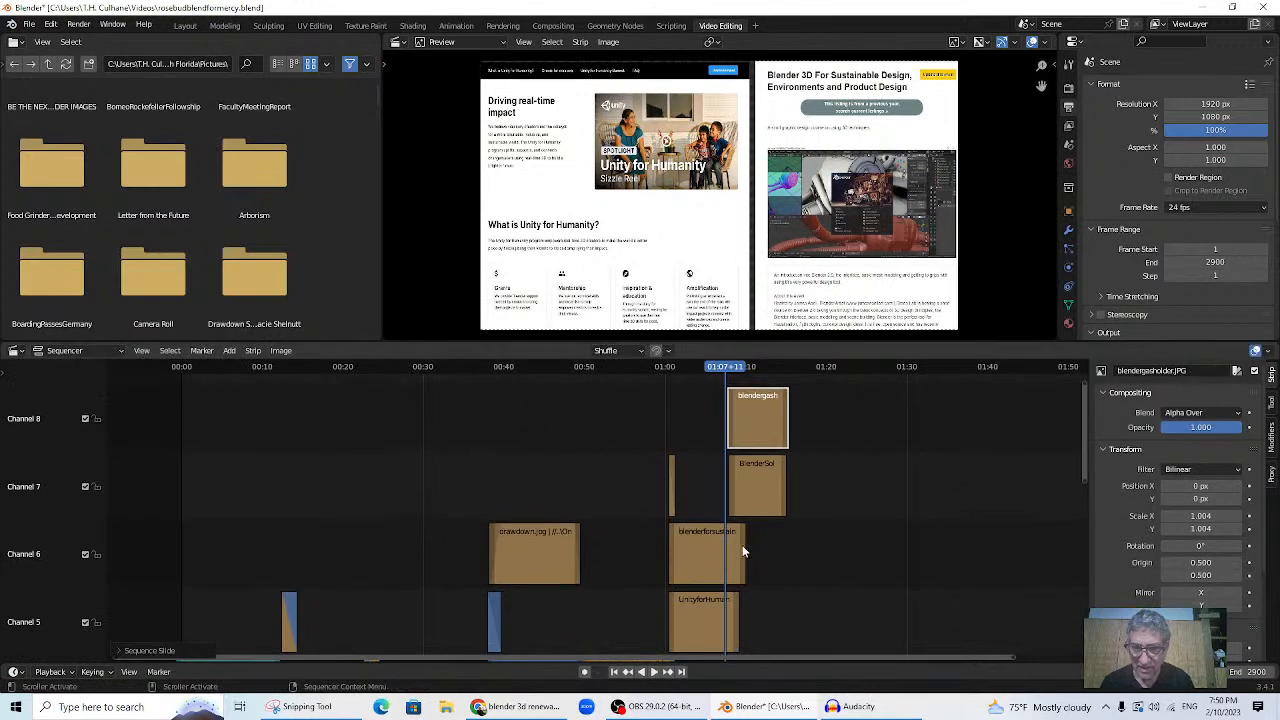
- Play the overlap and swap the two image strips, placing the solar picture in channel 8 and the gasholder in channel 7
{"action": "key", "text": "space"}
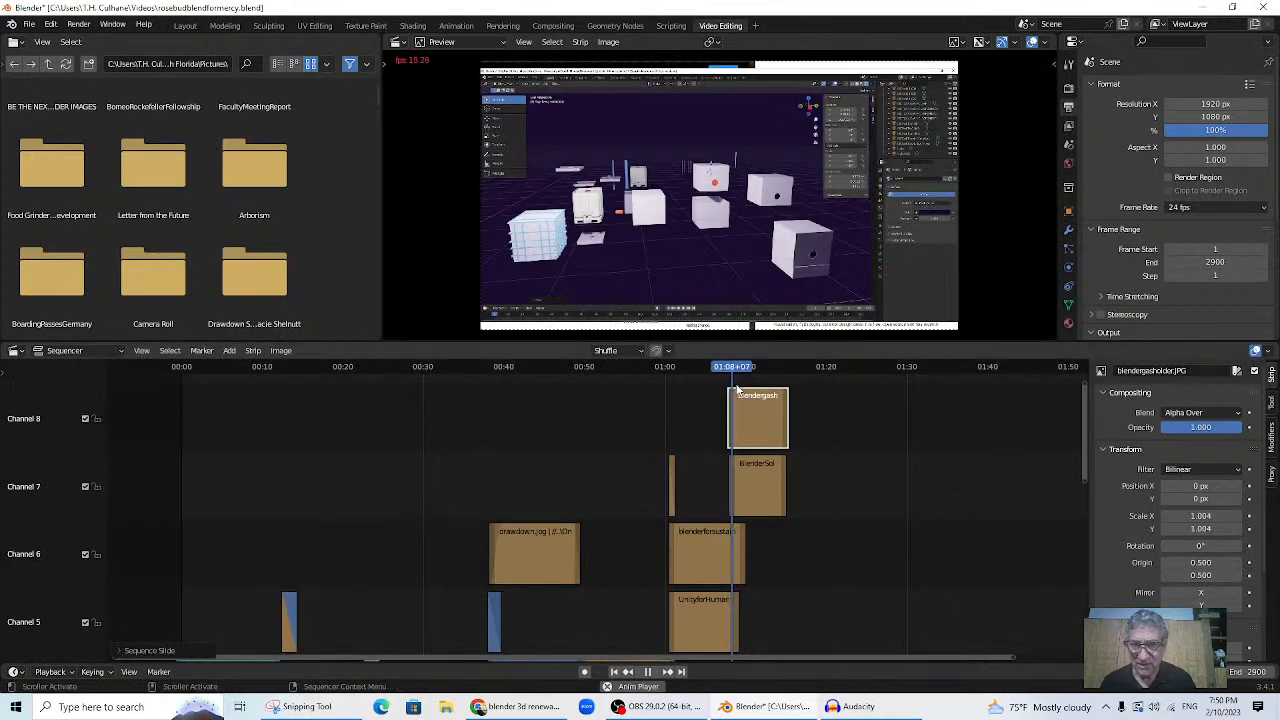
{"action": "left_click", "coordinate": [778, 480]}
{"action": "key", "text": "space"}
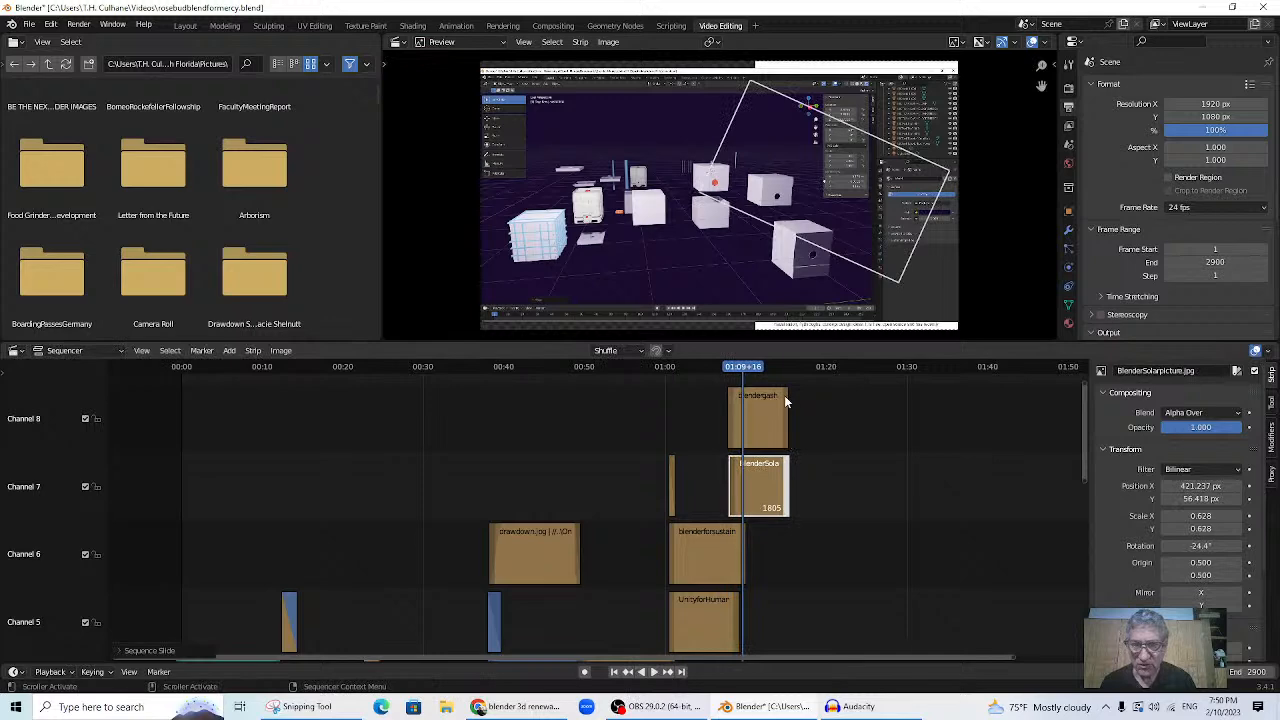
{"action": "key", "text": "g"}
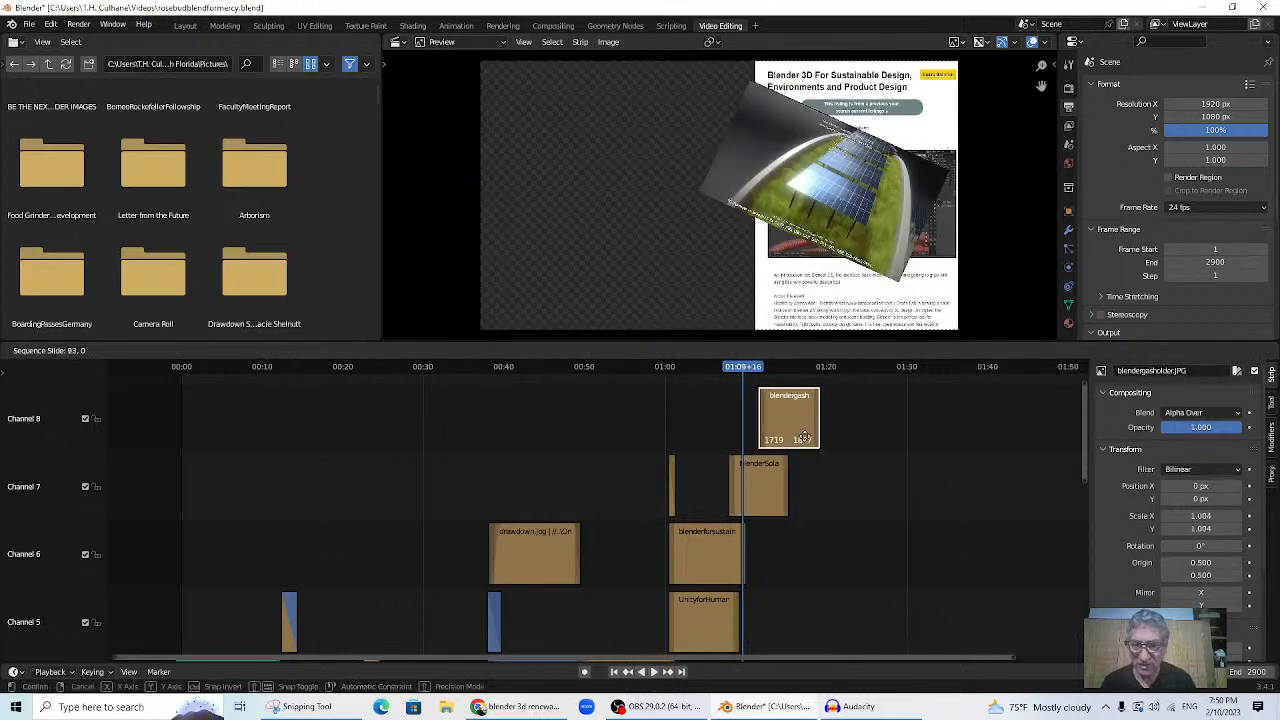
{"action": "left_click_drag", "start_coordinate": [754, 420], "coordinate": [754, 420]}
{"action": "left_click_drag", "start_coordinate": [814, 480], "coordinate": [768, 487]}
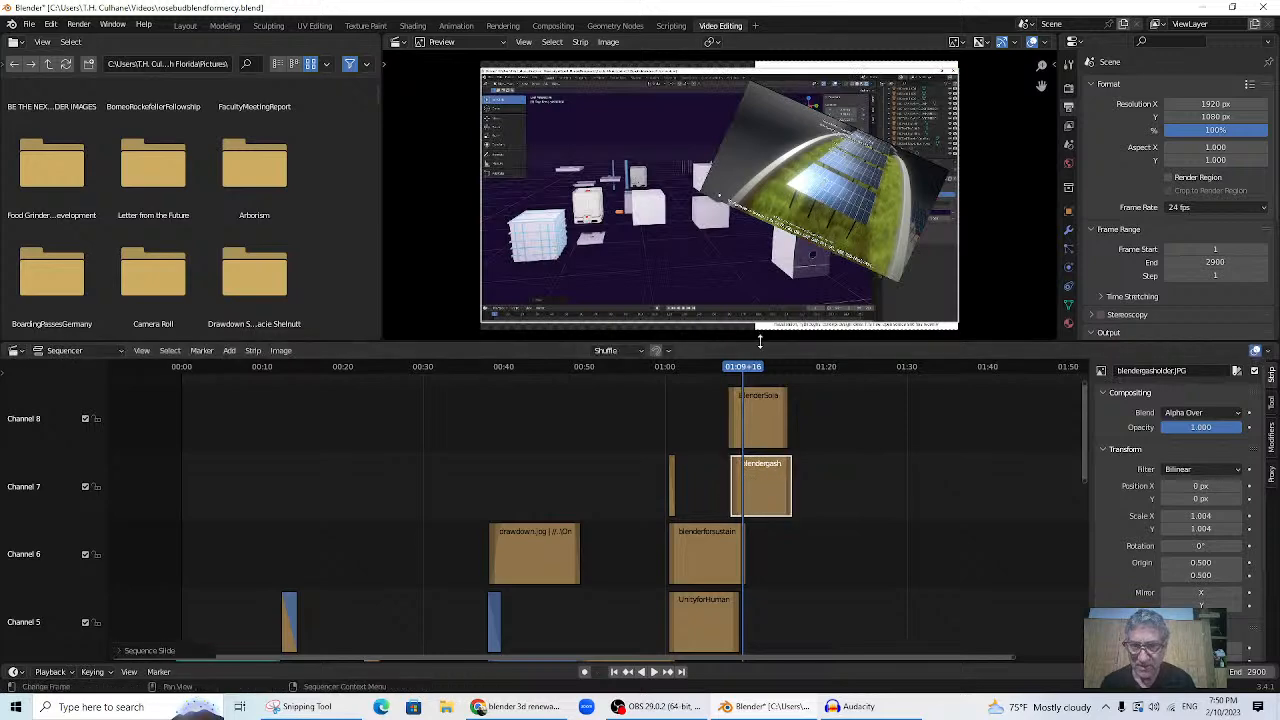
- Keyframe the gasholder strip's opacity at 0 at 01:08+07
{"action": "mouse_move", "coordinate": [745, 374]}
{"action": "left_mouse_down"}
{"action": "mouse_move", "coordinate": [759, 374]}
{"action": "mouse_move", "coordinate": [748, 378]}
{"action": "left_mouse_up"}
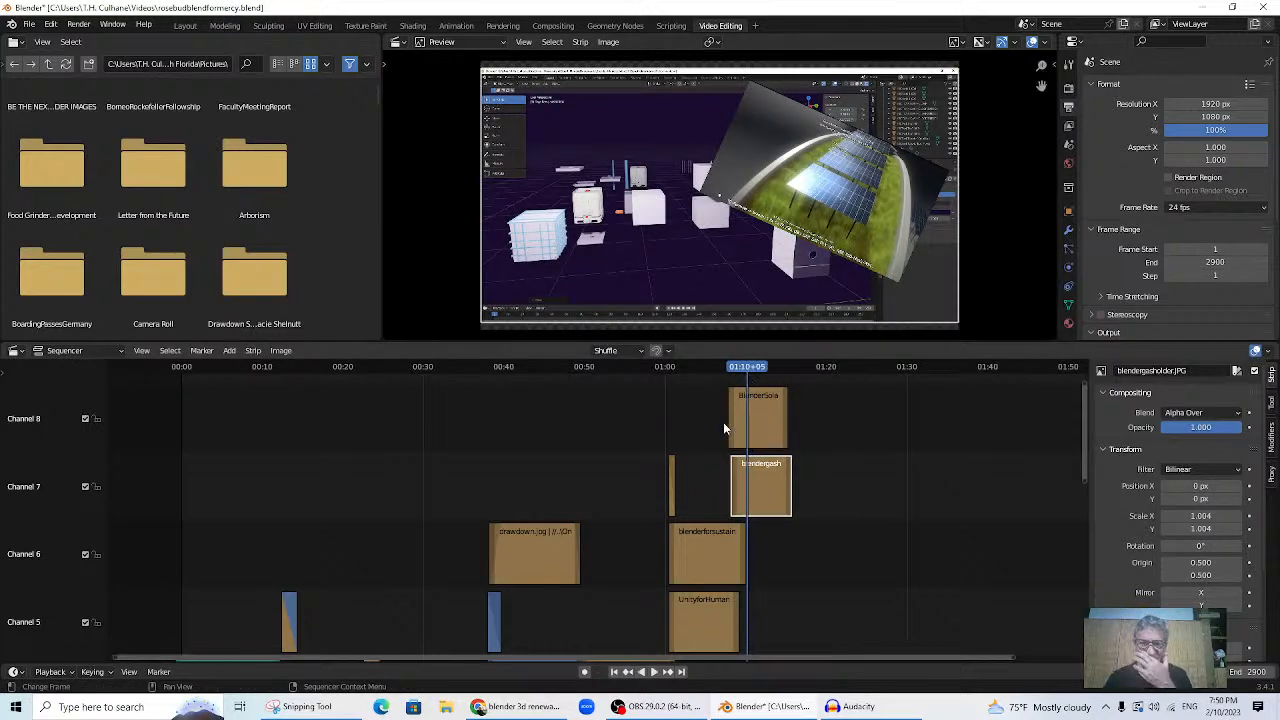
{"action": "left_click", "coordinate": [229, 350]}
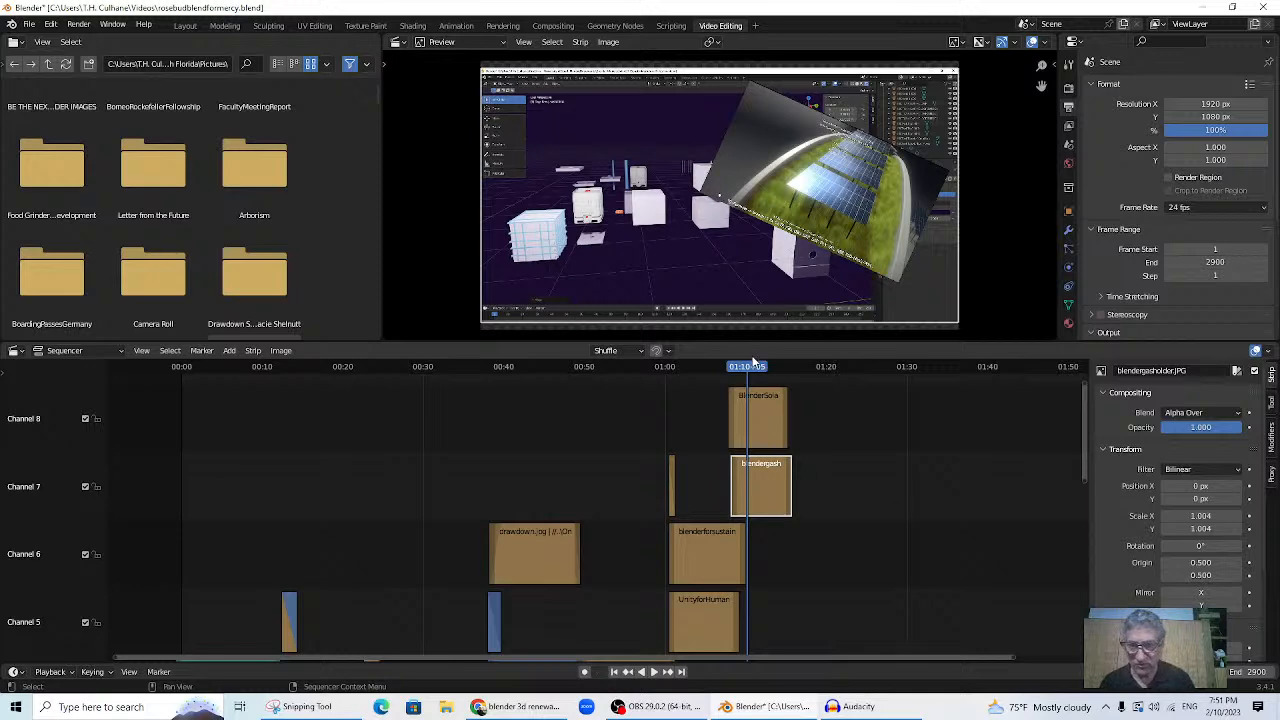
{"action": "left_click_drag", "start_coordinate": [745, 370], "coordinate": [733, 371]}
{"action": "key", "text": "space"}
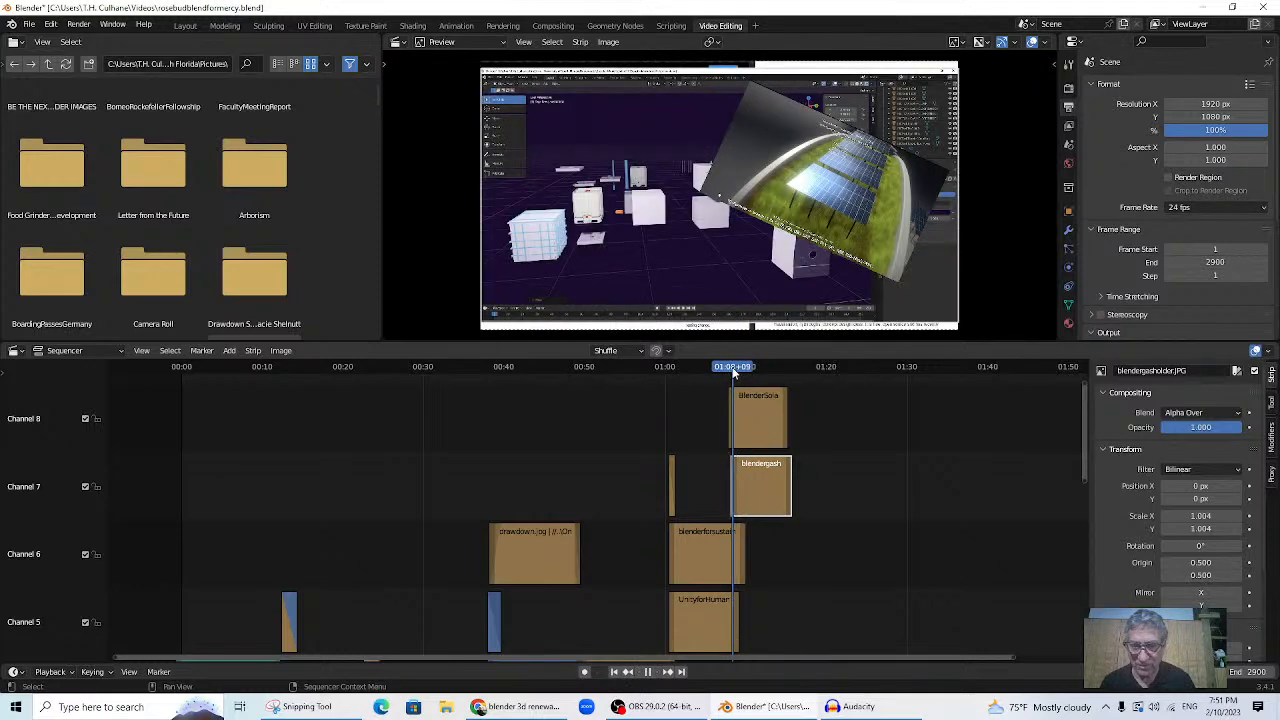
{"action": "key", "text": "Escape"}
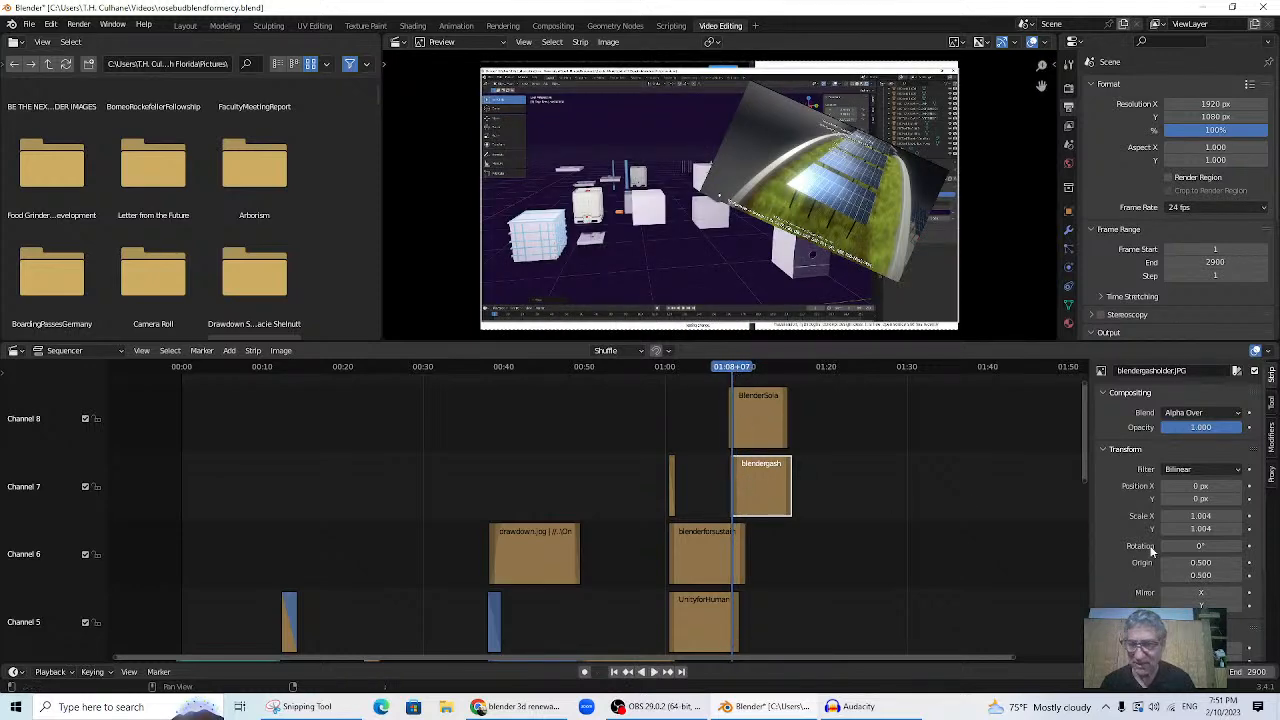
{"action": "left_click", "coordinate": [1200, 428]}
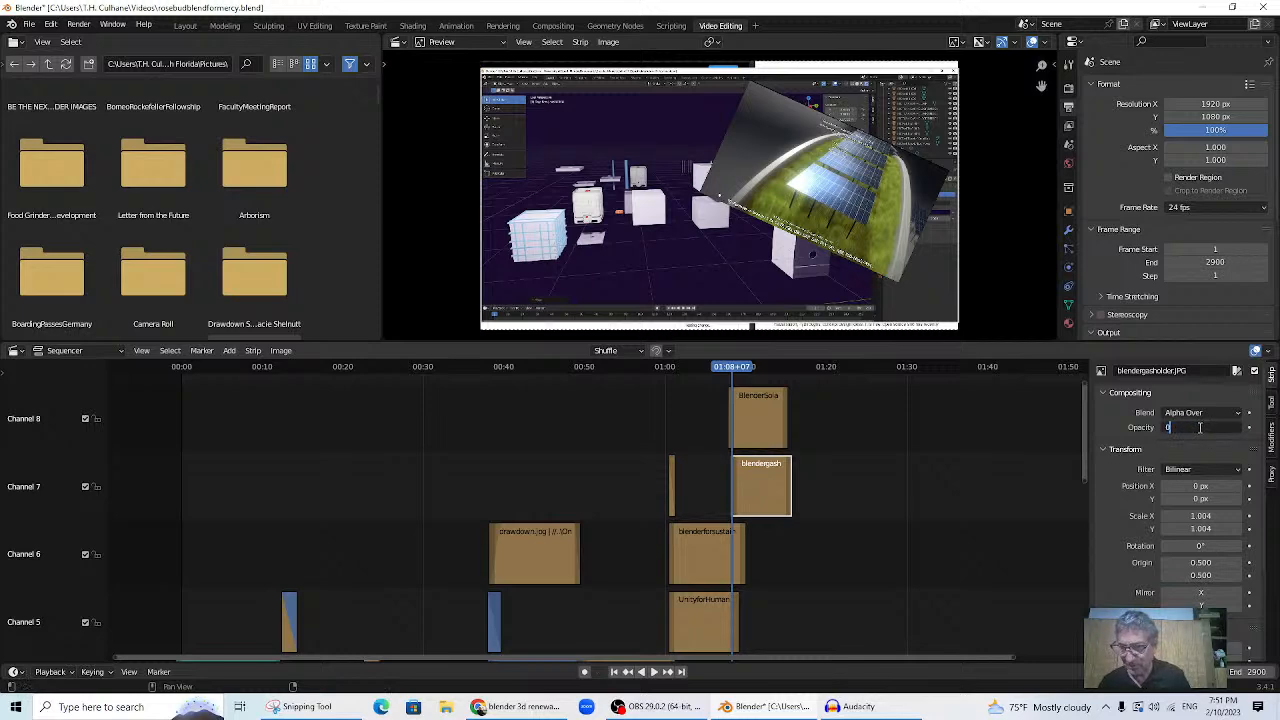
{"action": "key", "text": "Return"}
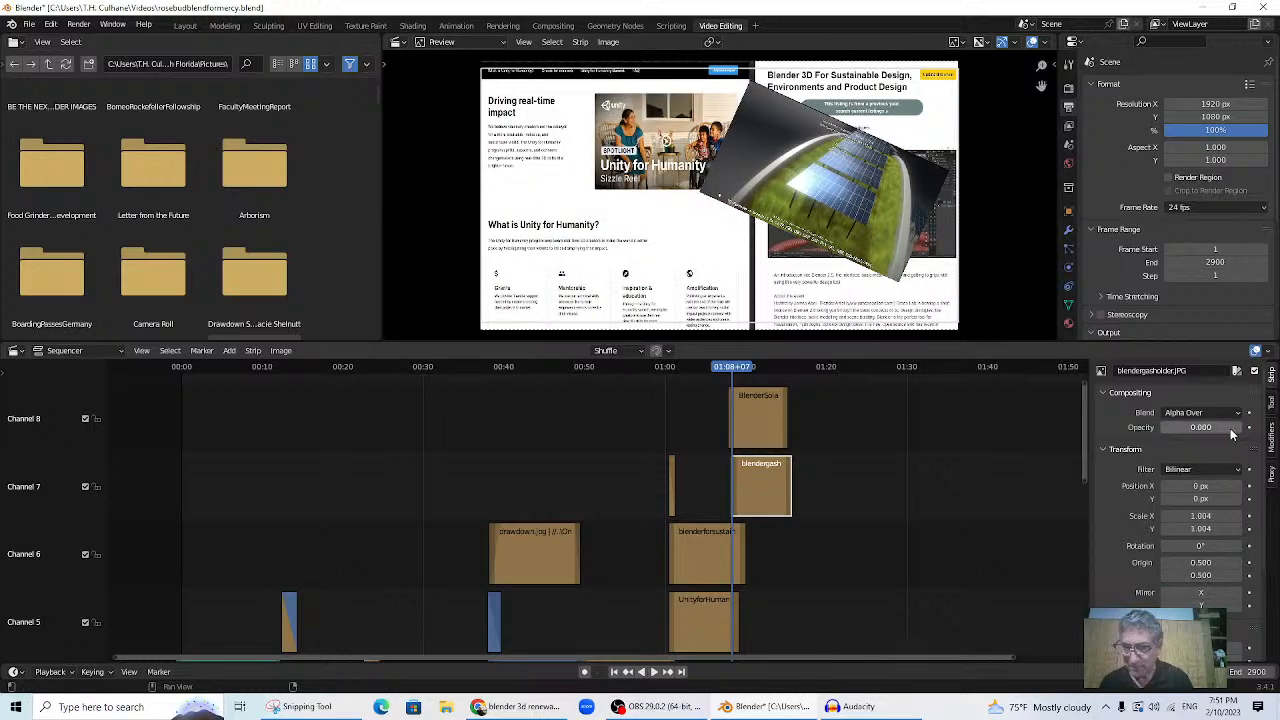
{"action": "left_click", "coordinate": [1248, 428]}
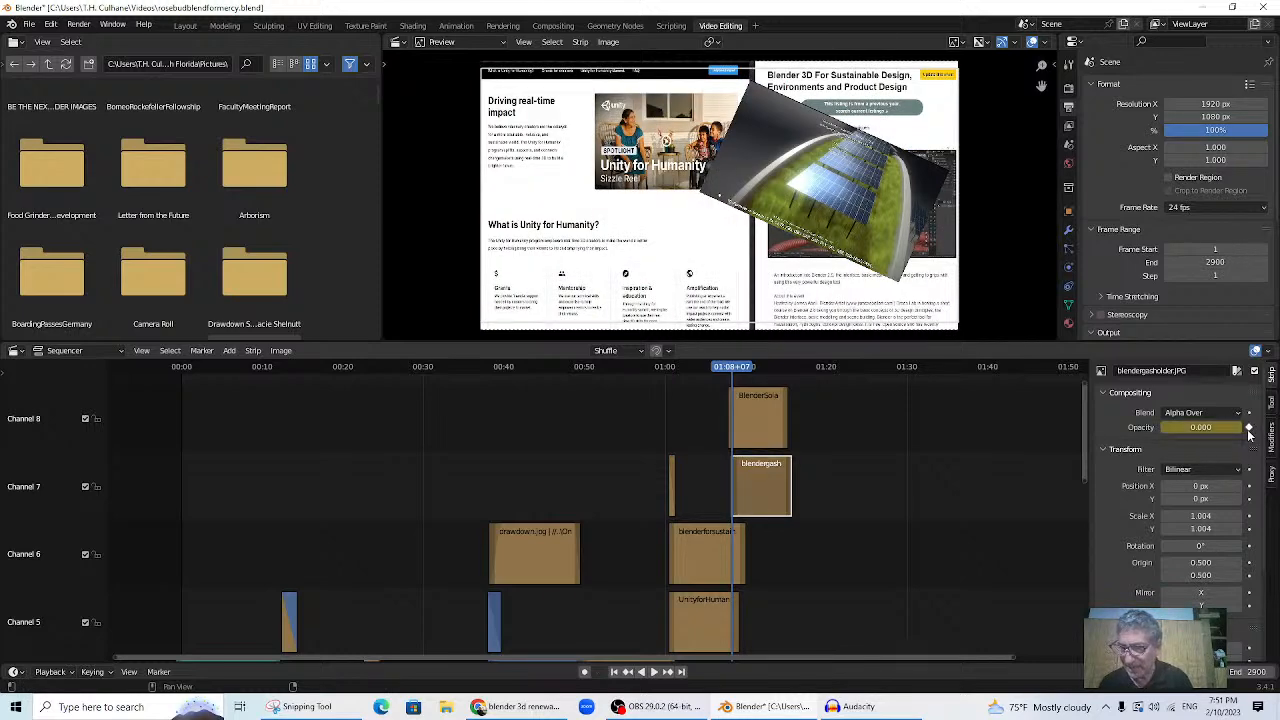
- Align the solar picture strip with the gasholder strip below it and keyframe its opacity at 0 at 01:08+07
{"action": "left_click", "coordinate": [756, 414]}
{"action": "key", "text": "g"}
{"action": "left_click", "coordinate": [758, 416]}
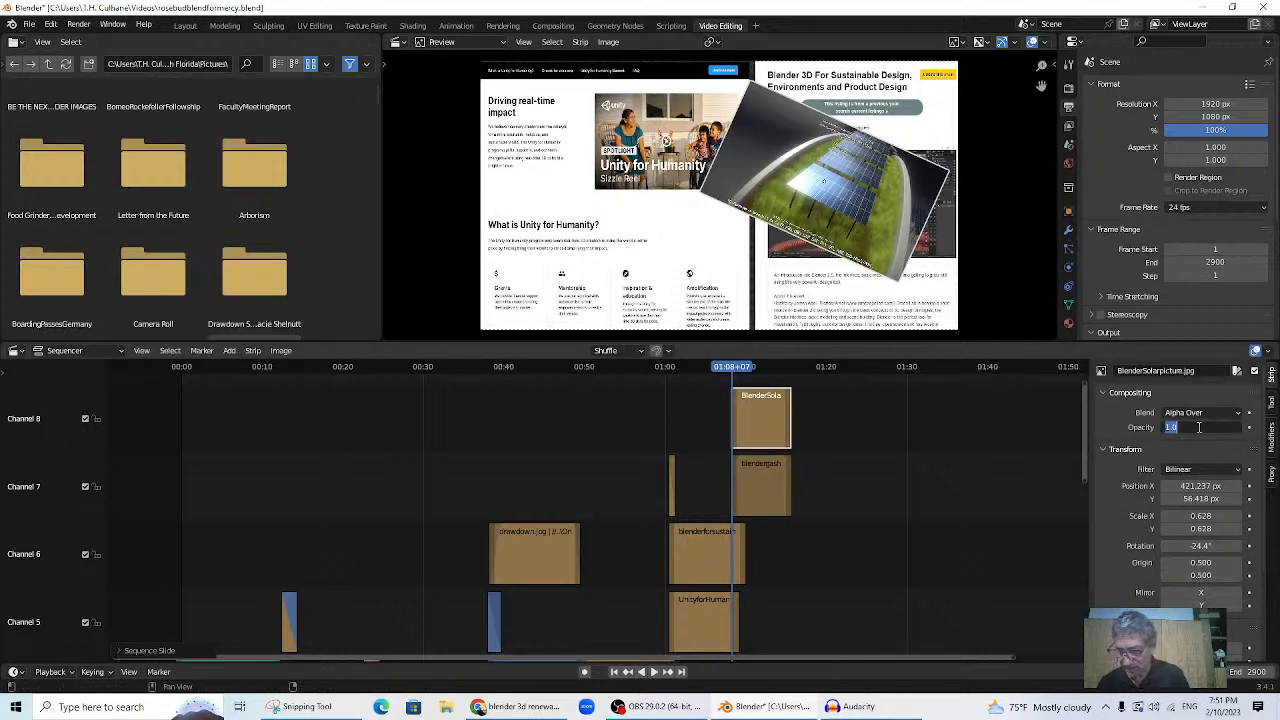
{"action": "type", "text": "0"}
{"action": "key", "text": "Return"}
{"action": "left_click", "coordinate": [1248, 427]}
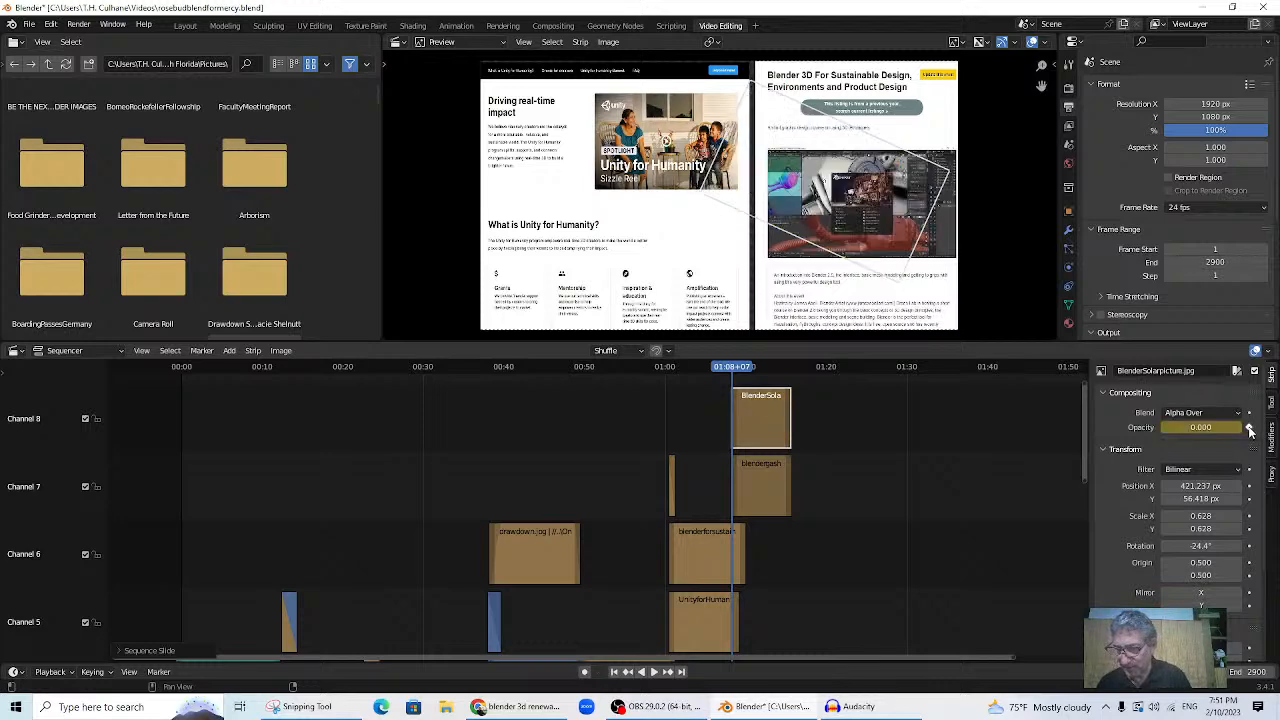
- Extend the ends of the blenderforsustainability strip slightly and the UnityforHumanity strip to frame 1679
{"action": "key", "text": "space"}
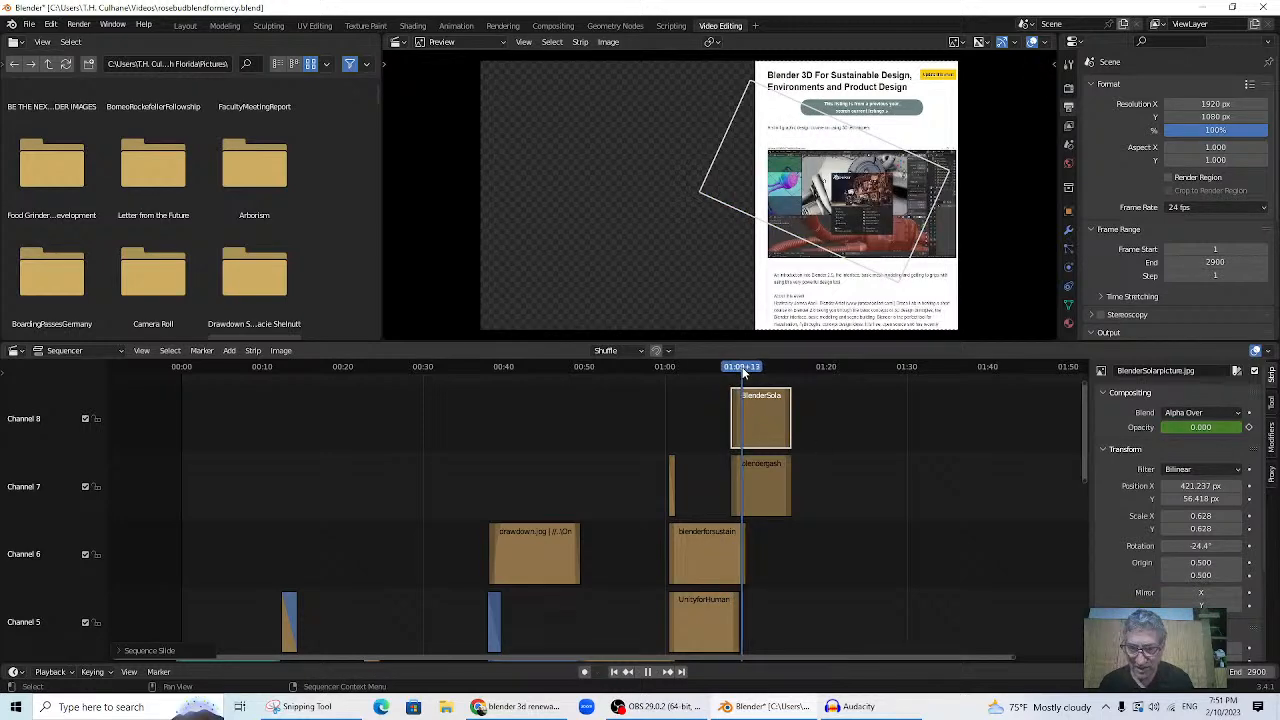
{"action": "left_click_drag", "start_coordinate": [737, 373], "coordinate": [736, 373]}
{"action": "left_click_drag", "start_coordinate": [743, 564], "coordinate": [746, 565]}
{"action": "left_click", "coordinate": [740, 618]}
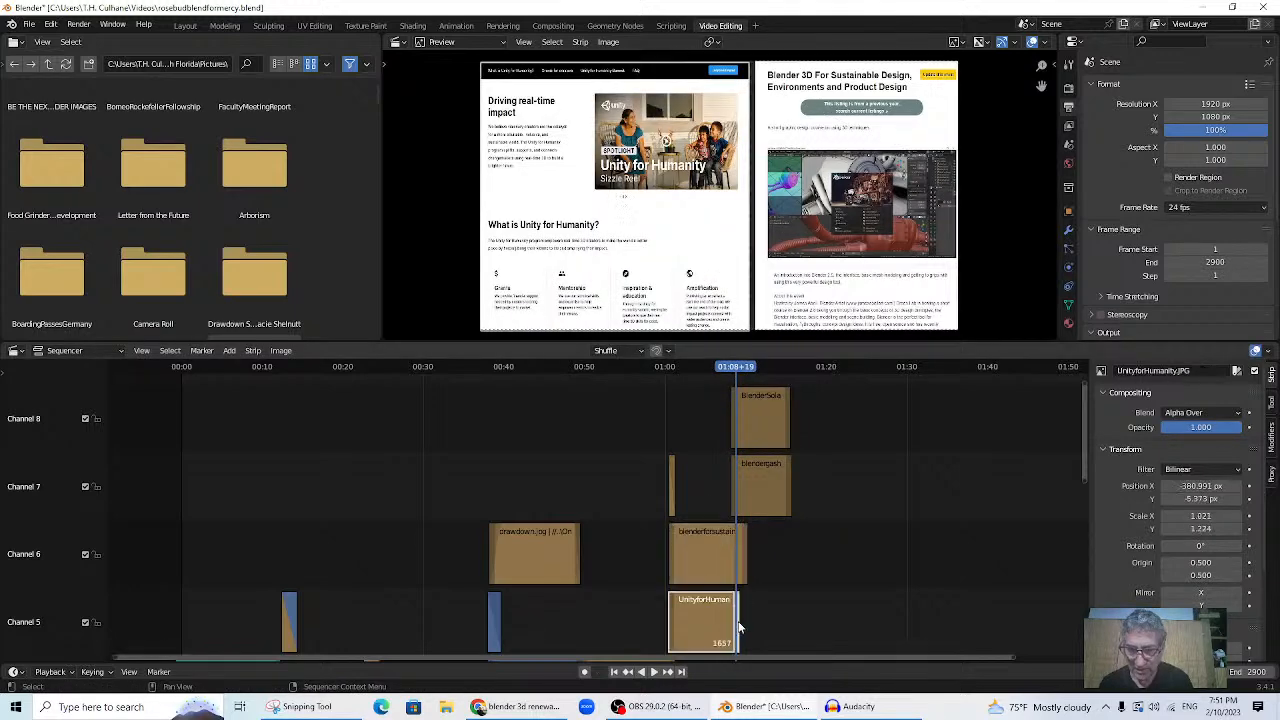
{"action": "left_click_drag", "start_coordinate": [737, 628], "coordinate": [746, 620]}
- Play forward to 01:09+19 and keyframe the UnityforHumanity strip's opacity at 1.000
{"action": "key", "text": "space"}
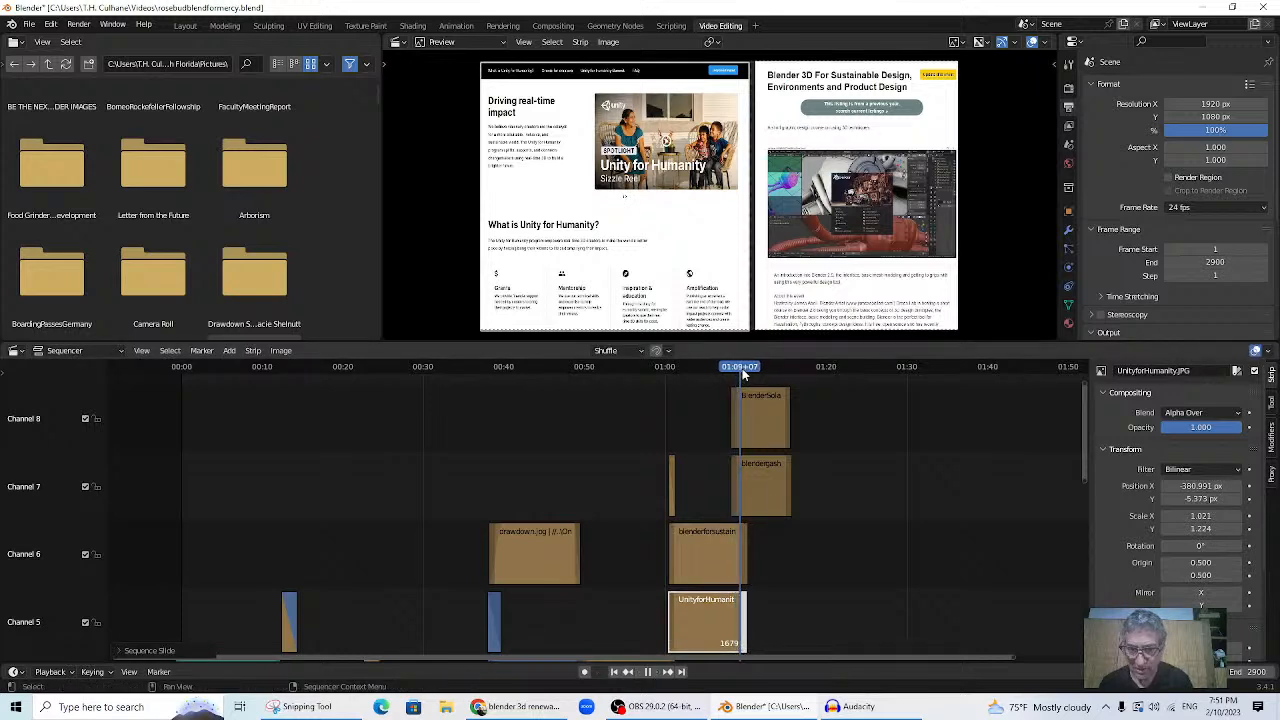
{"action": "key", "text": "space"}
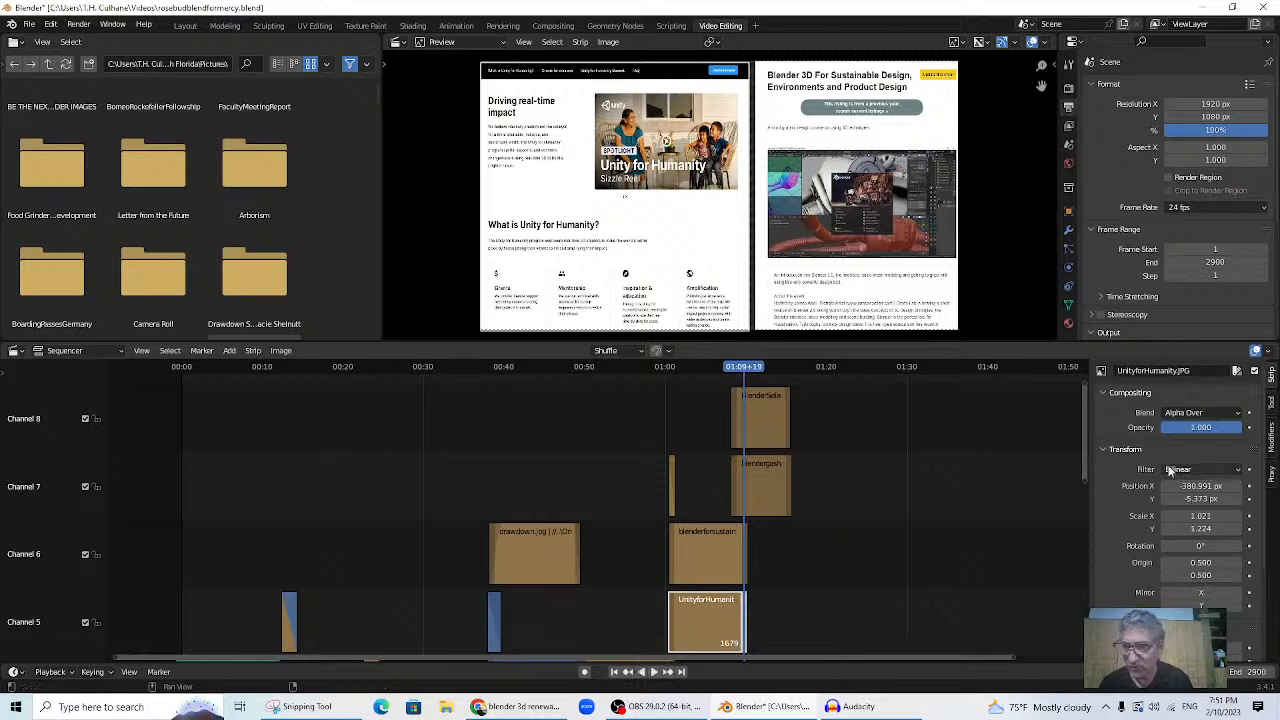
{"action": "left_click", "coordinate": [1248, 427]}
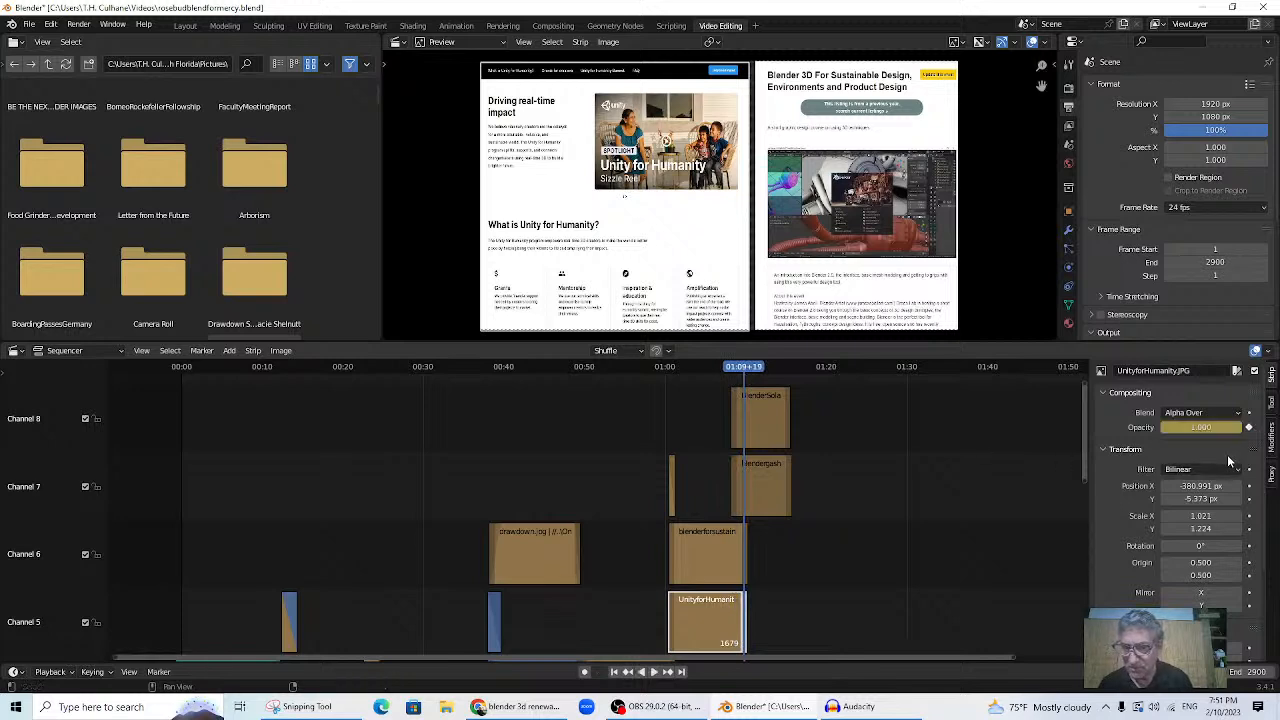
- Remove the opacity keyframe from the UnityforHumanity strip
{"action": "left_click", "coordinate": [1248, 427]}
{"action": "left_click", "coordinate": [1248, 427]}
{"action": "left_click", "coordinate": [1248, 427]}
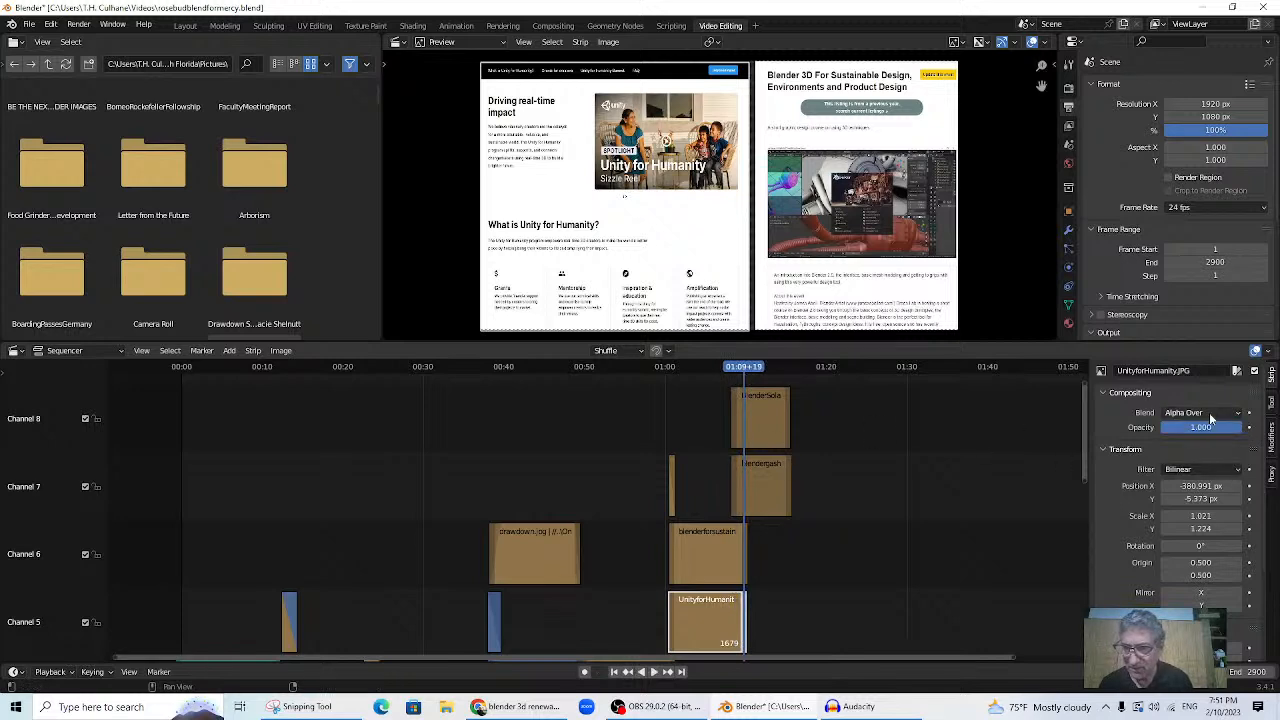
- Set the gasholder strip's opacity to 1 and keyframe it at 01:09+19
{"action": "left_click", "coordinate": [764, 482]}
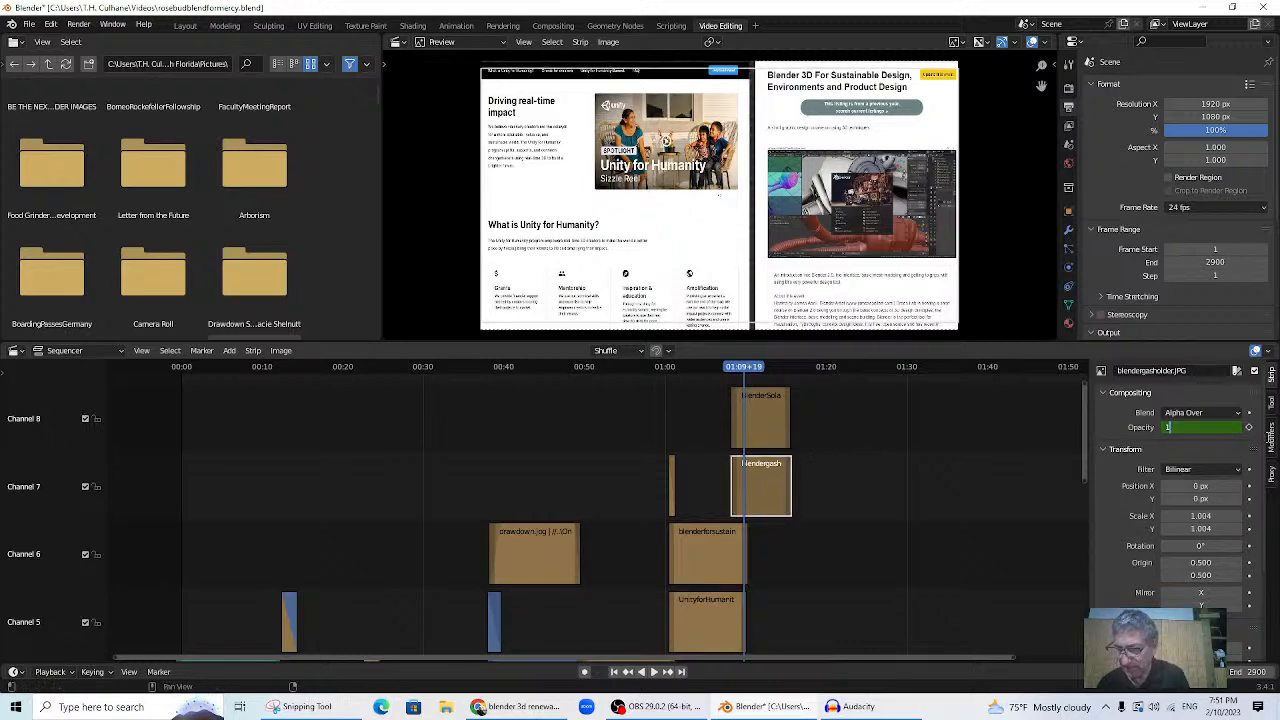
{"action": "key", "text": "Return"}
{"action": "left_click", "coordinate": [1248, 429]}
- Set the solar picture strip's opacity to 1 and keyframe it at 01:09+19
{"action": "left_click", "coordinate": [747, 432]}
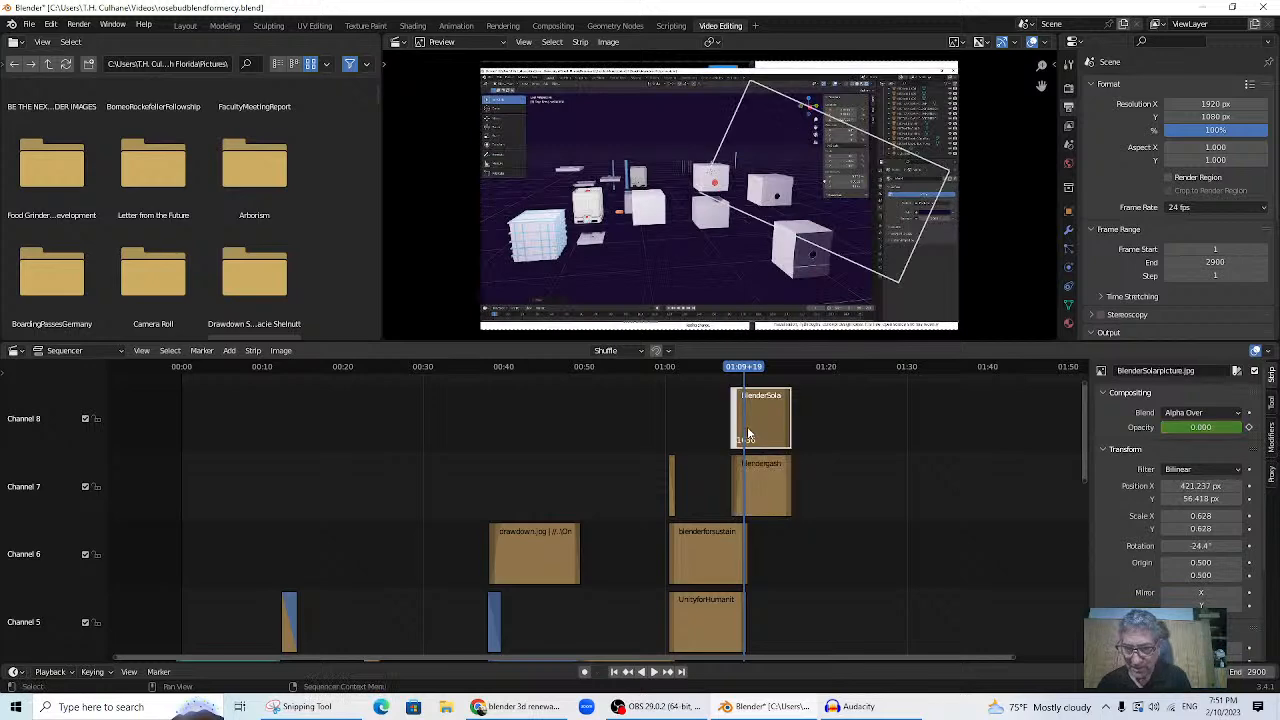
{"action": "double_click", "coordinate": [1212, 428]}
{"action": "type", "text": "1"}
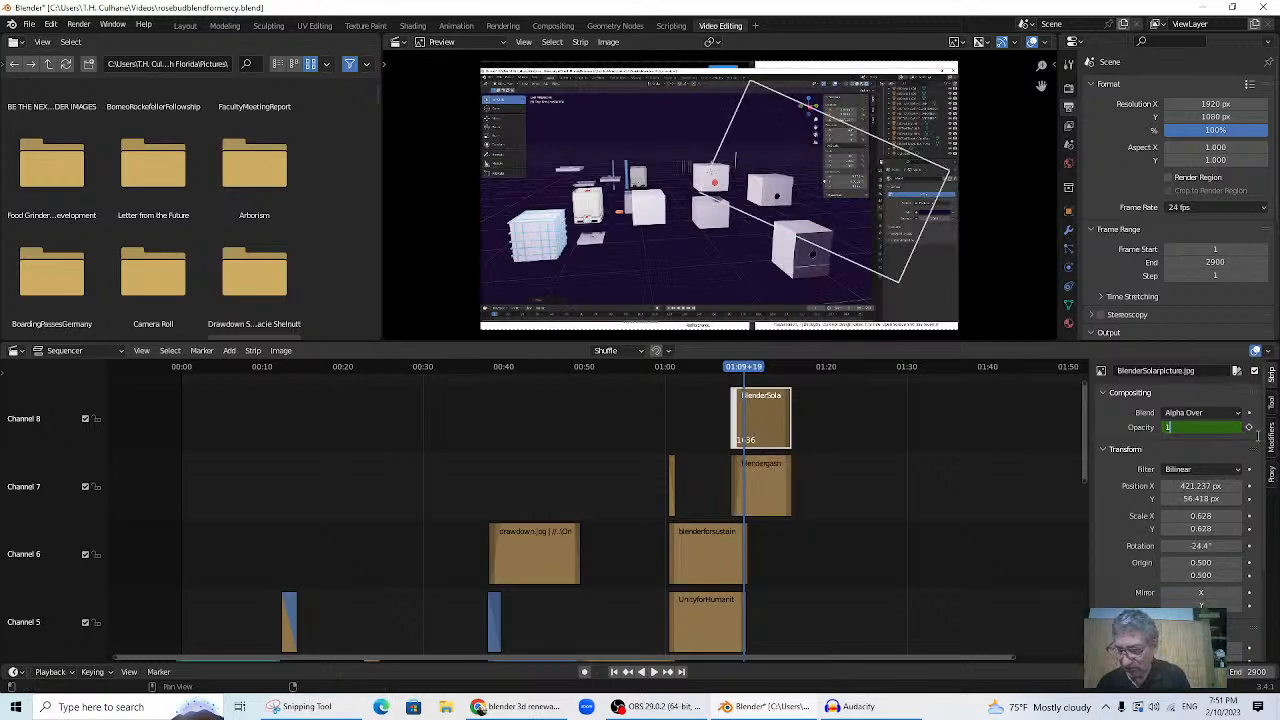
{"action": "key", "text": "Return"}
{"action": "left_click", "coordinate": [1248, 428]}
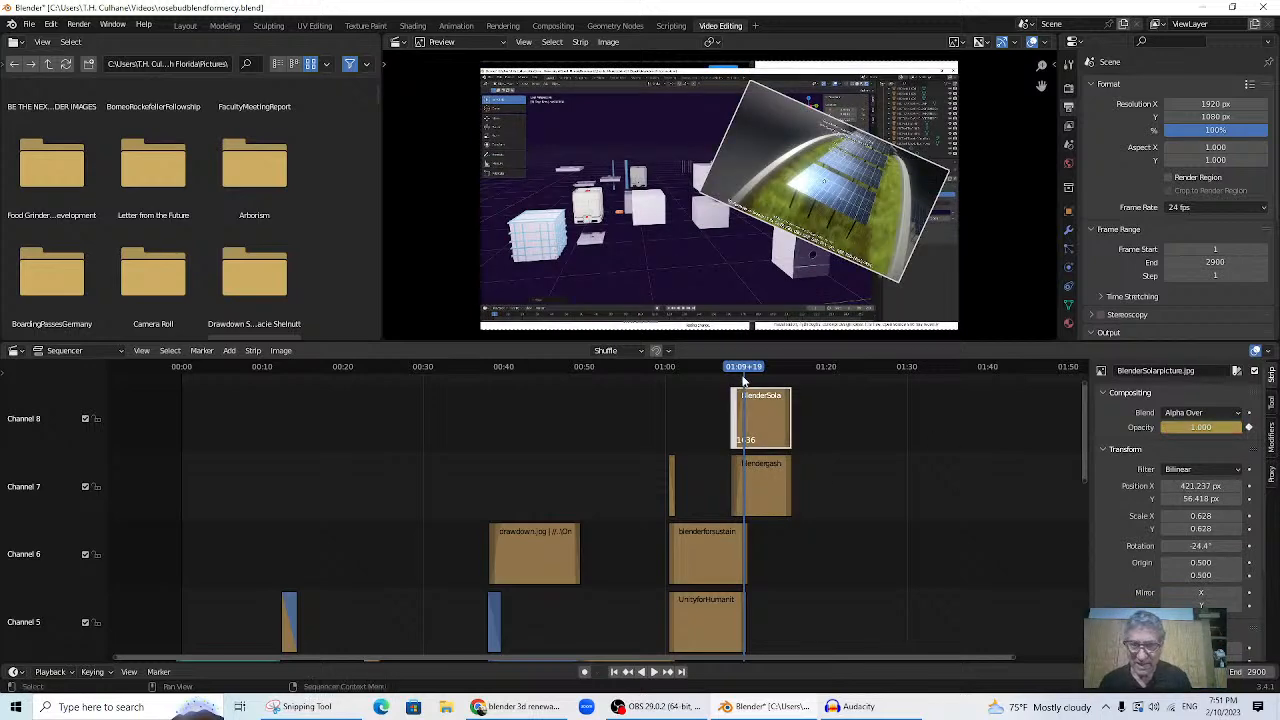
- Play back the fade and trim the ends of the solar picture and gasholder strips to about 01:12+18
{"action": "key", "text": "space"}
{"action": "left_click_drag", "start_coordinate": [763, 377], "coordinate": [770, 415]}
{"action": "key", "text": "space"}
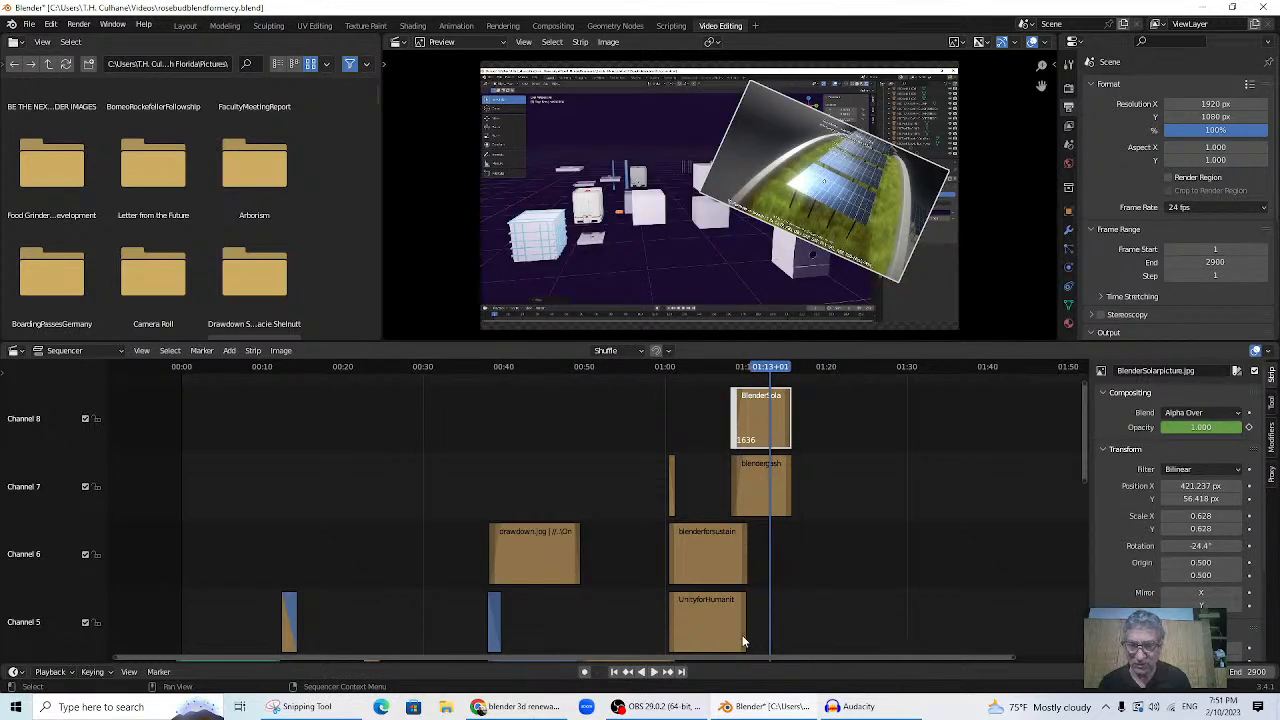
{"action": "left_click", "coordinate": [714, 368]}
{"action": "key", "text": "space"}
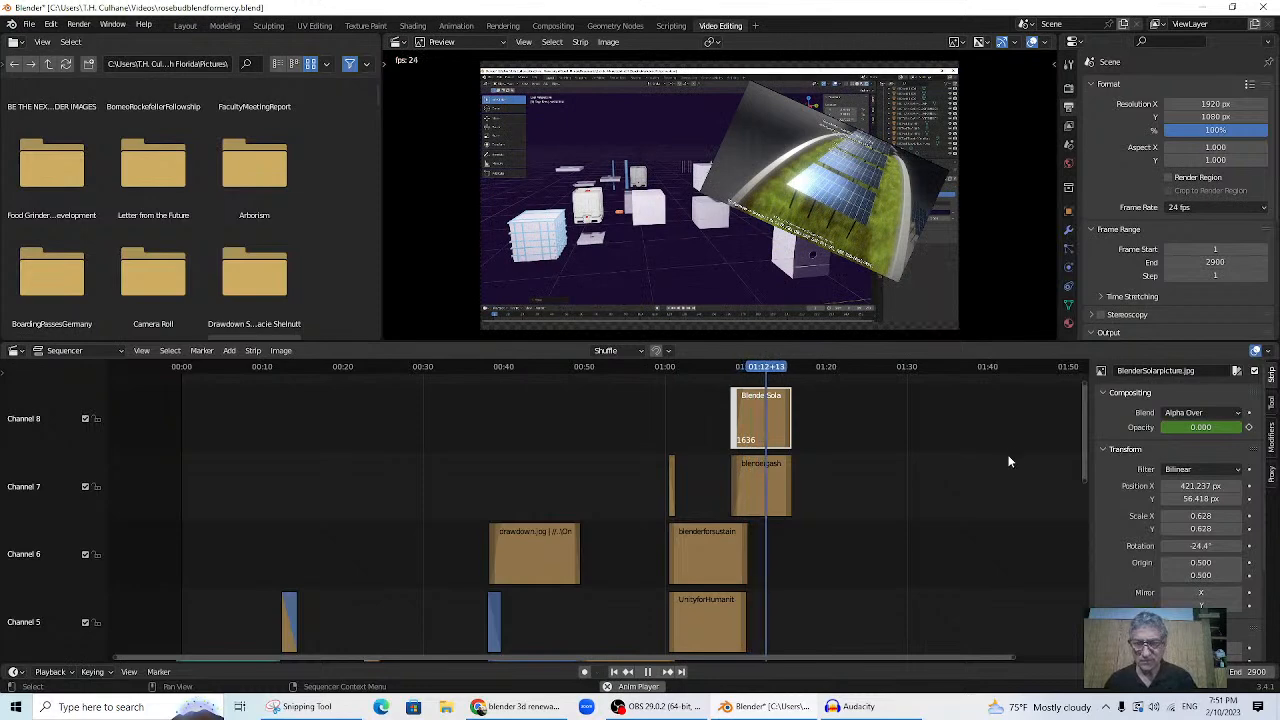
{"action": "key", "text": "space"}
{"action": "mouse_move", "coordinate": [787, 408]}
{"action": "left_mouse_down"}
{"action": "mouse_move", "coordinate": [745, 410]}
{"action": "mouse_move", "coordinate": [768, 410]}
{"action": "left_mouse_up"}
{"action": "left_click_drag", "start_coordinate": [789, 492], "coordinate": [767, 482]}
- Add the belgradebuildings.PNG image to the sequencer and place it on channel 6, starting just before 01:12+18
{"action": "scroll", "coordinate": [278, 221], "scroll_direction": "down", "scroll_amount": 5}
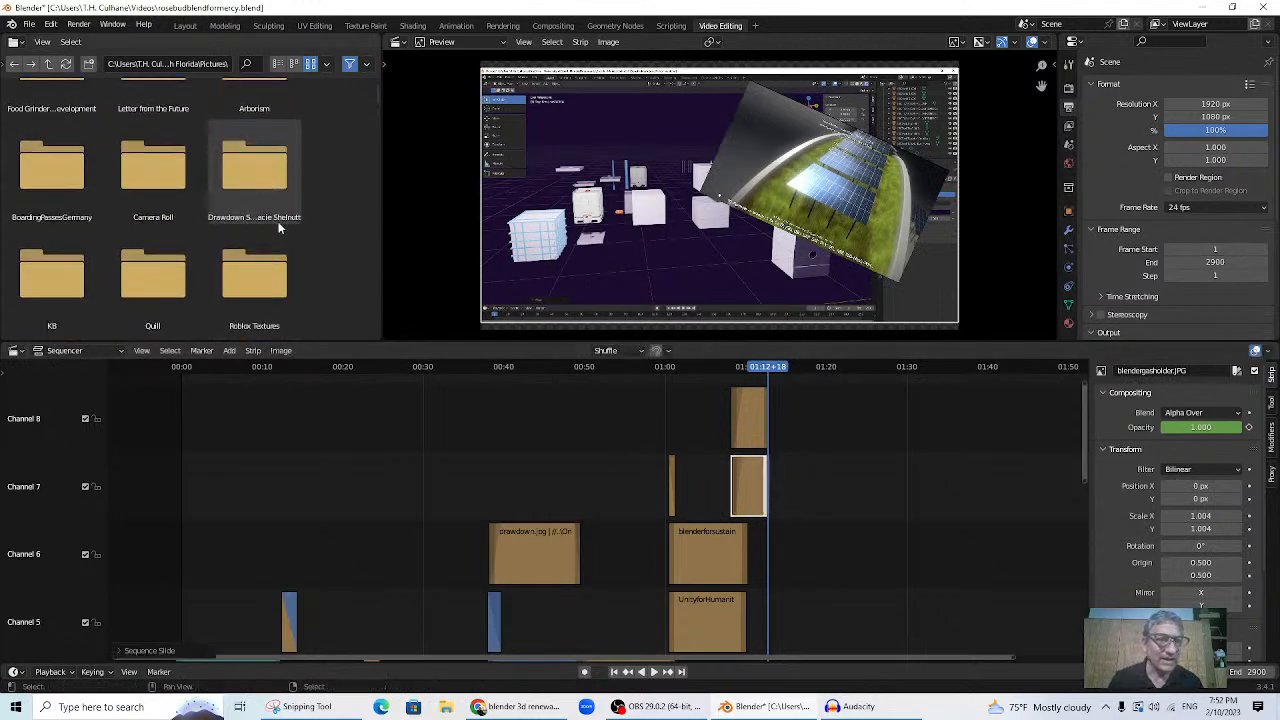
{"action": "scroll", "coordinate": [278, 223], "scroll_direction": "down", "scroll_amount": 3}
{"action": "scroll", "coordinate": [278, 223], "scroll_direction": "up", "scroll_amount": 2}
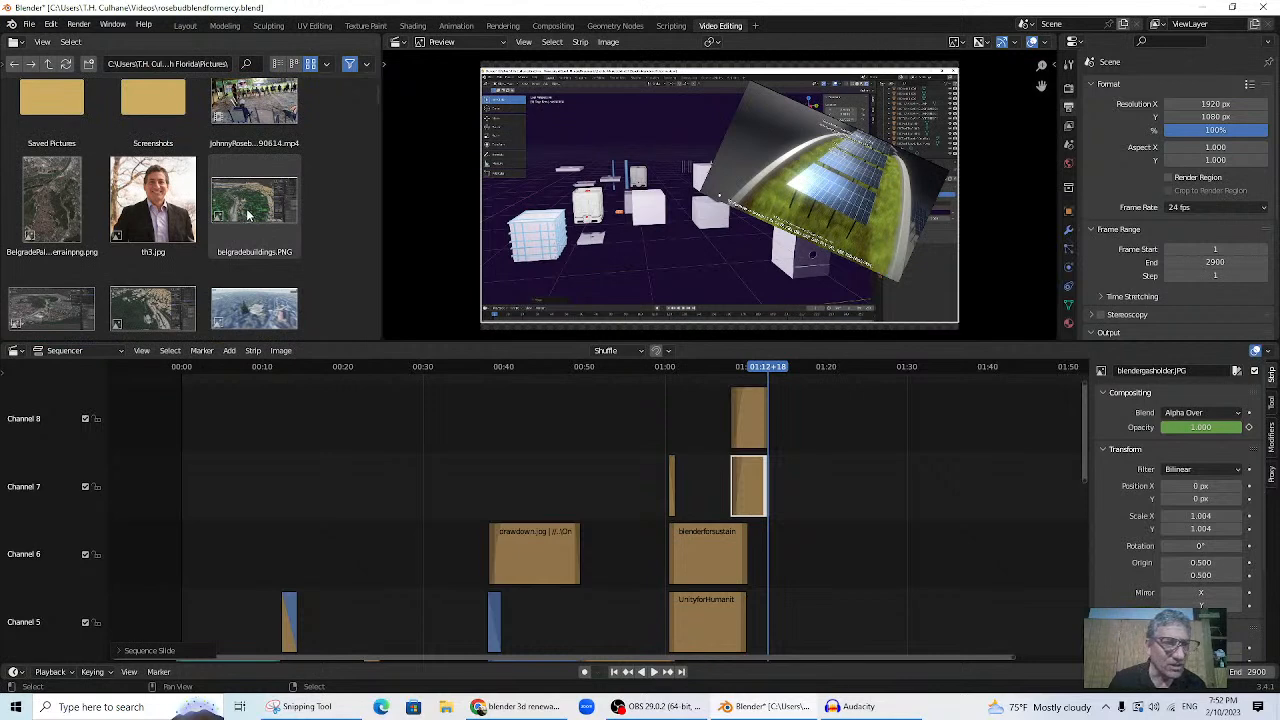
{"action": "left_click", "coordinate": [241, 211]}
{"action": "left_click_drag", "start_coordinate": [241, 211], "coordinate": [822, 490]}
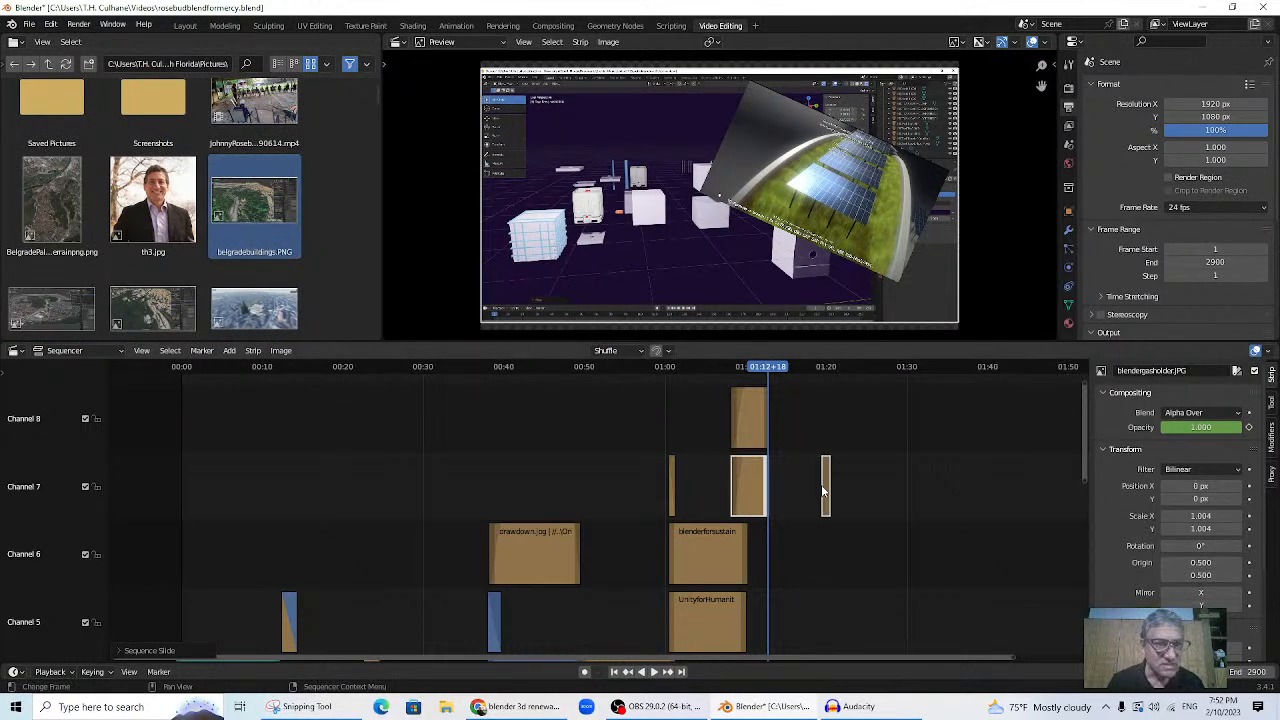
{"action": "left_click", "coordinate": [783, 503]}
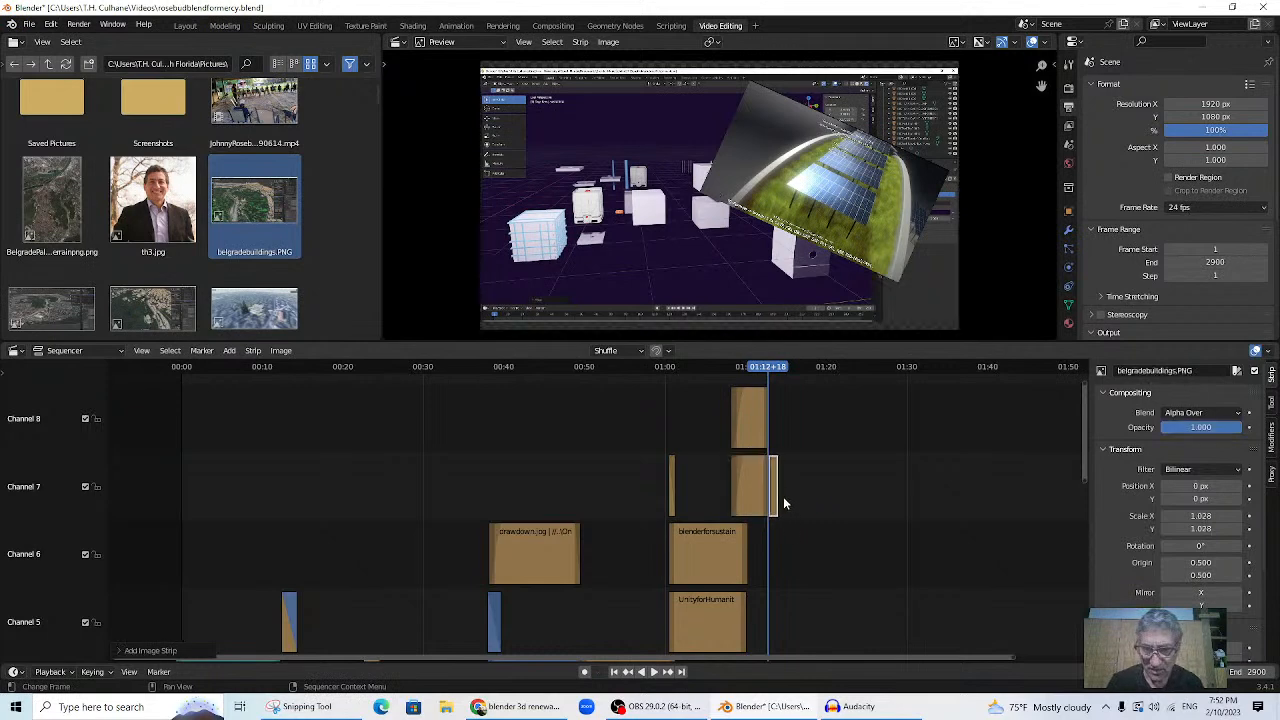
{"action": "left_click_drag", "start_coordinate": [777, 494], "coordinate": [774, 557]}
- Extend the end of the belgradebuildings strip to frame 1958
{"action": "scroll", "coordinate": [785, 552], "scroll_direction": "down", "scroll_amount": 1}
{"action": "scroll", "coordinate": [785, 552], "scroll_direction": "up", "scroll_amount": 3}
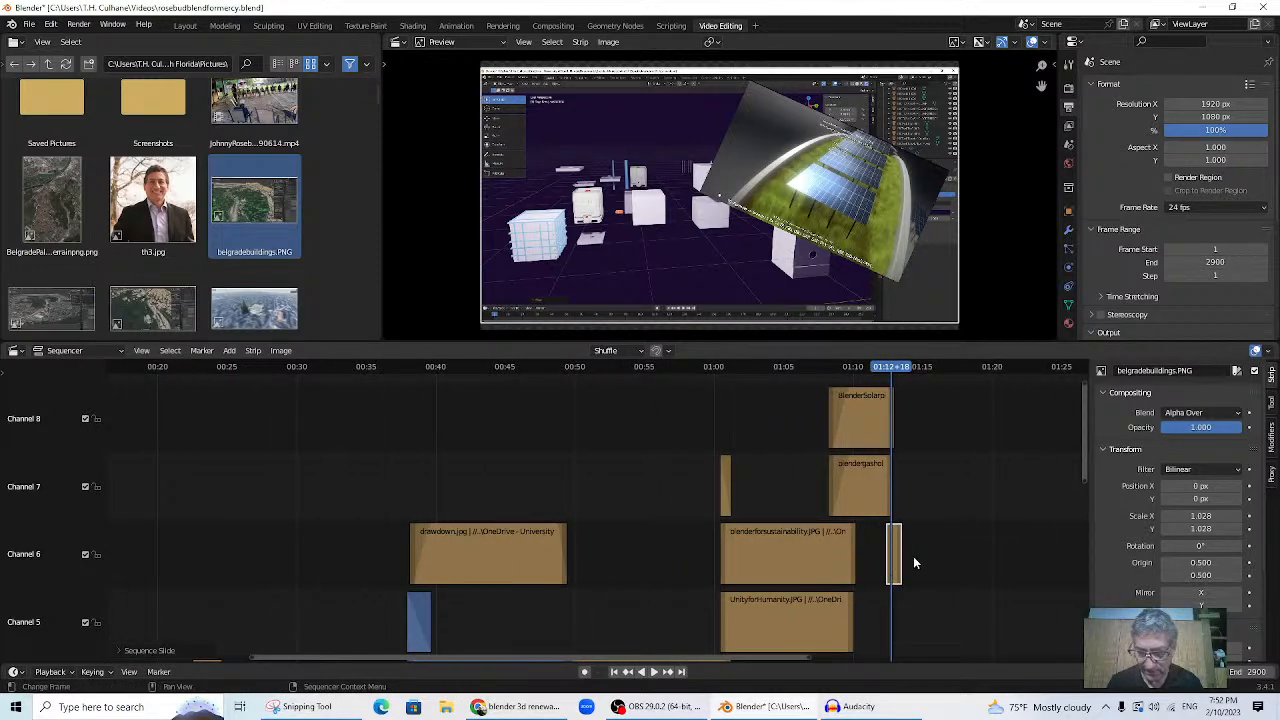
{"action": "left_click_drag", "start_coordinate": [900, 563], "coordinate": [1015, 563]}
- Play back the transition from the gasholder and solar images into the Belgrade buildings image, returning the playhead to 01:11+17
{"action": "left_click", "coordinate": [865, 366]}
{"action": "key", "text": "space"}
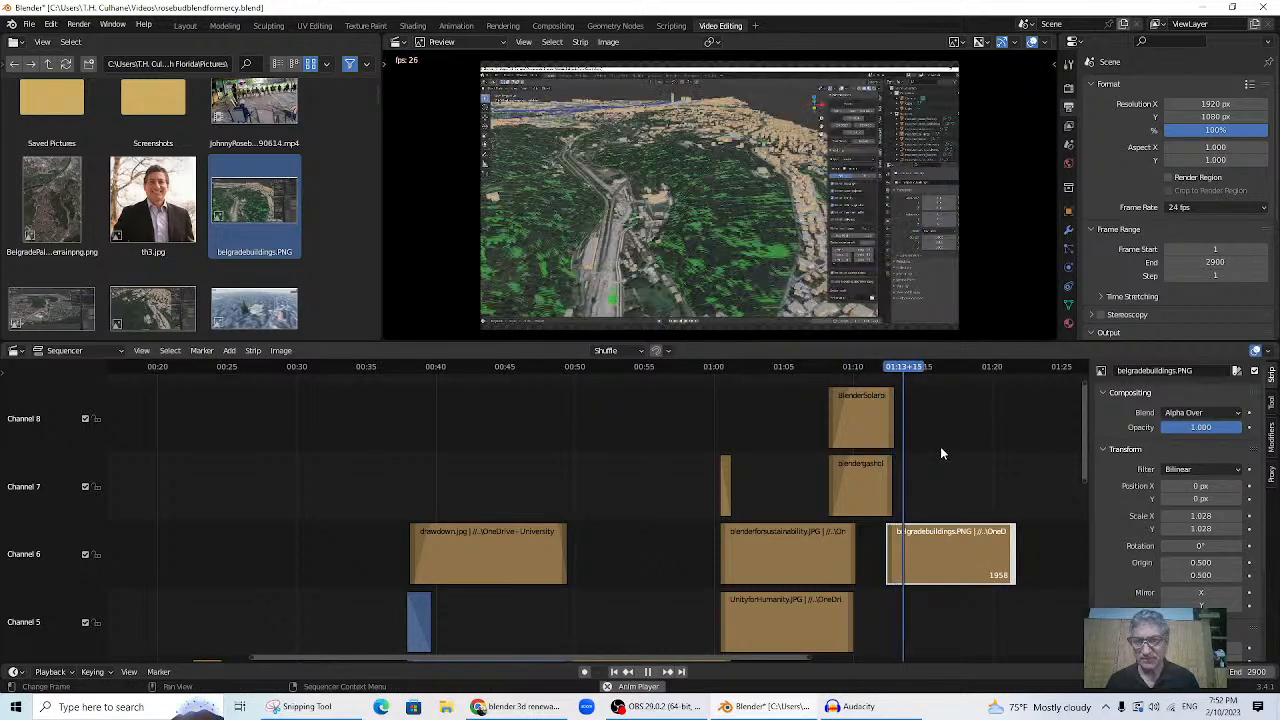
{"action": "key", "text": "space"}
{"action": "left_click", "coordinate": [878, 368]}
{"action": "key", "text": "space"}
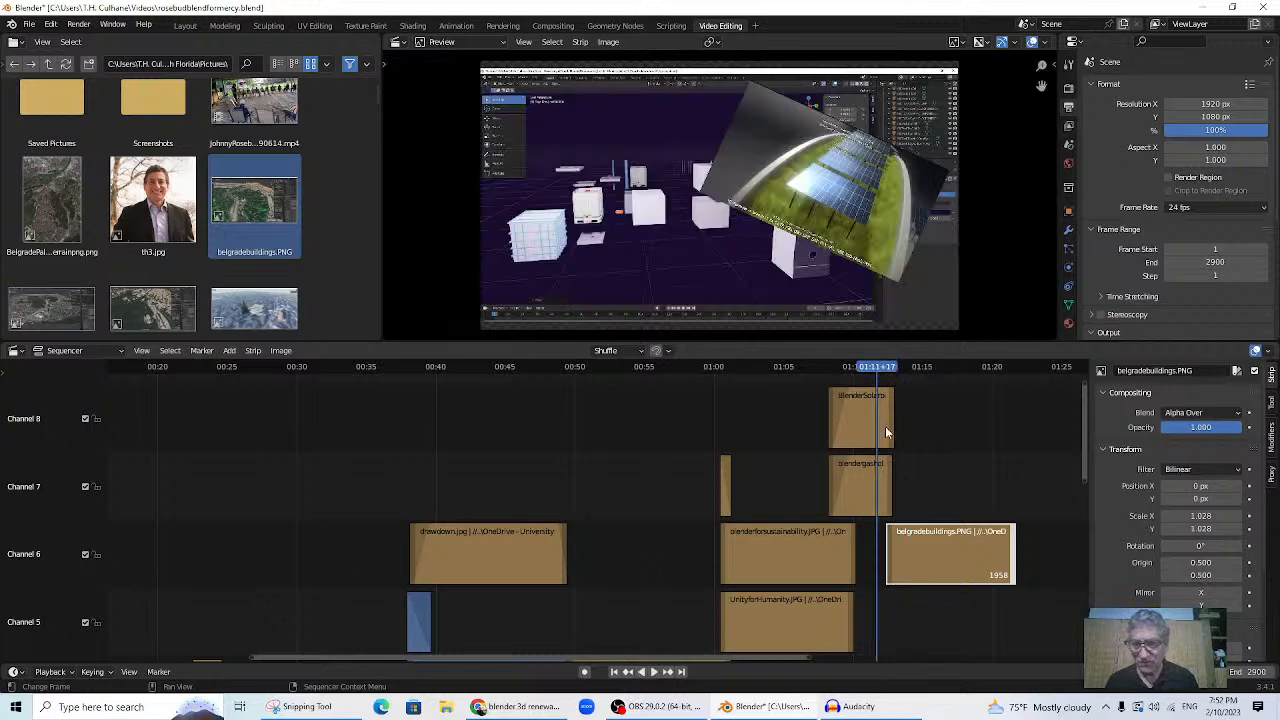
- Shorten the ends of the BlenderSolarpicture and blendergasholder strips and extend the belgradebuildings strip's start back to frame 1724
{"action": "left_click", "coordinate": [883, 430]}
{"action": "key", "text": "g"}
{"action": "left_click_drag", "start_coordinate": [884, 429], "coordinate": [880, 431]}
{"action": "left_click_drag", "start_coordinate": [887, 478], "coordinate": [879, 480]}
{"action": "left_click_drag", "start_coordinate": [869, 375], "coordinate": [886, 480]}
{"action": "left_click_drag", "start_coordinate": [888, 551], "coordinate": [880, 555]}
- Play back the transition from the solar and gasholder overlays to the Belgrade buildings image
{"action": "left_click", "coordinate": [866, 367]}
{"action": "key", "text": "space"}
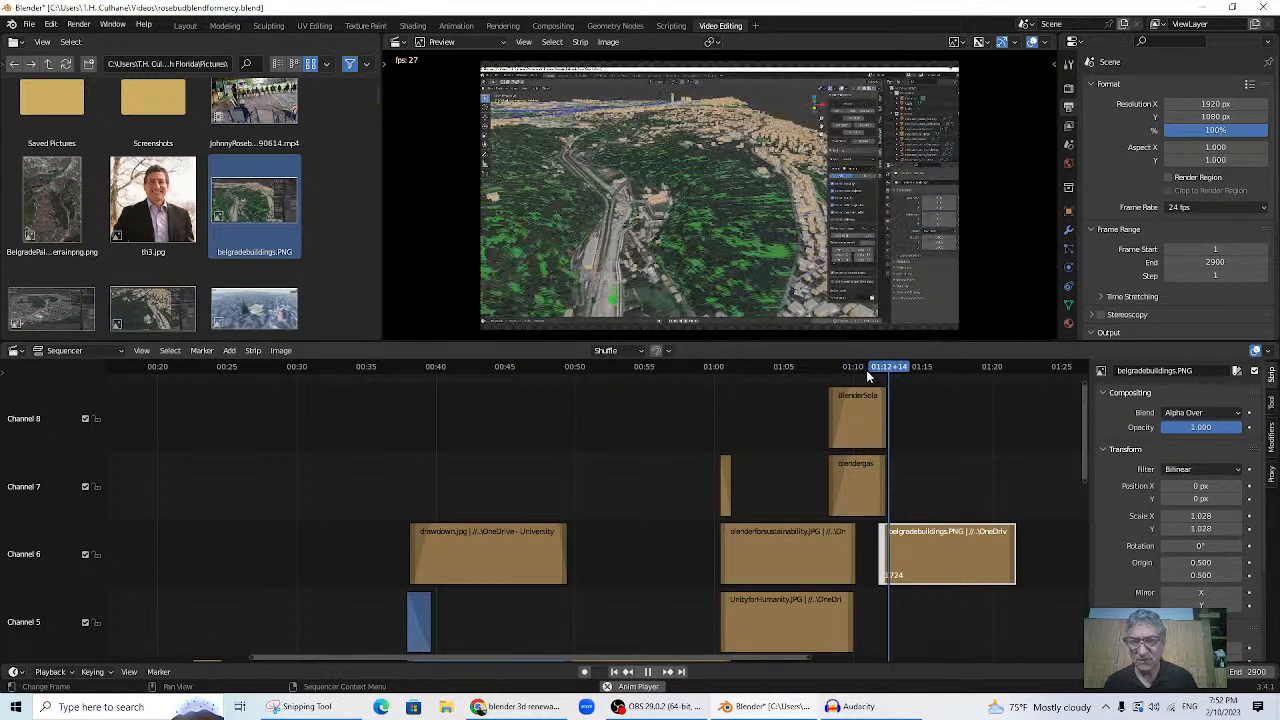
{"action": "key", "text": "space"}
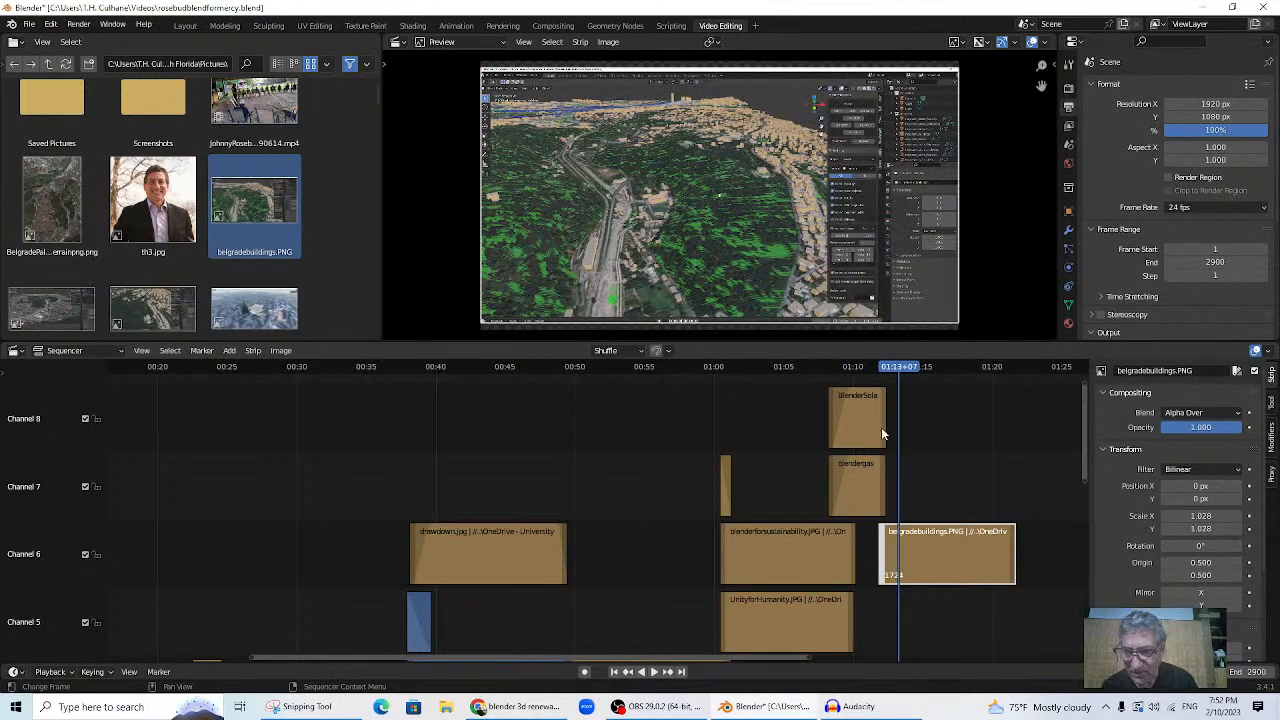
- Extend the end of the blendergasholder strip in channel 7 to frame 1735
{"action": "left_click", "coordinate": [881, 427]}
{"action": "scroll", "coordinate": [900, 460], "scroll_direction": "up", "scroll_amount": 3}
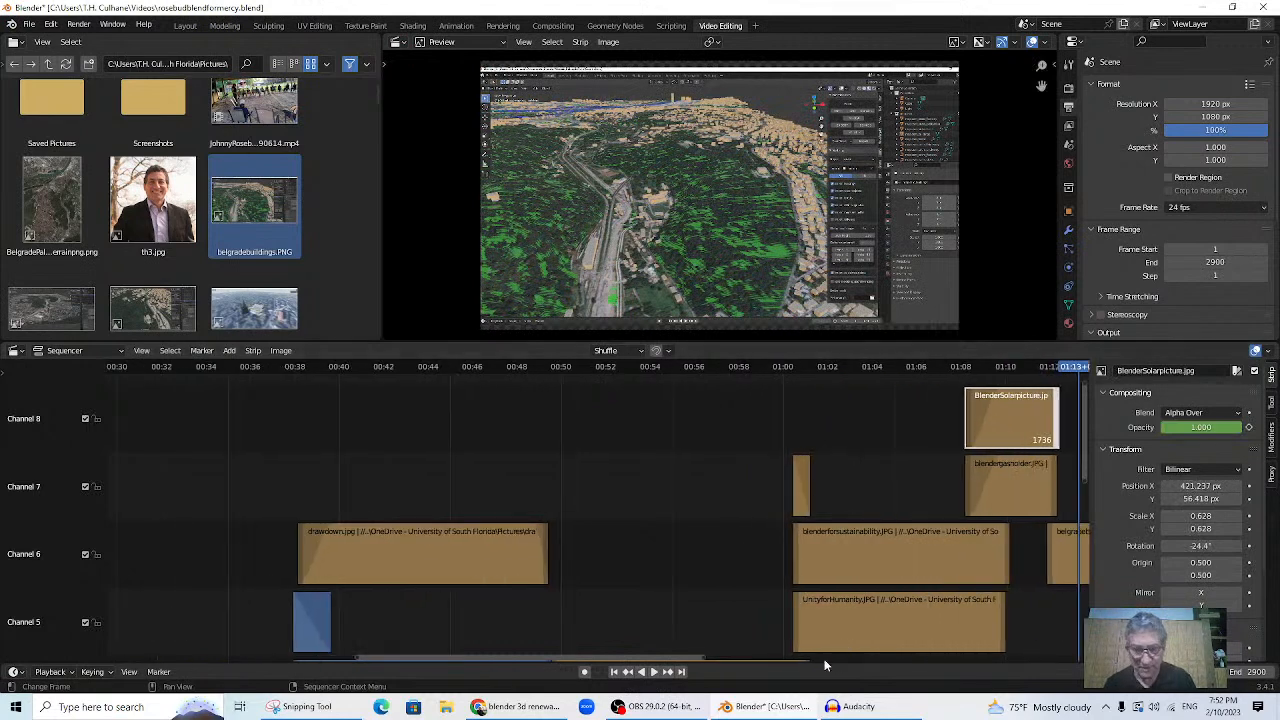
{"action": "left_click_drag", "start_coordinate": [593, 654], "coordinate": [709, 656]}
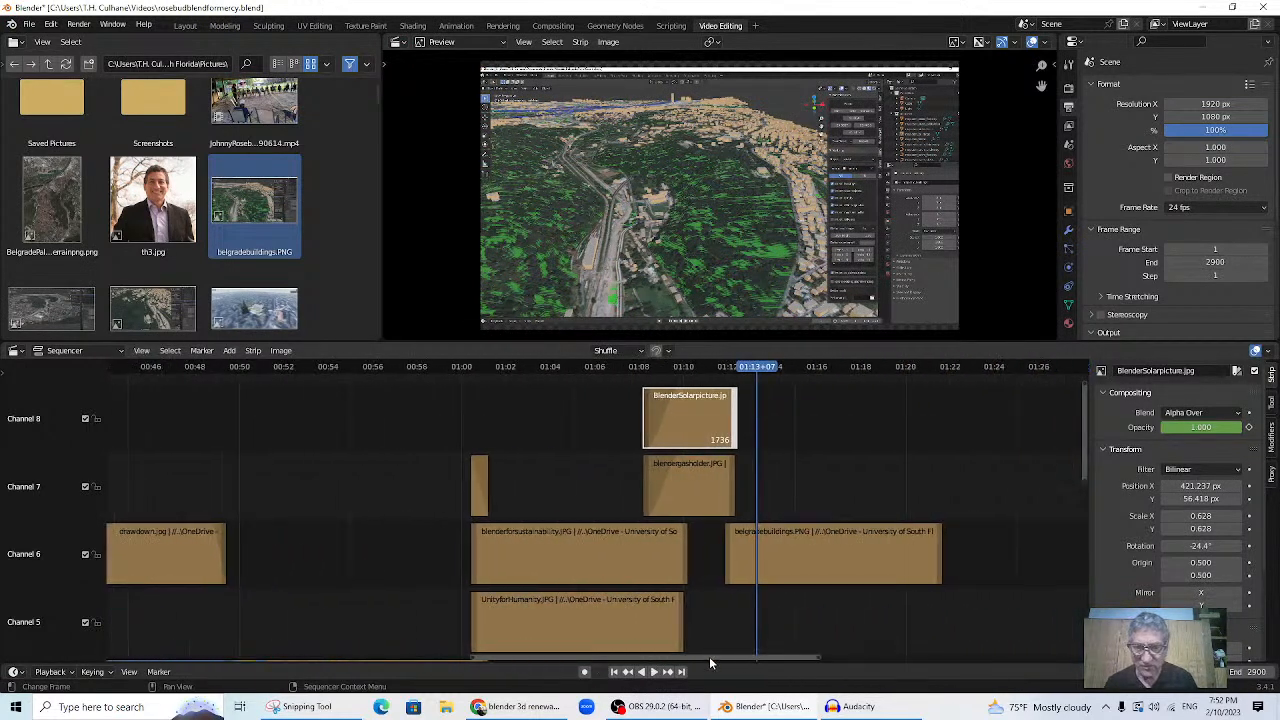
{"action": "left_click_drag", "start_coordinate": [752, 368], "coordinate": [737, 368]}
{"action": "left_click_drag", "start_coordinate": [732, 485], "coordinate": [737, 490]}
- Step frame by frame around 01:12+07 to compare where the solar and gasholder strips end
{"action": "mouse_move", "coordinate": [735, 370]}
{"action": "left_mouse_down"}
{"action": "mouse_move", "coordinate": [724, 370]}
{"action": "mouse_move", "coordinate": [740, 370]}
{"action": "left_mouse_up"}
{"action": "key", "text": "Left"}
{"action": "key", "text": "Left"}
{"action": "key", "text": "Left"}
{"action": "key", "text": "Left"}
{"action": "key", "text": "Left"}
{"action": "key", "text": "Left"}
{"action": "key", "text": "Left"}
{"action": "key", "text": "Left"}
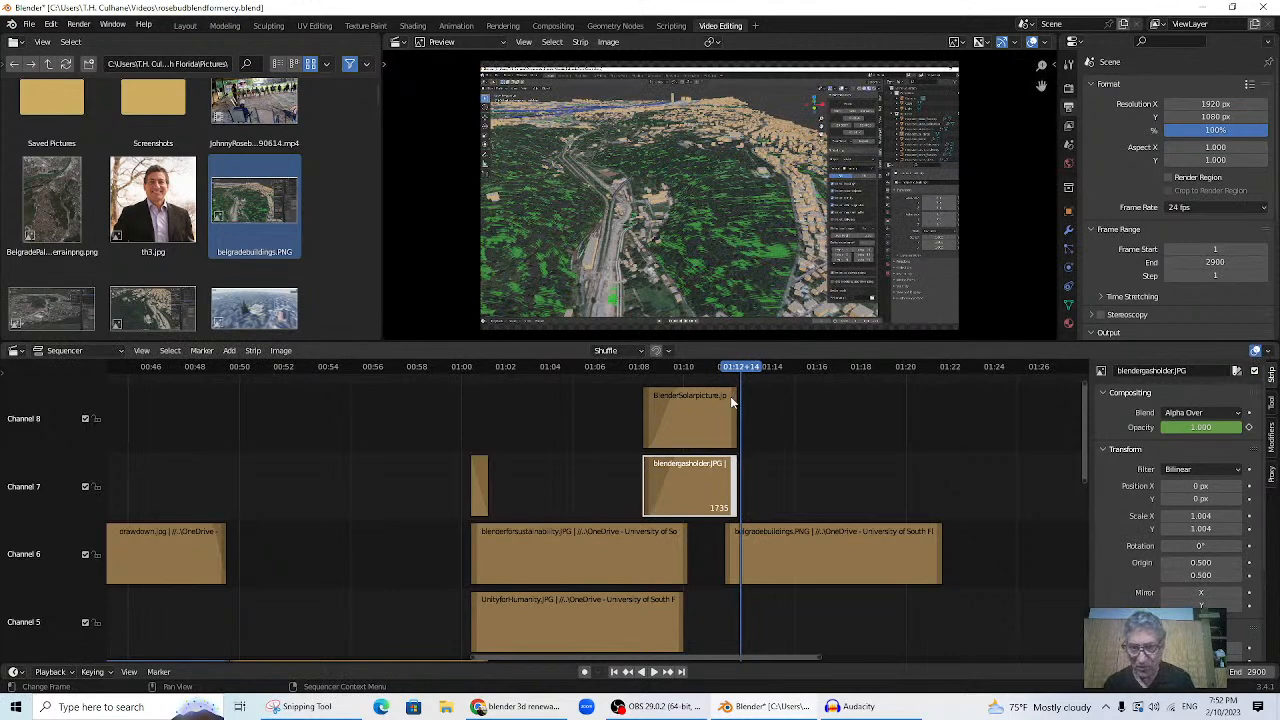
{"action": "key", "text": "Right"}
{"action": "key", "text": "Left"}
{"action": "key", "text": "Right"}
{"action": "key", "text": "Left"}
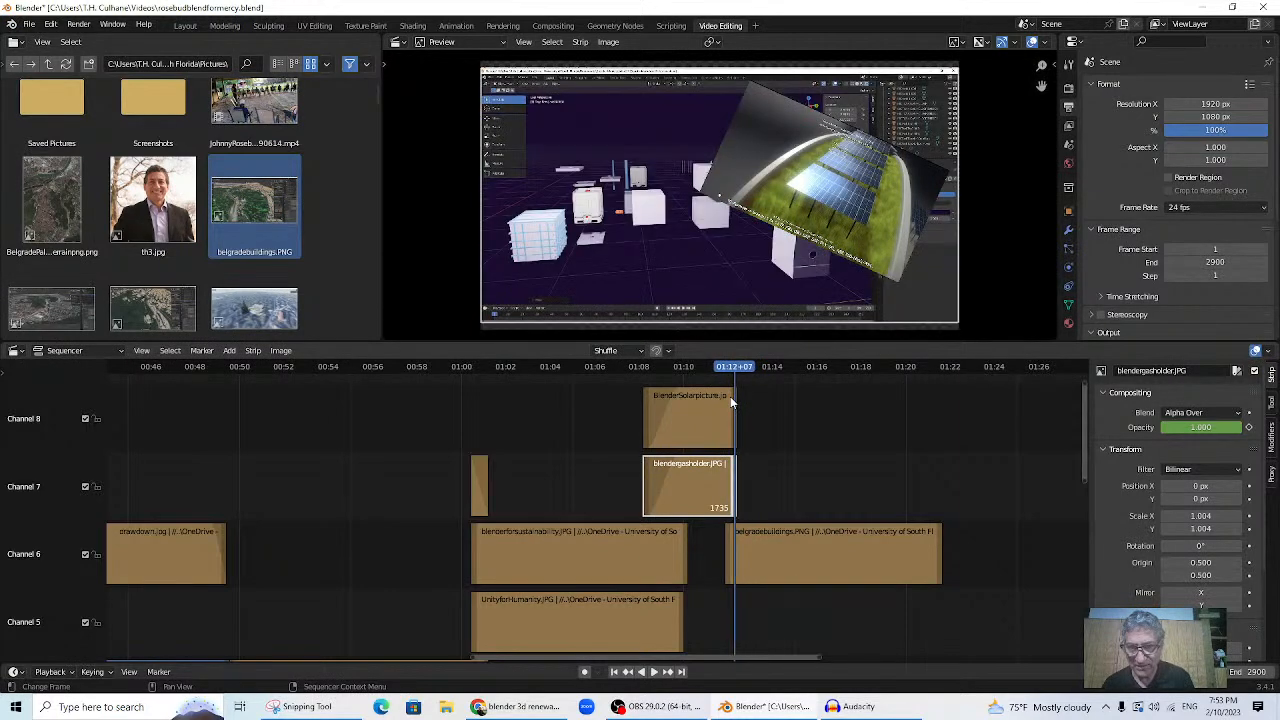
{"action": "key", "text": "Right"}
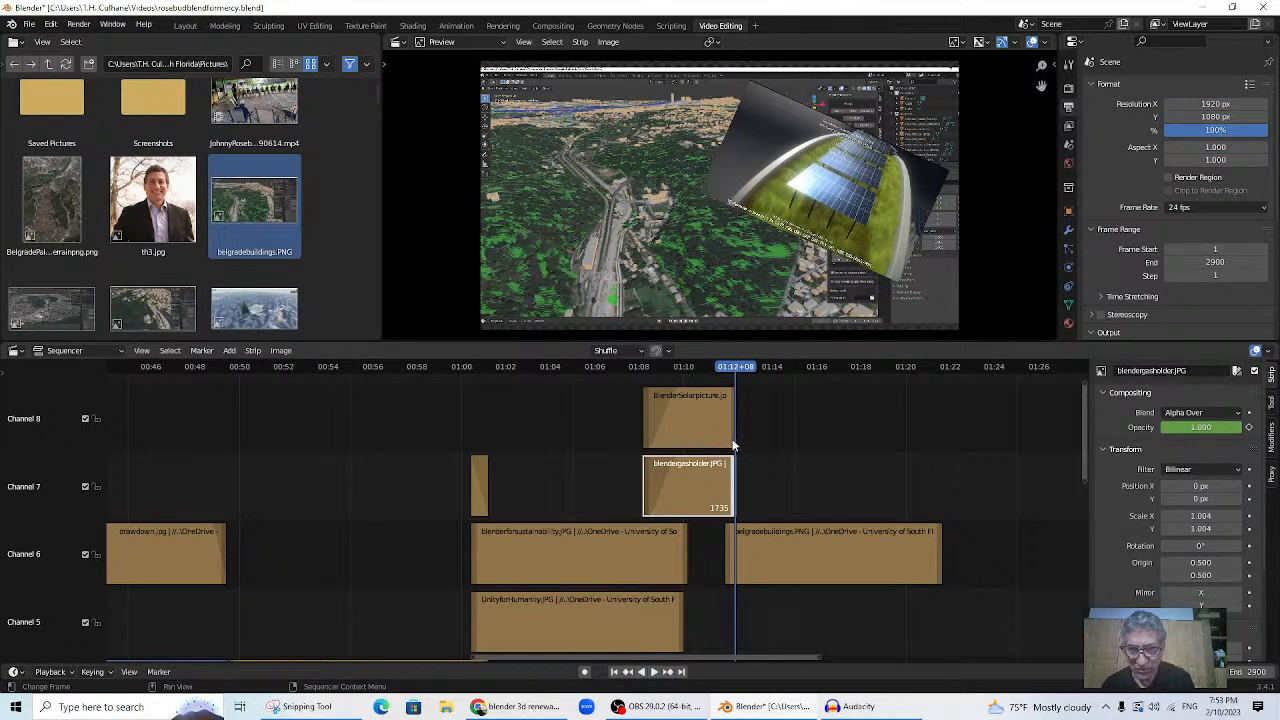
- Trim the BlenderSolarpicture strip's end to frame 1733 and check the cut frame by frame
{"action": "left_click", "coordinate": [732, 431]}
{"action": "left_click_drag", "start_coordinate": [732, 437], "coordinate": [733, 440]}
{"action": "key", "text": "Left"}
{"action": "key", "text": "Right"}
{"action": "key", "text": "Left"}
{"action": "key", "text": "Right"}
{"action": "key", "text": "Left"}
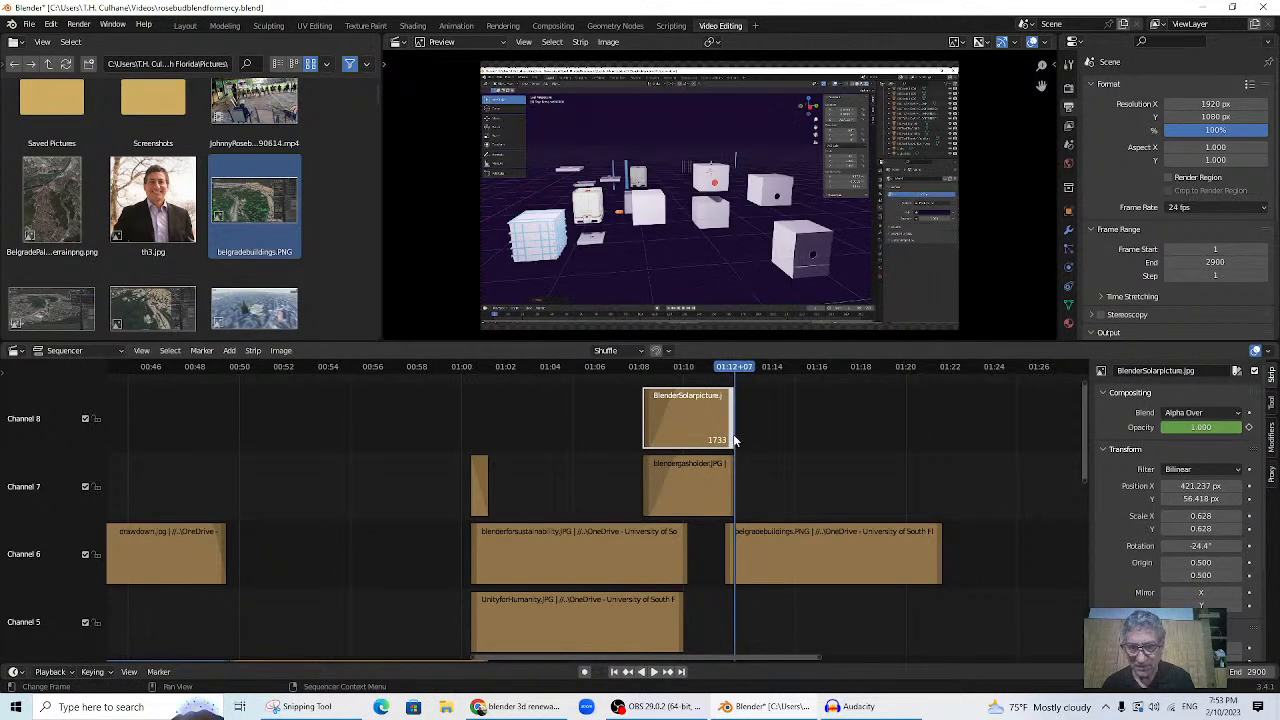
- Adjust the end of the BlenderSolarpicture strip in channel 8 to frame 1735, matching the gasholder strip
{"action": "left_click_drag", "start_coordinate": [733, 440], "coordinate": [738, 439]}
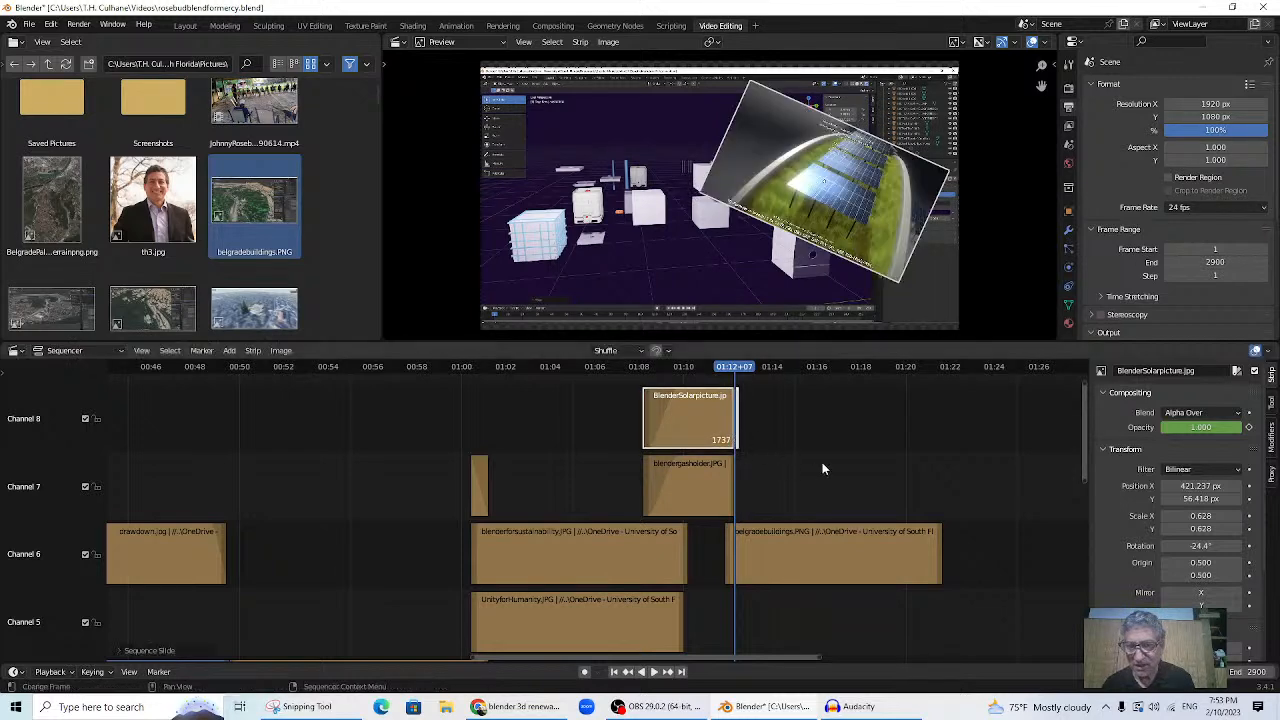
{"action": "scroll", "coordinate": [809, 462], "scroll_direction": "up", "scroll_amount": 3}
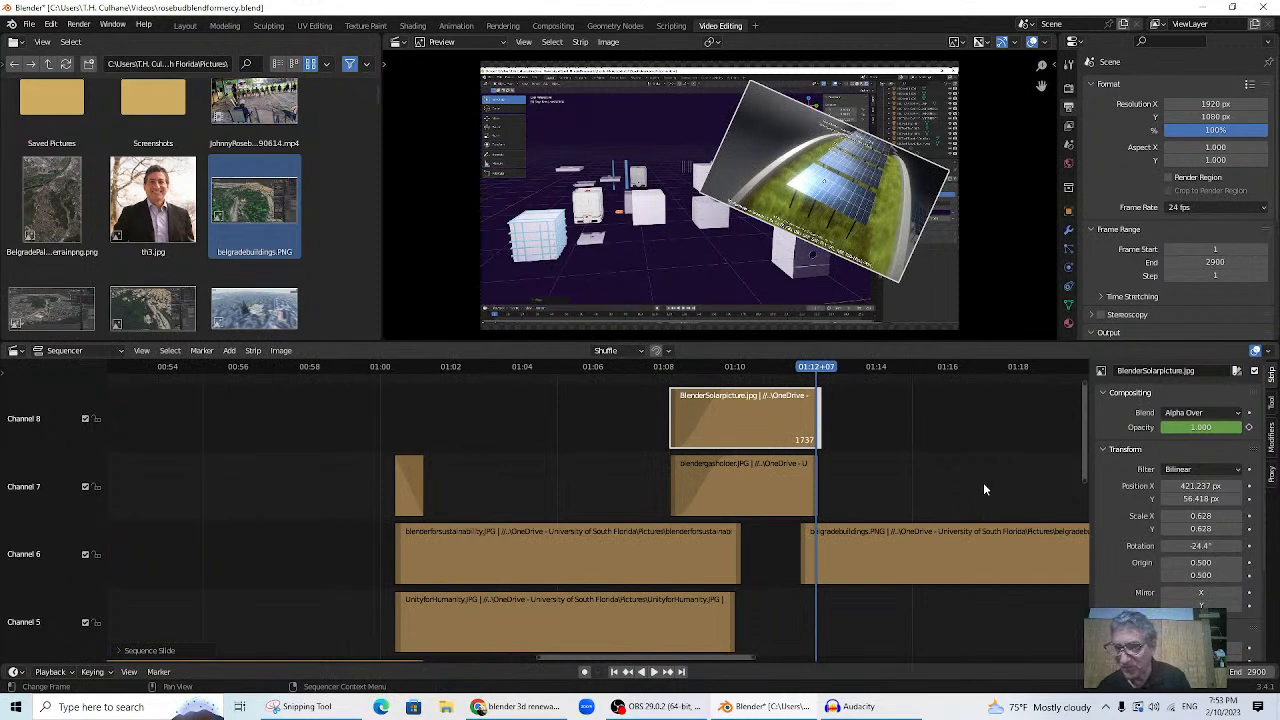
{"action": "scroll", "coordinate": [1150, 571], "scroll_direction": "down", "scroll_amount": 4}
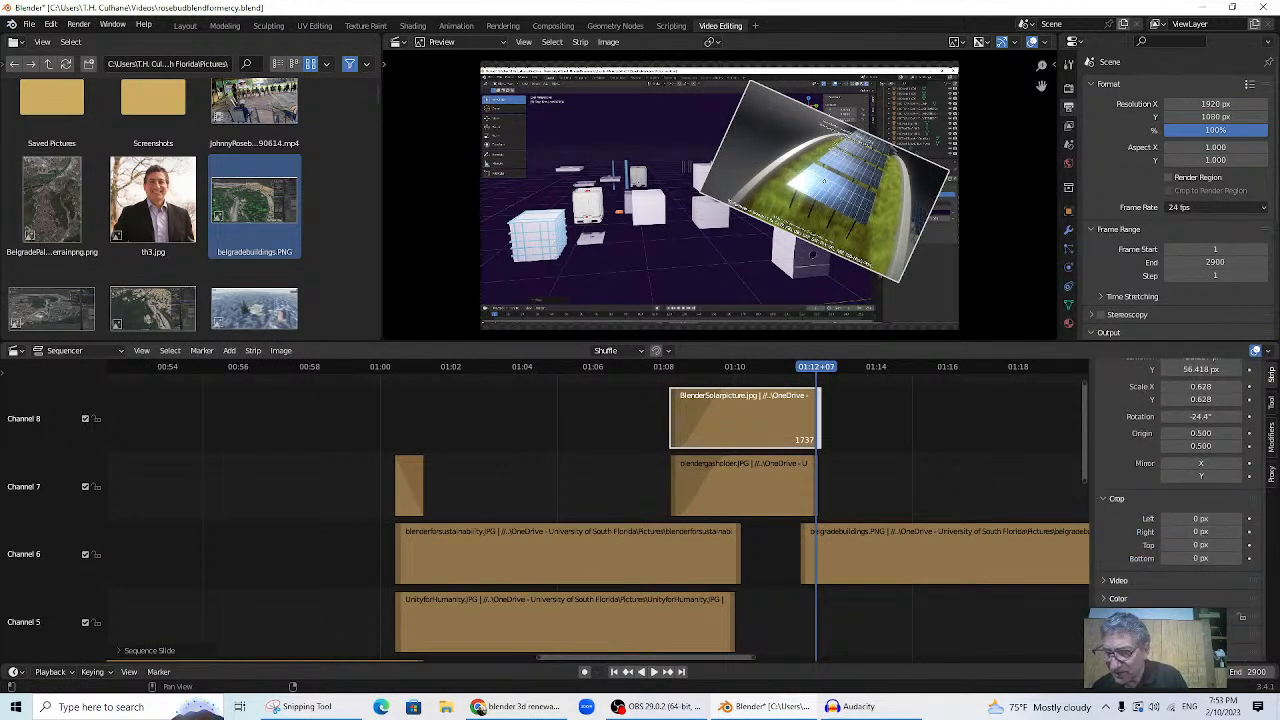
{"action": "scroll", "coordinate": [1147, 574], "scroll_direction": "down", "scroll_amount": 2}
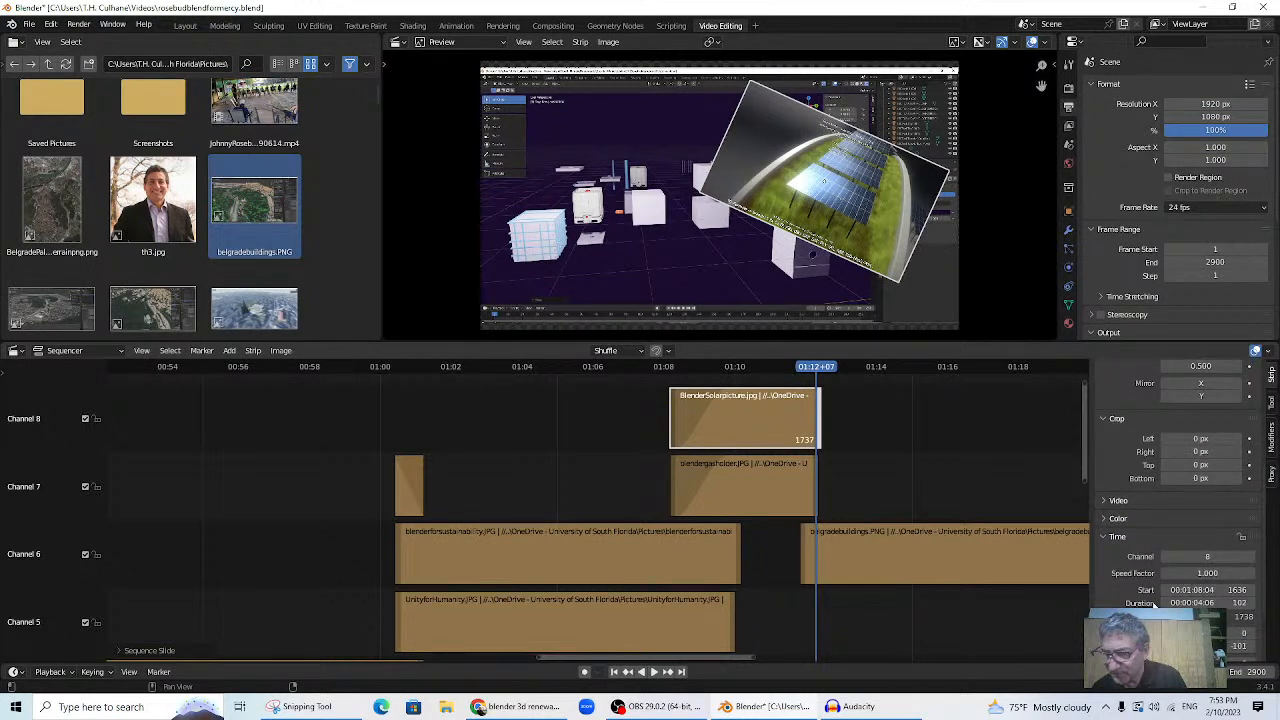
{"action": "scroll", "coordinate": [1150, 600], "scroll_direction": "up", "scroll_amount": 1}
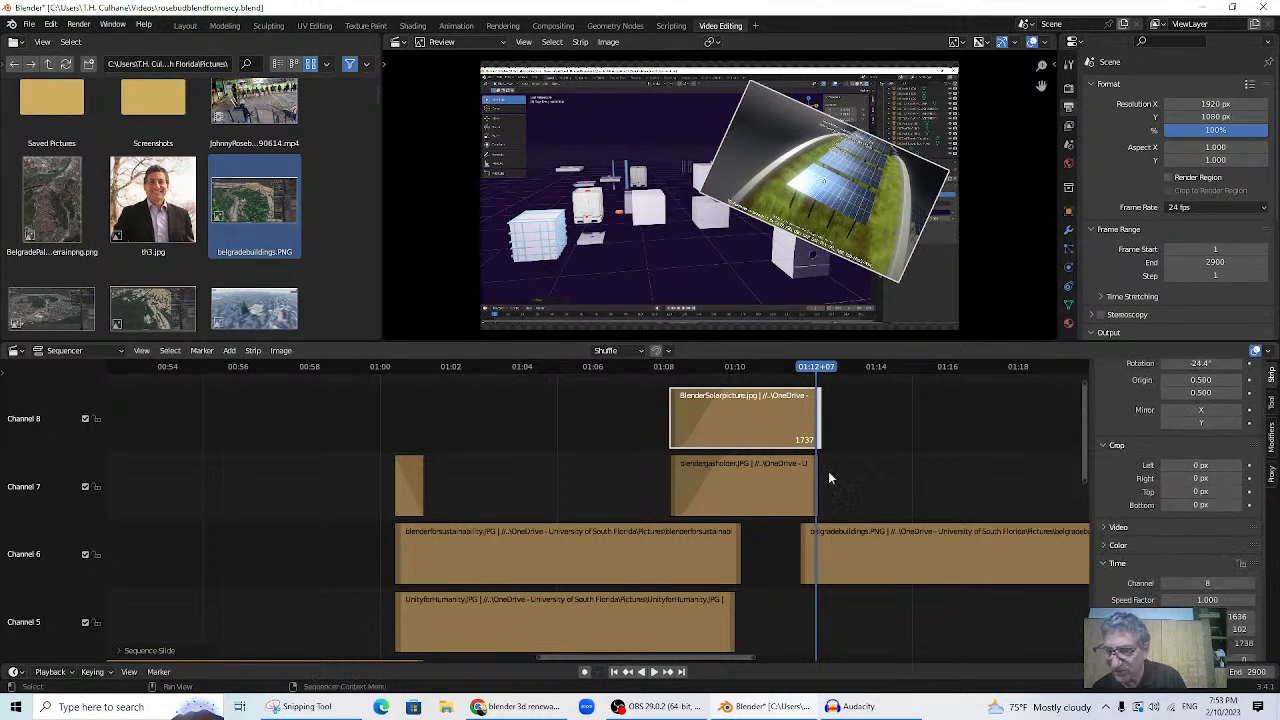
{"action": "mouse_move", "coordinate": [820, 430]}
{"action": "left_mouse_down"}
{"action": "mouse_move", "coordinate": [812, 422]}
{"action": "mouse_move", "coordinate": [818, 445]}
{"action": "left_mouse_up"}
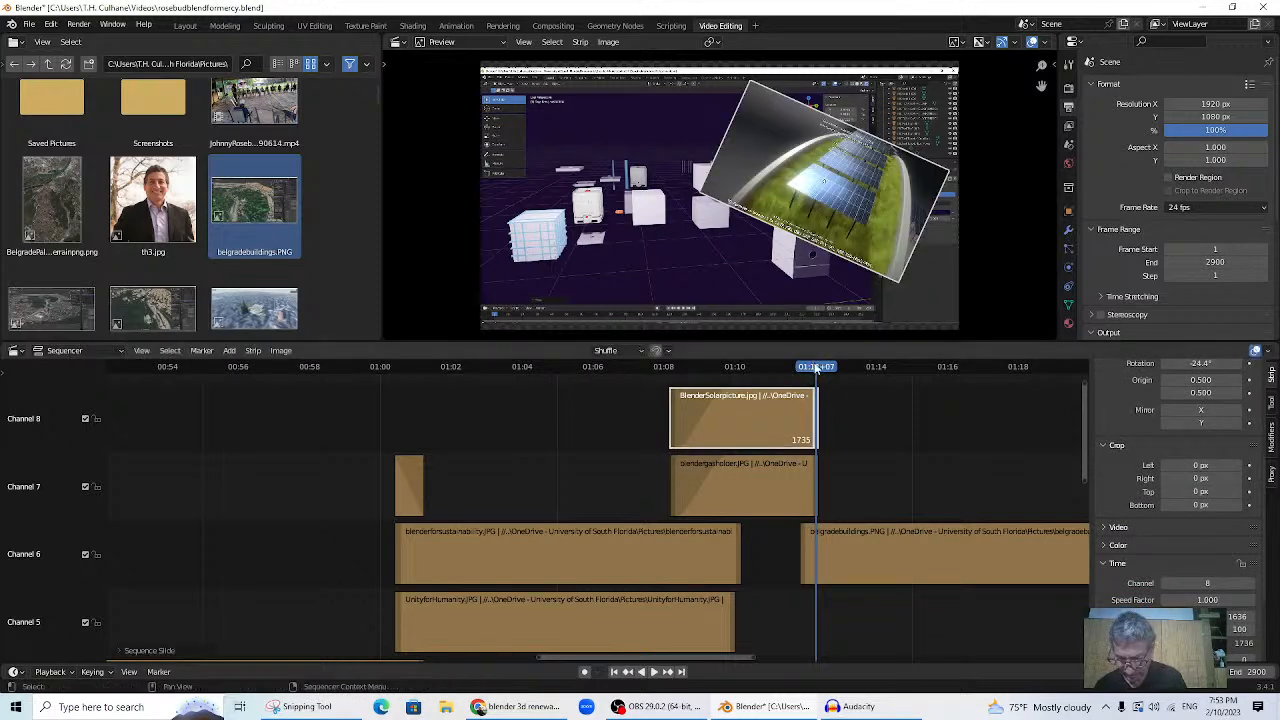
- Check the aligned strip ends frame by frame and play back the transition to the Belgrade buildings image
{"action": "key", "text": "Right"}
{"action": "key", "text": "Left"}
{"action": "key", "text": "Right"}
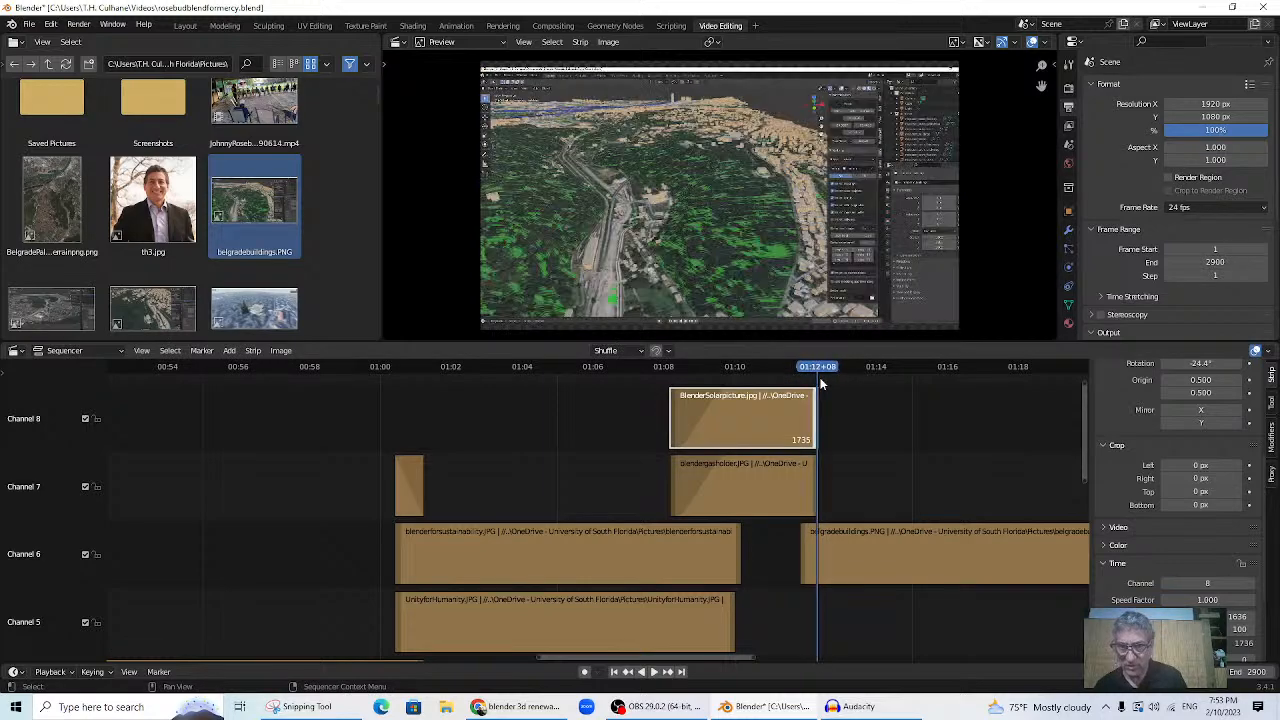
{"action": "key", "text": "Left"}
{"action": "key", "text": "Right"}
{"action": "left_click", "coordinate": [791, 372]}
{"action": "key", "text": "space"}
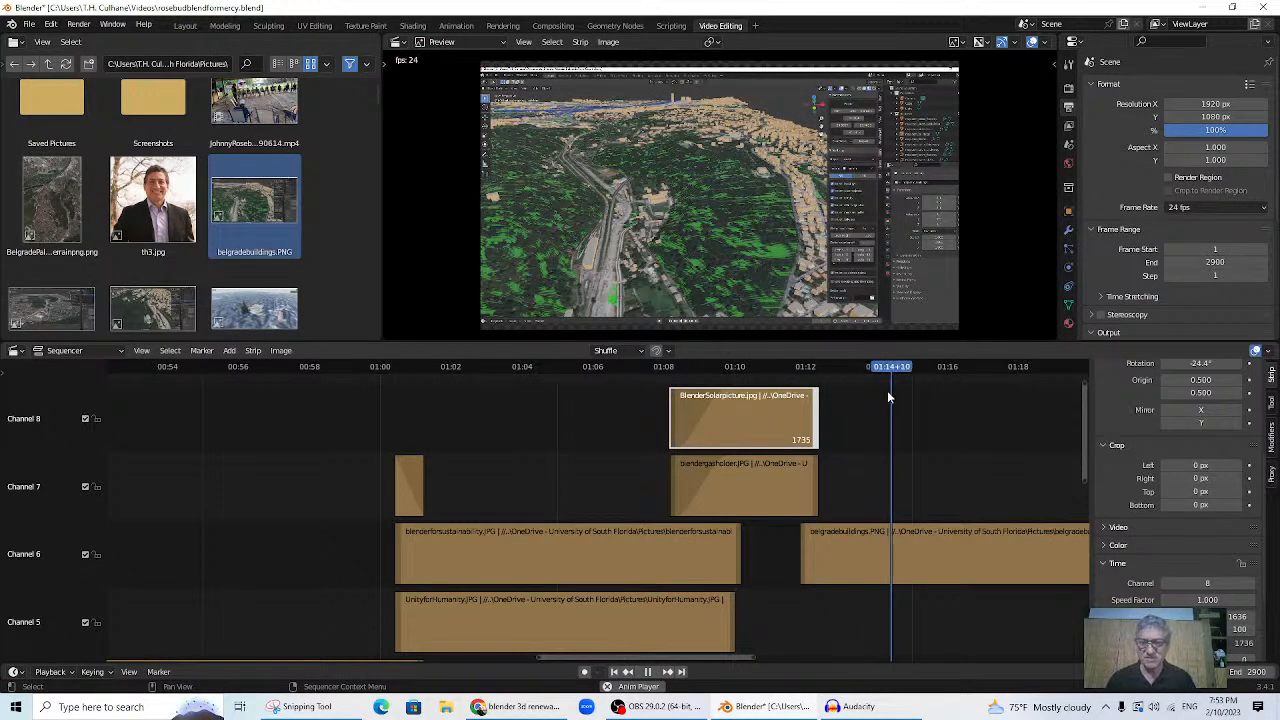
- Split the belgradebuildings strip at 01:14+23 and delete the part after the cut
{"action": "left_click_drag", "start_coordinate": [913, 373], "coordinate": [910, 370]}
{"action": "left_click", "coordinate": [942, 552]}
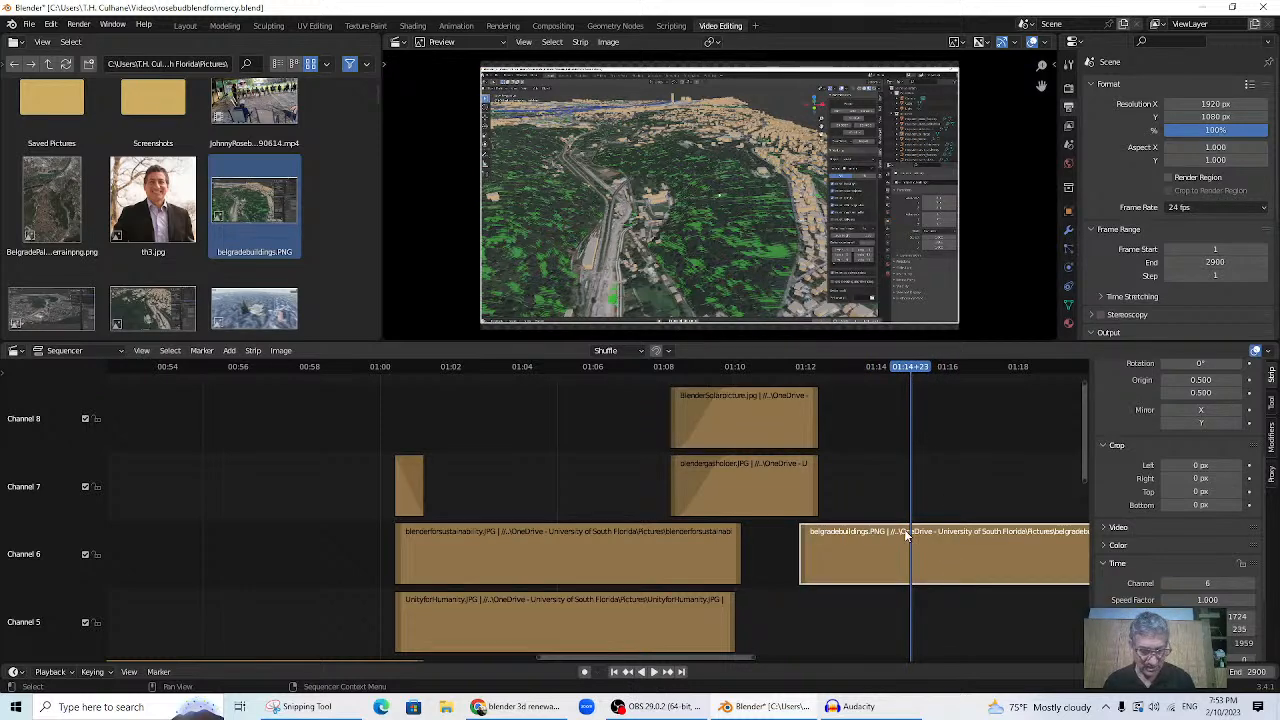
{"action": "left_click", "coordinate": [229, 351]}
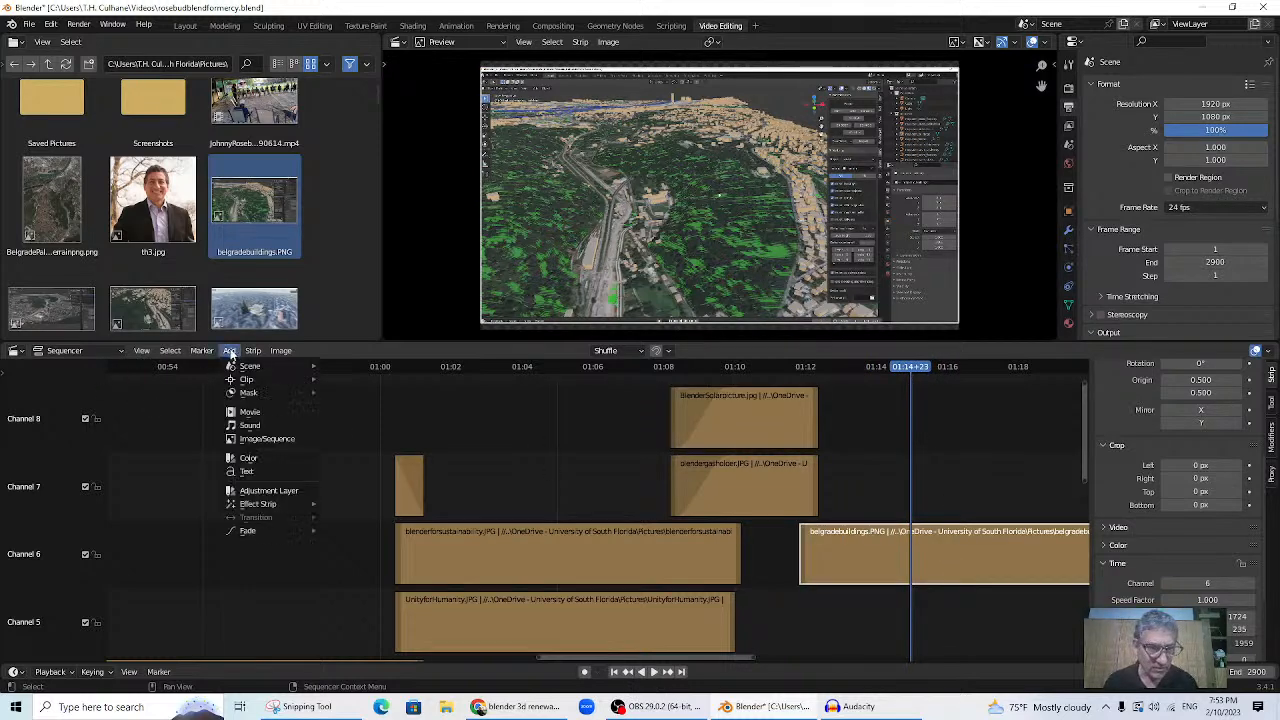
{"action": "mouse_move", "coordinate": [244, 354]}
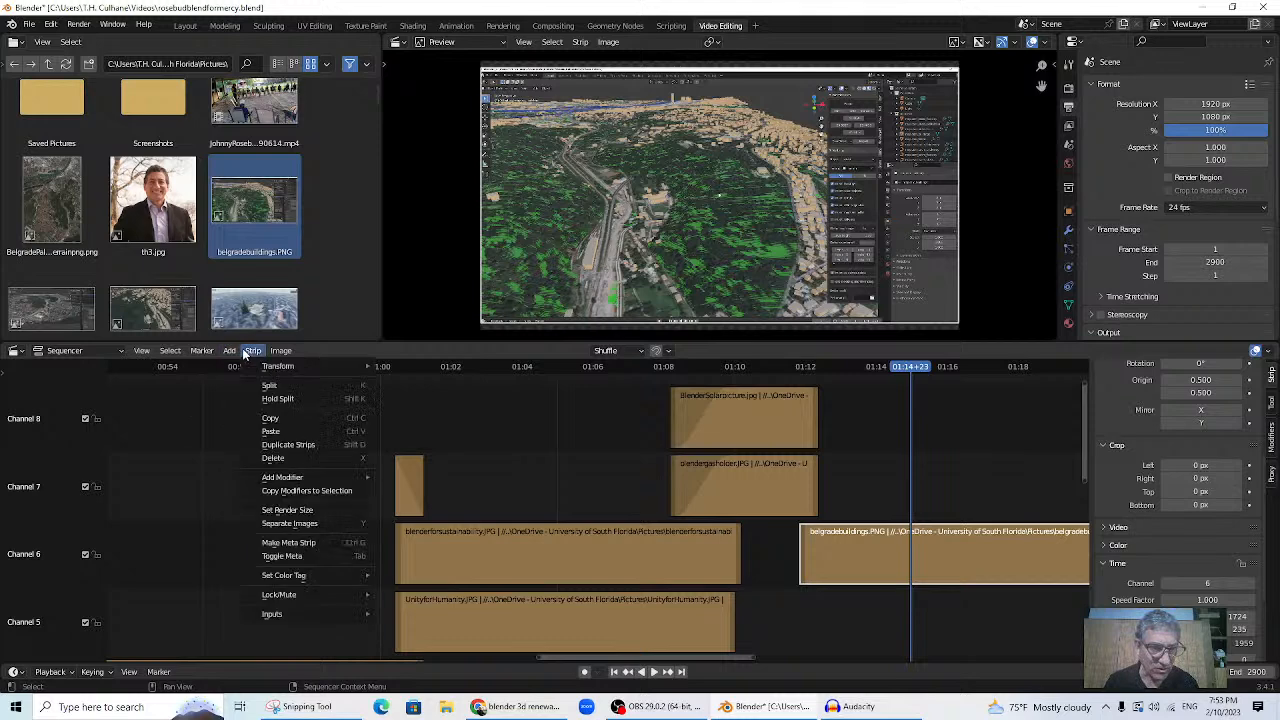
{"action": "left_click", "coordinate": [272, 386]}
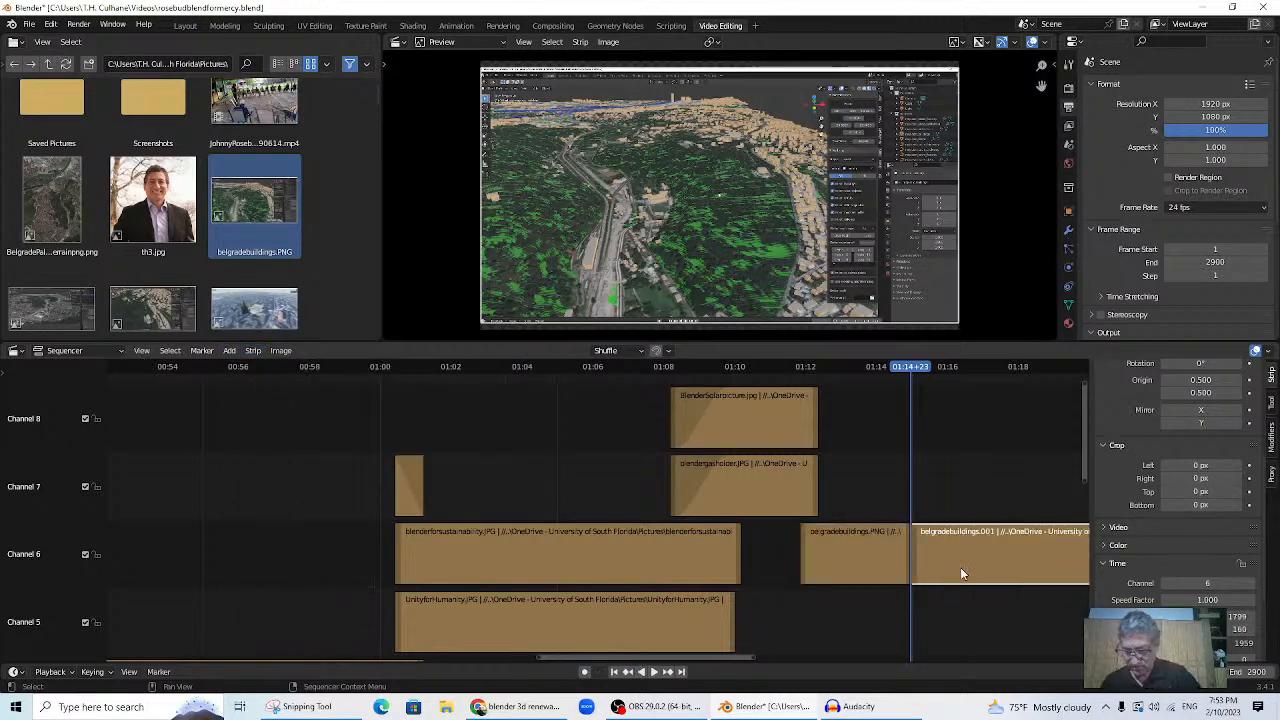
{"action": "key", "text": "Delete"}
- Replay the section and trim the belgradebuildings strip's end to frame 1765, at about 01:13+13
{"action": "left_click_drag", "start_coordinate": [902, 375], "coordinate": [907, 377]}
{"action": "left_click", "coordinate": [819, 369]}
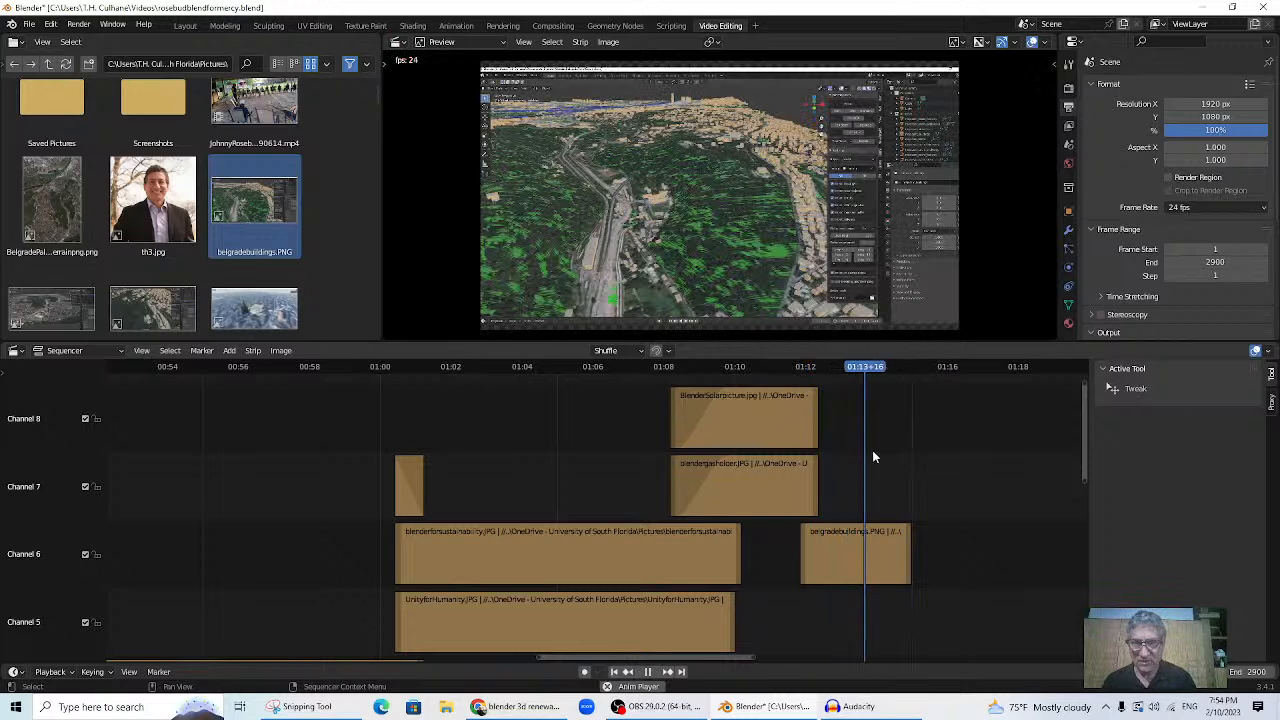
{"action": "left_click_drag", "start_coordinate": [867, 383], "coordinate": [865, 392]}
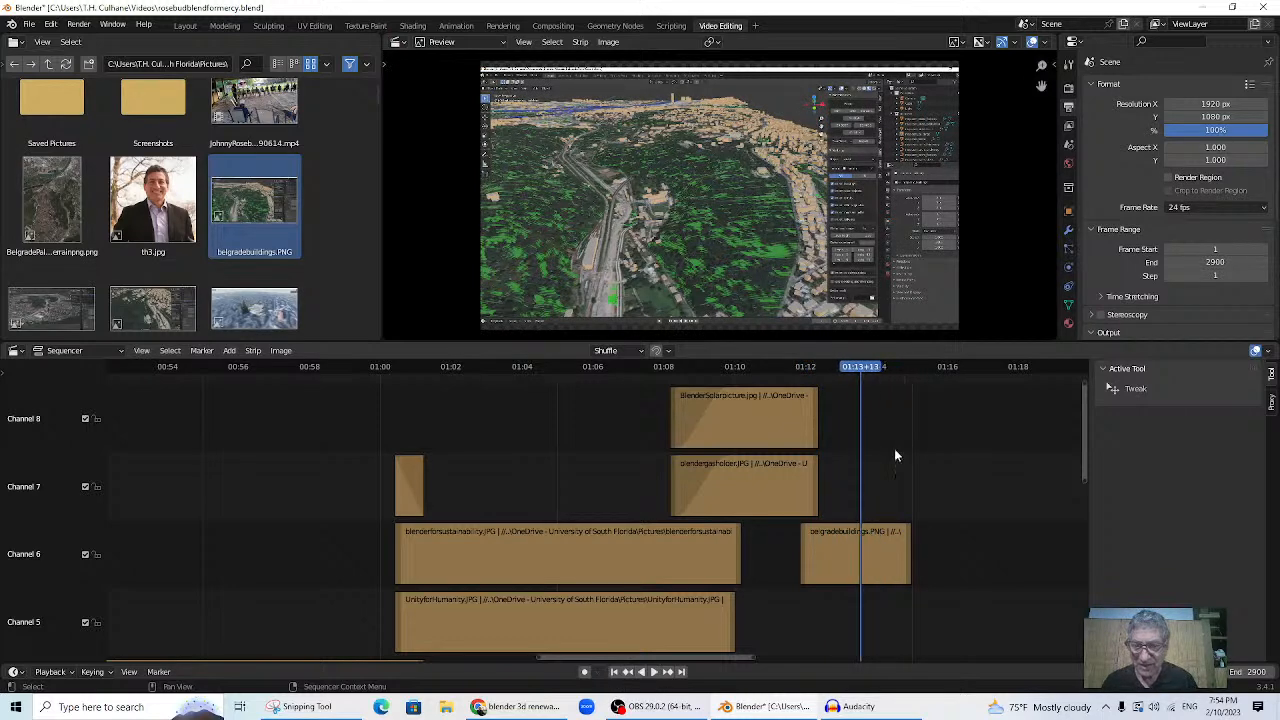
{"action": "left_click", "coordinate": [908, 553]}
{"action": "left_click_drag", "start_coordinate": [906, 553], "coordinate": [862, 553]}
- Look through the picture folder's thumbnails for the next image to add to the sequence
{"action": "scroll", "coordinate": [192, 264], "scroll_direction": "down", "scroll_amount": 3}
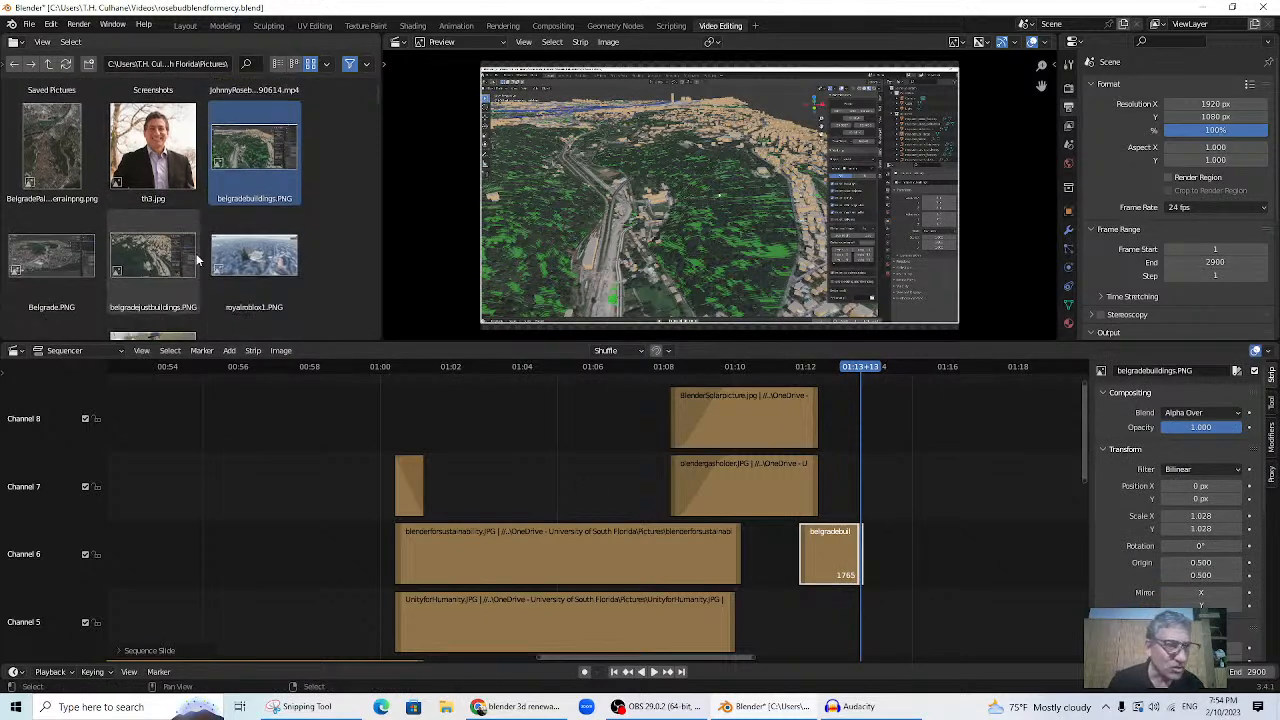
{"action": "scroll", "coordinate": [192, 264], "scroll_direction": "down", "scroll_amount": 2}
{"action": "scroll", "coordinate": [192, 264], "scroll_direction": "down", "scroll_amount": 10}
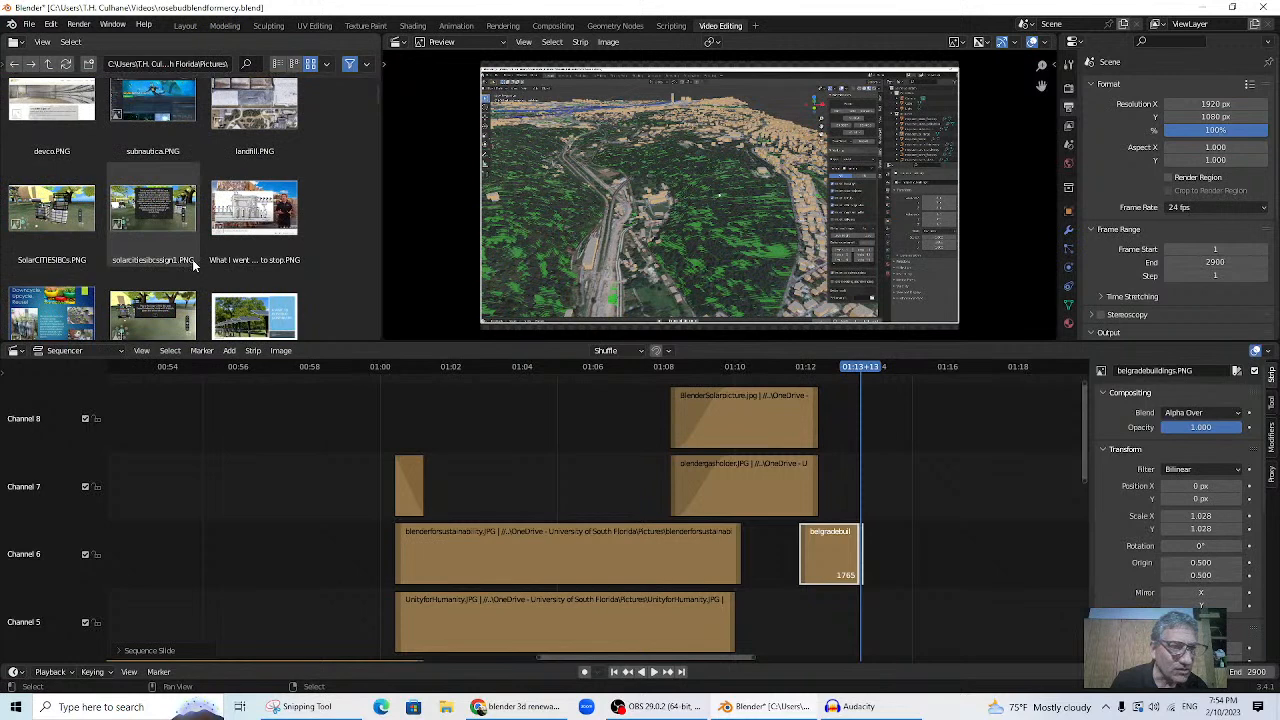
{"action": "scroll", "coordinate": [196, 264], "scroll_direction": "down", "scroll_amount": 2}
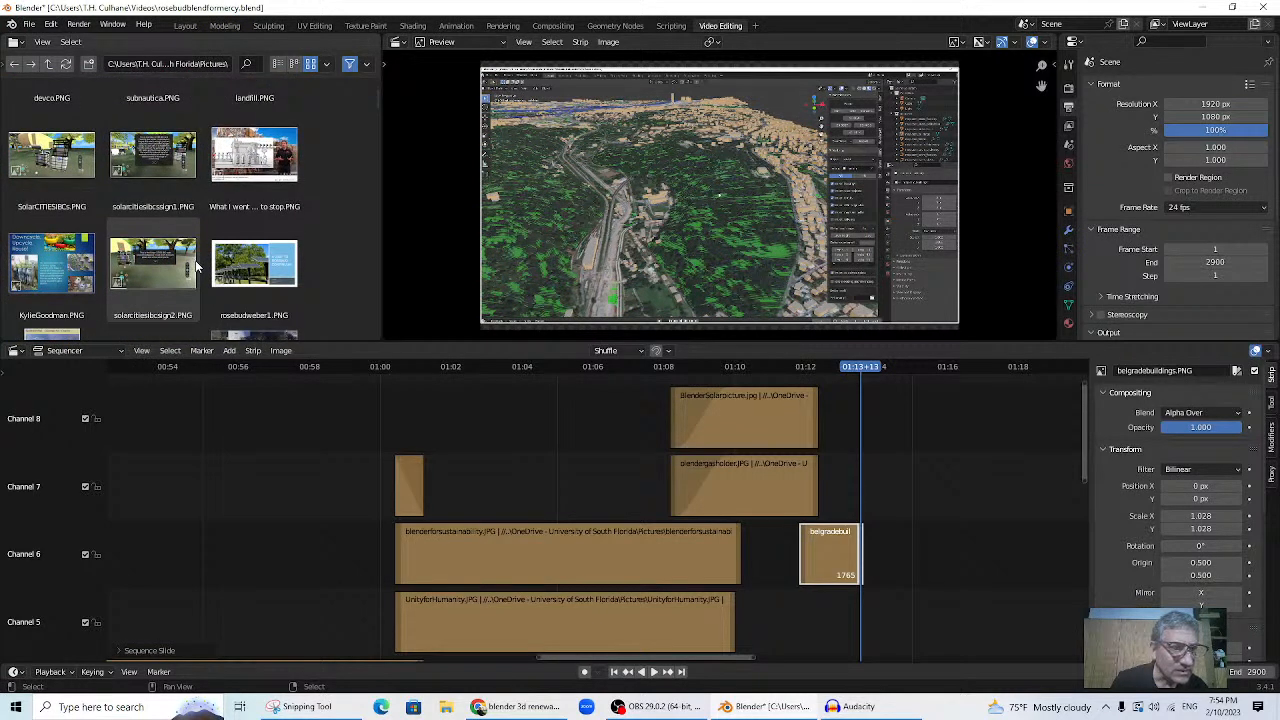
{"action": "scroll", "coordinate": [196, 266], "scroll_direction": "down", "scroll_amount": 8}
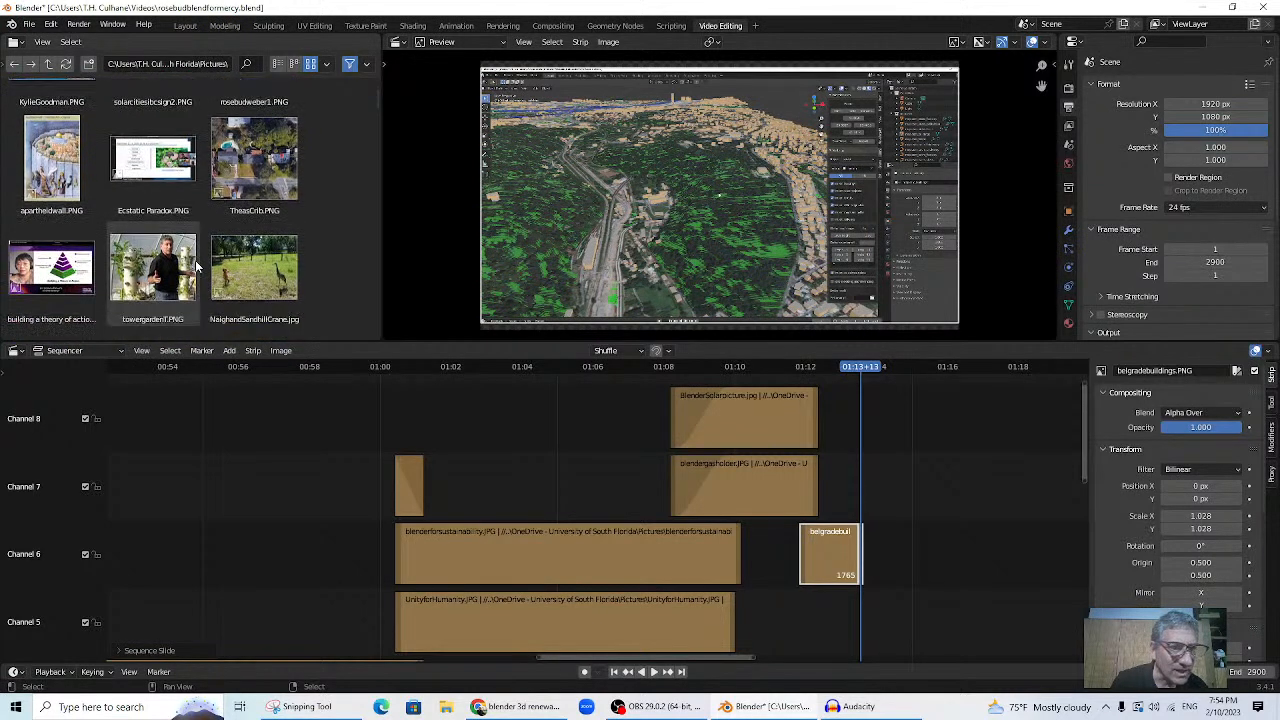
{"action": "scroll", "coordinate": [196, 266], "scroll_direction": "down", "scroll_amount": 10}
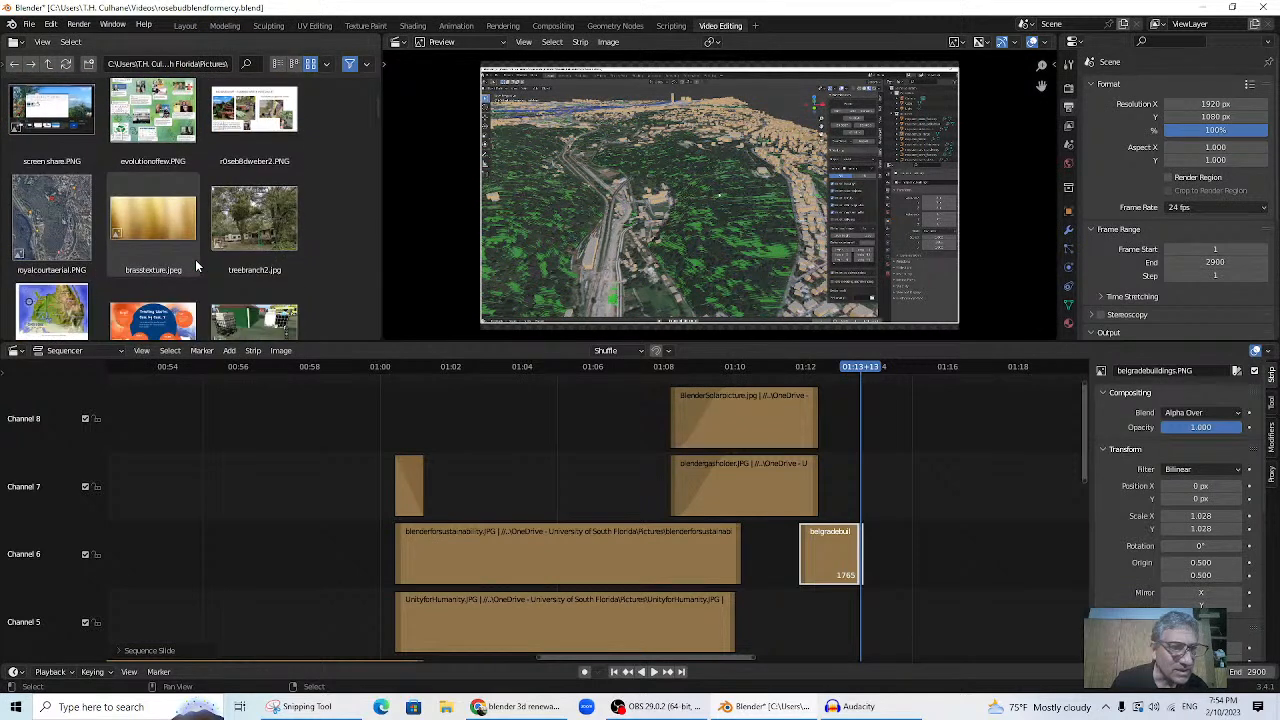
{"action": "scroll", "coordinate": [196, 266], "scroll_direction": "down", "scroll_amount": 2}
{"action": "scroll", "coordinate": [196, 266], "scroll_direction": "down", "scroll_amount": 3}
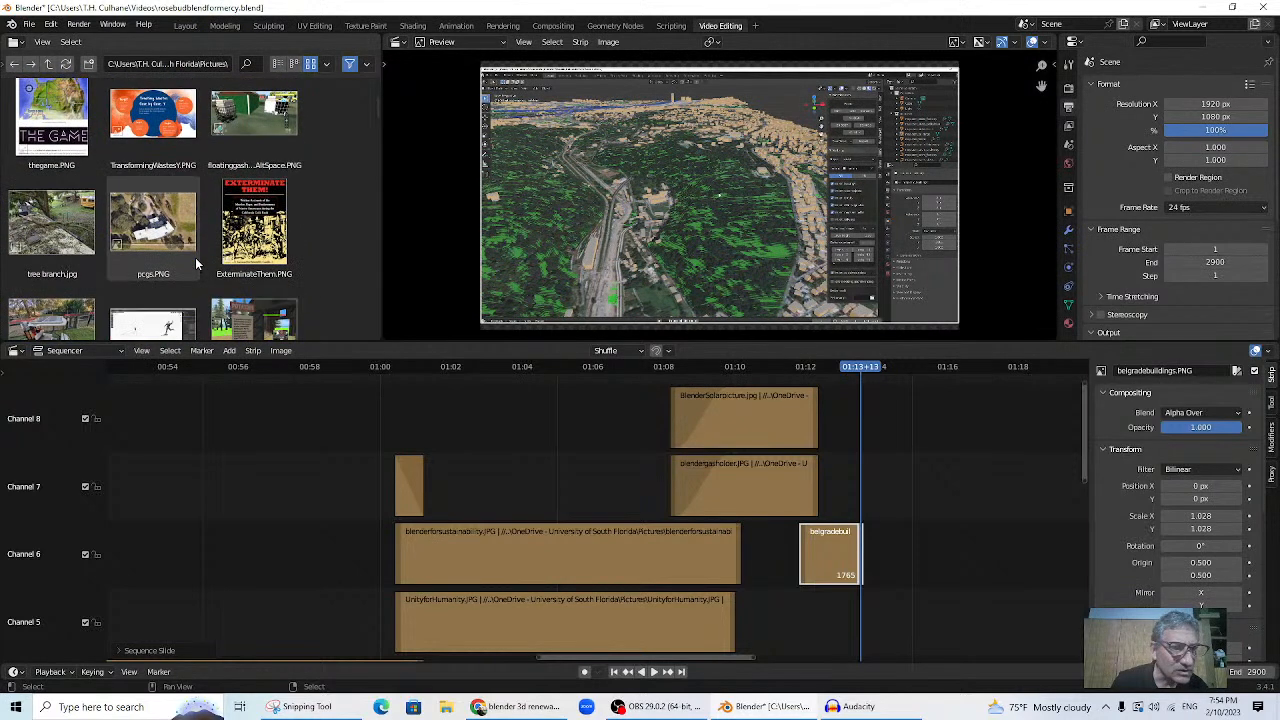
{"action": "scroll", "coordinate": [195, 255], "scroll_direction": "down", "scroll_amount": 8}
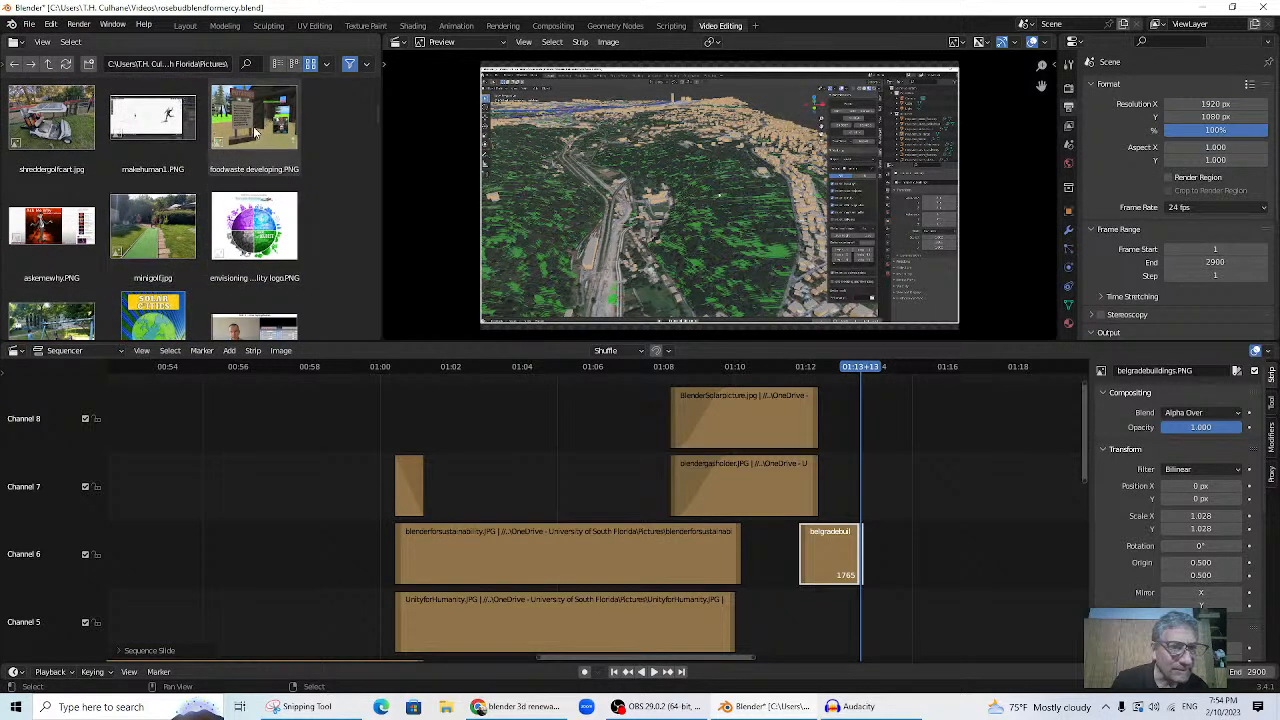
{"action": "scroll", "coordinate": [253, 128], "scroll_direction": "down", "scroll_amount": 6}
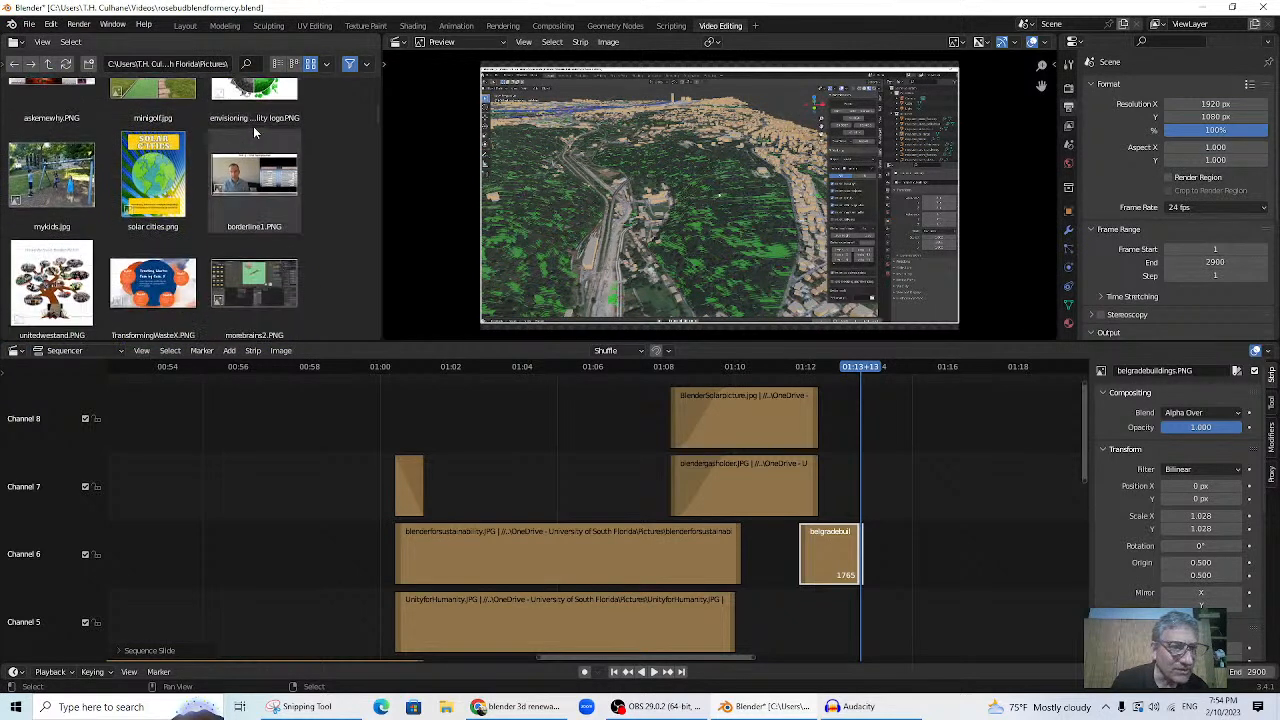
{"action": "scroll", "coordinate": [254, 130], "scroll_direction": "down", "scroll_amount": 10}
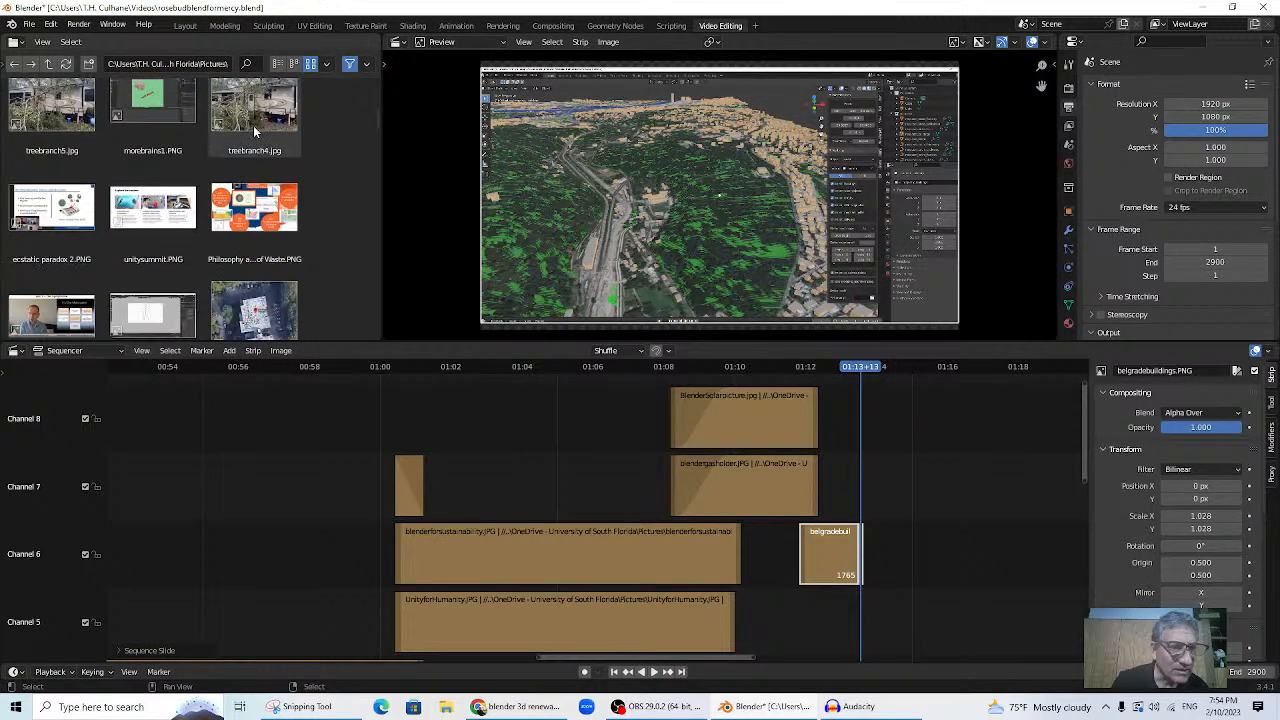
{"action": "scroll", "coordinate": [254, 128], "scroll_direction": "down", "scroll_amount": 10}
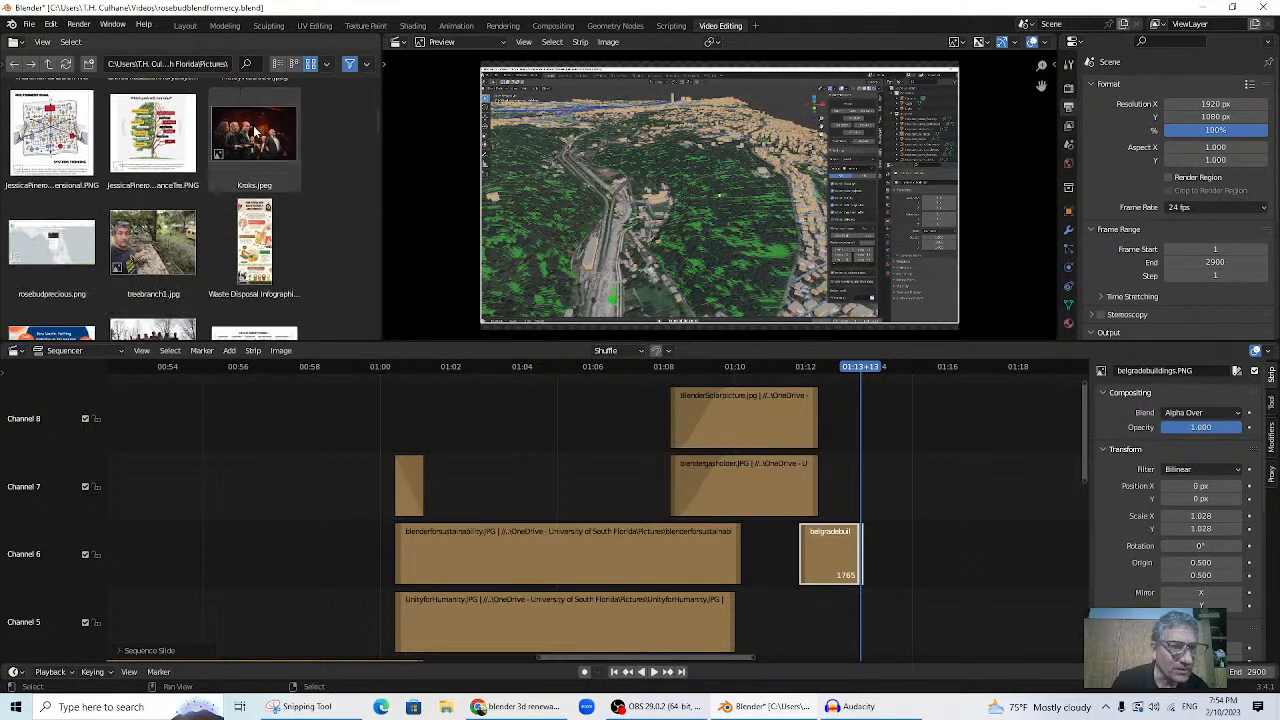
{"action": "scroll", "coordinate": [254, 130], "scroll_direction": "down", "scroll_amount": 10}
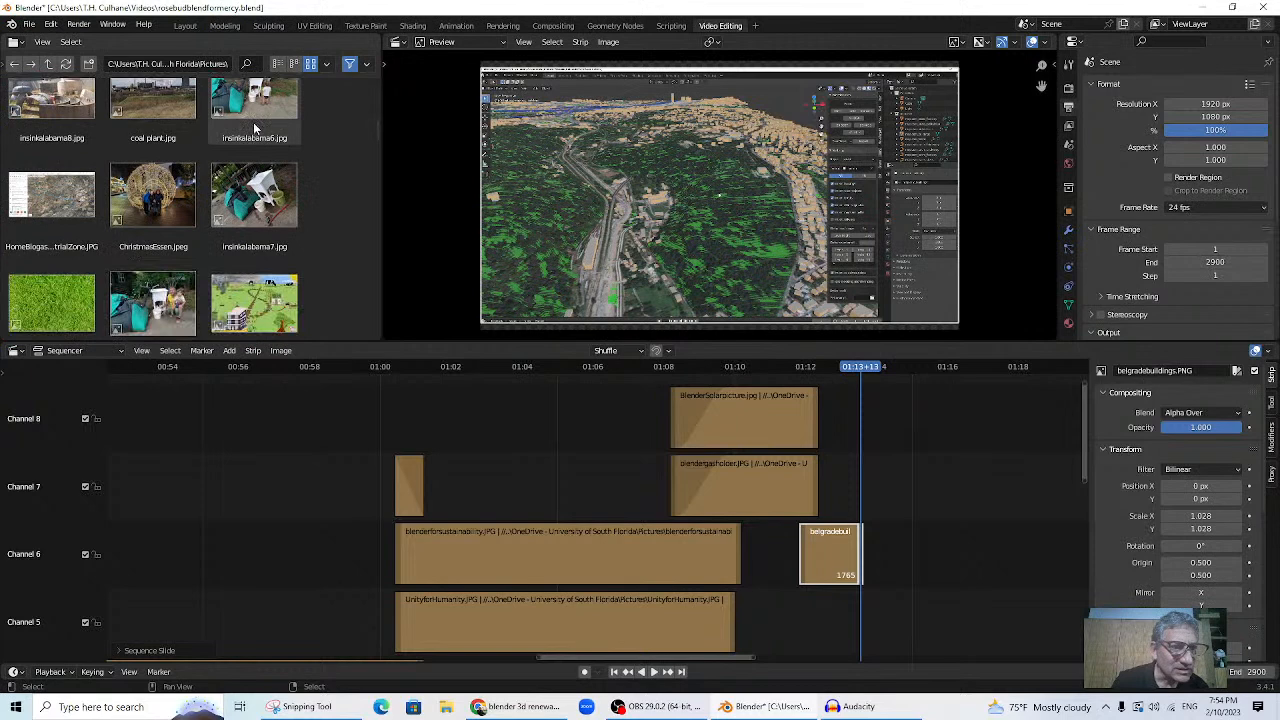
{"action": "scroll", "coordinate": [256, 128], "scroll_direction": "down", "scroll_amount": 10}
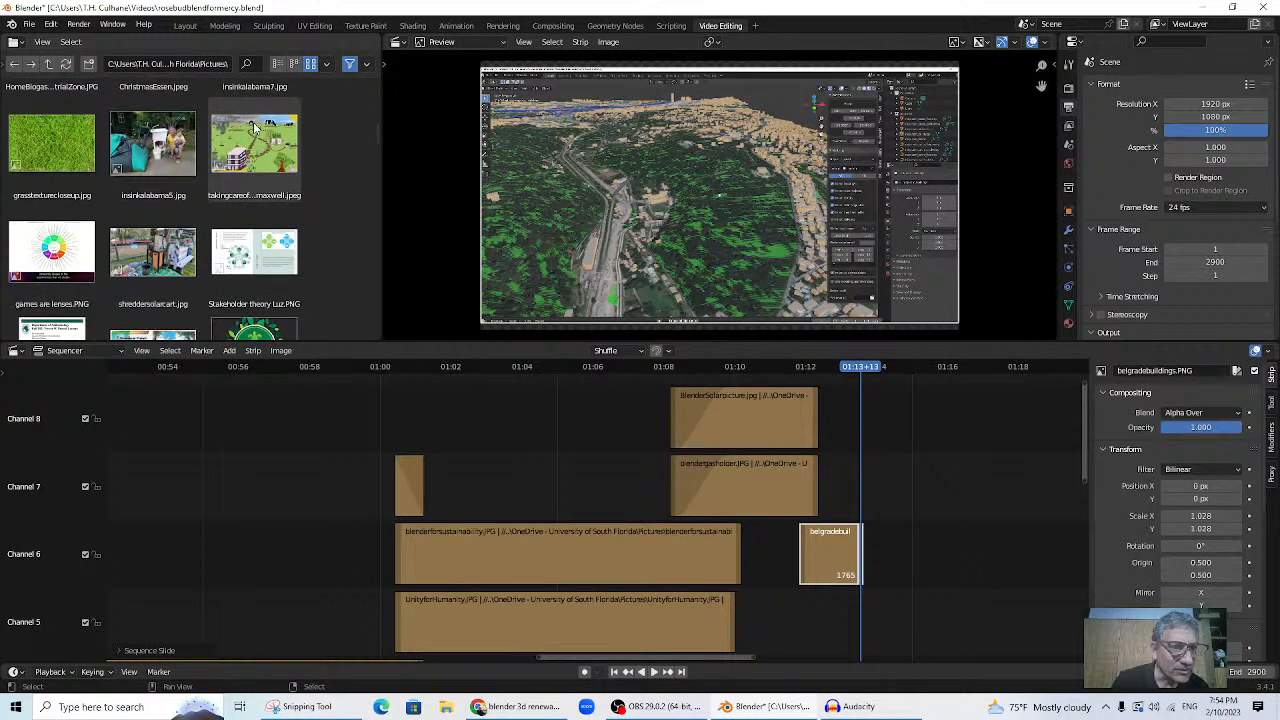
{"action": "scroll", "coordinate": [255, 128], "scroll_direction": "down", "scroll_amount": 10}
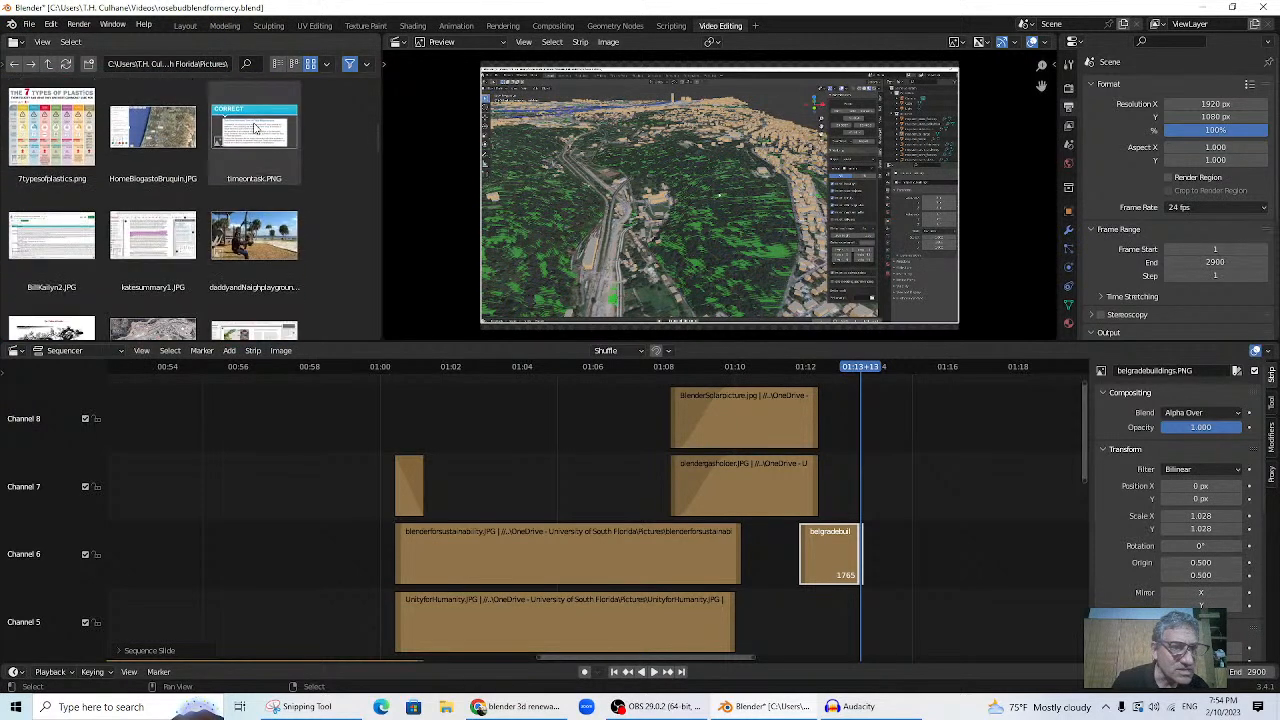
{"action": "scroll", "coordinate": [253, 122], "scroll_direction": "down", "scroll_amount": 10}
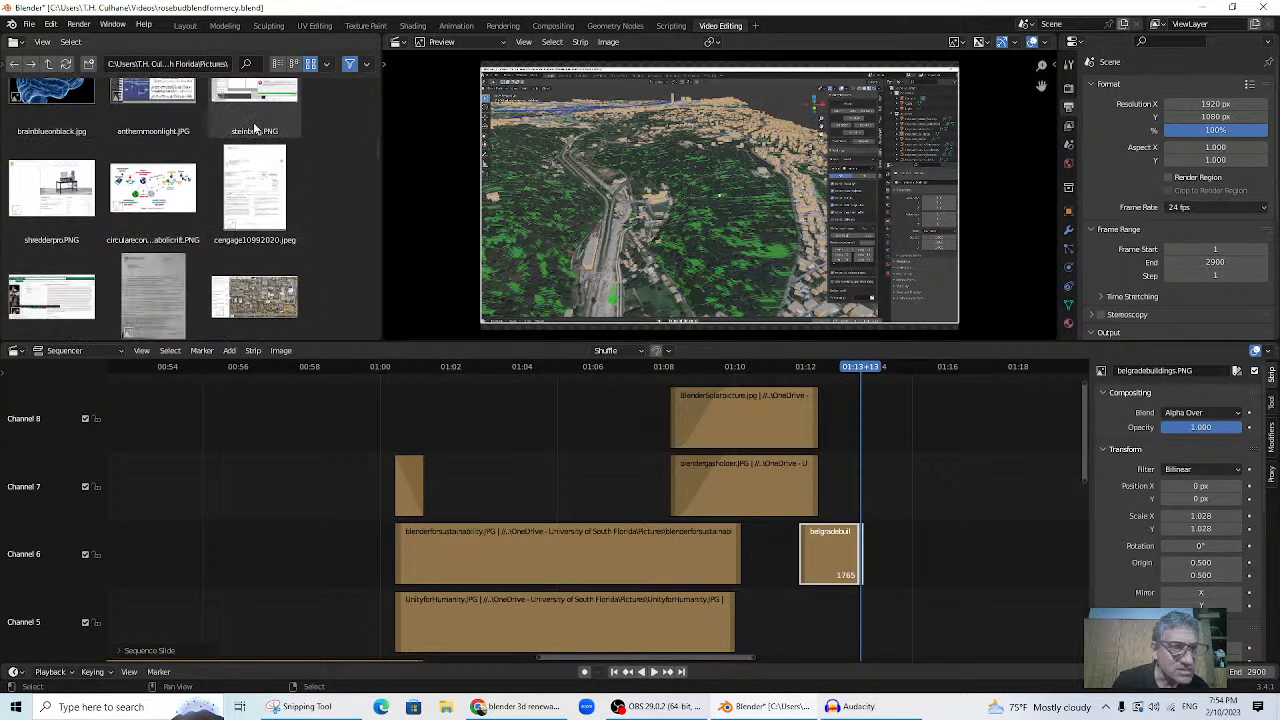
{"action": "scroll", "coordinate": [253, 125], "scroll_direction": "down", "scroll_amount": 10}
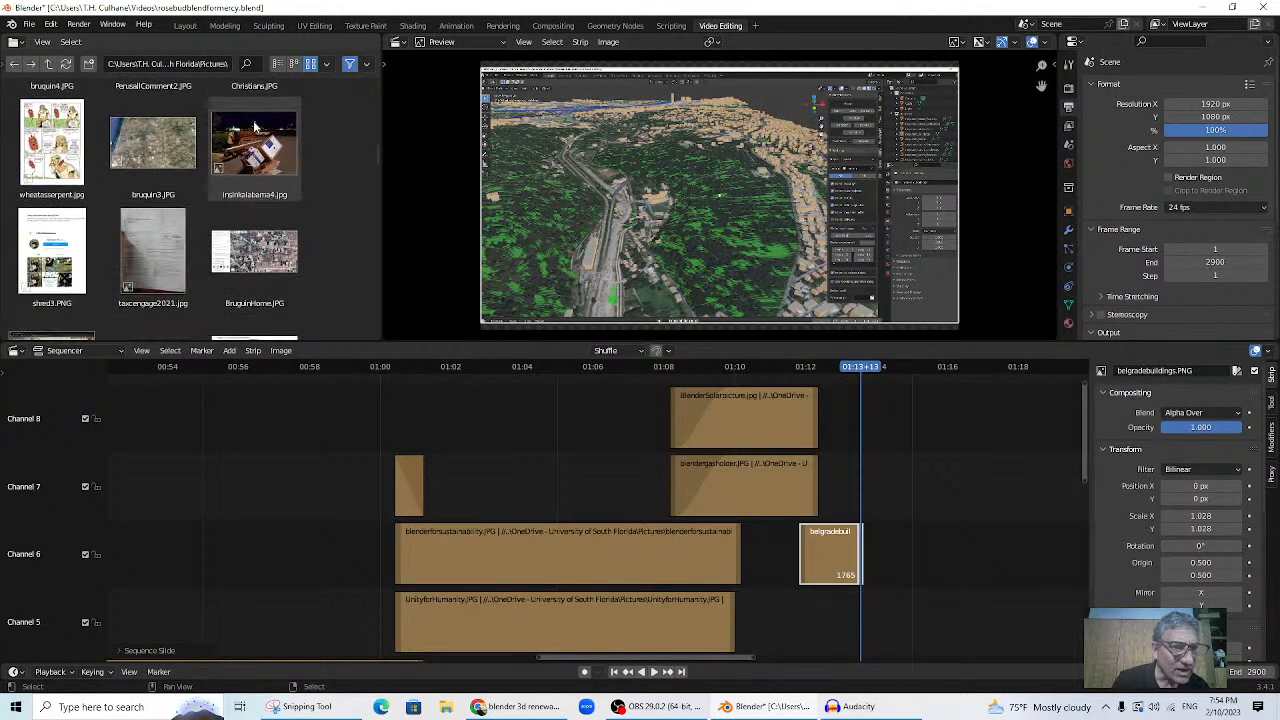
{"action": "scroll", "coordinate": [253, 128], "scroll_direction": "down", "scroll_amount": 1}
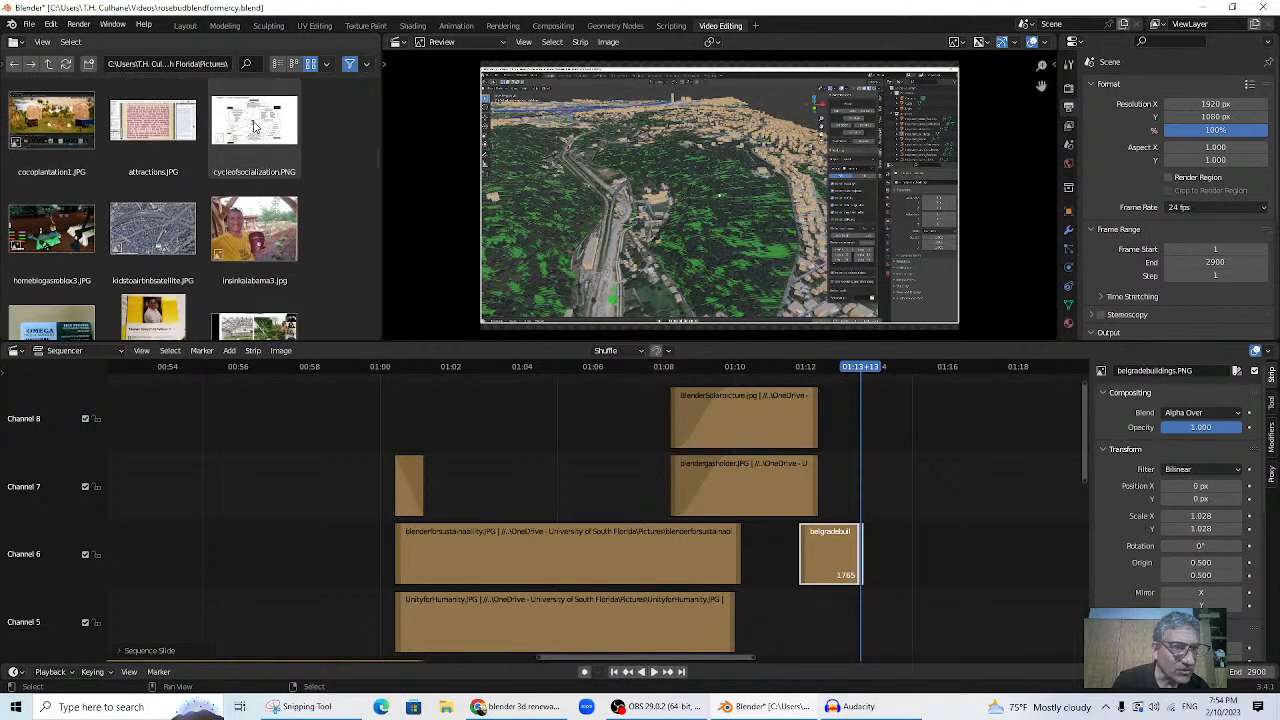
- Add homebiogasroblox3.JPG as a strip in channel 6 directly after the belgradebuildings strip
{"action": "left_click", "coordinate": [44, 120]}
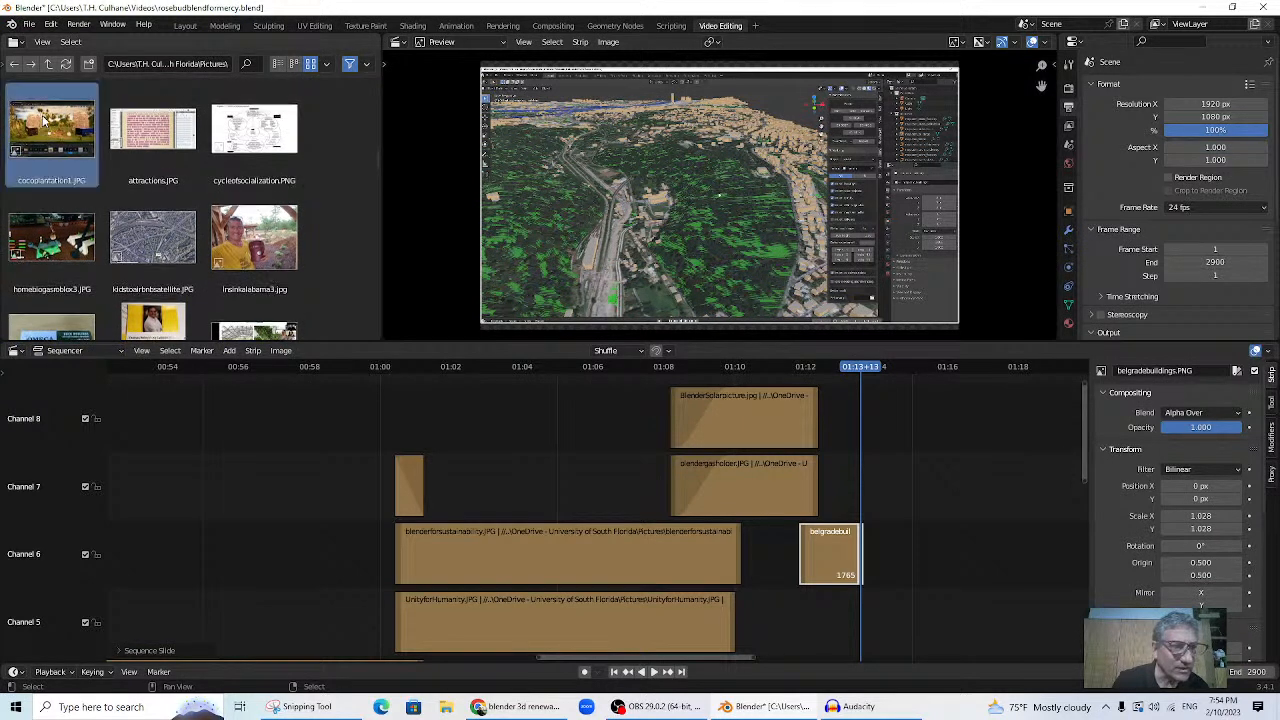
{"action": "left_click_drag", "start_coordinate": [55, 242], "coordinate": [909, 562]}
{"action": "left_click", "coordinate": [859, 559]}
- Extend the homebiogasroblox3 strip's end to frame 1799 and play back the change from the Belgrade image
{"action": "left_click", "coordinate": [803, 367]}
{"action": "key", "text": "space"}
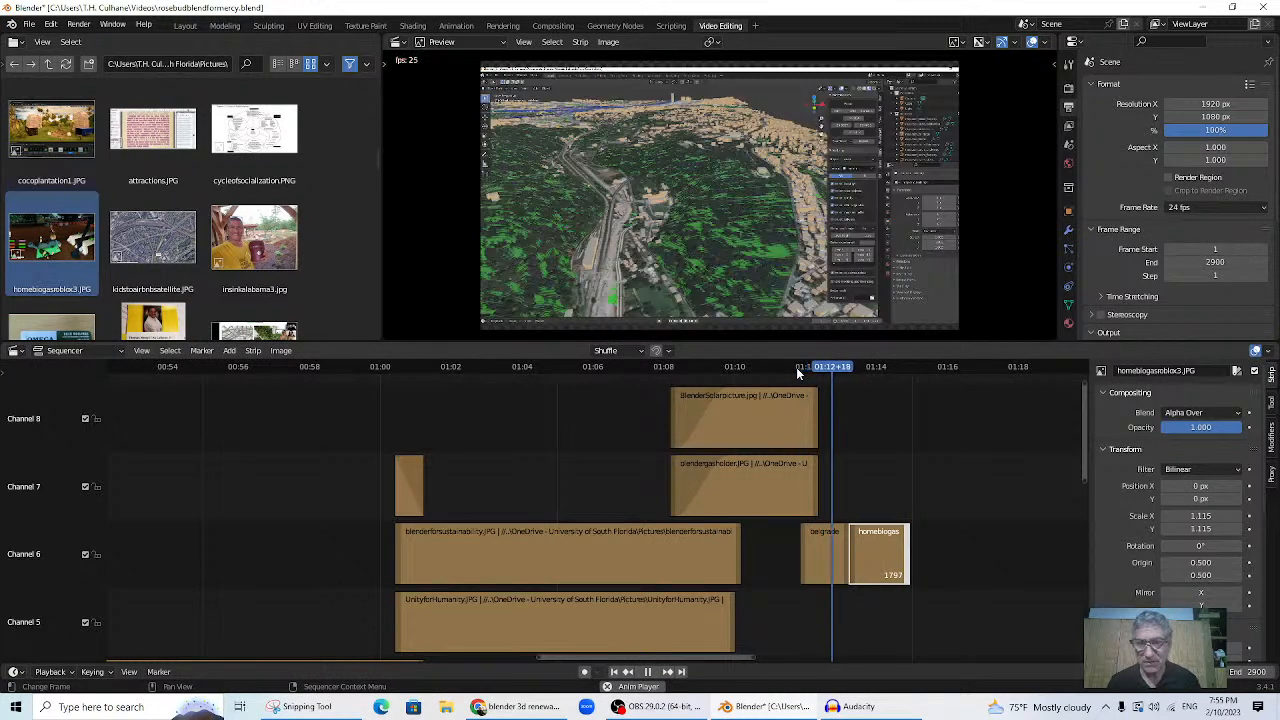
{"action": "key", "text": "space"}
{"action": "key", "text": "space"}
{"action": "key", "text": "space"}
{"action": "left_click_drag", "start_coordinate": [907, 541], "coordinate": [911, 541]}
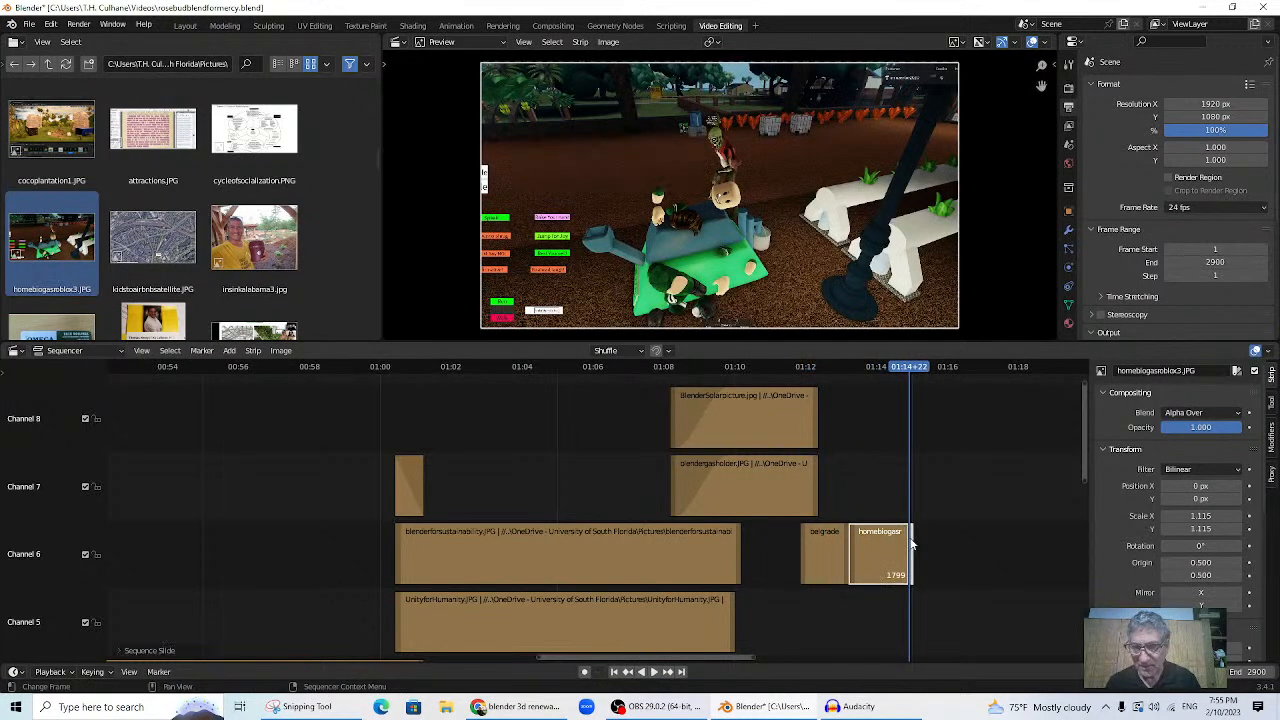
{"action": "left_click", "coordinate": [808, 368]}
{"action": "key", "text": "space"}
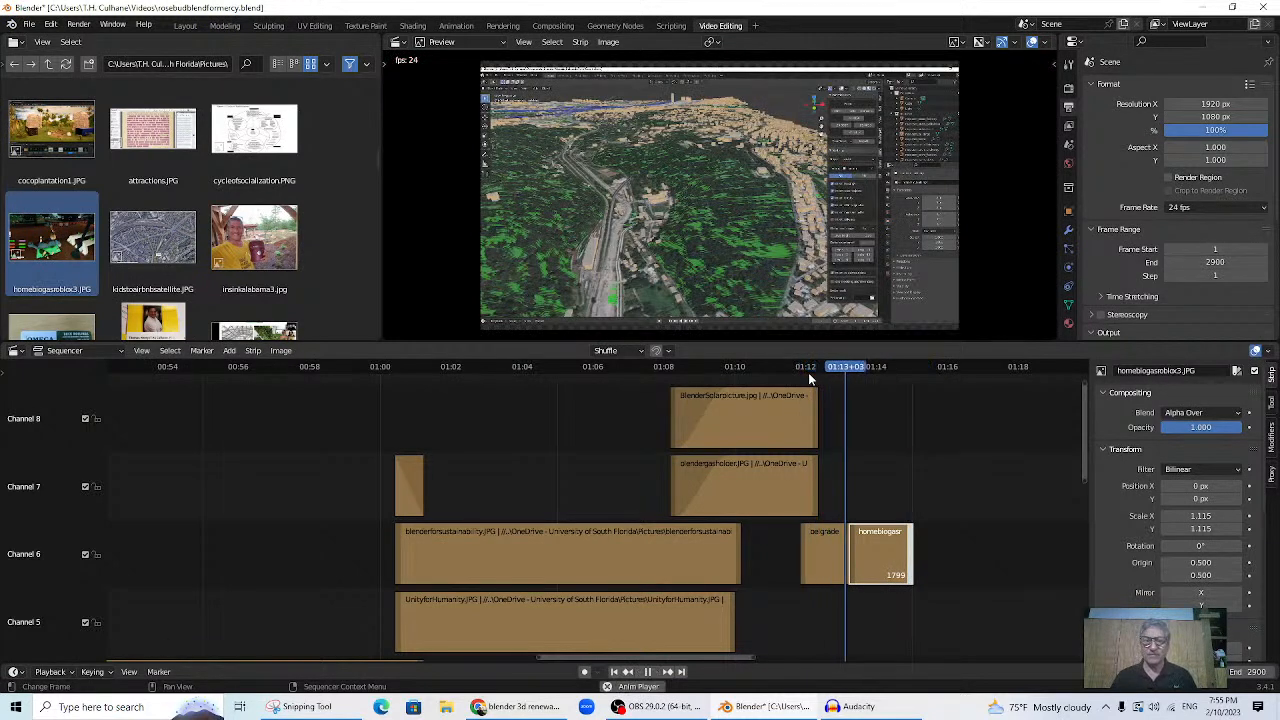
{"action": "key", "text": "space"}
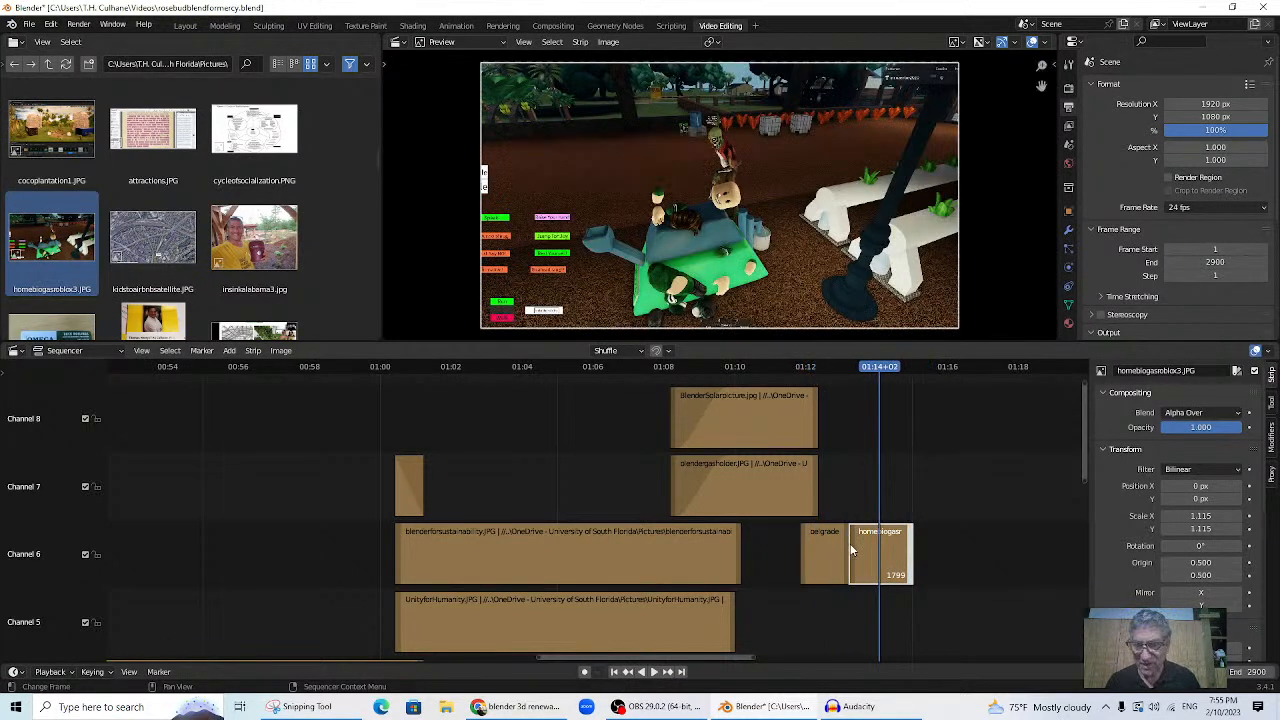
- Move the homebiogasroblox3 strip to channel 7 and extend the belgradebuildings strip's end to frame 1766 so the two overlap
{"action": "left_click_drag", "start_coordinate": [861, 546], "coordinate": [865, 514]}
{"action": "key", "text": "g"}
{"action": "left_click", "coordinate": [876, 543]}
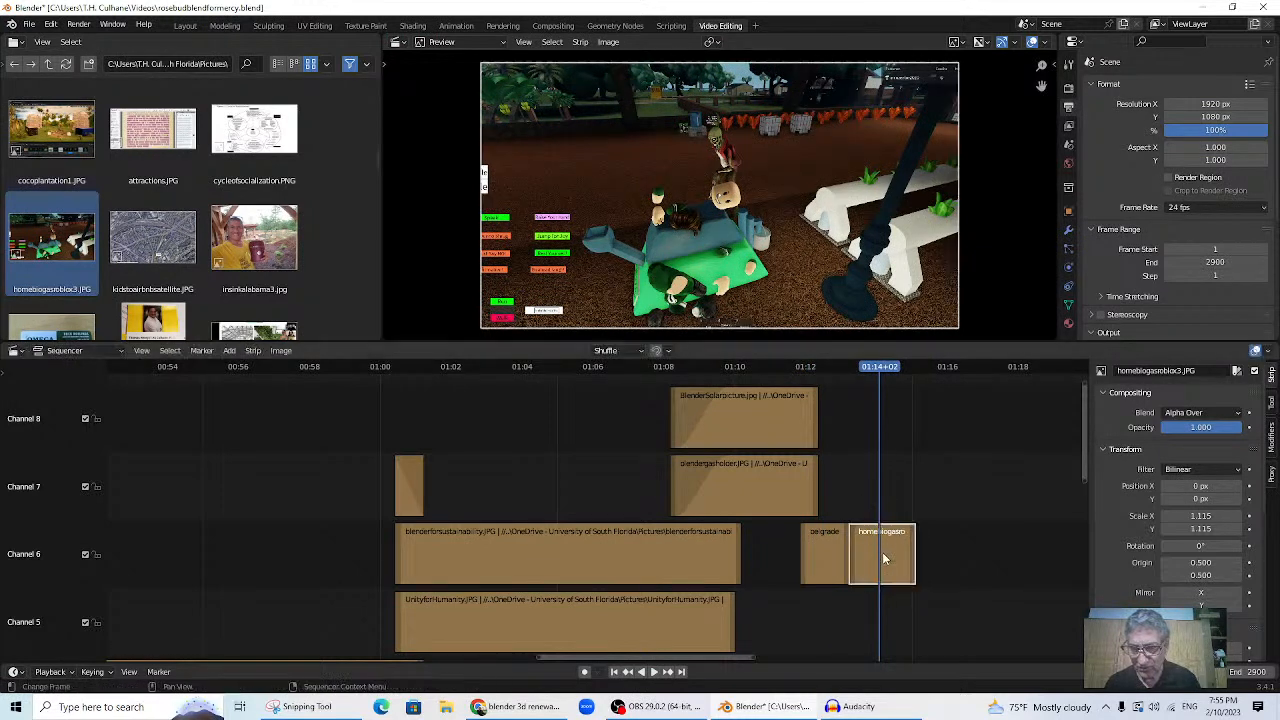
{"action": "mouse_move", "coordinate": [882, 552]}
{"action": "left_mouse_down"}
{"action": "mouse_move", "coordinate": [884, 500]}
{"action": "mouse_move", "coordinate": [852, 550]}
{"action": "mouse_move", "coordinate": [864, 548]}
{"action": "left_mouse_up"}
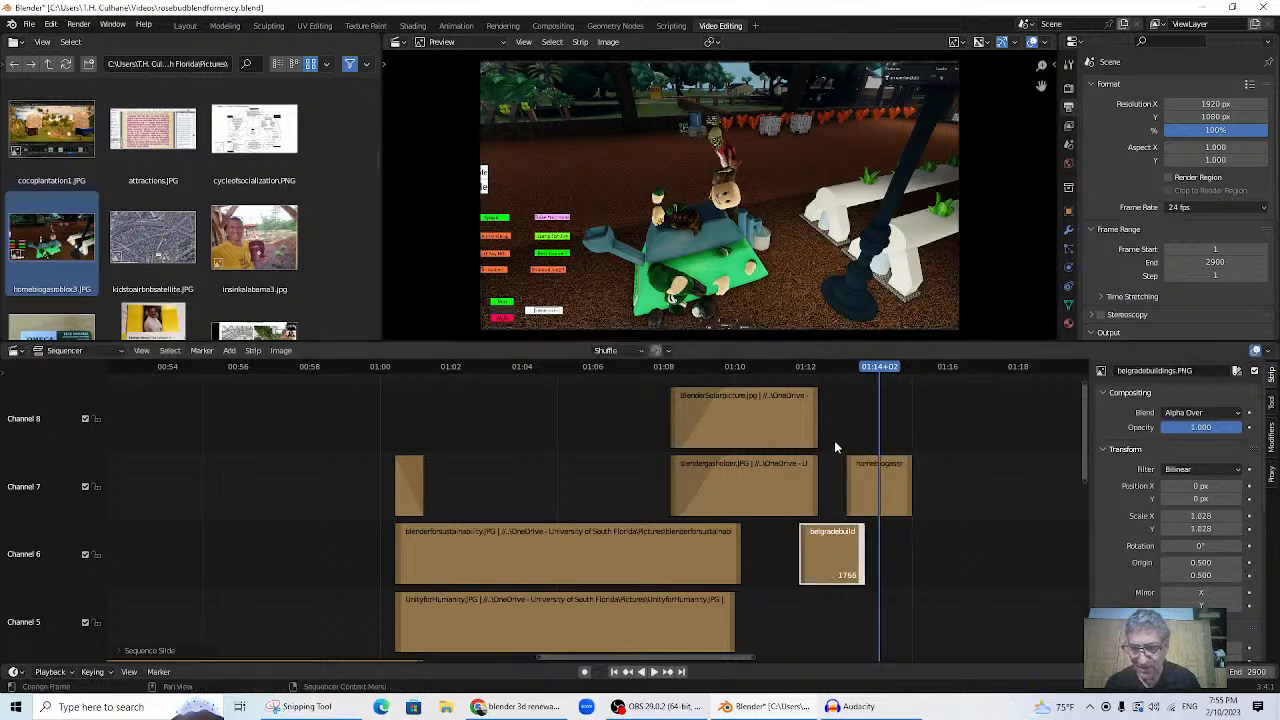
- Add a Gamma Cross transition from the belgradebuildings strip to the homebiogasroblox3 strip and play it back
{"action": "left_click", "coordinate": [856, 490], "text": "shift"}
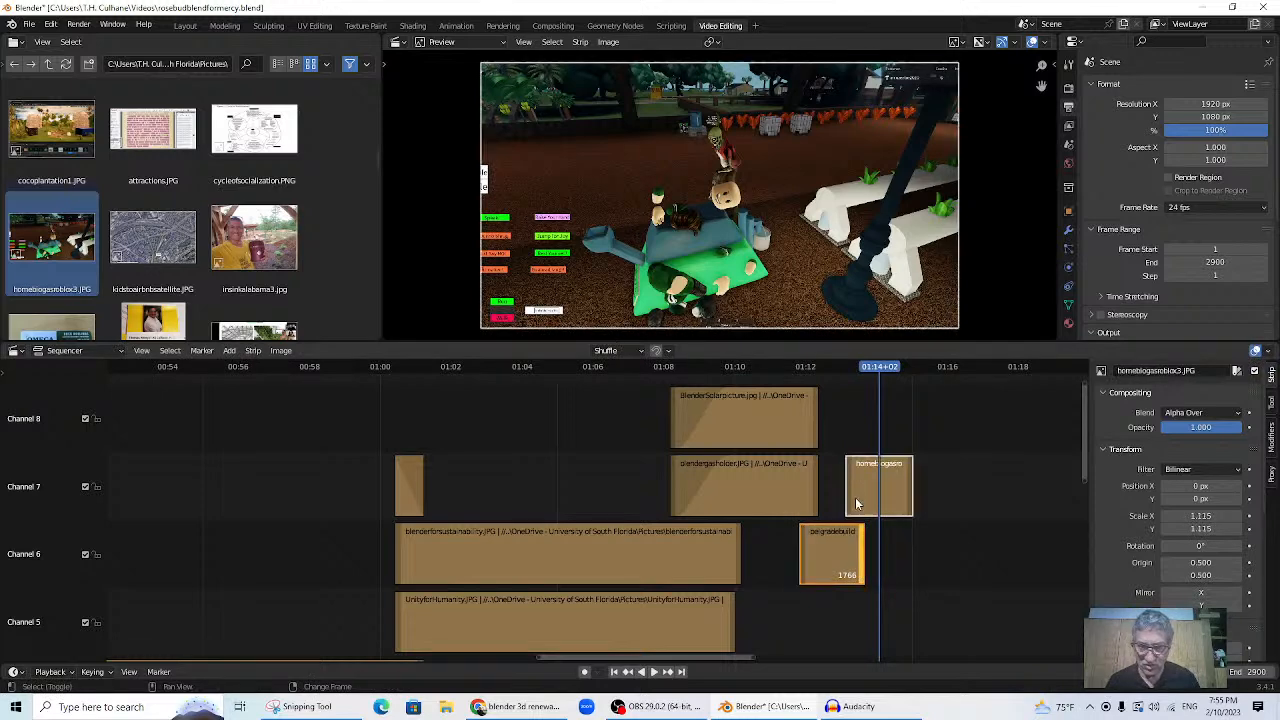
{"action": "left_click", "coordinate": [229, 351]}
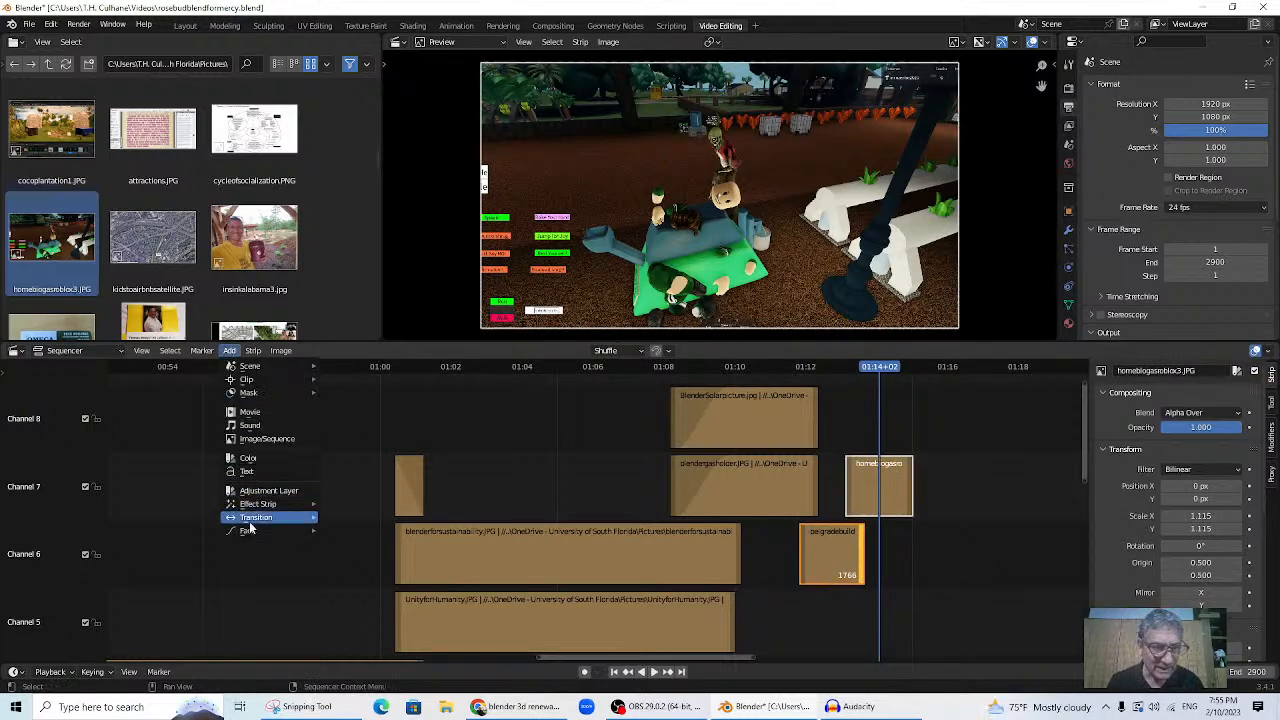
{"action": "mouse_move", "coordinate": [256, 518]}
{"action": "left_click", "coordinate": [365, 553]}
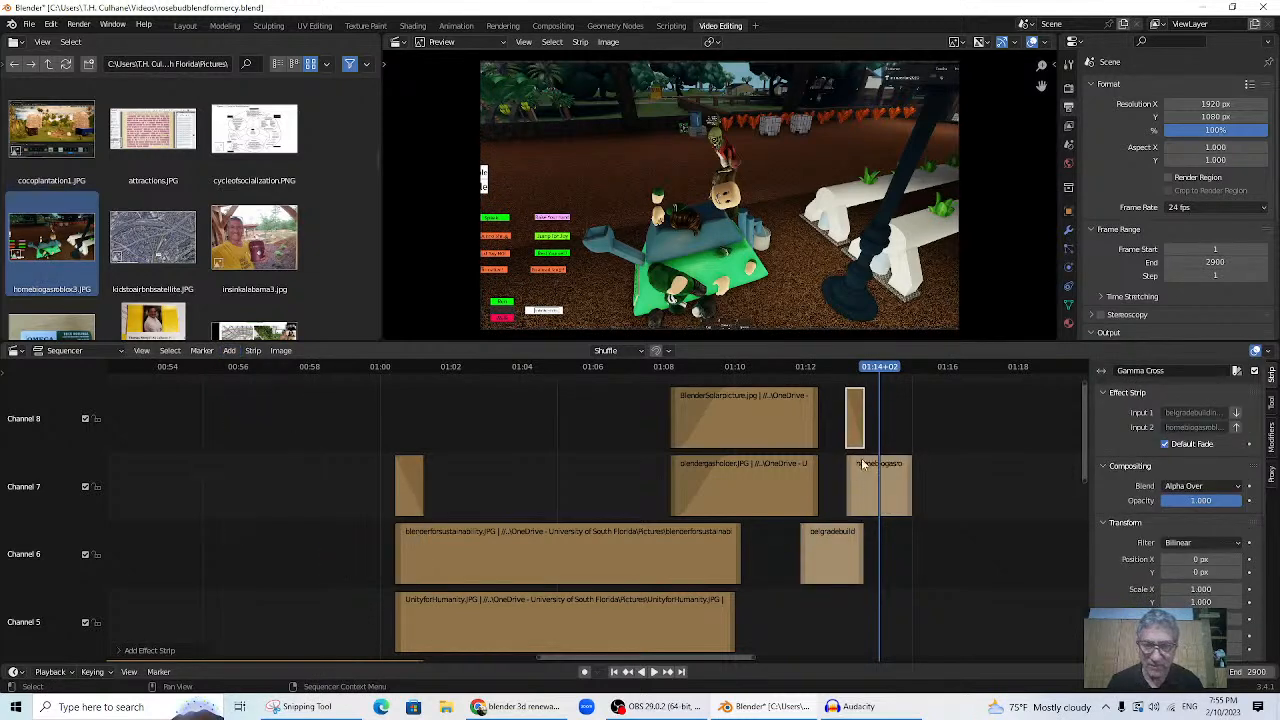
{"action": "left_click", "coordinate": [830, 367]}
{"action": "key", "text": "space"}
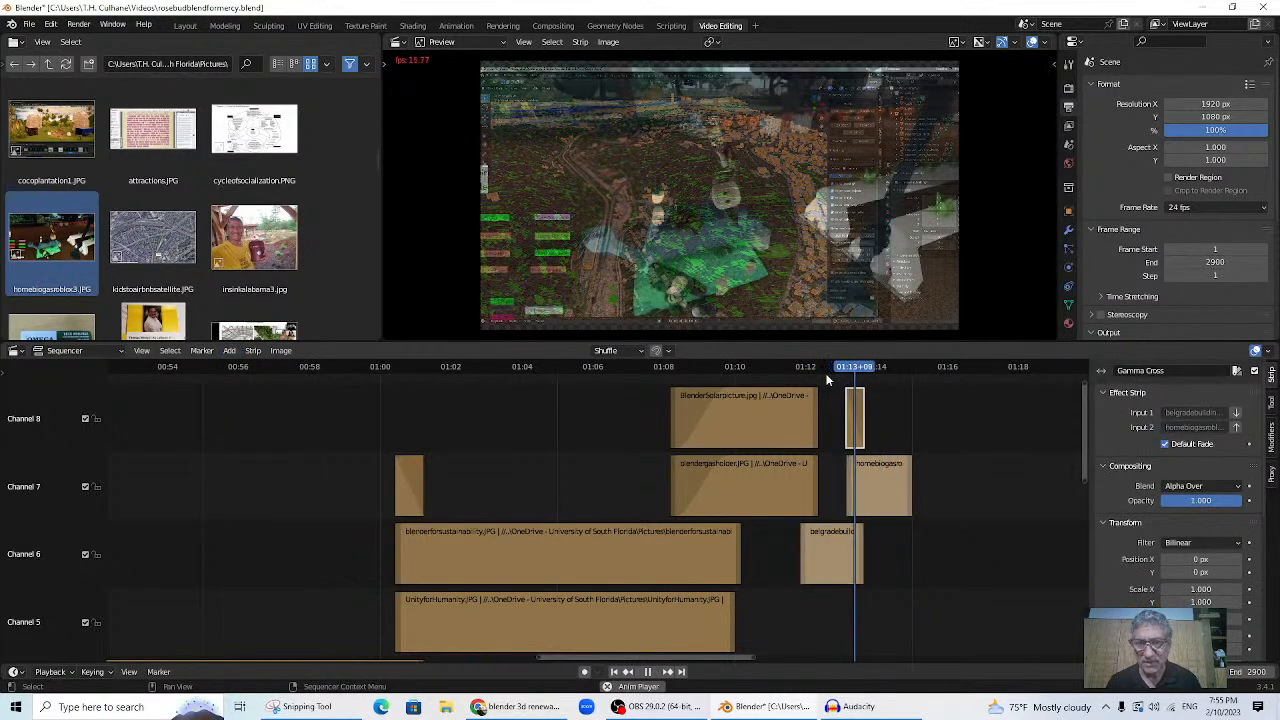
{"action": "left_click", "coordinate": [812, 366]}
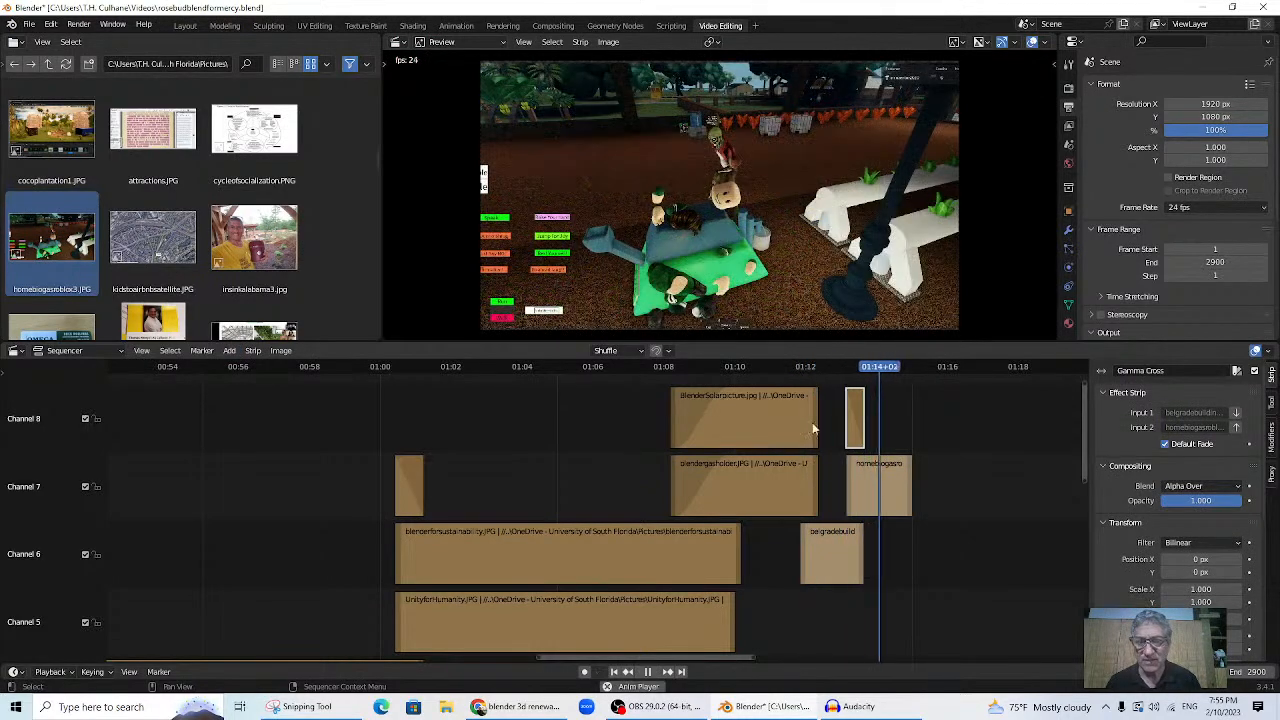
{"action": "key", "text": "space"}
- Shift the homebiogasroblox3 strip slightly later in channel 7 and extend the belgradebuildings strip's end to frame 1774
{"action": "left_click_drag", "start_coordinate": [880, 500], "coordinate": [889, 500]}
{"action": "left_click_drag", "start_coordinate": [858, 549], "coordinate": [875, 552]}
{"action": "left_click", "coordinate": [807, 366]}
{"action": "key", "text": "space"}
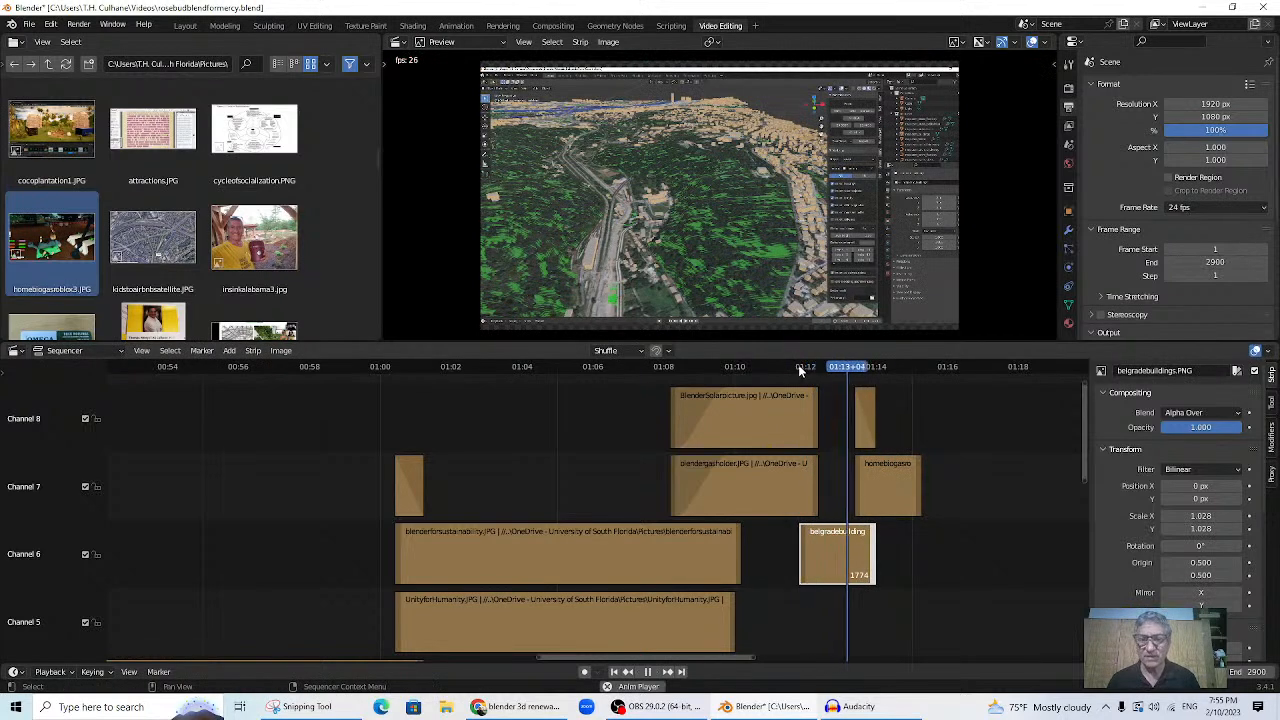
- Trim the ends of the BlenderSolarpicture and blendergasholder strips to frame 1731, checking the cut frame by frame
{"action": "left_click", "coordinate": [757, 366]}
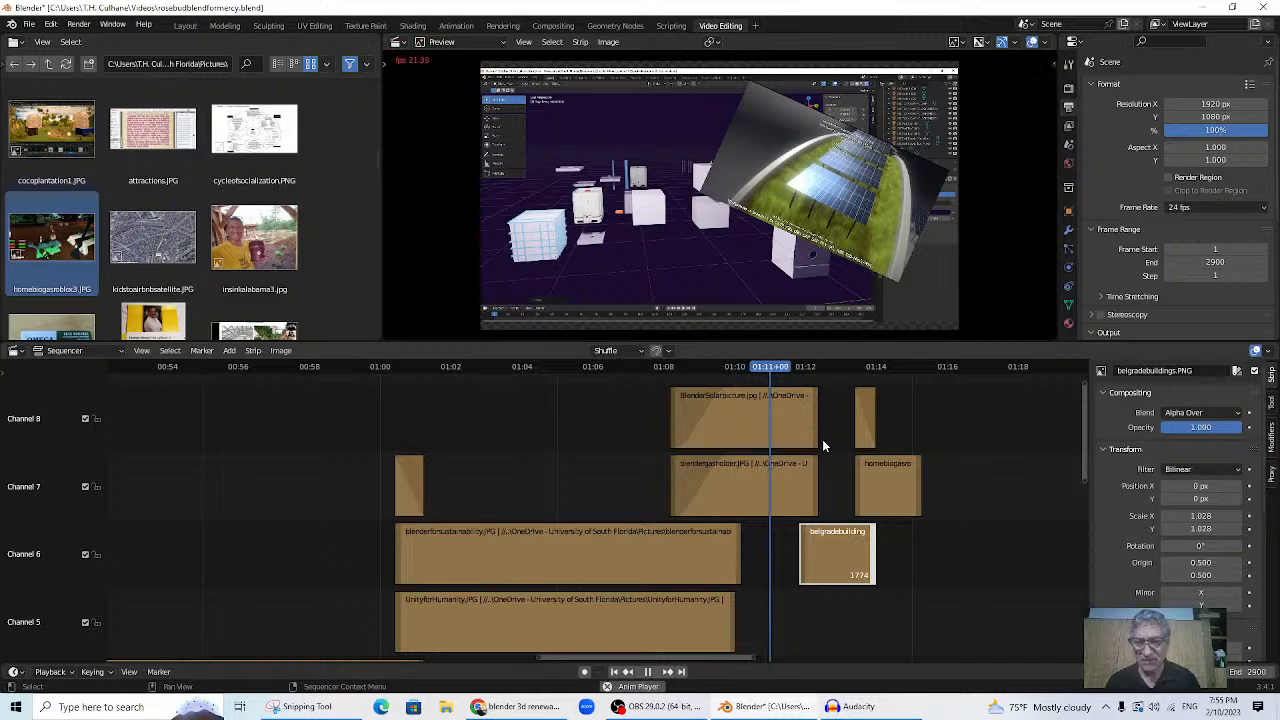
{"action": "key", "text": "space"}
{"action": "left_click_drag", "start_coordinate": [815, 440], "coordinate": [804, 437]}
{"action": "left_click_drag", "start_coordinate": [815, 480], "coordinate": [807, 480]}
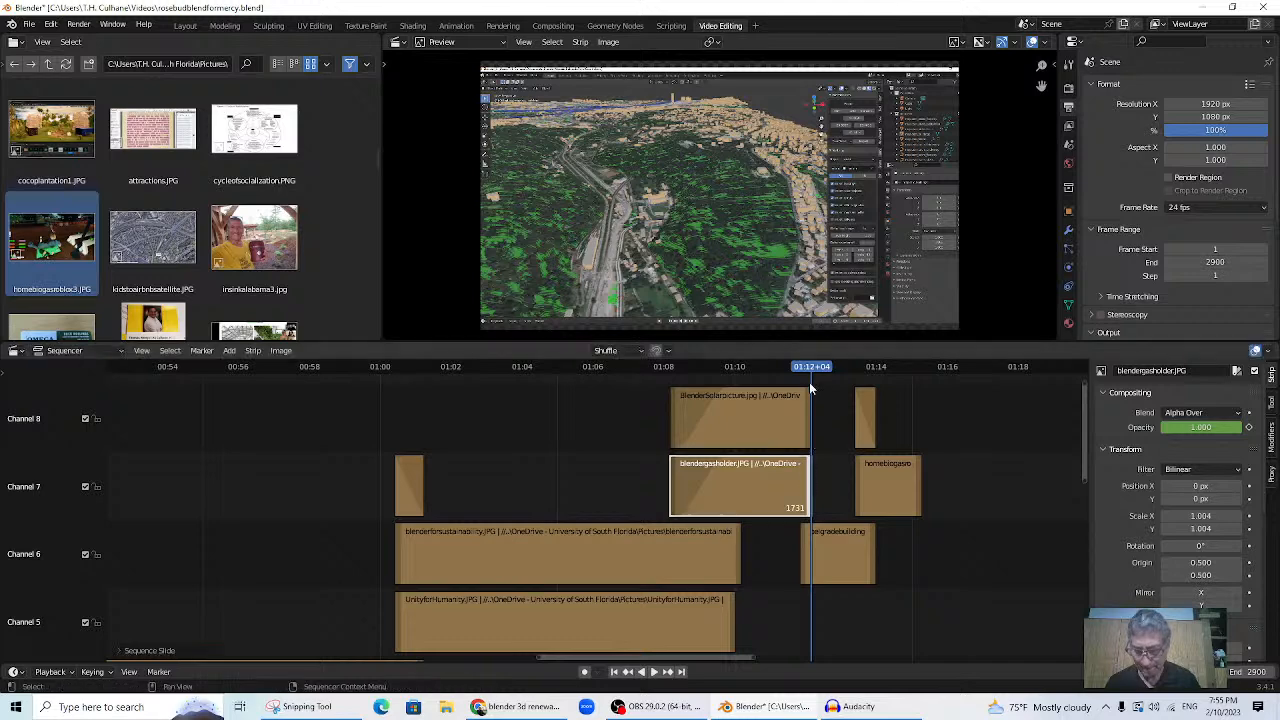
{"action": "key", "text": "Left"}
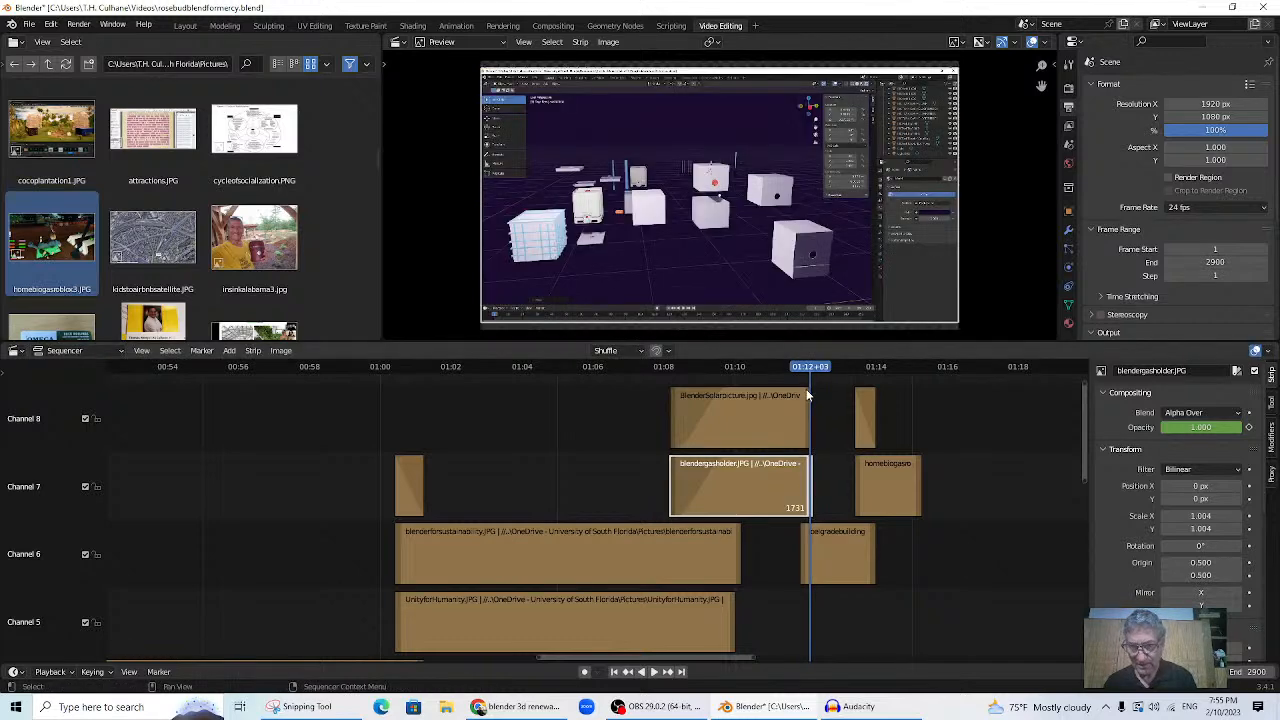
{"action": "left_click_drag", "start_coordinate": [806, 412], "coordinate": [811, 416]}
{"action": "key", "text": "Right"}
{"action": "key", "text": "Left"}
- Play back the section from 01:10+04 through the crossfade and place the playhead at 01:15+02
{"action": "left_click", "coordinate": [738, 368]}
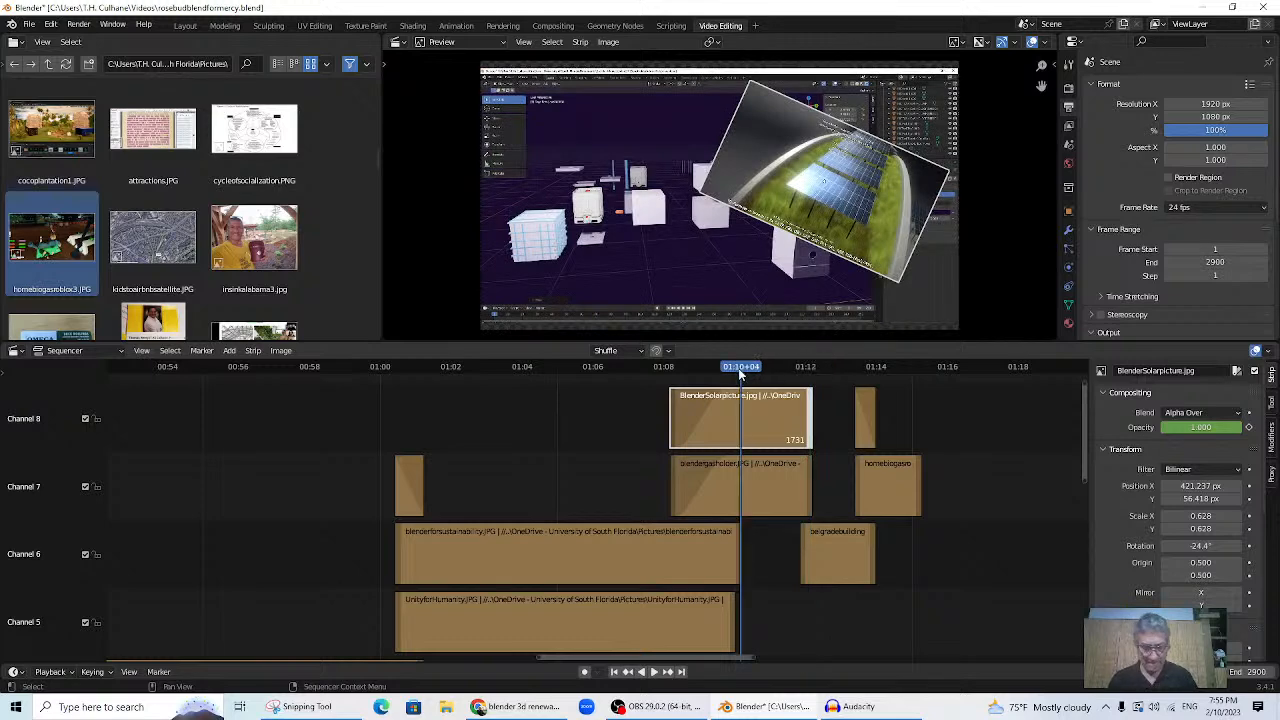
{"action": "key", "text": "space"}
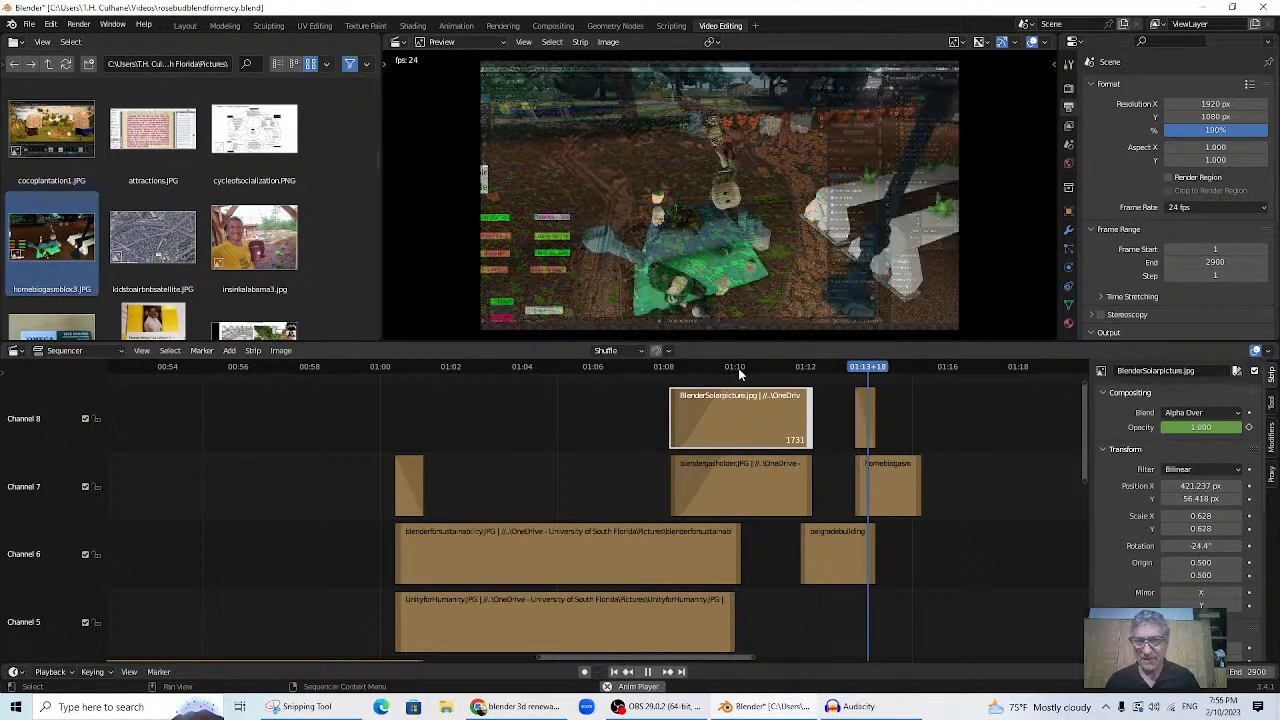
{"action": "key", "text": "space"}
{"action": "left_click_drag", "start_coordinate": [922, 371], "coordinate": [915, 370]}
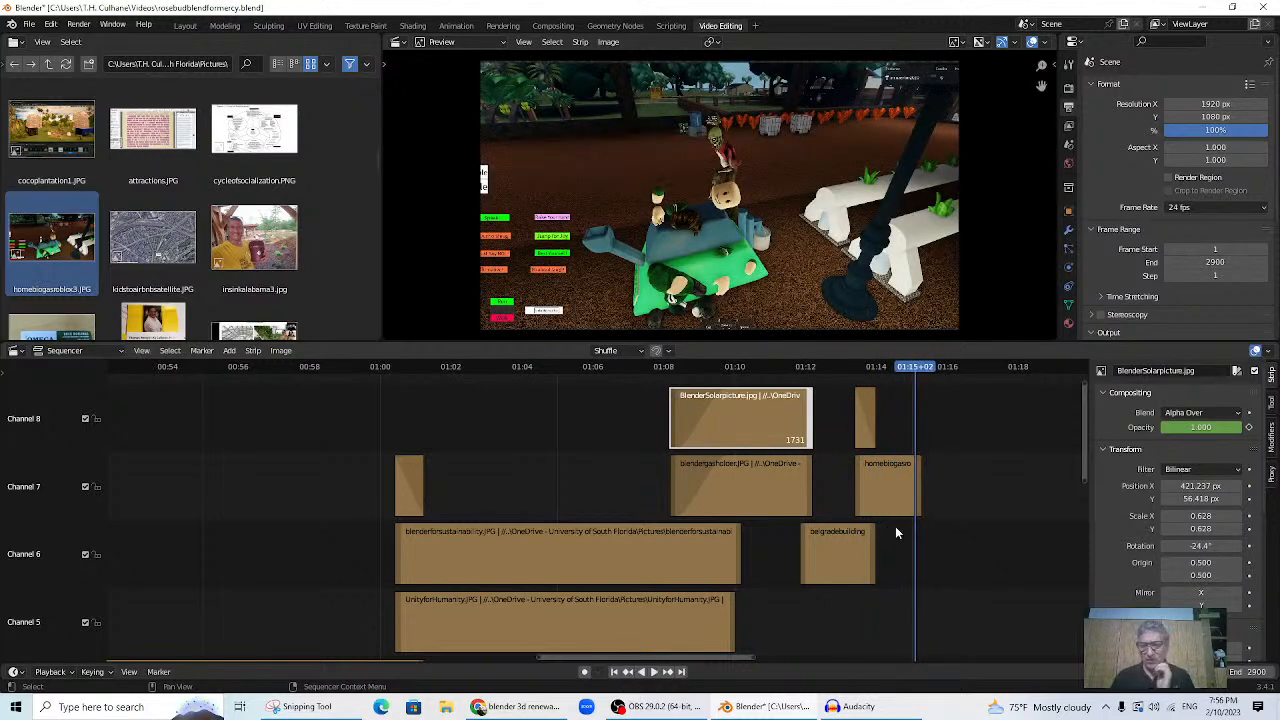
- Find insinkalabama7.jpg in the pictures folder, add it to channel 6 starting at 01:15+02, and play the section back
{"action": "scroll", "coordinate": [348, 274], "scroll_direction": "down", "scroll_amount": 4}
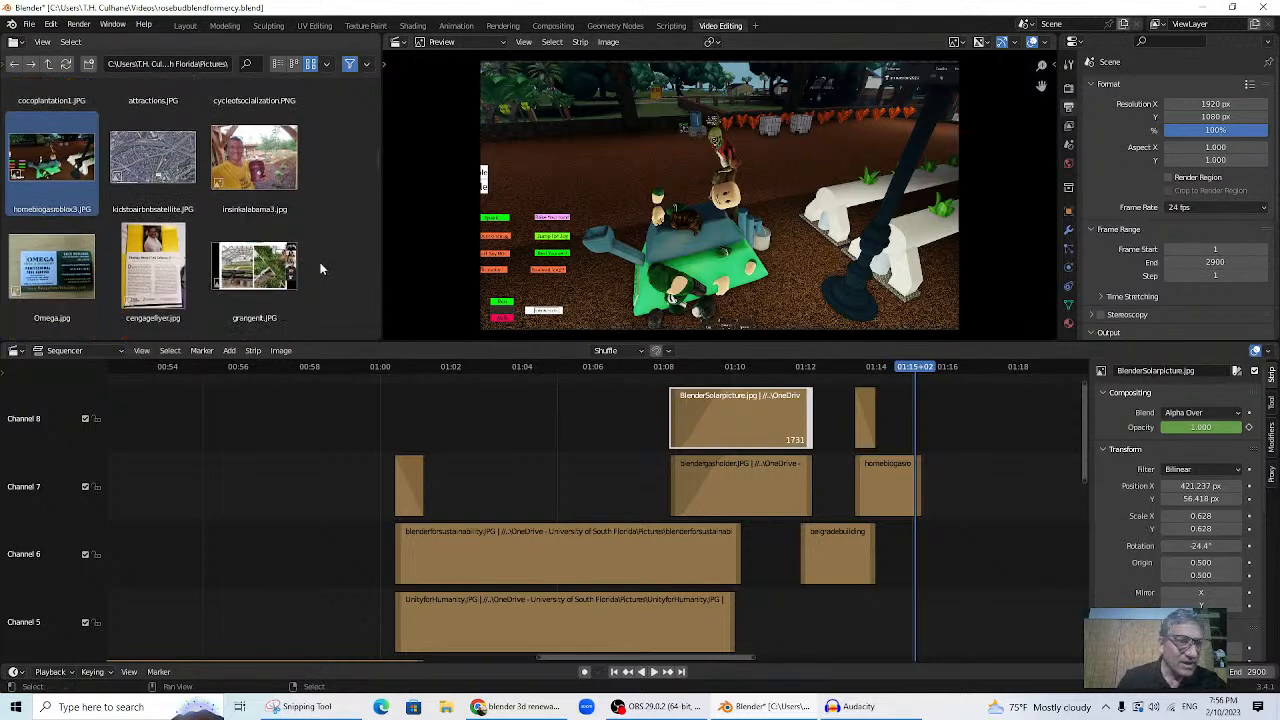
{"action": "scroll", "coordinate": [310, 255], "scroll_direction": "down", "scroll_amount": 3}
{"action": "scroll", "coordinate": [308, 250], "scroll_direction": "down", "scroll_amount": 3}
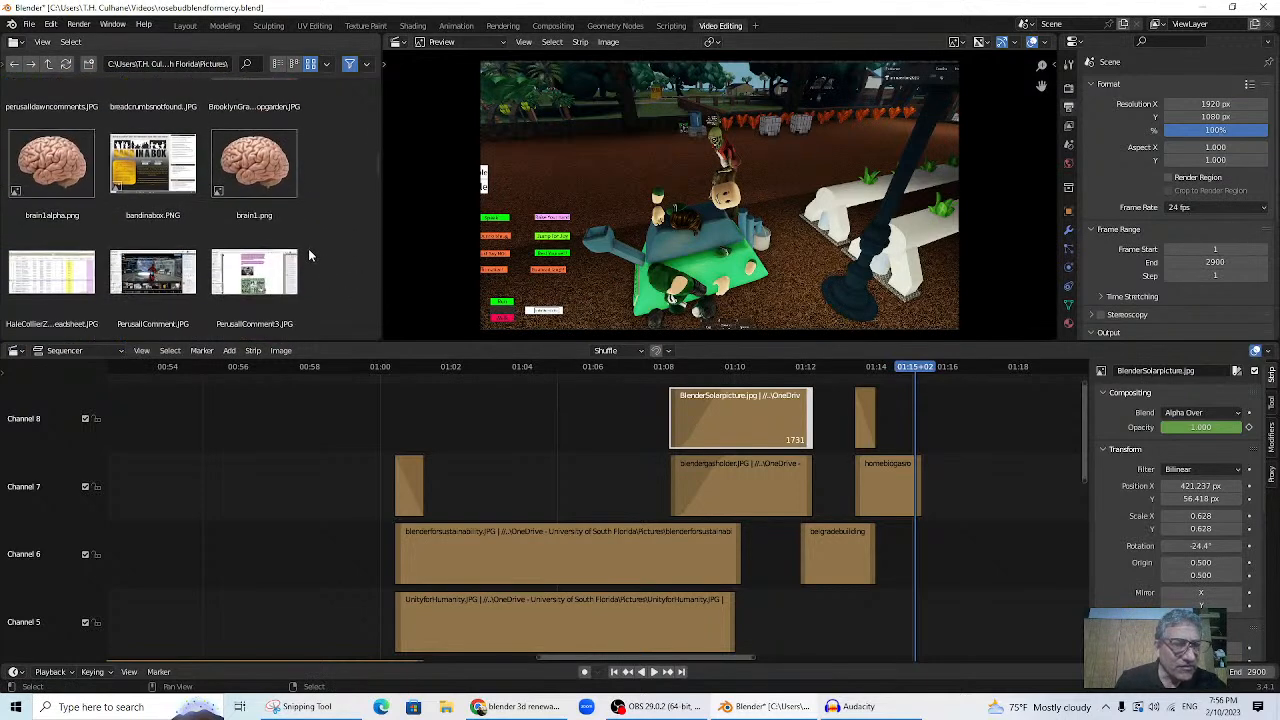
{"action": "scroll", "coordinate": [308, 254], "scroll_direction": "up", "scroll_amount": 4}
{"action": "scroll", "coordinate": [306, 255], "scroll_direction": "down", "scroll_amount": 10}
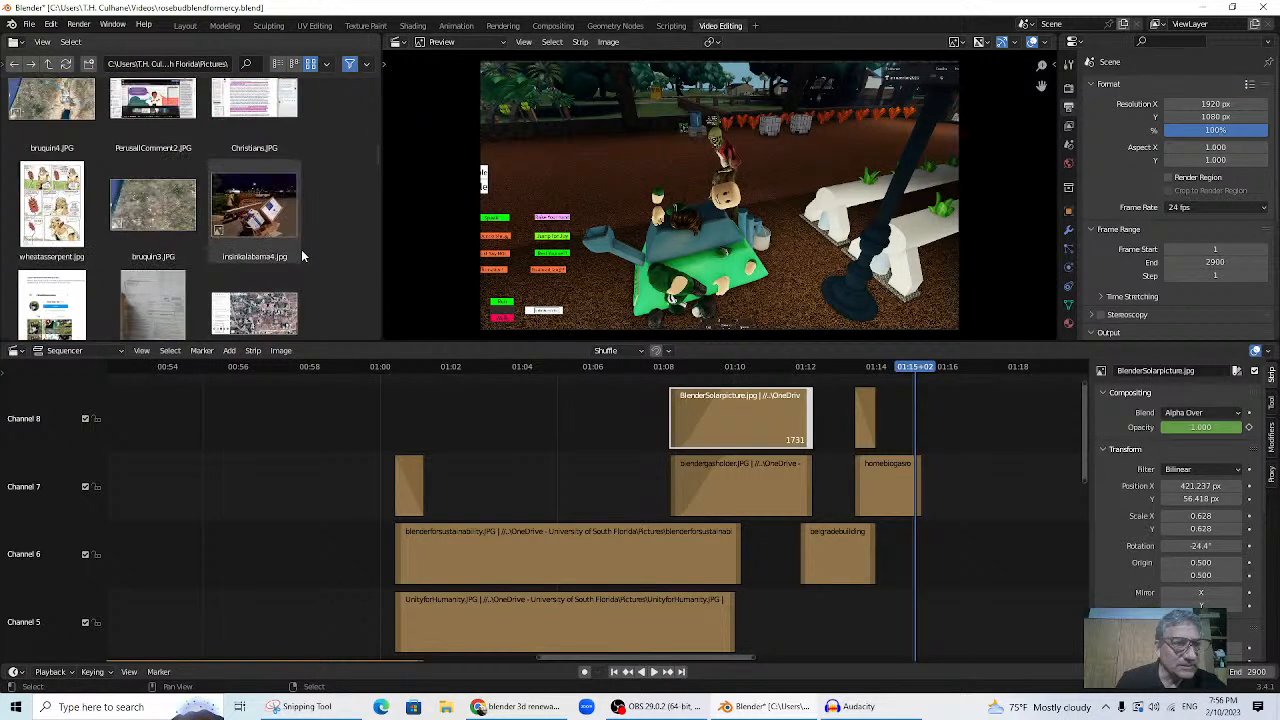
{"action": "scroll", "coordinate": [301, 255], "scroll_direction": "up", "scroll_amount": 10}
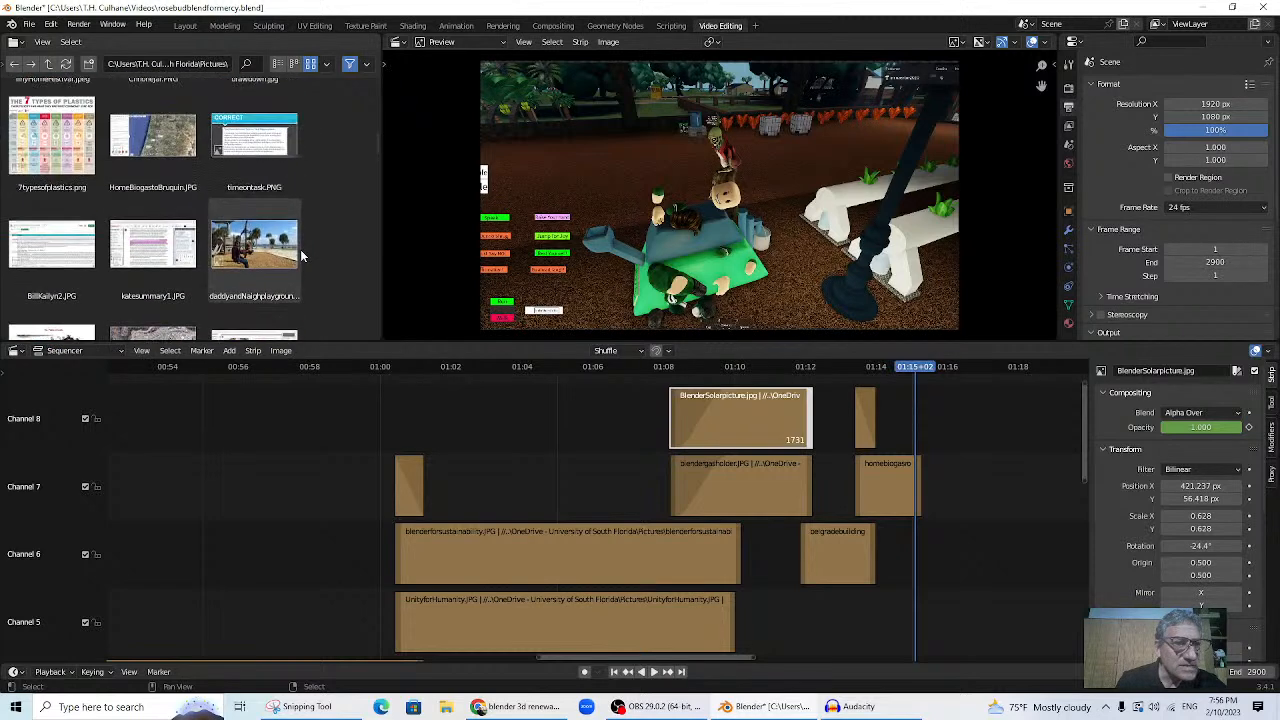
{"action": "scroll", "coordinate": [302, 256], "scroll_direction": "up", "scroll_amount": 9}
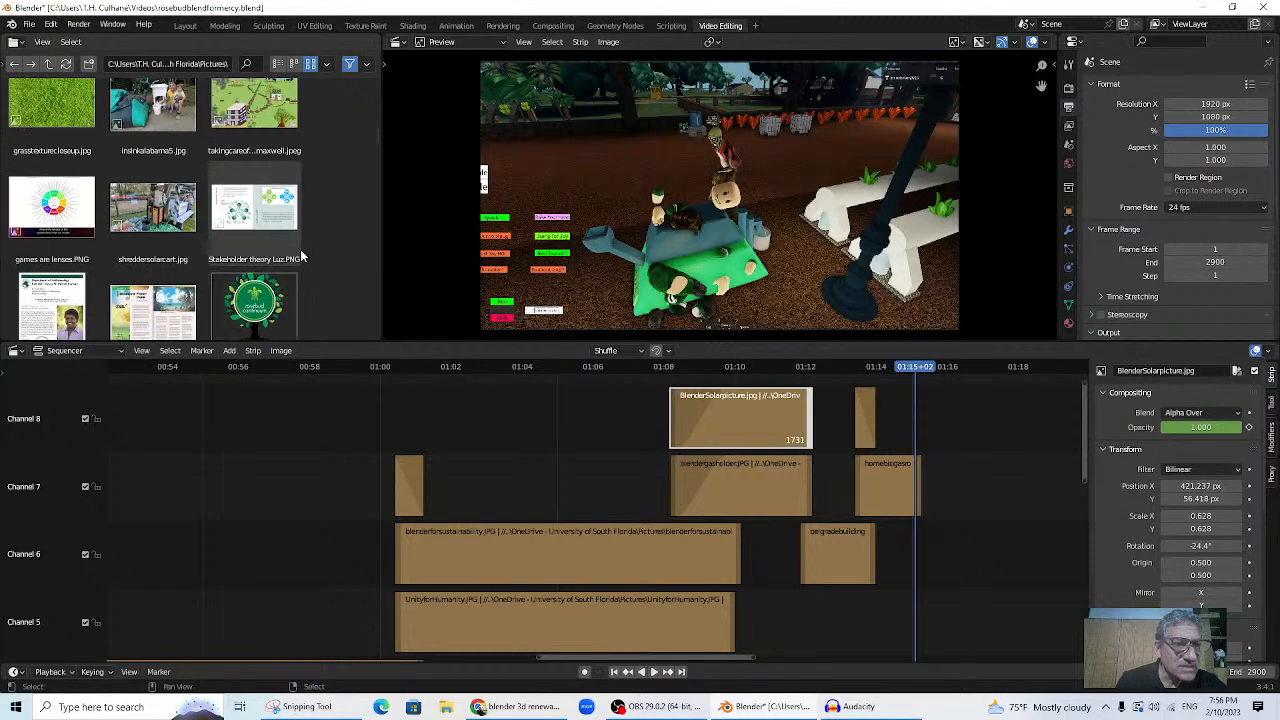
{"action": "scroll", "coordinate": [302, 256], "scroll_direction": "up", "scroll_amount": 10}
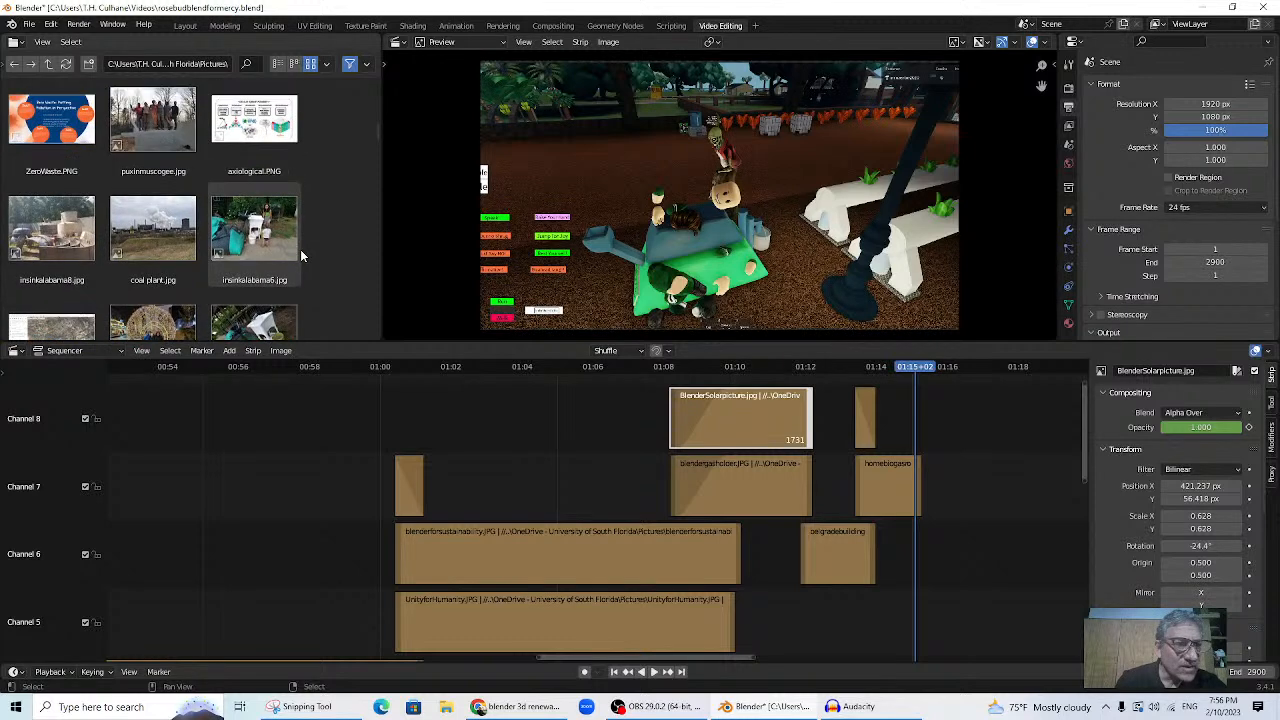
{"action": "scroll", "coordinate": [301, 255], "scroll_direction": "down", "scroll_amount": 6}
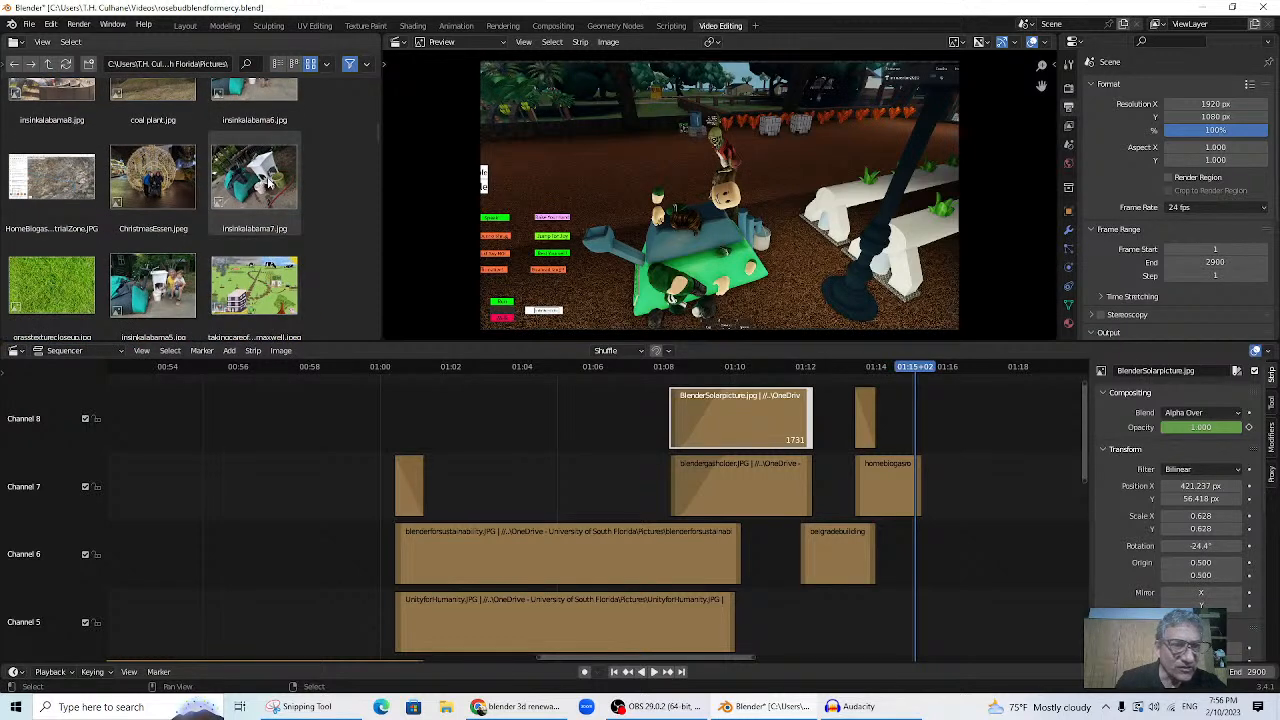
{"action": "scroll", "coordinate": [274, 188], "scroll_direction": "up", "scroll_amount": 1}
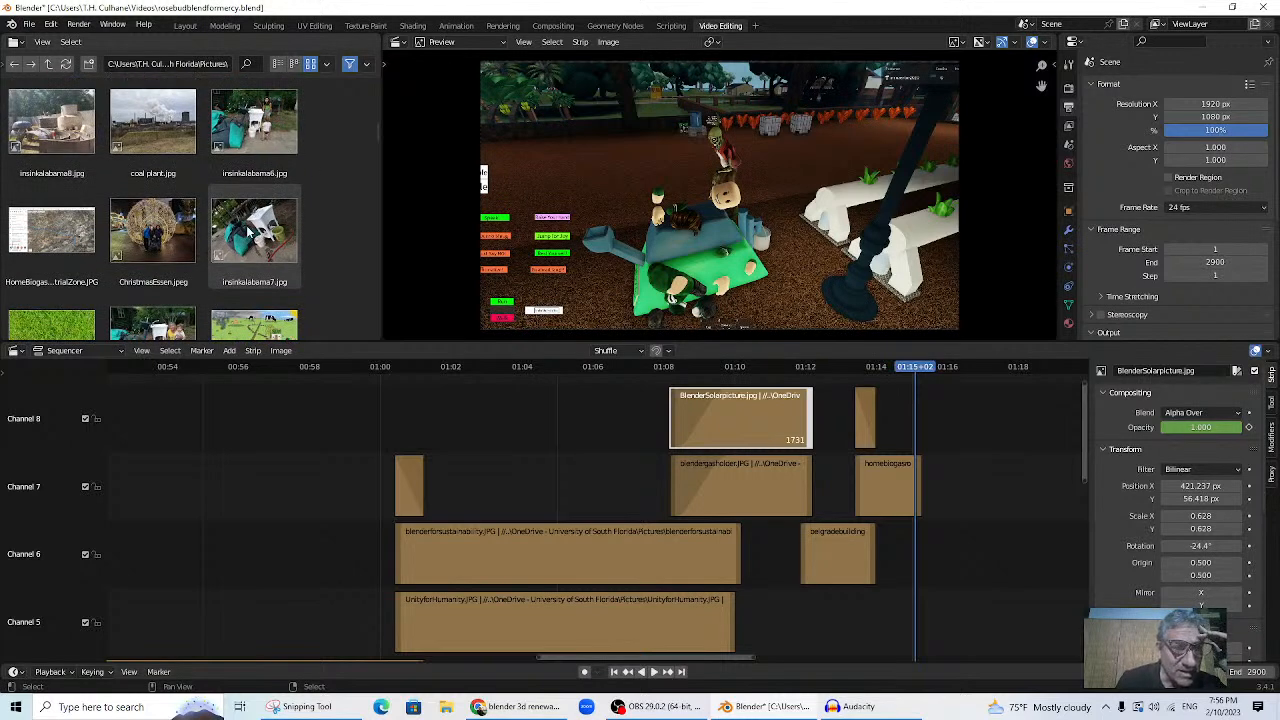
{"action": "left_click_drag", "start_coordinate": [245, 230], "coordinate": [1006, 558]}
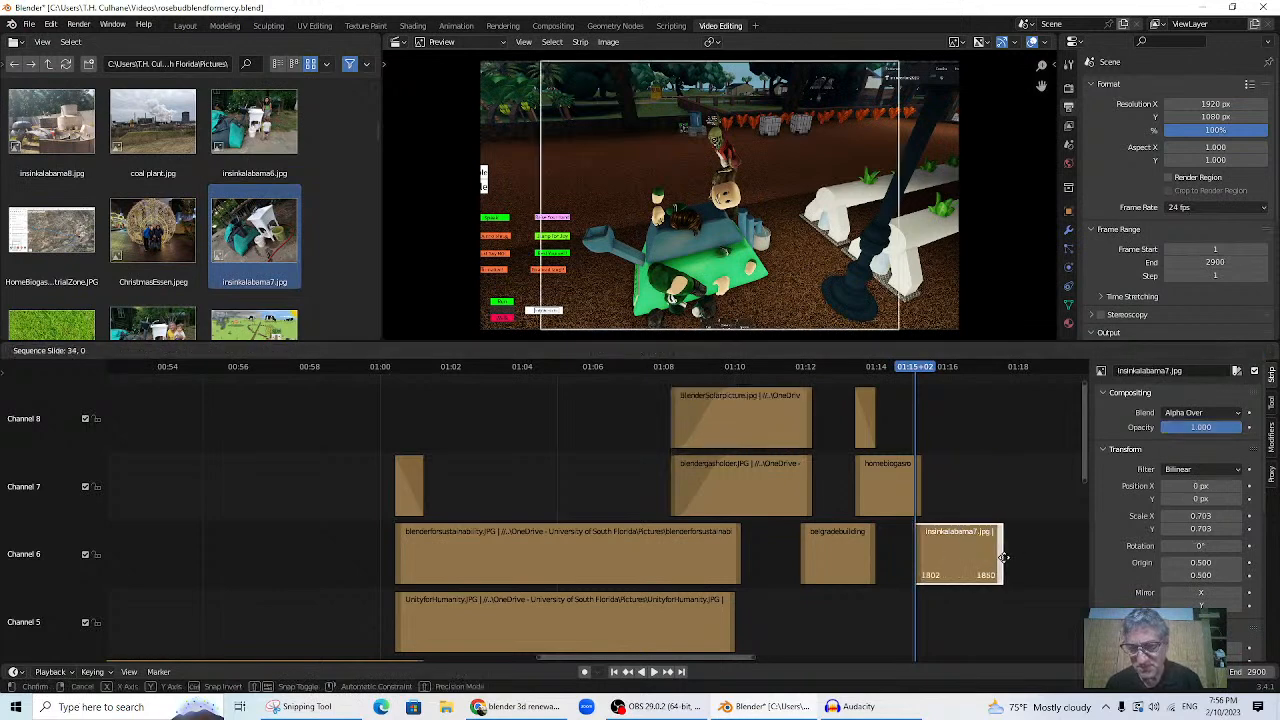
{"action": "left_click", "coordinate": [883, 370]}
{"action": "key", "text": "space"}
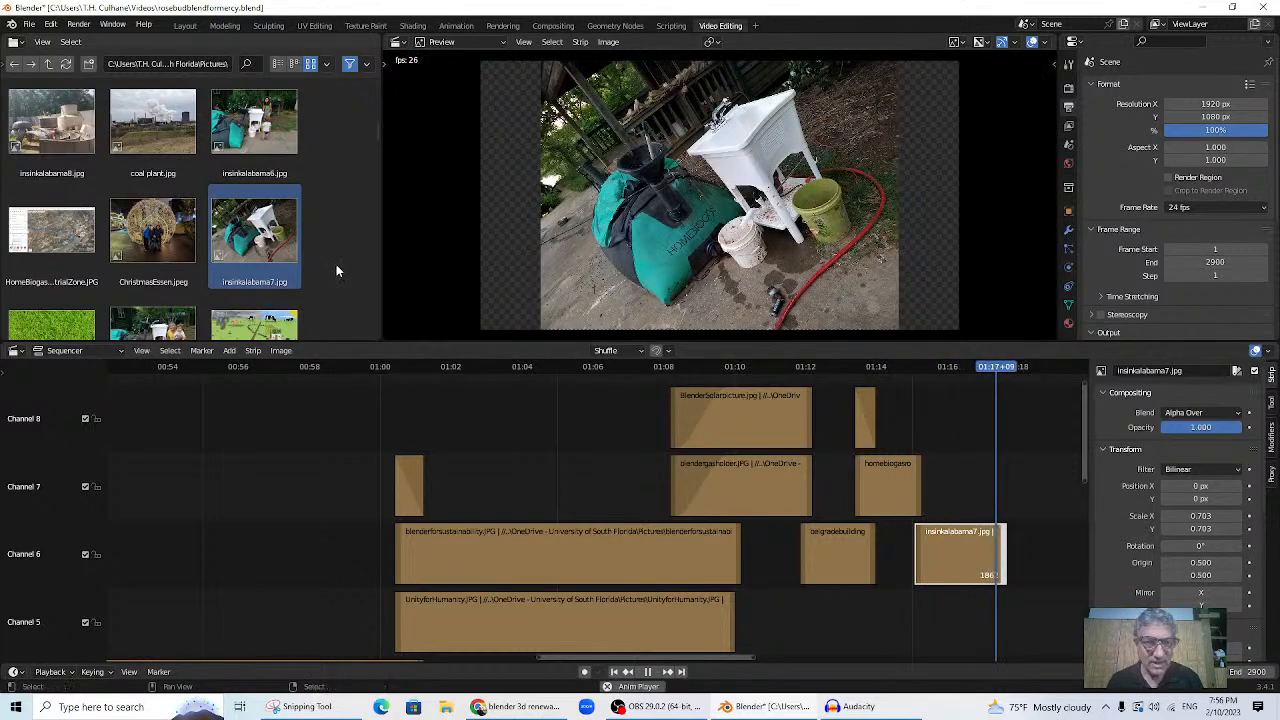
- Add insinkalabama6.jpg to channel 6 directly after the insinkalabama7 strip and play through to it
{"action": "left_click_drag", "start_coordinate": [215, 115], "coordinate": [1003, 555]}
{"action": "left_click", "coordinate": [929, 368]}
{"action": "key", "text": "space"}
{"action": "key", "text": "space"}
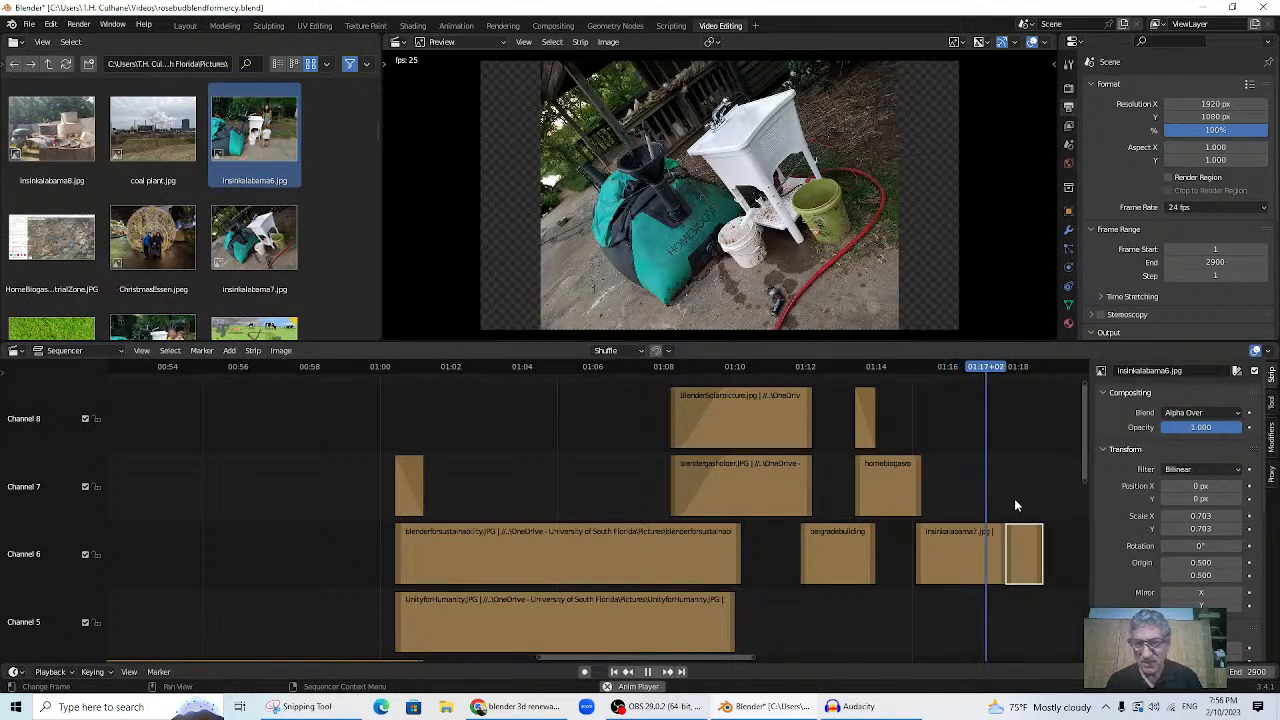
{"action": "key", "text": "space"}
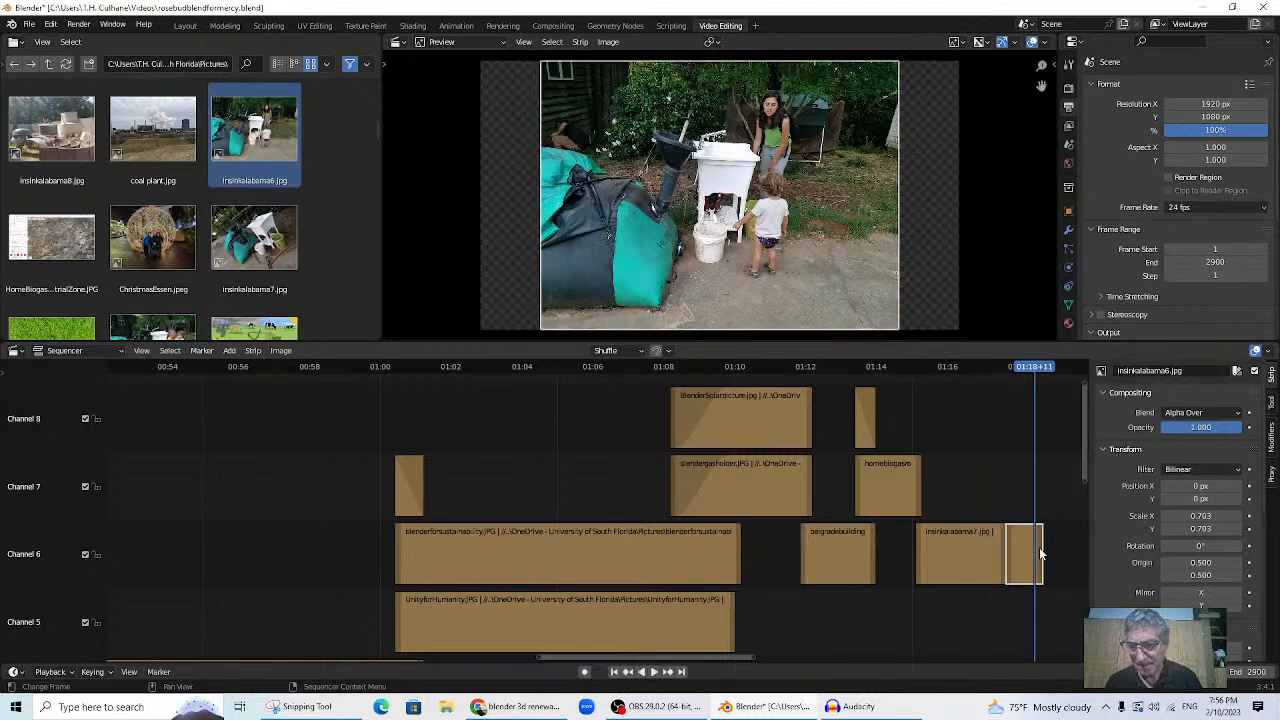
- Extend the insinkalabama6 strip's end to frame 1921 and play back from the start of the insinkalabama7 strip
{"action": "left_click_drag", "start_coordinate": [1040, 555], "coordinate": [993, 524]}
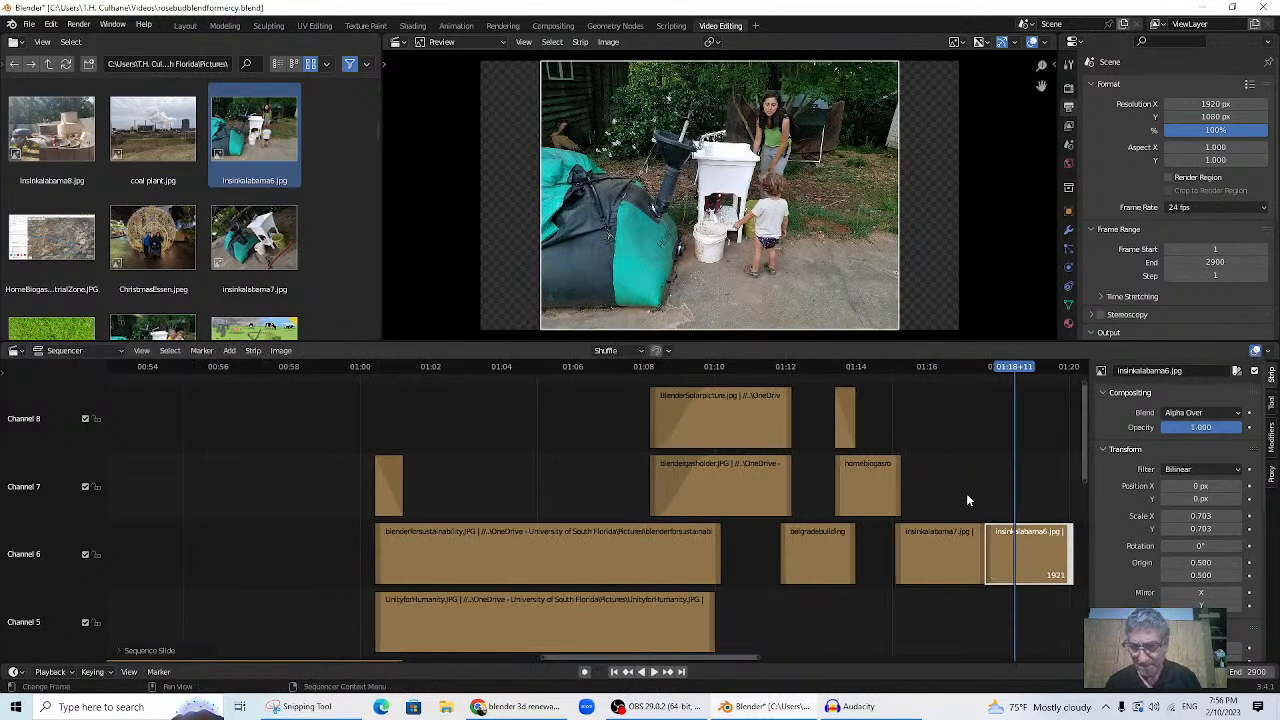
{"action": "left_click", "coordinate": [894, 367]}
{"action": "key", "text": "space"}
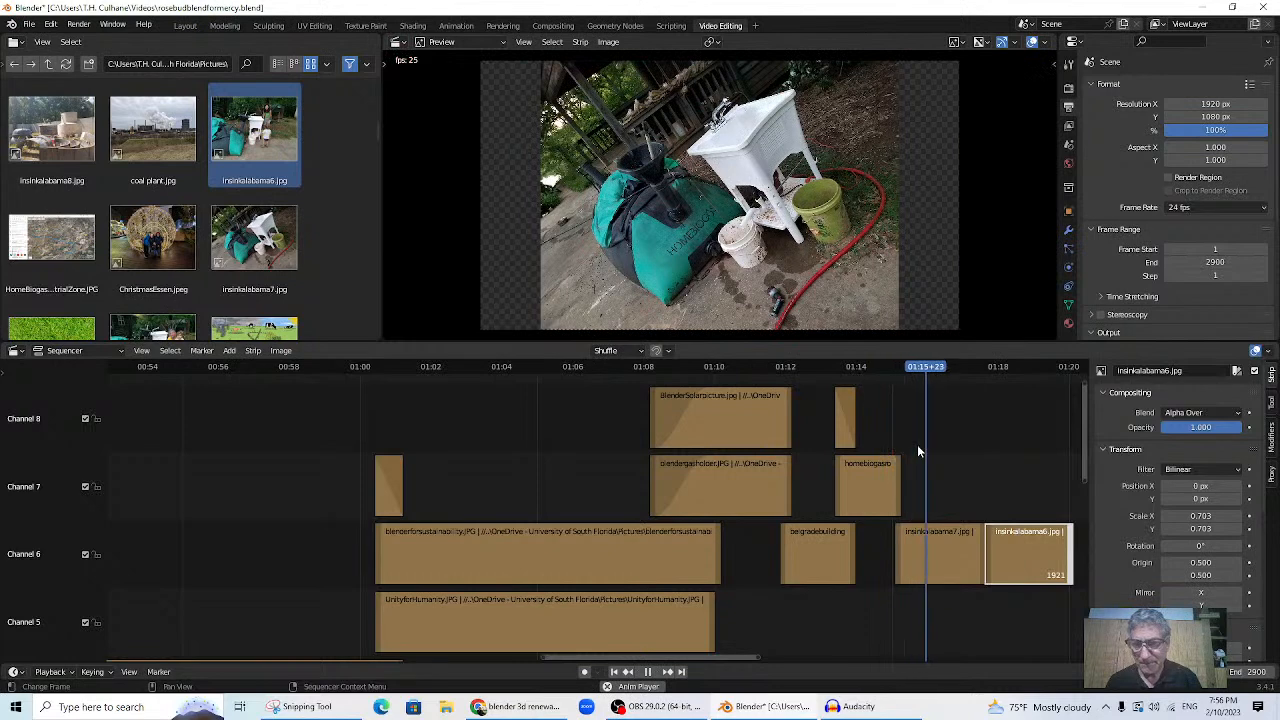
{"action": "key", "text": "space"}
- Extend the homebiogasroblox3 strip's end to overlap insinkalabama7 further and add a Cross transition from homebiogasroblox3 to insinkalabama7
{"action": "left_click_drag", "start_coordinate": [893, 506], "coordinate": [889, 547]}
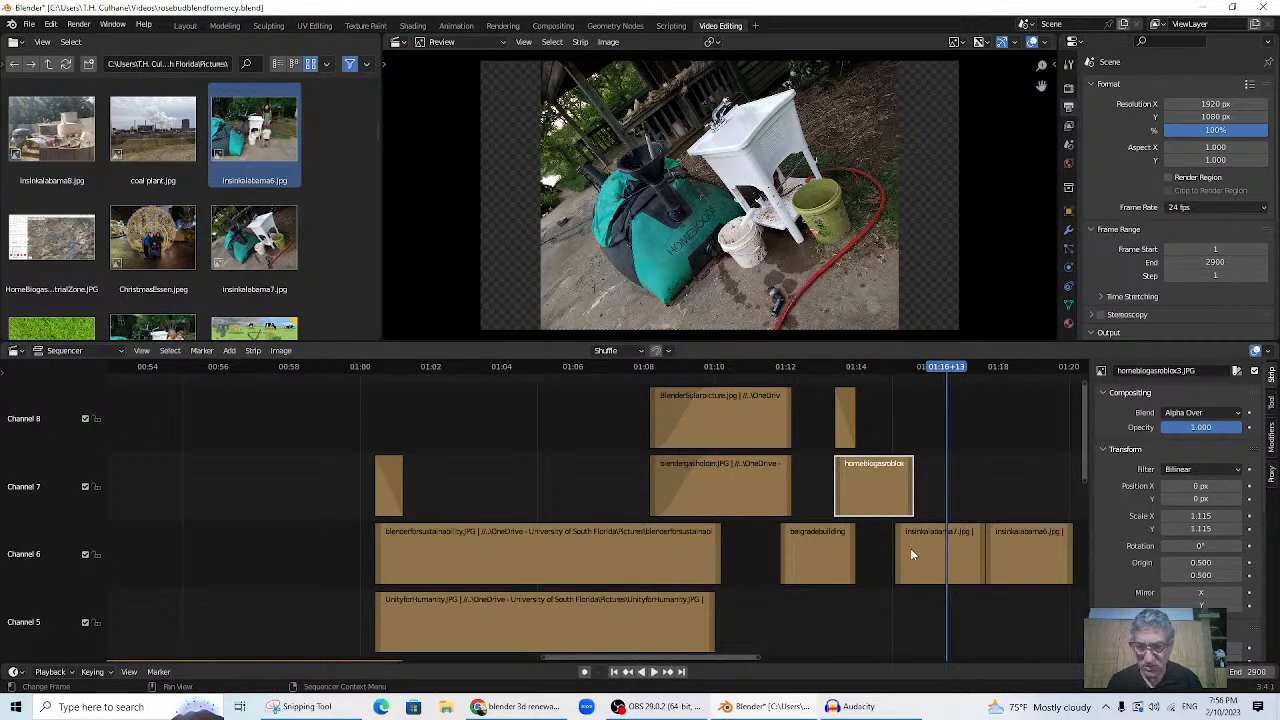
{"action": "left_click", "coordinate": [916, 571], "text": "shift"}
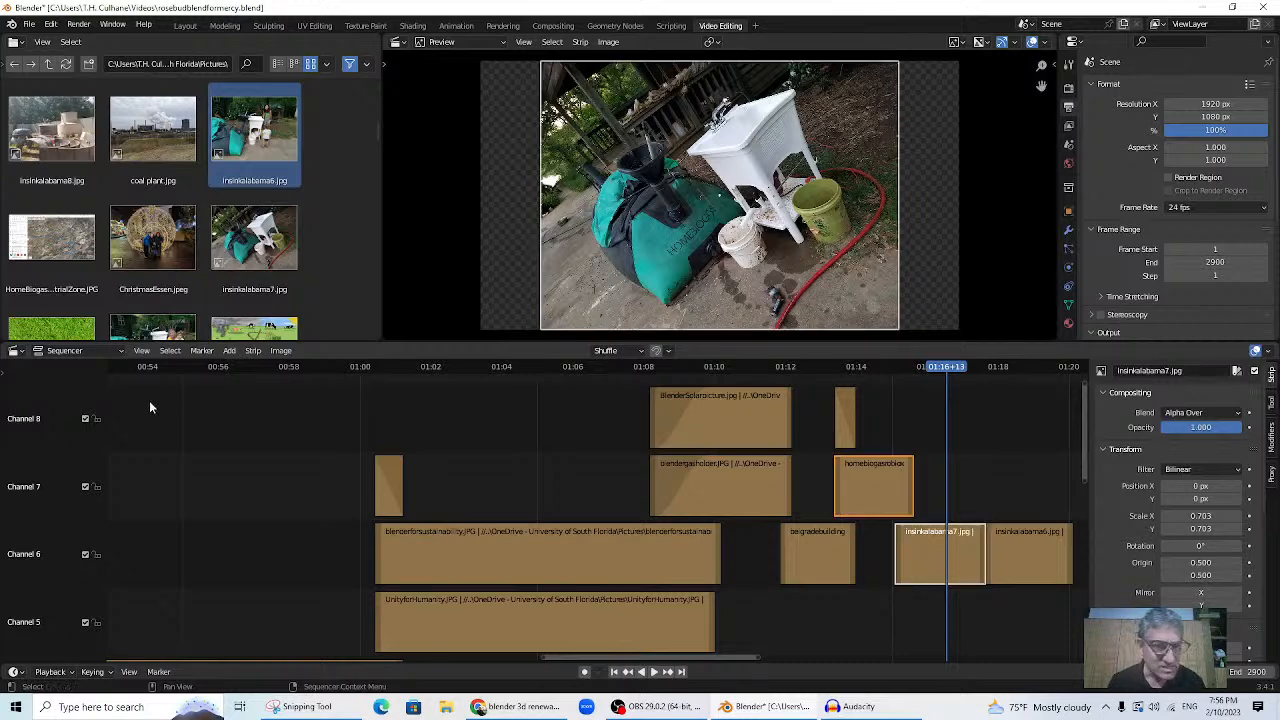
{"action": "left_click", "coordinate": [230, 352]}
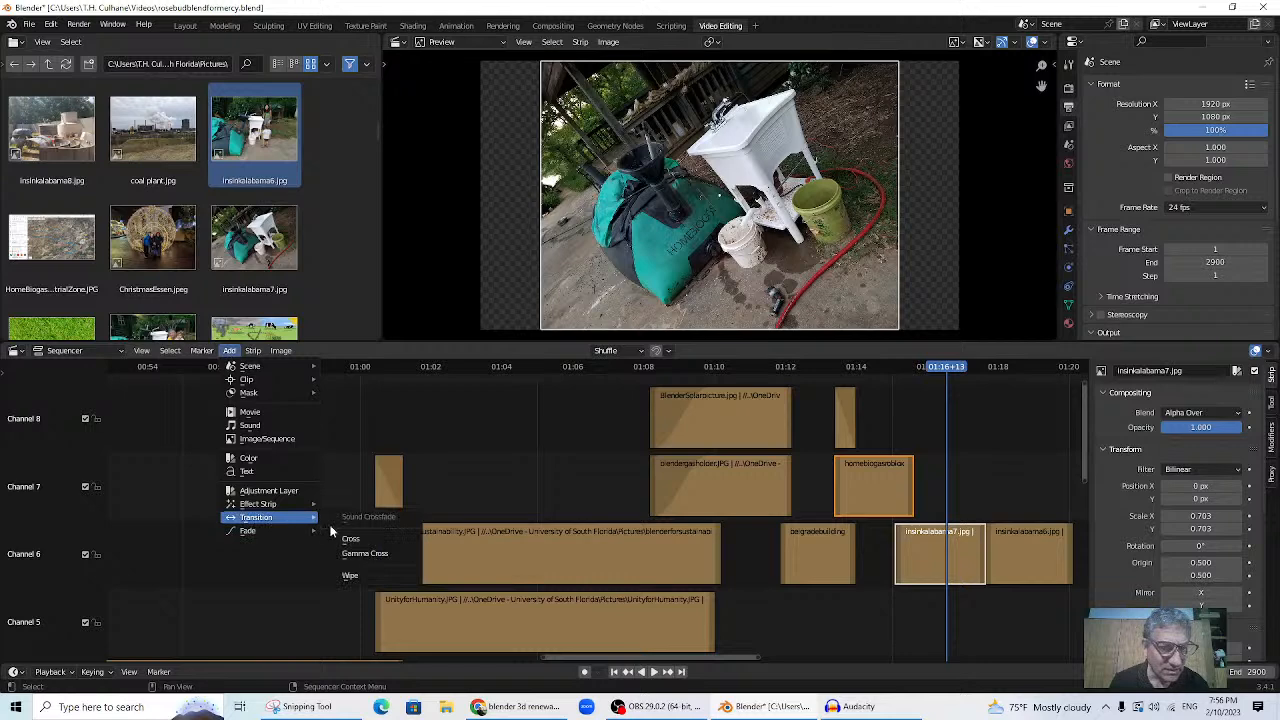
{"action": "left_click", "coordinate": [348, 538]}
- Play back the new crossfade from just before the homebiogasroblox3 strip and save the blend file
{"action": "left_click", "coordinate": [890, 367]}
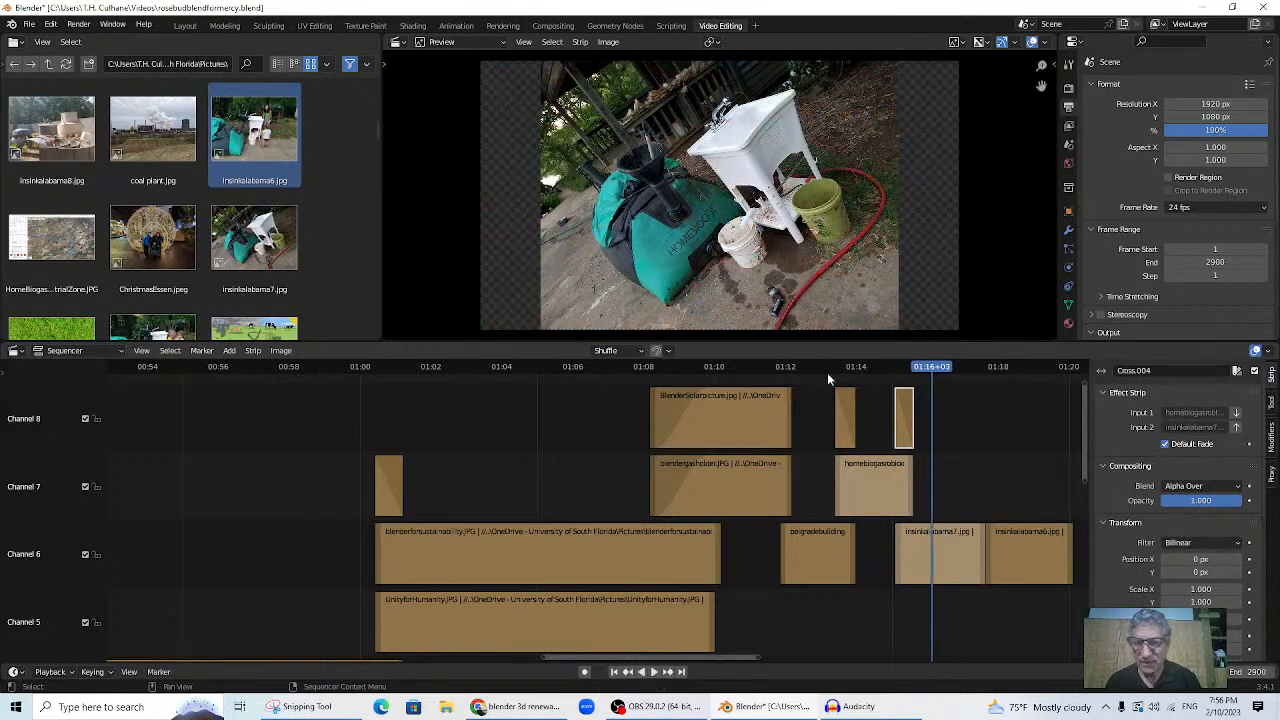
{"action": "left_click", "coordinate": [827, 370]}
{"action": "key", "text": "space"}
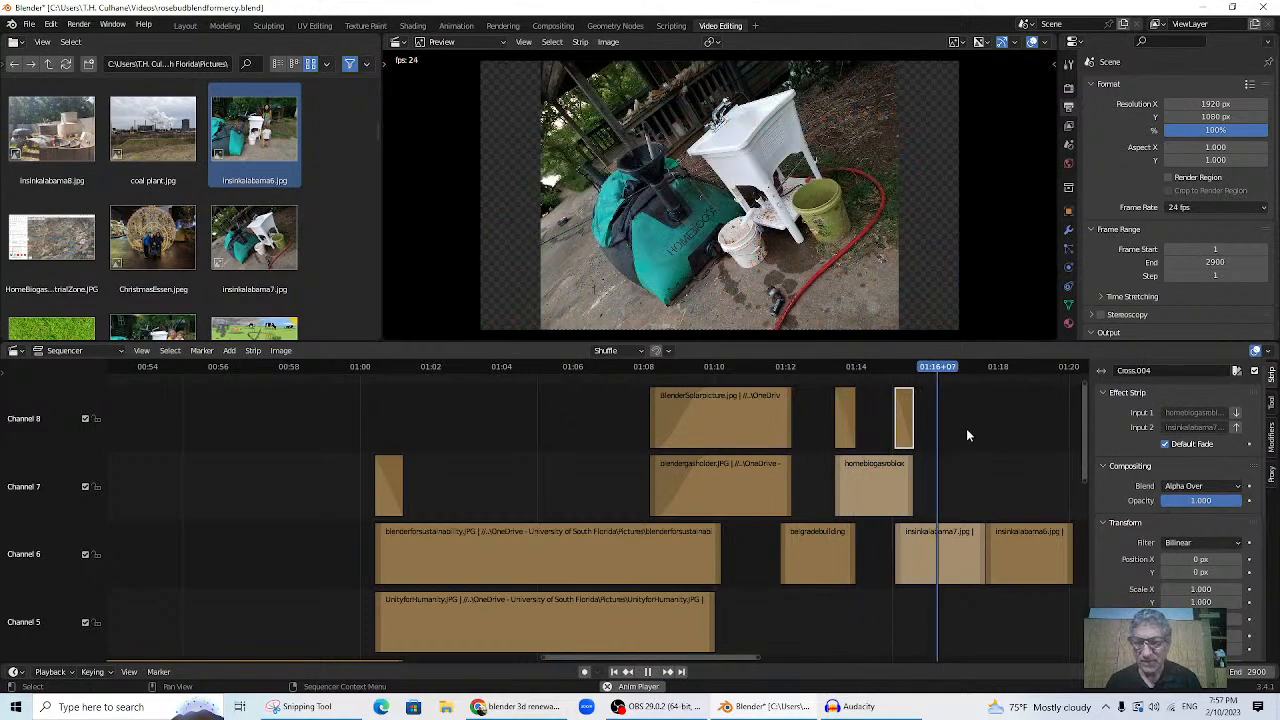
{"action": "key", "text": "space"}
{"action": "left_click", "coordinate": [38, 23]}
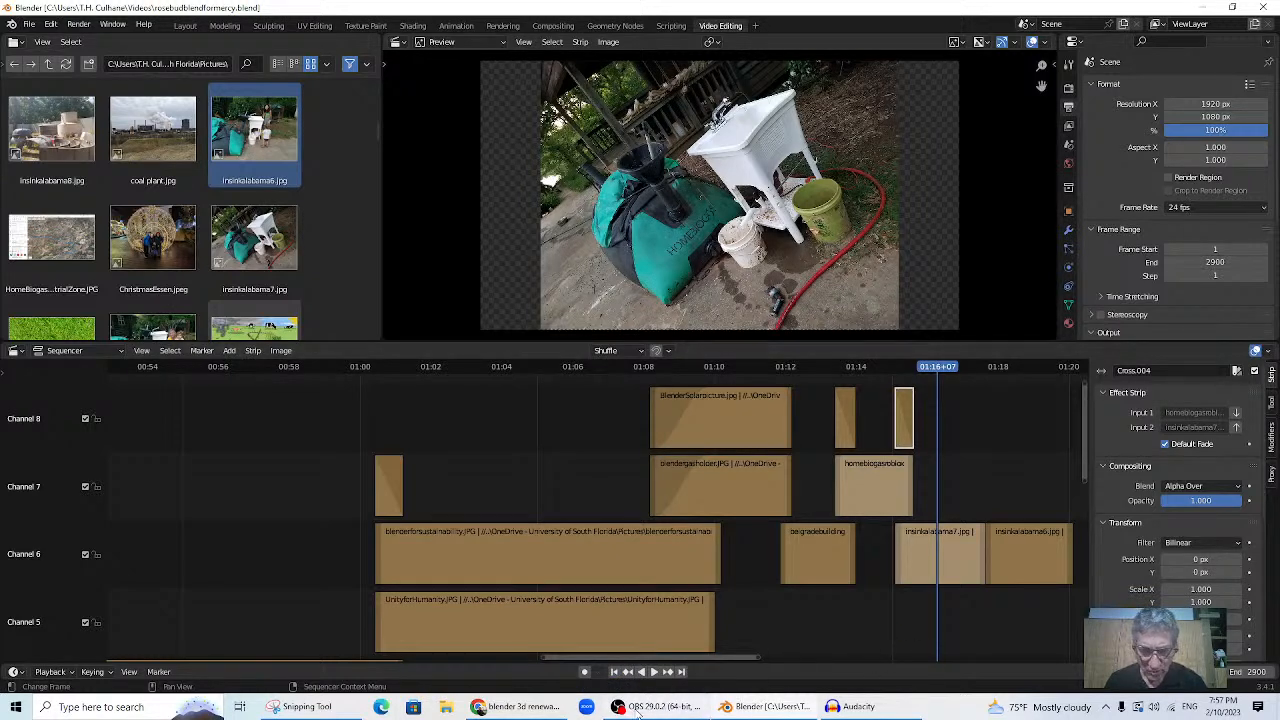
- Switch to Audacity and delete the entire existing recording from the audio track
{"action": "left_click", "coordinate": [515, 707]}
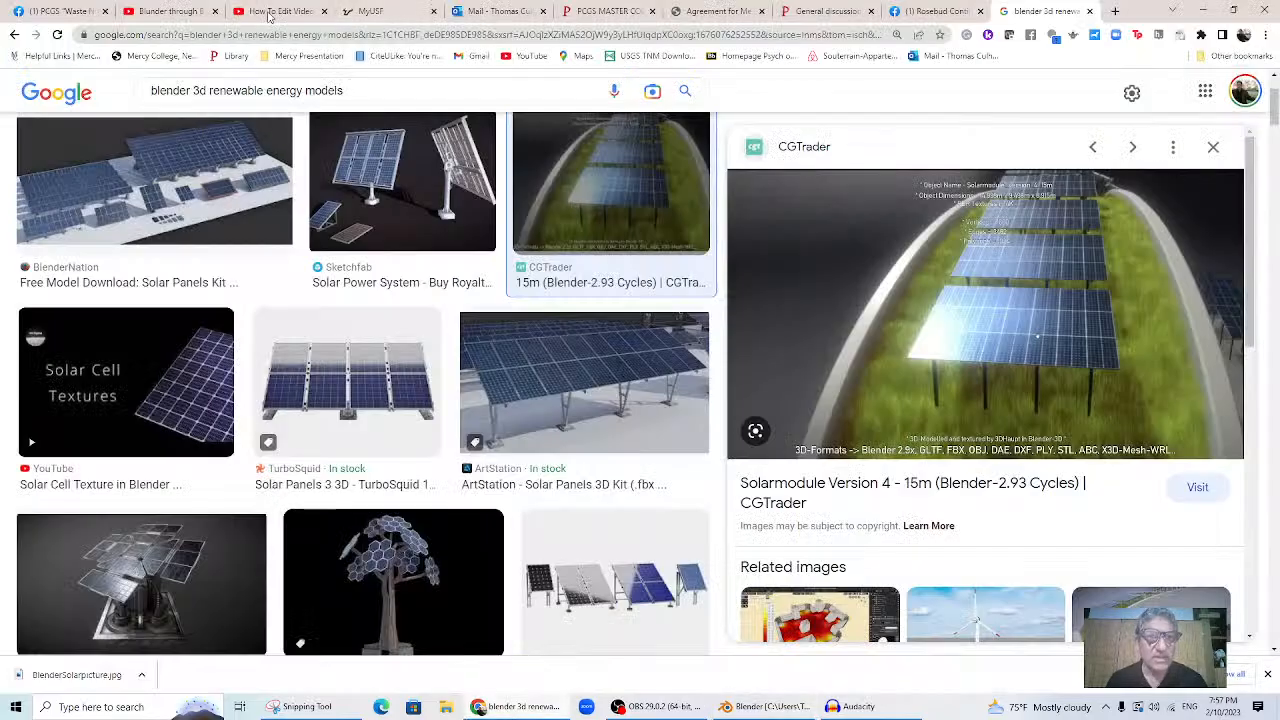
{"action": "left_click", "coordinate": [850, 707]}
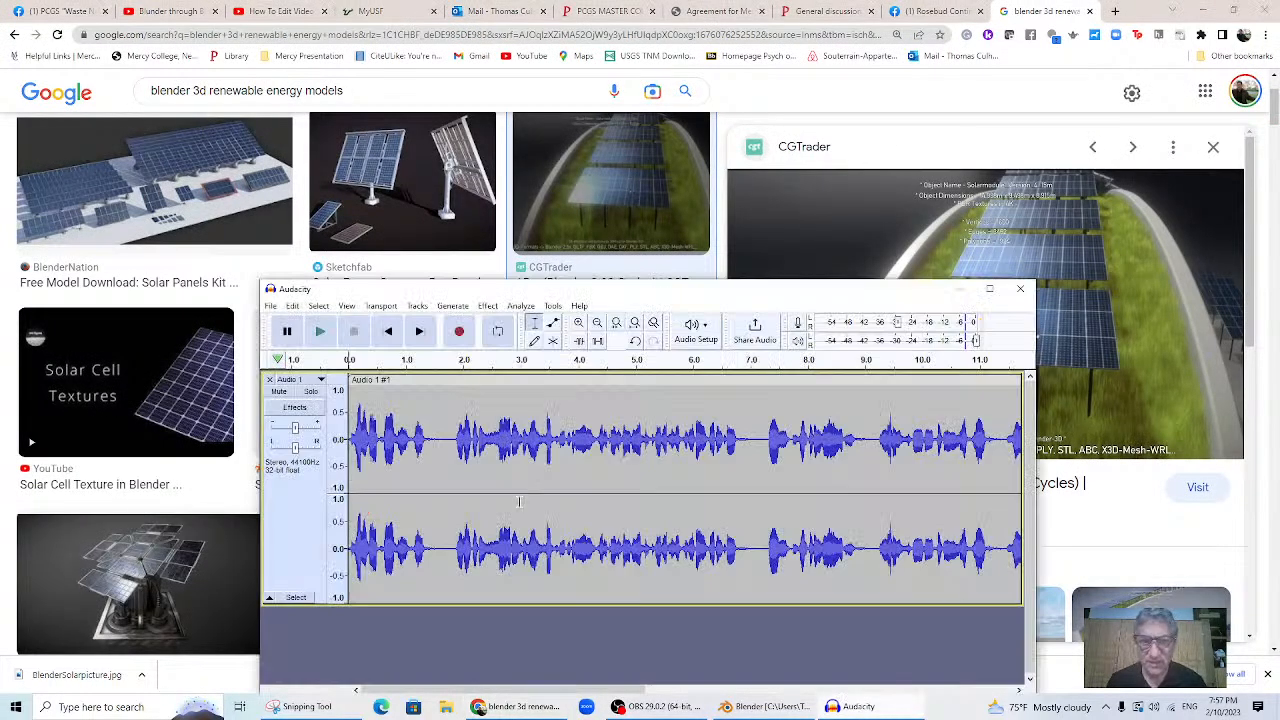
{"action": "left_click", "coordinate": [270, 306]}
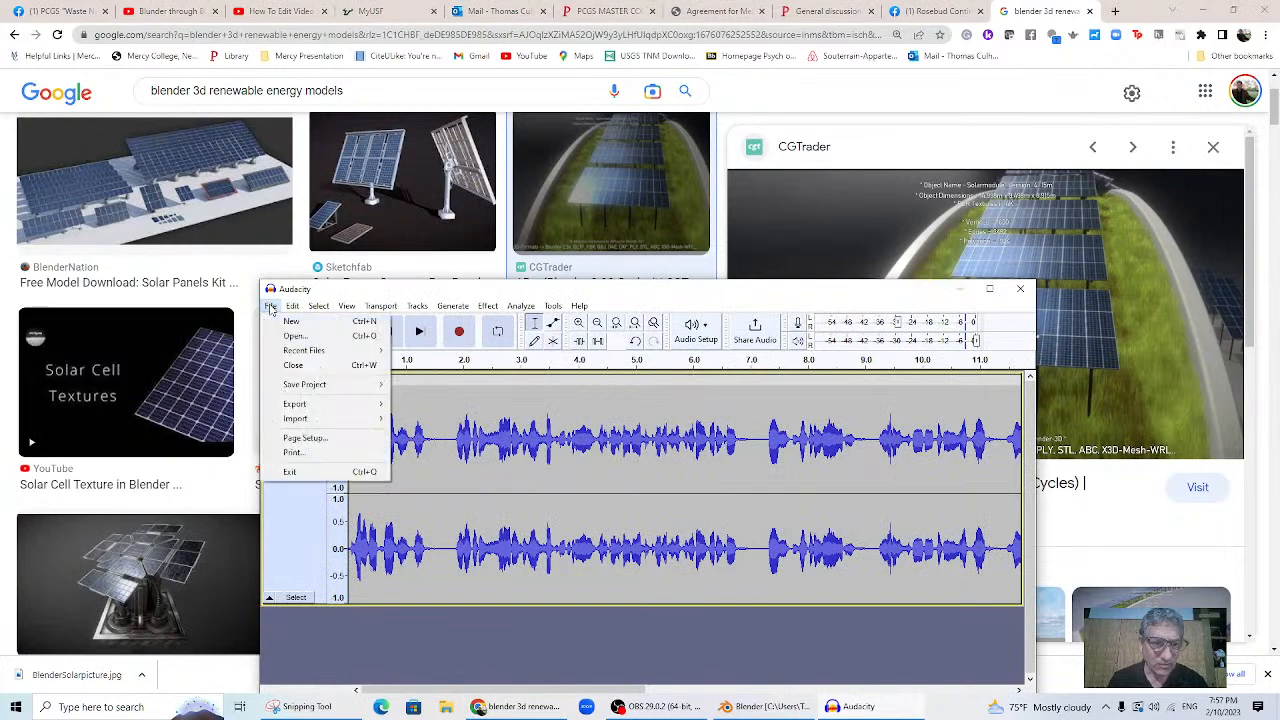
{"action": "left_click", "coordinate": [348, 306]}
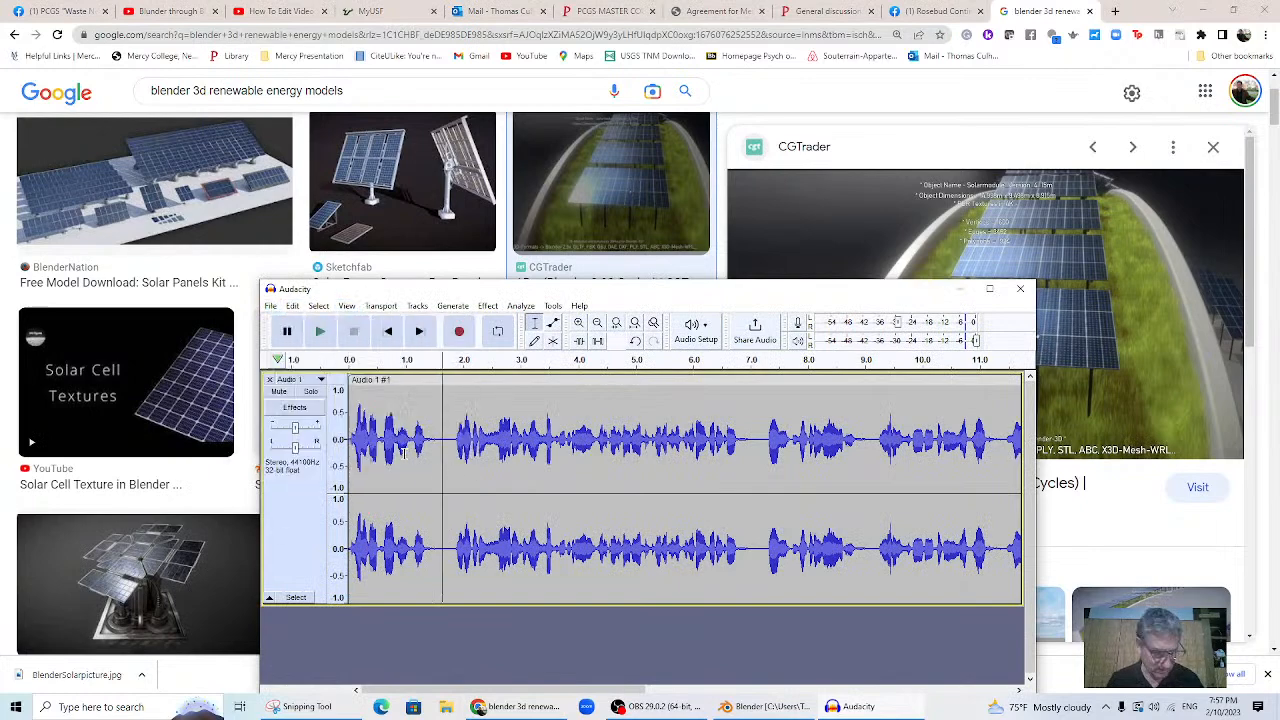
{"action": "double_click", "coordinate": [420, 465]}
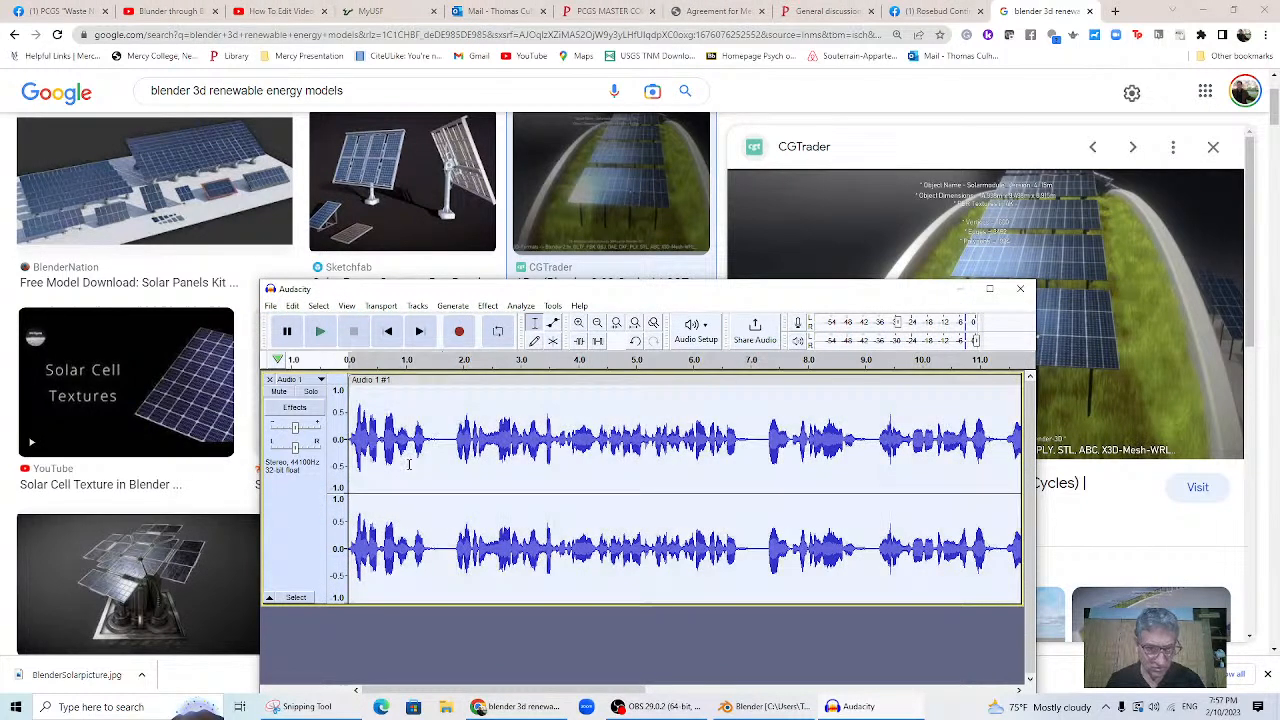
{"action": "key", "text": "Delete"}
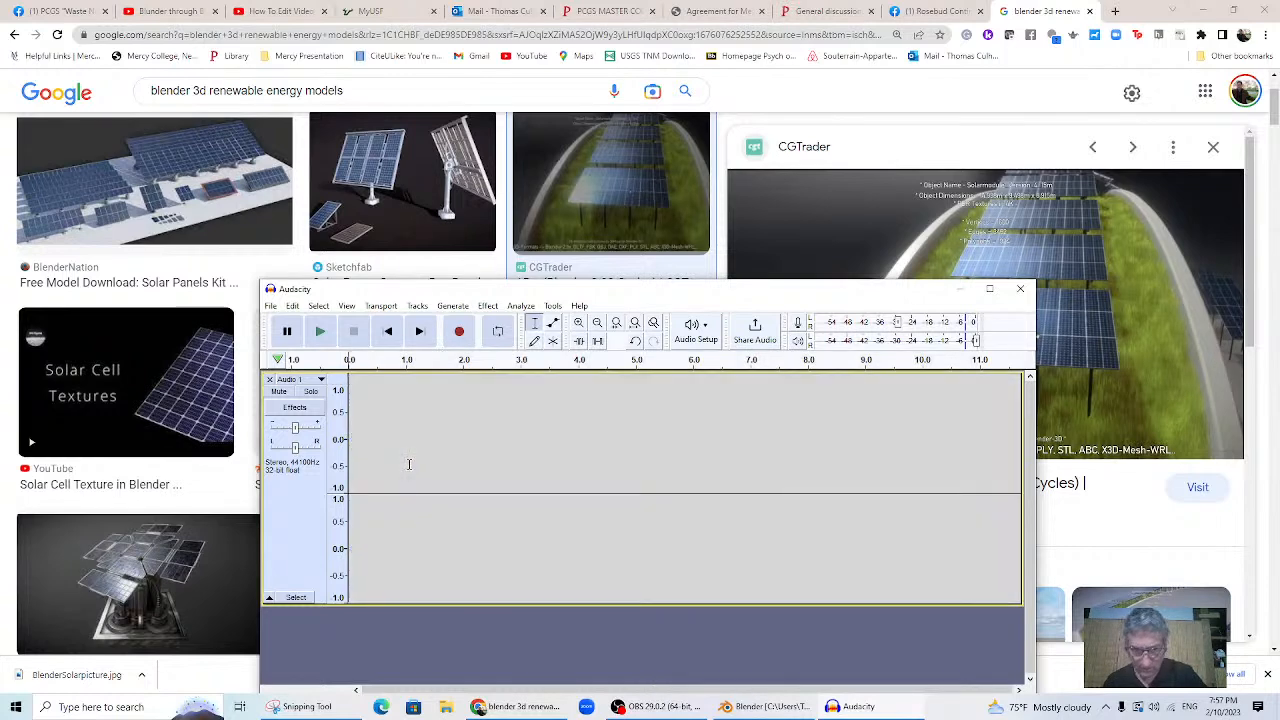
- Record a new voice take about 13 seconds long and play back its first 4 seconds
{"action": "left_click", "coordinate": [459, 332]}
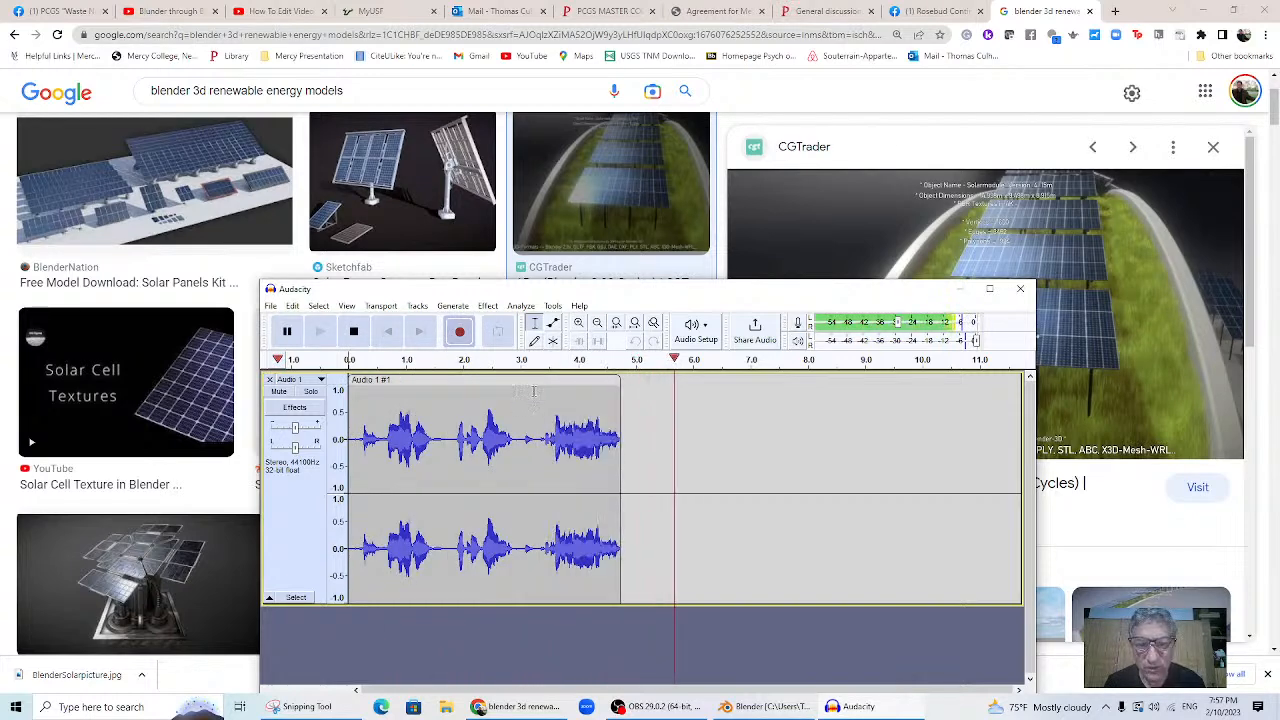
{"action": "left_click", "coordinate": [353, 333]}
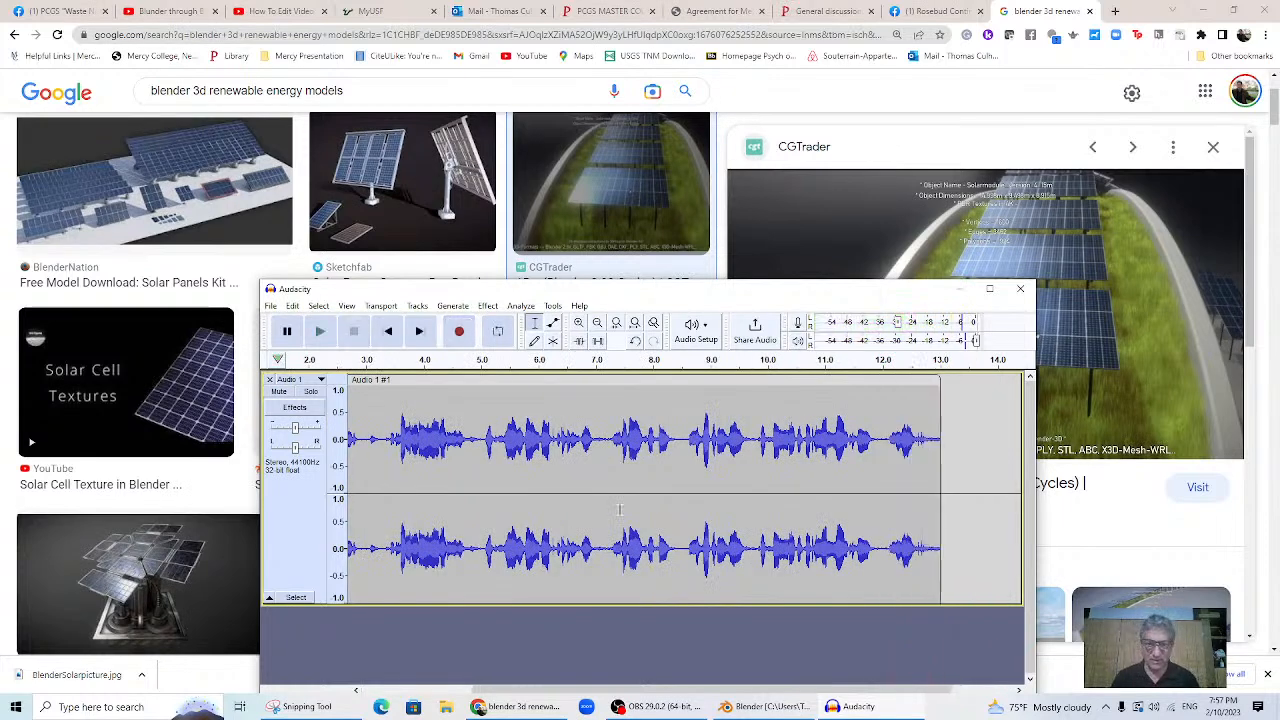
{"action": "left_click_drag", "start_coordinate": [780, 500], "coordinate": [280, 521]}
{"action": "left_click_drag", "start_coordinate": [425, 440], "coordinate": [186, 449]}
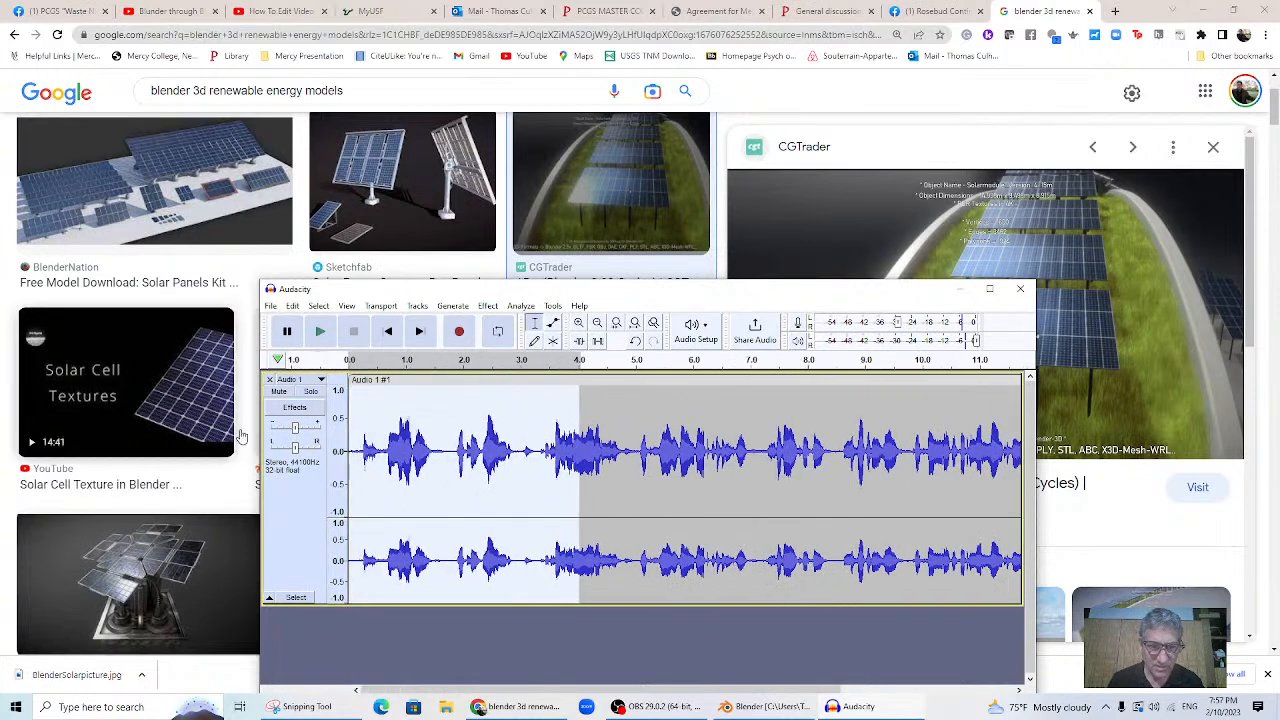
{"action": "left_click", "coordinate": [318, 335]}
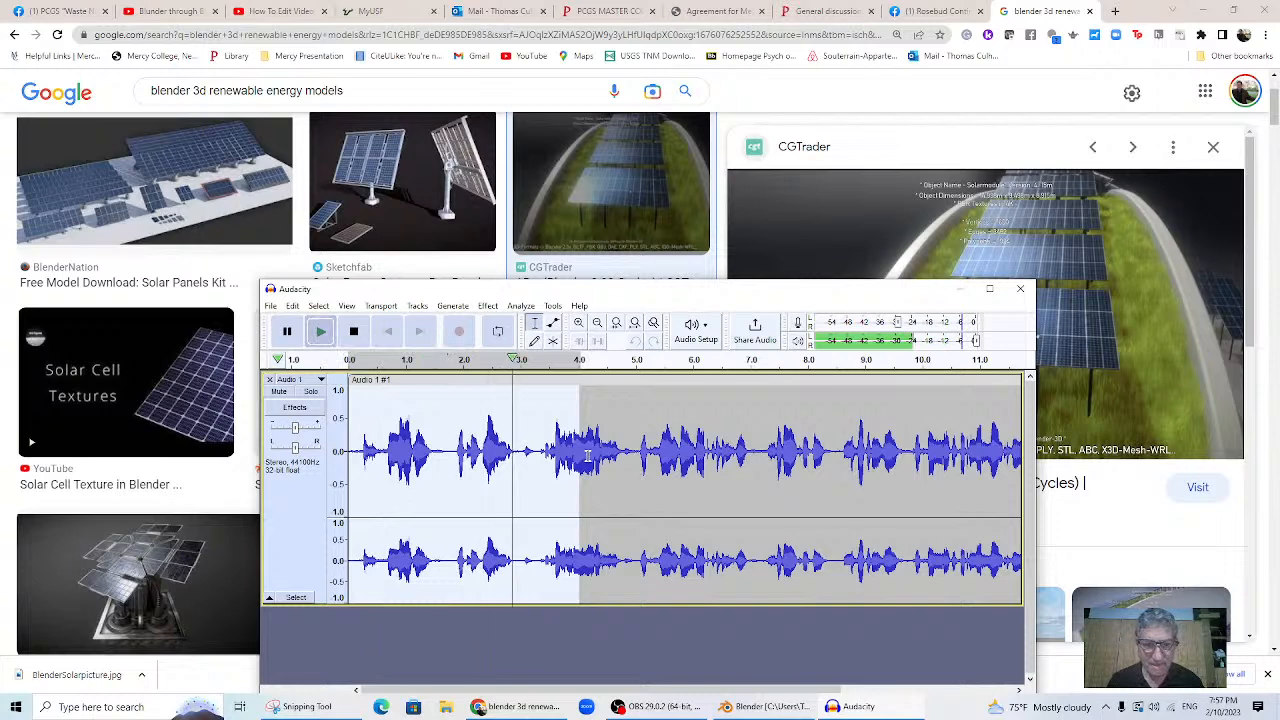
- Cut a pause of about 0.4 seconds just before the 3-second phrase in the recording
{"action": "left_click", "coordinate": [518, 421]}
{"action": "left_click_drag", "start_coordinate": [516, 415], "coordinate": [537, 427]}
{"action": "key", "text": "Delete"}
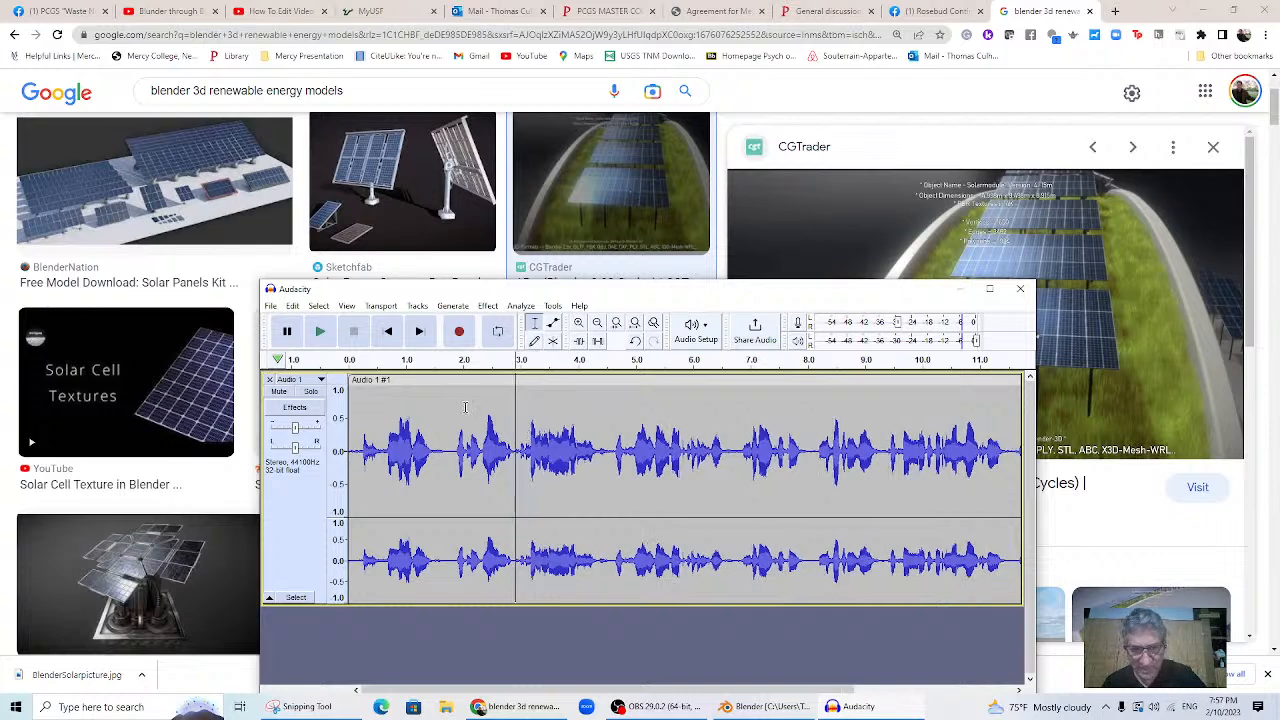
- Play the recording from its start and delete about the first 0.6 seconds before the speech
{"action": "left_click", "coordinate": [357, 380]}
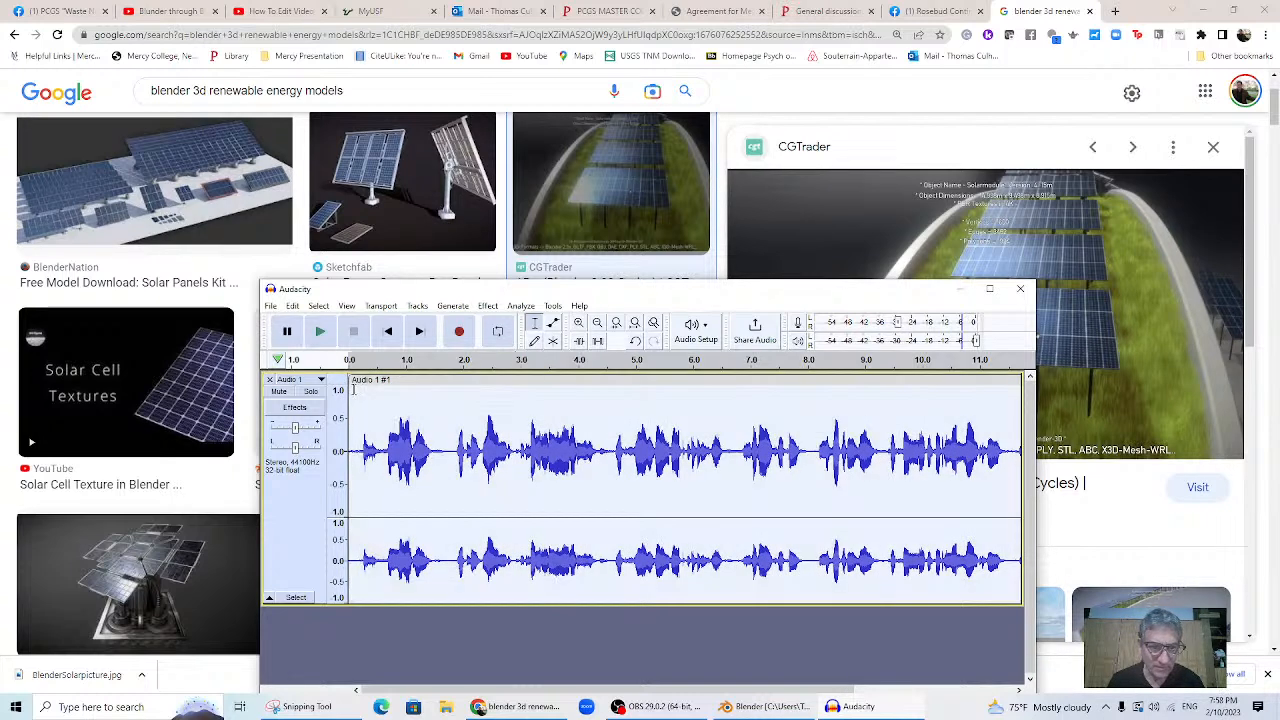
{"action": "key", "text": "space"}
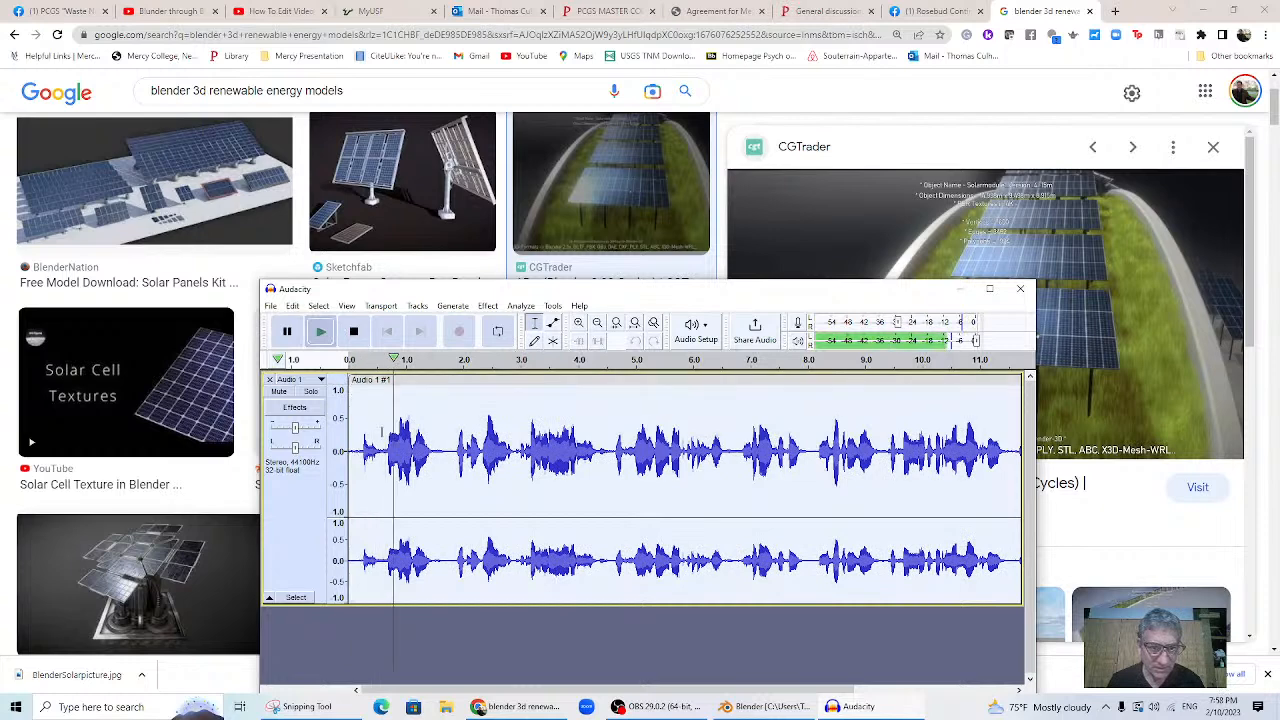
{"action": "key", "text": "space"}
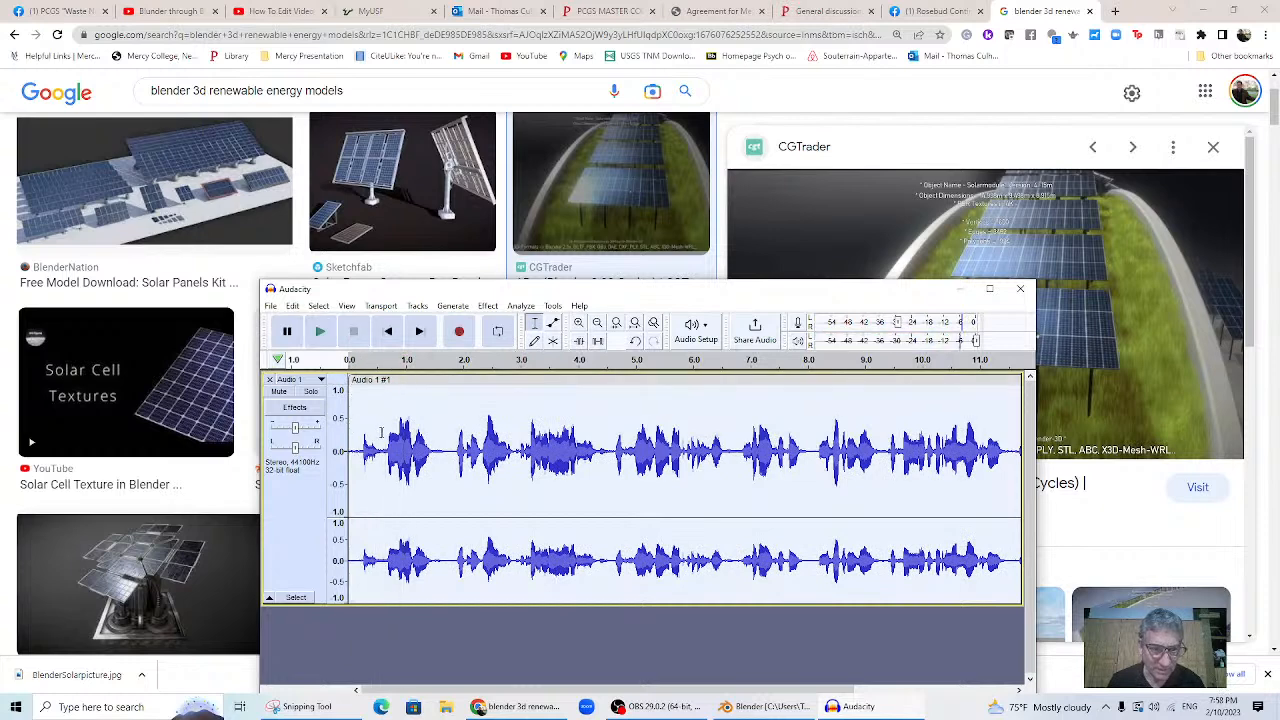
{"action": "left_click_drag", "start_coordinate": [384, 440], "coordinate": [326, 443]}
{"action": "key", "text": "Delete"}
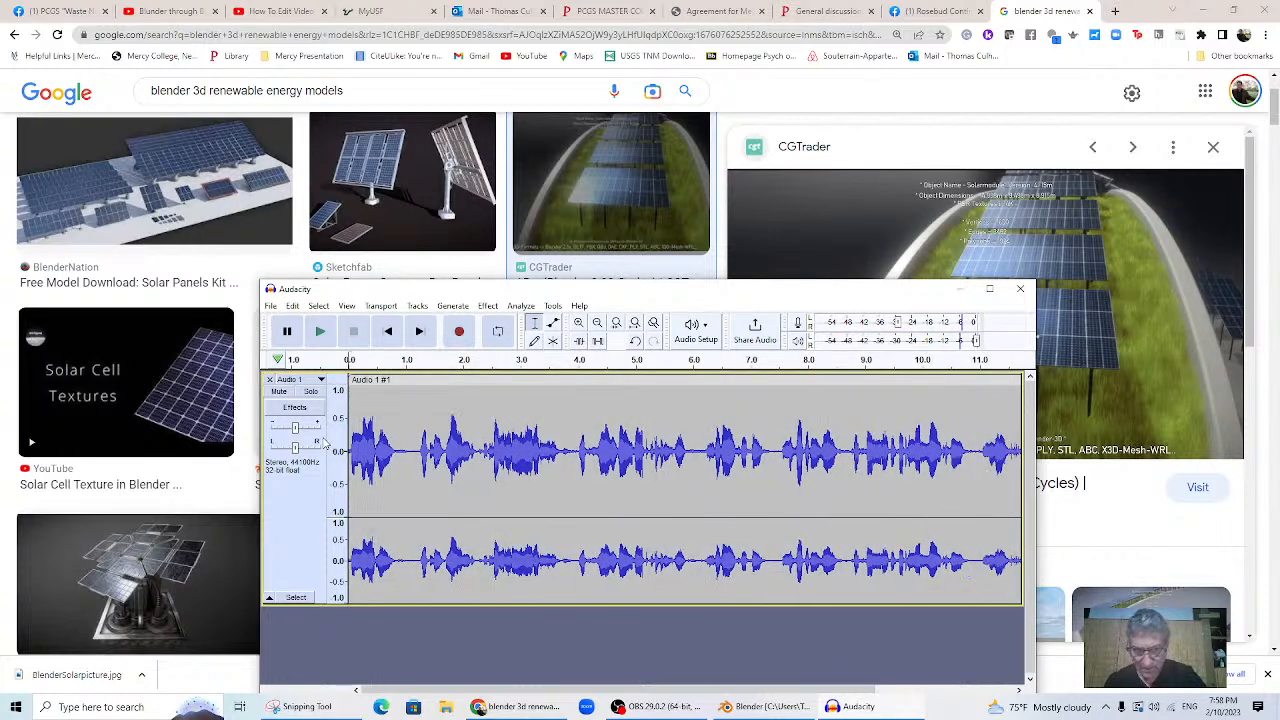
- Play the recording from its start and cut about 0.3 seconds of the pause near the 1-second mark
{"action": "key", "text": "space"}
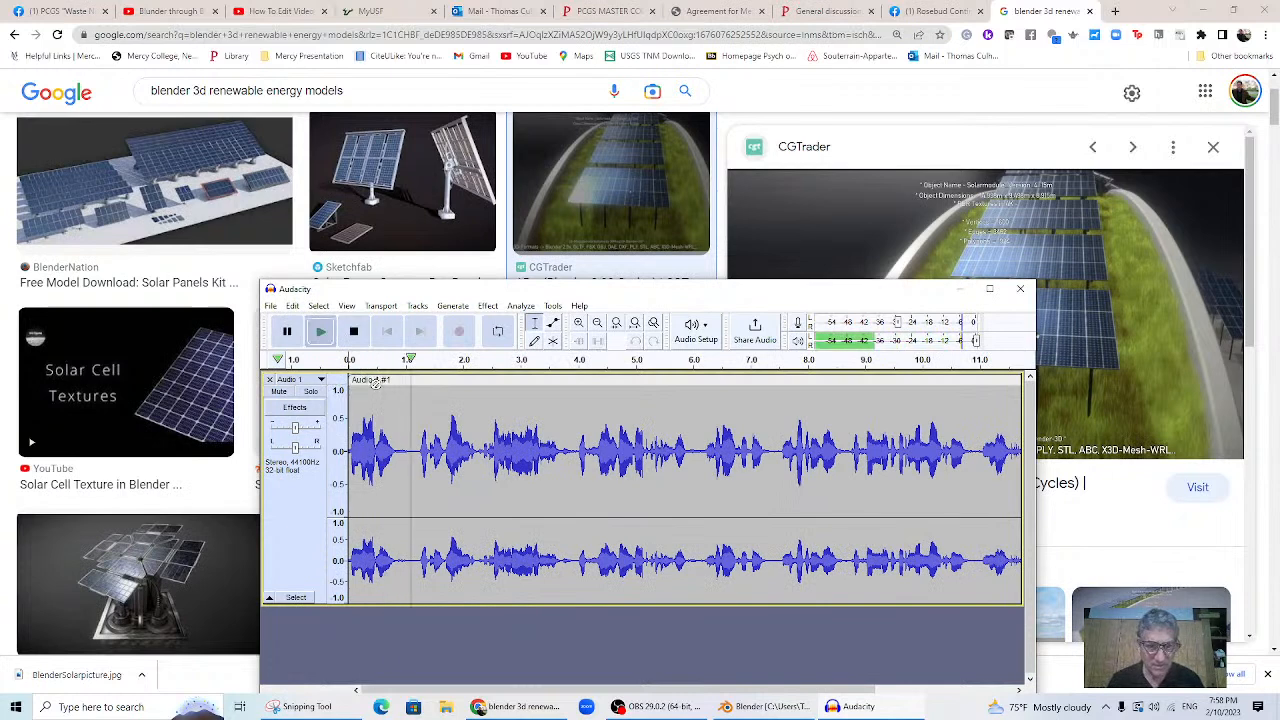
{"action": "key", "text": "space"}
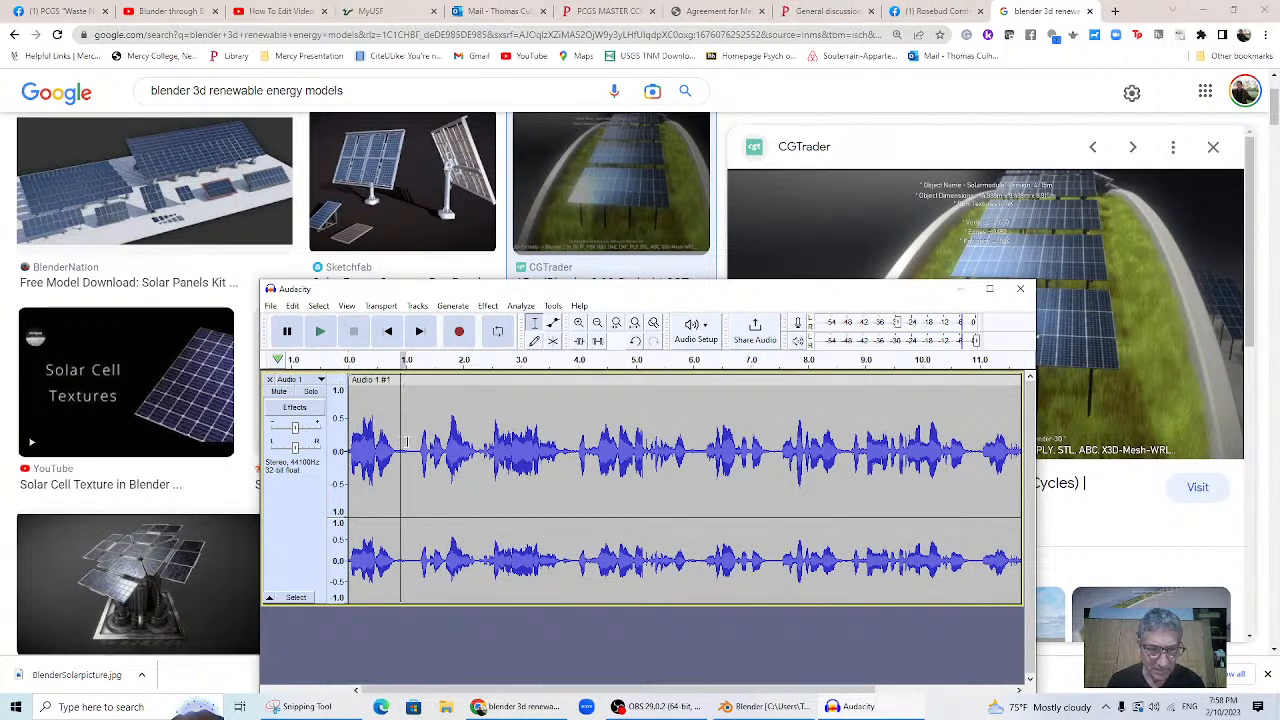
{"action": "left_click_drag", "start_coordinate": [405, 441], "coordinate": [418, 444]}
{"action": "key", "text": "Delete"}
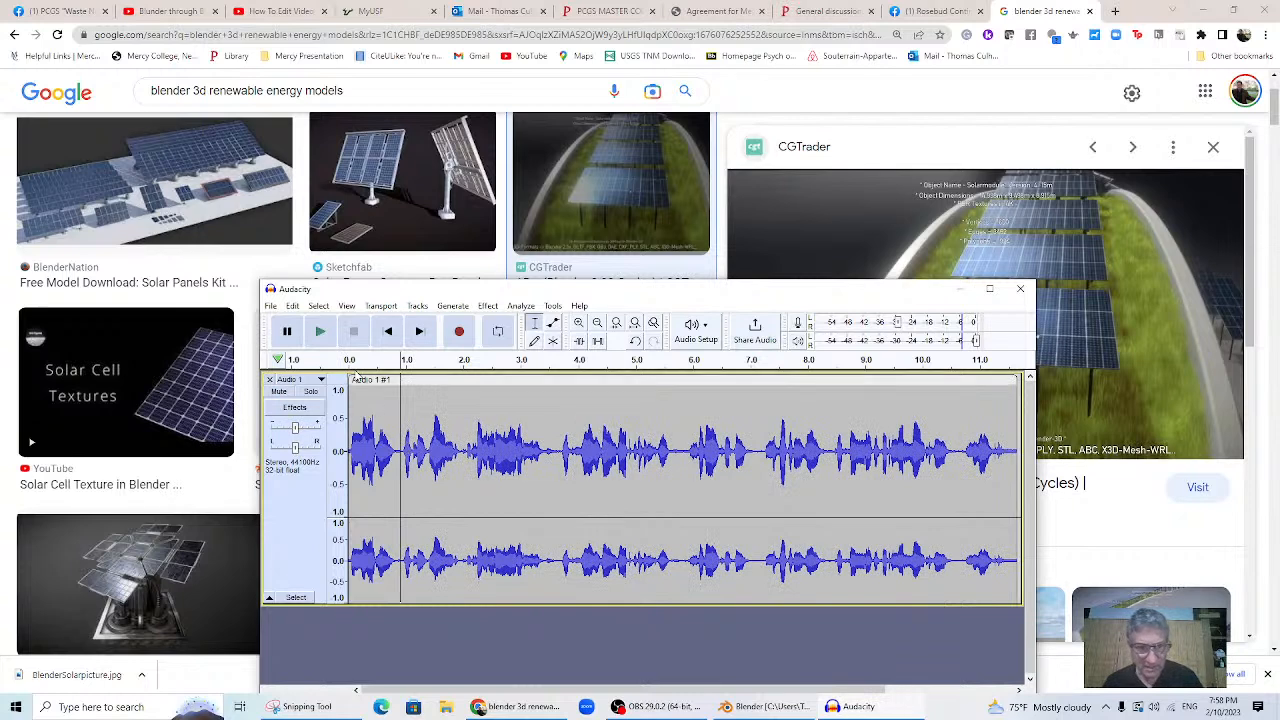
- Play the recording from its start and cut the short pause near the 2-second mark in two small deletions
{"action": "left_click", "coordinate": [357, 363]}
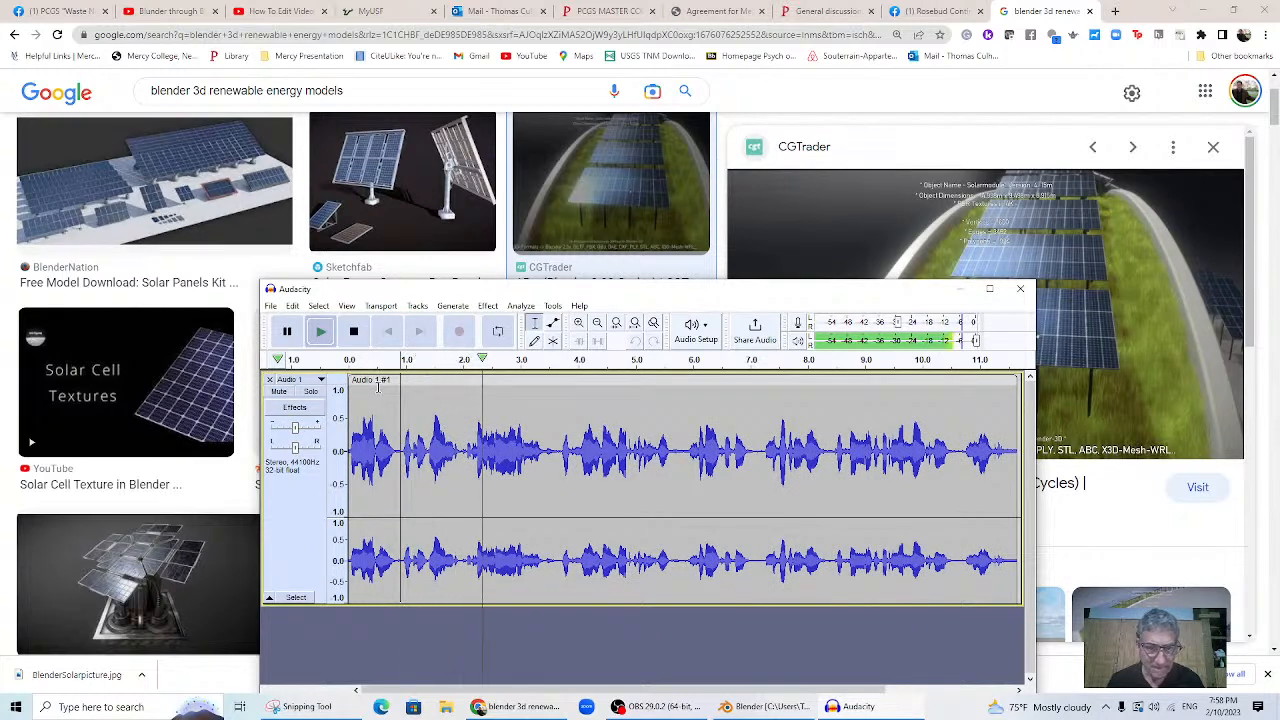
{"action": "key", "text": "space"}
{"action": "left_click", "coordinate": [465, 451]}
{"action": "key", "text": "Delete"}
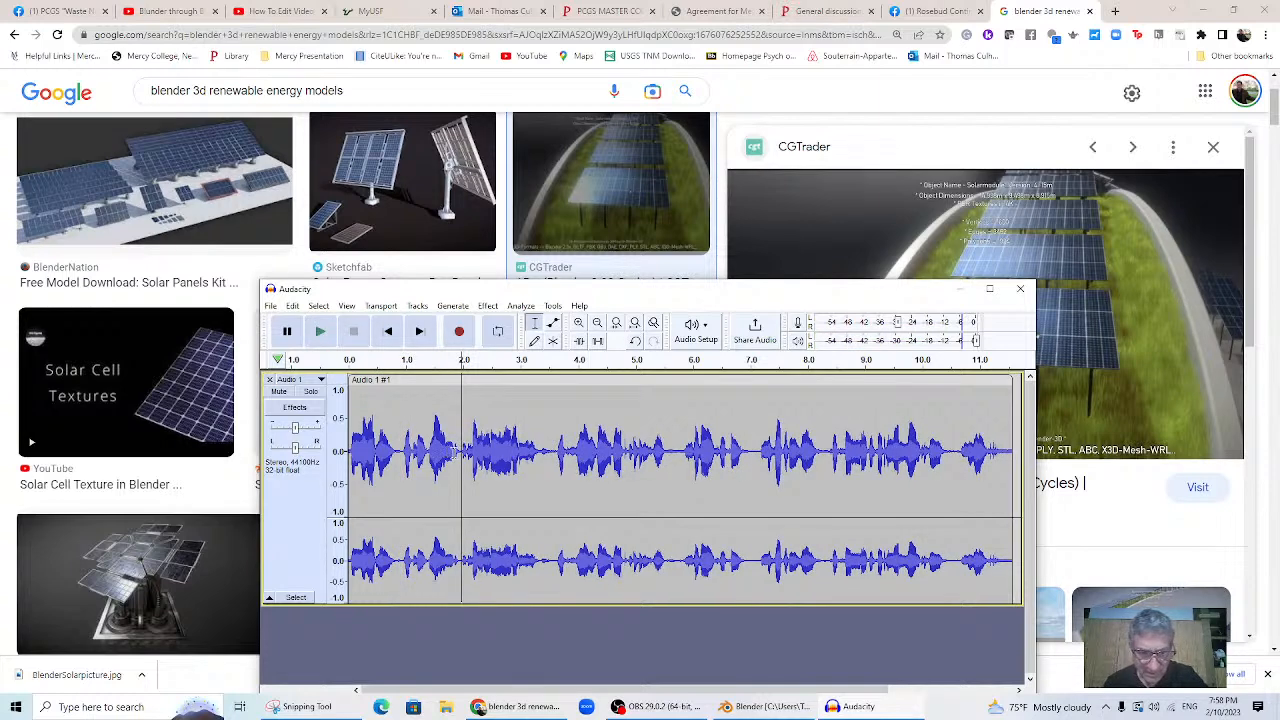
{"action": "key", "text": "Delete"}
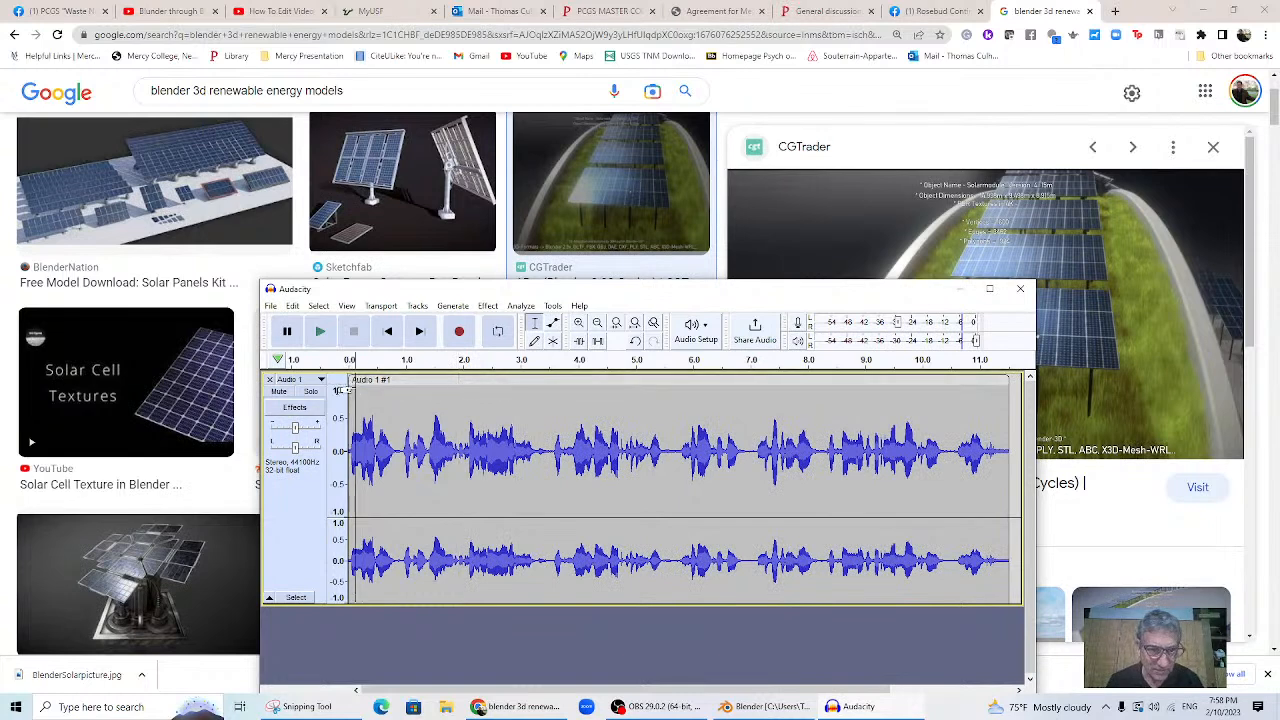
- Play the recording from its start and cut the pause of about 0.25 seconds near 3.4 seconds
{"action": "key", "text": "space"}
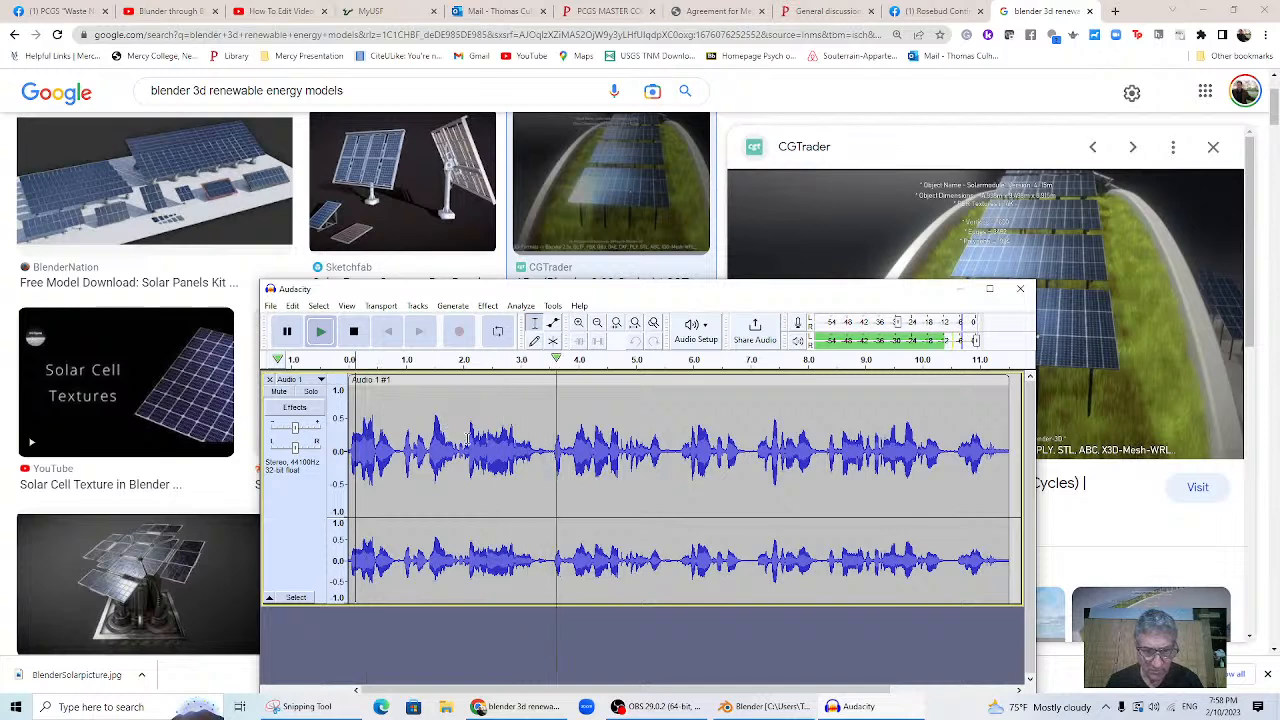
{"action": "key", "text": "space"}
{"action": "left_click_drag", "start_coordinate": [540, 450], "coordinate": [553, 445]}
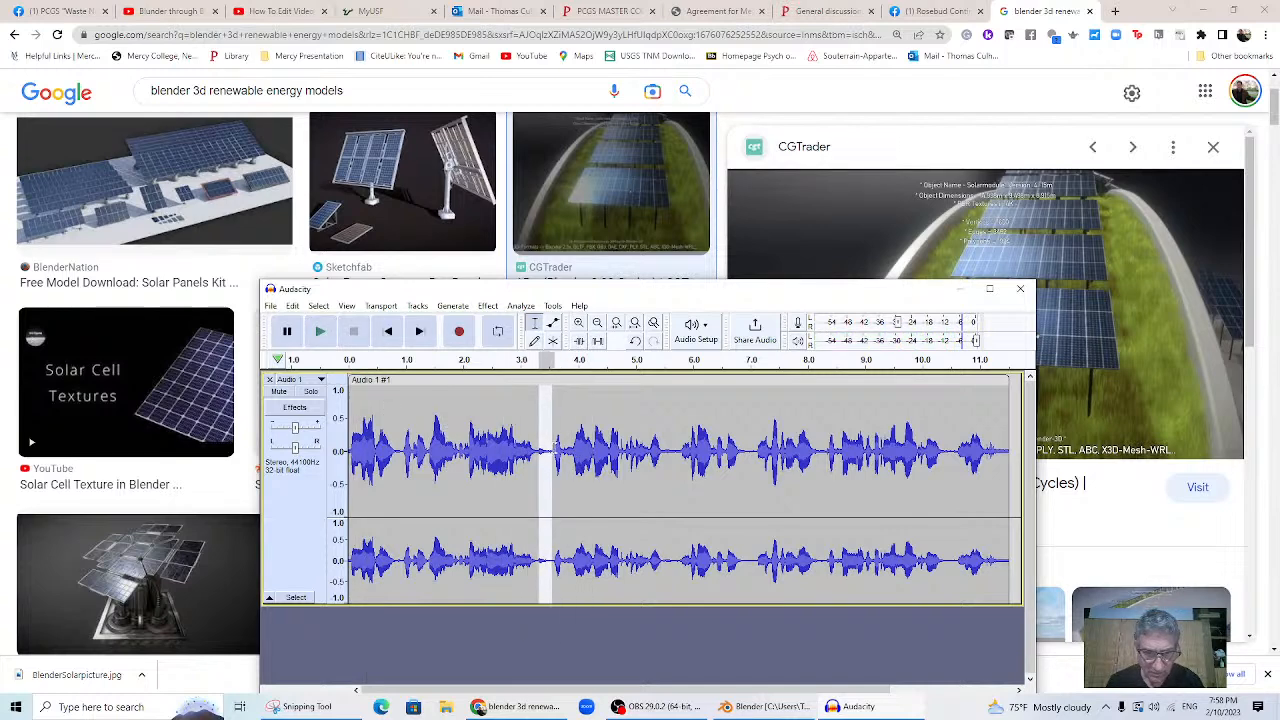
{"action": "key", "text": "Delete"}
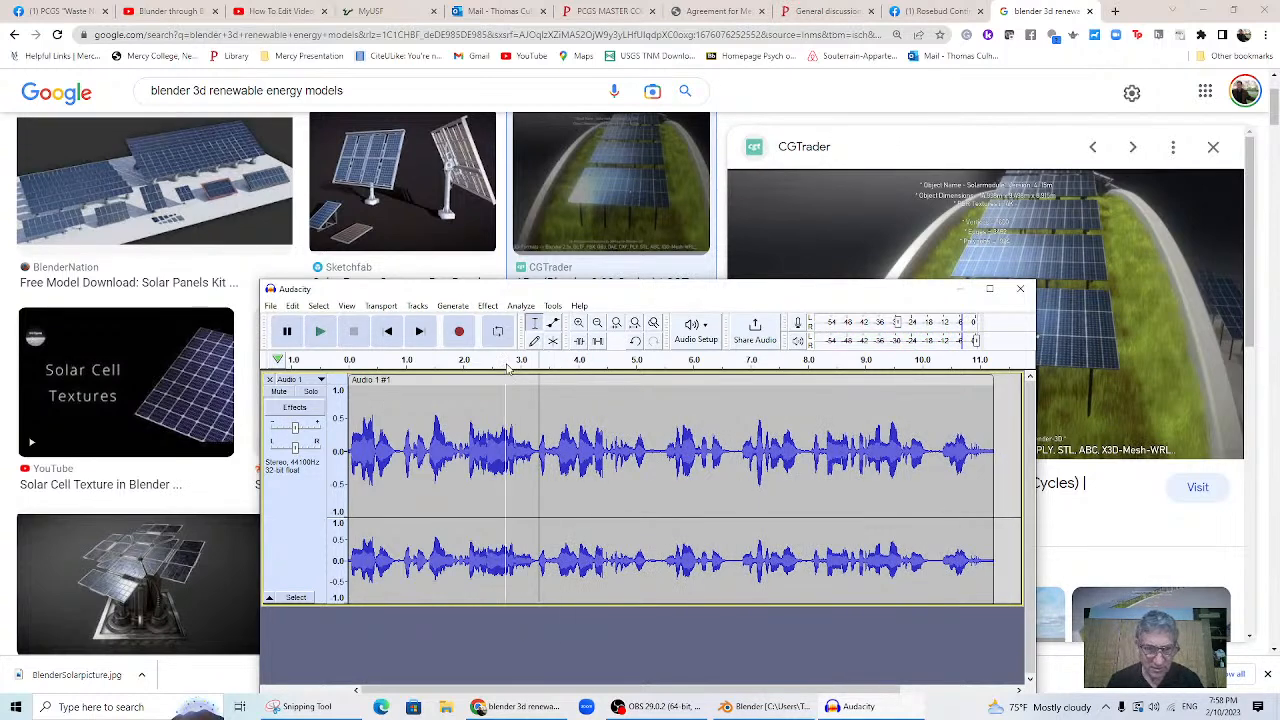
- Play on from about 1.6 seconds and cut the pause of about 0.3 seconds near 6.6 seconds
{"action": "key", "text": "space"}
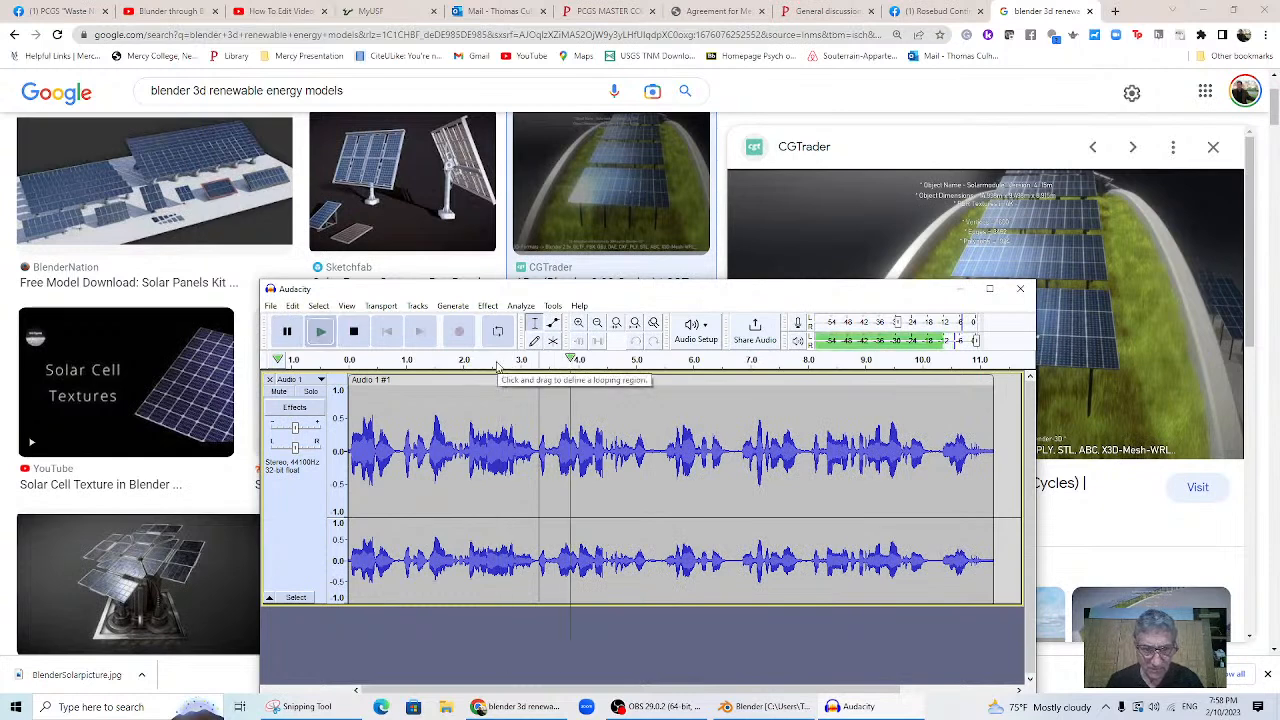
{"action": "left_click", "coordinate": [442, 362]}
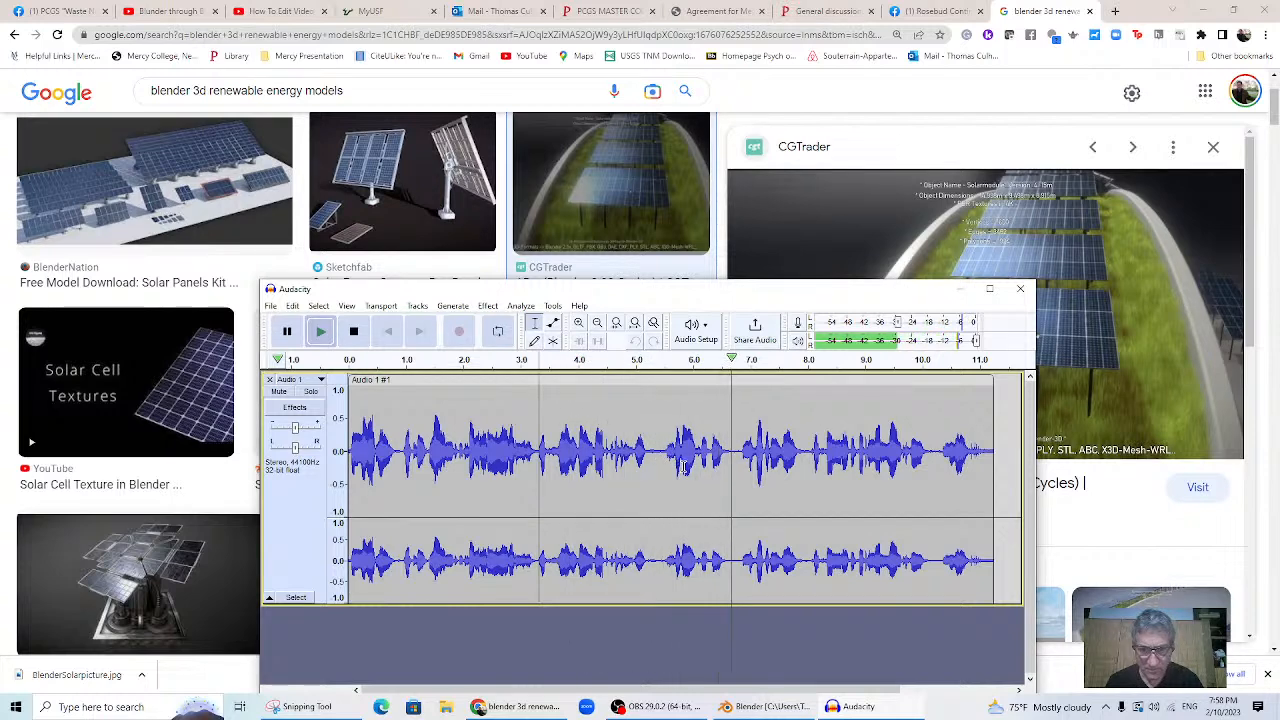
{"action": "key", "text": "space"}
{"action": "left_click_drag", "start_coordinate": [724, 451], "coordinate": [740, 455]}
{"action": "key", "text": "Delete"}
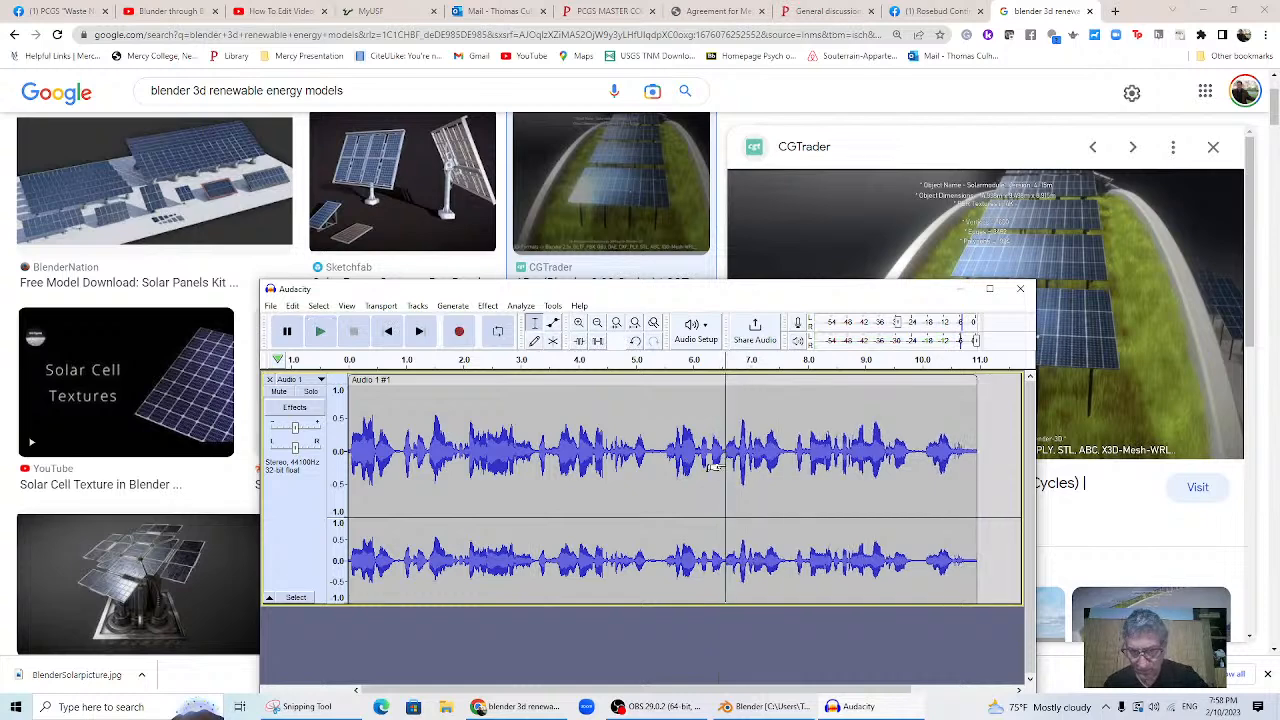
- Replay the recording from about 5.6 seconds and cut about 0.25 seconds of the pause before the last word
{"action": "left_click", "coordinate": [695, 364]}
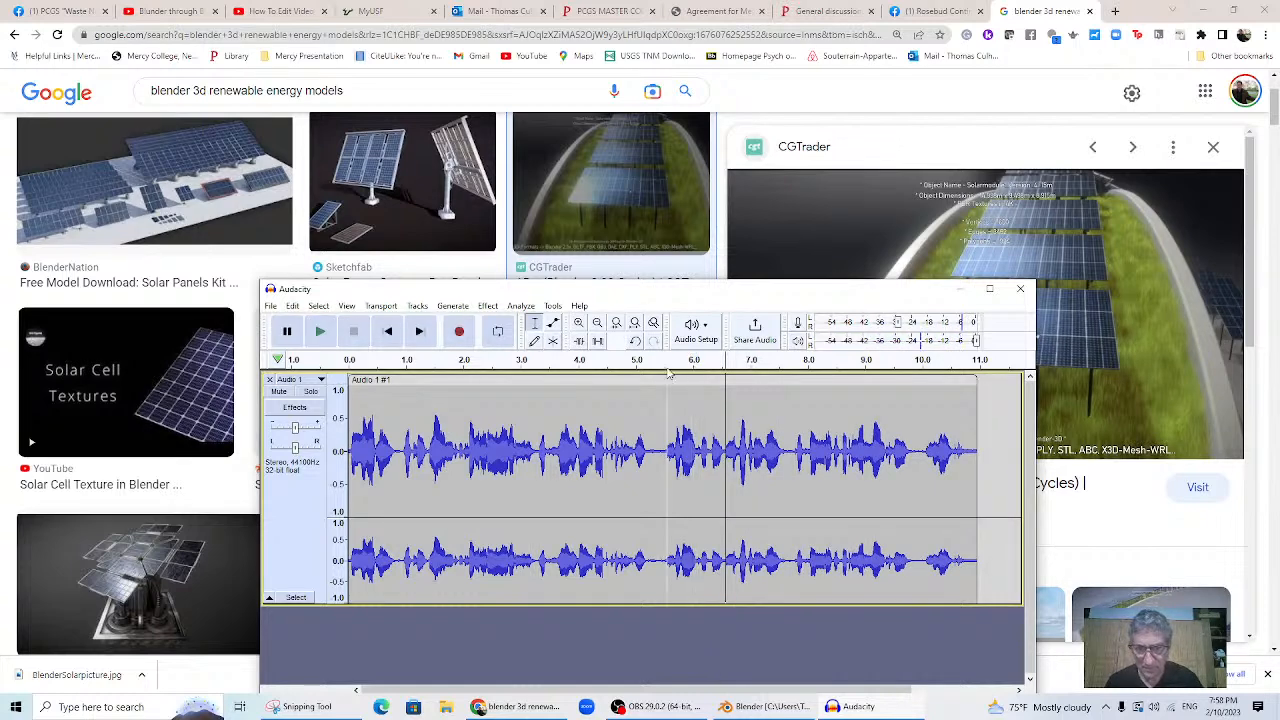
{"action": "left_click", "coordinate": [669, 370]}
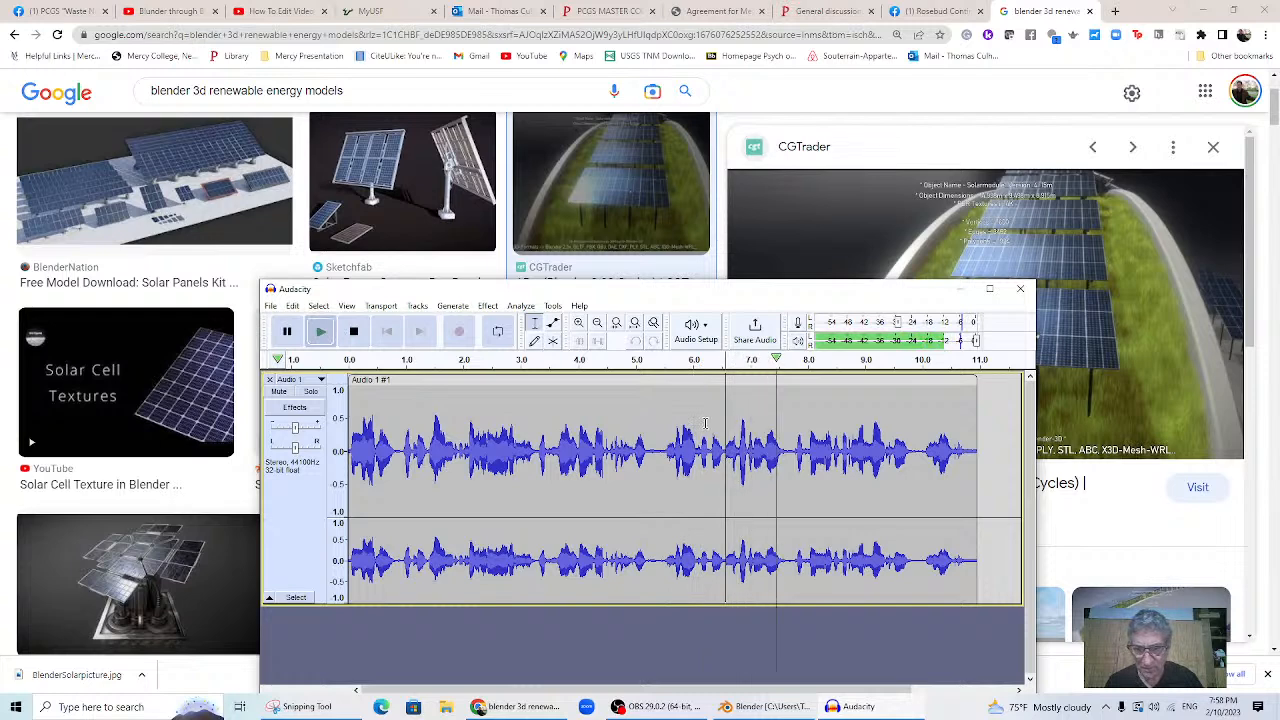
{"action": "left_click", "coordinate": [914, 455]}
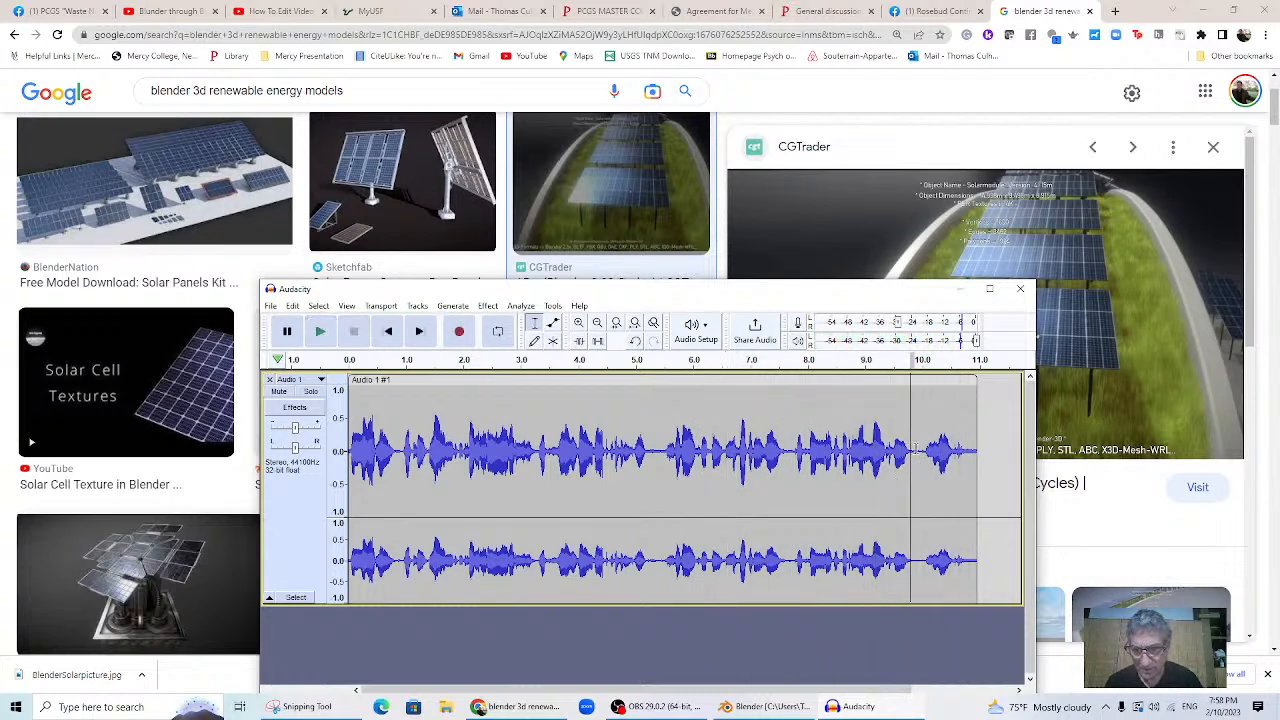
{"action": "key", "text": "Delete"}
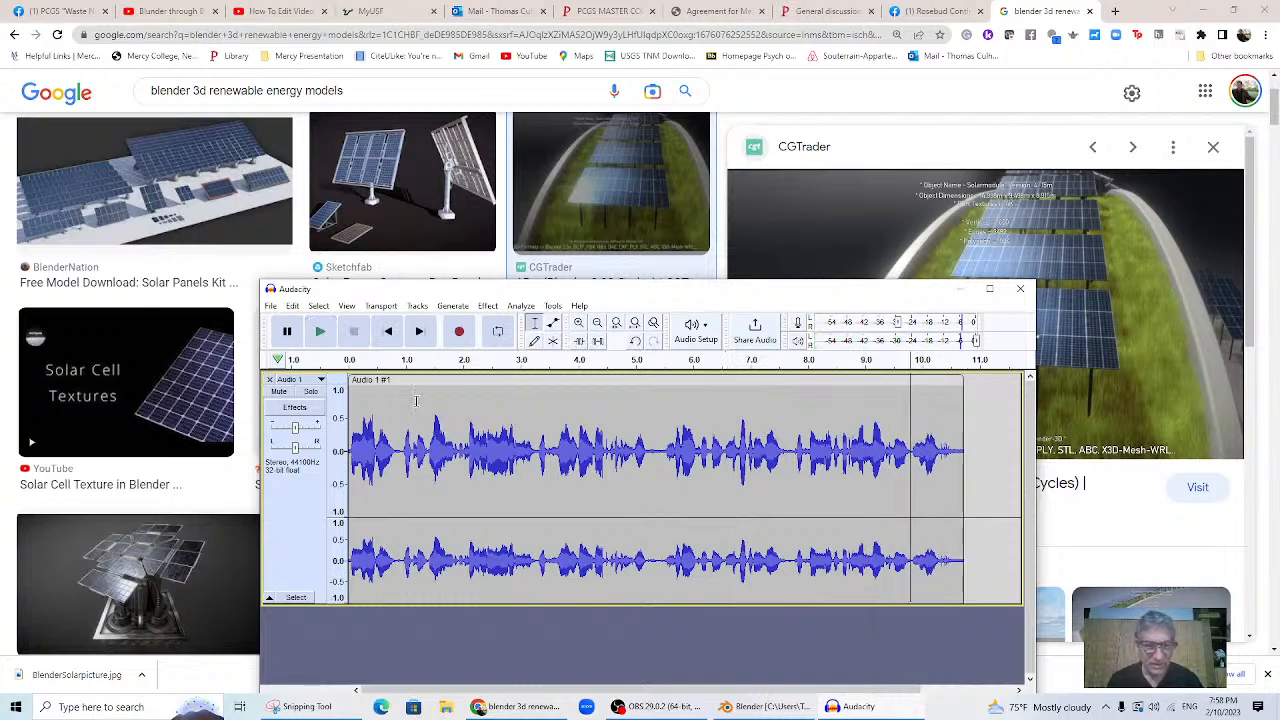
- Export the edited narration to the Music folder as an MP3 file named blended reality
{"action": "left_click", "coordinate": [270, 306]}
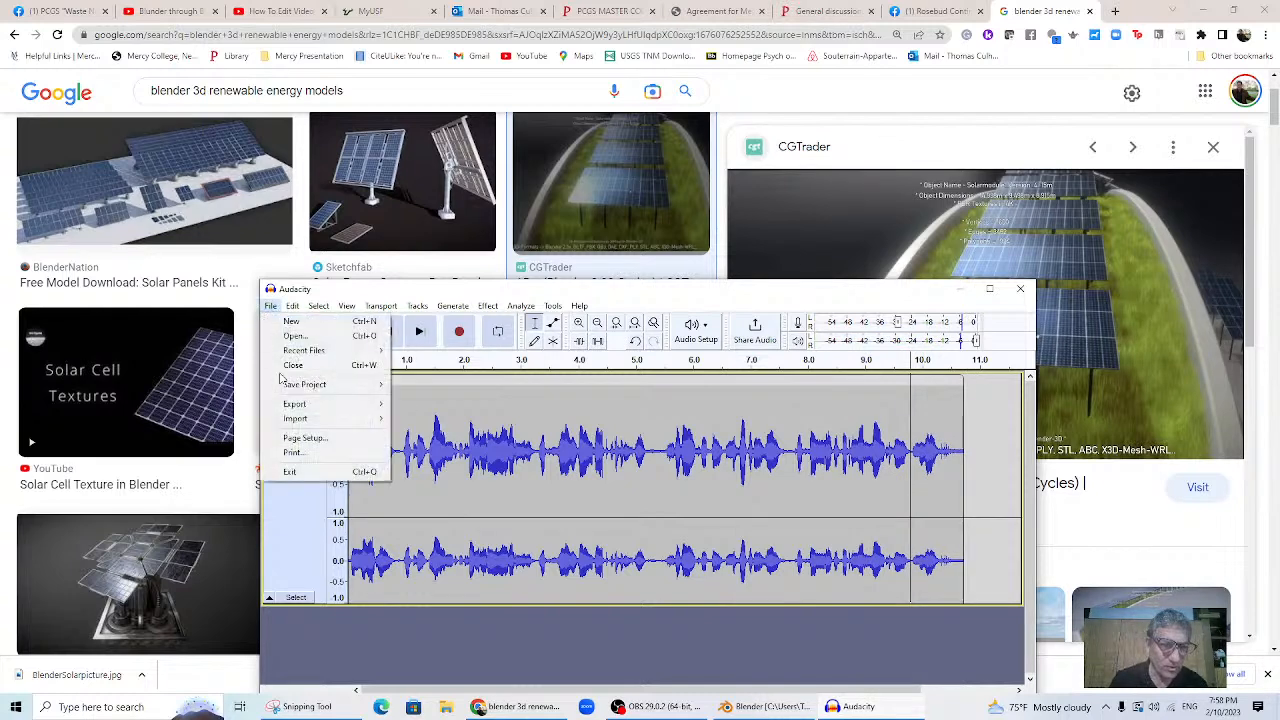
{"action": "mouse_move", "coordinate": [300, 405]}
{"action": "left_click", "coordinate": [425, 404]}
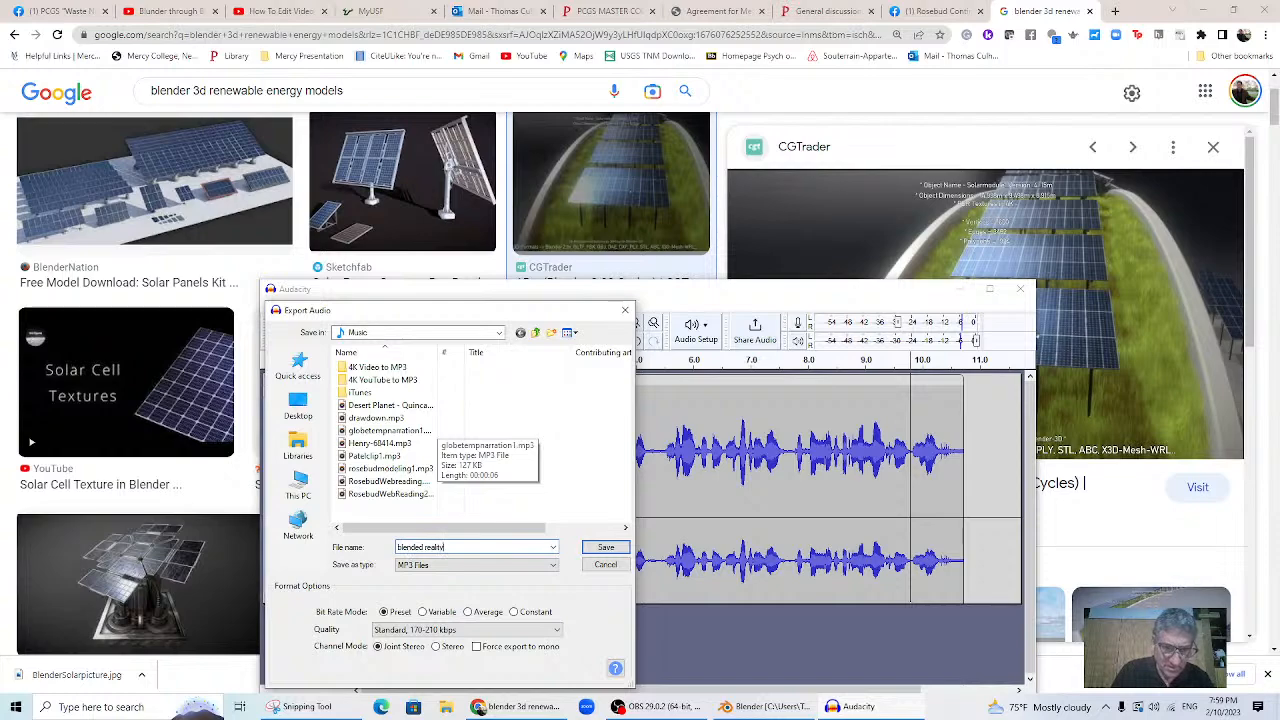
{"action": "left_click", "coordinate": [596, 552]}
{"action": "left_click", "coordinate": [668, 466]}
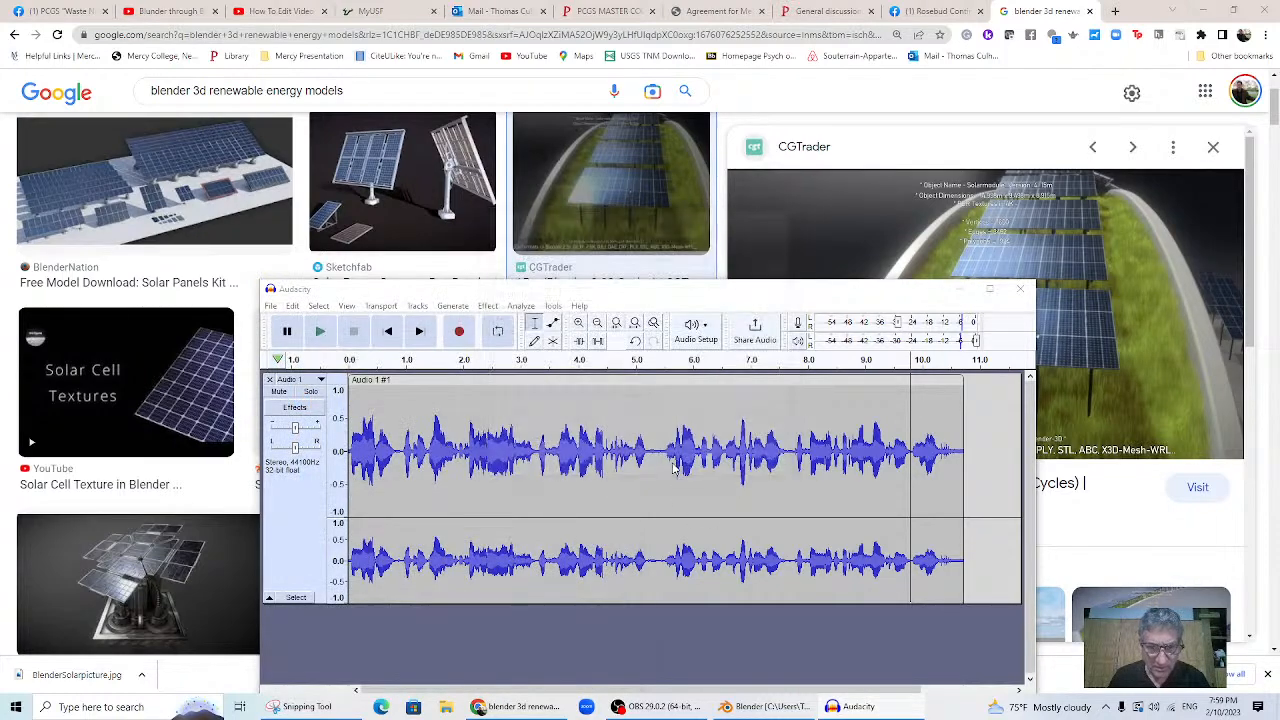
- Switch to Blender and add blended reality.mp3 as a sound strip at the playhead in the sequencer
{"action": "left_click", "coordinate": [760, 707]}
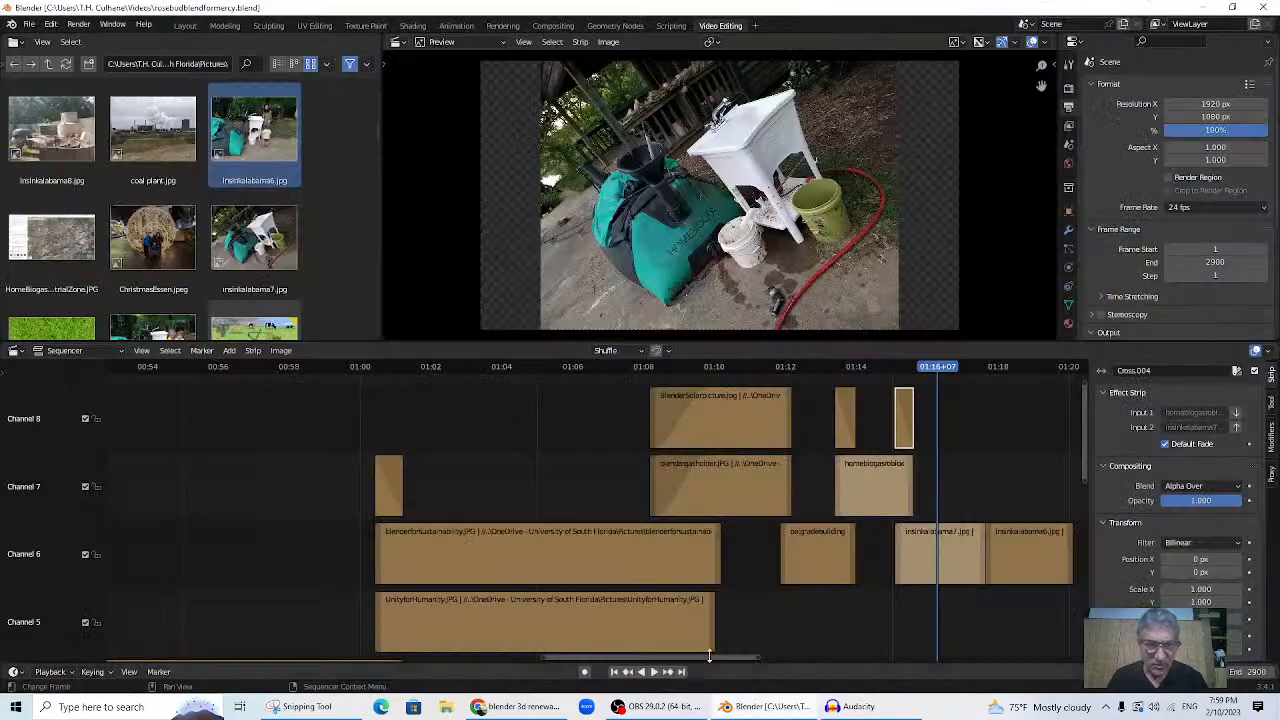
{"action": "left_click", "coordinate": [233, 351]}
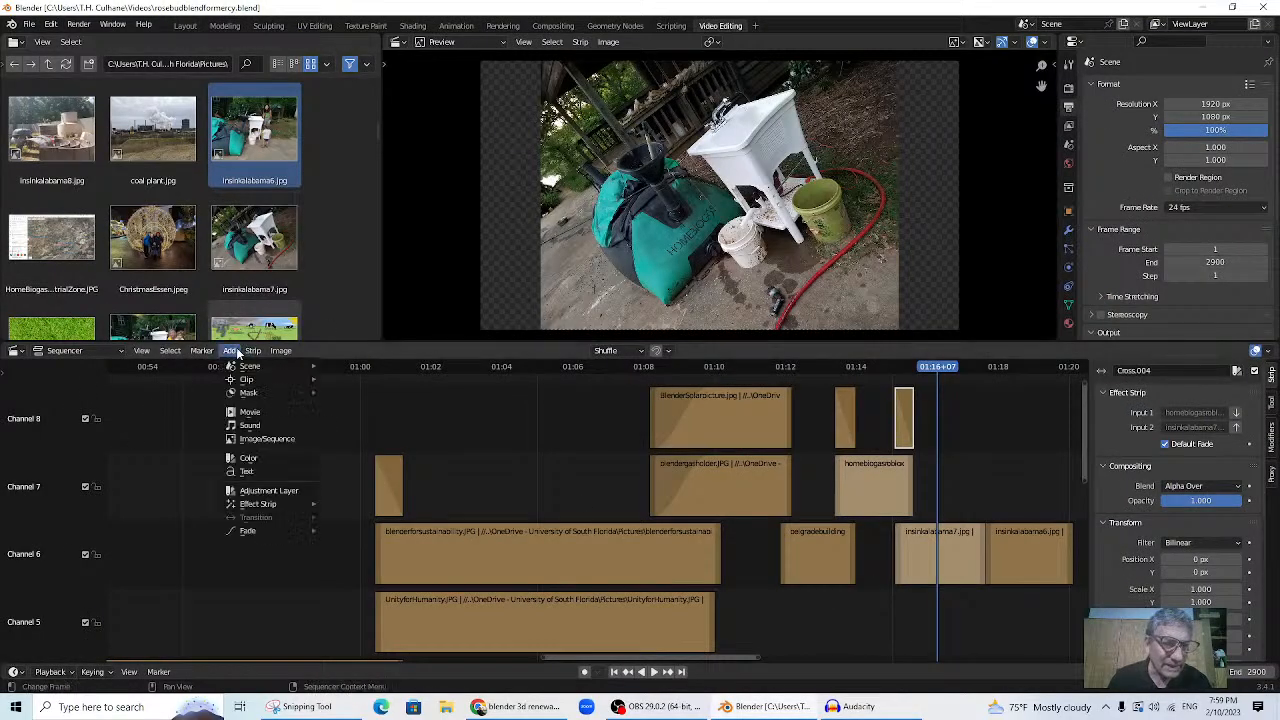
{"action": "left_click", "coordinate": [265, 430]}
{"action": "left_click", "coordinate": [680, 420]}
{"action": "double_click", "coordinate": [680, 420]}
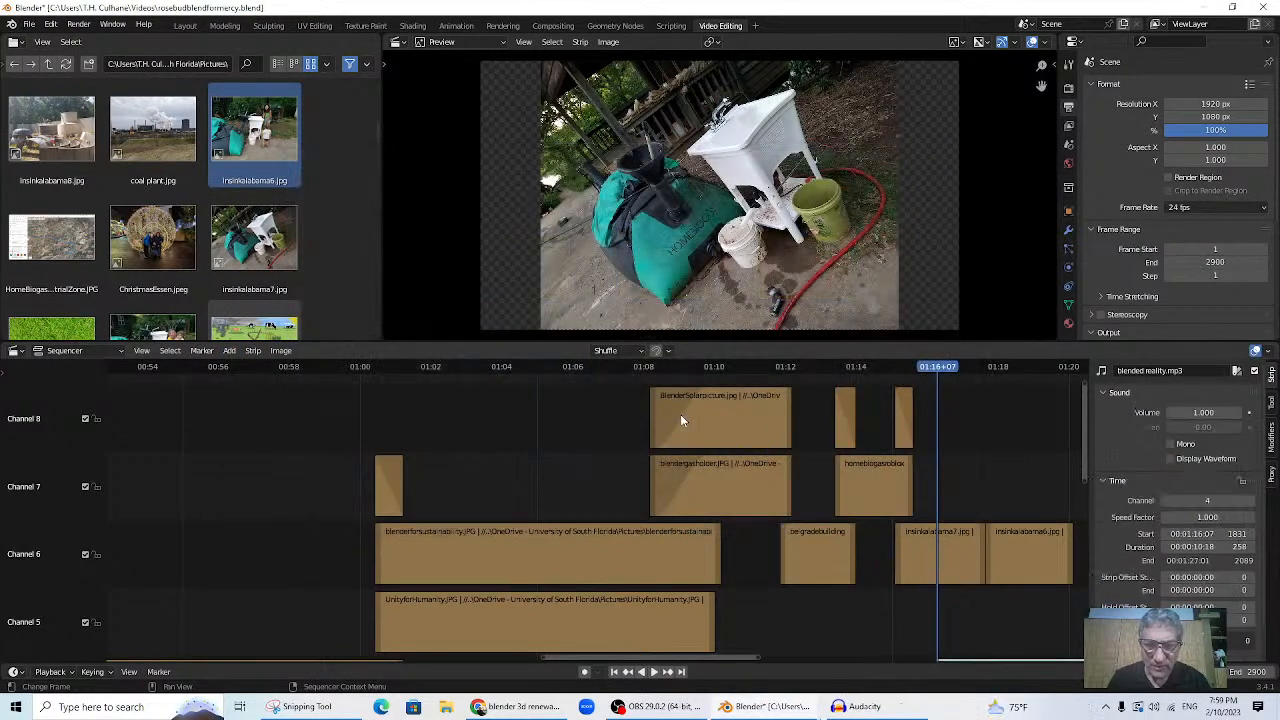
- Move the blended reality.mp3 strip in channel 4 to start at 01:13:09, checking by playback, and display its waveform
{"action": "scroll", "coordinate": [1062, 534], "scroll_direction": "down", "scroll_amount": 2}
{"action": "left_click_drag", "start_coordinate": [1085, 449], "coordinate": [1081, 489]}
{"action": "left_click_drag", "start_coordinate": [850, 372], "coordinate": [862, 372]}
{"action": "left_click_drag", "start_coordinate": [927, 591], "coordinate": [868, 574]}
{"action": "left_click", "coordinate": [814, 370]}
{"action": "key", "text": "space"}
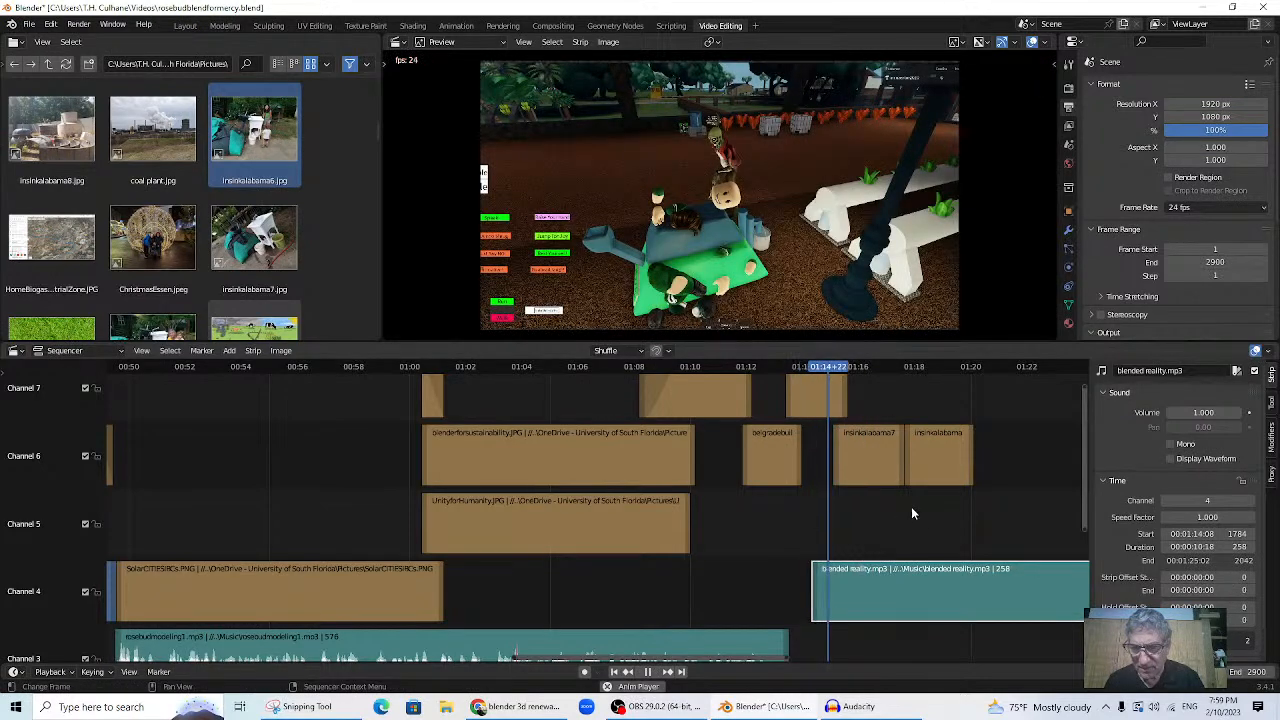
{"action": "left_click", "coordinate": [772, 367]}
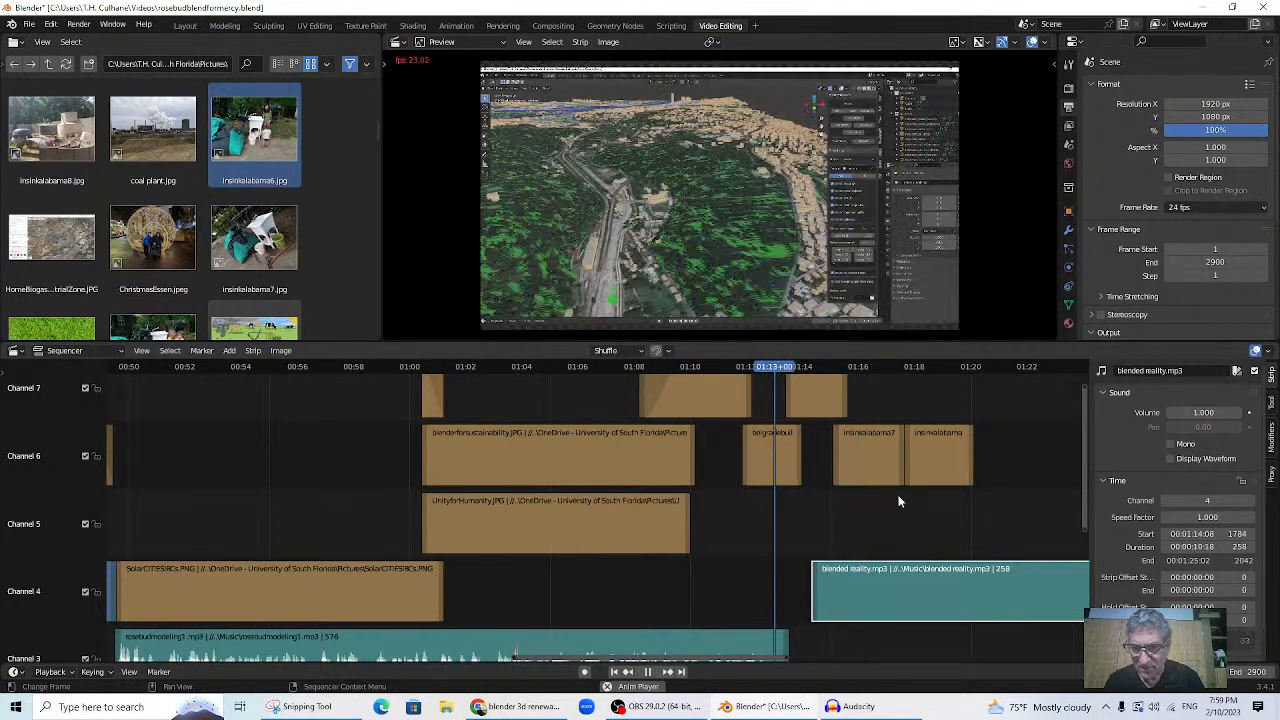
{"action": "key", "text": "space"}
{"action": "left_click_drag", "start_coordinate": [897, 596], "coordinate": [868, 602]}
{"action": "left_click", "coordinate": [751, 368]}
{"action": "key", "text": "space"}
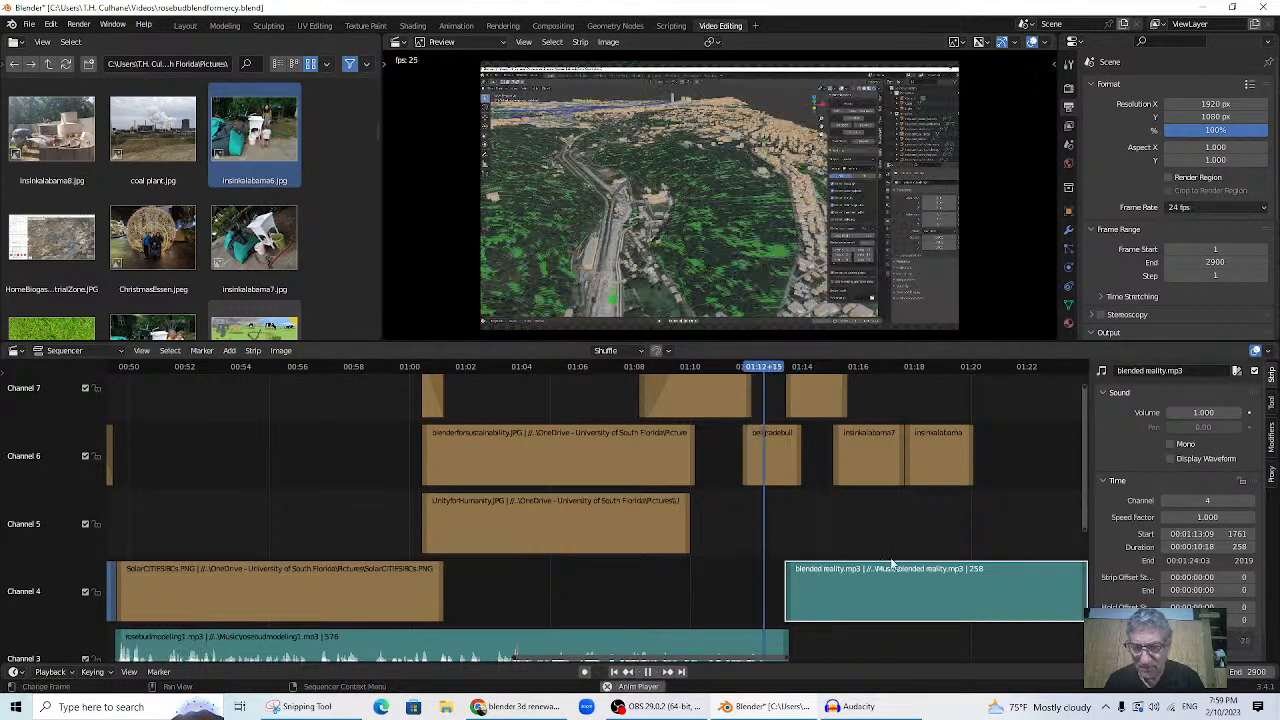
{"action": "left_click", "coordinate": [1171, 459]}
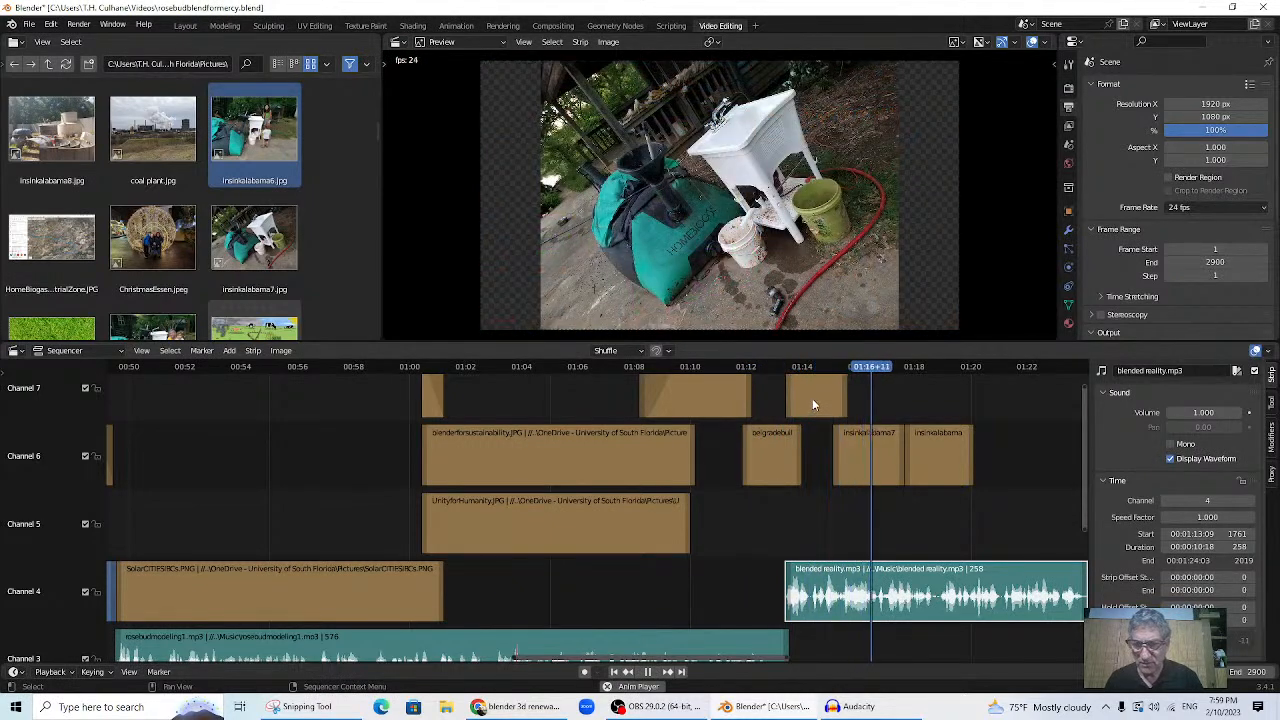
{"action": "key", "text": "space"}
- Extend the end of the homebiogasroblox3.JPG strip in channel 7 to frame 1820 and play back the transition
{"action": "left_click_drag", "start_coordinate": [1083, 488], "coordinate": [1080, 436]}
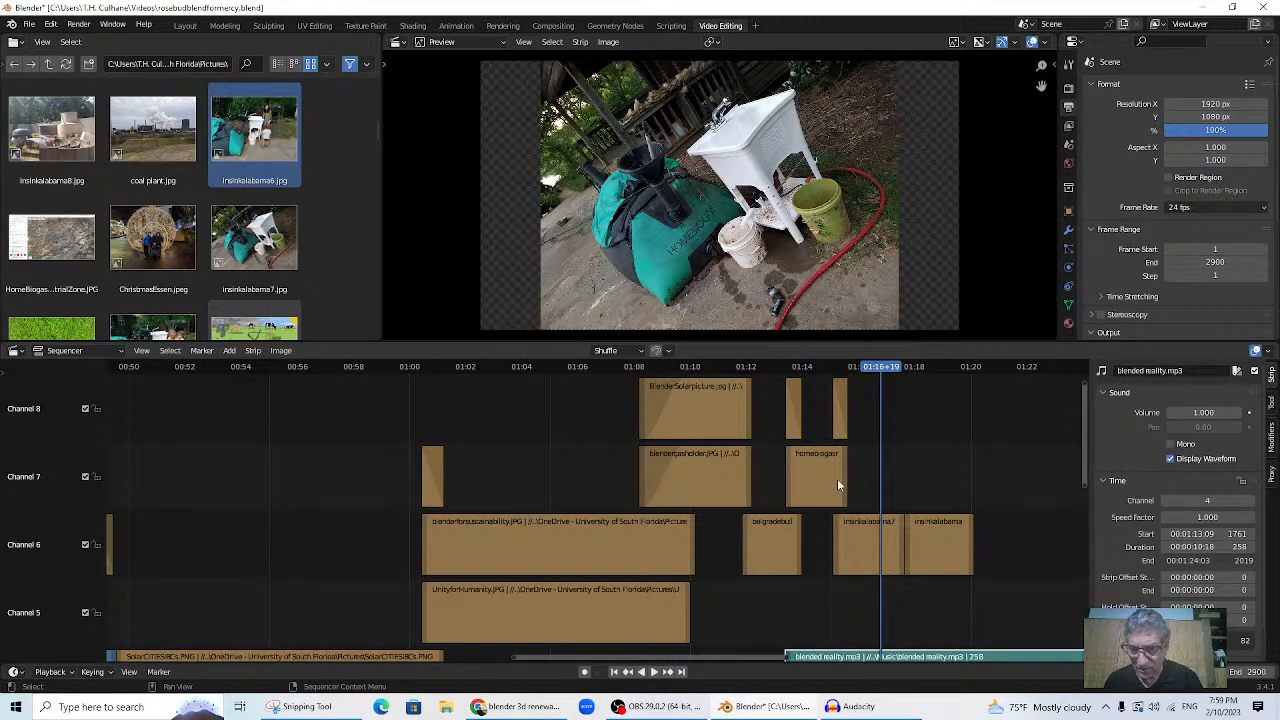
{"action": "left_click_drag", "start_coordinate": [845, 486], "coordinate": [855, 486]}
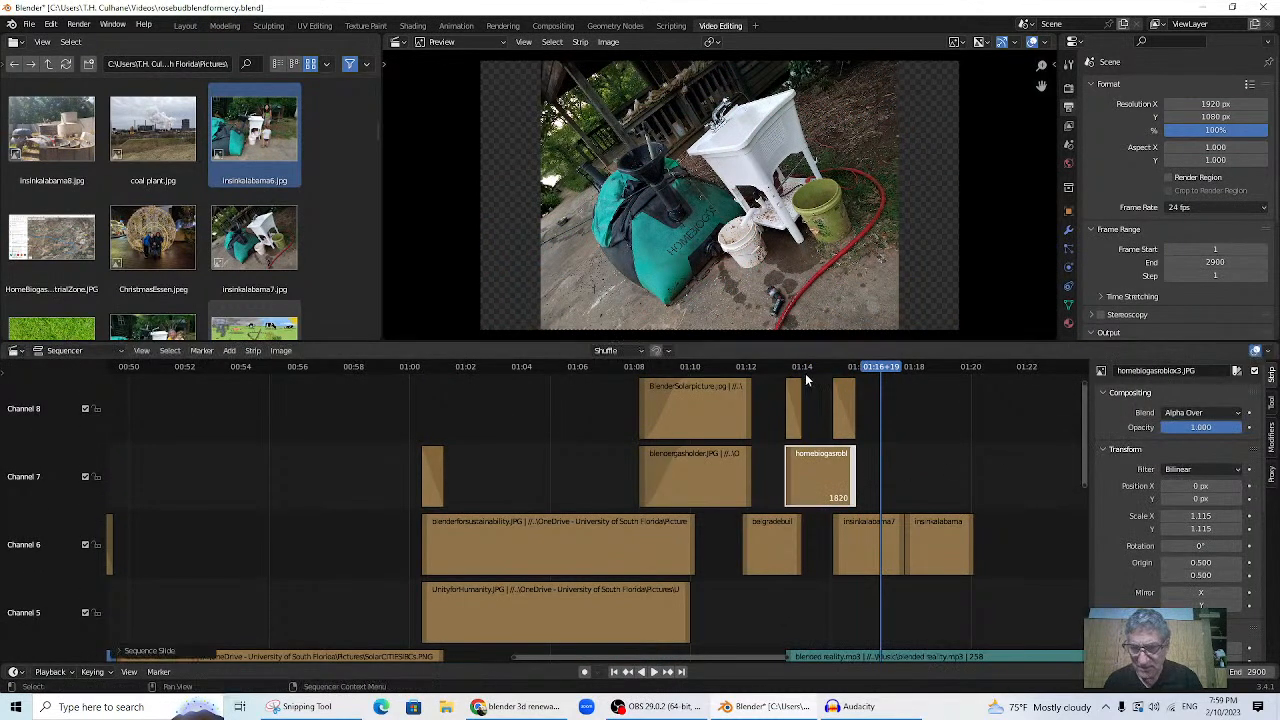
{"action": "left_click", "coordinate": [800, 367]}
{"action": "key", "text": "space"}
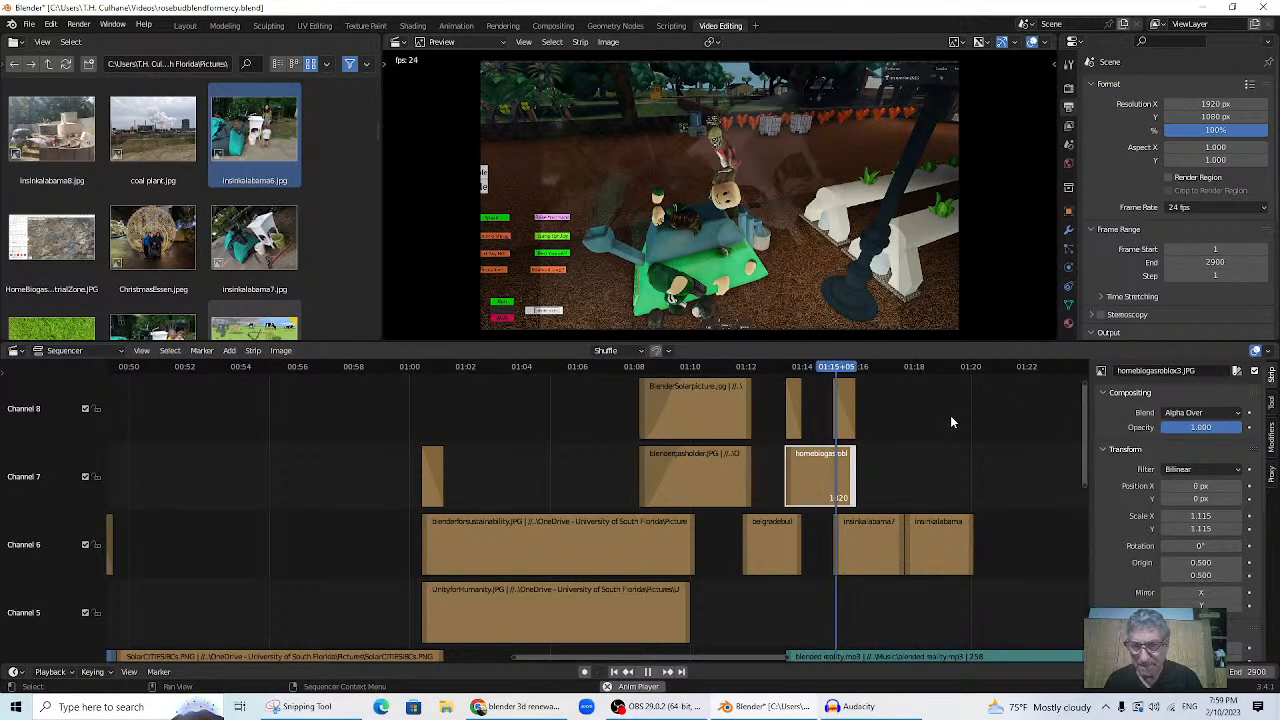
{"action": "key", "text": "space"}
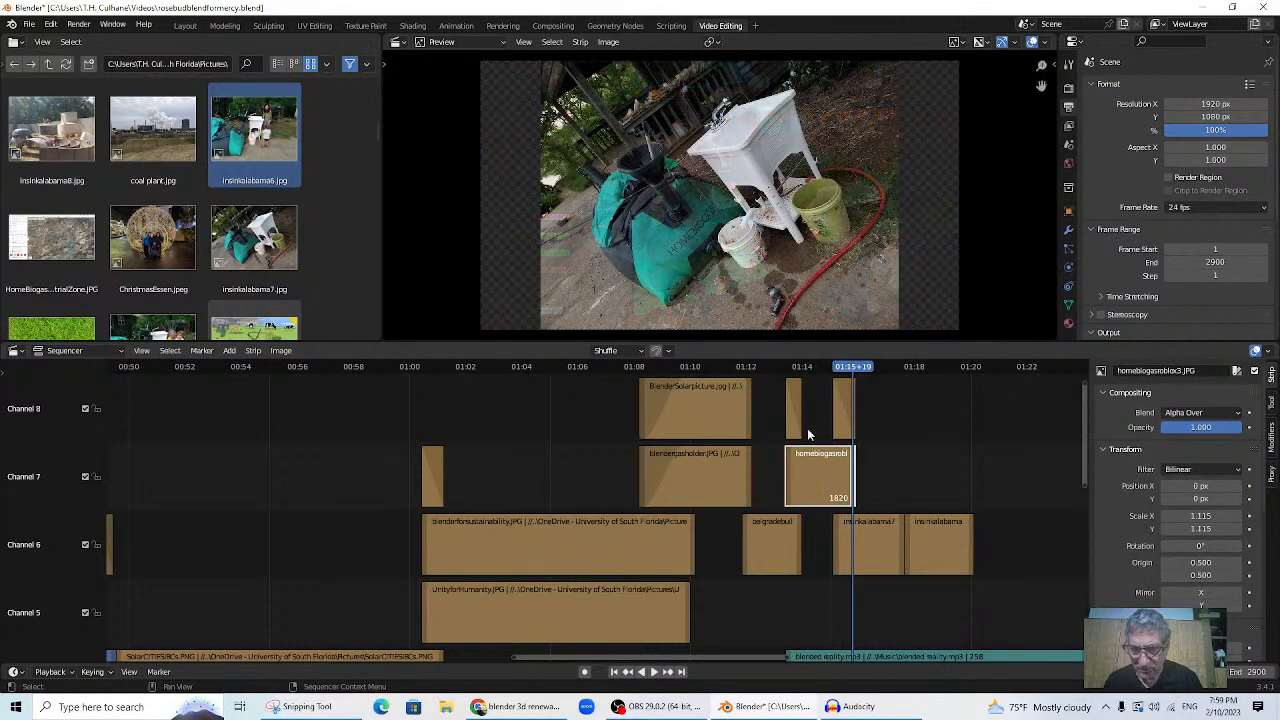
- Extend the start of the insinkalabama7.jpg strip in channel 6 back to frame 1796 and play the section
{"action": "left_click_drag", "start_coordinate": [836, 534], "coordinate": [826, 535]}
{"action": "left_click", "coordinate": [766, 367]}
{"action": "key", "text": "space"}
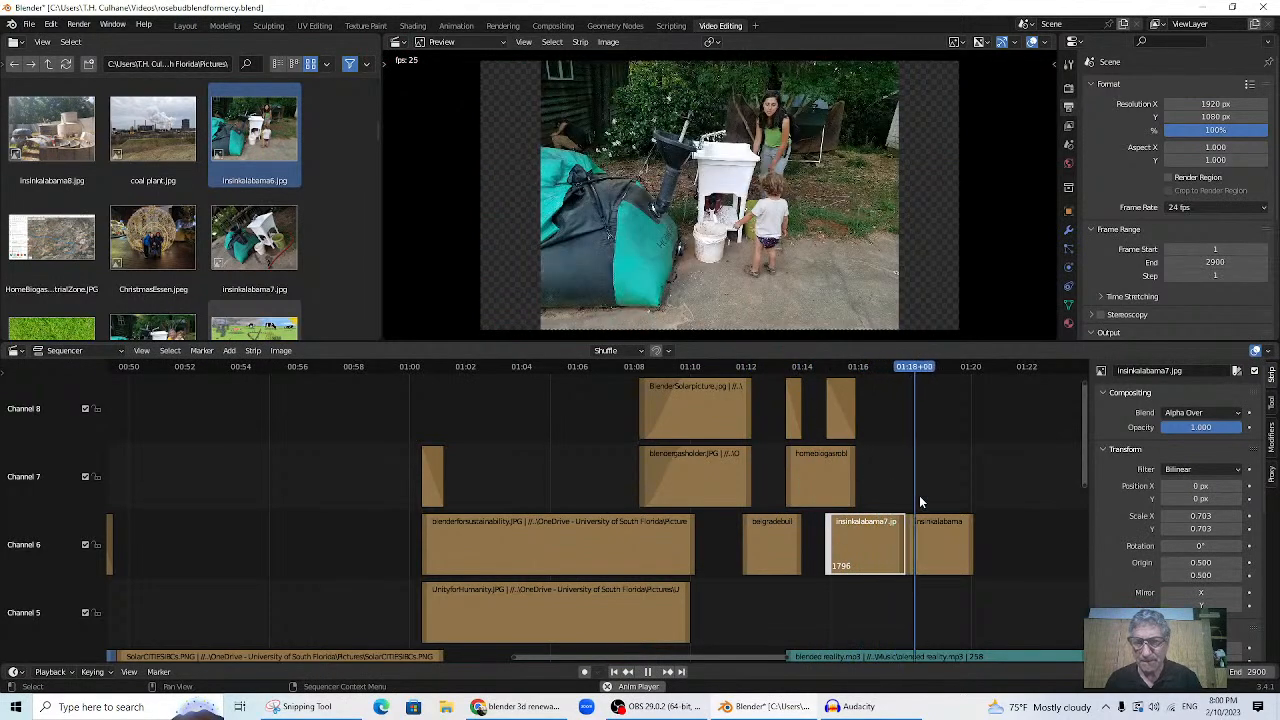
{"action": "key", "text": "space"}
- Trim the end of insinkalabama7.jpg in channel 6, move insinkalabama6.jpg to start at about 01:17:01, and play the cut
{"action": "left_click", "coordinate": [864, 367]}
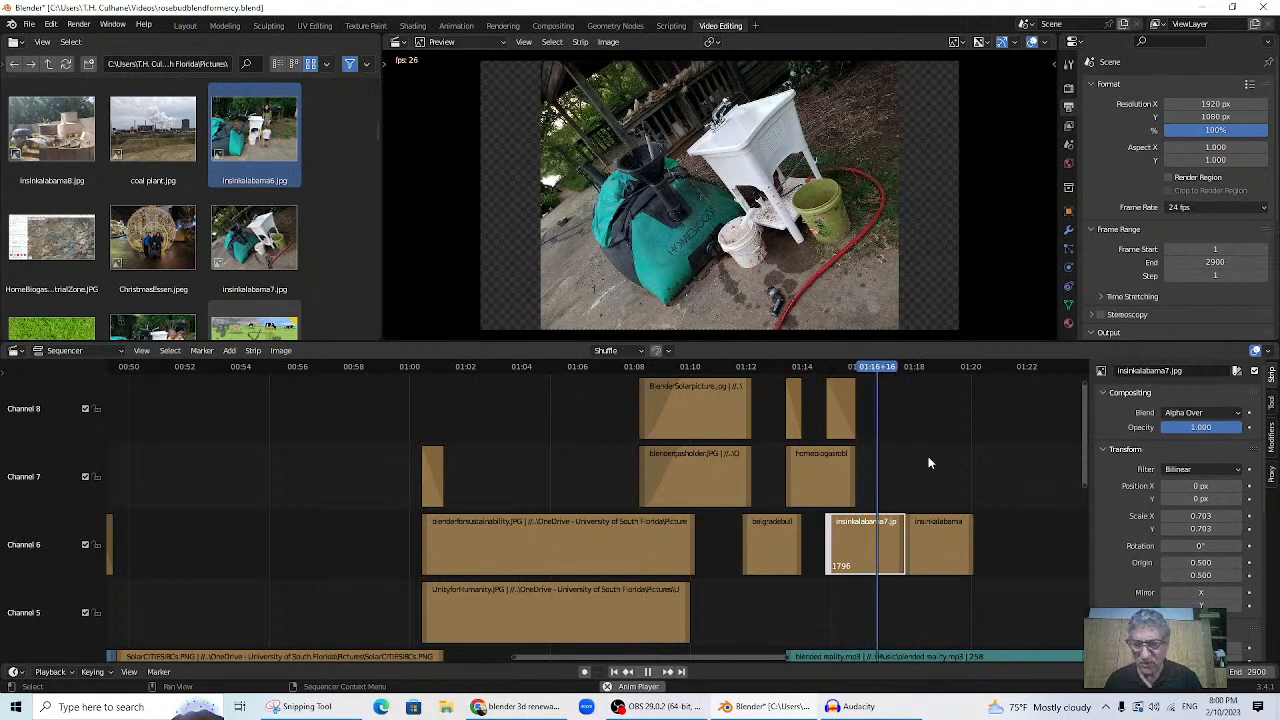
{"action": "left_click", "coordinate": [930, 544]}
{"action": "key", "text": "g"}
{"action": "left_click", "coordinate": [909, 544]}
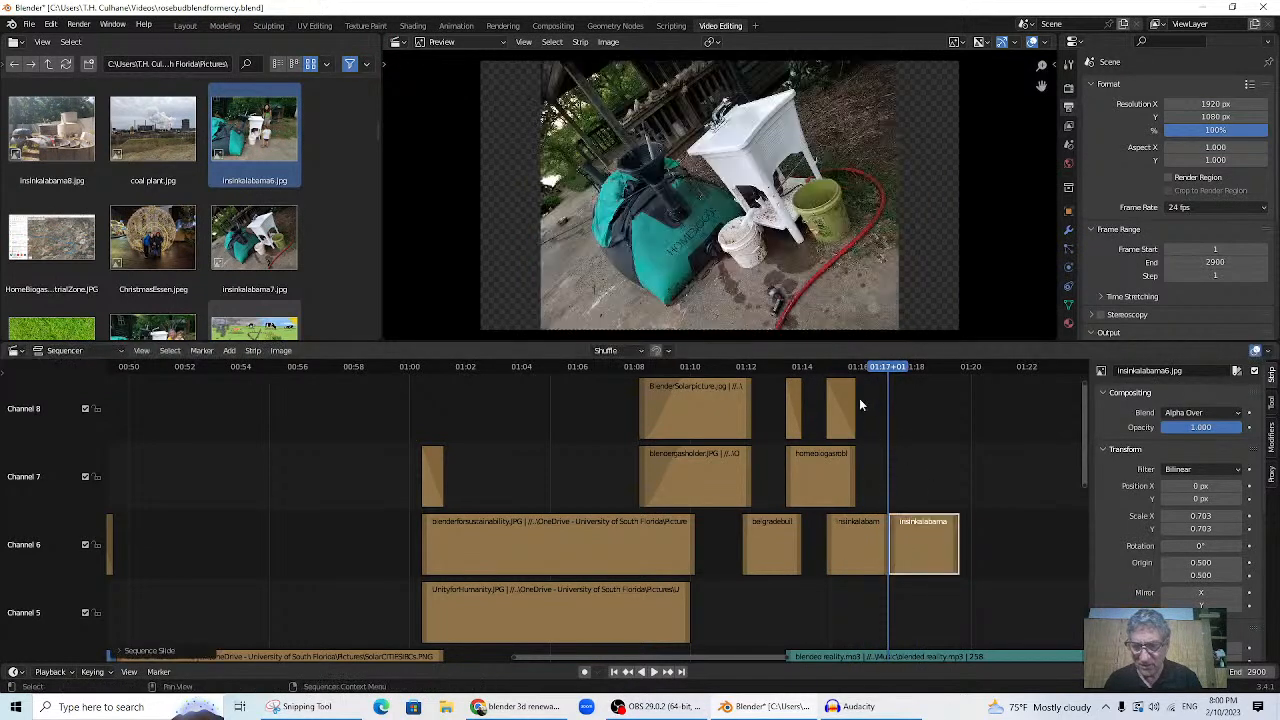
{"action": "left_click", "coordinate": [850, 367]}
{"action": "key", "text": "space"}
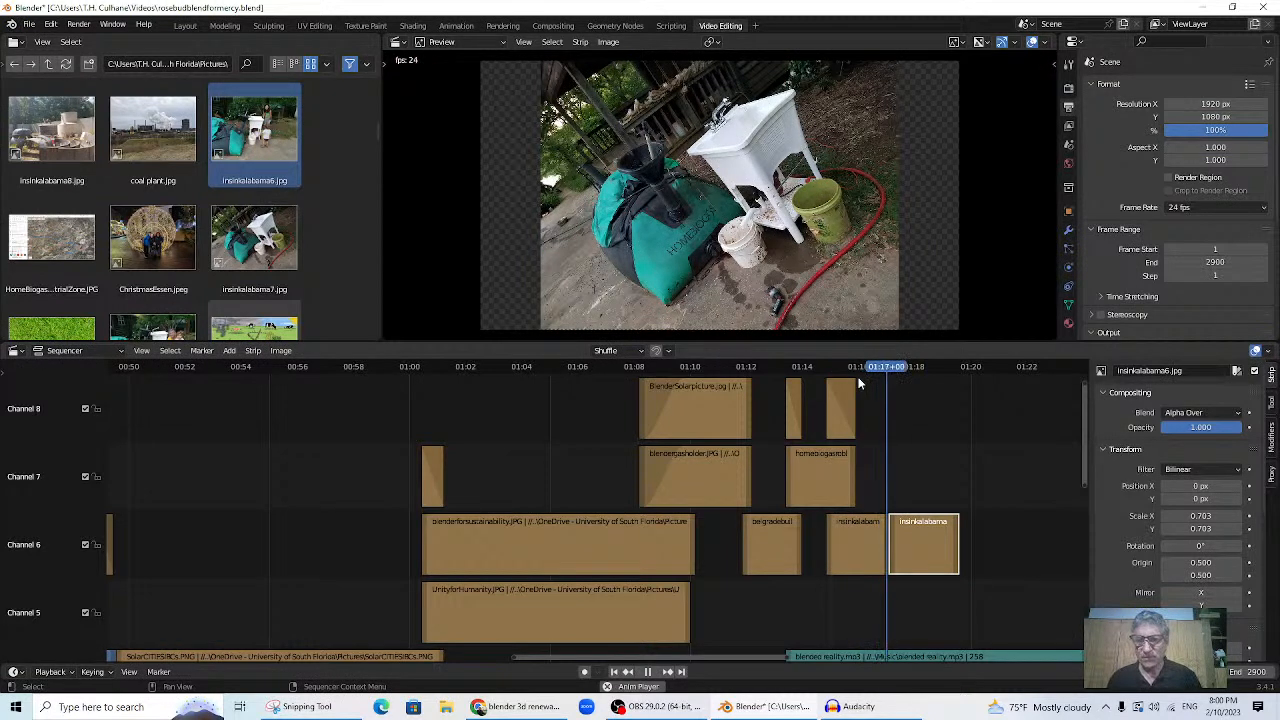
{"action": "key", "text": "space"}
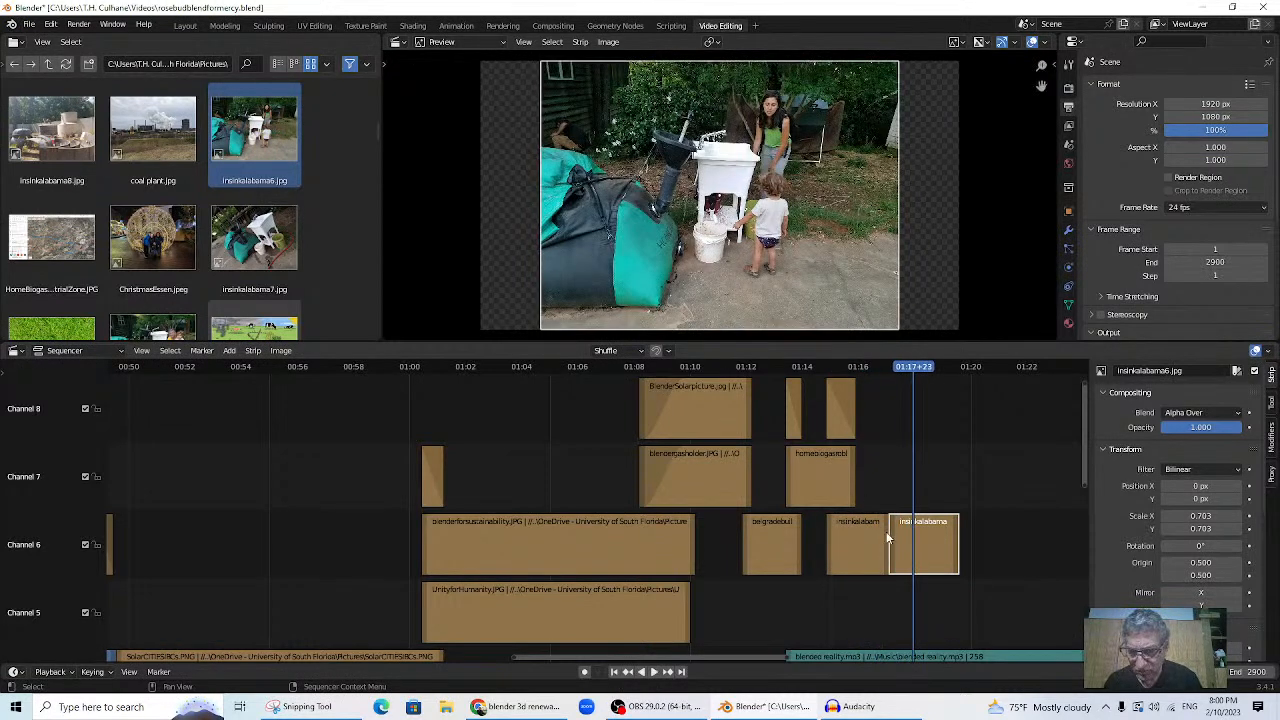
- Trim the end of insinkalabama7.jpg in channel 6, move insinkalabama6.jpg back against it at about 01:16:21, and play the cut
{"action": "left_click", "coordinate": [884, 530]}
{"action": "key", "text": "g"}
{"action": "left_click_drag", "start_coordinate": [915, 547], "coordinate": [901, 546]}
{"action": "left_click", "coordinate": [856, 367]}
{"action": "key", "text": "space"}
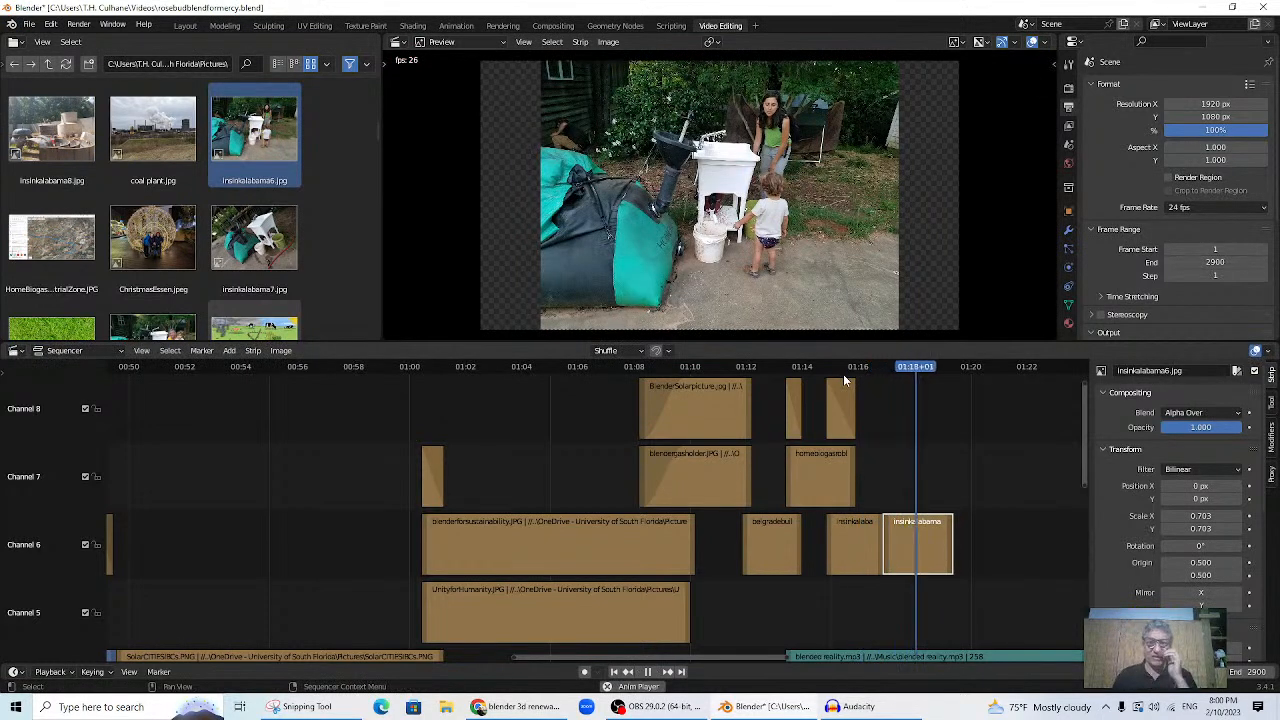
{"action": "key", "text": "space"}
{"action": "key", "text": "space"}
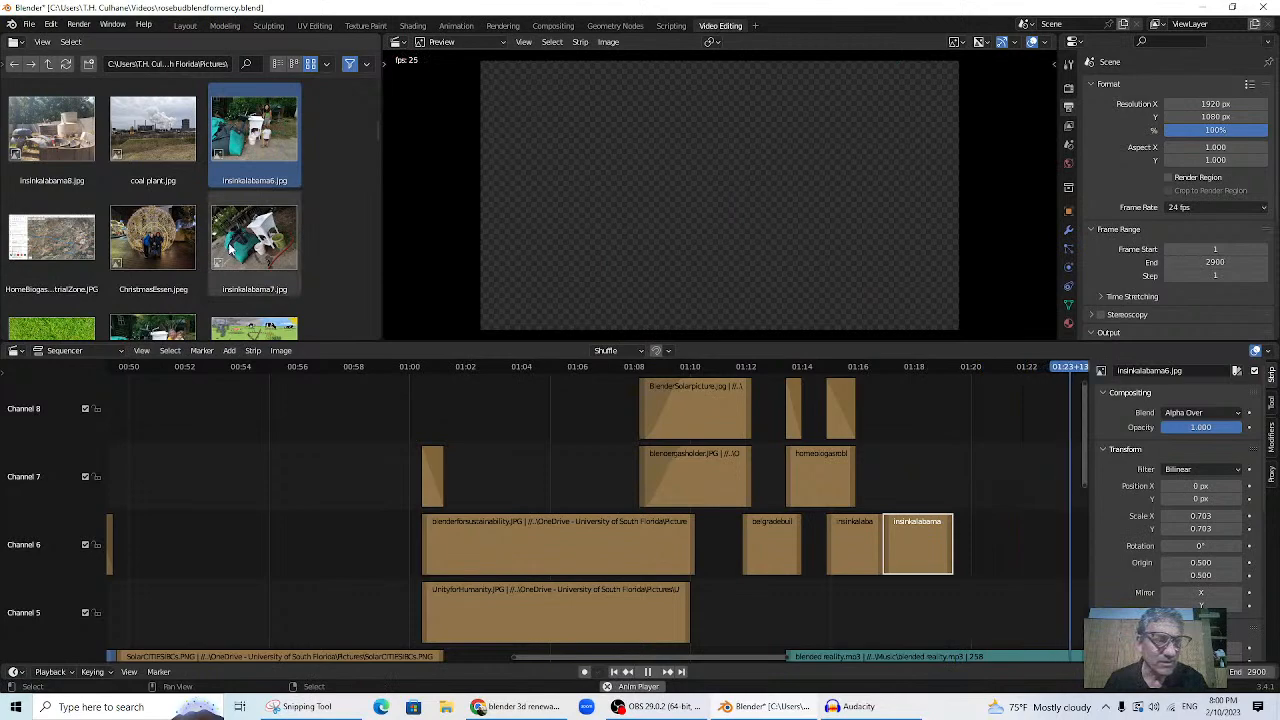
- Browse the picture thumbnails in the Pictures folder for the next image
{"action": "scroll", "coordinate": [216, 238], "scroll_direction": "up", "scroll_amount": 2}
{"action": "scroll", "coordinate": [222, 250], "scroll_direction": "down", "scroll_amount": 3}
{"action": "scroll", "coordinate": [221, 250], "scroll_direction": "up", "scroll_amount": 18}
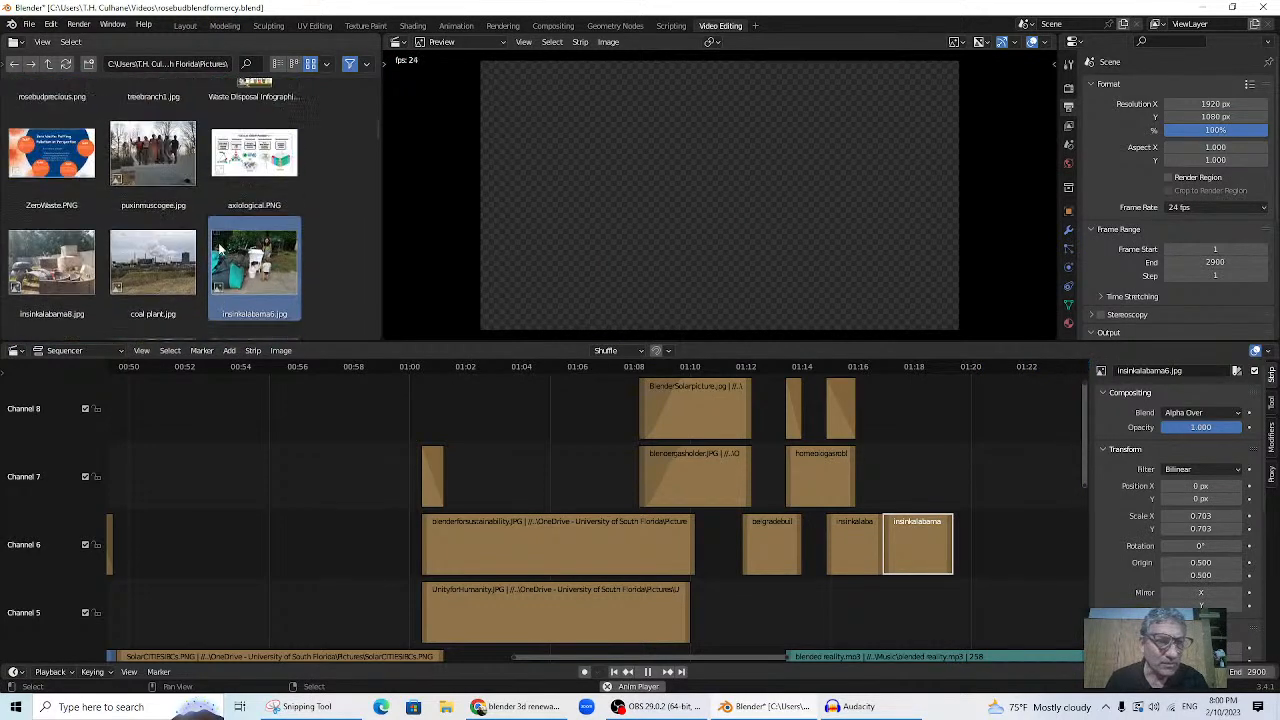
{"action": "scroll", "coordinate": [220, 249], "scroll_direction": "up", "scroll_amount": 10}
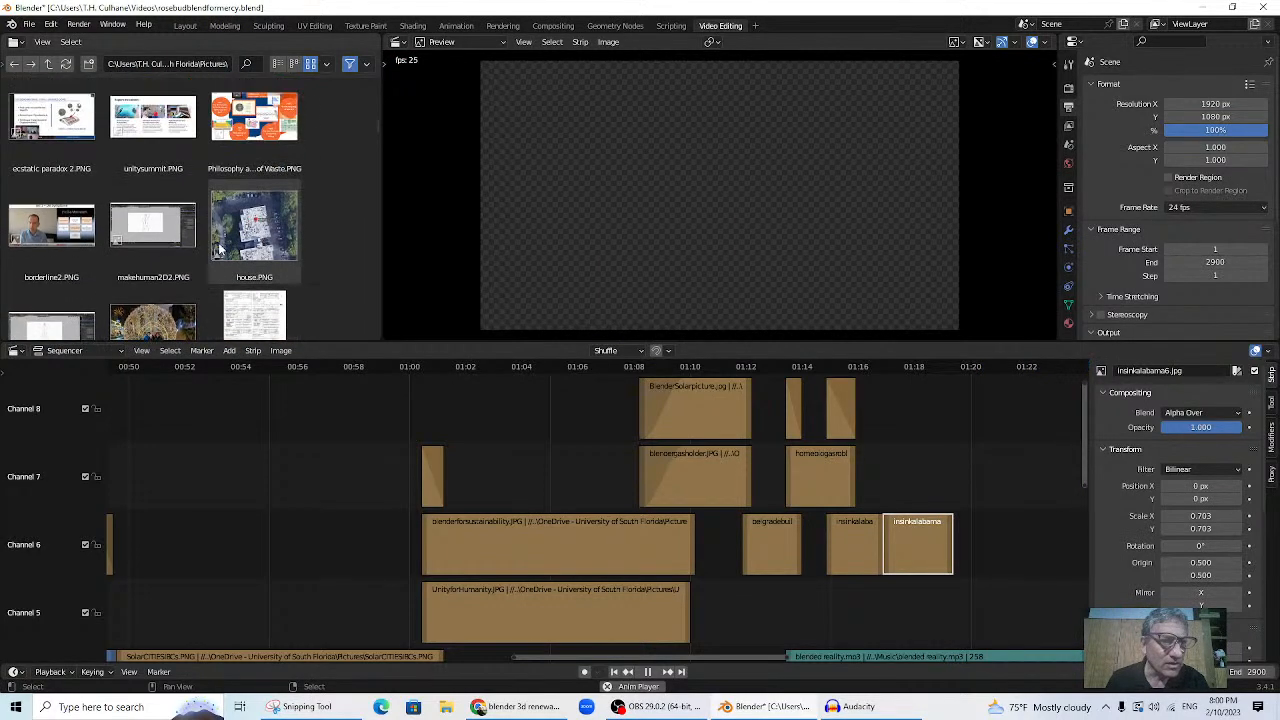
{"action": "scroll", "coordinate": [220, 249], "scroll_direction": "up", "scroll_amount": 6}
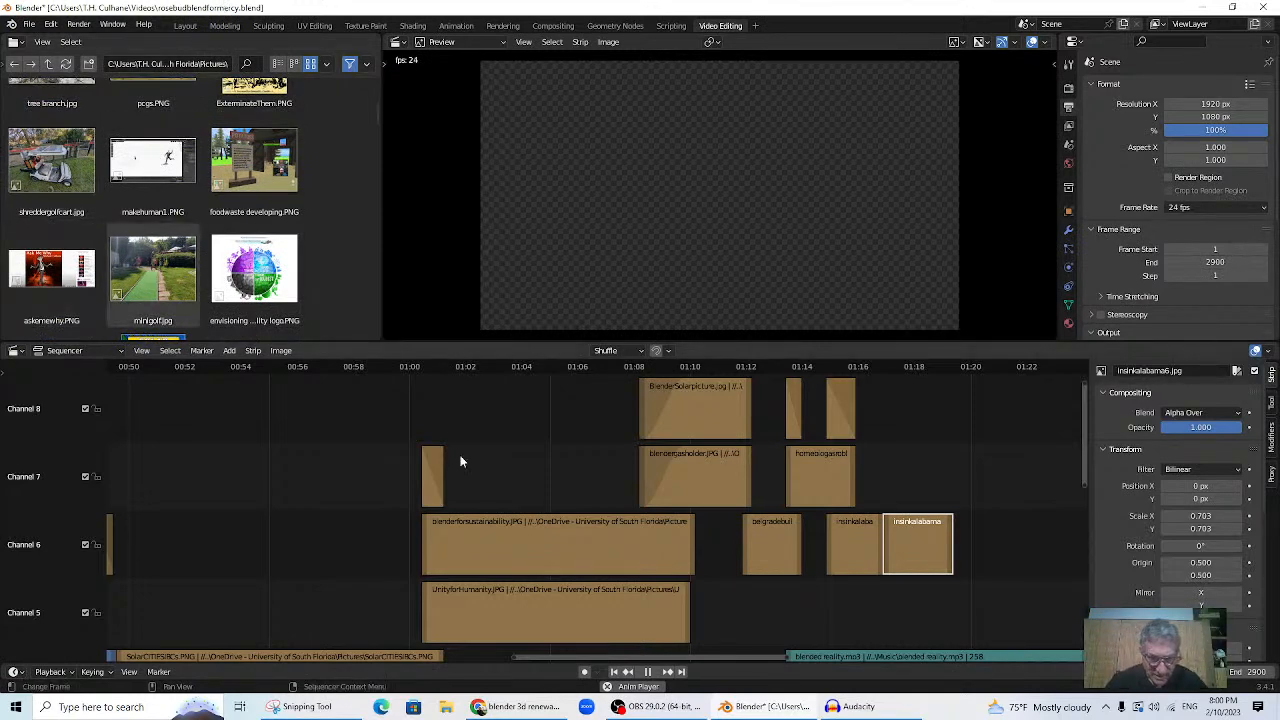
- Play the sequence from the beginning and recheck the cut to SolarCITIESIBCs.PNG near 00:49
{"action": "left_click_drag", "start_coordinate": [595, 660], "coordinate": [125, 610]}
{"action": "left_click", "coordinate": [386, 367]}
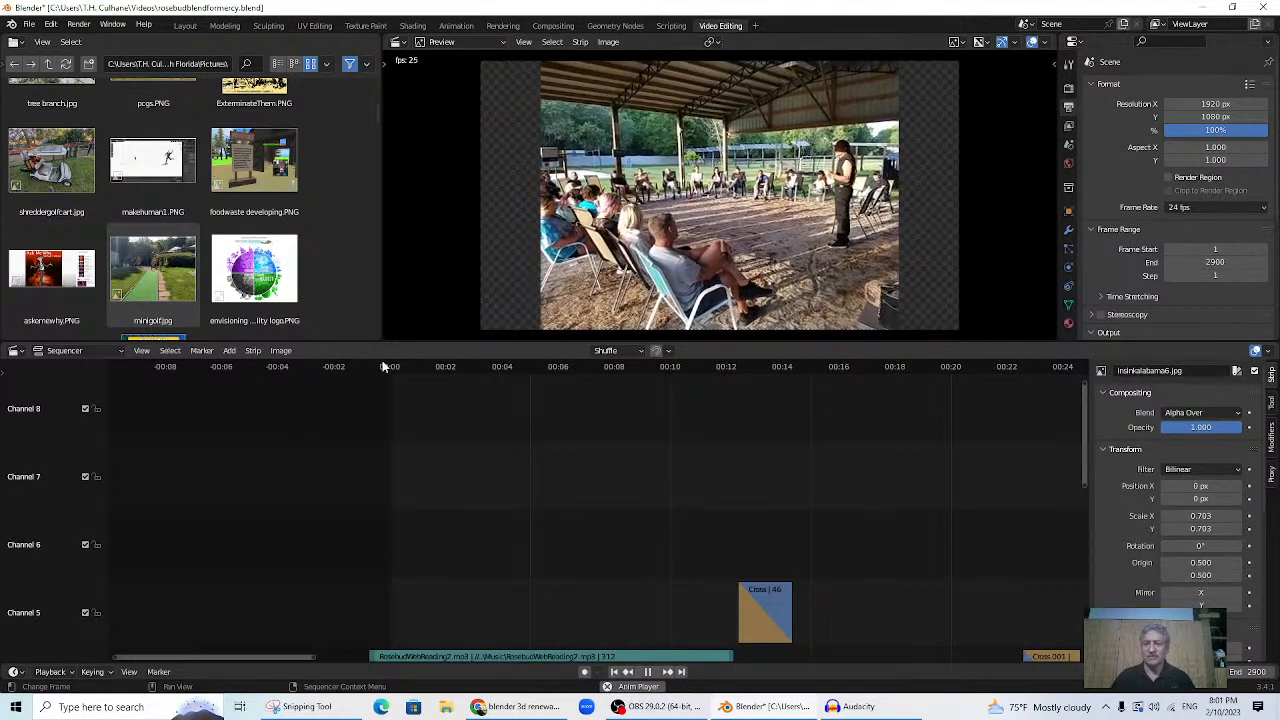
{"action": "left_click_drag", "start_coordinate": [1083, 423], "coordinate": [1086, 535]}
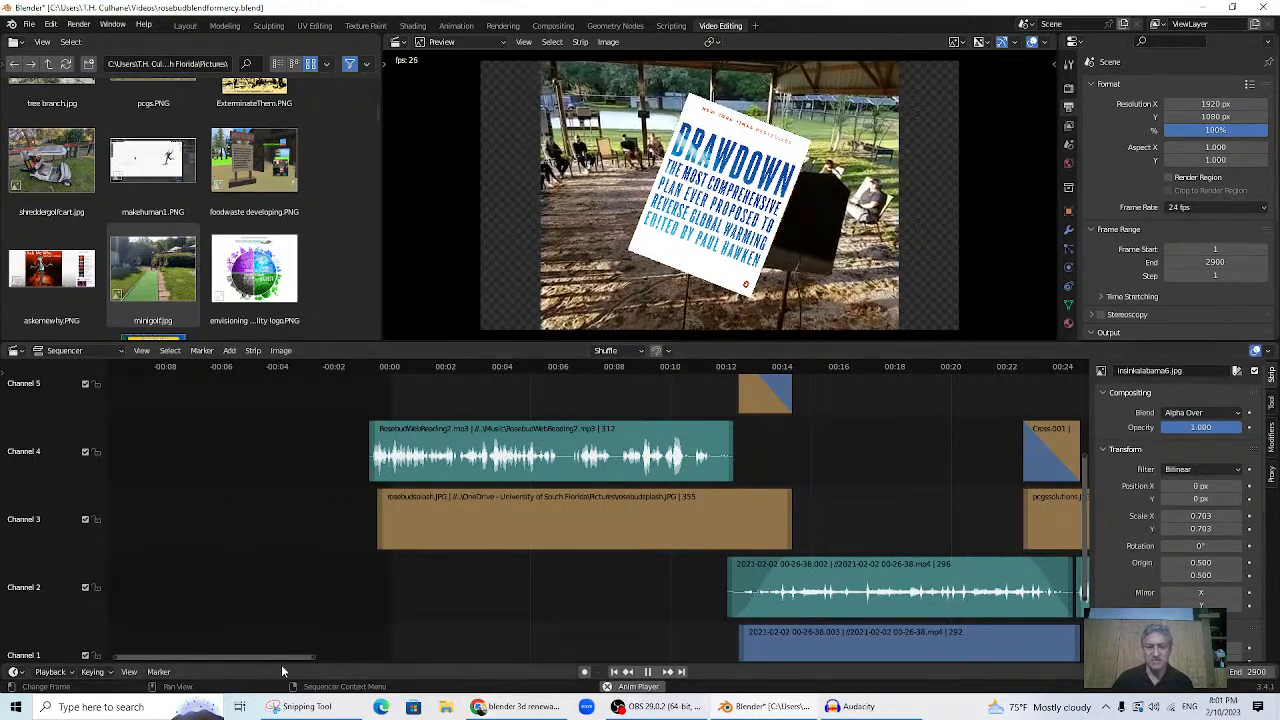
{"action": "left_click_drag", "start_coordinate": [278, 657], "coordinate": [530, 666]}
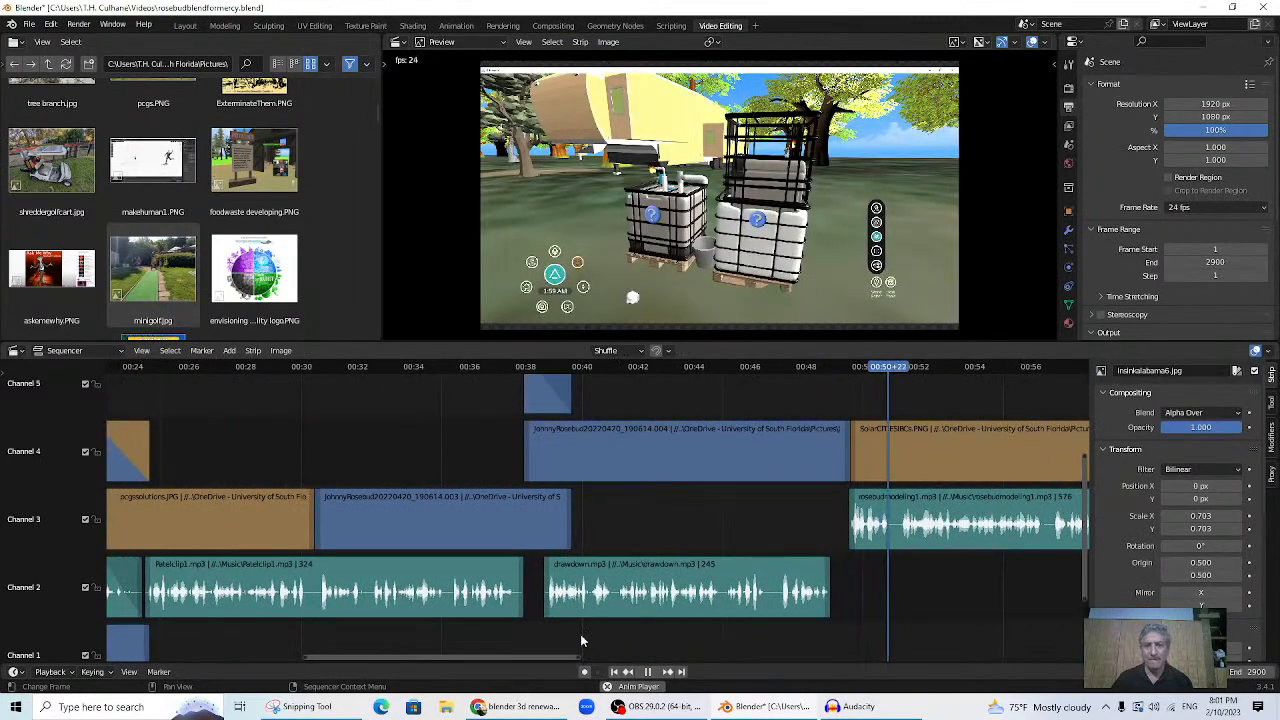
{"action": "left_click", "coordinate": [818, 368]}
{"action": "key", "text": "space"}
{"action": "left_click_drag", "start_coordinate": [811, 374], "coordinate": [846, 378]}
{"action": "key", "text": "space"}
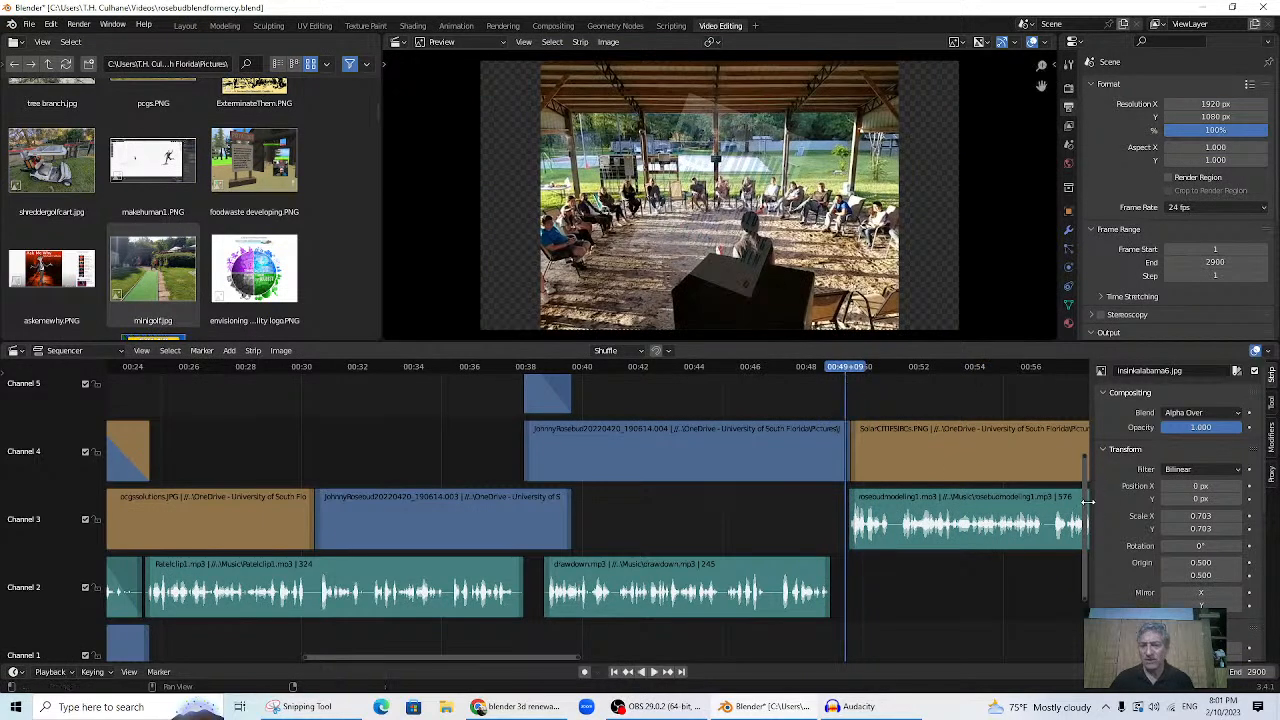
- Move SolarCITIESIBCs.PNG up to channel 5 starting at about 00:49, and extend the channel 4 video strip's end to overlap it until about 00:50
{"action": "left_click_drag", "start_coordinate": [1087, 505], "coordinate": [1087, 460]}
{"action": "left_click", "coordinate": [922, 540]}
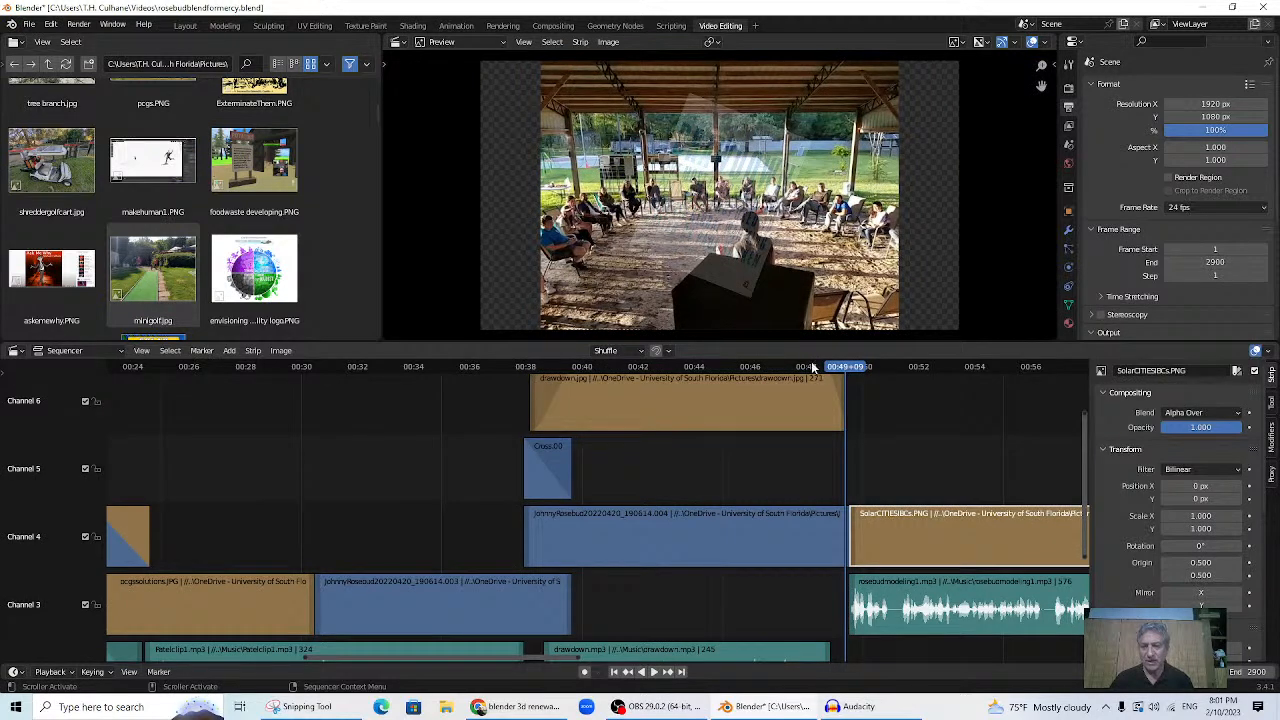
{"action": "left_click_drag", "start_coordinate": [843, 370], "coordinate": [856, 369]}
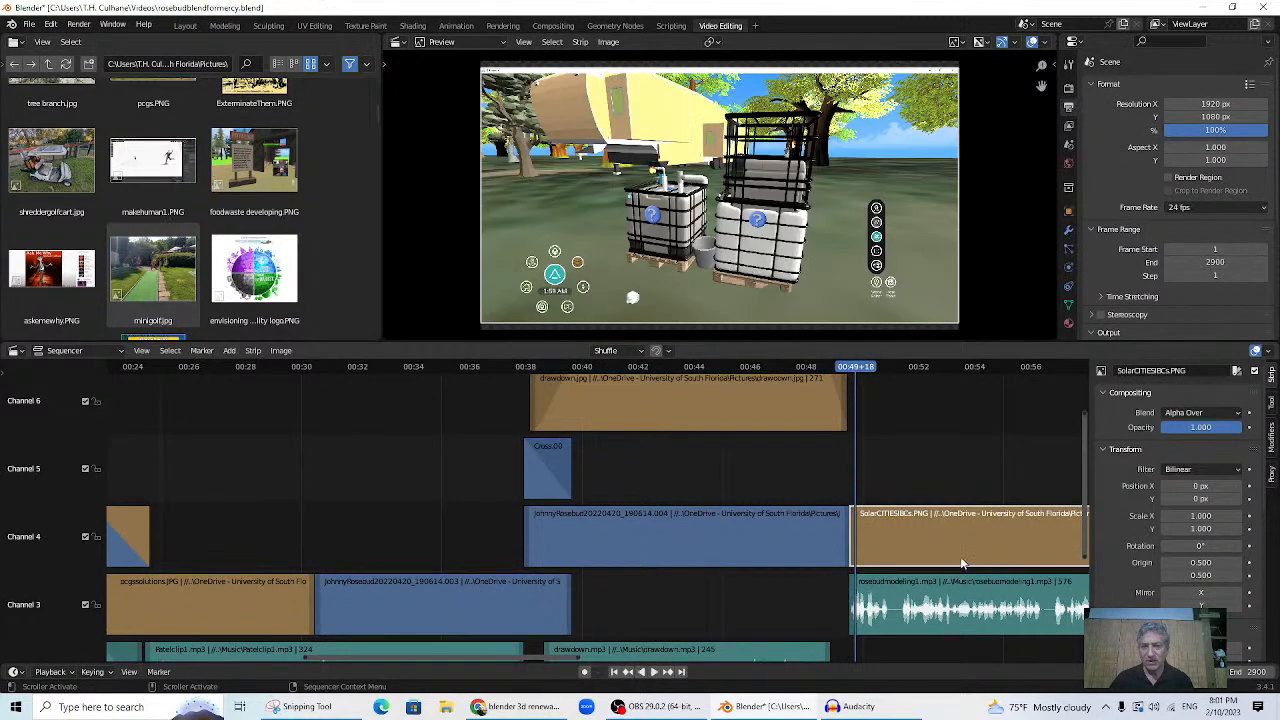
{"action": "left_click_drag", "start_coordinate": [913, 545], "coordinate": [839, 481]}
{"action": "left_click_drag", "start_coordinate": [847, 541], "coordinate": [859, 541]}
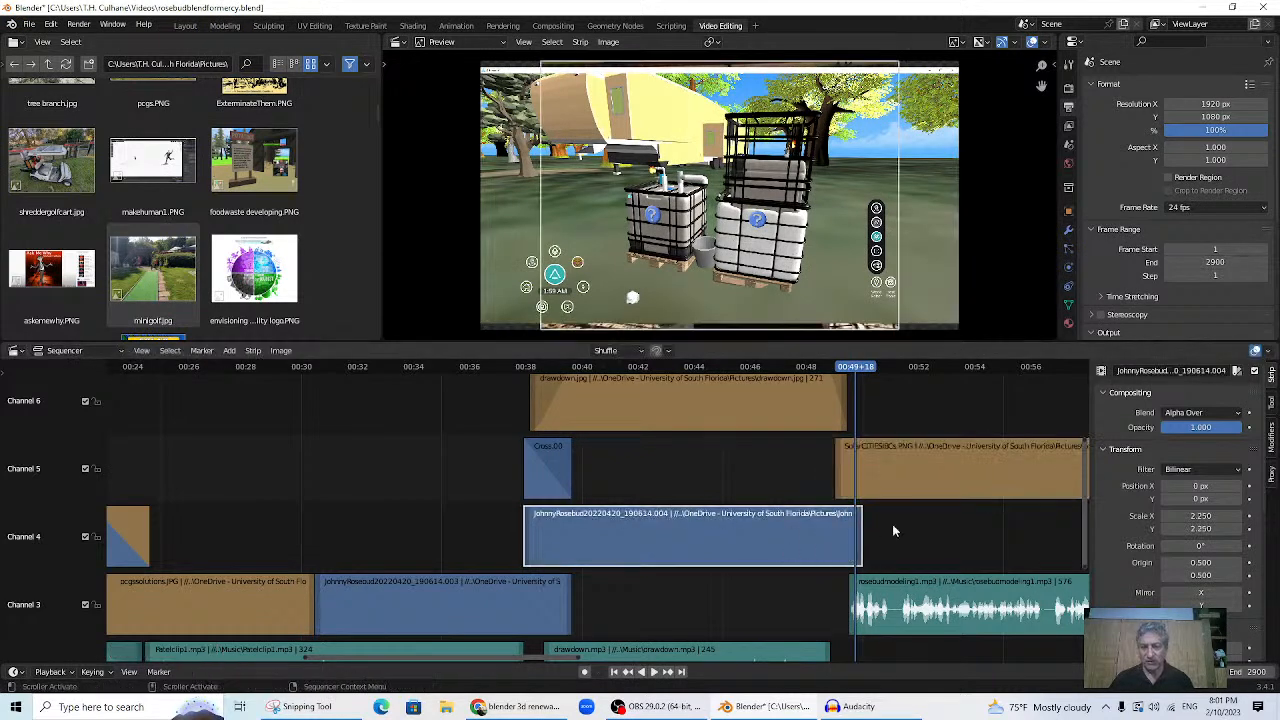
- Add a Gamma Cross transition from the channel 4 video strip to SolarCITIESIBCs.PNG and play it
{"action": "left_click", "coordinate": [928, 481]}
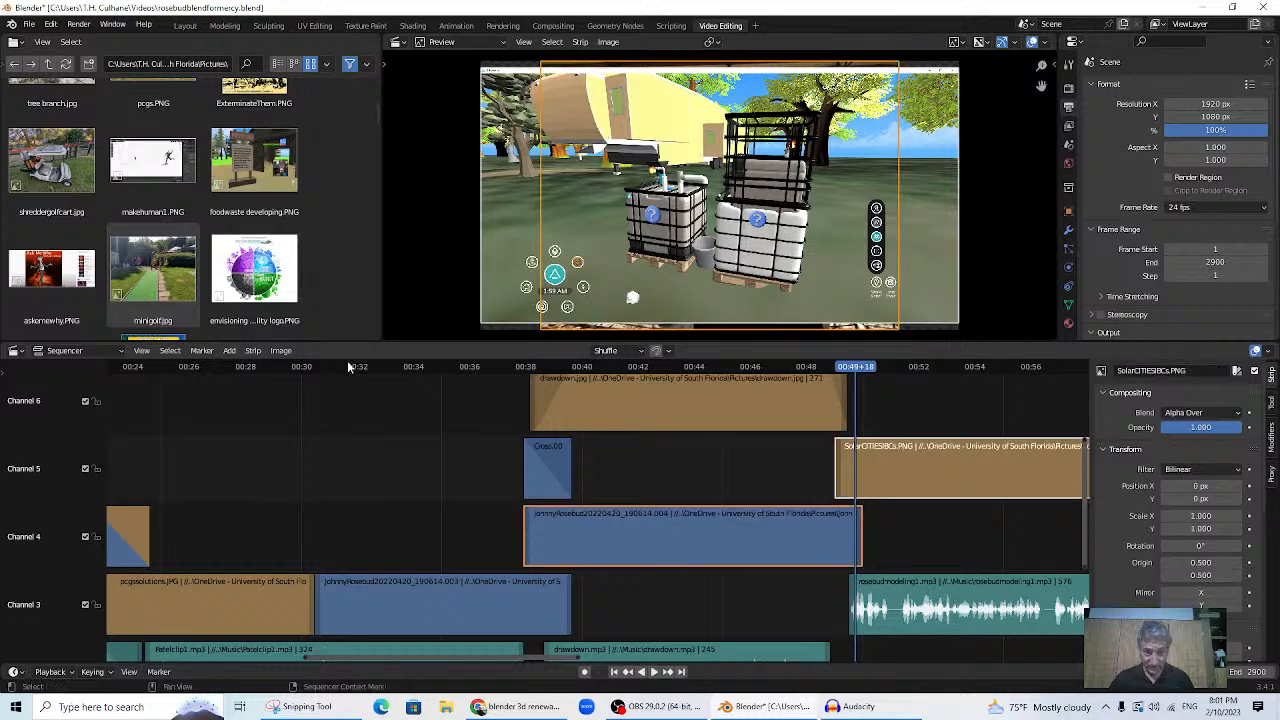
{"action": "left_click", "coordinate": [229, 351]}
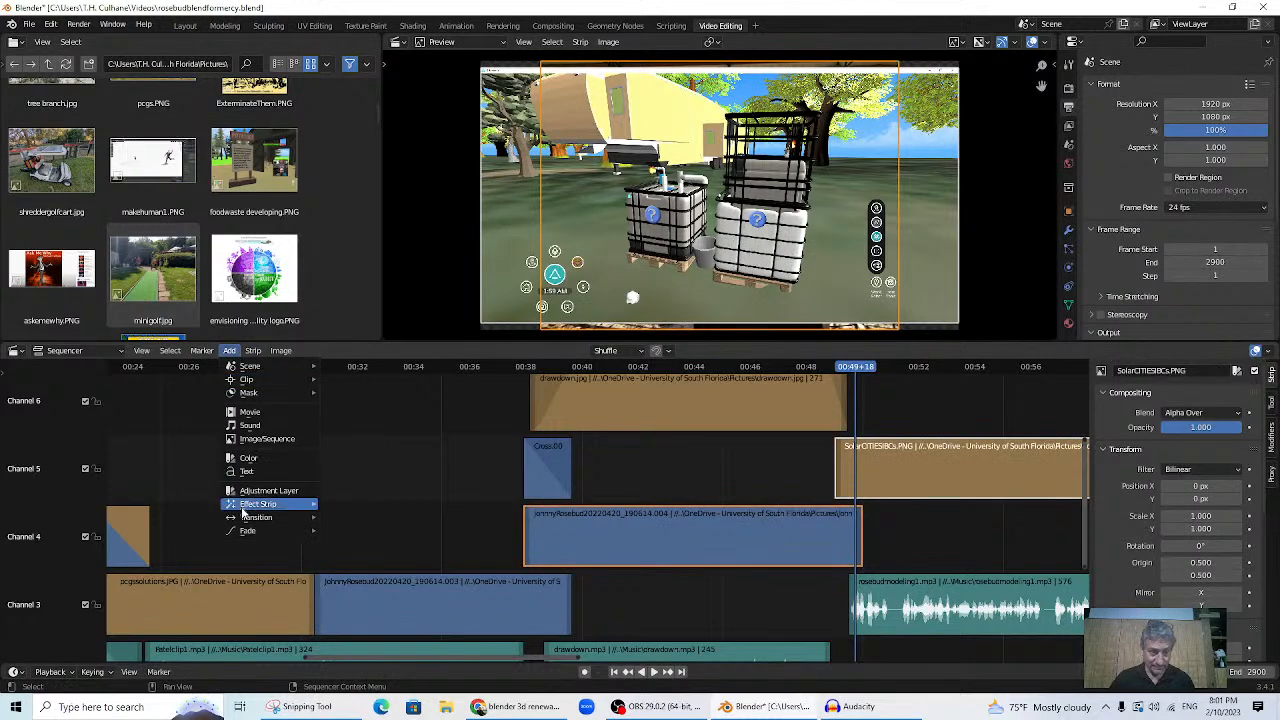
{"action": "mouse_move", "coordinate": [255, 517]}
{"action": "left_click", "coordinate": [370, 554]}
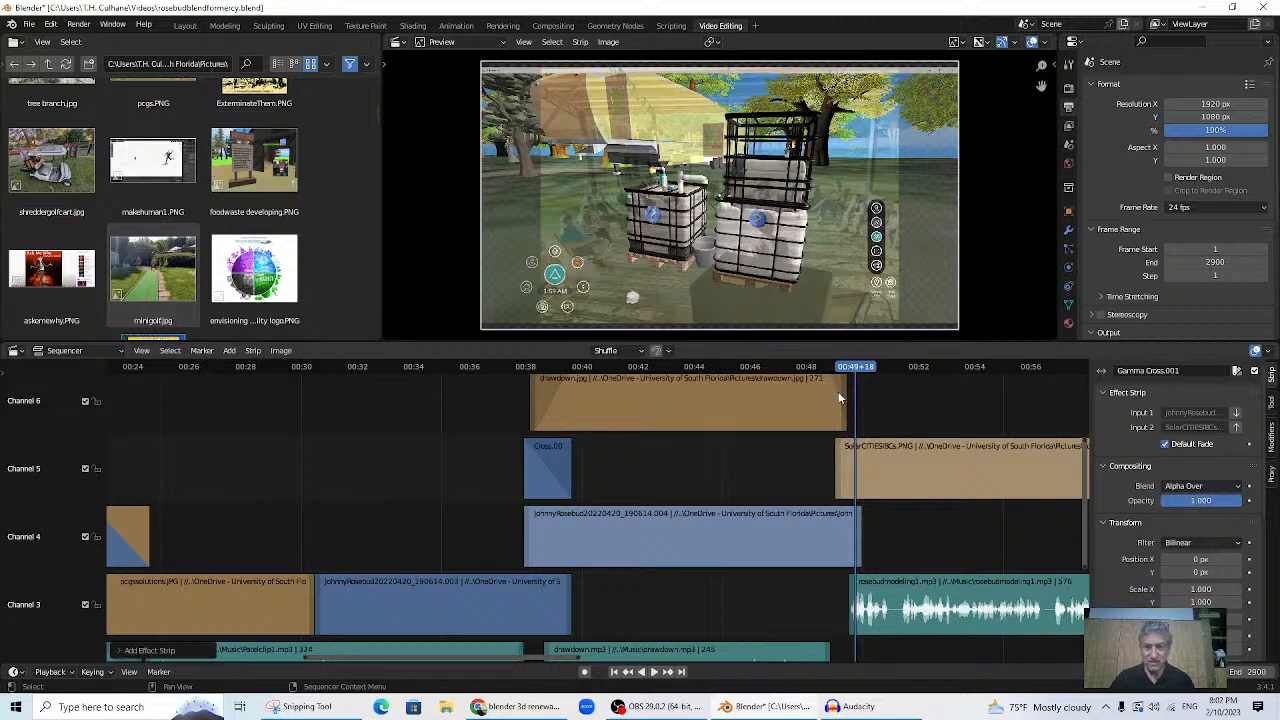
{"action": "left_click", "coordinate": [812, 370]}
{"action": "key", "text": "space"}
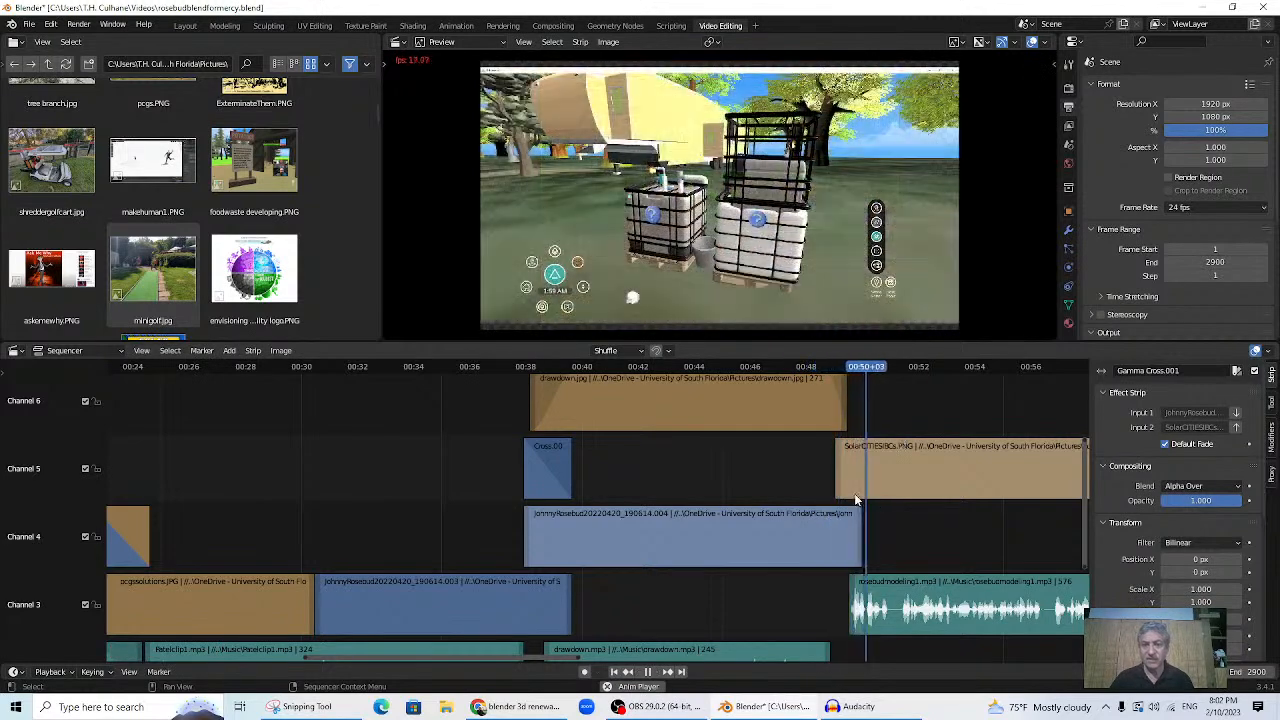
- Lengthen the crossfade by starting SolarCITIESIBCs.PNG slightly earlier and ending the channel 4 video strip at frame 1200, and play it
{"action": "key", "text": "space"}
{"action": "left_click_drag", "start_coordinate": [838, 487], "coordinate": [833, 487]}
{"action": "scroll", "coordinate": [950, 470], "scroll_direction": "up", "scroll_amount": 3}
{"action": "left_click_drag", "start_coordinate": [931, 533], "coordinate": [935, 531]}
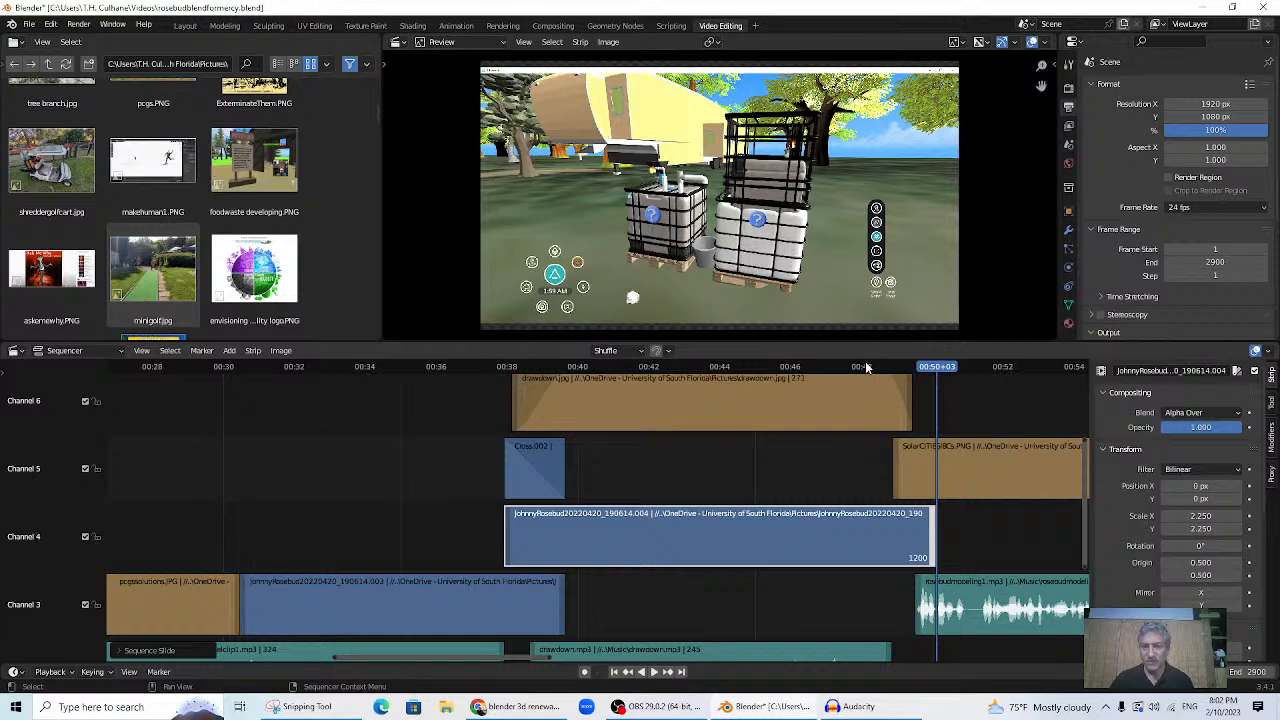
{"action": "left_click", "coordinate": [866, 367]}
{"action": "key", "text": "space"}
{"action": "key", "text": "space"}
- Try extending the end of drawdown.jpg in channel 6 to frame 1190, and play the transition
{"action": "left_click_drag", "start_coordinate": [1086, 510], "coordinate": [1092, 464]}
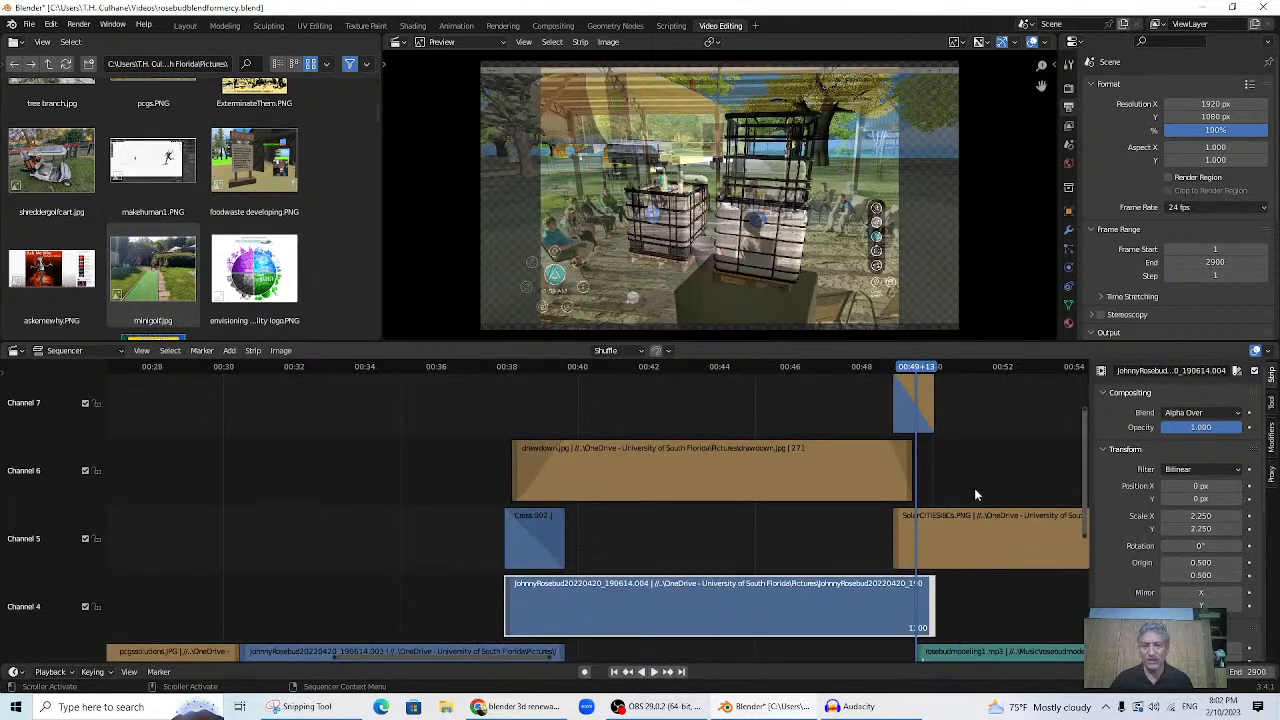
{"action": "left_click_drag", "start_coordinate": [910, 470], "coordinate": [921, 463]}
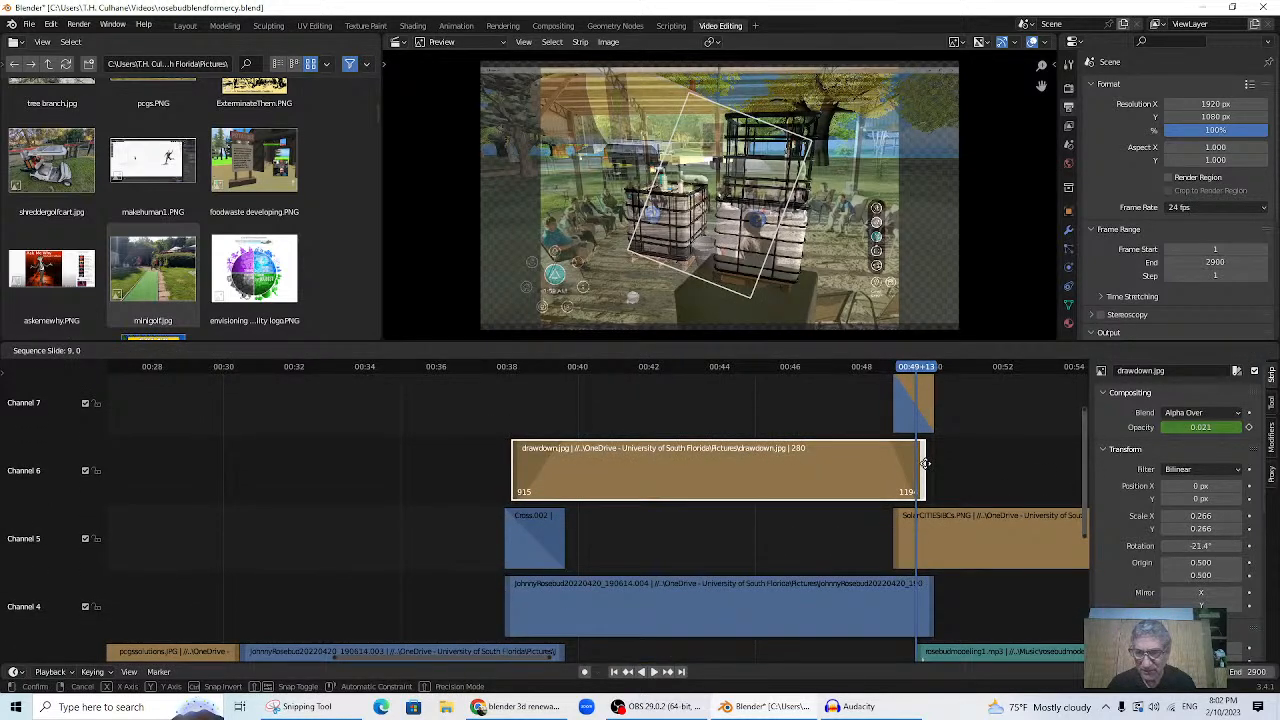
{"action": "left_click_drag", "start_coordinate": [928, 463], "coordinate": [920, 463]}
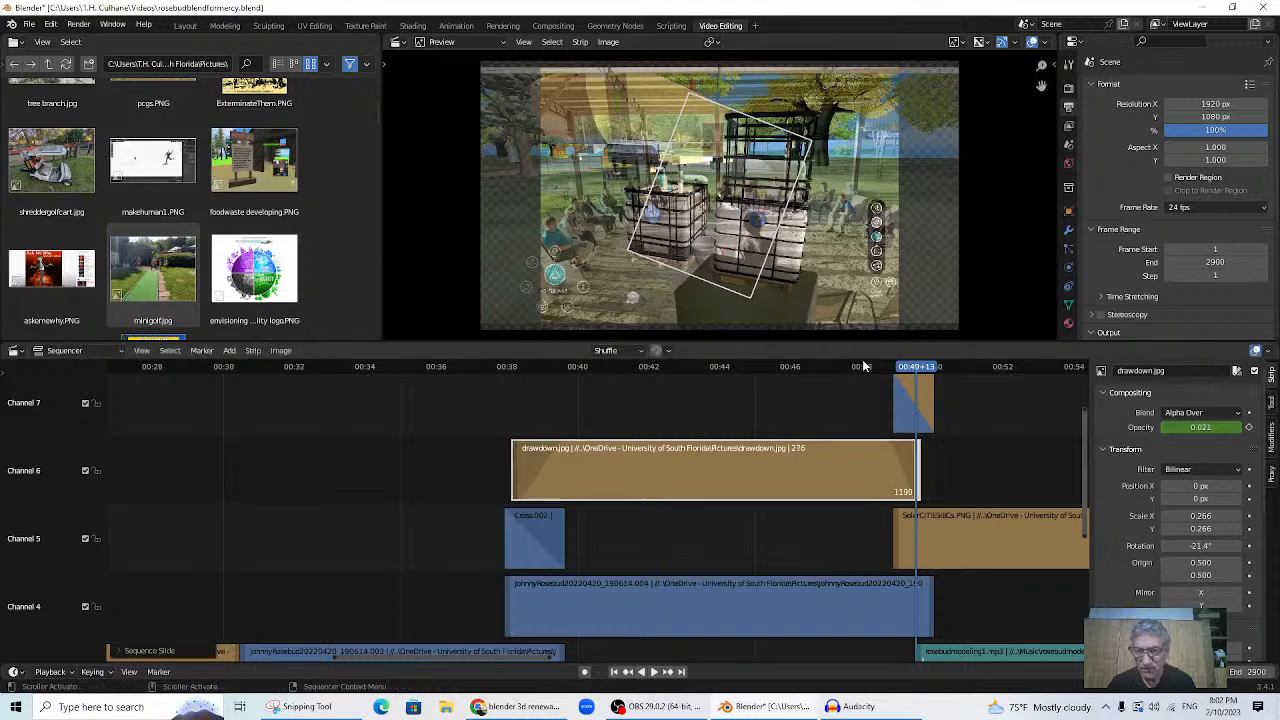
{"action": "left_click", "coordinate": [862, 366]}
{"action": "key", "text": "space"}
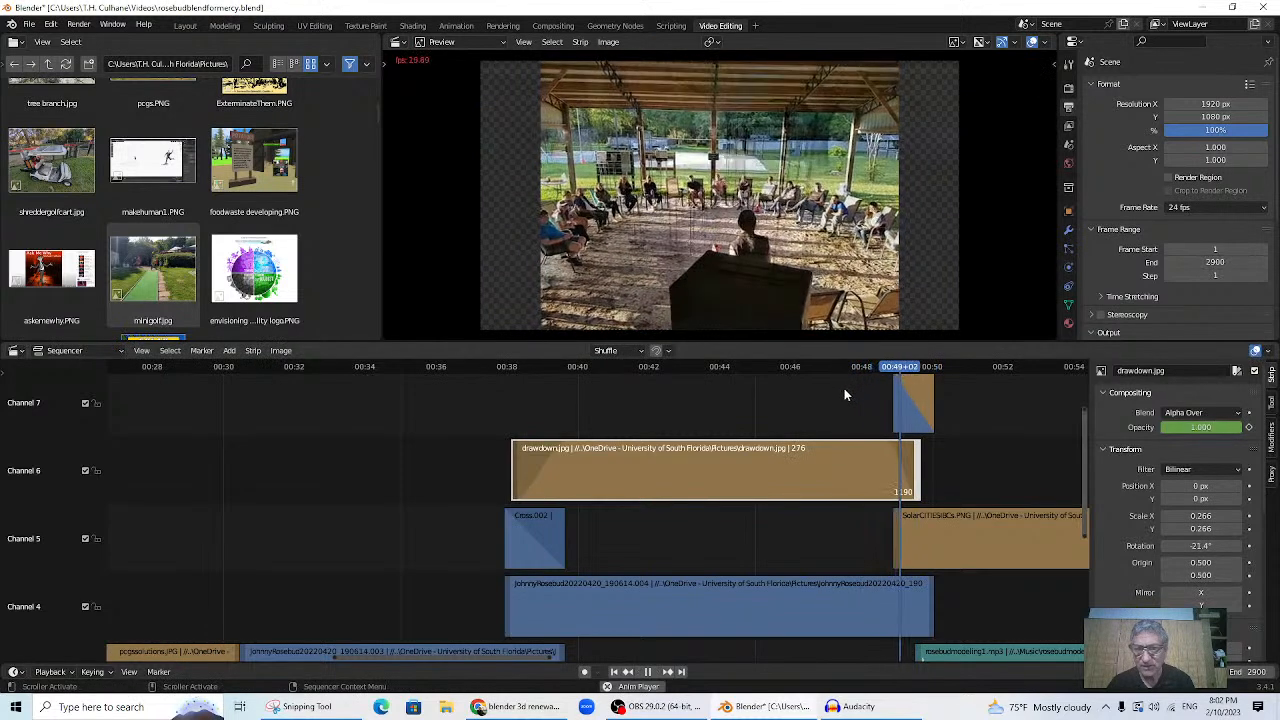
{"action": "key", "text": "space"}
- Try ending drawdown.jpg at frame 1200 and at frame 1193, playing the transition after each change
{"action": "left_click_drag", "start_coordinate": [922, 469], "coordinate": [937, 469]}
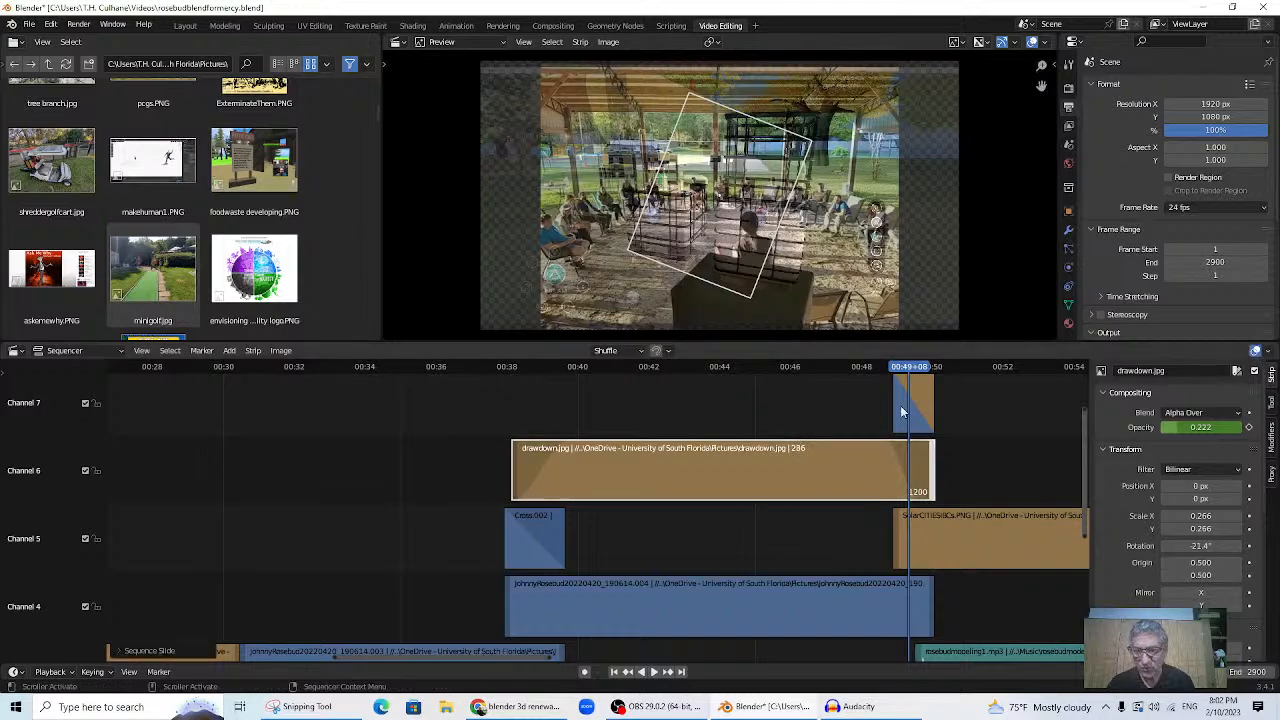
{"action": "left_click", "coordinate": [876, 366]}
{"action": "key", "text": "space"}
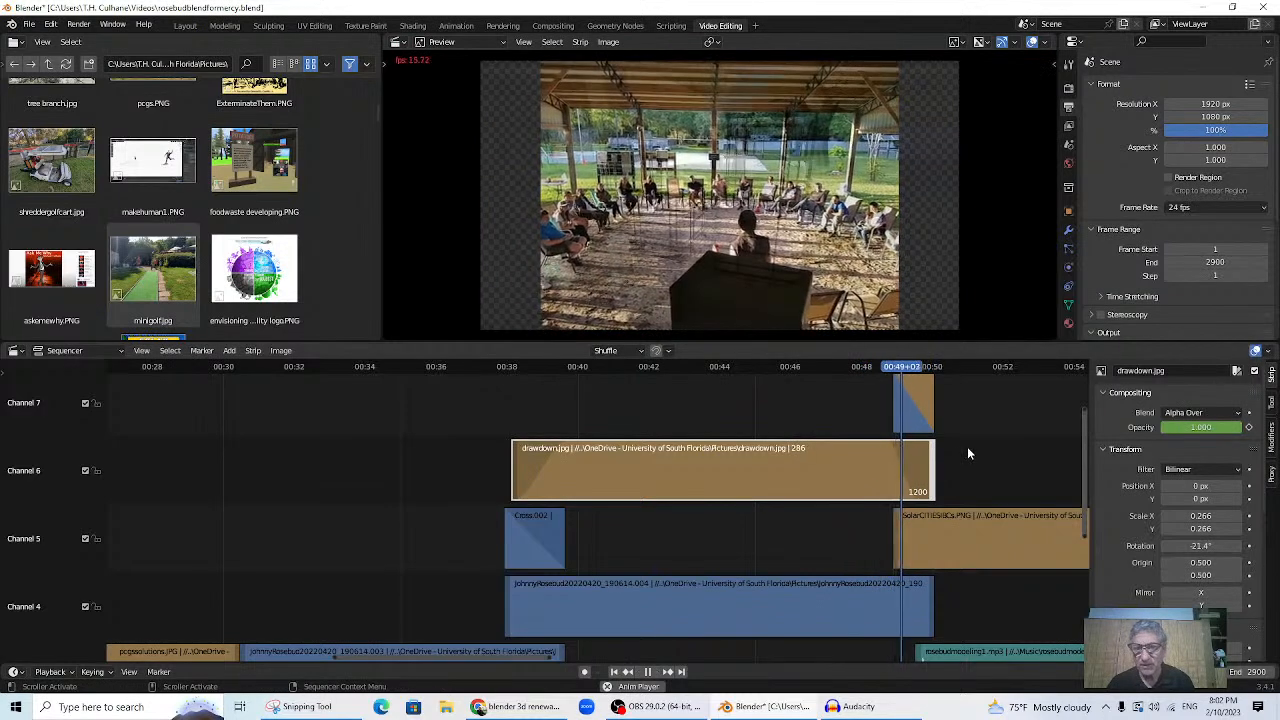
{"action": "key", "text": "space"}
{"action": "left_click_drag", "start_coordinate": [933, 469], "coordinate": [922, 469]}
{"action": "left_click", "coordinate": [874, 368]}
{"action": "key", "text": "space"}
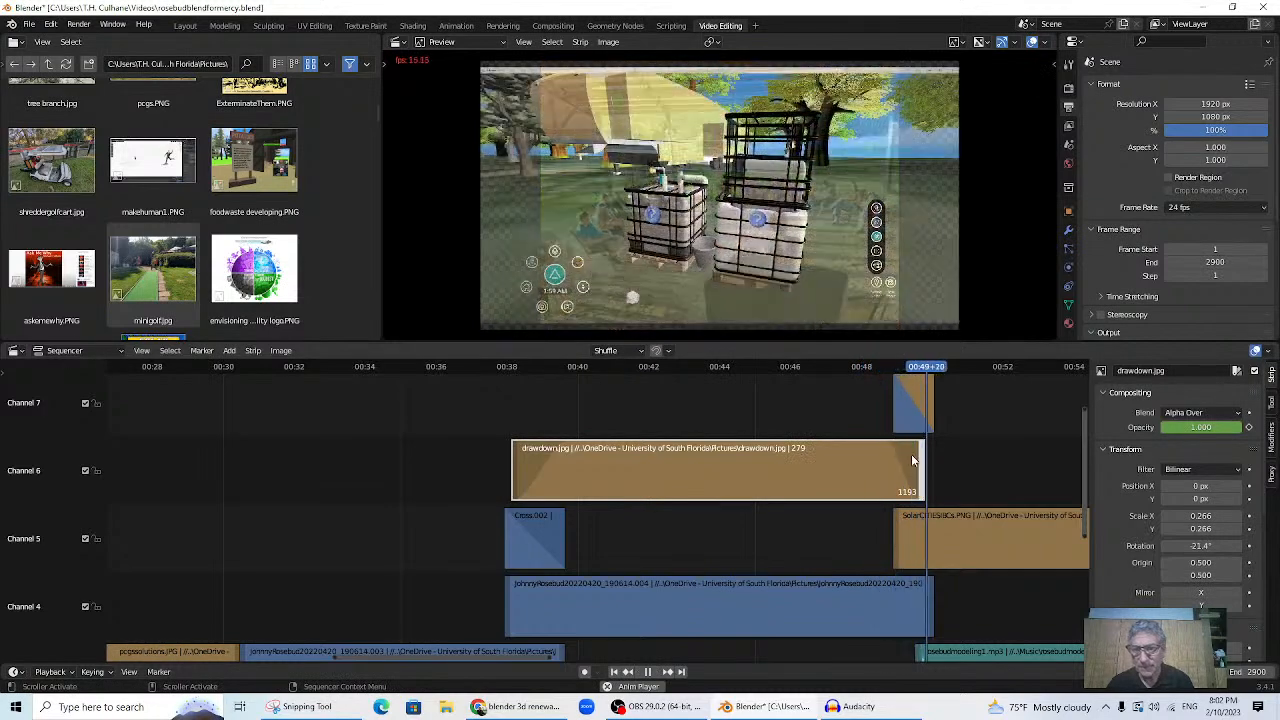
{"action": "key", "text": "space"}
- Trim the end of drawdown.jpg in channel 6 to frame 1187 and play on through SolarCITIESIBCs.PNG
{"action": "mouse_move", "coordinate": [924, 470]}
{"action": "left_mouse_down"}
{"action": "mouse_move", "coordinate": [889, 468]}
{"action": "mouse_move", "coordinate": [910, 470]}
{"action": "left_mouse_up"}
{"action": "left_click", "coordinate": [868, 366]}
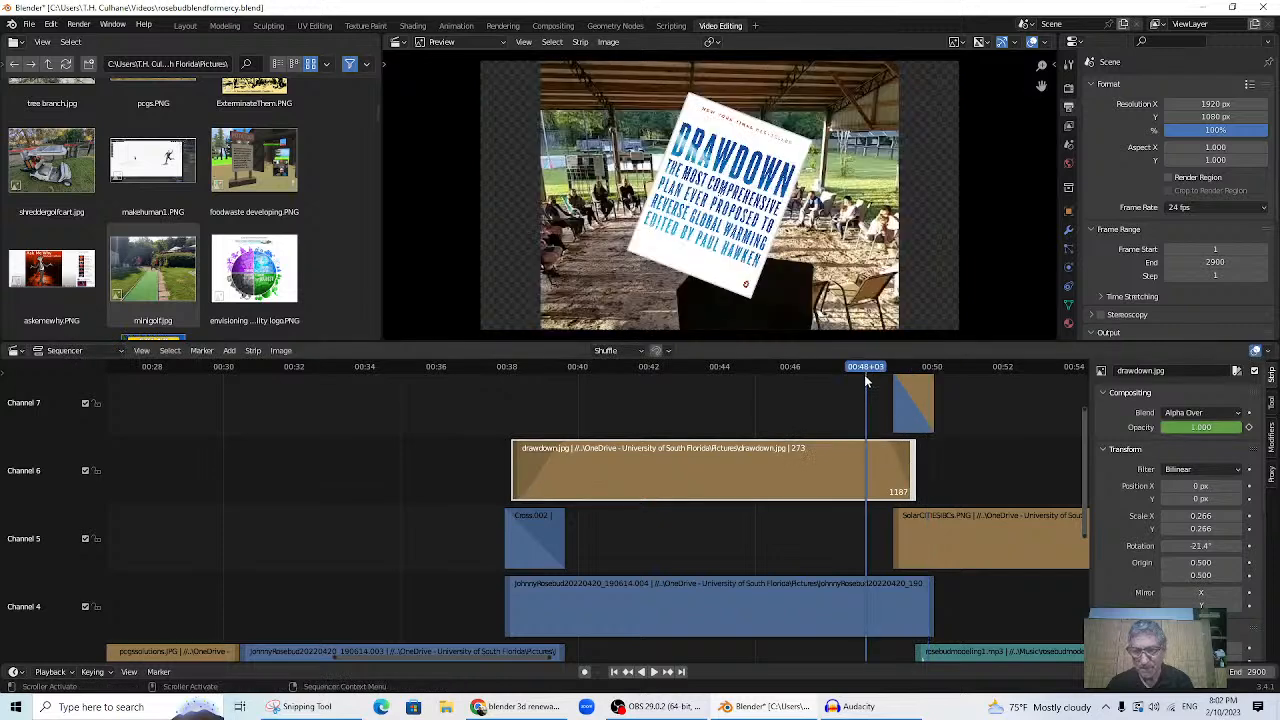
{"action": "key", "text": "space"}
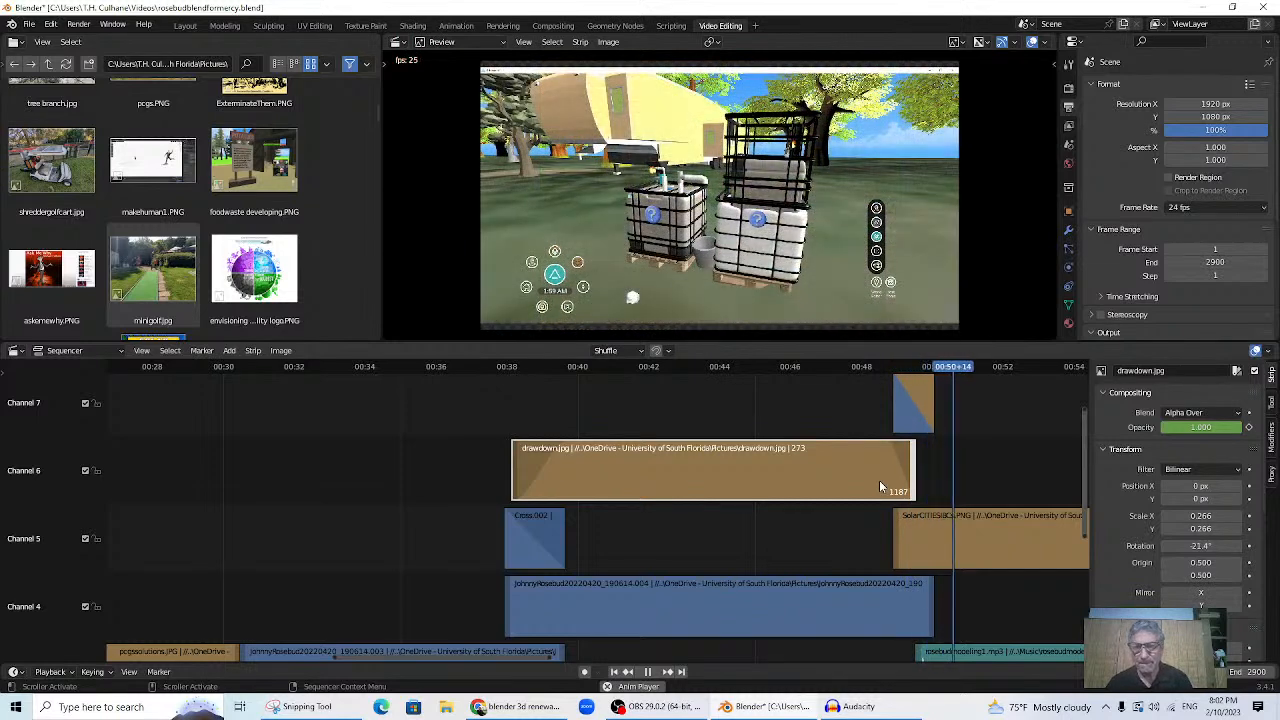
{"action": "left_click_drag", "start_coordinate": [436, 654], "coordinate": [540, 657]}
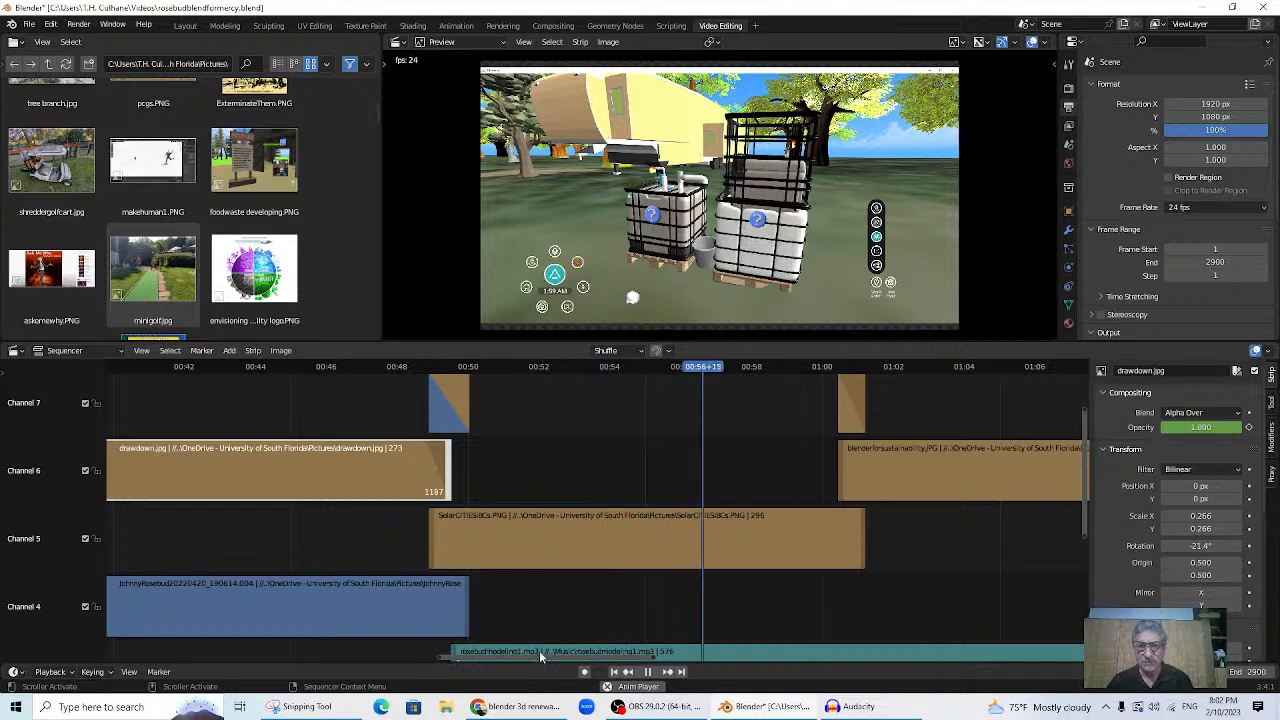
{"action": "key", "text": "space"}
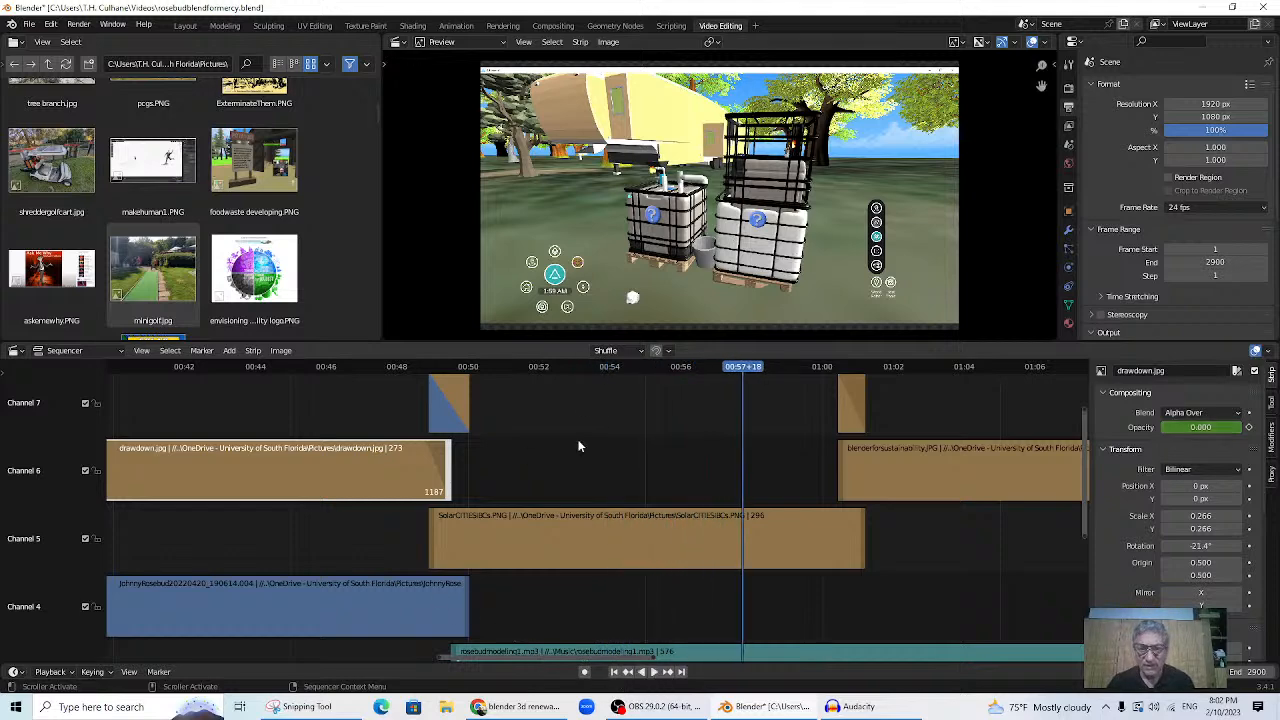
- Find AU_logo.jpg in the Pictures folder, add it to channel 6 at about 00:54:11, and play the section from about 00:50
{"action": "left_click", "coordinate": [679, 368]}
{"action": "scroll", "coordinate": [260, 205], "scroll_direction": "down", "scroll_amount": 5}
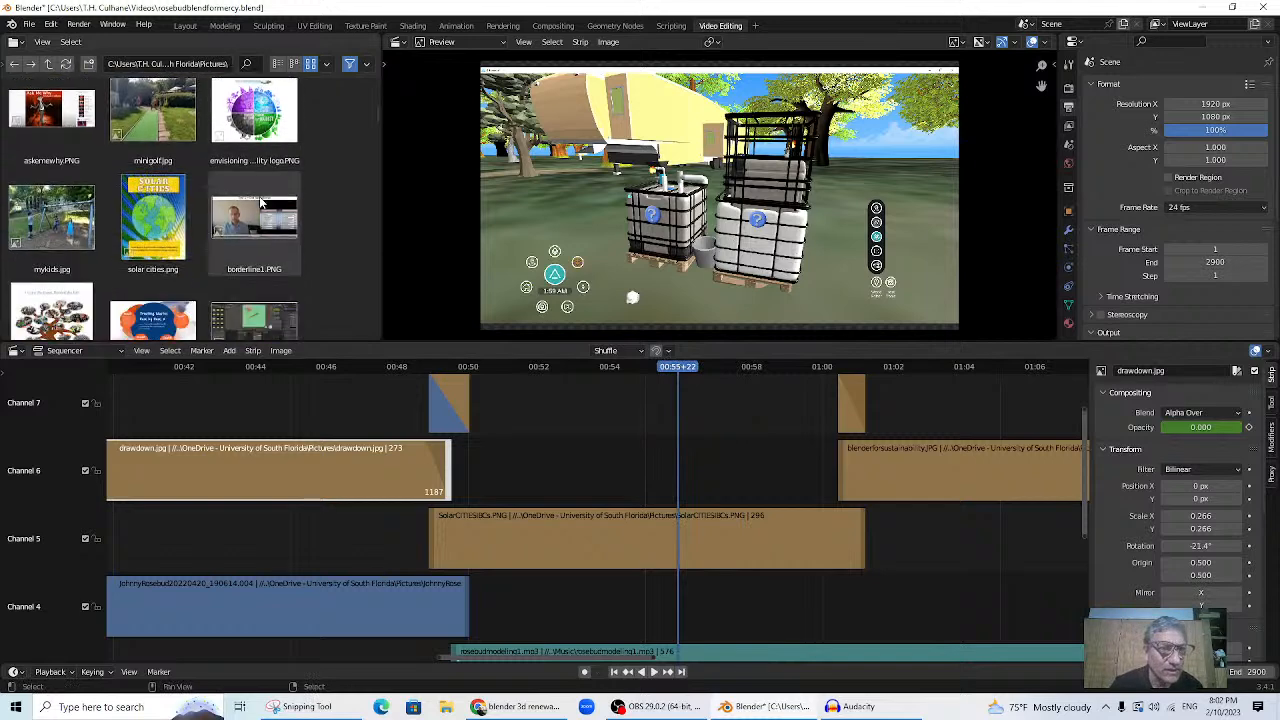
{"action": "scroll", "coordinate": [260, 199], "scroll_direction": "down", "scroll_amount": 1}
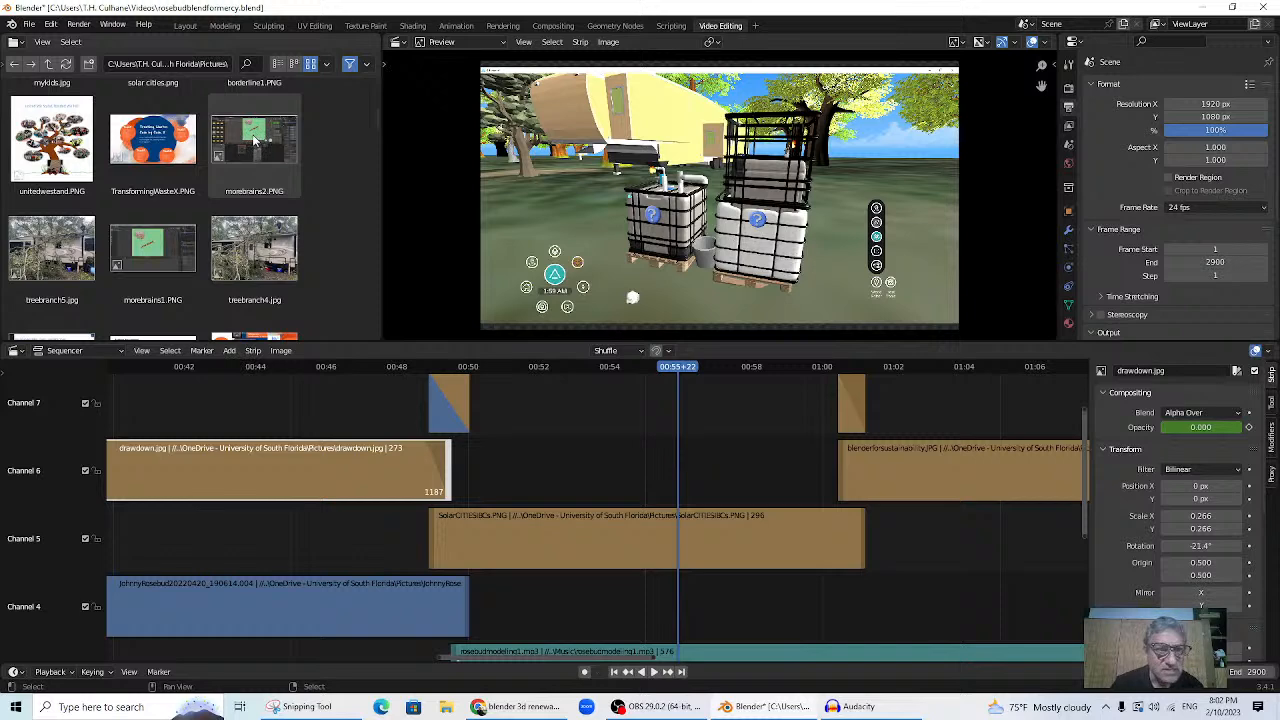
{"action": "scroll", "coordinate": [256, 152], "scroll_direction": "down", "scroll_amount": 10}
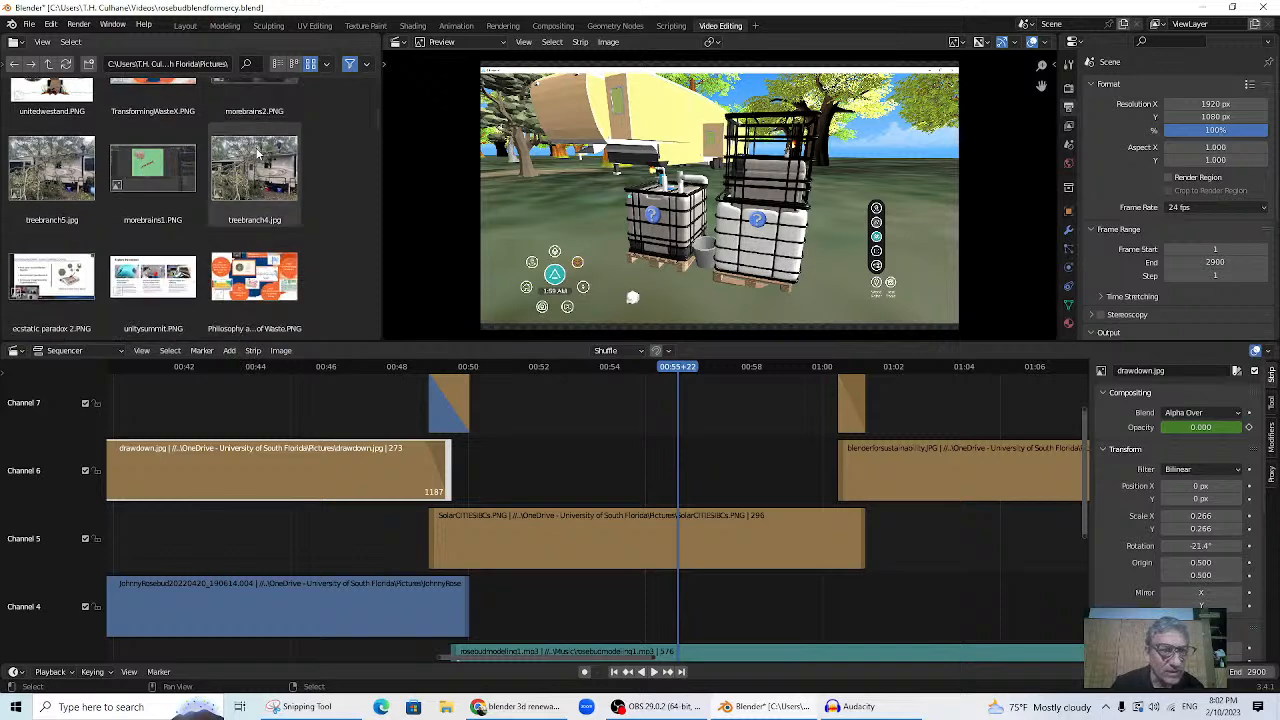
{"action": "scroll", "coordinate": [313, 184], "scroll_direction": "down", "scroll_amount": 10}
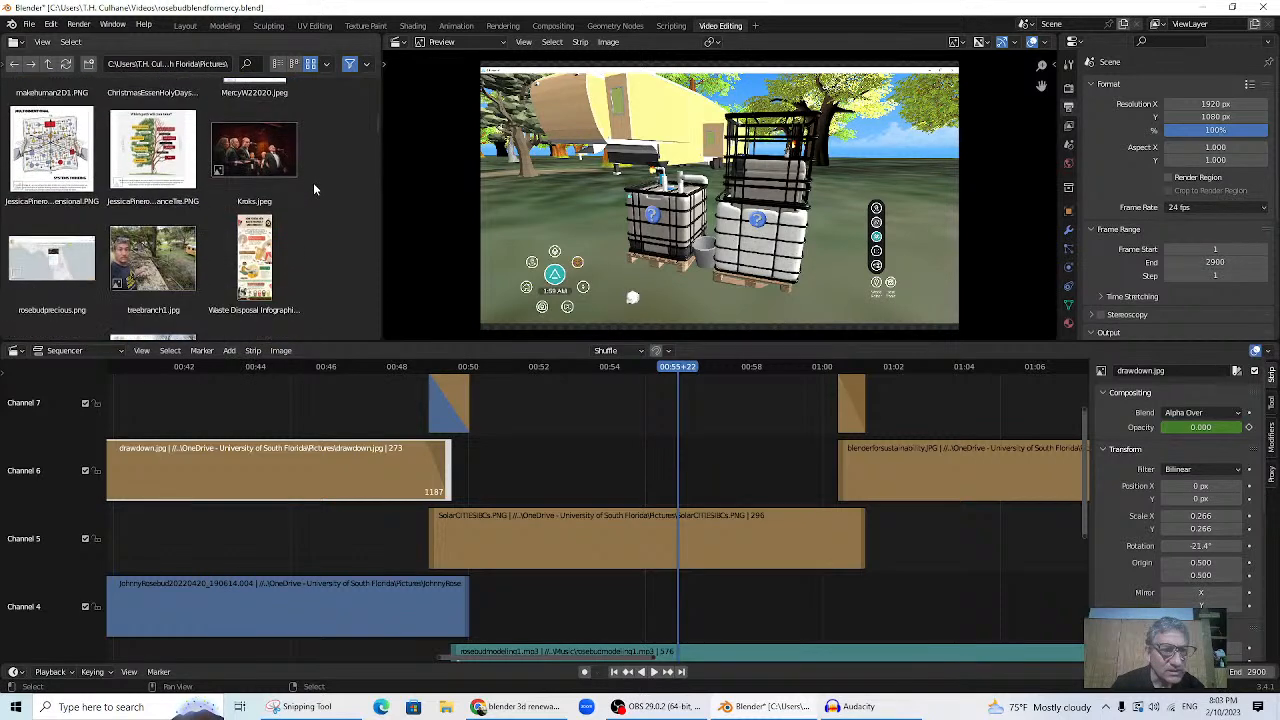
{"action": "scroll", "coordinate": [313, 182], "scroll_direction": "down", "scroll_amount": 8}
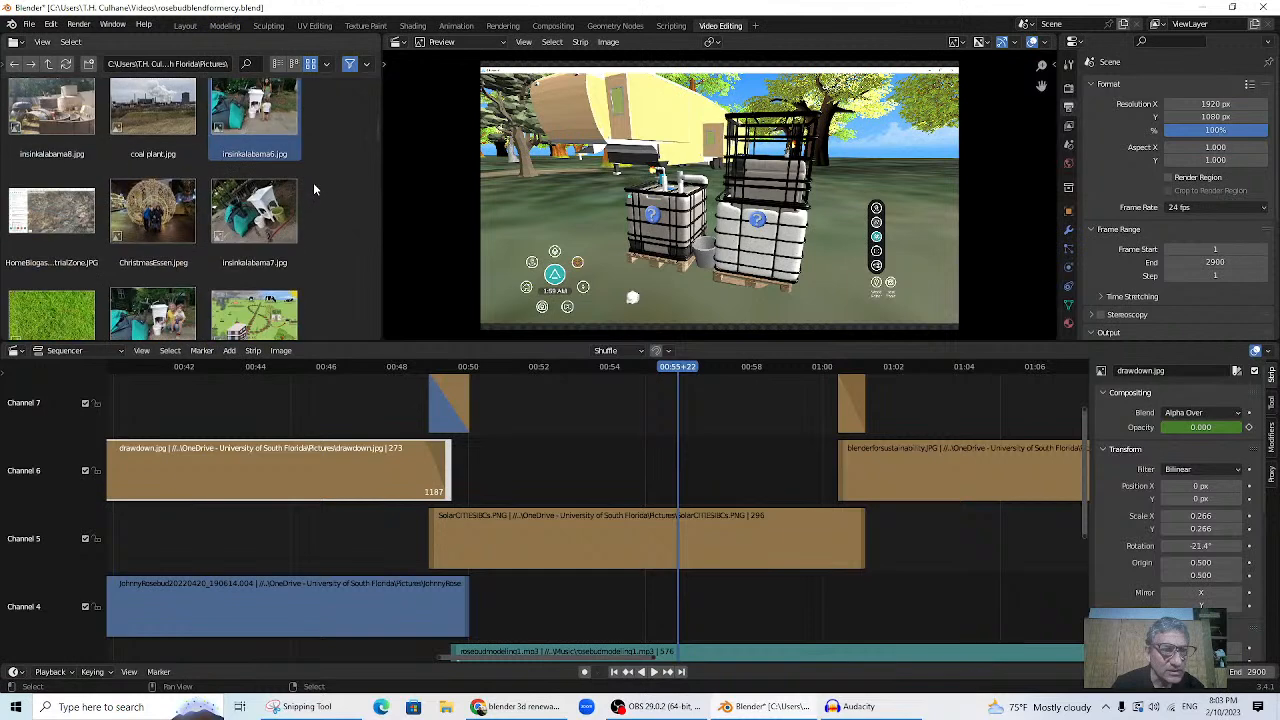
{"action": "scroll", "coordinate": [313, 185], "scroll_direction": "down", "scroll_amount": 6}
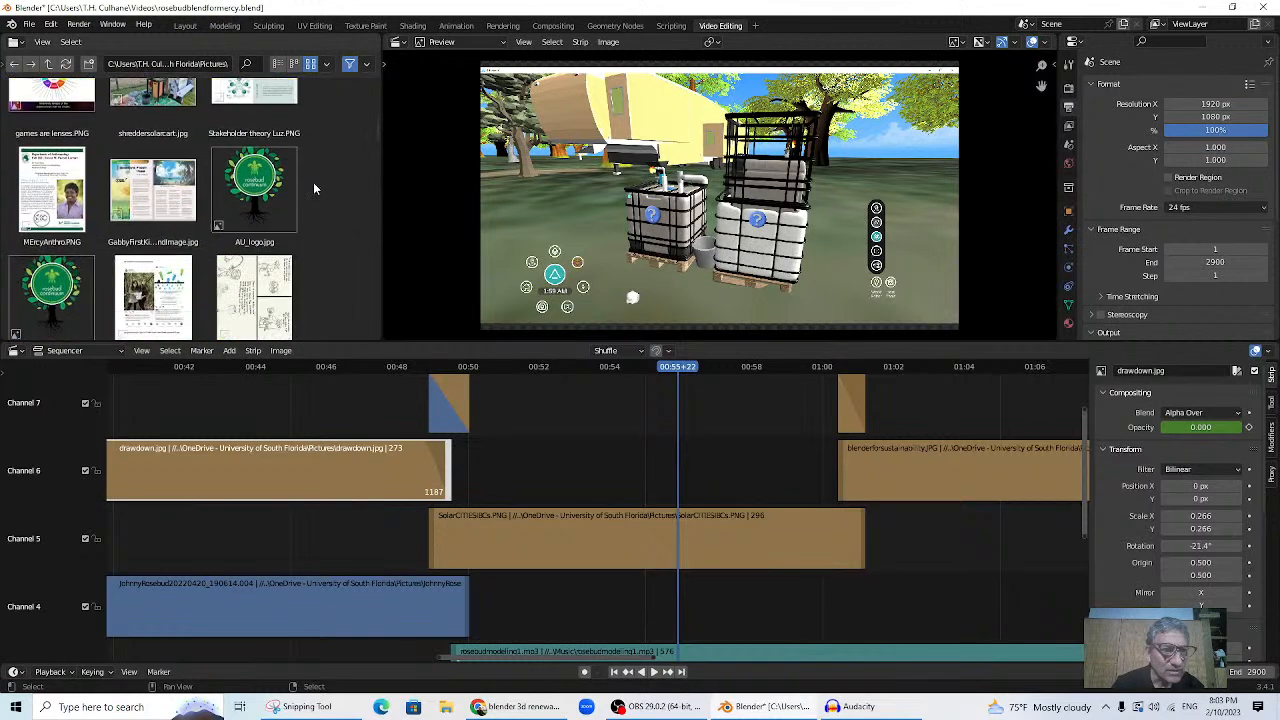
{"action": "left_click_drag", "start_coordinate": [252, 197], "coordinate": [626, 492]}
{"action": "left_click", "coordinate": [459, 369]}
{"action": "key", "text": "space"}
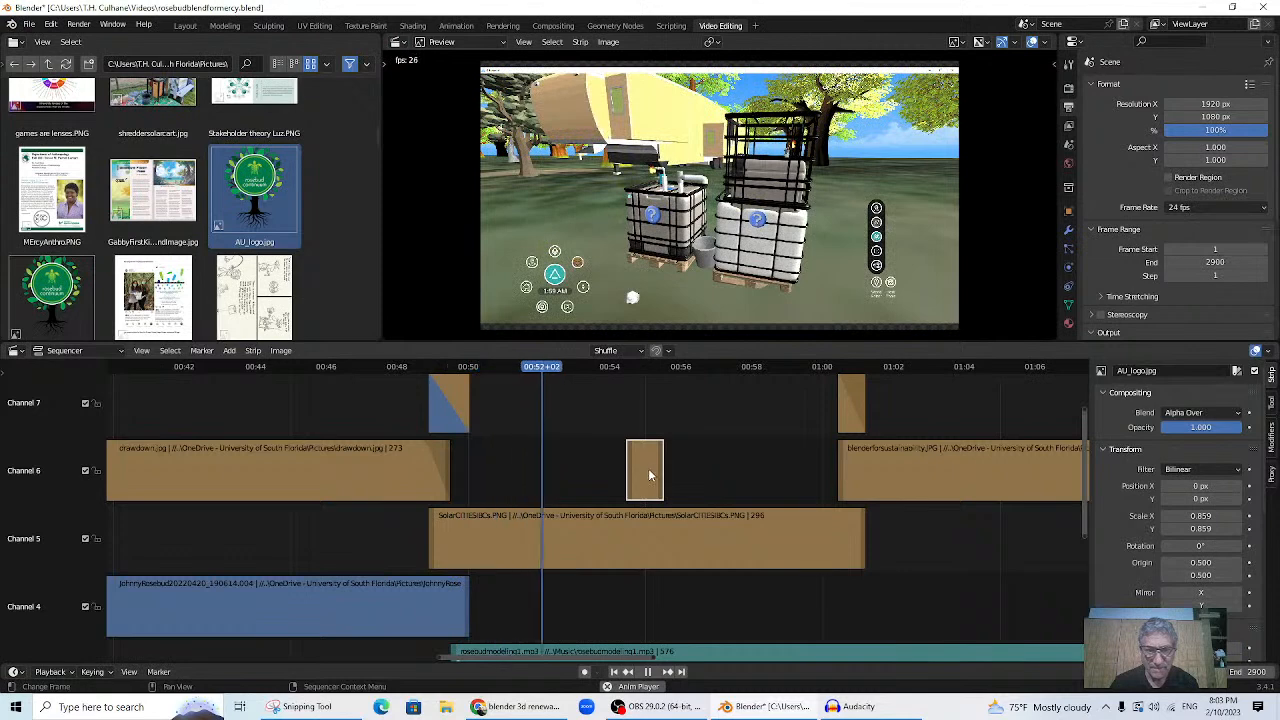
- Move the AU_logo.jpg strip earlier in channel 6 to start at about 00:52+14, and scale its picture to about 0.487
{"action": "key", "text": "space"}
{"action": "left_click_drag", "start_coordinate": [648, 471], "coordinate": [578, 483]}
{"action": "key", "text": "s"}
{"action": "left_click", "coordinate": [686, 201]}
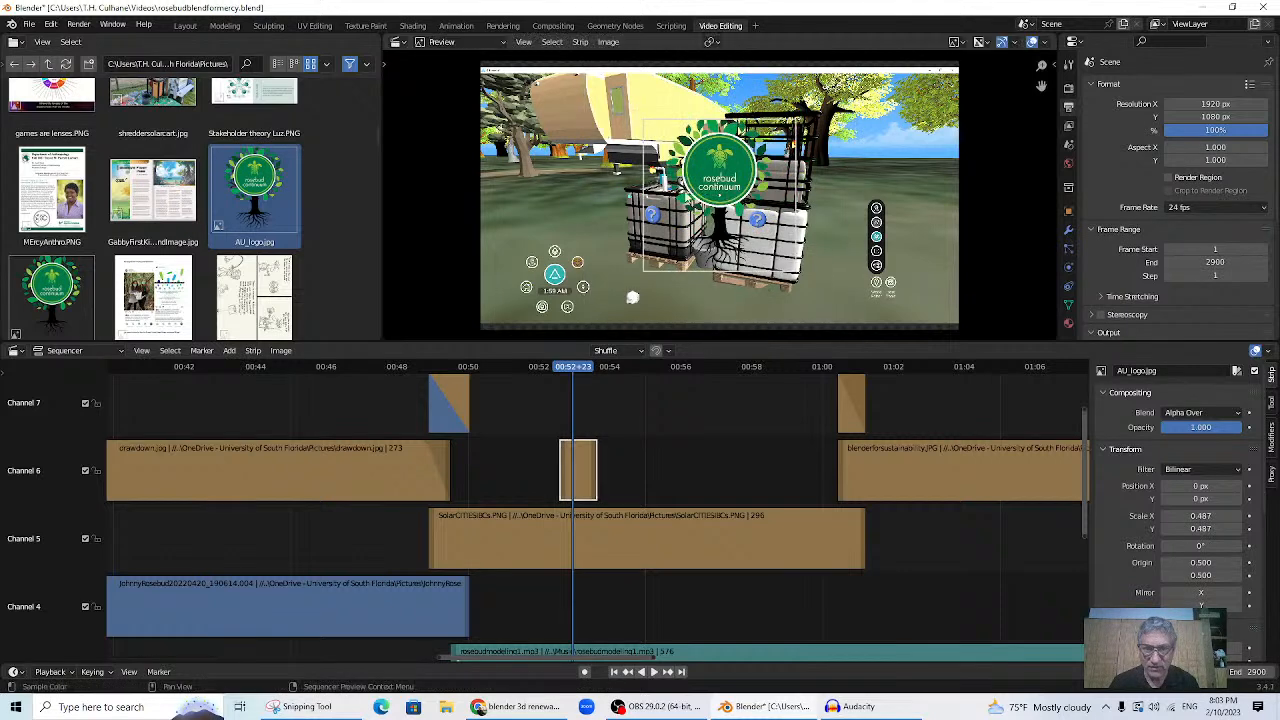
- Place the logo in the upper-right corner of the picture at about X 679, Y 239 px, scaled to about 0.371
{"action": "key", "text": "g"}
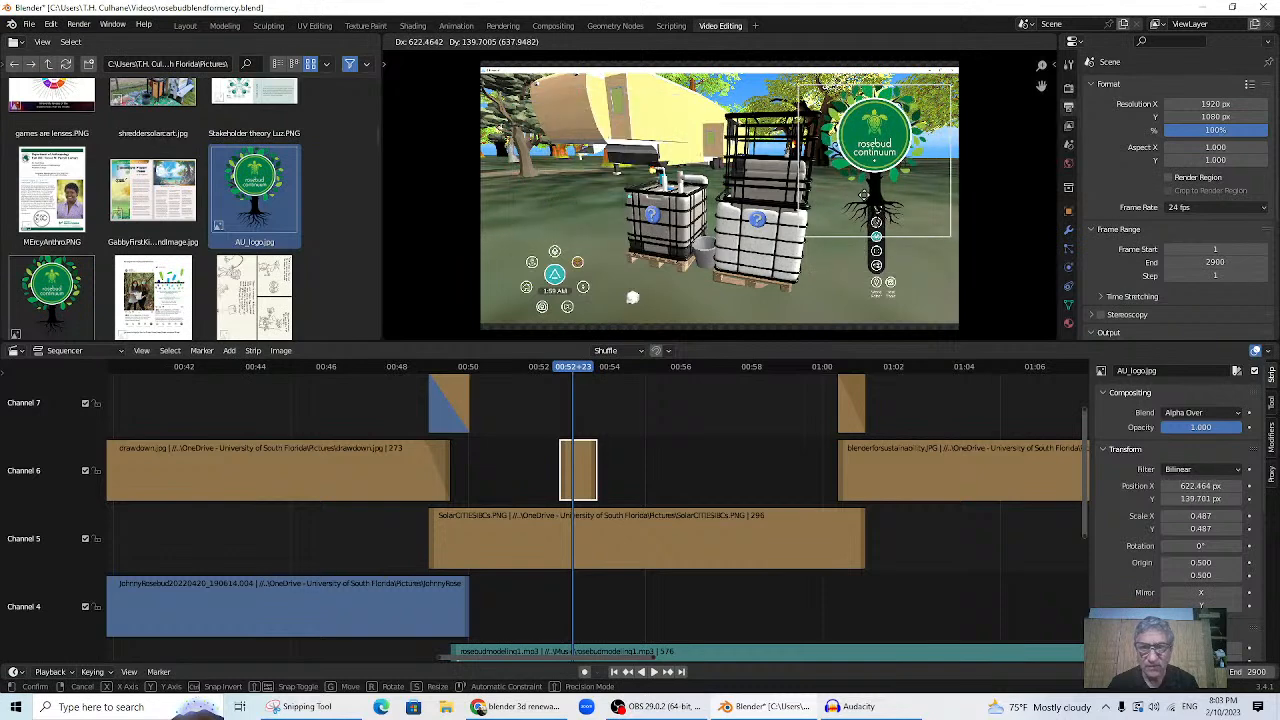
{"action": "left_click", "coordinate": [875, 235]}
{"action": "key", "text": "g"}
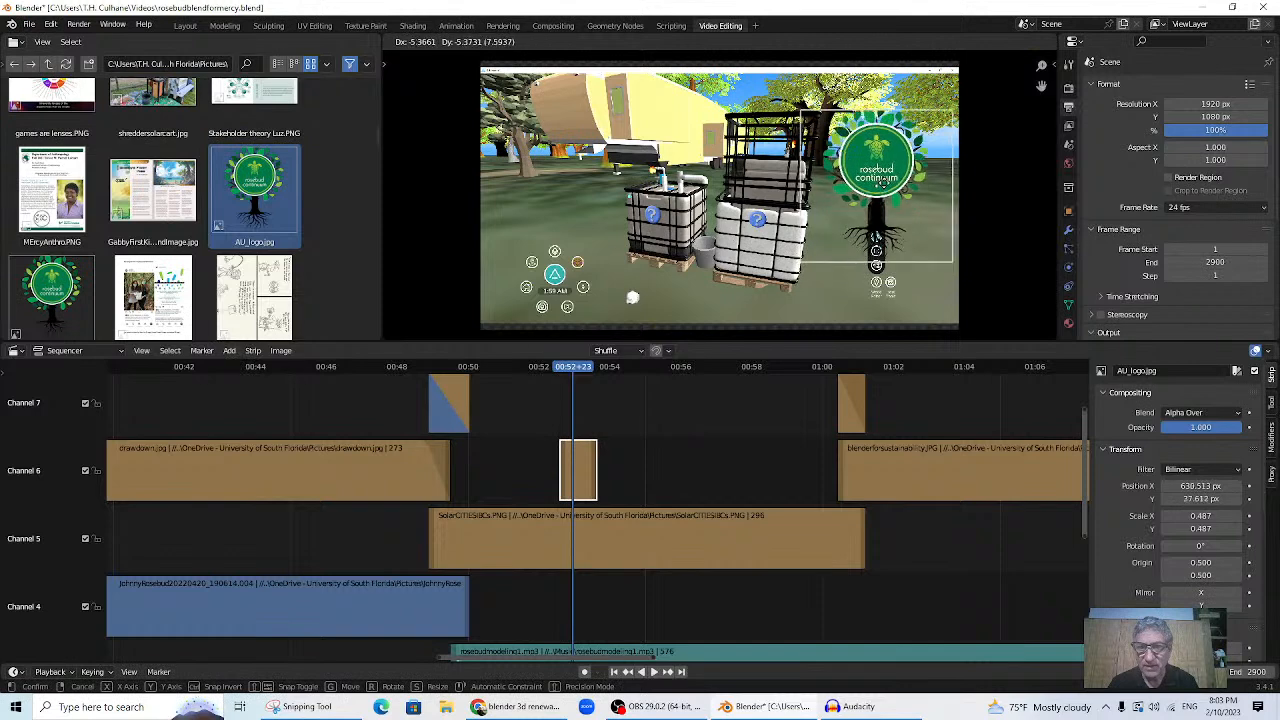
{"action": "left_click", "coordinate": [892, 158]}
{"action": "key", "text": "s"}
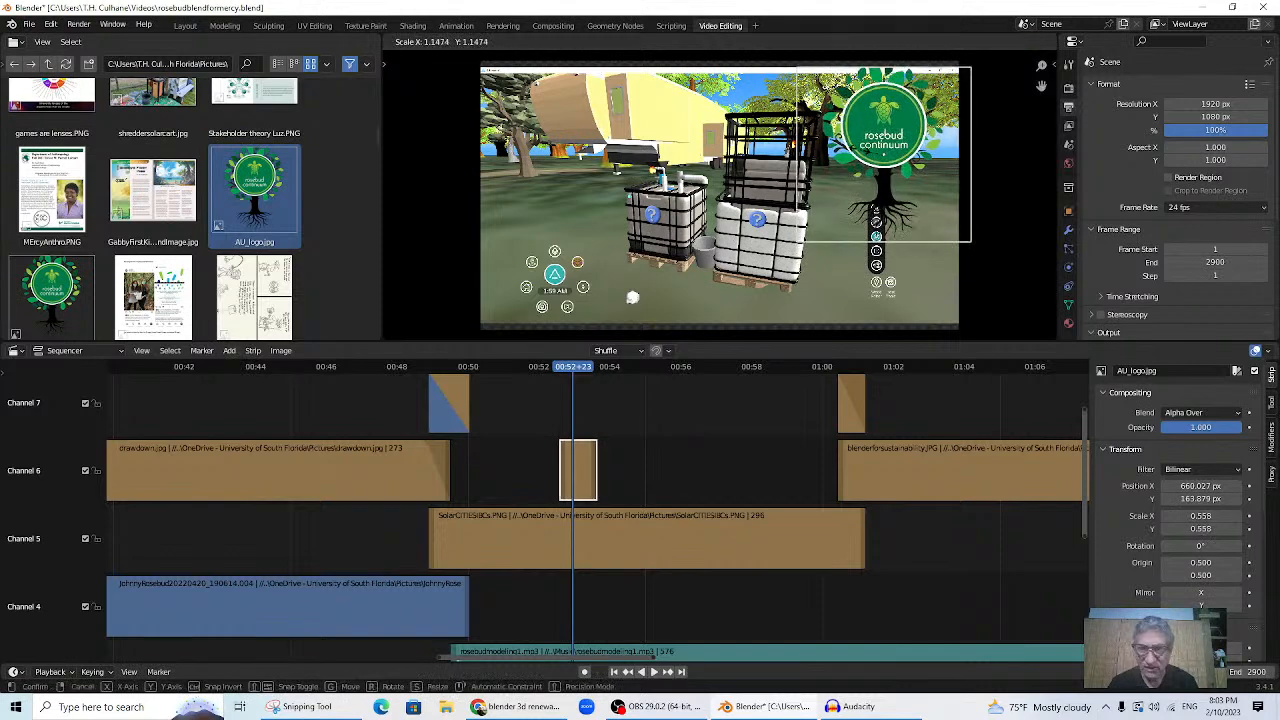
{"action": "left_click", "coordinate": [873, 175]}
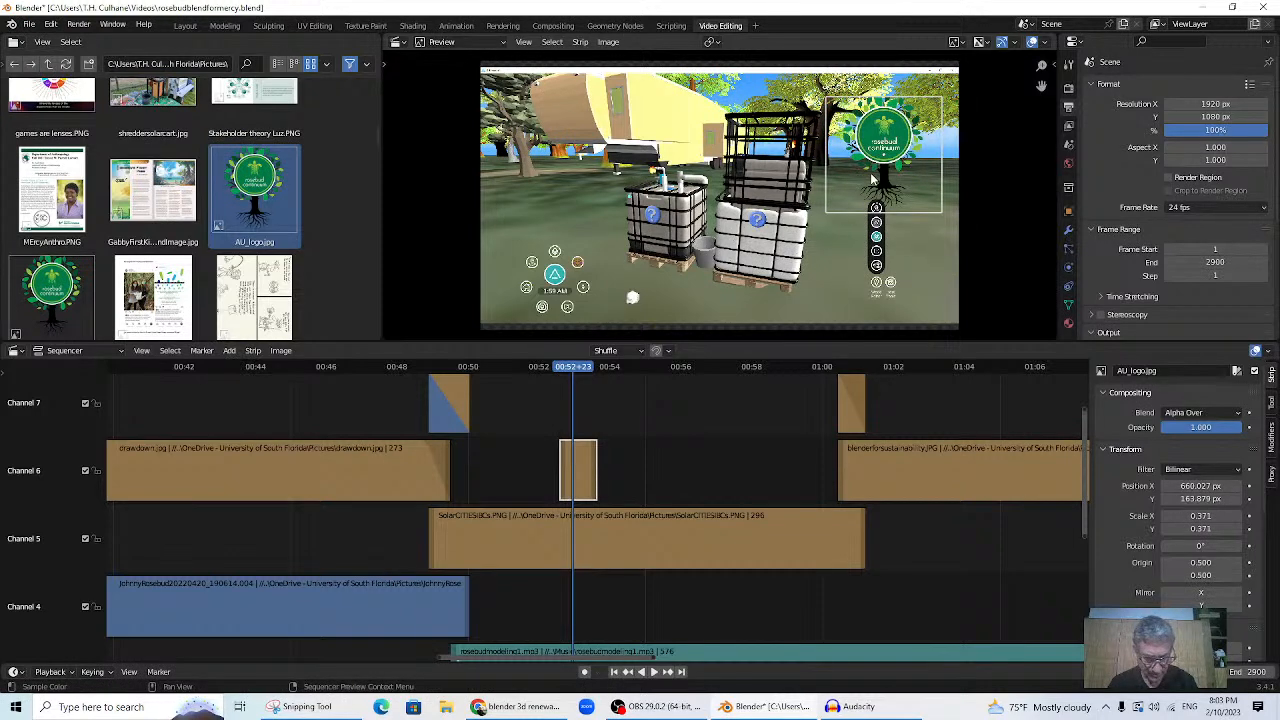
{"action": "key", "text": "g"}
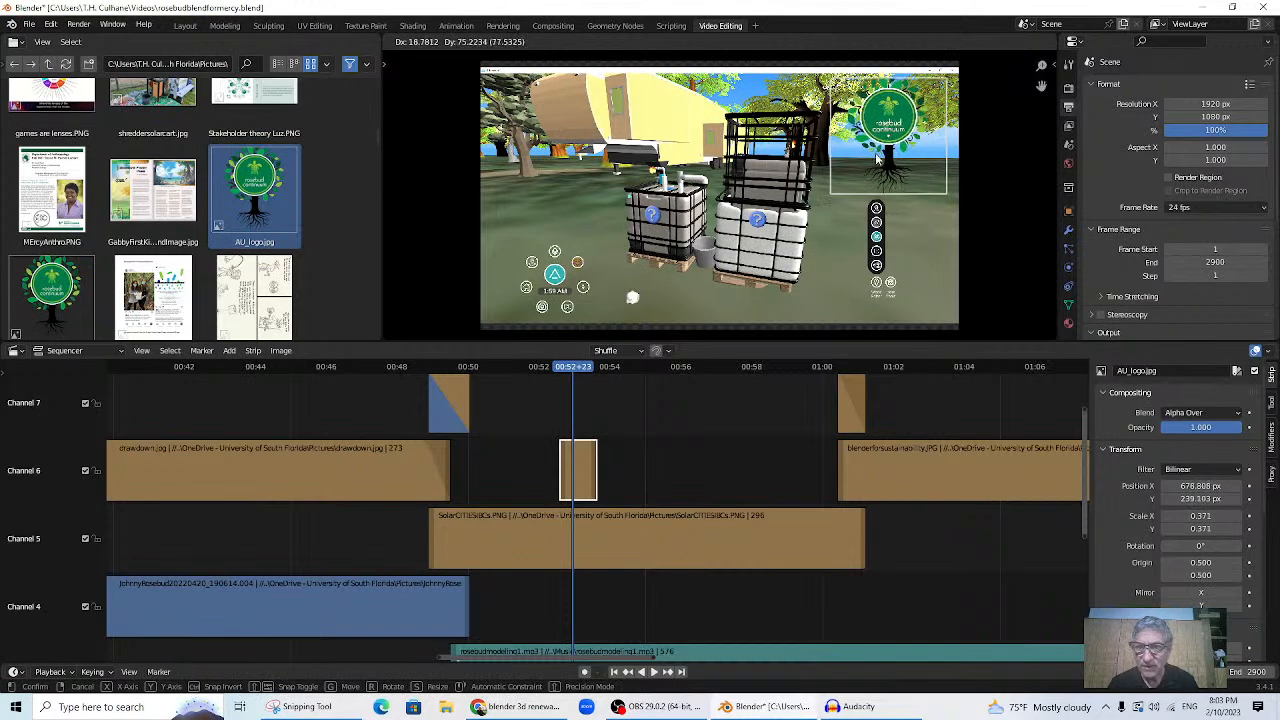
{"action": "left_click", "coordinate": [875, 153]}
- Extend the end of AU_logo.jpg in channel 6 to frame 1356 and play the logo section
{"action": "left_click_drag", "start_coordinate": [553, 372], "coordinate": [648, 463]}
{"action": "key", "text": "space"}
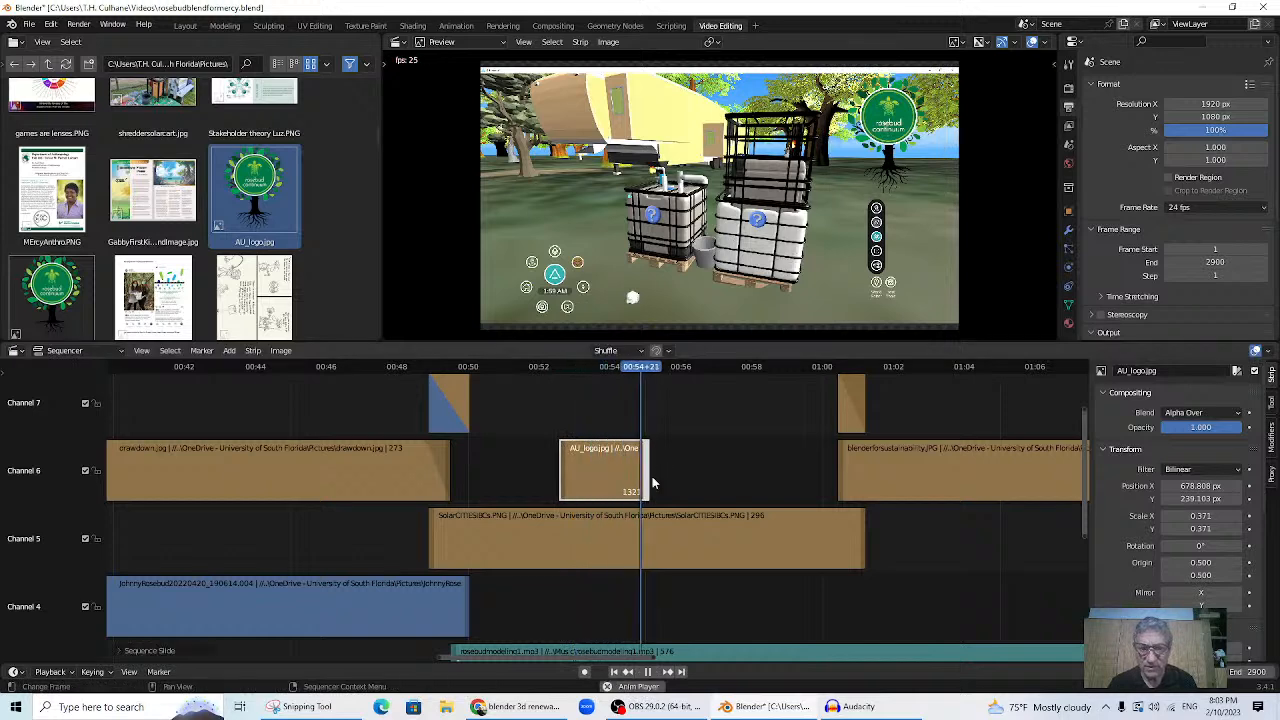
{"action": "left_click_drag", "start_coordinate": [649, 470], "coordinate": [701, 465]}
{"action": "left_click", "coordinate": [603, 368]}
{"action": "key", "text": "space"}
{"action": "key", "text": "space"}
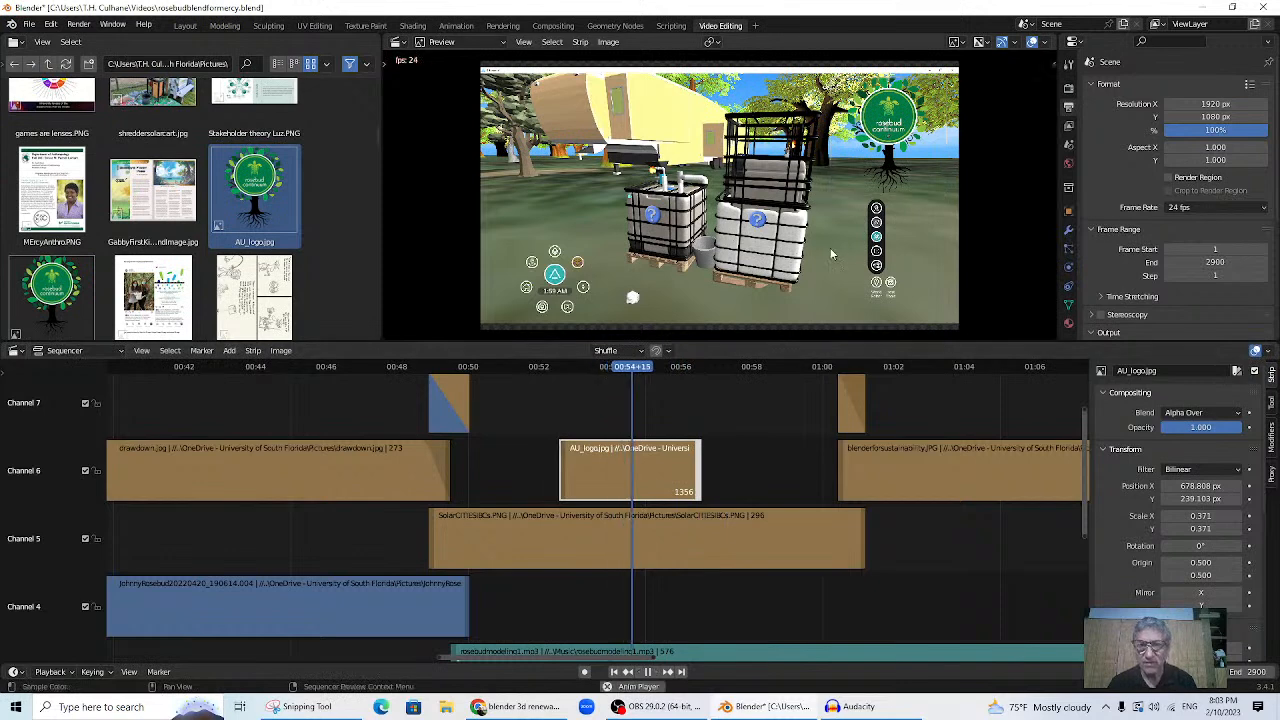
{"action": "key", "text": "space"}
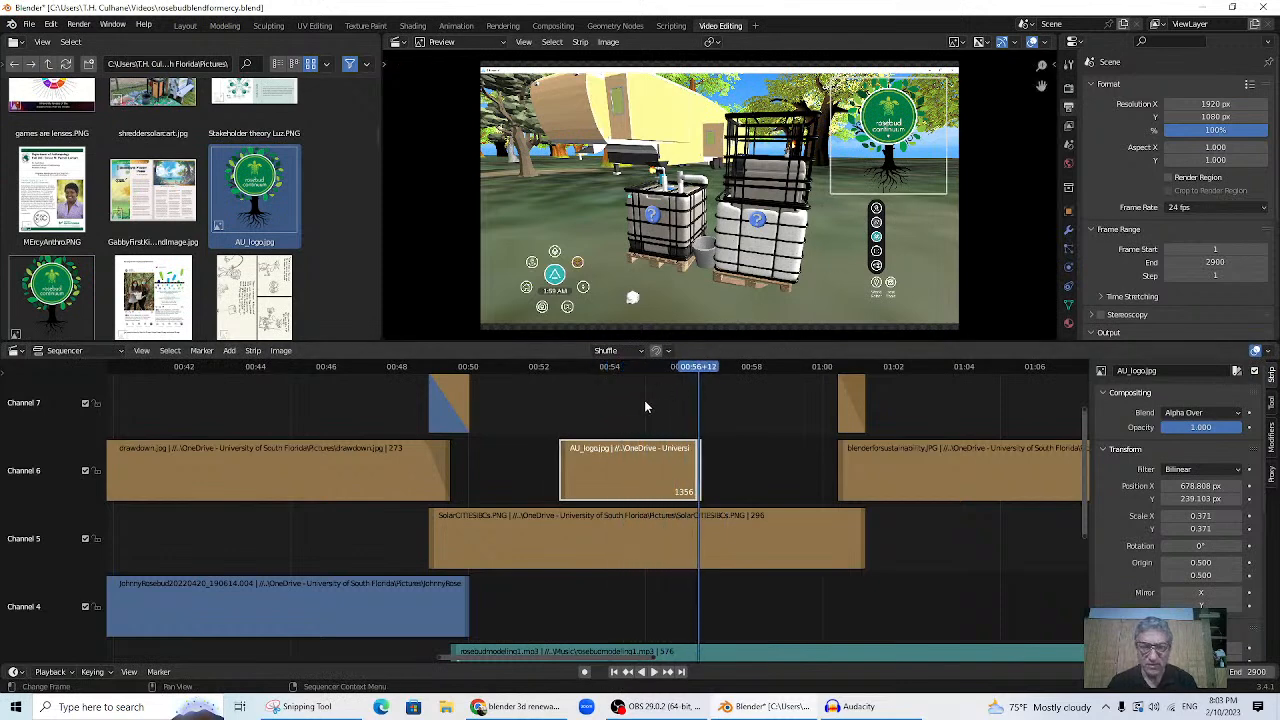
- Keyframe the opacity of AU_logo.jpg at 0 at the strip's start, 00:52+14
{"action": "left_click", "coordinate": [563, 368]}
{"action": "key", "text": "space"}
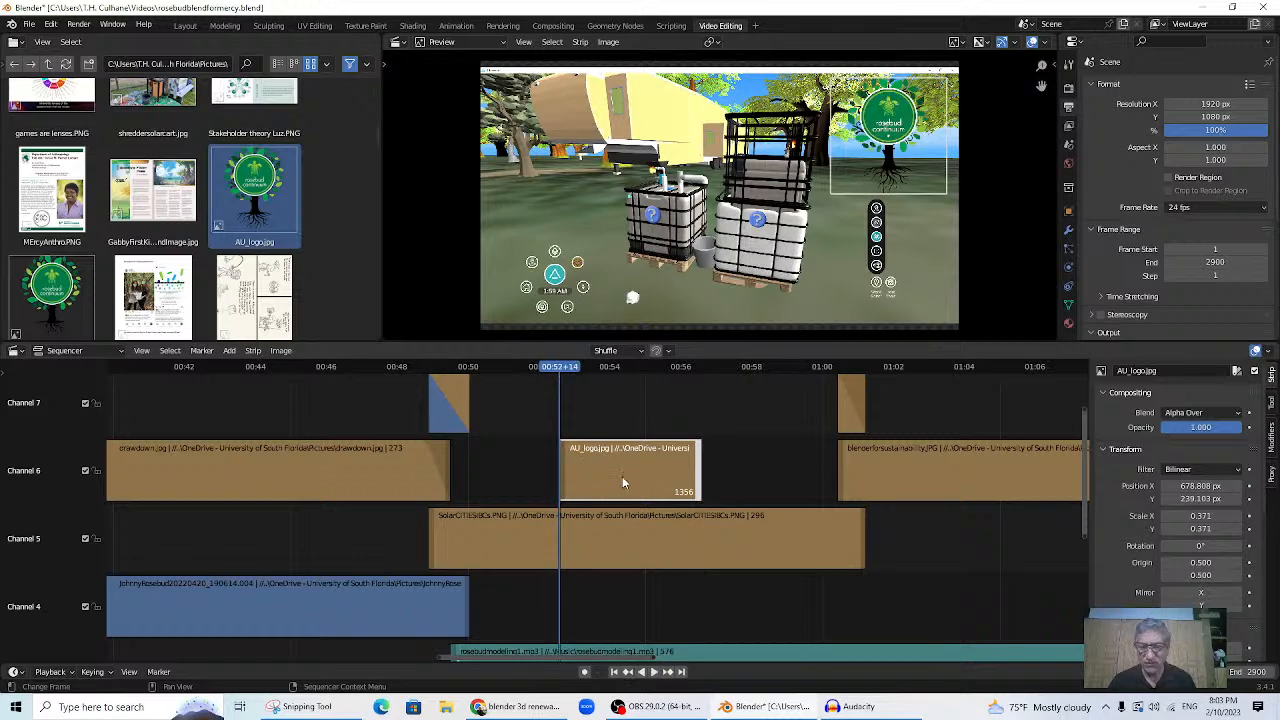
{"action": "left_click", "coordinate": [1193, 433]}
{"action": "type", "text": "0"}
{"action": "key", "text": "Return"}
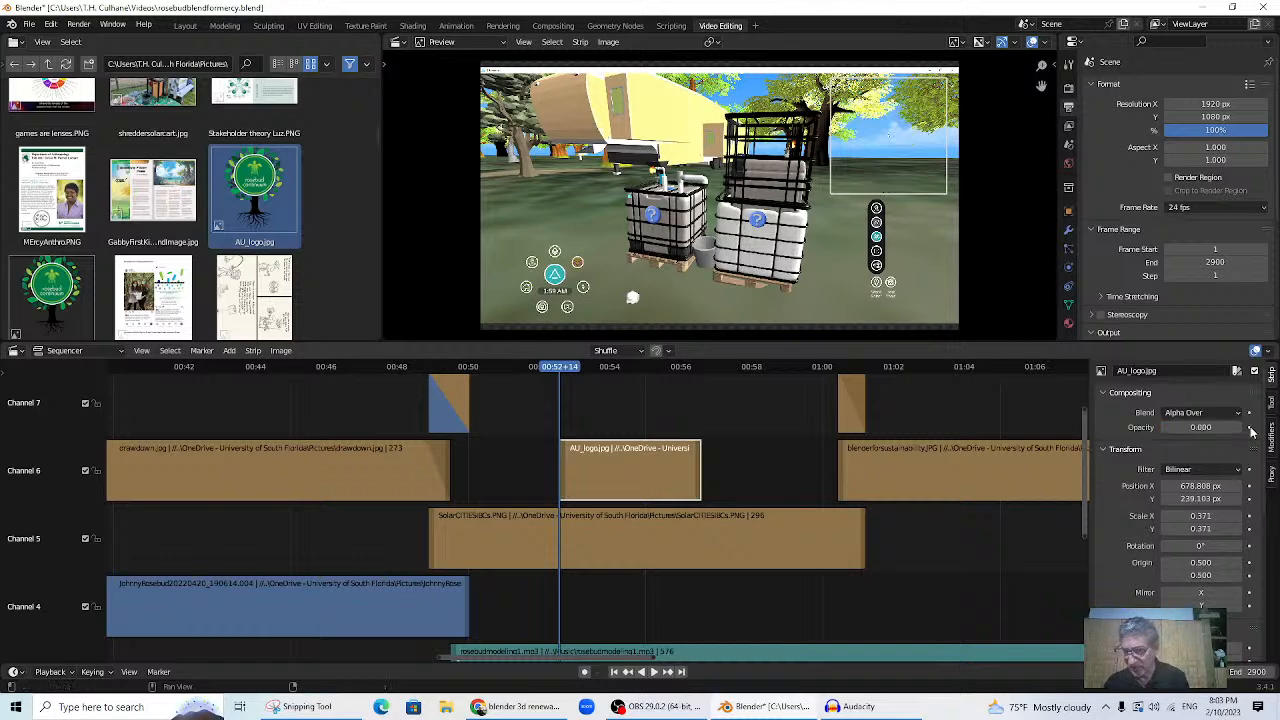
{"action": "left_click", "coordinate": [1248, 427]}
- Keyframe the opacity of AU_logo.jpg at 1 at 00:53+00 to complete its fade-in
{"action": "key", "text": "space"}
{"action": "left_click_drag", "start_coordinate": [565, 370], "coordinate": [575, 373]}
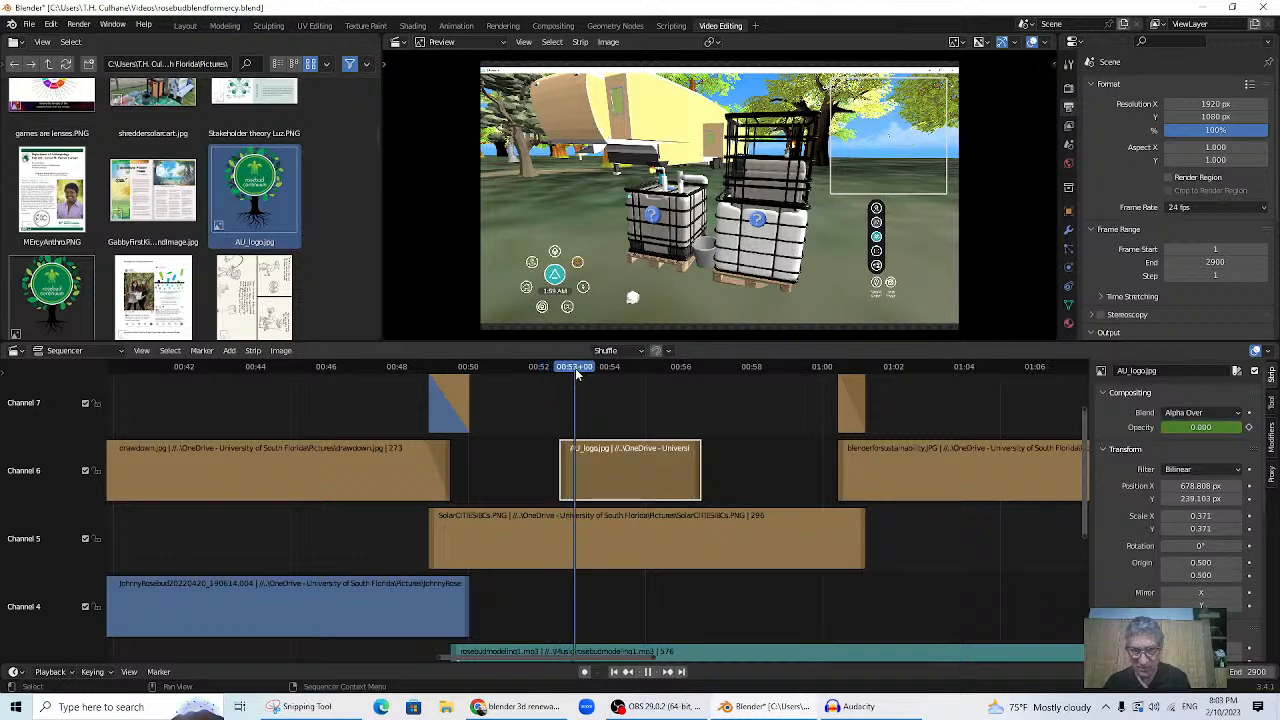
{"action": "left_click", "coordinate": [1199, 427]}
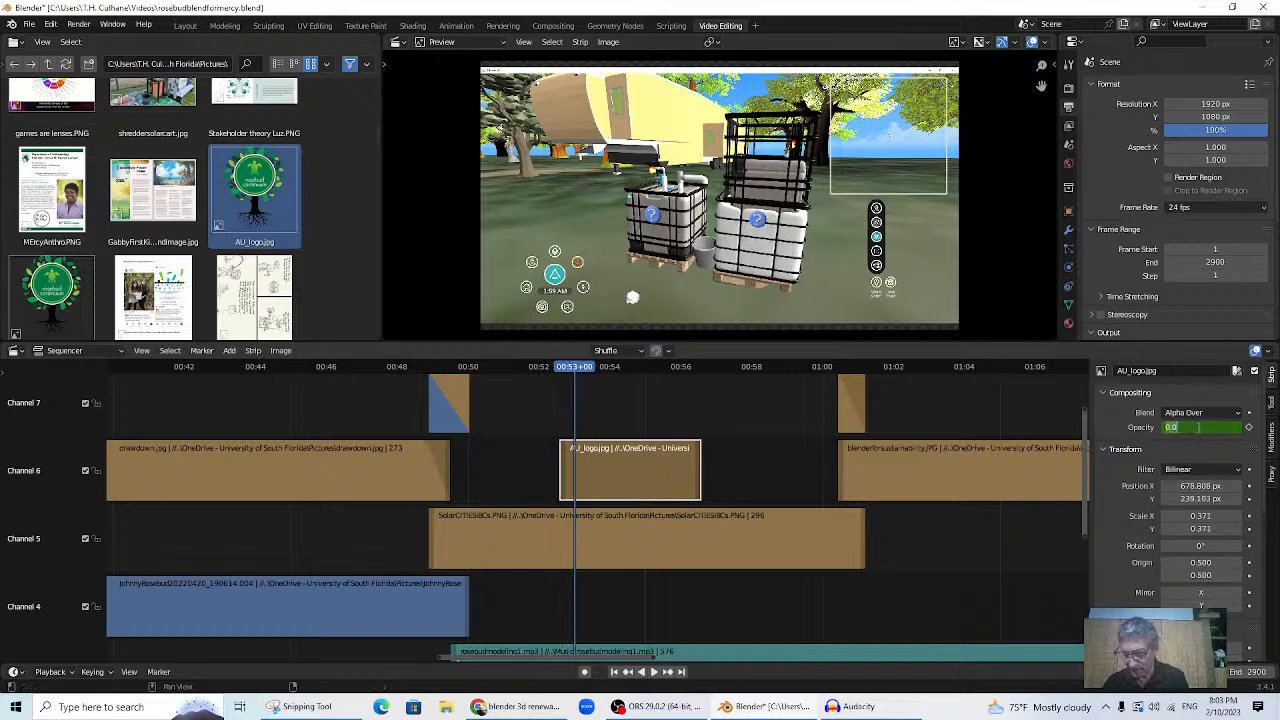
{"action": "type", "text": "1"}
{"action": "key", "text": "Return"}
{"action": "left_click", "coordinate": [1248, 427]}
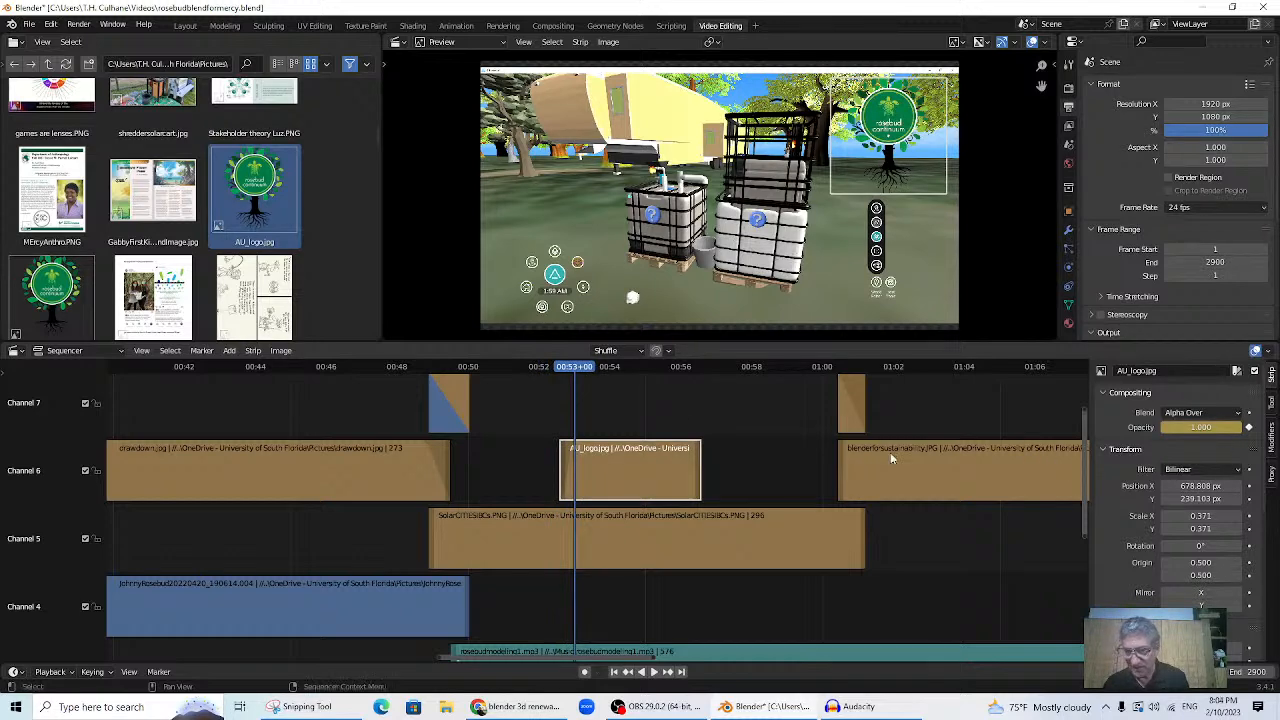
- Fade out AU_logo.jpg by keyframing its opacity at 1 at 00:56+04 and at 0 at 00:56+12
{"action": "key", "text": "space"}
{"action": "left_click_drag", "start_coordinate": [604, 368], "coordinate": [687, 390]}
{"action": "left_click", "coordinate": [1248, 427]}
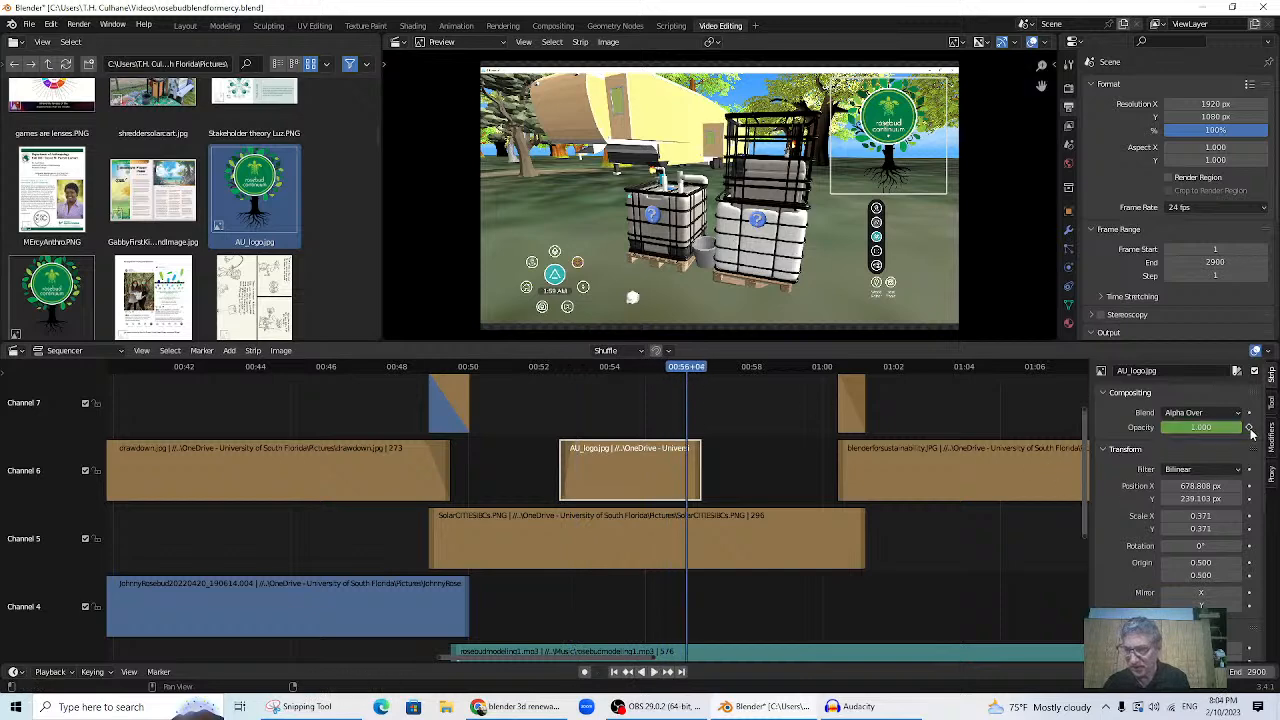
{"action": "left_click_drag", "start_coordinate": [680, 378], "coordinate": [700, 378]}
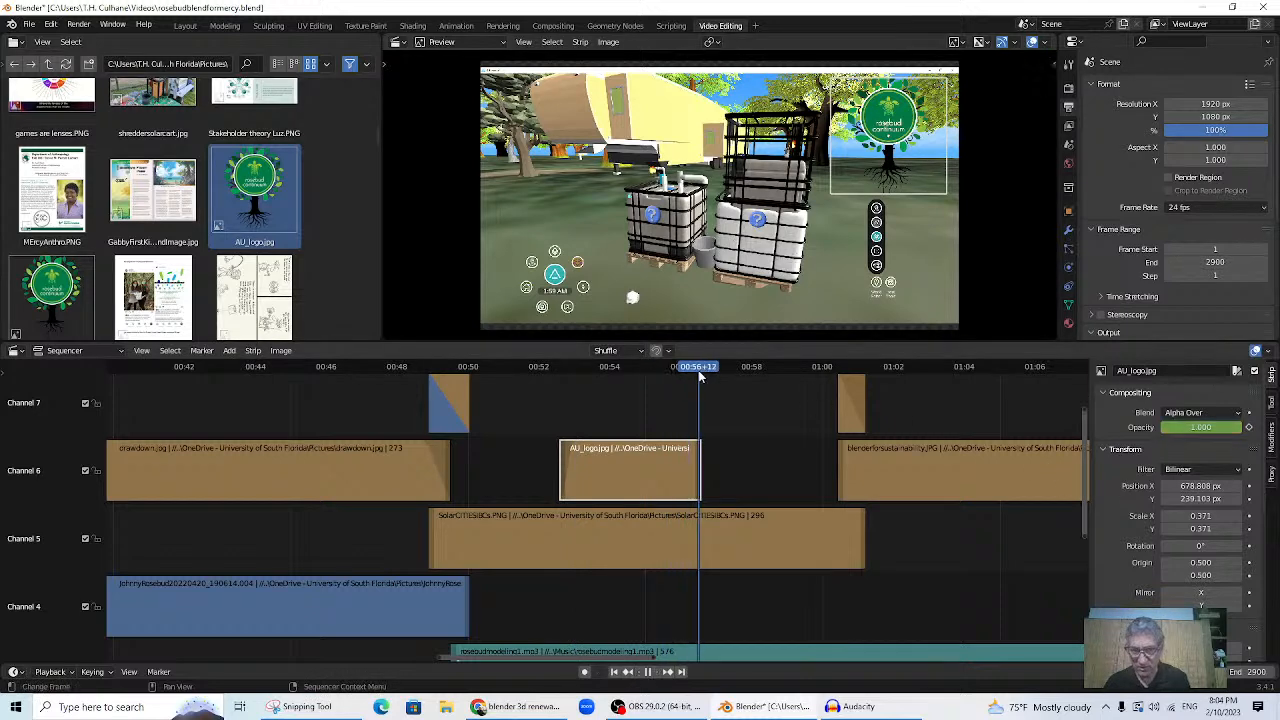
{"action": "left_click", "coordinate": [1193, 426]}
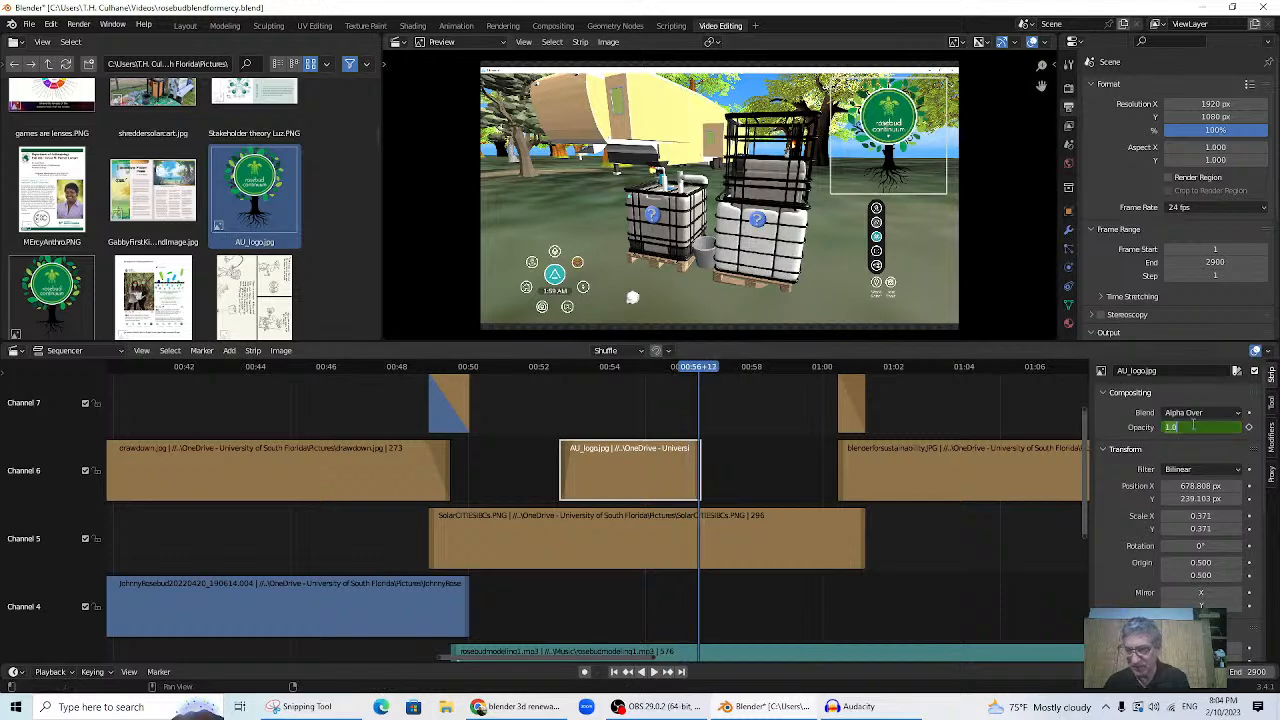
{"action": "type", "text": "0"}
{"action": "key", "text": "Return"}
{"action": "left_click", "coordinate": [1249, 427]}
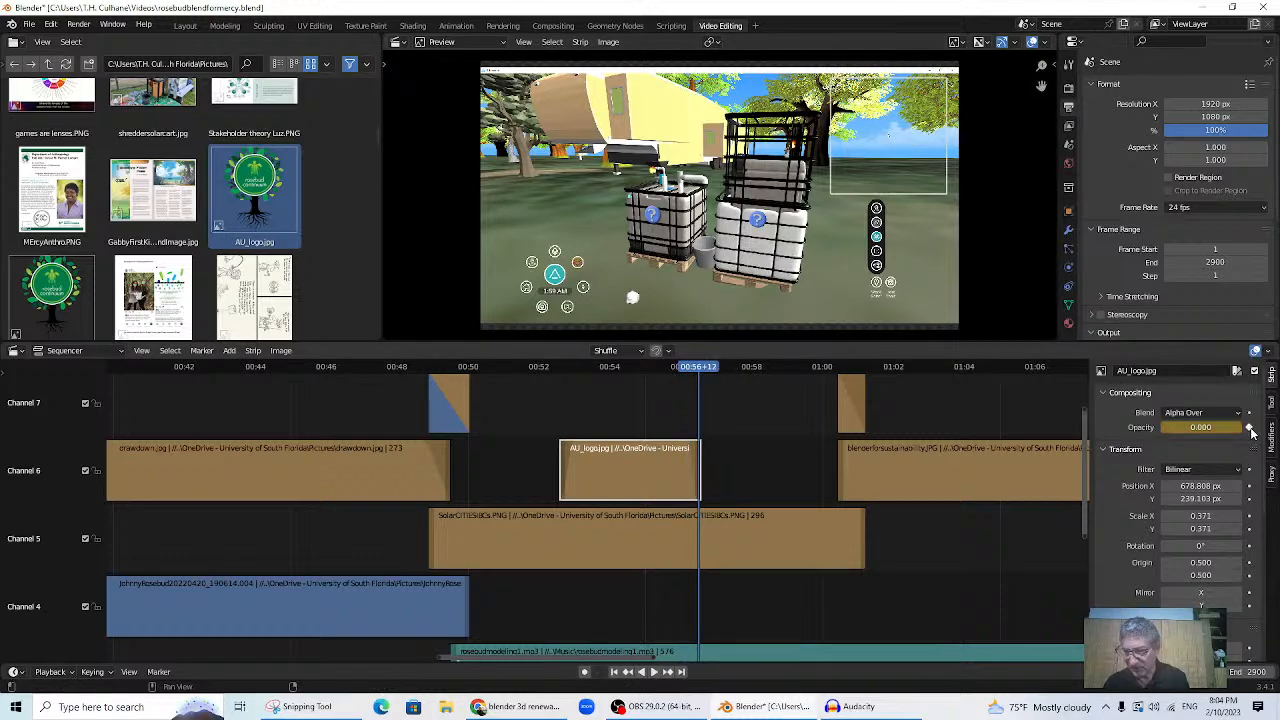
- Play the sequence from about 00:51+18 past the end of AU_logo.jpg to check the logo's fades
{"action": "left_click", "coordinate": [563, 370]}
{"action": "key", "text": "space"}
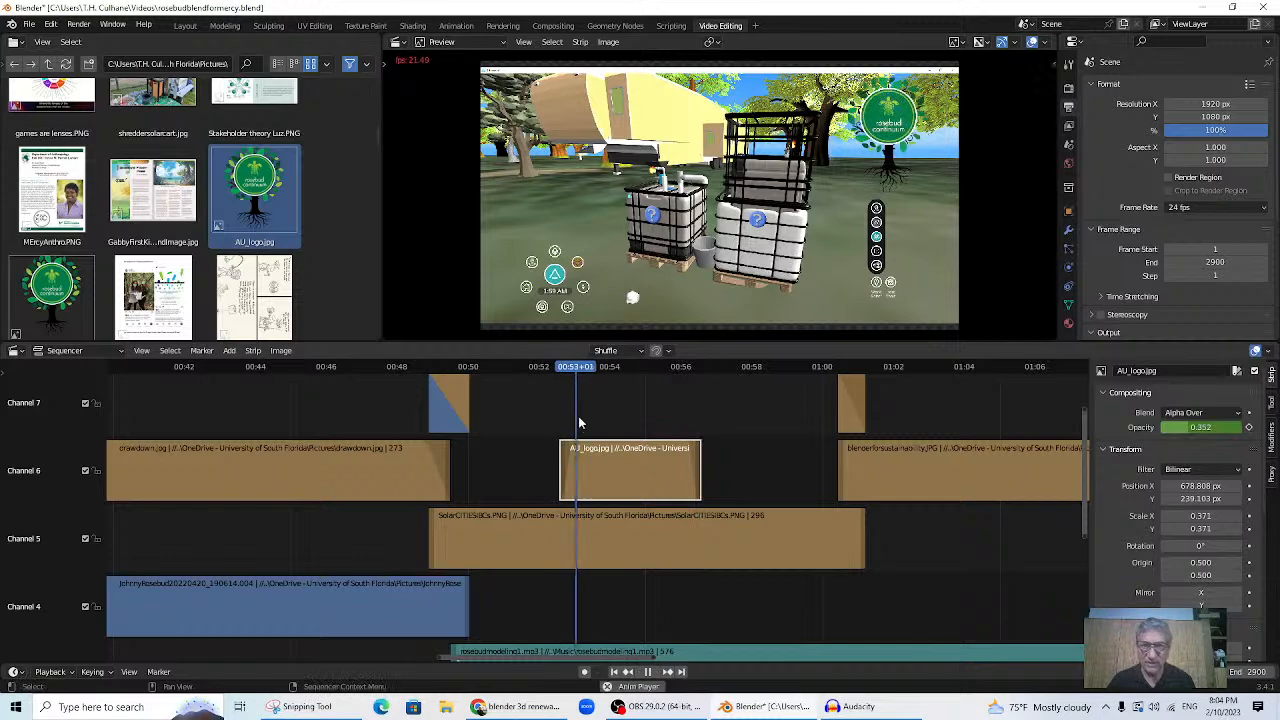
{"action": "left_click", "coordinate": [531, 368]}
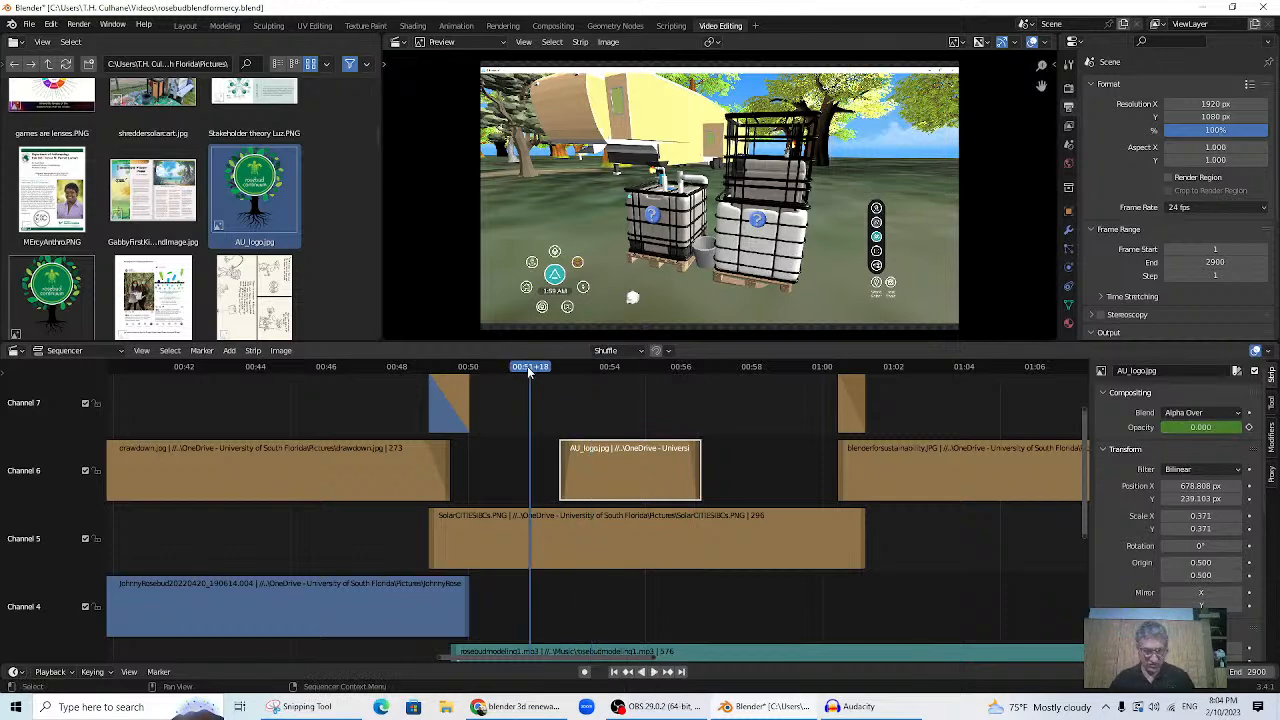
{"action": "key", "text": "space"}
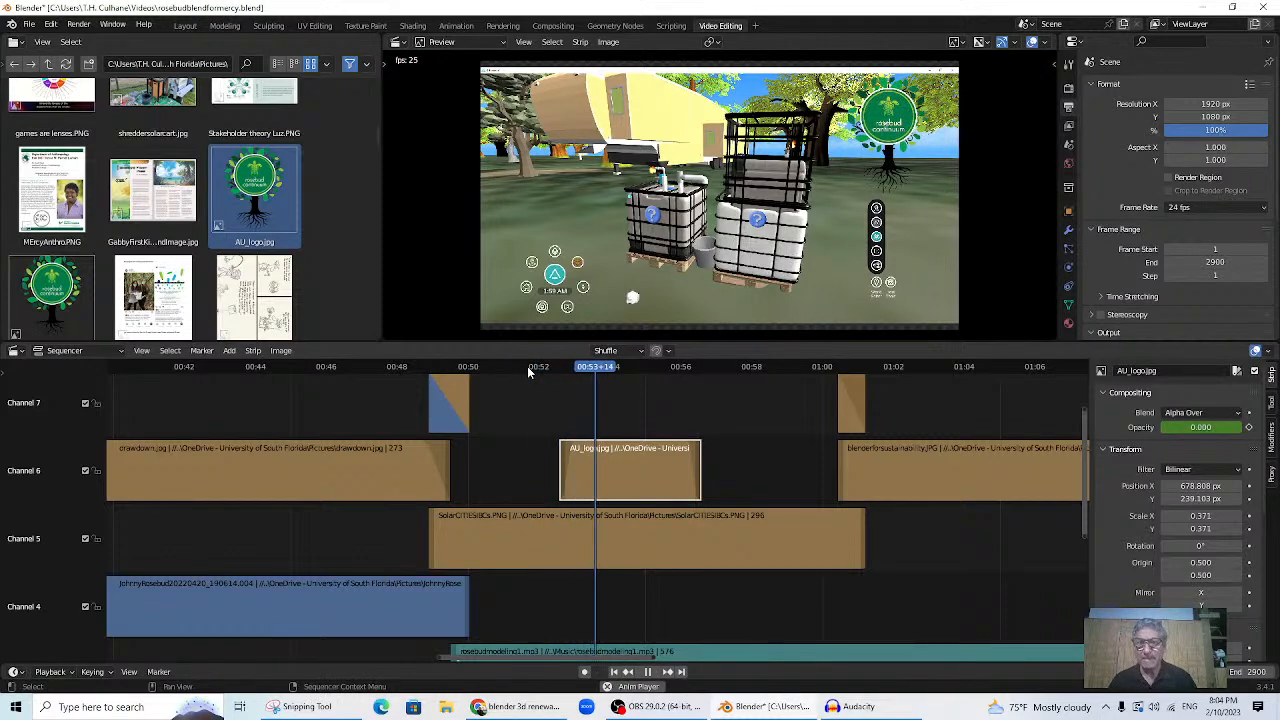
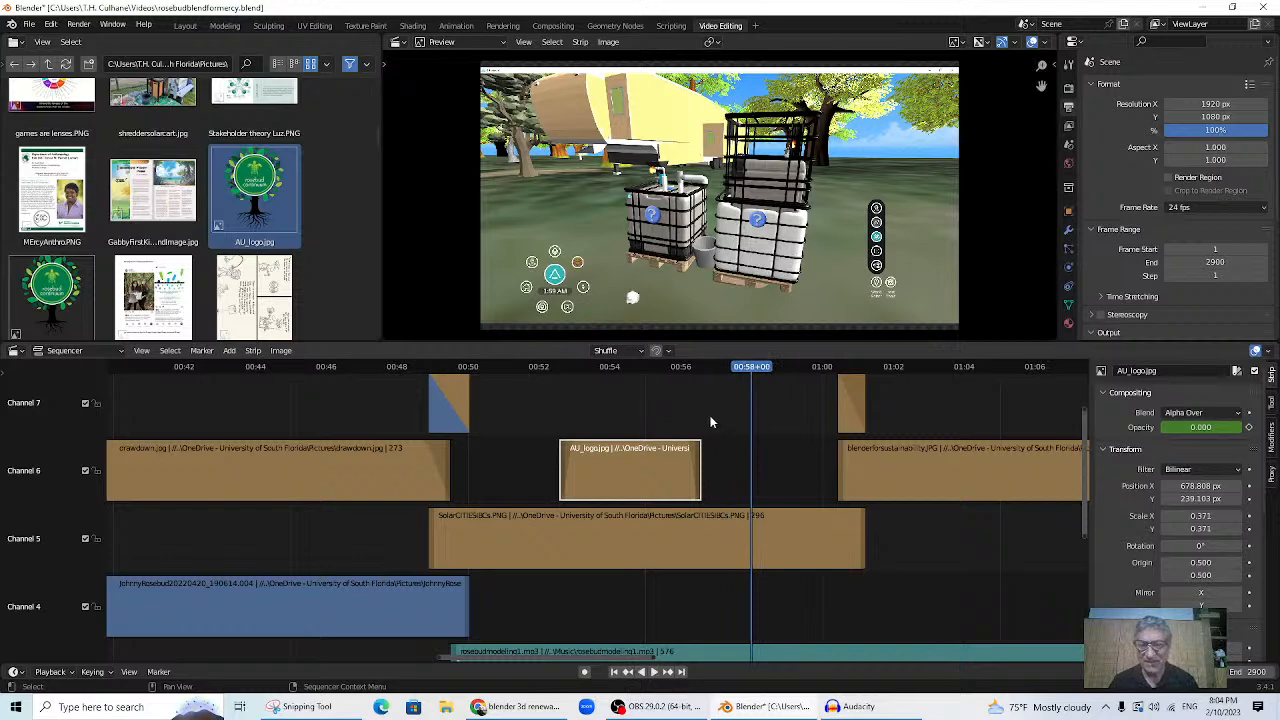
- Set the playhead at 00:57+08, lined up with the waveform of the rosebudmodeling1.mp3 narration
{"action": "left_click", "coordinate": [697, 364]}
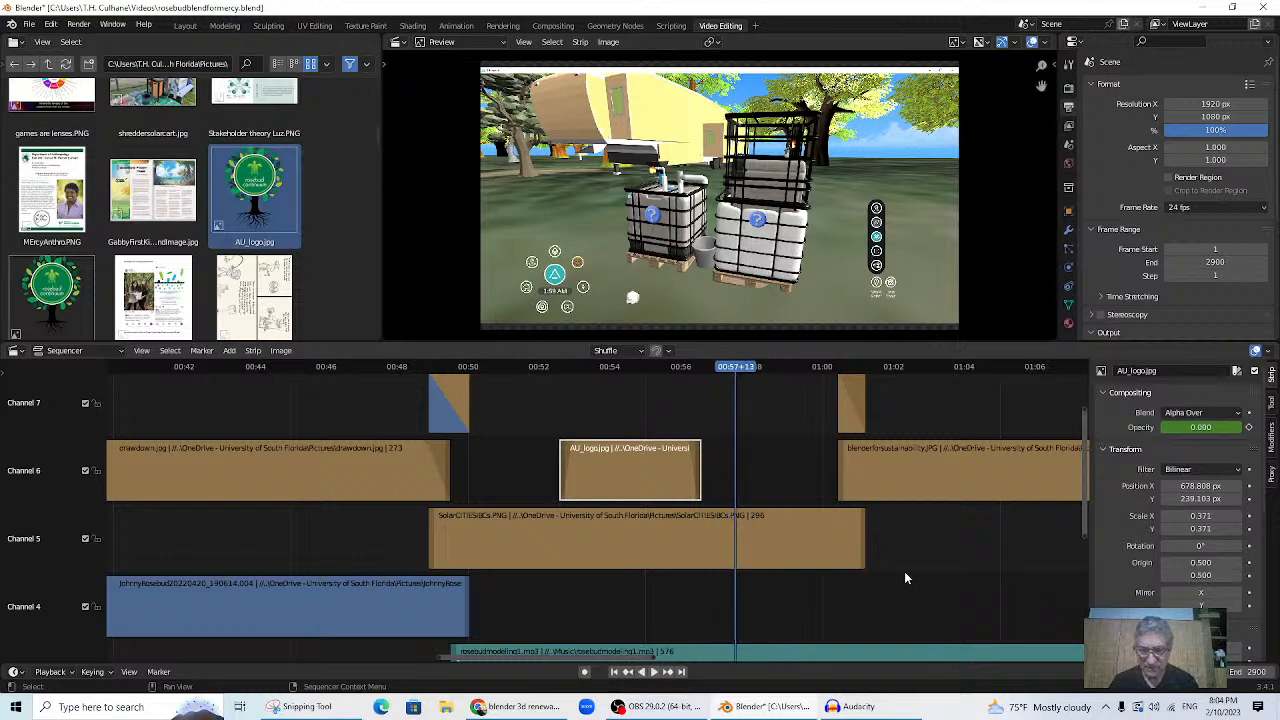
{"action": "scroll", "coordinate": [907, 578], "scroll_direction": "down", "scroll_amount": 2}
{"action": "scroll", "coordinate": [1058, 532], "scroll_direction": "up", "scroll_amount": 1}
{"action": "left_click_drag", "start_coordinate": [1084, 521], "coordinate": [1084, 545]}
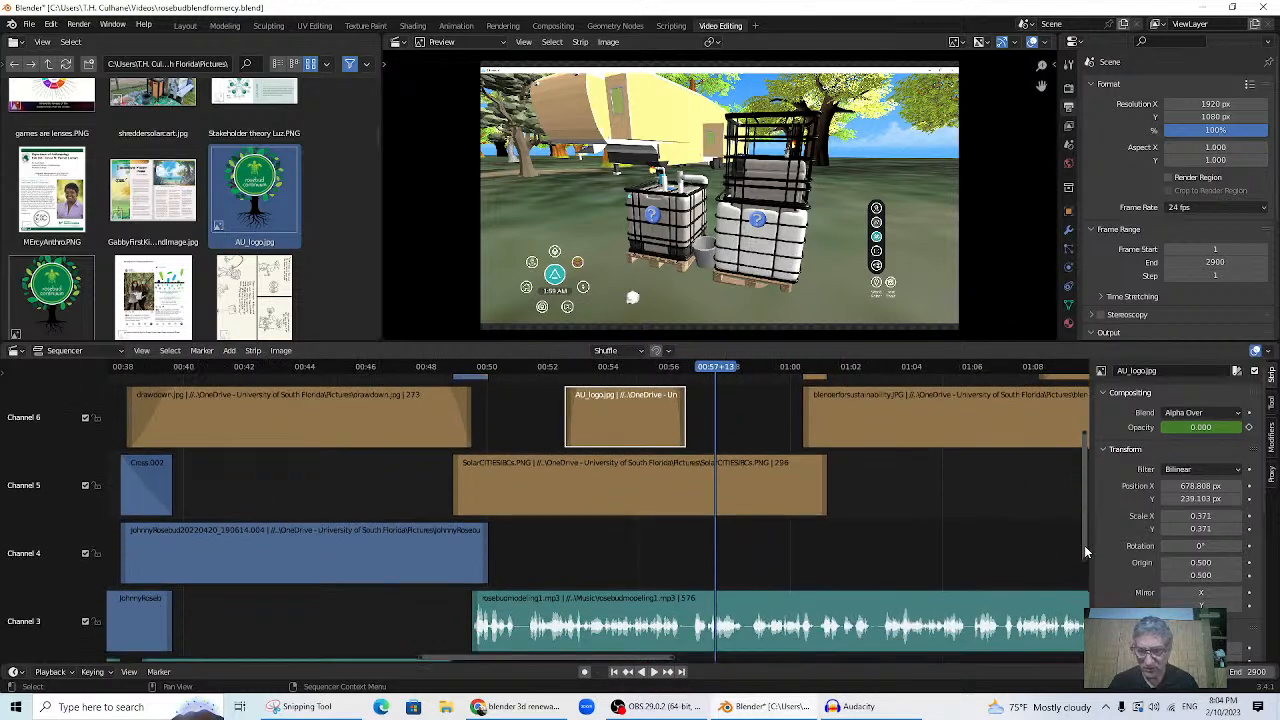
{"action": "left_click", "coordinate": [705, 366]}
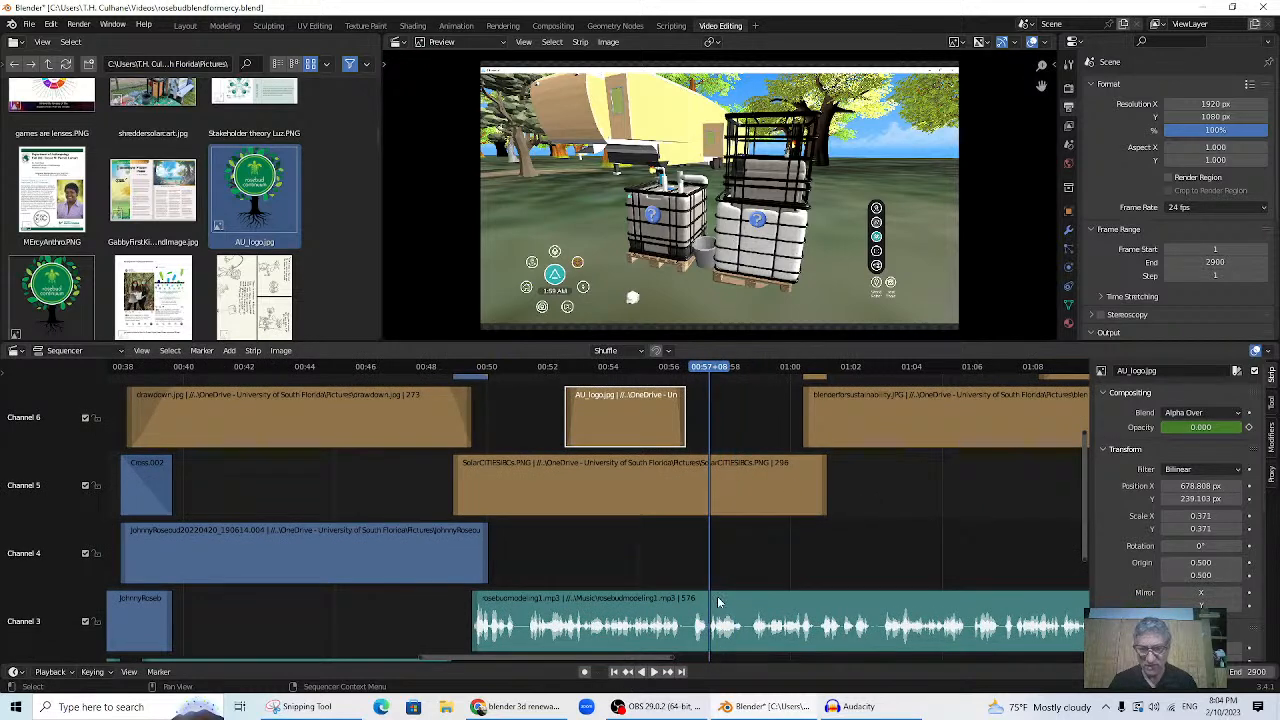
- Find solarcitiesibcssign1.PNG in the Pictures folder and add it to channel 6 at about 00:57+08
{"action": "scroll", "coordinate": [202, 182], "scroll_direction": "up", "scroll_amount": 3}
{"action": "scroll", "coordinate": [202, 182], "scroll_direction": "up", "scroll_amount": 6}
{"action": "scroll", "coordinate": [202, 188], "scroll_direction": "up", "scroll_amount": 8}
{"action": "scroll", "coordinate": [202, 188], "scroll_direction": "up", "scroll_amount": 8}
{"action": "scroll", "coordinate": [202, 188], "scroll_direction": "up", "scroll_amount": 8}
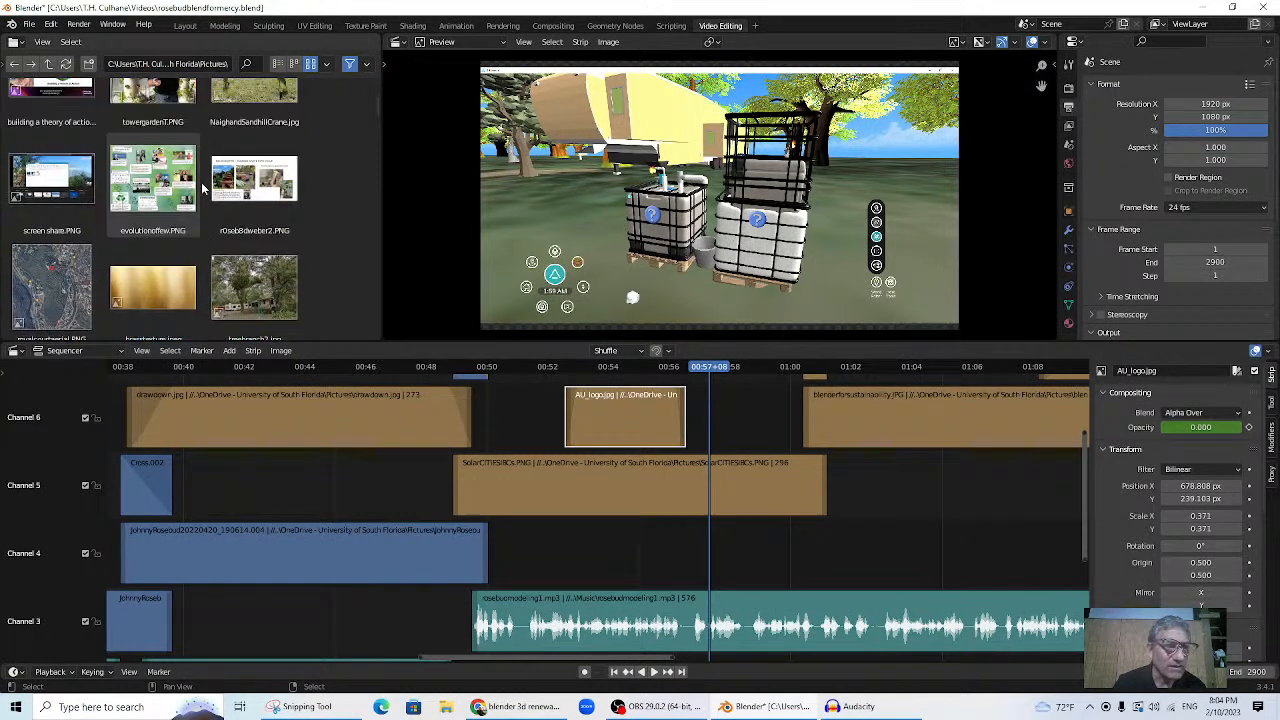
{"action": "scroll", "coordinate": [202, 188], "scroll_direction": "up", "scroll_amount": 6}
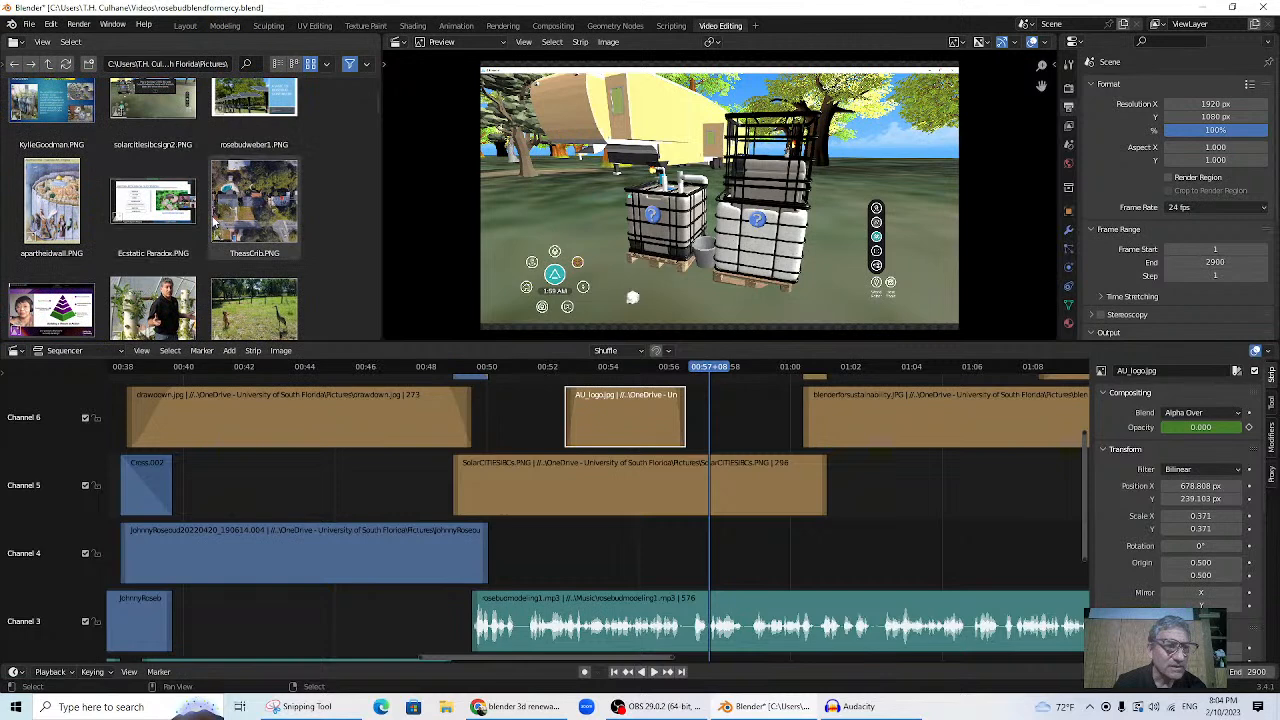
{"action": "scroll", "coordinate": [213, 224], "scroll_direction": "up", "scroll_amount": 4}
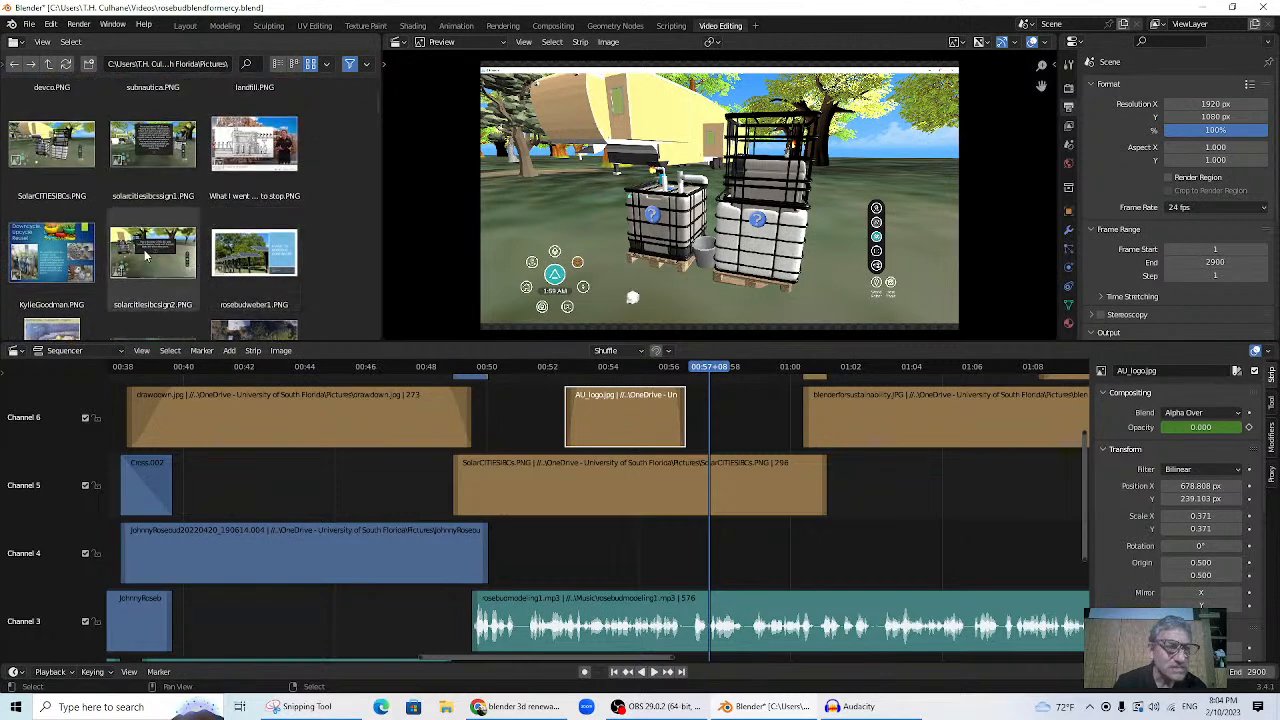
{"action": "left_click", "coordinate": [146, 254]}
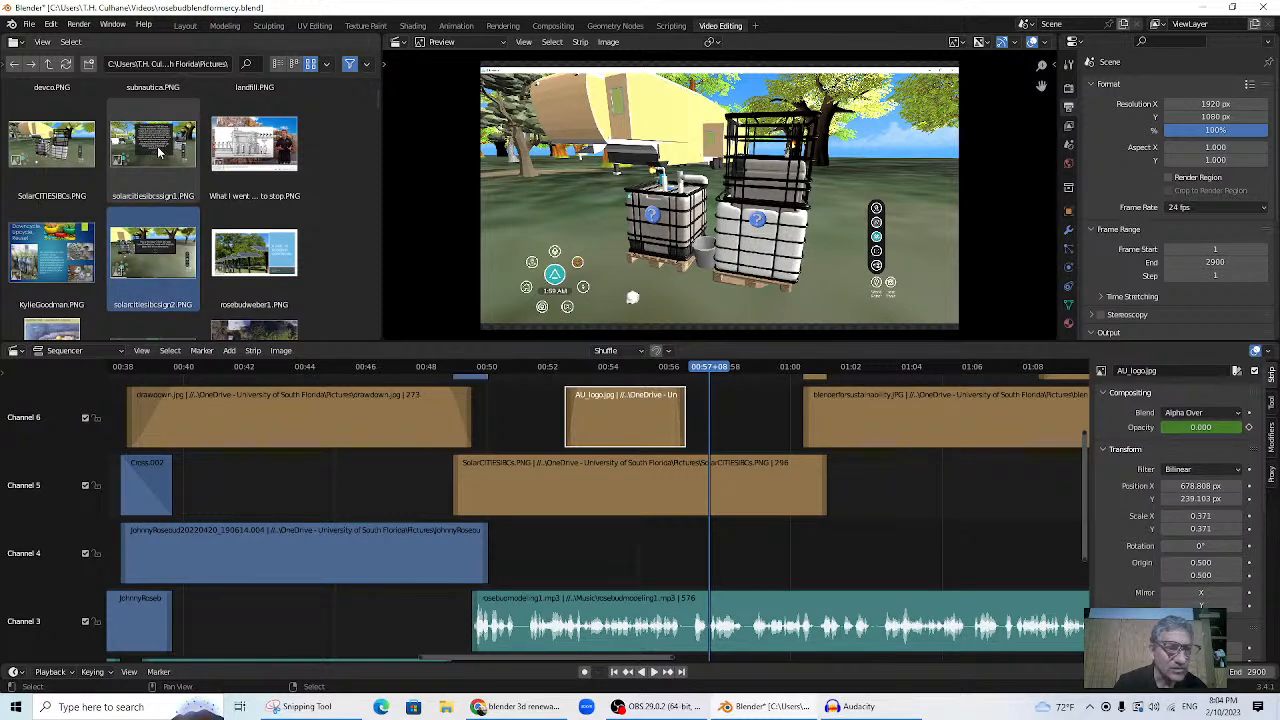
{"action": "left_click_drag", "start_coordinate": [150, 144], "coordinate": [706, 427]}
- Play from 00:56+13 and extend the end of solarcitiesibcssign1.PNG to frame 1448, just before blenderforsustainability.JPG
{"action": "left_click", "coordinate": [686, 368]}
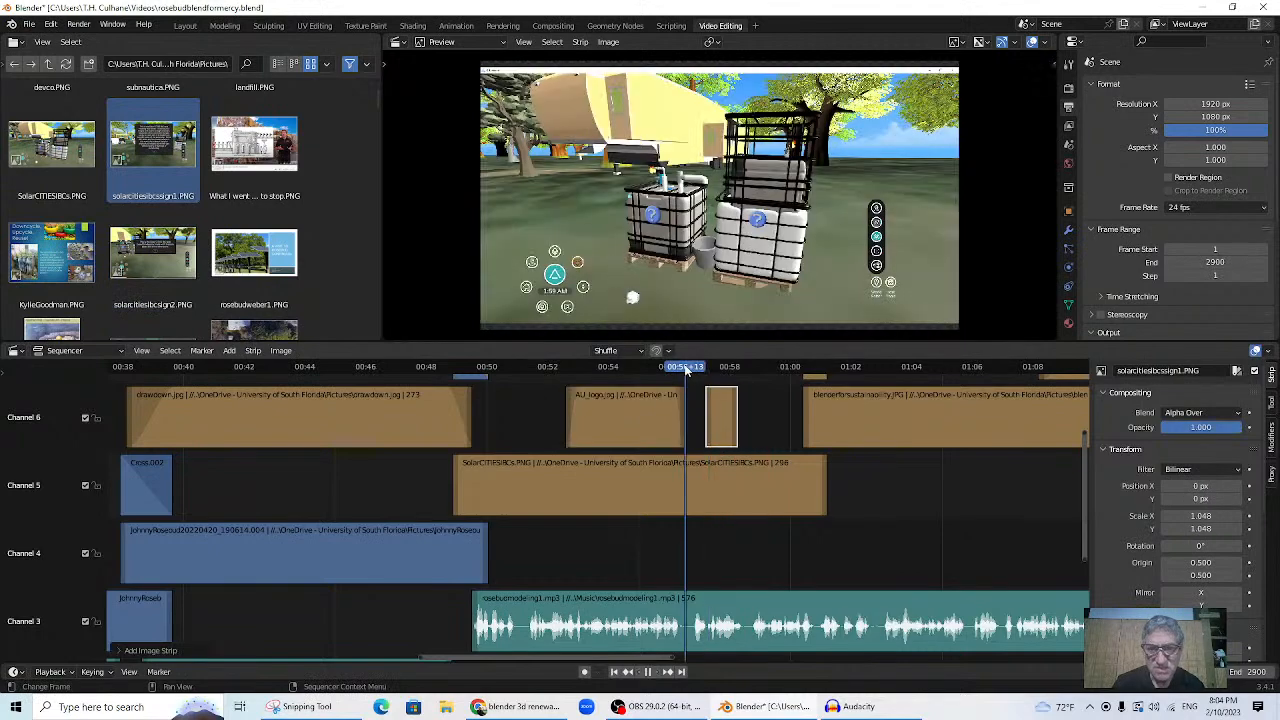
{"action": "key", "text": "space"}
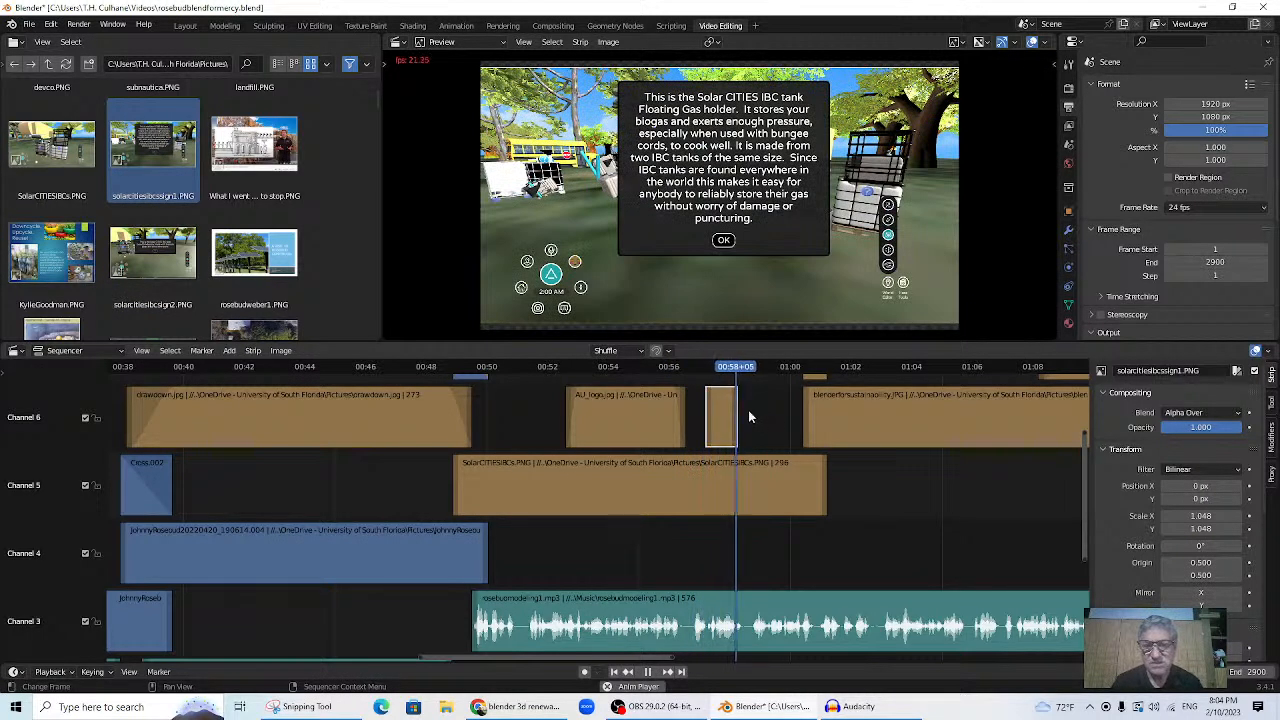
{"action": "left_click_drag", "start_coordinate": [737, 416], "coordinate": [800, 416]}
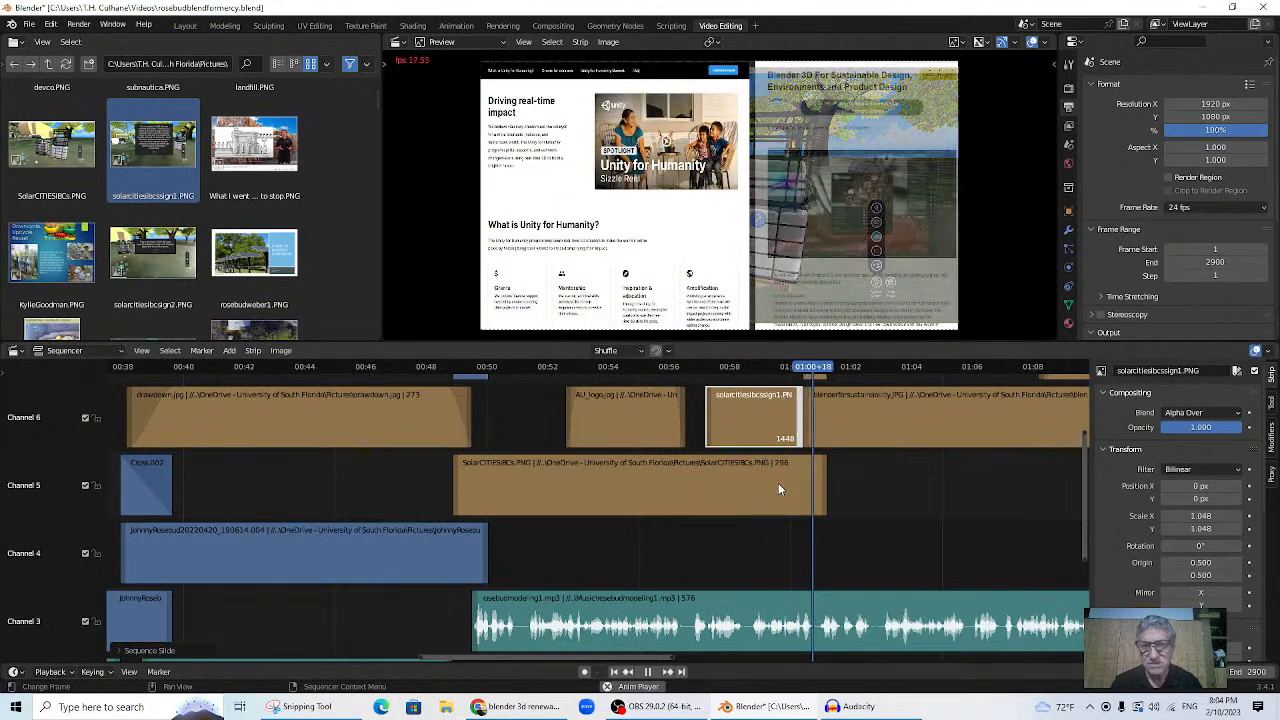
{"action": "key", "text": "space"}
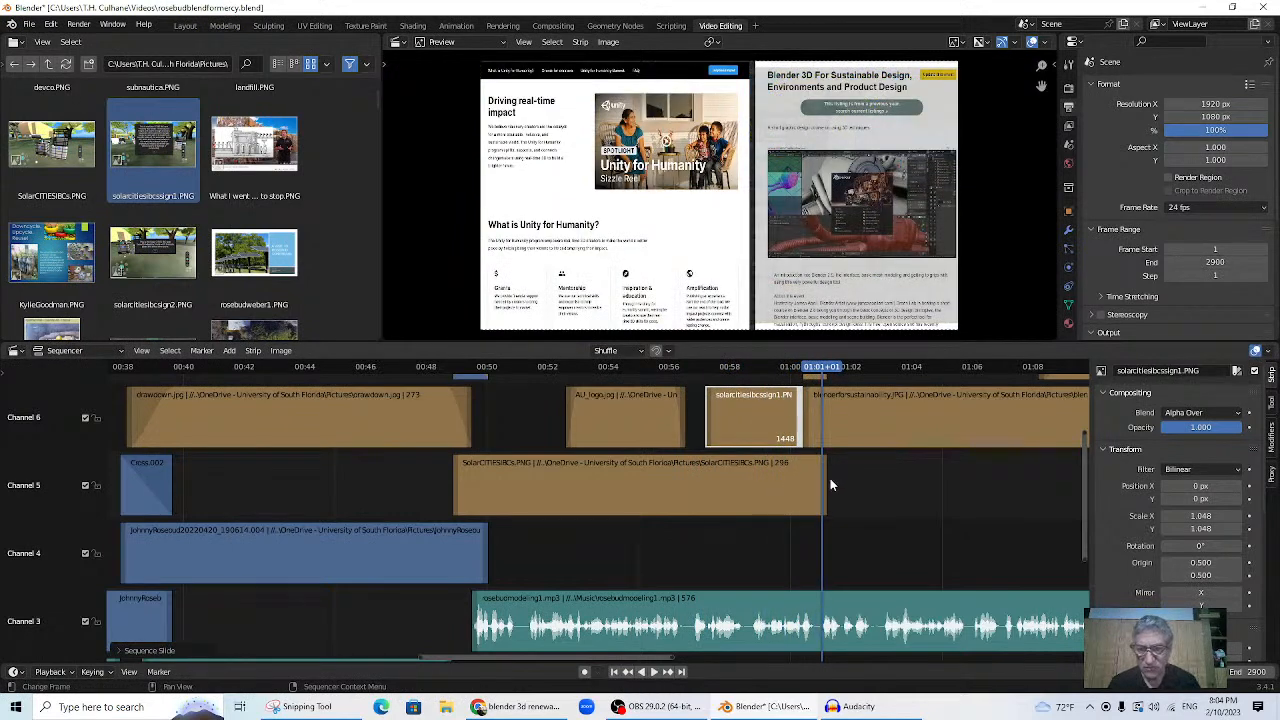
- Move solarcitiesibcssign1.PNG down to channel 5 and delete the SolarCITIESIBCs.PNG strip from that channel
{"action": "left_click", "coordinate": [717, 482]}
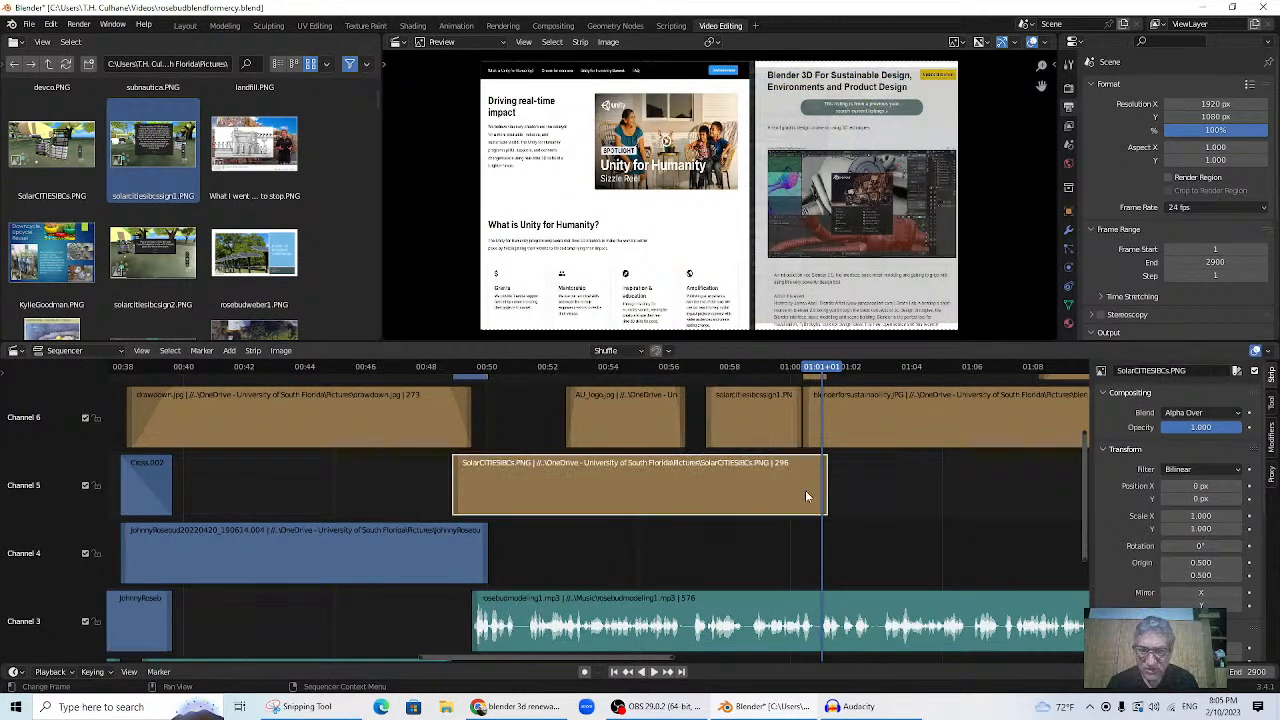
{"action": "left_click_drag", "start_coordinate": [827, 491], "coordinate": [703, 467]}
{"action": "left_click_drag", "start_coordinate": [738, 412], "coordinate": [737, 460]}
{"action": "left_click", "coordinate": [698, 476]}
{"action": "key", "text": "Delete"}
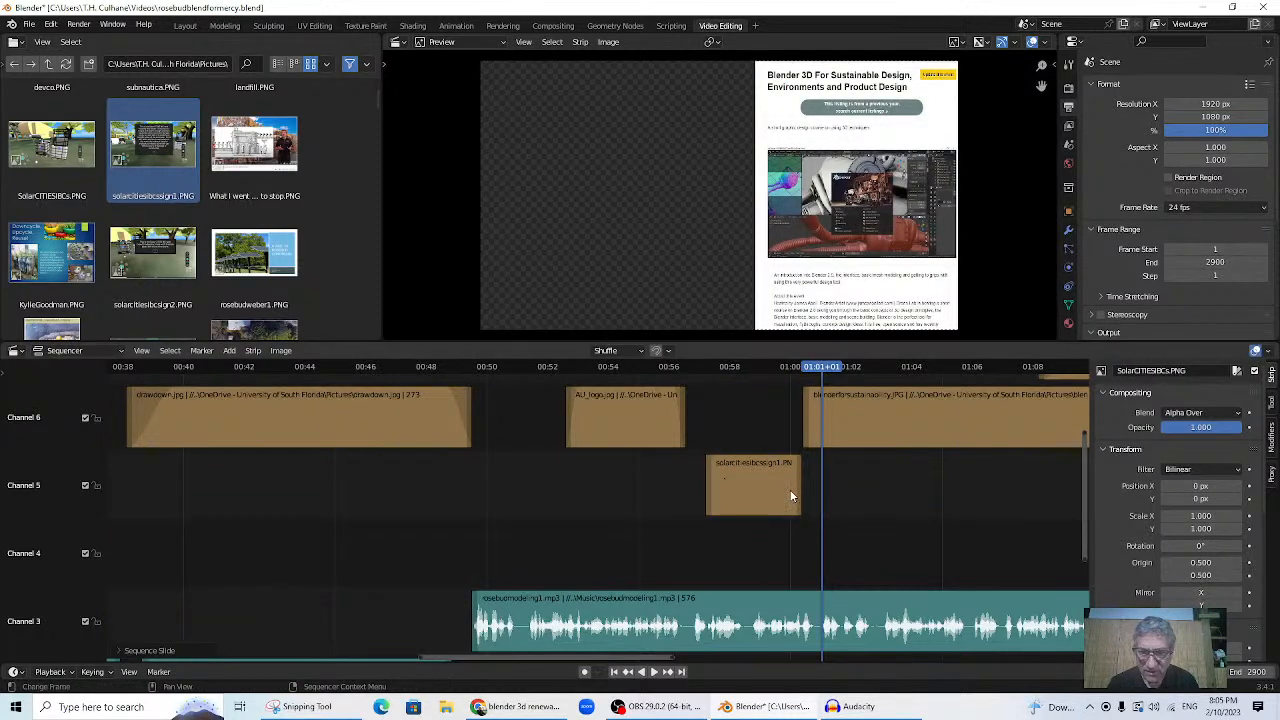
- Undo the deletion of the SolarCITIESIBCs.PNG strip
{"action": "key", "text": "ctrl+z"}
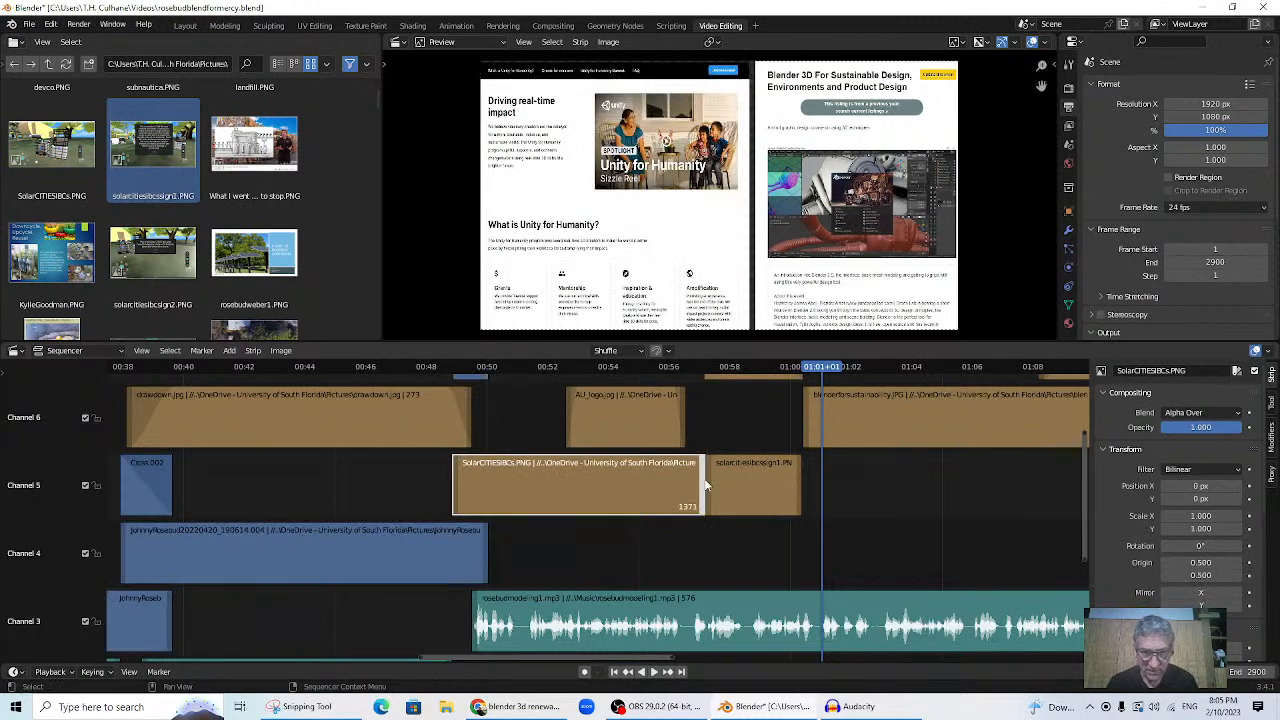
{"action": "left_click", "coordinate": [791, 489]}
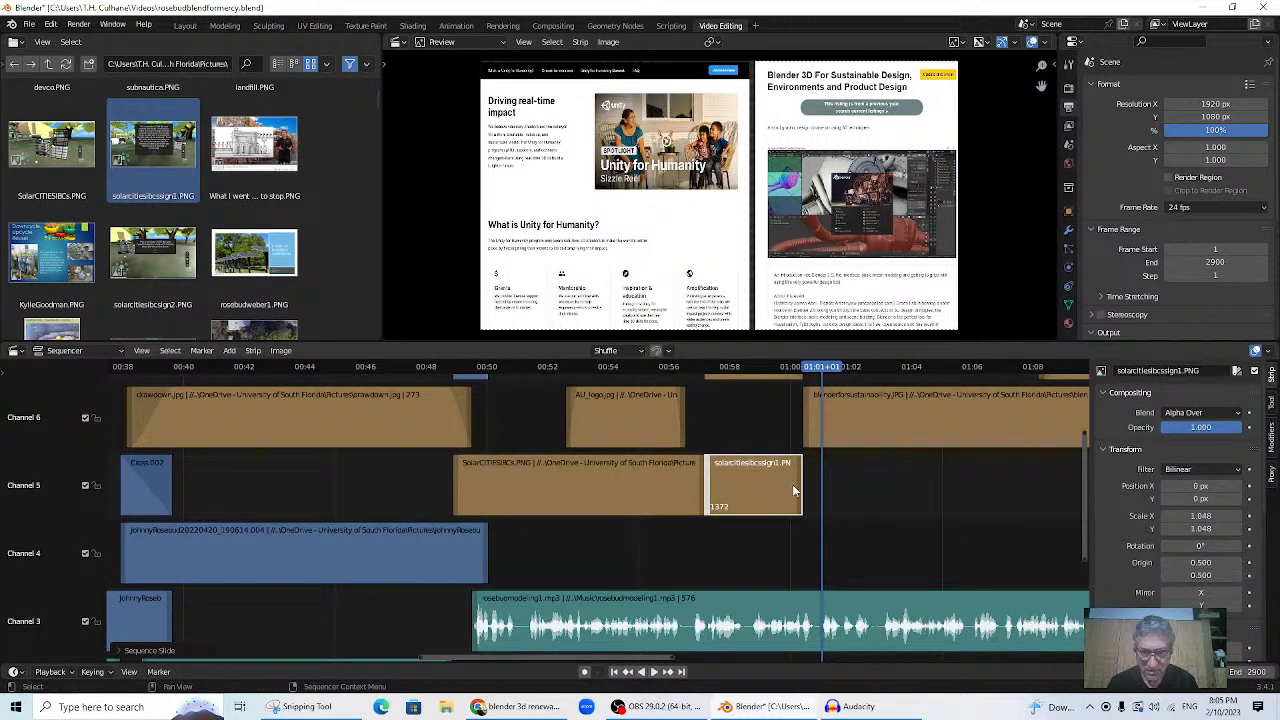
{"action": "left_click_drag", "start_coordinate": [801, 490], "coordinate": [809, 490]}
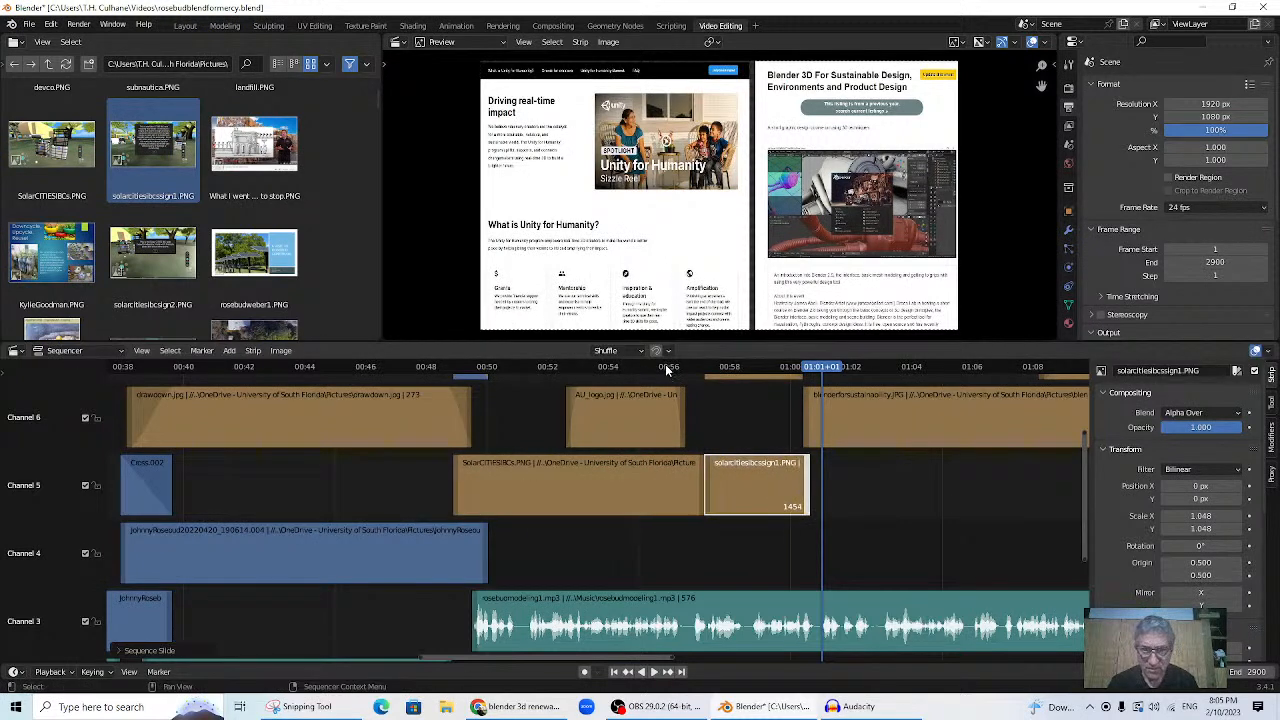
{"action": "left_click", "coordinate": [666, 368]}
{"action": "key", "text": "space"}
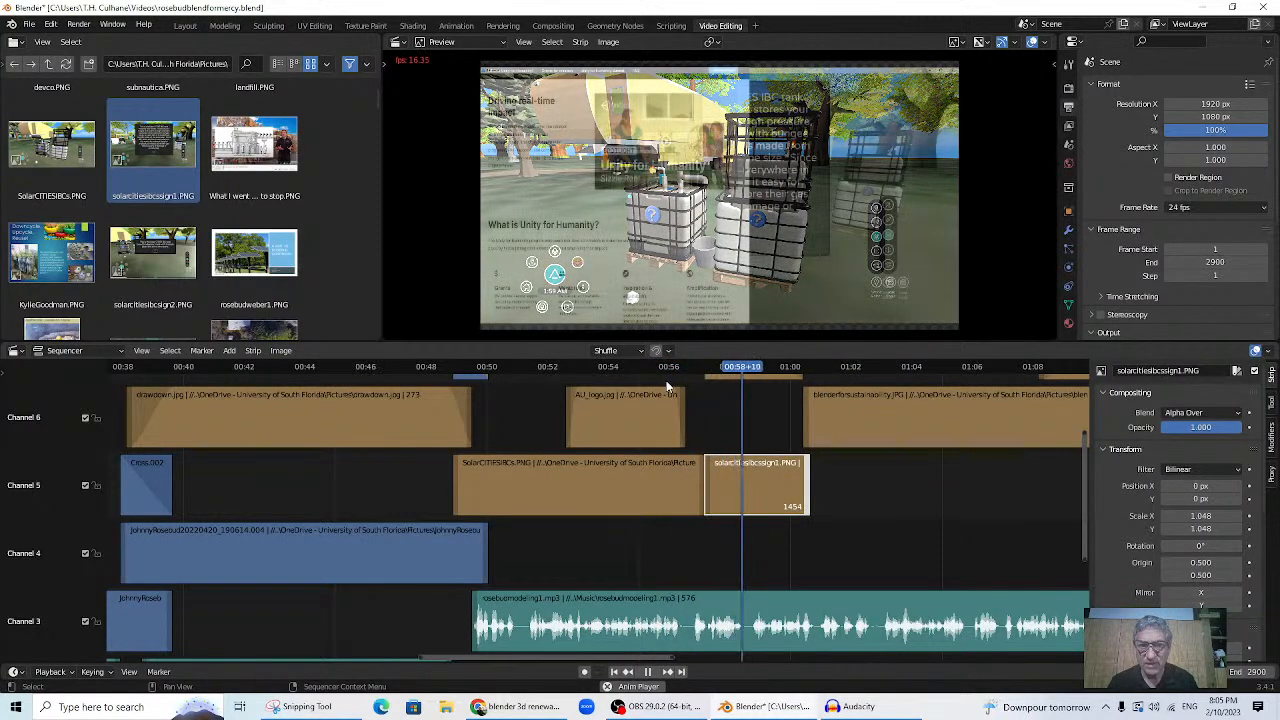
{"action": "key", "text": "space"}
{"action": "scroll", "coordinate": [898, 500], "scroll_direction": "up", "scroll_amount": 1}
{"action": "scroll", "coordinate": [898, 505], "scroll_direction": "up", "scroll_amount": 1}
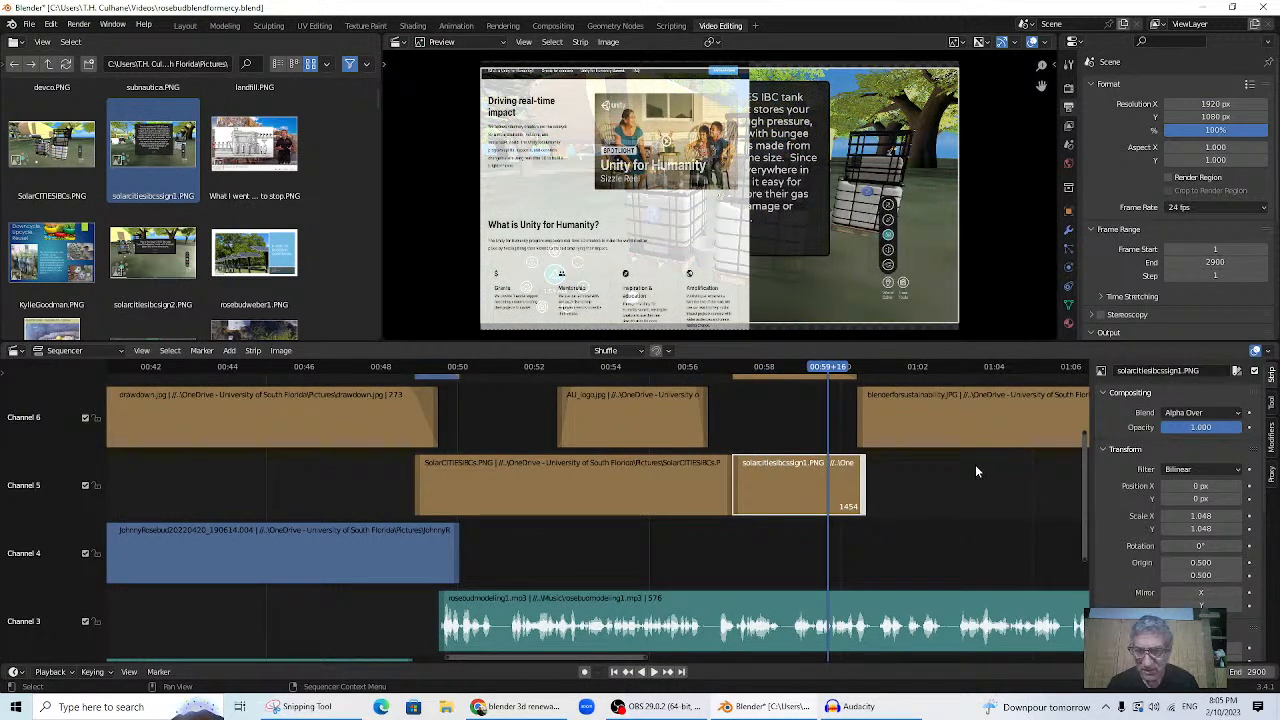
{"action": "left_click_drag", "start_coordinate": [1084, 498], "coordinate": [1080, 456]}
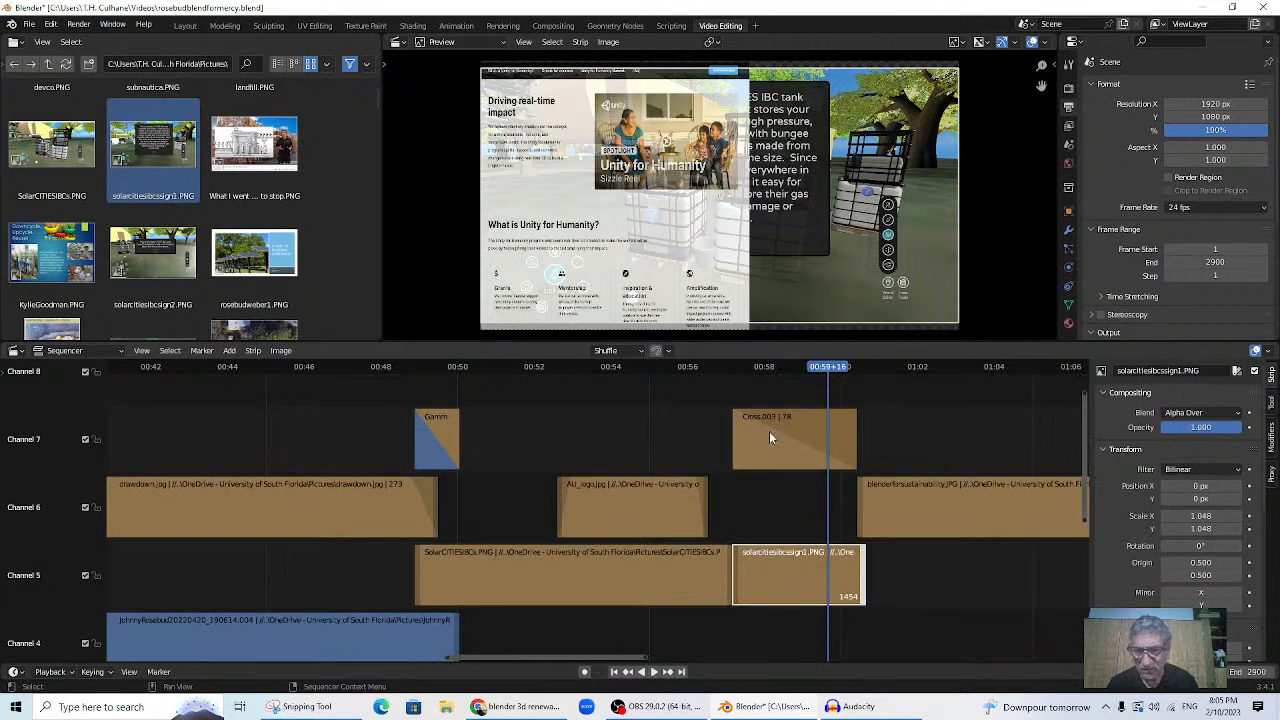
{"action": "key", "text": "ctrl+z"}
{"action": "key", "text": "ctrl+z"}
{"action": "key", "text": "ctrl+z"}
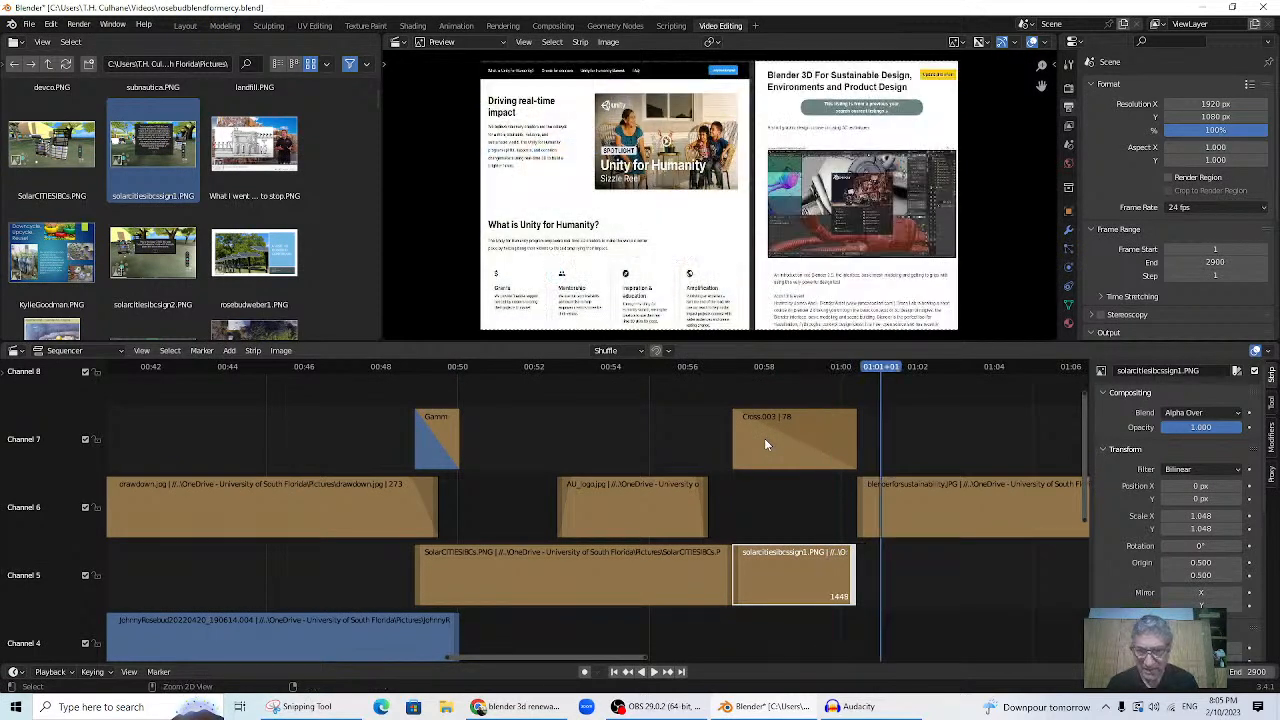
{"action": "key", "text": "ctrl+z"}
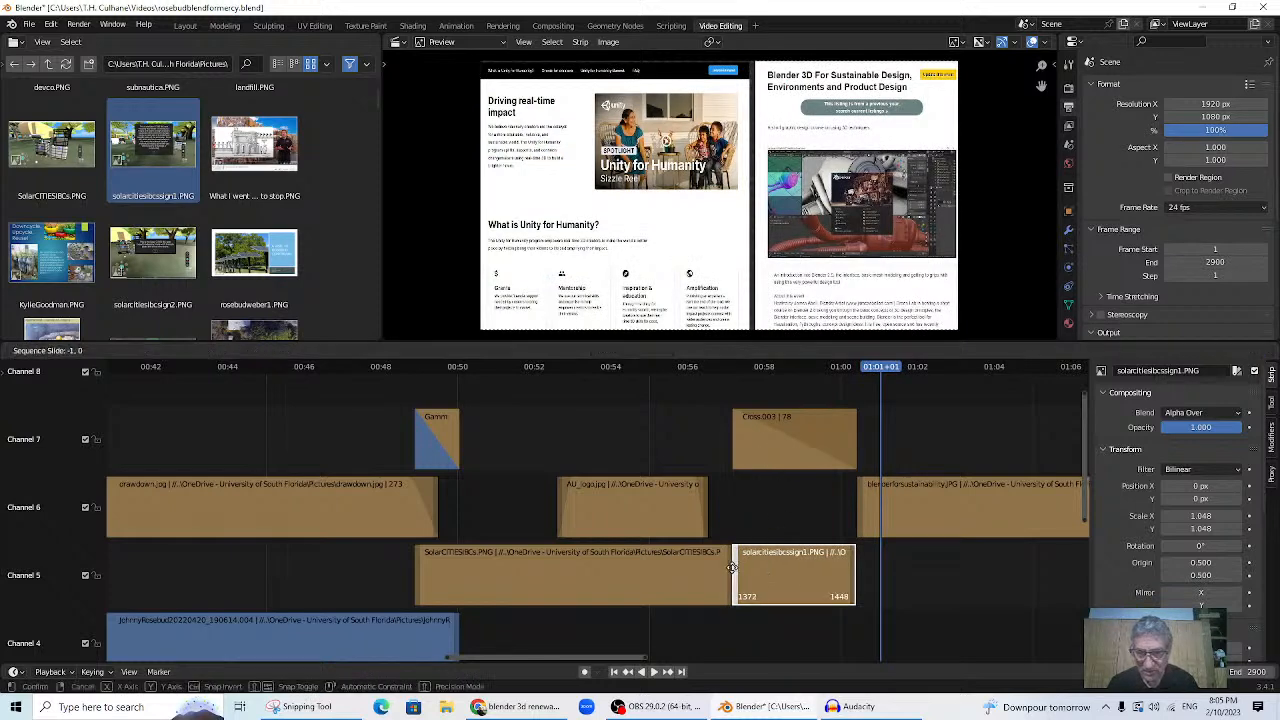
- Delete the Cross.003 effect from channel 7 and extend the end of solarcitiesibcssign1.PNG to frame 1454
{"action": "left_click", "coordinate": [802, 442]}
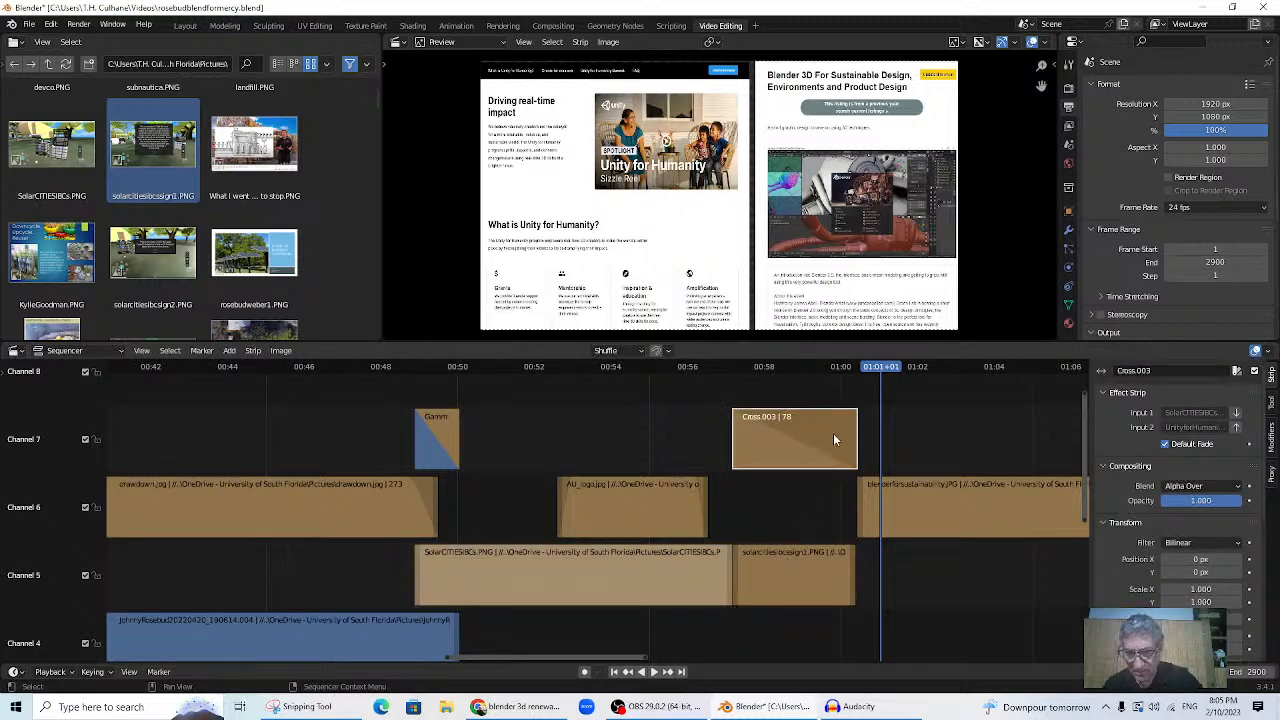
{"action": "mouse_move", "coordinate": [895, 371]}
{"action": "left_mouse_down"}
{"action": "mouse_move", "coordinate": [737, 378]}
{"action": "mouse_move", "coordinate": [780, 377]}
{"action": "left_mouse_up"}
{"action": "key", "text": "Delete"}
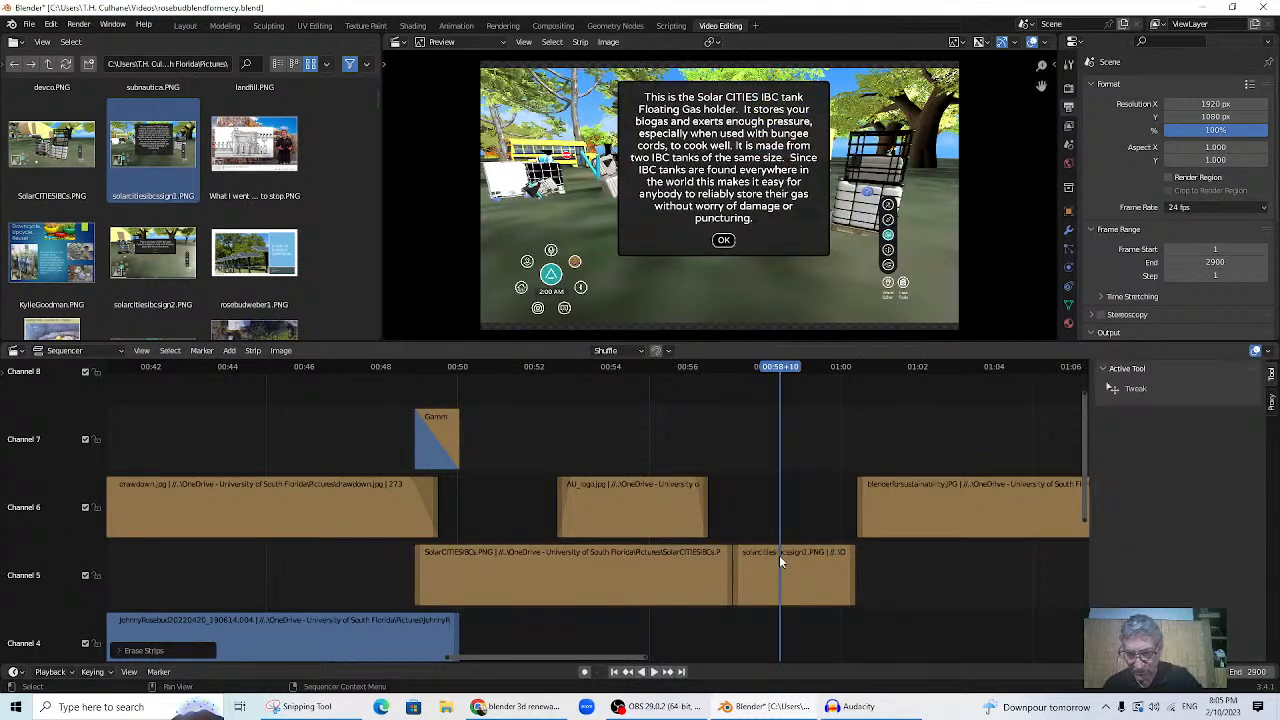
{"action": "left_click_drag", "start_coordinate": [850, 575], "coordinate": [865, 575]}
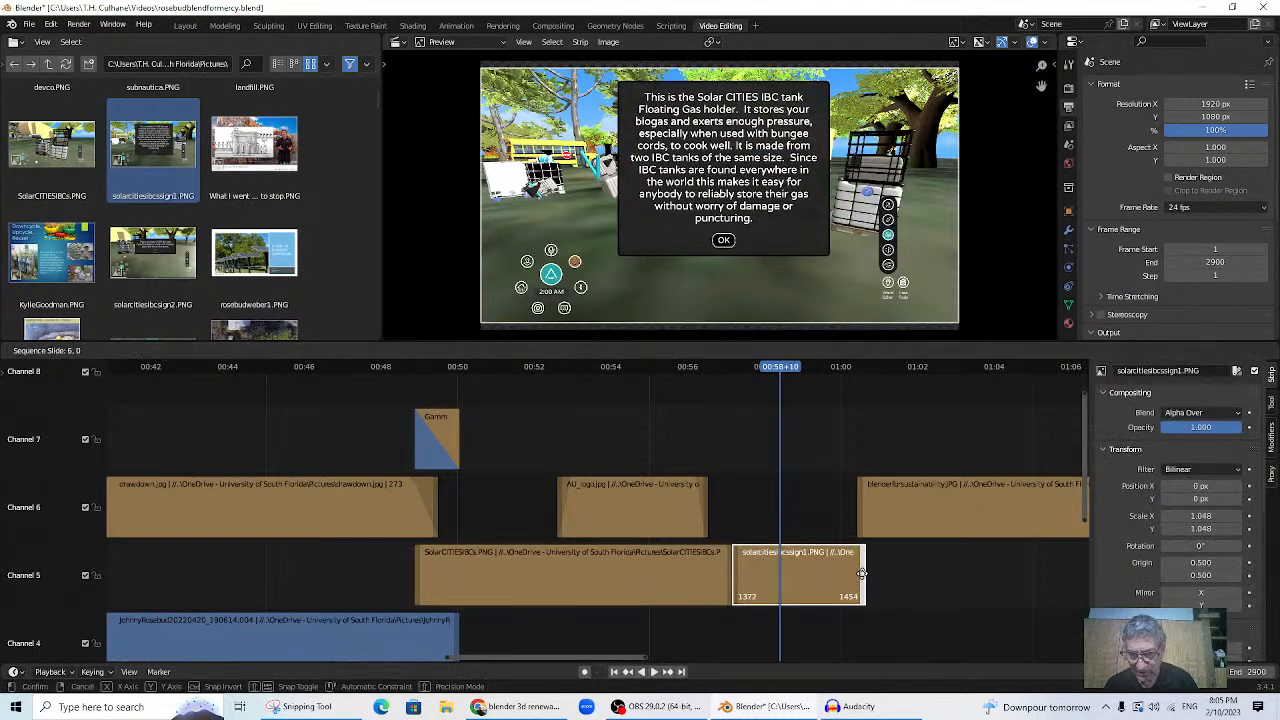
- Play the section up to 01:01+00 and extend the start of blenderforsustainability.JPG back to overlap the end of solarcitiesibcssign1.PNG
{"action": "left_click_drag", "start_coordinate": [1083, 485], "coordinate": [1099, 442]}
{"action": "key", "text": "space"}
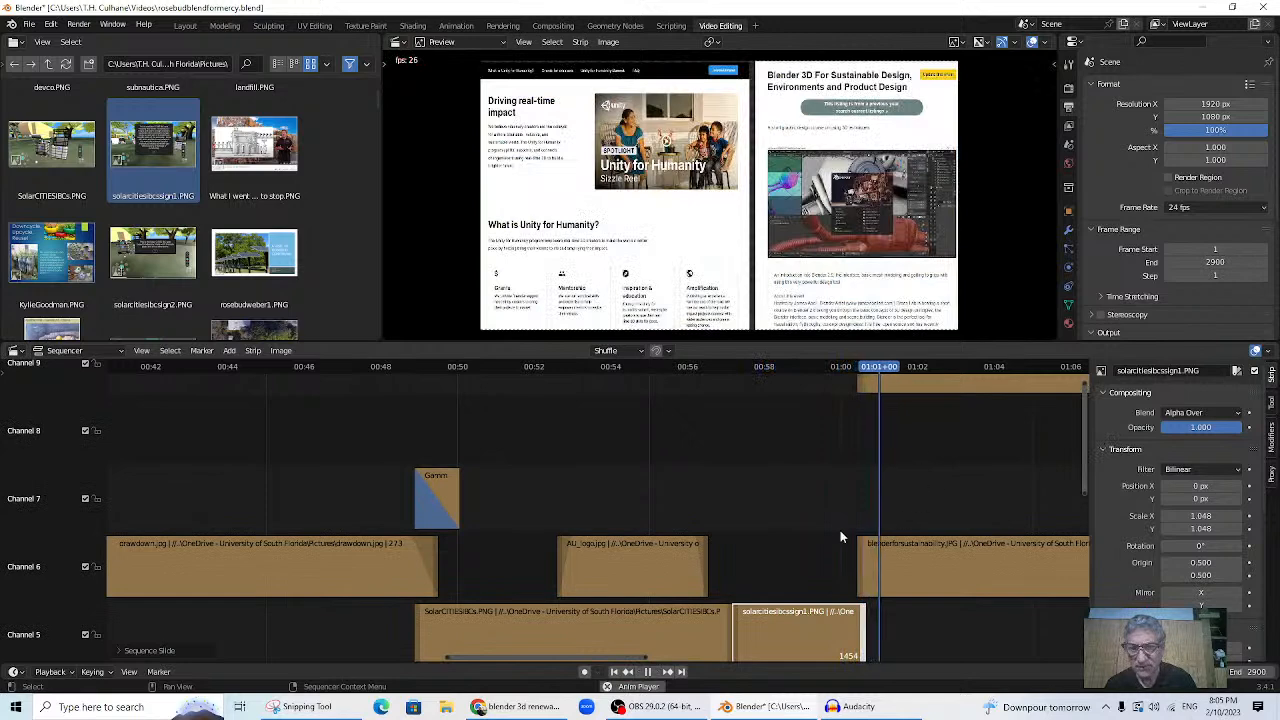
{"action": "key", "text": "space"}
{"action": "left_click_drag", "start_coordinate": [1082, 467], "coordinate": [1085, 481]}
{"action": "left_click_drag", "start_coordinate": [862, 556], "coordinate": [849, 556]}
- Add a Cross transition from solarcitiesibcssign1.PNG to blenderforsustainability.JPG and play it back
{"action": "left_click", "coordinate": [788, 614]}
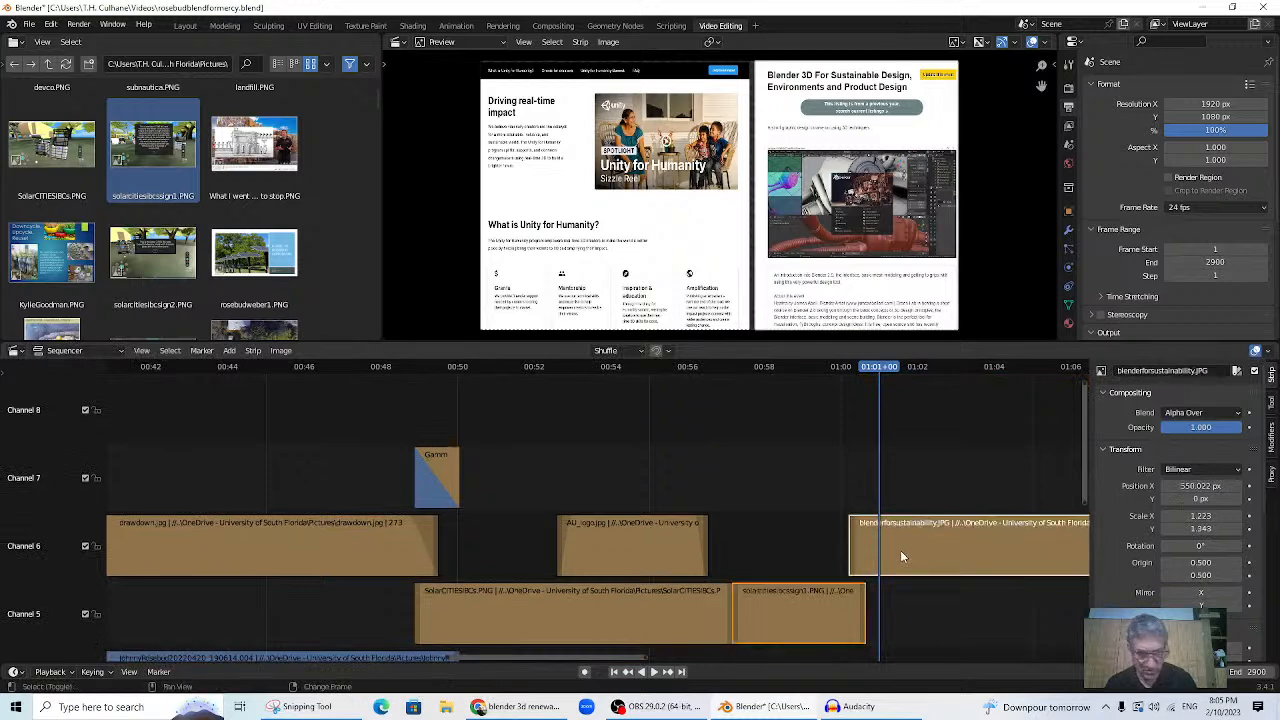
{"action": "left_click", "coordinate": [229, 352]}
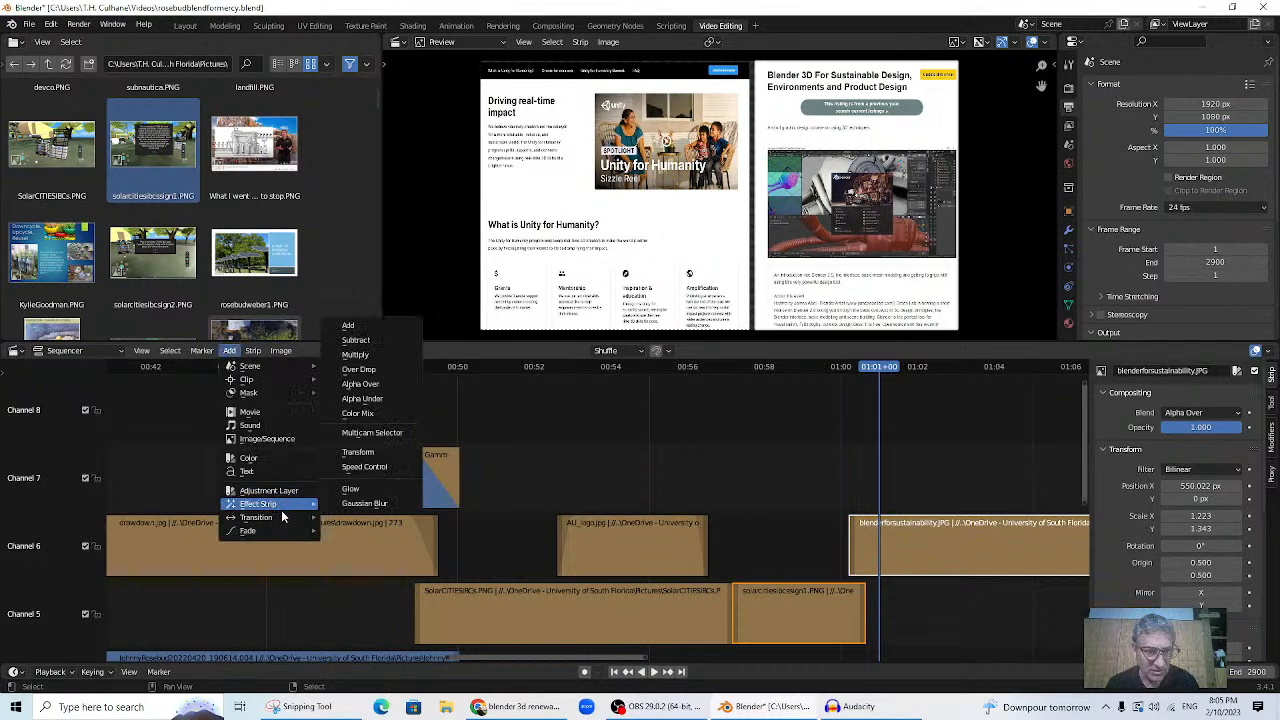
{"action": "mouse_move", "coordinate": [300, 517]}
{"action": "left_click", "coordinate": [352, 539]}
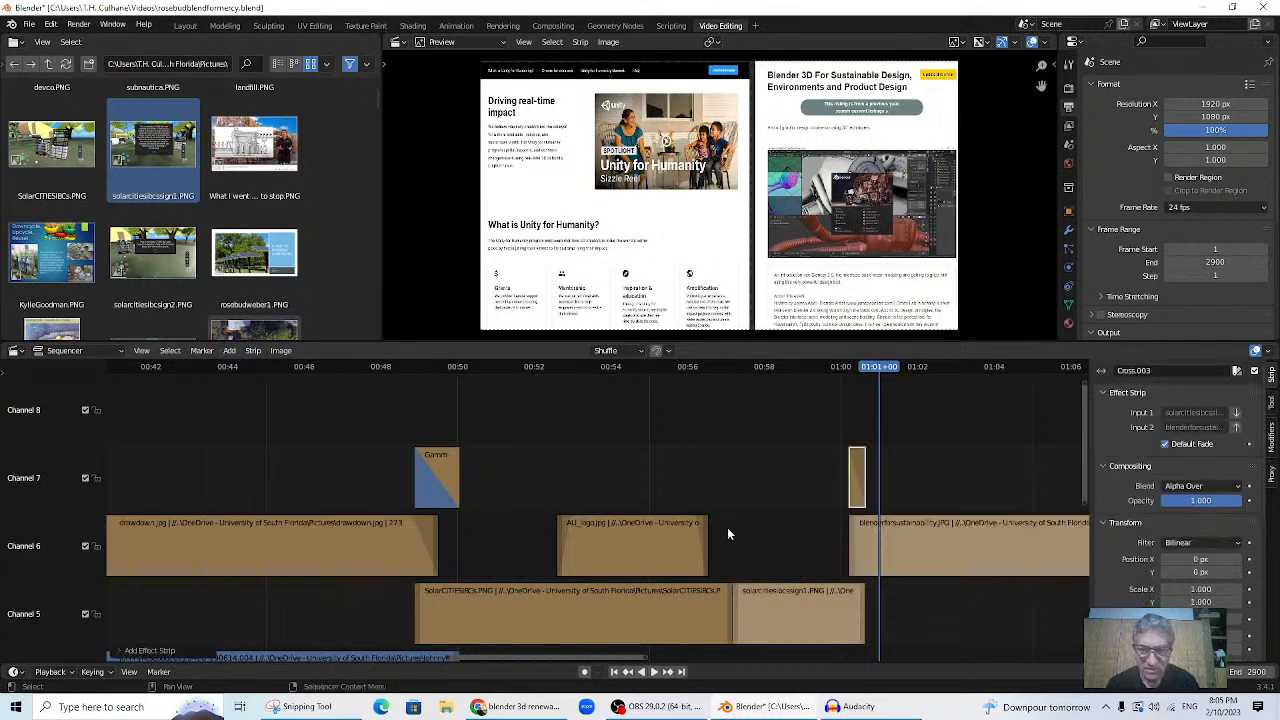
{"action": "left_click", "coordinate": [817, 366]}
{"action": "key", "text": "space"}
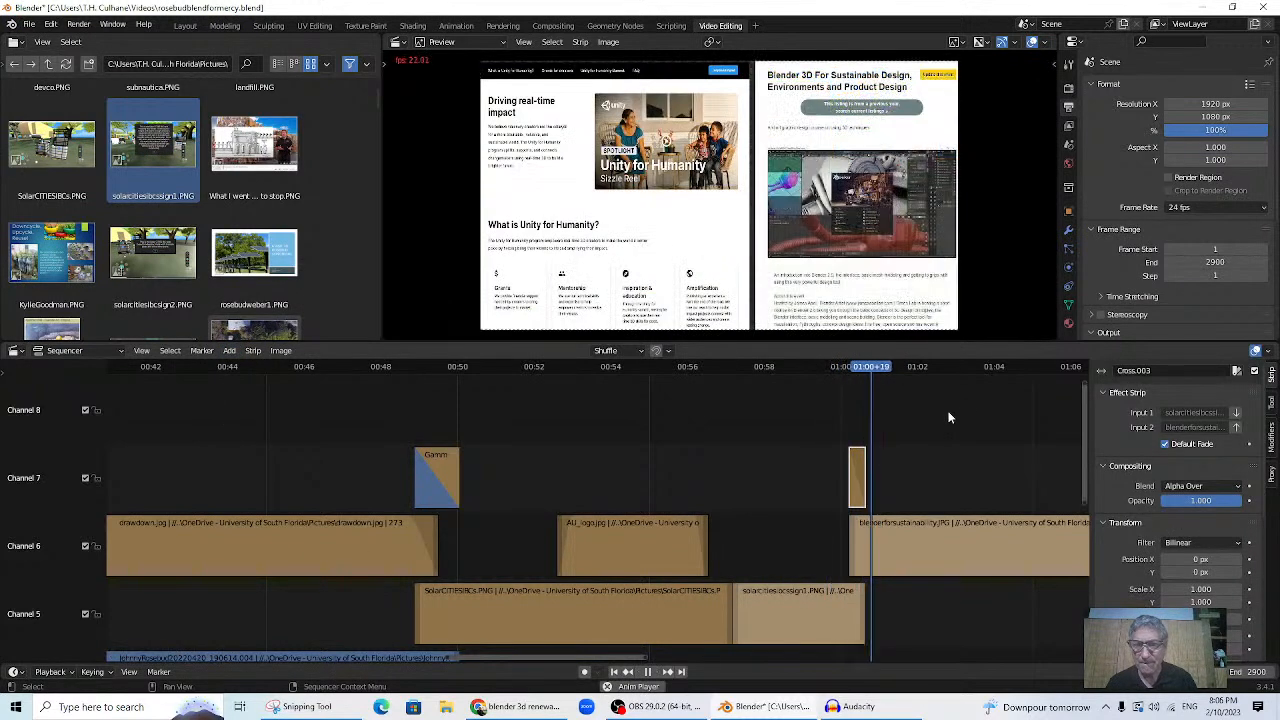
{"action": "key", "text": "space"}
- Extend the start of UnityforHumanity.JPG in channel 9 to frame 1445 and keyframe its opacity at 0 at 01:00+05
{"action": "left_click_drag", "start_coordinate": [1083, 470], "coordinate": [1077, 435]}
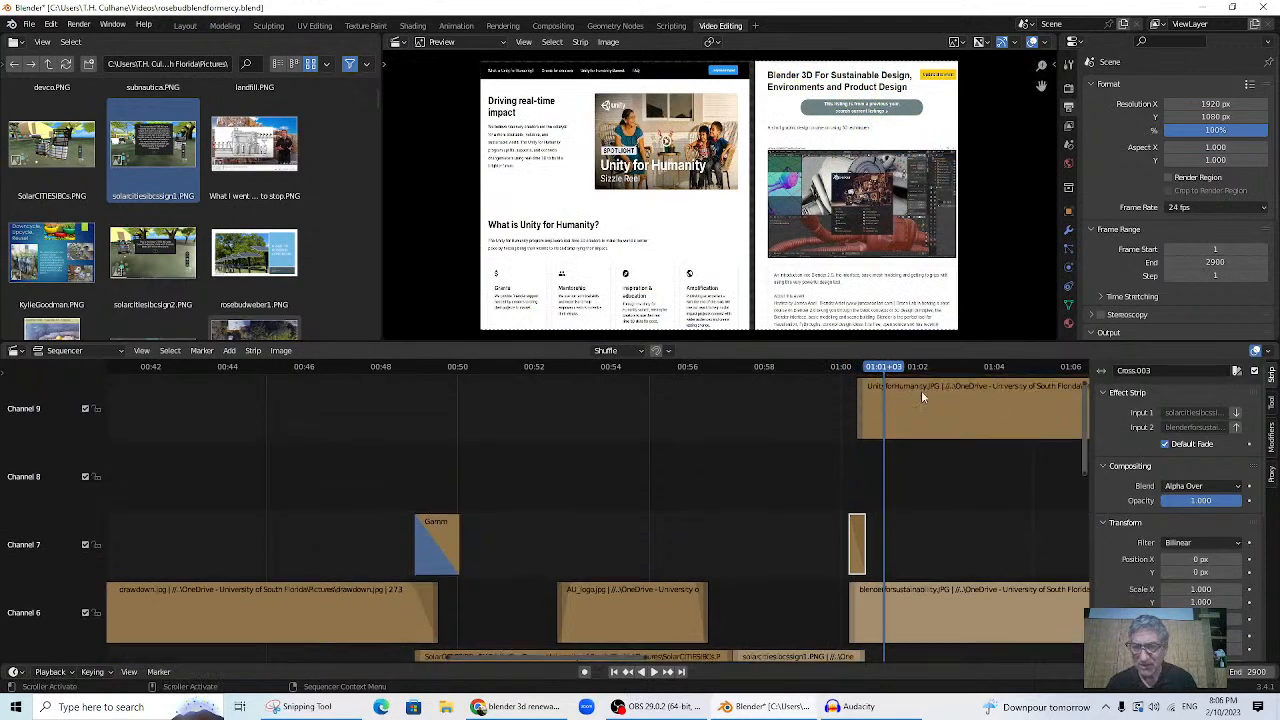
{"action": "left_click_drag", "start_coordinate": [869, 368], "coordinate": [849, 410]}
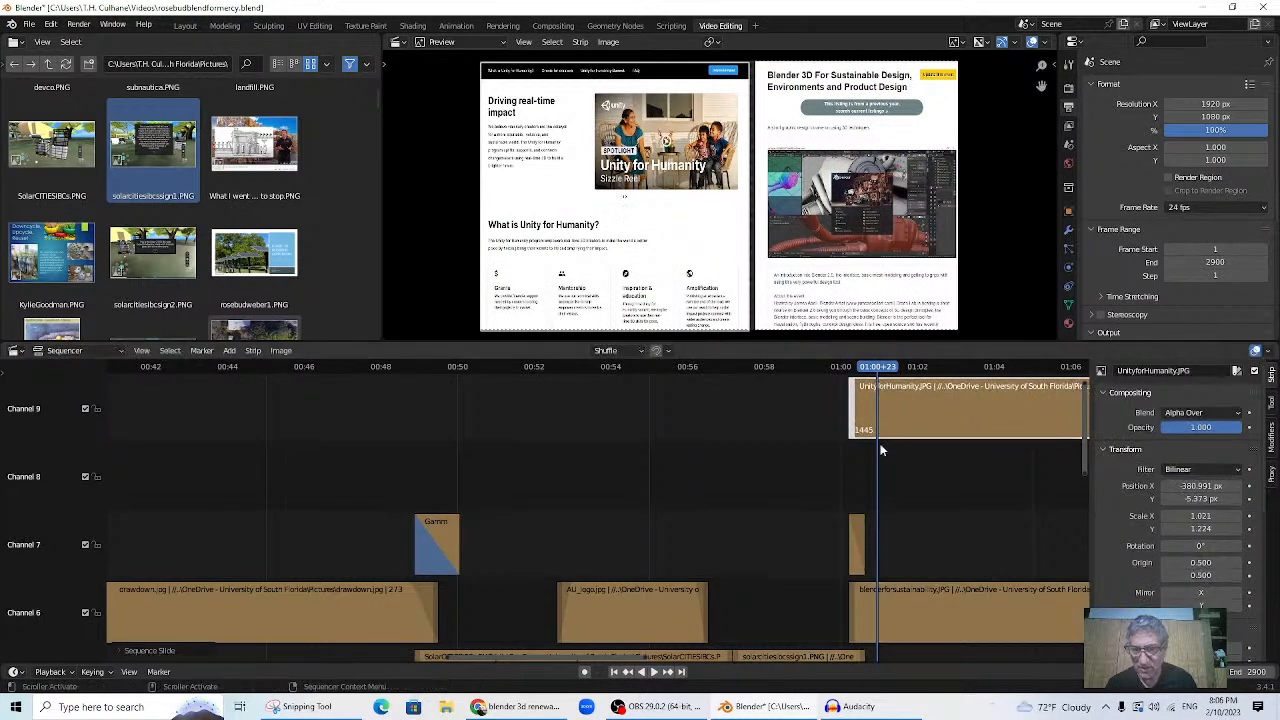
{"action": "left_click", "coordinate": [850, 368]}
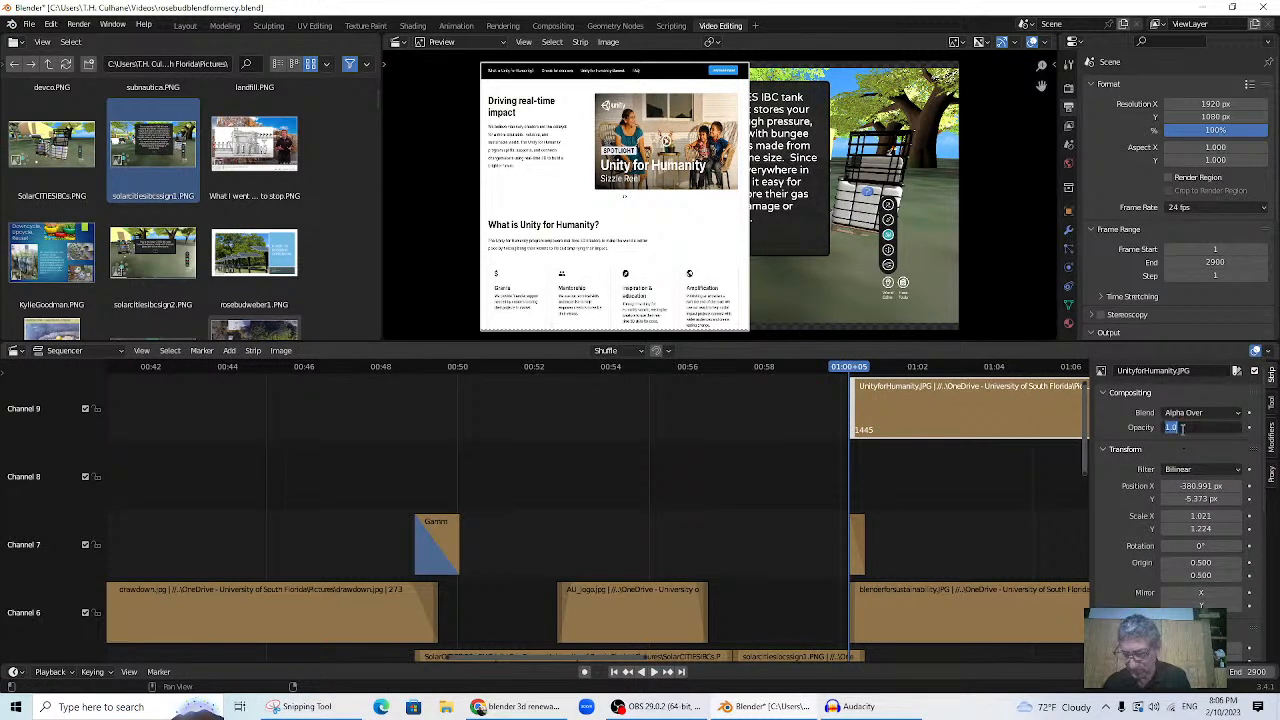
{"action": "key", "text": "Return"}
{"action": "left_click", "coordinate": [1248, 427]}
- Keyframe the opacity of UnityforHumanity.JPG at 1 at 01:00+15, where the crossfade below it ends
{"action": "key", "text": "space"}
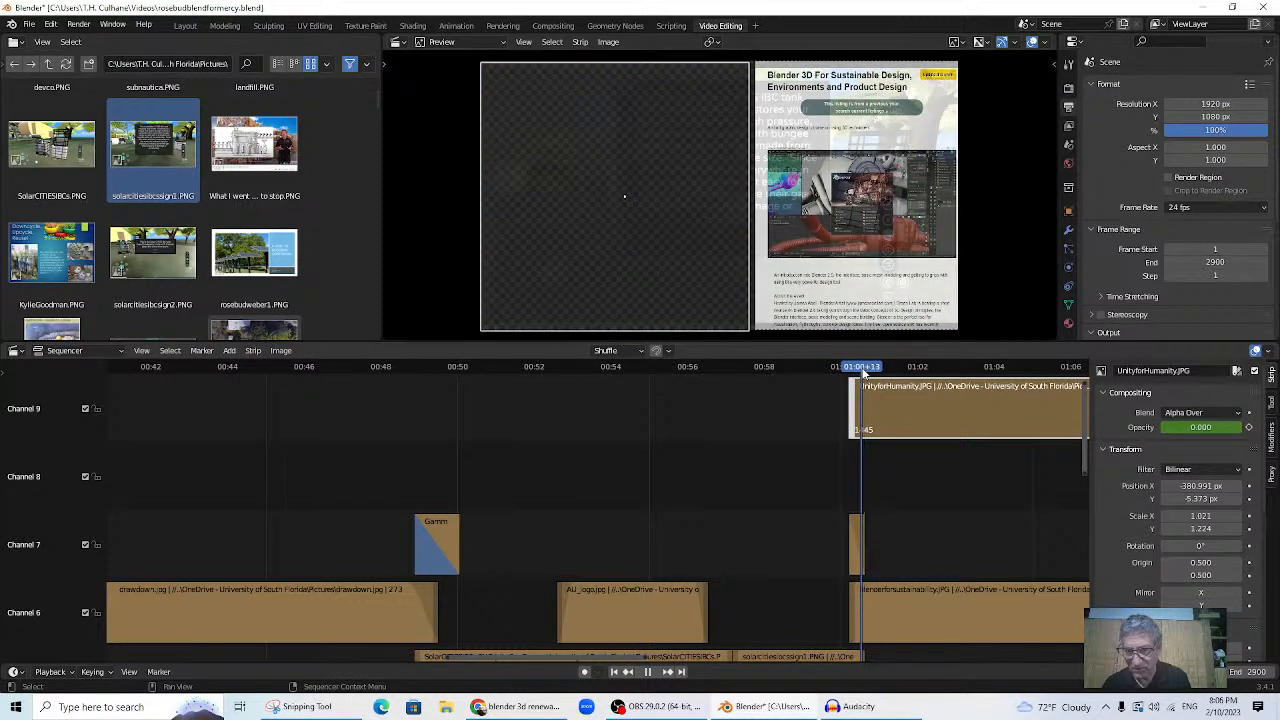
{"action": "key", "text": "space"}
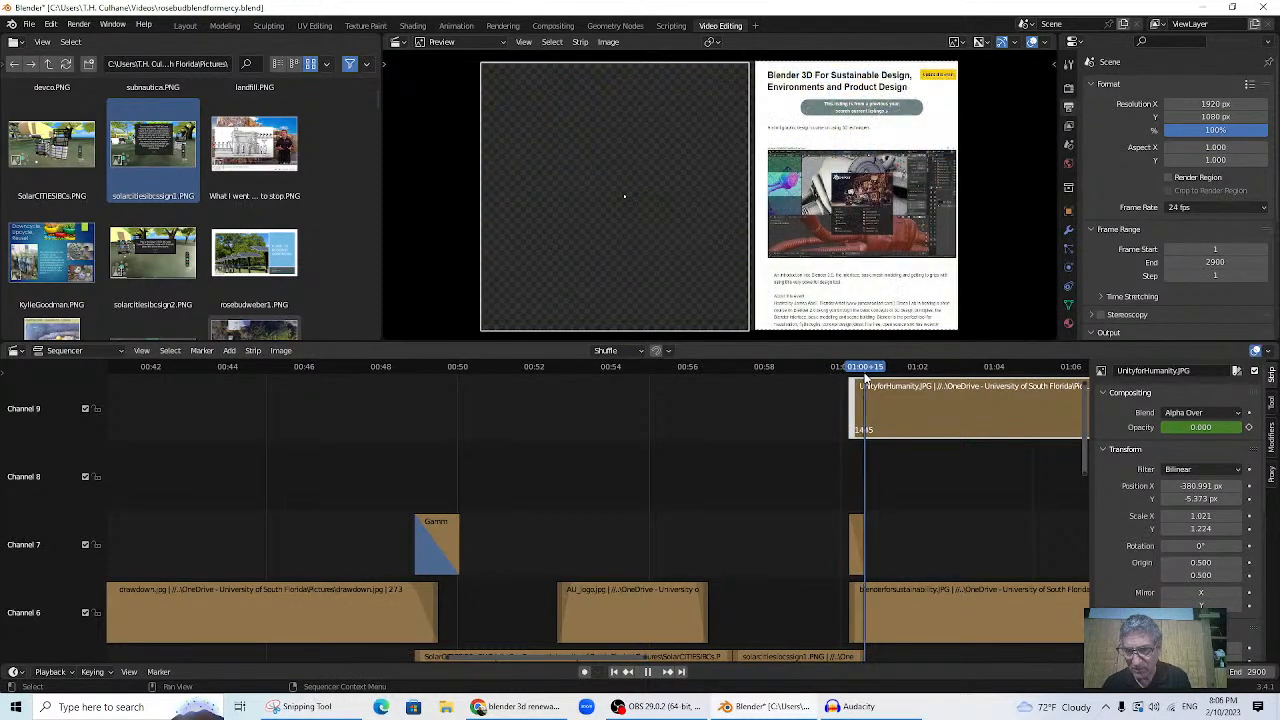
{"action": "left_click", "coordinate": [1205, 428]}
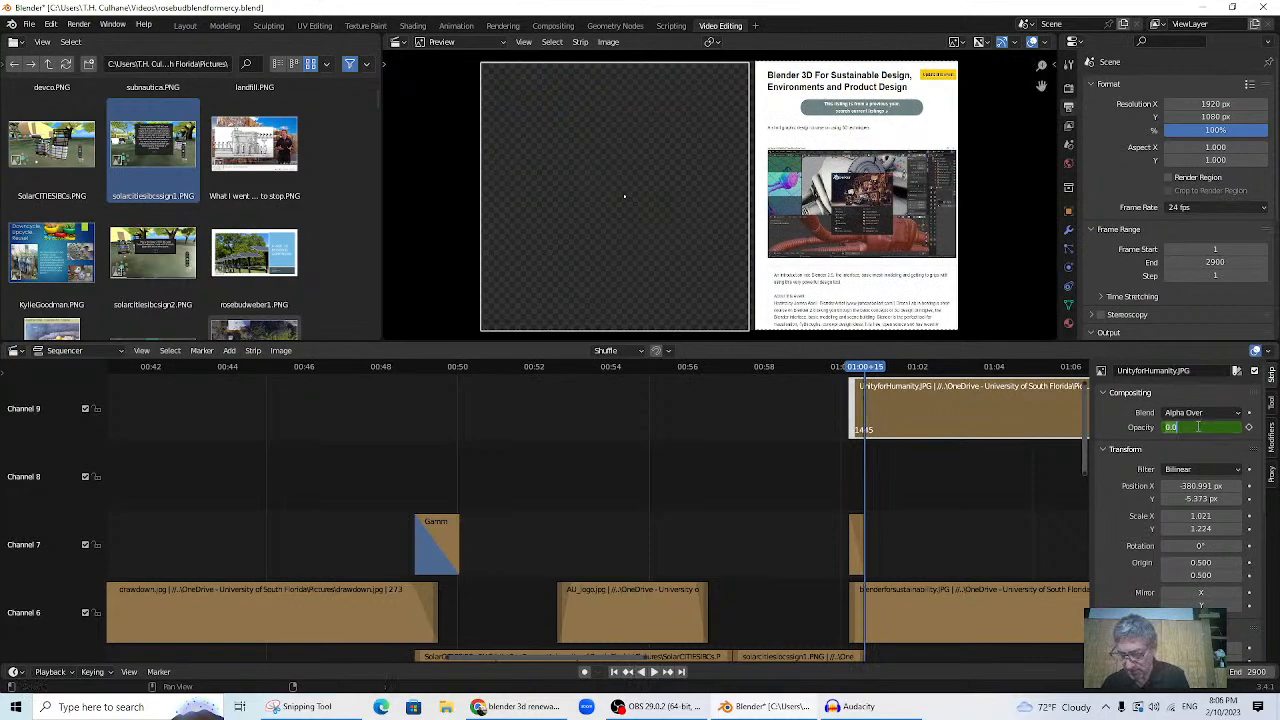
{"action": "type", "text": "1"}
{"action": "key", "text": "Return"}
{"action": "left_click", "coordinate": [1248, 427]}
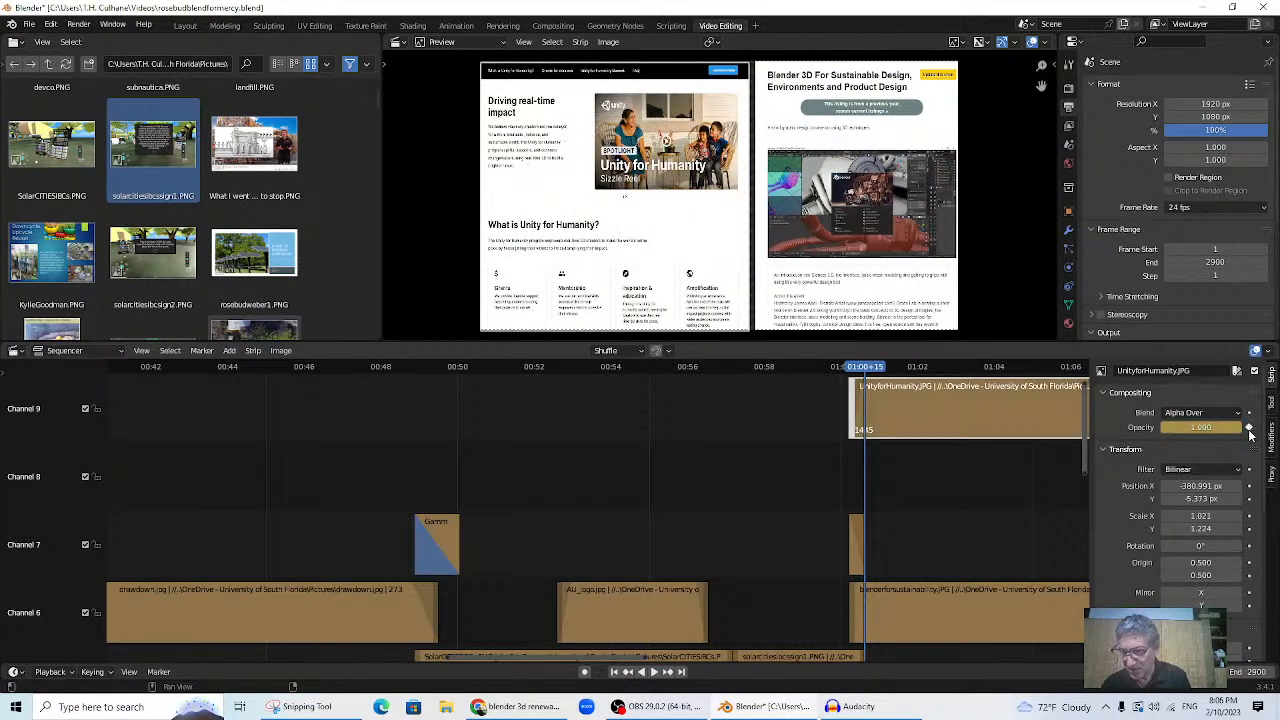
- Play back the fade-in of UnityforHumanity.JPG and continue to the end of the strip
{"action": "left_click", "coordinate": [833, 367]}
{"action": "key", "text": "space"}
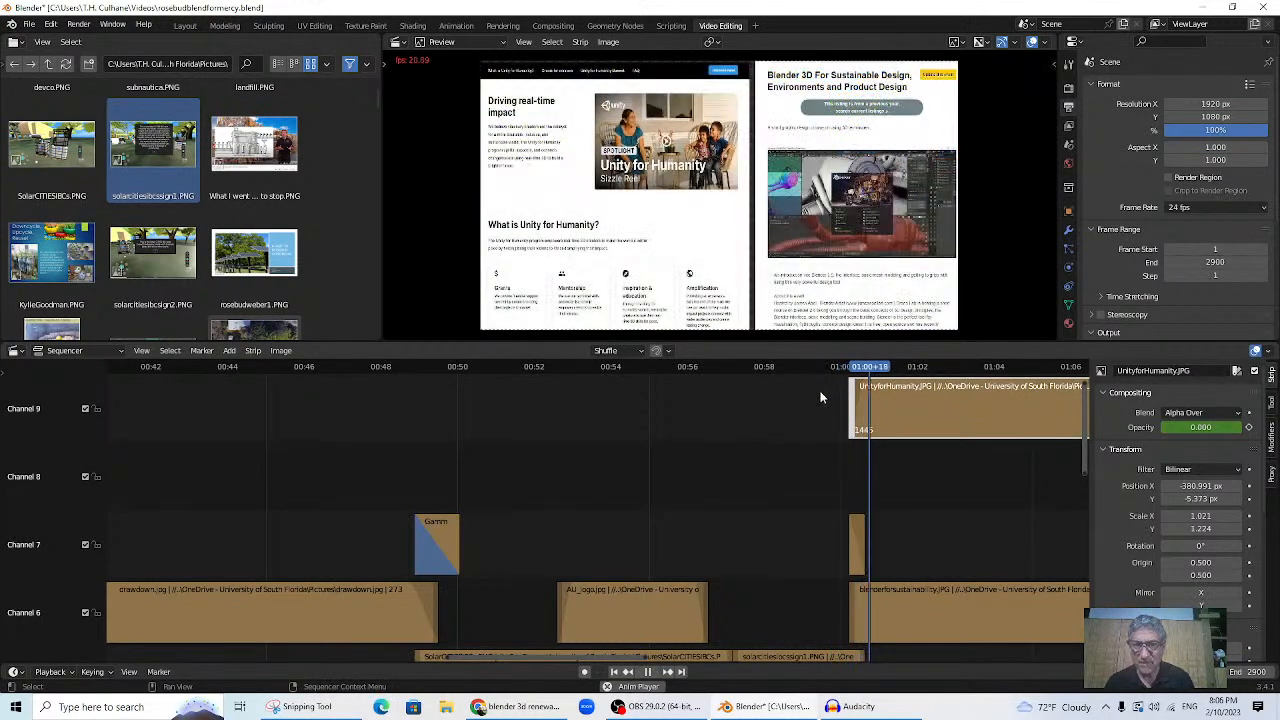
{"action": "scroll", "coordinate": [724, 542], "scroll_direction": "down", "scroll_amount": 3}
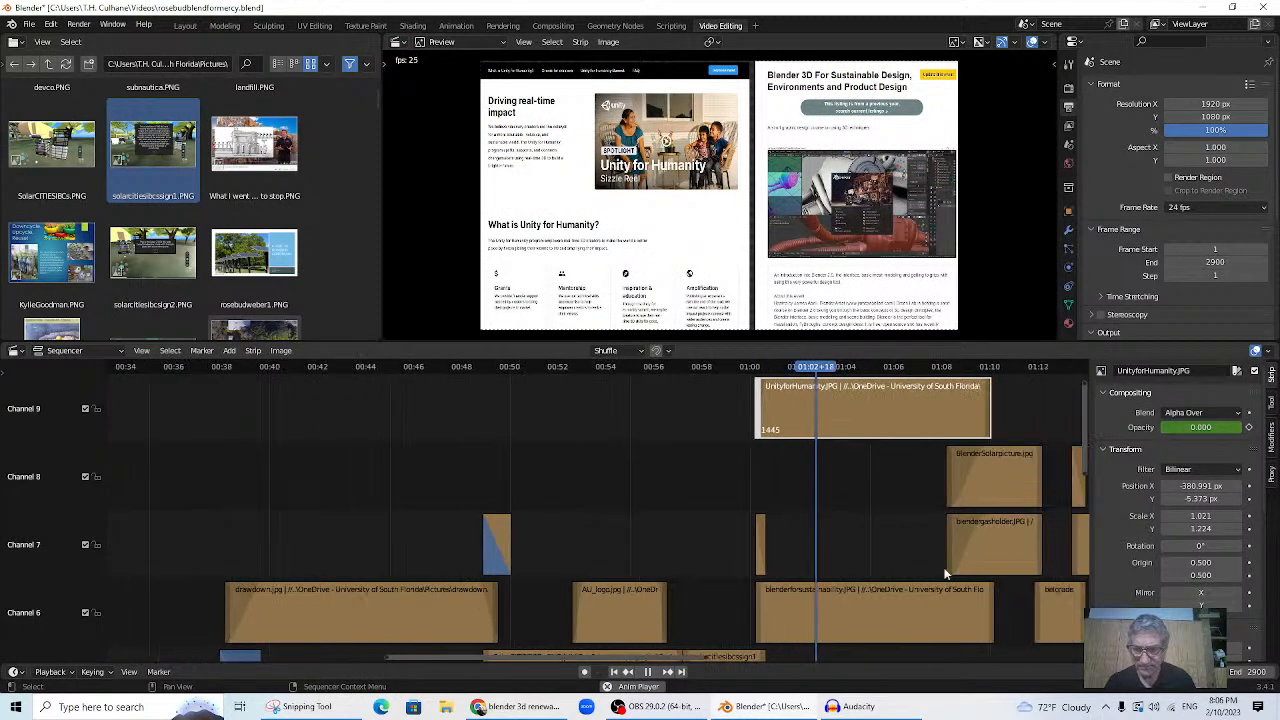
{"action": "mouse_move", "coordinate": [1085, 444]}
{"action": "left_mouse_down"}
{"action": "mouse_move", "coordinate": [1084, 491]}
{"action": "mouse_move", "coordinate": [1087, 449]}
{"action": "mouse_move", "coordinate": [1087, 462]}
{"action": "left_mouse_up"}
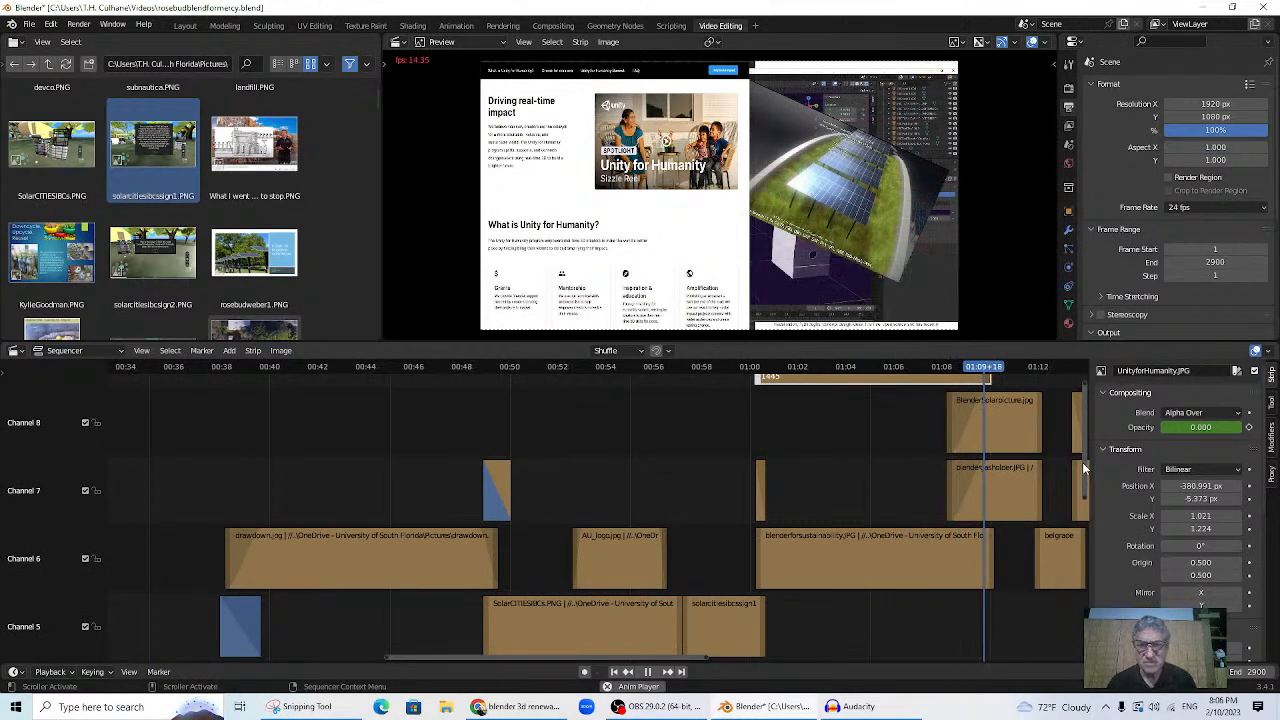
{"action": "key", "text": "space"}
- Keyframe the opacity of UnityforHumanity.JPG at 1 at 01:08+05, where BlenderSolarpicture.jpg starts
{"action": "left_click_drag", "start_coordinate": [957, 366], "coordinate": [995, 370]}
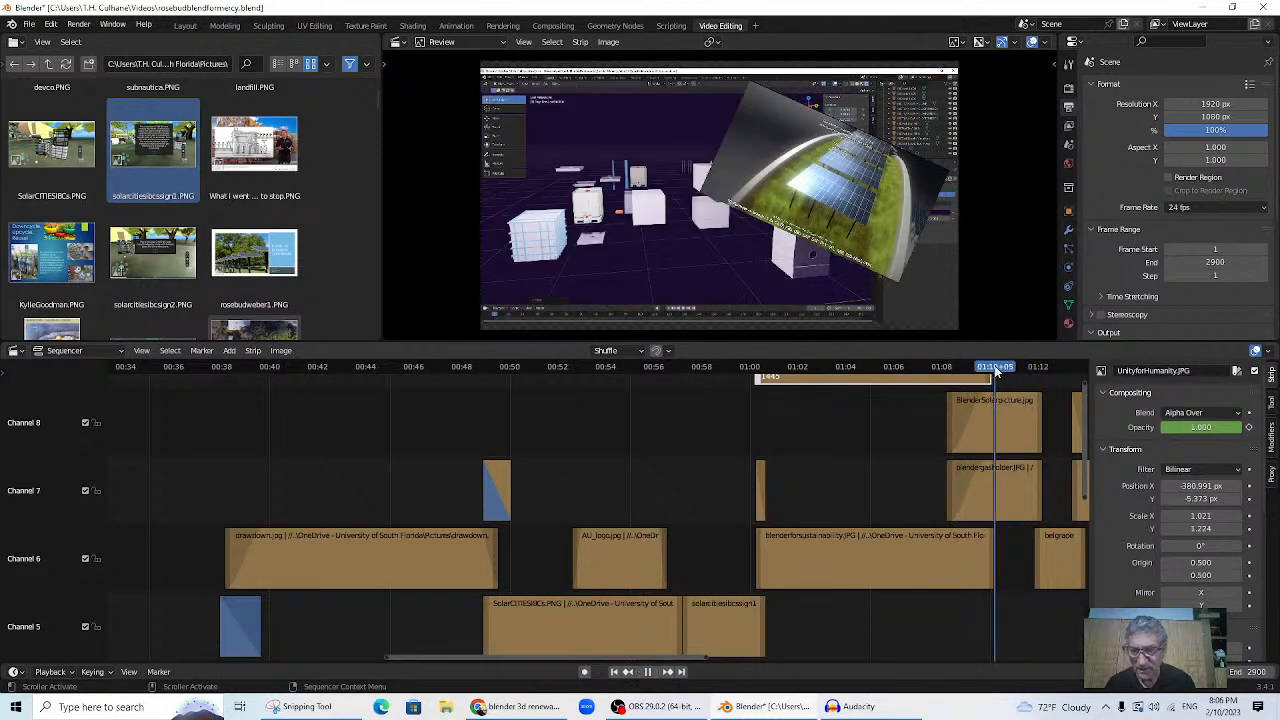
{"action": "left_click_drag", "start_coordinate": [1085, 435], "coordinate": [1084, 414]}
{"action": "key", "text": "space"}
{"action": "left_click_drag", "start_coordinate": [986, 371], "coordinate": [948, 373]}
{"action": "left_click", "coordinate": [1200, 428]}
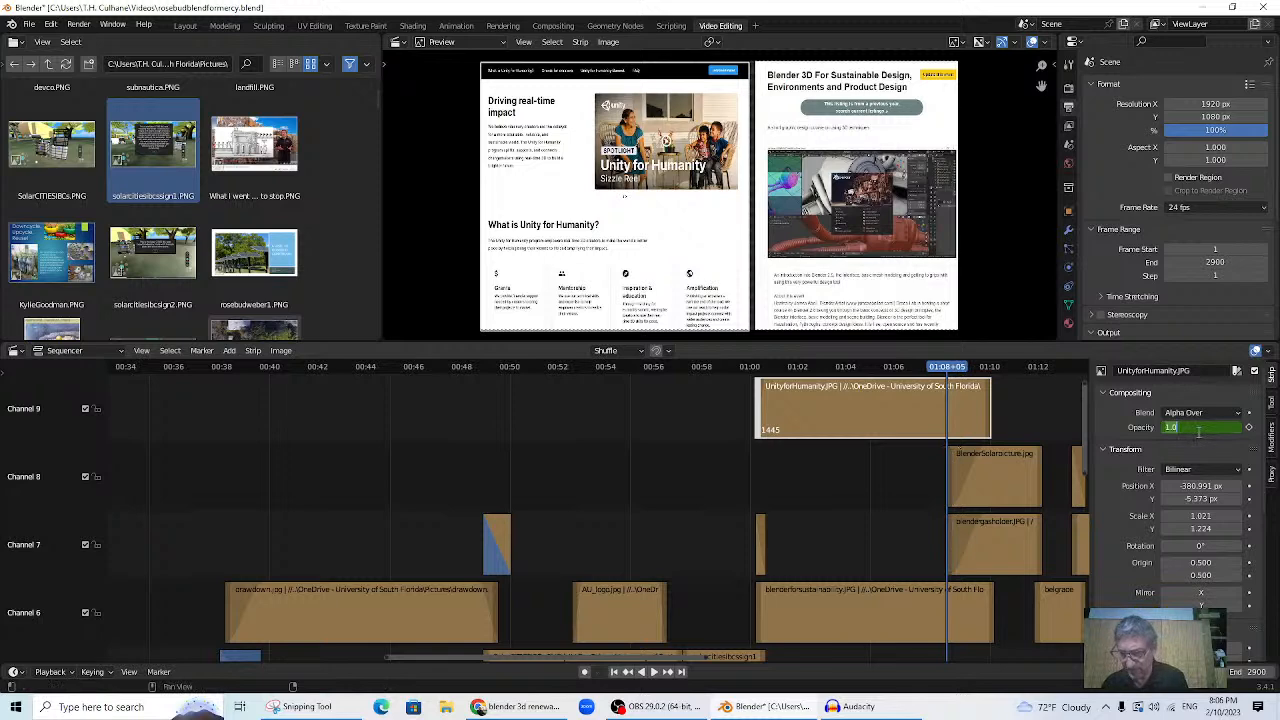
{"action": "left_click", "coordinate": [1248, 427]}
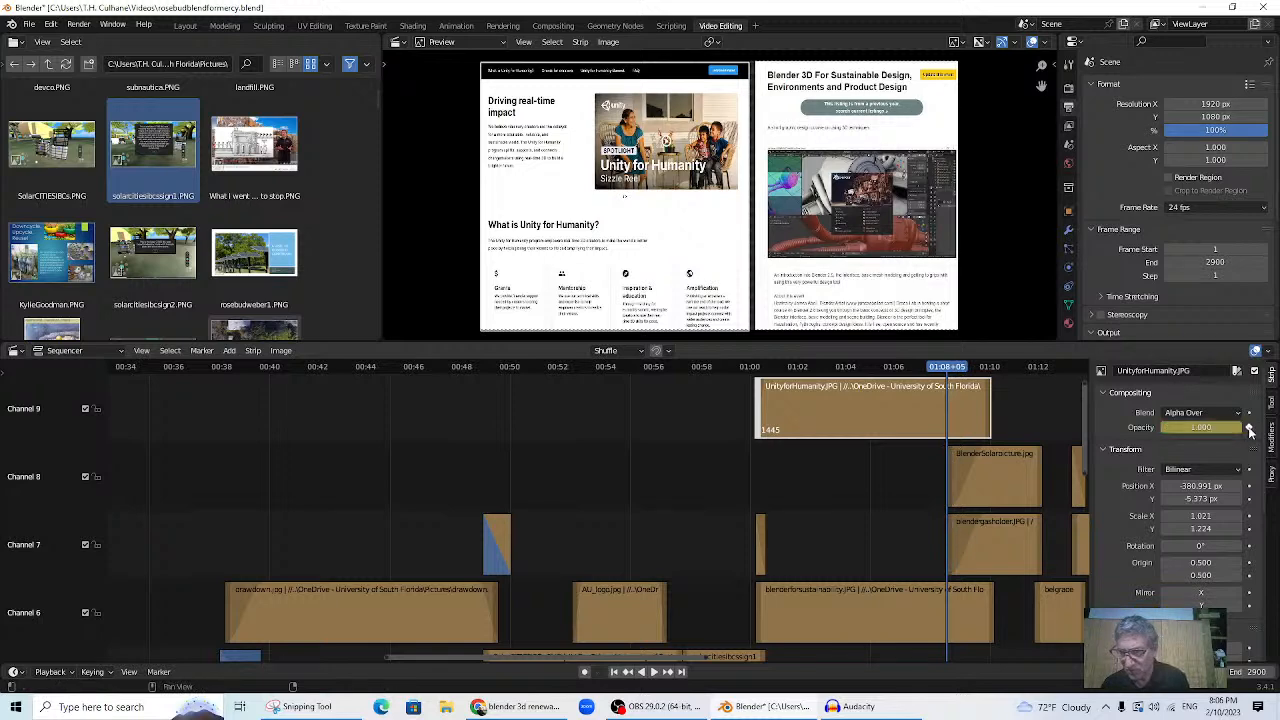
- Keyframe the opacity of UnityforHumanity.JPG at 0 at 01:09+13 and play back the fade-out
{"action": "key", "text": "space"}
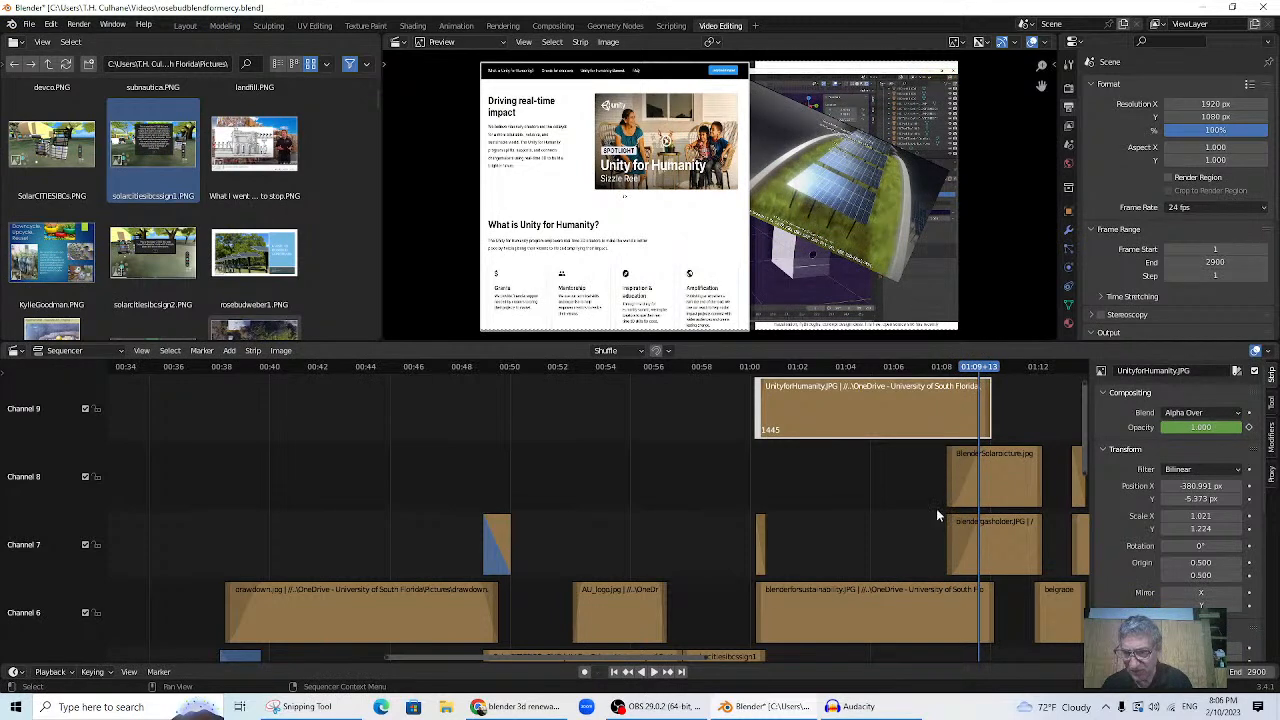
{"action": "left_click", "coordinate": [1200, 427]}
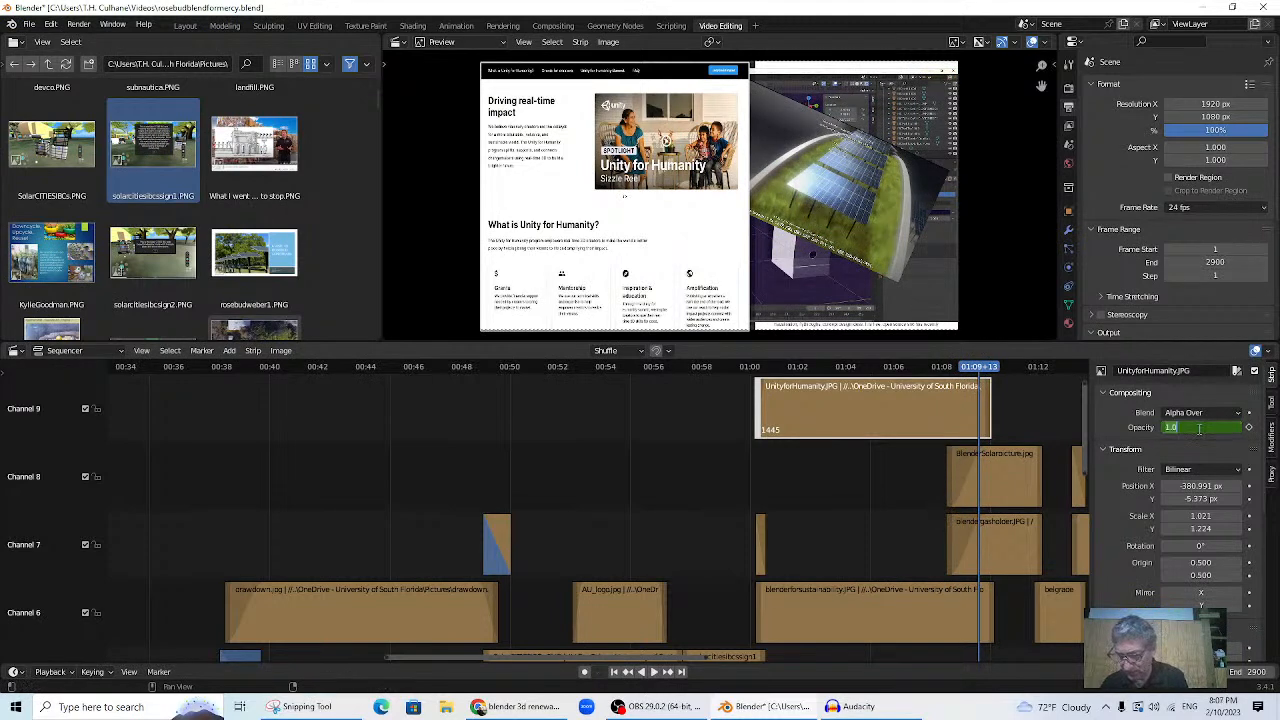
{"action": "key", "text": "Return"}
{"action": "left_click", "coordinate": [1248, 427]}
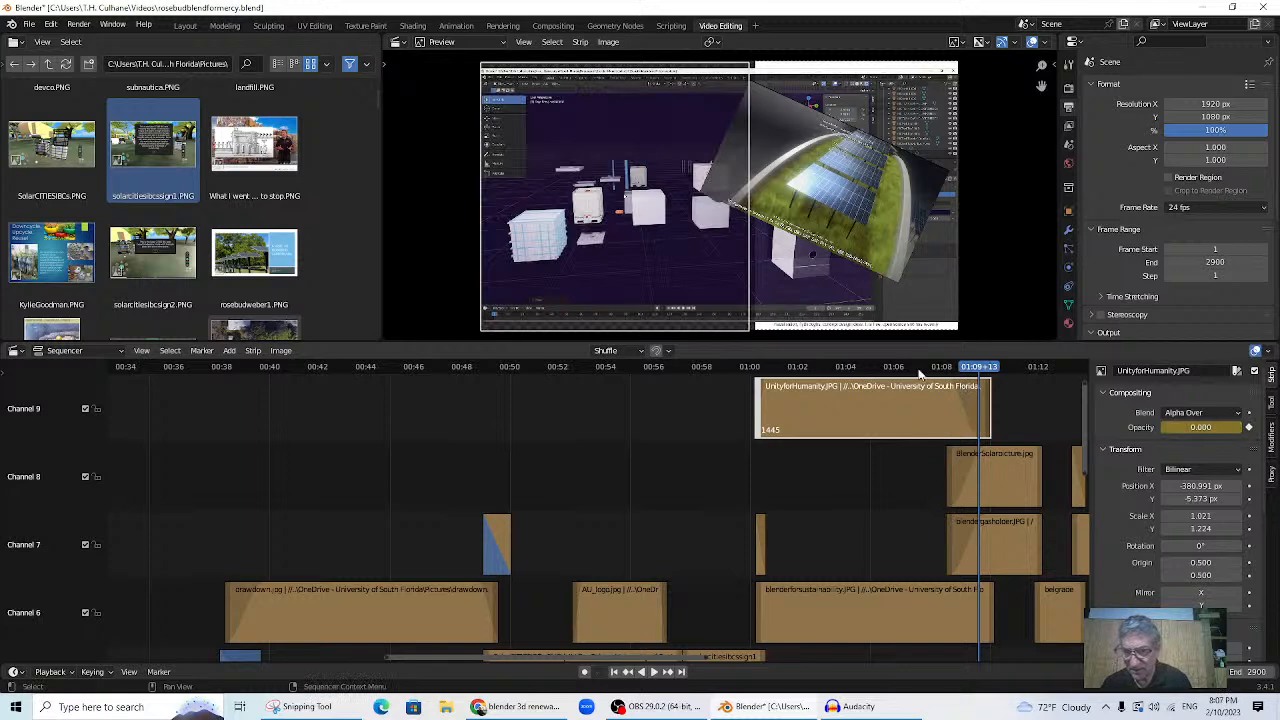
{"action": "left_click", "coordinate": [915, 368]}
{"action": "key", "text": "space"}
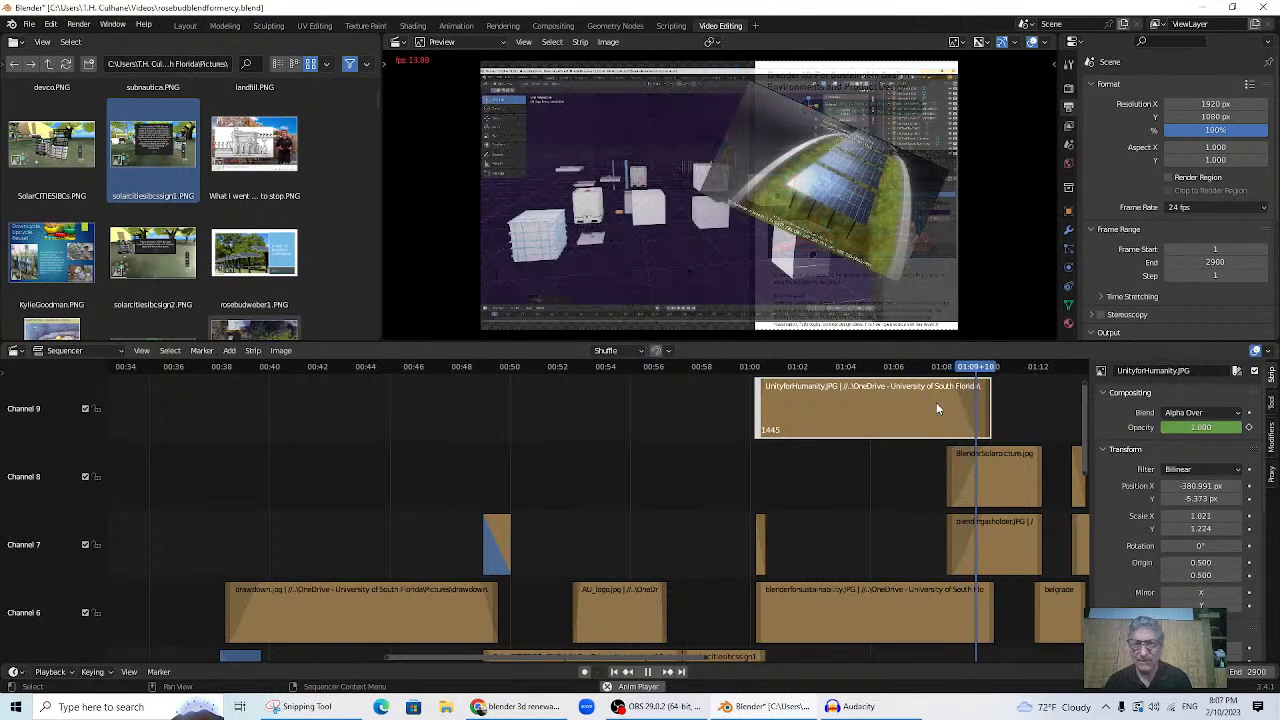
- Browse the Pictures folder thumbnails for an image to follow the last insinkalabama strip
{"action": "left_click_drag", "start_coordinate": [640, 654], "coordinate": [797, 653]}
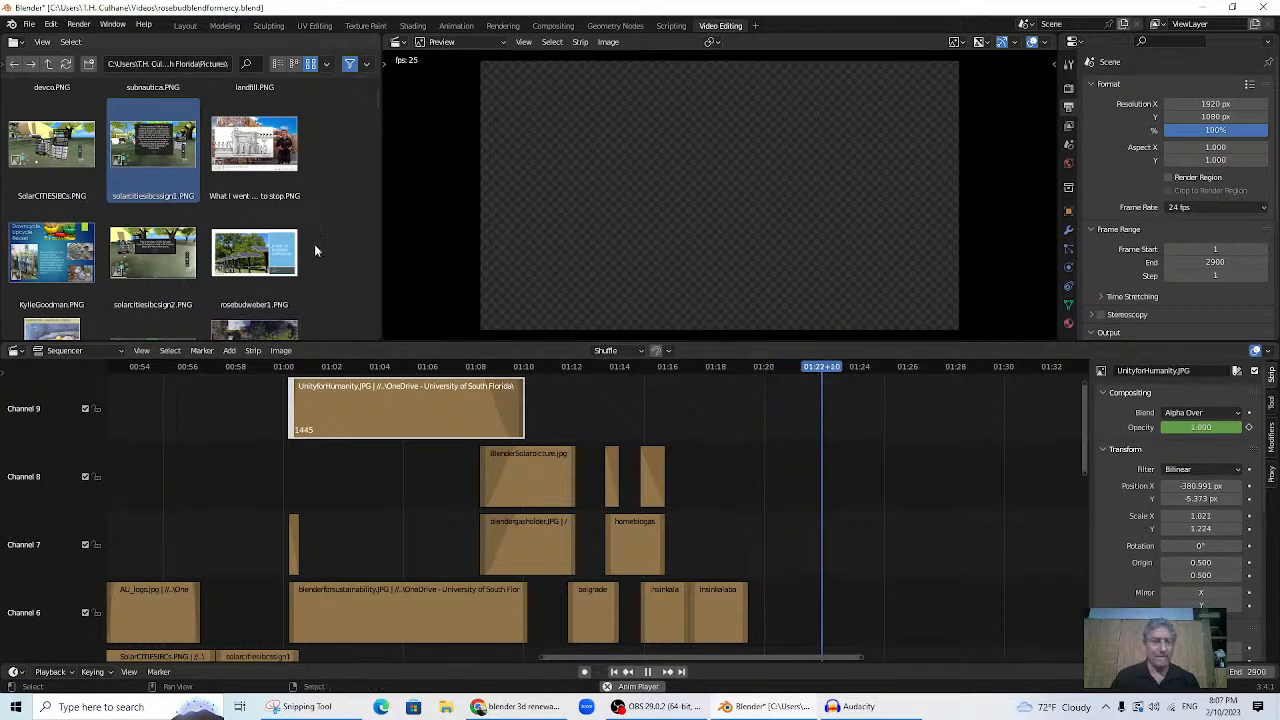
{"action": "scroll", "coordinate": [315, 240], "scroll_direction": "down", "scroll_amount": 5}
{"action": "scroll", "coordinate": [305, 225], "scroll_direction": "up", "scroll_amount": 5}
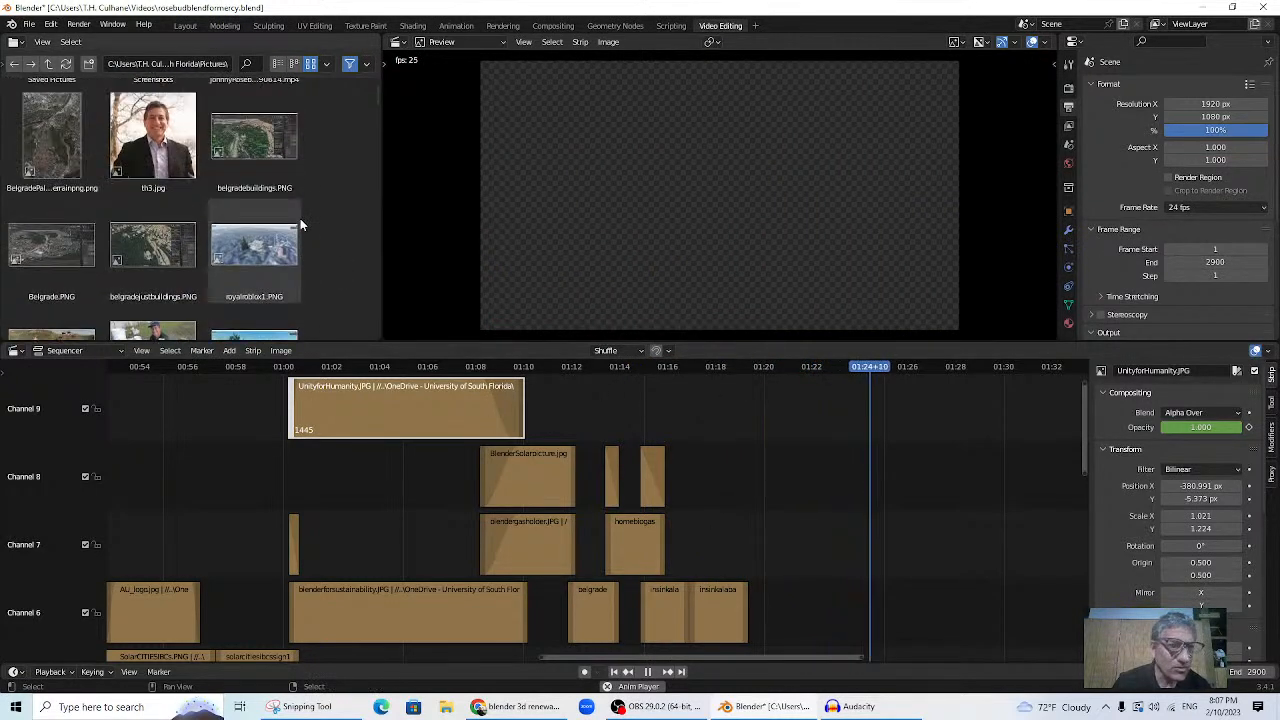
{"action": "scroll", "coordinate": [297, 214], "scroll_direction": "up", "scroll_amount": 5}
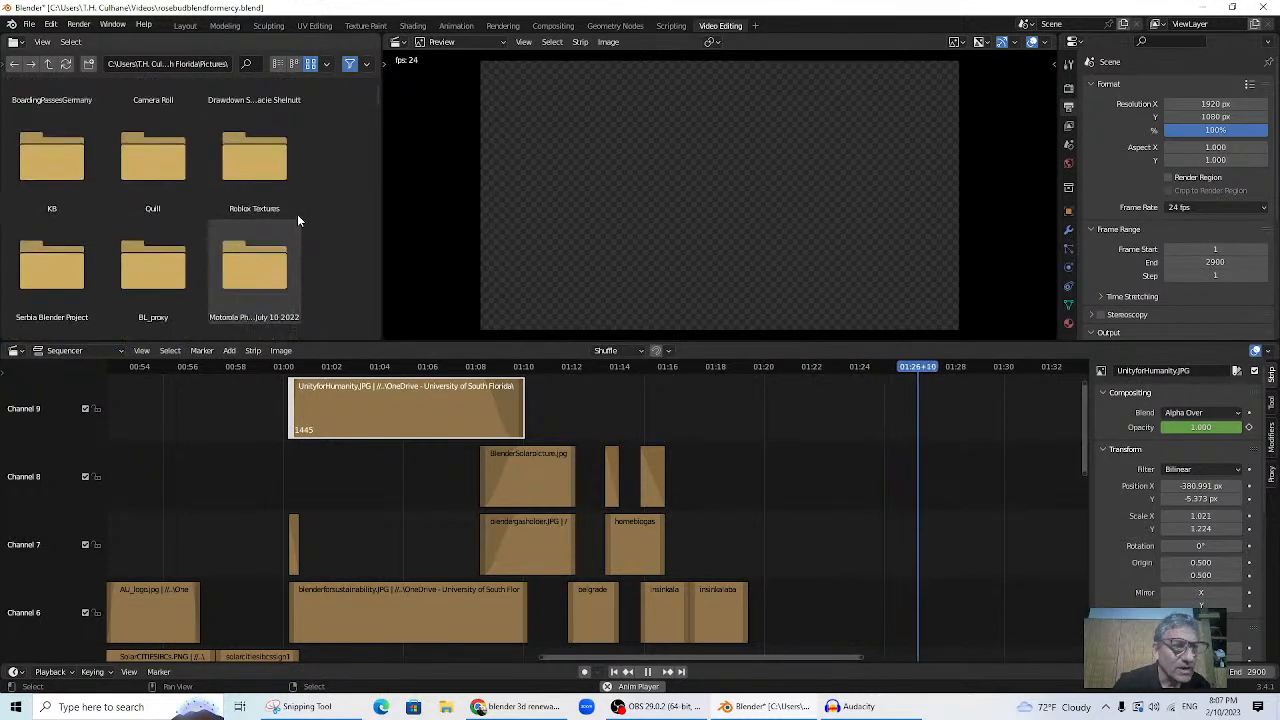
{"action": "scroll", "coordinate": [300, 225], "scroll_direction": "down", "scroll_amount": 5}
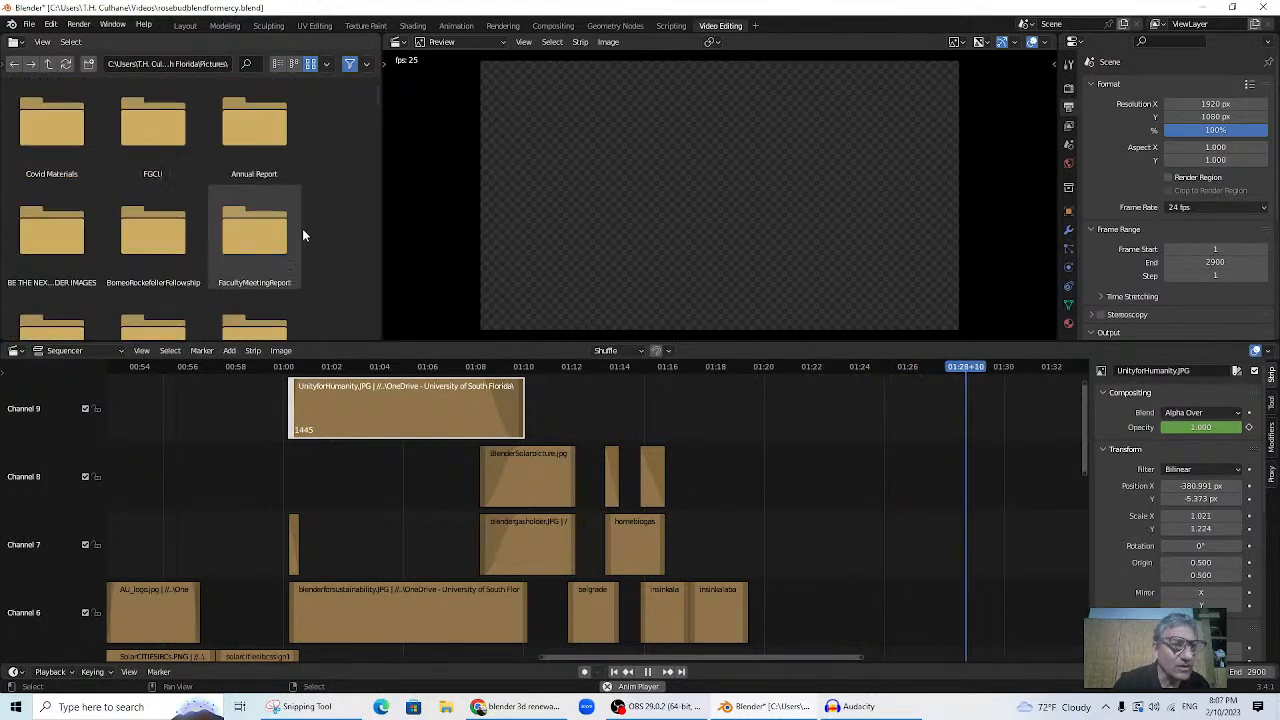
{"action": "scroll", "coordinate": [296, 238], "scroll_direction": "down", "scroll_amount": 8}
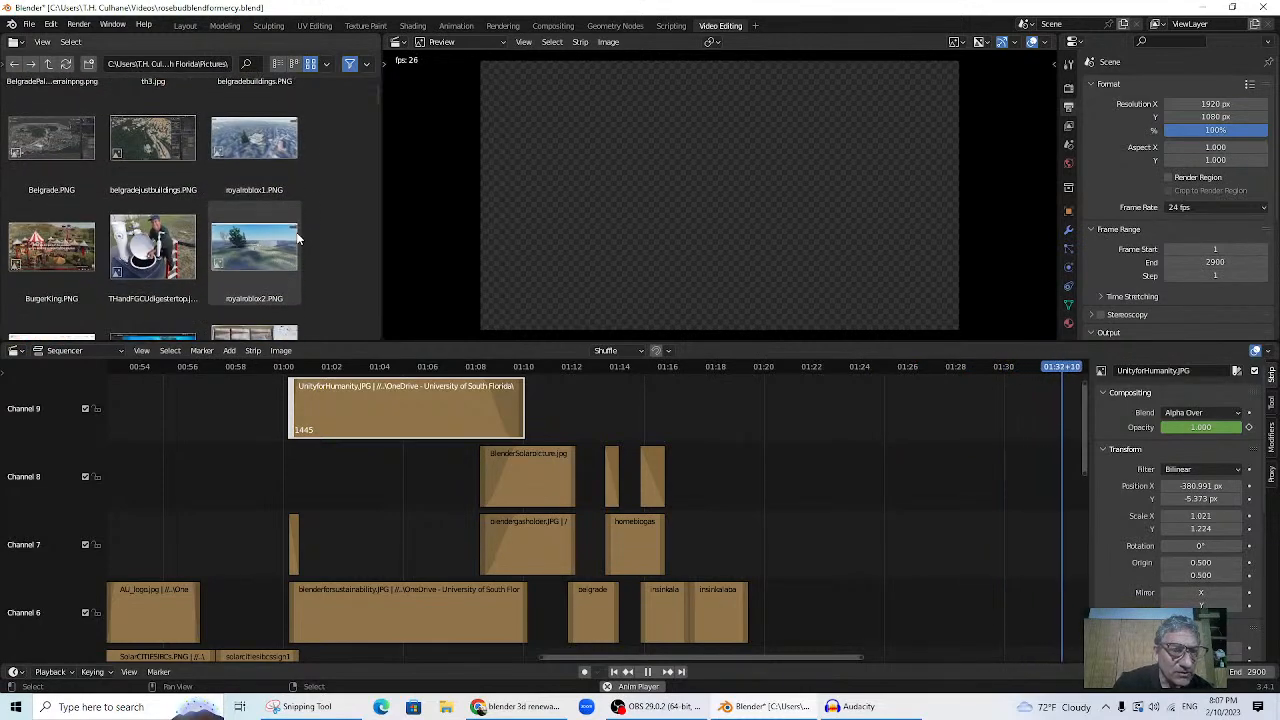
{"action": "scroll", "coordinate": [298, 245], "scroll_direction": "down", "scroll_amount": 1}
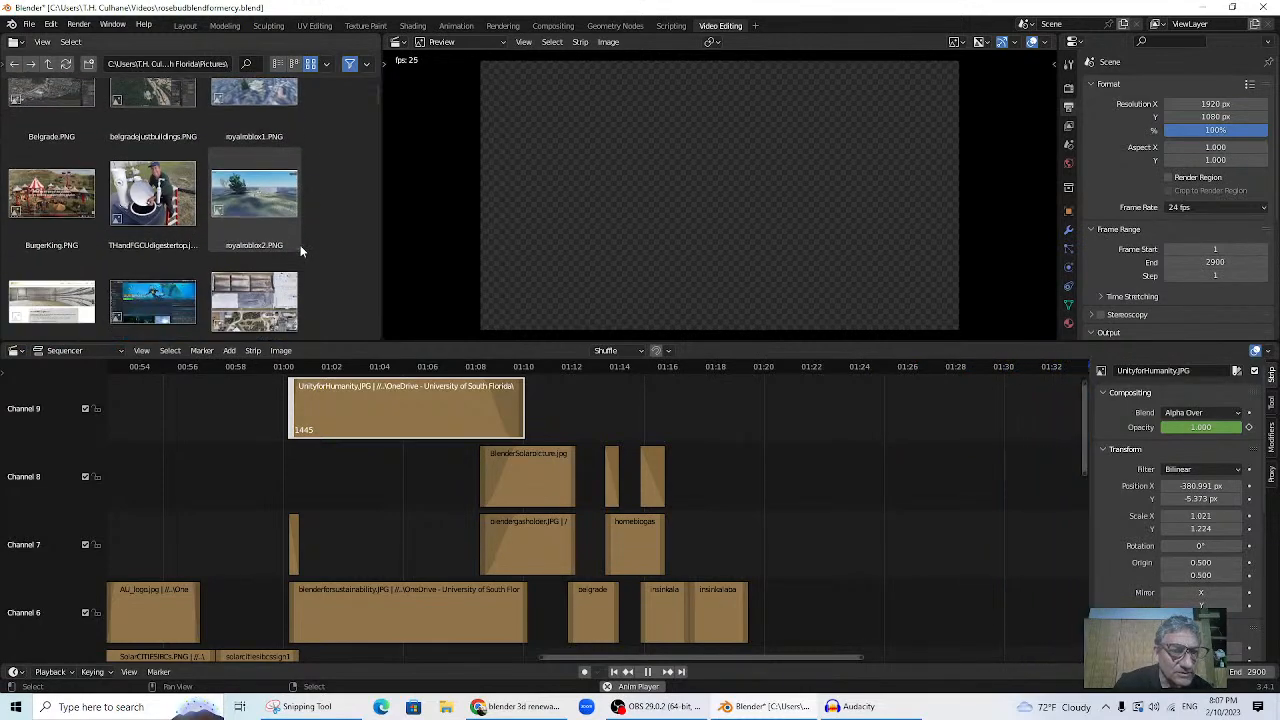
{"action": "scroll", "coordinate": [300, 245], "scroll_direction": "down", "scroll_amount": 2}
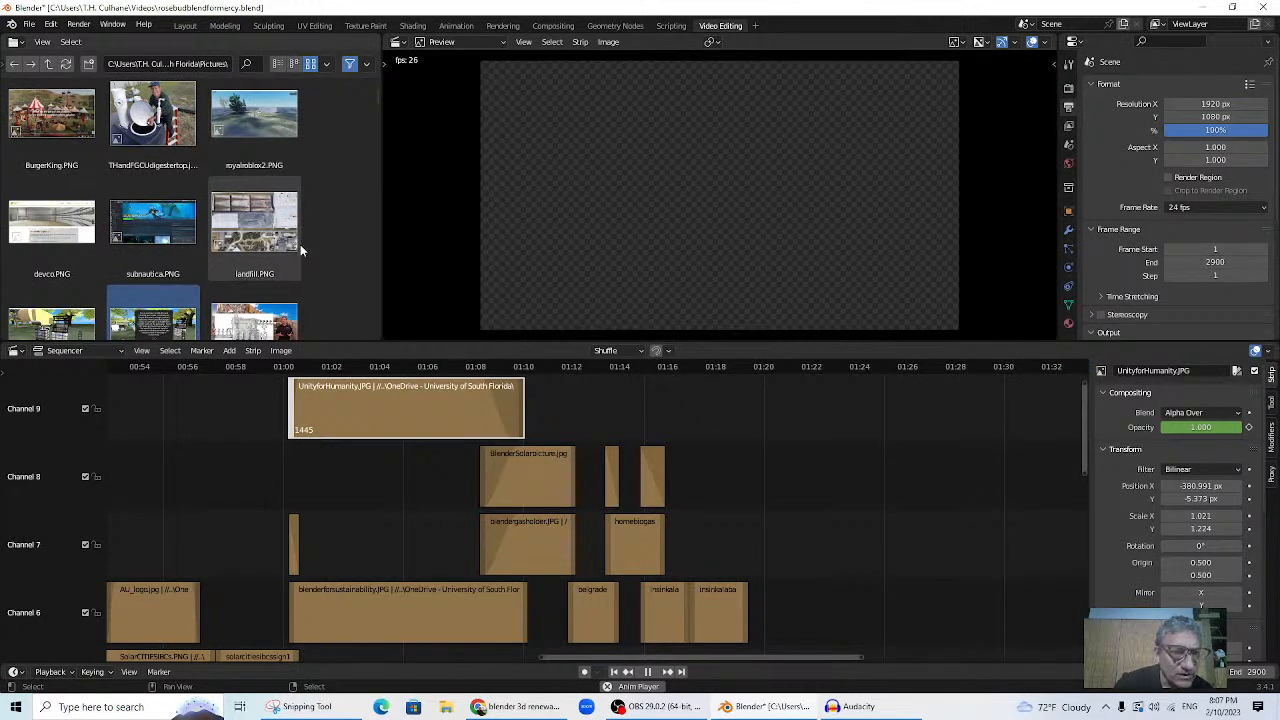
{"action": "scroll", "coordinate": [298, 243], "scroll_direction": "down", "scroll_amount": 1}
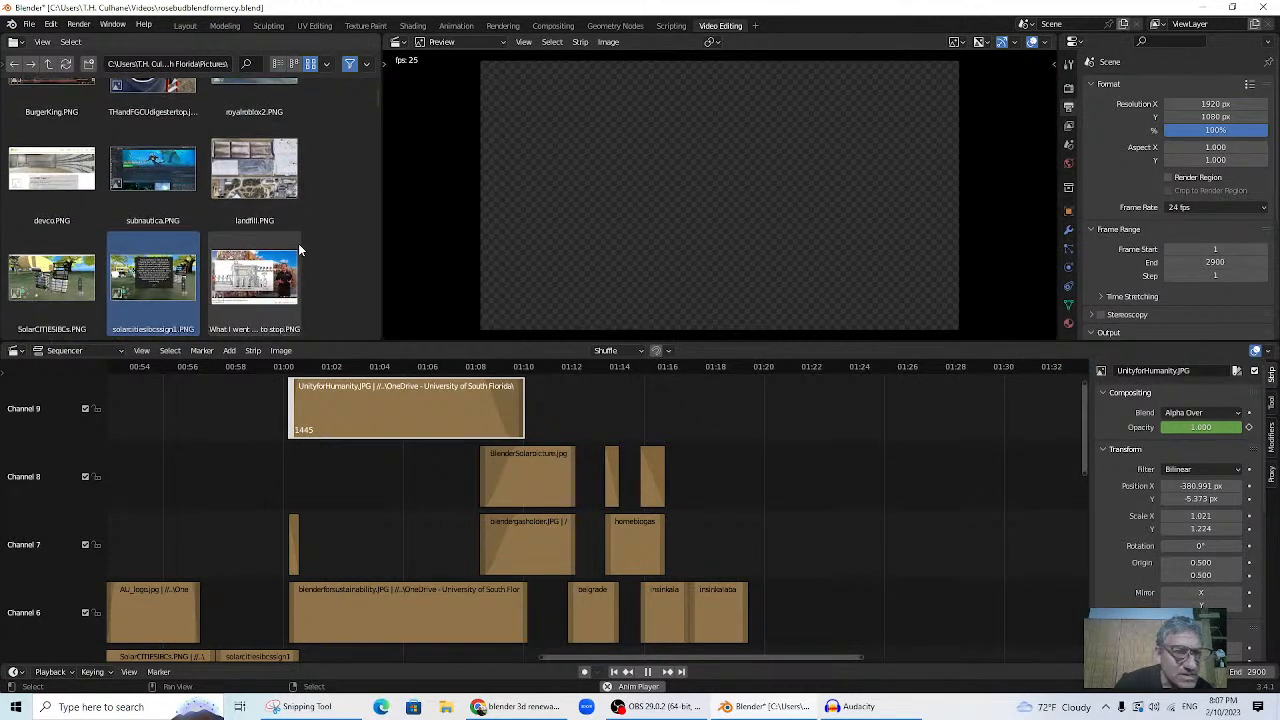
{"action": "scroll", "coordinate": [298, 243], "scroll_direction": "down", "scroll_amount": 2}
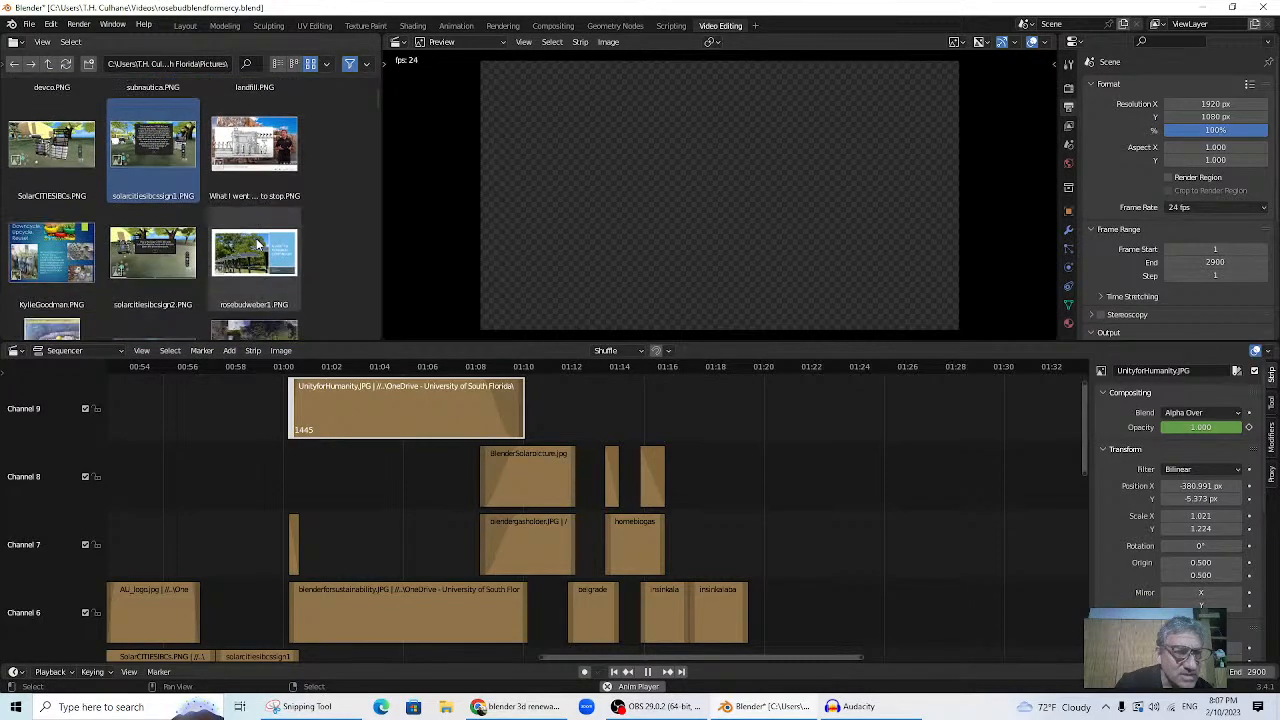
{"action": "scroll", "coordinate": [257, 243], "scroll_direction": "down", "scroll_amount": 1}
{"action": "scroll", "coordinate": [257, 243], "scroll_direction": "down", "scroll_amount": 4}
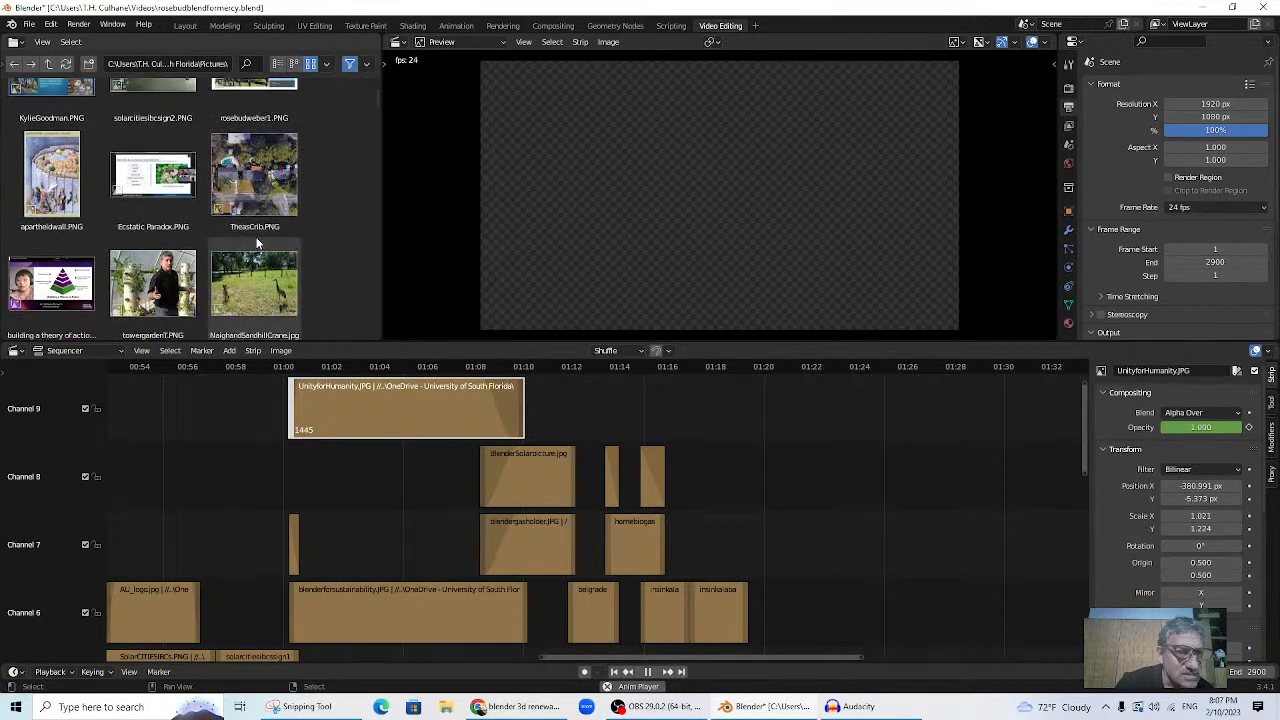
{"action": "scroll", "coordinate": [256, 243], "scroll_direction": "down", "scroll_amount": 8}
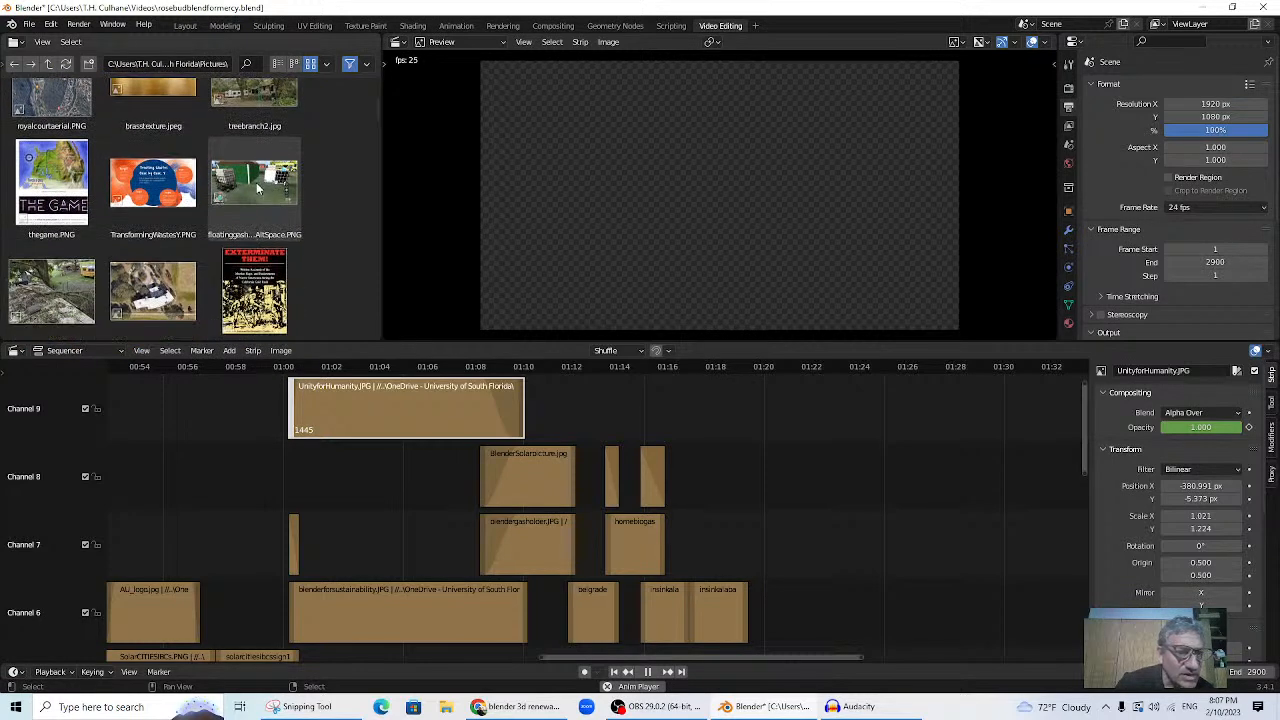
{"action": "scroll", "coordinate": [256, 184], "scroll_direction": "down", "scroll_amount": 2}
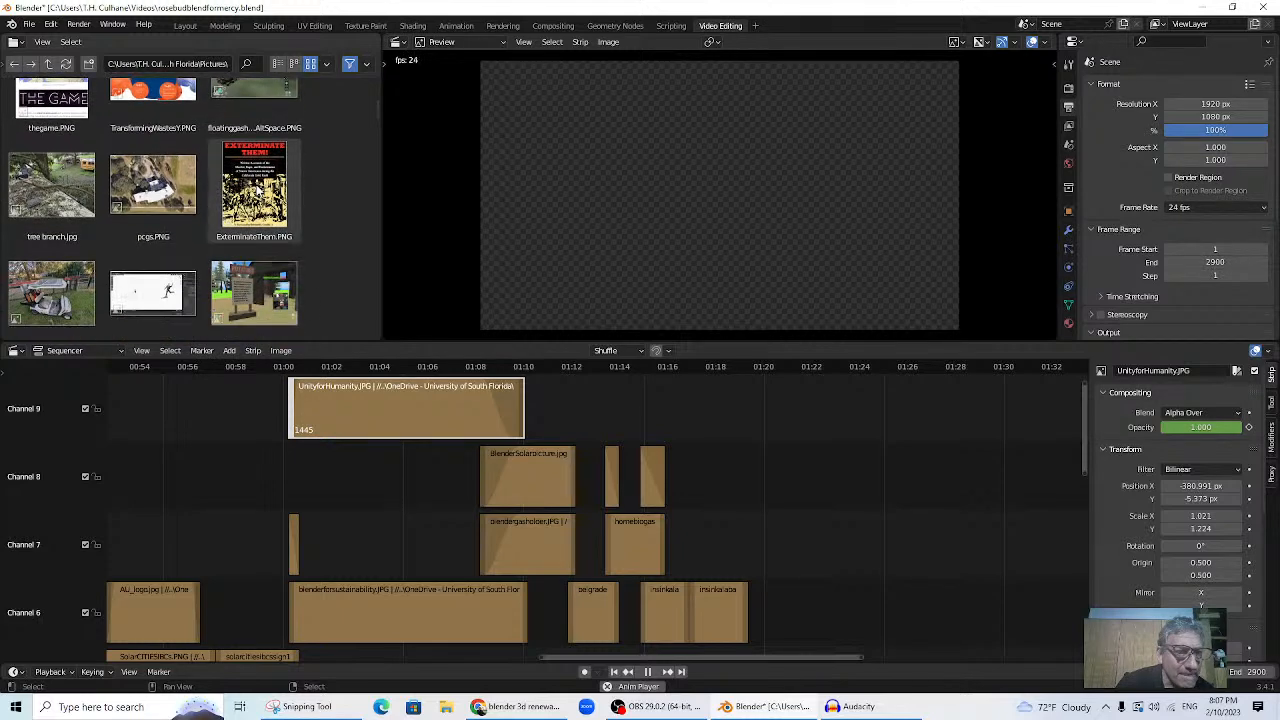
{"action": "scroll", "coordinate": [256, 184], "scroll_direction": "up", "scroll_amount": 2}
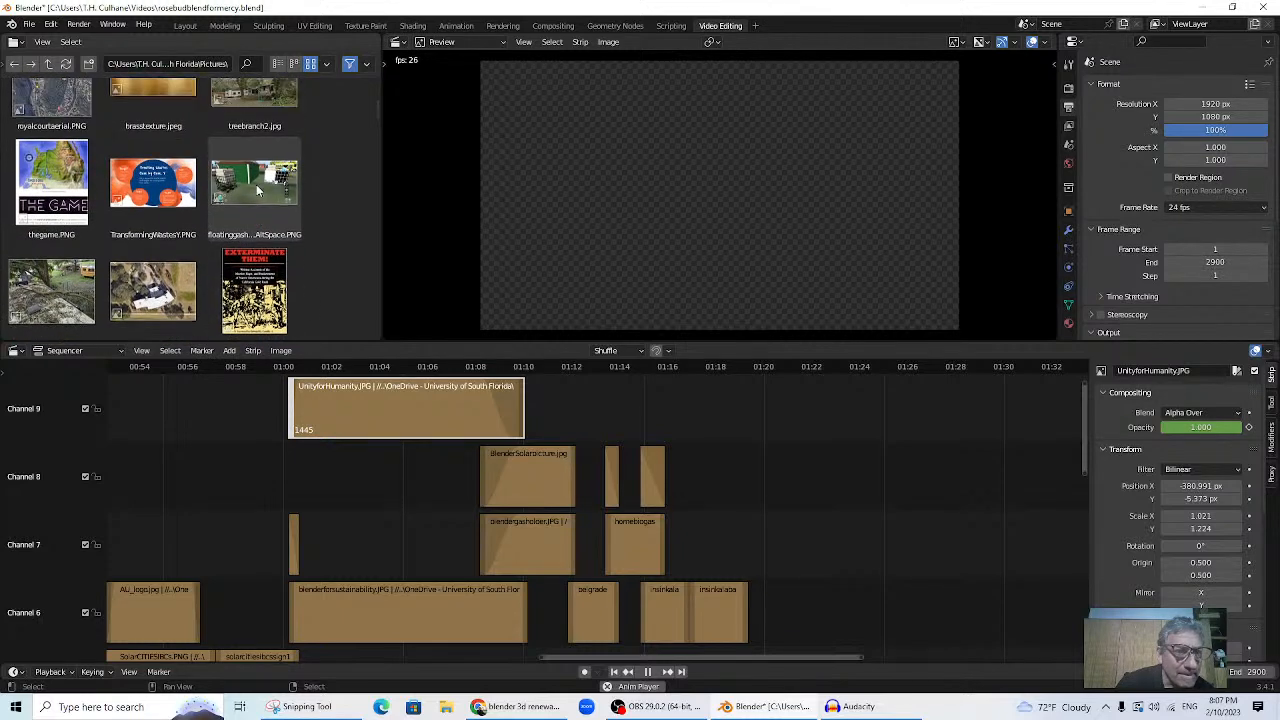
{"action": "scroll", "coordinate": [252, 203], "scroll_direction": "down", "scroll_amount": 15}
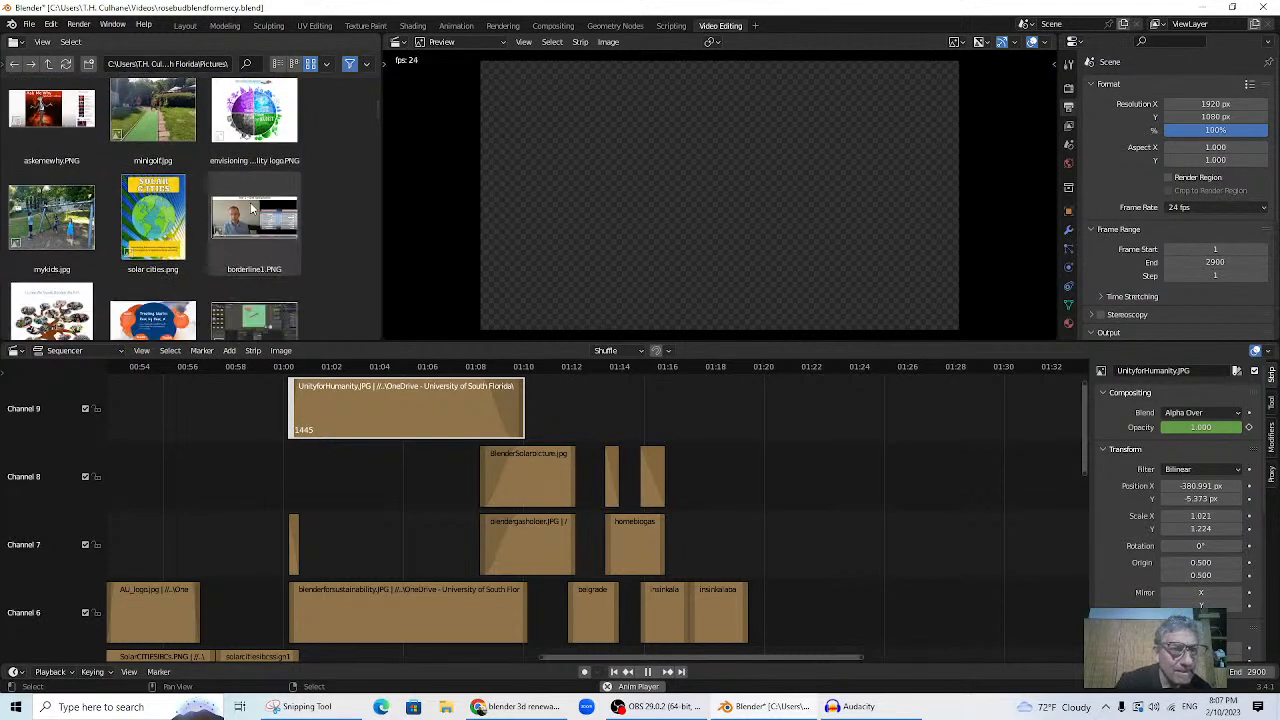
{"action": "scroll", "coordinate": [236, 203], "scroll_direction": "down", "scroll_amount": 10}
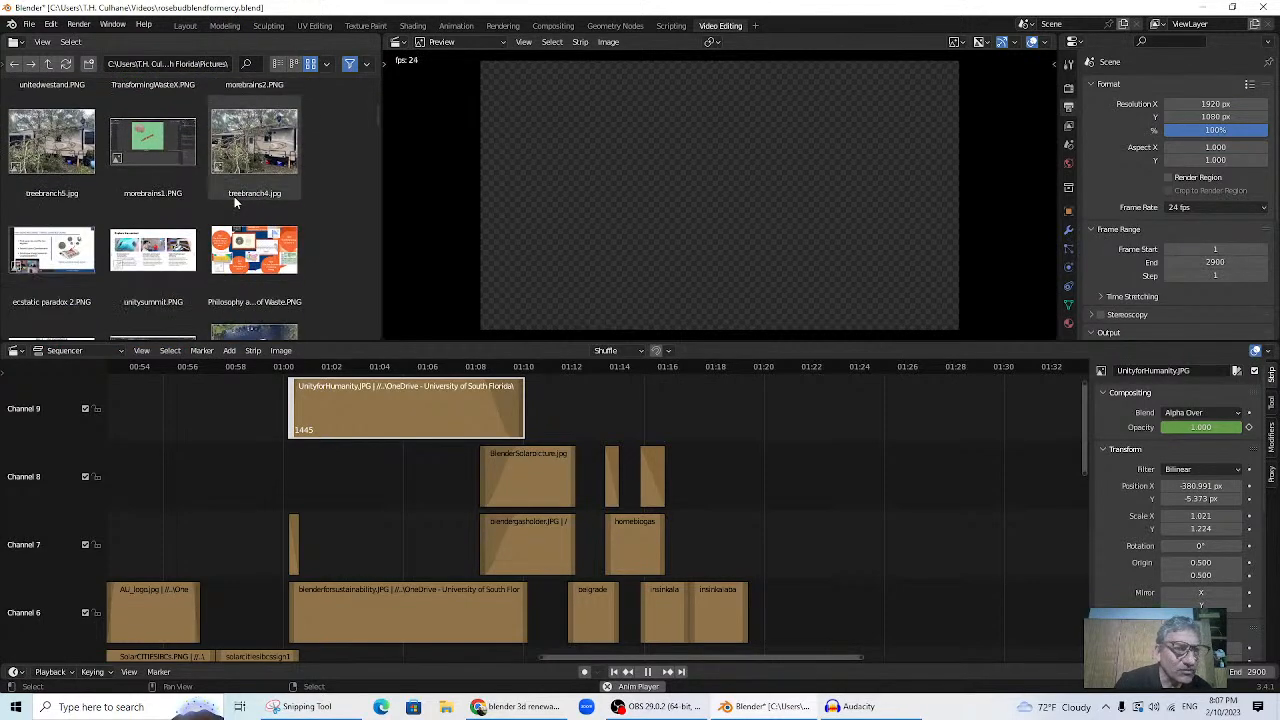
{"action": "scroll", "coordinate": [234, 196], "scroll_direction": "down", "scroll_amount": 10}
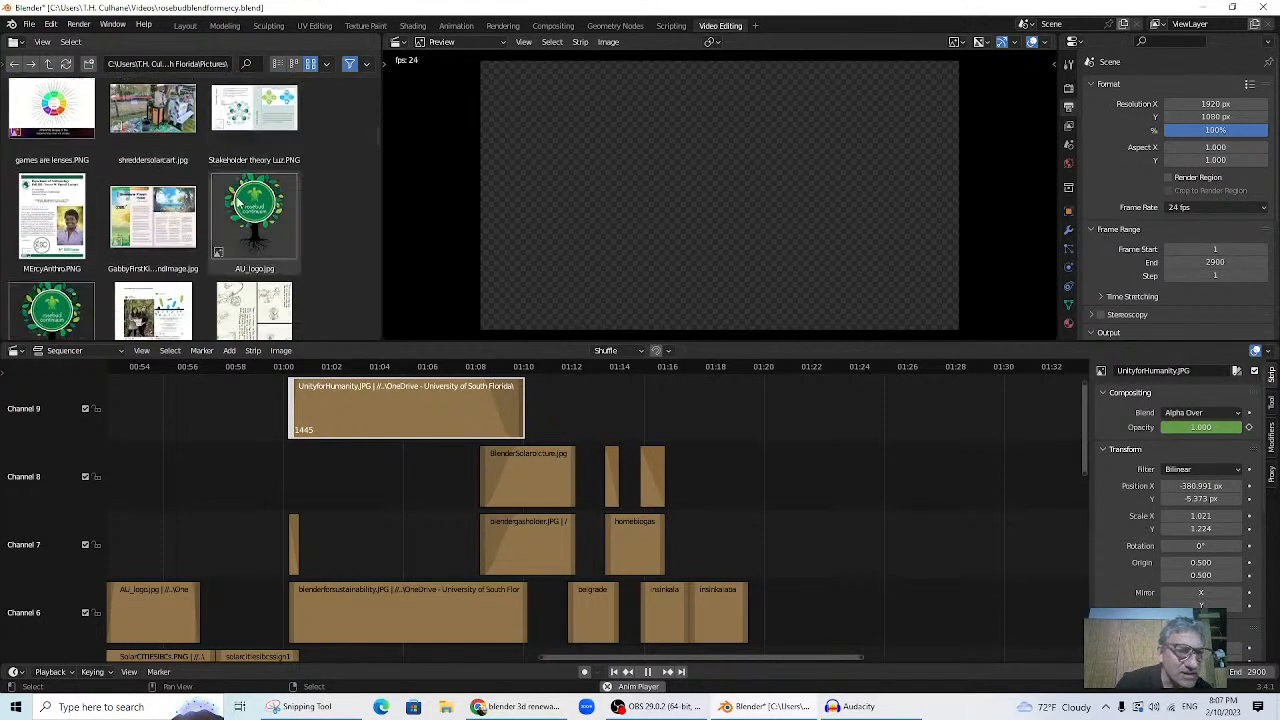
{"action": "scroll", "coordinate": [236, 203], "scroll_direction": "down", "scroll_amount": 10}
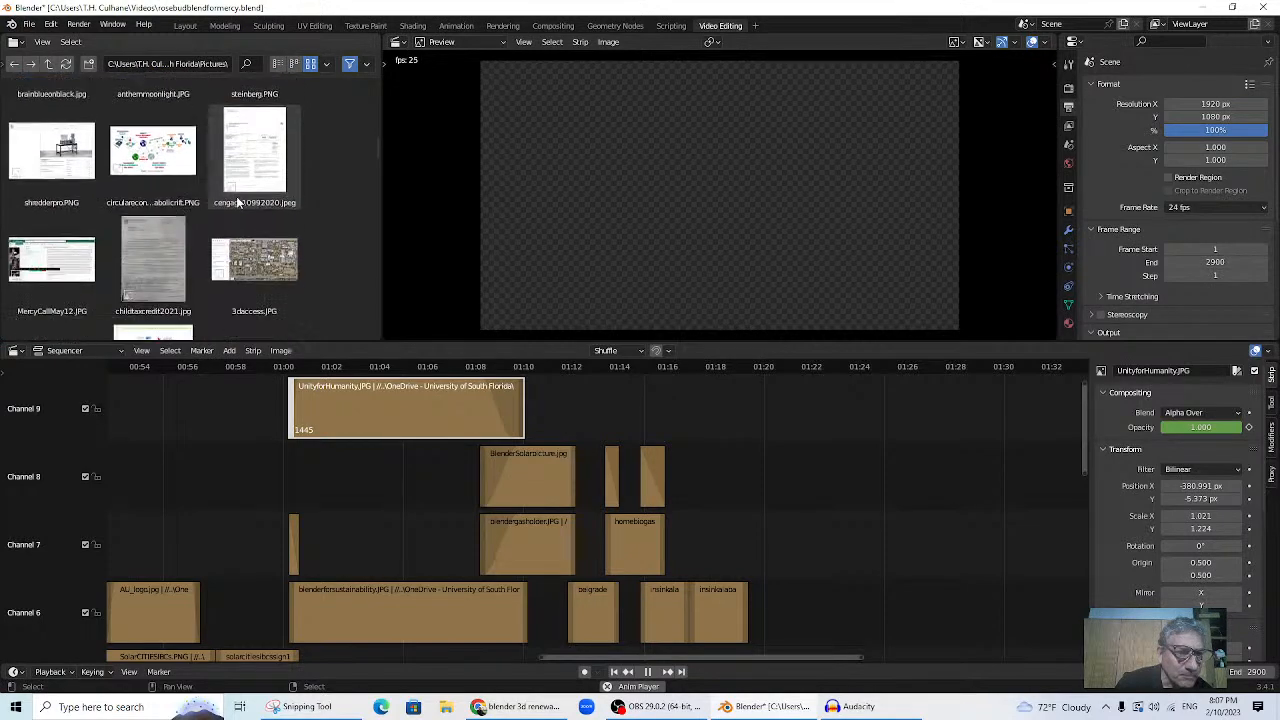
{"action": "scroll", "coordinate": [236, 203], "scroll_direction": "down", "scroll_amount": 5}
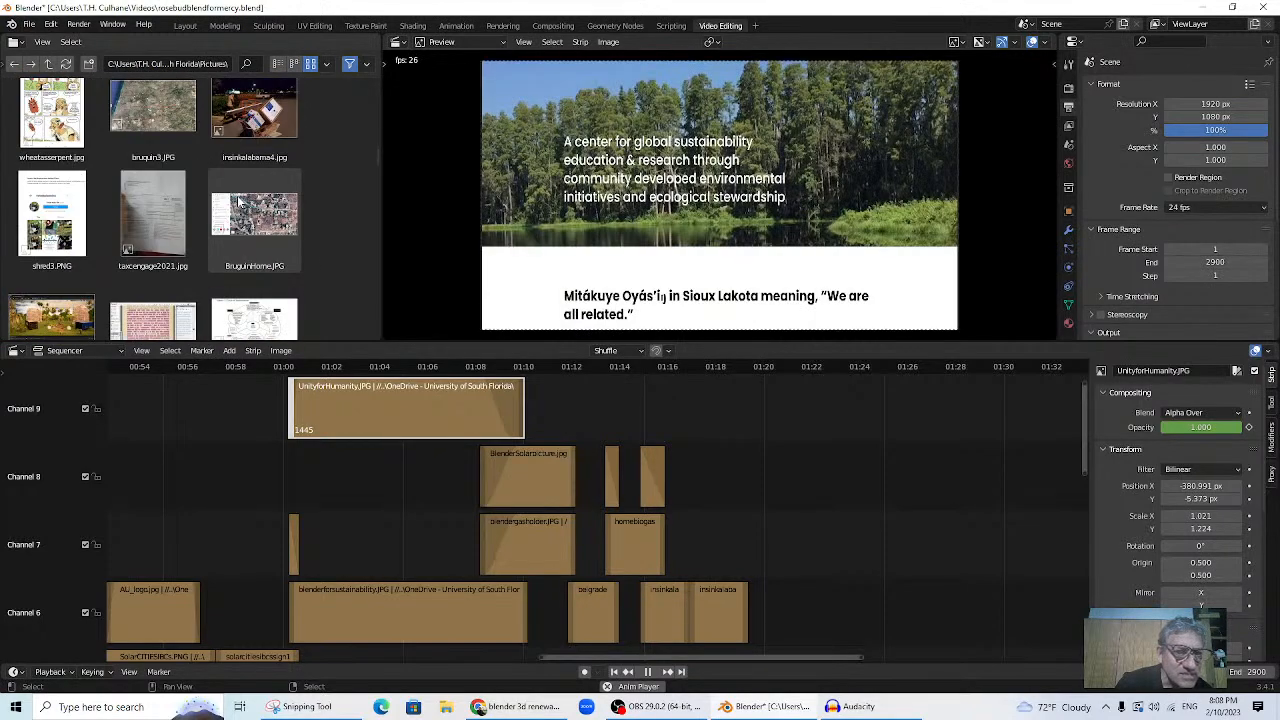
- Add homebiogasroblox.JPG to channel 6 directly after the last insinkalabama strip and play it back
{"action": "left_click", "coordinate": [710, 370]}
{"action": "key", "text": "space"}
{"action": "scroll", "coordinate": [181, 229], "scroll_direction": "down", "scroll_amount": 5}
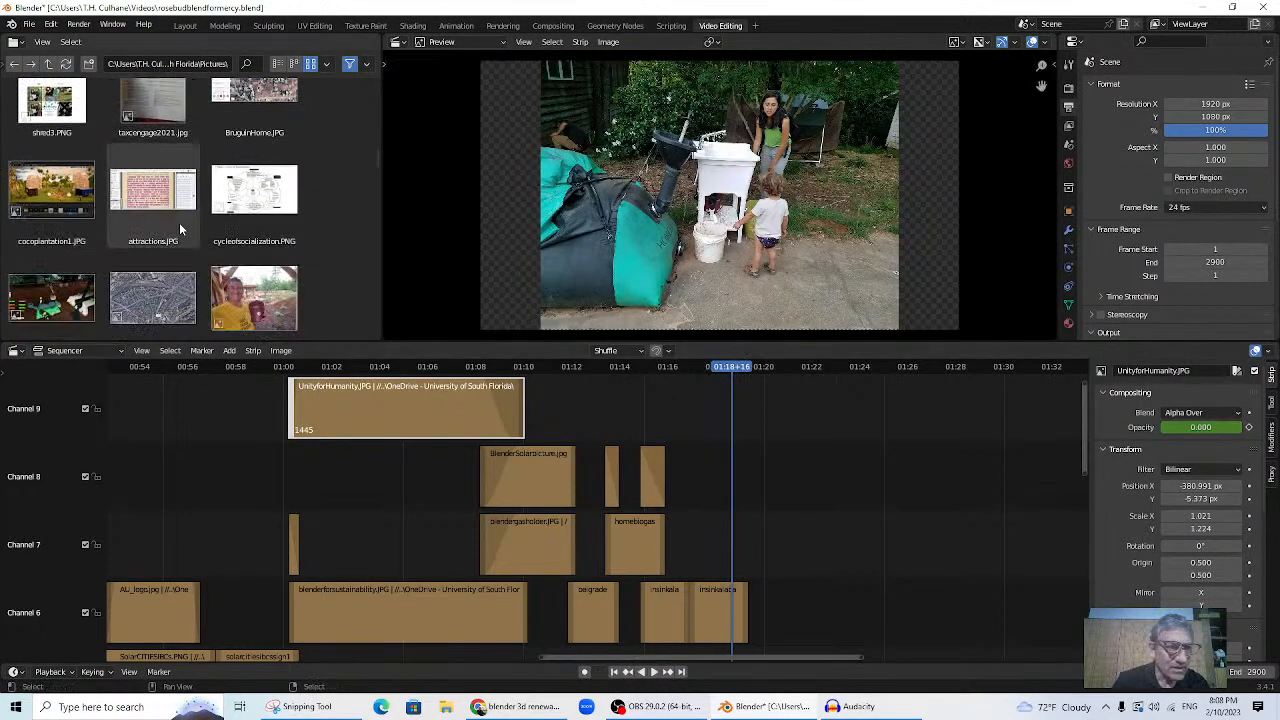
{"action": "scroll", "coordinate": [110, 230], "scroll_direction": "down", "scroll_amount": 10}
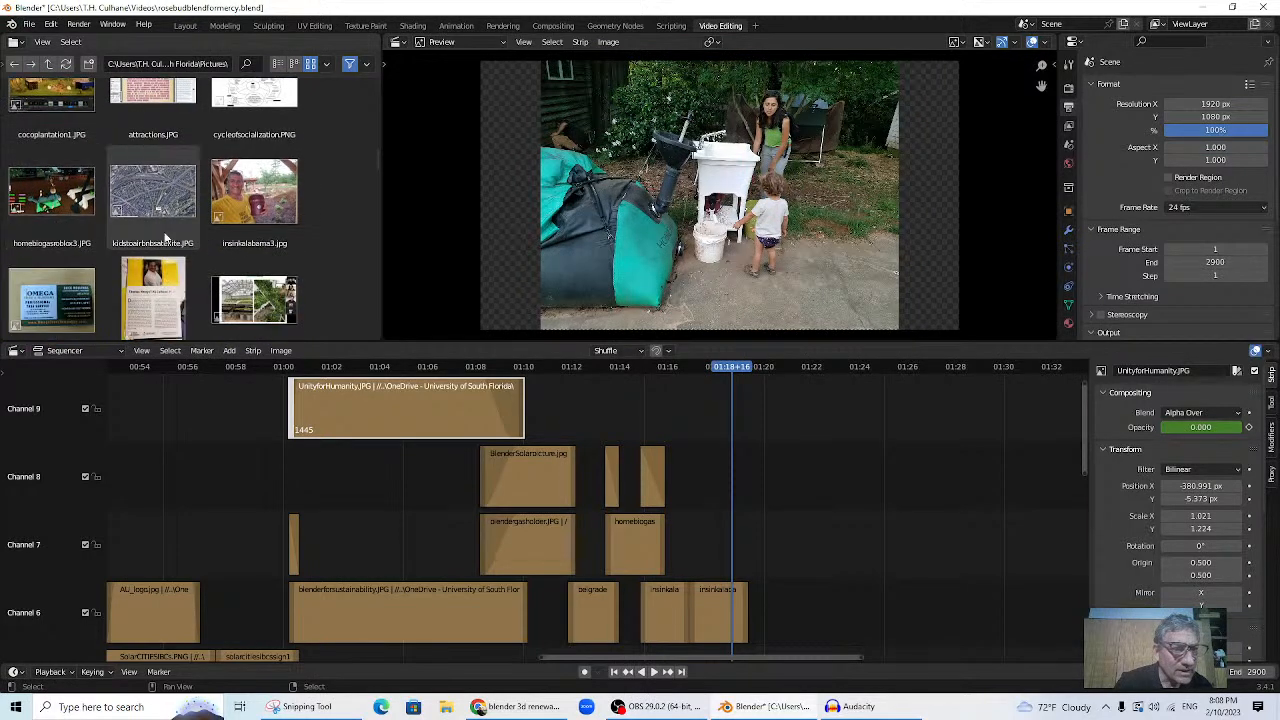
{"action": "scroll", "coordinate": [174, 232], "scroll_direction": "down", "scroll_amount": 8}
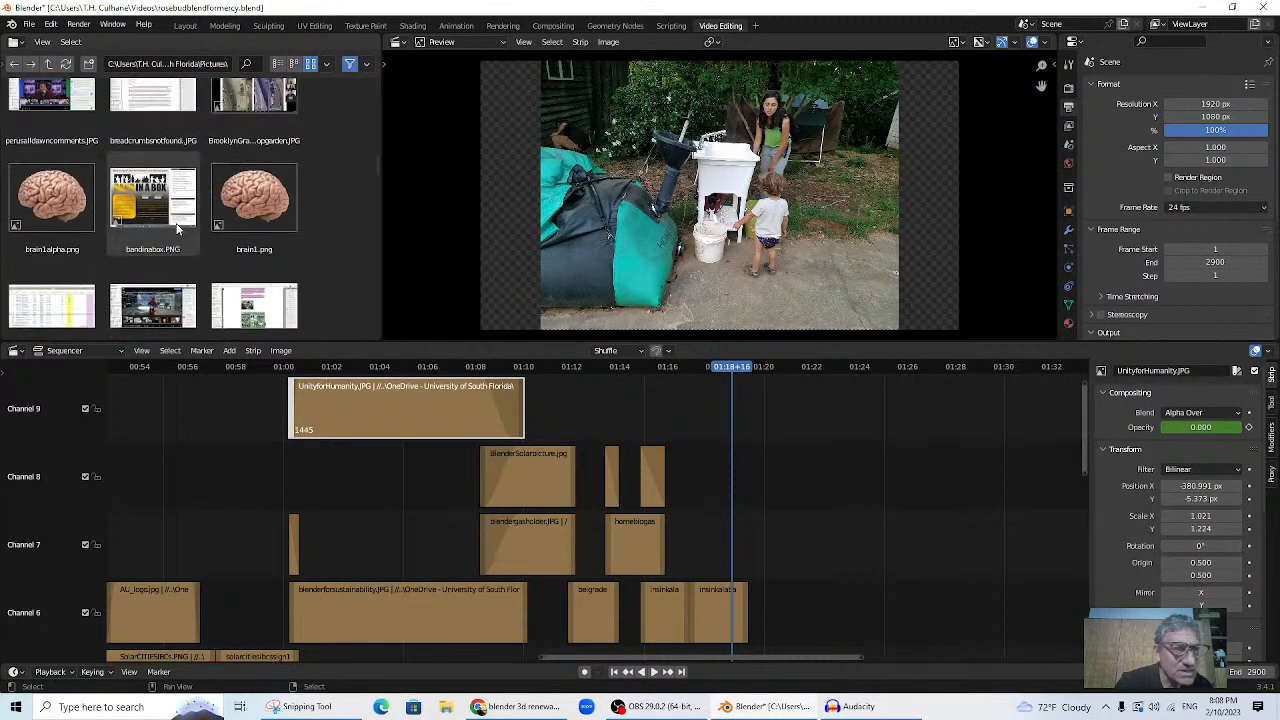
{"action": "scroll", "coordinate": [176, 229], "scroll_direction": "down", "scroll_amount": 8}
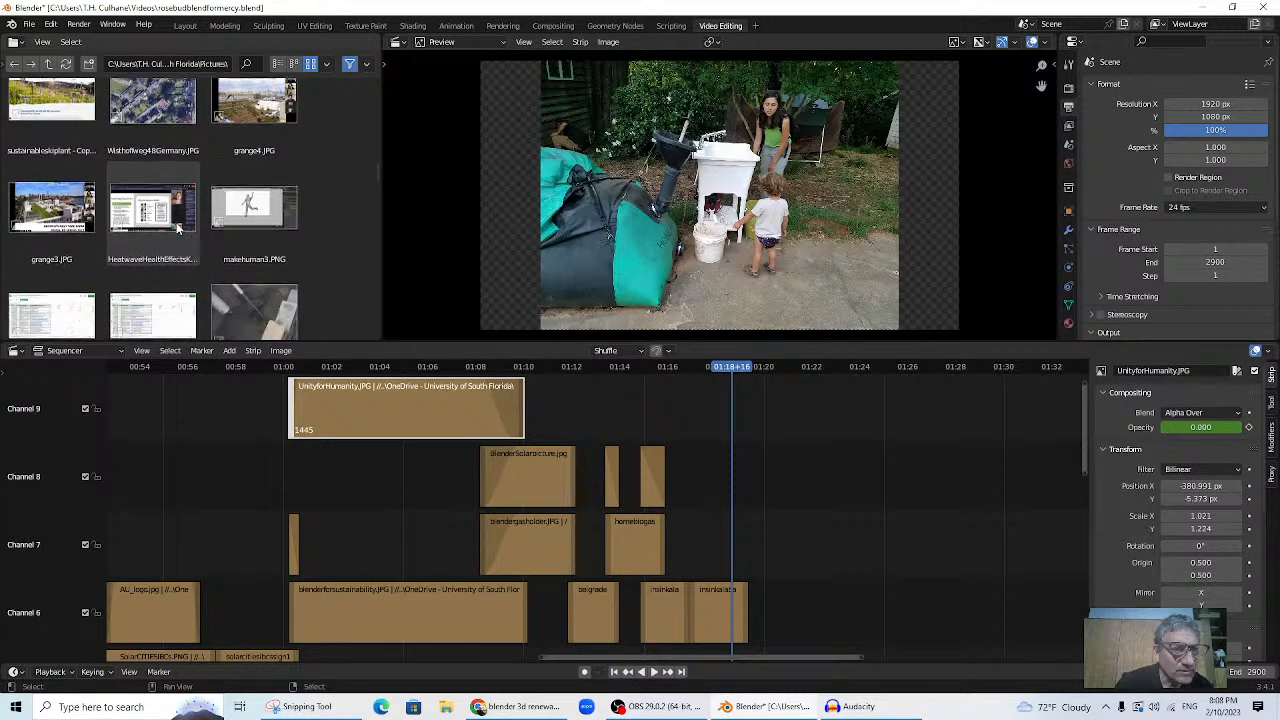
{"action": "scroll", "coordinate": [176, 229], "scroll_direction": "down", "scroll_amount": 8}
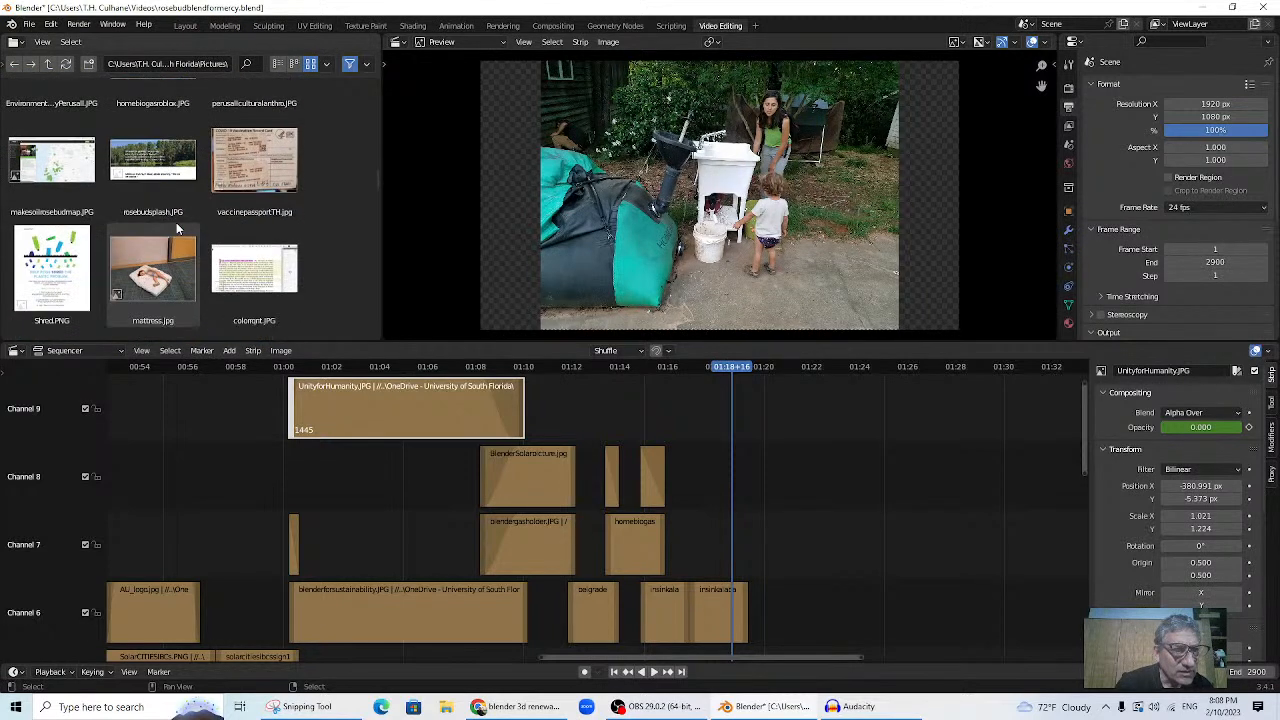
{"action": "scroll", "coordinate": [176, 229], "scroll_direction": "up", "scroll_amount": 2}
{"action": "scroll", "coordinate": [176, 229], "scroll_direction": "up", "scroll_amount": 6}
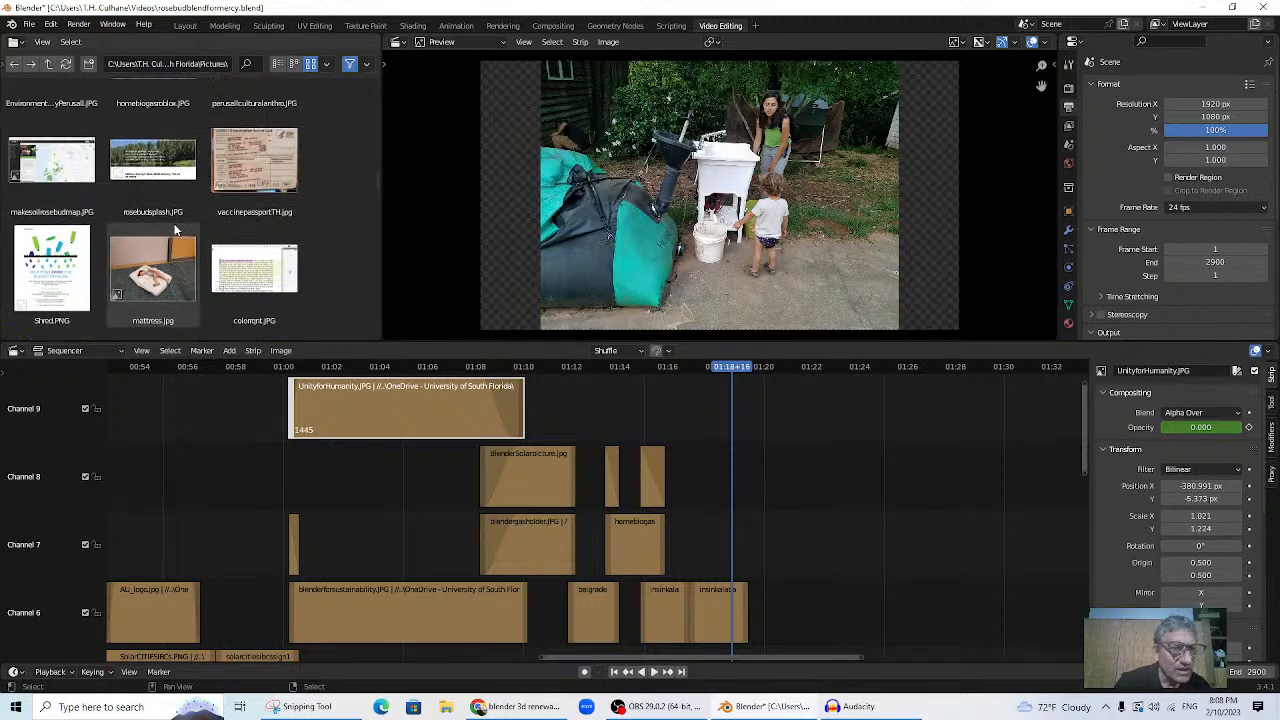
{"action": "left_click_drag", "start_coordinate": [147, 196], "coordinate": [758, 621]}
{"action": "left_click", "coordinate": [769, 610]}
{"action": "key", "text": "space"}
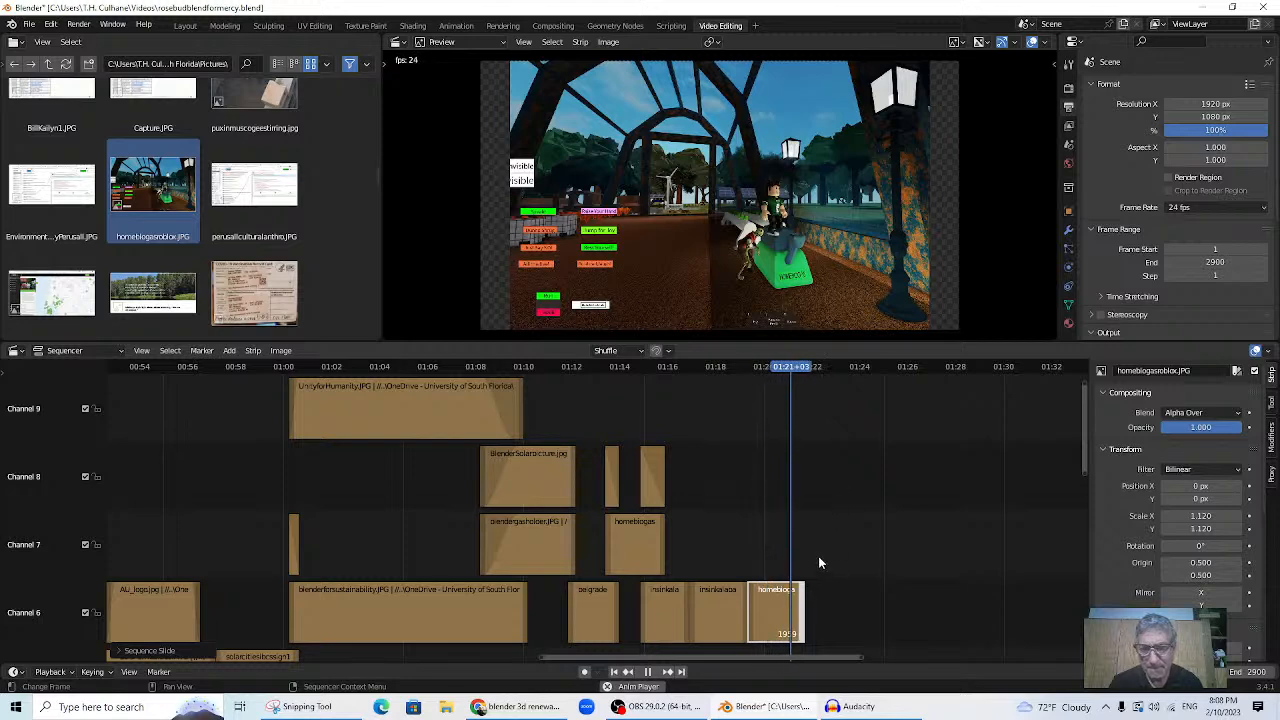
- Lengthen the homebiogasroblox.JPG strip to about 01:22+10 and play back the cut into it
{"action": "key", "text": "space"}
{"action": "left_click_drag", "start_coordinate": [800, 607], "coordinate": [821, 607]}
{"action": "left_click", "coordinate": [733, 370]}
{"action": "key", "text": "space"}
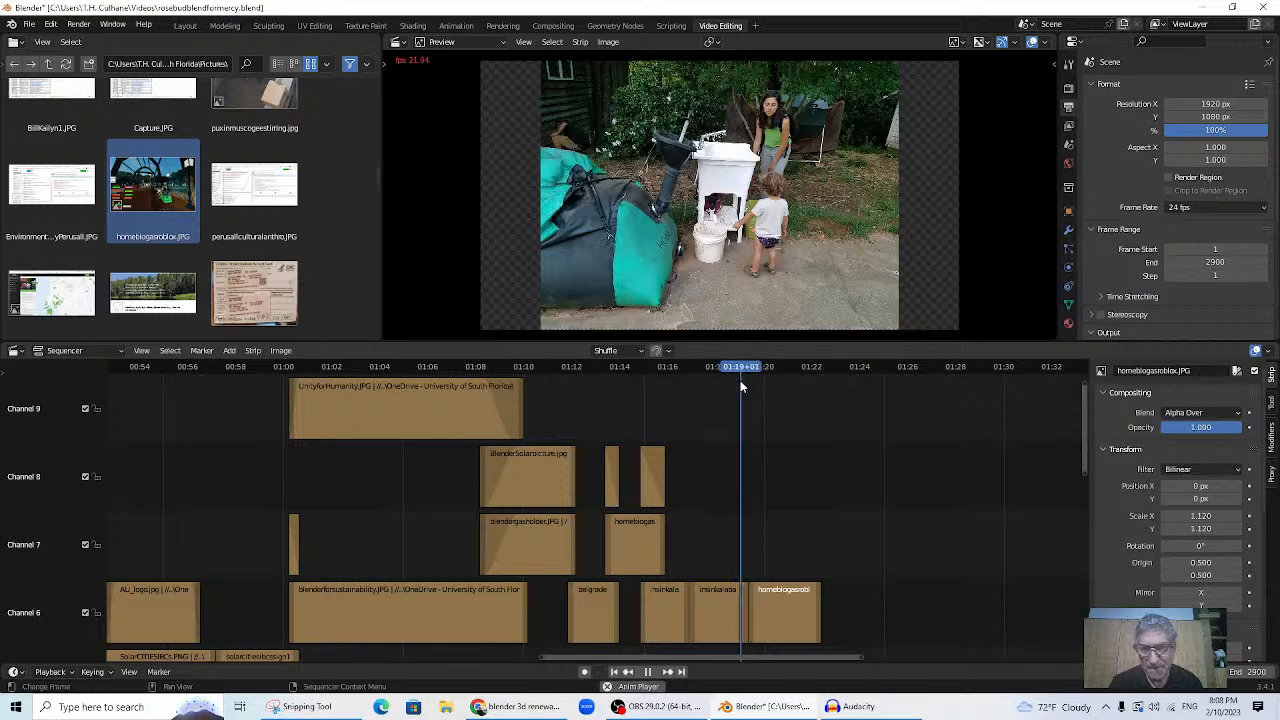
{"action": "key", "text": "space"}
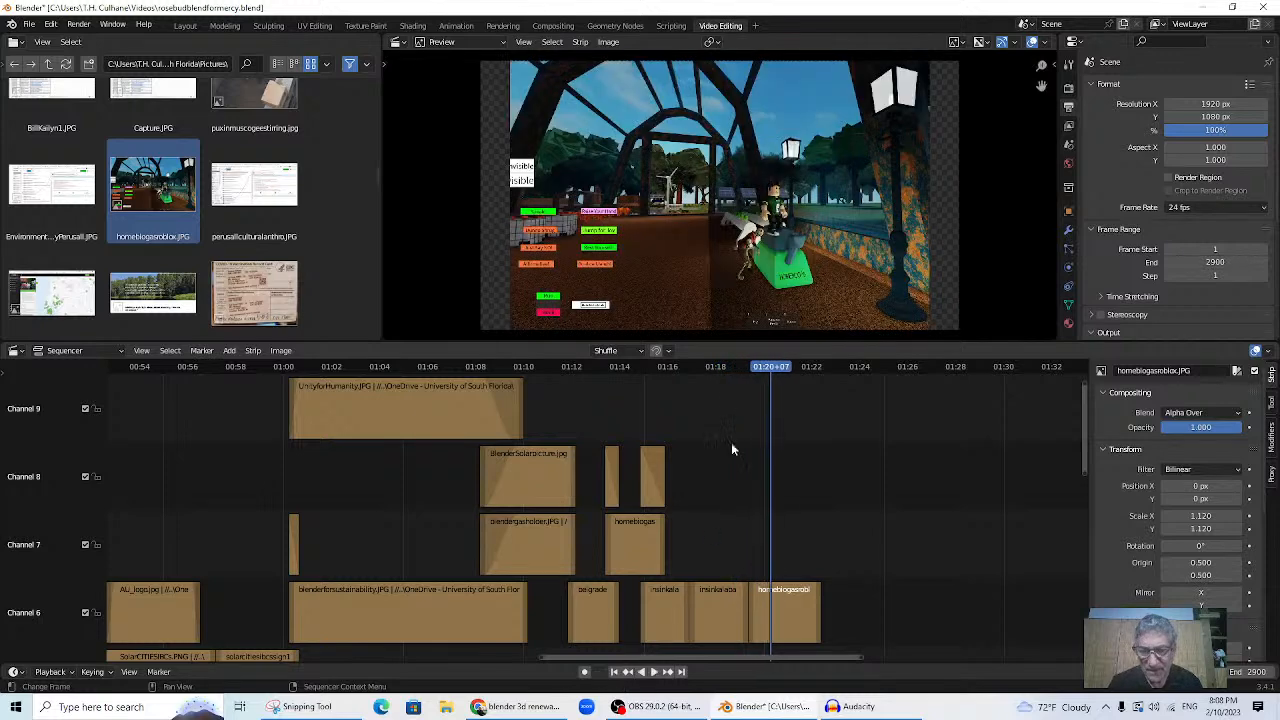
- Move insinkalabama6.jpg behind homebiogasroblox.JPG on channel 6, extend insinkalabama7.jpg to frame 1903 to fill the gap, and play back
{"action": "left_click", "coordinate": [668, 367]}
{"action": "key", "text": "space"}
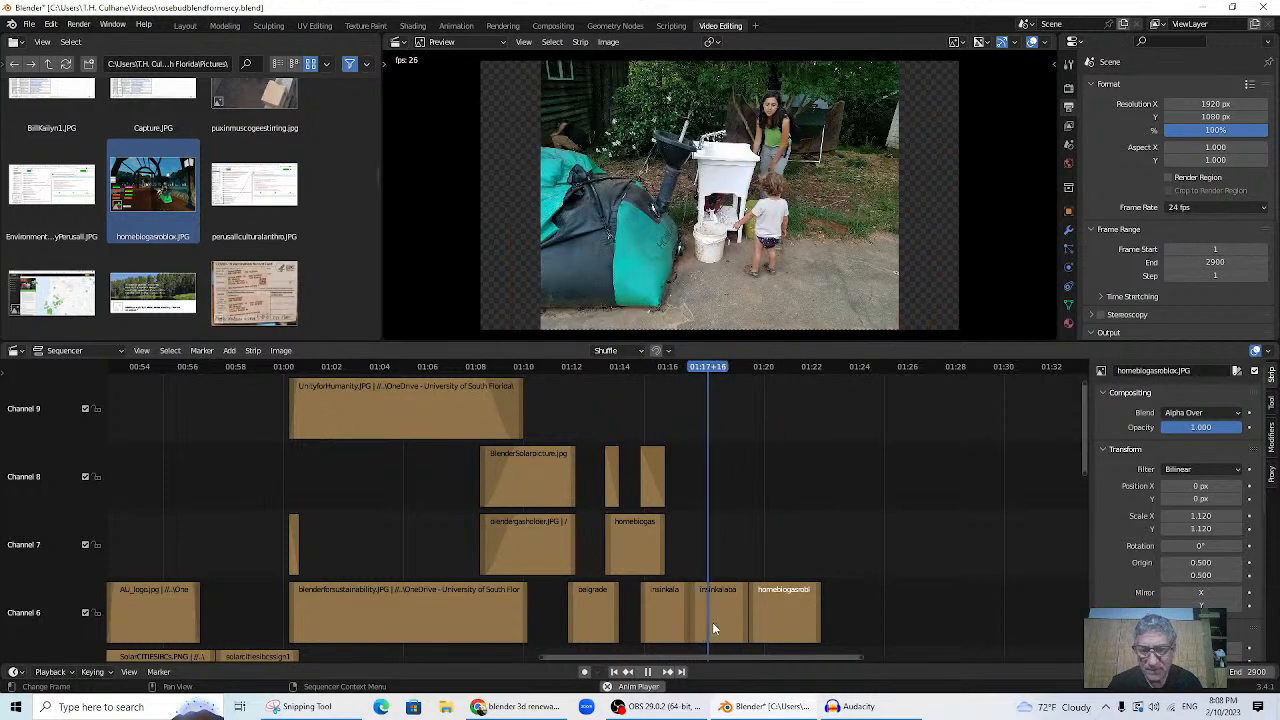
{"action": "key", "text": "space"}
{"action": "left_click_drag", "start_coordinate": [712, 622], "coordinate": [845, 617]}
{"action": "left_click_drag", "start_coordinate": [685, 605], "coordinate": [746, 607]}
{"action": "left_click", "coordinate": [651, 403]}
{"action": "key", "text": "space"}
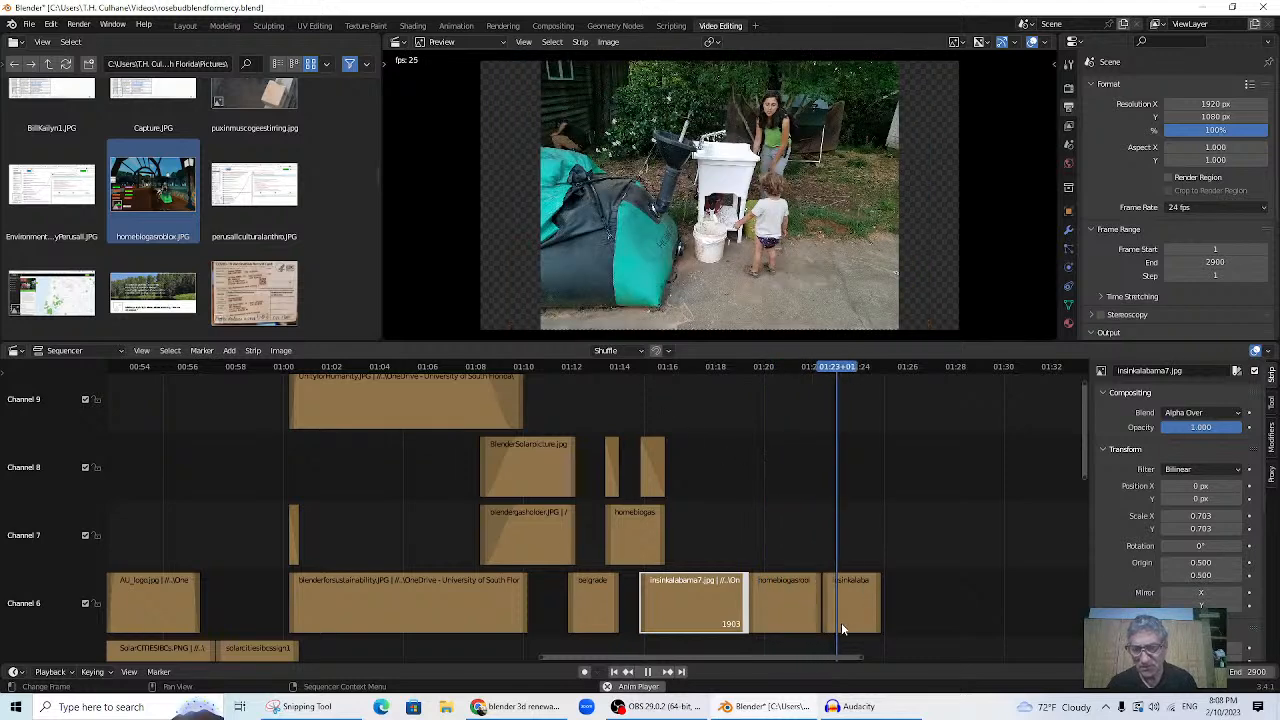
- Undo the accidental strip shift, place insinkalabama6.jpg flush against the end of homebiogasroblox.JPG, and play back from about 01:21
{"action": "key", "text": "space"}
{"action": "mouse_move", "coordinate": [859, 604]}
{"action": "left_mouse_down"}
{"action": "mouse_move", "coordinate": [873, 607]}
{"action": "mouse_move", "coordinate": [836, 604]}
{"action": "left_mouse_up"}
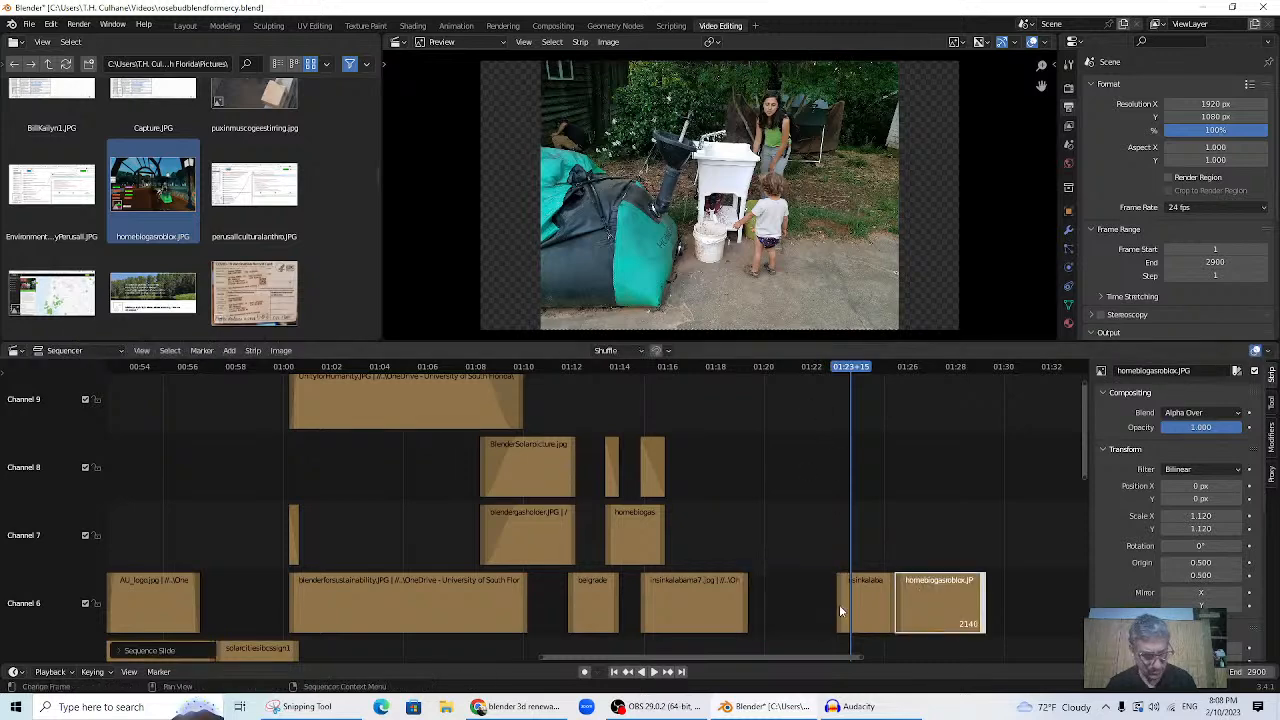
{"action": "key", "text": "ctrl+z"}
{"action": "left_click_drag", "start_coordinate": [838, 618], "coordinate": [823, 618]}
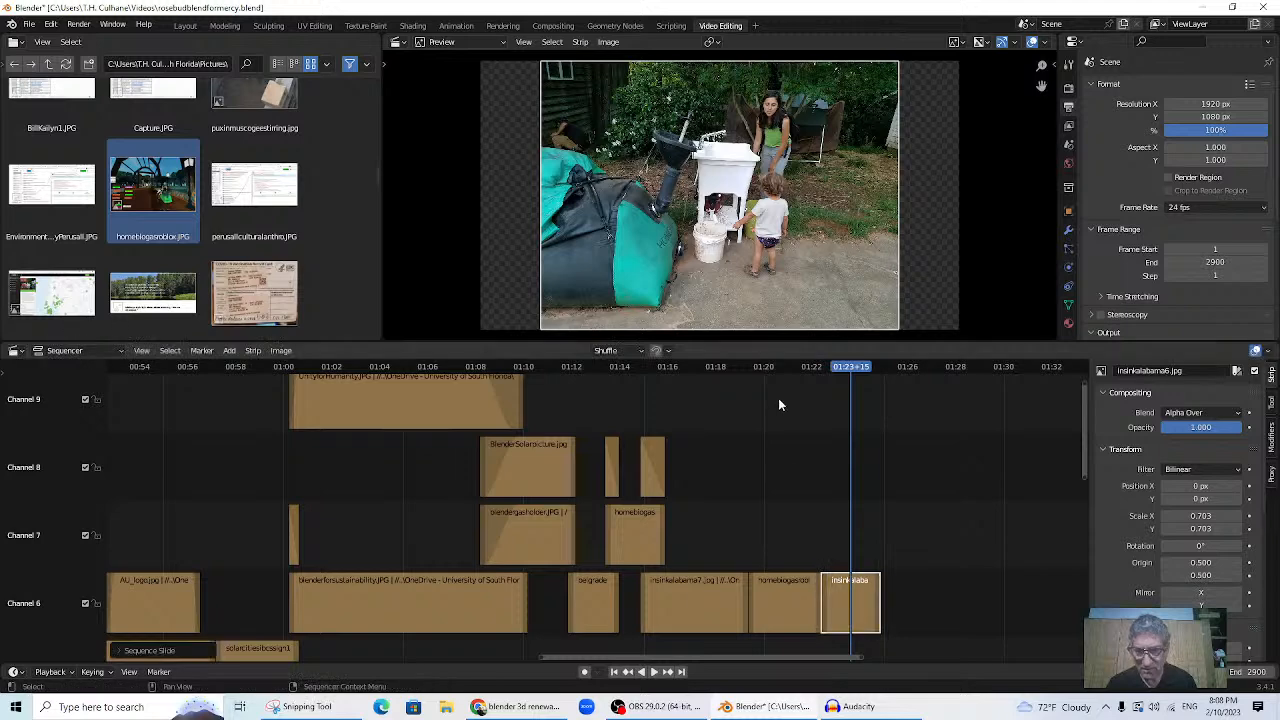
{"action": "left_click", "coordinate": [790, 366]}
{"action": "key", "text": "space"}
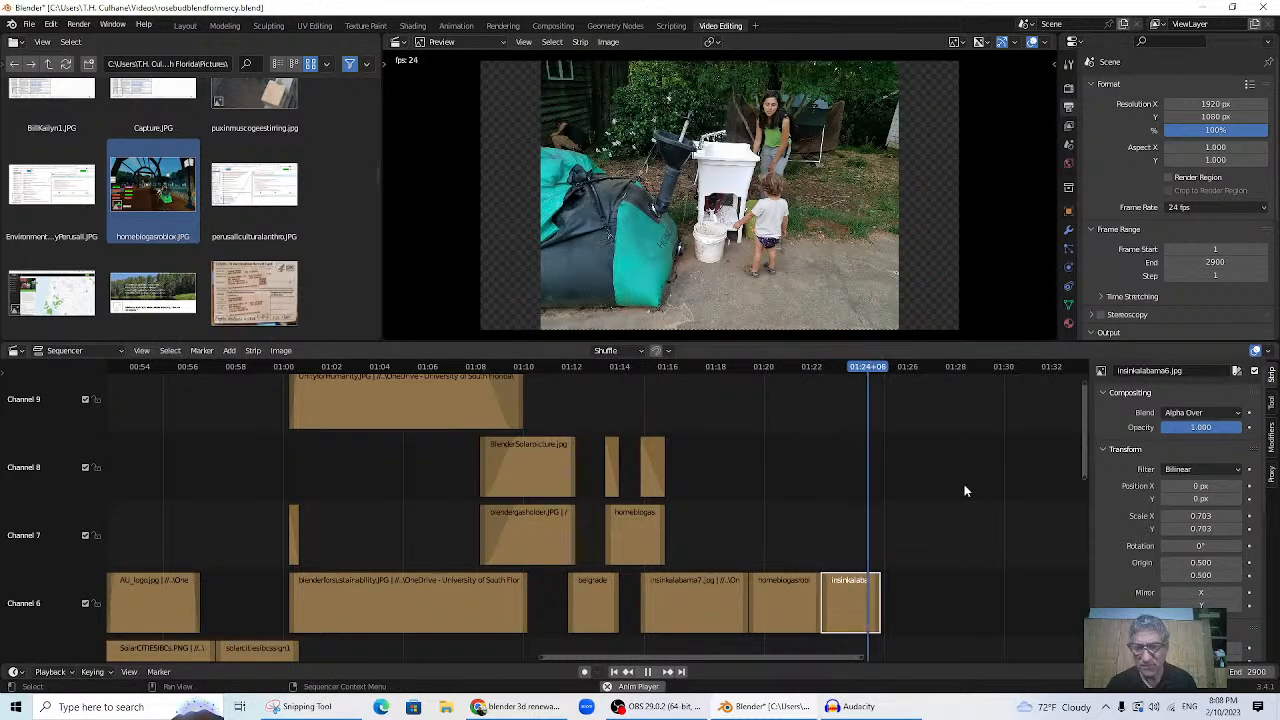
- Extend the end of insinkalabama6.jpg to about 01:25+02 and move the strip up to channel 7
{"action": "key", "text": "space"}
{"action": "left_click", "coordinate": [879, 368]}
{"action": "mouse_move", "coordinate": [879, 370]}
{"action": "left_mouse_down"}
{"action": "mouse_move", "coordinate": [834, 368]}
{"action": "mouse_move", "coordinate": [885, 380]}
{"action": "left_mouse_up"}
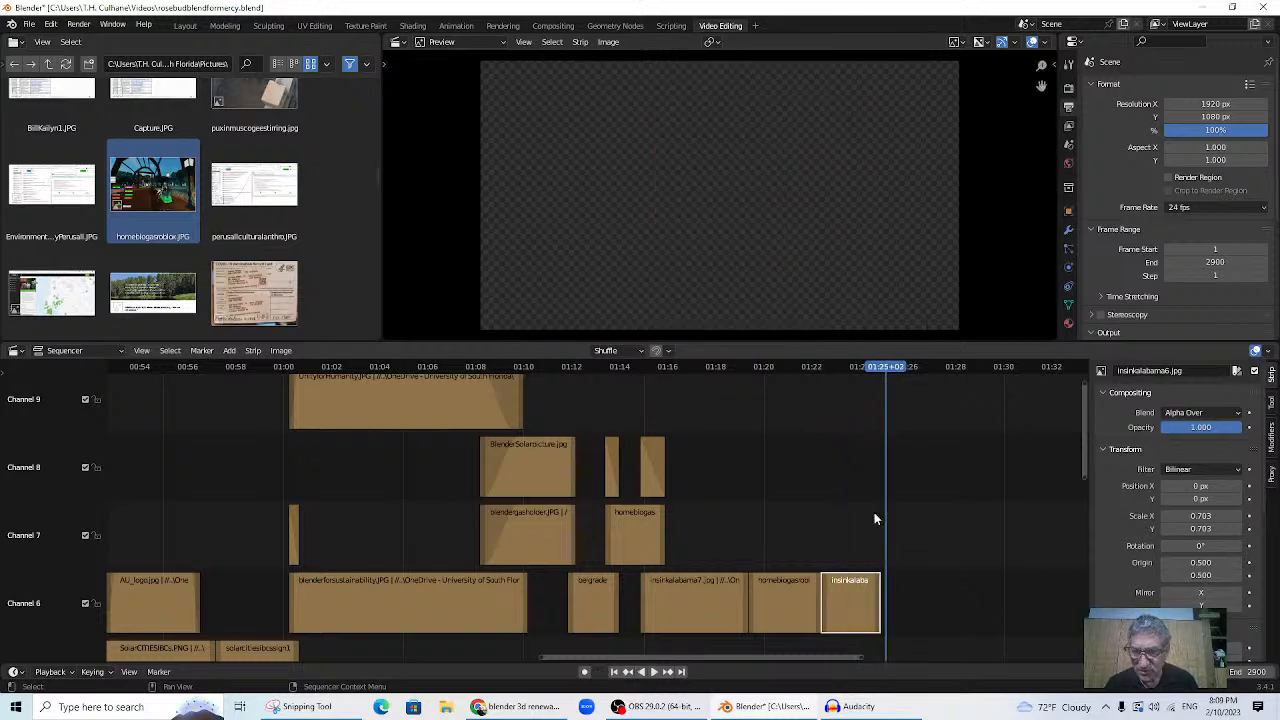
{"action": "left_click_drag", "start_coordinate": [877, 597], "coordinate": [848, 545]}
- Extend homebiogasroblox.JPG to frame 1990 so it overlaps insinkalabama6.jpg, and play back the cut into homebiogasroblox.JPG
{"action": "left_click", "coordinate": [789, 368]}
{"action": "left_click_drag", "start_coordinate": [820, 600], "coordinate": [835, 603]}
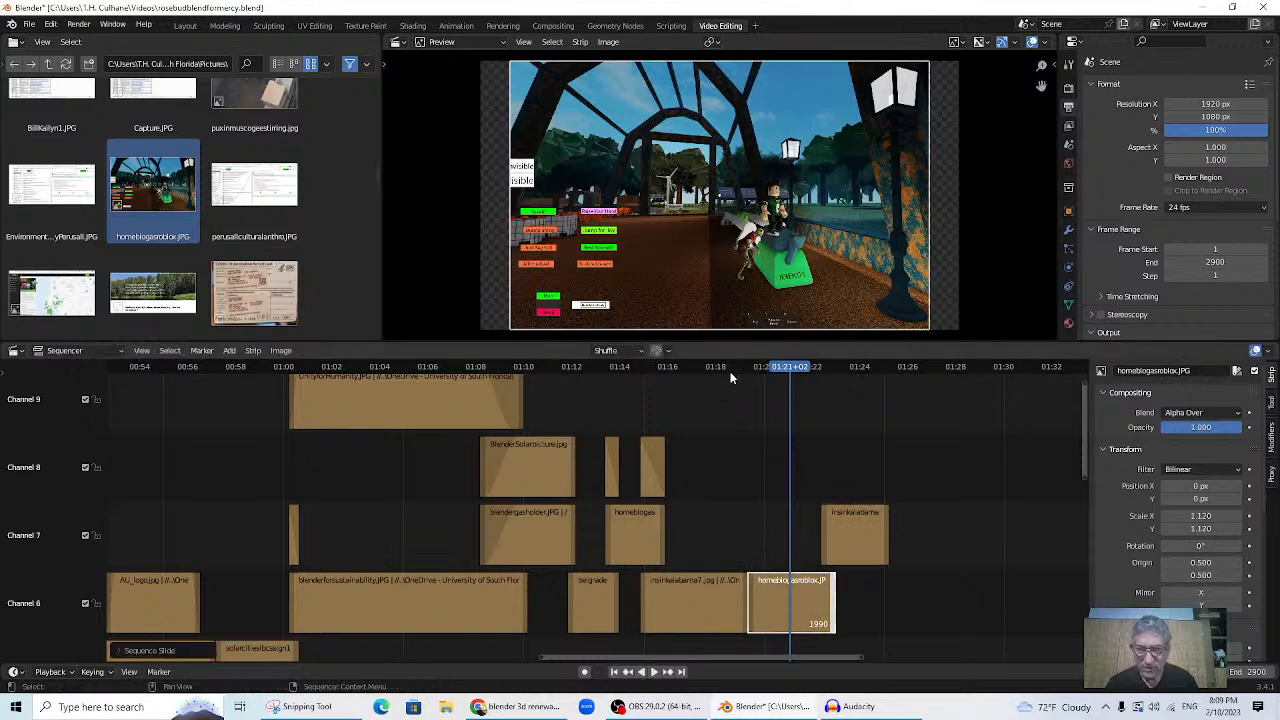
{"action": "left_click", "coordinate": [731, 378]}
{"action": "key", "text": "space"}
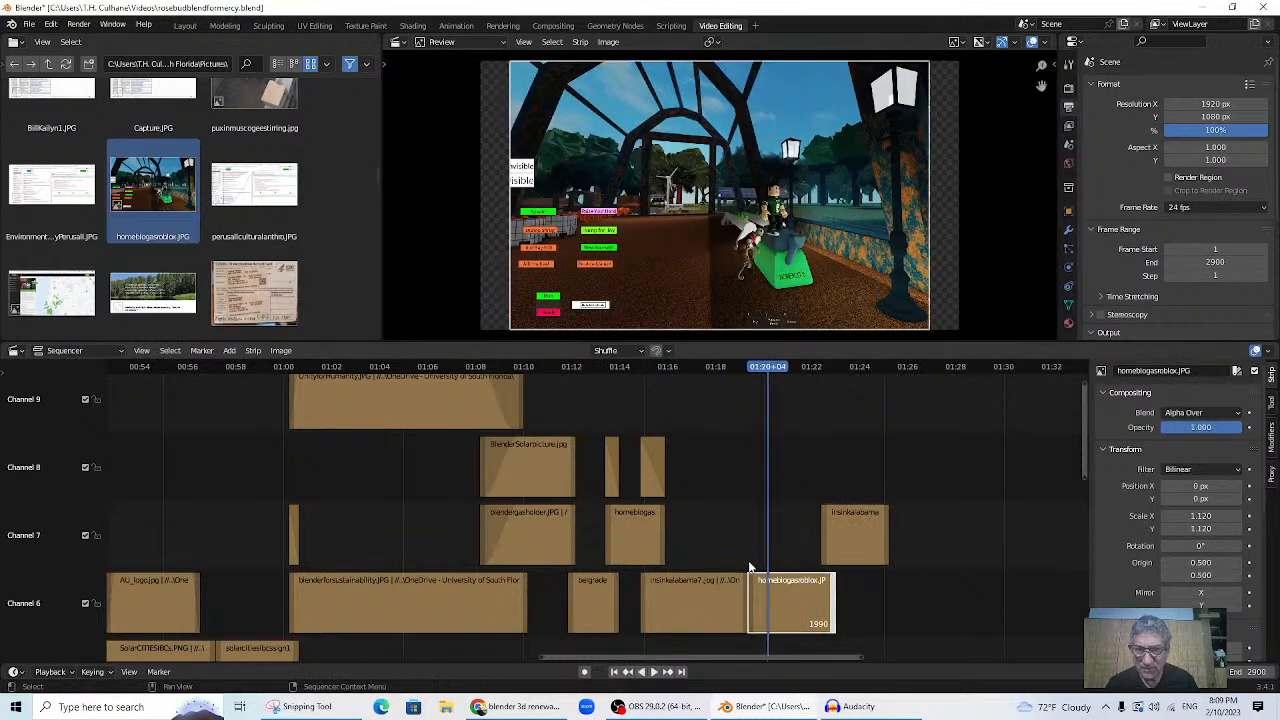
- Play back the cut into homebiogasroblox.JPG, set that strip's start to frame 1902 to close the gap, and play back again
{"action": "left_click", "coordinate": [700, 367]}
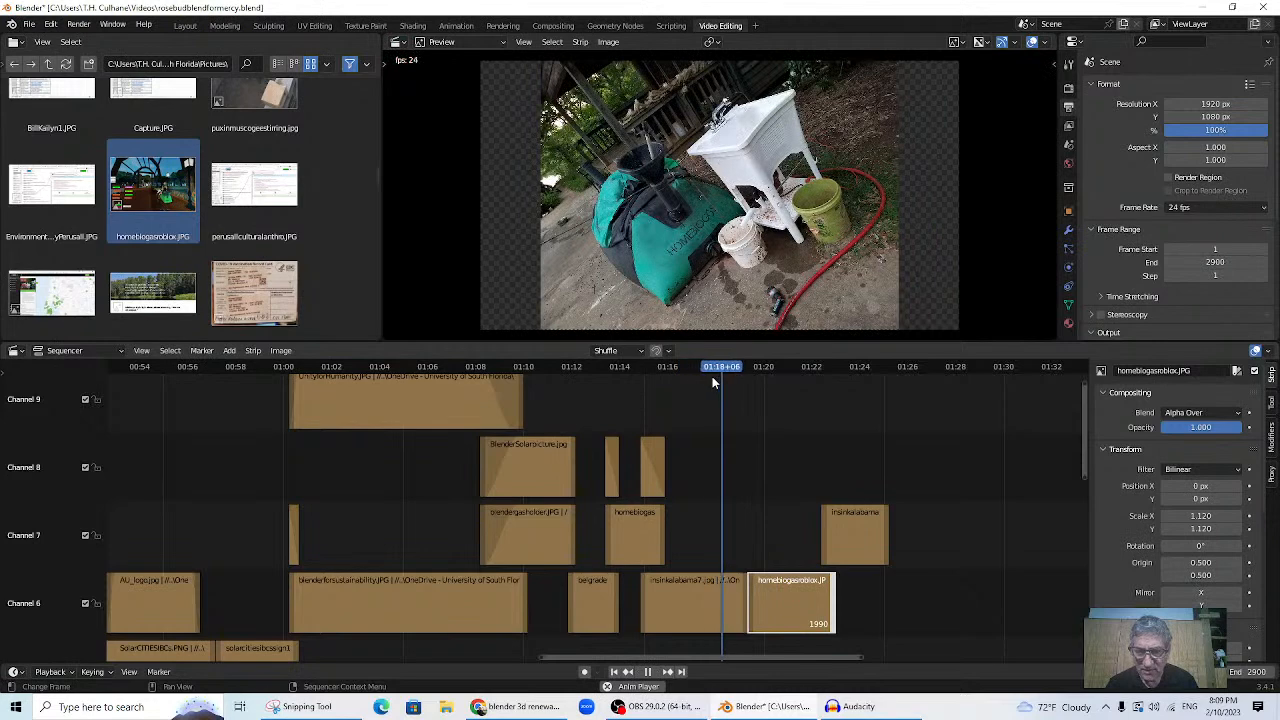
{"action": "key", "text": "space"}
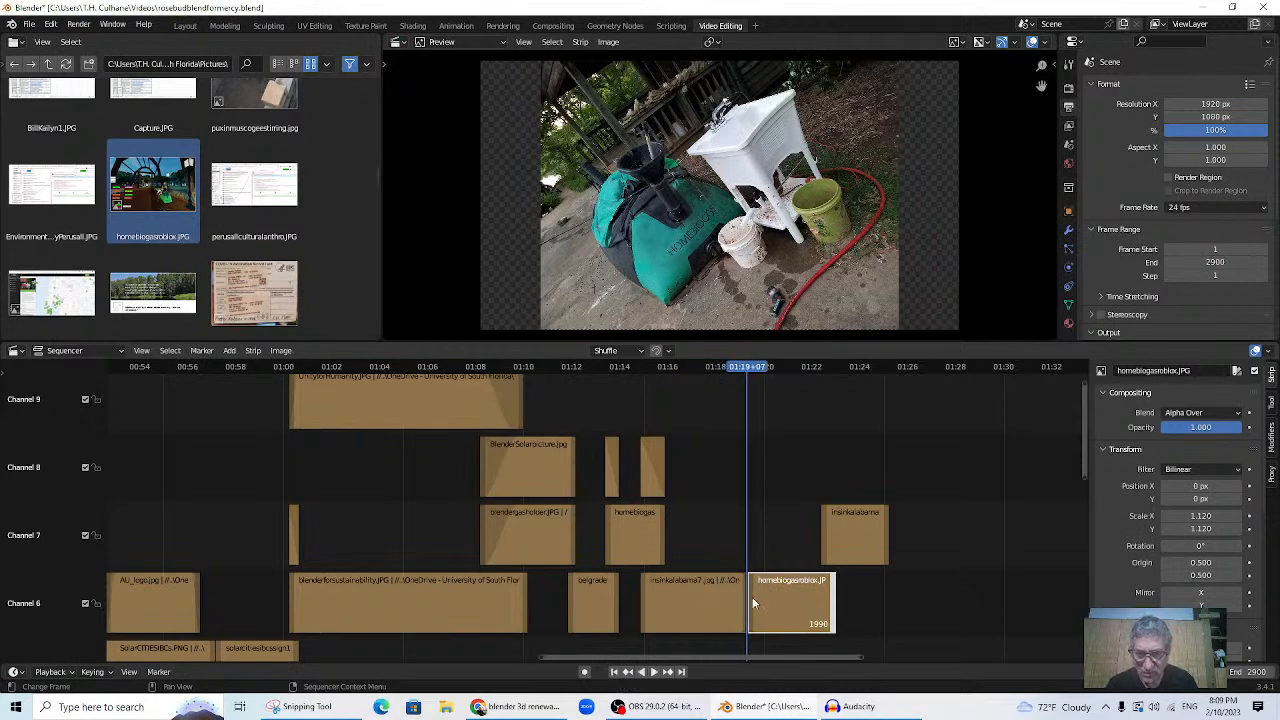
{"action": "left_click_drag", "start_coordinate": [745, 603], "coordinate": [755, 606]}
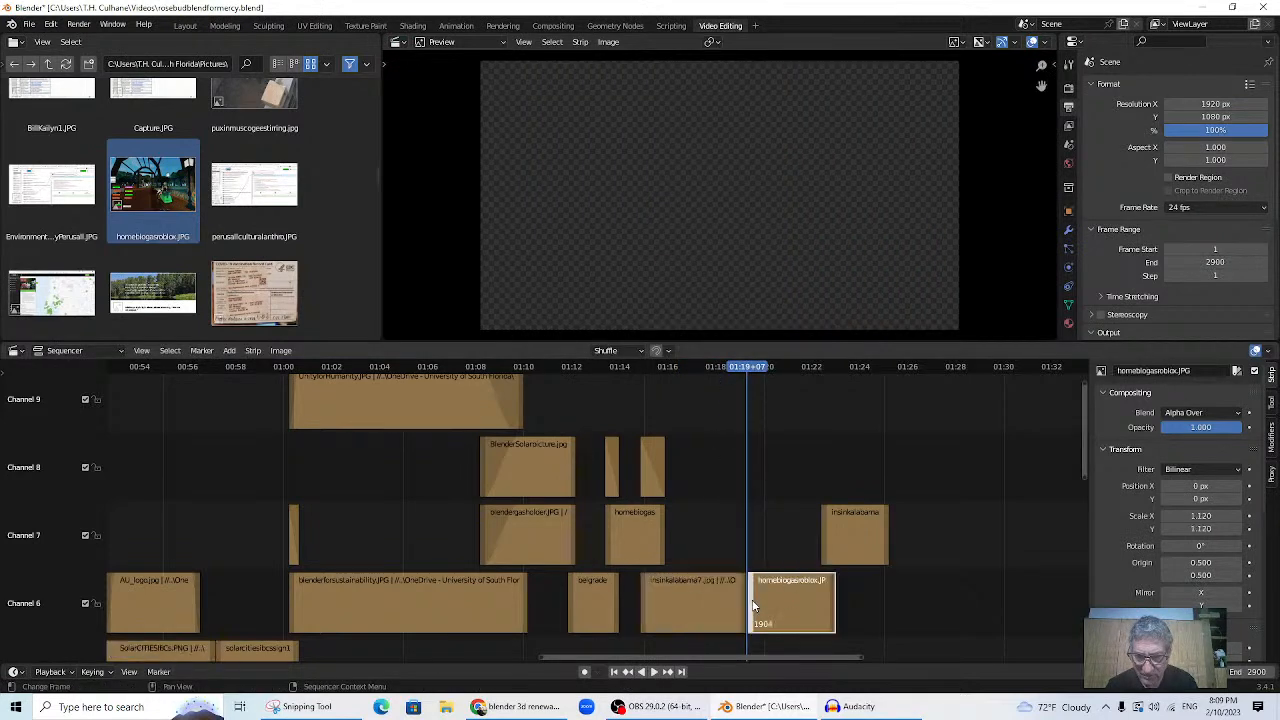
{"action": "left_click", "coordinate": [754, 606]}
{"action": "key", "text": "space"}
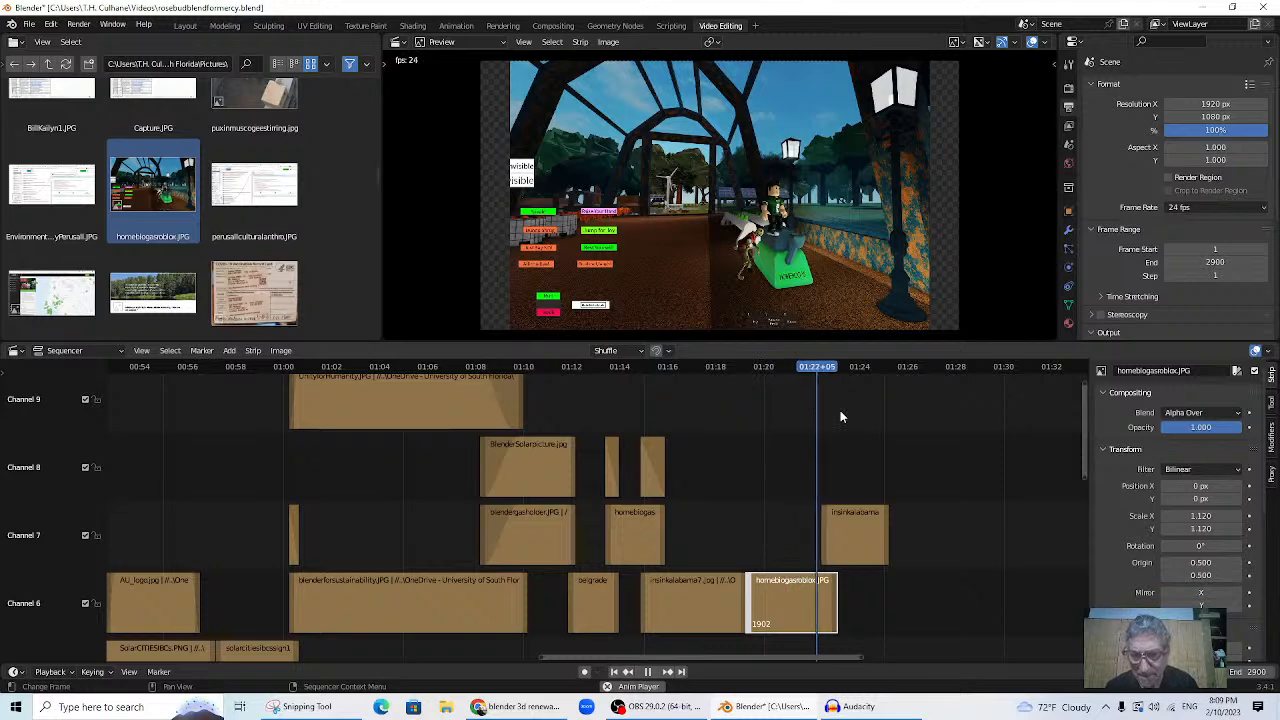
{"action": "key", "text": "space"}
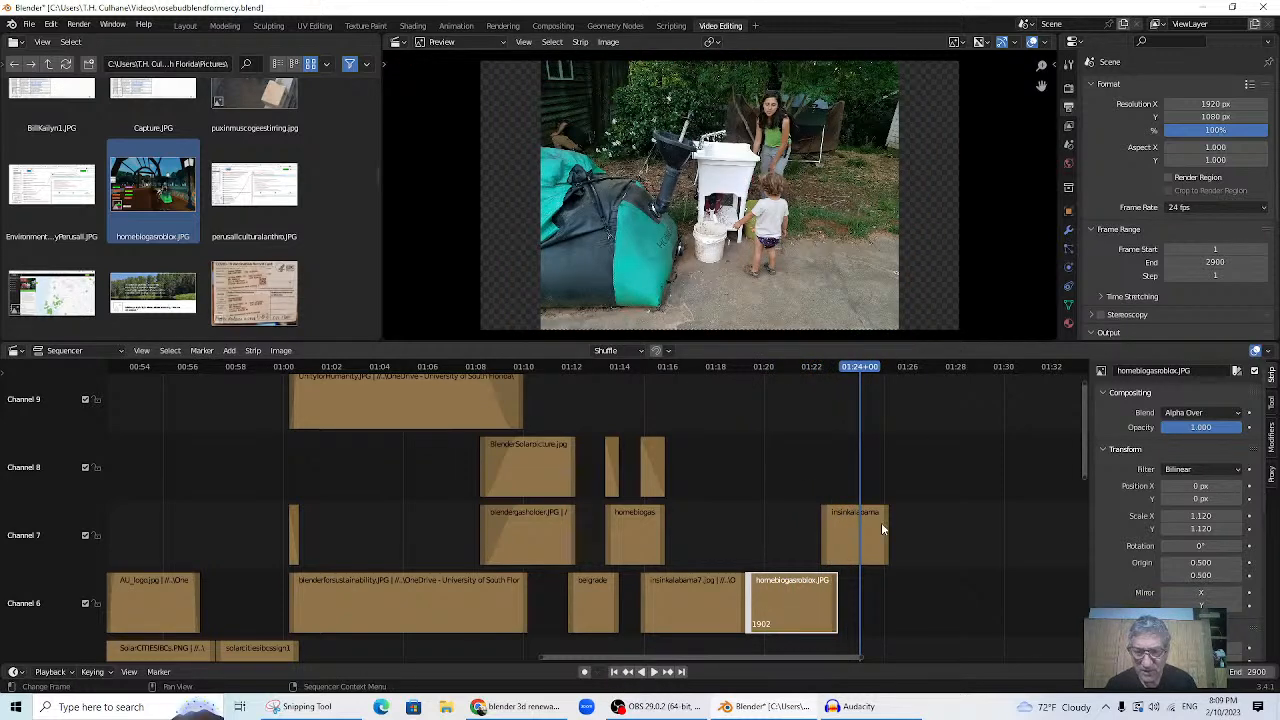
- Add a Gamma Cross transition from homebiogasroblox.JPG to insinkalabama6.jpg and extend the end of insinkalabama6.jpg to frame 2059
{"action": "left_click", "coordinate": [848, 540]}
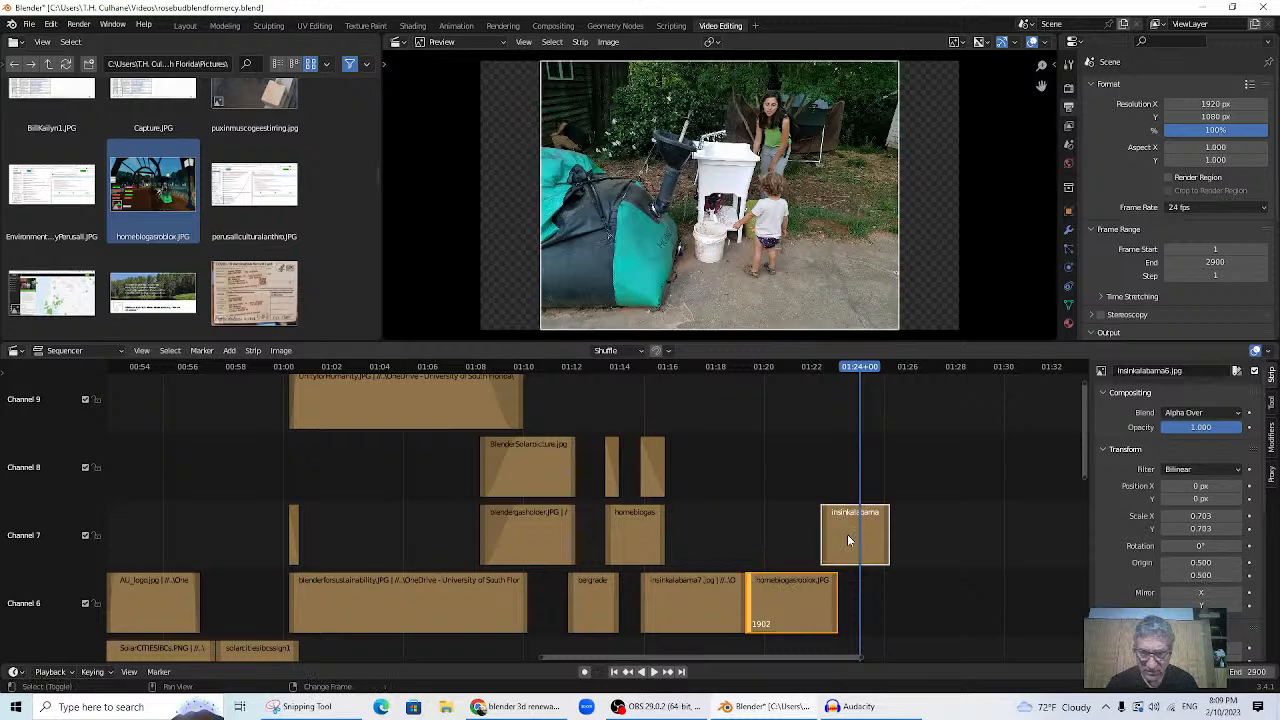
{"action": "left_click", "coordinate": [229, 350]}
{"action": "mouse_move", "coordinate": [258, 517]}
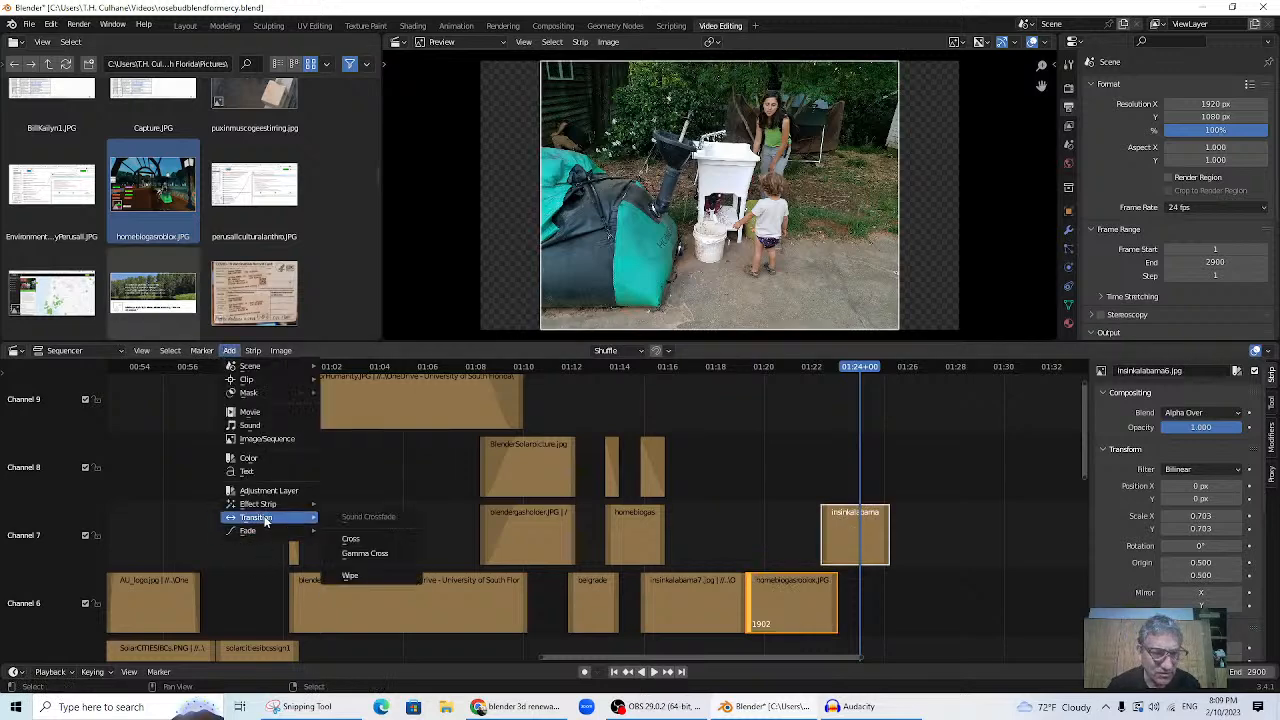
{"action": "left_click", "coordinate": [365, 553]}
{"action": "left_click_drag", "start_coordinate": [885, 538], "coordinate": [904, 538]}
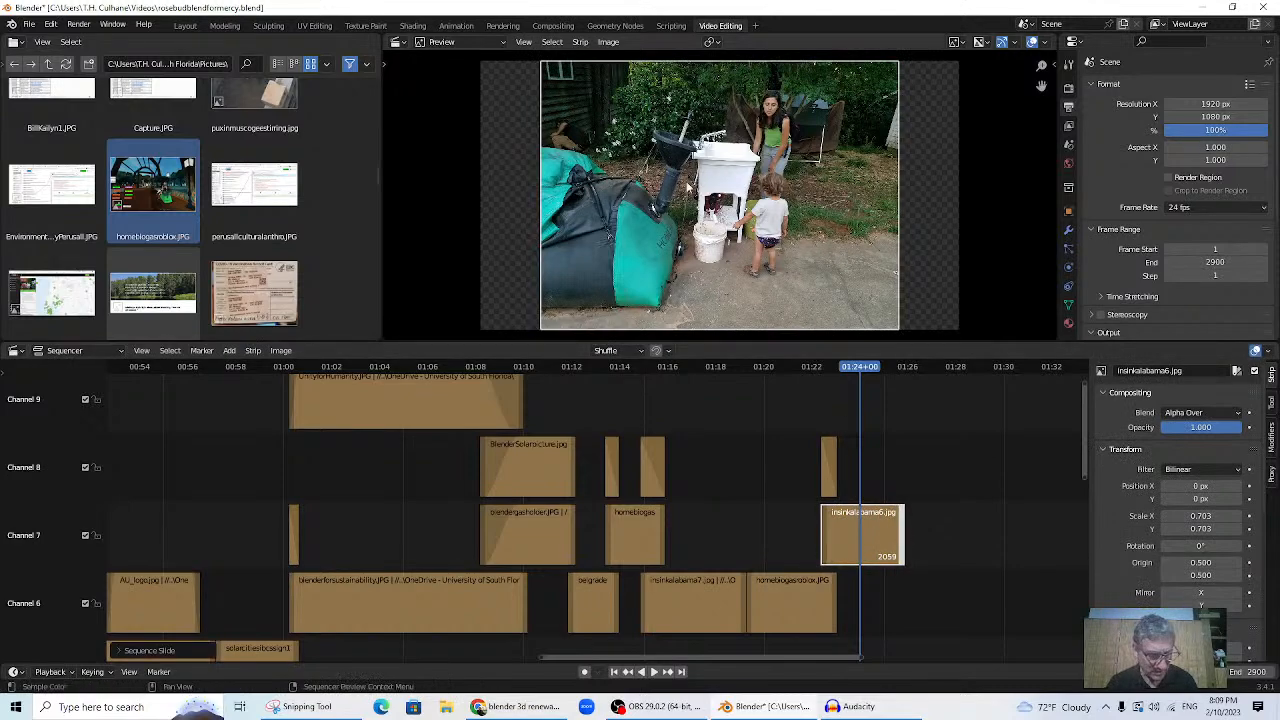
- Scale the insinkalabama6.jpg picture to fill the frame, with scale X about 0.931 and Y about 0.701
{"action": "key", "text": "s"}
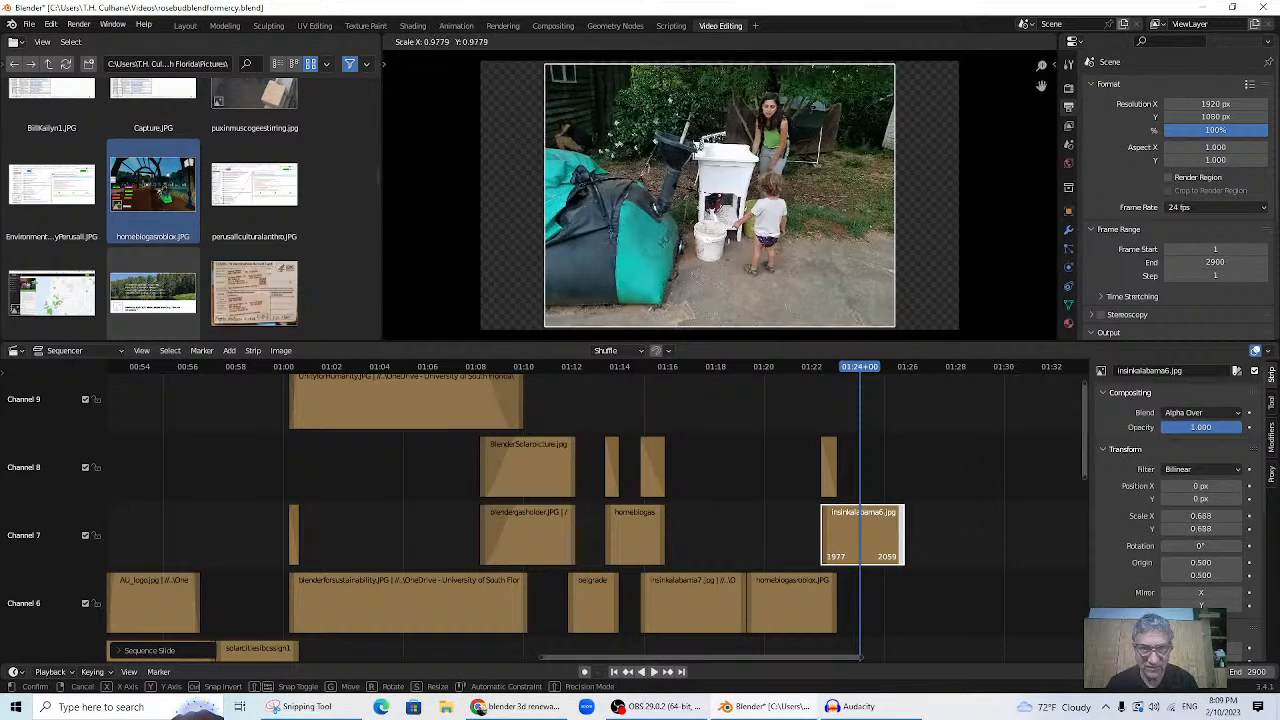
{"action": "left_click", "coordinate": [683, 197]}
{"action": "key", "text": "s"}
{"action": "key", "text": "x"}
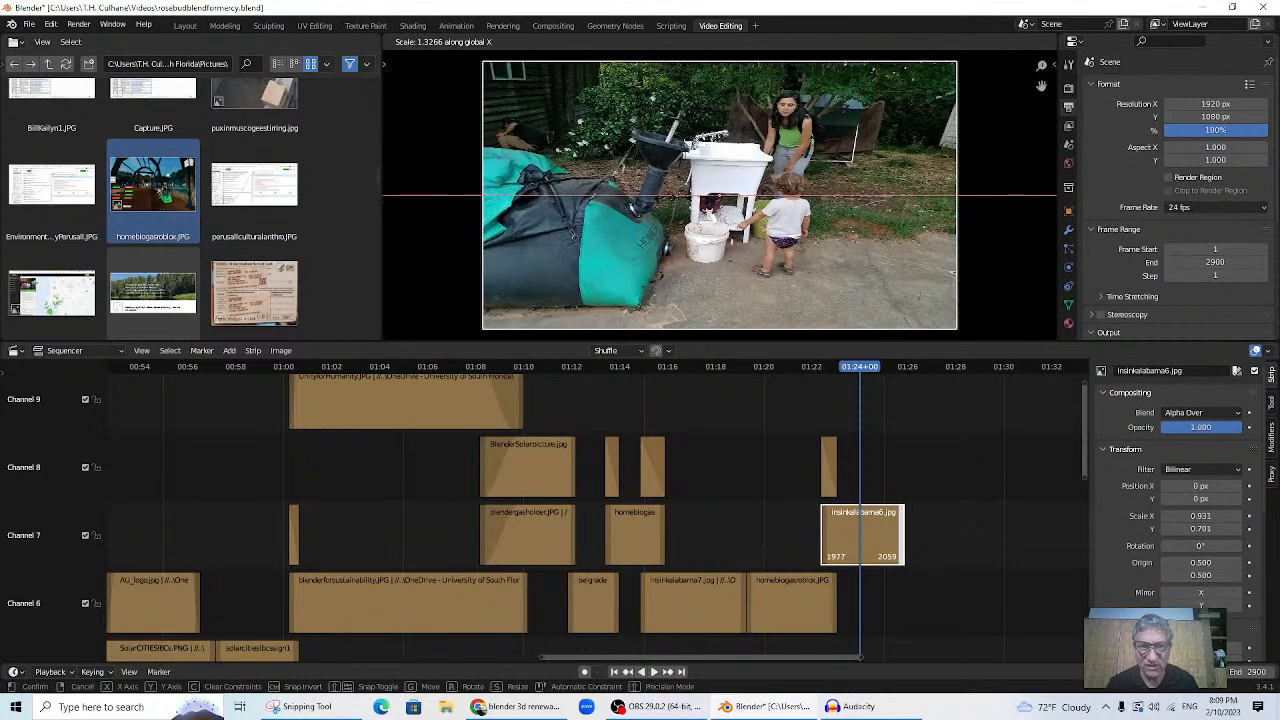
{"action": "left_click", "coordinate": [734, 428]}
- Play back insinkalabama6.jpg against the narration from about 01:22 and extend the strip's end to frame 2068
{"action": "left_click", "coordinate": [811, 369]}
{"action": "key", "text": "space"}
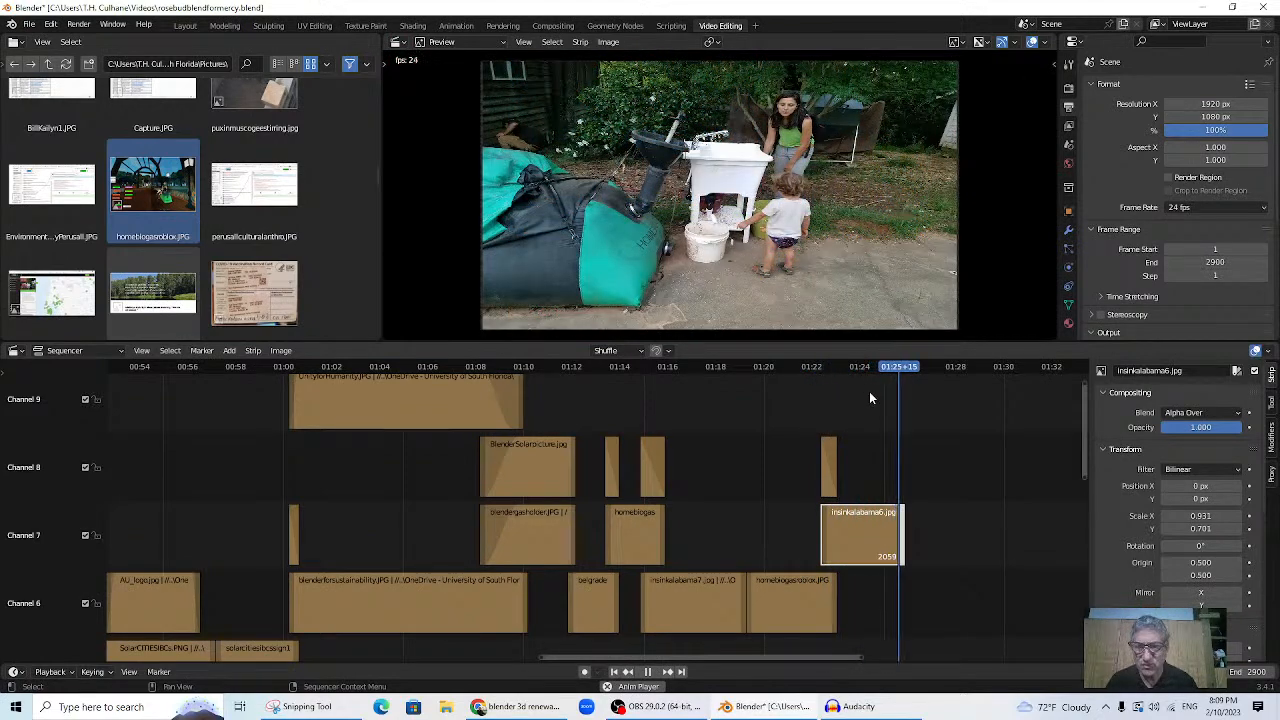
{"action": "key", "text": "space"}
{"action": "left_click", "coordinate": [897, 368]}
{"action": "key", "text": "space"}
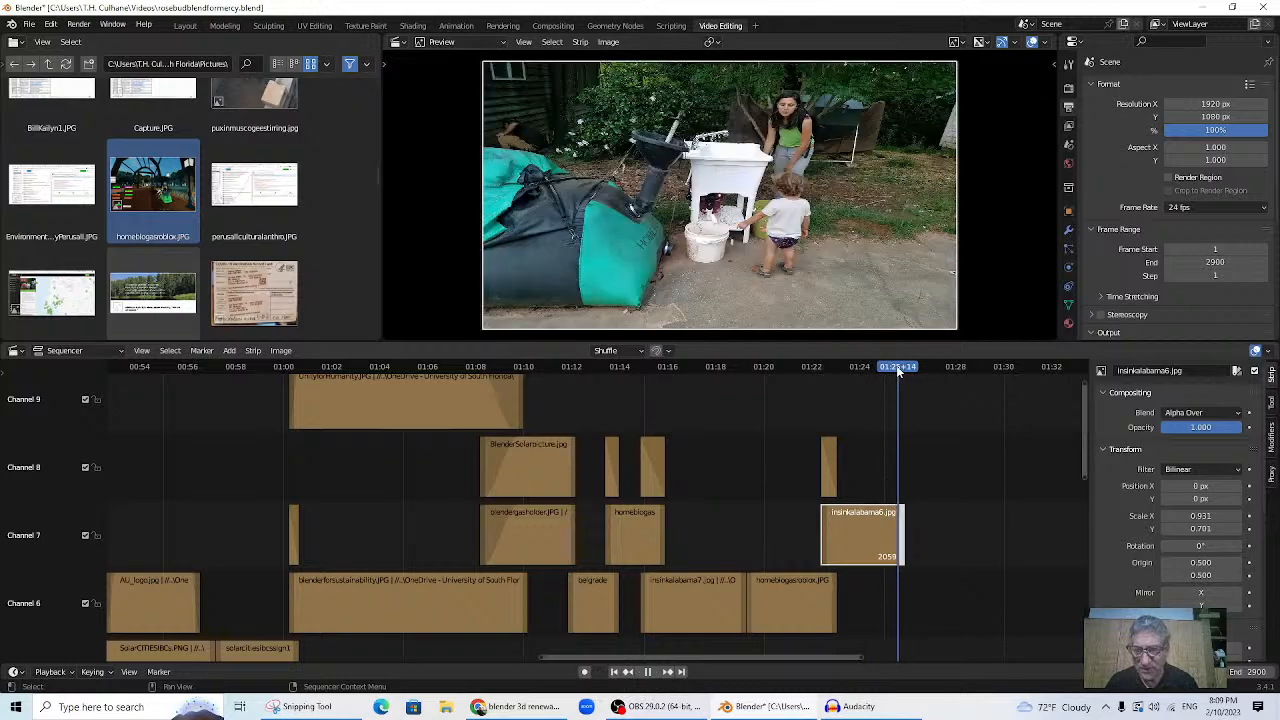
{"action": "key", "text": "space"}
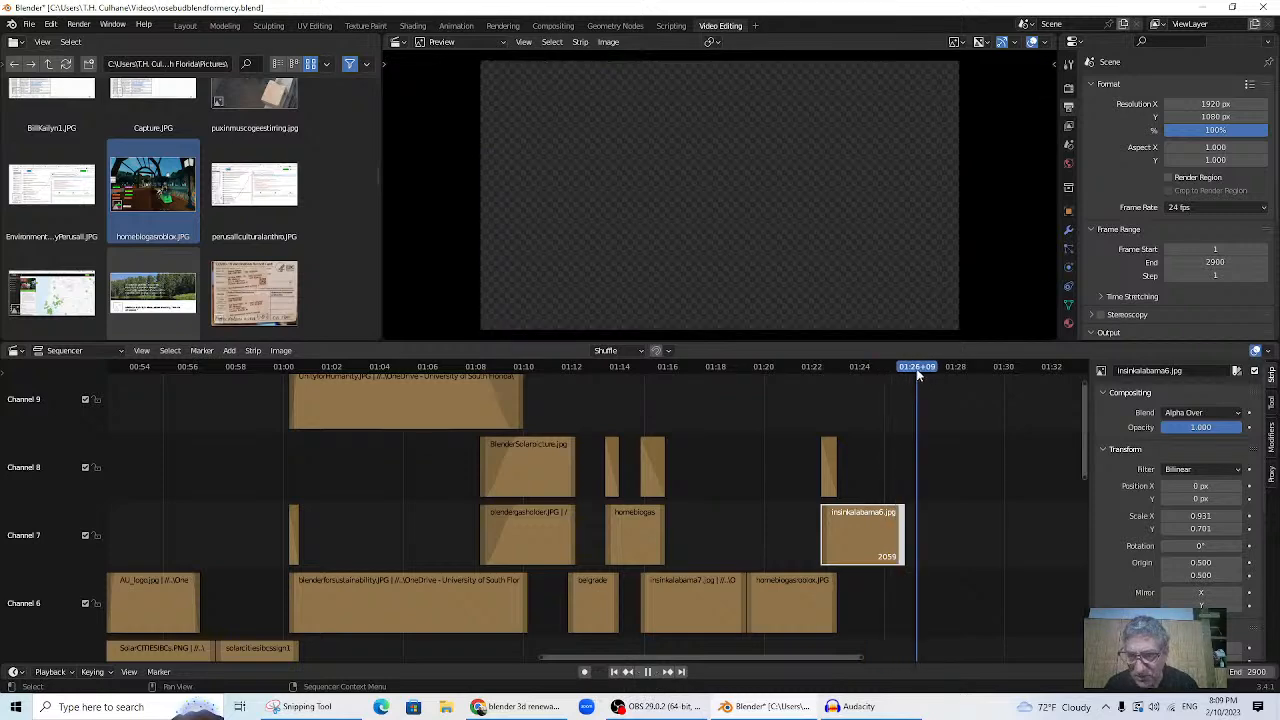
{"action": "left_click_drag", "start_coordinate": [915, 371], "coordinate": [914, 372]}
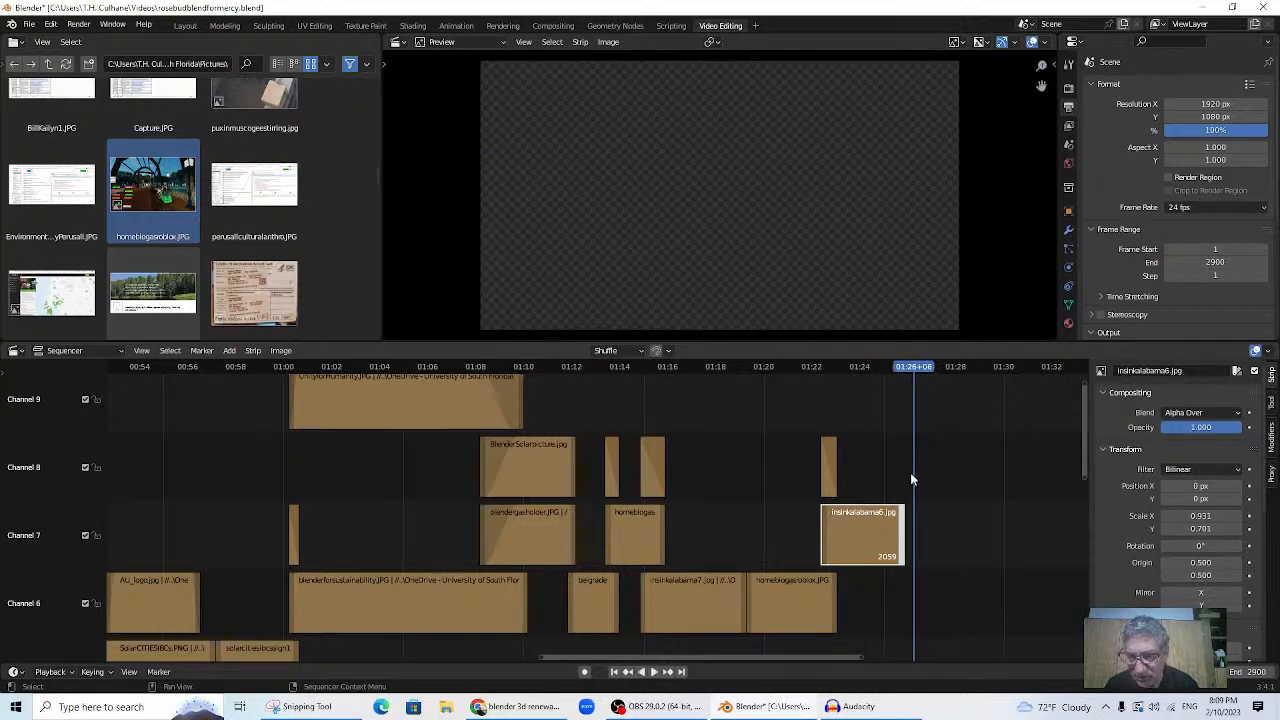
{"action": "left_click_drag", "start_coordinate": [903, 537], "coordinate": [913, 531]}
- Fade out insinkalabama6.jpg with opacity keyframes of 1.000 at 01:25+10 and 0.000 at 01:26+05
{"action": "left_click", "coordinate": [890, 372]}
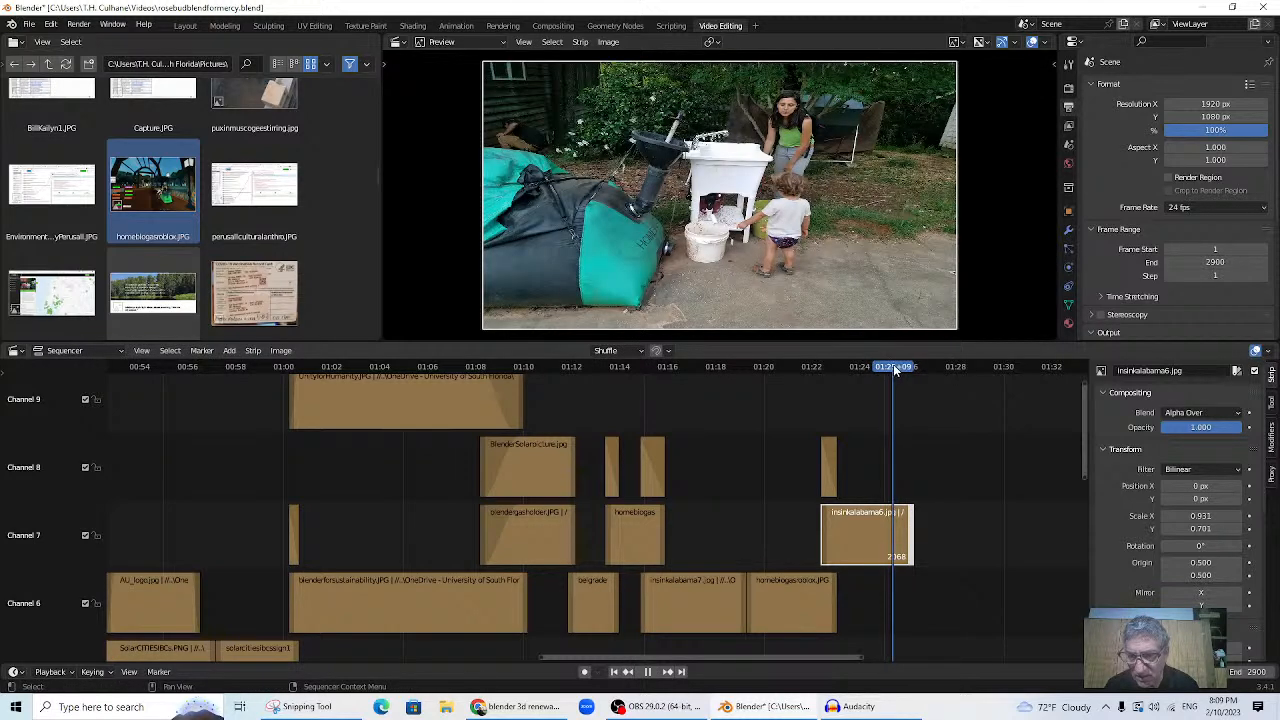
{"action": "left_click", "coordinate": [1248, 428]}
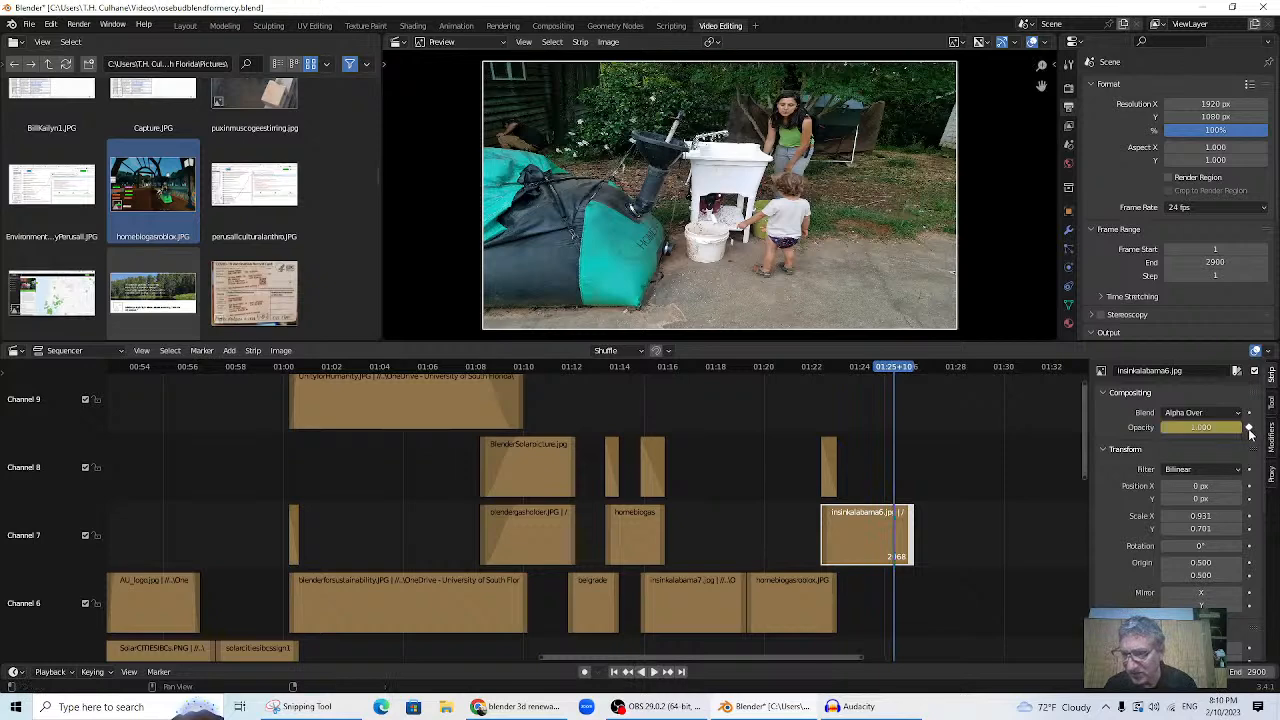
{"action": "left_click_drag", "start_coordinate": [897, 375], "coordinate": [914, 373]}
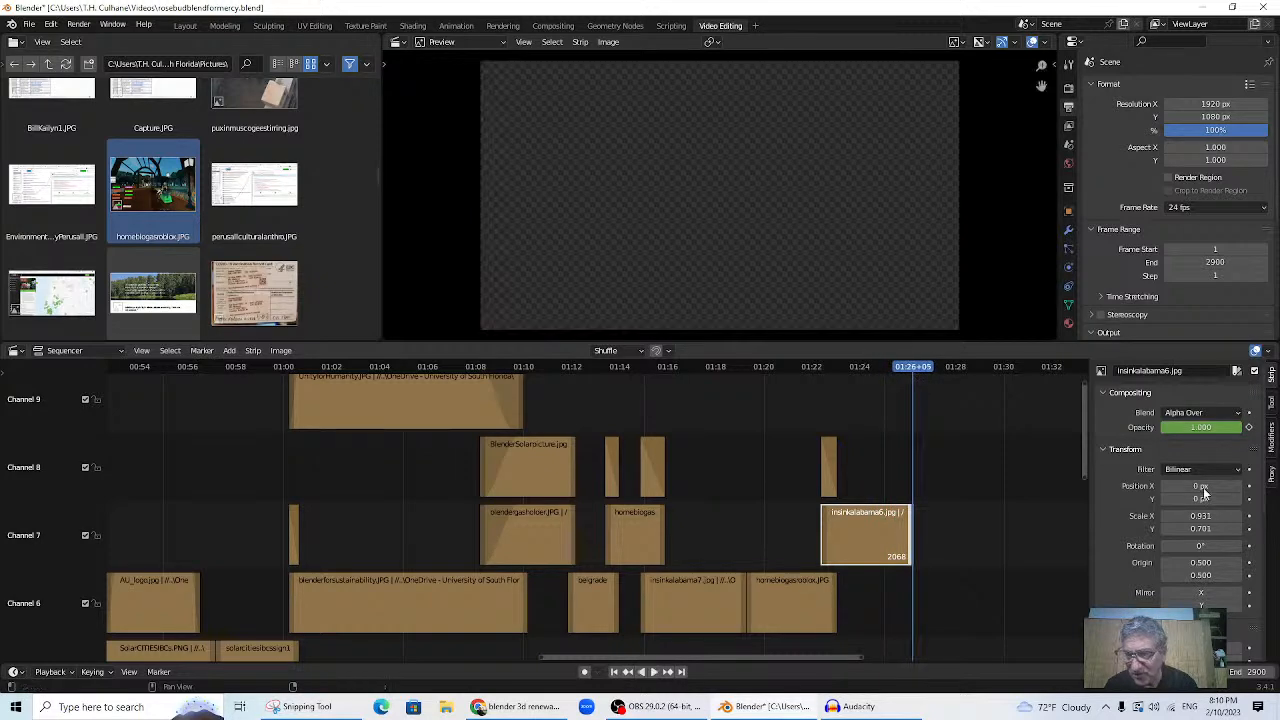
{"action": "left_click", "coordinate": [1248, 427]}
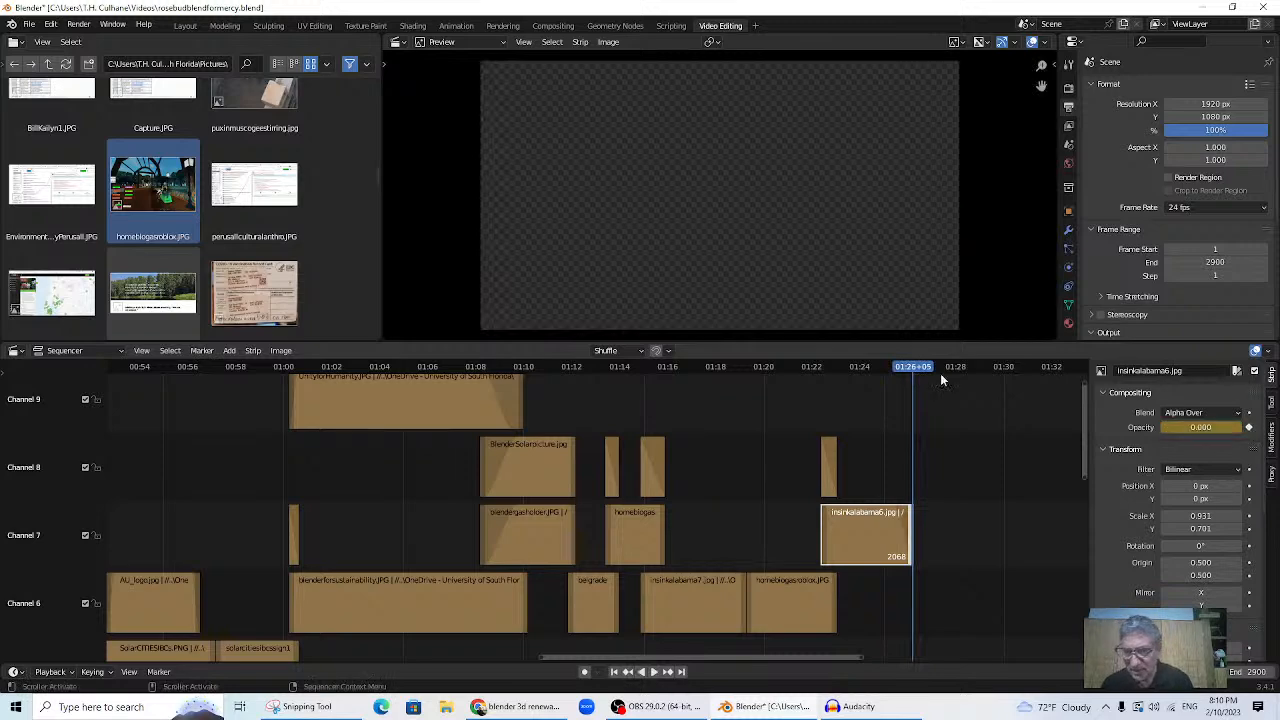
- Play back insinkalabama6.jpg with its fade-out from about 01:22 and save the project file
{"action": "left_click", "coordinate": [807, 366]}
{"action": "key", "text": "space"}
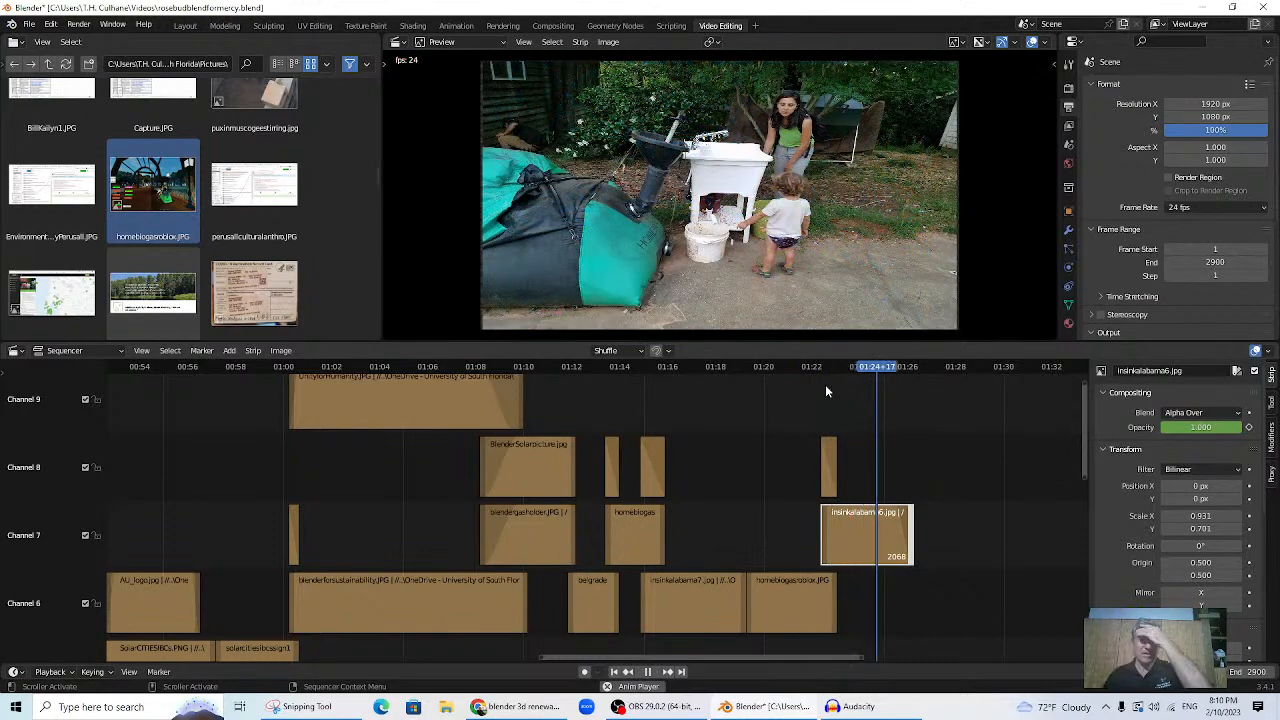
{"action": "key", "text": "space"}
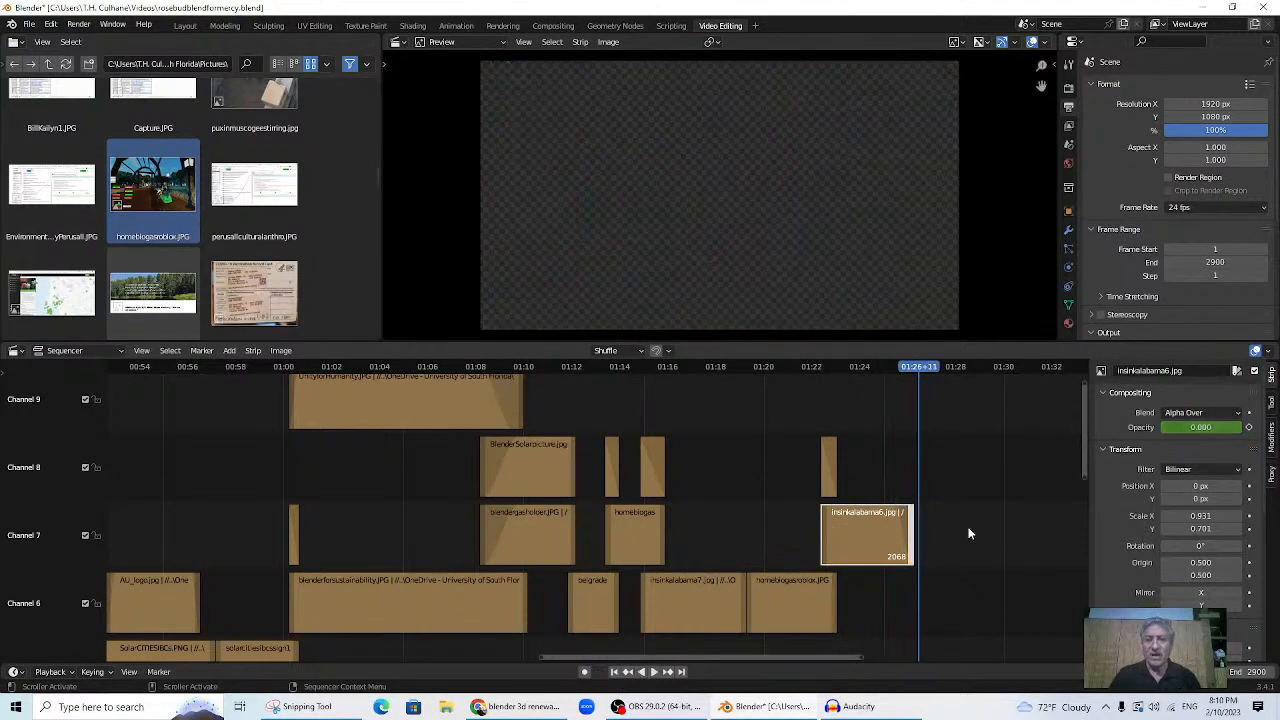
{"action": "left_click", "coordinate": [31, 24]}
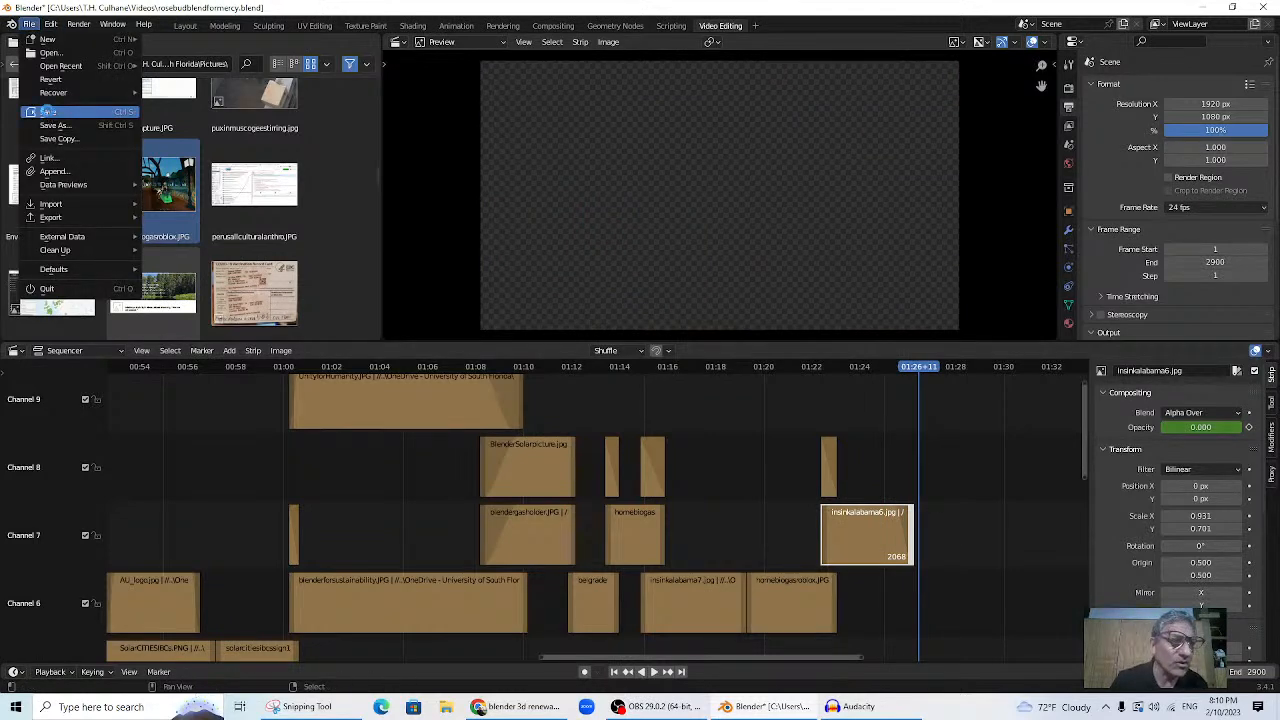
{"action": "left_click", "coordinate": [48, 113]}
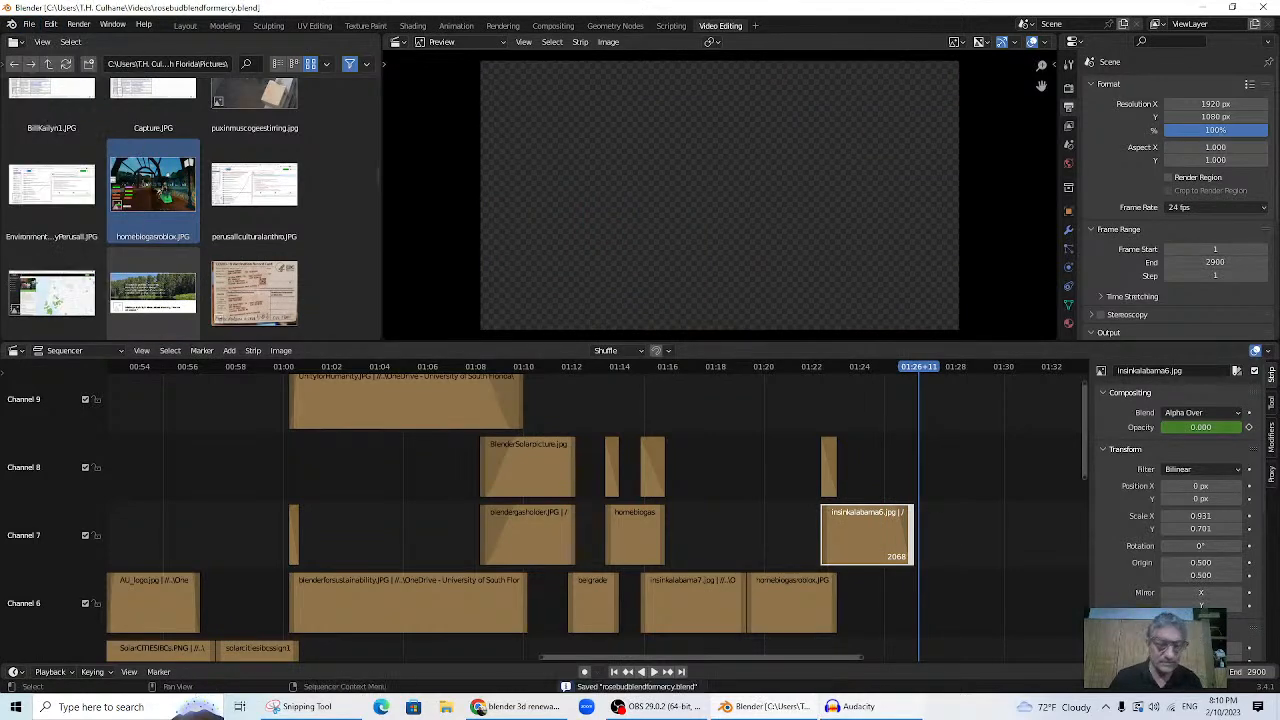
- Switch to Chrome, search the web for "youtube audio library" and open the Audio Library page on YouTube
{"action": "left_click", "coordinate": [515, 707]}
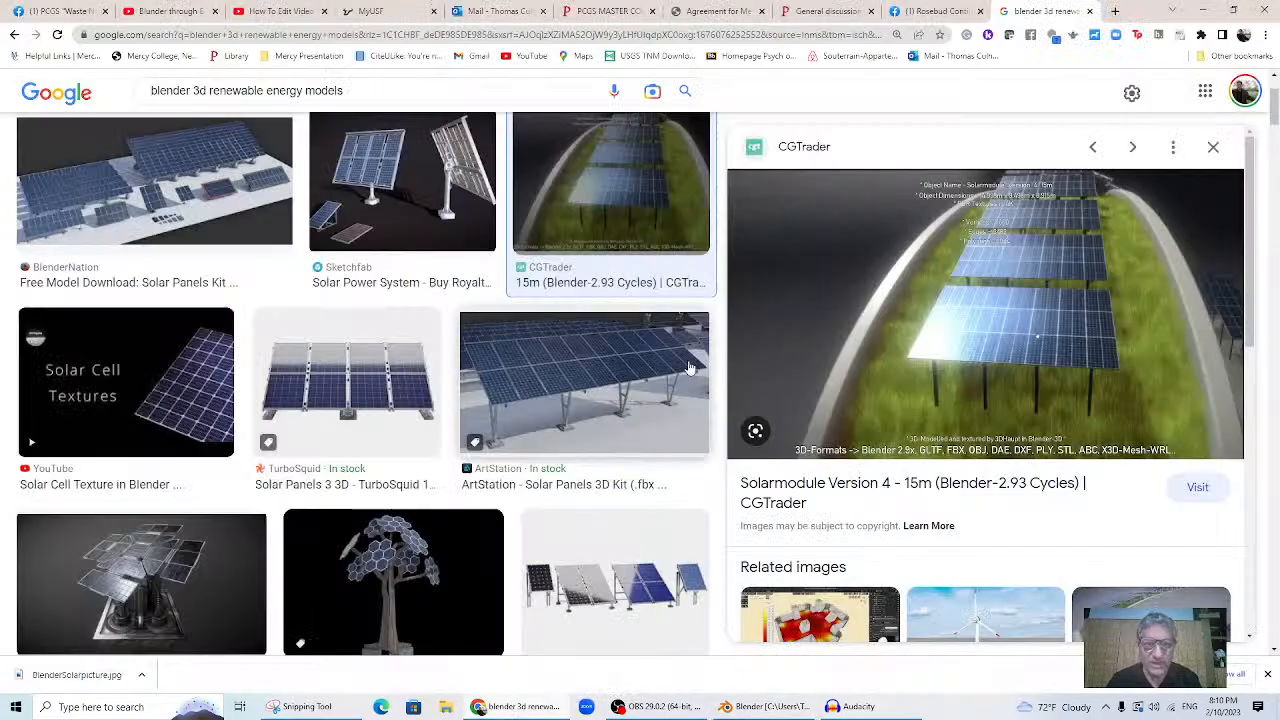
{"action": "left_click", "coordinate": [228, 35]}
{"action": "type", "text": "youtub"}
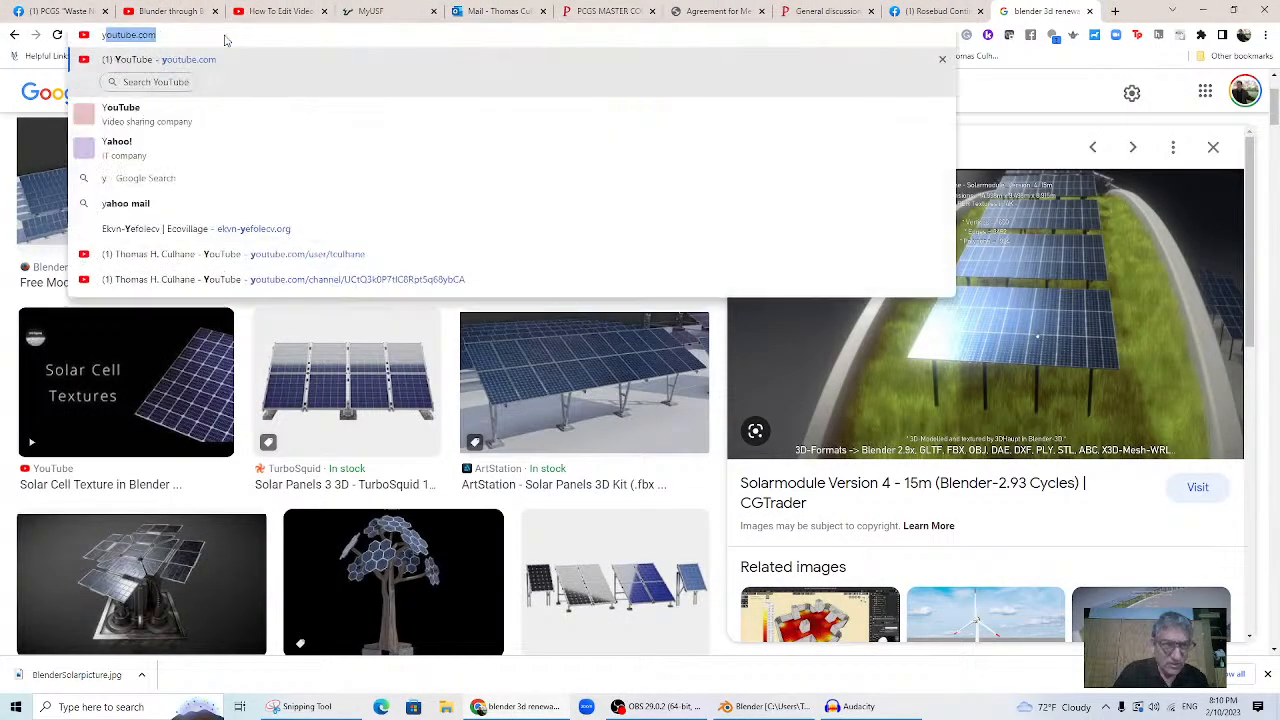
{"action": "type", "text": "udio li r"}
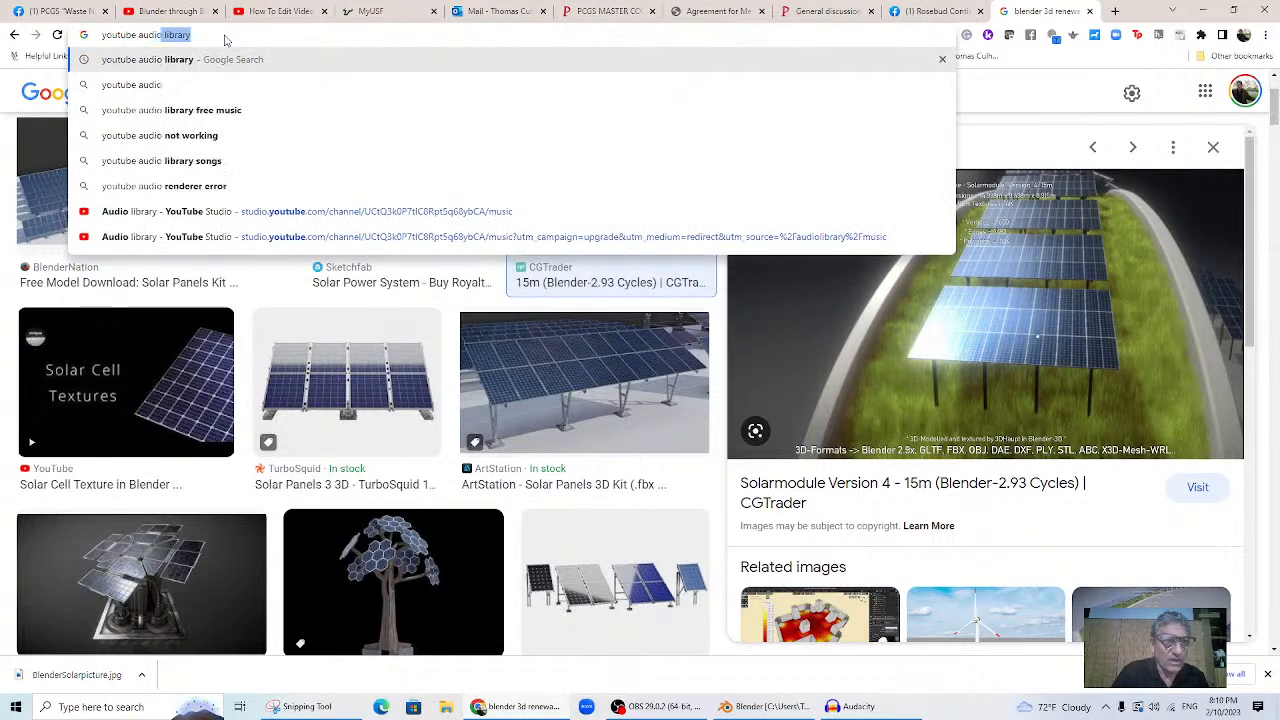
{"action": "key", "text": "BackSpace"}
{"action": "key", "text": "BackSpace"}
{"action": "type", "text": "brary"}
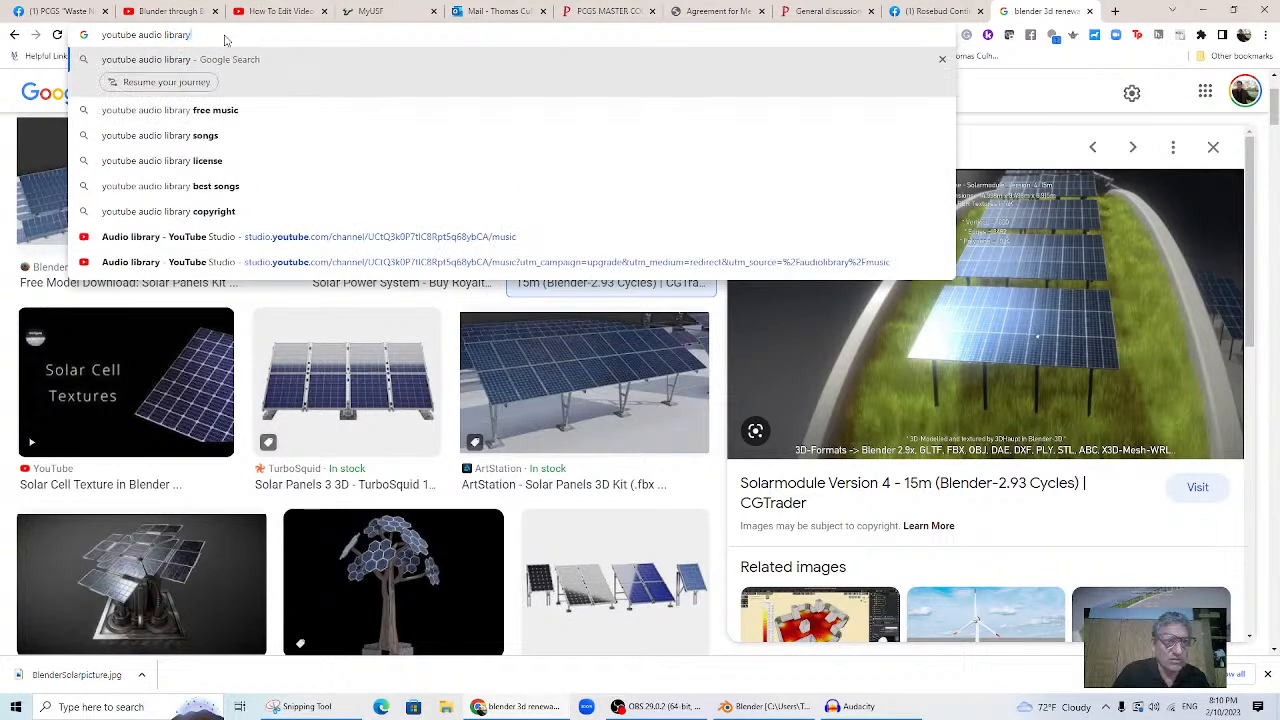
{"action": "key", "text": "Return"}
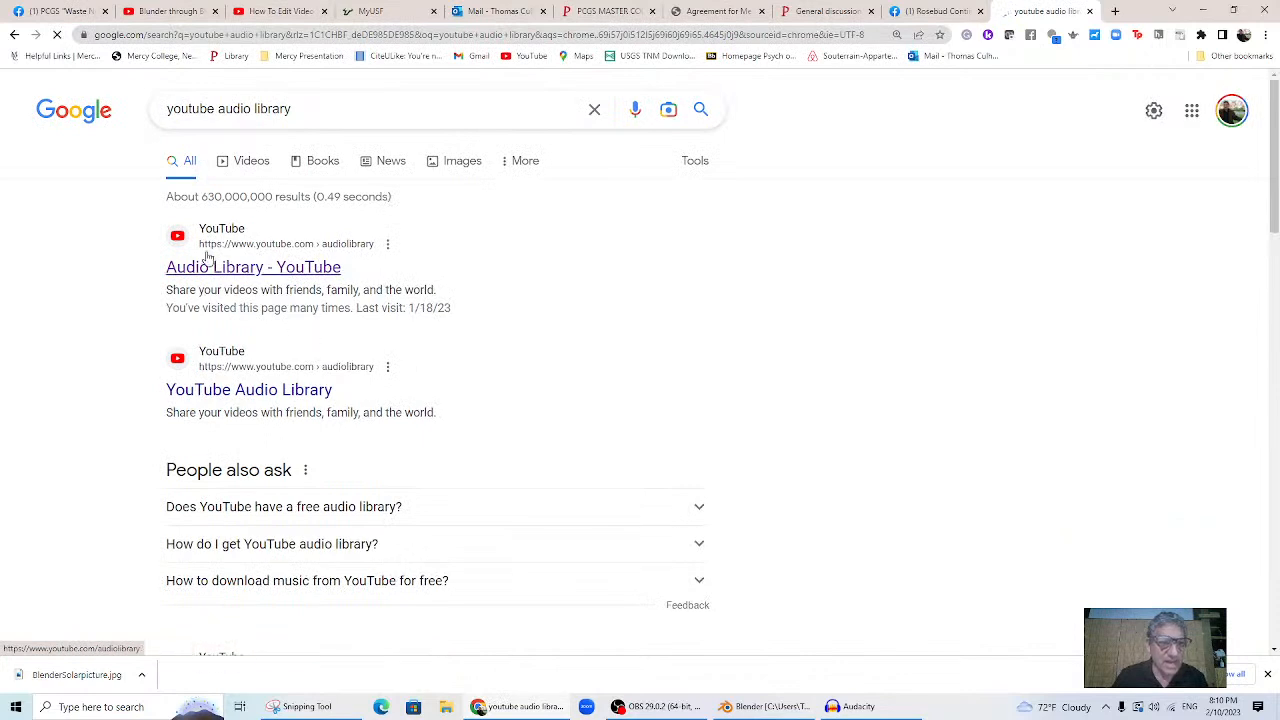
{"action": "left_click", "coordinate": [213, 265]}
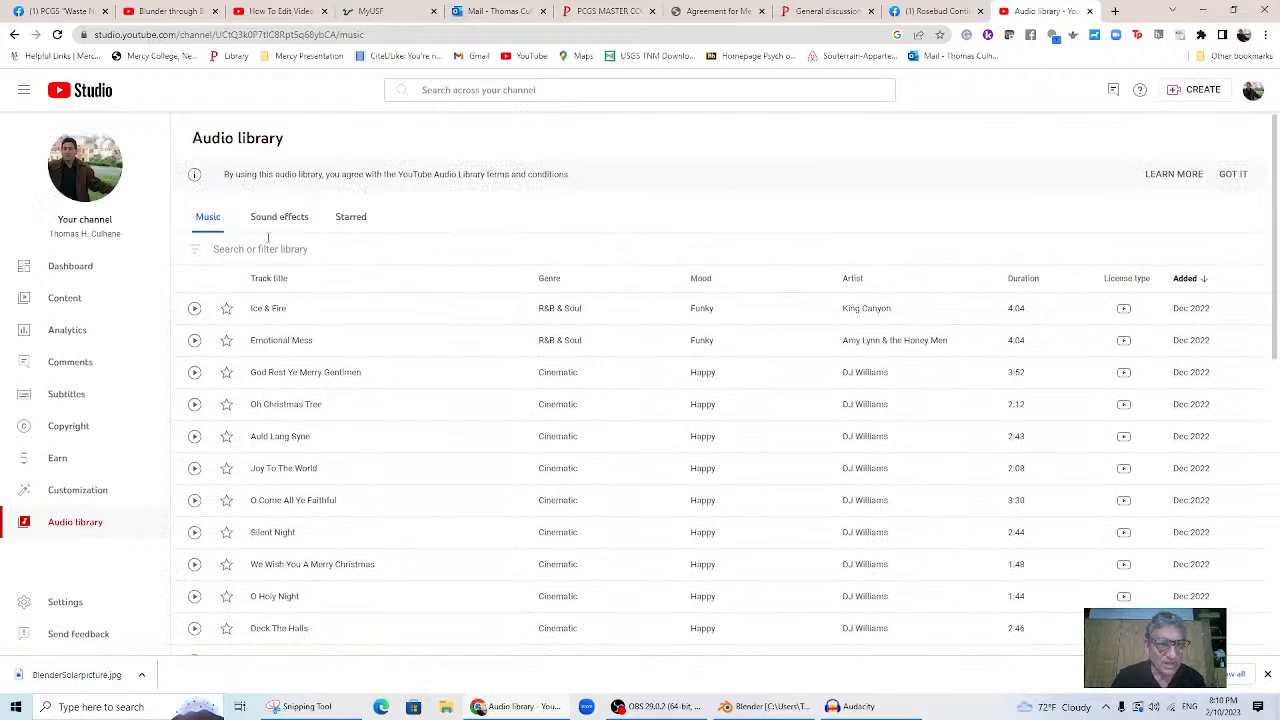
- Look through the audio library's sound effects and music track lists
{"action": "left_click", "coordinate": [273, 222]}
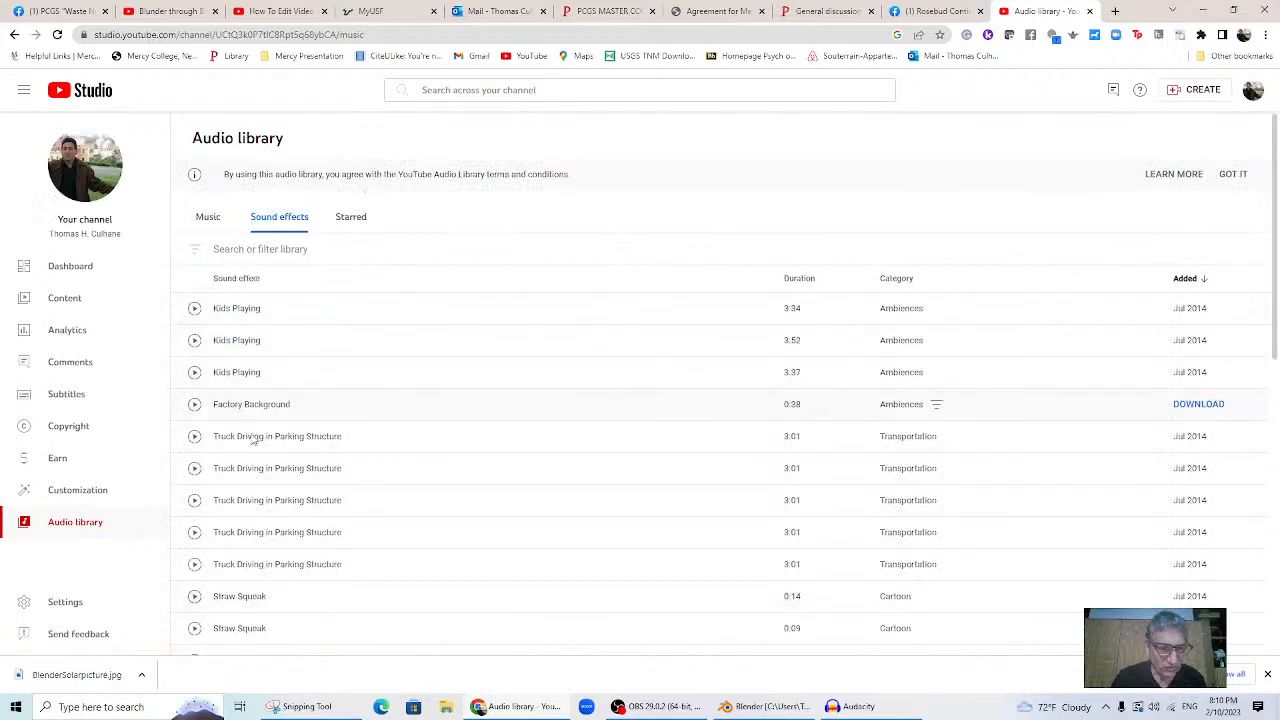
{"action": "left_click", "coordinate": [210, 222]}
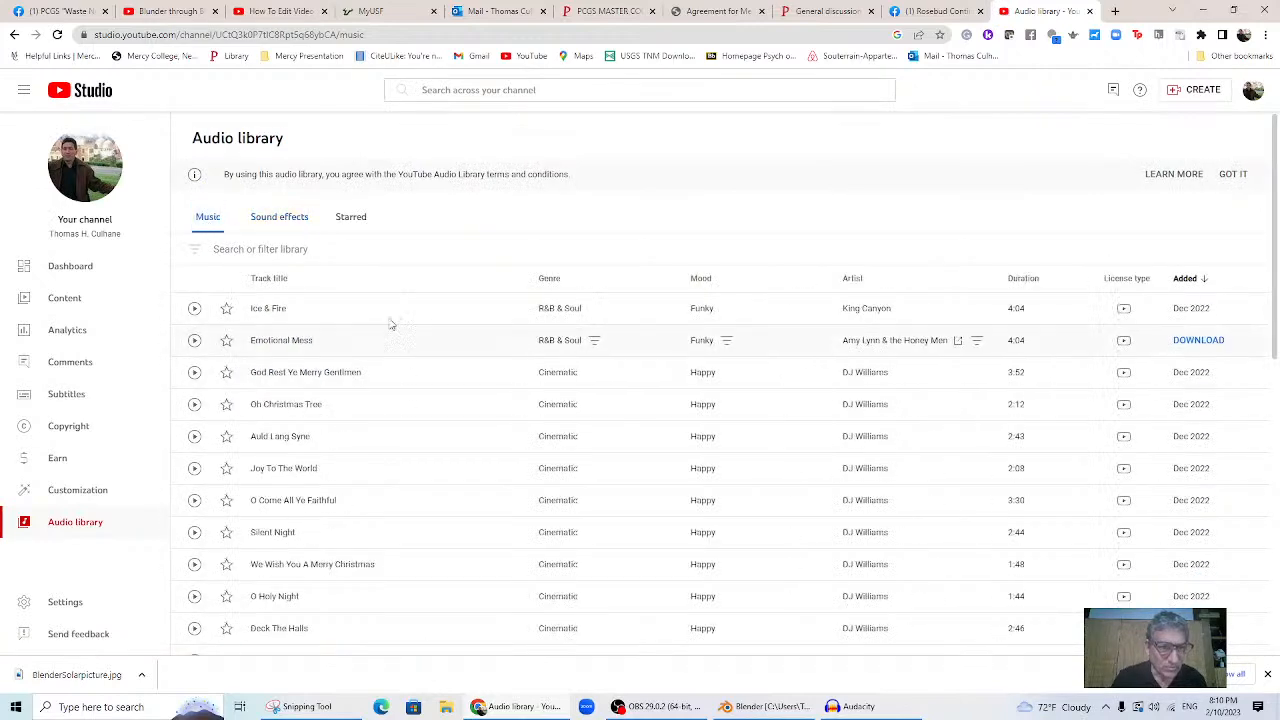
{"action": "scroll", "coordinate": [265, 490], "scroll_direction": "down", "scroll_amount": 8}
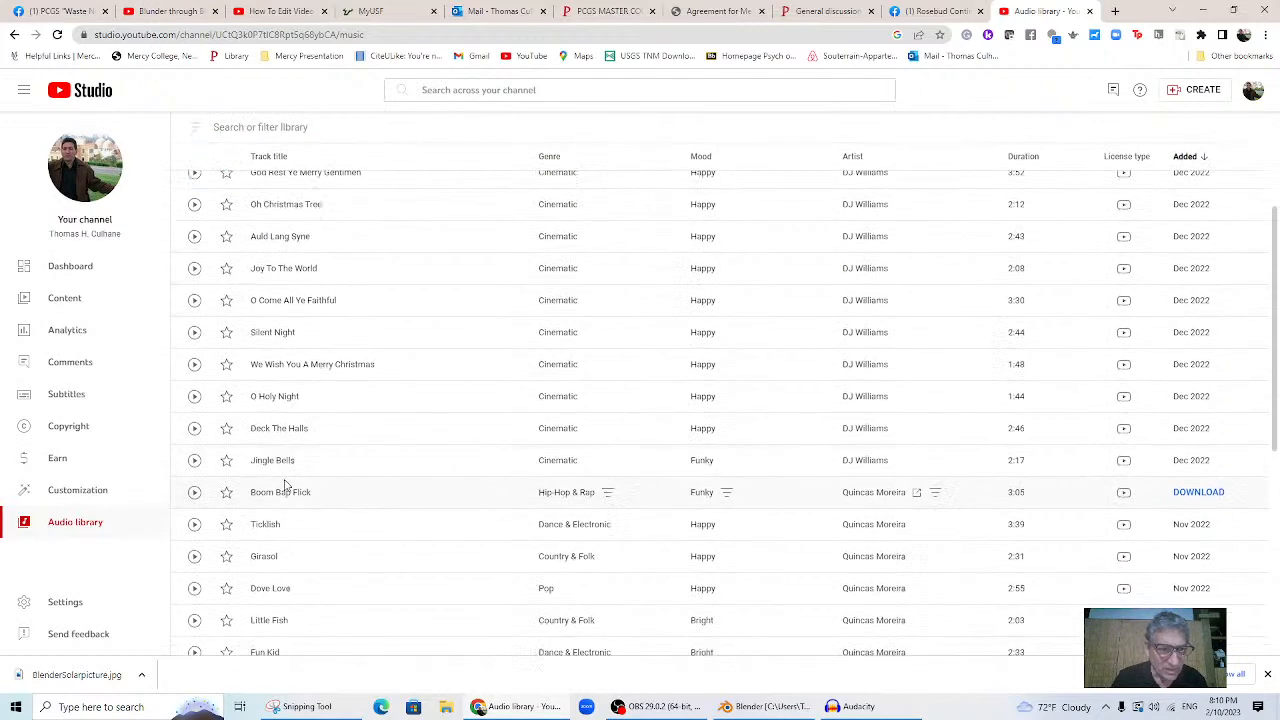
{"action": "scroll", "coordinate": [287, 487], "scroll_direction": "up", "scroll_amount": 8}
{"action": "left_click", "coordinate": [301, 221]}
{"action": "left_click", "coordinate": [197, 220]}
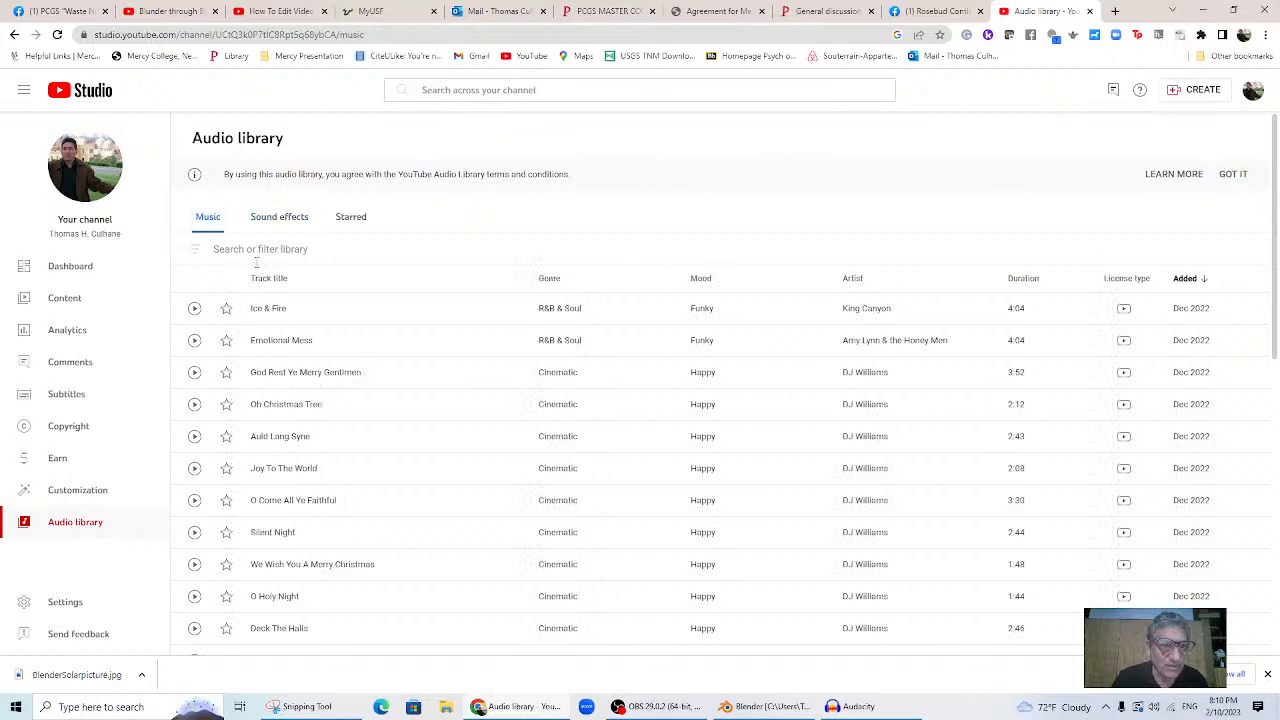
- Filter the music tracks by the moods Bright and Inspirational
{"action": "left_click", "coordinate": [246, 252]}
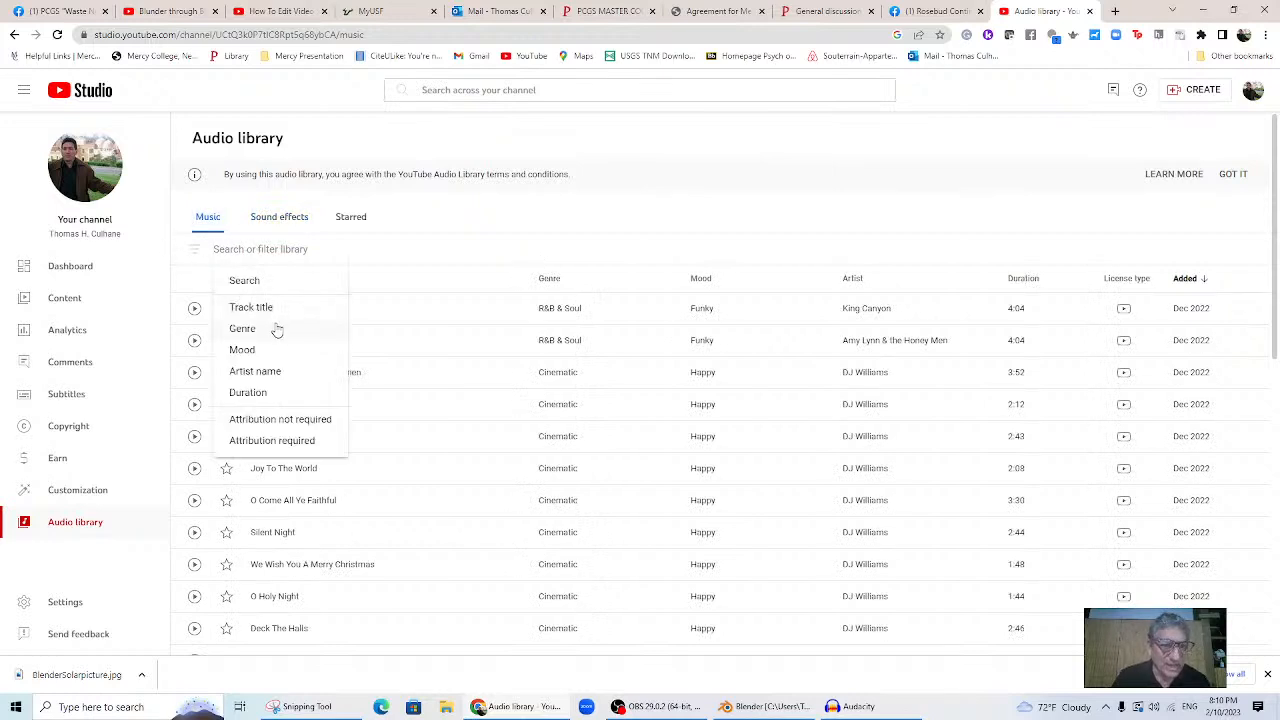
{"action": "left_click", "coordinate": [244, 350]}
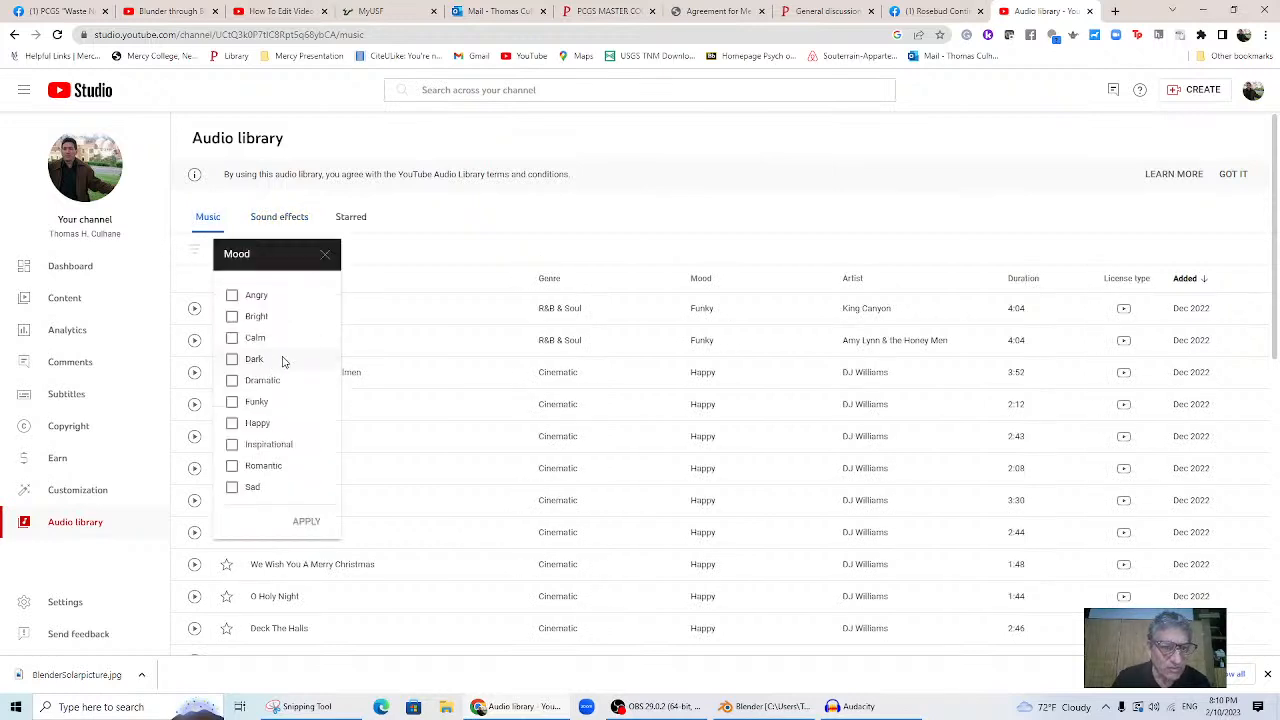
{"action": "left_click", "coordinate": [237, 318]}
{"action": "left_click", "coordinate": [233, 445]}
{"action": "left_click", "coordinate": [302, 521]}
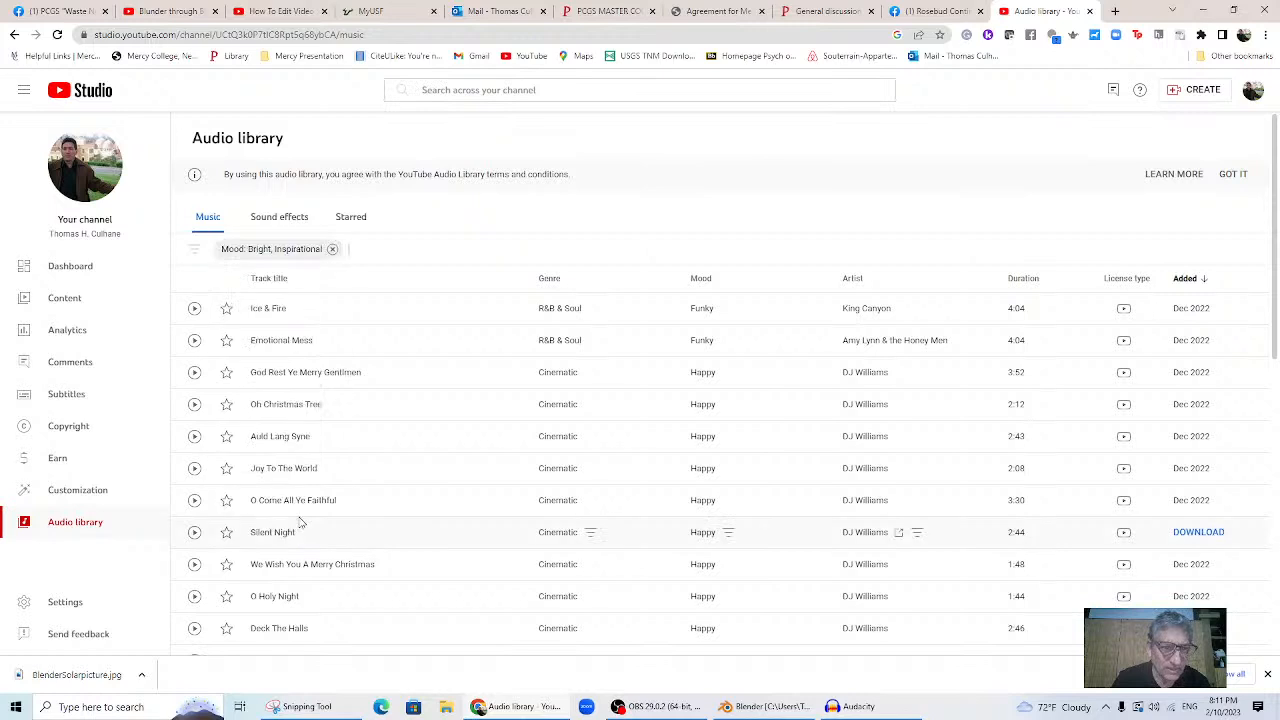
- Preview several bright tracks in the filtered music list, including Little Fish, Fun Kid, Little Samba, Indecision, 368 and Peachy
{"action": "left_click", "coordinate": [195, 310]}
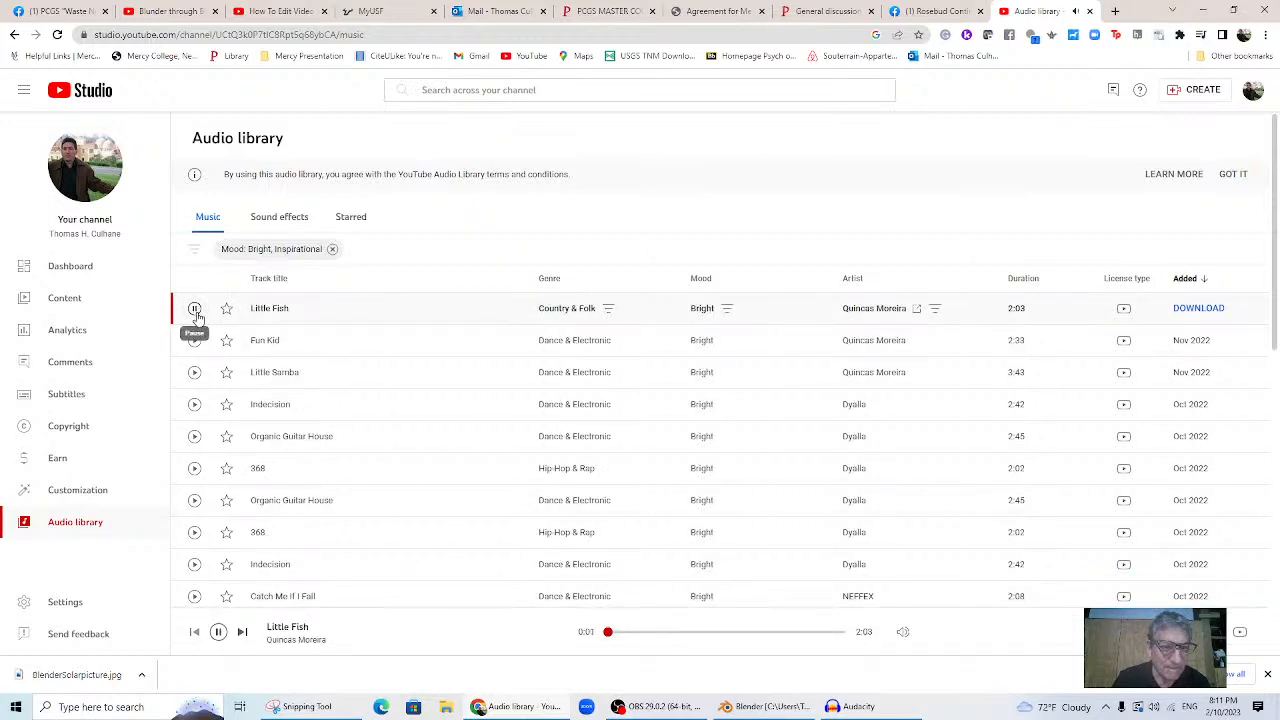
{"action": "left_click", "coordinate": [195, 341]}
{"action": "left_click", "coordinate": [195, 373]}
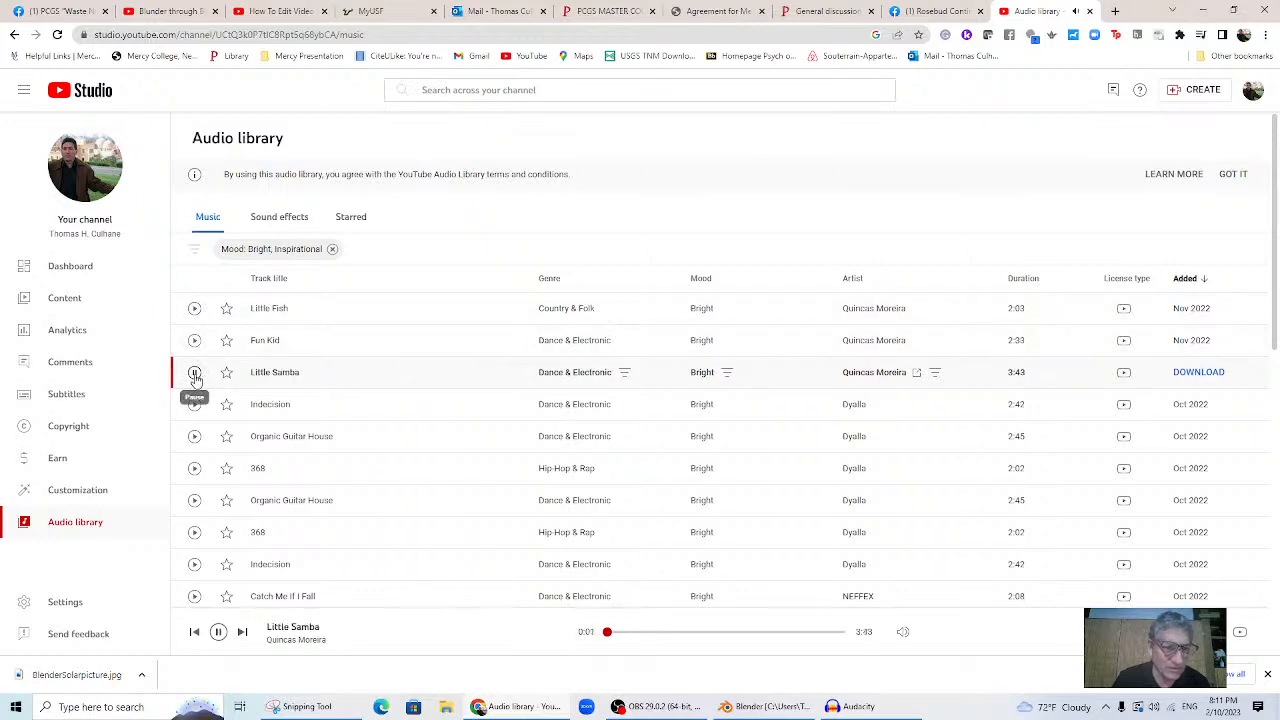
{"action": "left_click", "coordinate": [195, 405]}
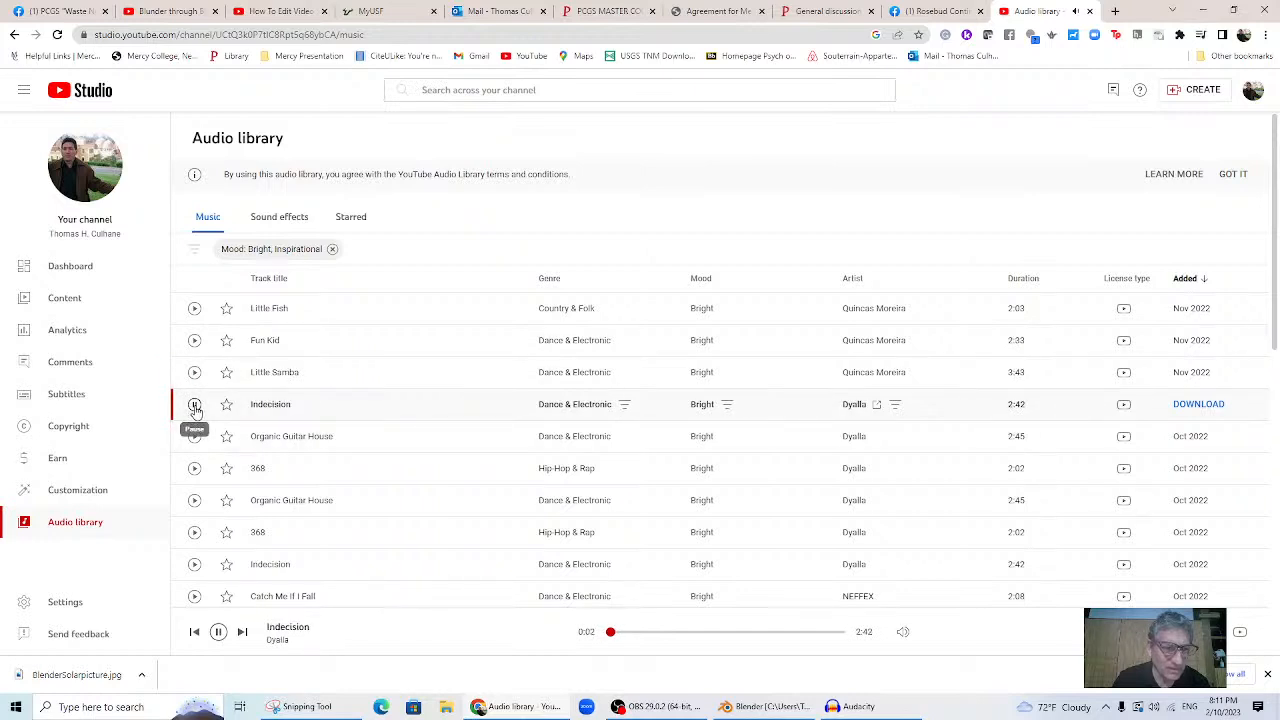
{"action": "left_click", "coordinate": [195, 533]}
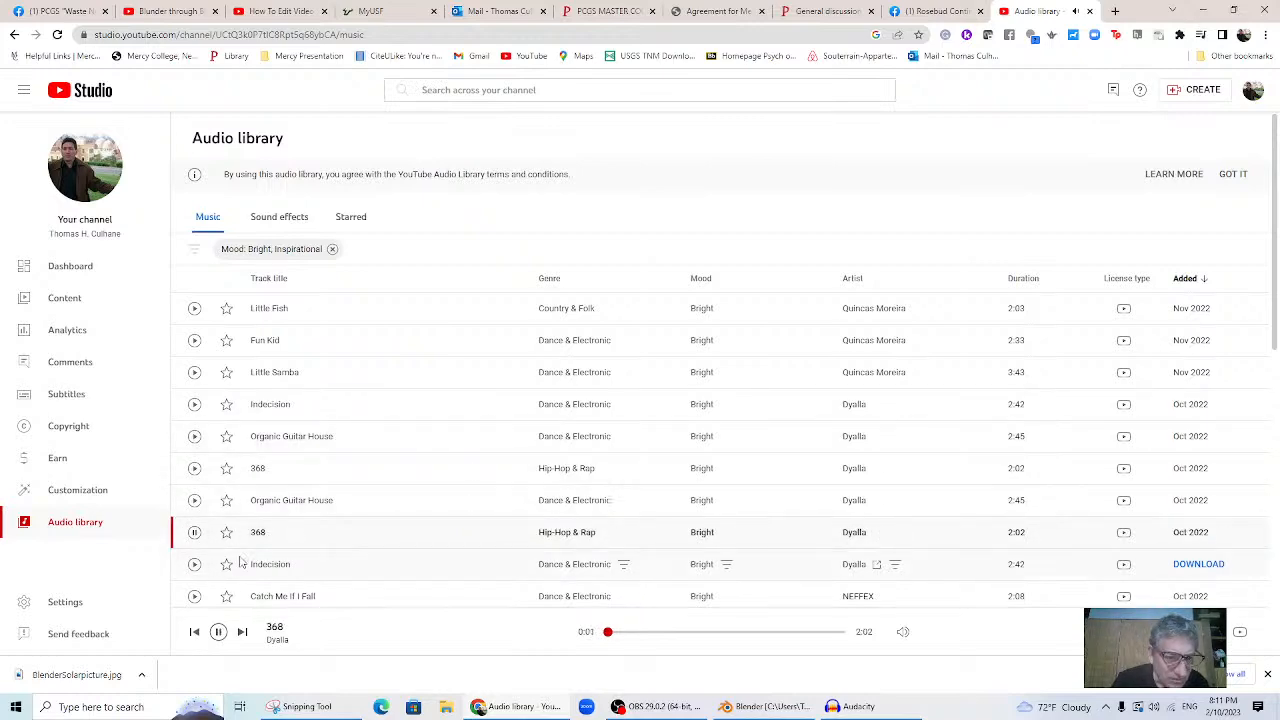
{"action": "left_click", "coordinate": [194, 564]}
{"action": "scroll", "coordinate": [420, 560], "scroll_direction": "down", "scroll_amount": 3}
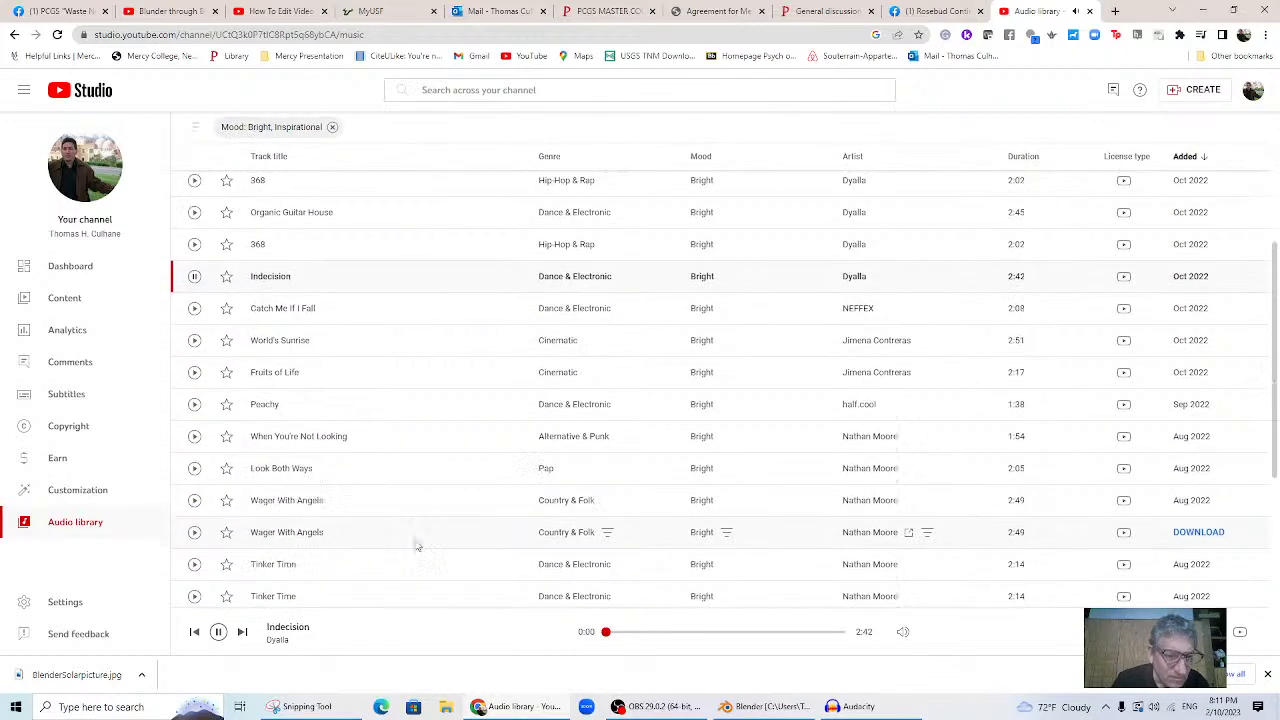
{"action": "left_click", "coordinate": [194, 359]}
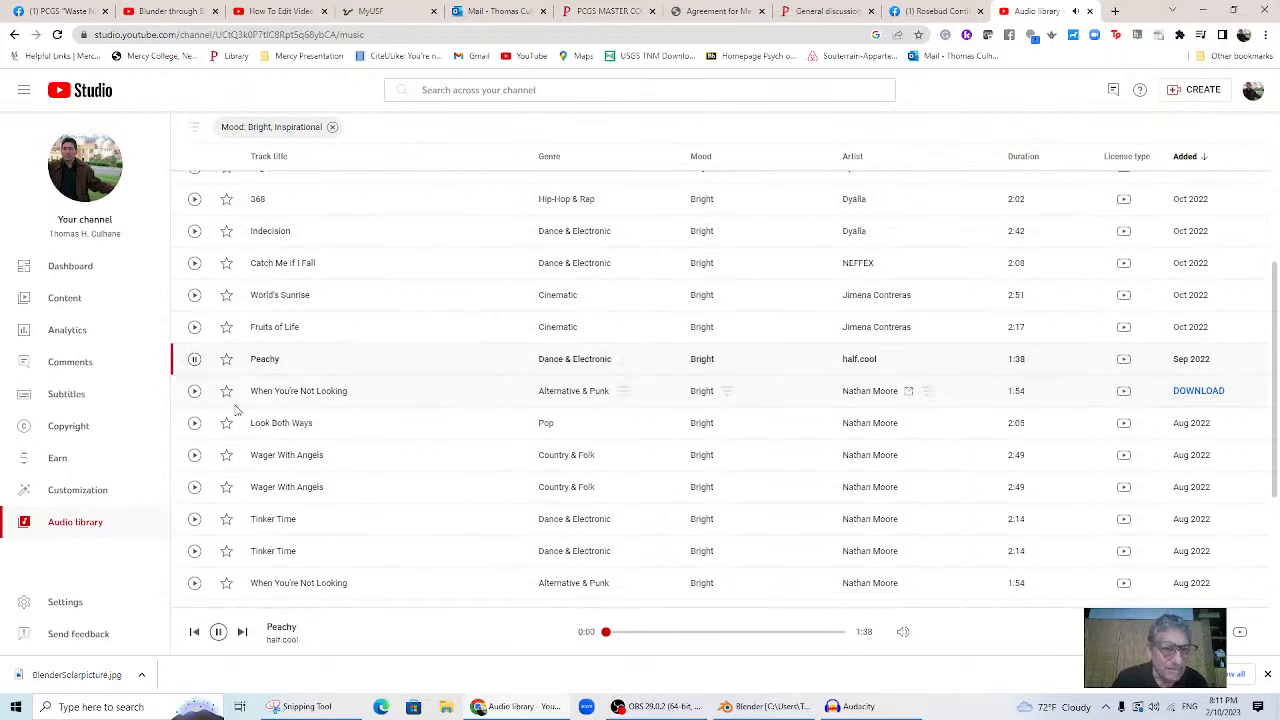
- Listen to the cinematic track Fruits of Life, stop its playback and download it
{"action": "left_click", "coordinate": [194, 327]}
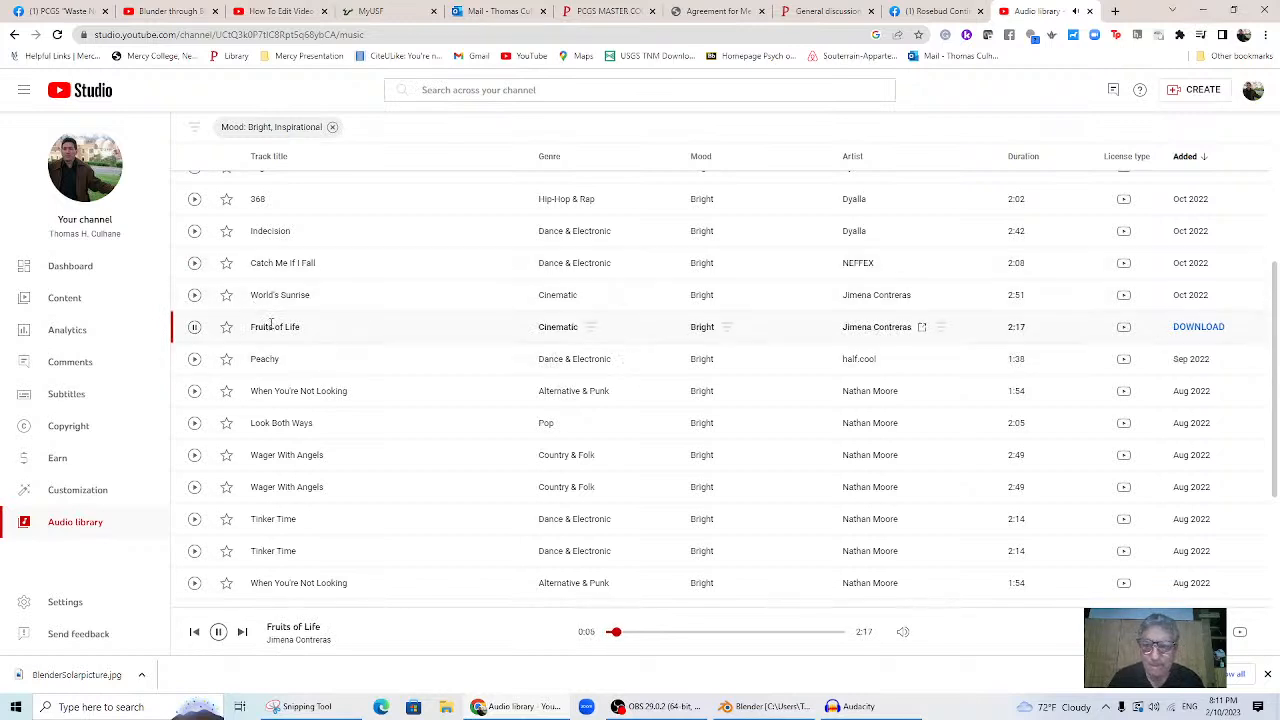
{"action": "left_click", "coordinate": [195, 331]}
{"action": "left_click", "coordinate": [1190, 329]}
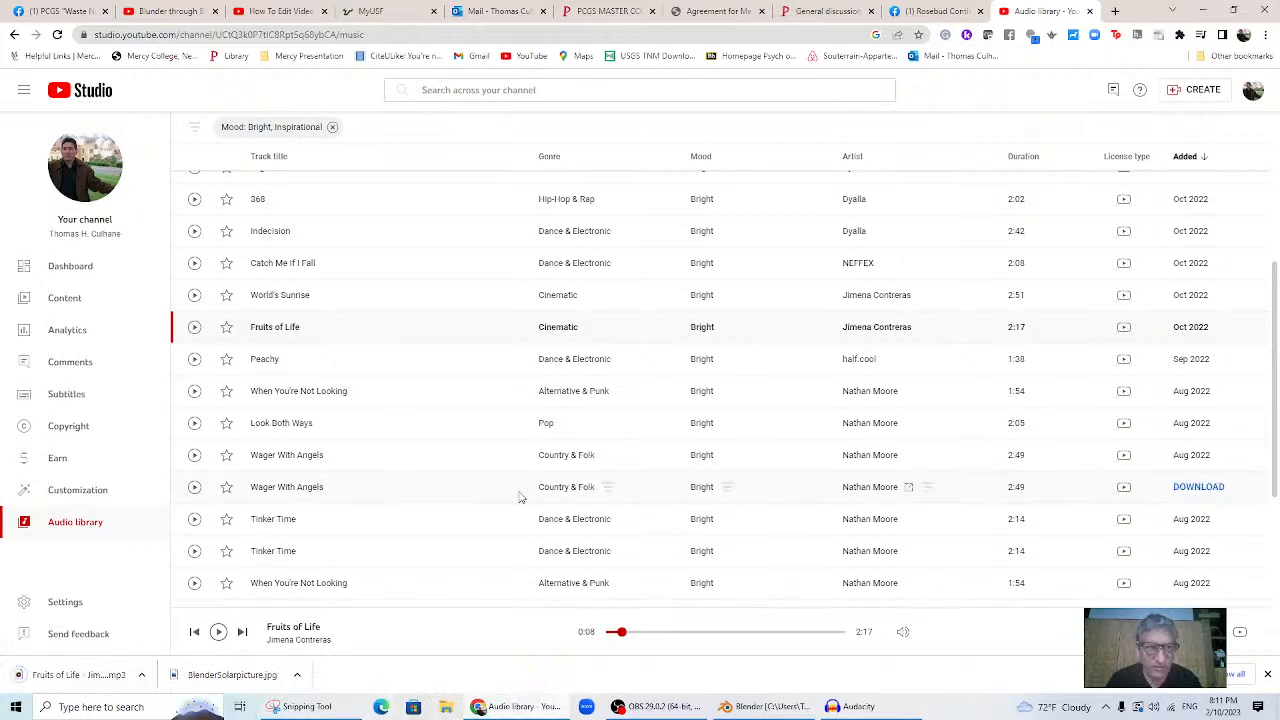
{"action": "scroll", "coordinate": [510, 498], "scroll_direction": "up", "scroll_amount": 2}
{"action": "scroll", "coordinate": [510, 498], "scroll_direction": "up", "scroll_amount": 2}
{"action": "scroll", "coordinate": [508, 498], "scroll_direction": "down", "scroll_amount": 10}
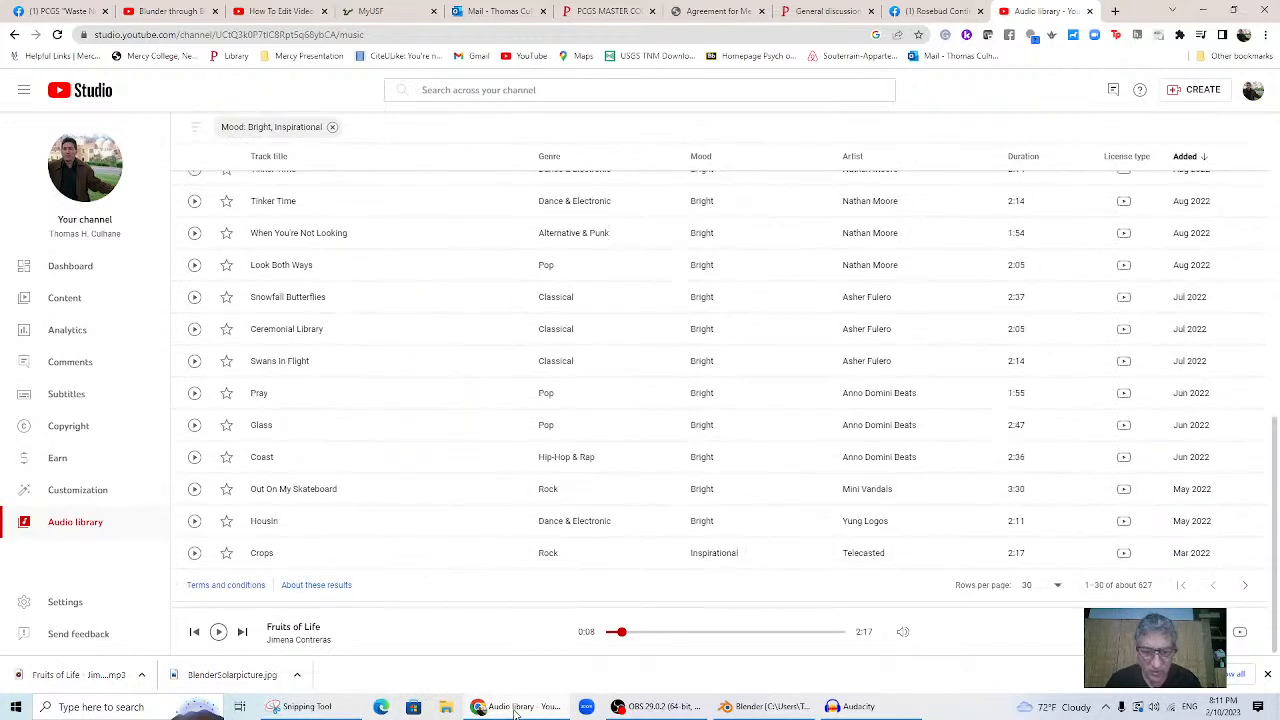
- Switch to Blender and open the file browser for adding a sound strip to the video sequence
{"action": "left_click", "coordinate": [755, 709]}
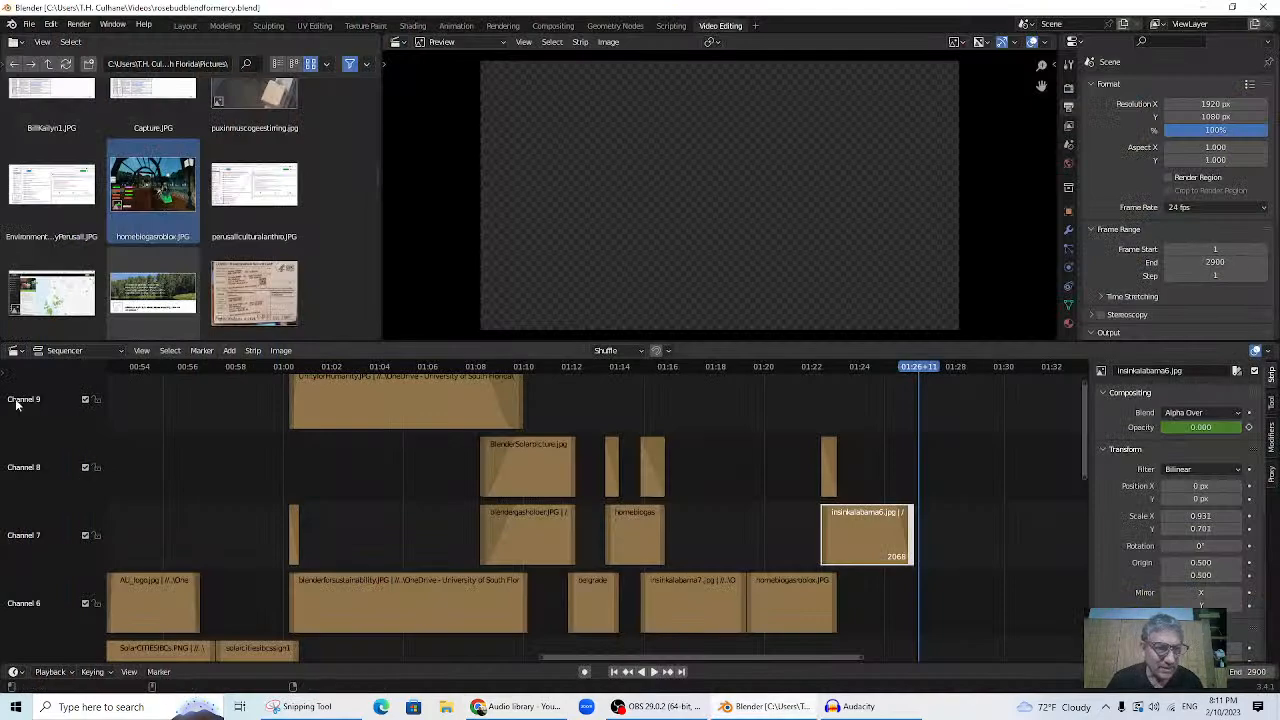
{"action": "left_click", "coordinate": [229, 351]}
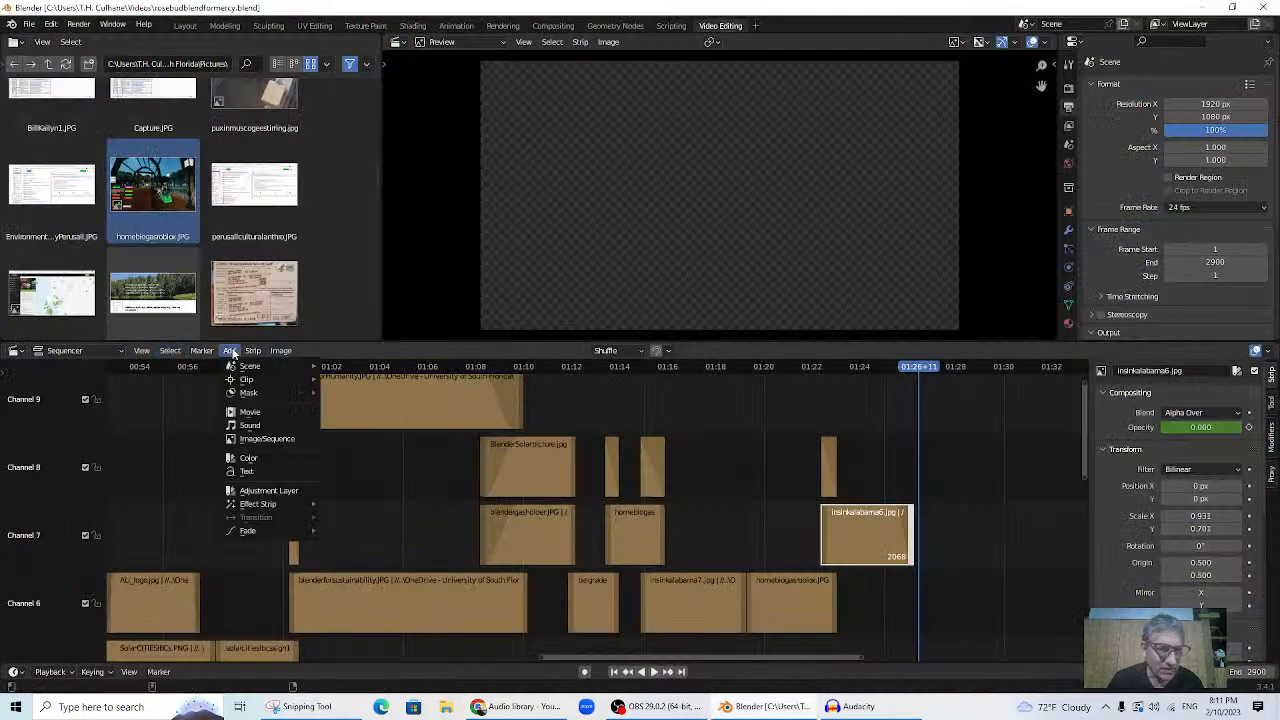
{"action": "left_click", "coordinate": [250, 426]}
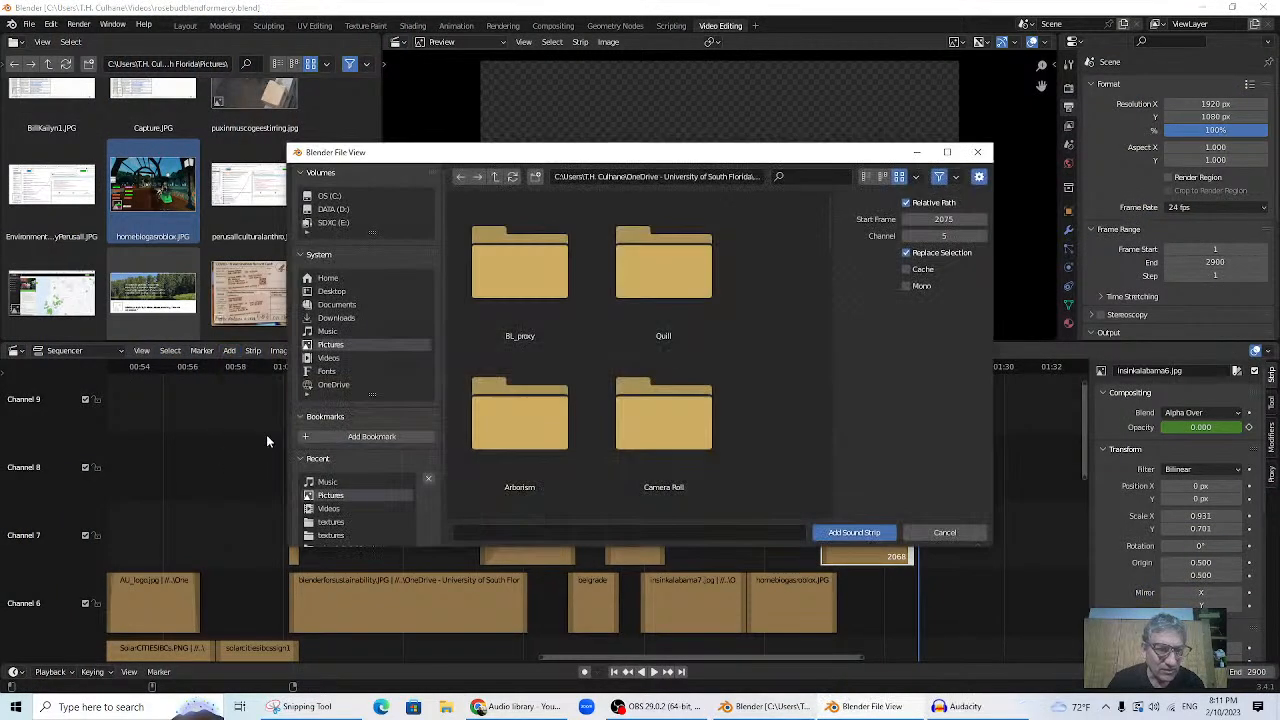
- Add the "Fruits of Life" MP3 from the Downloads folder as a sound strip at frame 2075 on channel 5
{"action": "left_click", "coordinate": [345, 318]}
{"action": "scroll", "coordinate": [799, 326], "scroll_direction": "down", "scroll_amount": 5}
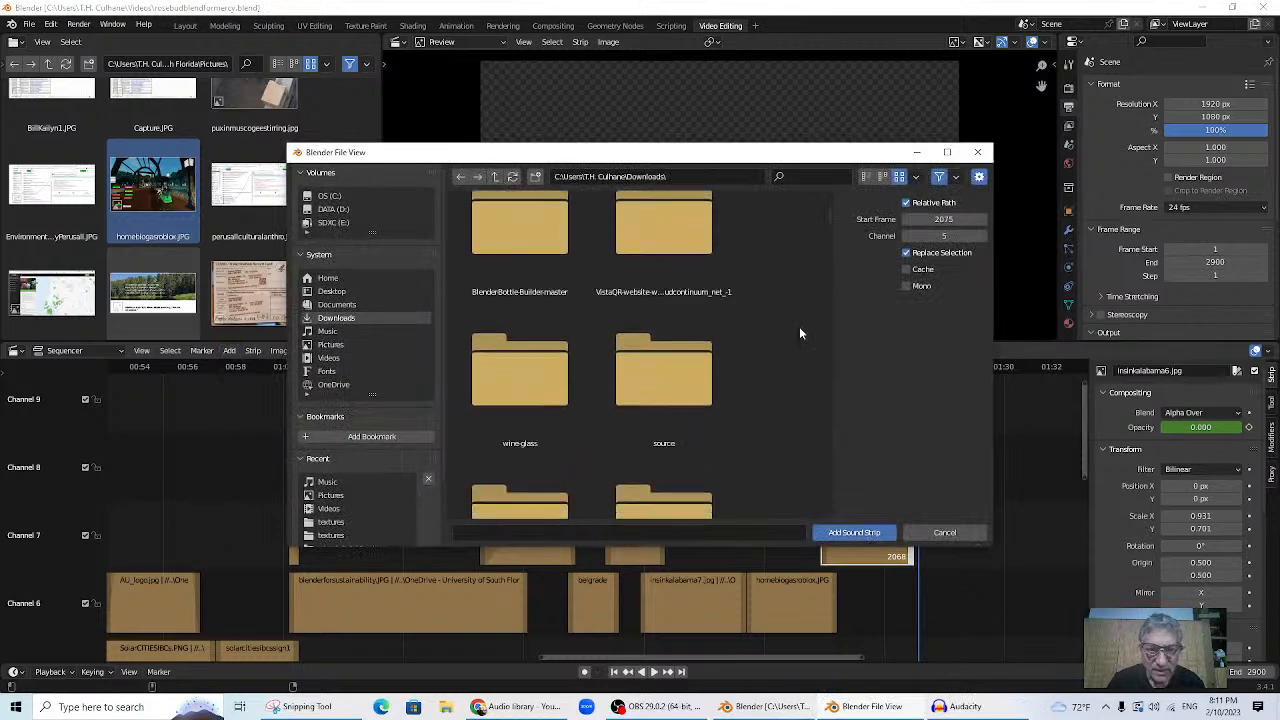
{"action": "scroll", "coordinate": [798, 327], "scroll_direction": "down", "scroll_amount": 15}
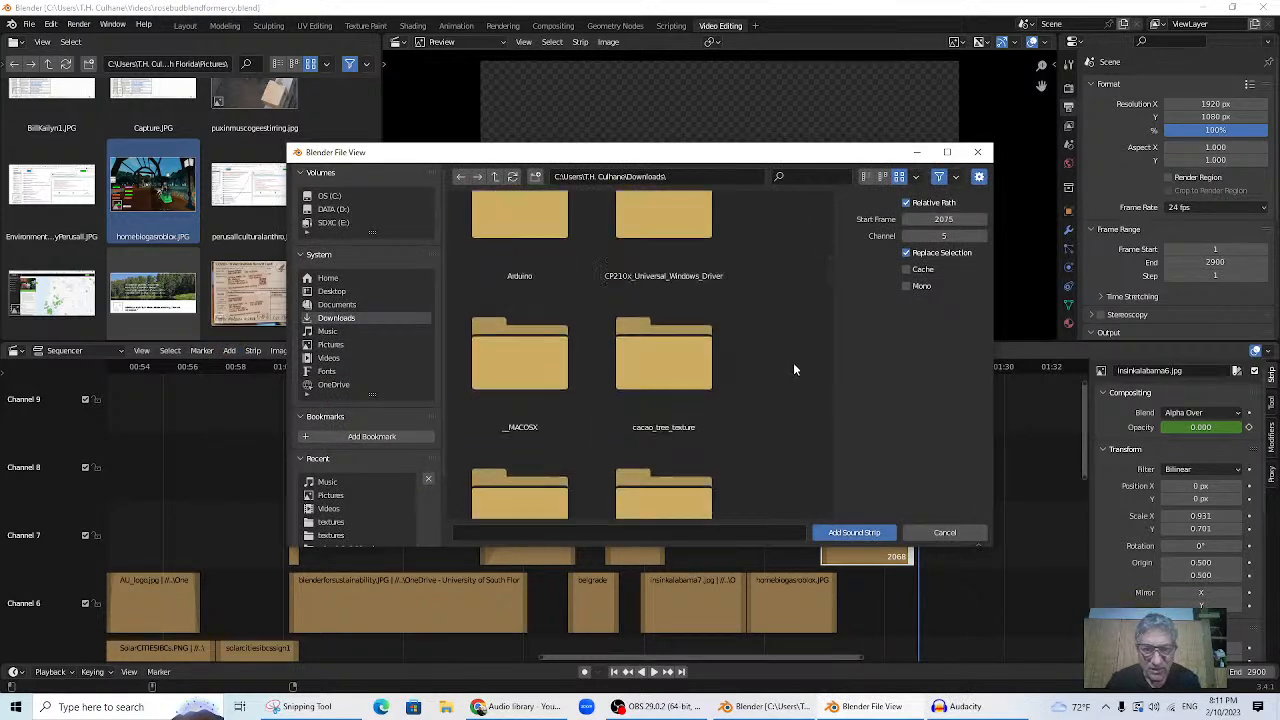
{"action": "scroll", "coordinate": [794, 421], "scroll_direction": "down", "scroll_amount": 12}
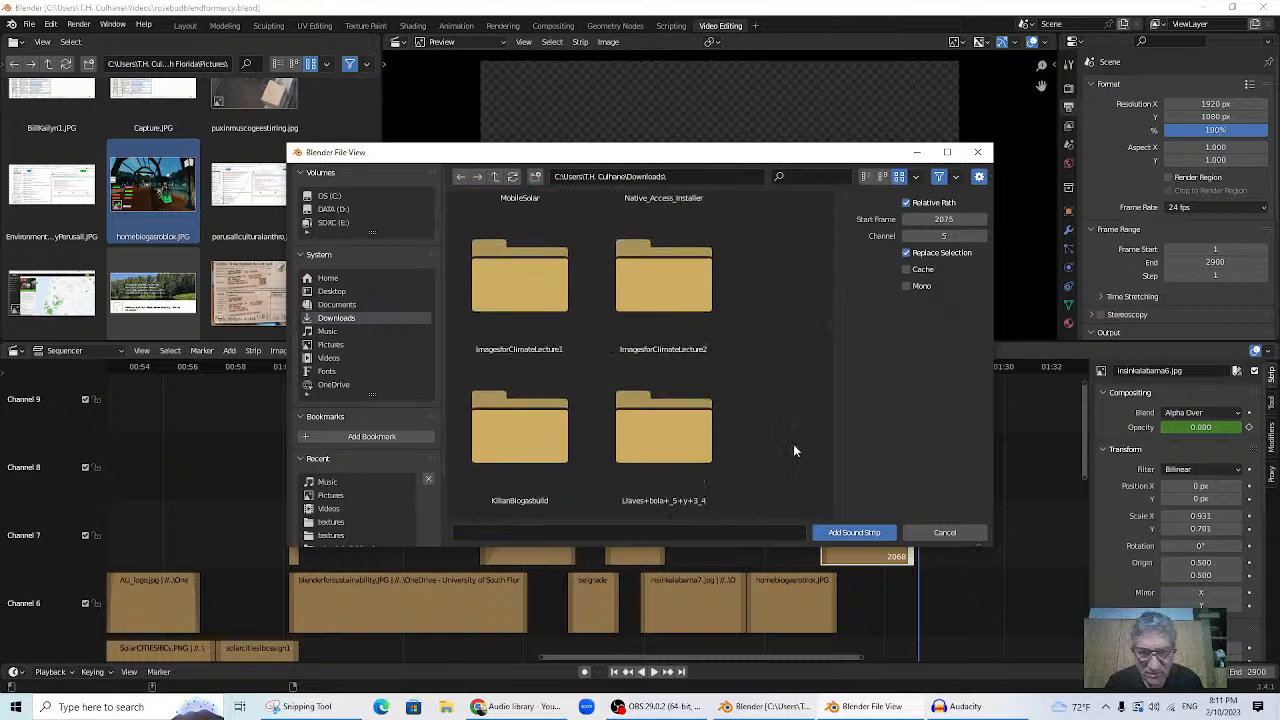
{"action": "scroll", "coordinate": [798, 460], "scroll_direction": "down", "scroll_amount": 10}
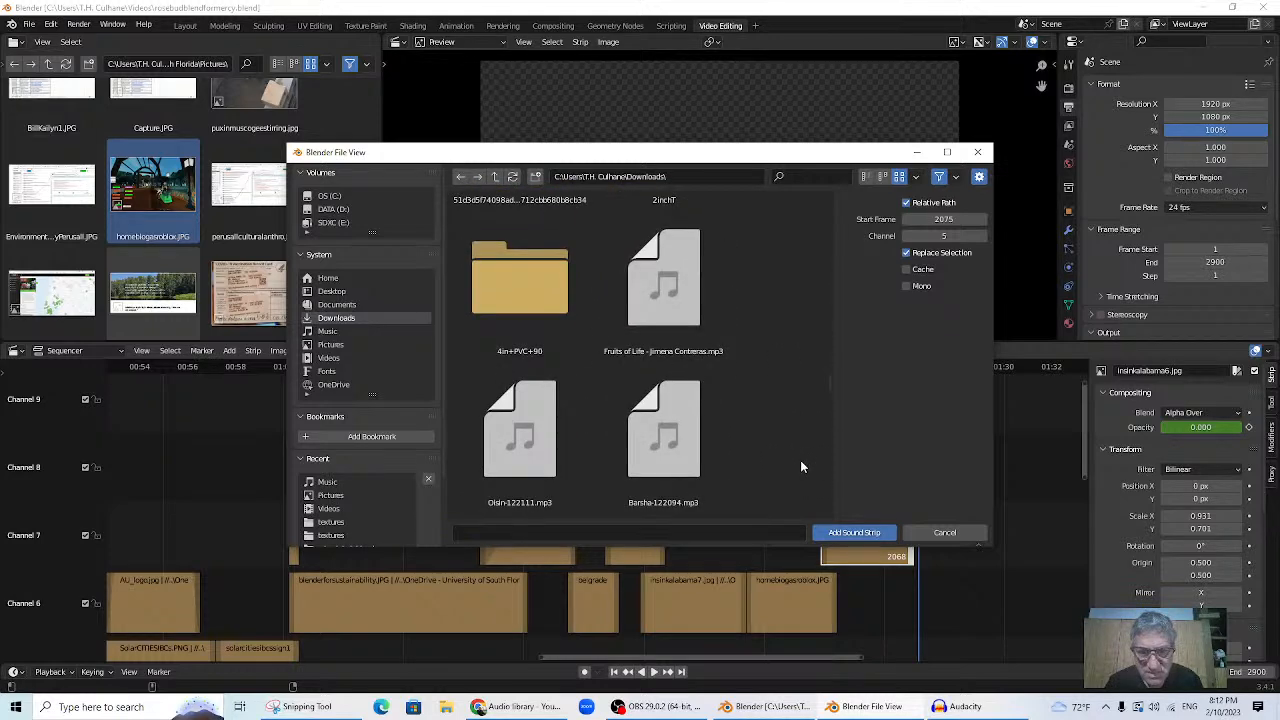
{"action": "double_click", "coordinate": [654, 300]}
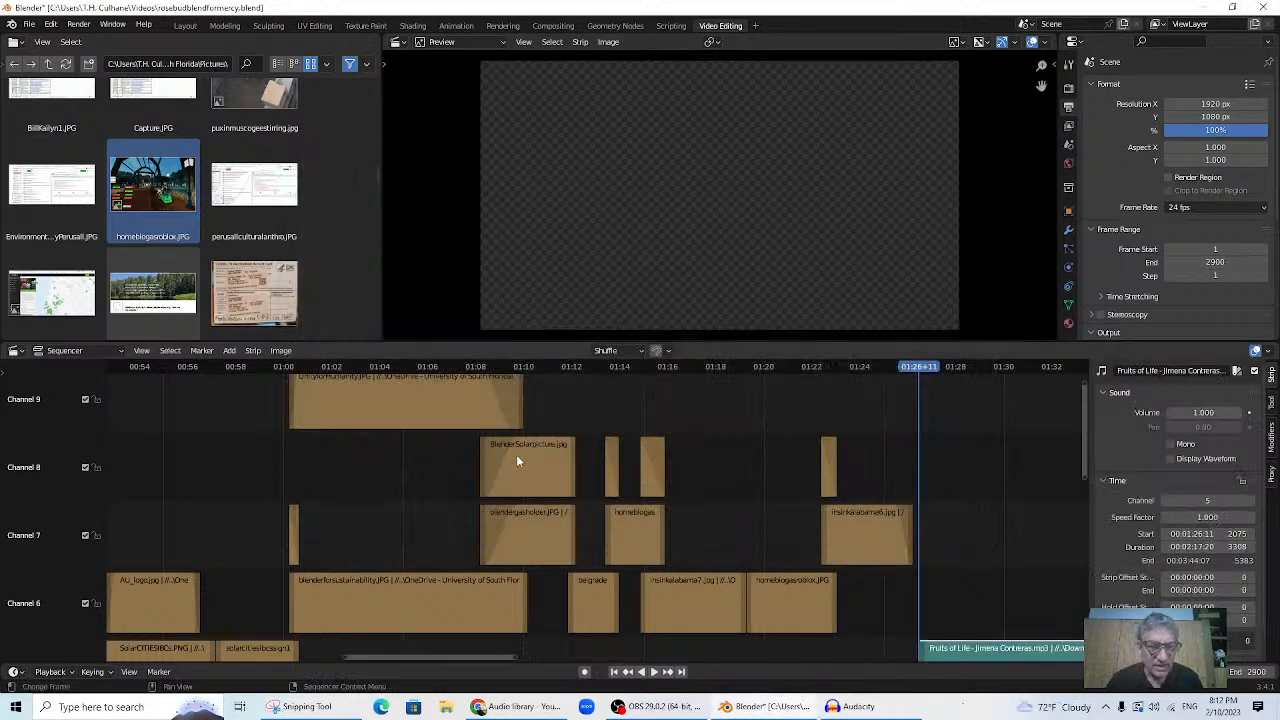
- Move the "Fruits of Life" music strip down to channel 1, starting at about frame 1010
{"action": "scroll", "coordinate": [994, 495], "scroll_direction": "down", "scroll_amount": 3}
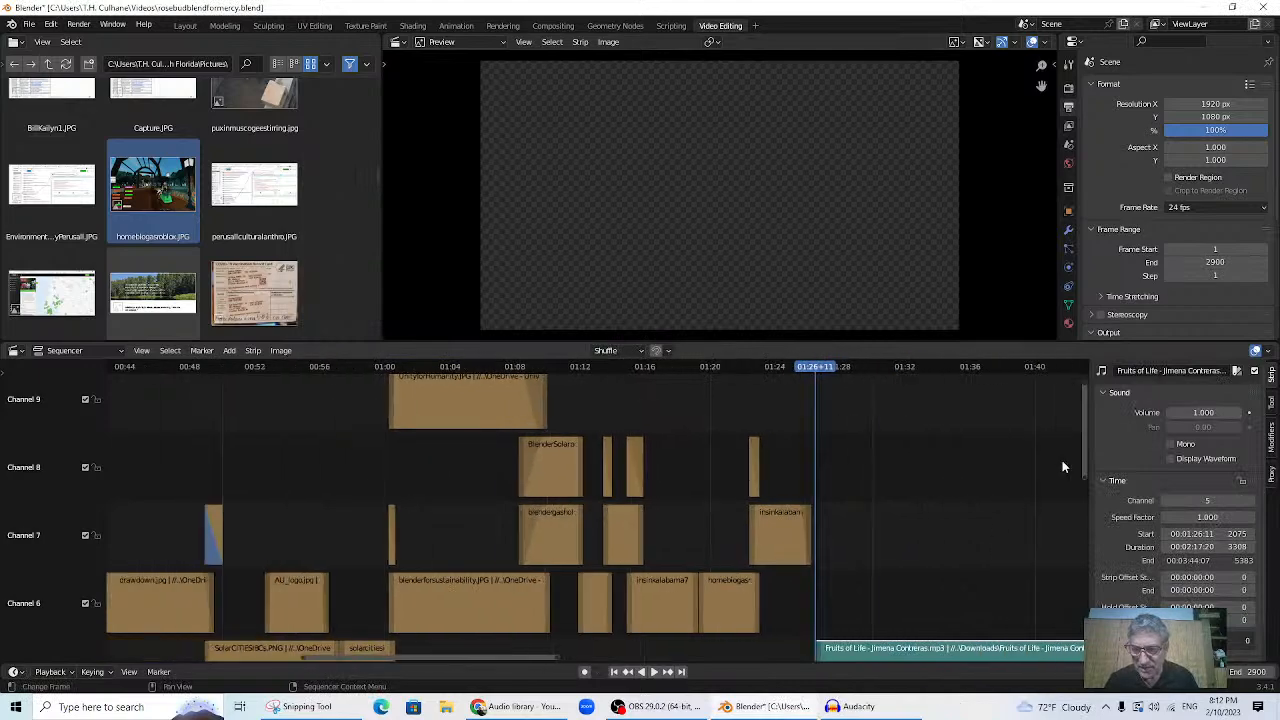
{"action": "left_click_drag", "start_coordinate": [1082, 454], "coordinate": [1100, 588]}
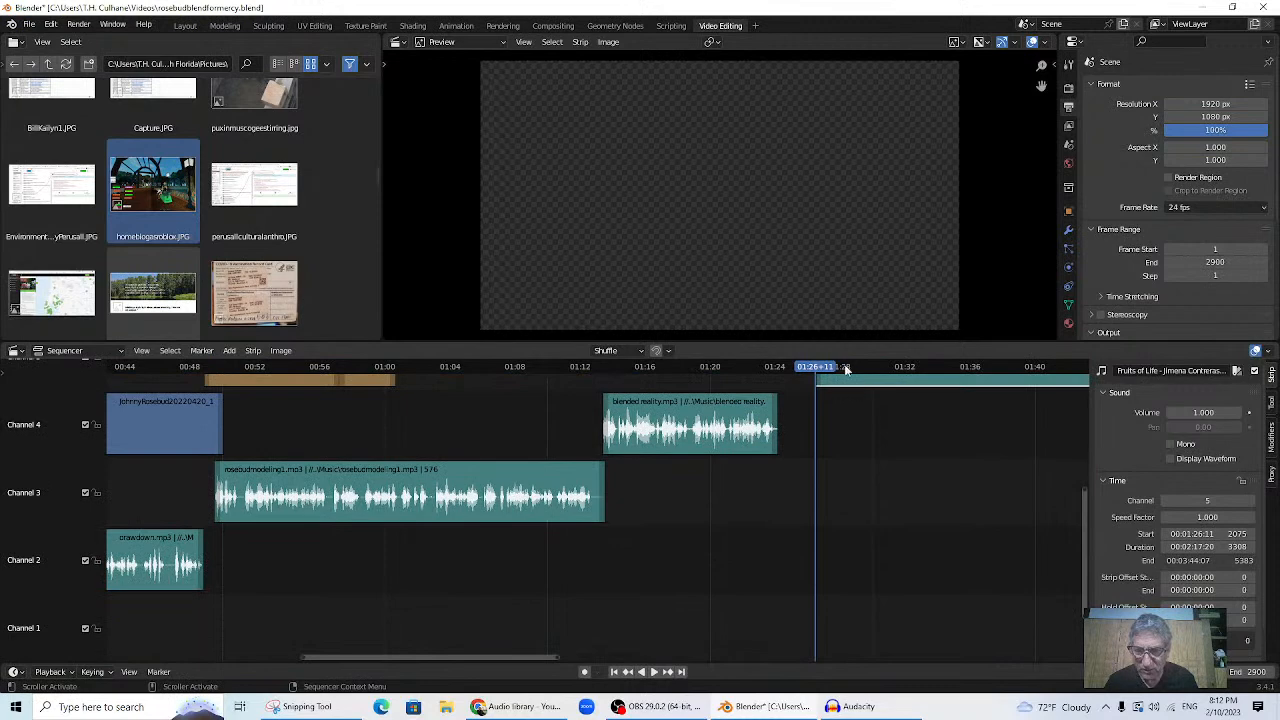
{"action": "left_click_drag", "start_coordinate": [866, 381], "coordinate": [4, 590]}
{"action": "scroll", "coordinate": [625, 516], "scroll_direction": "down", "scroll_amount": 15}
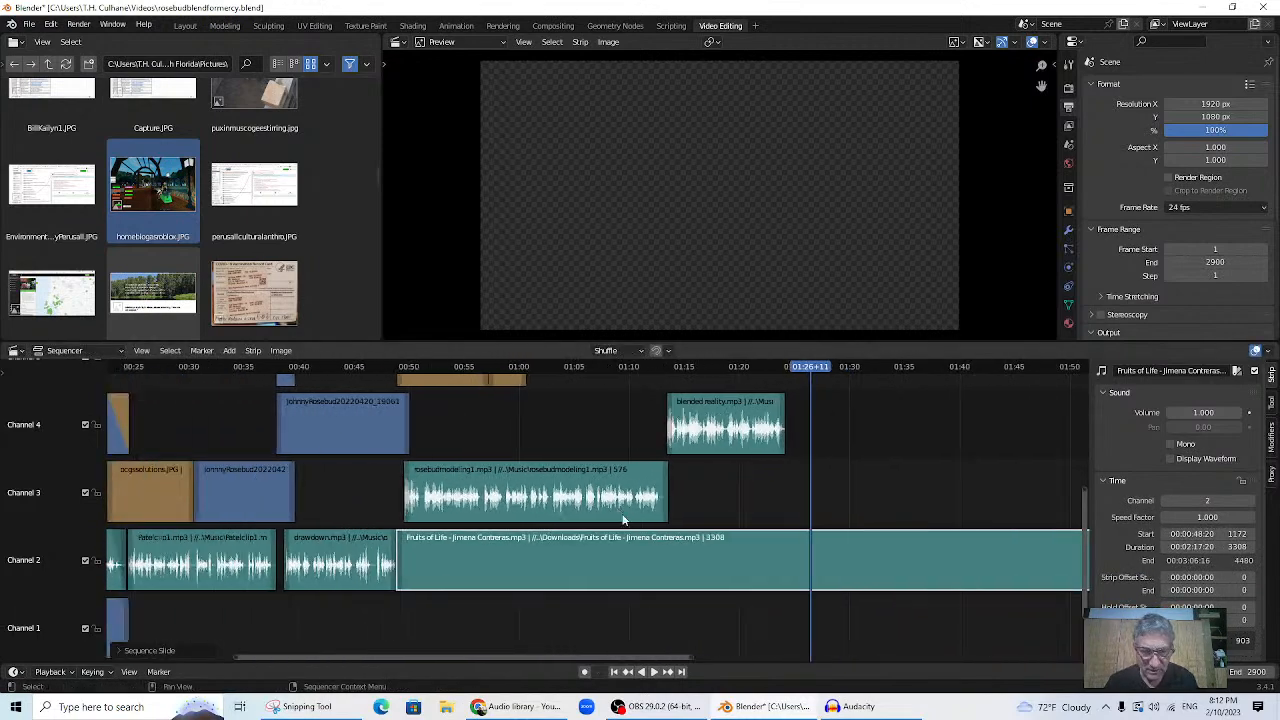
{"action": "scroll", "coordinate": [622, 530], "scroll_direction": "down", "scroll_amount": 3}
{"action": "left_click_drag", "start_coordinate": [627, 563], "coordinate": [604, 631]}
{"action": "scroll", "coordinate": [673, 569], "scroll_direction": "down", "scroll_amount": 2}
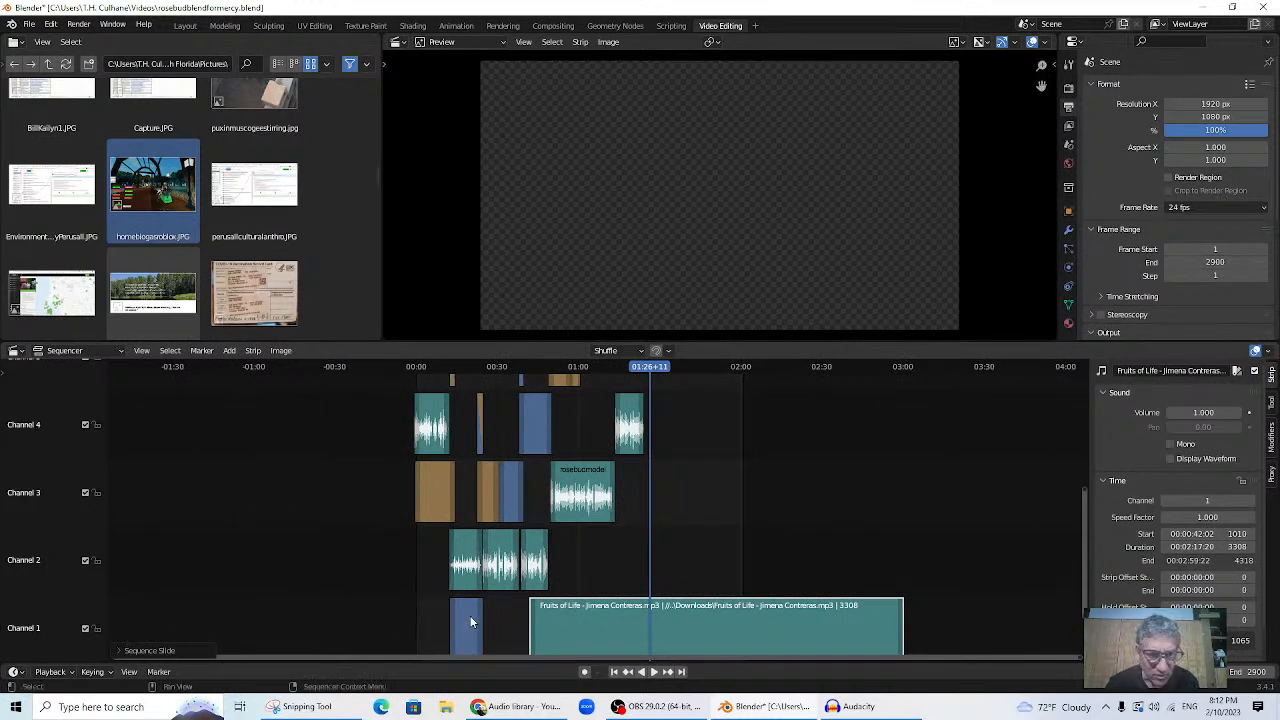
{"action": "mouse_move", "coordinate": [1087, 563]}
{"action": "left_mouse_down"}
{"action": "mouse_move", "coordinate": [1086, 354]}
{"action": "mouse_move", "coordinate": [1088, 569]}
{"action": "left_mouse_up"}
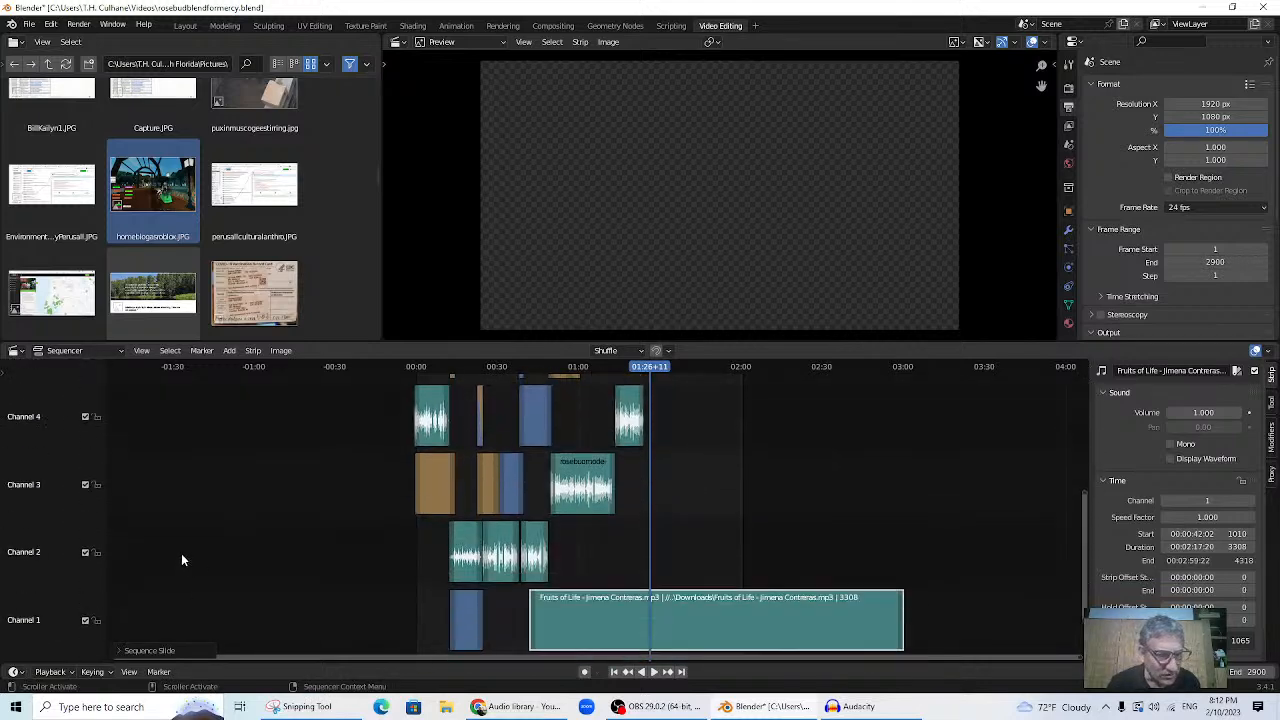
{"action": "left_click", "coordinate": [229, 351]}
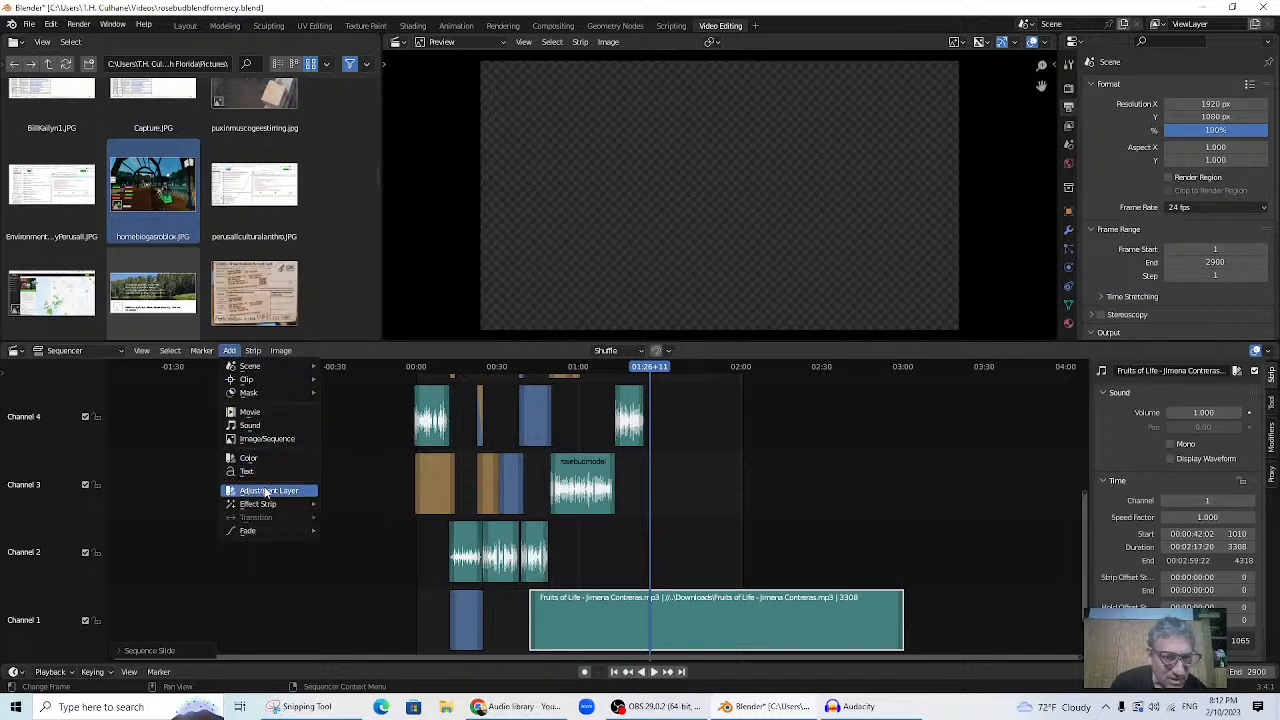
{"action": "mouse_move", "coordinate": [268, 505]}
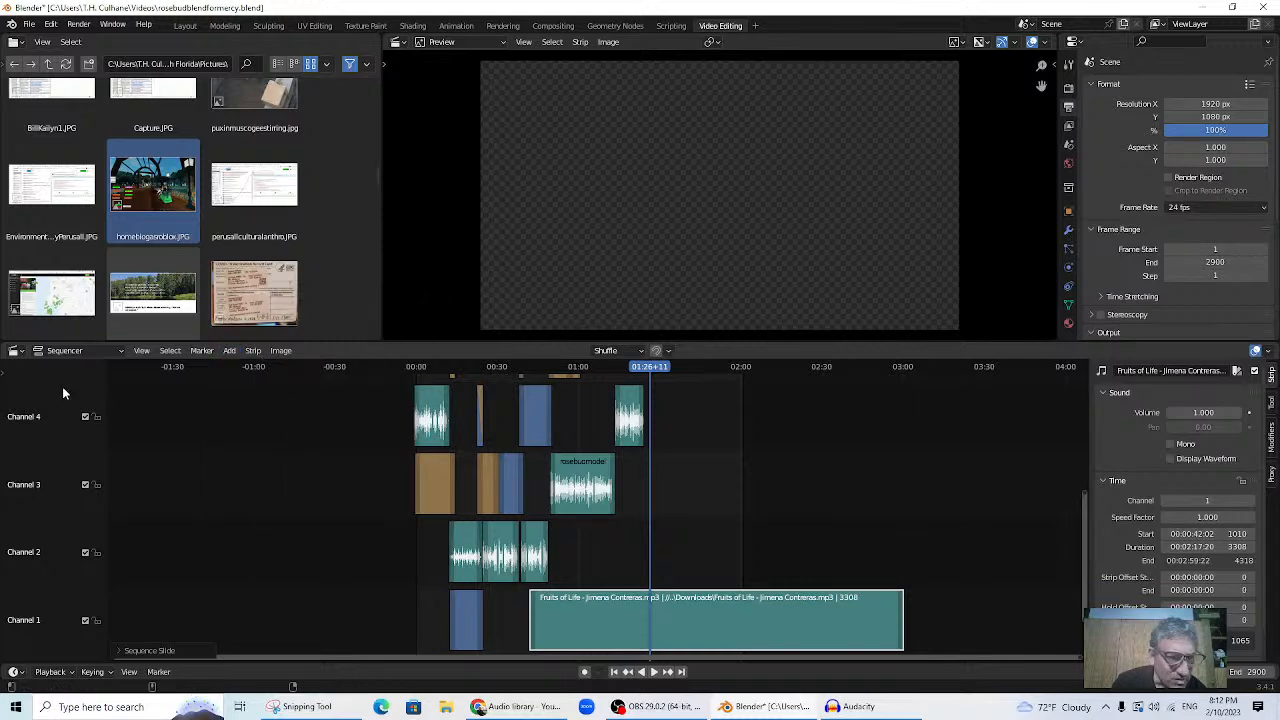
{"action": "left_click", "coordinate": [16, 351]}
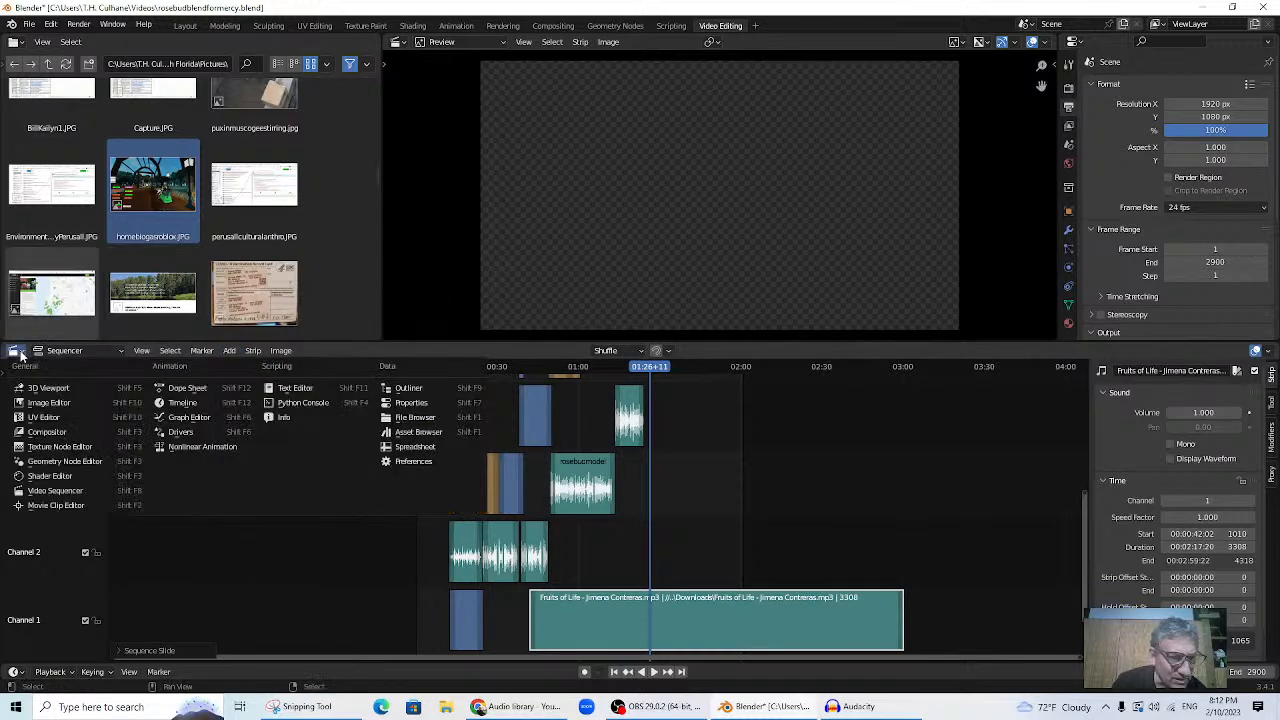
{"action": "key", "text": "Home"}
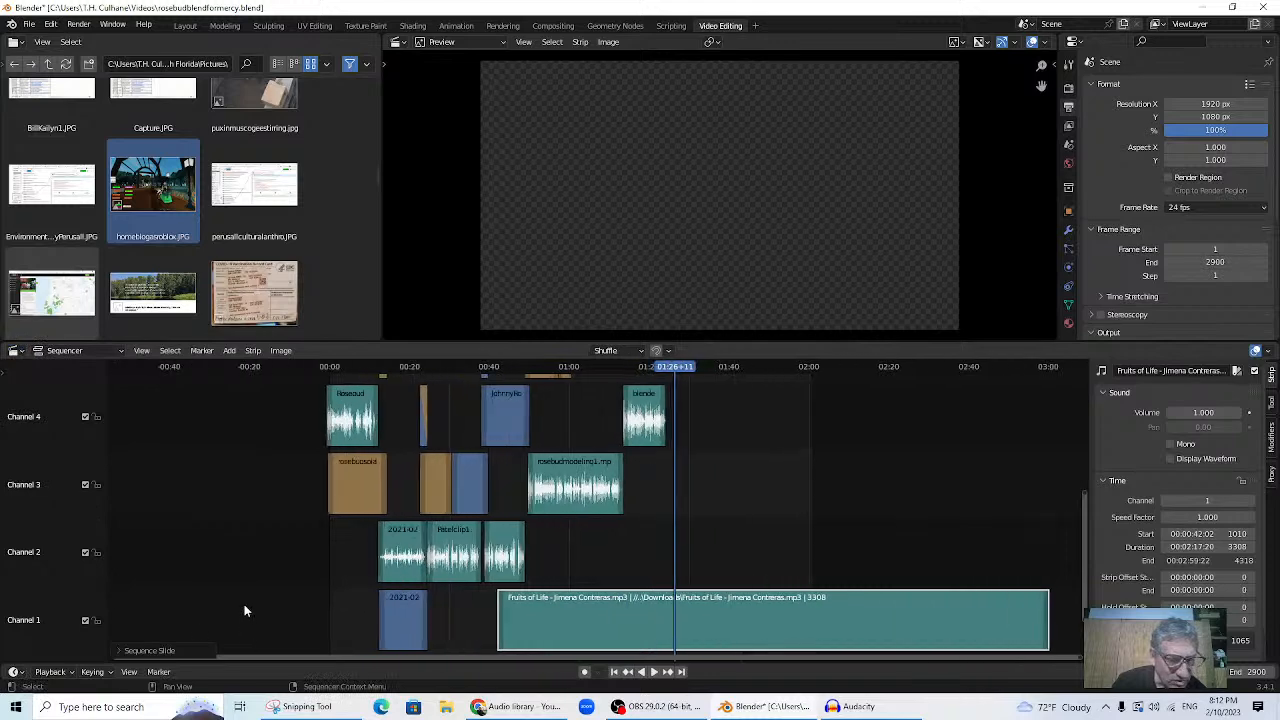
- Slide the music strip earlier on channel 1 so it starts at about frame 782
{"action": "left_click_drag", "start_coordinate": [530, 630], "coordinate": [491, 622]}
{"action": "scroll", "coordinate": [993, 504], "scroll_direction": "up", "scroll_amount": 2}
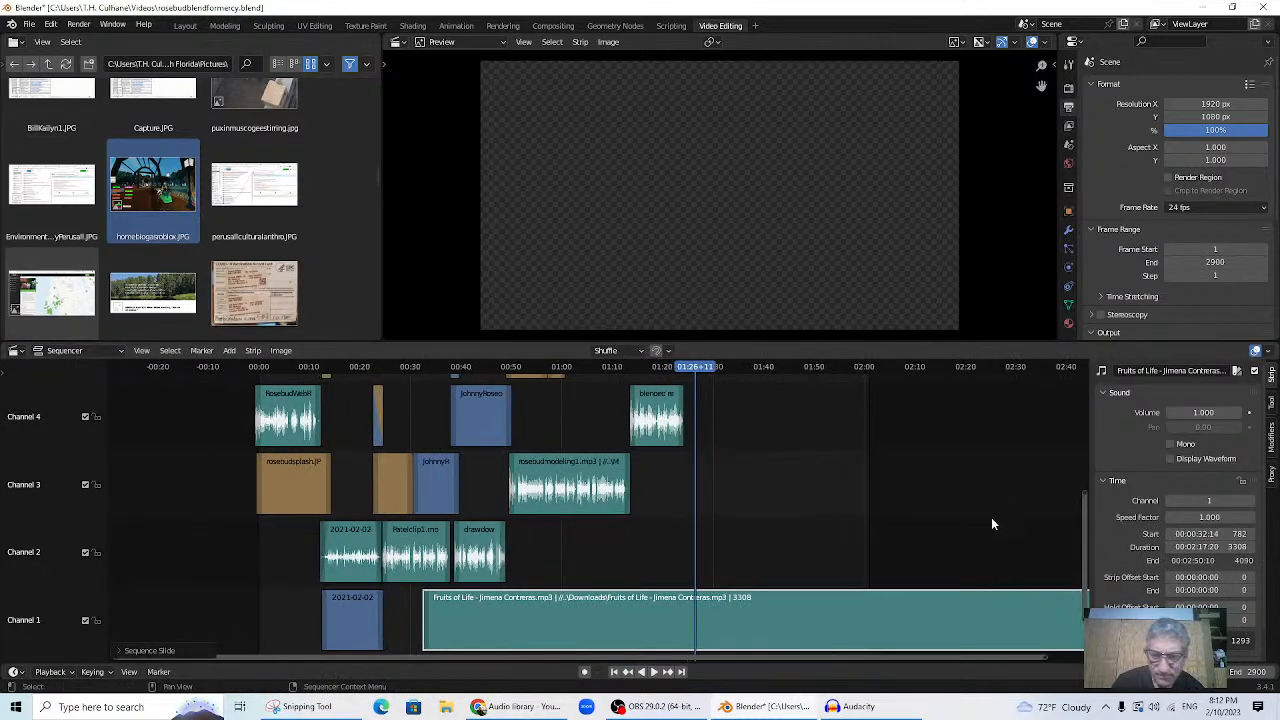
{"action": "left_click_drag", "start_coordinate": [1083, 500], "coordinate": [1080, 300]}
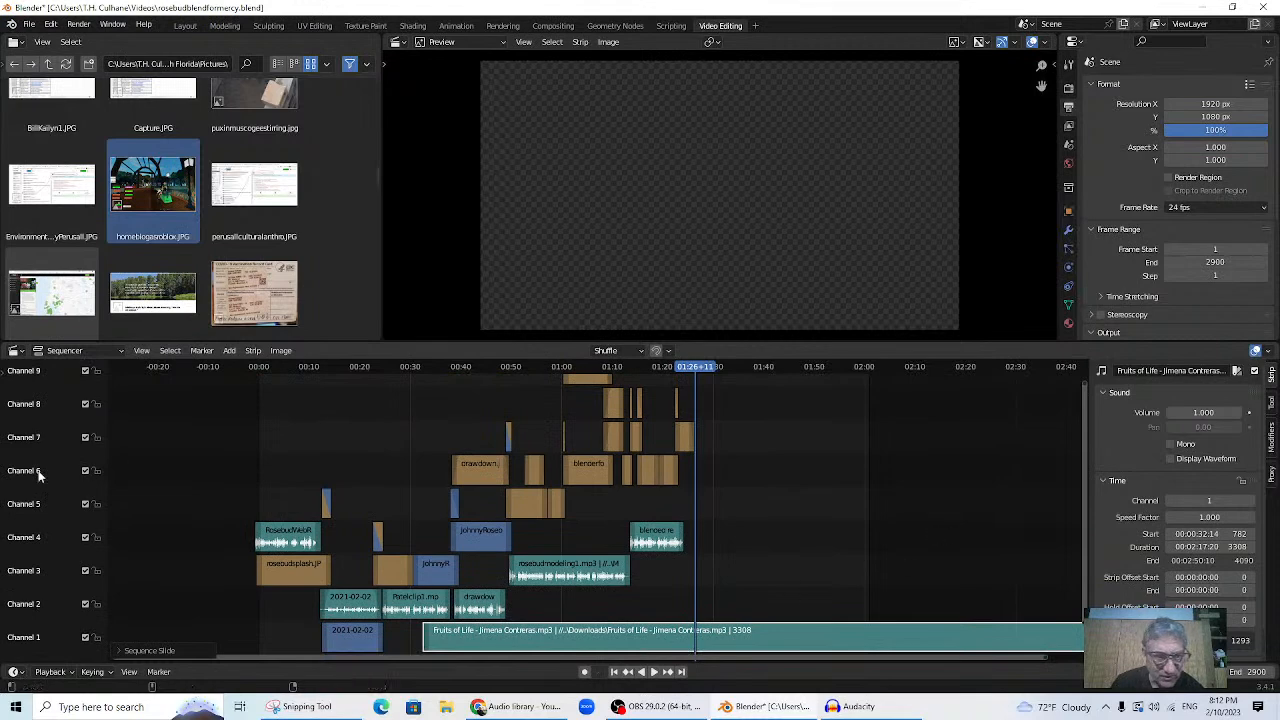
{"action": "right_click", "coordinate": [139, 384]}
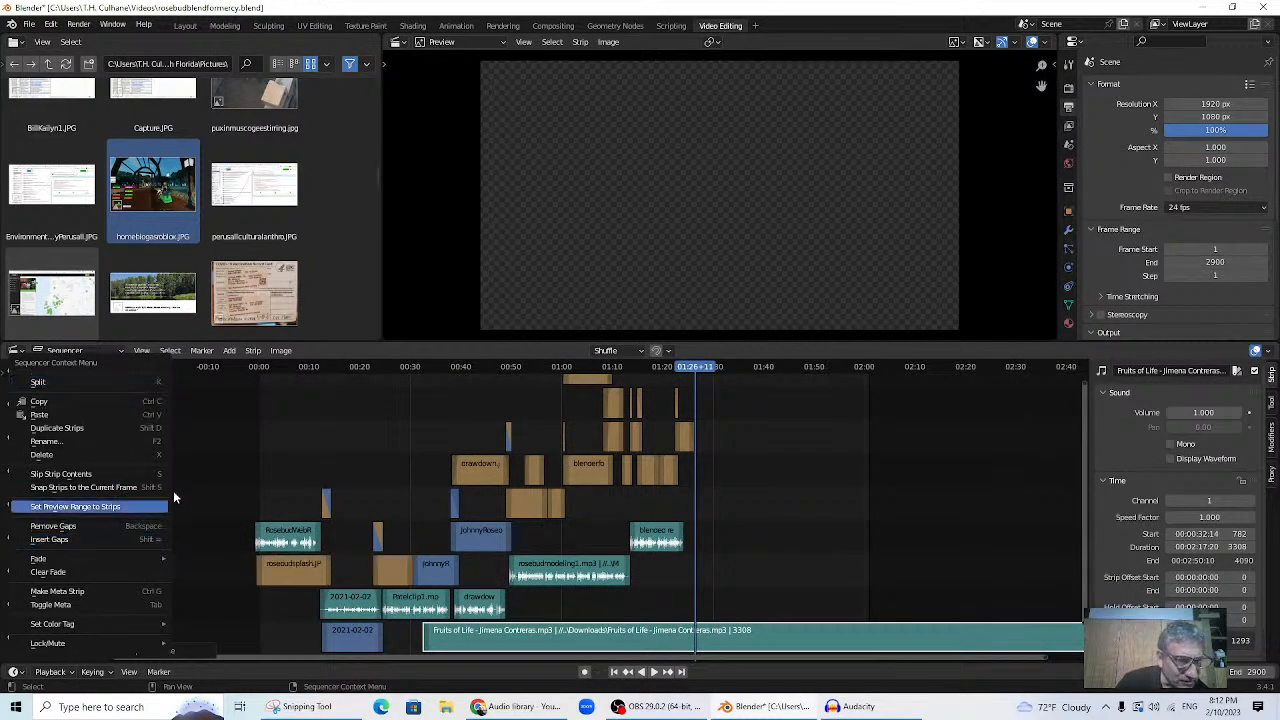
{"action": "right_click", "coordinate": [234, 432]}
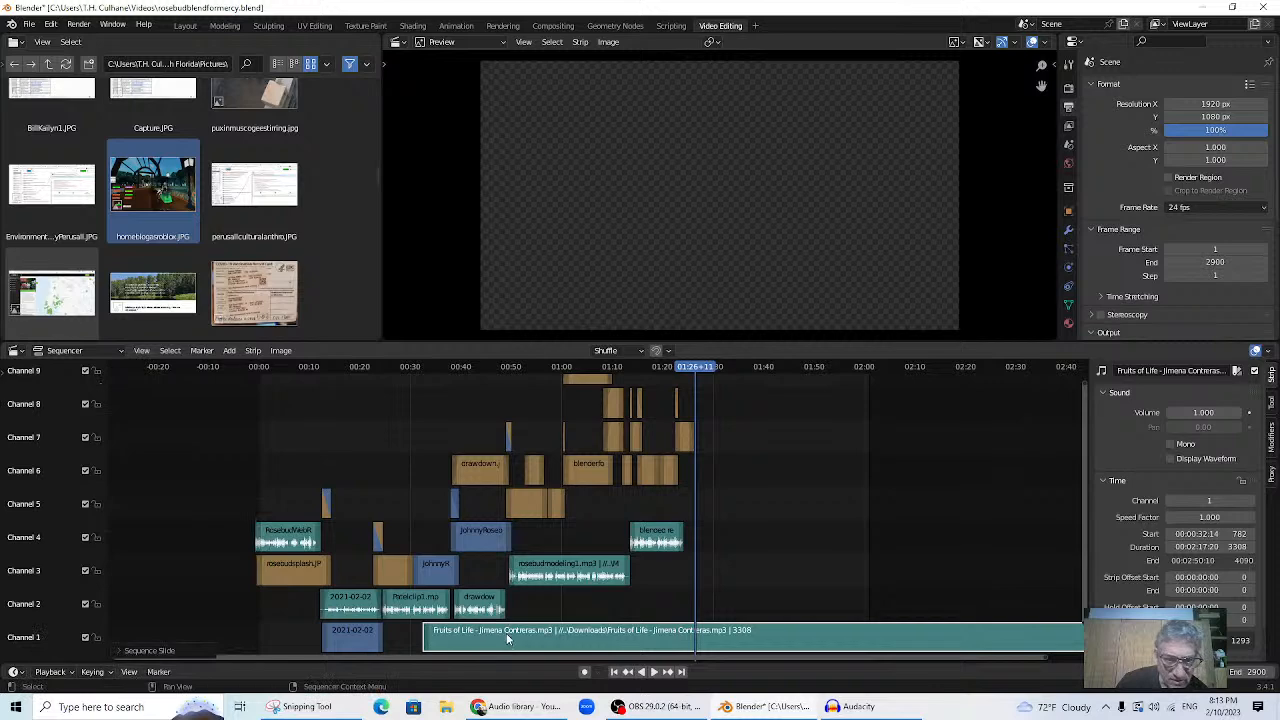
- Move the 2021-02-02 aerial video strip from channel 1 up to channel 6, keeping its timing
{"action": "left_click", "coordinate": [344, 643]}
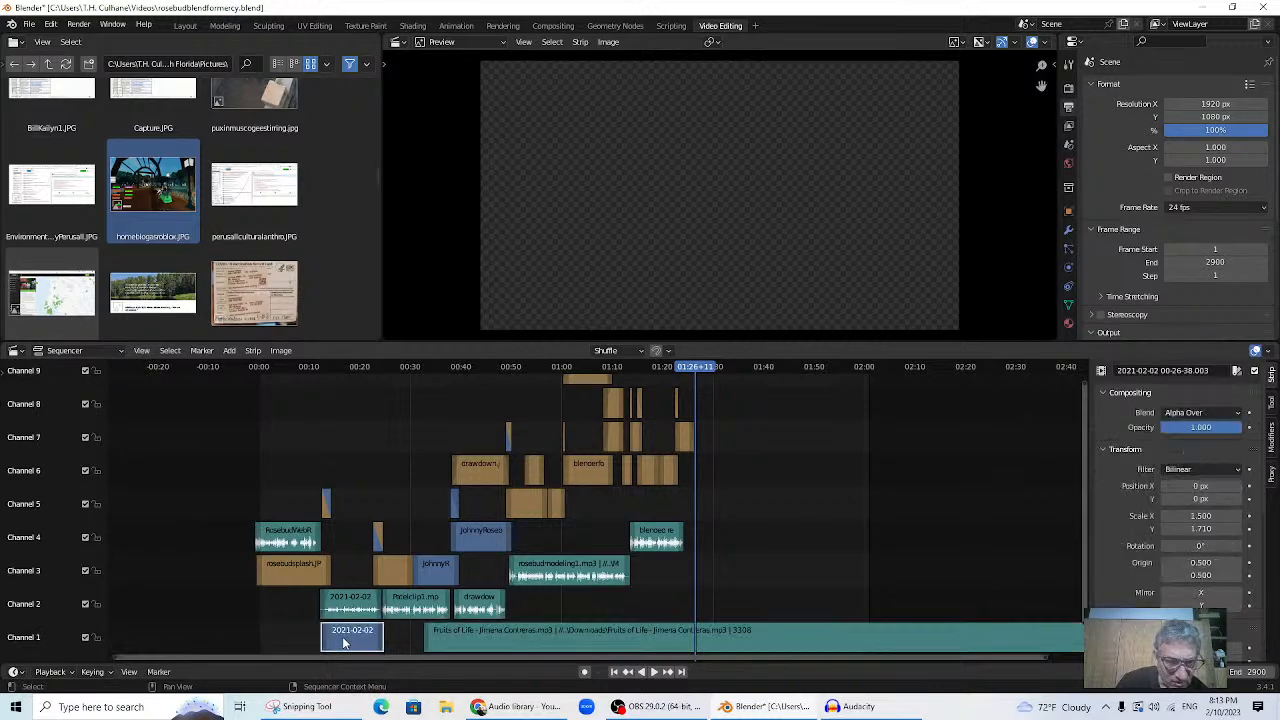
{"action": "left_click", "coordinate": [348, 368]}
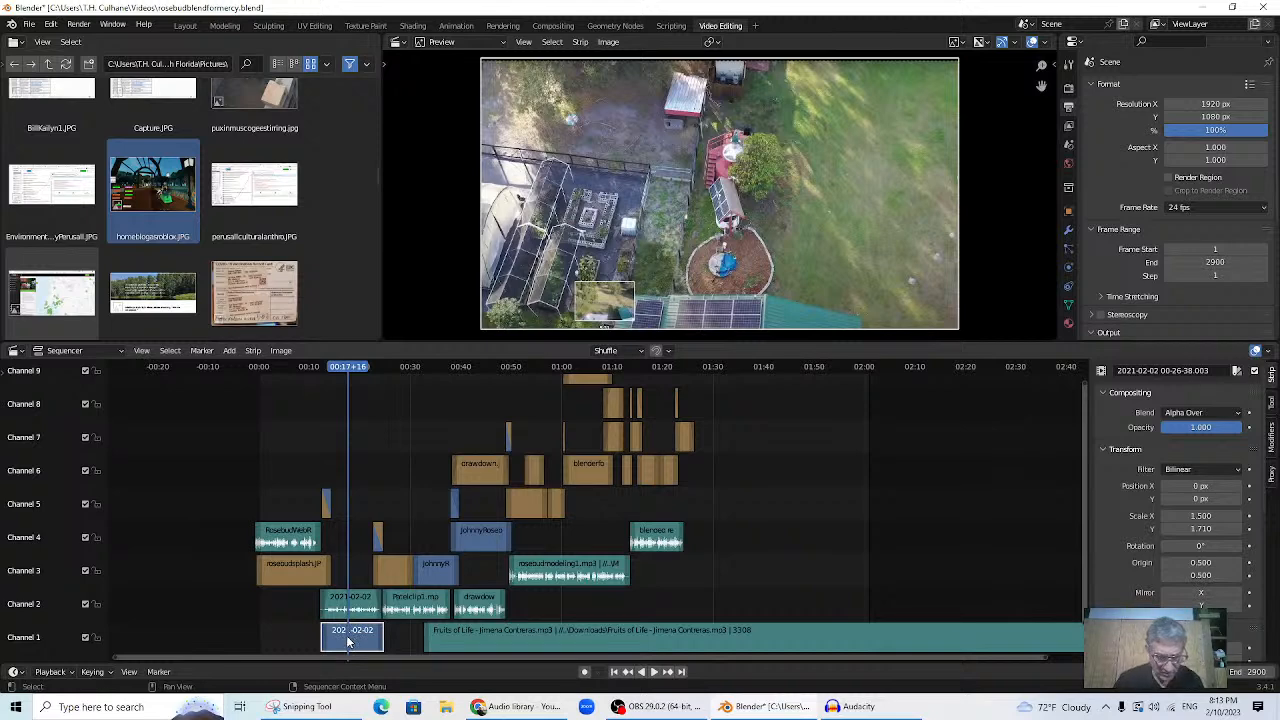
{"action": "left_click_drag", "start_coordinate": [348, 642], "coordinate": [342, 484]}
- Preview the change into the aerial clip from about 9 seconds, and delete the old transition strip on channel 5
{"action": "left_click", "coordinate": [306, 369]}
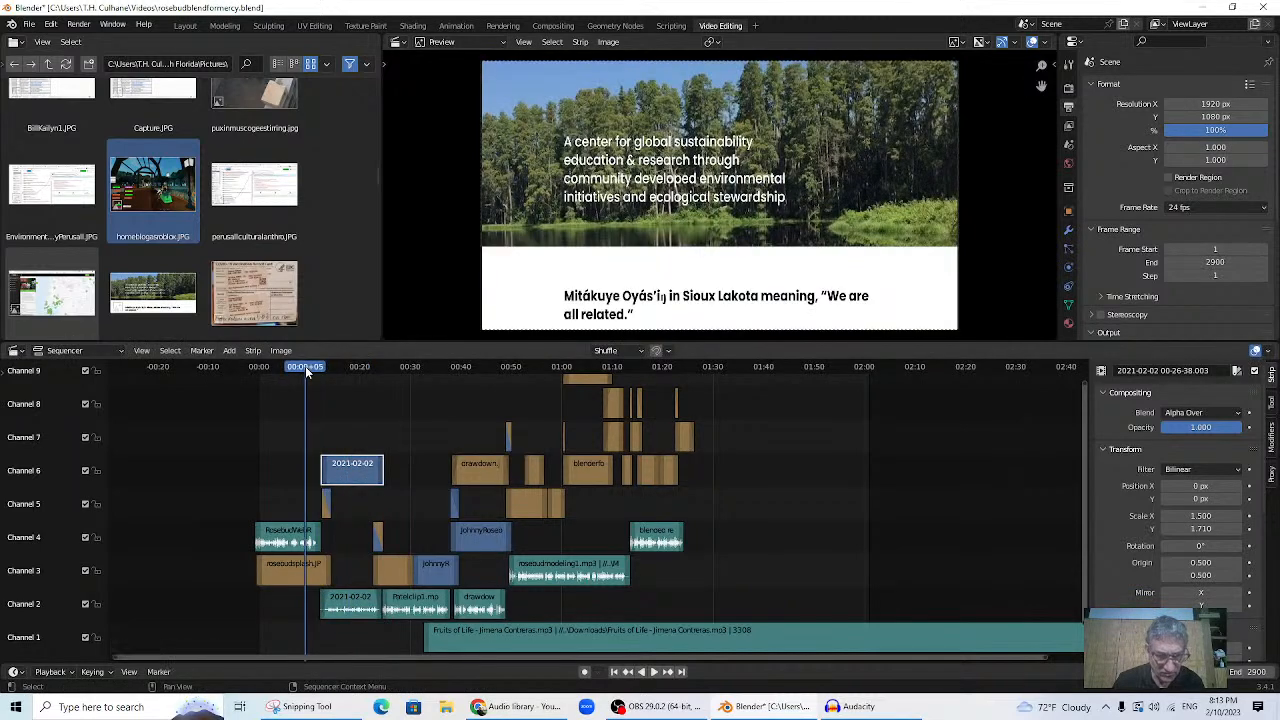
{"action": "key", "text": "space"}
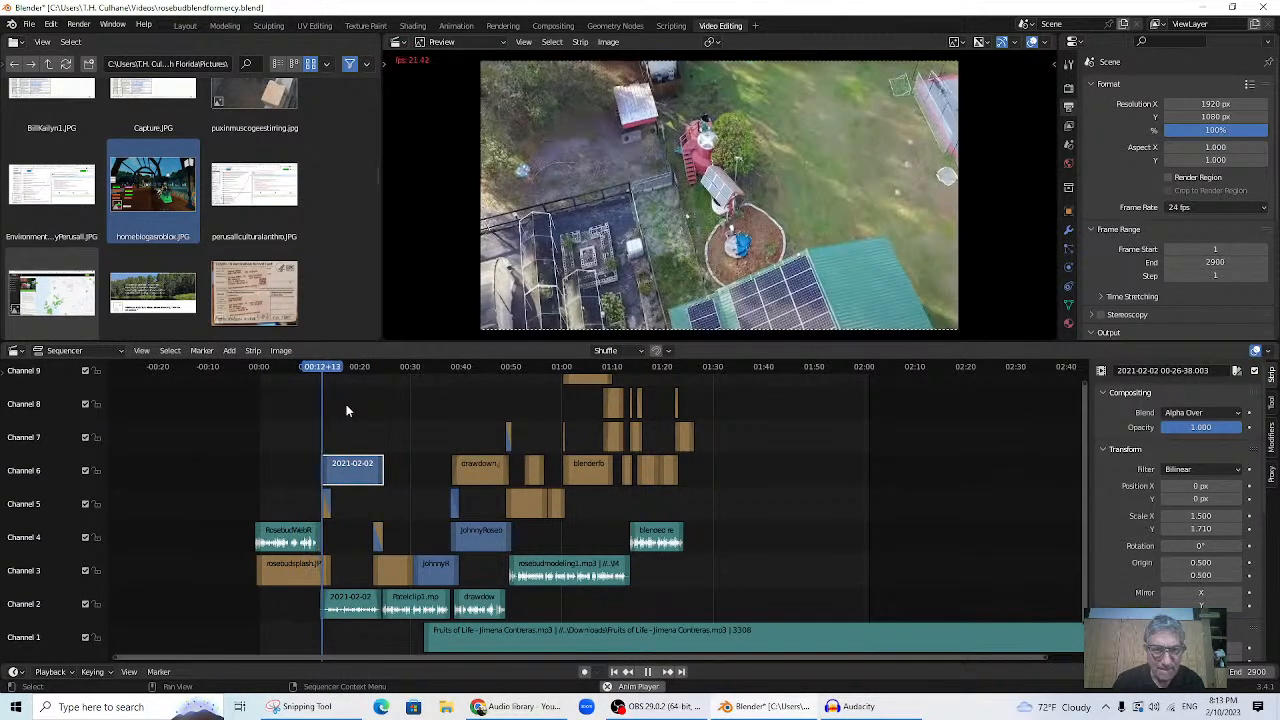
{"action": "key", "text": "space"}
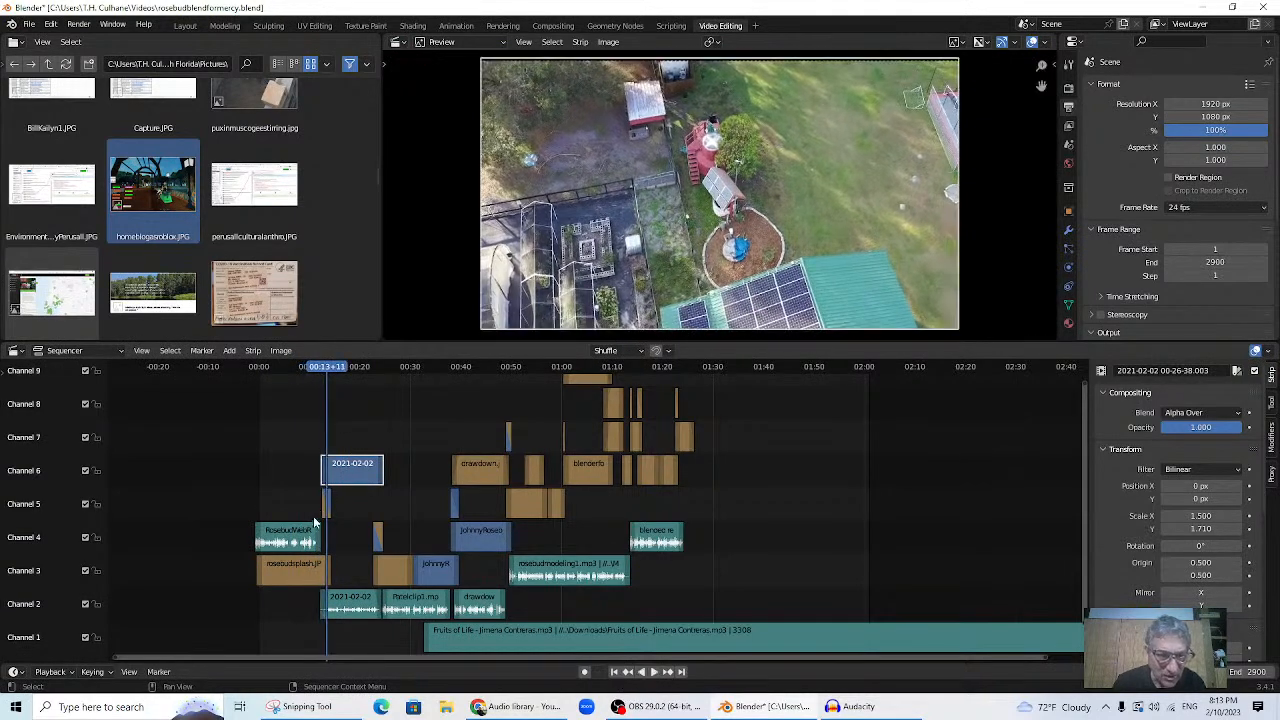
{"action": "left_click", "coordinate": [292, 577]}
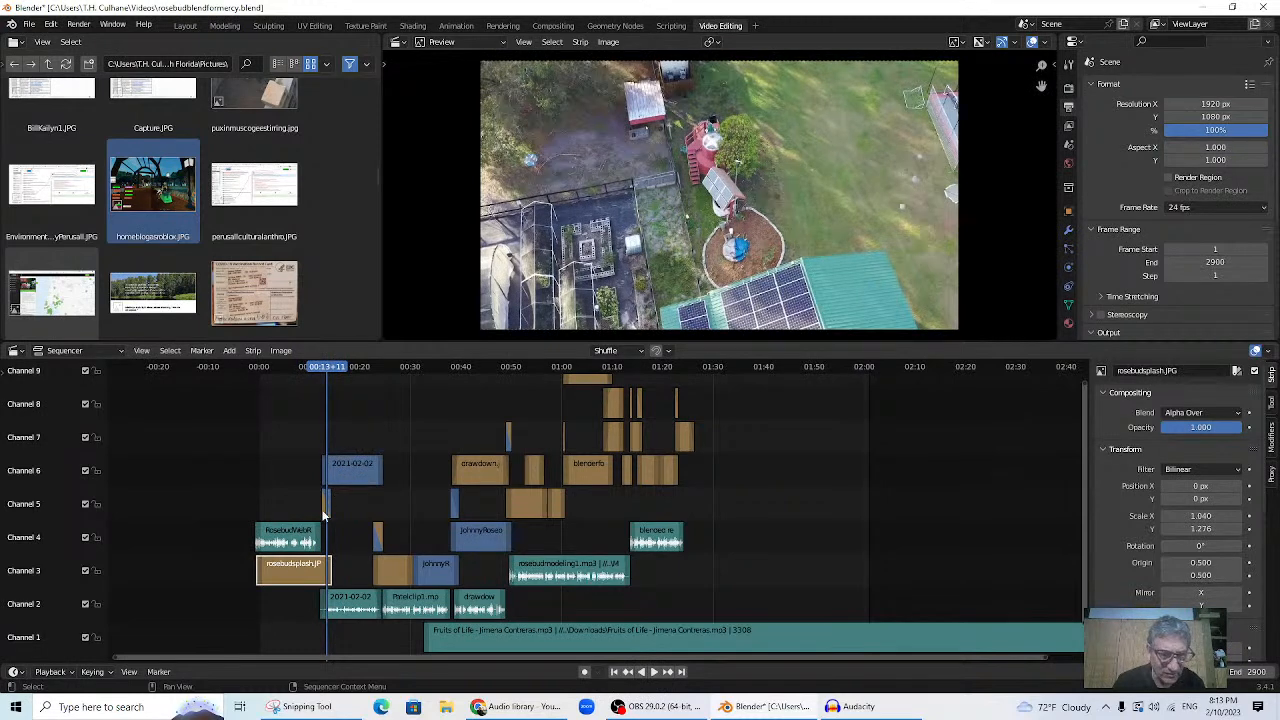
{"action": "left_click", "coordinate": [324, 507]}
{"action": "left_click", "coordinate": [320, 520]}
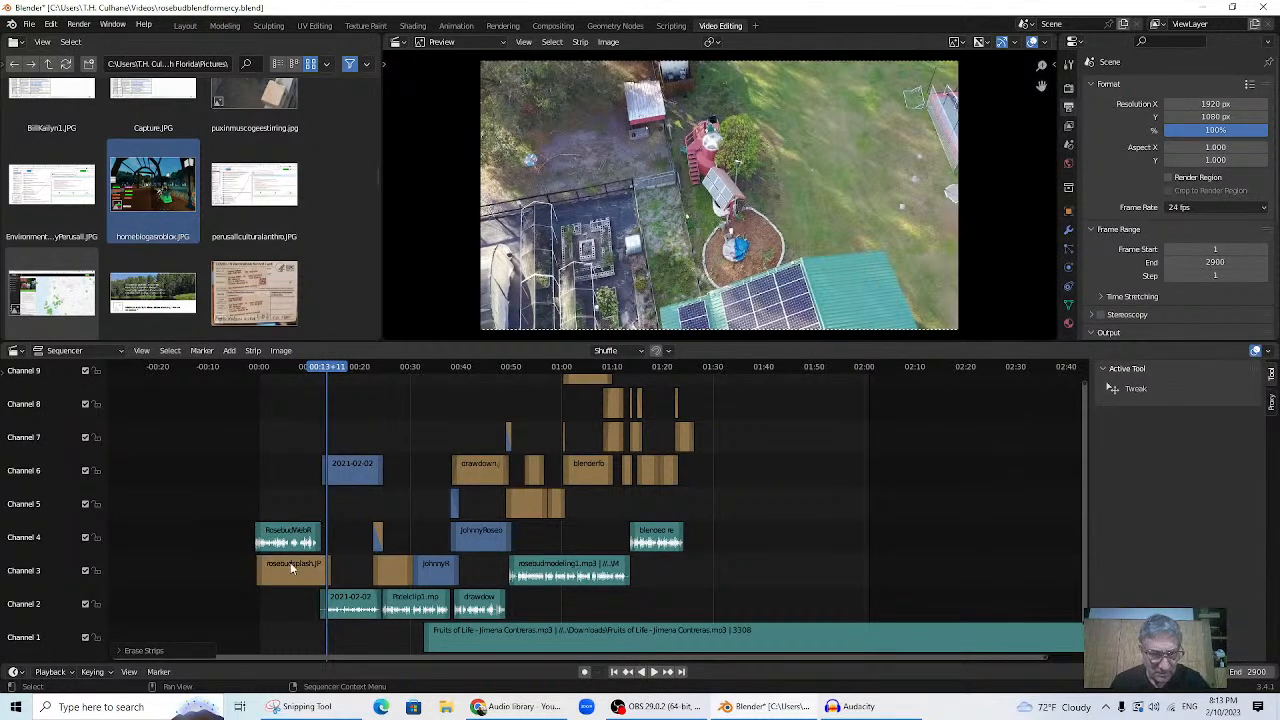
- Add a Cross transition from the rosebudsplash.JPG strip to the 2021-02-02 video strip, and play it back
{"action": "left_click", "coordinate": [300, 560]}
{"action": "left_click", "coordinate": [345, 473]}
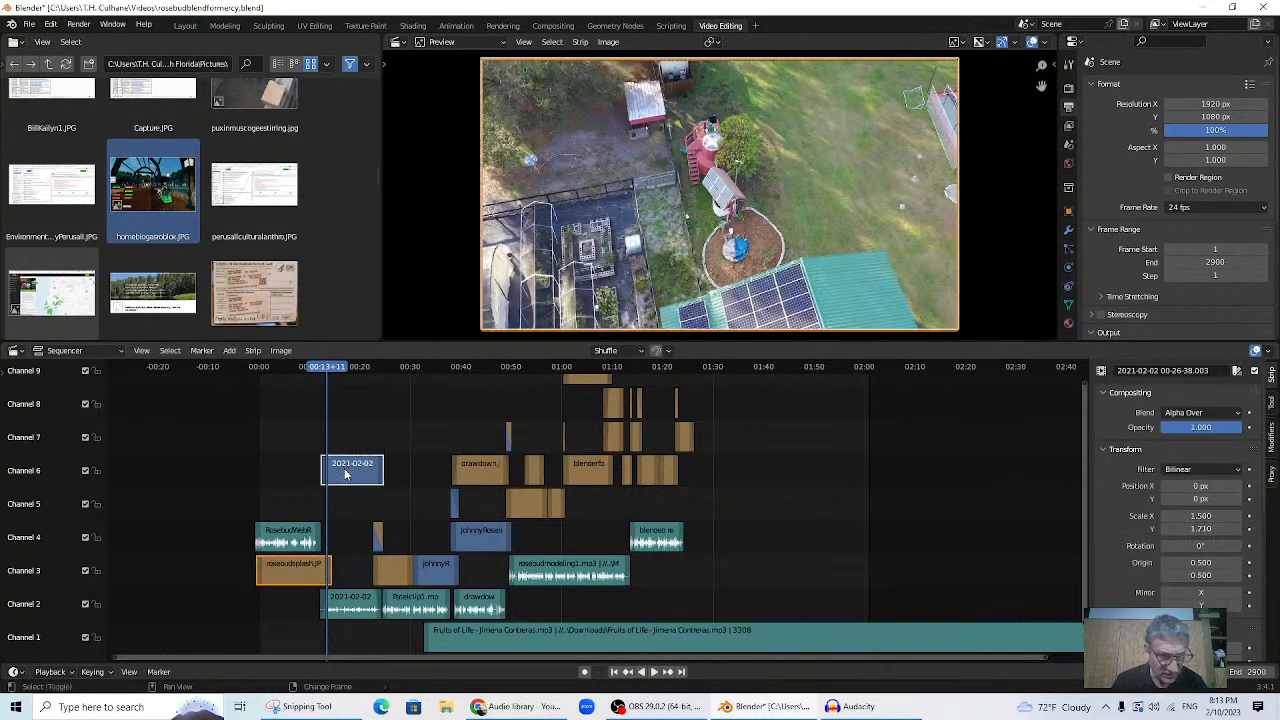
{"action": "left_click", "coordinate": [229, 350]}
{"action": "mouse_move", "coordinate": [256, 517]}
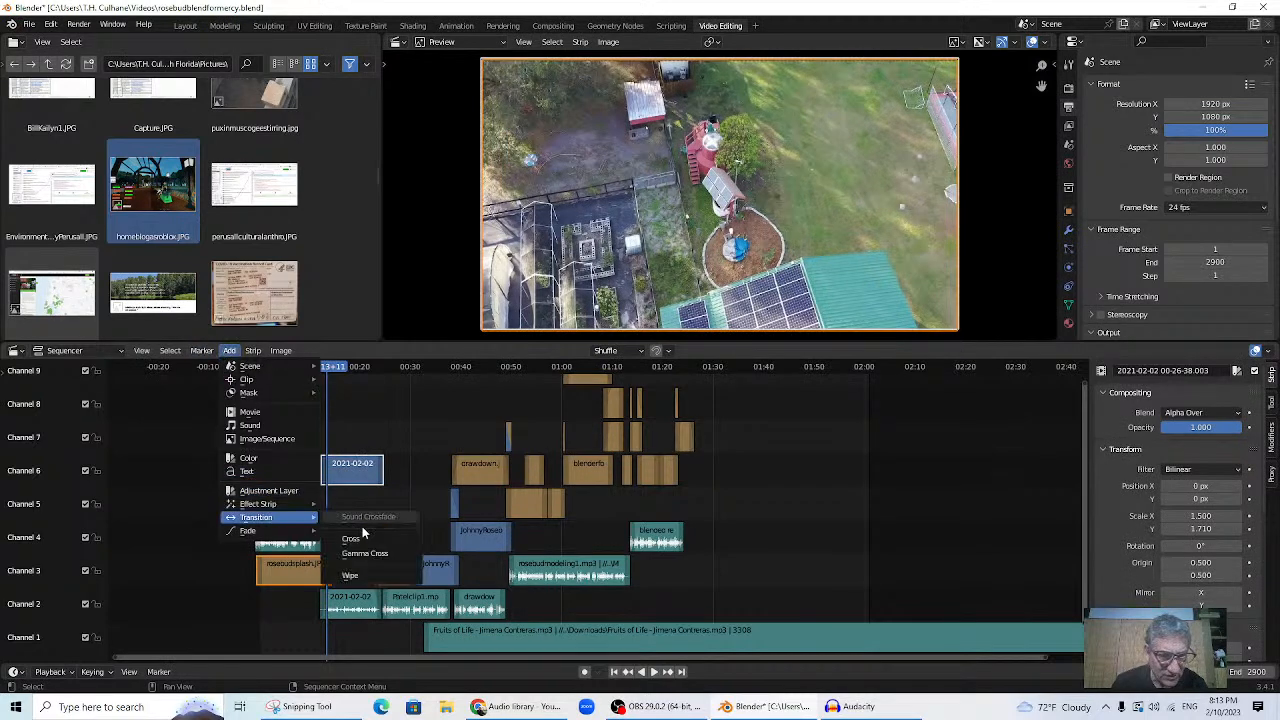
{"action": "left_click", "coordinate": [360, 528]}
{"action": "left_click", "coordinate": [298, 368]}
{"action": "key", "text": "space"}
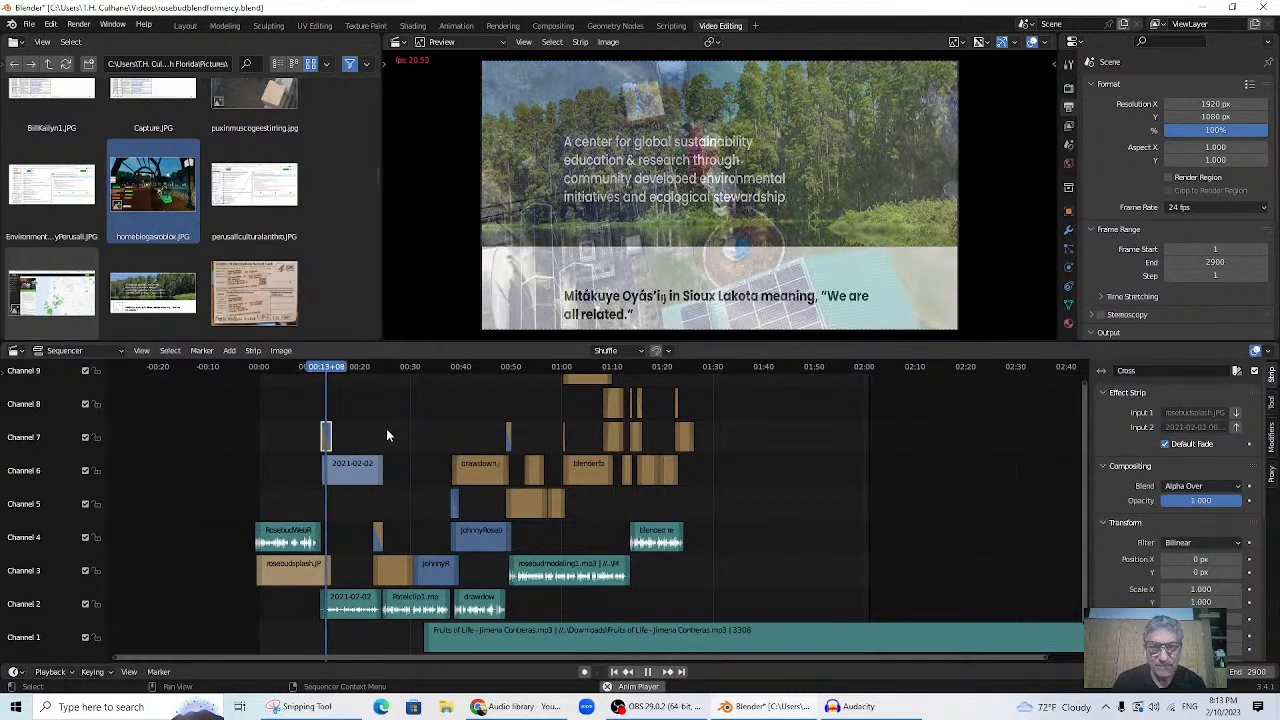
{"action": "key", "text": "space"}
- Slide the music strip on channel 1 to start at about frame 2, and play the opening seconds
{"action": "left_click_drag", "start_coordinate": [480, 636], "coordinate": [321, 645]}
{"action": "left_click_drag", "start_coordinate": [312, 649], "coordinate": [309, 649]}
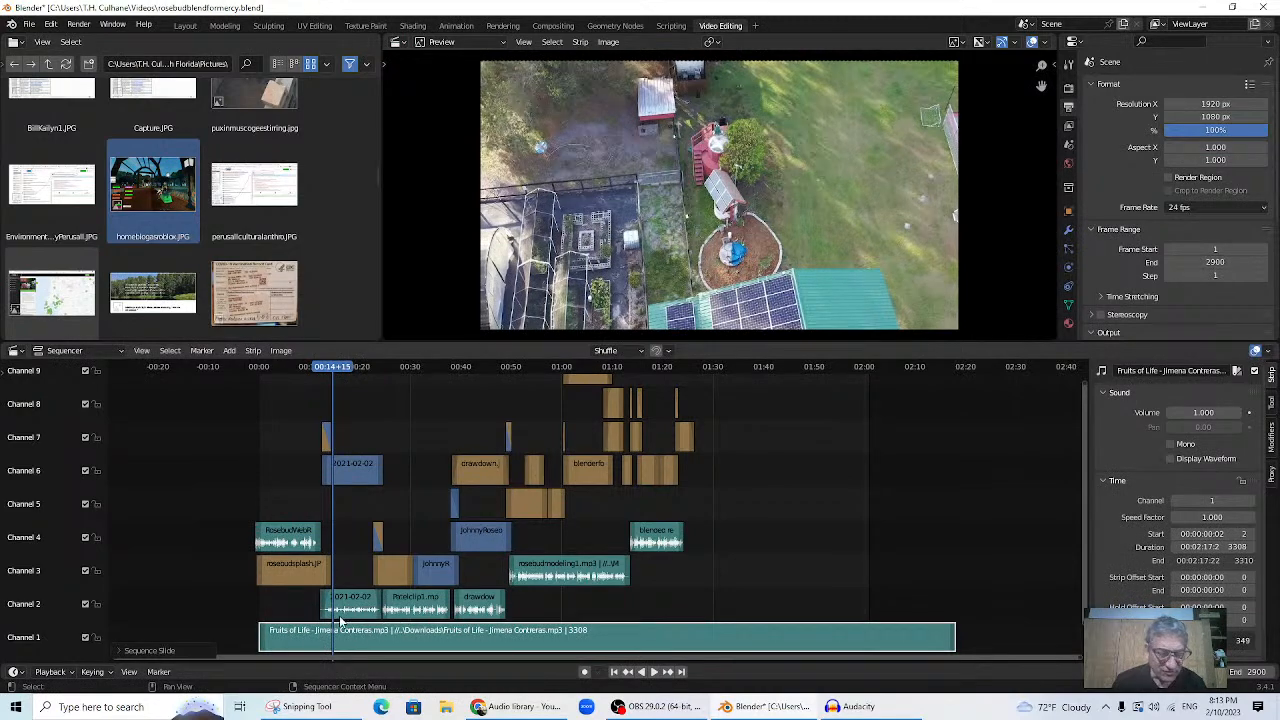
{"action": "left_click", "coordinate": [262, 366]}
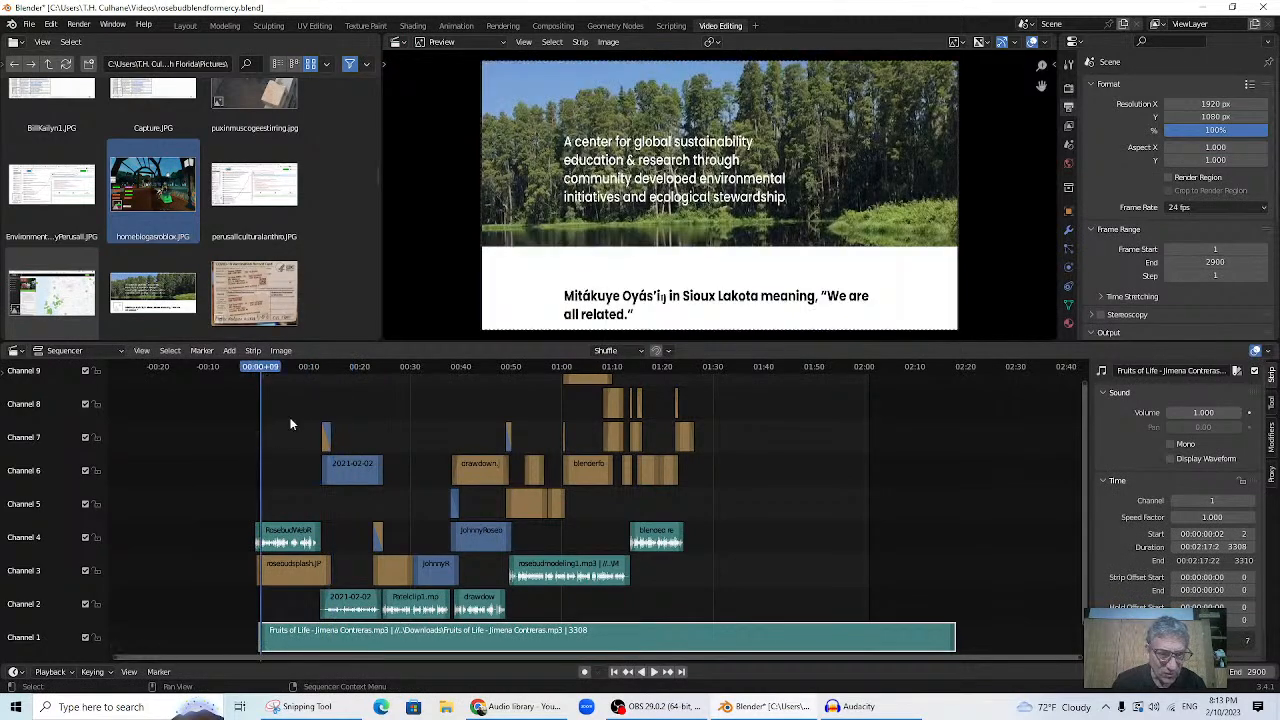
{"action": "key", "text": "space"}
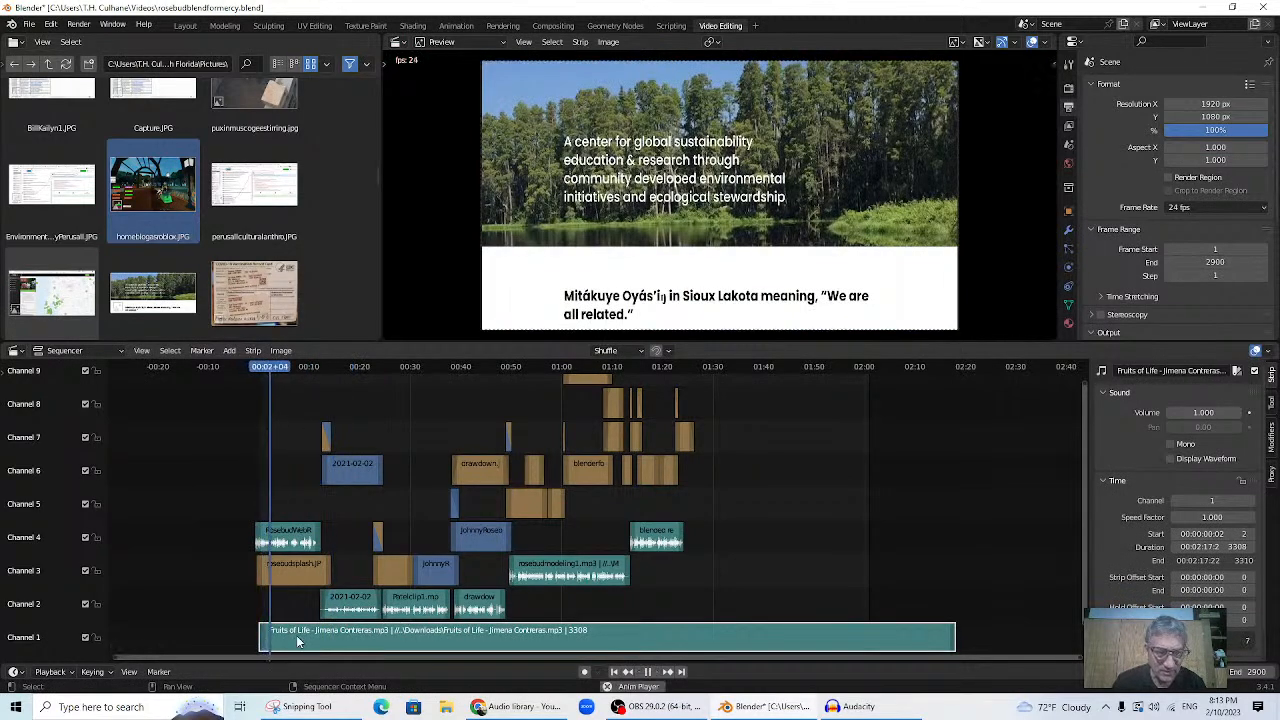
{"action": "key", "text": "space"}
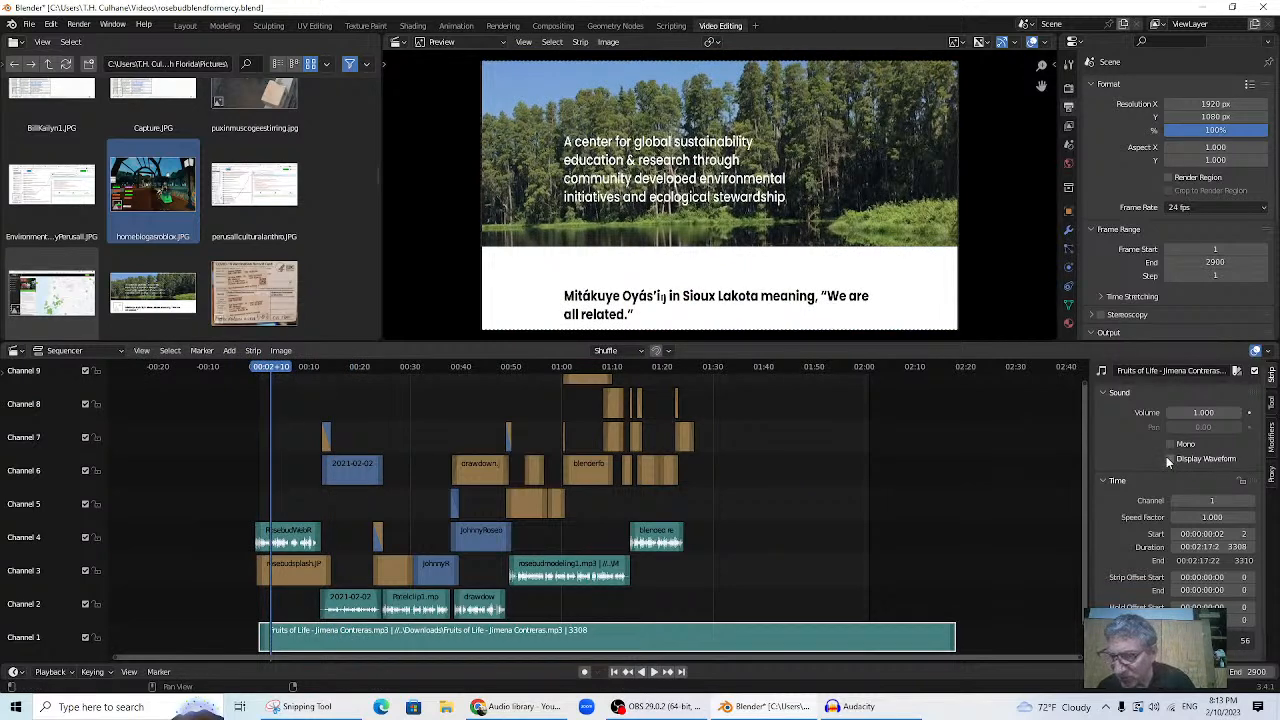
- Set the music strip's volume to 0.2, display its waveform, and play the opening
{"action": "mouse_move", "coordinate": [1214, 411]}
{"action": "left_mouse_down"}
{"action": "mouse_move", "coordinate": [1144, 411]}
{"action": "mouse_move", "coordinate": [1194, 412]}
{"action": "left_mouse_up"}
{"action": "key", "text": "space"}
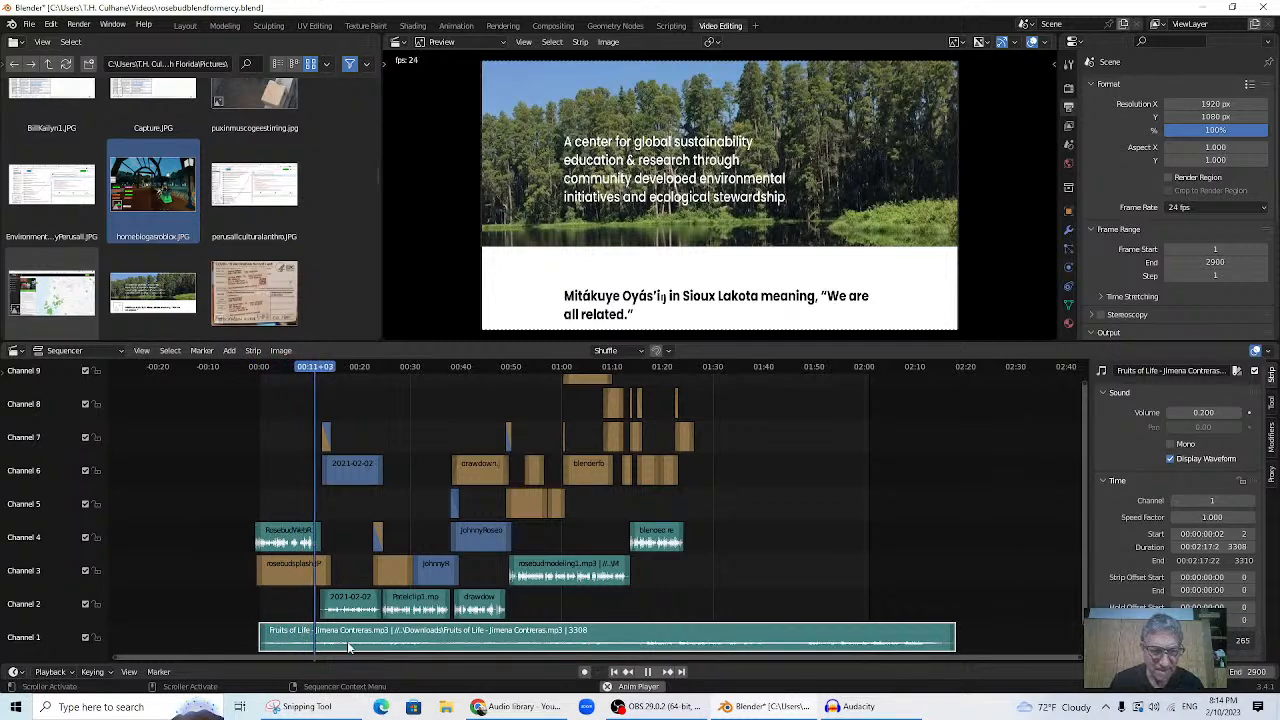
- Stop playback at 00:12+14 and keyframe the music strip's volume of 0.2 there
{"action": "key", "text": "space"}
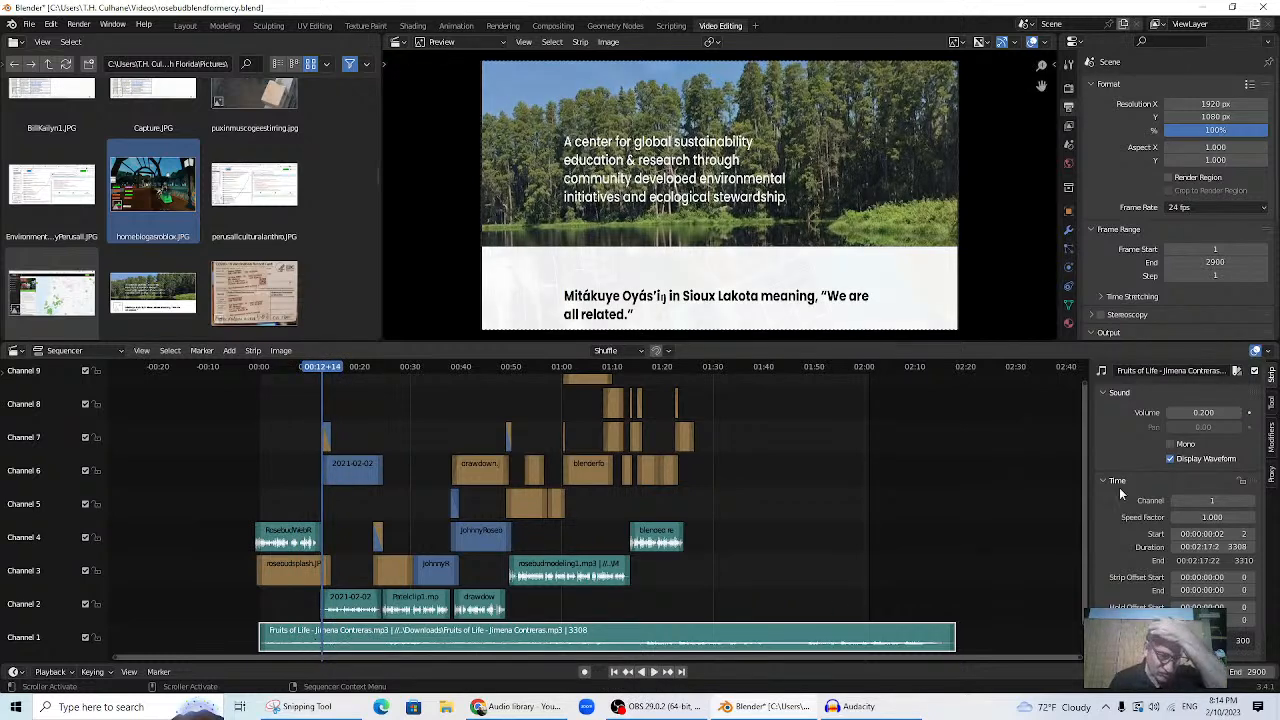
{"action": "left_click", "coordinate": [1249, 414]}
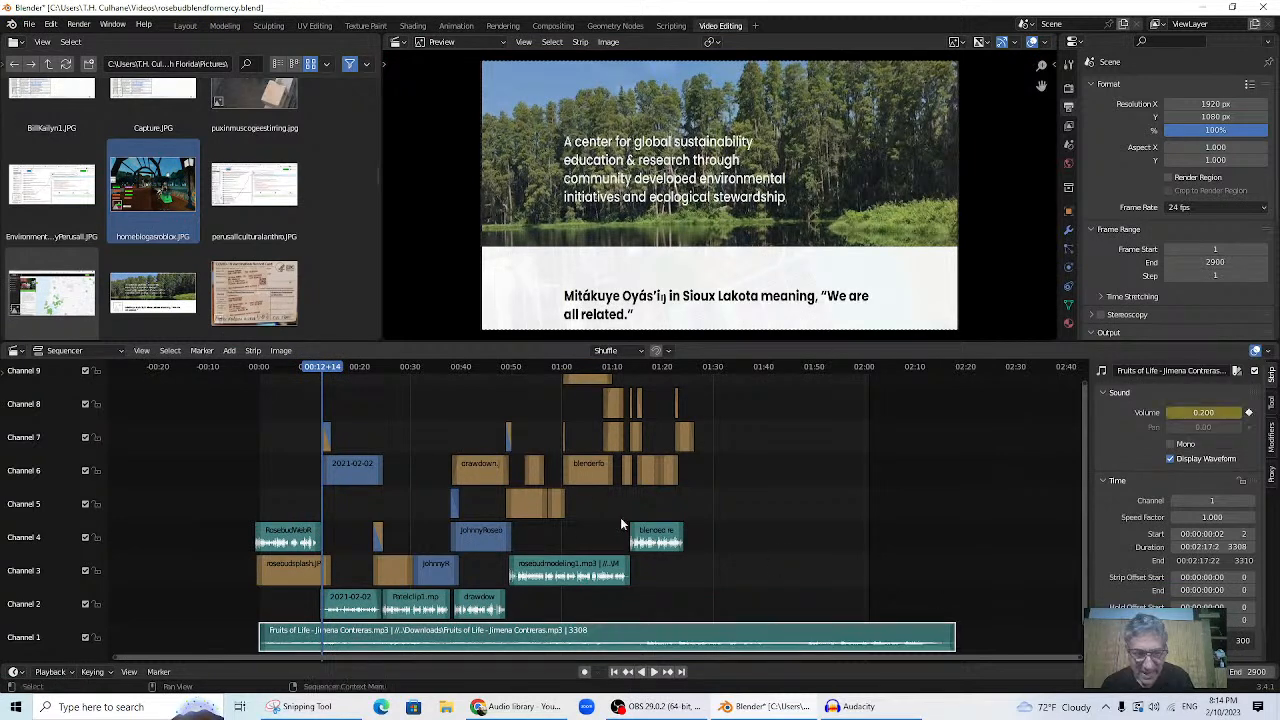
- Play the opening from the start, and at 00:13+02 set the music strip's volume to 0 and keyframe it
{"action": "left_click_drag", "start_coordinate": [325, 369], "coordinate": [259, 374]}
{"action": "key", "text": "space"}
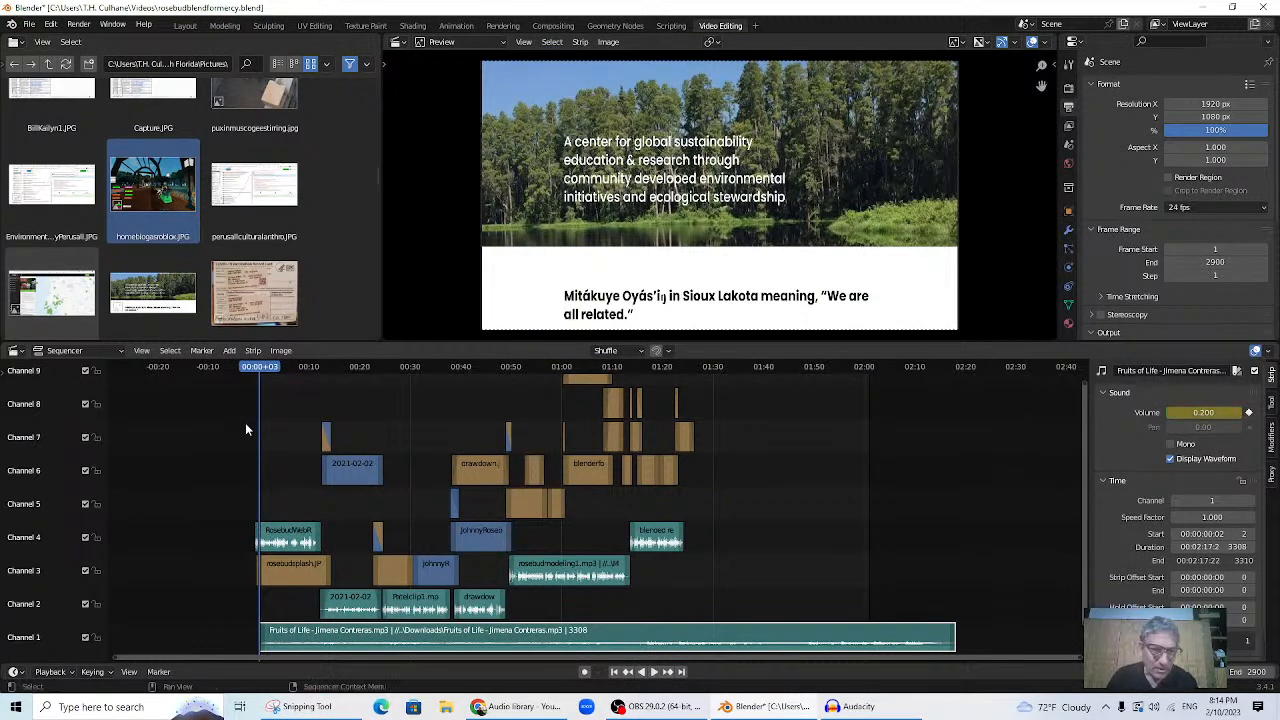
{"action": "left_click_drag", "start_coordinate": [259, 374], "coordinate": [319, 382]}
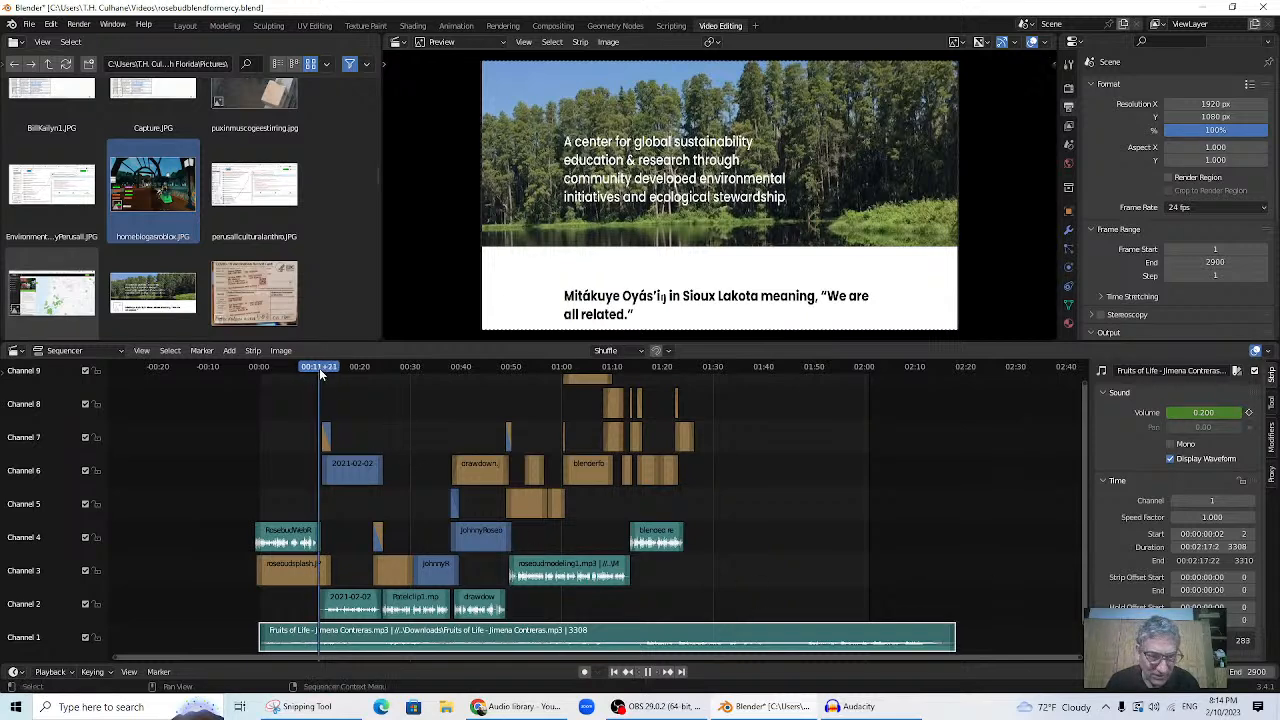
{"action": "scroll", "coordinate": [594, 522], "scroll_direction": "up", "scroll_amount": 3}
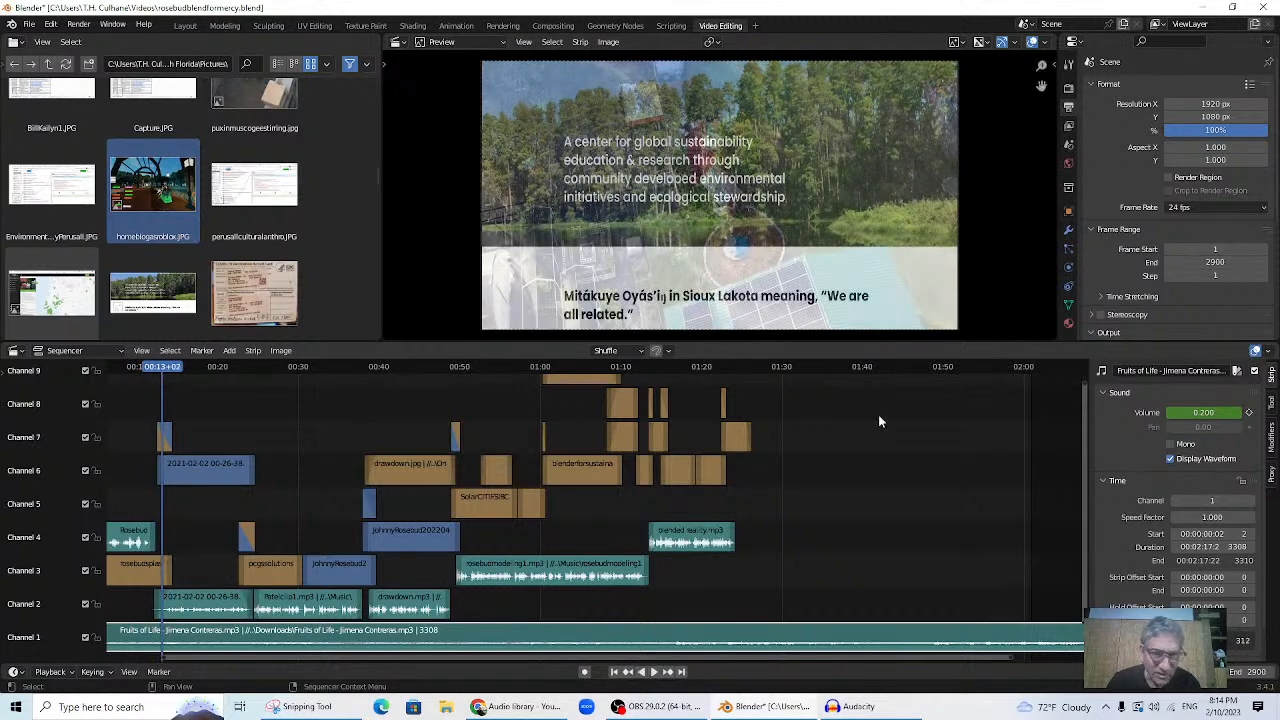
{"action": "left_click", "coordinate": [1194, 412]}
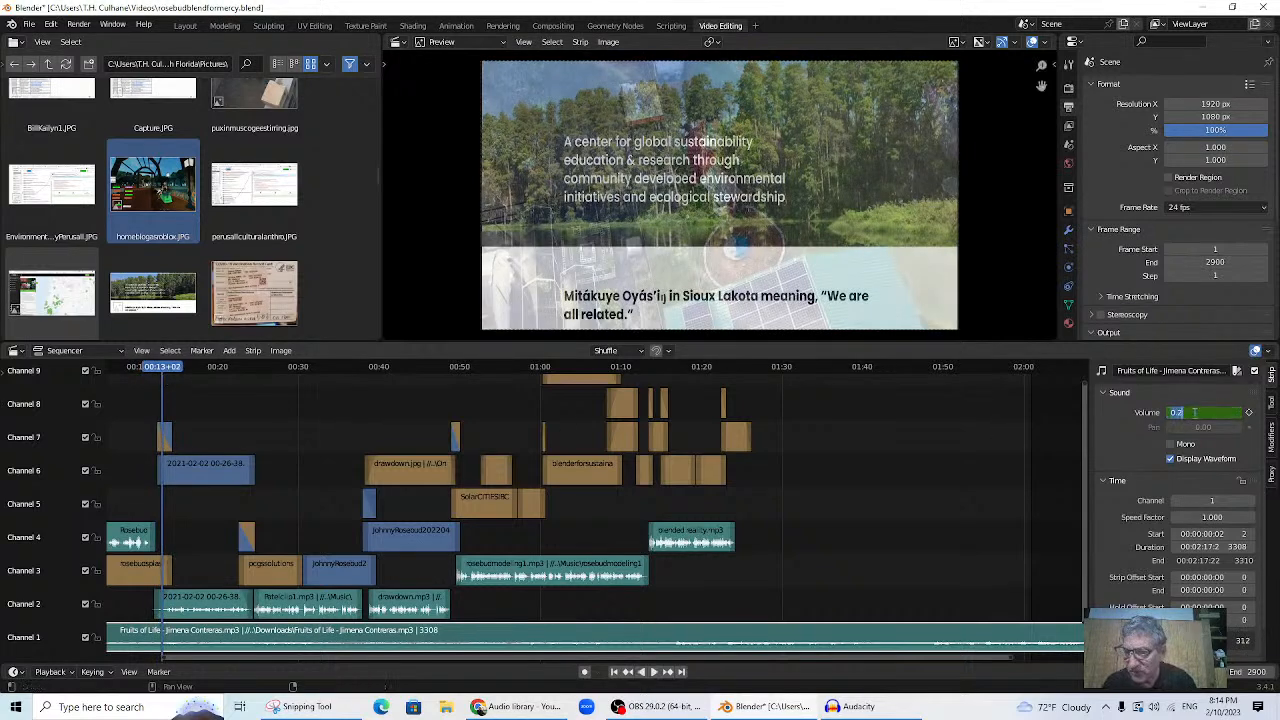
{"action": "left_click", "coordinate": [1248, 412]}
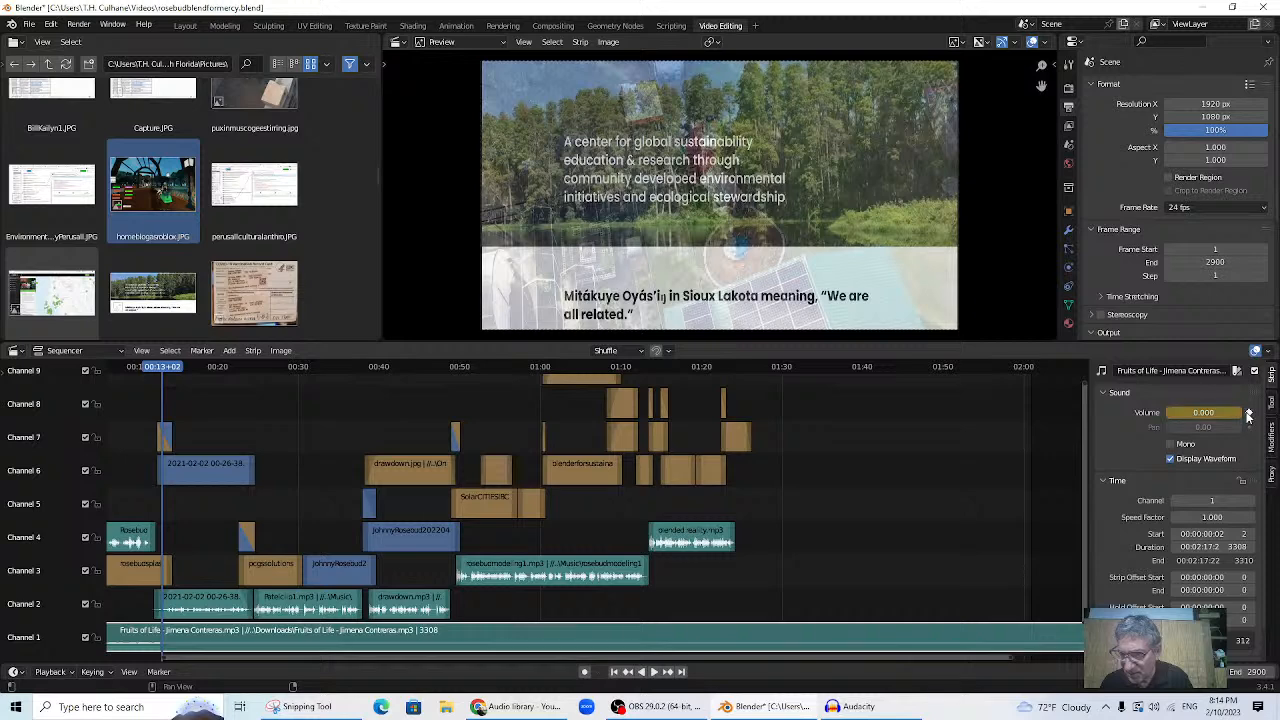
- Play through the drone video section, and at 00:23+22 keyframe the music strip's volume at 0
{"action": "left_click_drag", "start_coordinate": [145, 374], "coordinate": [135, 374]}
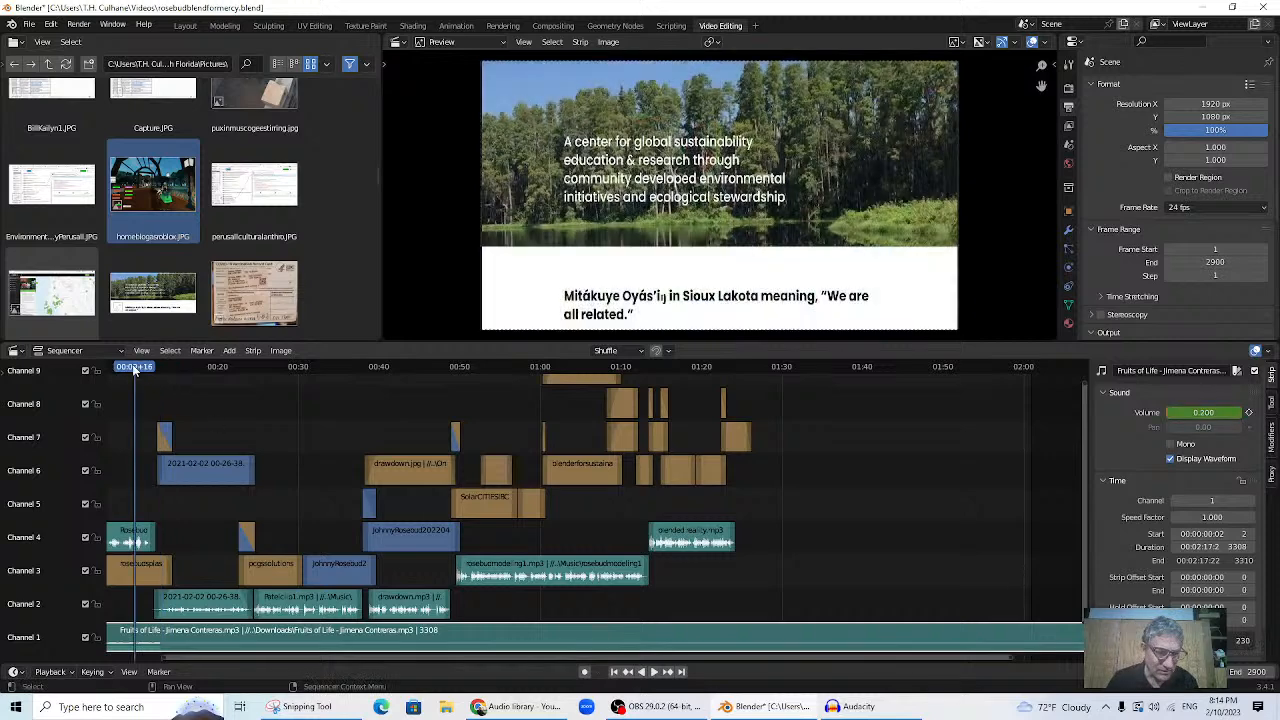
{"action": "key", "text": "space"}
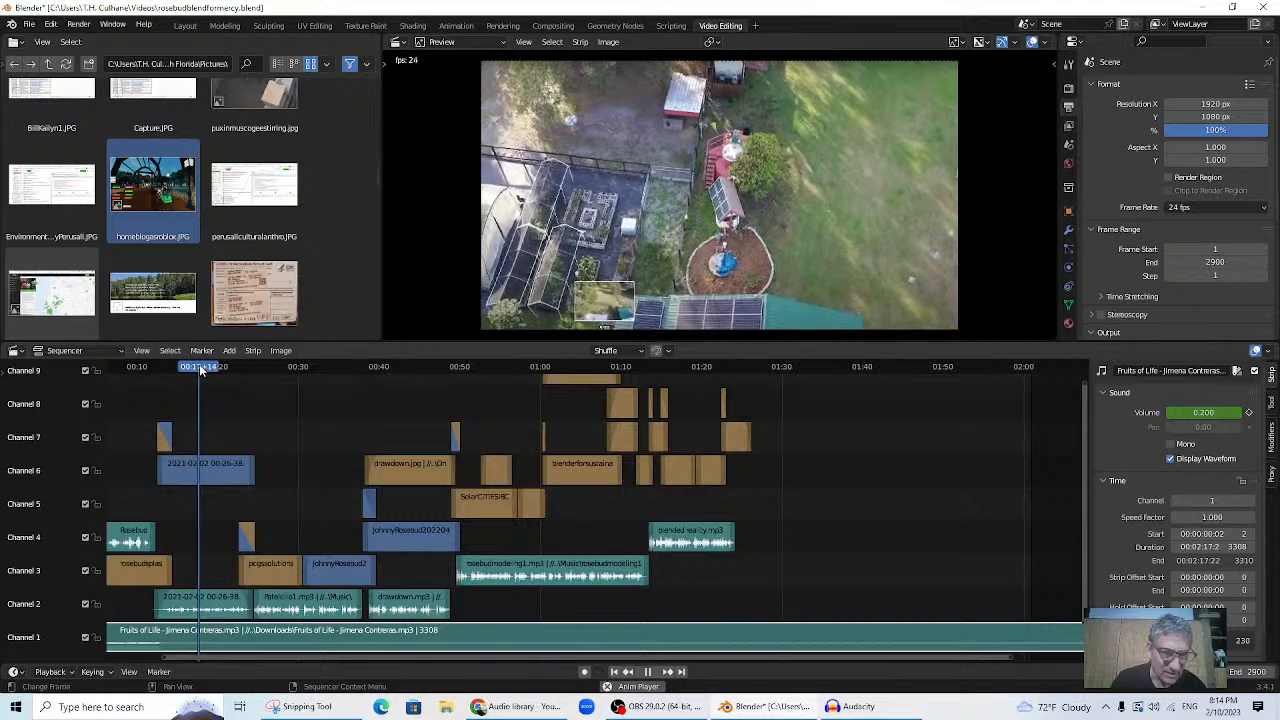
{"action": "left_click_drag", "start_coordinate": [205, 368], "coordinate": [247, 369]}
{"action": "key", "text": "space"}
{"action": "key", "text": "space"}
{"action": "left_click", "coordinate": [253, 368]}
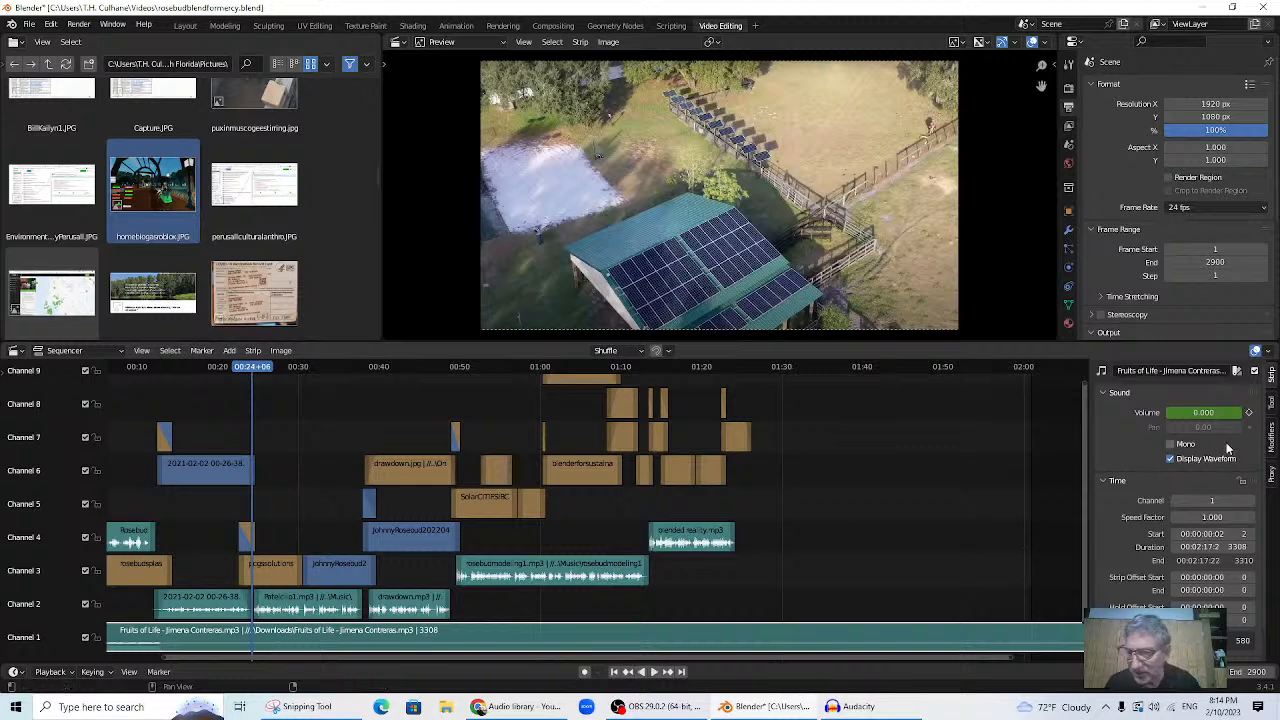
{"action": "left_click", "coordinate": [249, 367]}
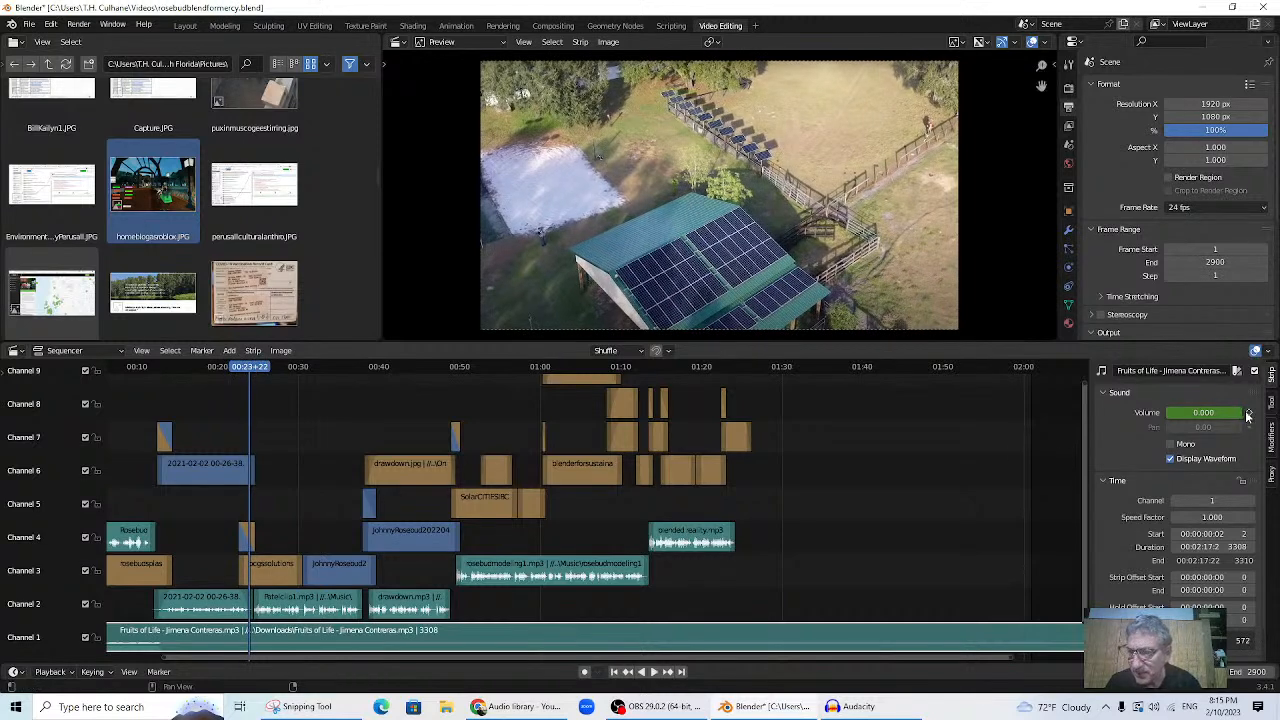
- Advance to 00:24+18, set the music strip's volume to 0.2, and keyframe it there
{"action": "key", "text": "space"}
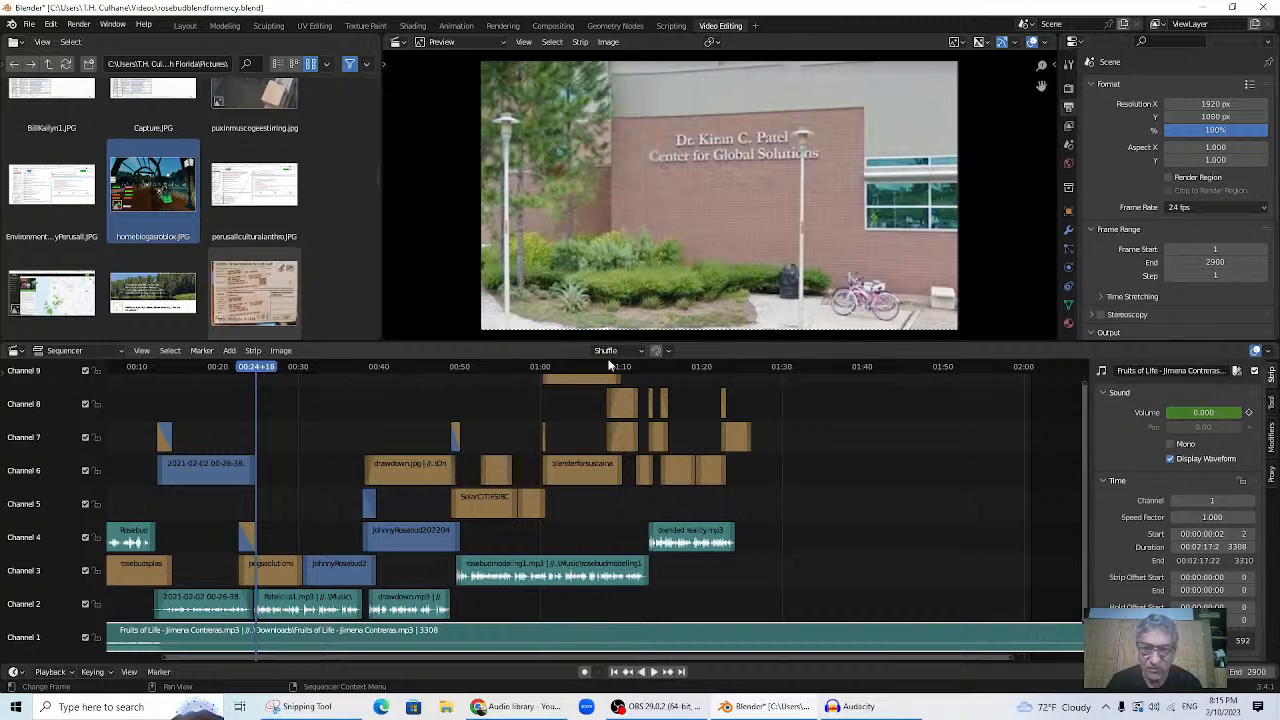
{"action": "left_click", "coordinate": [1208, 412]}
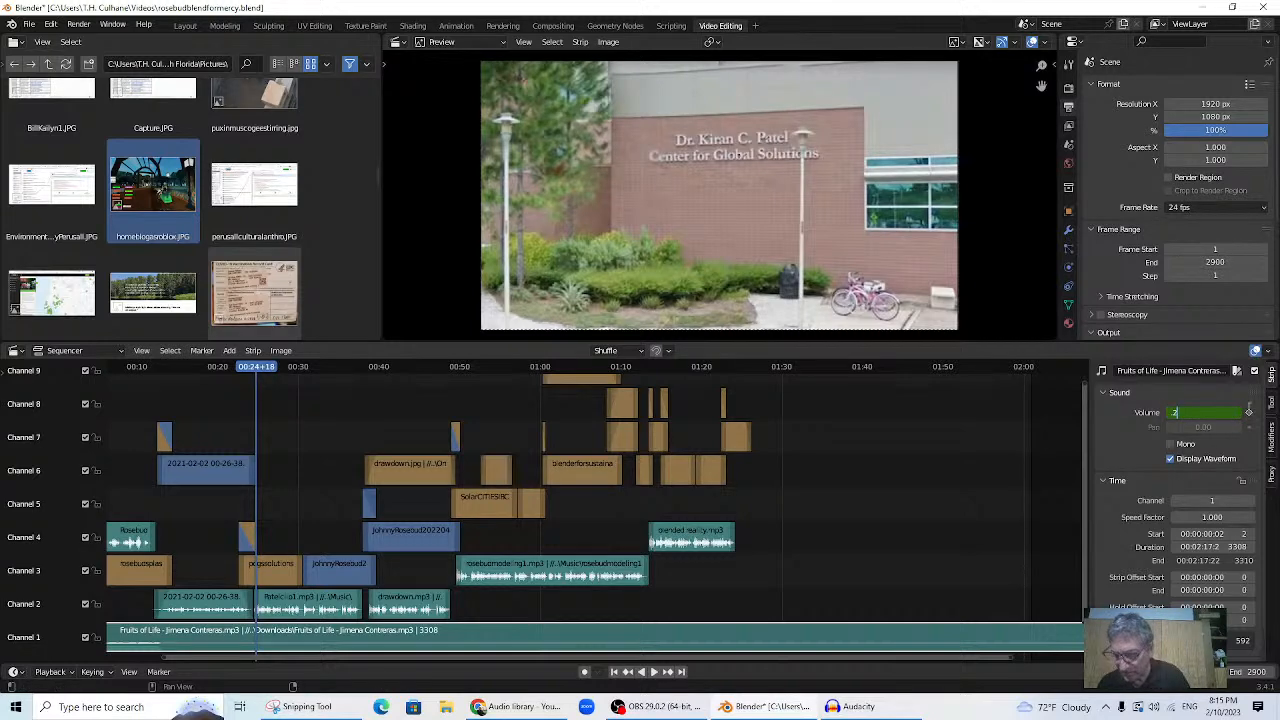
{"action": "key", "text": "Return"}
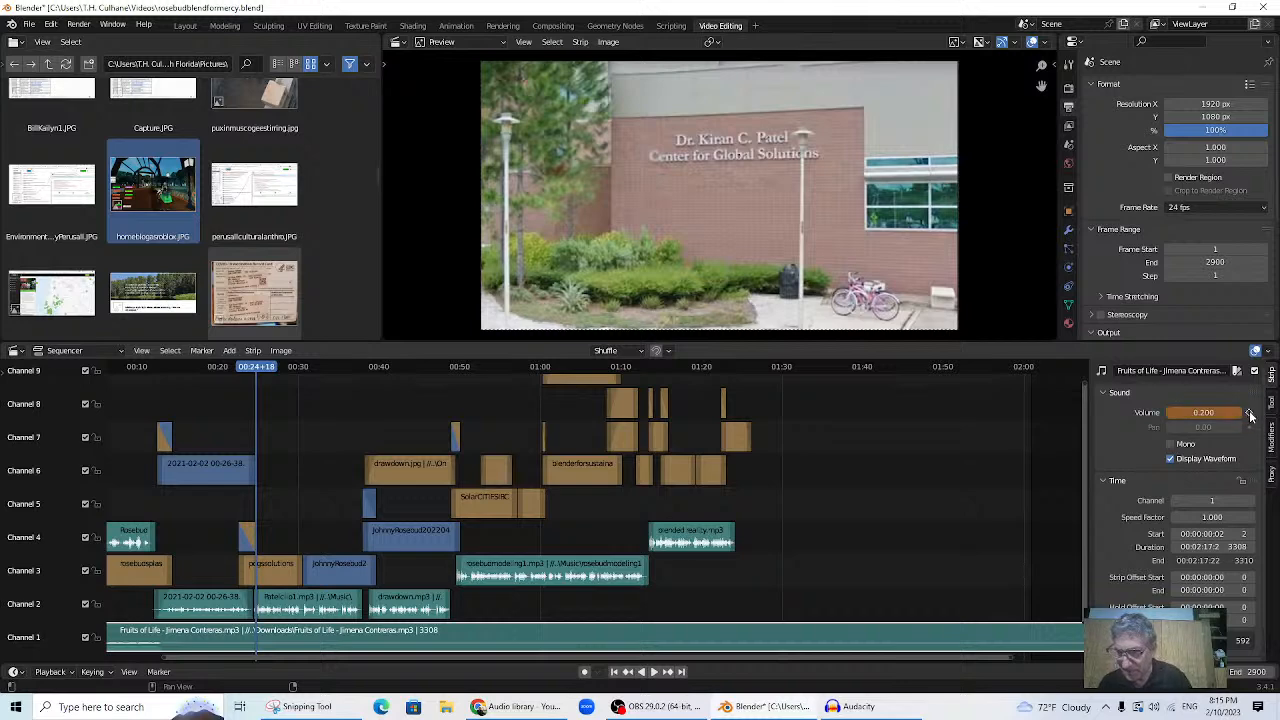
{"action": "left_click", "coordinate": [1249, 413]}
- Play back the music change from about 00:21, and remove the volume keyframe at 00:24+18
{"action": "left_click", "coordinate": [226, 366]}
{"action": "key", "text": "space"}
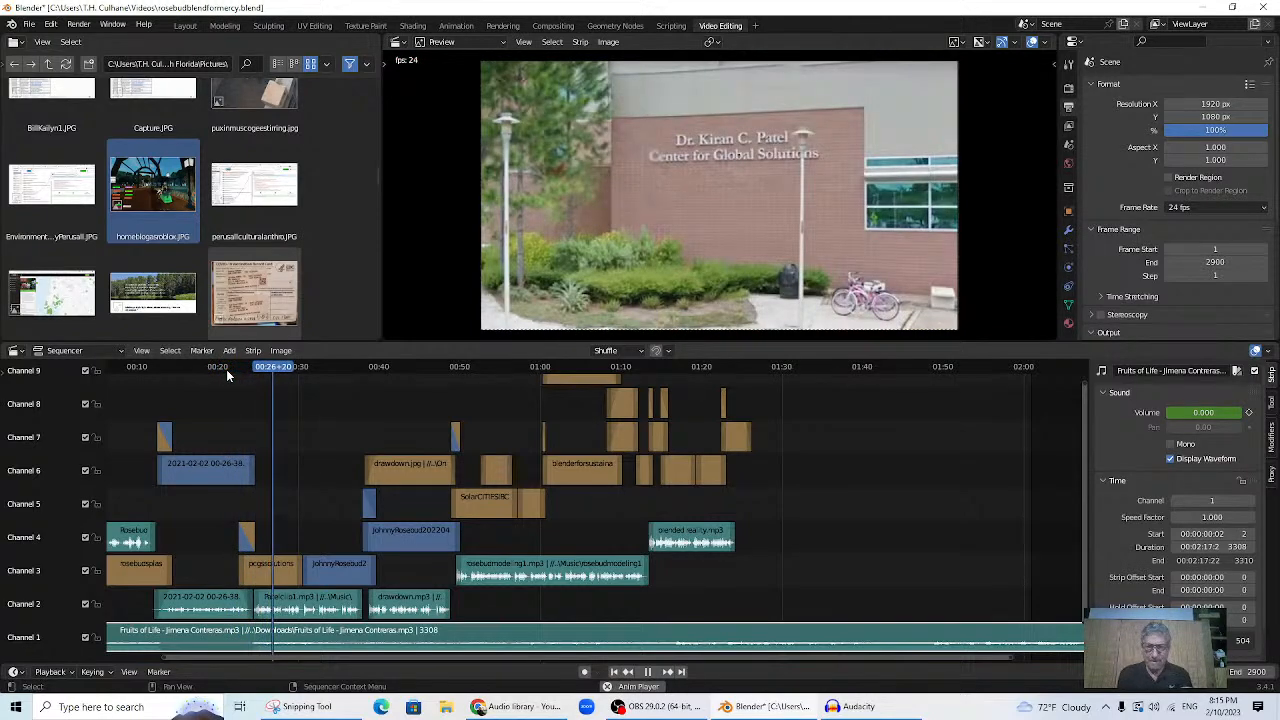
{"action": "key", "text": "space"}
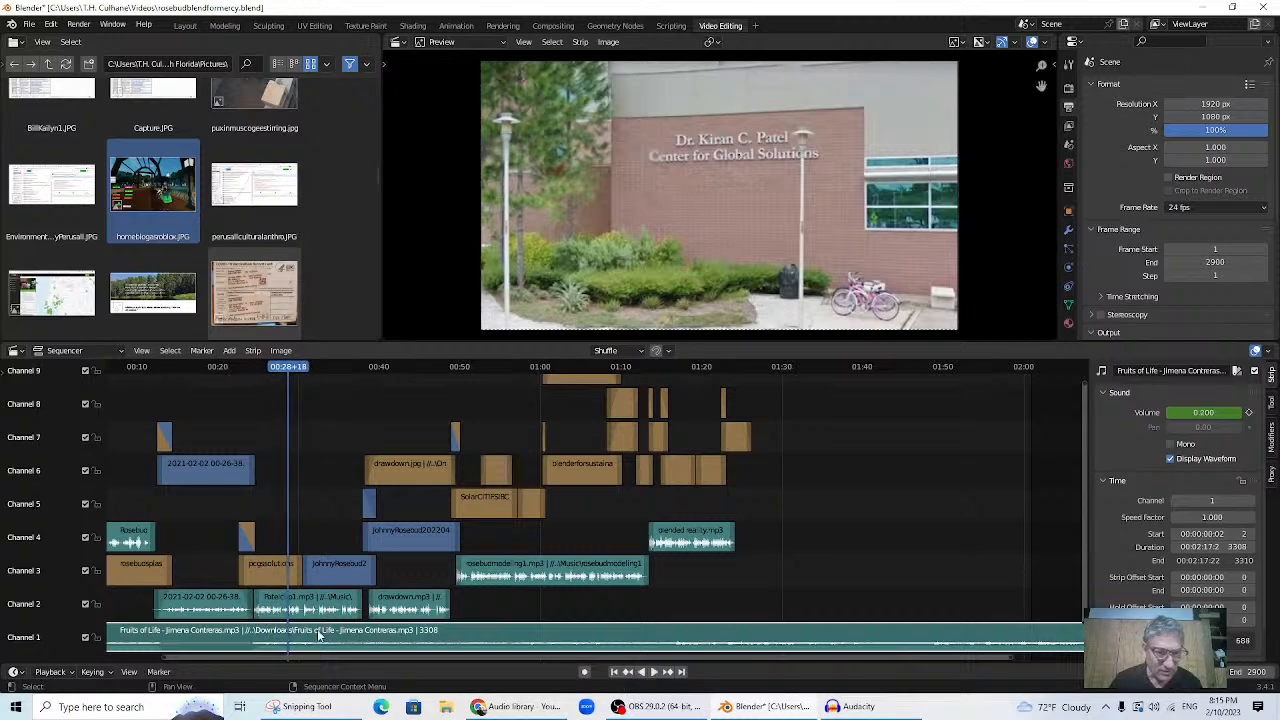
{"action": "left_click_drag", "start_coordinate": [286, 370], "coordinate": [277, 369]}
{"action": "key", "text": "space"}
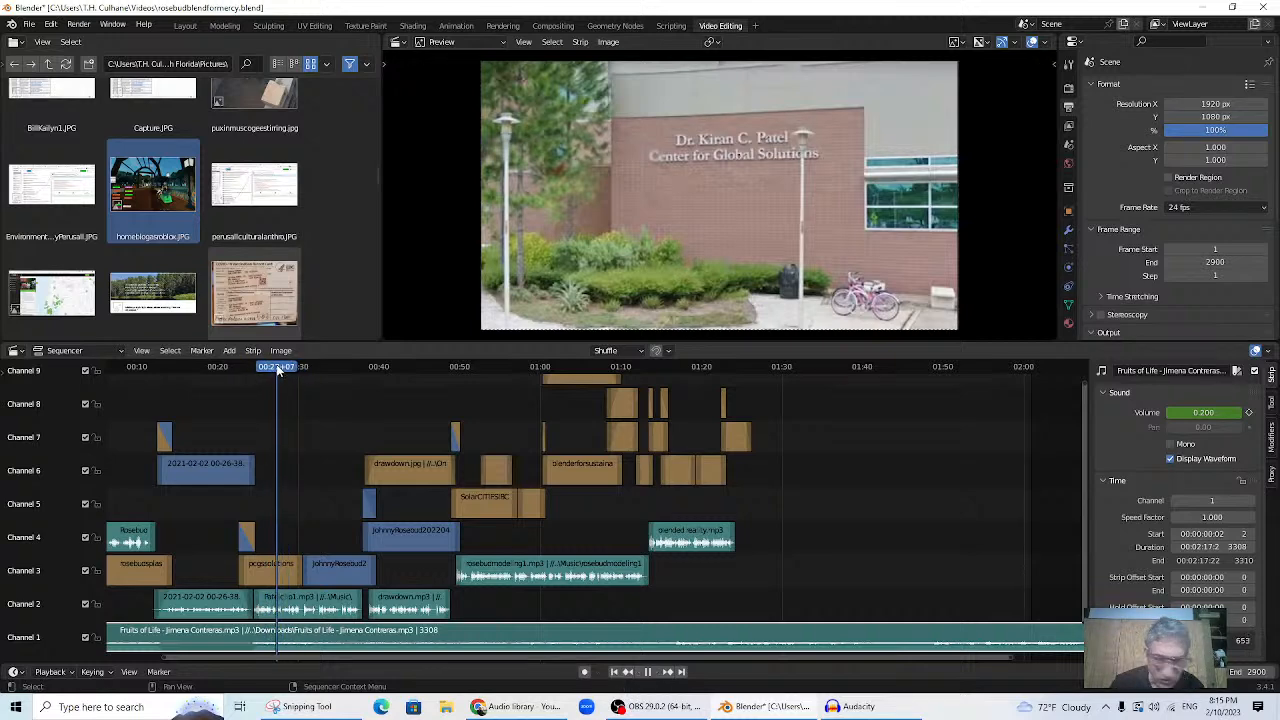
{"action": "left_click", "coordinate": [628, 673]}
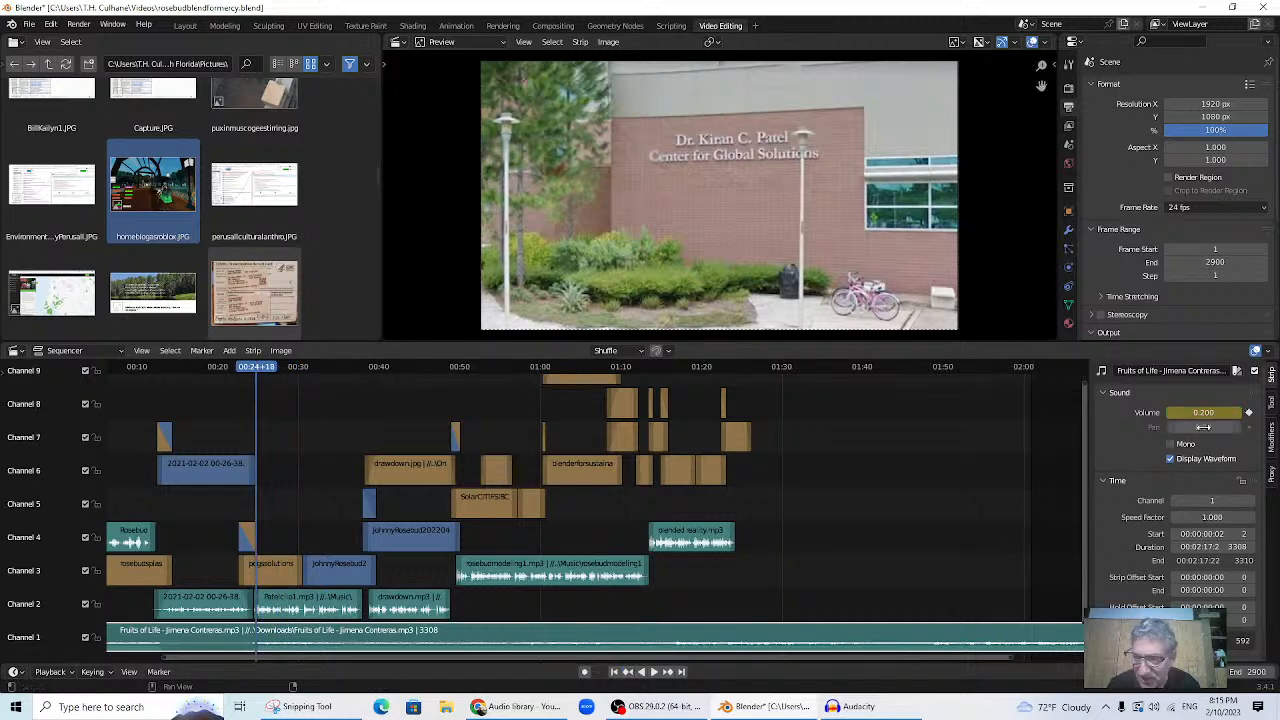
{"action": "left_click", "coordinate": [1249, 414]}
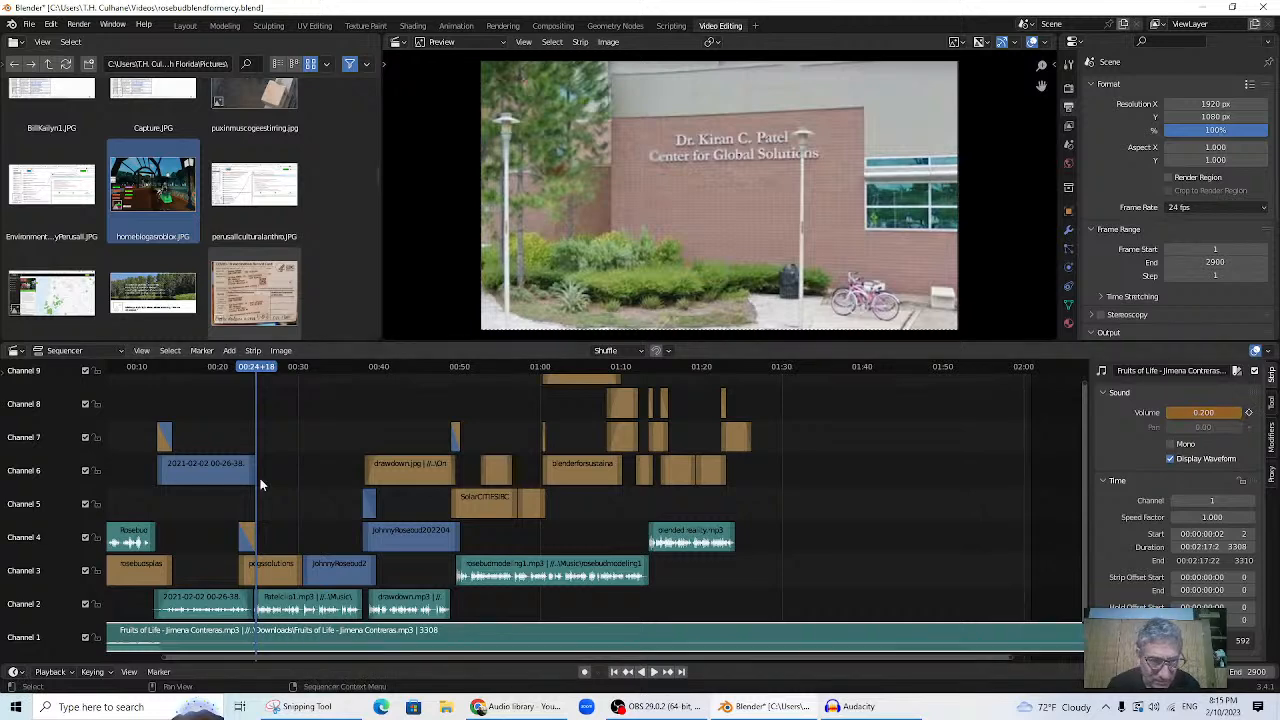
- Advance to 00:25+12, set the music strip's volume to 0.2, and keyframe it there
{"action": "key", "text": "space"}
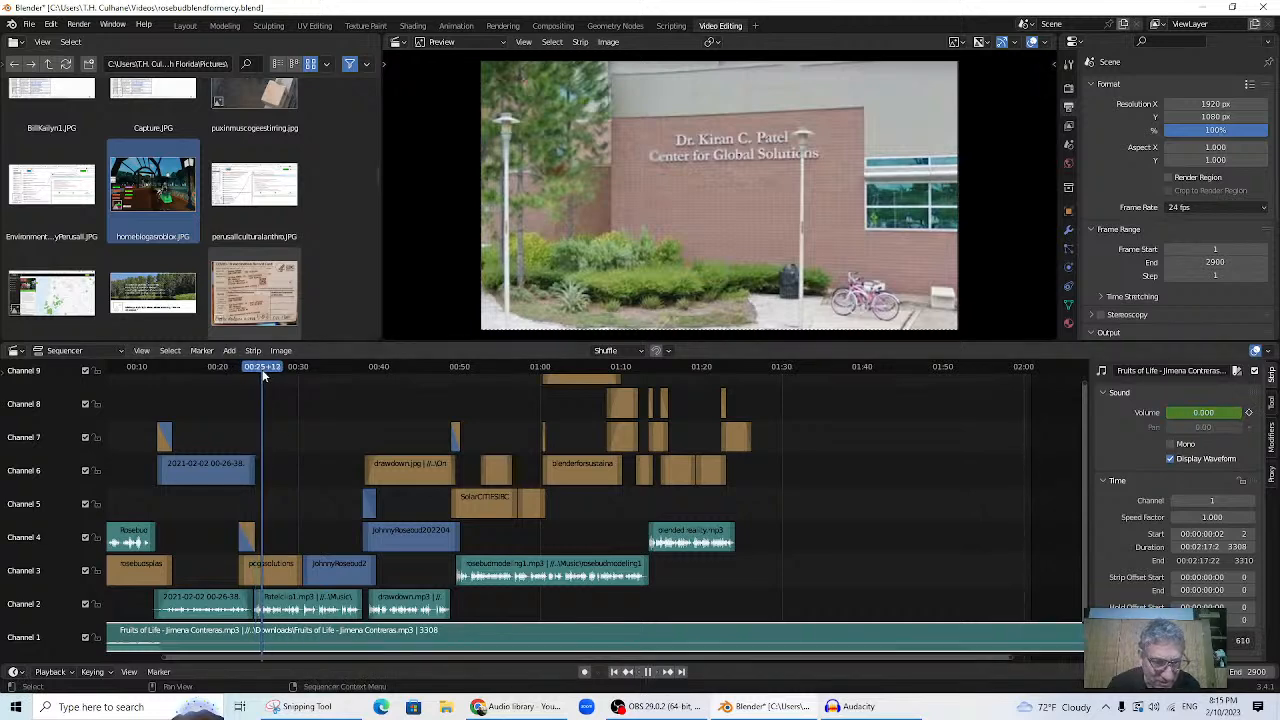
{"action": "left_click", "coordinate": [1211, 413]}
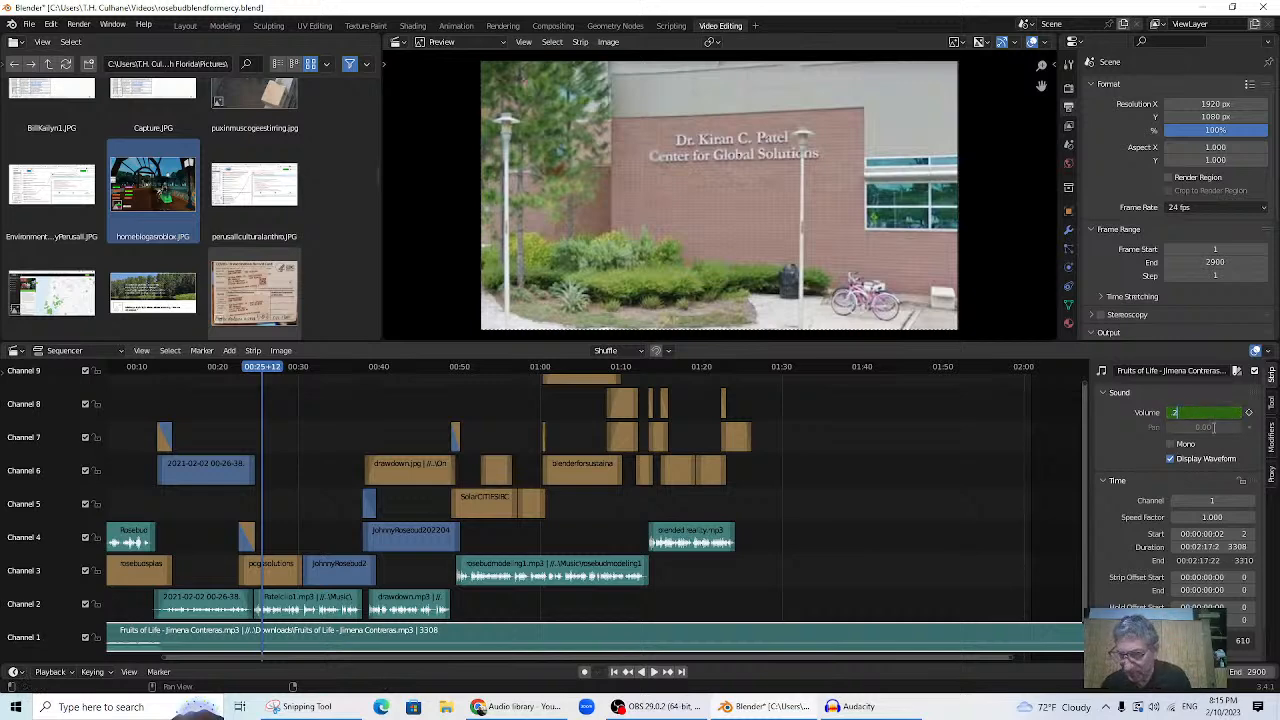
{"action": "type", "text": ".2"}
{"action": "key", "text": "Return"}
{"action": "left_click", "coordinate": [1249, 414]}
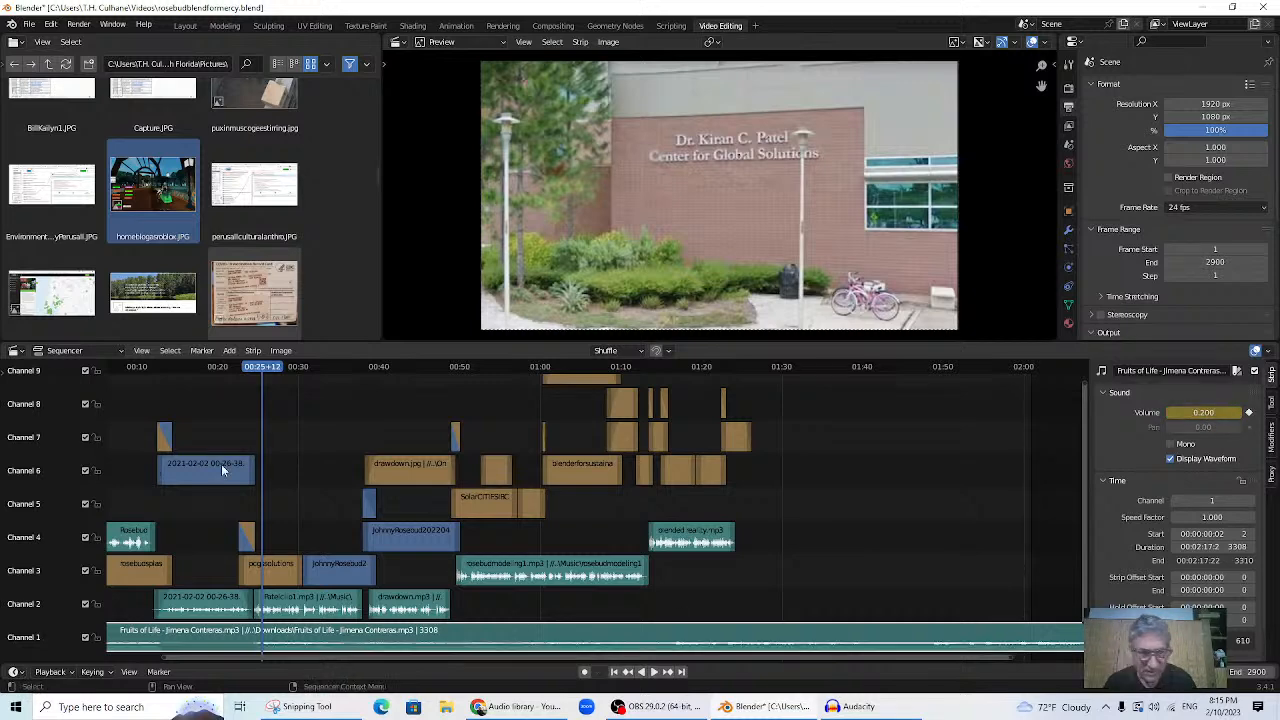
- Play back the music change from about 00:22, and return to the volume keyframe at 00:23+22
{"action": "left_click", "coordinate": [232, 368]}
{"action": "key", "text": "space"}
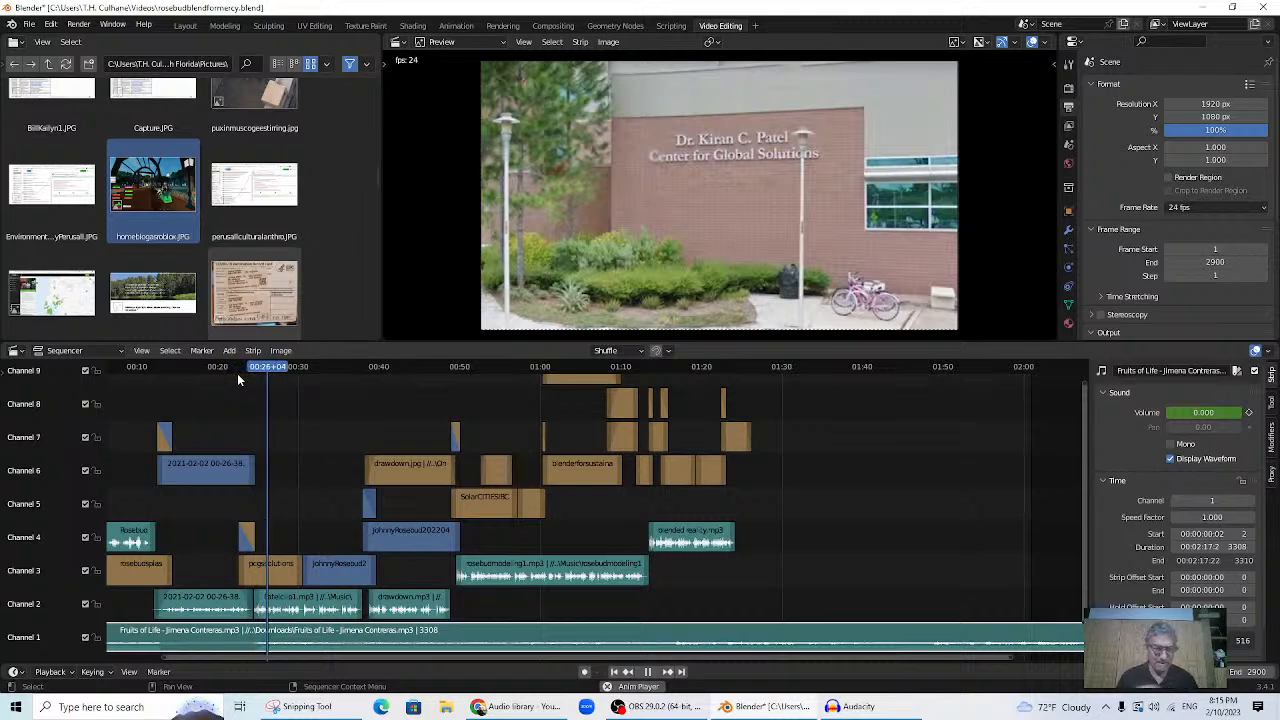
{"action": "left_click_drag", "start_coordinate": [264, 368], "coordinate": [255, 368]}
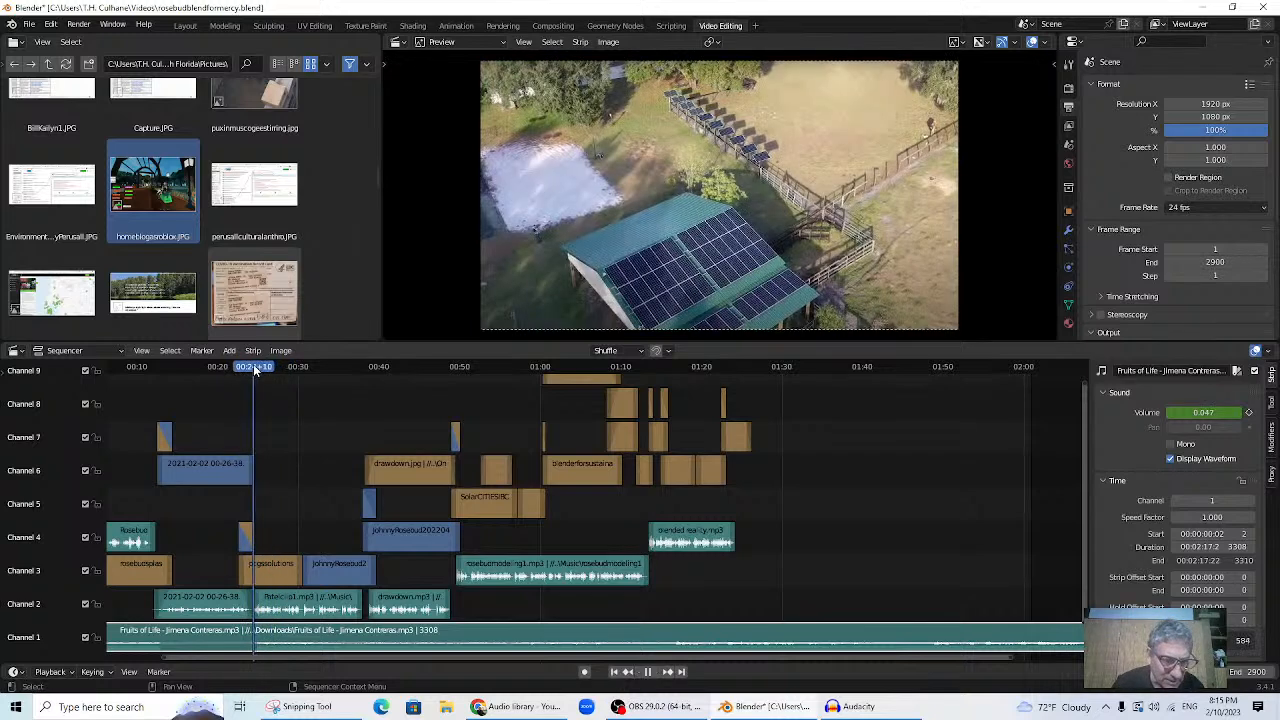
{"action": "left_click", "coordinate": [628, 673]}
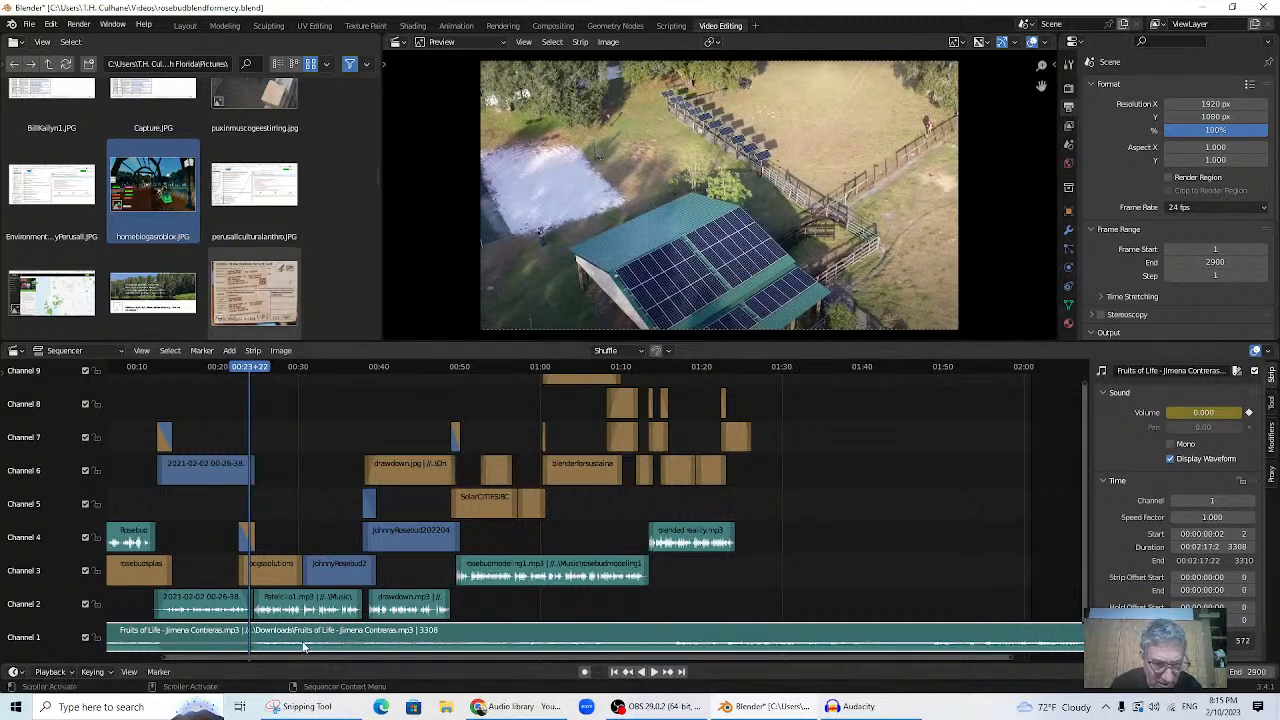
- Keyframe the music strip's volume at 0 at 00:25+06, and remove the volume keyframe at 00:25+12
{"action": "key", "text": "space"}
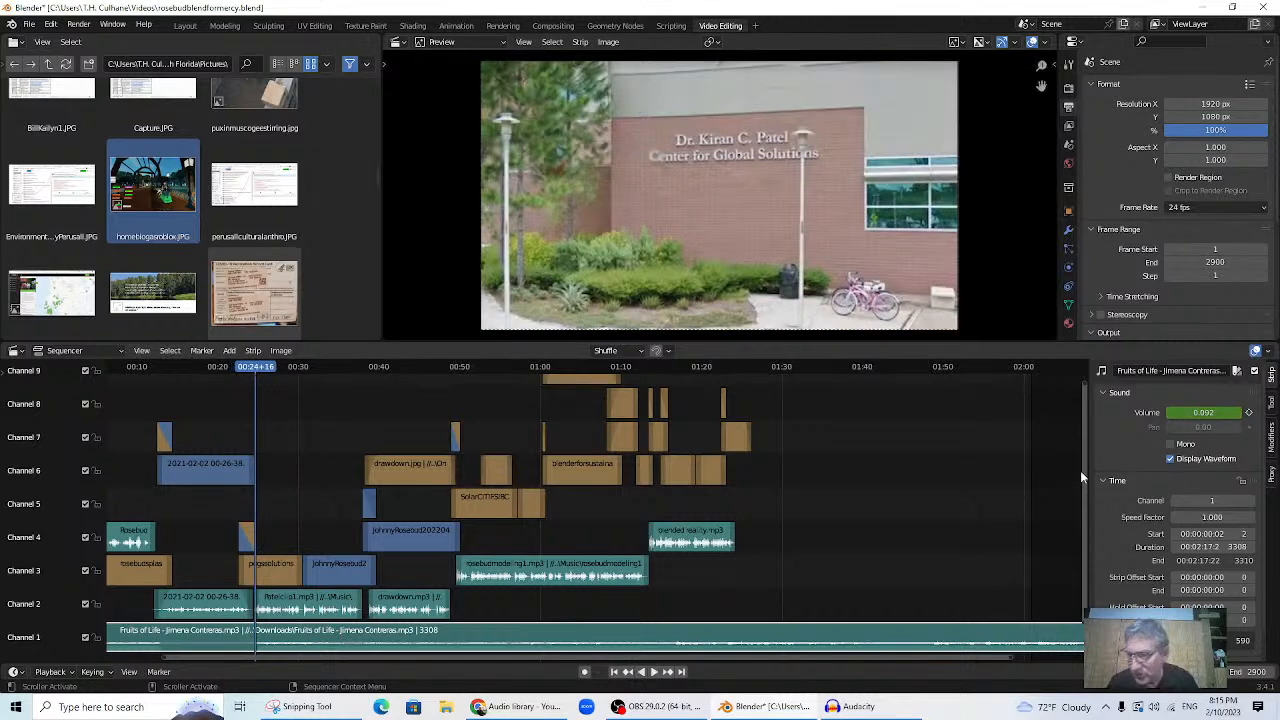
{"action": "left_click_drag", "start_coordinate": [252, 370], "coordinate": [261, 372]}
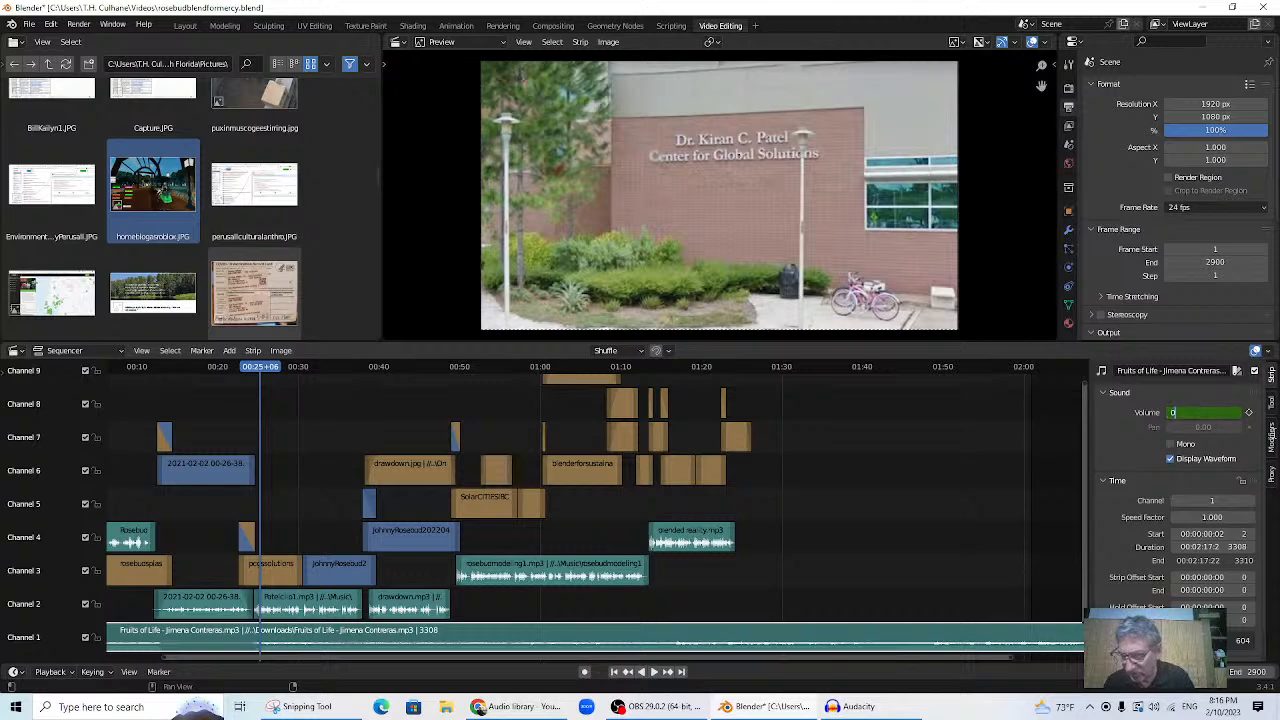
{"action": "key", "text": "Return"}
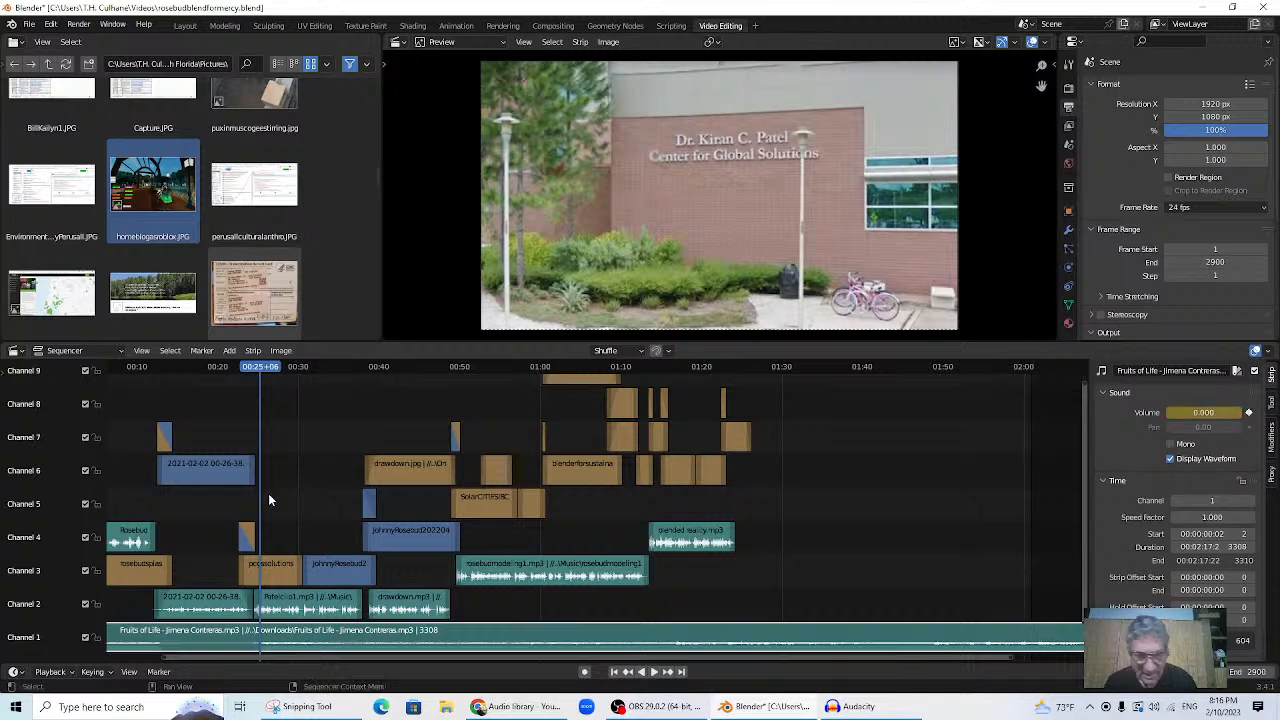
{"action": "left_click", "coordinate": [668, 672]}
{"action": "left_click_drag", "start_coordinate": [1204, 412], "coordinate": [1207, 412]}
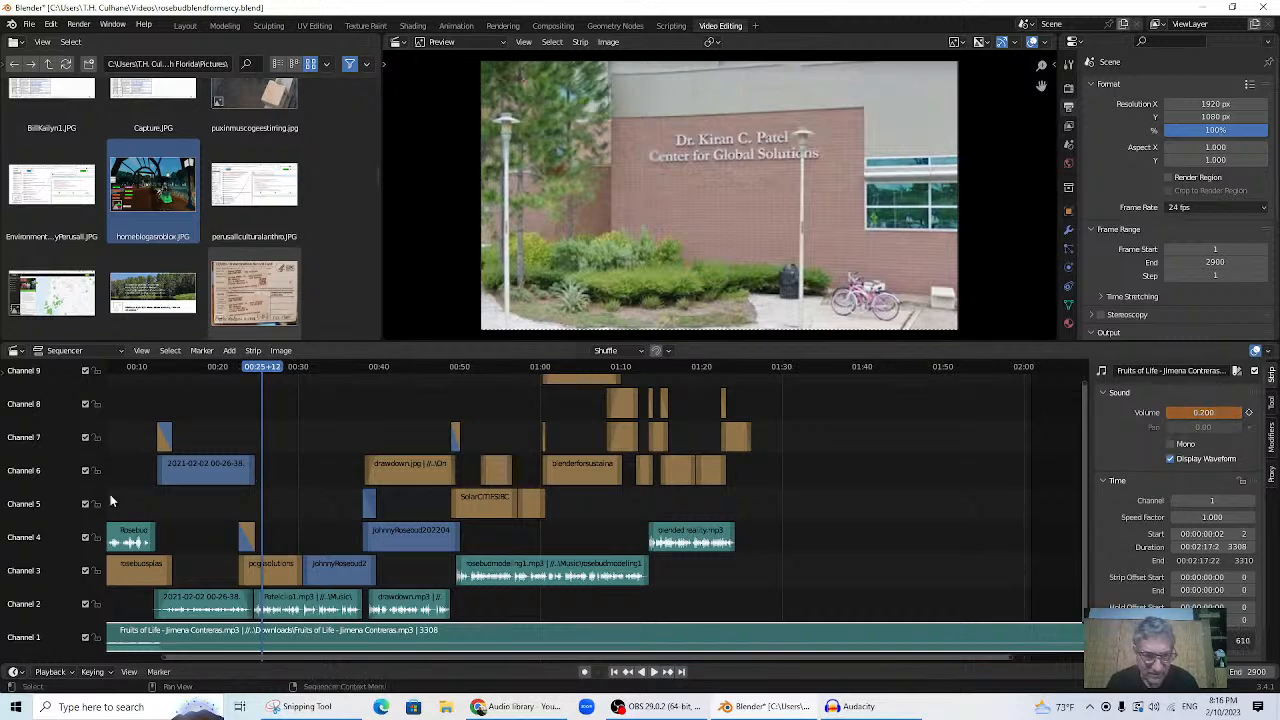
- Set and keyframe the music strip's volume at 0.2 at 00:26+07, and play the section from about 00:24 to 00:36
{"action": "left_click_drag", "start_coordinate": [262, 374], "coordinate": [268, 372]}
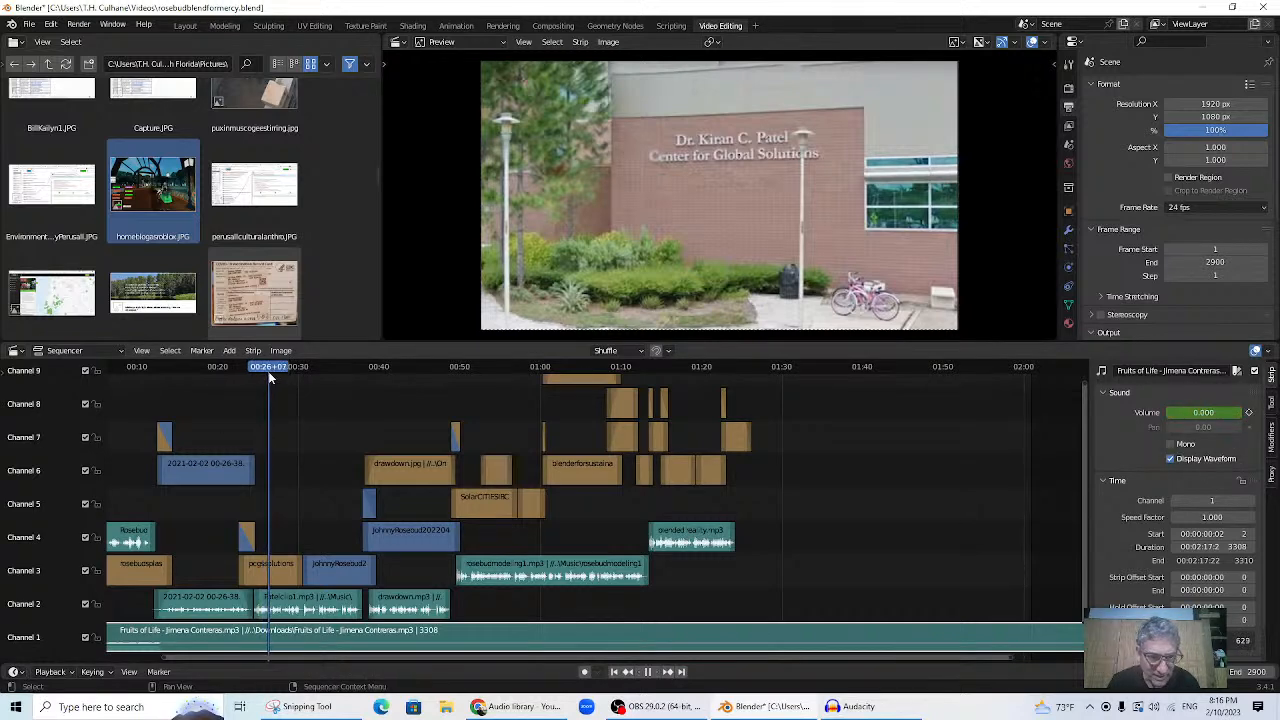
{"action": "left_click", "coordinate": [1207, 412]}
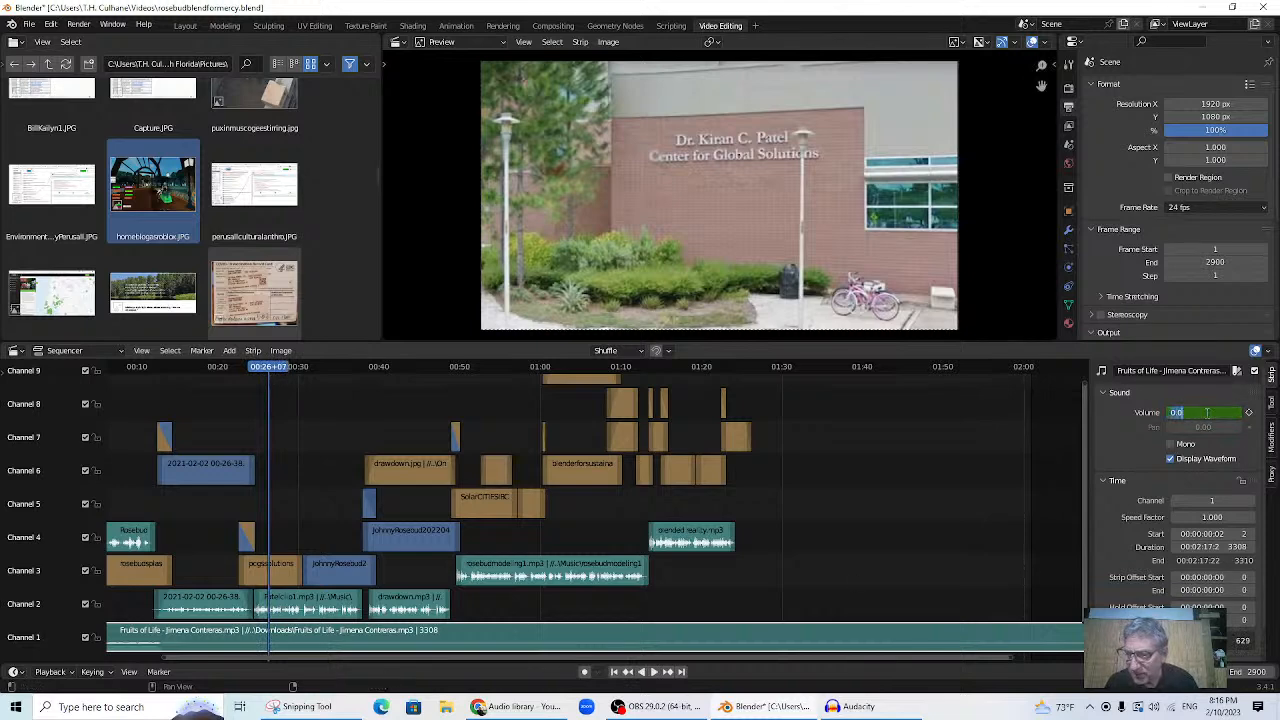
{"action": "type", "text": ".2"}
{"action": "key", "text": "Return"}
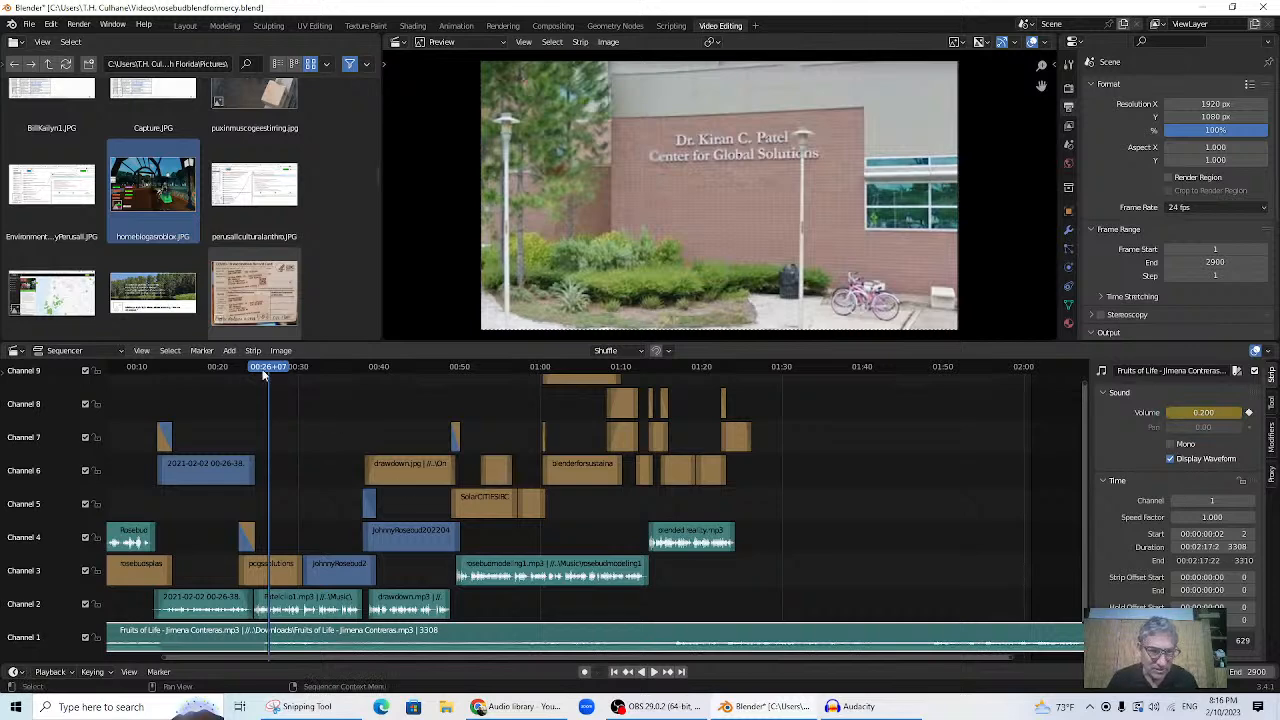
{"action": "left_click", "coordinate": [250, 370]}
{"action": "key", "text": "space"}
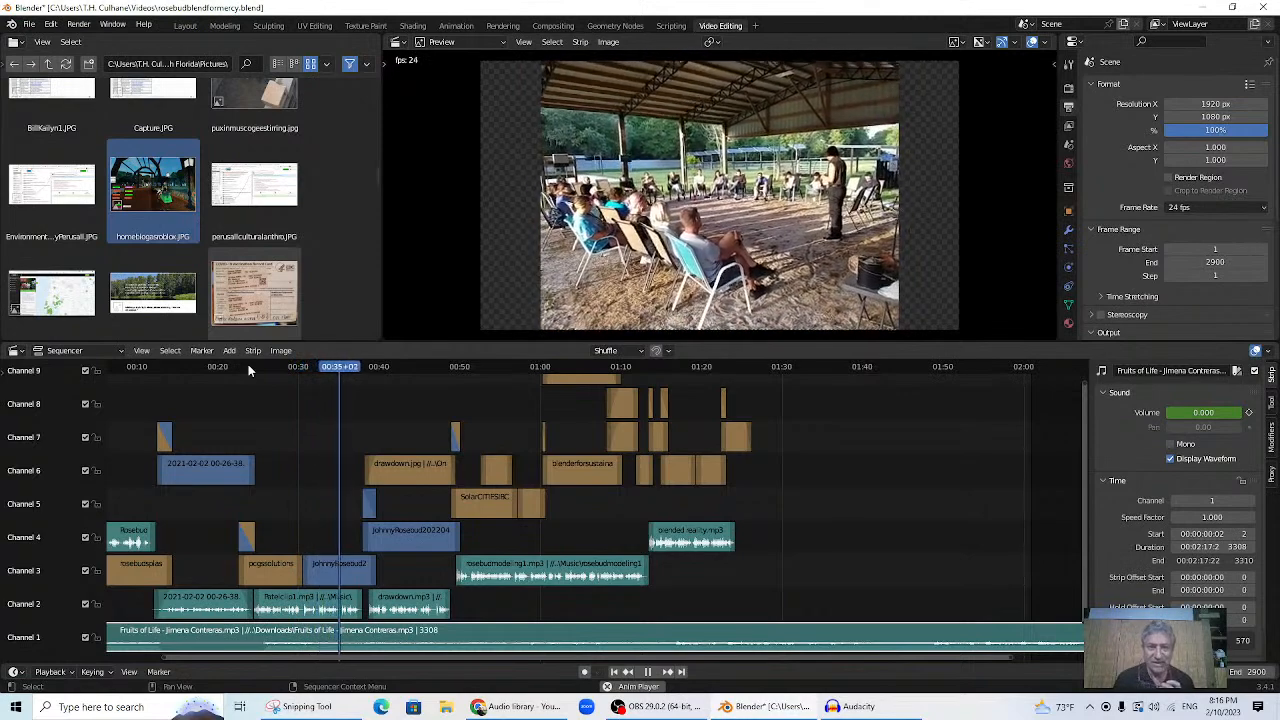
{"action": "key", "text": "space"}
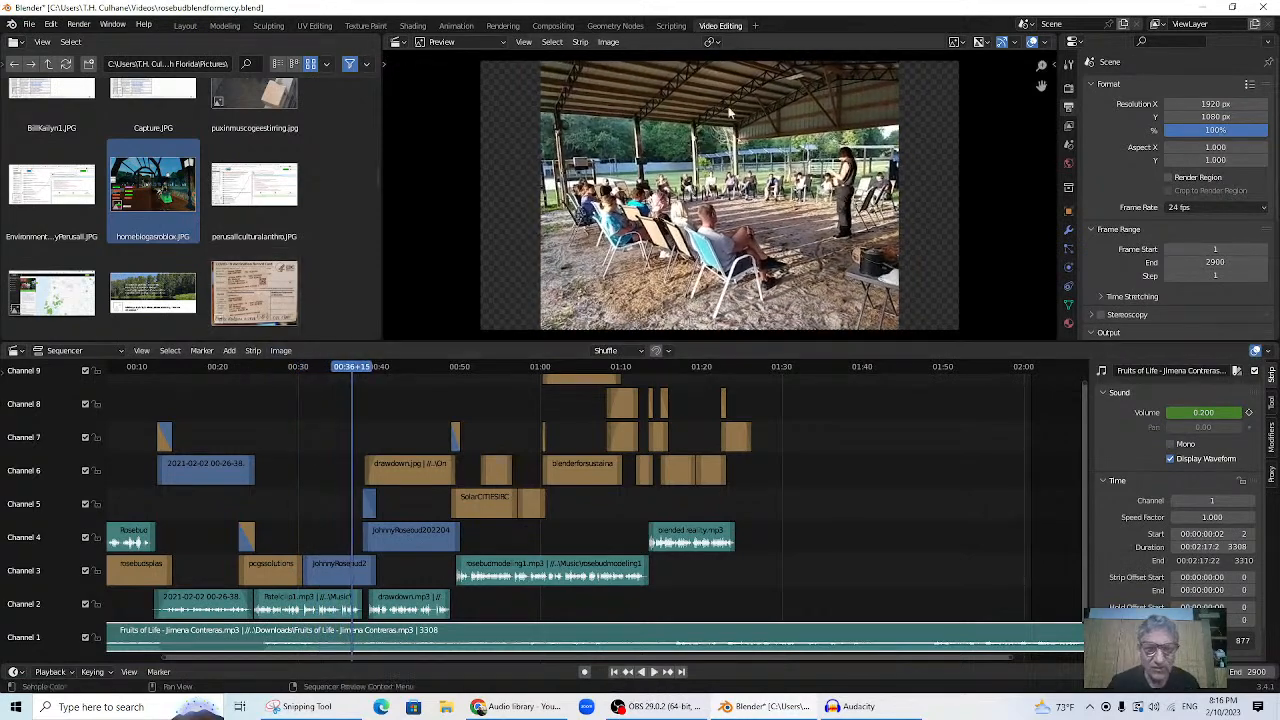
- Stretch the channel 3 JohnnyRosebud clip horizontally to an X scale of about 3.02 so it fills the frame
{"action": "left_click", "coordinate": [334, 582]}
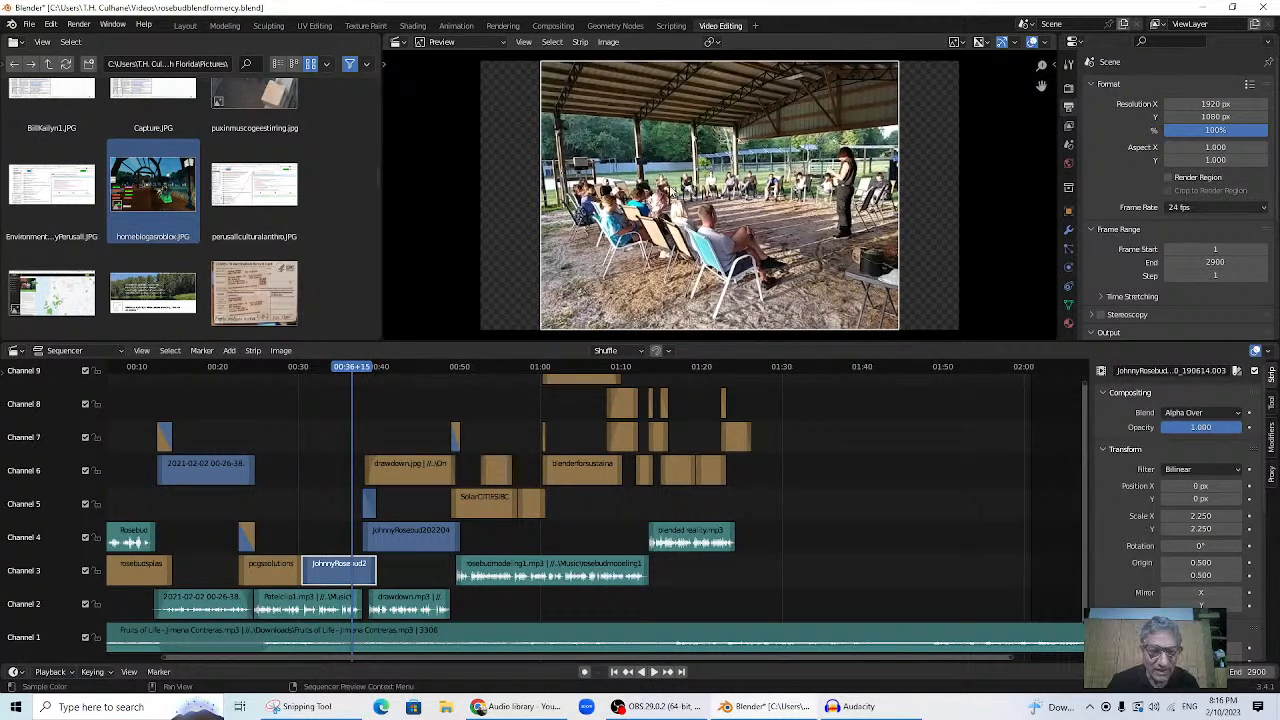
{"action": "key", "text": "s"}
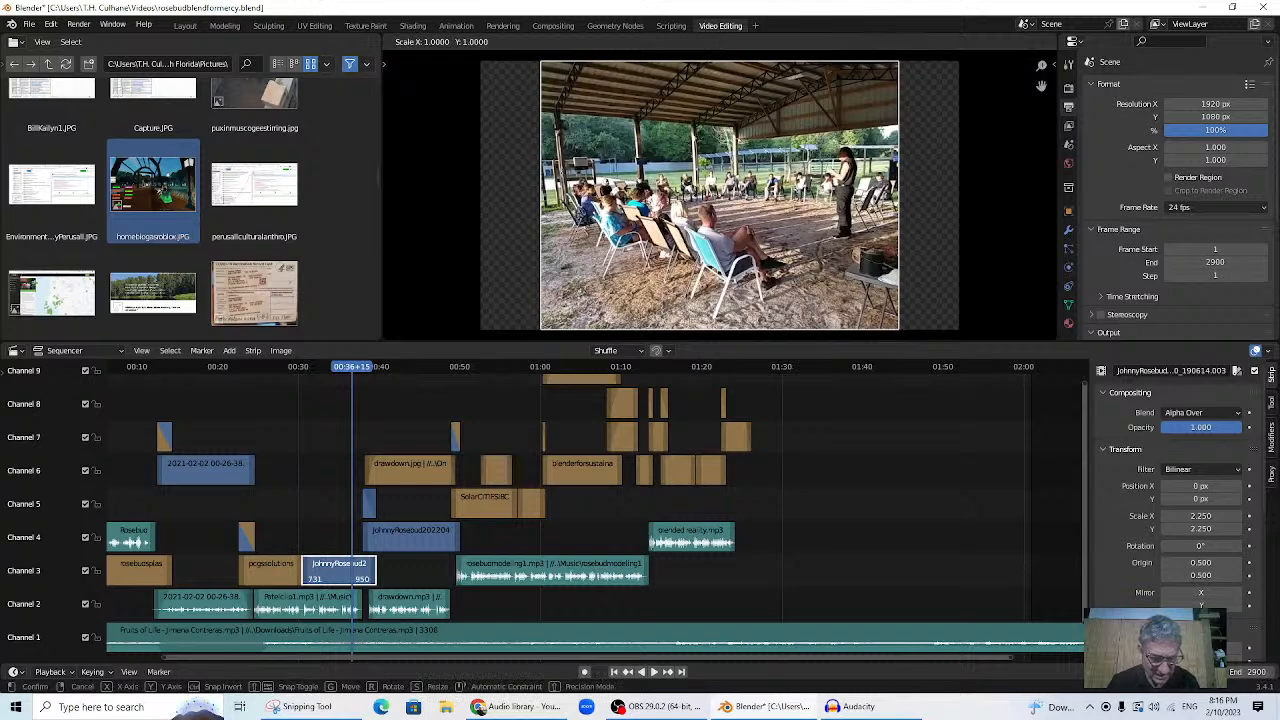
{"action": "key", "text": "x"}
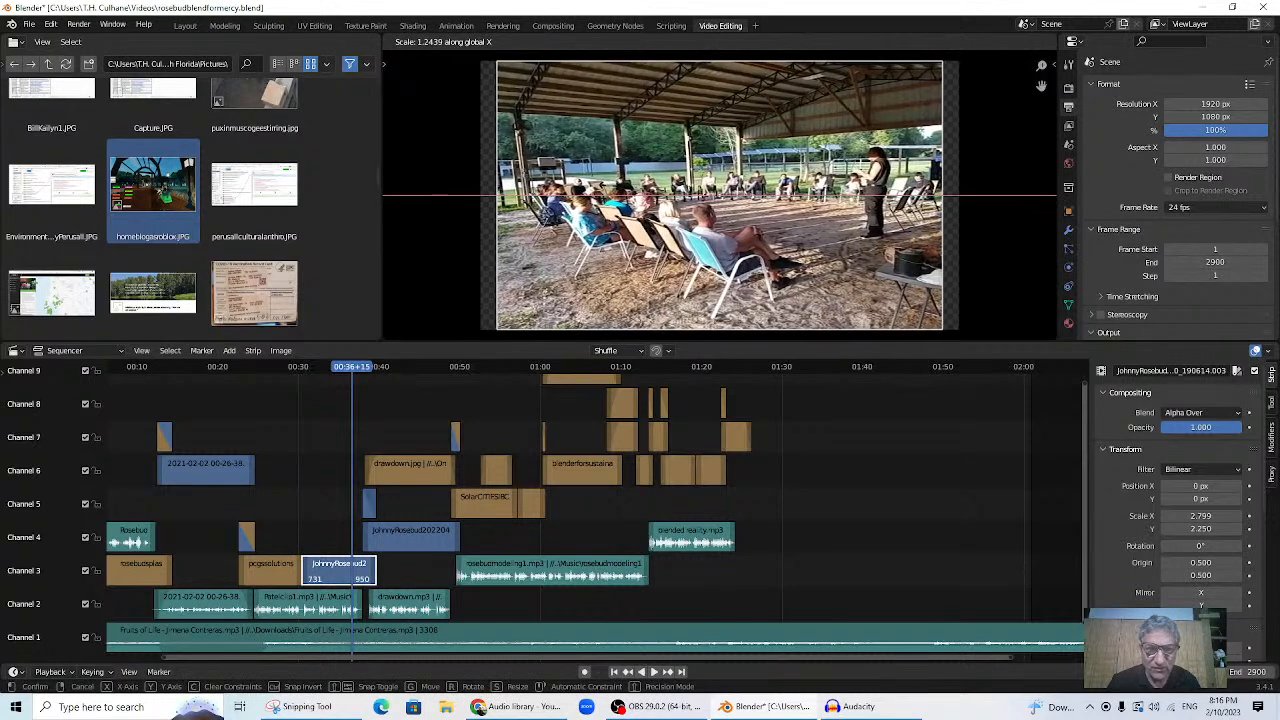
{"action": "left_click", "coordinate": [955, 270]}
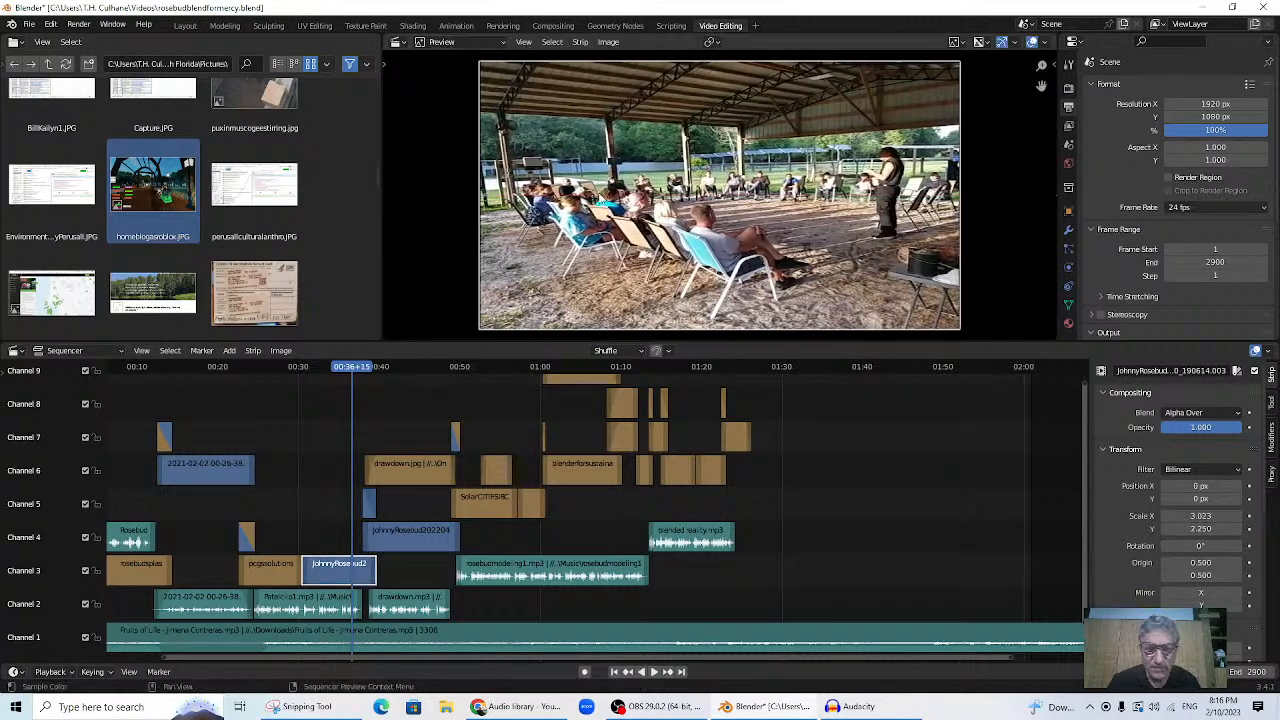
- Play back the widened channel 3 footage from about 00:33 to 00:40
{"action": "left_click", "coordinate": [328, 367]}
{"action": "key", "text": "space"}
{"action": "left_click_drag", "start_coordinate": [305, 371], "coordinate": [323, 375]}
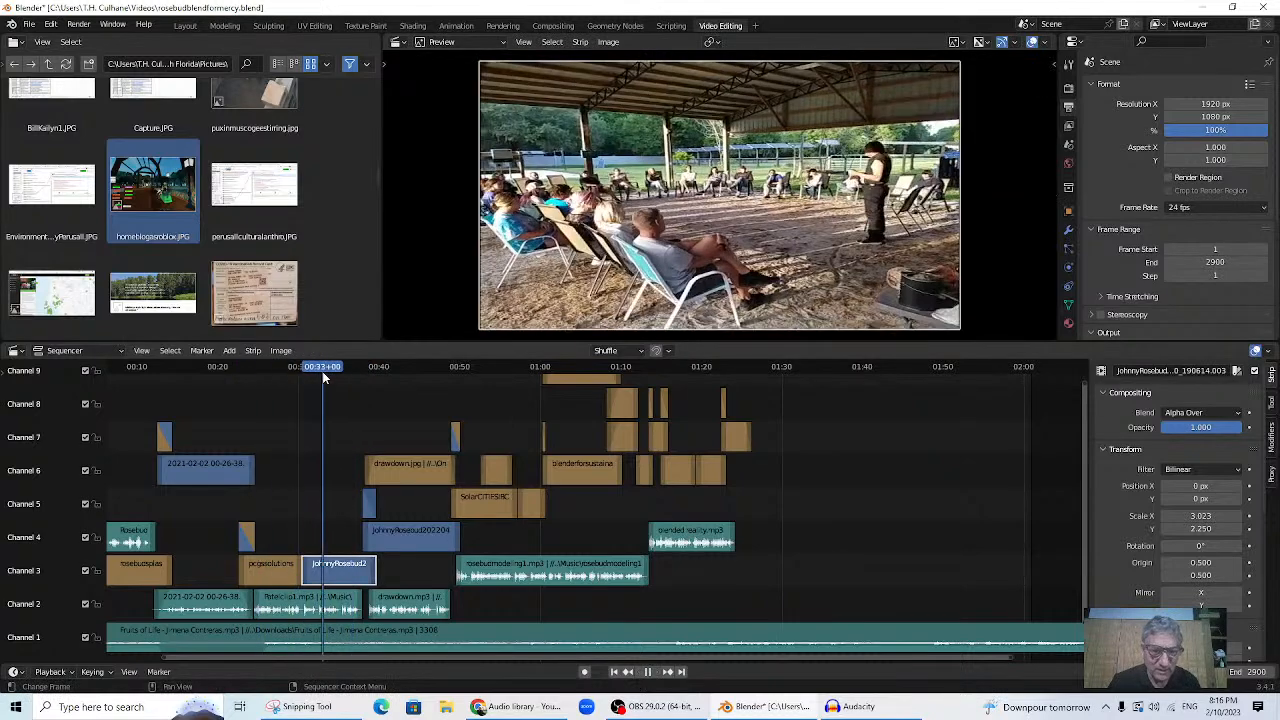
{"action": "key", "text": "space"}
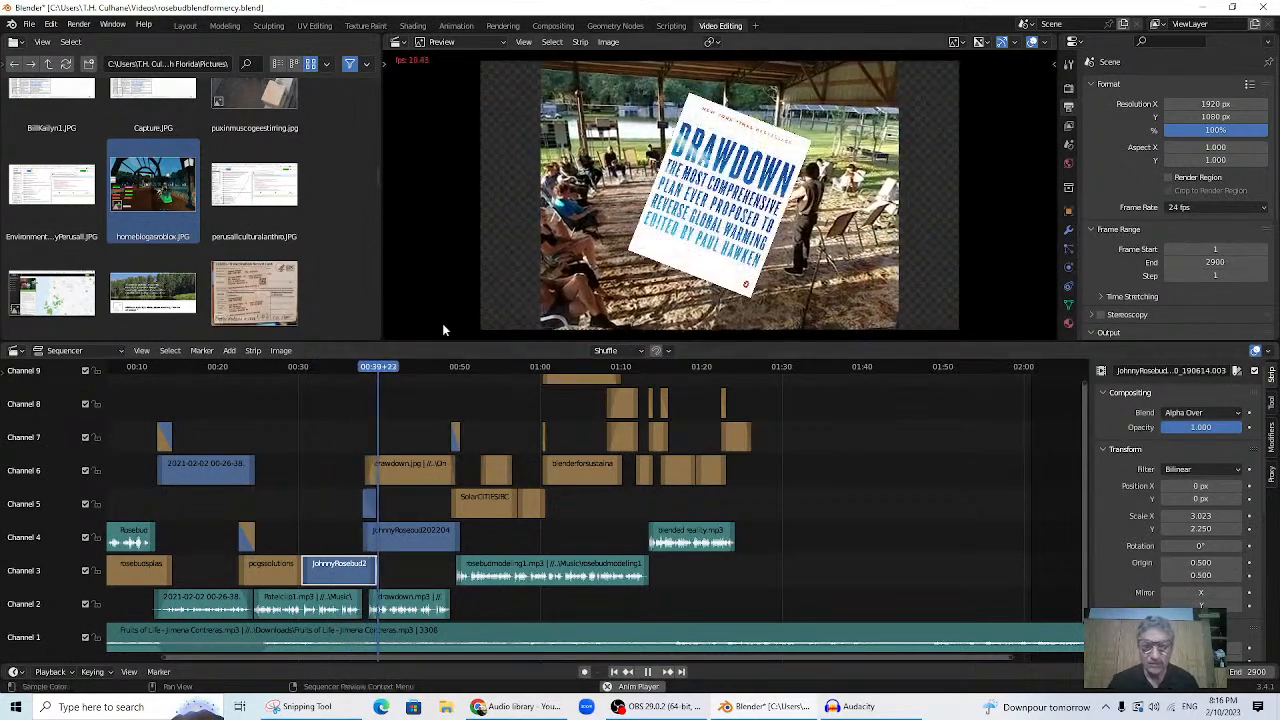
- Stop at 00:40+06 and stretch the channel 4 JohnnyRosebud clip horizontally to an X scale of about 3.0 to fill the frame
{"action": "key", "text": "space"}
{"action": "left_click", "coordinate": [405, 538]}
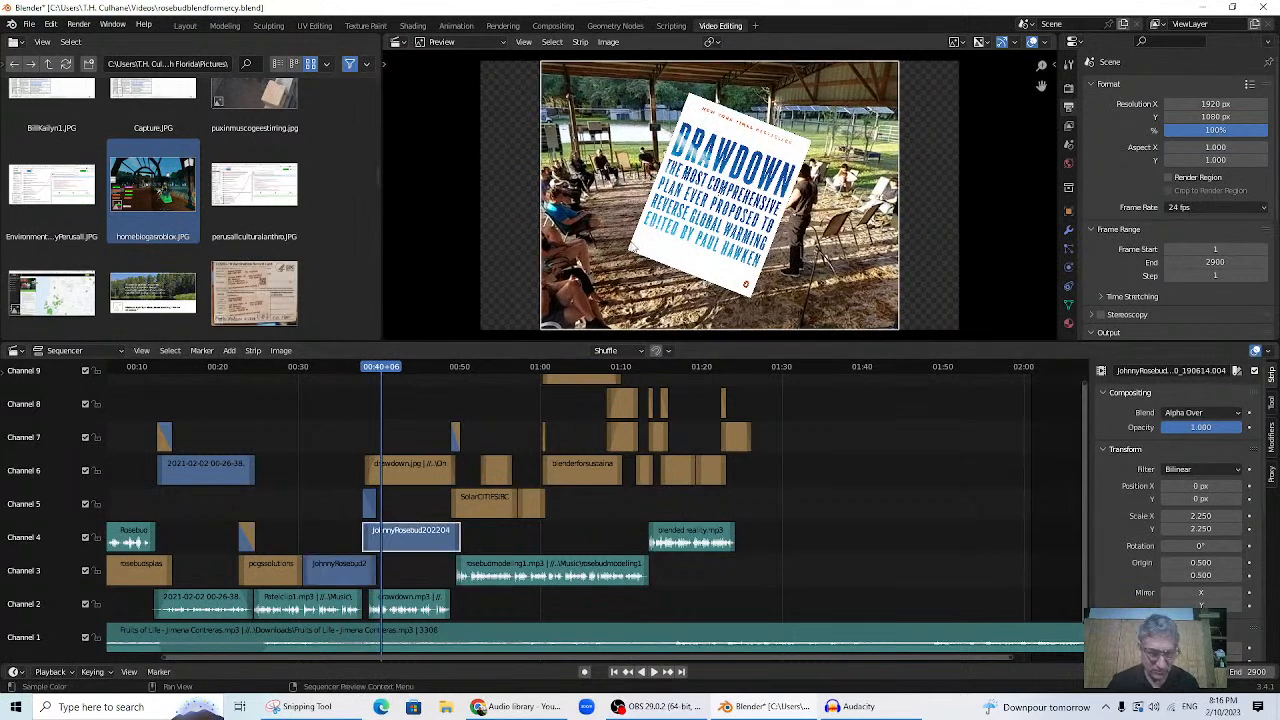
{"action": "key", "text": "s"}
{"action": "key", "text": "x"}
{"action": "left_click", "coordinate": [309, 400]}
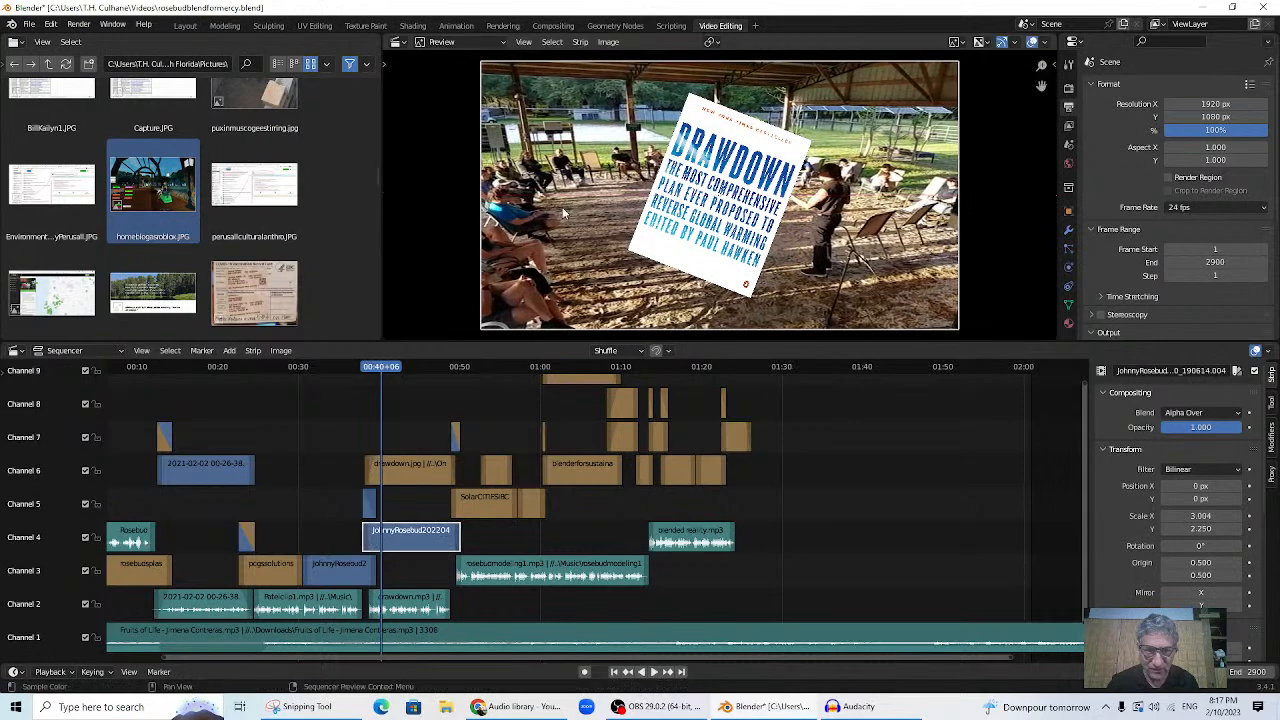
- Play the edit from 00:40 to about 01:20, and review the image timing around 01:10 to 01:16 against the narration
{"action": "key", "text": "space"}
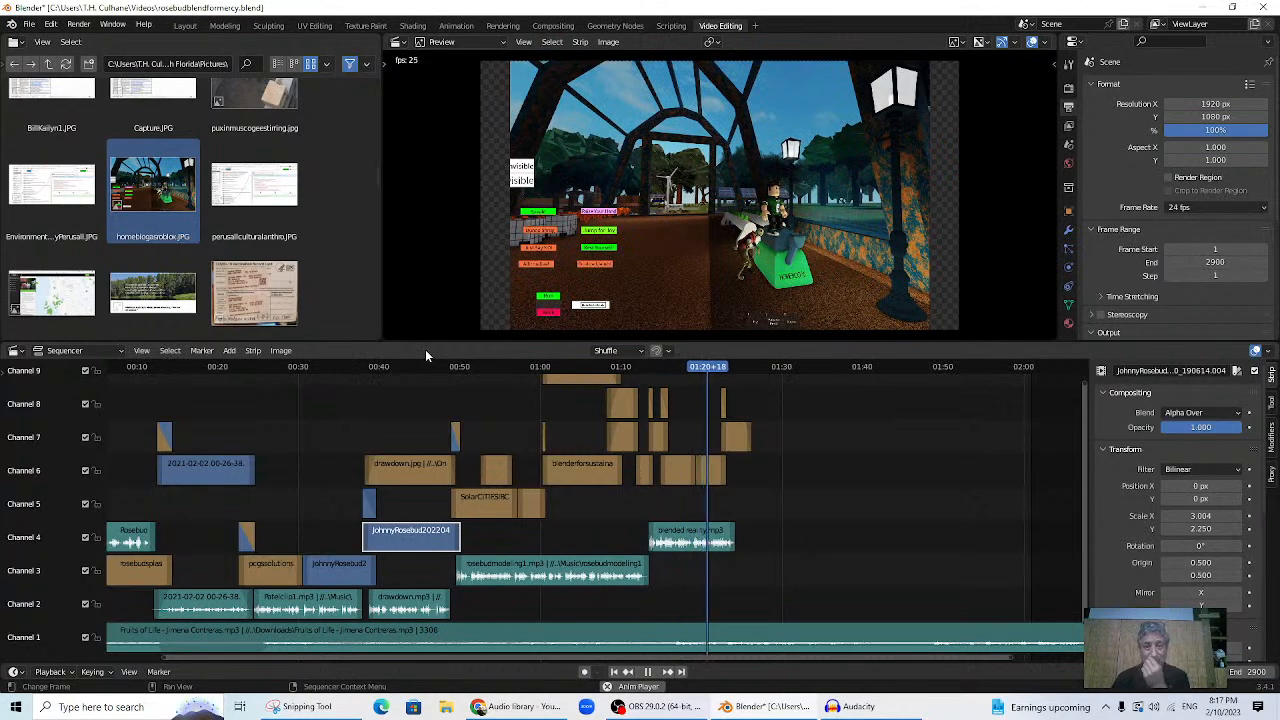
{"action": "key", "text": "space"}
{"action": "mouse_move", "coordinate": [600, 374]}
{"action": "left_mouse_down"}
{"action": "mouse_move", "coordinate": [588, 372]}
{"action": "mouse_move", "coordinate": [617, 370]}
{"action": "left_mouse_up"}
{"action": "key", "text": "space"}
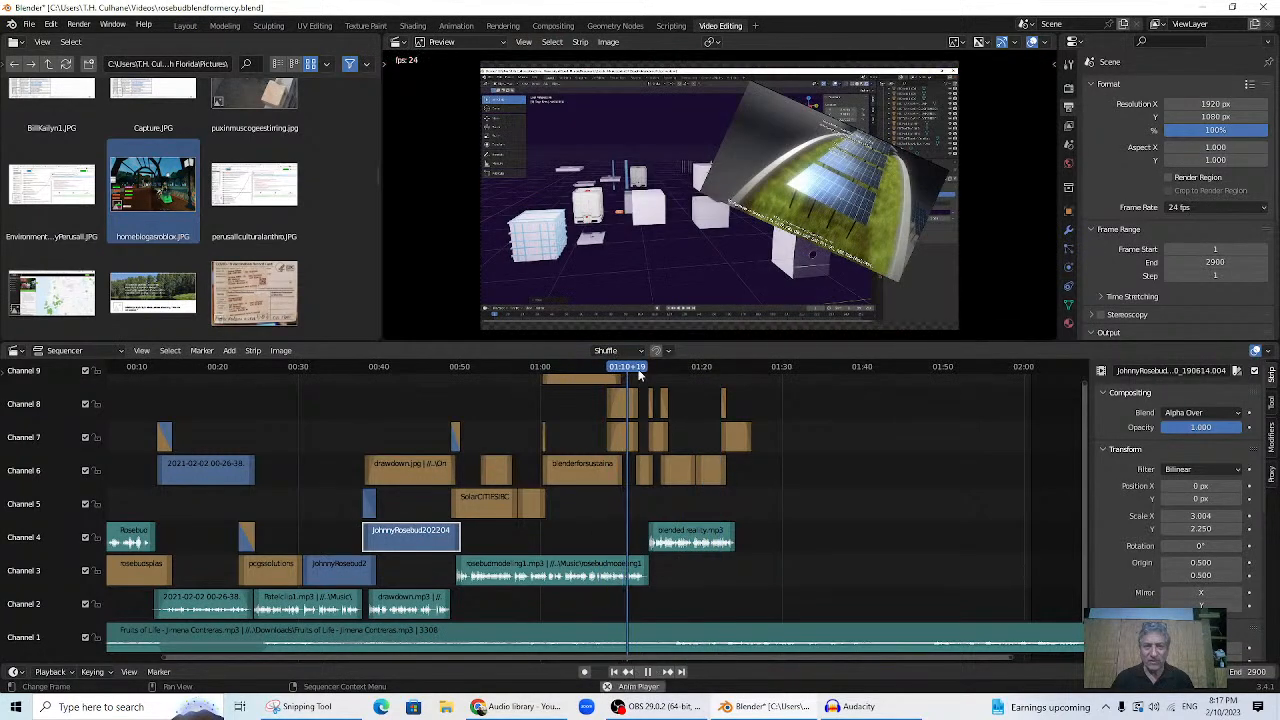
{"action": "scroll", "coordinate": [940, 600], "scroll_direction": "up", "scroll_amount": 5}
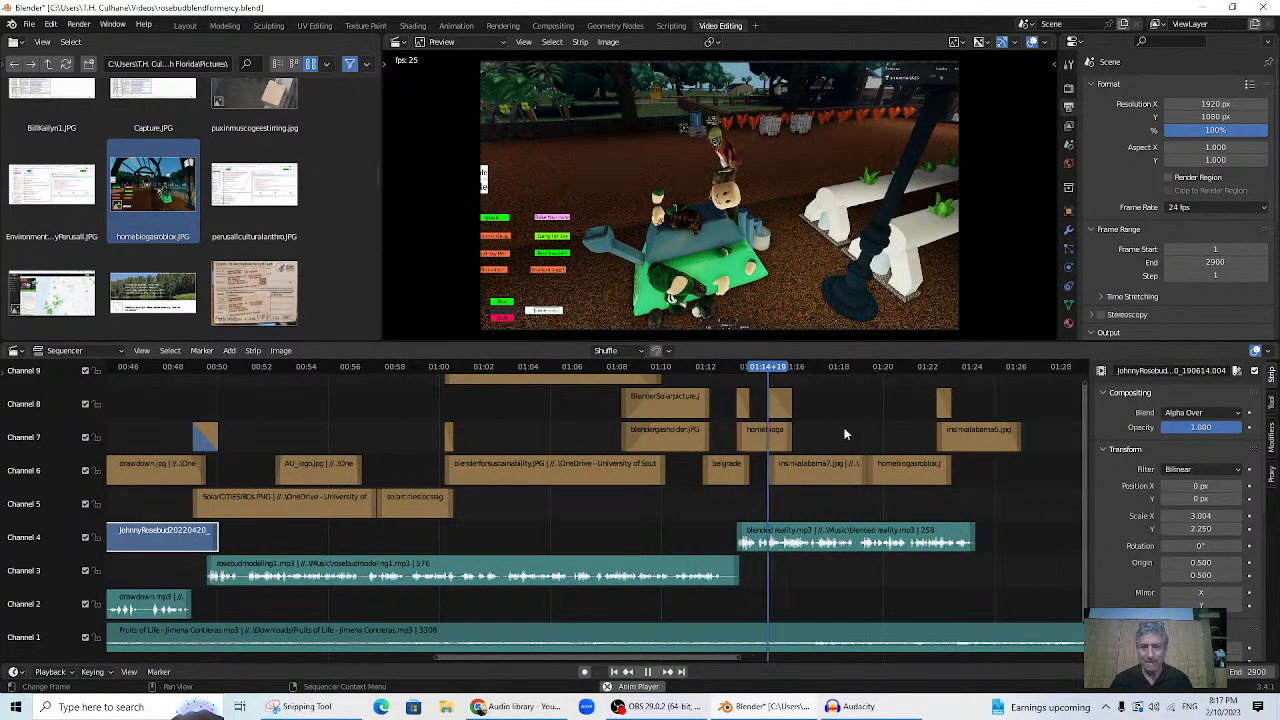
{"action": "key", "text": "space"}
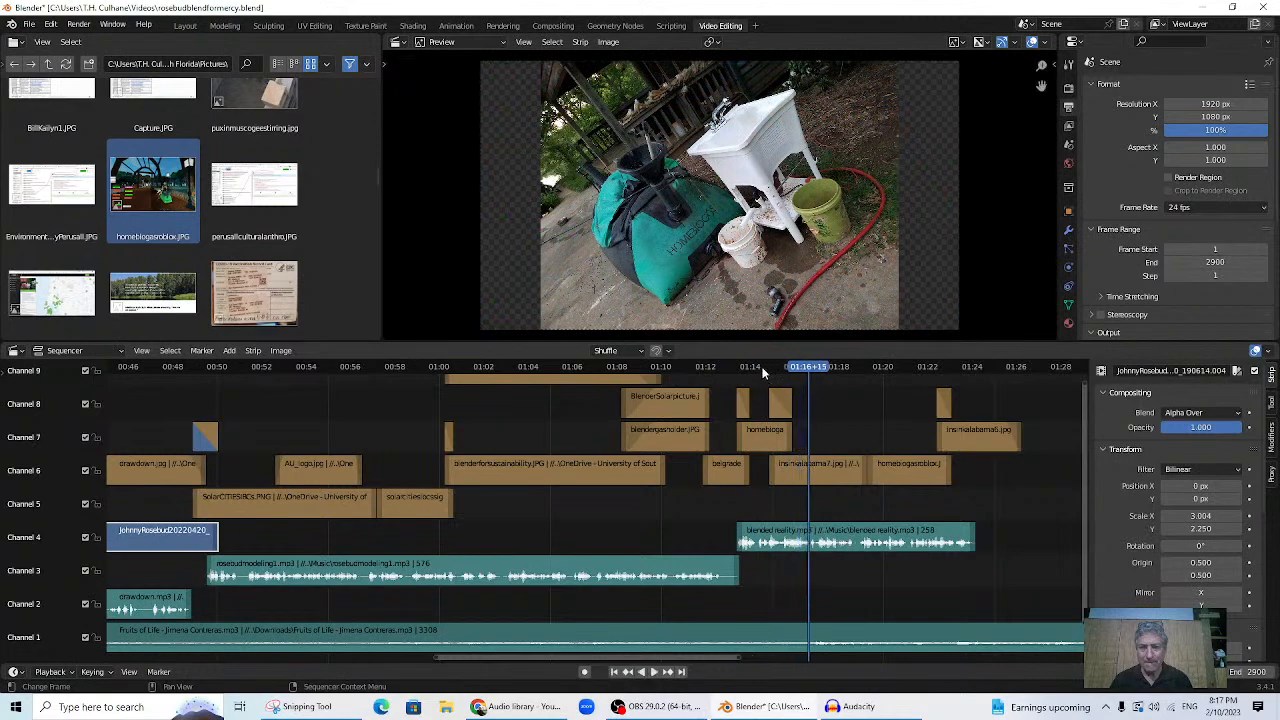
{"action": "left_click", "coordinate": [770, 369]}
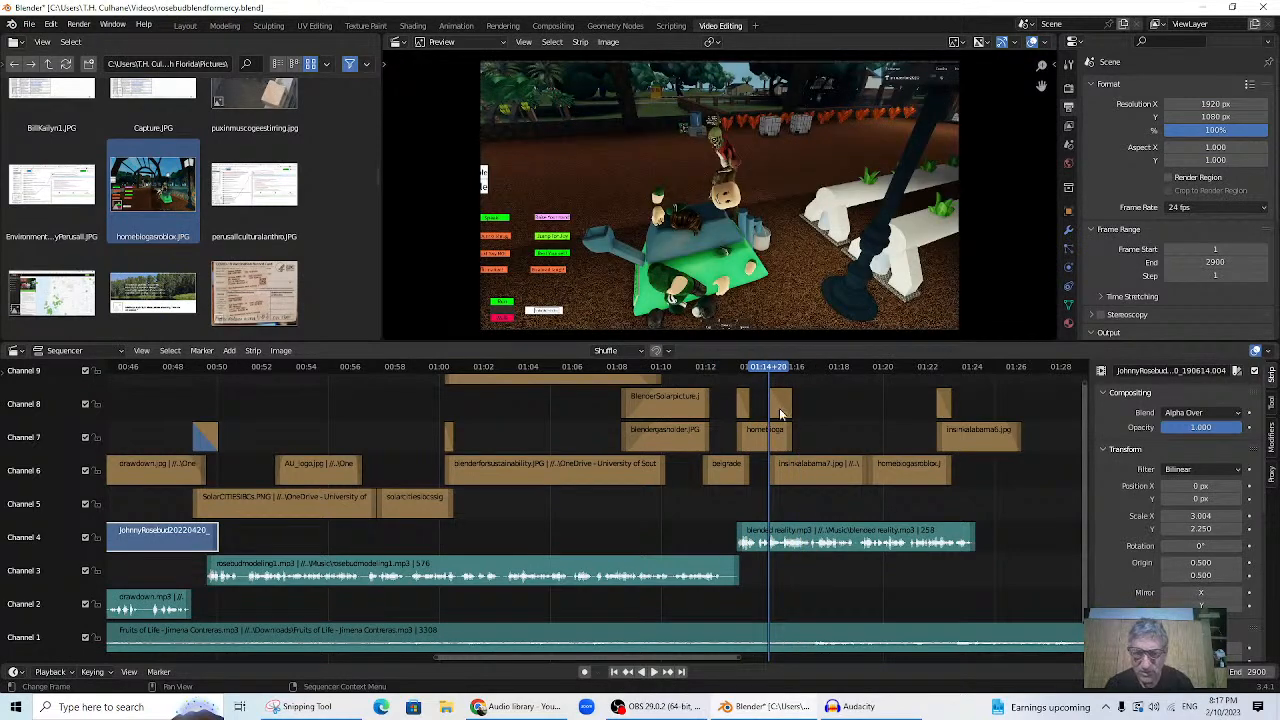
{"action": "key", "text": "space"}
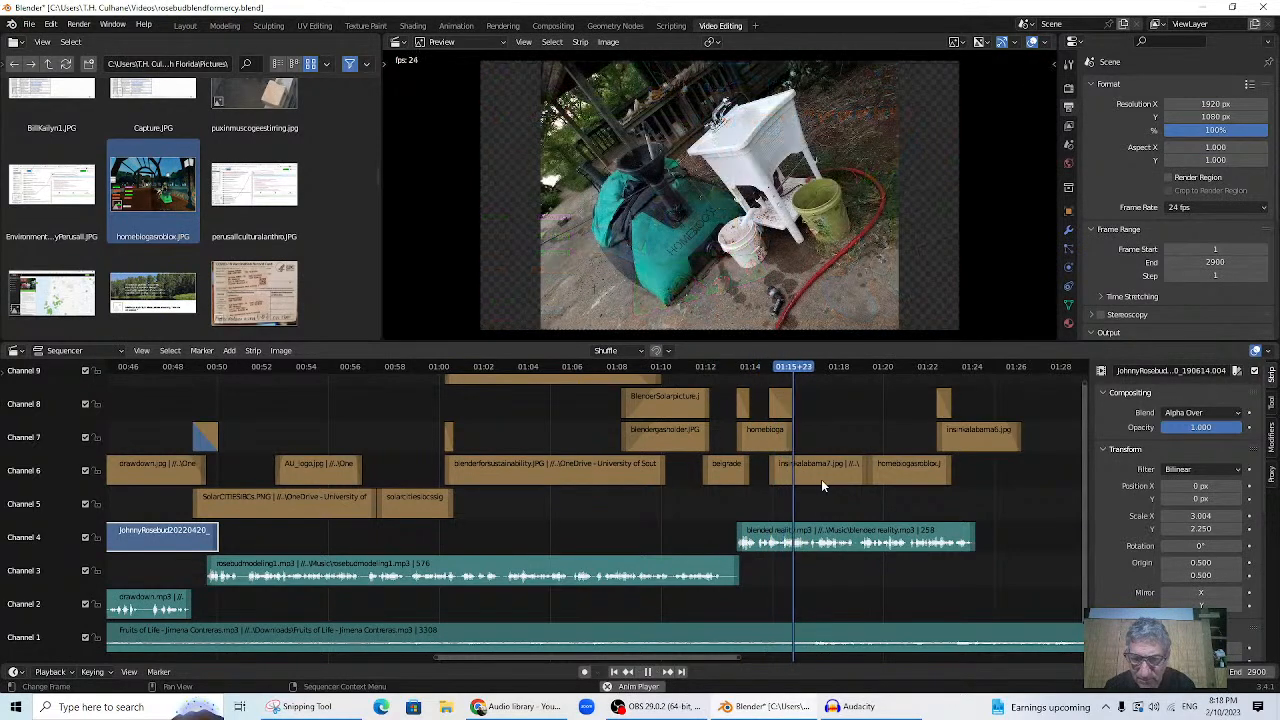
{"action": "key", "text": "space"}
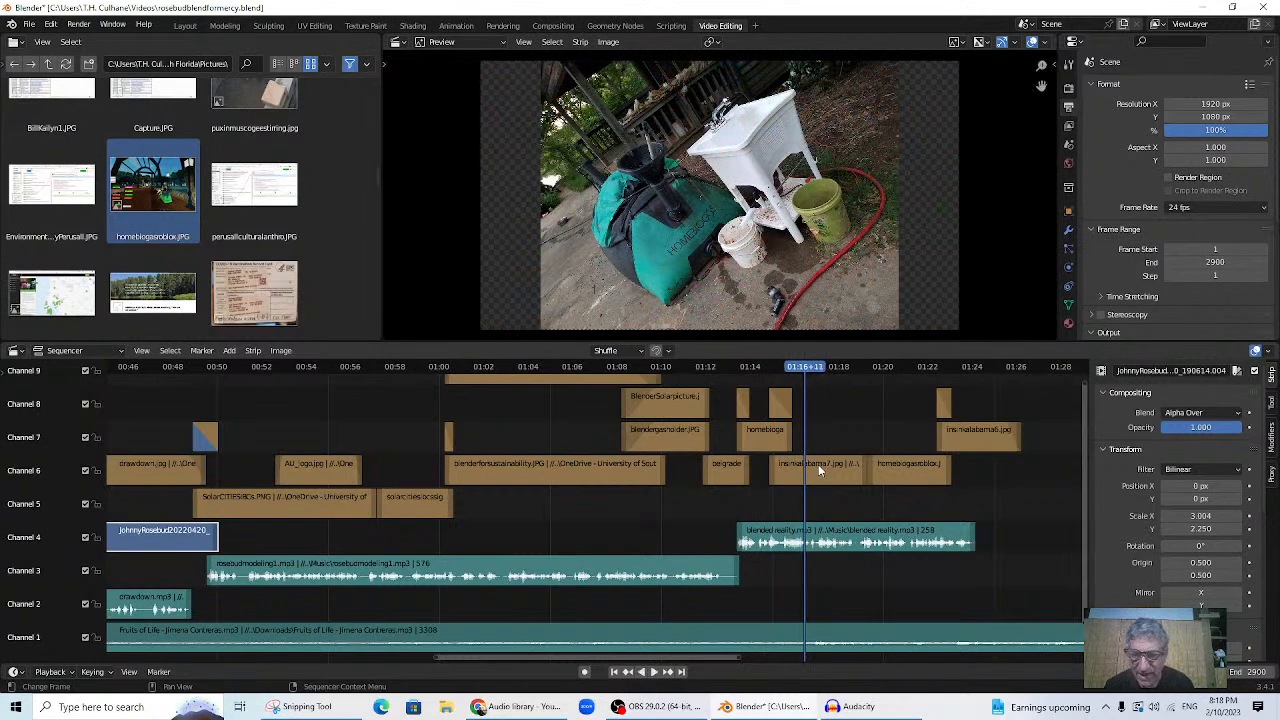
- Try to slide insinkalabama7.jpg, homebiogasroblox.JPG and insinkalabama6.jpg later with their transitions, and undo the move
{"action": "left_click", "coordinate": [818, 468]}
{"action": "left_click", "coordinate": [918, 478], "text": "shift"}
{"action": "left_click", "coordinate": [943, 400], "text": "shift"}
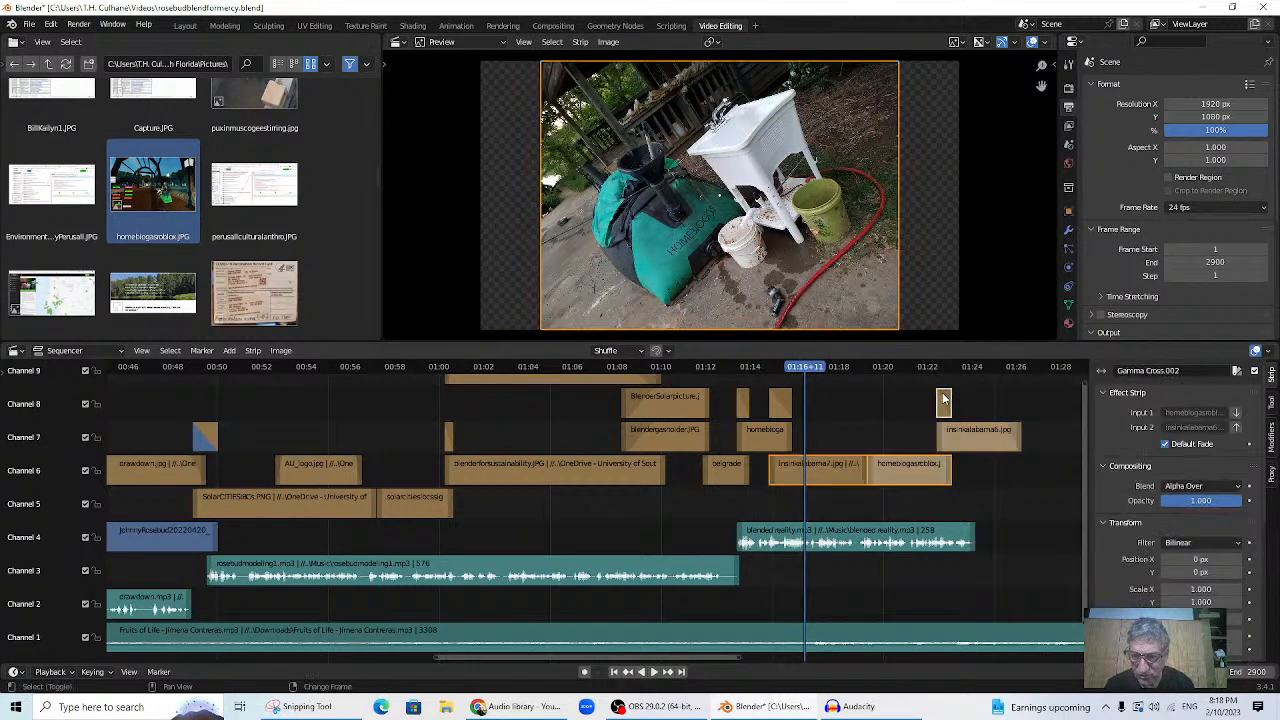
{"action": "left_click", "coordinate": [953, 441], "text": "shift"}
{"action": "key", "text": "g"}
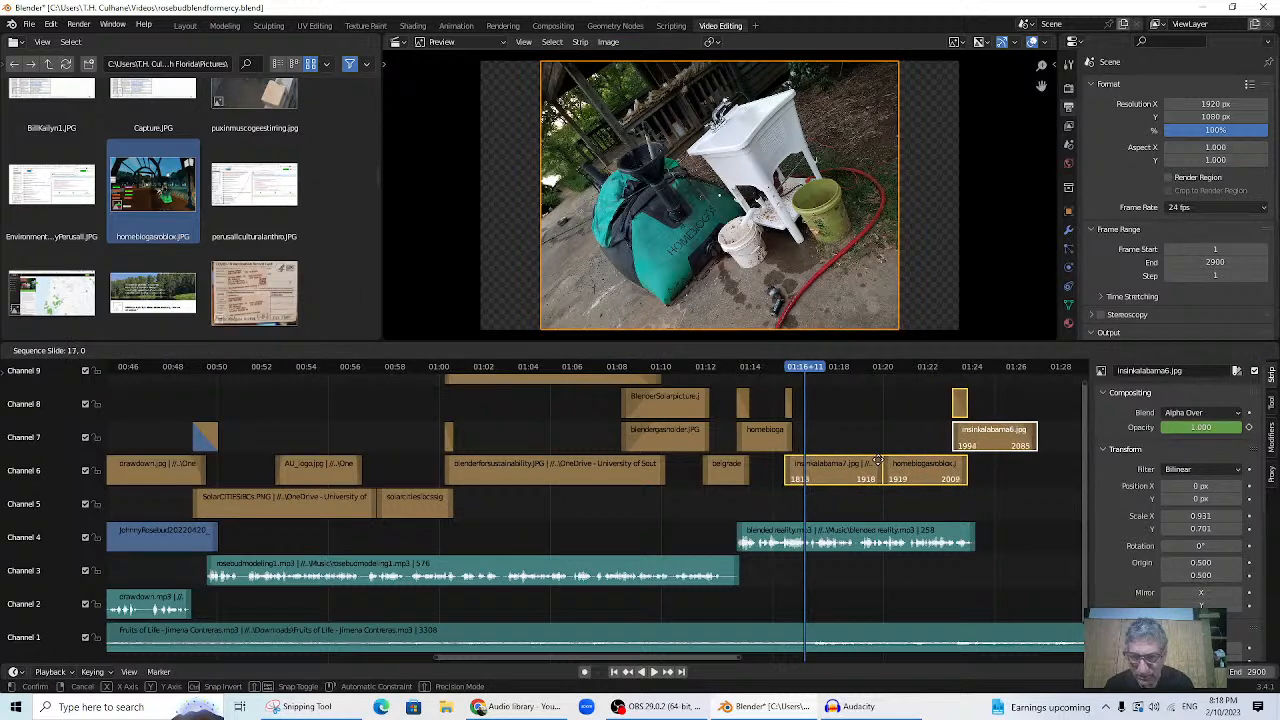
{"action": "left_click", "coordinate": [875, 450]}
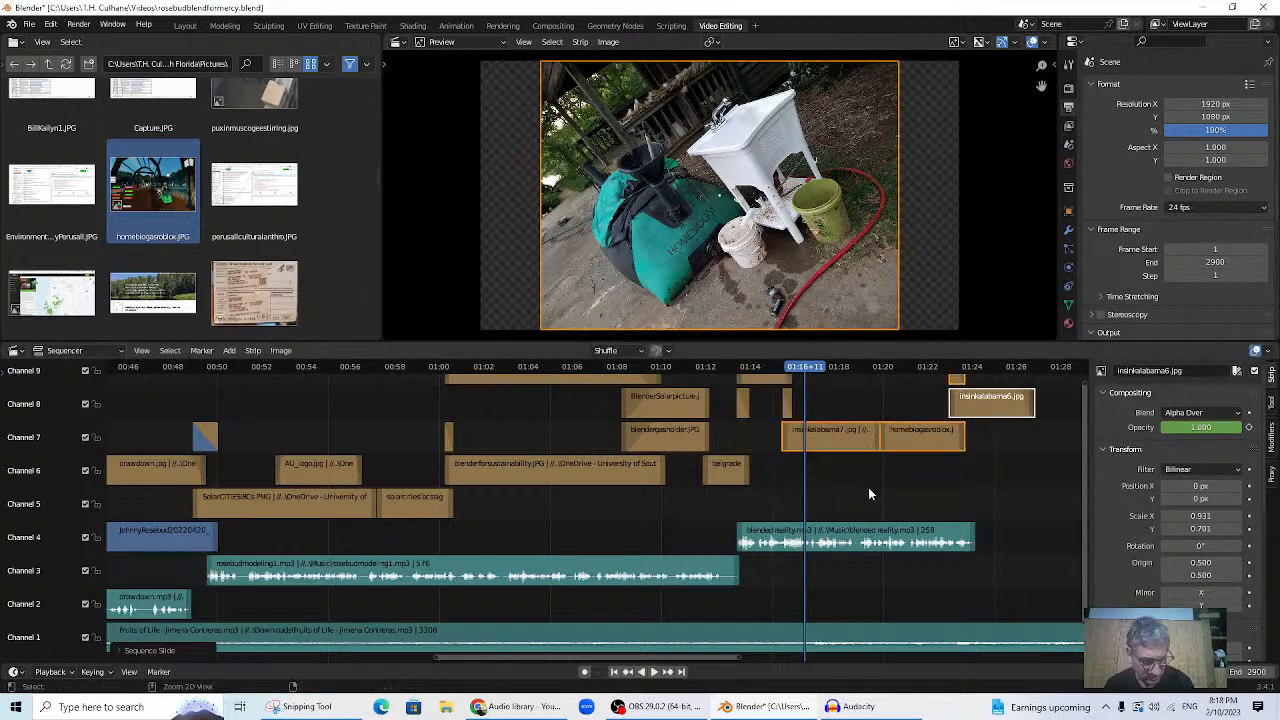
{"action": "key", "text": "ctrl+z"}
- Delete the cross between homebiogasroblox3.JPG and insinkalabama7.jpg, and slide the three following image strips about 1.5 seconds later
{"action": "left_click", "coordinate": [784, 408]}
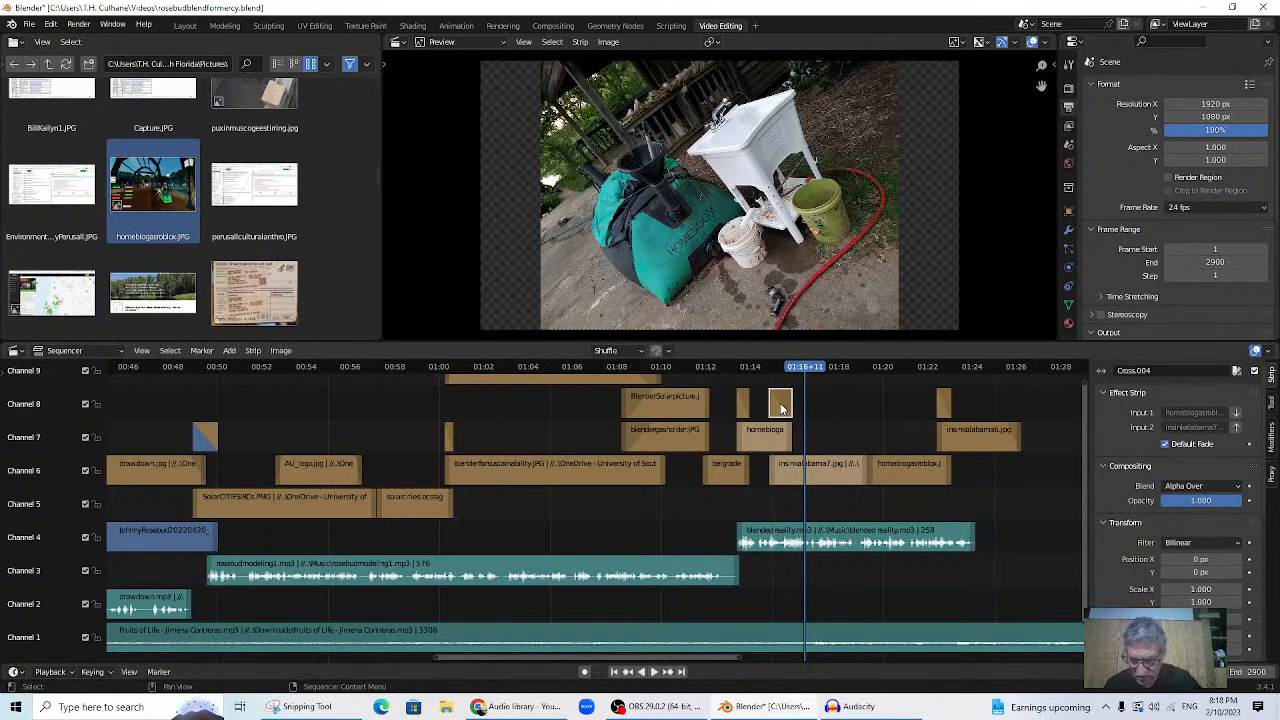
{"action": "key", "text": "Delete"}
{"action": "left_click", "coordinate": [791, 477]}
{"action": "left_click", "coordinate": [905, 472], "text": "shift"}
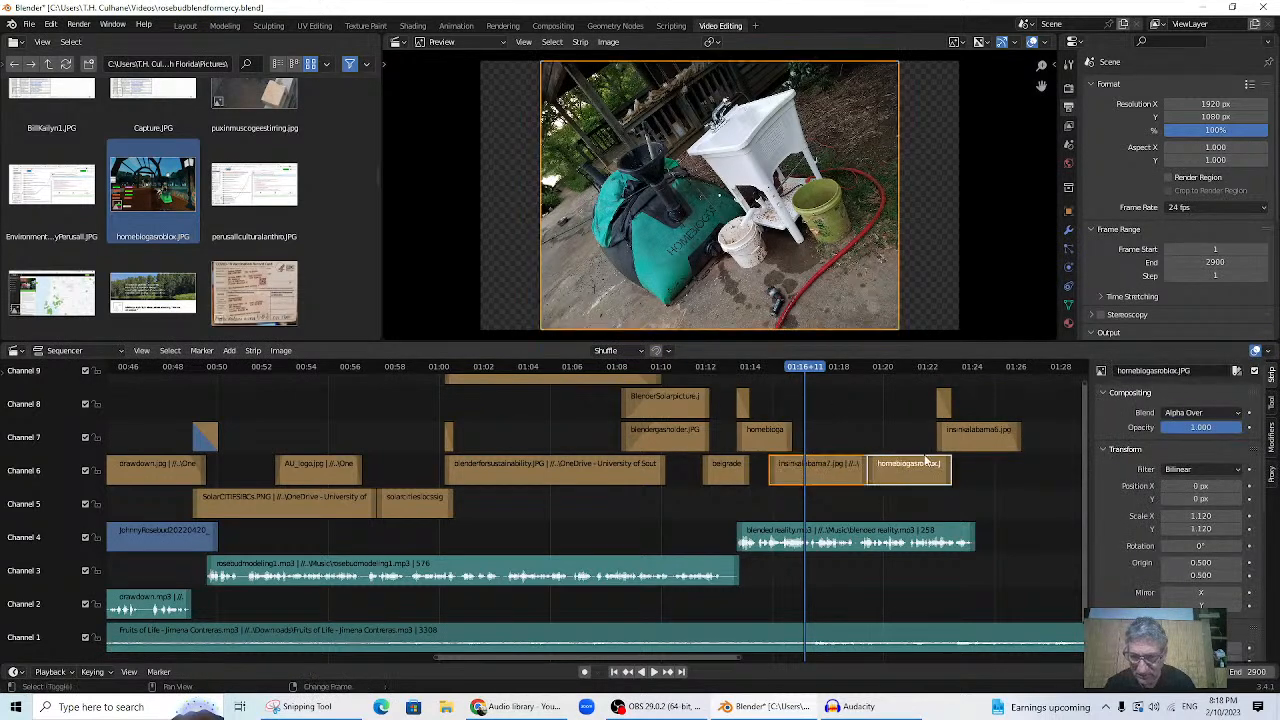
{"action": "left_click", "coordinate": [950, 438]}
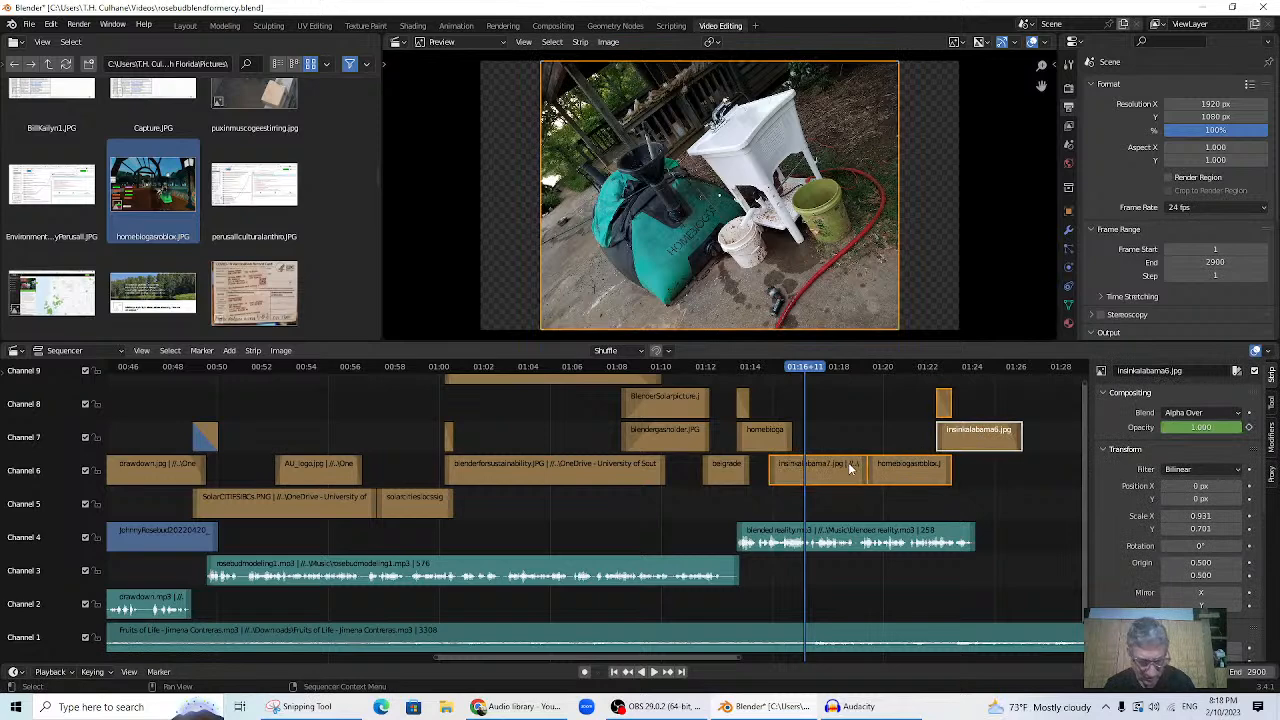
{"action": "key", "text": "g"}
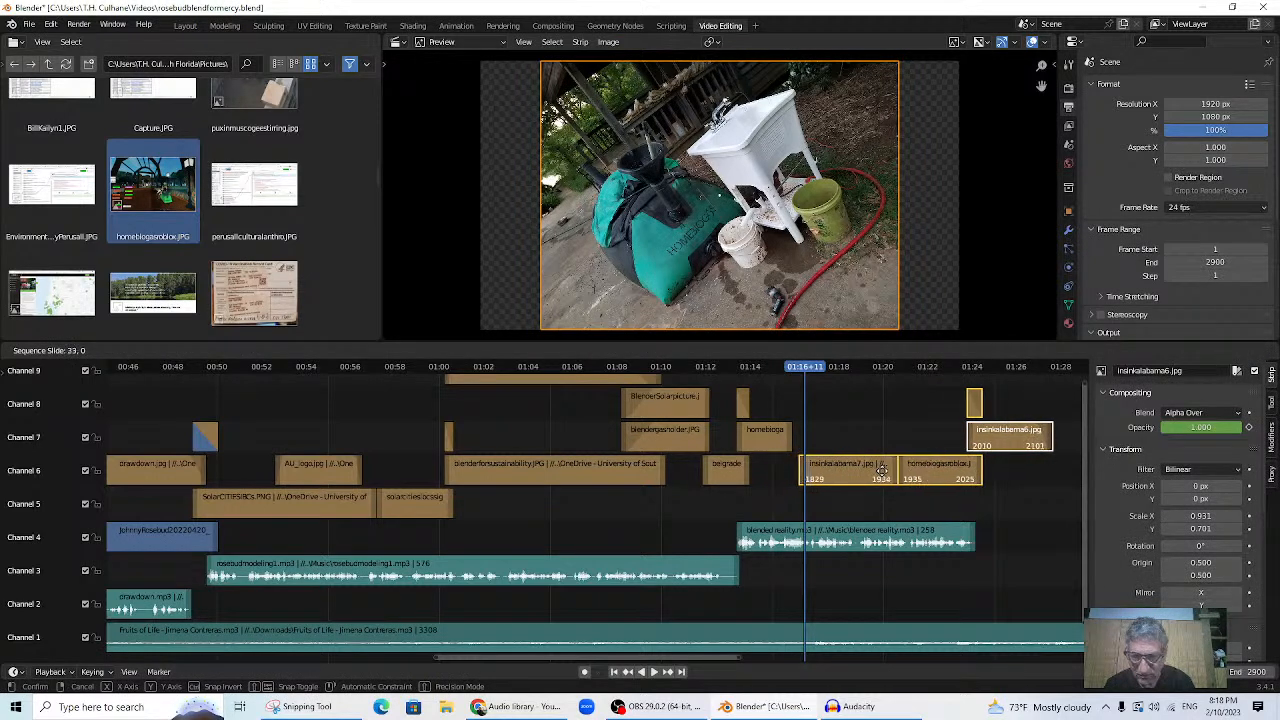
{"action": "left_click", "coordinate": [885, 470]}
- Extend the end of the homebiogasroblox3.JPG strip to frame 1840, and play back the section from about 01:13 to 01:17
{"action": "left_click", "coordinate": [766, 370]}
{"action": "key", "text": "space"}
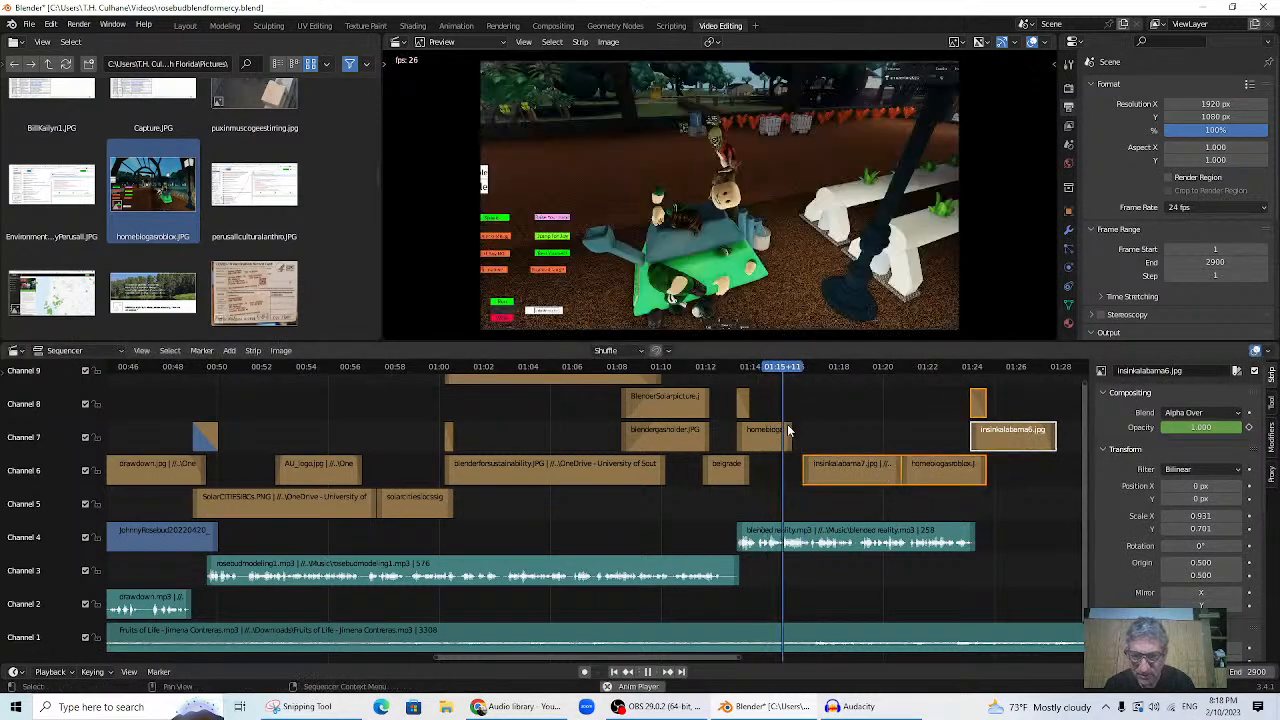
{"action": "key", "text": "space"}
{"action": "left_click_drag", "start_coordinate": [790, 430], "coordinate": [811, 432]}
{"action": "left_click", "coordinate": [732, 368]}
{"action": "key", "text": "space"}
{"action": "key", "text": "space"}
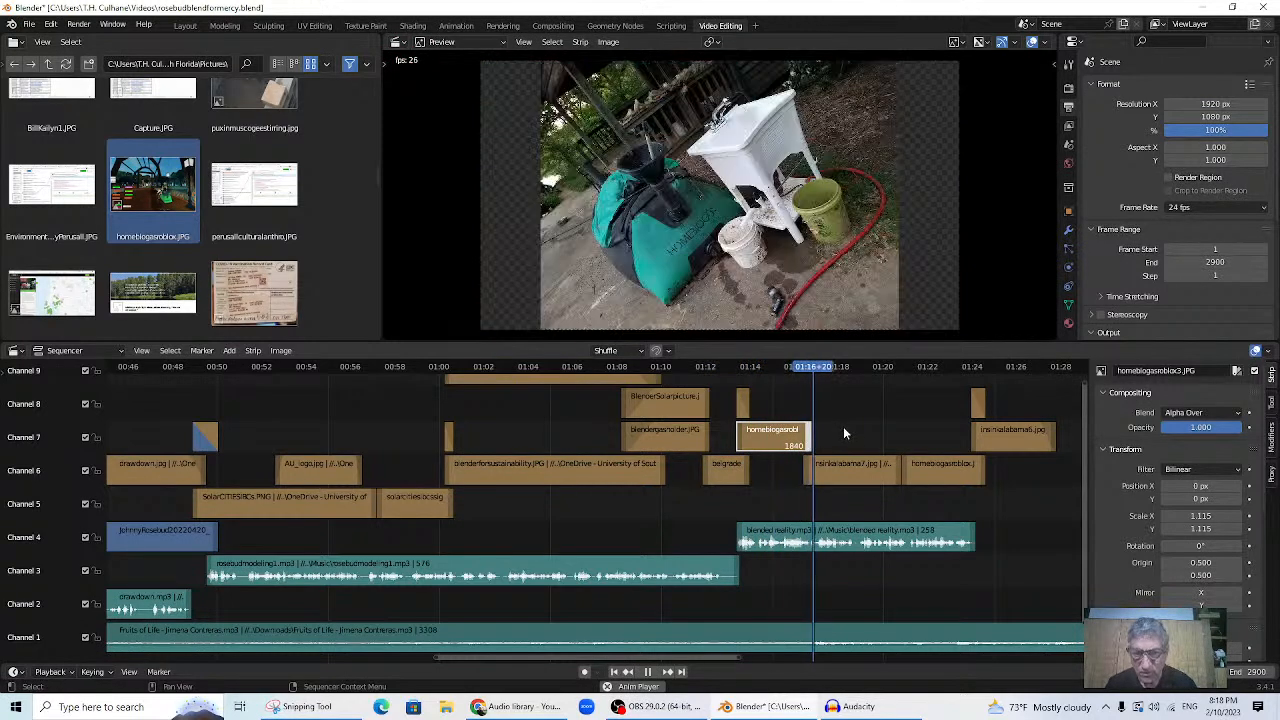
{"action": "key", "text": "space"}
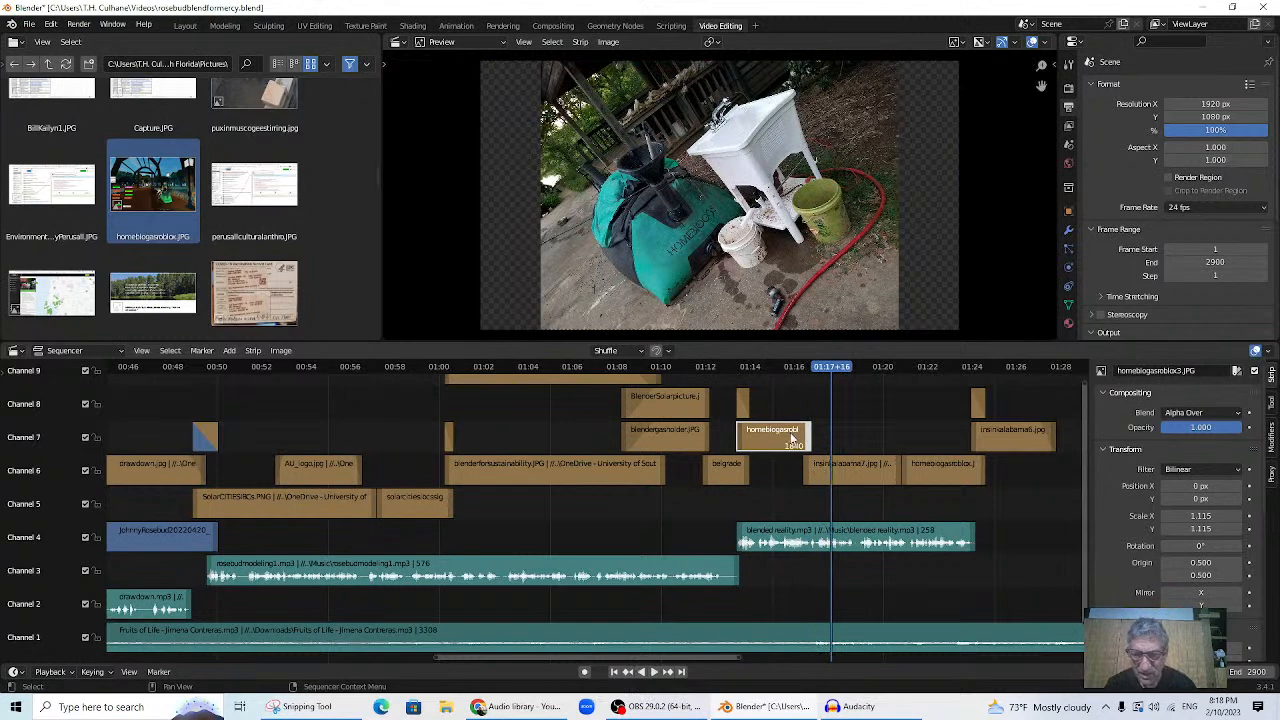
- Add a Cross transition between the homebiogasroblox3.JPG and insinkalabama7.jpg strips
{"action": "left_click", "coordinate": [842, 482], "text": "shift"}
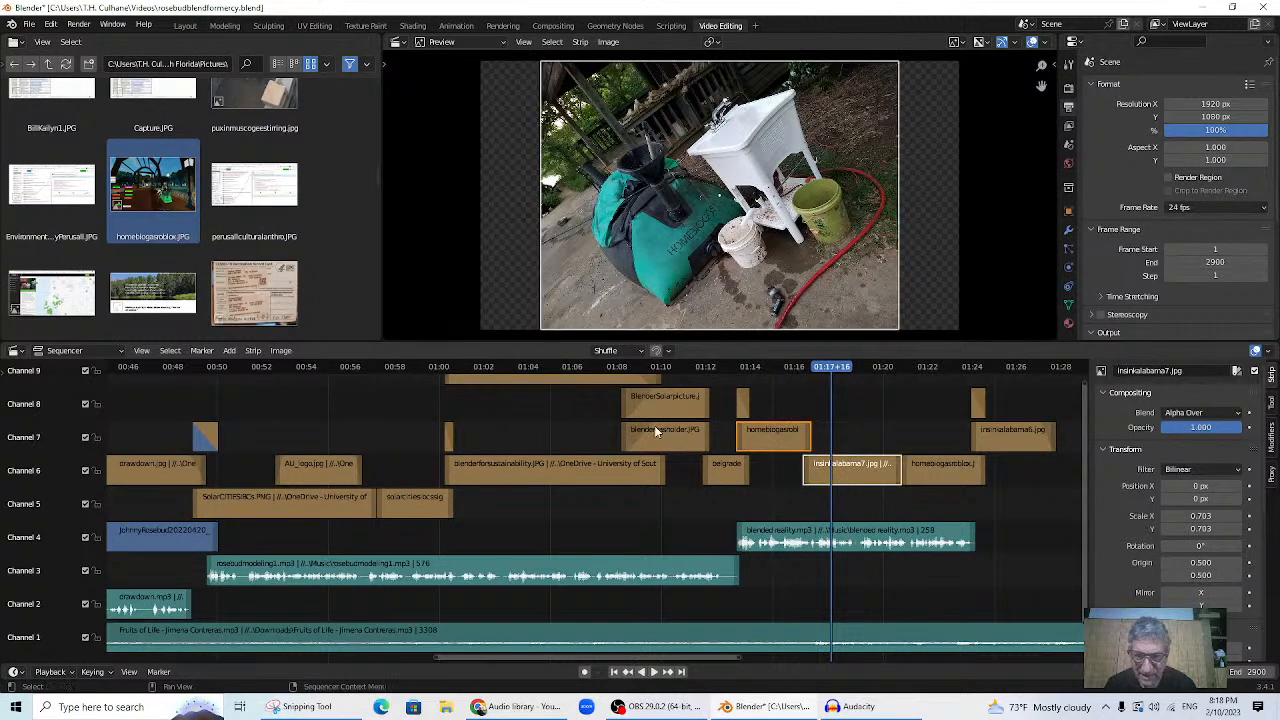
{"action": "left_click", "coordinate": [229, 351]}
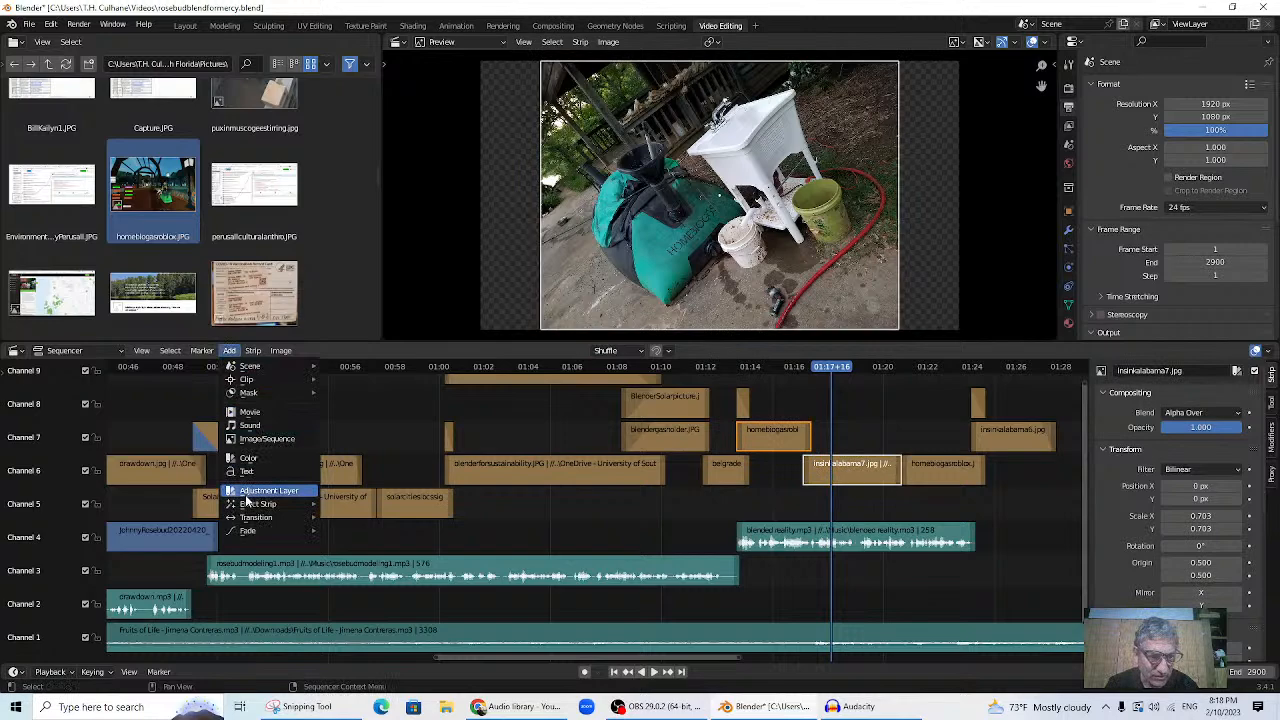
{"action": "mouse_move", "coordinate": [265, 520]}
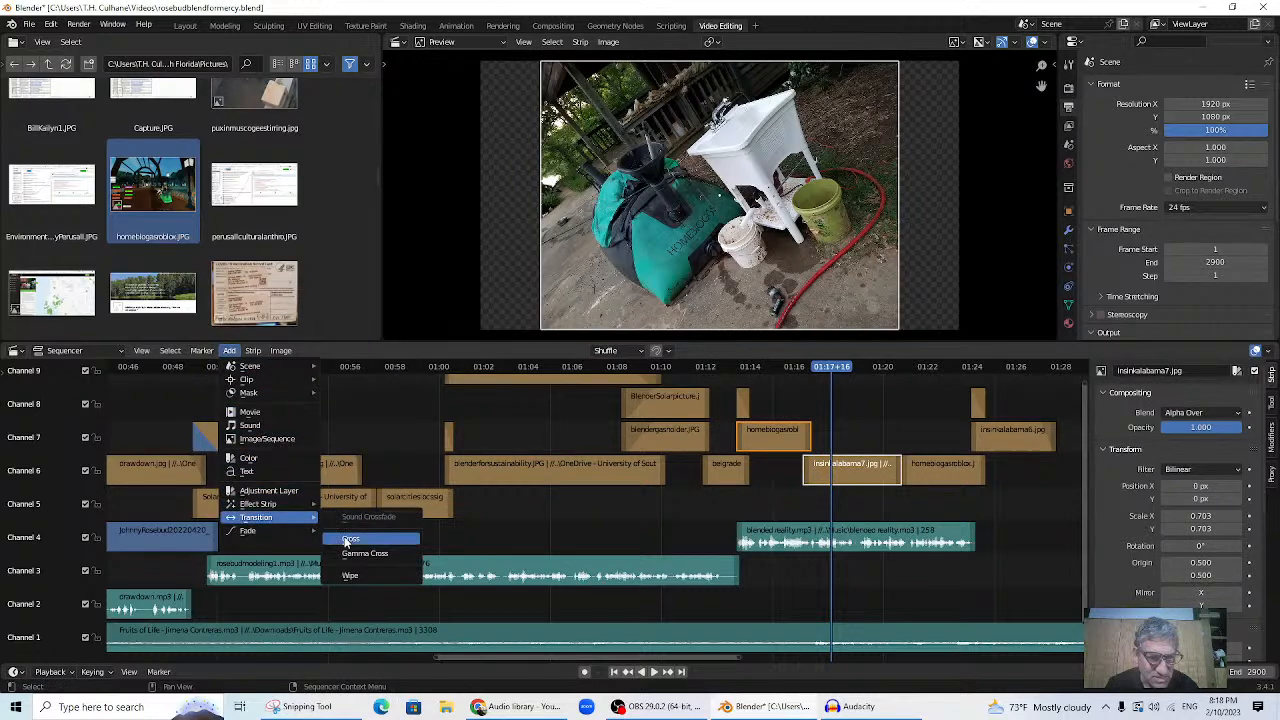
{"action": "left_click", "coordinate": [348, 541]}
- Extend the end of homebiogasroblox3.JPG to 01:17+06 to lengthen the cross, and play back the section from about 01:16 to 01:21
{"action": "left_click_drag", "start_coordinate": [795, 370], "coordinate": [822, 438]}
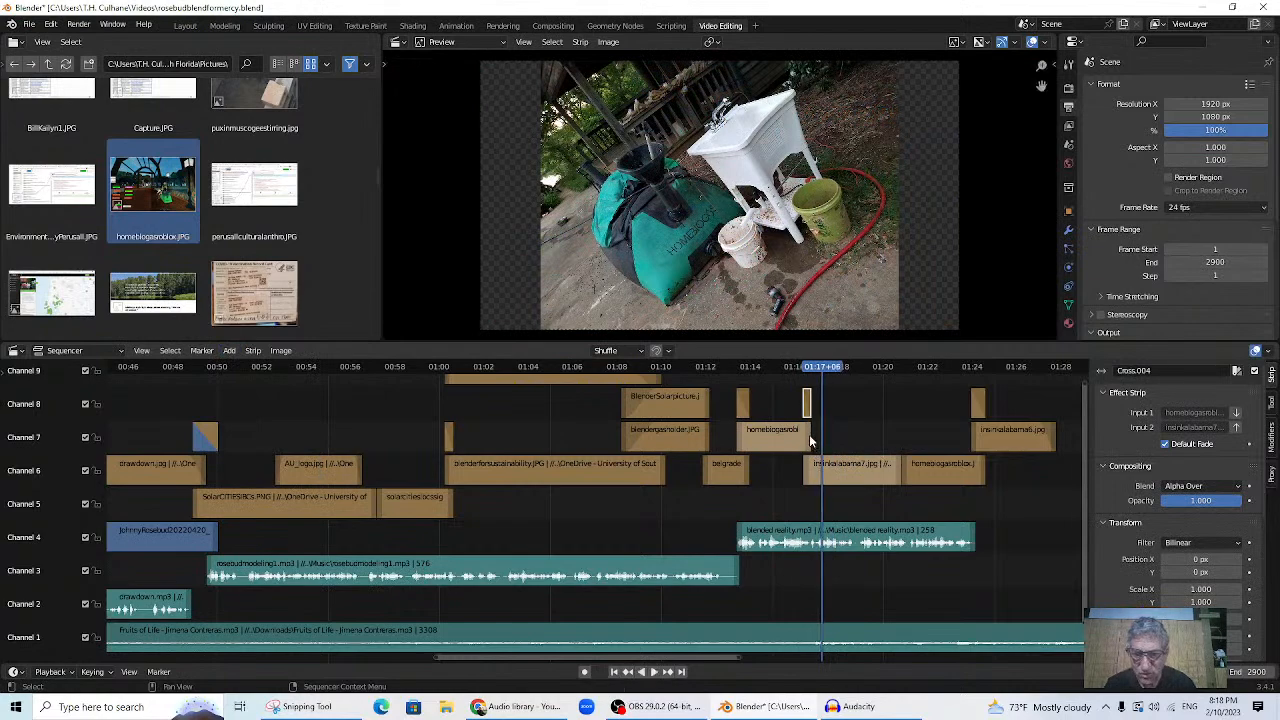
{"action": "left_click", "coordinate": [806, 474]}
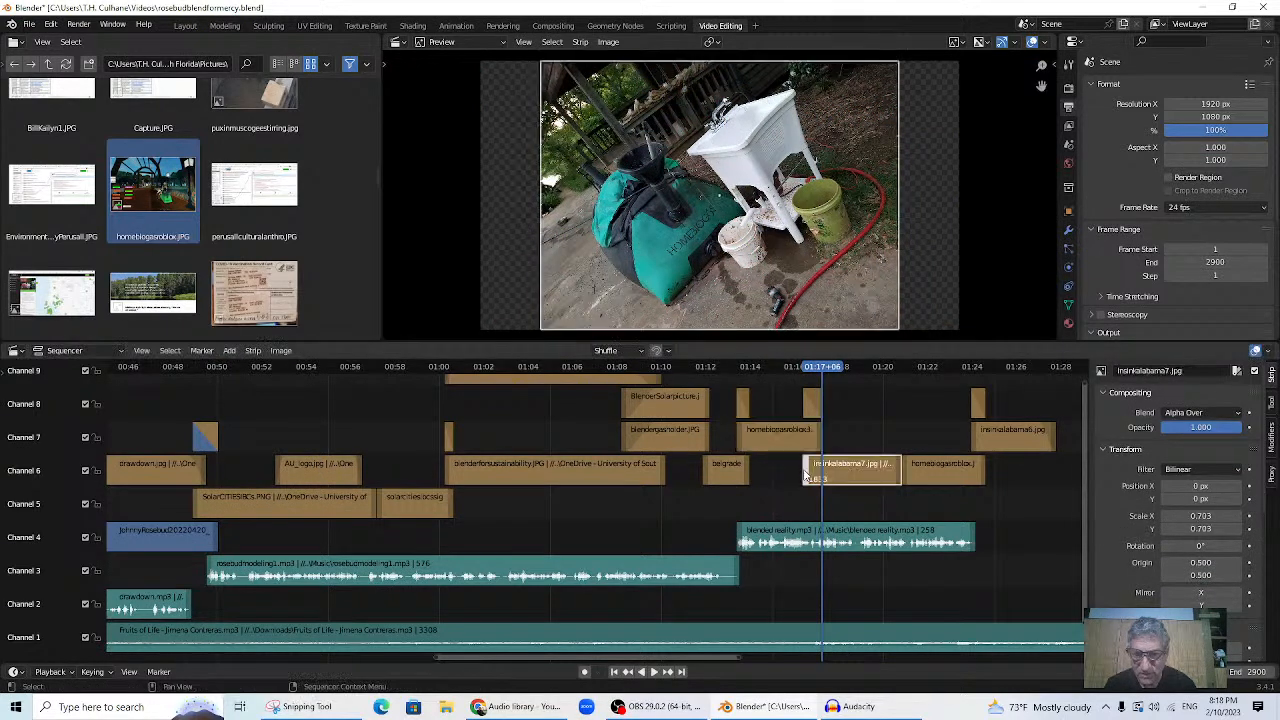
{"action": "left_click", "coordinate": [790, 368]}
{"action": "key", "text": "space"}
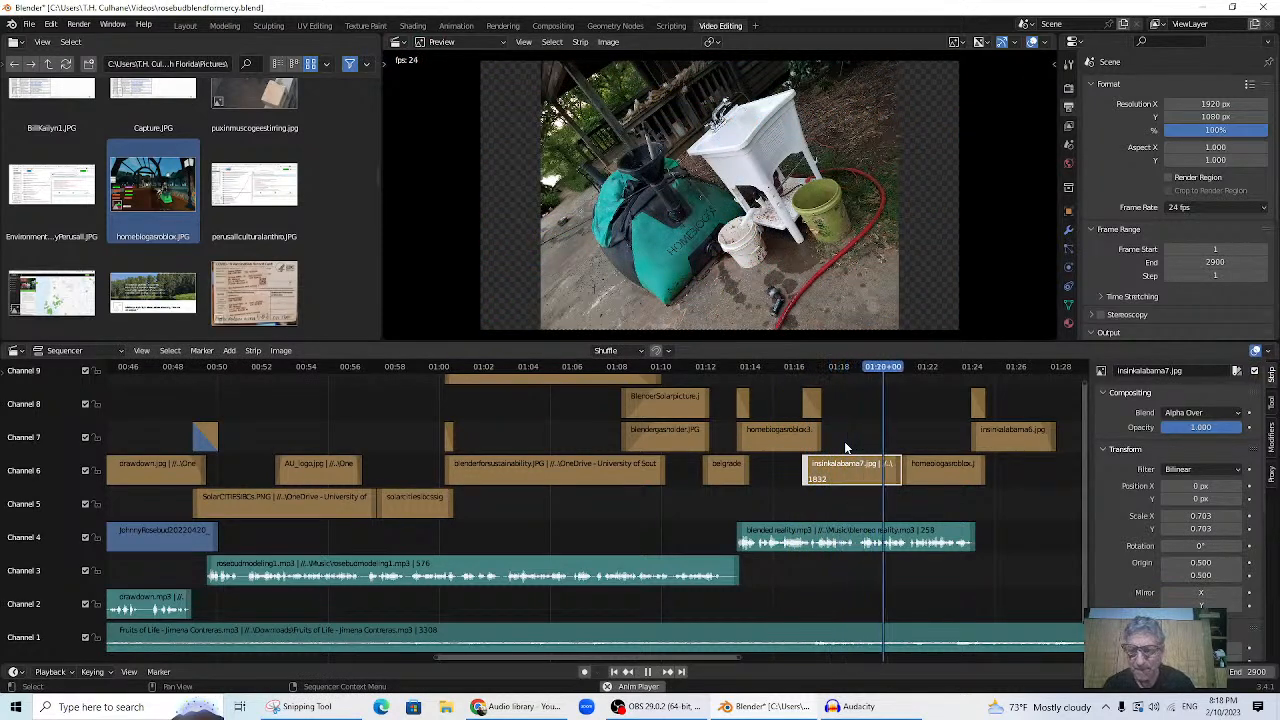
{"action": "key", "text": "space"}
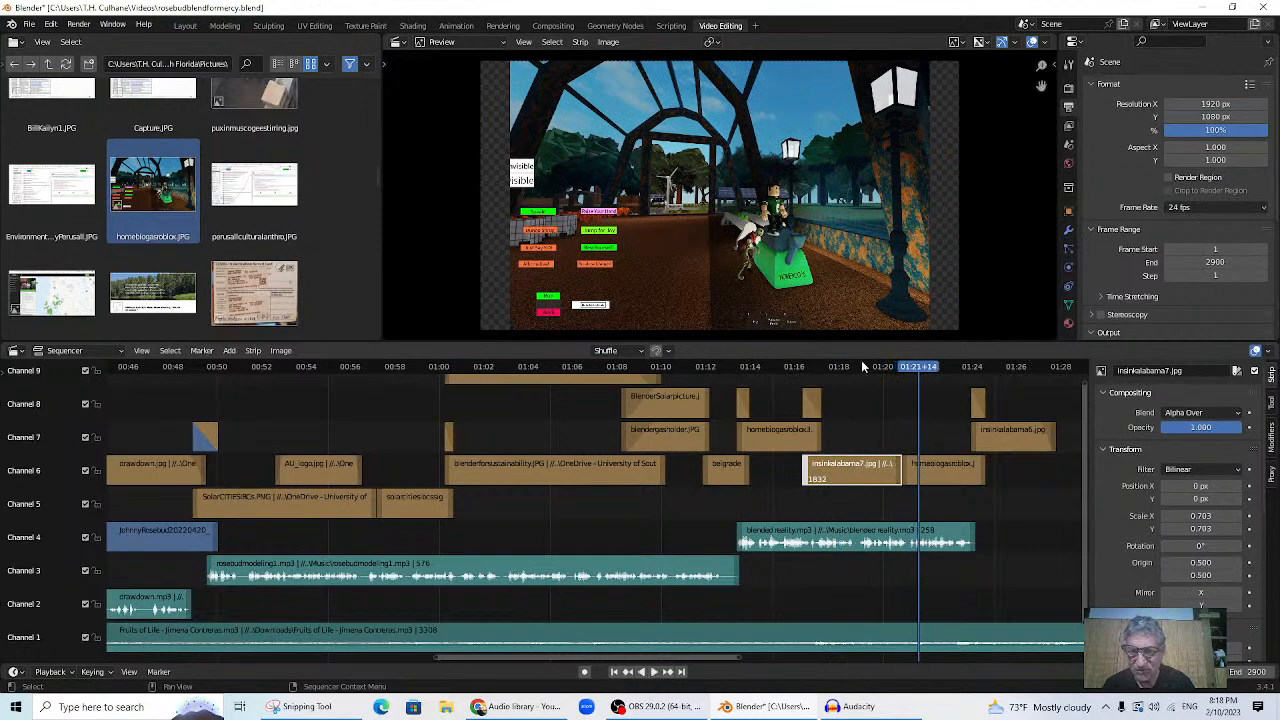
- Move the cut between insinkalabama7.jpg and homebiogasroblox.JPG to about 01:20+09, and play it back from about 01:19
{"action": "left_click", "coordinate": [867, 370]}
{"action": "key", "text": "space"}
{"action": "key", "text": "space"}
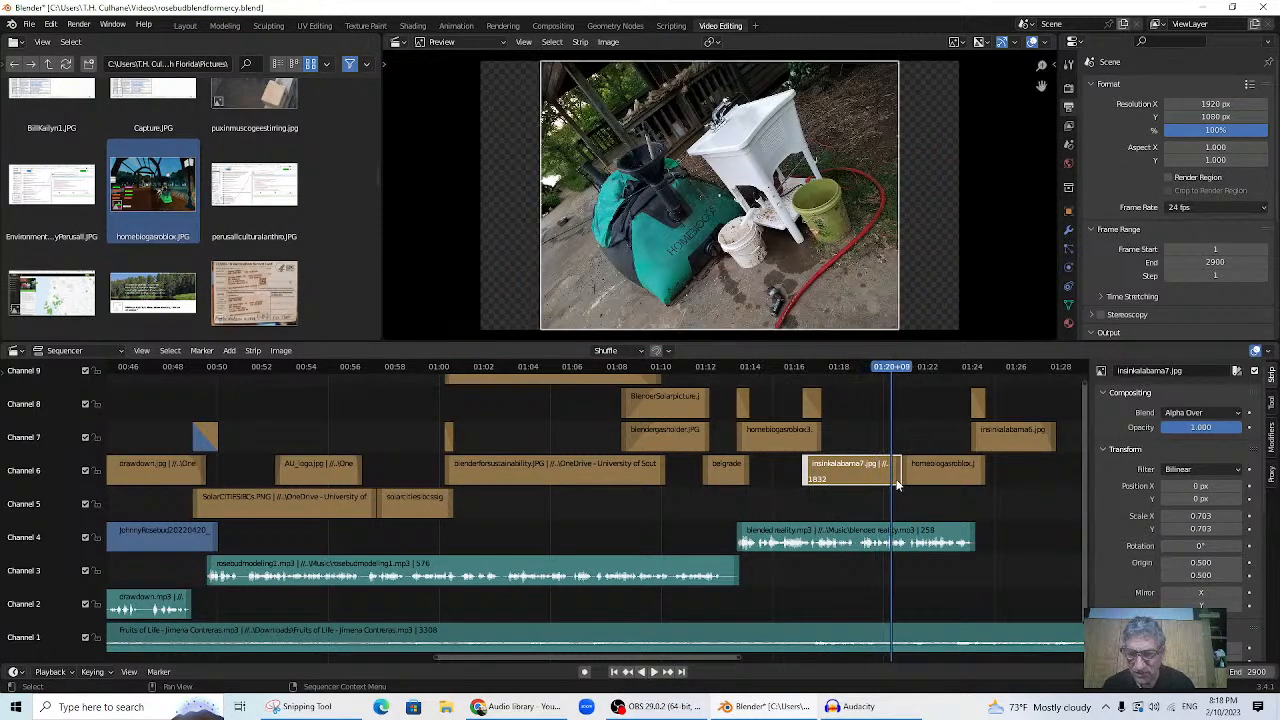
{"action": "left_click_drag", "start_coordinate": [898, 481], "coordinate": [891, 480]}
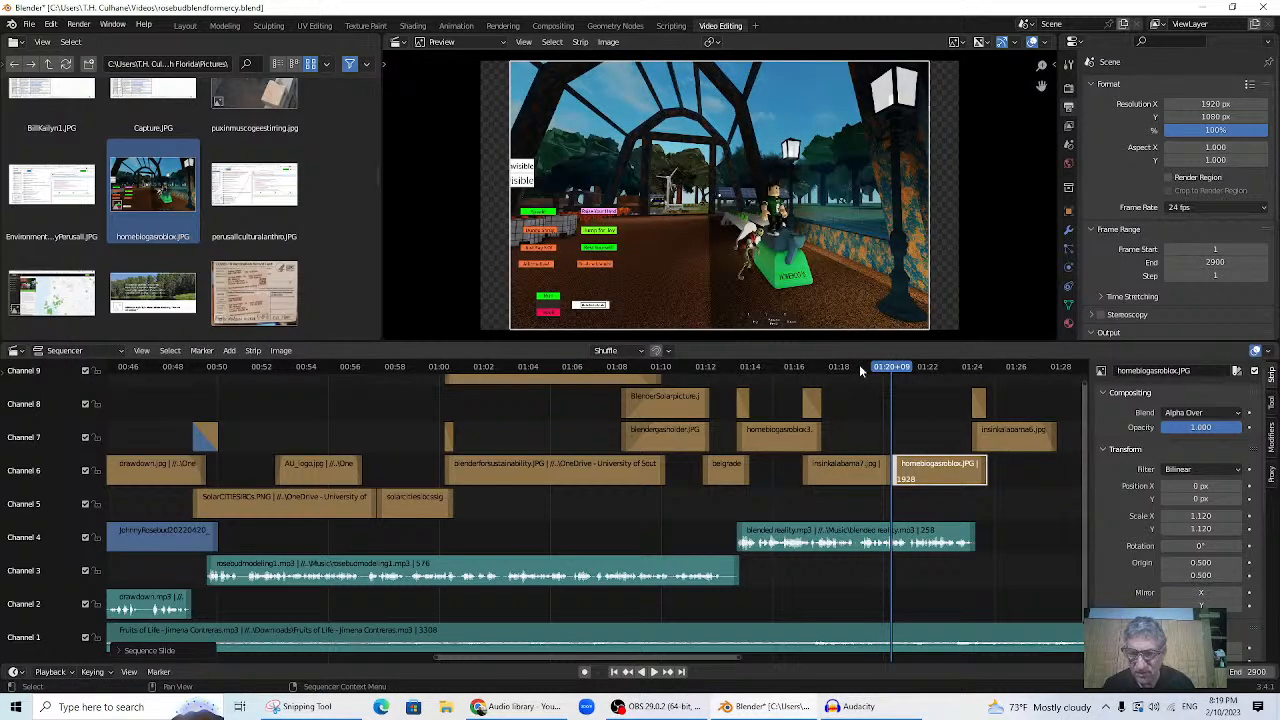
{"action": "left_click", "coordinate": [866, 372]}
{"action": "key", "text": "space"}
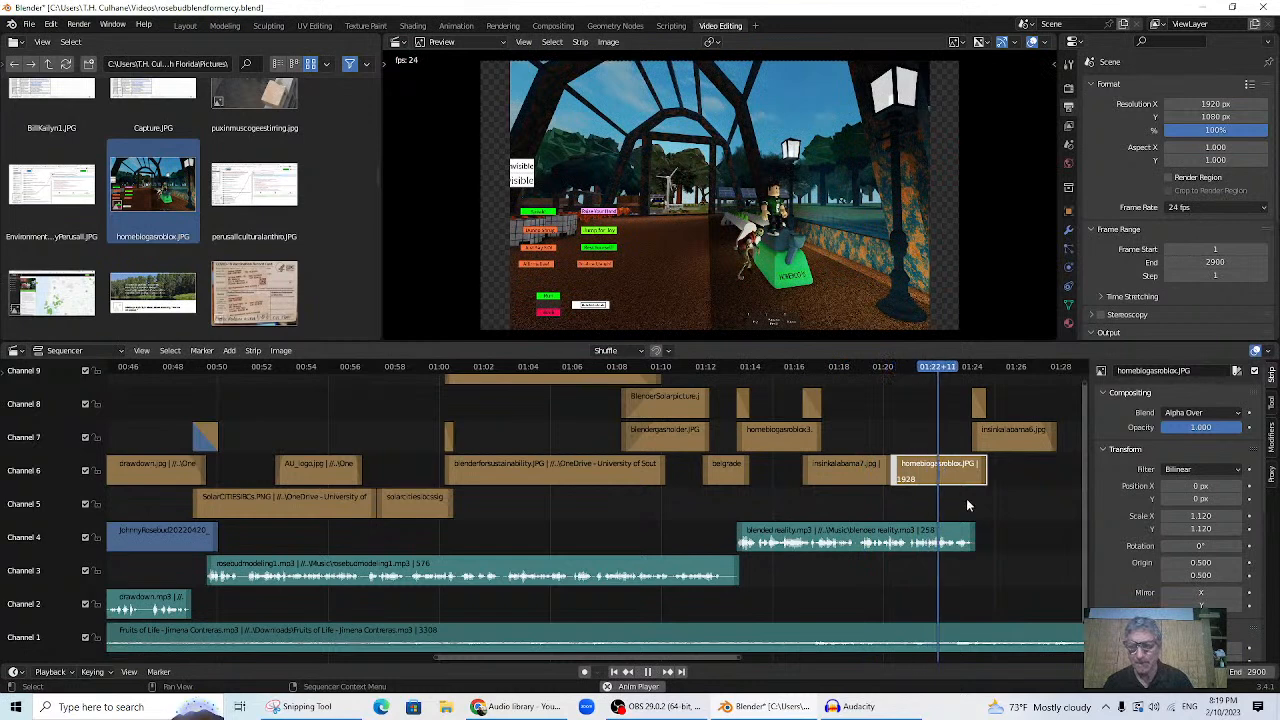
- Start insinkalabama6.jpg earlier, at about 01:22+17, trim homebiogasroblox.JPG to end at frame 2010, and play back the transition
{"action": "key", "text": "space"}
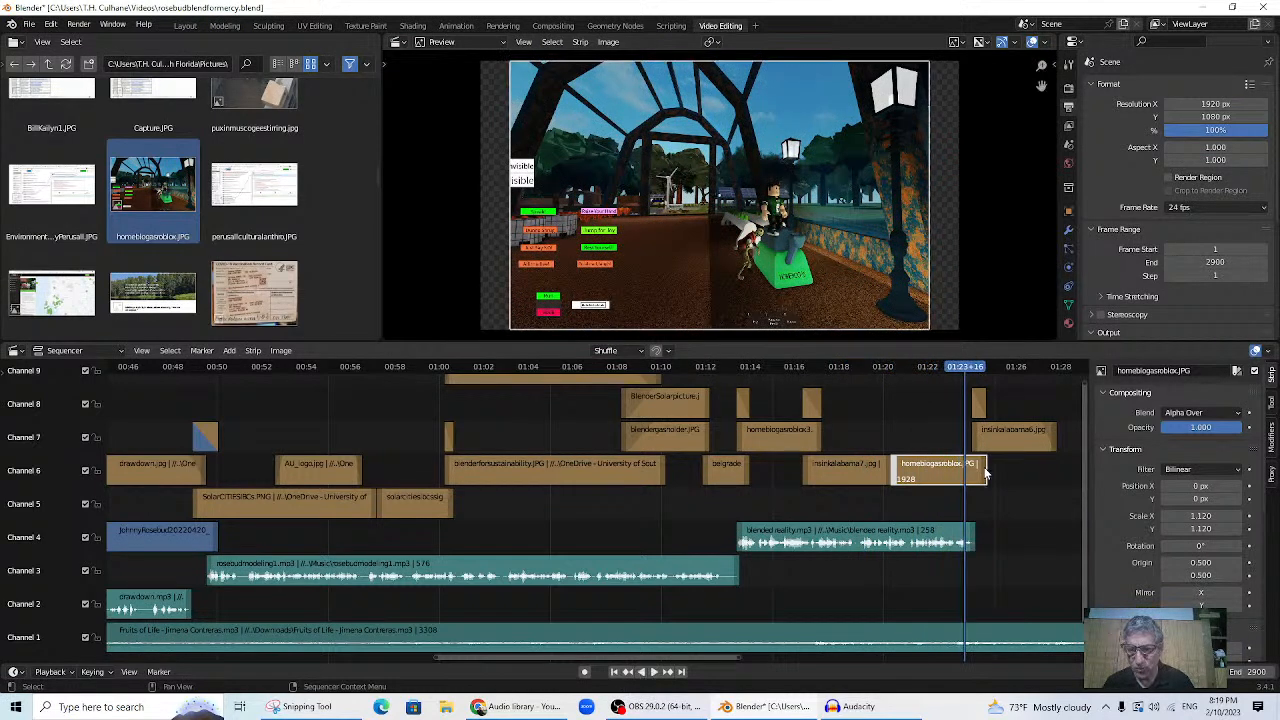
{"action": "left_click_drag", "start_coordinate": [977, 444], "coordinate": [943, 423]}
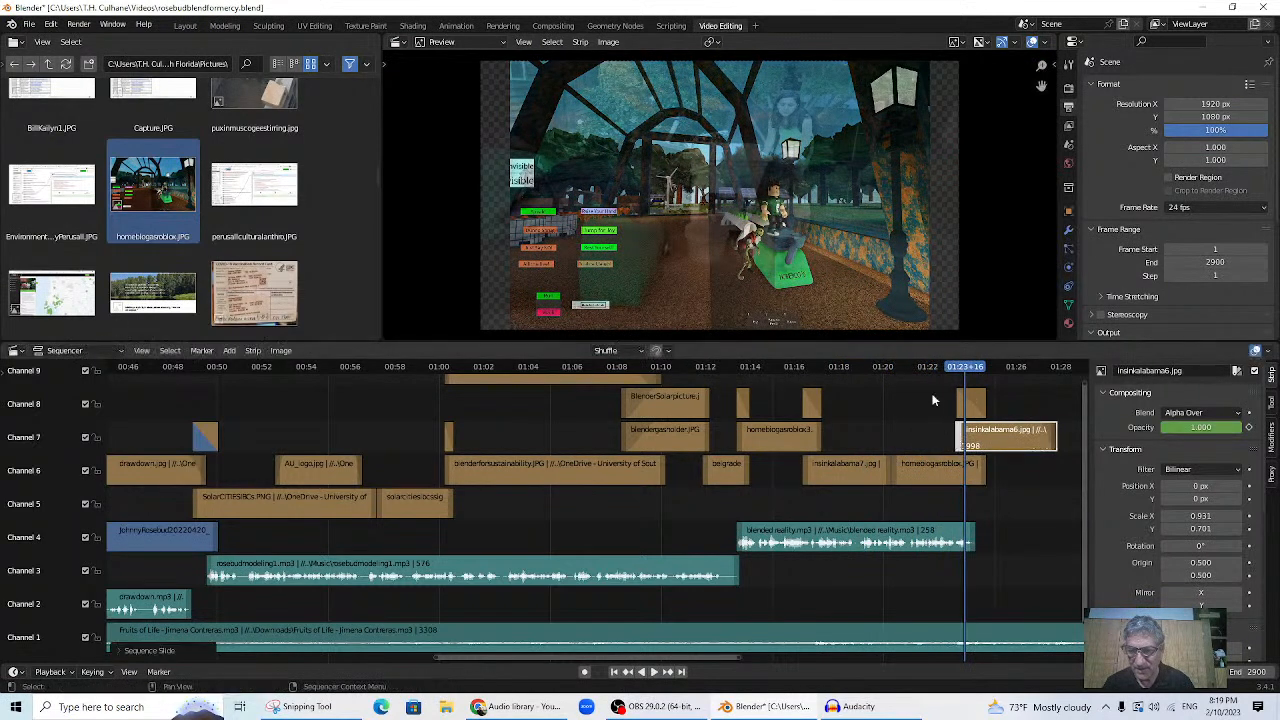
{"action": "left_click", "coordinate": [925, 368]}
{"action": "key", "text": "space"}
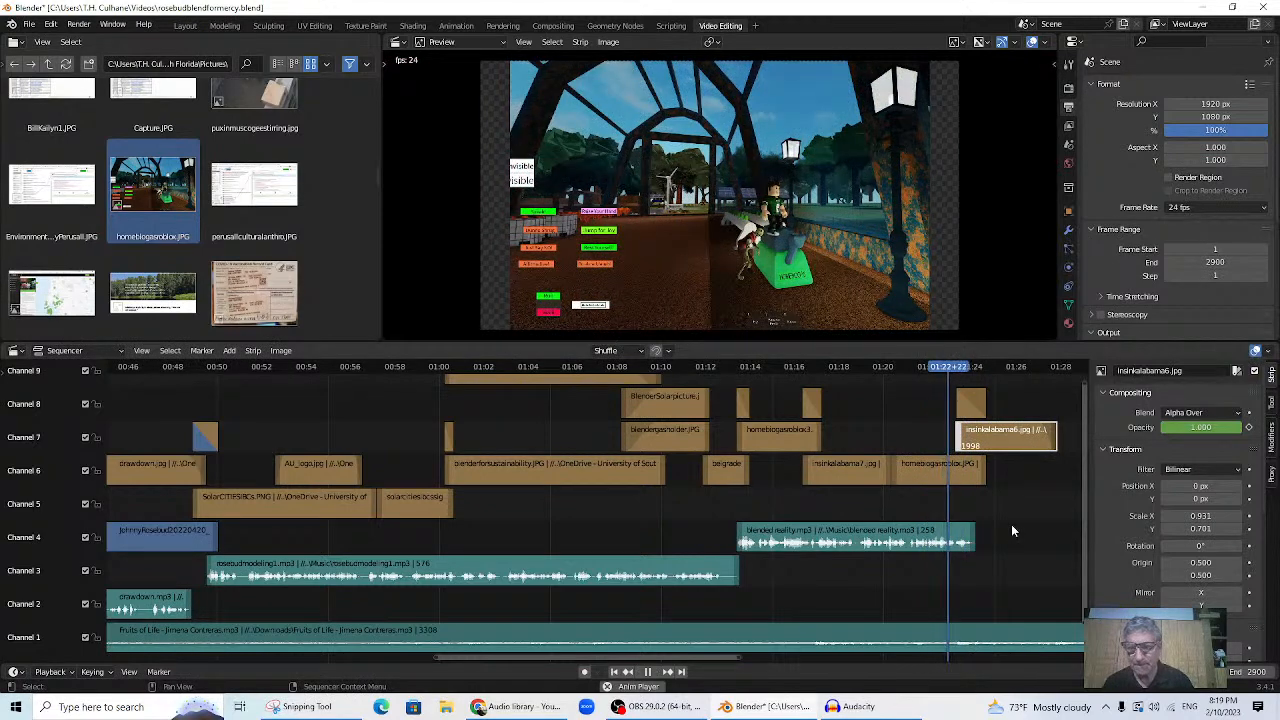
{"action": "key", "text": "space"}
{"action": "left_click_drag", "start_coordinate": [957, 446], "coordinate": [956, 474]}
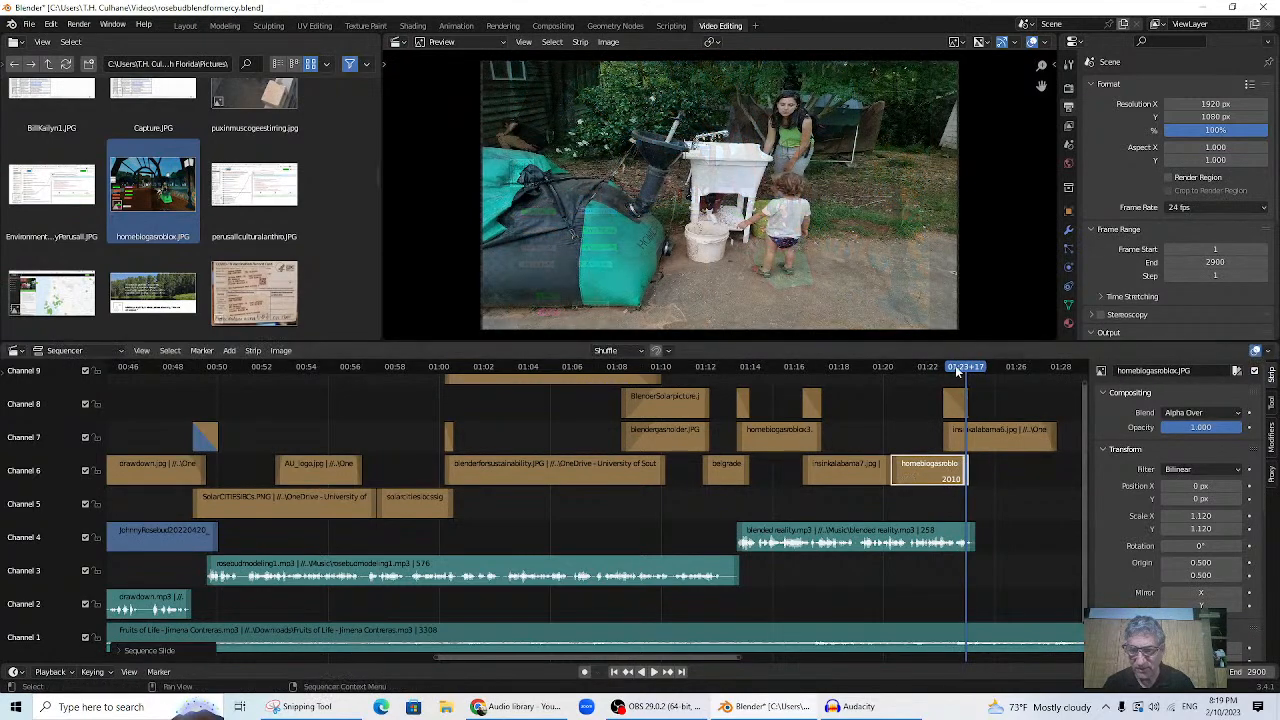
{"action": "left_click", "coordinate": [925, 370]}
{"action": "key", "text": "space"}
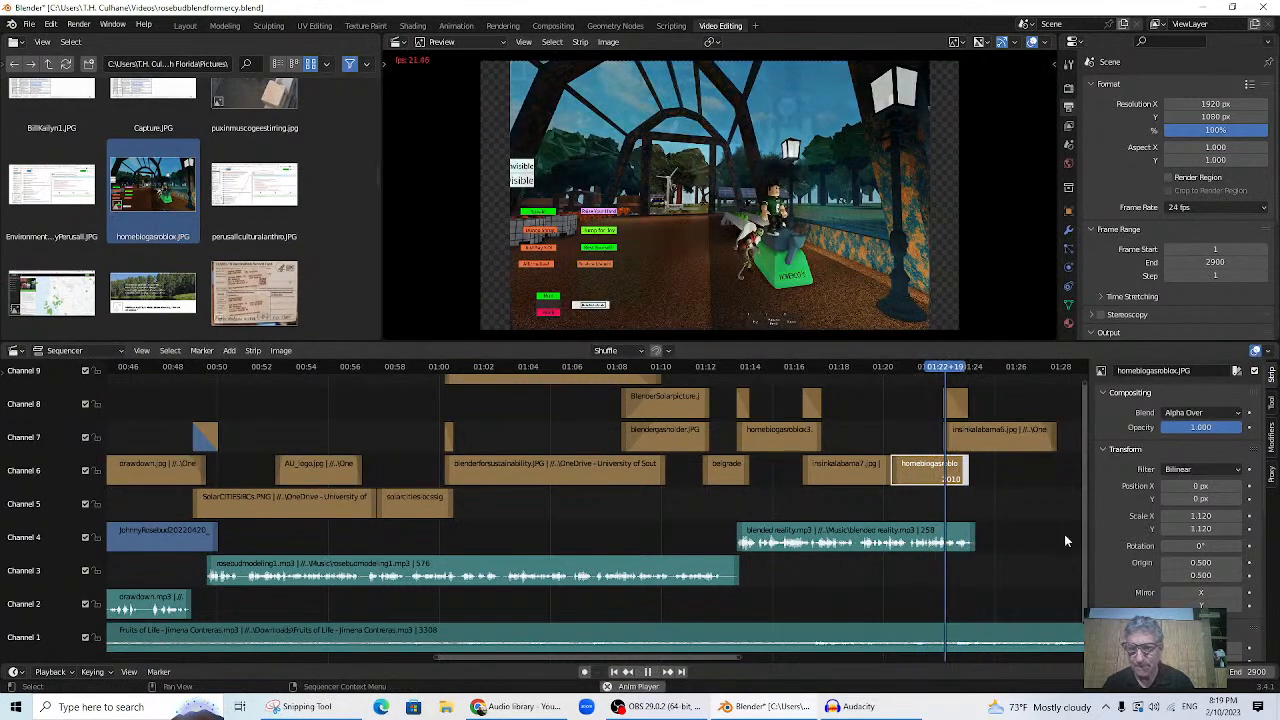
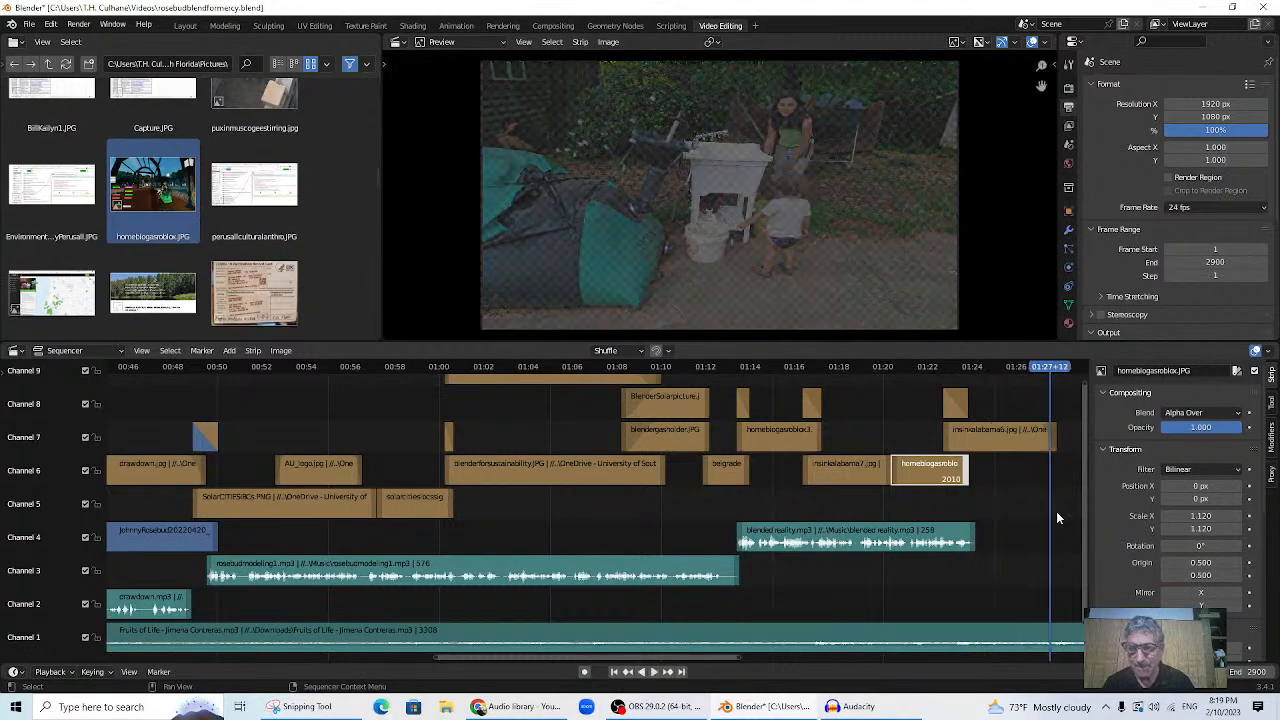
- Extend the end of insinkalabama6.jpg to frame 2118 and play back its fade-out from about 01:26
{"action": "key", "text": "space"}
{"action": "left_click_drag", "start_coordinate": [1051, 440], "coordinate": [1067, 441]}
{"action": "left_click", "coordinate": [1028, 370]}
{"action": "key", "text": "space"}
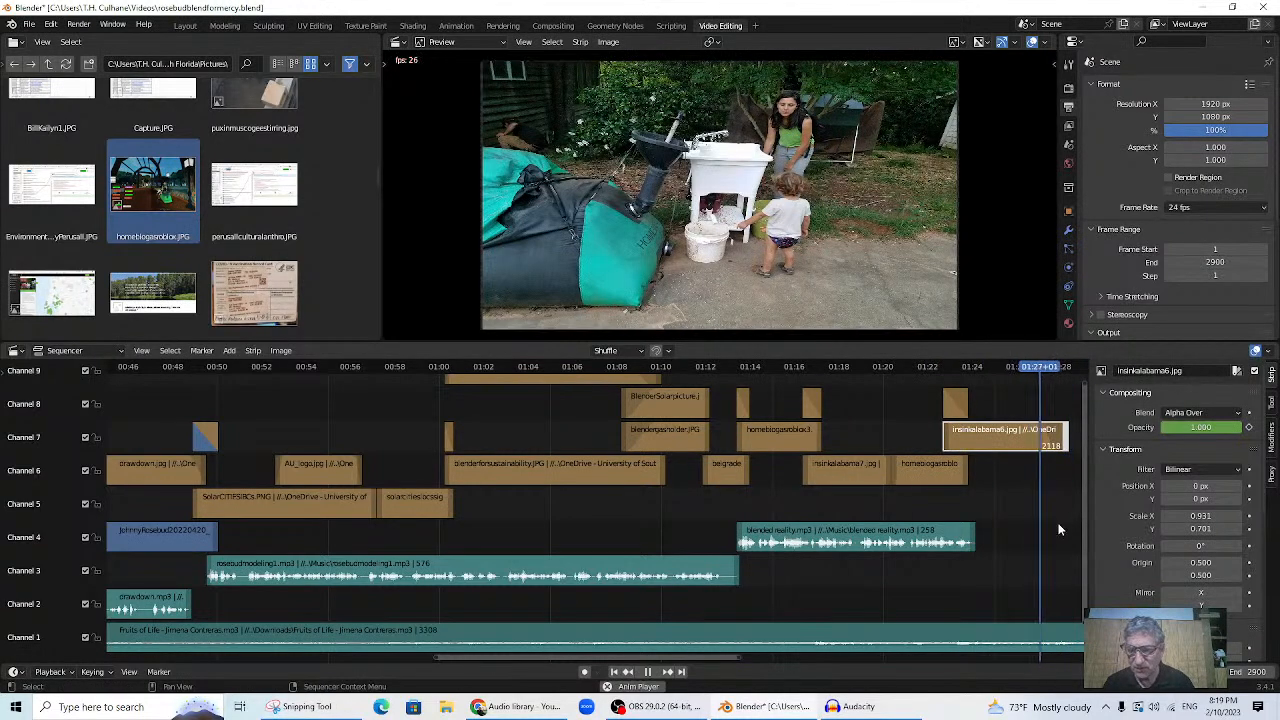
{"action": "key", "text": "space"}
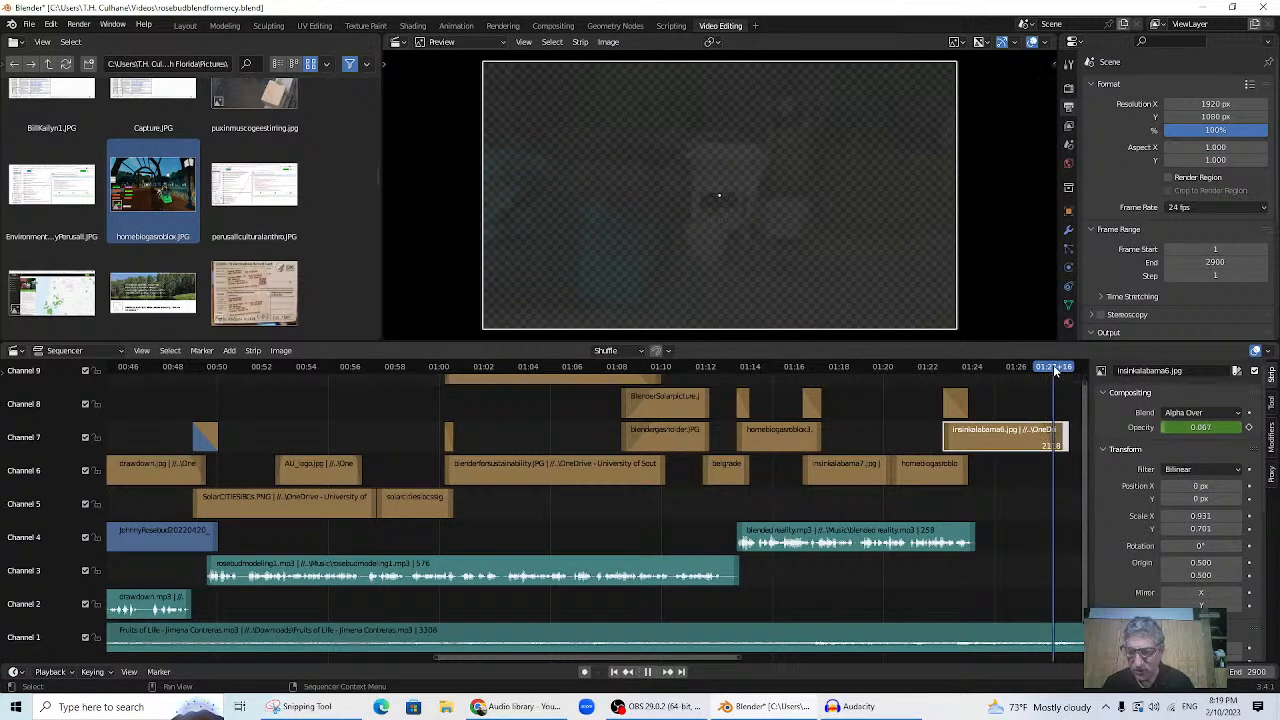
{"action": "left_click", "coordinate": [1049, 368]}
{"action": "key", "text": "space"}
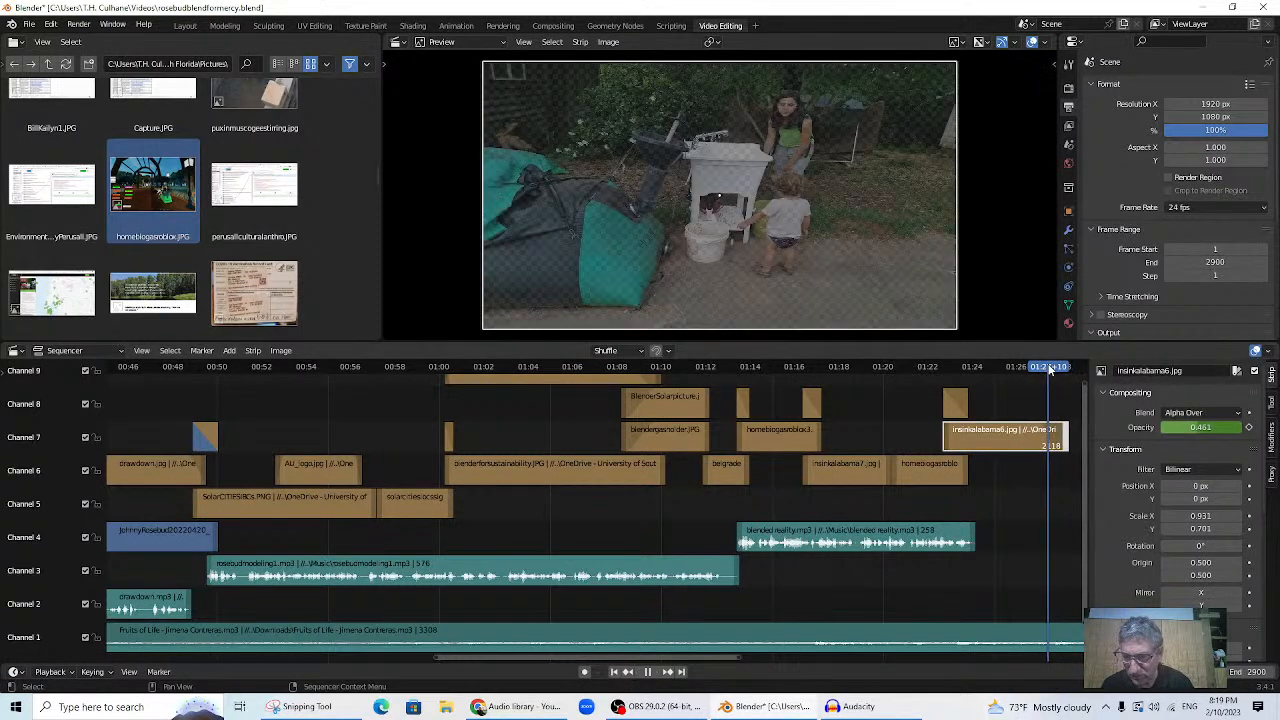
- Keyframe the Fruits of Life music volume at 0.200 at 01:27+10 and 0 at 01:28+00, and play back from about 01:24
{"action": "left_click", "coordinate": [1030, 640]}
{"action": "left_click_drag", "start_coordinate": [1203, 412], "coordinate": [1232, 412]}
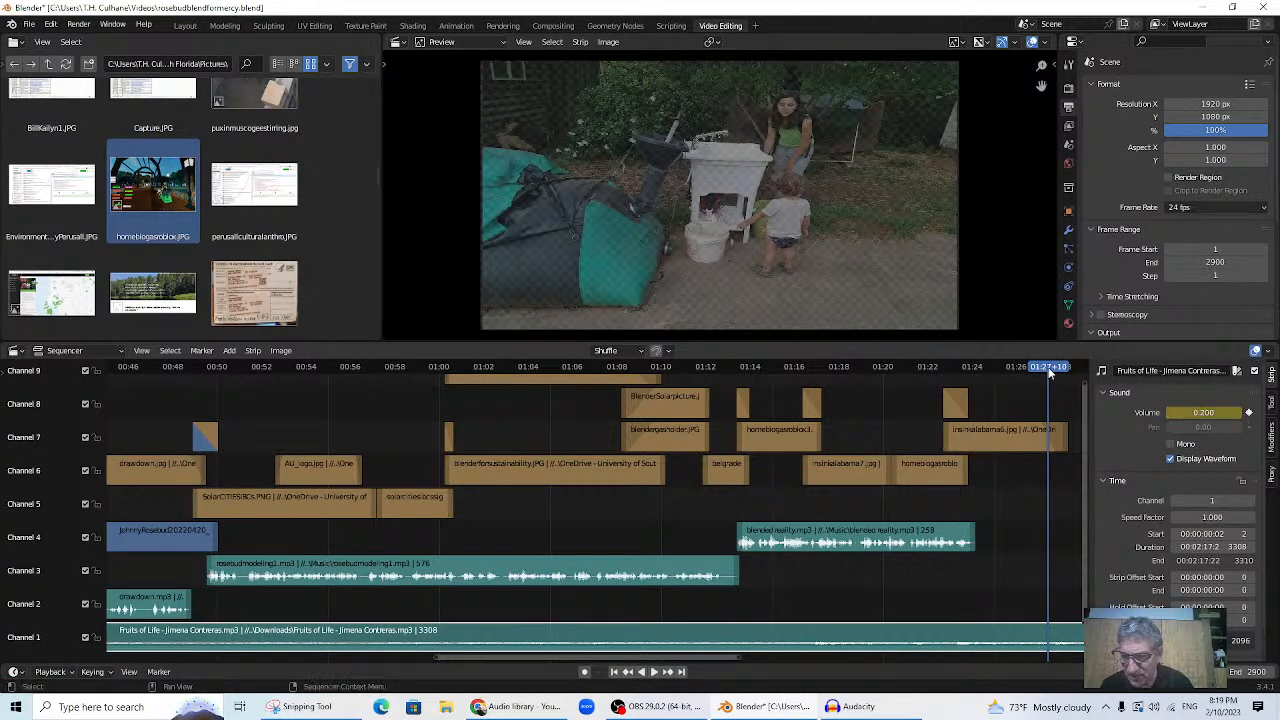
{"action": "key", "text": "space"}
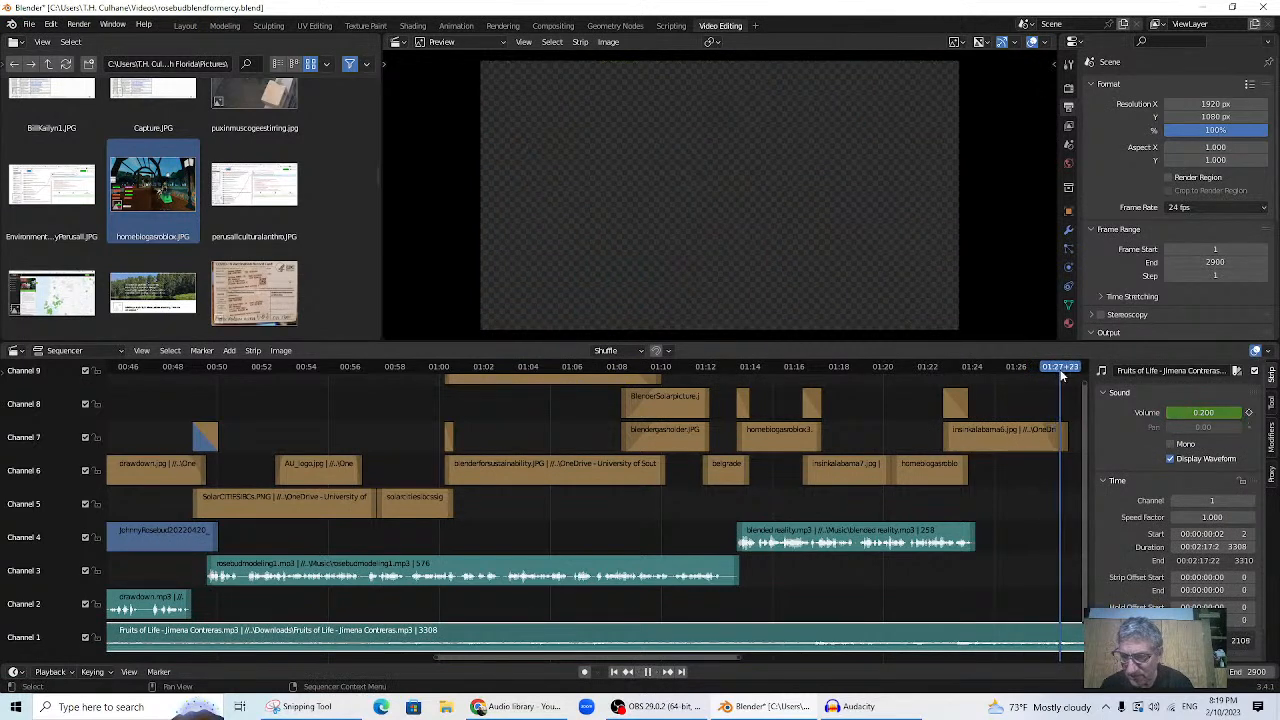
{"action": "key", "text": "space"}
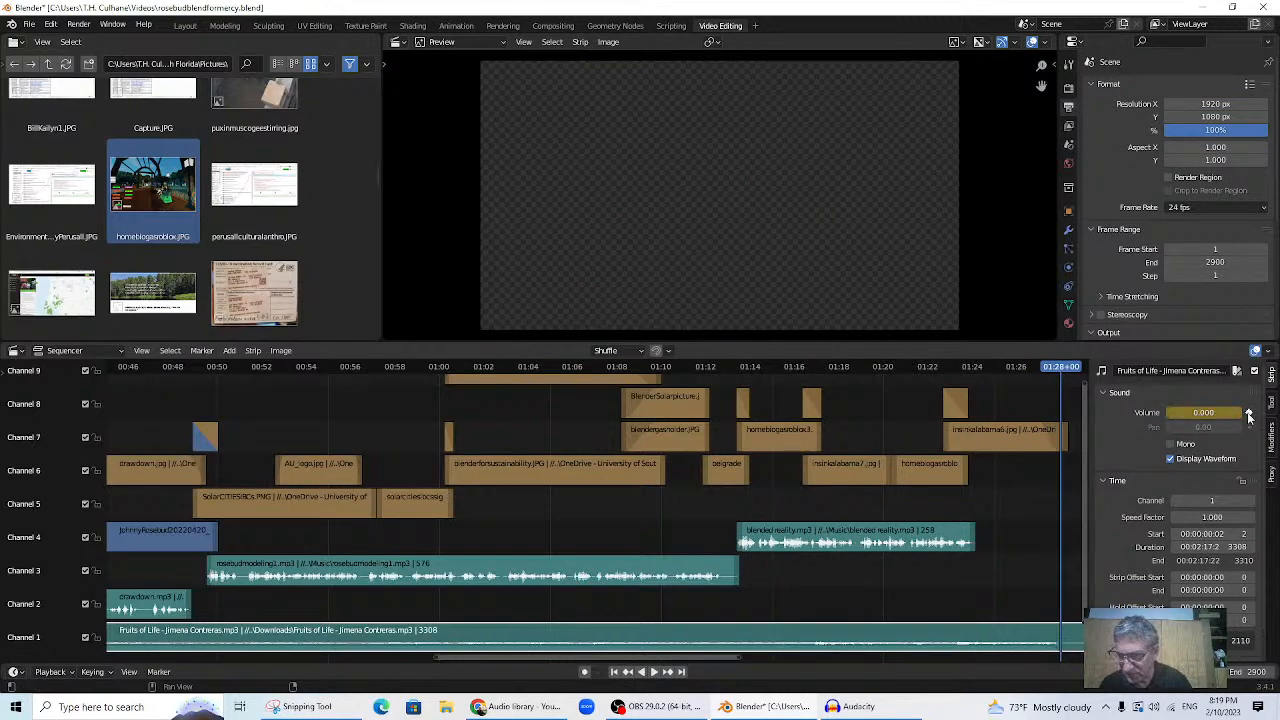
{"action": "left_click", "coordinate": [970, 368]}
{"action": "key", "text": "space"}
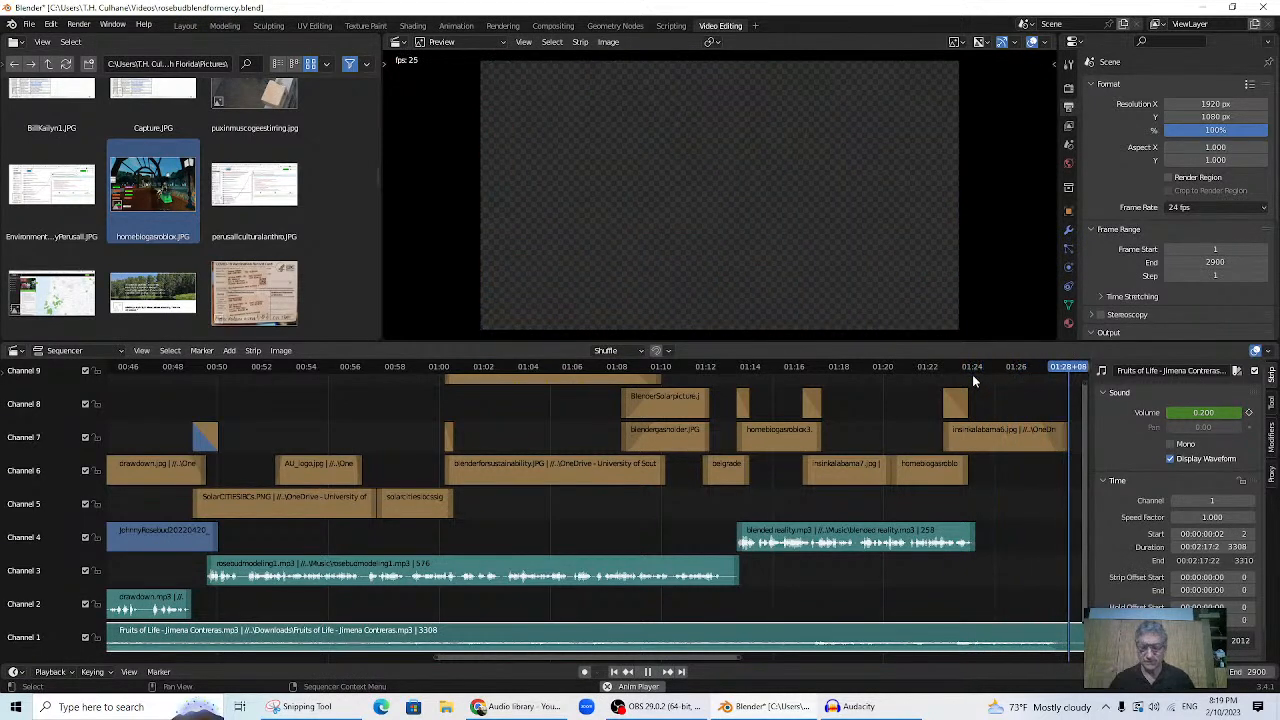
{"action": "key", "text": "space"}
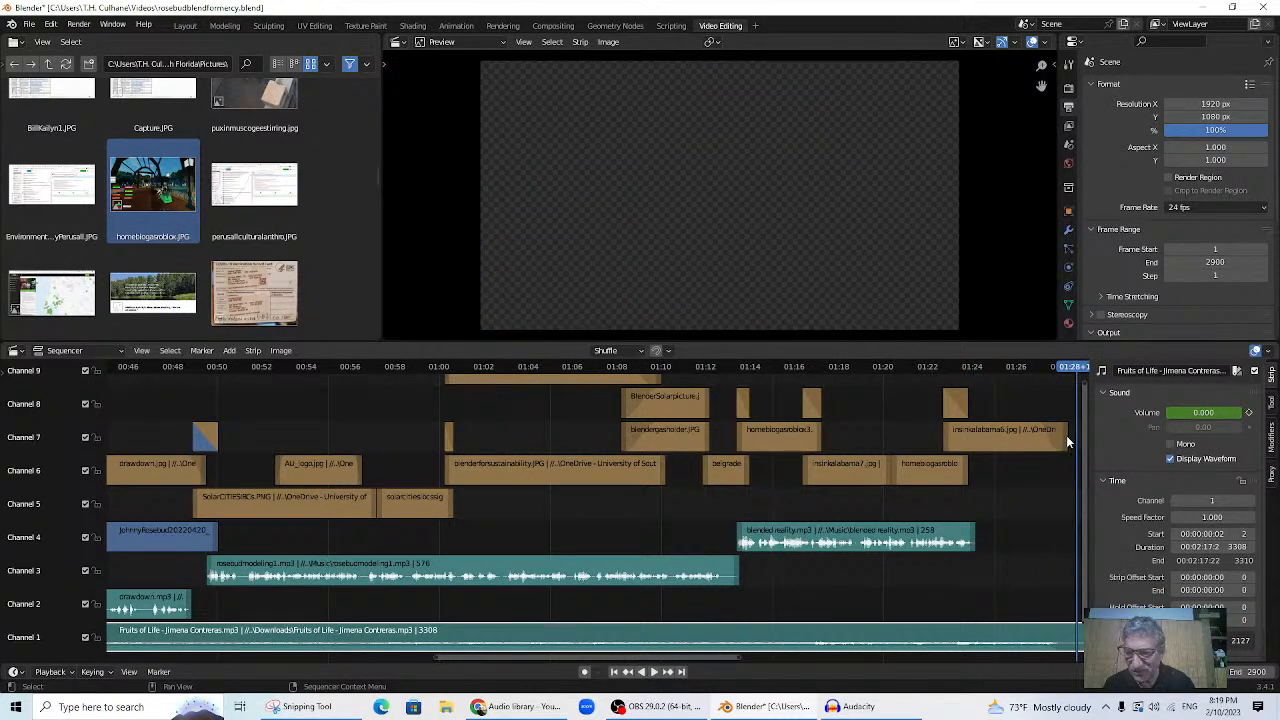
- Remove the zero-opacity keyframe of insinkalabama6.jpg at 01:27+19 and keyframe its opacity at 1.000 at 01:28+00
{"action": "left_click", "coordinate": [1039, 438]}
{"action": "mouse_move", "coordinate": [1066, 370]}
{"action": "left_mouse_down"}
{"action": "mouse_move", "coordinate": [1054, 375]}
{"action": "mouse_move", "coordinate": [1067, 383]}
{"action": "left_mouse_up"}
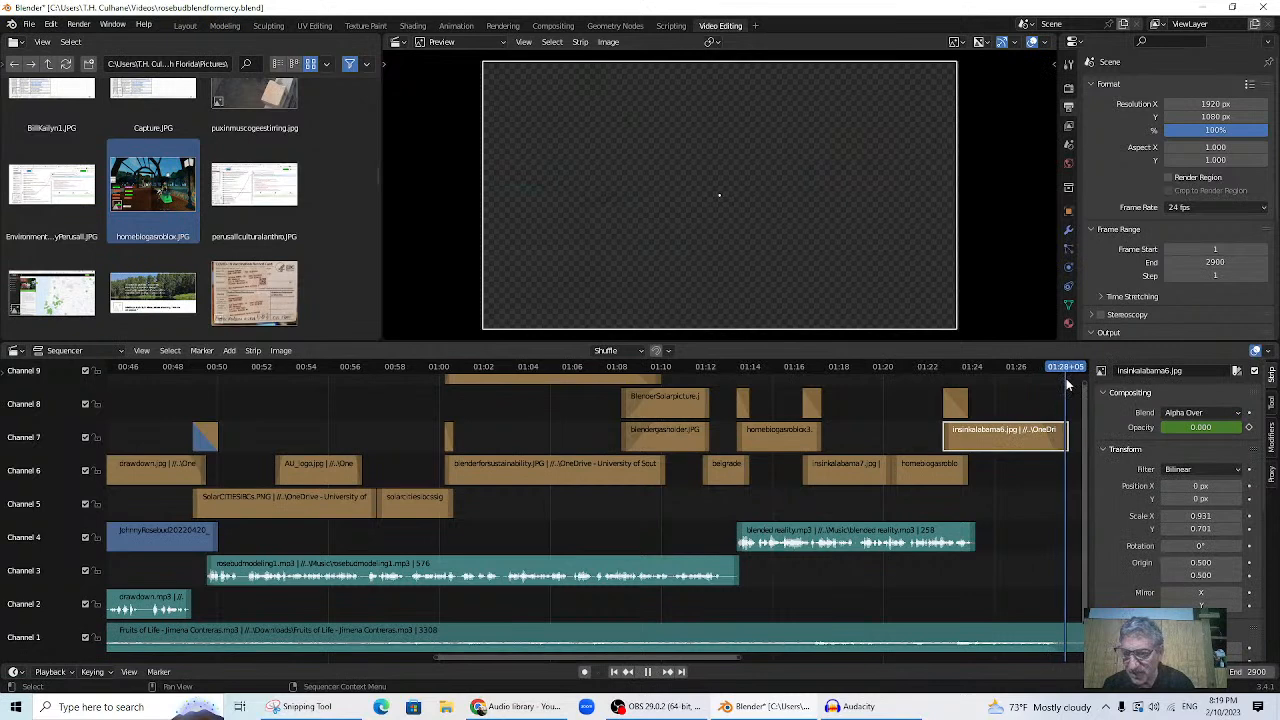
{"action": "left_click", "coordinate": [629, 672]}
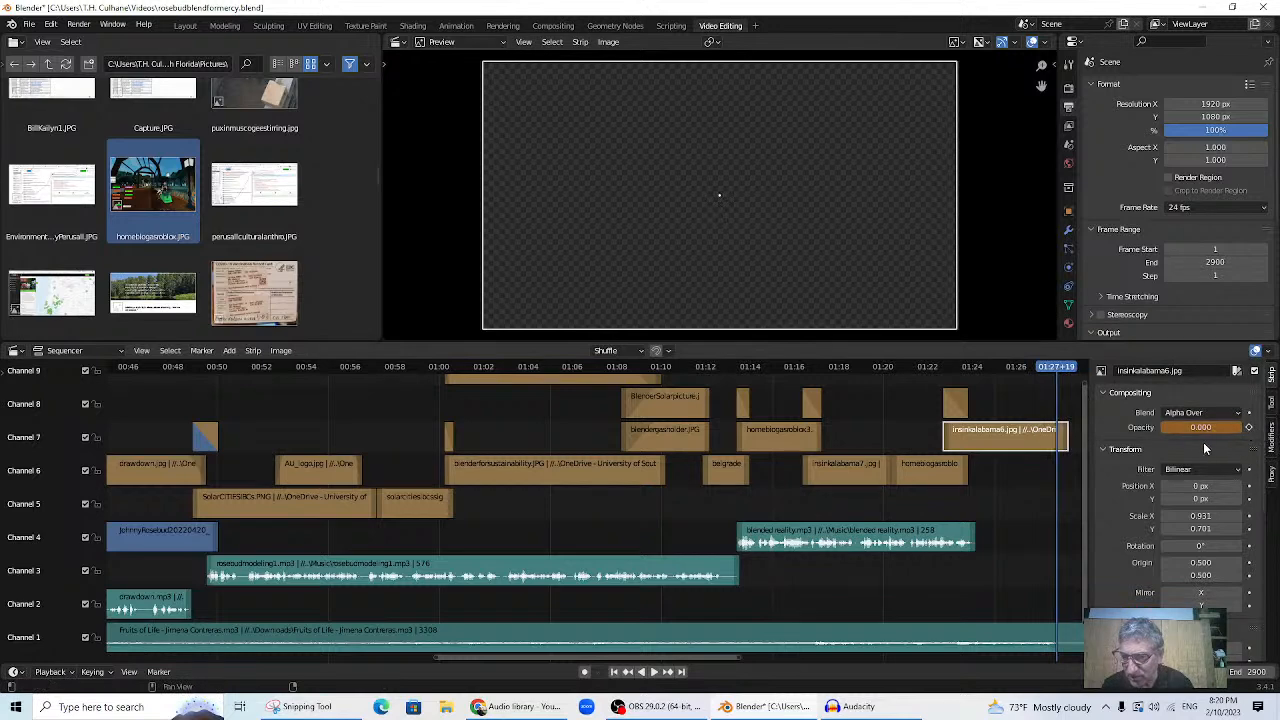
{"action": "key", "text": "space"}
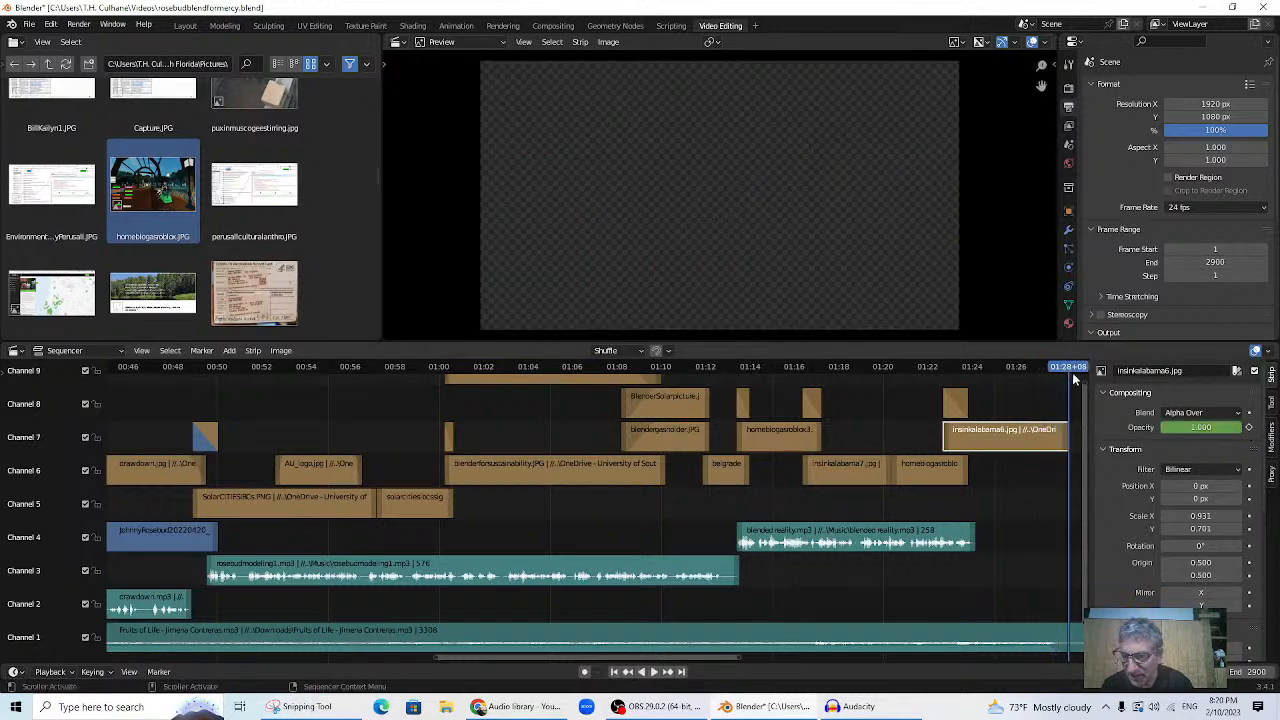
{"action": "mouse_move", "coordinate": [1073, 368]}
{"action": "left_mouse_down"}
{"action": "mouse_move", "coordinate": [1023, 372]}
{"action": "mouse_move", "coordinate": [1061, 380]}
{"action": "left_mouse_up"}
{"action": "key", "text": "space"}
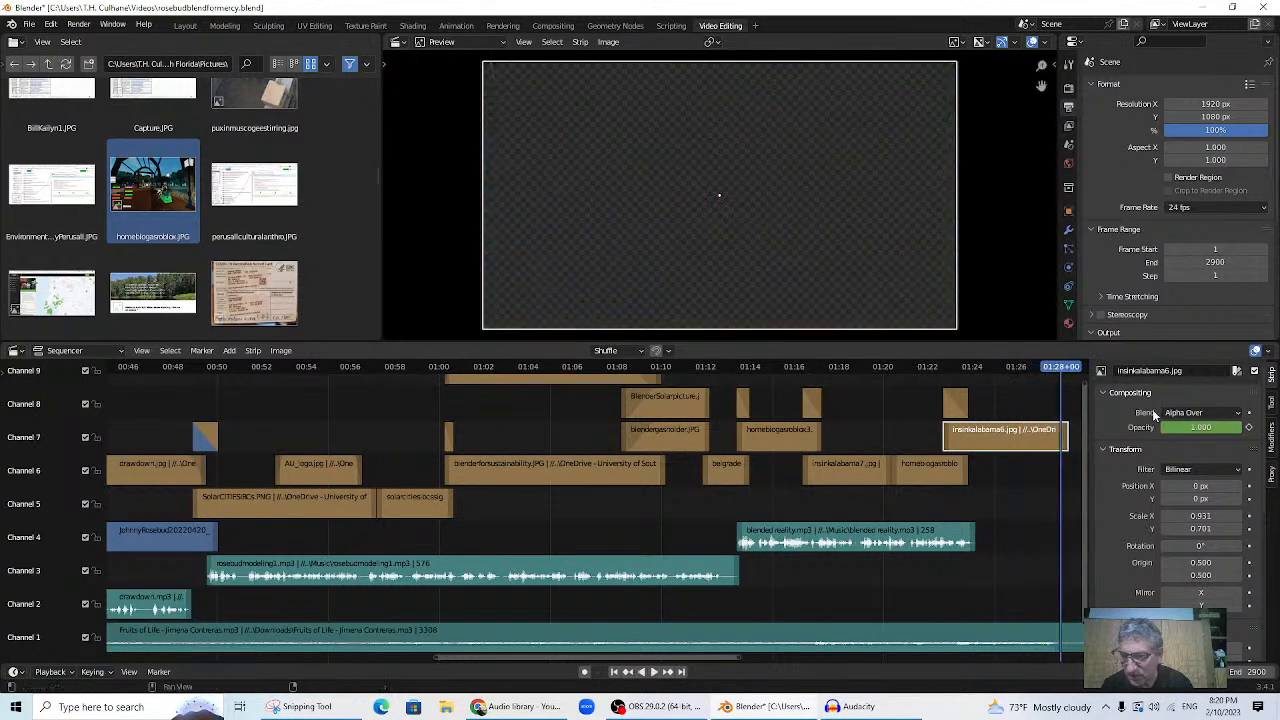
{"action": "left_click", "coordinate": [1248, 428]}
- Extend the end of insinkalabama6.jpg to frame 2146, keyframe its opacity at 0 at 01:29+08, and play back the fade-out
{"action": "left_click_drag", "start_coordinate": [667, 664], "coordinate": [736, 664]}
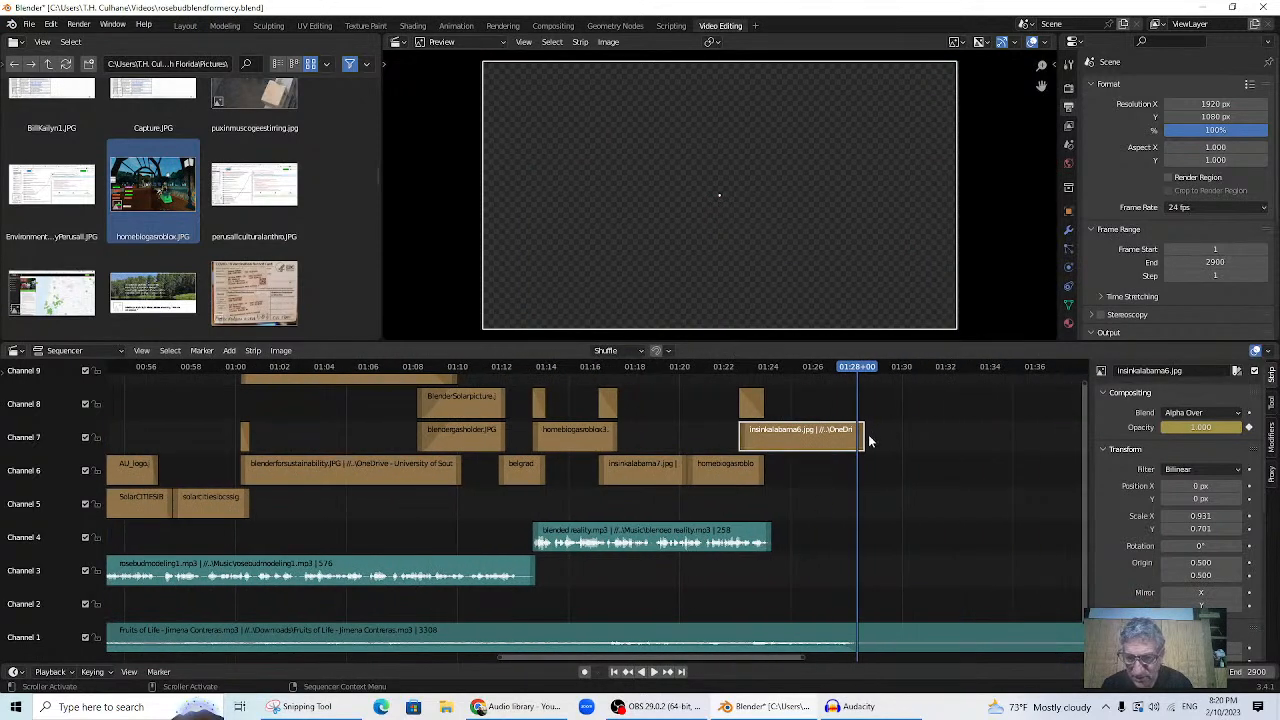
{"action": "left_click_drag", "start_coordinate": [866, 441], "coordinate": [891, 433]}
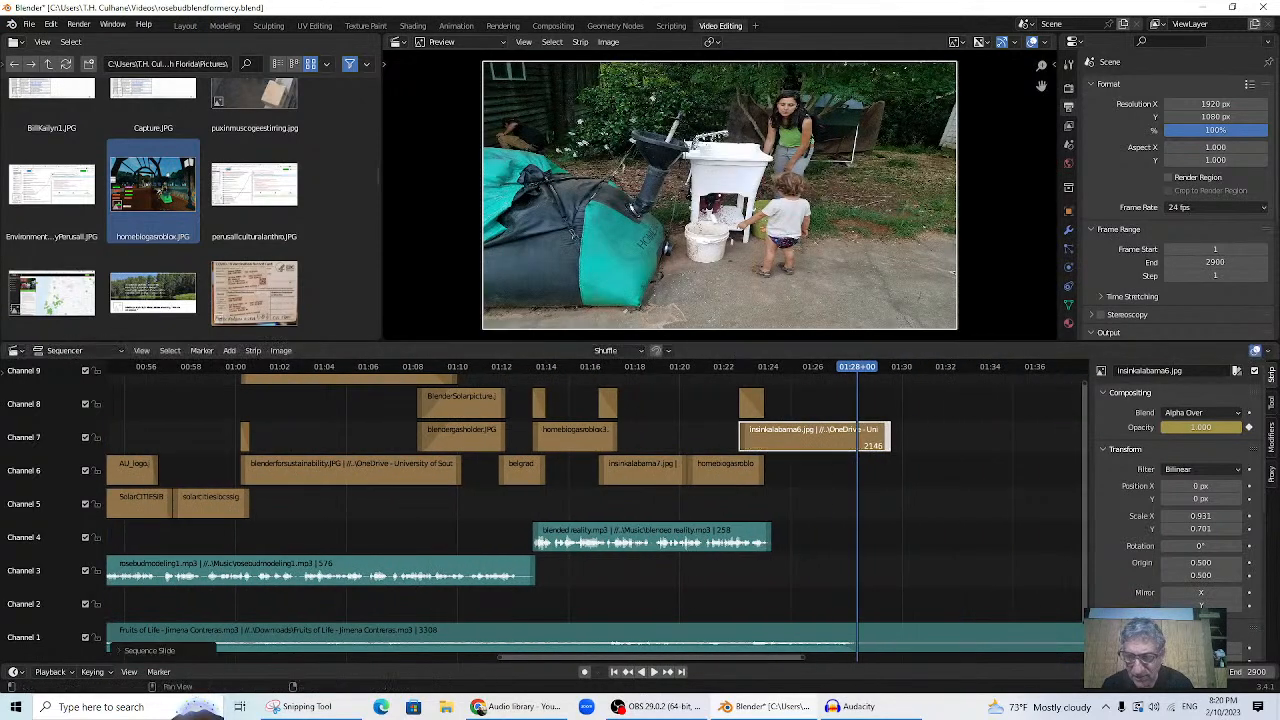
{"action": "key", "text": "space"}
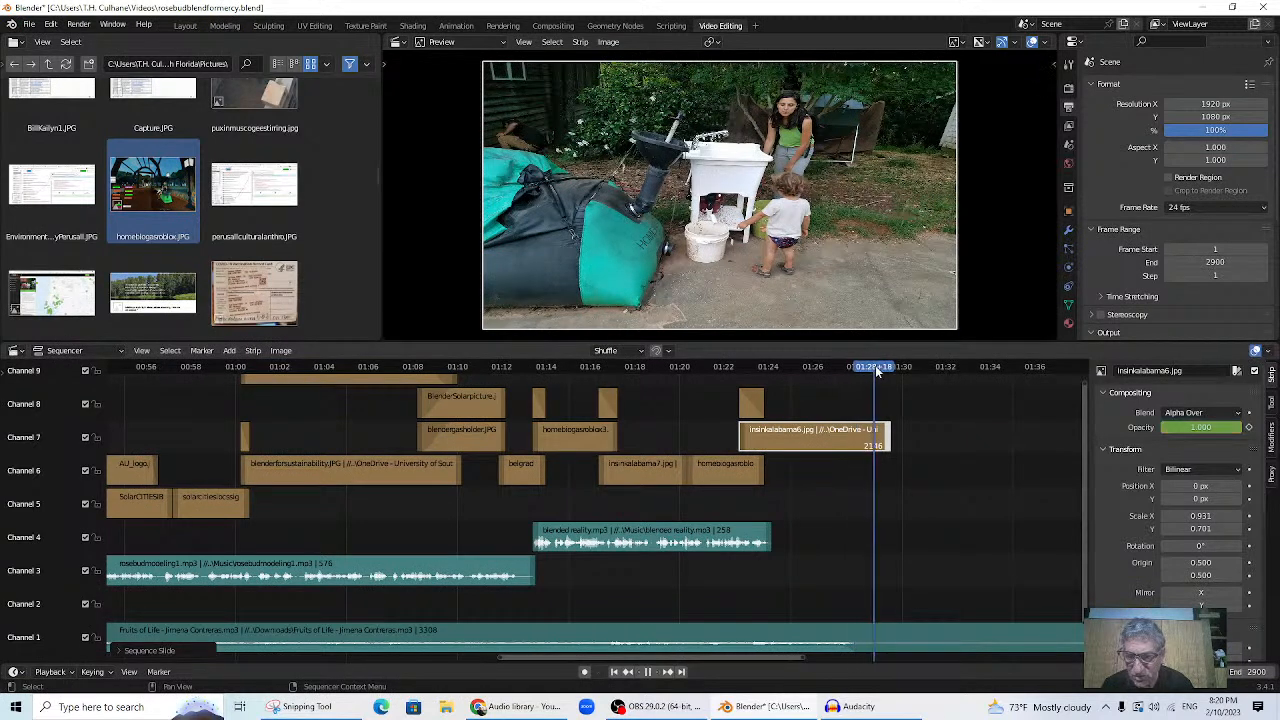
{"action": "key", "text": "space"}
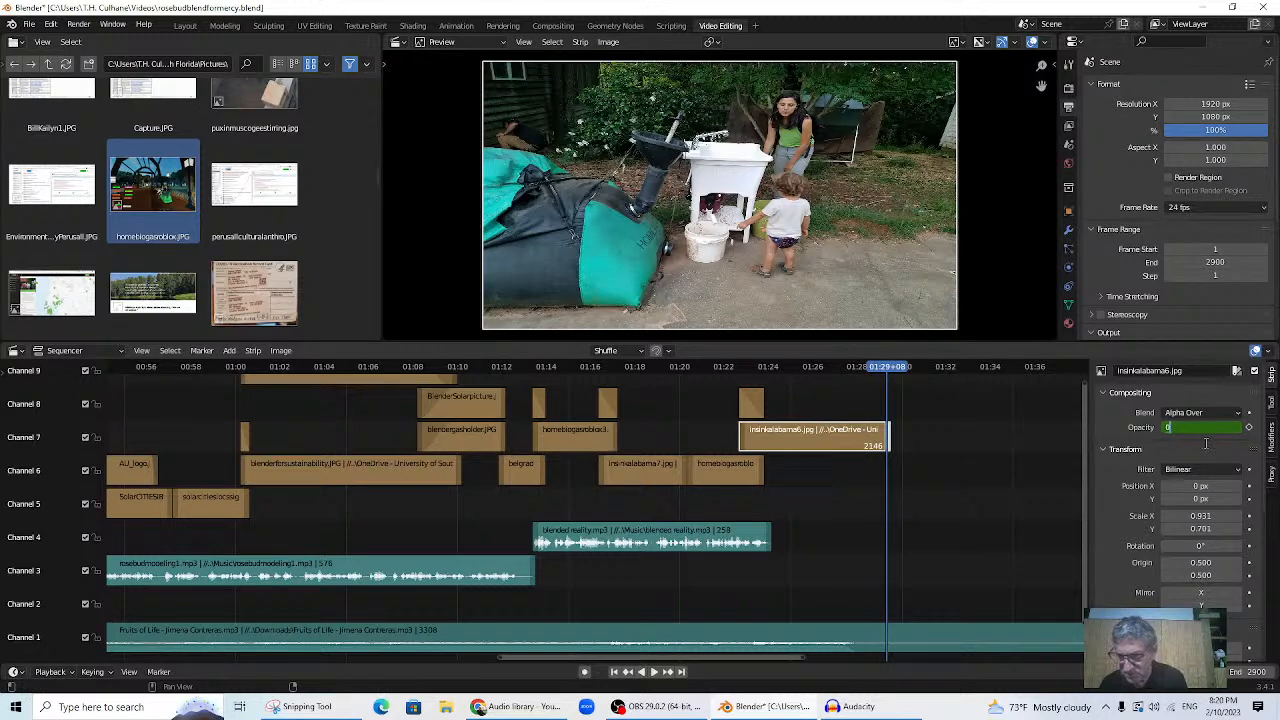
{"action": "key", "text": "Return"}
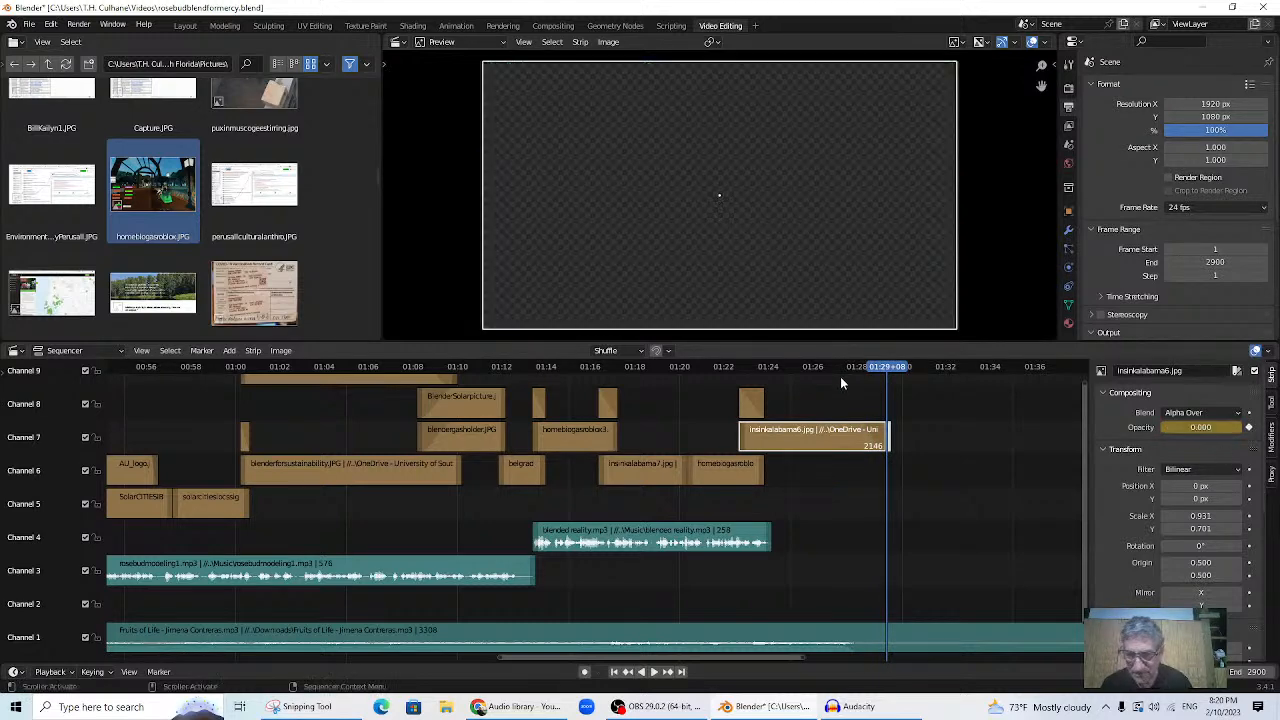
{"action": "left_click", "coordinate": [860, 371]}
{"action": "key", "text": "space"}
{"action": "key", "text": "space"}
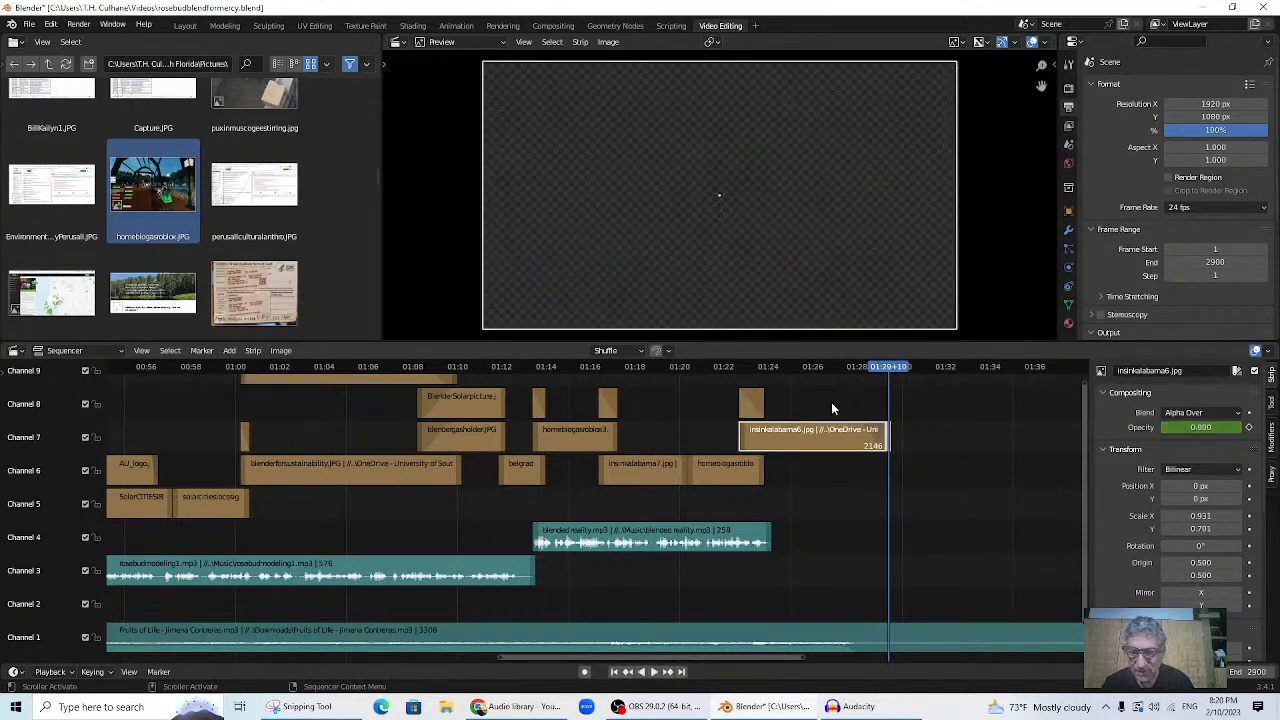
{"action": "left_click", "coordinate": [815, 368]}
{"action": "key", "text": "space"}
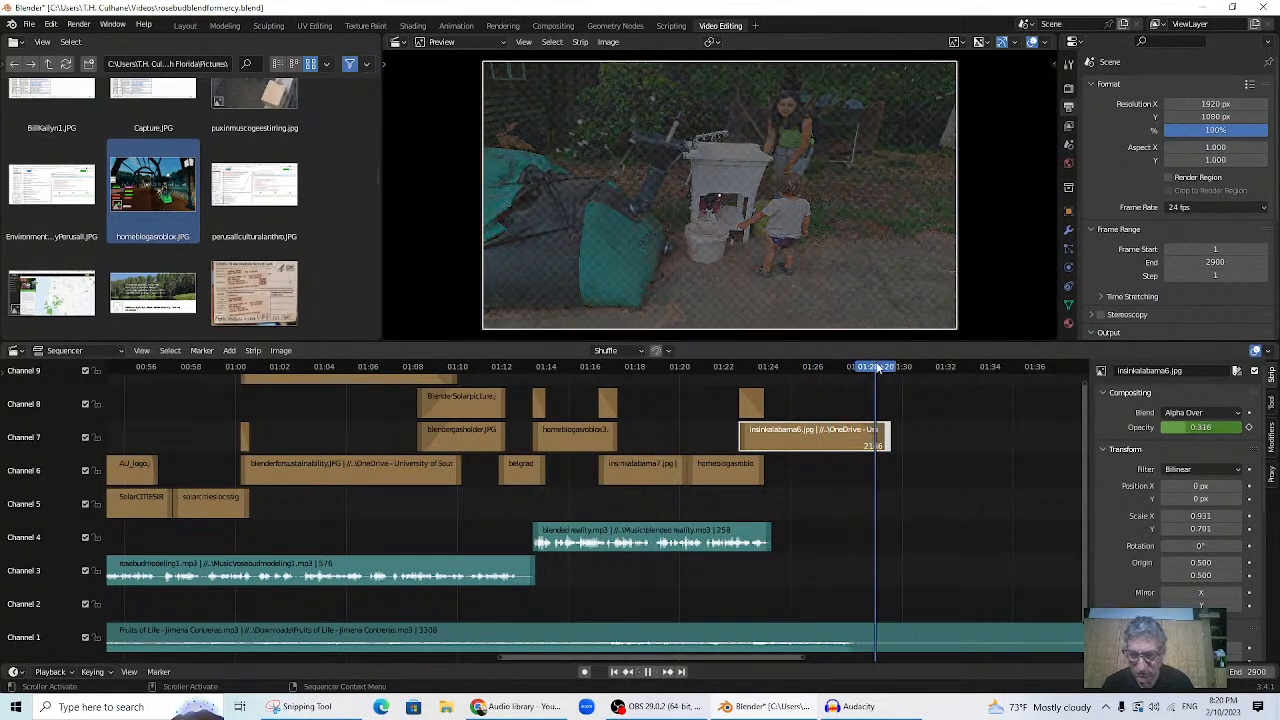
- Remove the music strip's zero-volume keyframe at 01:28+00 and keyframe its volume at 0.200 at 01:28+10
{"action": "left_click", "coordinate": [825, 645]}
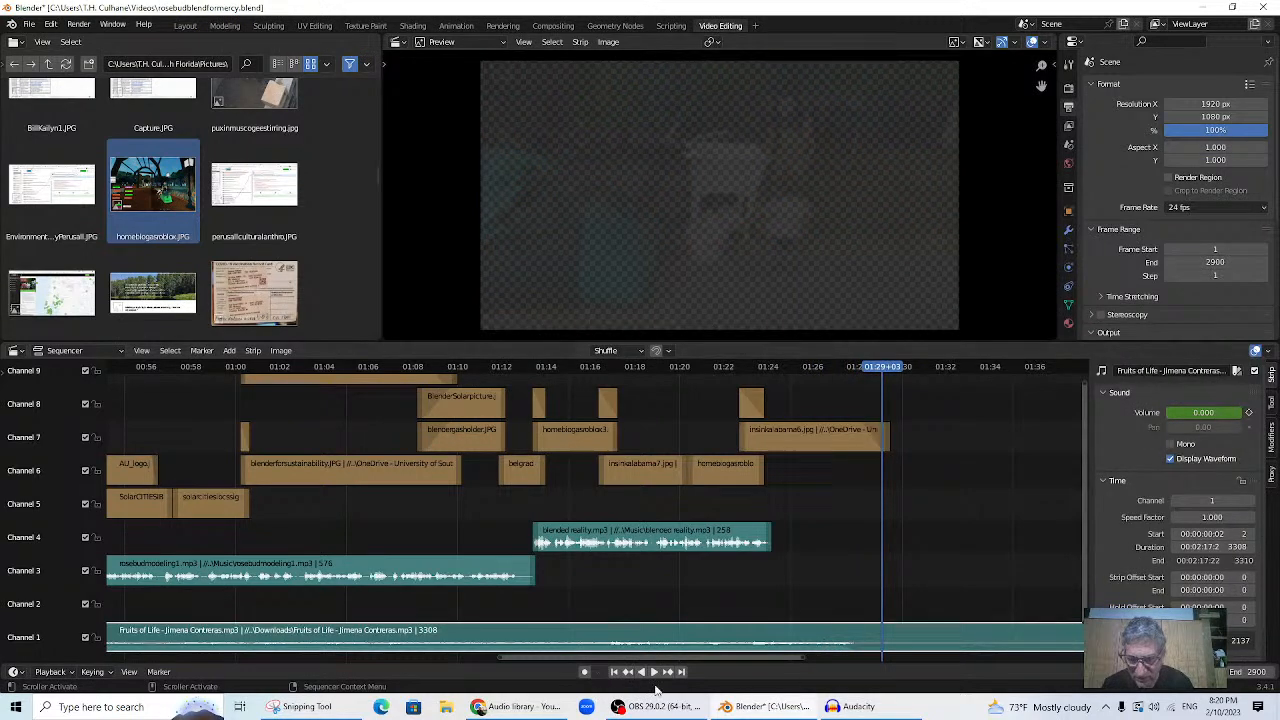
{"action": "left_click", "coordinate": [630, 673]}
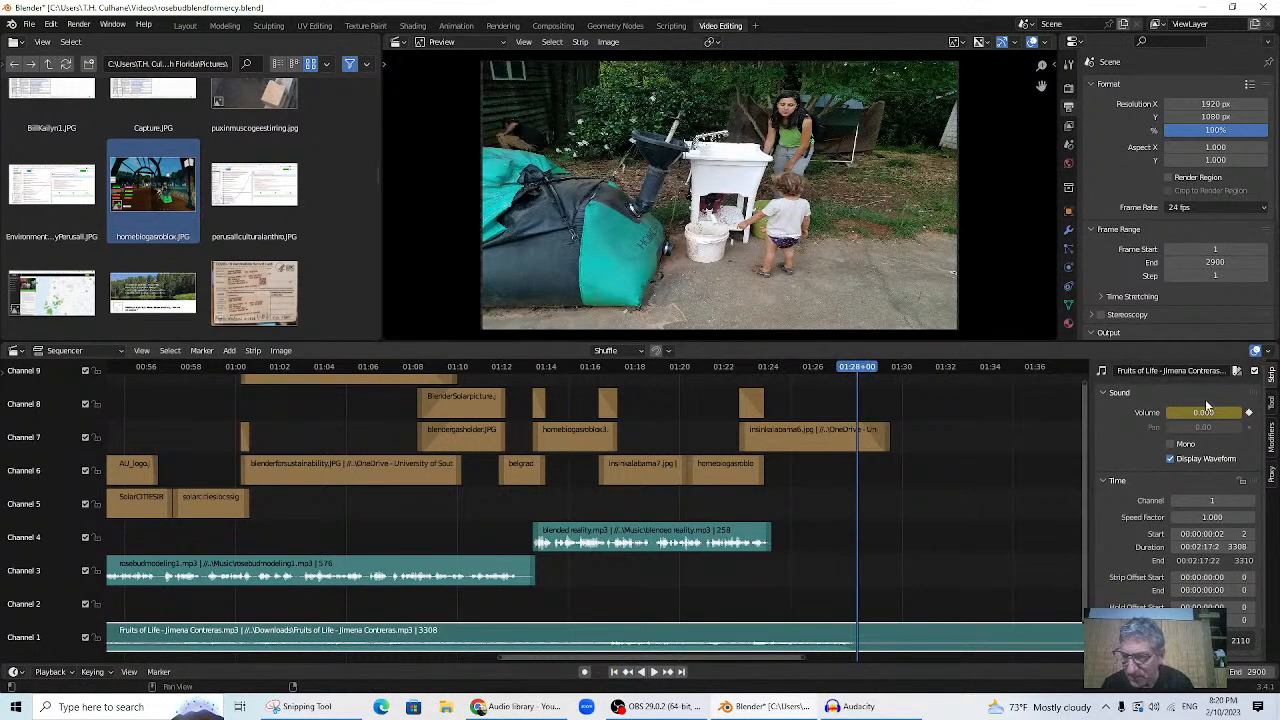
{"action": "key", "text": "space"}
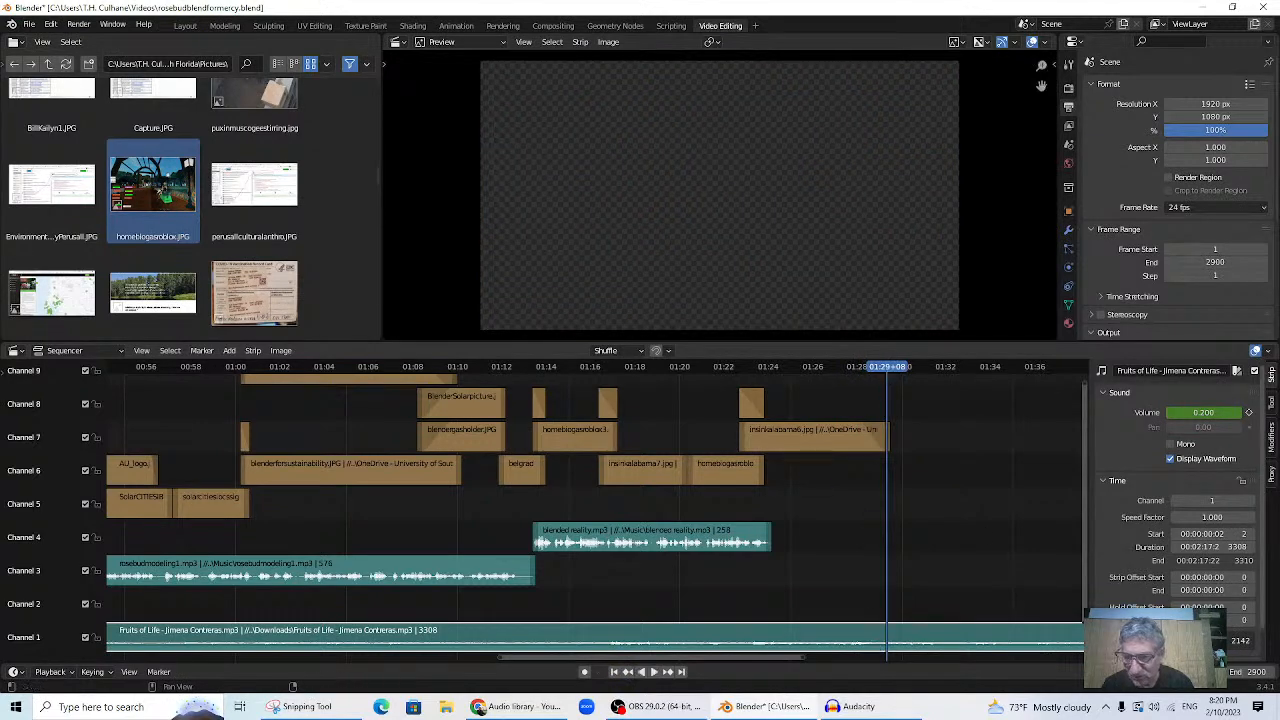
{"action": "left_click", "coordinate": [870, 368]}
{"action": "key", "text": "space"}
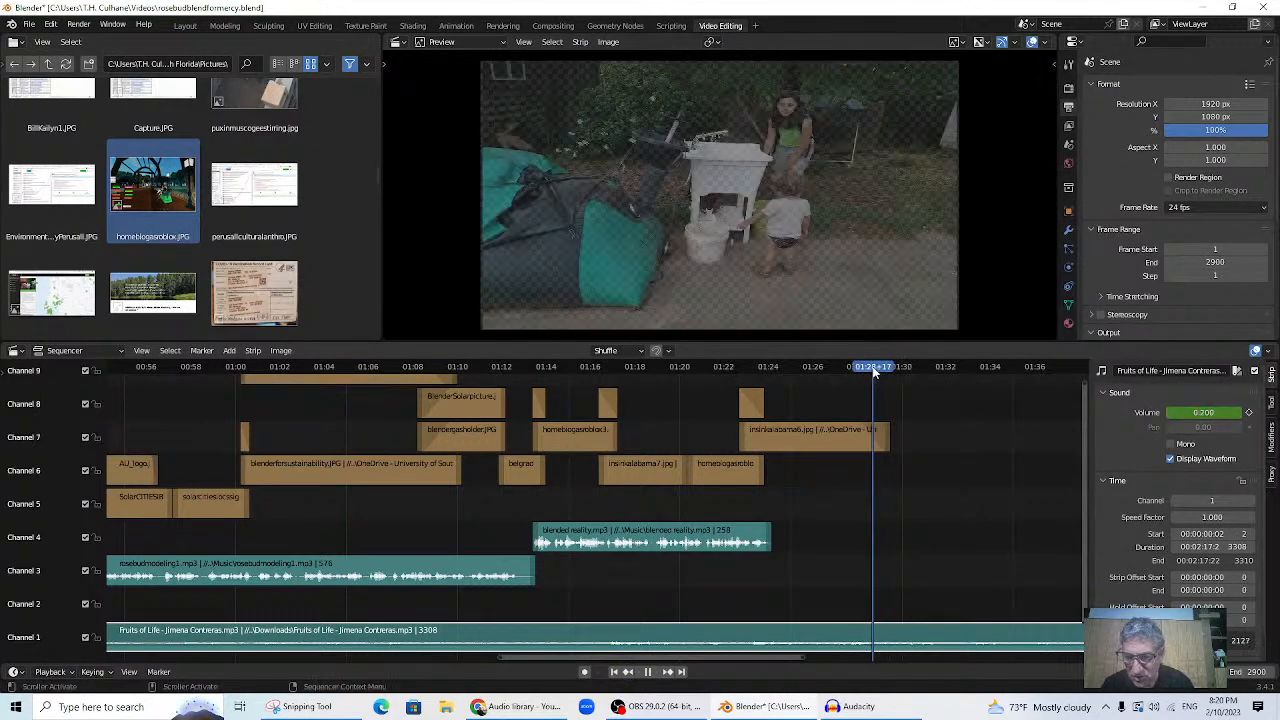
{"action": "left_click_drag", "start_coordinate": [873, 370], "coordinate": [867, 374]}
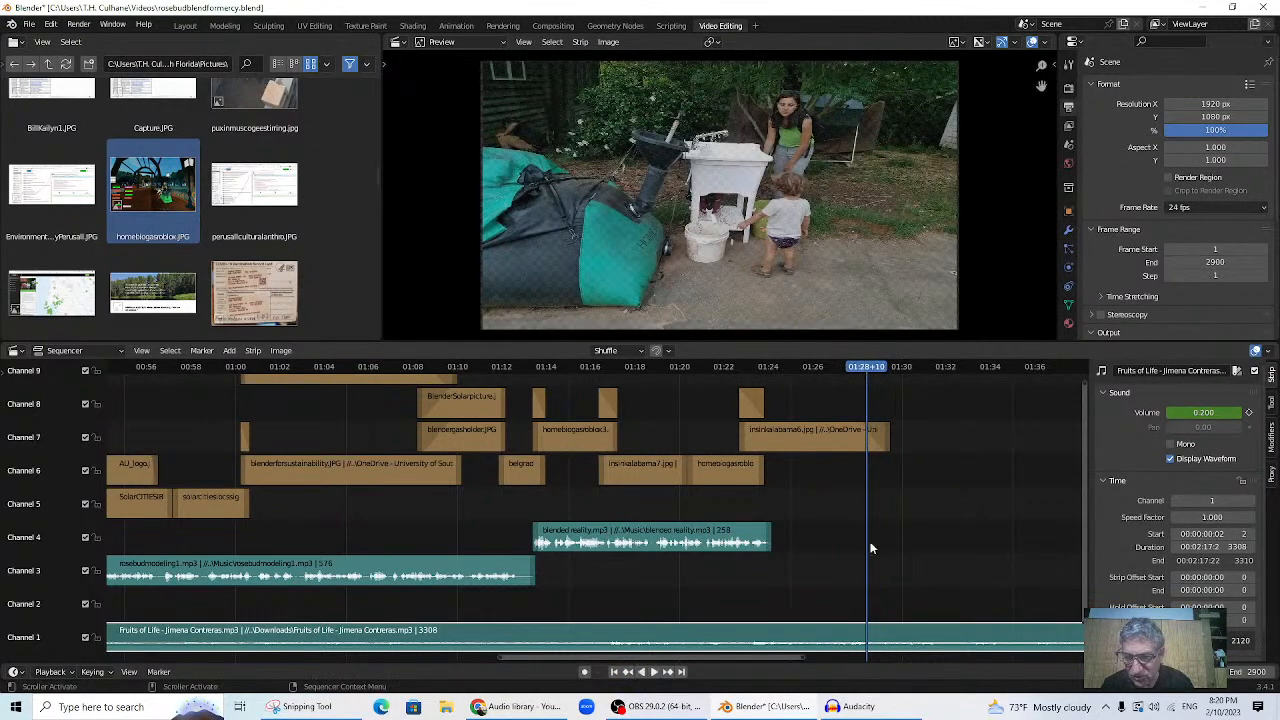
{"action": "left_click", "coordinate": [1249, 413]}
- Keyframe the music strip's volume at 0 at 01:29+09 and play back the music fade from about 01:27
{"action": "key", "text": "space"}
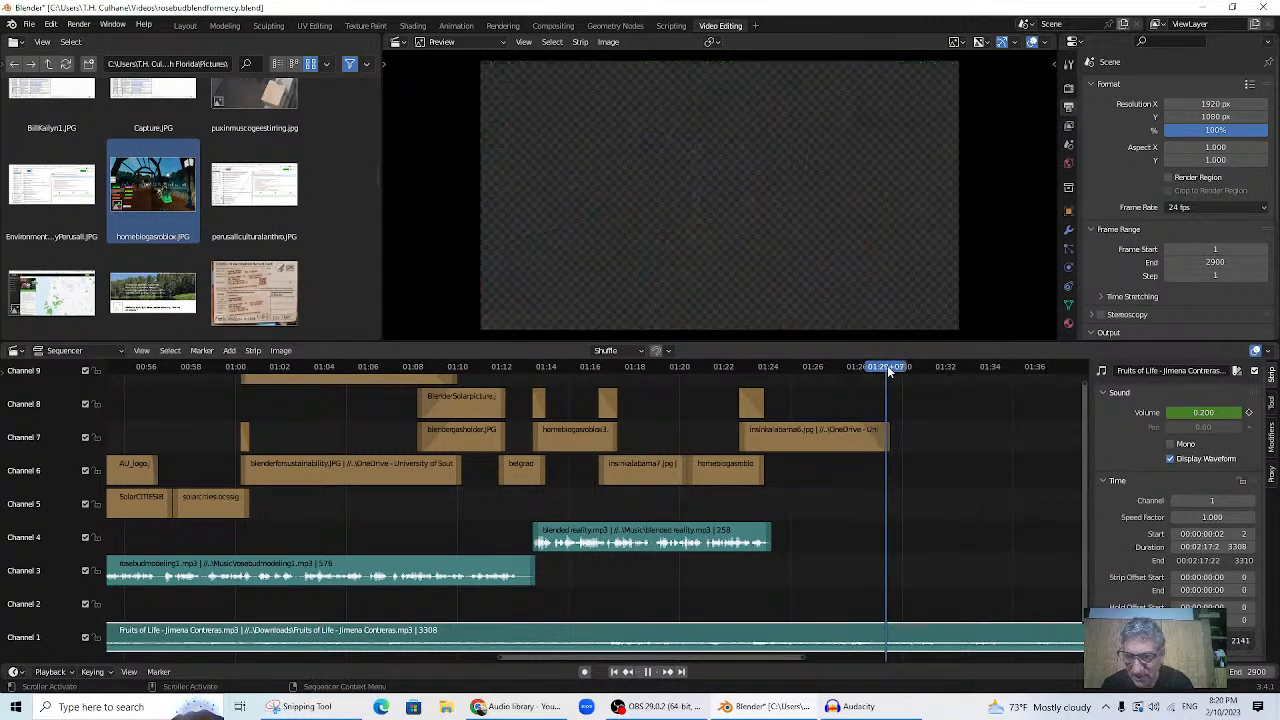
{"action": "key", "text": "space"}
{"action": "left_click", "coordinate": [1205, 413]}
{"action": "type", "text": "0"}
{"action": "key", "text": "Return"}
{"action": "left_click", "coordinate": [1249, 412]}
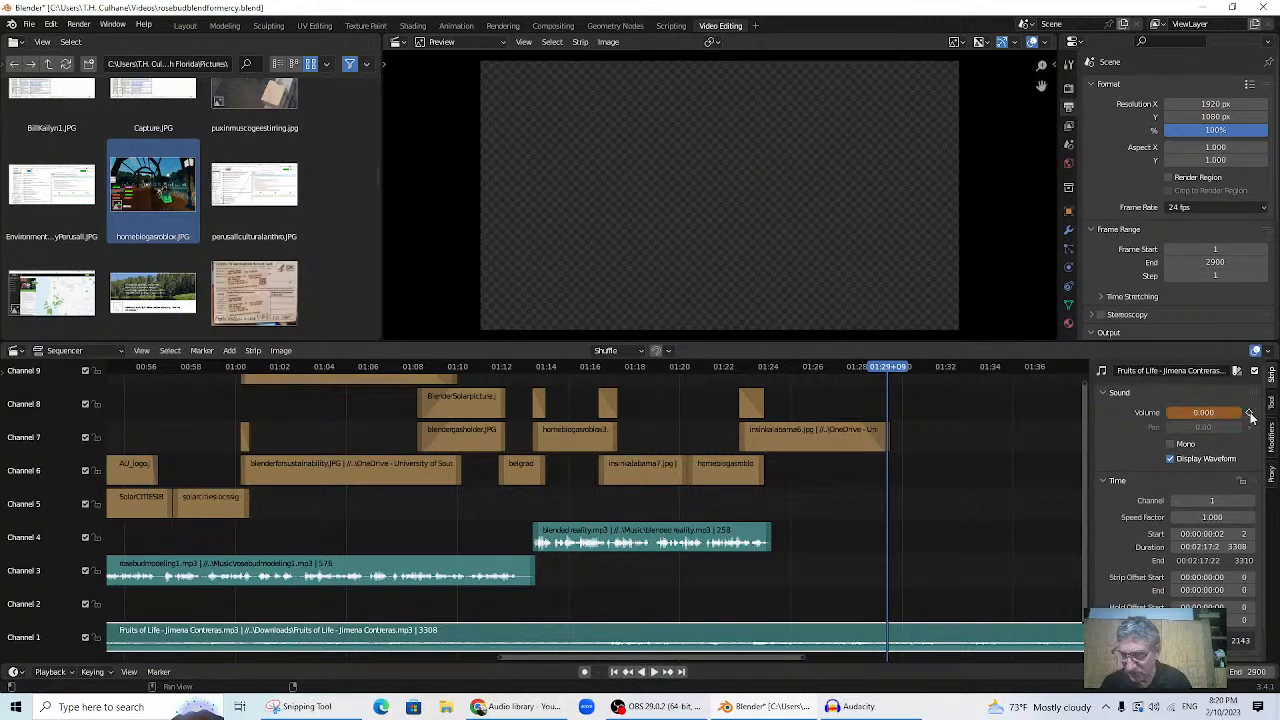
{"action": "left_click", "coordinate": [829, 367]}
{"action": "key", "text": "space"}
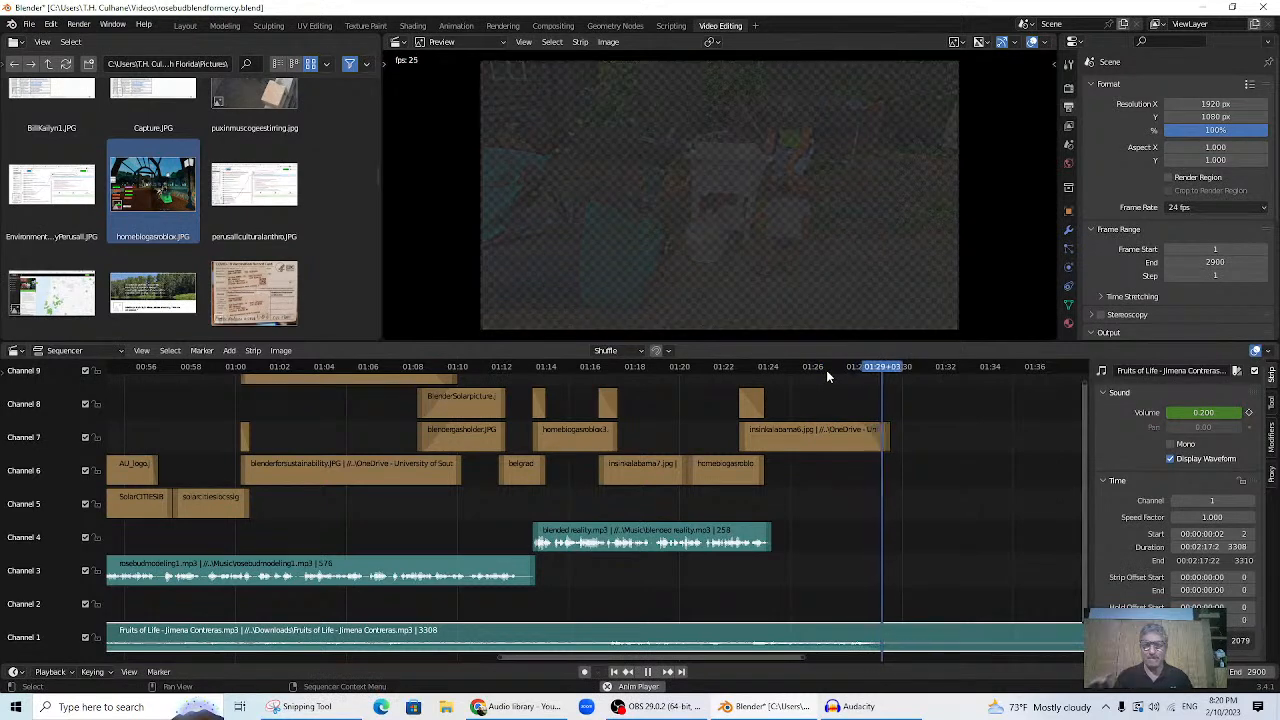
{"action": "key", "text": "space"}
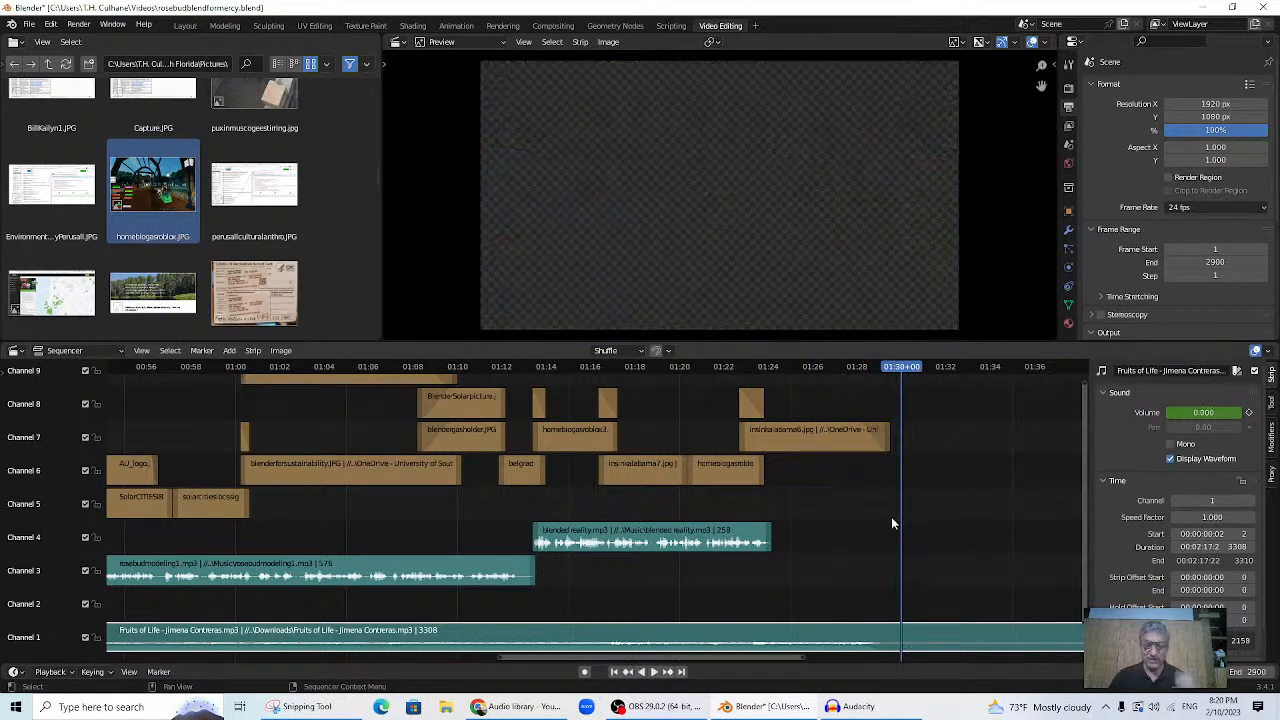
{"action": "left_click_drag", "start_coordinate": [907, 376], "coordinate": [891, 379]}
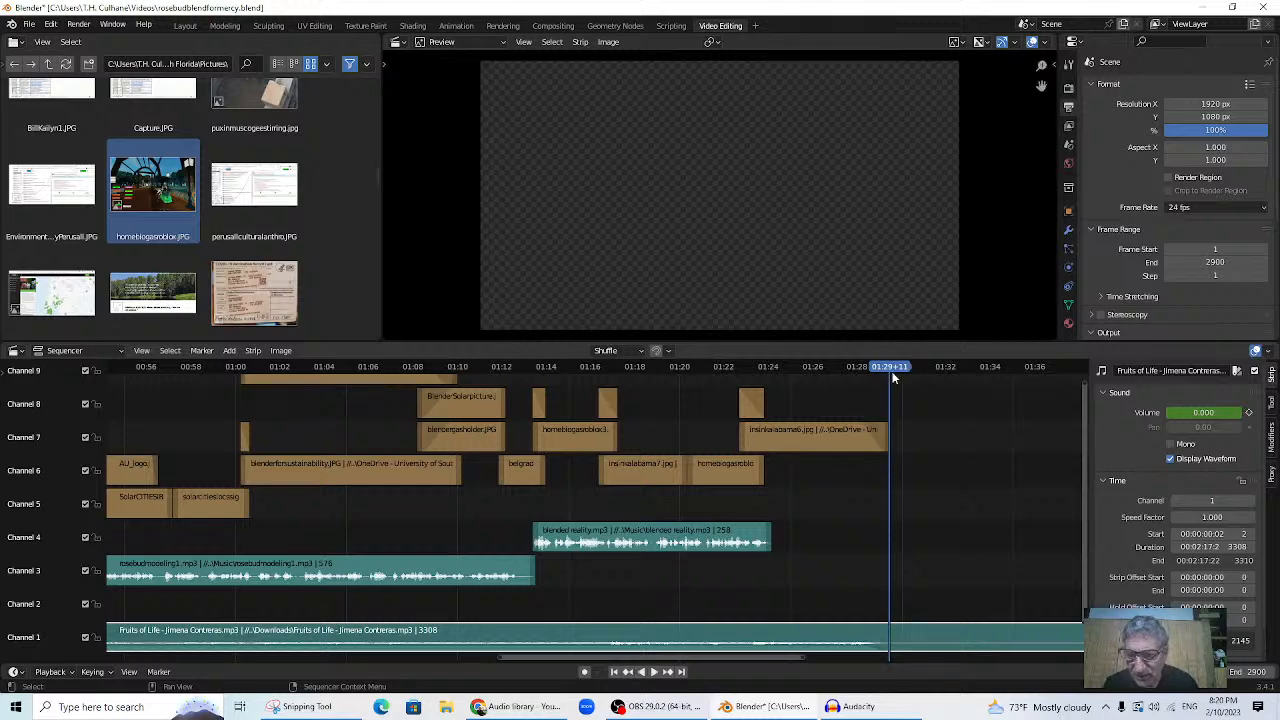
- Add a text strip at 01:30+01 and set its text to "The End"
{"action": "left_click_drag", "start_coordinate": [895, 375], "coordinate": [903, 376]}
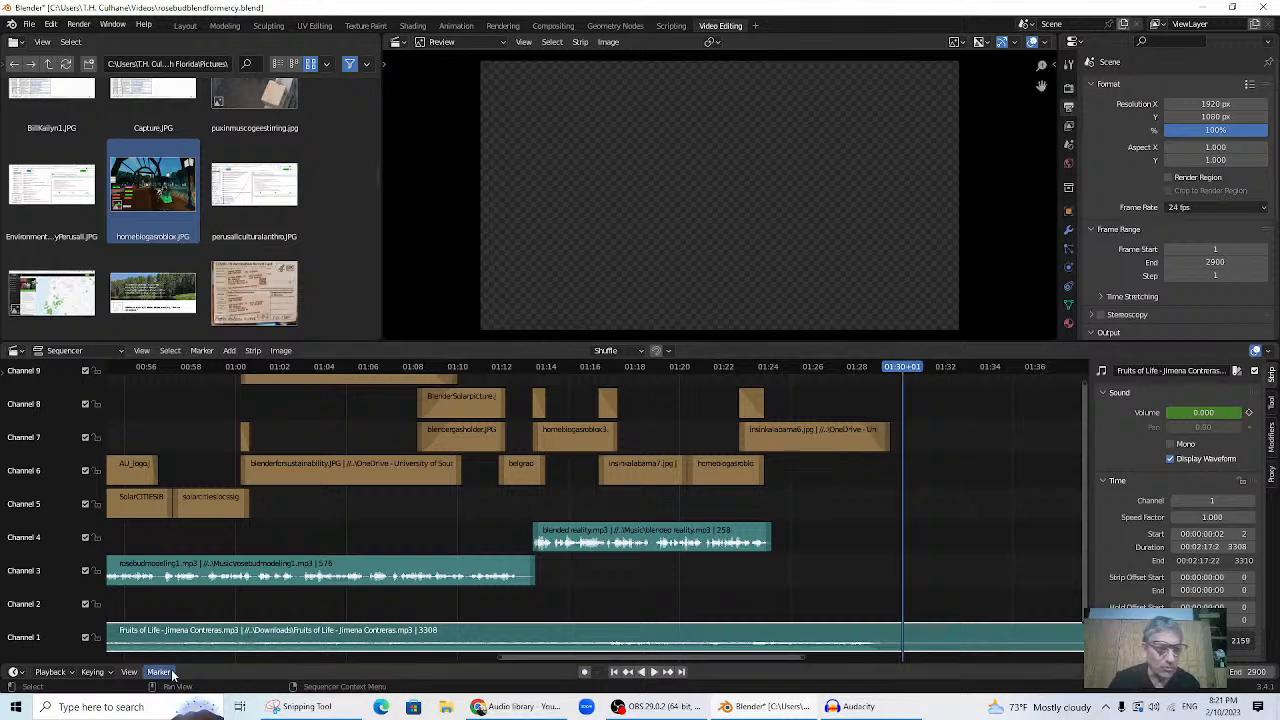
{"action": "left_click", "coordinate": [230, 351]}
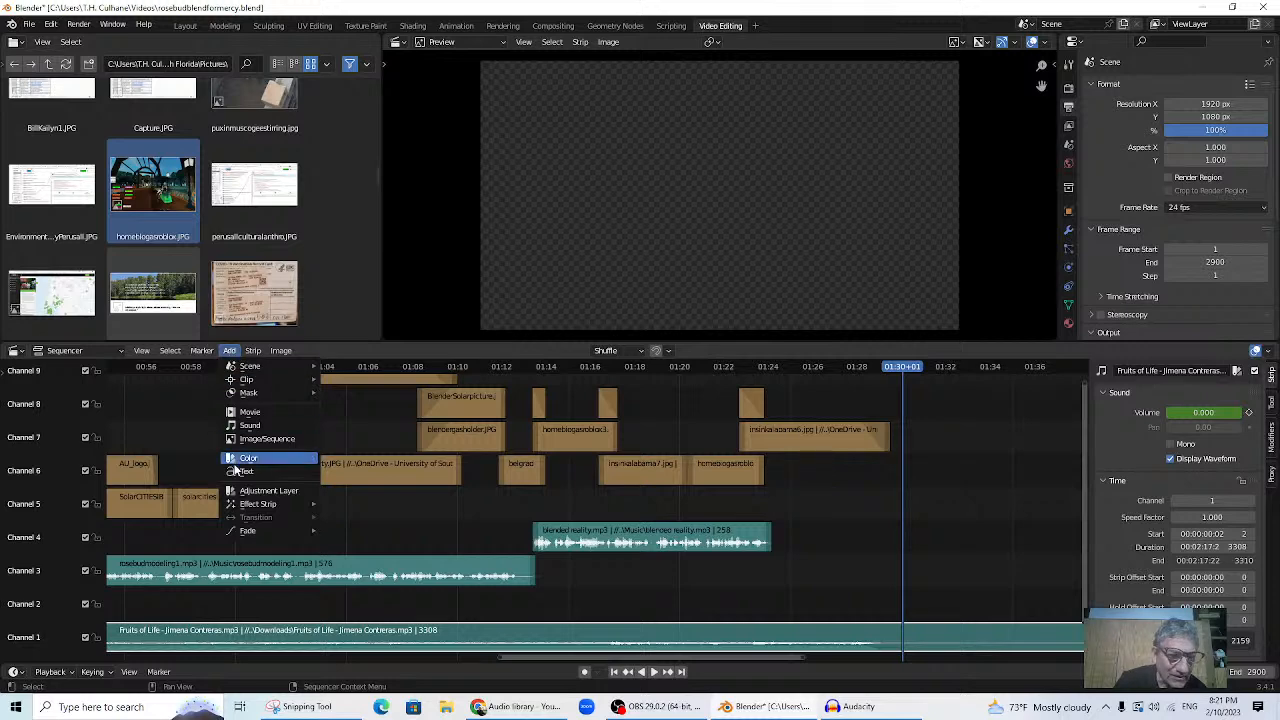
{"action": "left_click", "coordinate": [246, 471]}
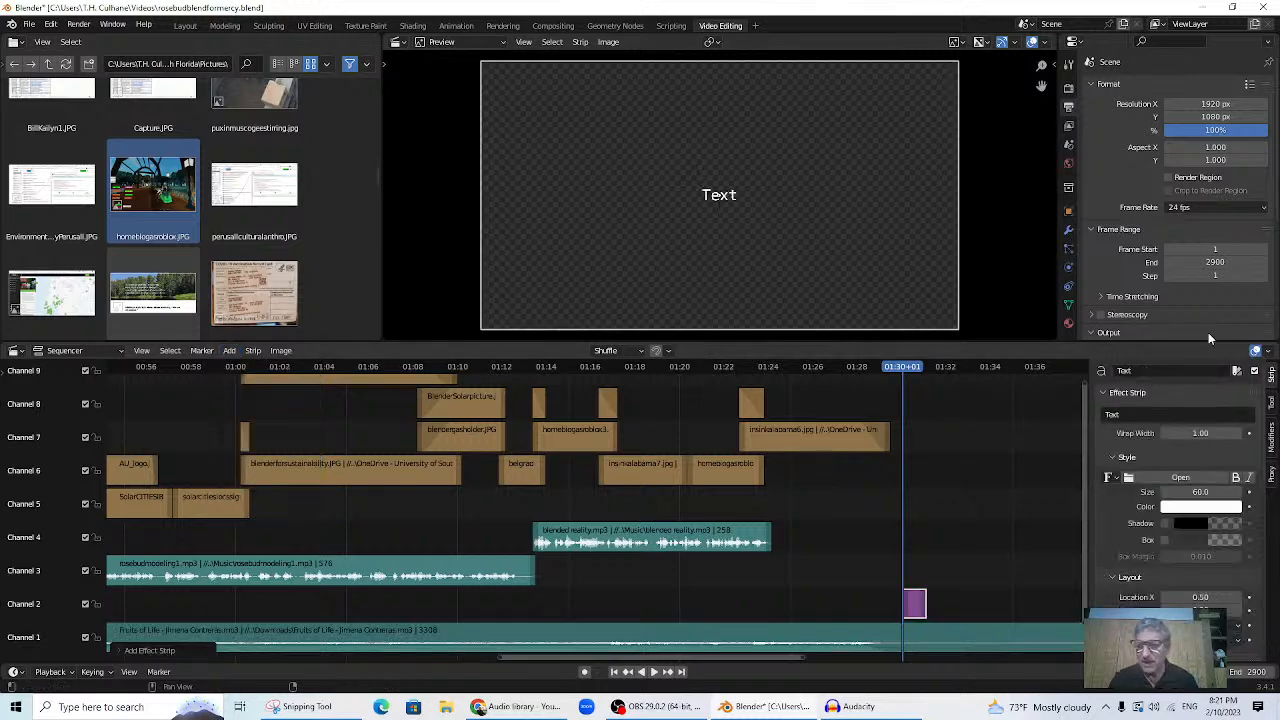
{"action": "left_click", "coordinate": [1137, 414]}
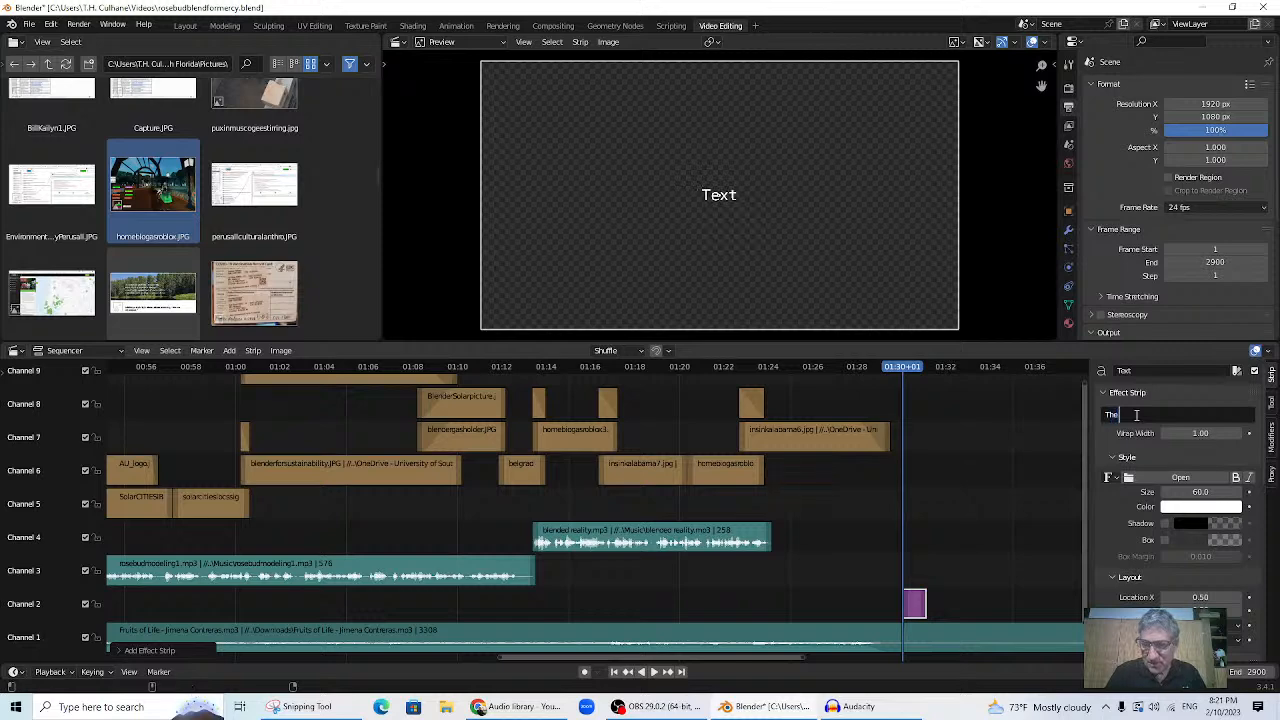
{"action": "type", "text": "The End"}
{"action": "key", "text": "Return"}
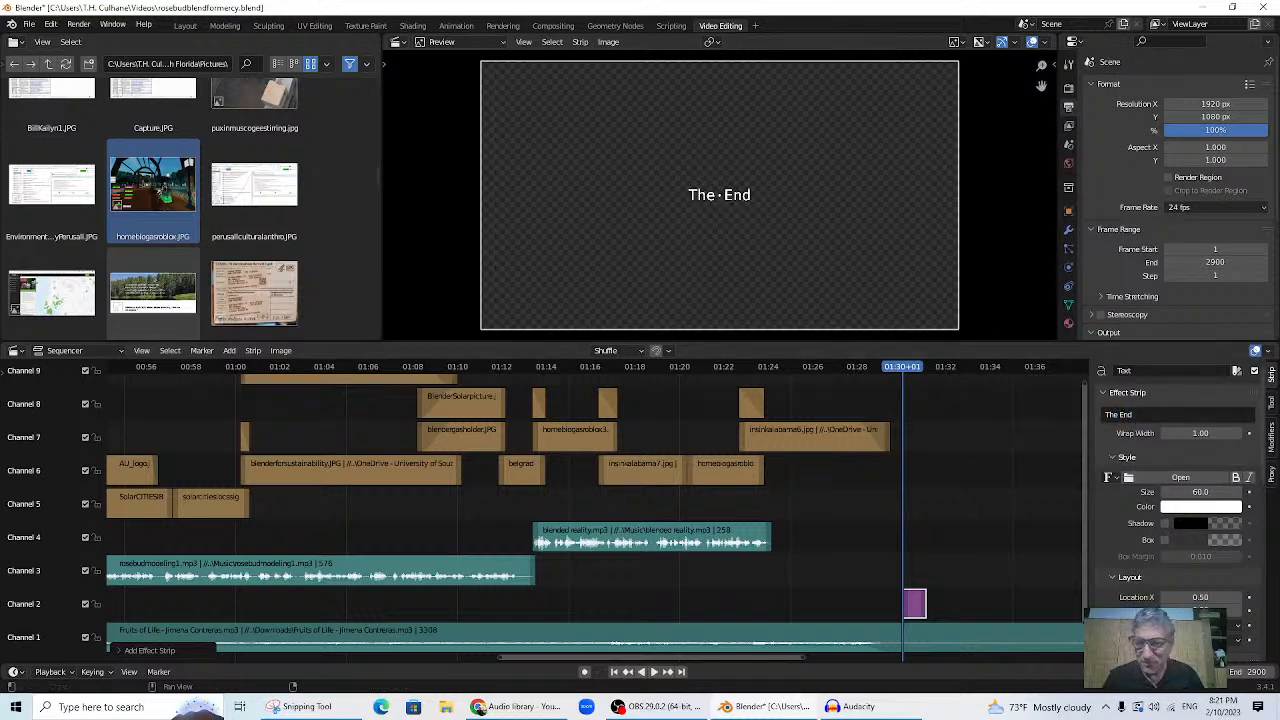
- Colour the "The End" text light green and set its size to 164.8
{"action": "left_click", "coordinate": [1200, 507]}
{"action": "left_click_drag", "start_coordinate": [1196, 376], "coordinate": [1155, 354]}
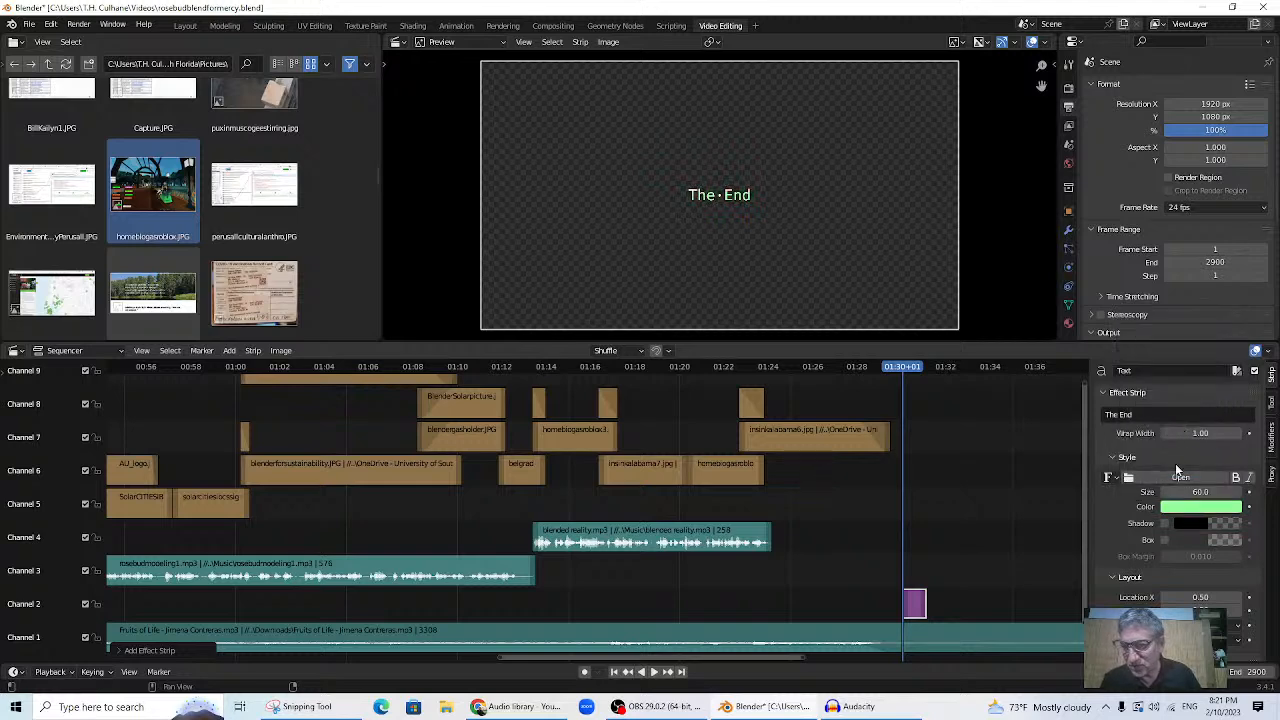
{"action": "mouse_move", "coordinate": [1185, 492]}
{"action": "left_mouse_down"}
{"action": "mouse_move", "coordinate": [1215, 492]}
{"action": "mouse_move", "coordinate": [1172, 492]}
{"action": "left_mouse_up"}
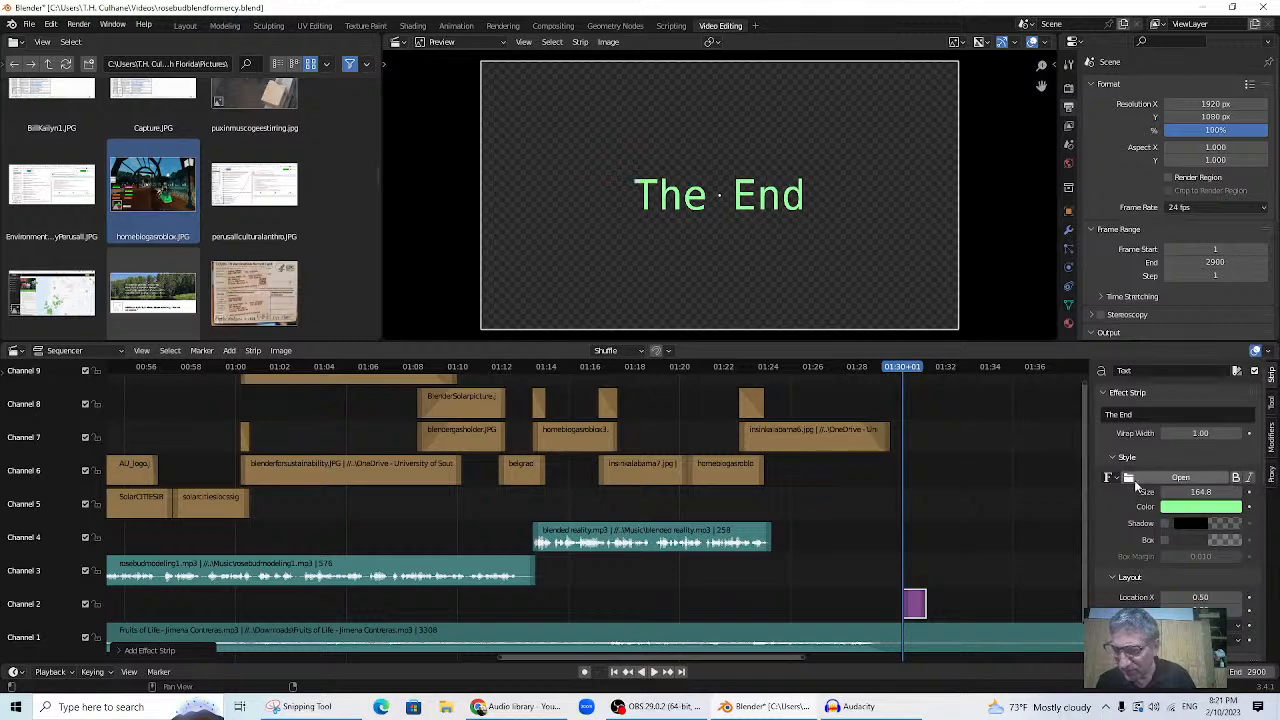
- Load the Arial Black font from the Windows fonts folder for the "The End" text
{"action": "left_click", "coordinate": [1110, 478]}
{"action": "left_click", "coordinate": [1129, 478]}
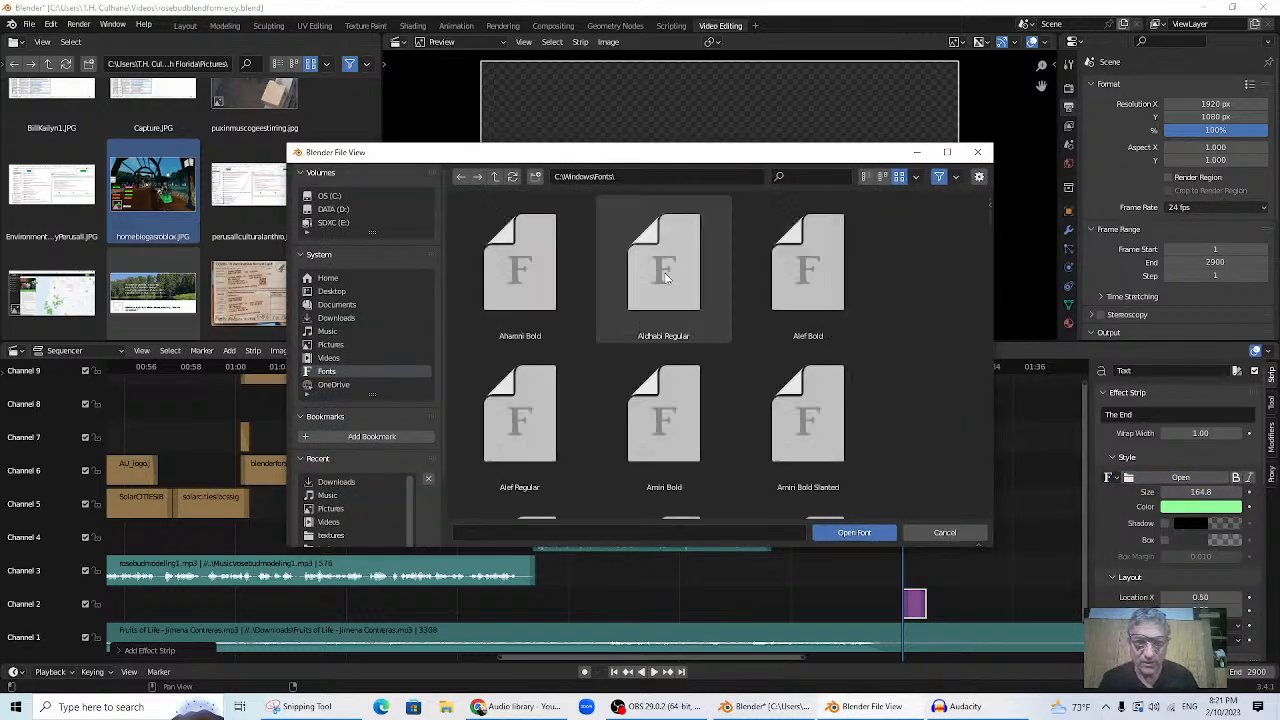
{"action": "scroll", "coordinate": [740, 360], "scroll_direction": "down", "scroll_amount": 3}
{"action": "scroll", "coordinate": [740, 362], "scroll_direction": "down", "scroll_amount": 2}
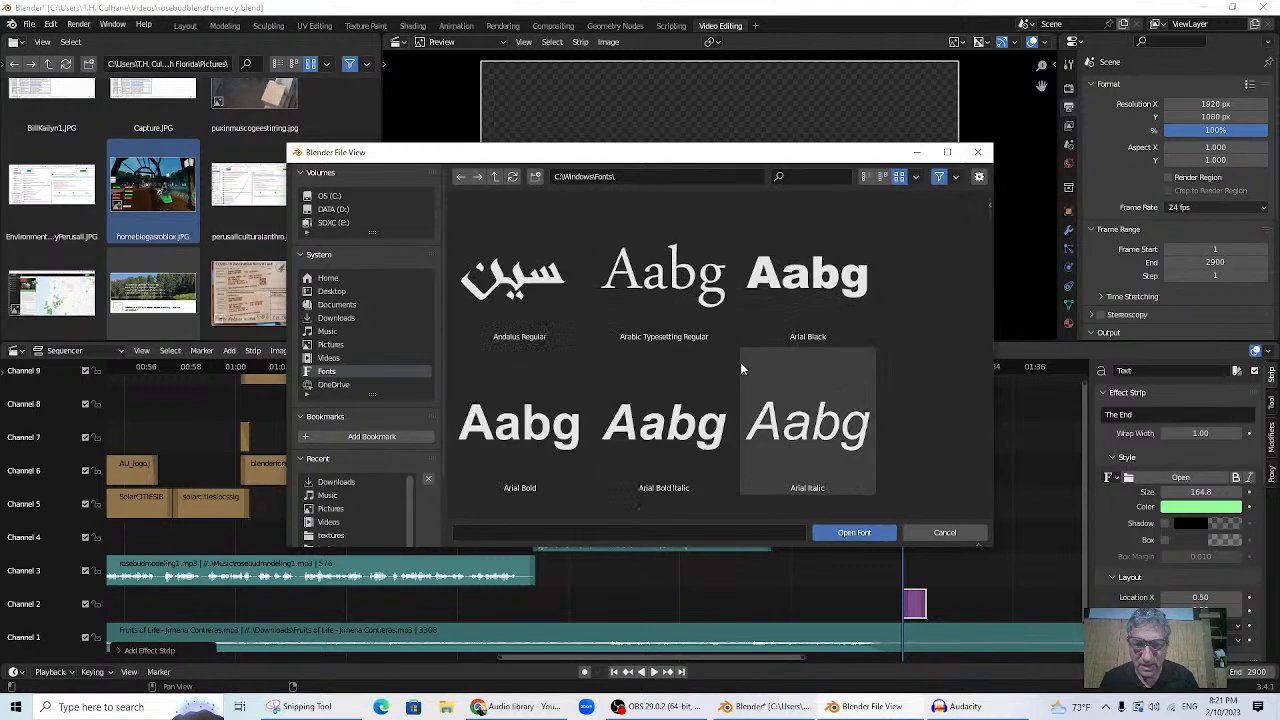
{"action": "scroll", "coordinate": [740, 362], "scroll_direction": "up", "scroll_amount": 1}
{"action": "left_click", "coordinate": [787, 391]}
{"action": "double_click", "coordinate": [784, 393]}
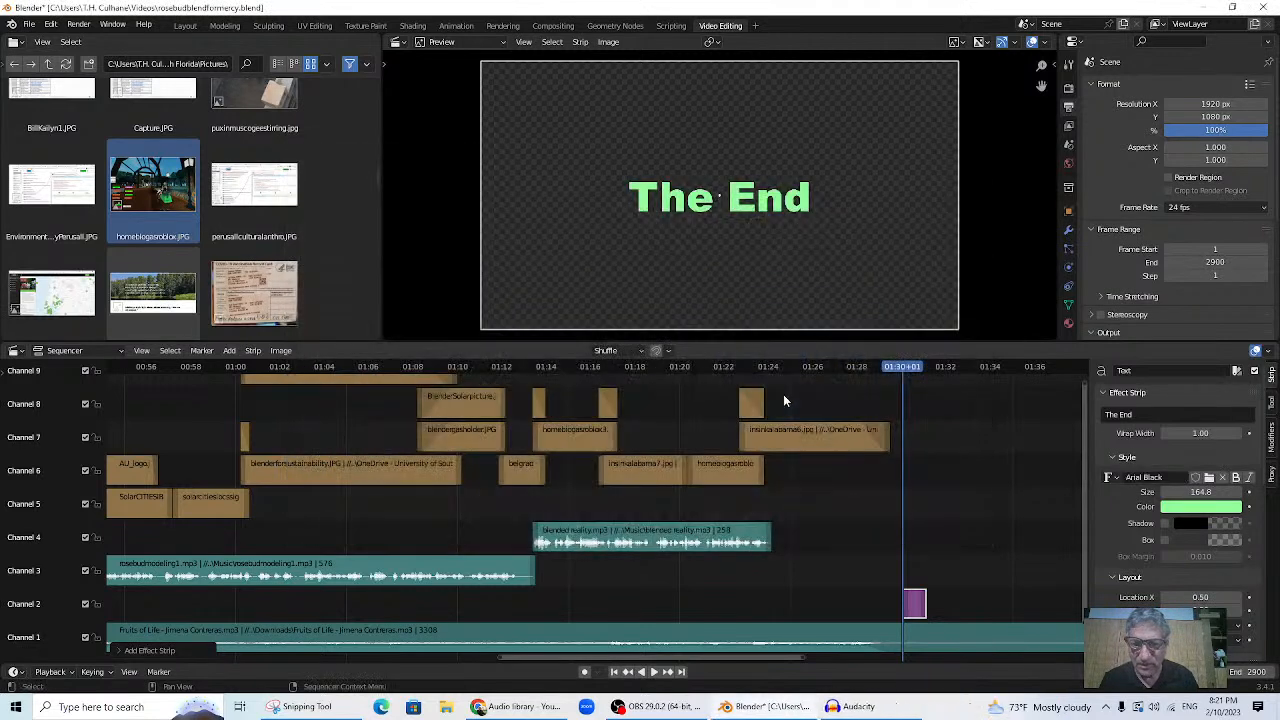
- Extend the start of the title strip back to about 01:28+14, overlapping the fade-out of insinkalabama6.jpg, and play back the overlap
{"action": "left_click", "coordinate": [881, 367]}
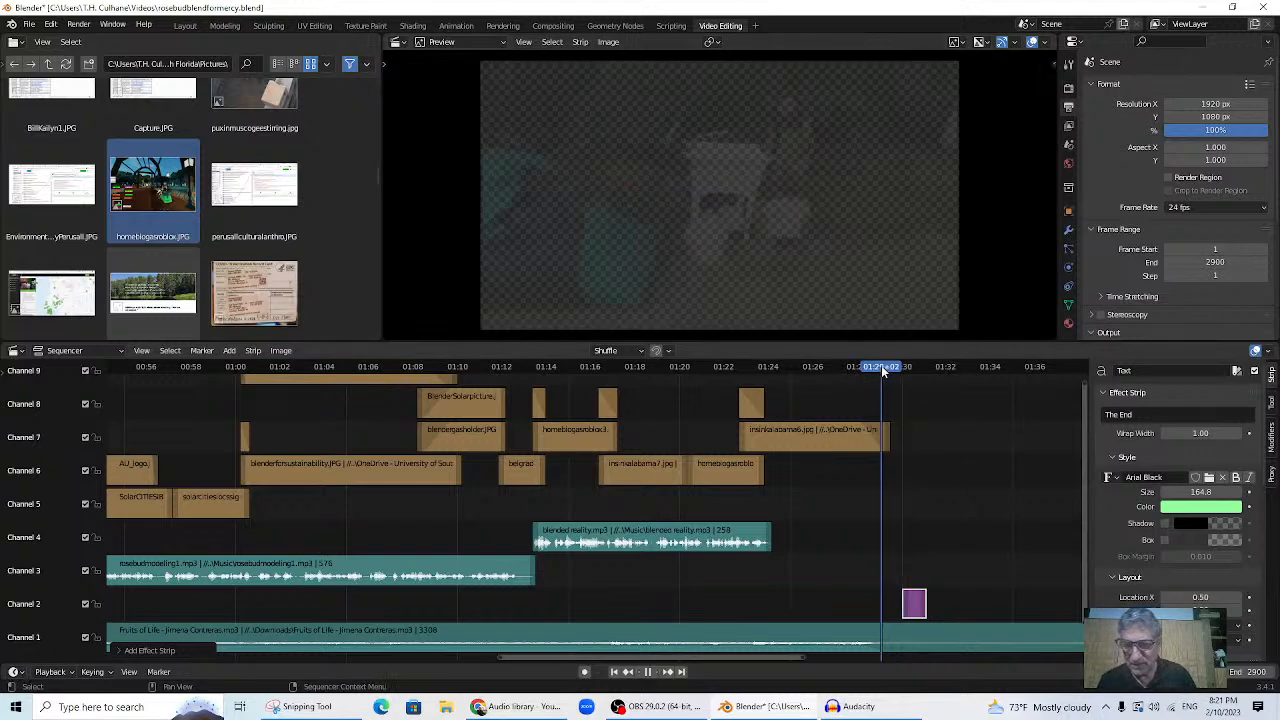
{"action": "key", "text": "space"}
{"action": "key", "text": "space"}
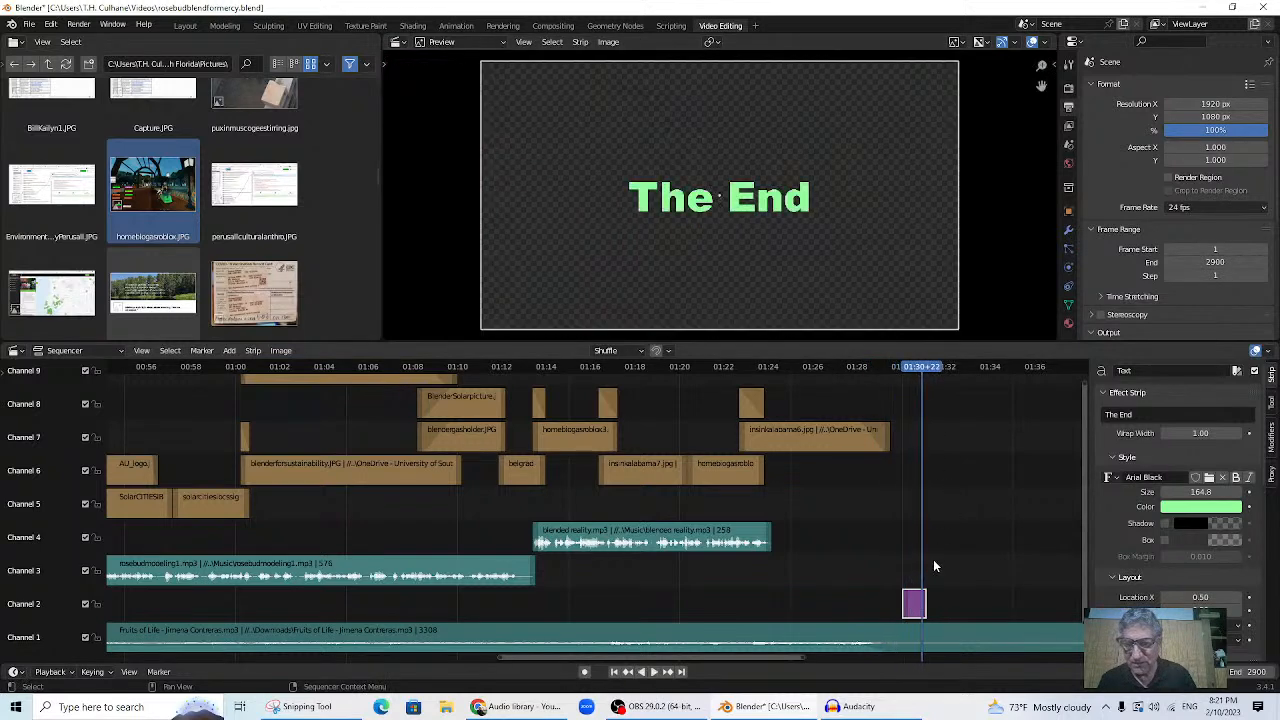
{"action": "left_click_drag", "start_coordinate": [926, 604], "coordinate": [870, 604]}
{"action": "left_click_drag", "start_coordinate": [857, 371], "coordinate": [893, 538]}
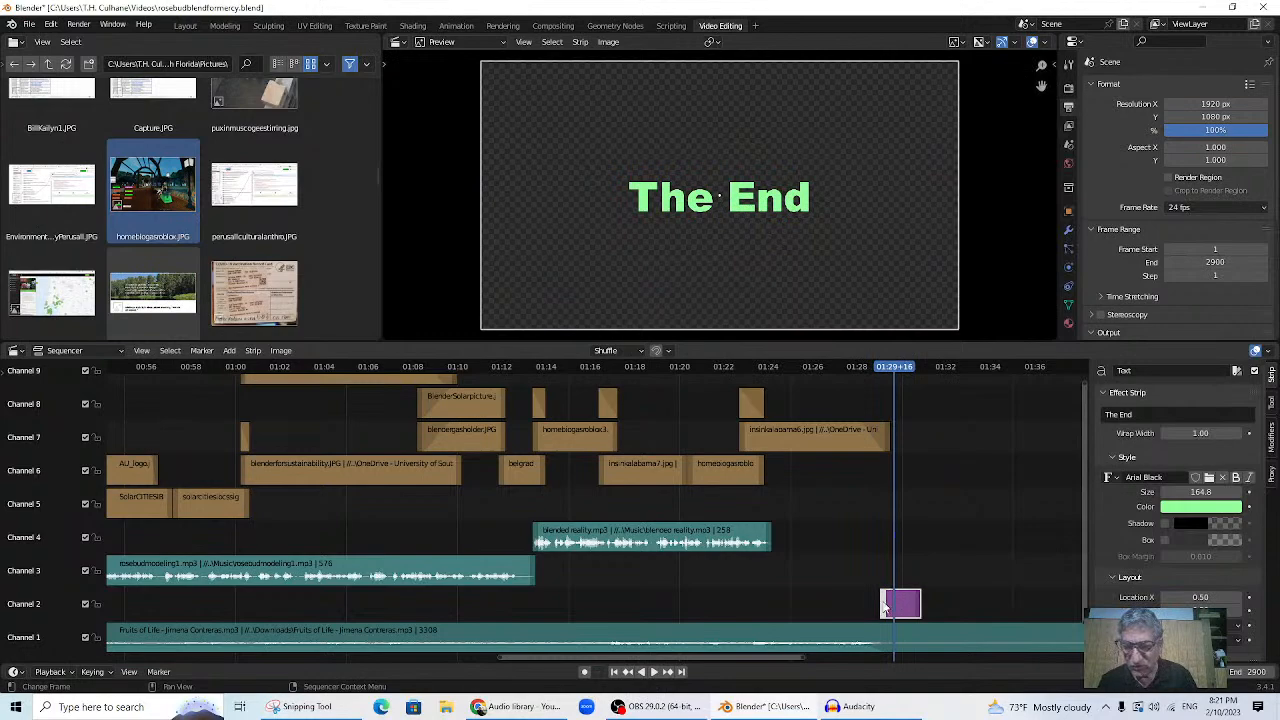
{"action": "left_click", "coordinate": [855, 369]}
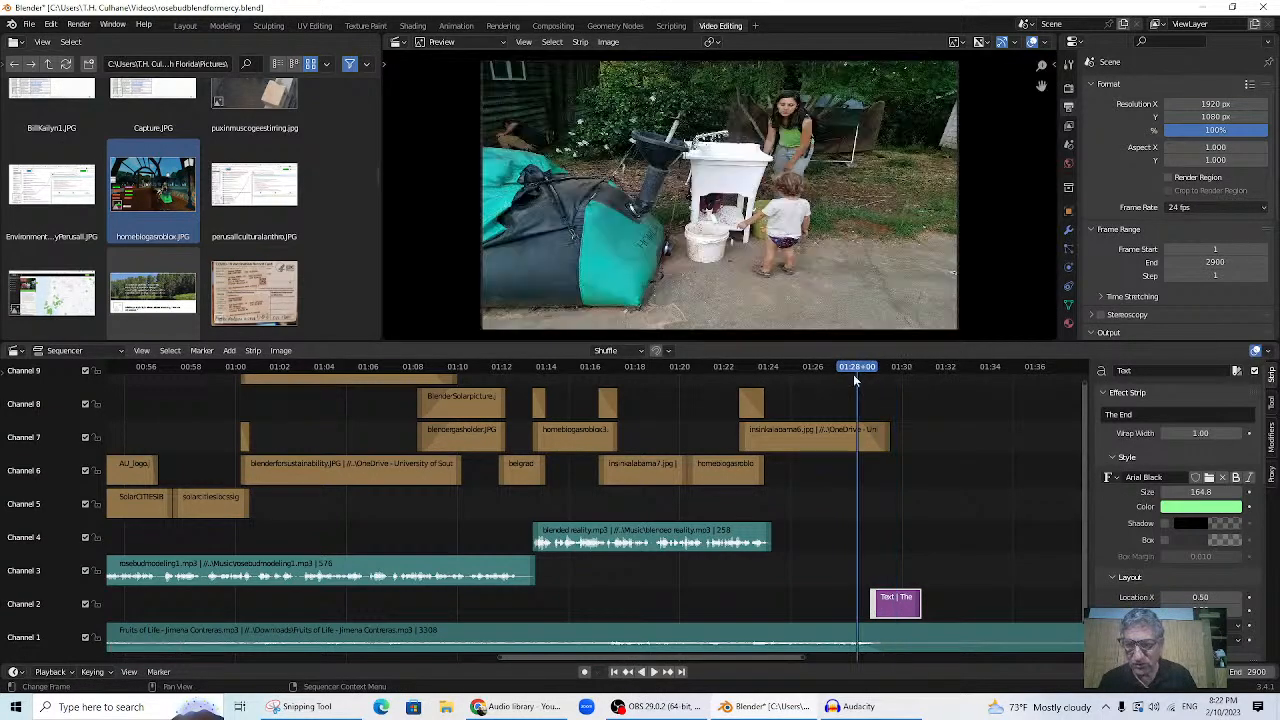
{"action": "key", "text": "space"}
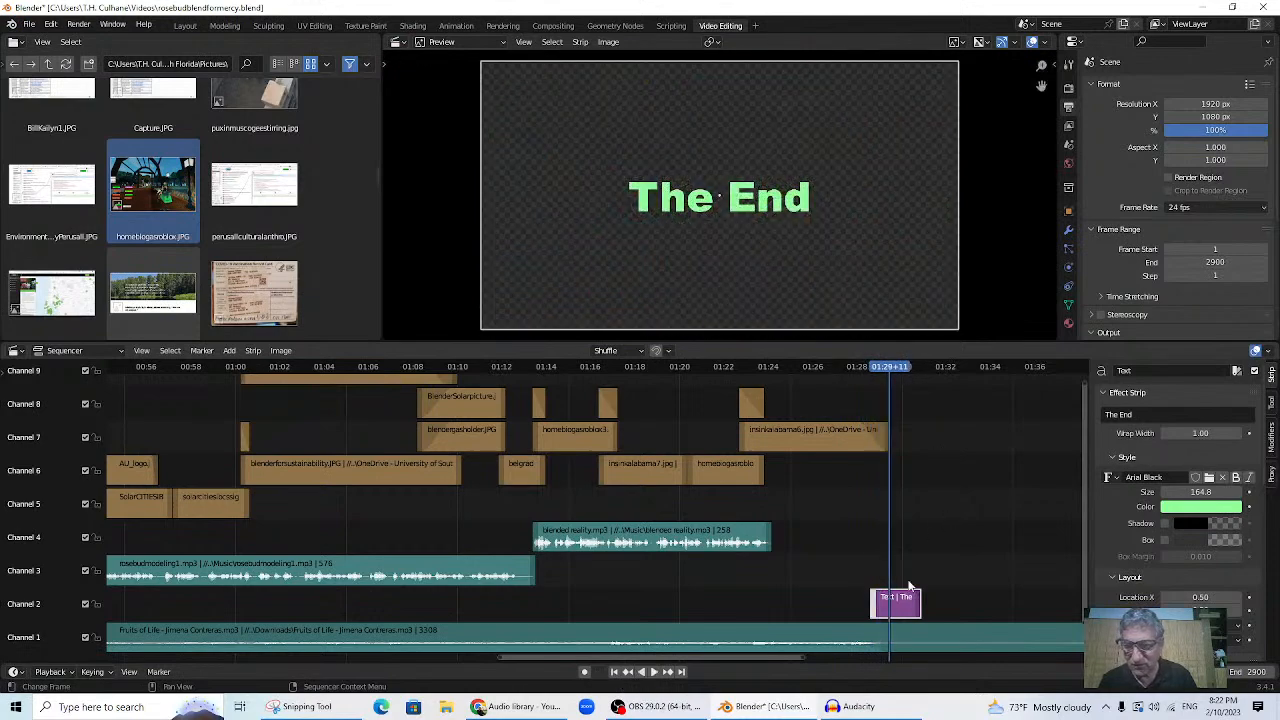
{"action": "left_click", "coordinate": [871, 368]}
{"action": "key", "text": "space"}
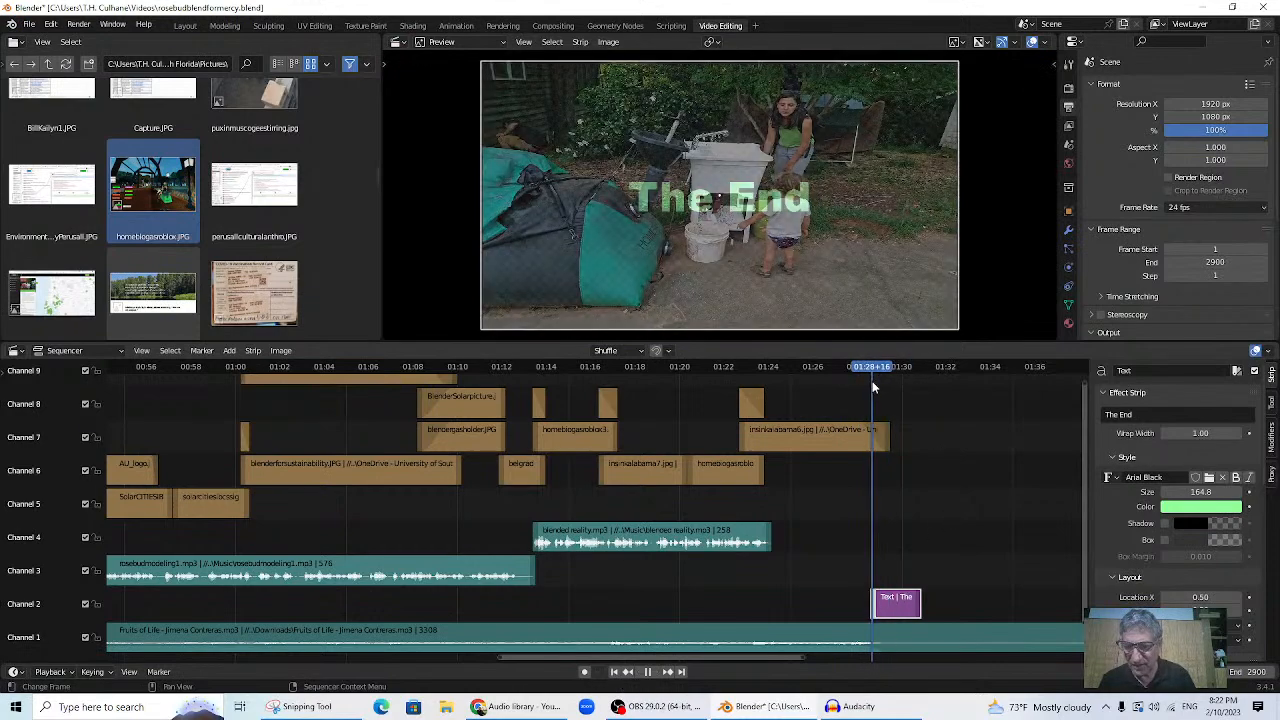
{"action": "key", "text": "Escape"}
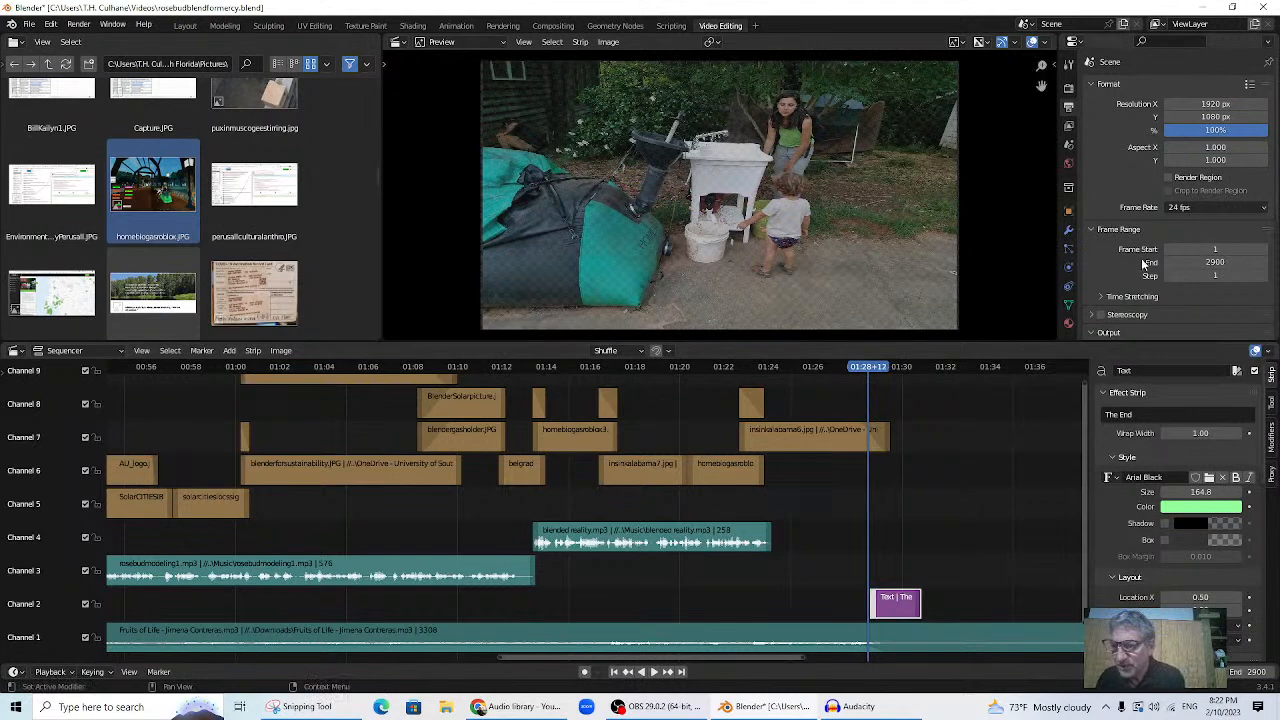
- Keyframe the title strip's opacity at 0 at 01:28+12
{"action": "scroll", "coordinate": [1199, 523], "scroll_direction": "down", "scroll_amount": 5}
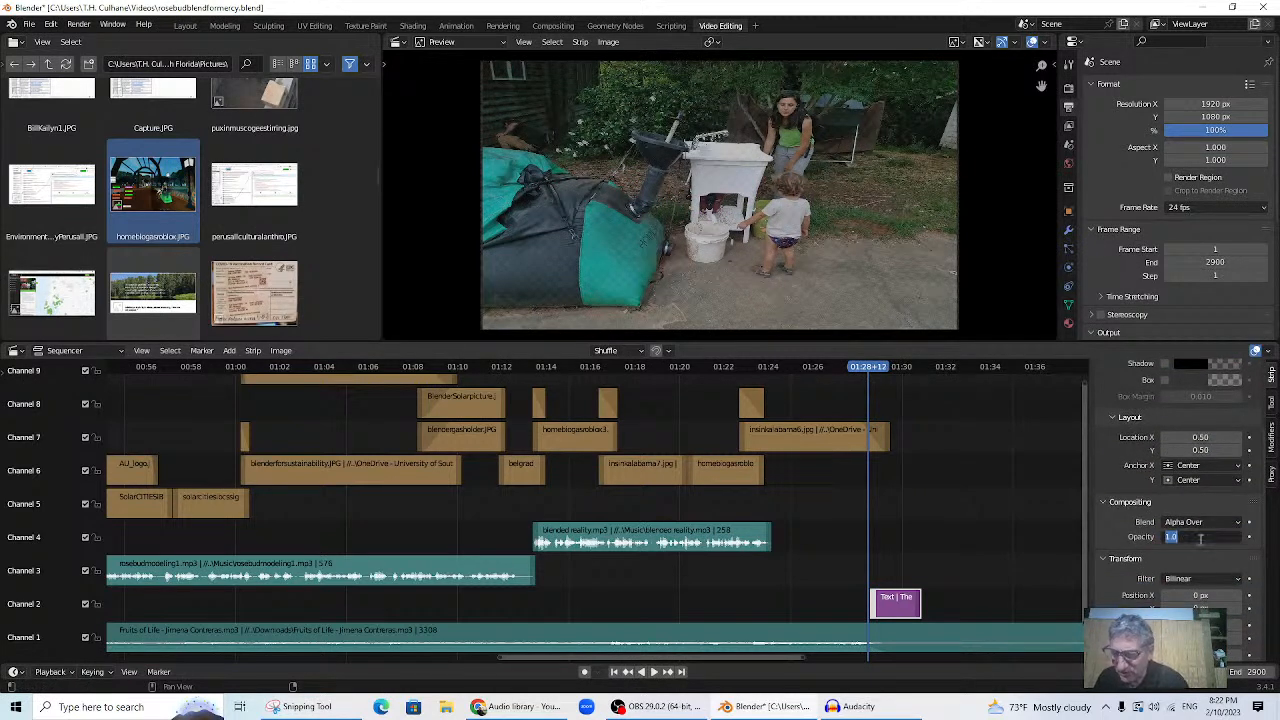
{"action": "left_click", "coordinate": [1201, 538]}
{"action": "type", "text": "0"}
{"action": "key", "text": "Return"}
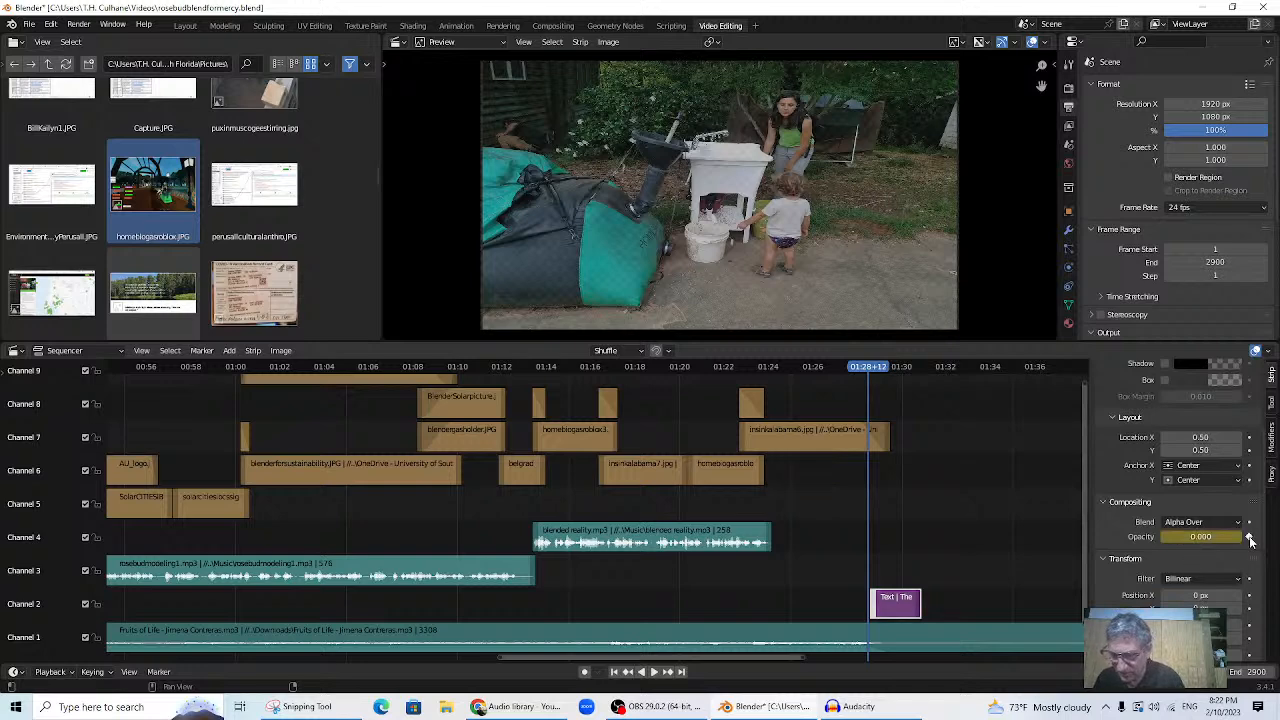
- Keyframe the title strip's opacity at 1 at 01:29+09 for its fade-in
{"action": "key", "text": "space"}
{"action": "left_click_drag", "start_coordinate": [879, 368], "coordinate": [888, 368]}
{"action": "key", "text": "space"}
{"action": "left_click", "coordinate": [1211, 536]}
{"action": "type", "text": "1"}
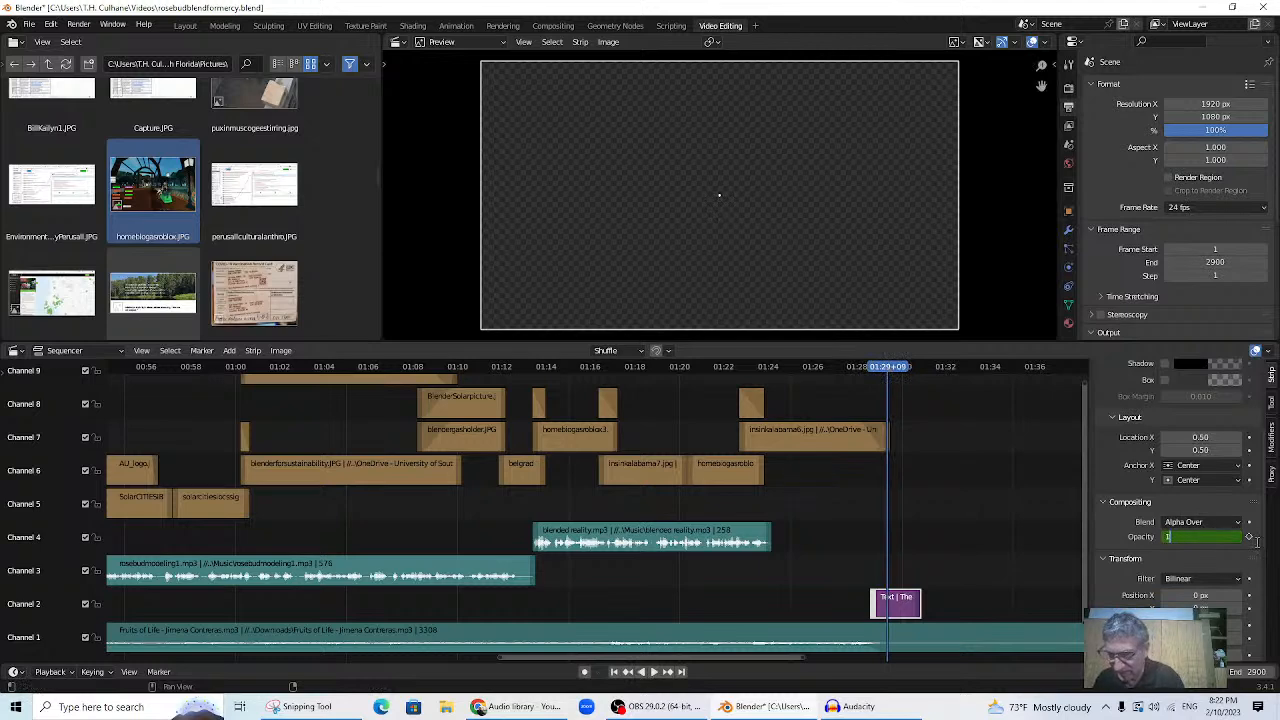
{"action": "key", "text": "Return"}
{"action": "left_click", "coordinate": [1249, 537]}
- Keyframe the title strip's opacity at 1.000 at 01:30+08 to hold the text fully visible
{"action": "key", "text": "space"}
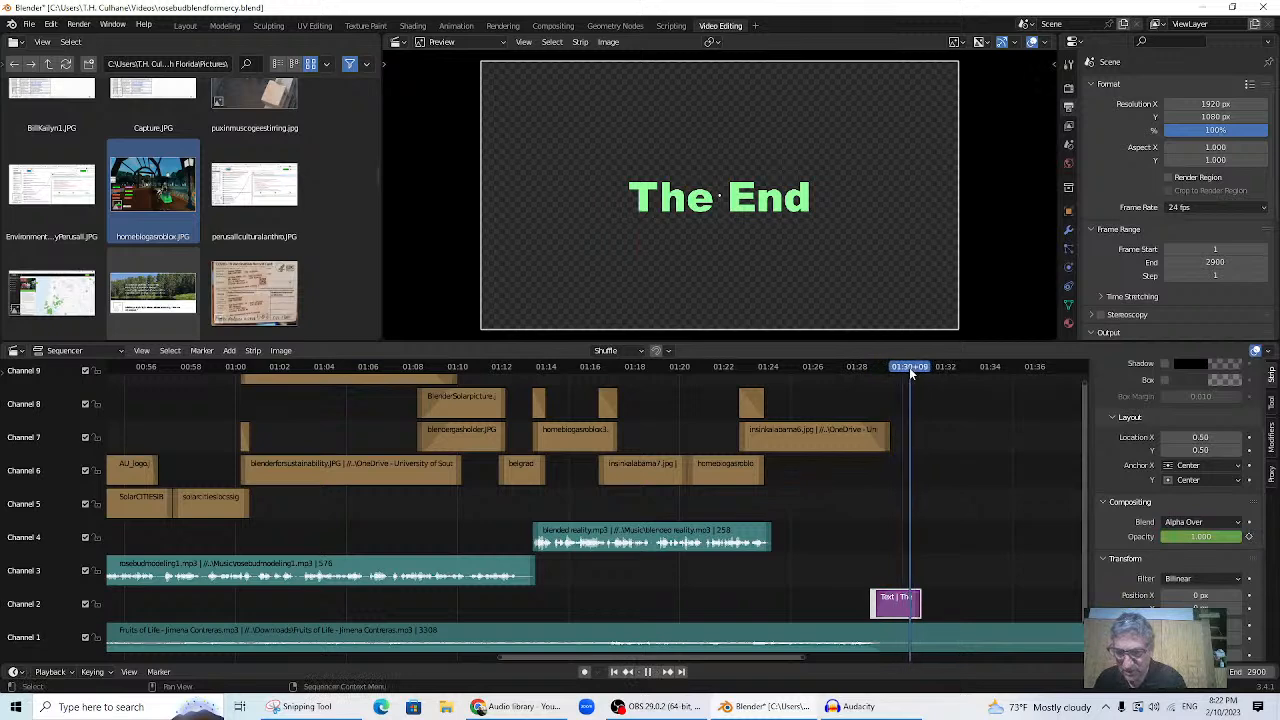
{"action": "key", "text": "space"}
{"action": "left_click", "coordinate": [1202, 537]}
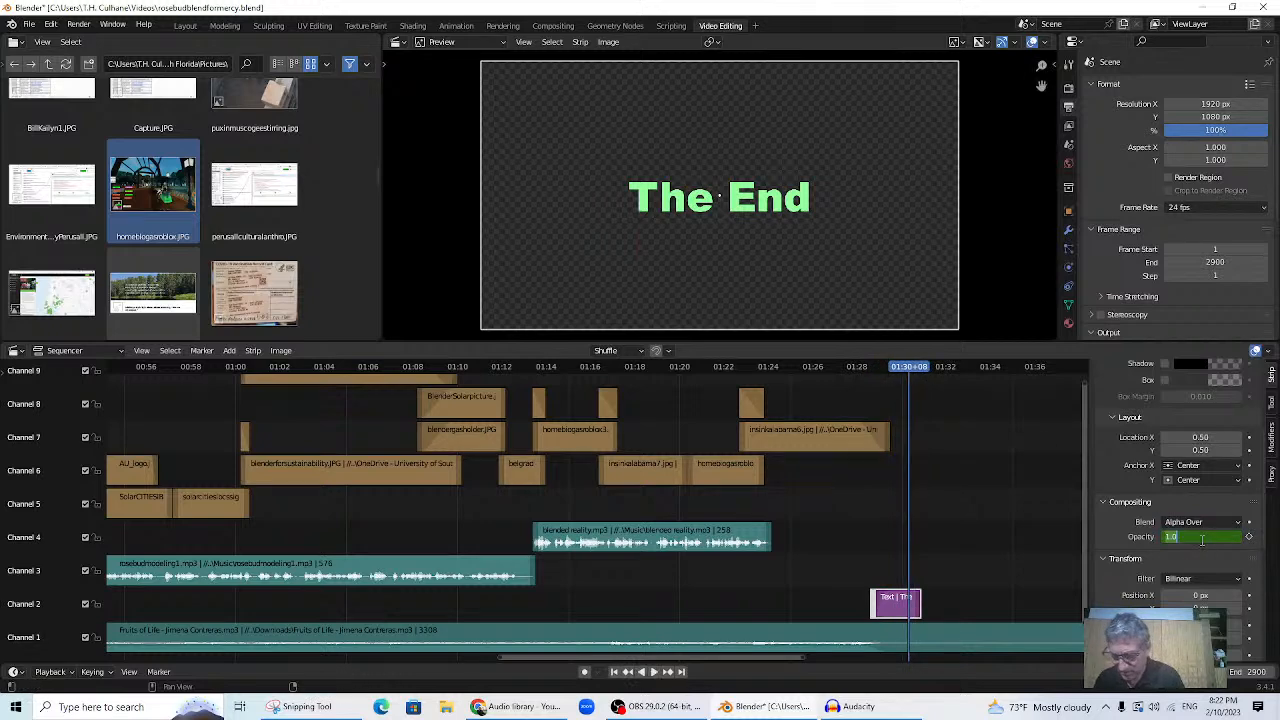
{"action": "left_click", "coordinate": [1249, 538]}
{"action": "left_click", "coordinate": [1249, 538]}
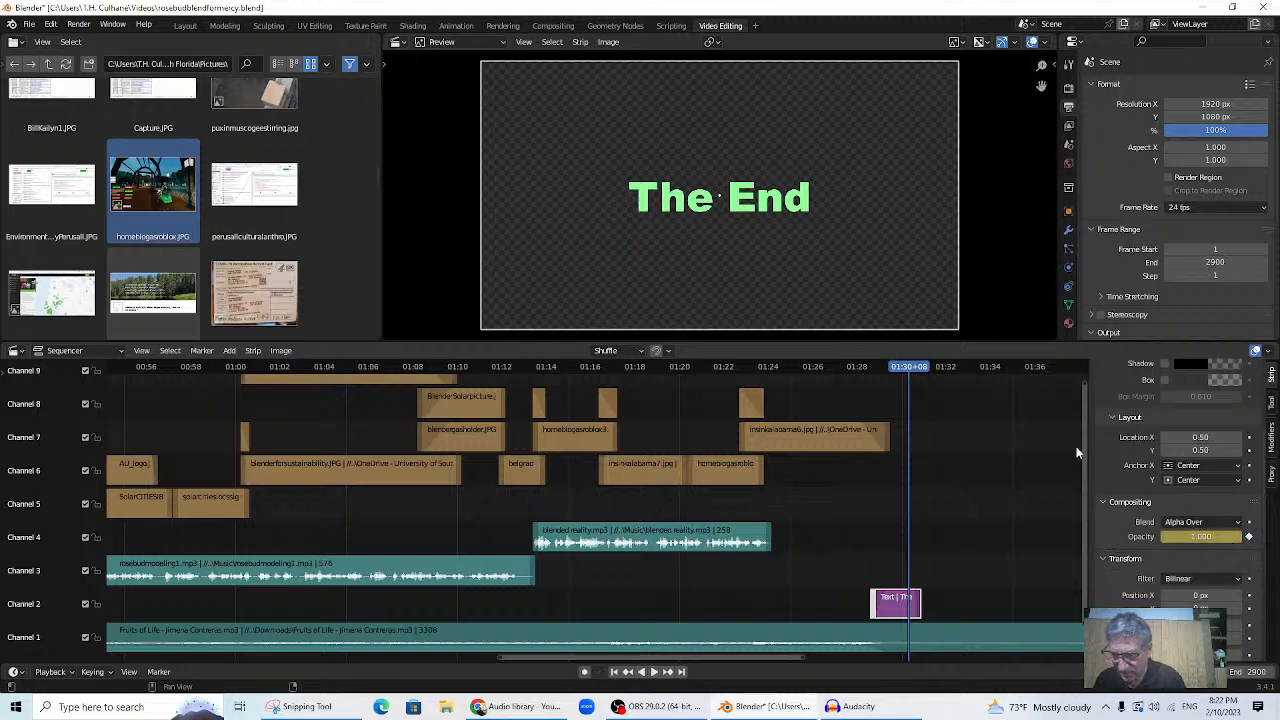
- Keyframe the title strip's opacity at 0 at 01:30+16 and play back its fade-in and fade-out
{"action": "key", "text": "space"}
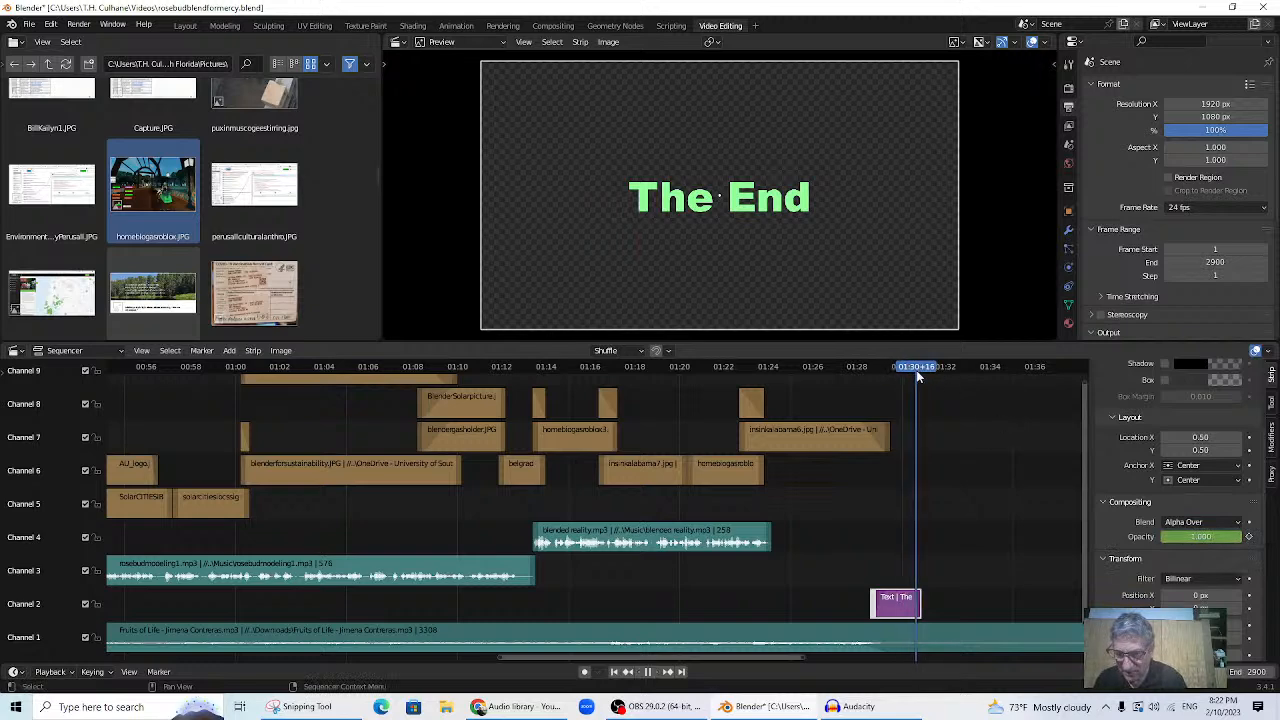
{"action": "key", "text": "space"}
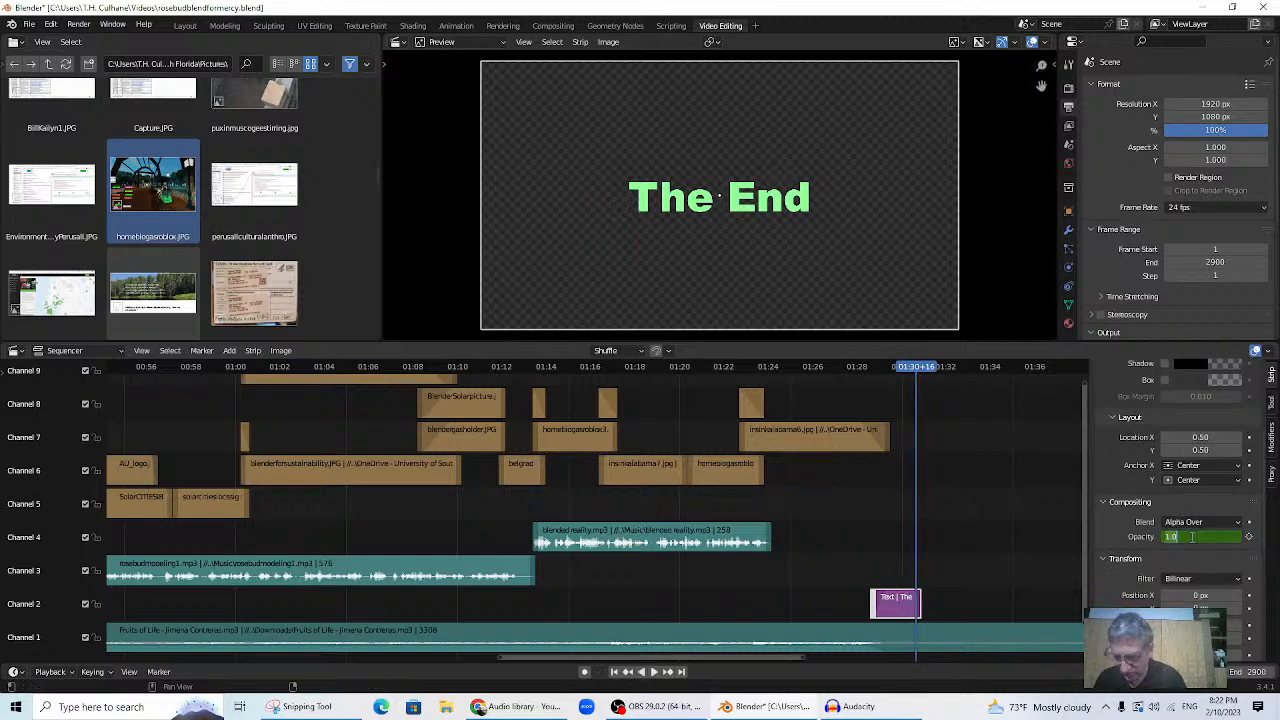
{"action": "key", "text": "Return"}
{"action": "left_click", "coordinate": [1249, 537]}
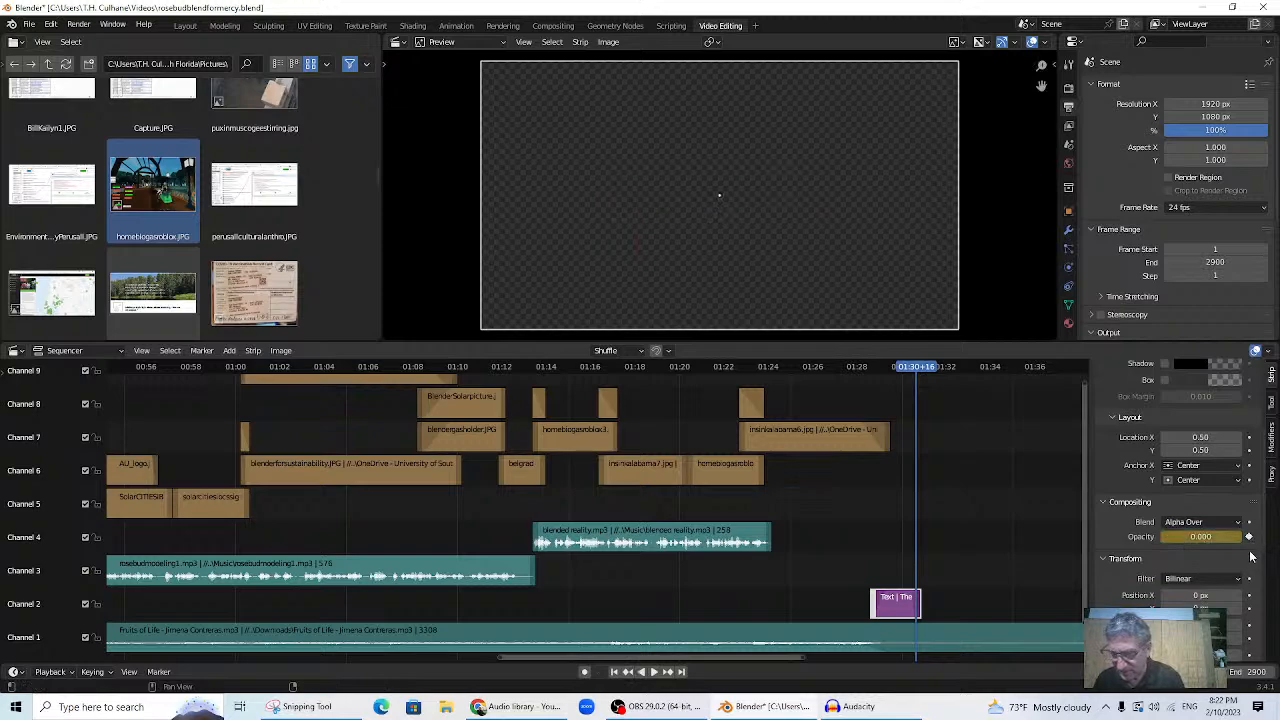
{"action": "left_click", "coordinate": [886, 373]}
{"action": "key", "text": "space"}
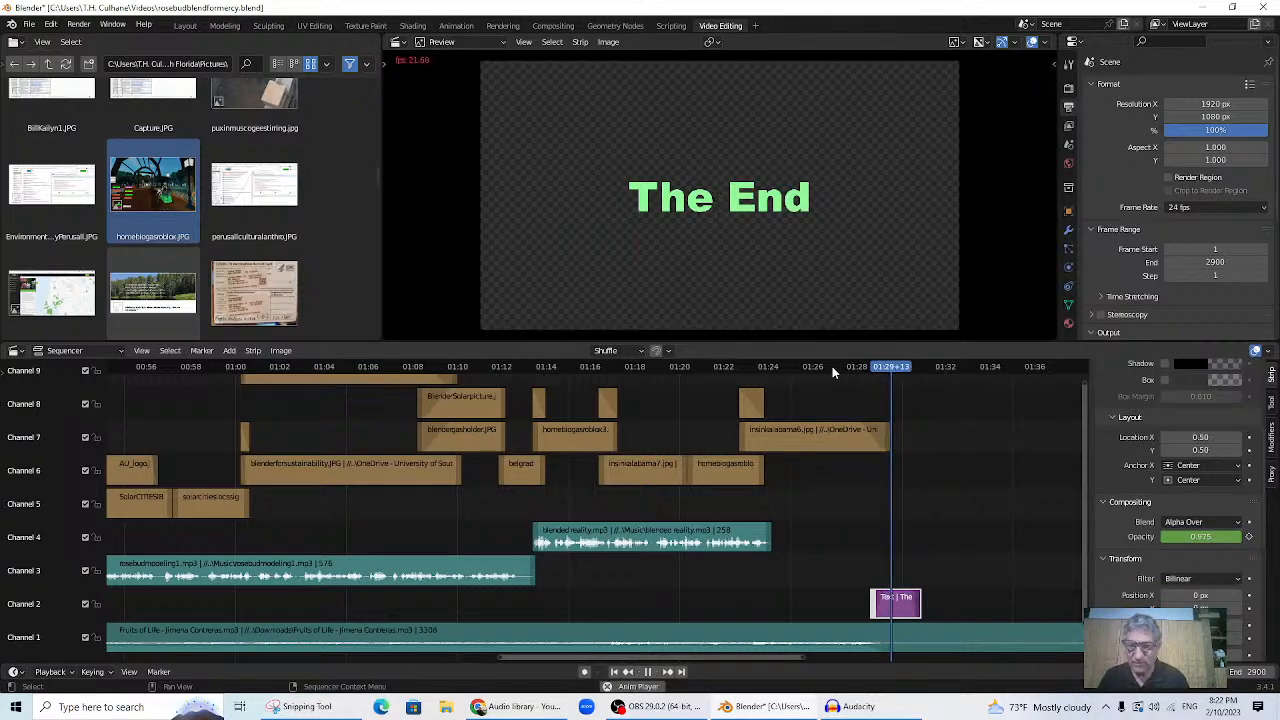
{"action": "left_click", "coordinate": [845, 371]}
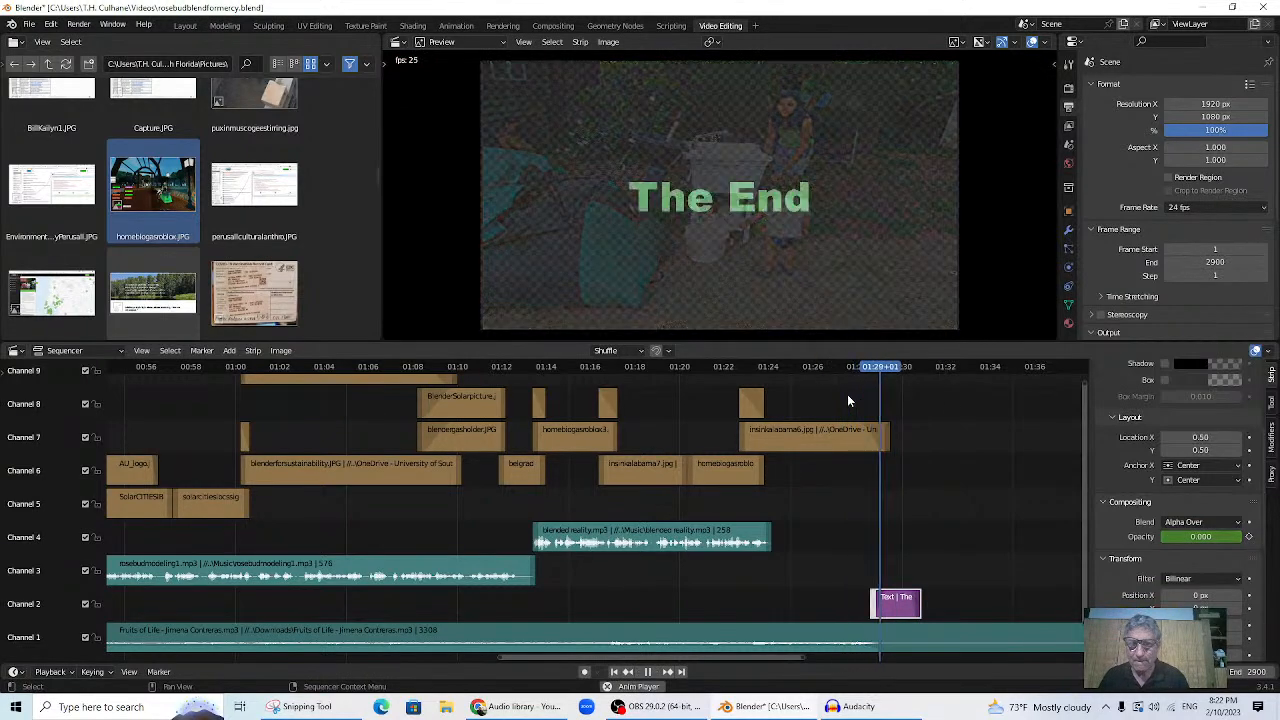
{"action": "key", "text": "space"}
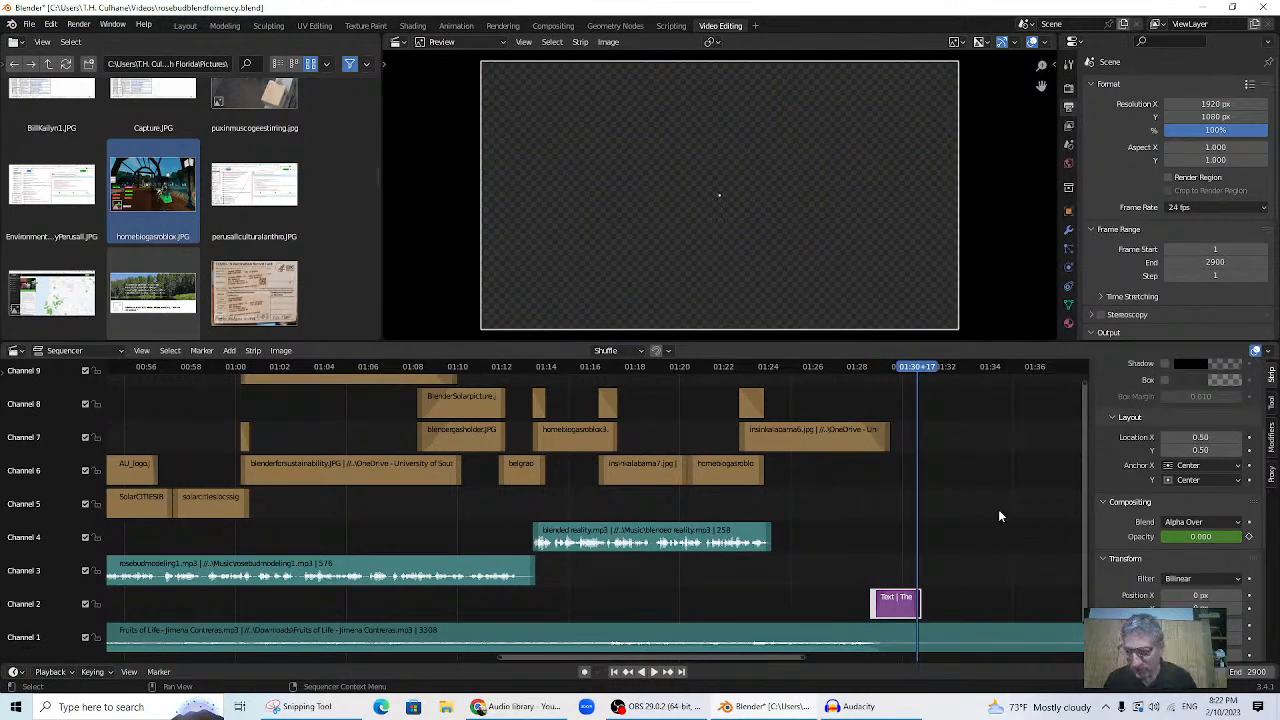
- Save the project under its existing file name, rosebudblendformercy.blend
{"action": "scroll", "coordinate": [998, 516], "scroll_direction": "down", "scroll_amount": 4}
{"action": "left_click", "coordinate": [29, 24]}
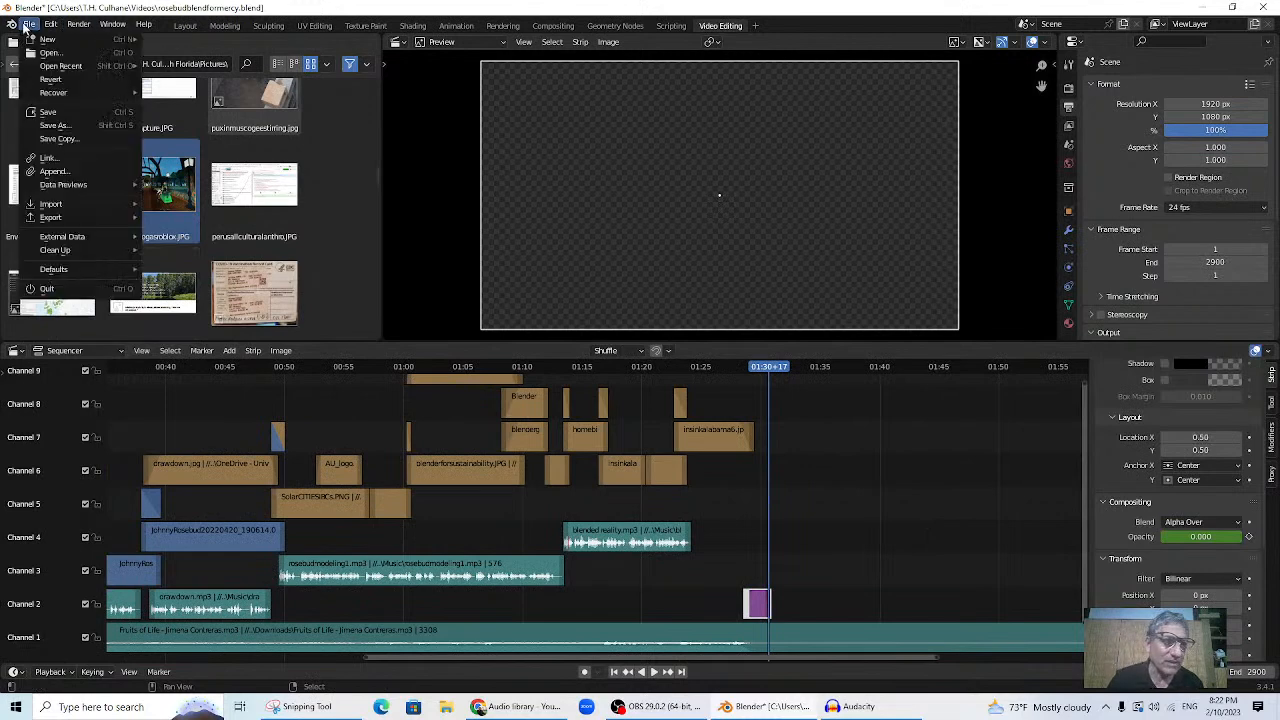
{"action": "left_click", "coordinate": [48, 112]}
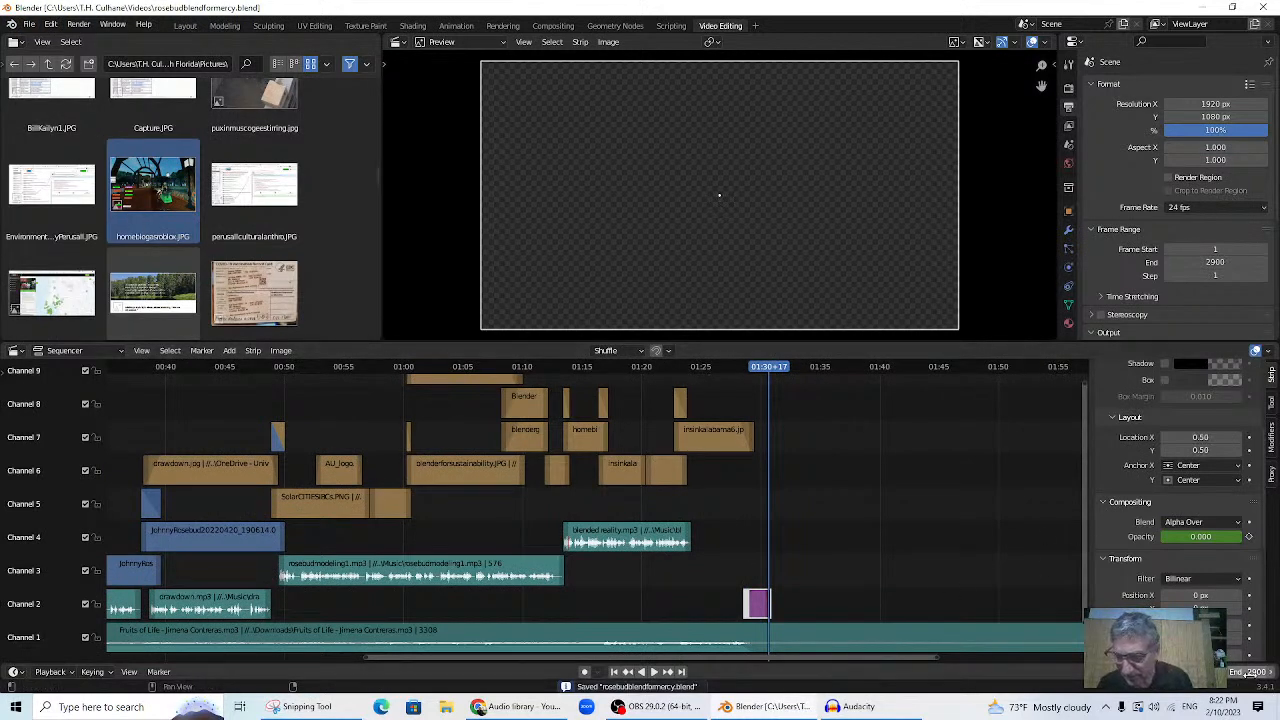
- Set the scene's end frame to 2171 and trim the end of the Fruits of Life music strip to 01:30+17
{"action": "left_click_drag", "start_coordinate": [1237, 674], "coordinate": [1108, 674]}
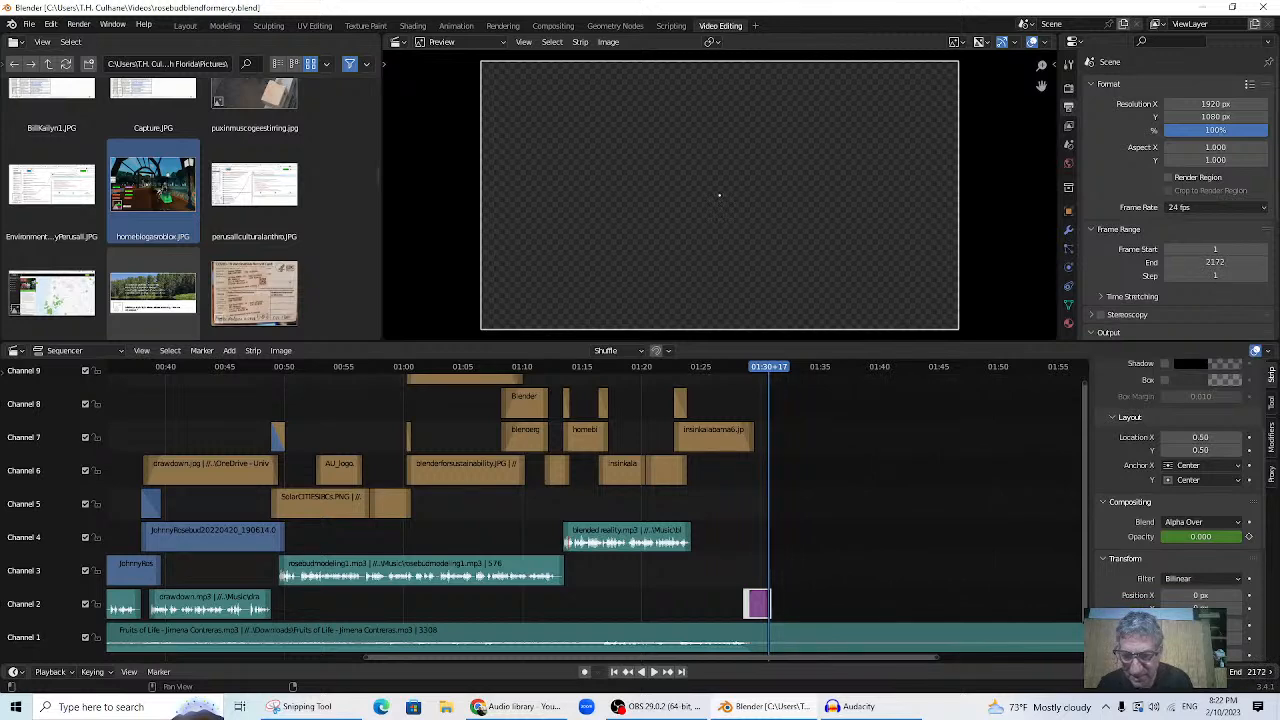
{"action": "scroll", "coordinate": [822, 471], "scroll_direction": "down", "scroll_amount": 6}
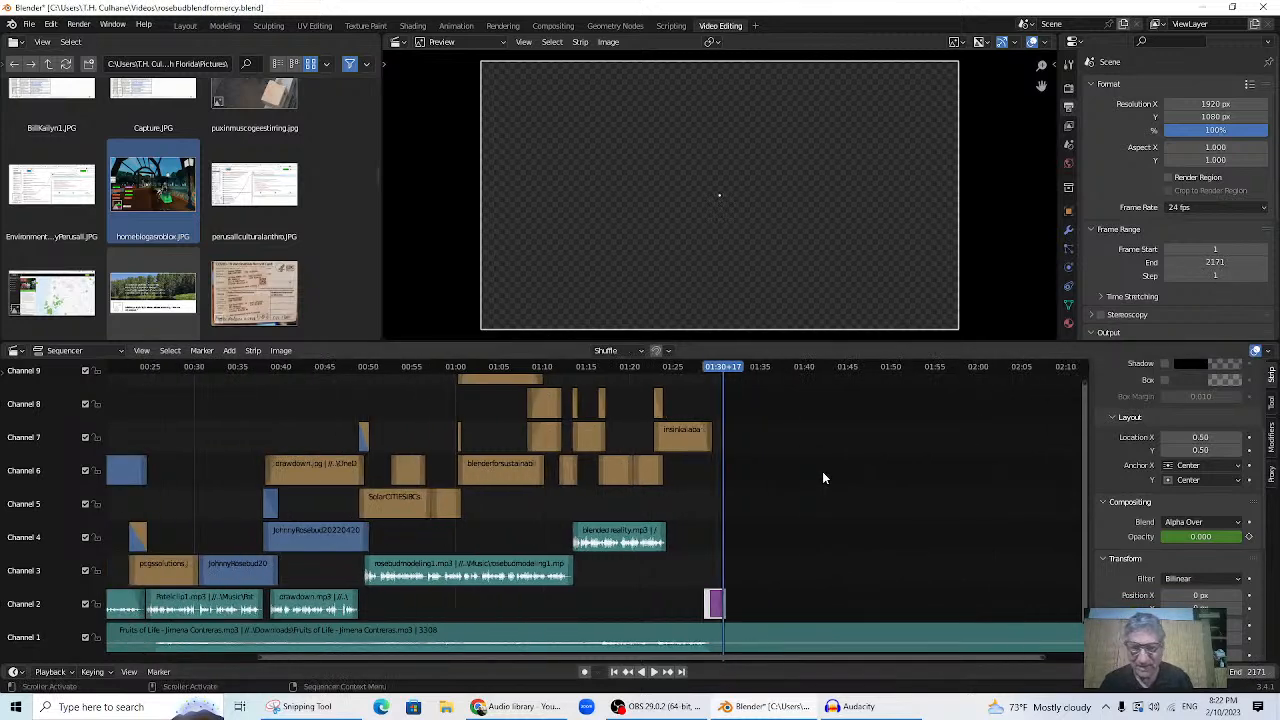
{"action": "scroll", "coordinate": [822, 466], "scroll_direction": "down", "scroll_amount": 2}
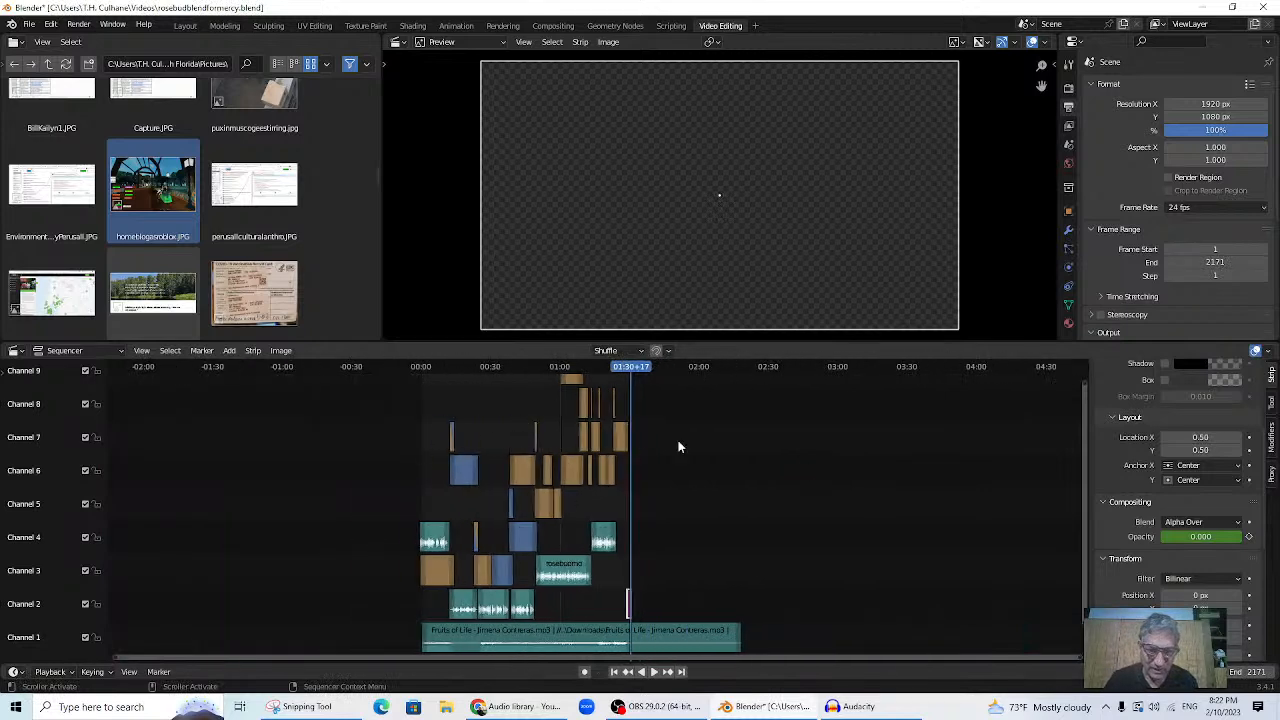
{"action": "left_click_drag", "start_coordinate": [740, 646], "coordinate": [626, 638]}
{"action": "scroll", "coordinate": [735, 600], "scroll_direction": "up", "scroll_amount": 5}
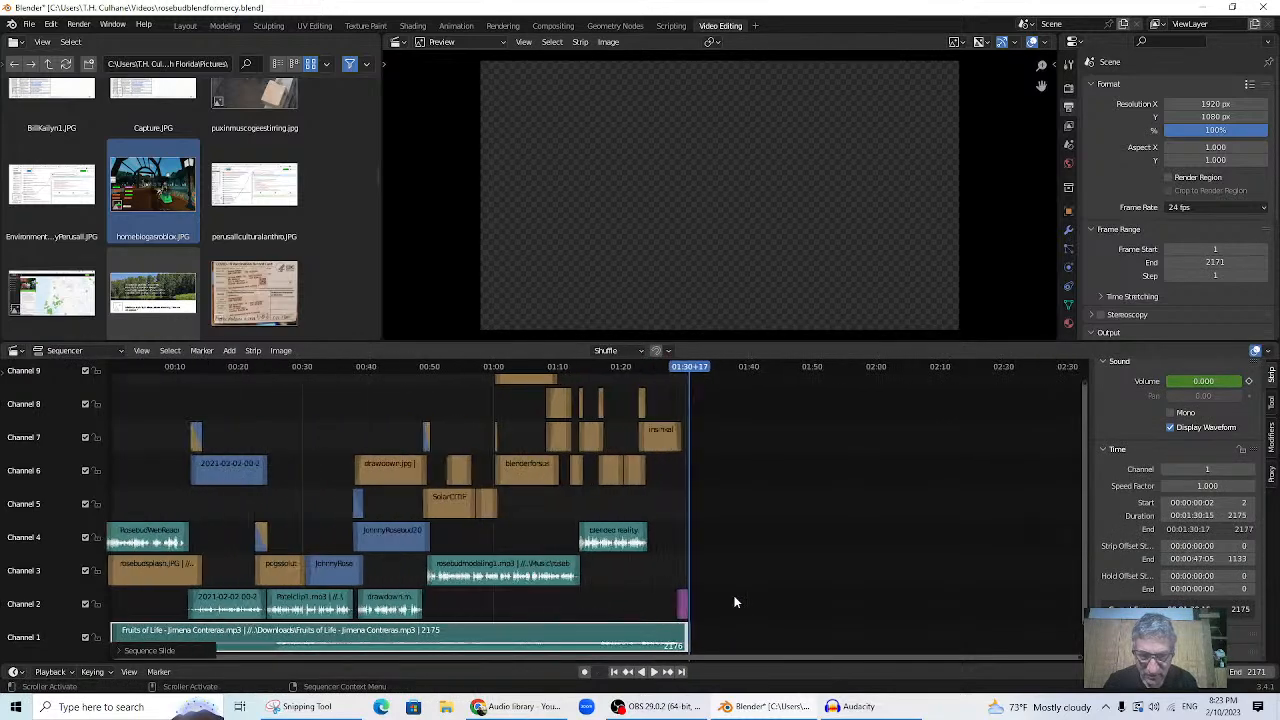
- Save the trimmed project under its existing file name, rosebudblendformercy.blend
{"action": "left_click_drag", "start_coordinate": [726, 376], "coordinate": [110, 448]}
{"action": "left_click_drag", "start_coordinate": [1053, 455], "coordinate": [949, 464]}
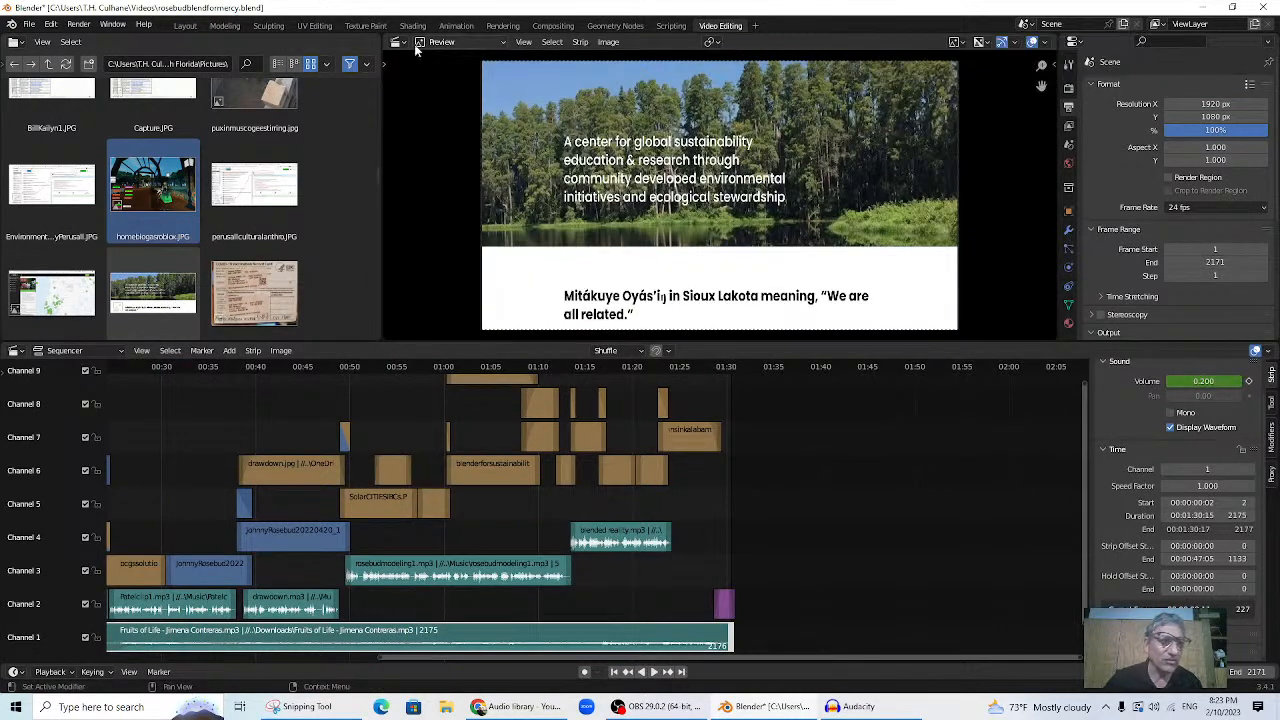
{"action": "left_click", "coordinate": [27, 24]}
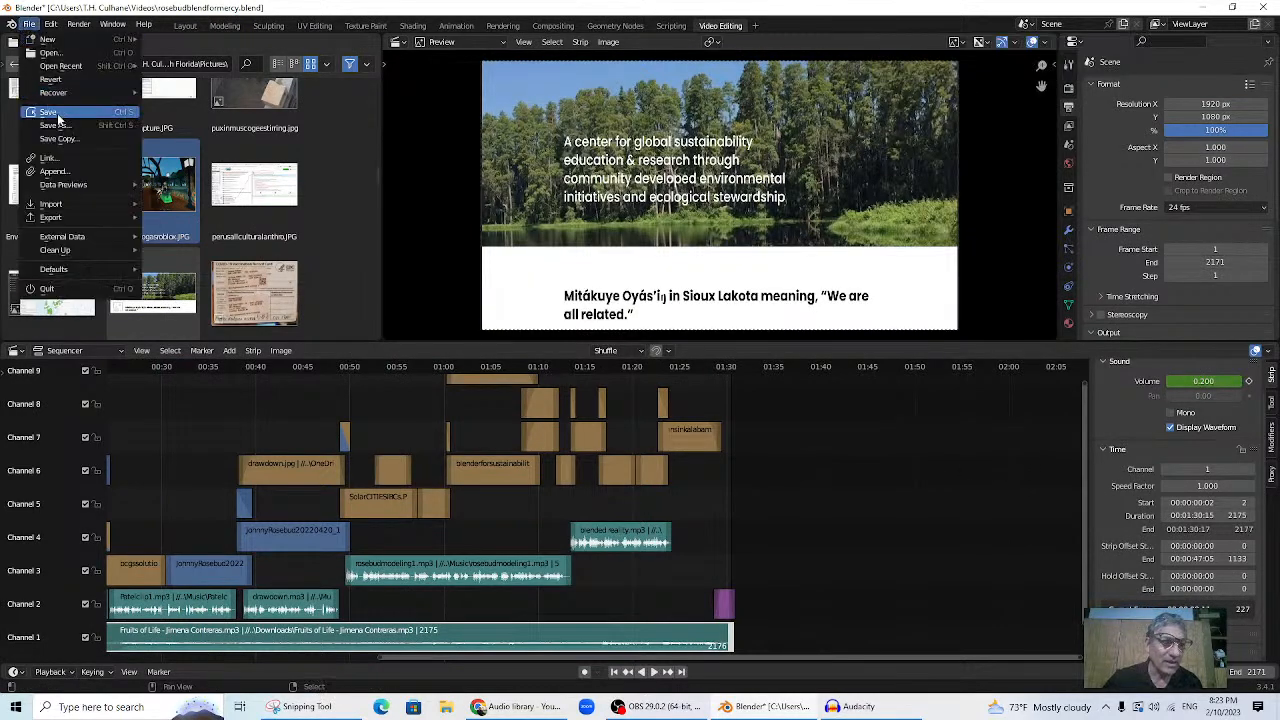
{"action": "left_click", "coordinate": [57, 113]}
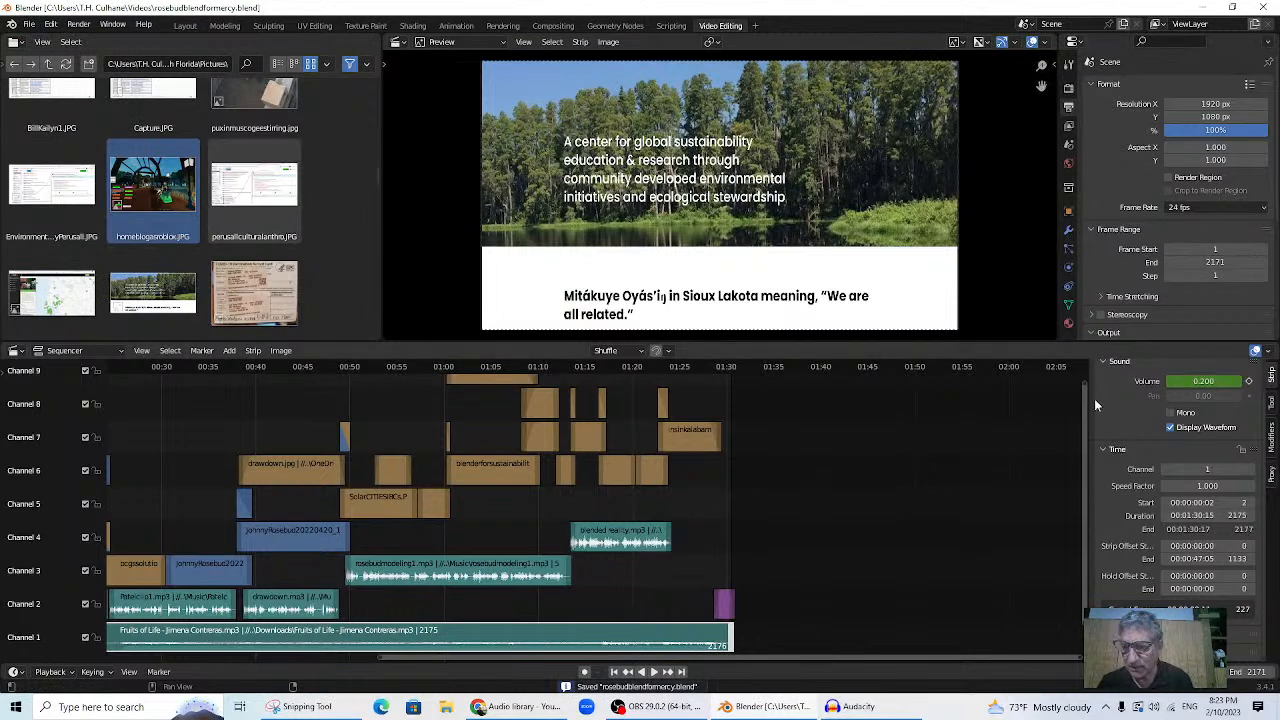
{"action": "scroll", "coordinate": [1094, 408], "scroll_direction": "up", "scroll_amount": 2}
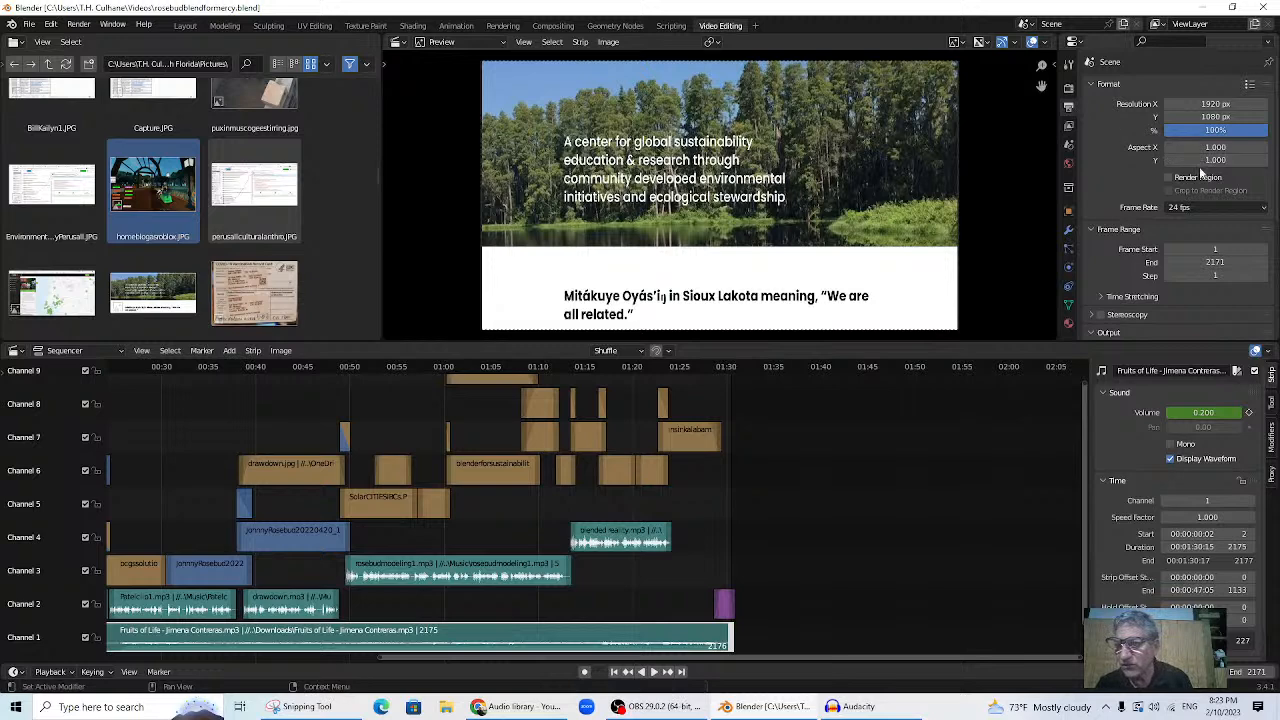
{"action": "scroll", "coordinate": [1216, 265], "scroll_direction": "down", "scroll_amount": 5}
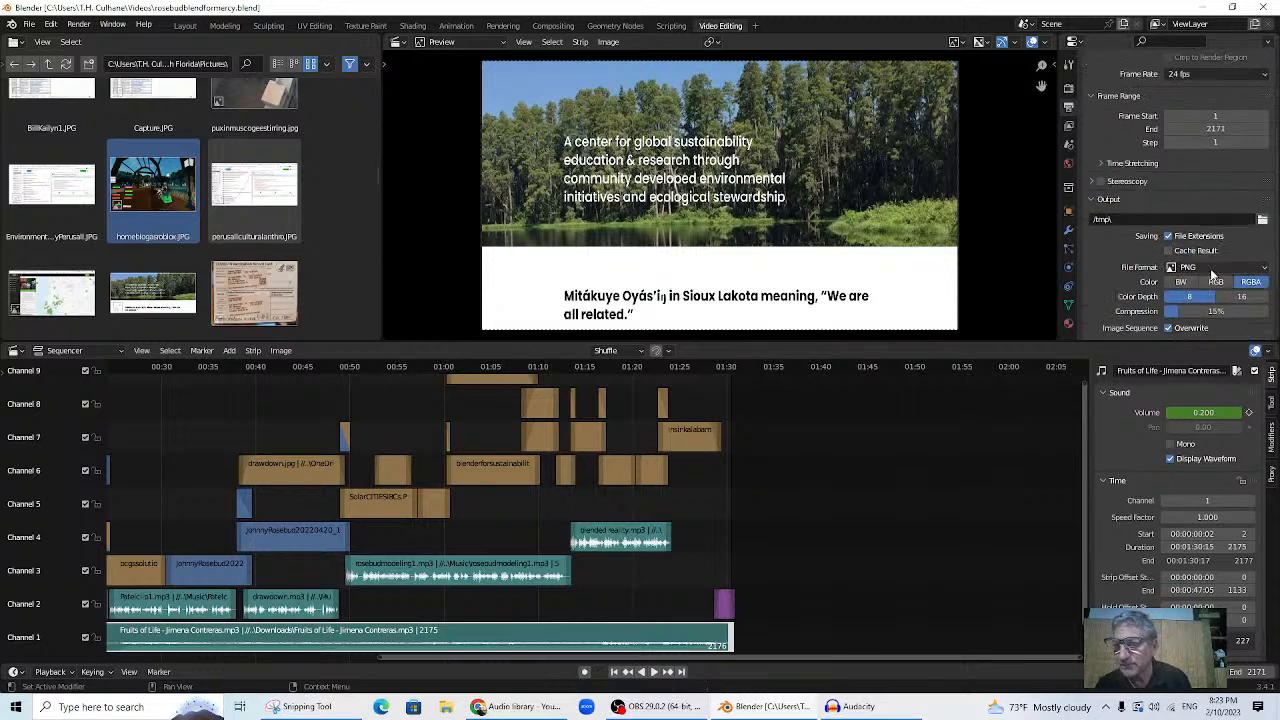
{"action": "left_click", "coordinate": [1068, 93]}
{"action": "left_click", "coordinate": [1069, 67]}
{"action": "left_click", "coordinate": [1069, 91]}
{"action": "left_click", "coordinate": [1069, 109]}
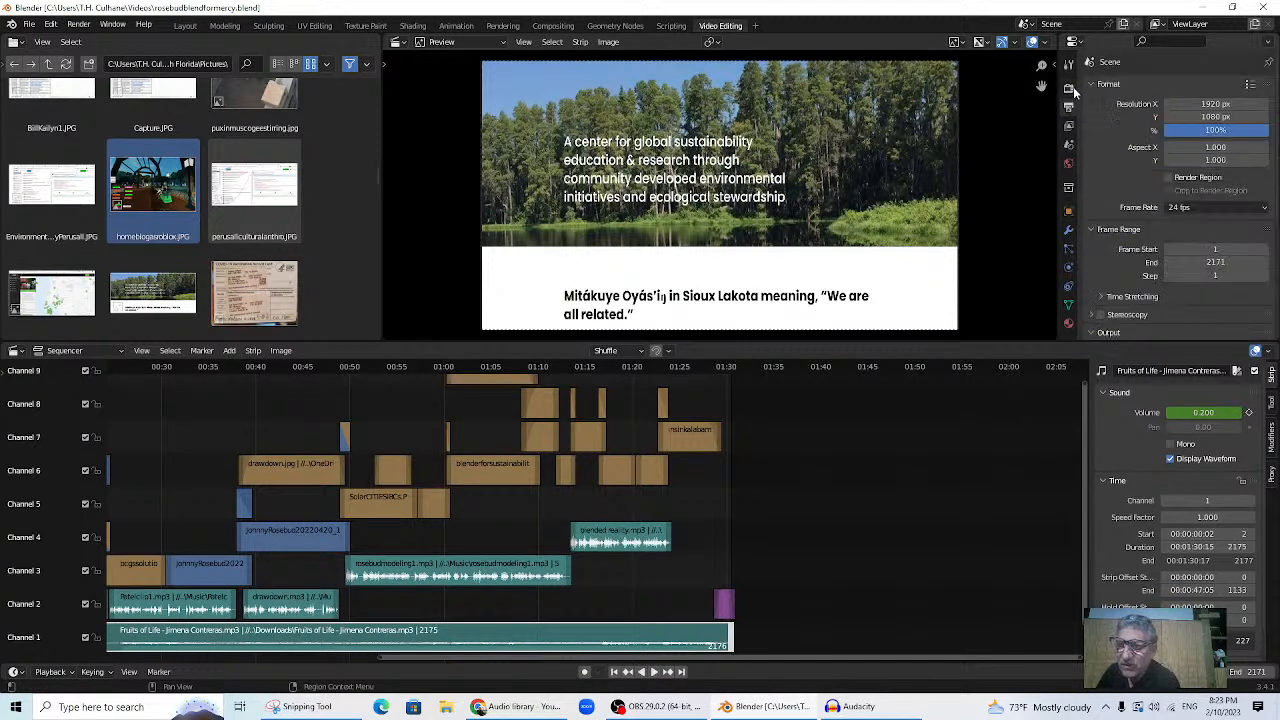
{"action": "left_click", "coordinate": [1069, 67]}
{"action": "left_click", "coordinate": [1069, 88]}
{"action": "left_click", "coordinate": [1069, 107]}
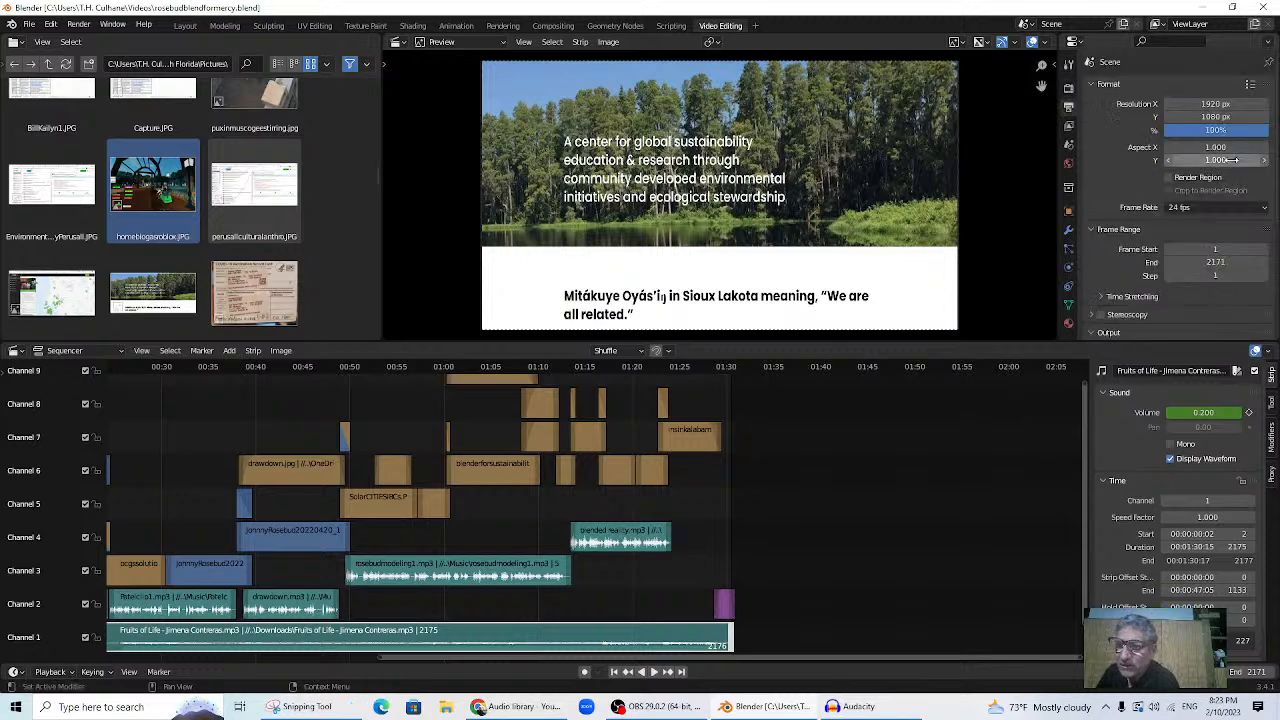
- Set the render output folder to Videos and the file format to FFmpeg Video
{"action": "scroll", "coordinate": [1160, 147], "scroll_direction": "down", "scroll_amount": 4}
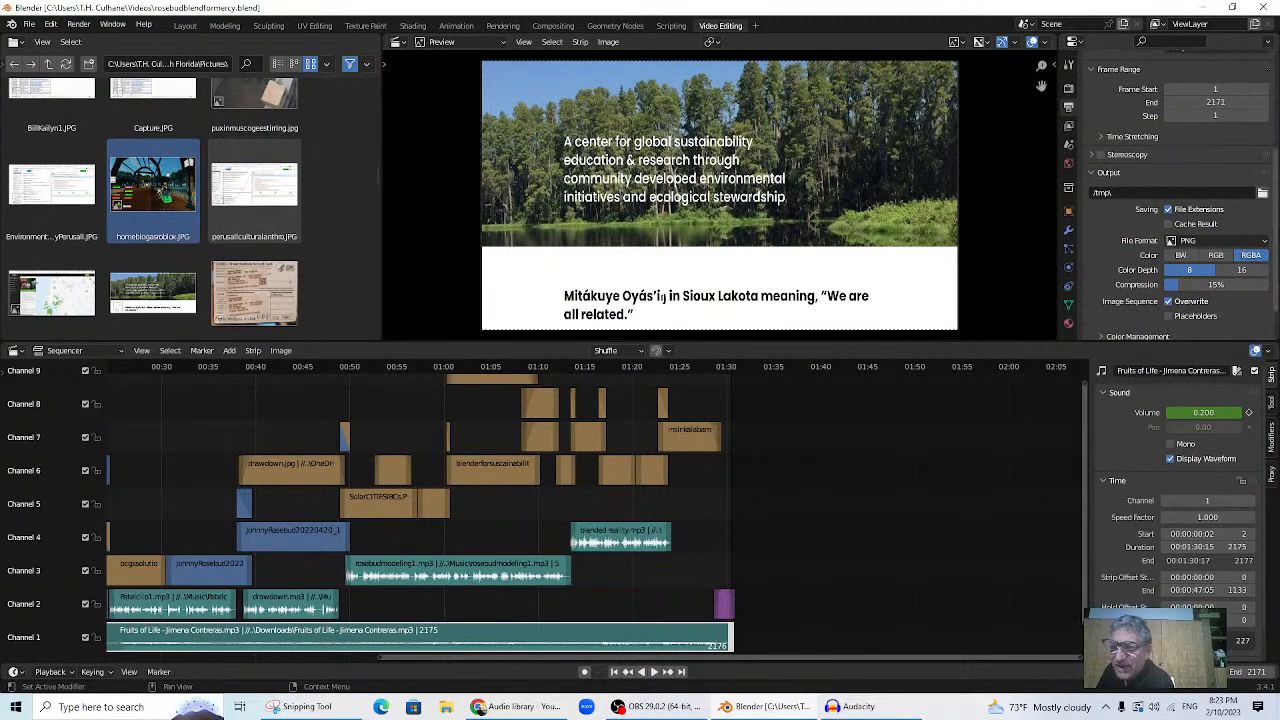
{"action": "left_click", "coordinate": [1262, 194]}
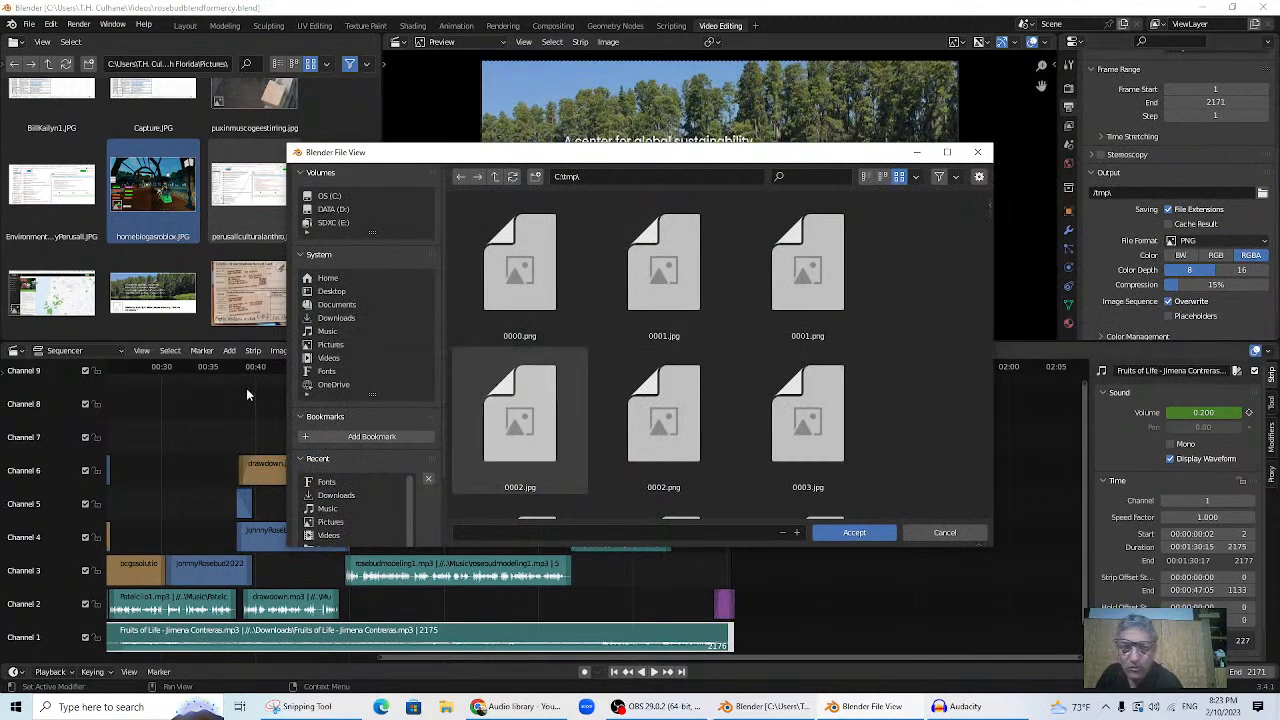
{"action": "left_click", "coordinate": [327, 359]}
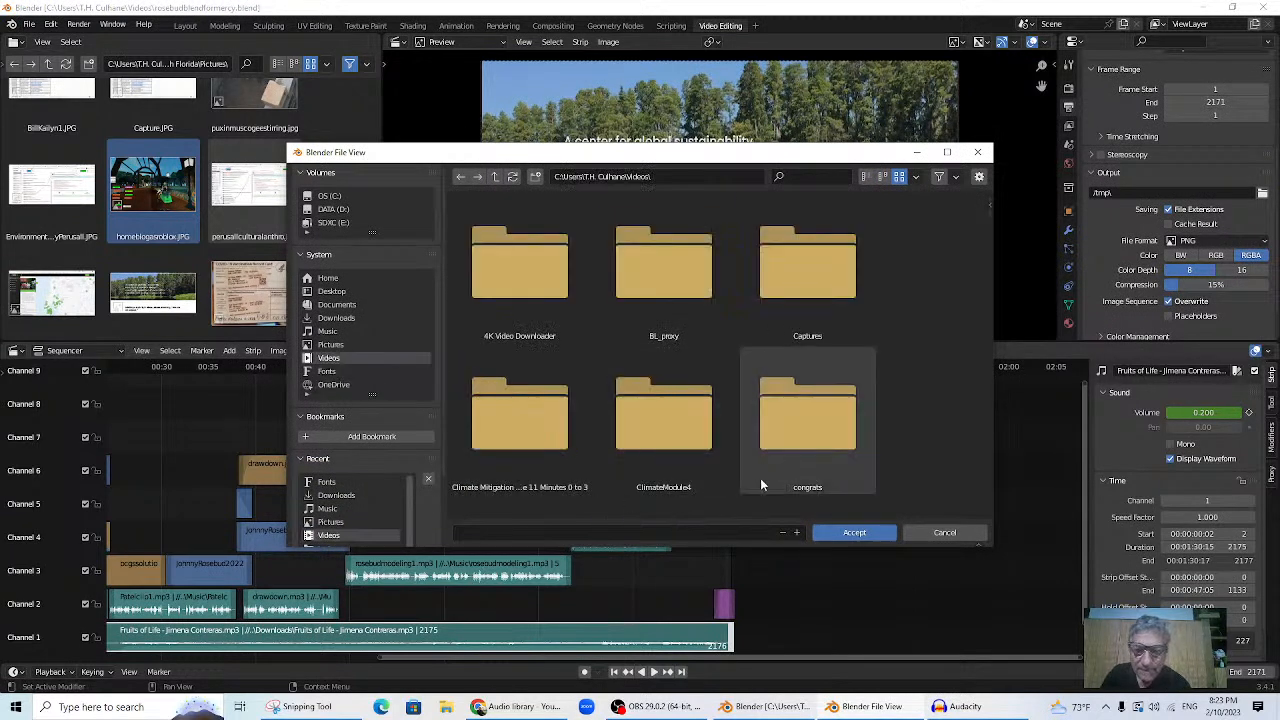
{"action": "left_click", "coordinate": [841, 533]}
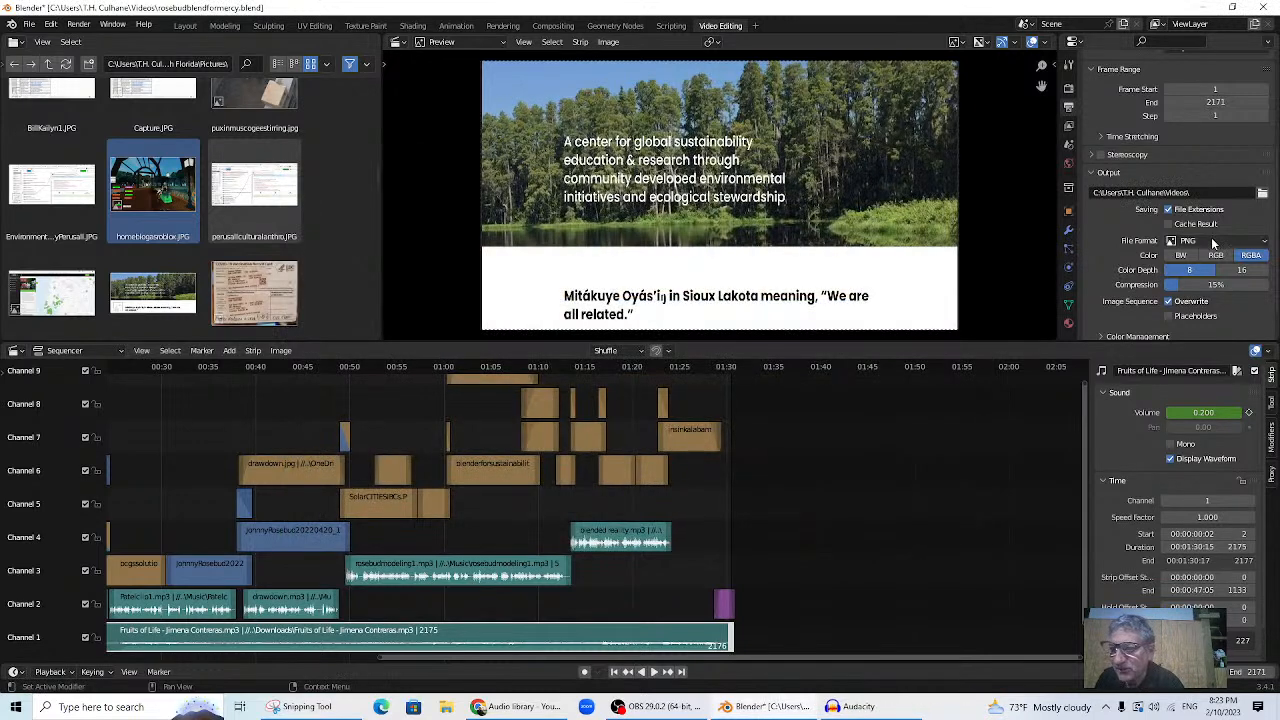
{"action": "left_click", "coordinate": [1262, 244]}
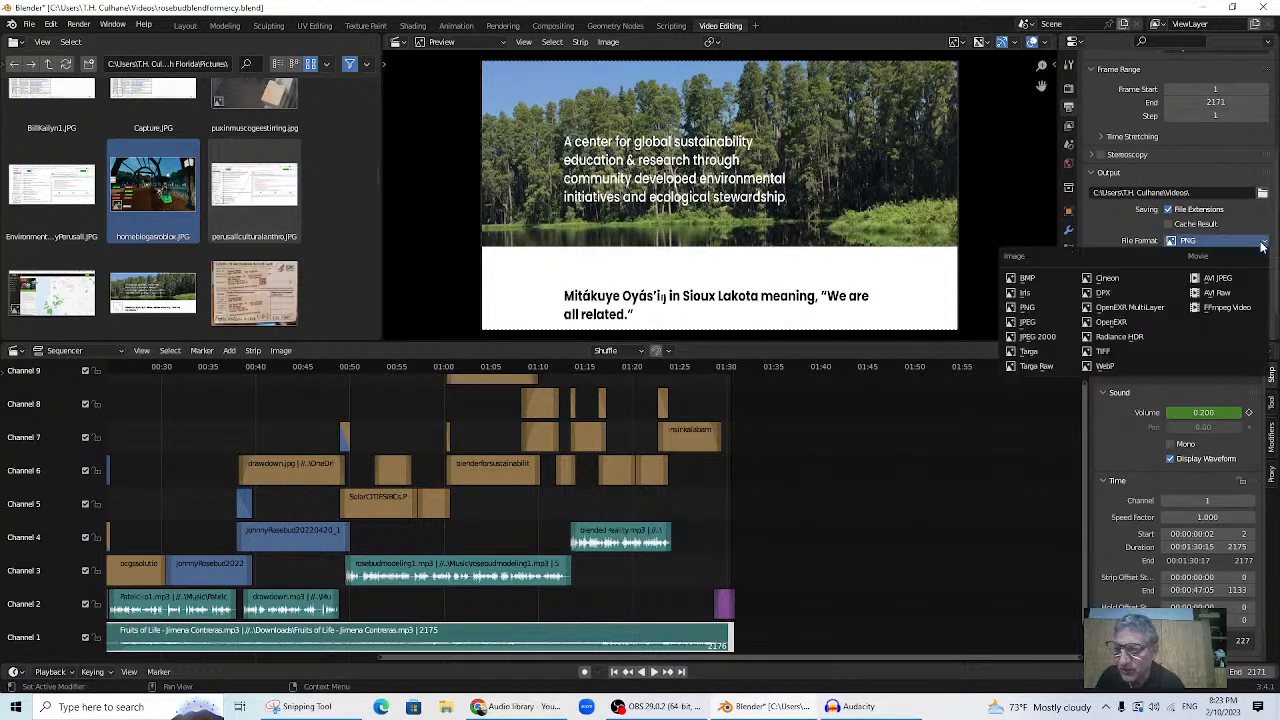
{"action": "left_click", "coordinate": [1220, 310]}
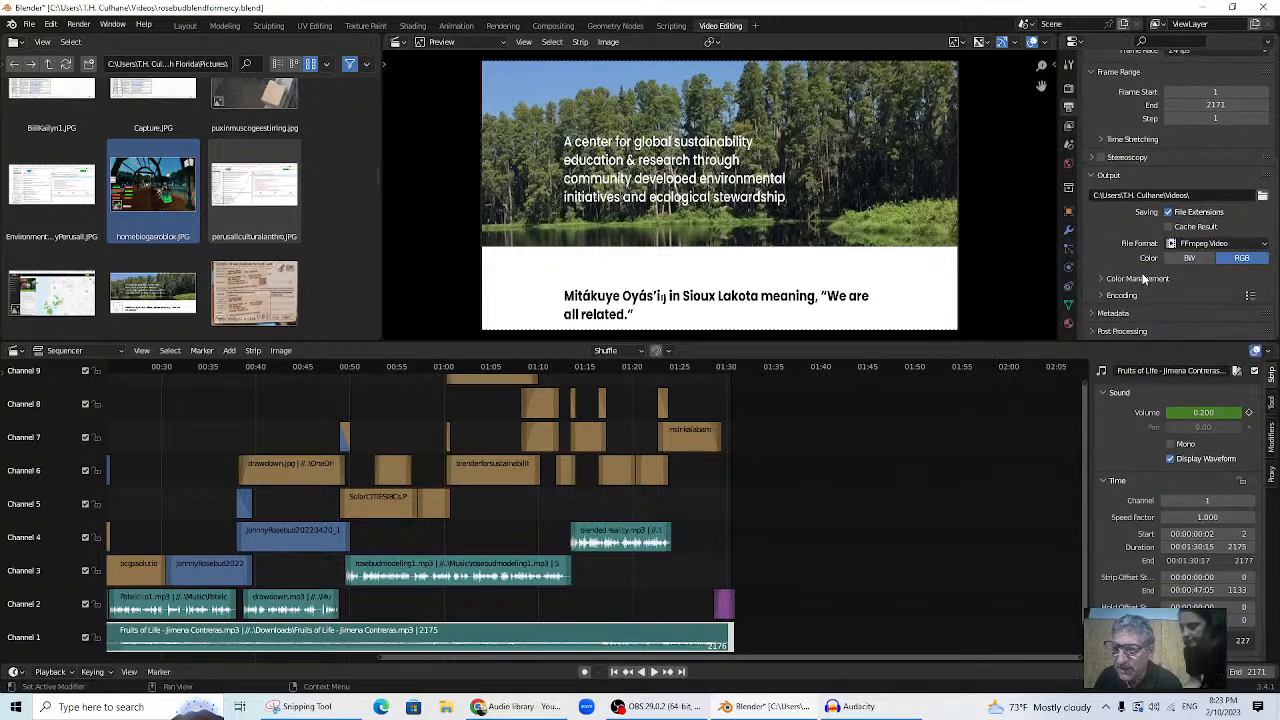
- Expand the output's encoding and audio settings and set the audio codec to MP3
{"action": "scroll", "coordinate": [1108, 283], "scroll_direction": "down", "scroll_amount": 3}
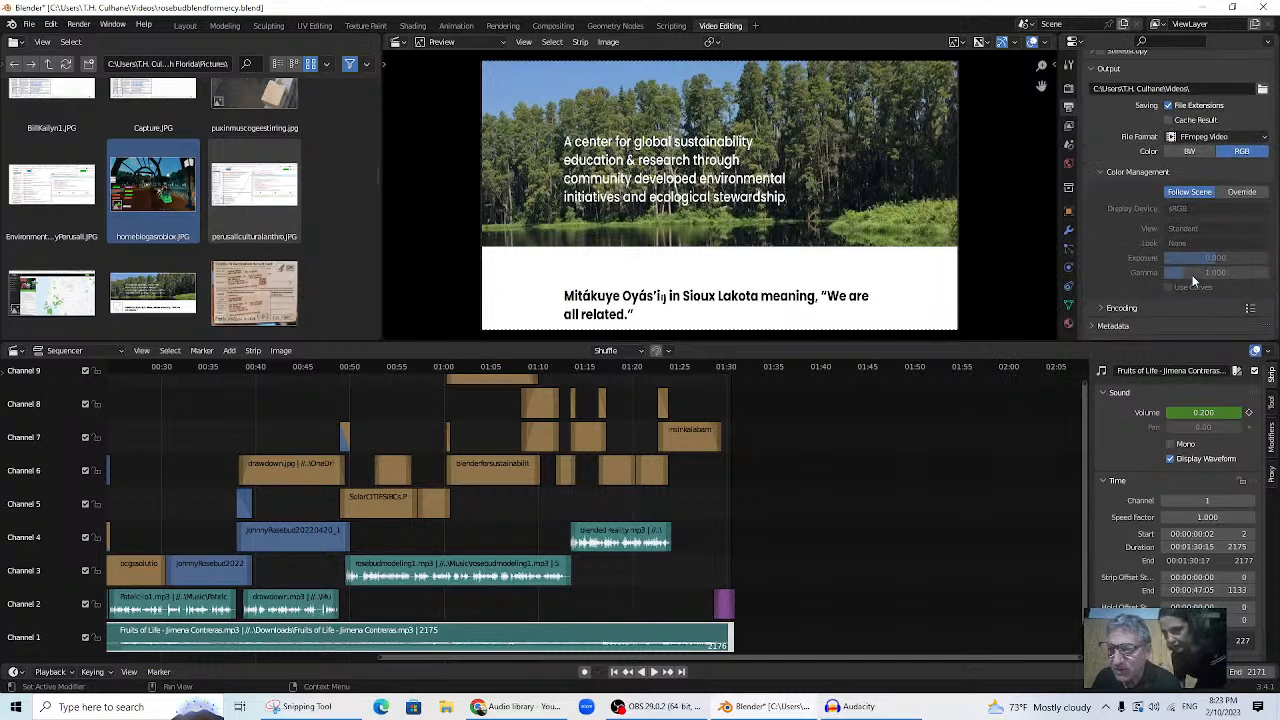
{"action": "left_click", "coordinate": [1100, 175]}
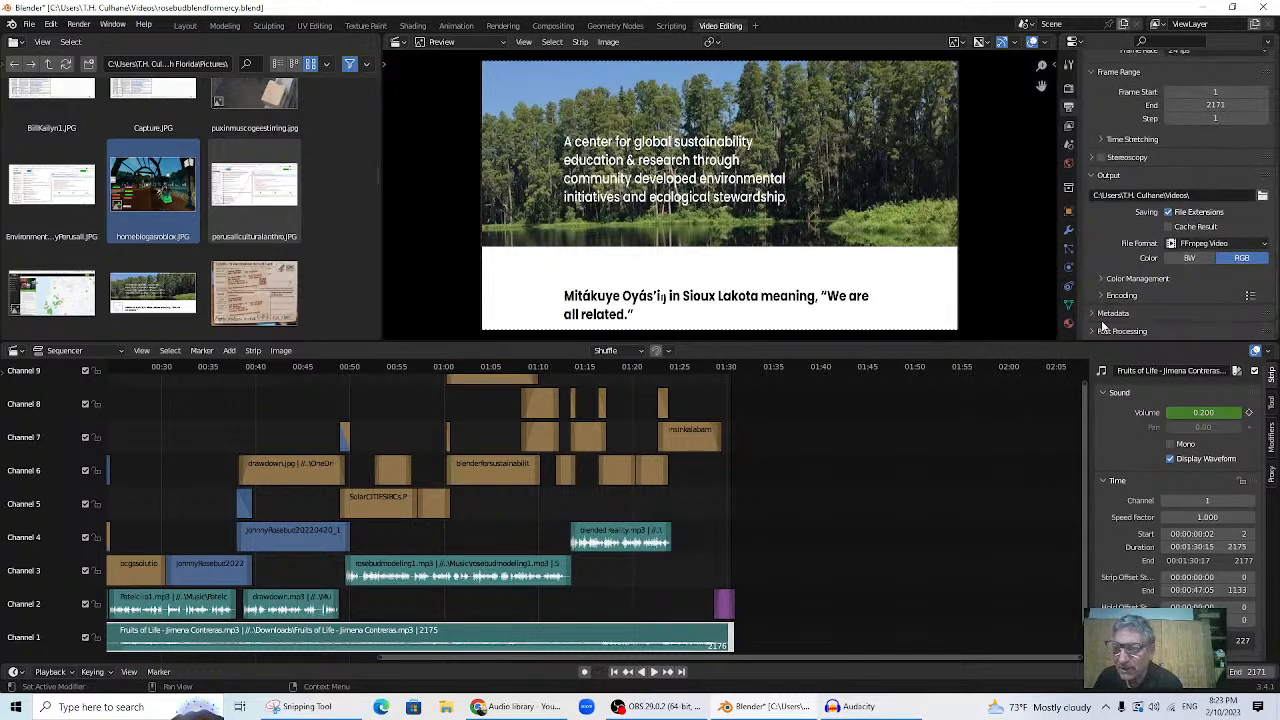
{"action": "left_click", "coordinate": [1101, 296]}
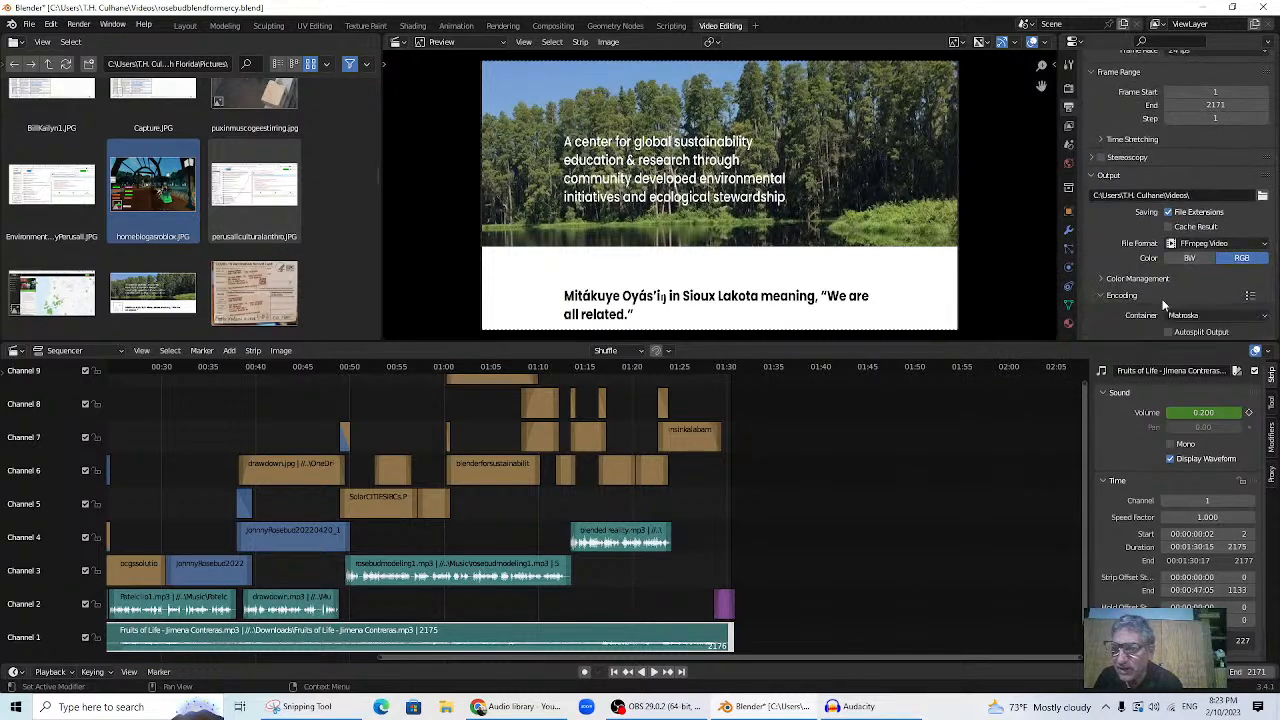
{"action": "scroll", "coordinate": [1165, 305], "scroll_direction": "down", "scroll_amount": 2}
{"action": "scroll", "coordinate": [1180, 292], "scroll_direction": "down", "scroll_amount": 1}
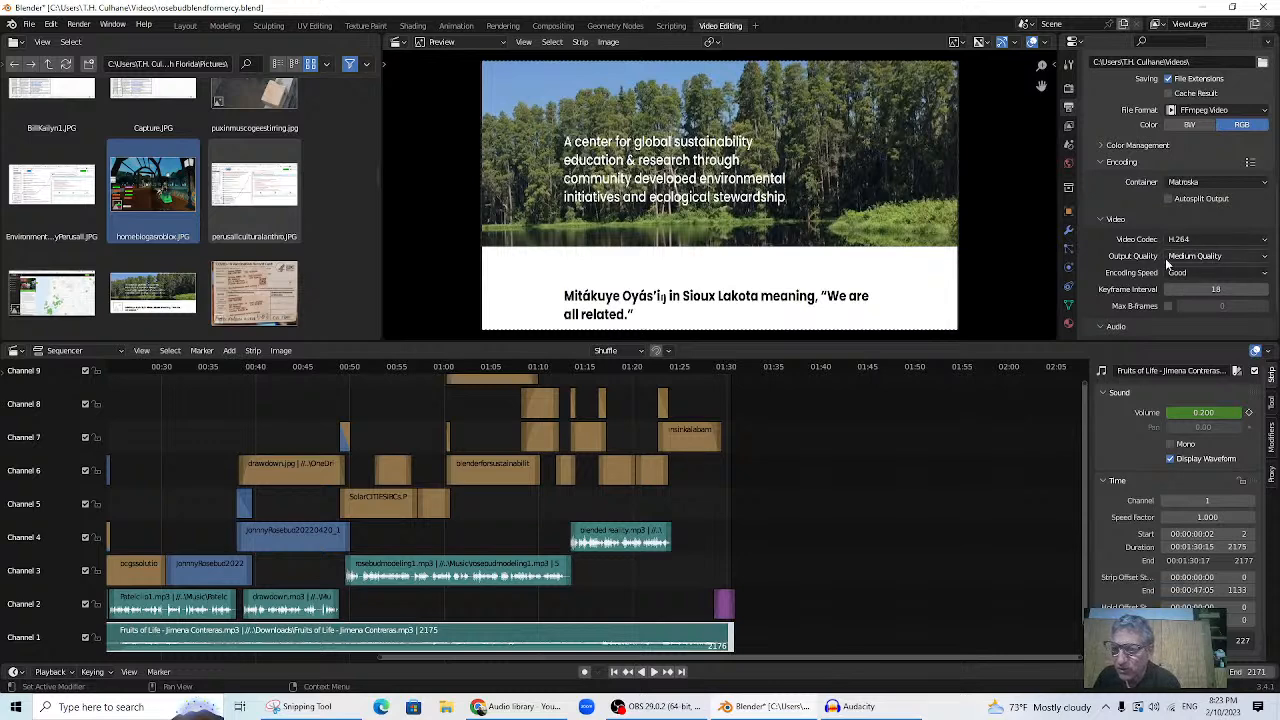
{"action": "scroll", "coordinate": [1185, 262], "scroll_direction": "down", "scroll_amount": 2}
{"action": "left_click", "coordinate": [1098, 272]}
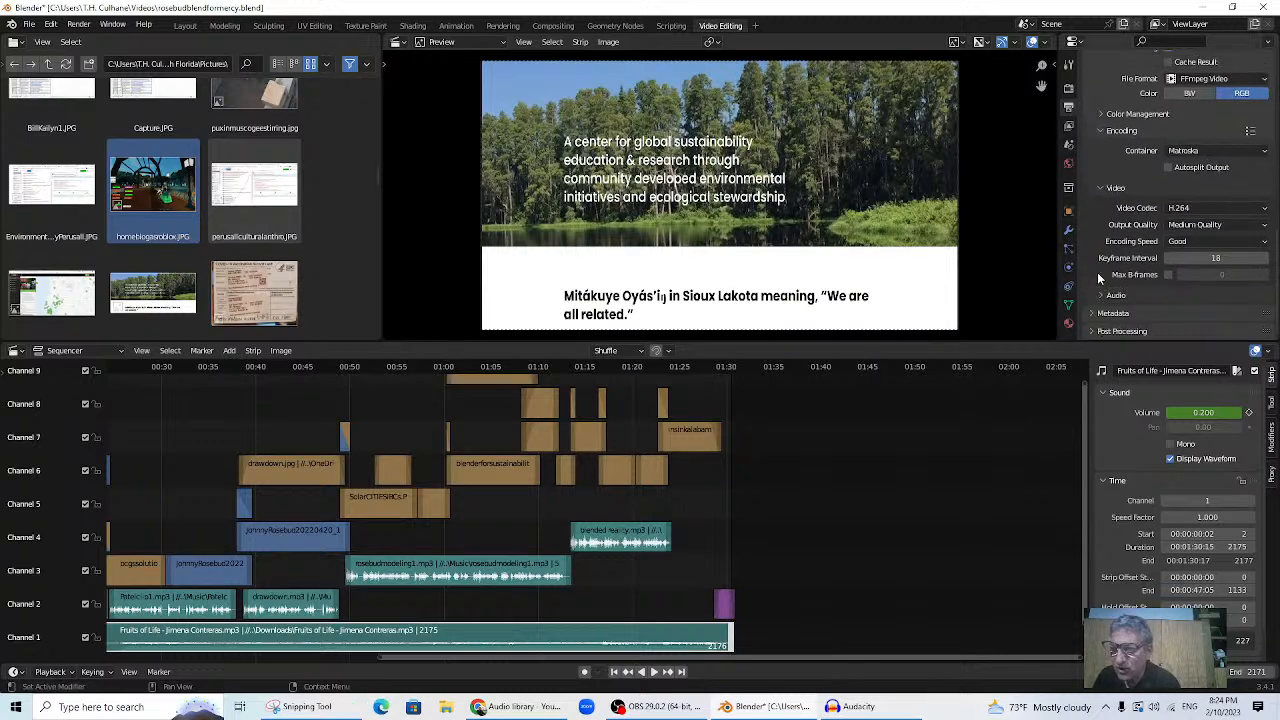
{"action": "left_click", "coordinate": [1098, 297]}
{"action": "scroll", "coordinate": [1173, 241], "scroll_direction": "down", "scroll_amount": 1}
{"action": "left_click", "coordinate": [1246, 291]}
{"action": "left_click", "coordinate": [1185, 379]}
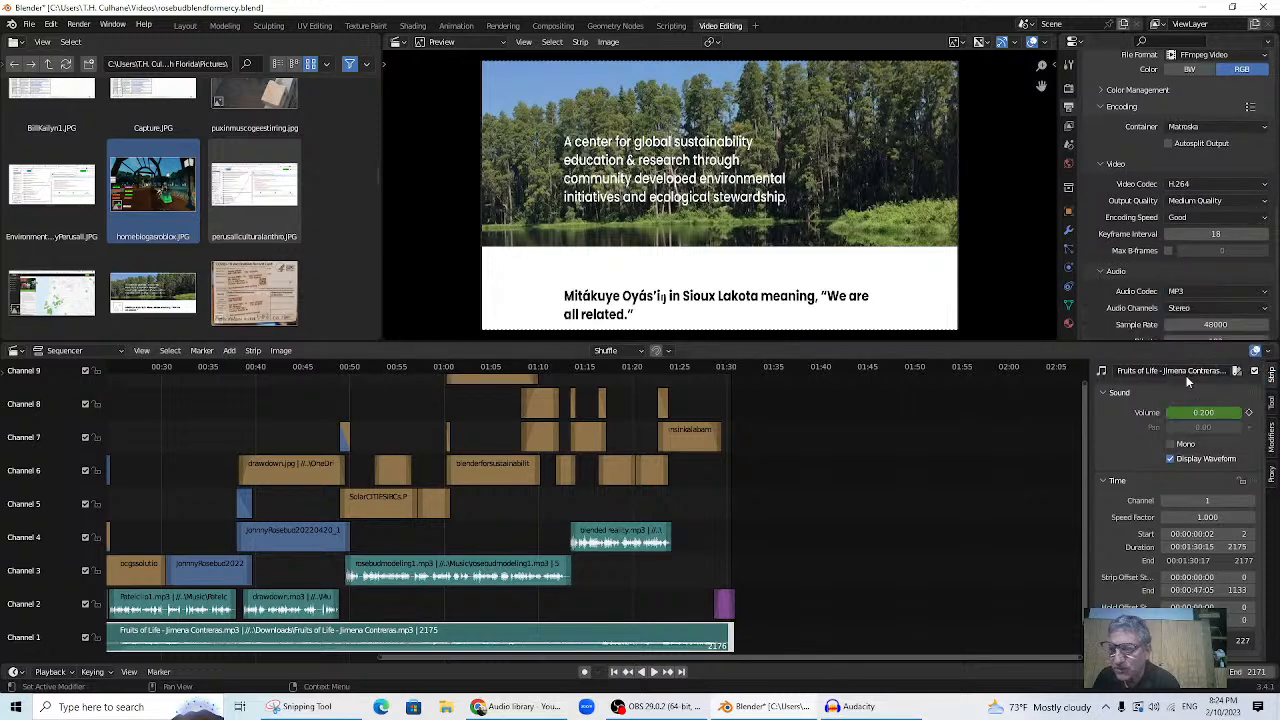
- Review the output settings, checking the file format, color mode, container, video encoding and audio codec
{"action": "scroll", "coordinate": [1147, 300], "scroll_direction": "down", "scroll_amount": 3}
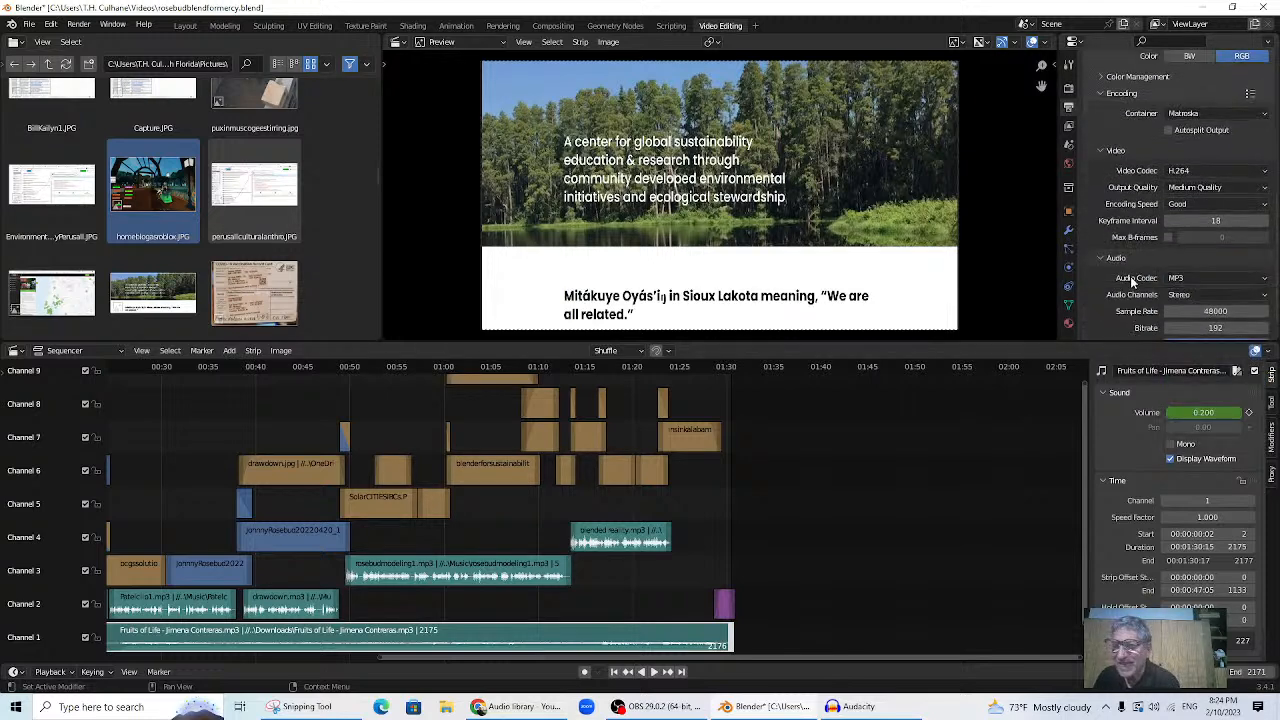
{"action": "scroll", "coordinate": [1133, 282], "scroll_direction": "up", "scroll_amount": 3}
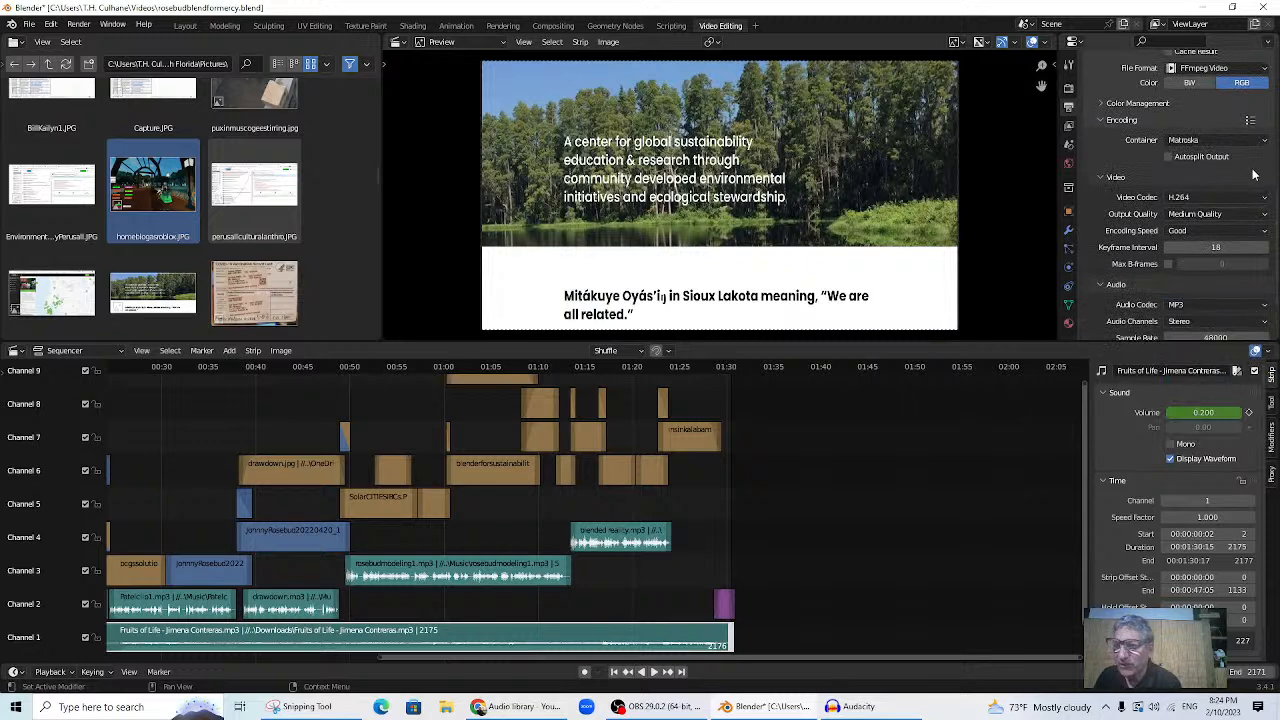
{"action": "scroll", "coordinate": [1247, 188], "scroll_direction": "up", "scroll_amount": 3}
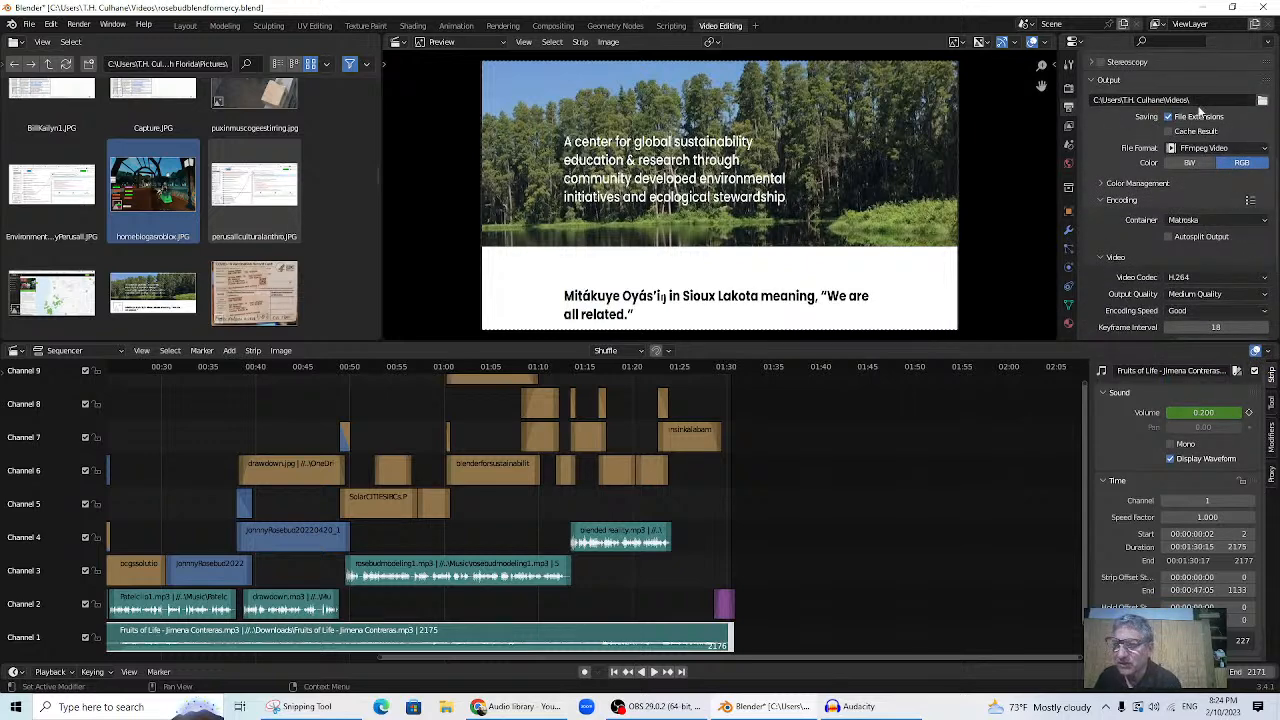
{"action": "scroll", "coordinate": [1185, 105], "scroll_direction": "down", "scroll_amount": 2}
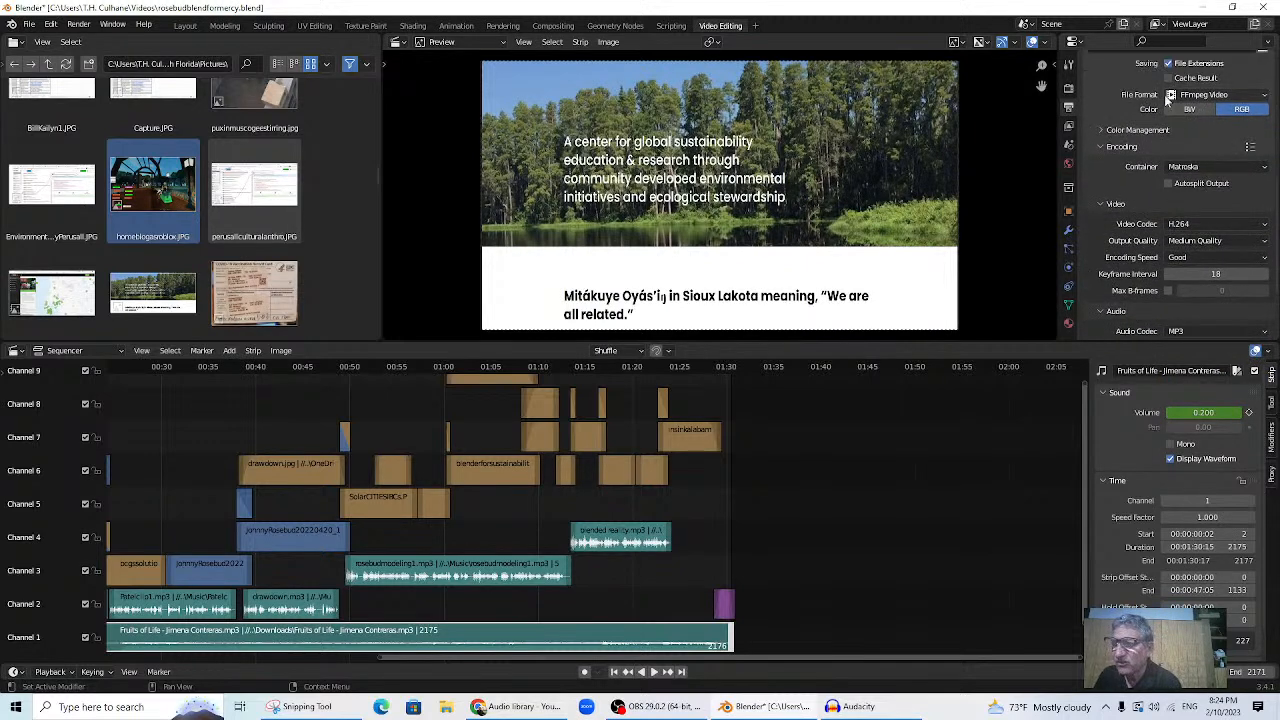
{"action": "left_click", "coordinate": [1246, 96]}
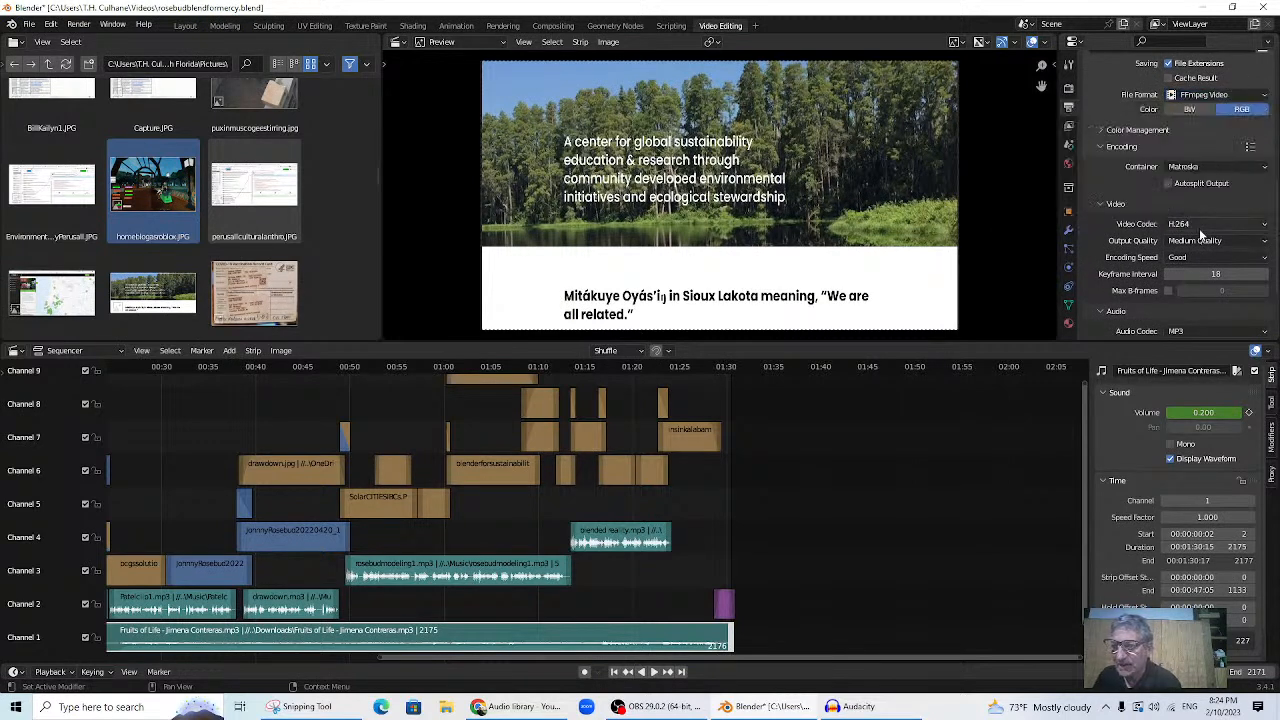
{"action": "left_click", "coordinate": [1199, 110]}
{"action": "left_click", "coordinate": [1245, 111]}
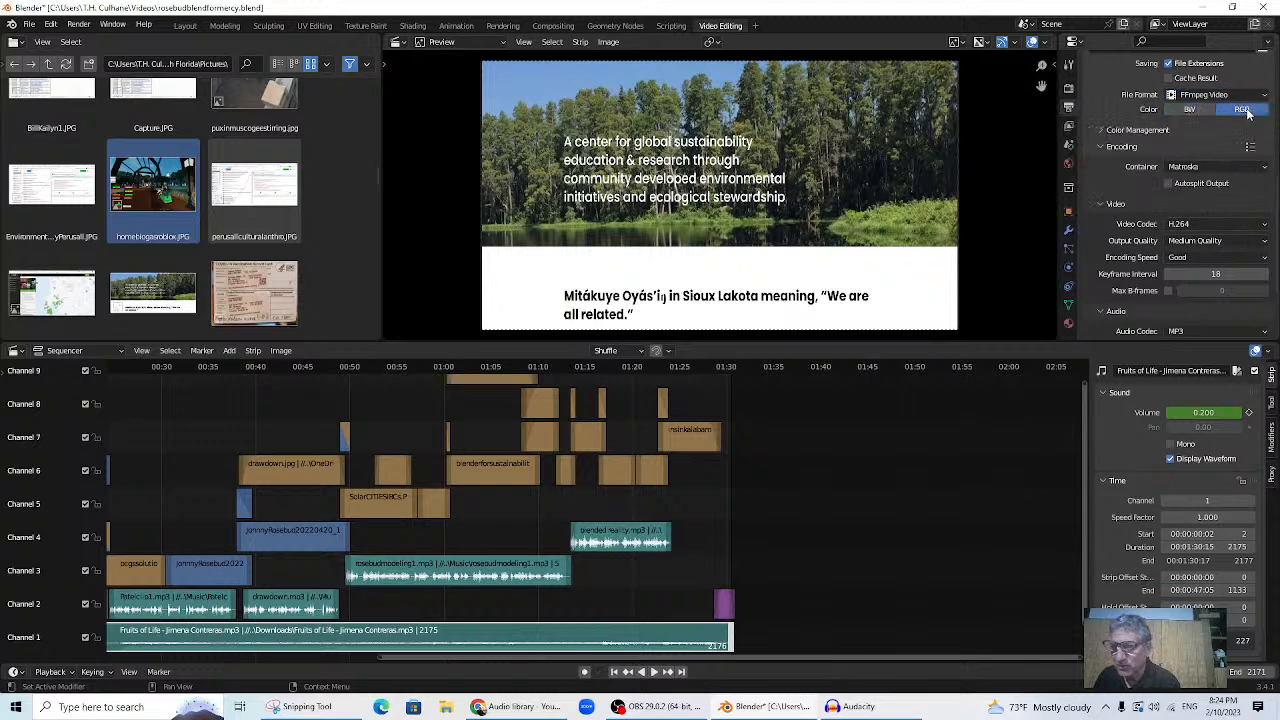
{"action": "scroll", "coordinate": [1191, 234], "scroll_direction": "down", "scroll_amount": 3}
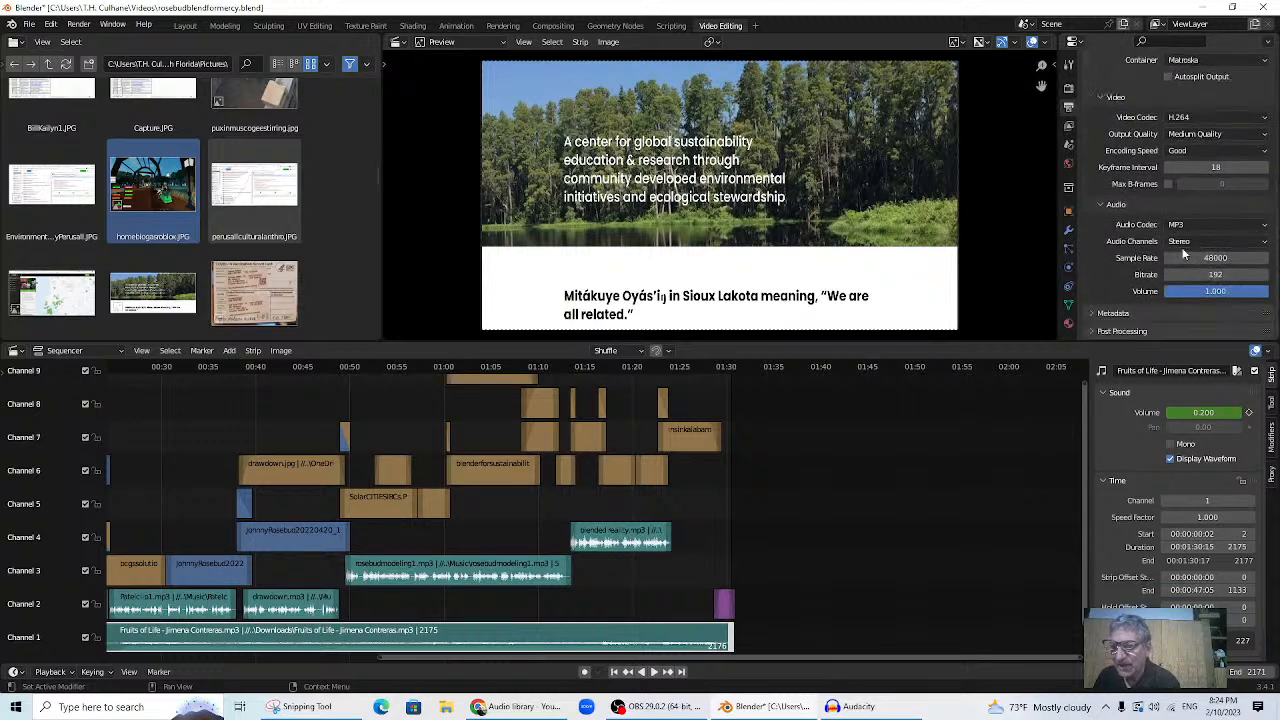
{"action": "left_click", "coordinate": [1256, 226]}
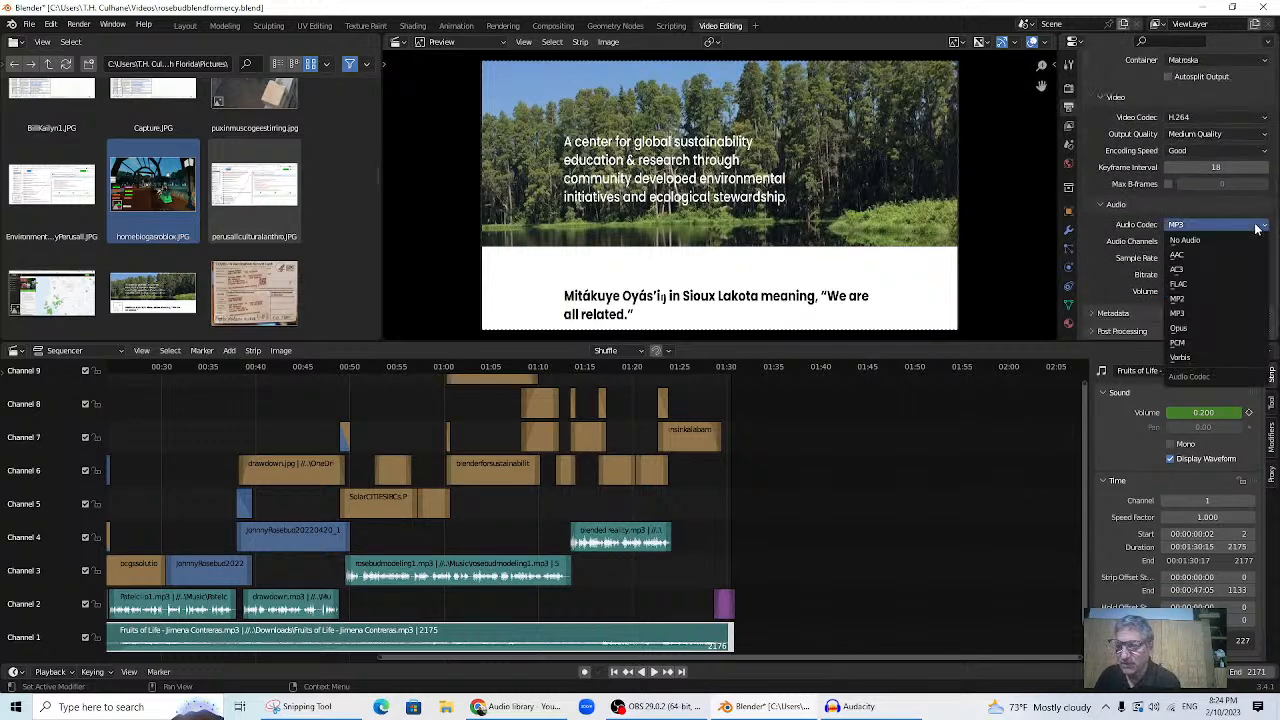
{"action": "left_click", "coordinate": [1256, 228]}
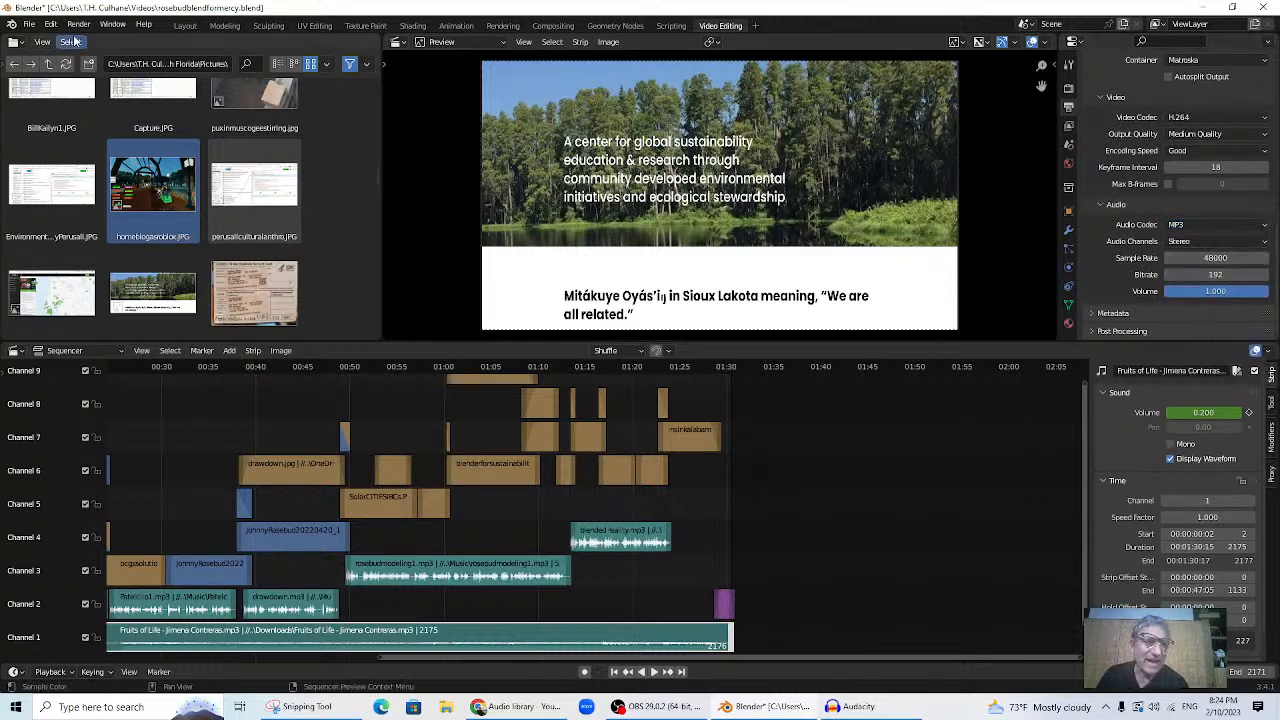
- Save the project and render the full animation, closing the render window once the last frame is done
{"action": "left_click", "coordinate": [29, 24]}
{"action": "left_click", "coordinate": [46, 113]}
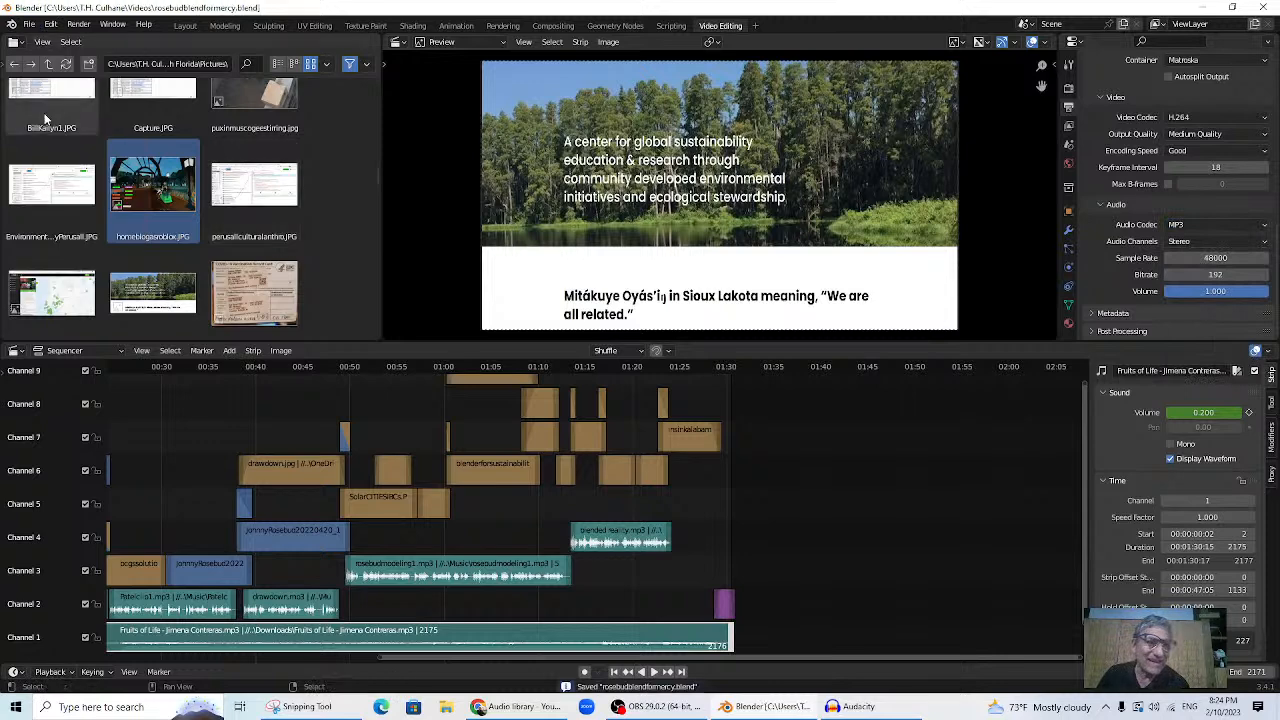
{"action": "left_click", "coordinate": [78, 24]}
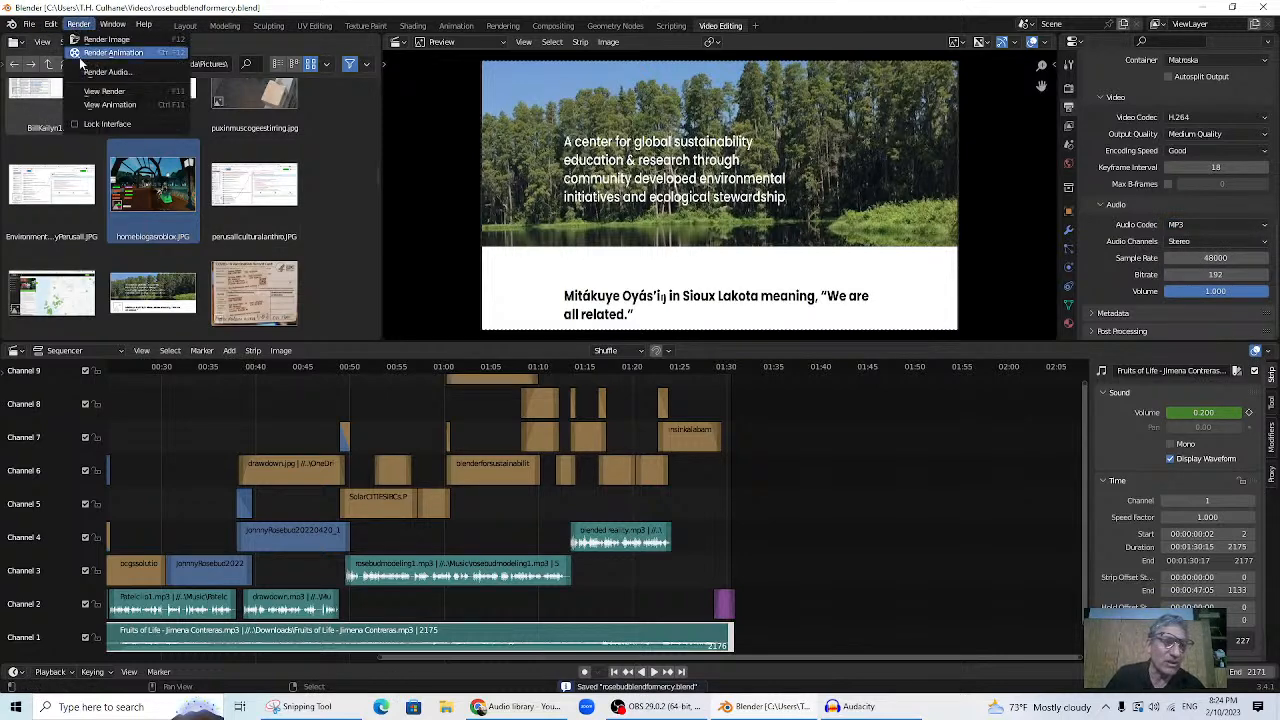
{"action": "left_click", "coordinate": [100, 53]}
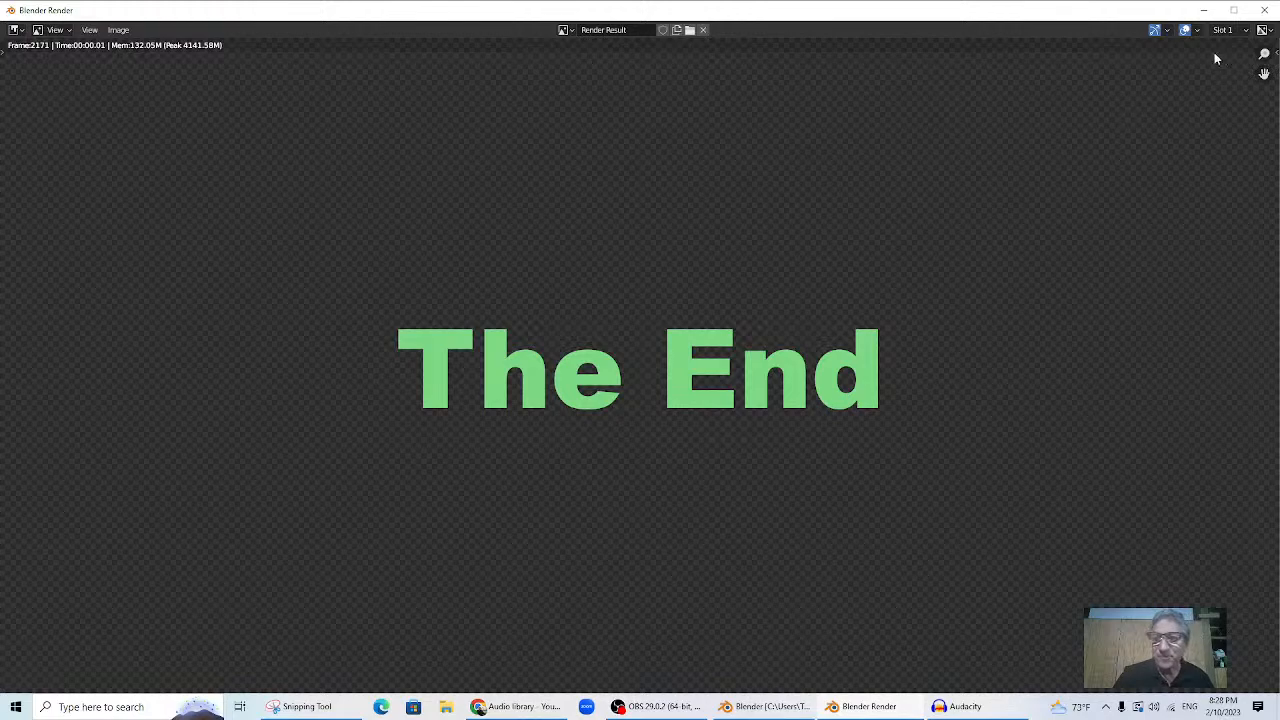
{"action": "left_click", "coordinate": [1264, 9]}
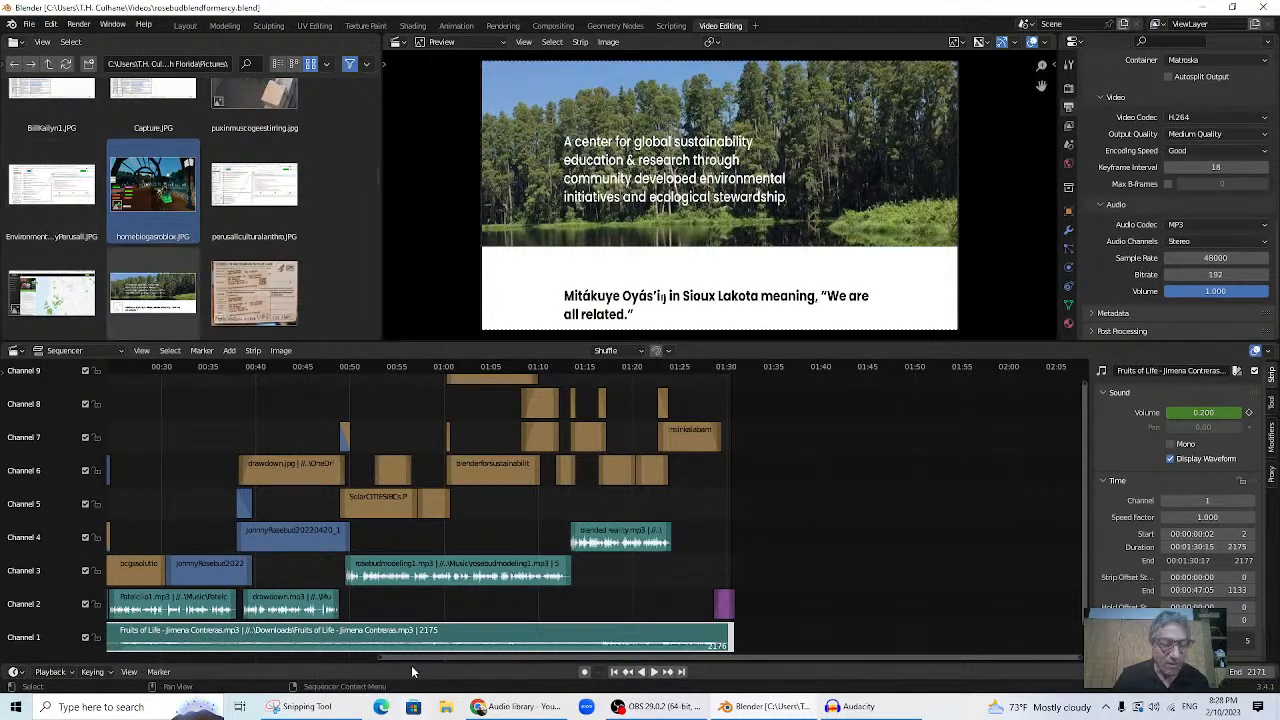
- Switch to File Explorer and locate the rendered MKV file in the Videos folder
{"action": "left_click", "coordinate": [444, 707]}
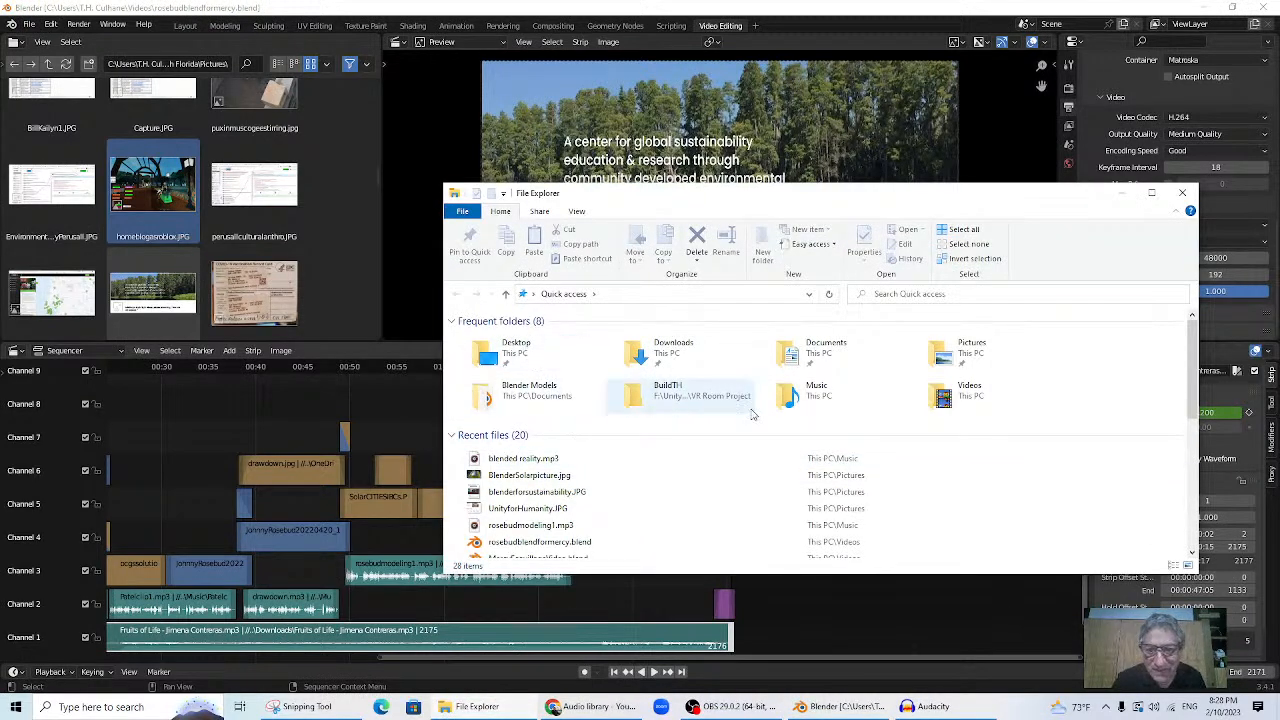
{"action": "double_click", "coordinate": [948, 398]}
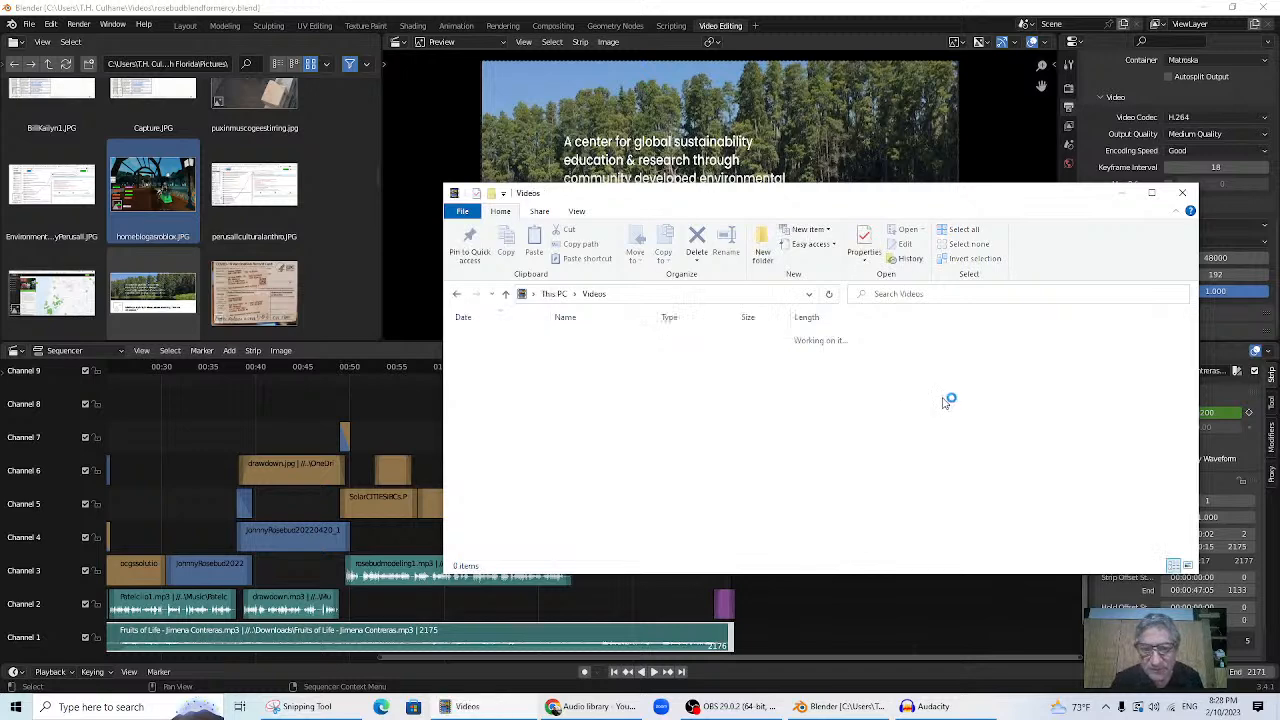
{"action": "scroll", "coordinate": [625, 420], "scroll_direction": "down", "scroll_amount": 4}
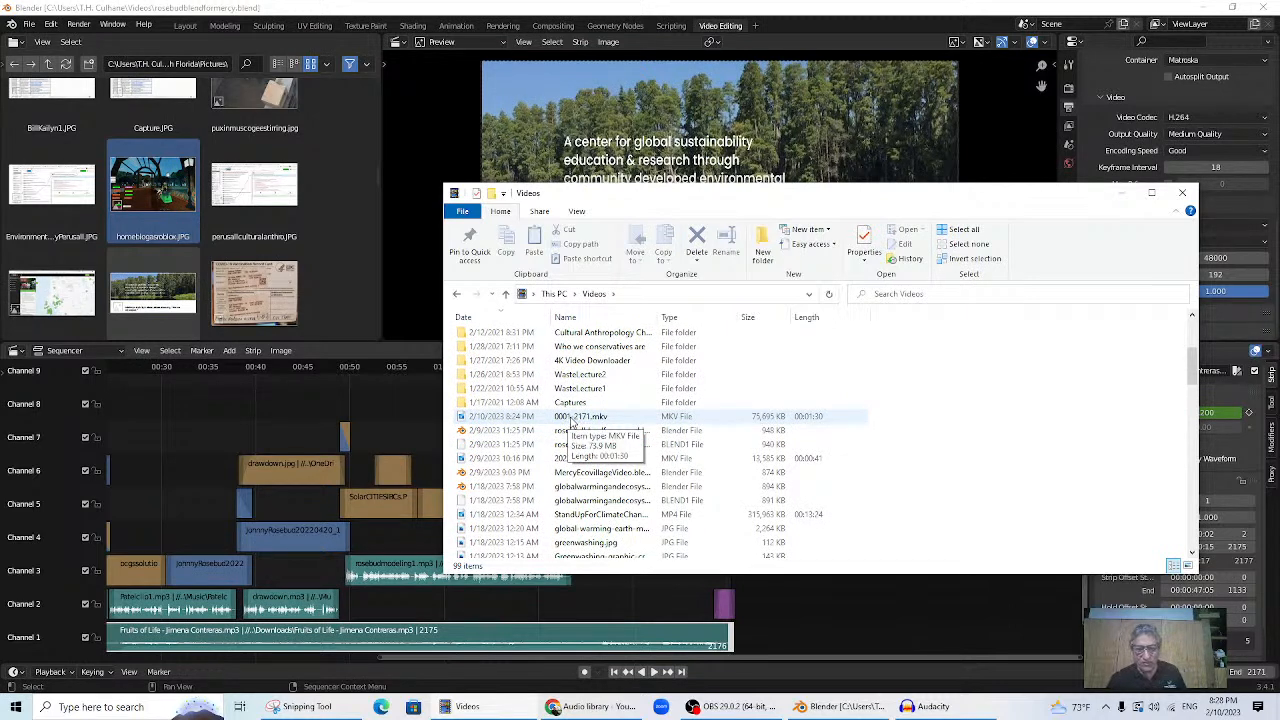
- Rename the rendered MKV file in the Videos folder as RosebudVideoMadeinBlender
{"action": "left_click", "coordinate": [578, 418]}
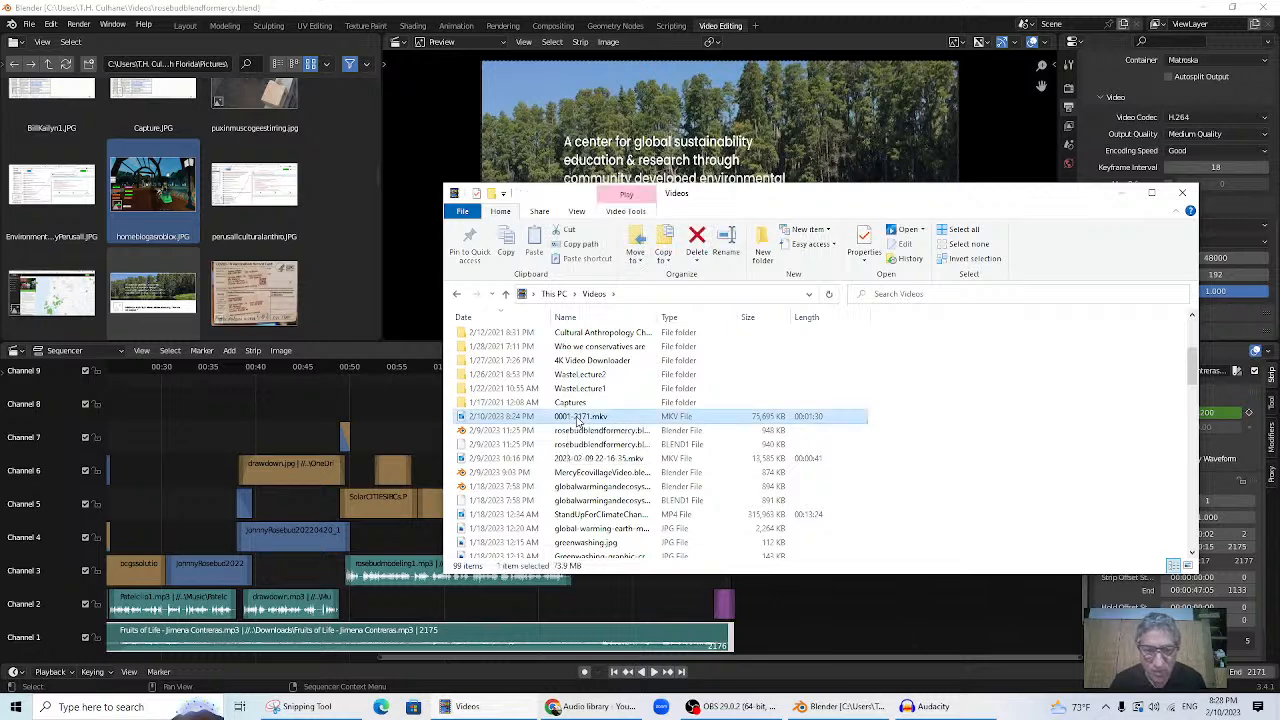
{"action": "left_click", "coordinate": [578, 419]}
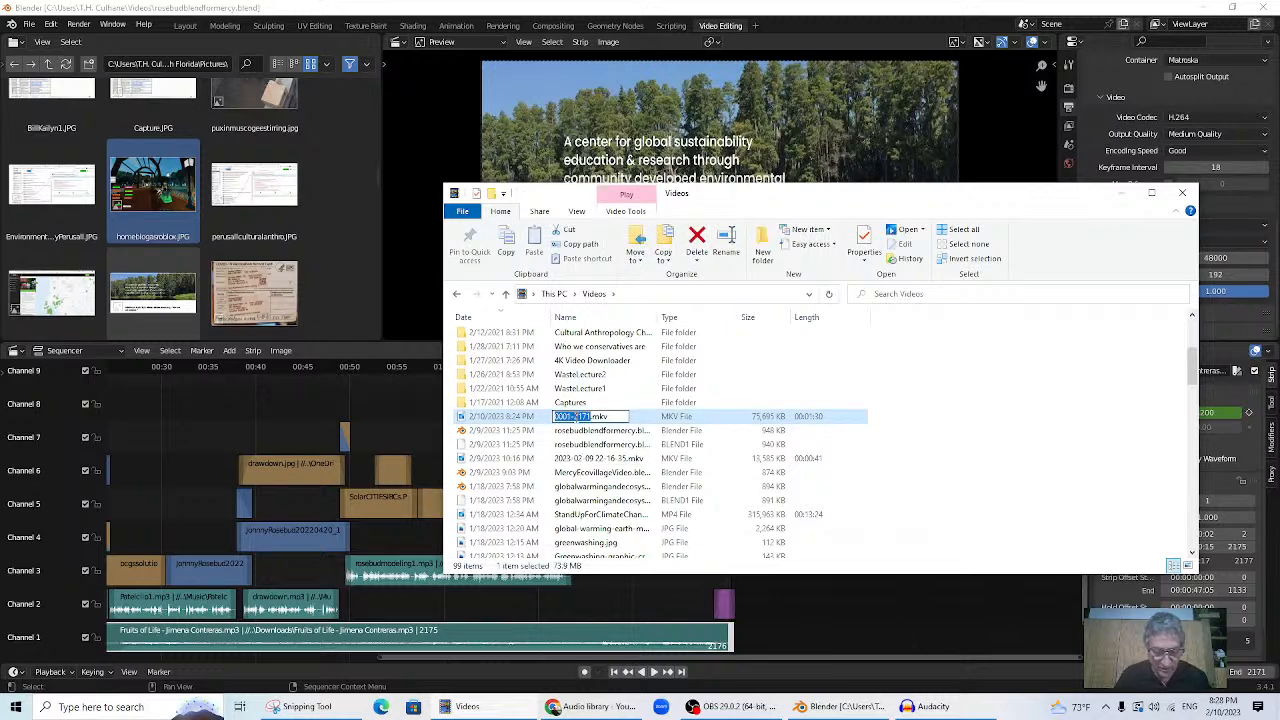
{"action": "type", "text": "Rosebud"}
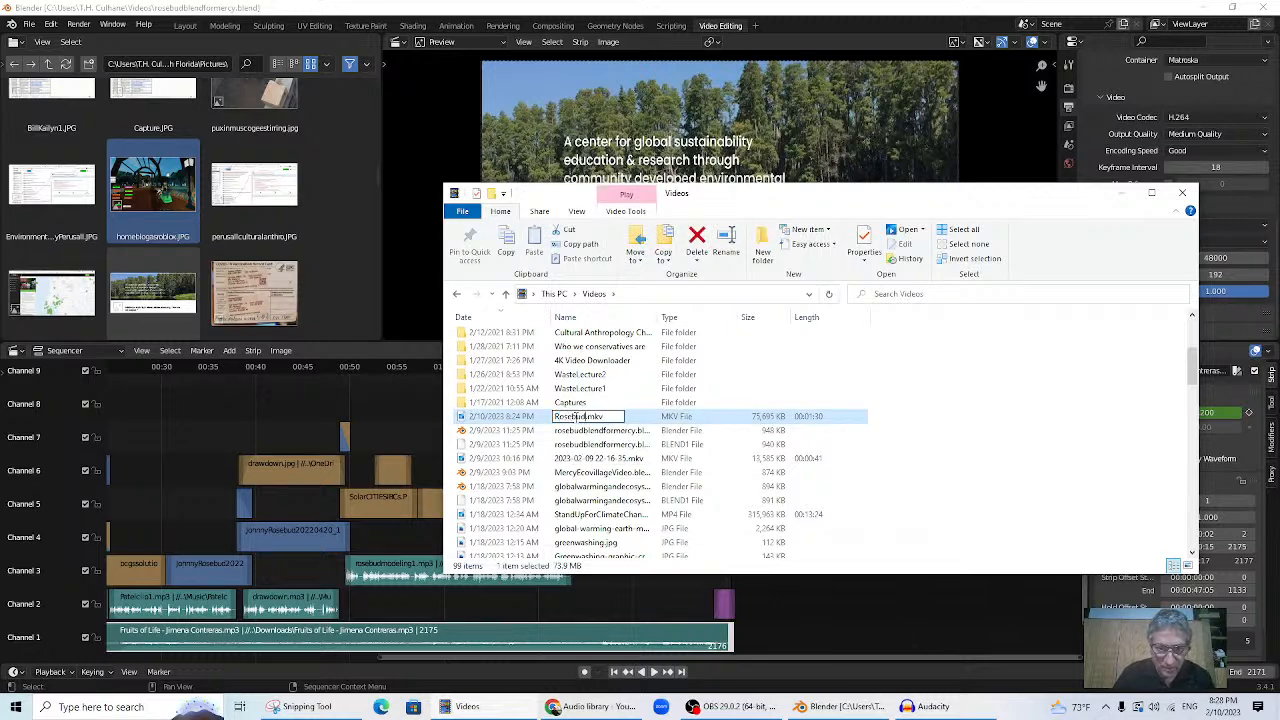
{"action": "type", "text": "Blender"}
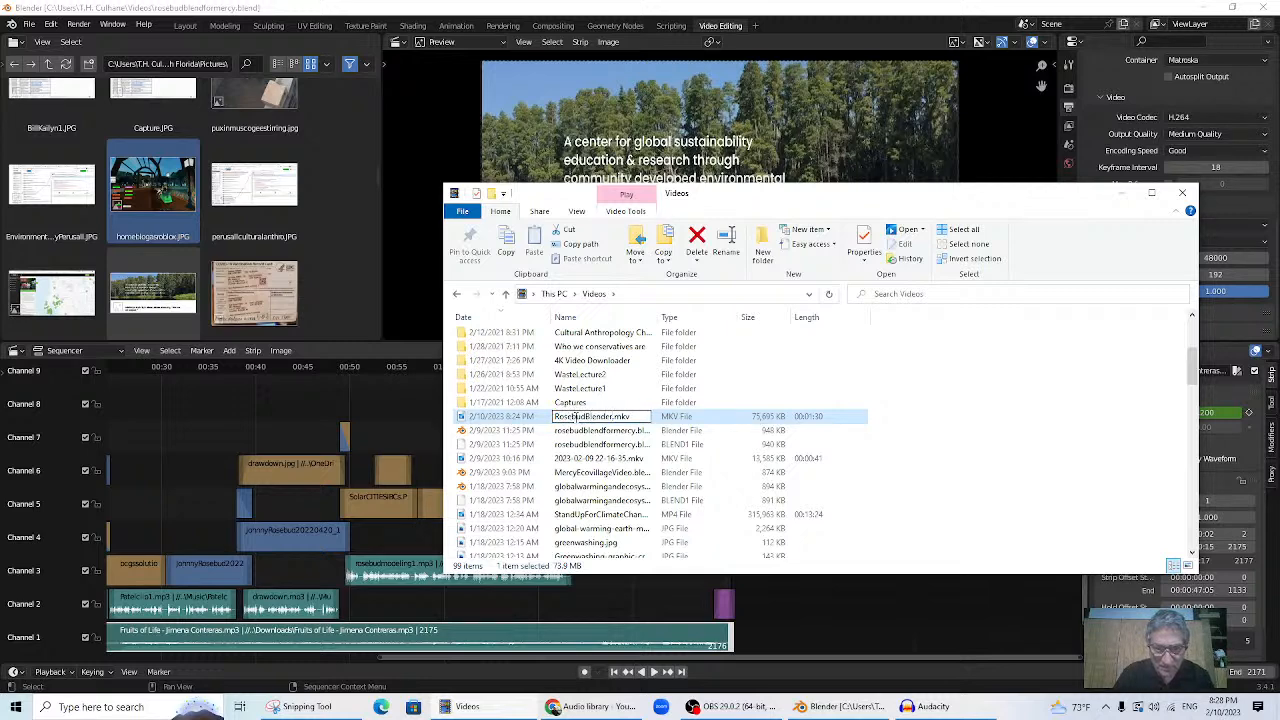
{"action": "key", "text": "BackSpace"}
{"action": "key", "text": "BackSpace"}
{"action": "key", "text": "BackSpace"}
{"action": "key", "text": "BackSpace"}
{"action": "key", "text": "BackSpace"}
{"action": "key", "text": "BackSpace"}
{"action": "key", "text": "BackSpace"}
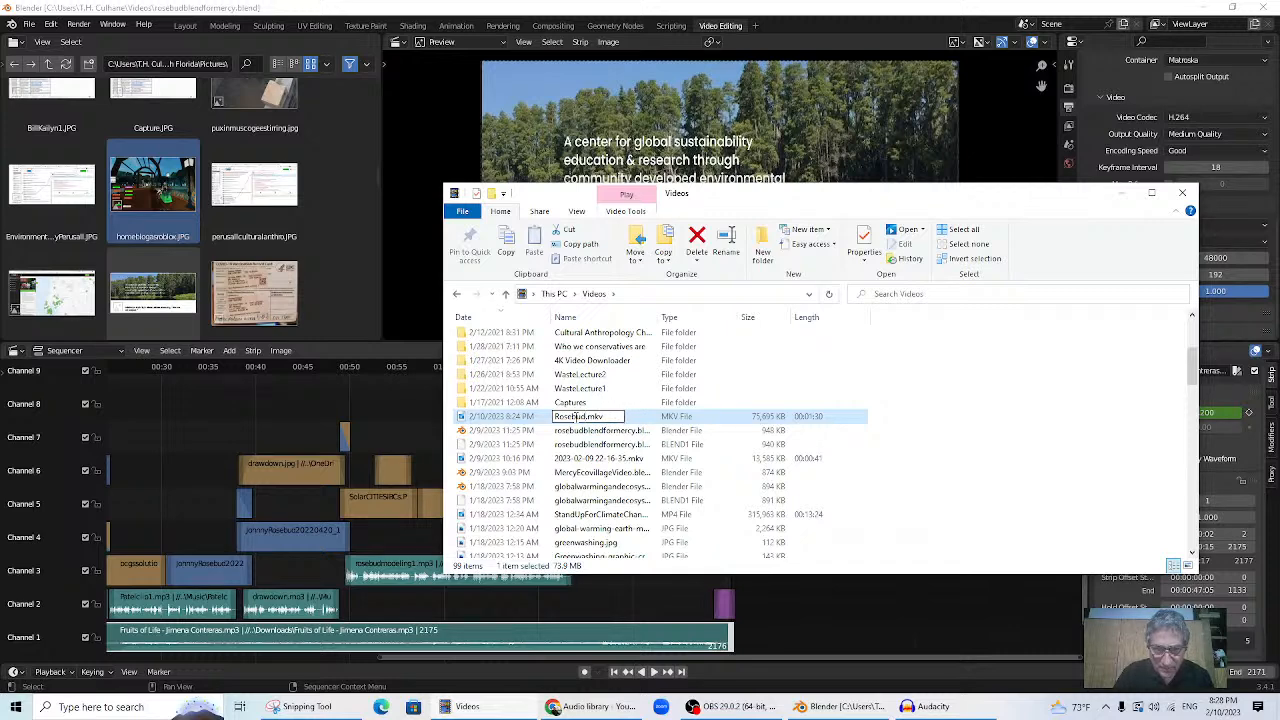
{"action": "type", "text": "Video"}
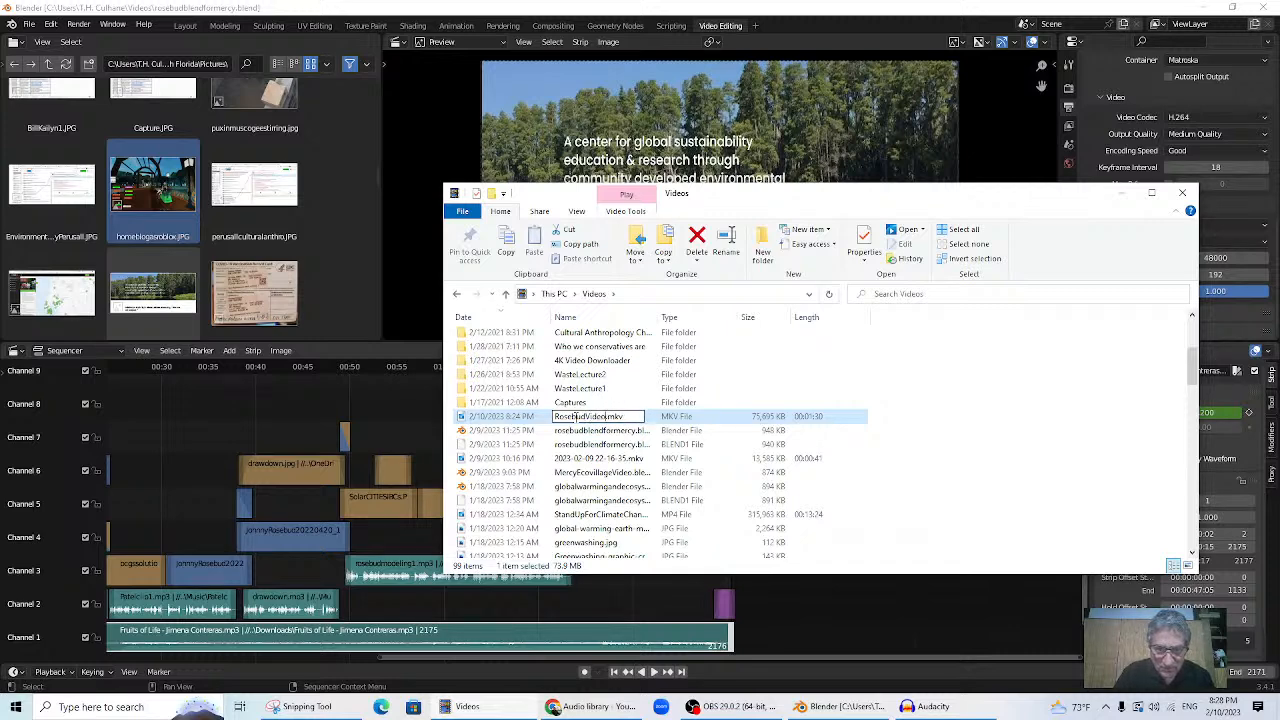
{"action": "type", "text": "MadeInB"}
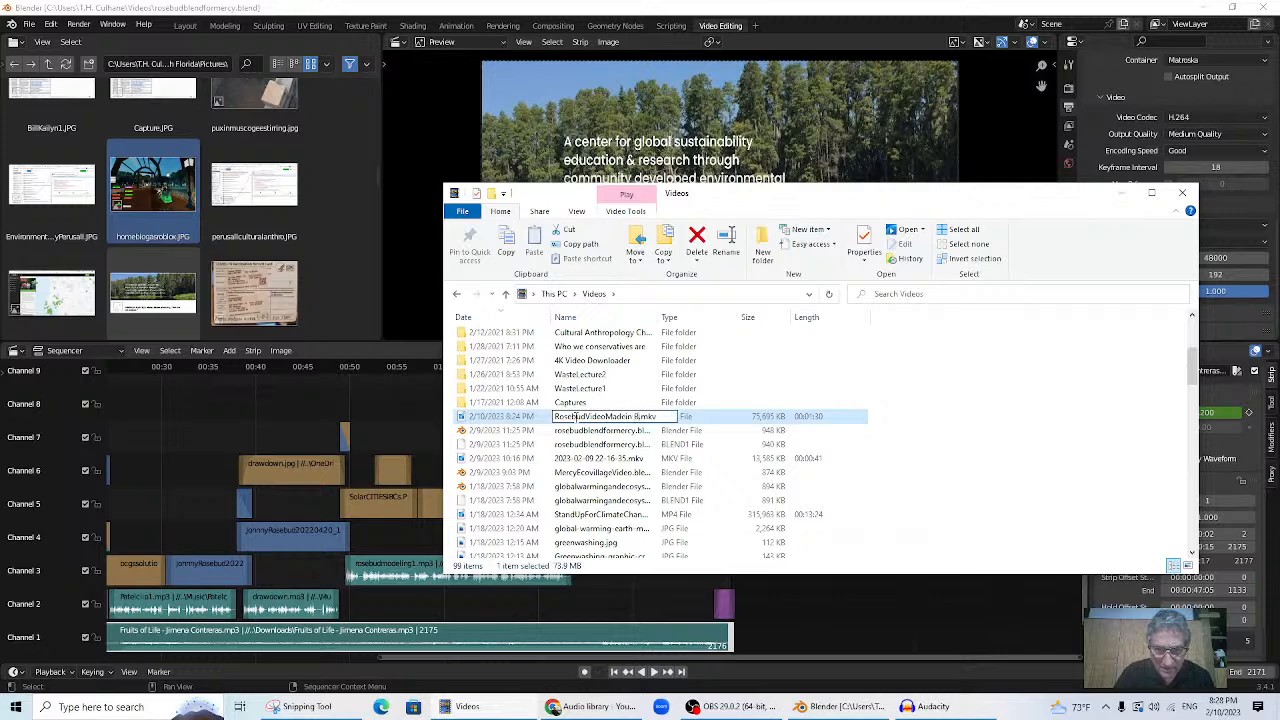
{"action": "type", "text": "lender"}
{"action": "key", "text": "Return"}
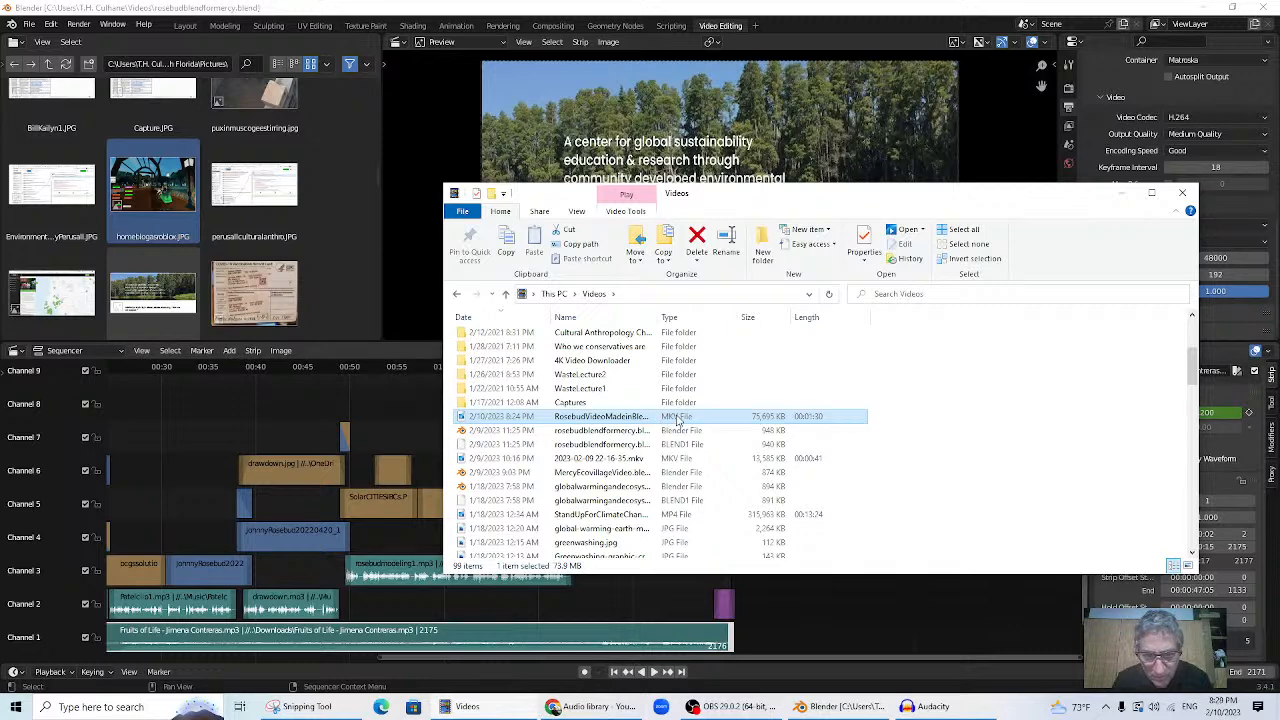
- Play the renamed video to check its opening, close the player and switch back to Blender
{"action": "double_click", "coordinate": [459, 419]}
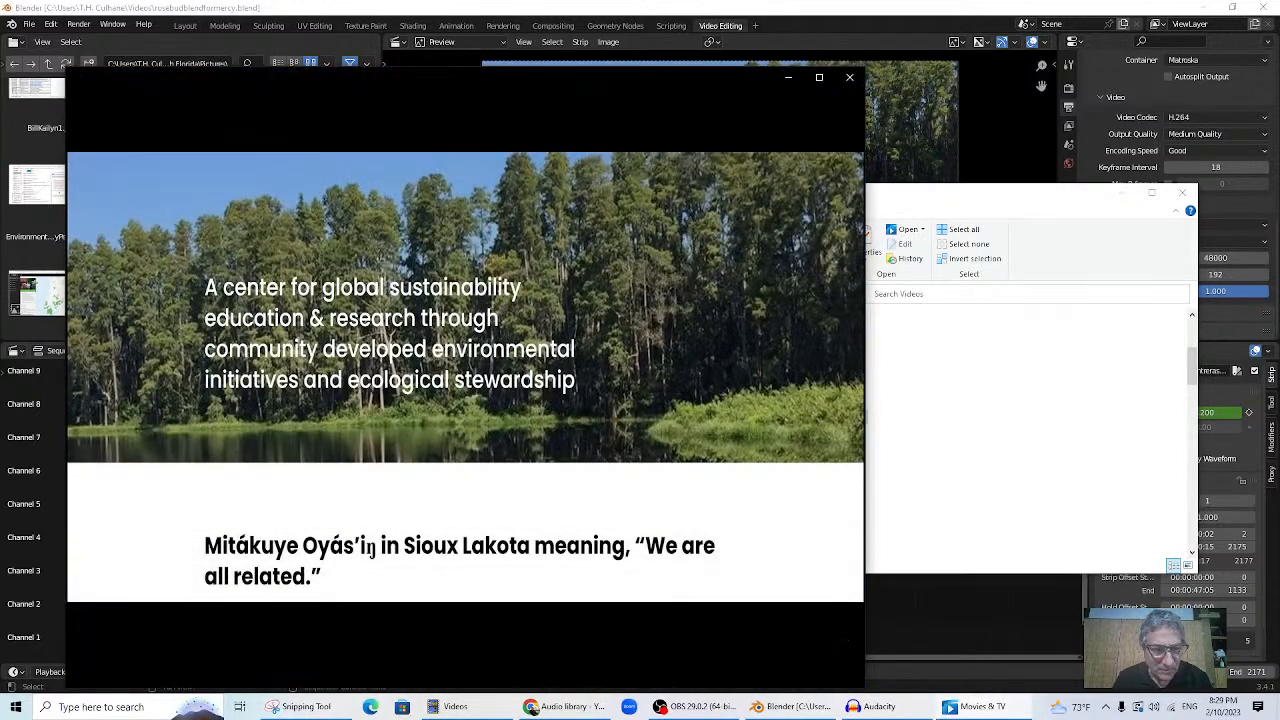
{"action": "left_click", "coordinate": [849, 77]}
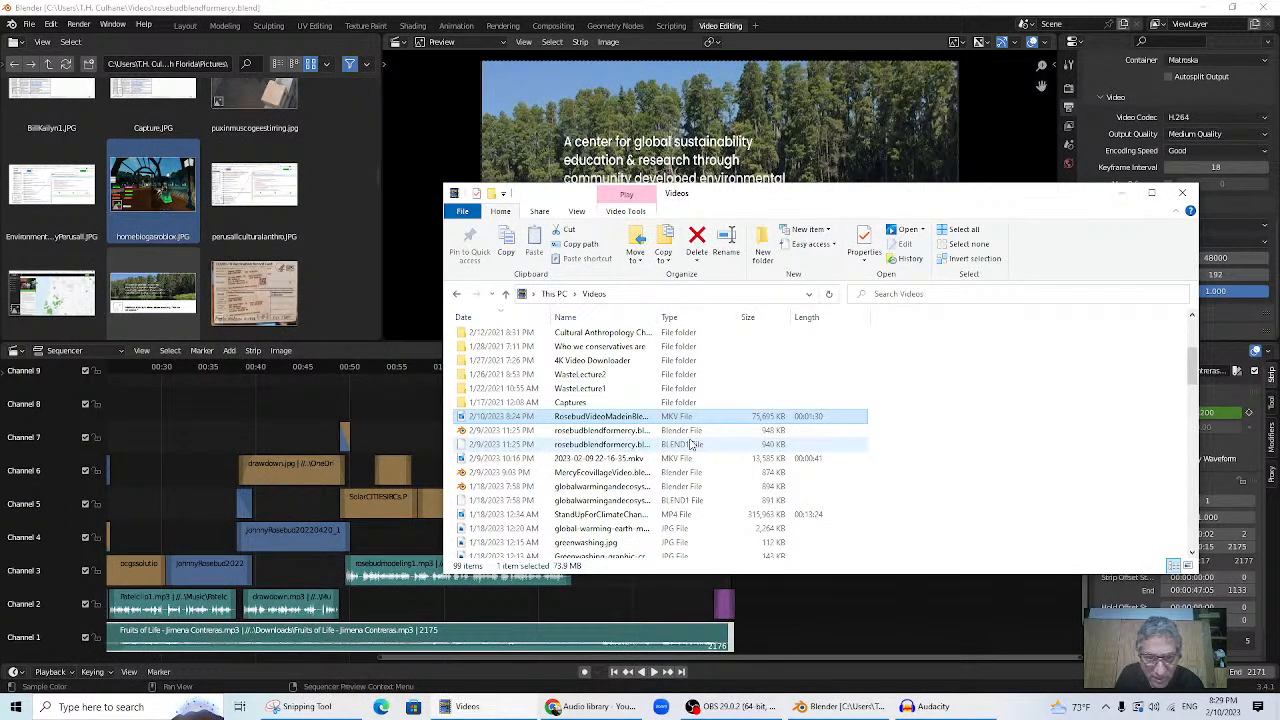
{"action": "left_click", "coordinate": [843, 708]}
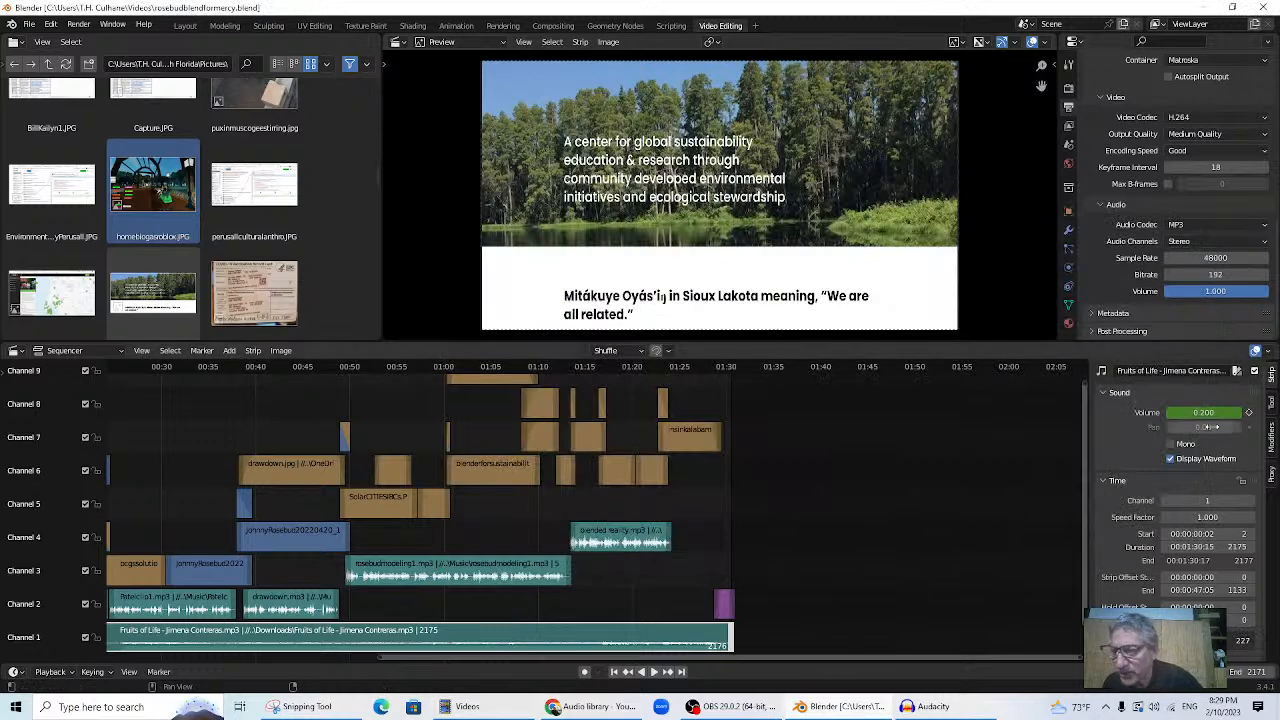
- Review the output properties, from resolution and frame range to container, video encoding and MP3 audio settings
{"action": "scroll", "coordinate": [1193, 276], "scroll_direction": "up", "scroll_amount": 8}
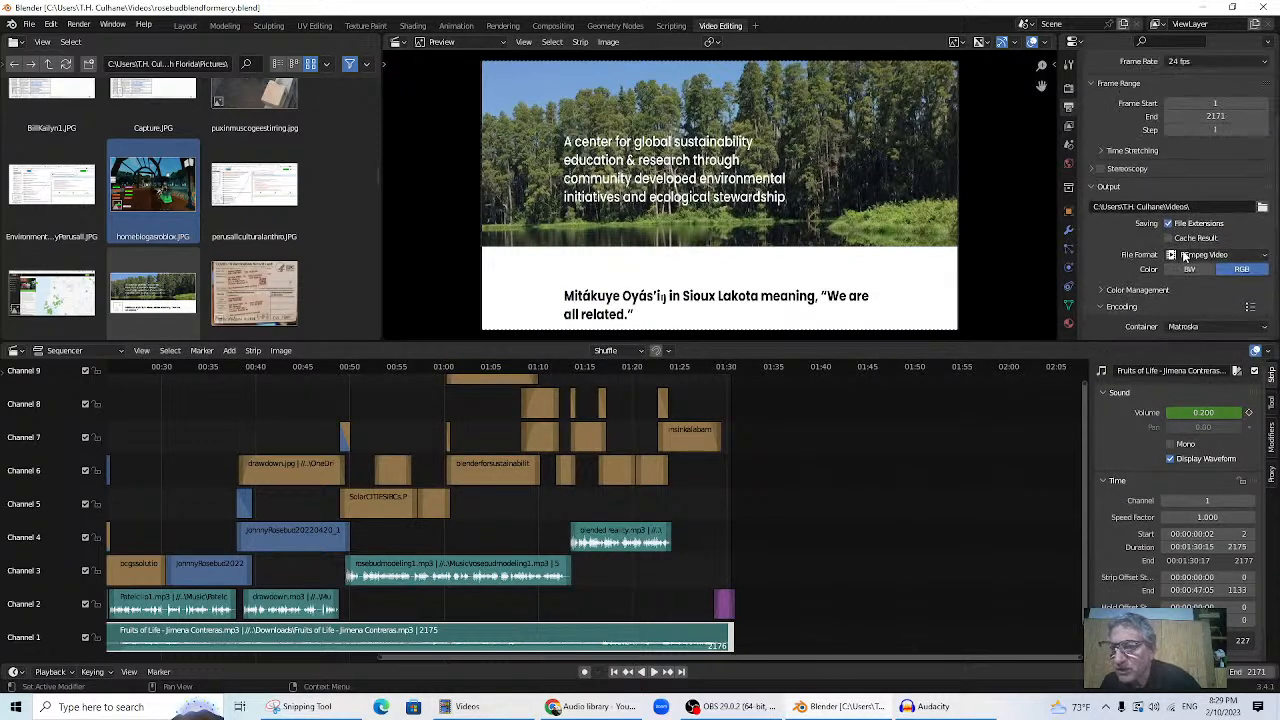
{"action": "scroll", "coordinate": [1194, 223], "scroll_direction": "up", "scroll_amount": 5}
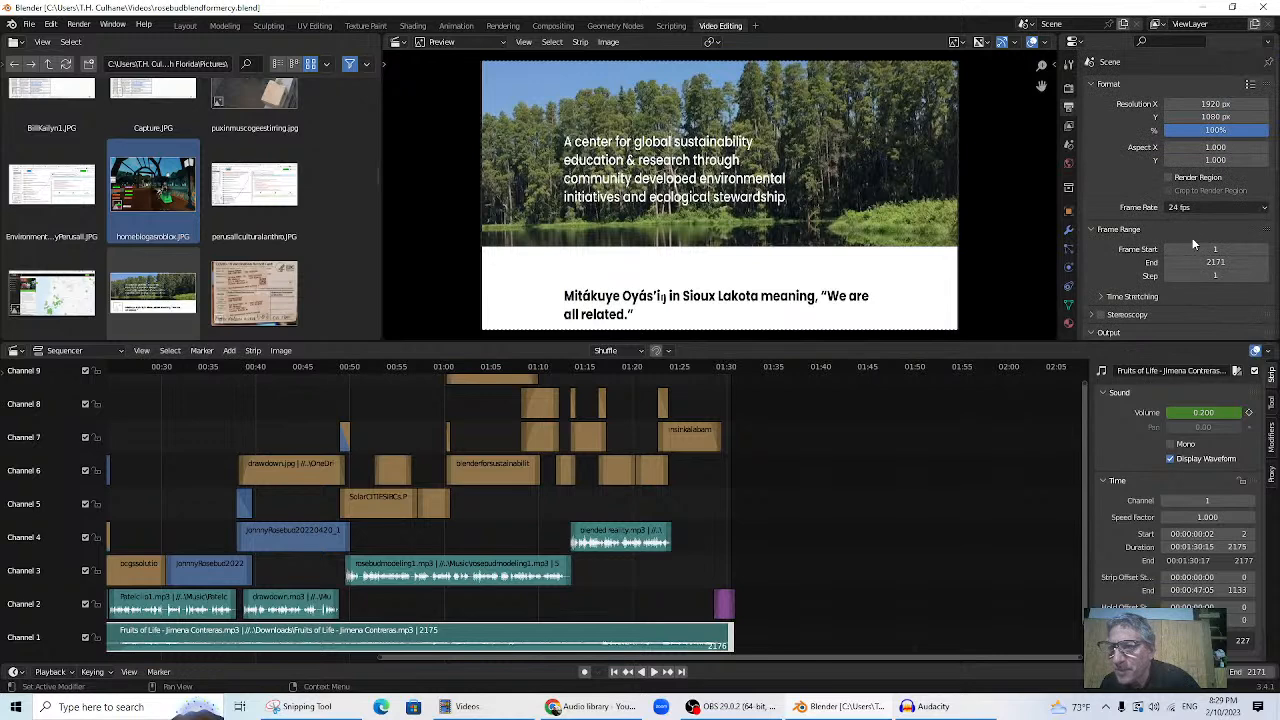
{"action": "scroll", "coordinate": [1194, 235], "scroll_direction": "down", "scroll_amount": 5}
{"action": "scroll", "coordinate": [1191, 235], "scroll_direction": "down", "scroll_amount": 9}
{"action": "scroll", "coordinate": [1186, 229], "scroll_direction": "up", "scroll_amount": 7}
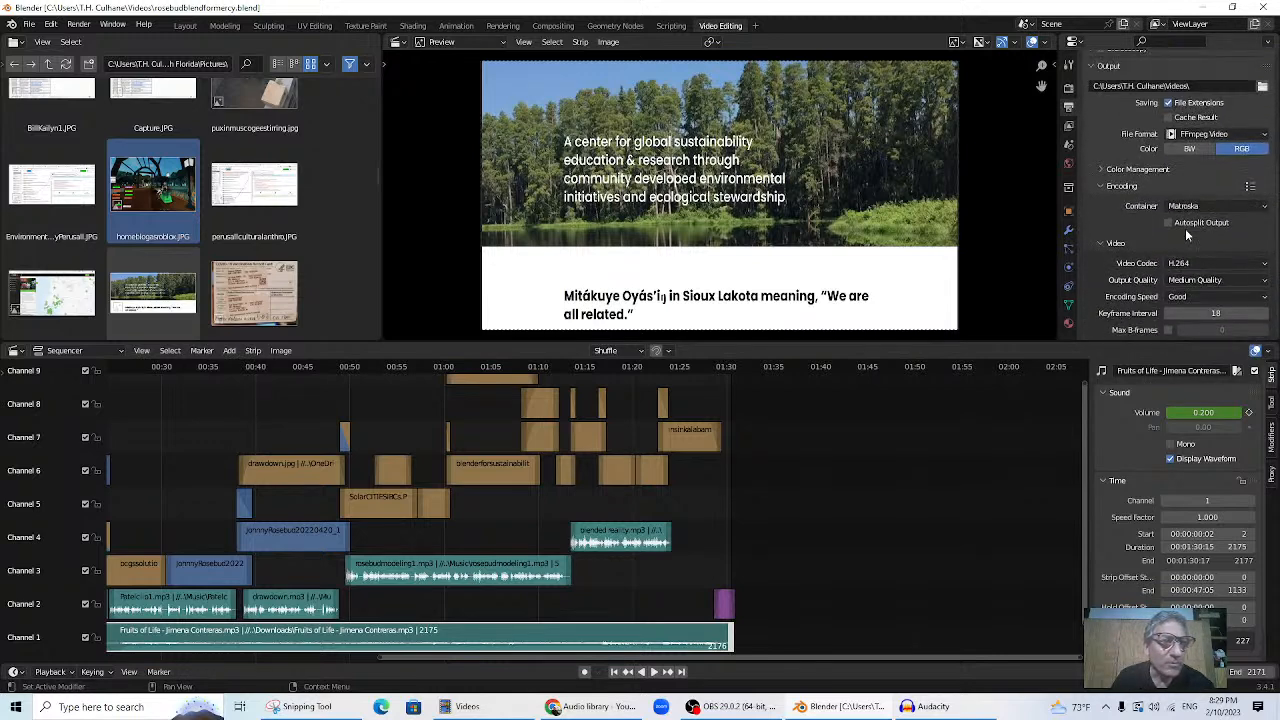
{"action": "scroll", "coordinate": [1188, 233], "scroll_direction": "down", "scroll_amount": 5}
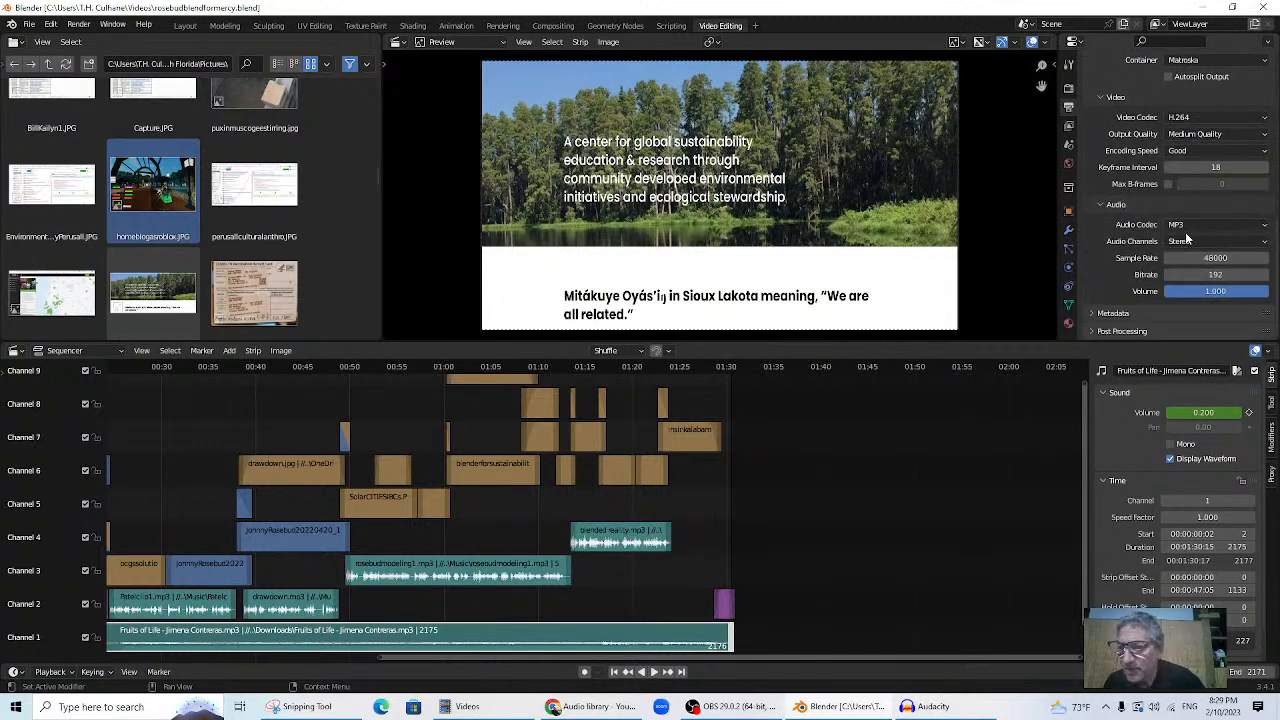
{"action": "scroll", "coordinate": [1183, 248], "scroll_direction": "up", "scroll_amount": 1}
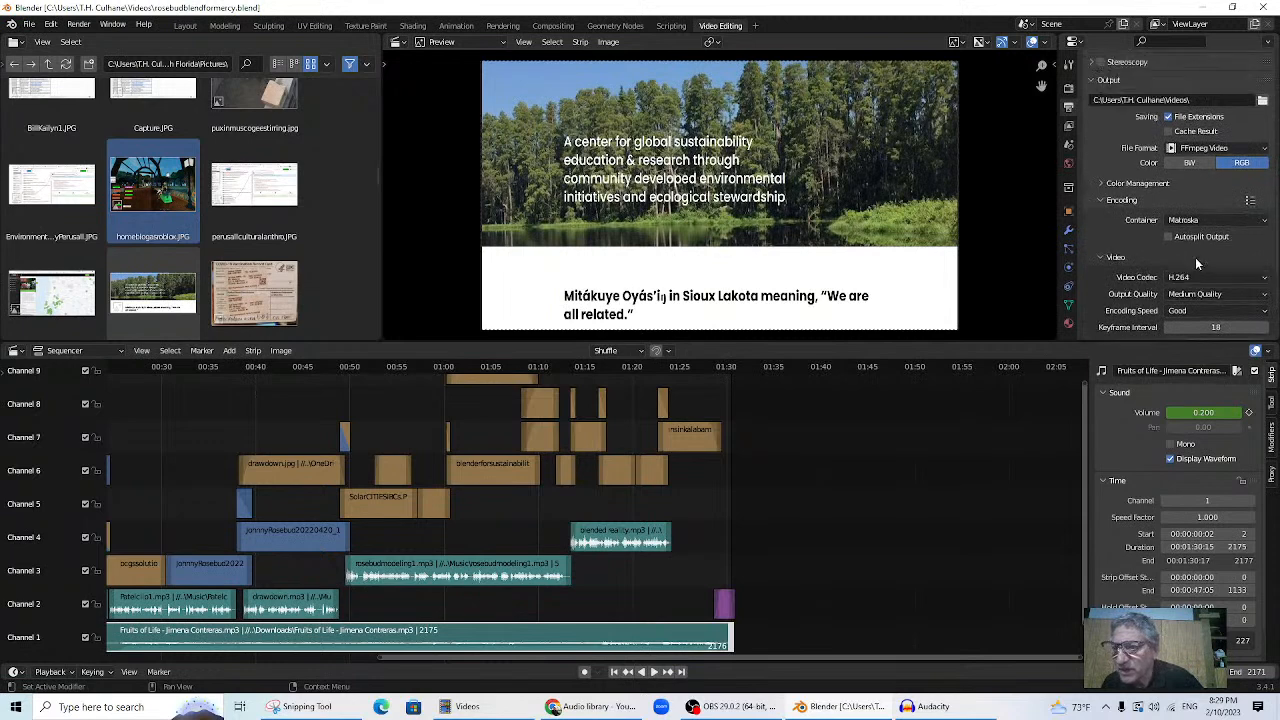
{"action": "scroll", "coordinate": [1194, 262], "scroll_direction": "up", "scroll_amount": 3}
{"action": "scroll", "coordinate": [1197, 265], "scroll_direction": "up", "scroll_amount": 2}
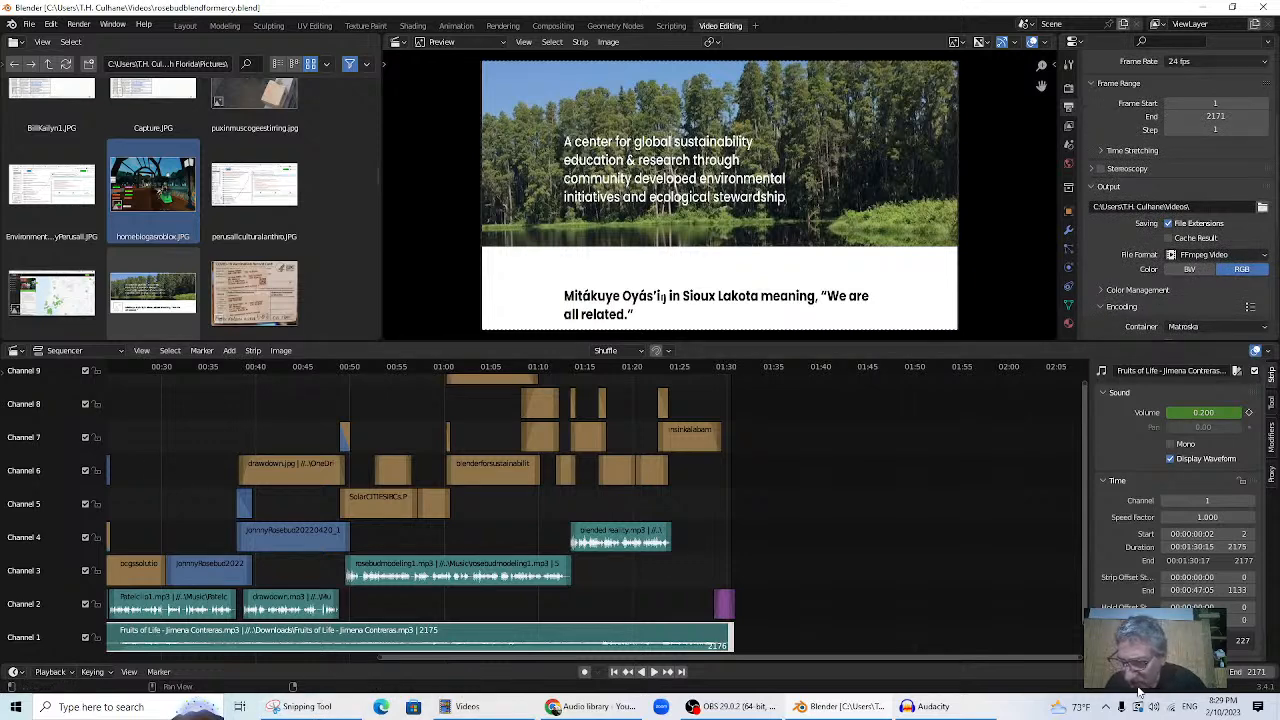
- Bring the start of the sequence into view, move the playhead to frame 0 and set the scene's start frame to 0
{"action": "left_click_drag", "start_coordinate": [632, 658], "coordinate": [182, 597]}
{"action": "left_click", "coordinate": [435, 368]}
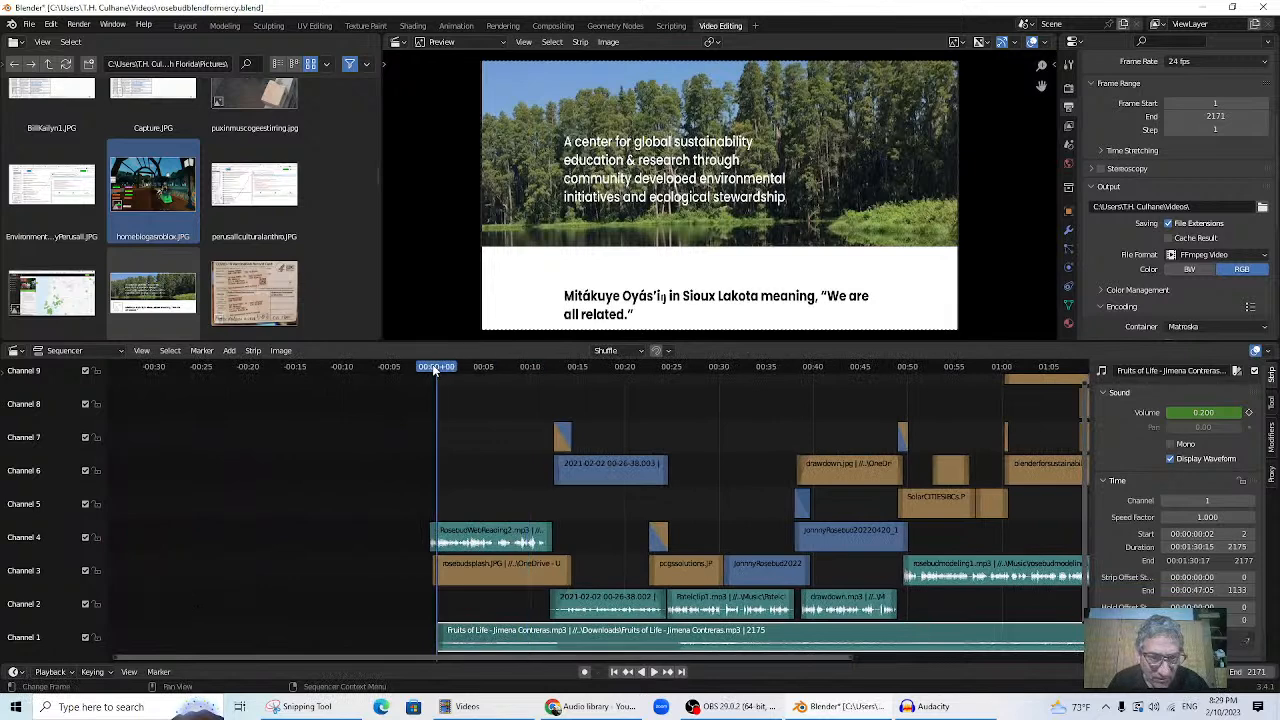
{"action": "left_click_drag", "start_coordinate": [435, 368], "coordinate": [419, 370]}
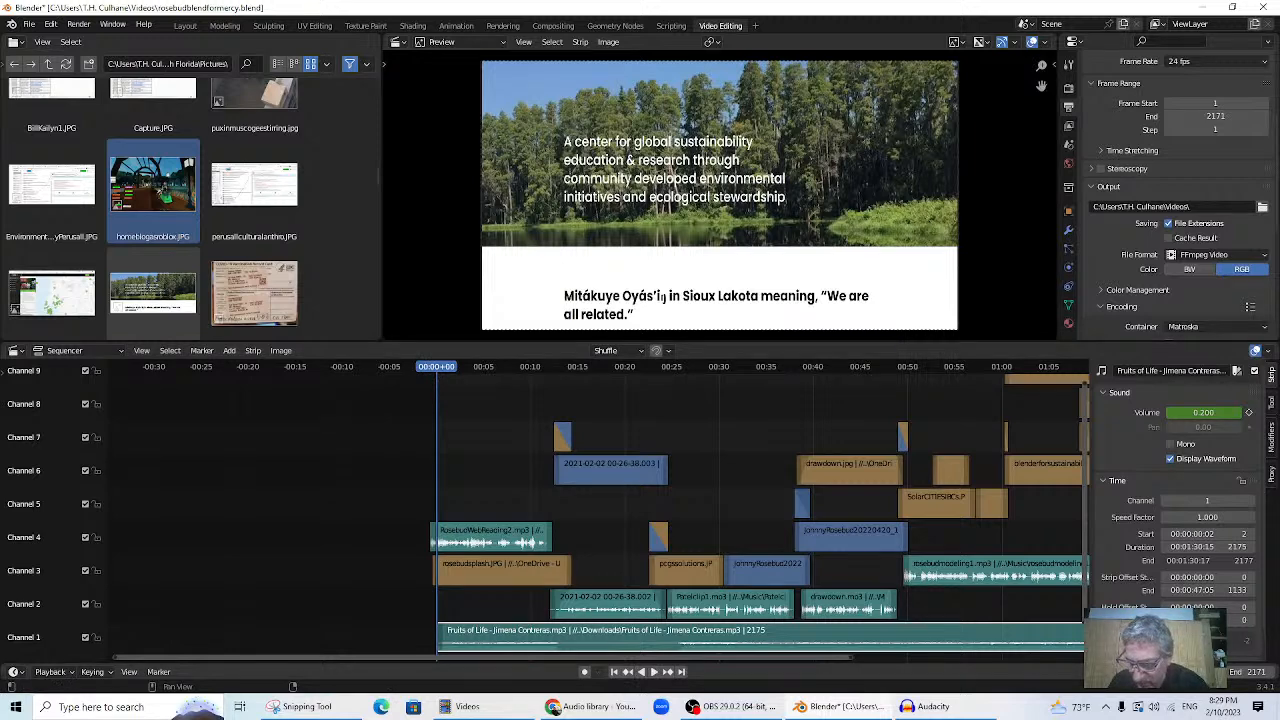
{"action": "type", "text": "0"}
{"action": "key", "text": "Return"}
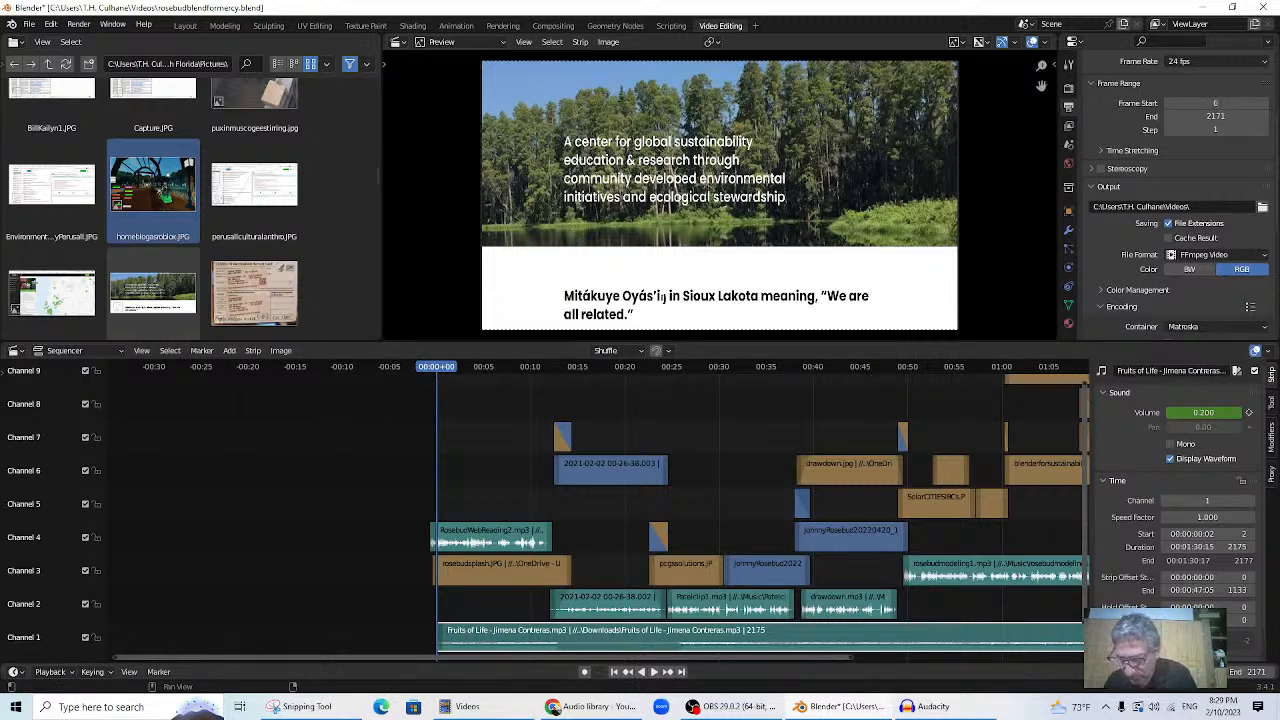
- Extend the scene's end frame to 2188 so the range runs past the last strip
{"action": "left_click", "coordinate": [1267, 674]}
{"action": "left_click", "coordinate": [1267, 674]}
{"action": "left_click", "coordinate": [1267, 674]}
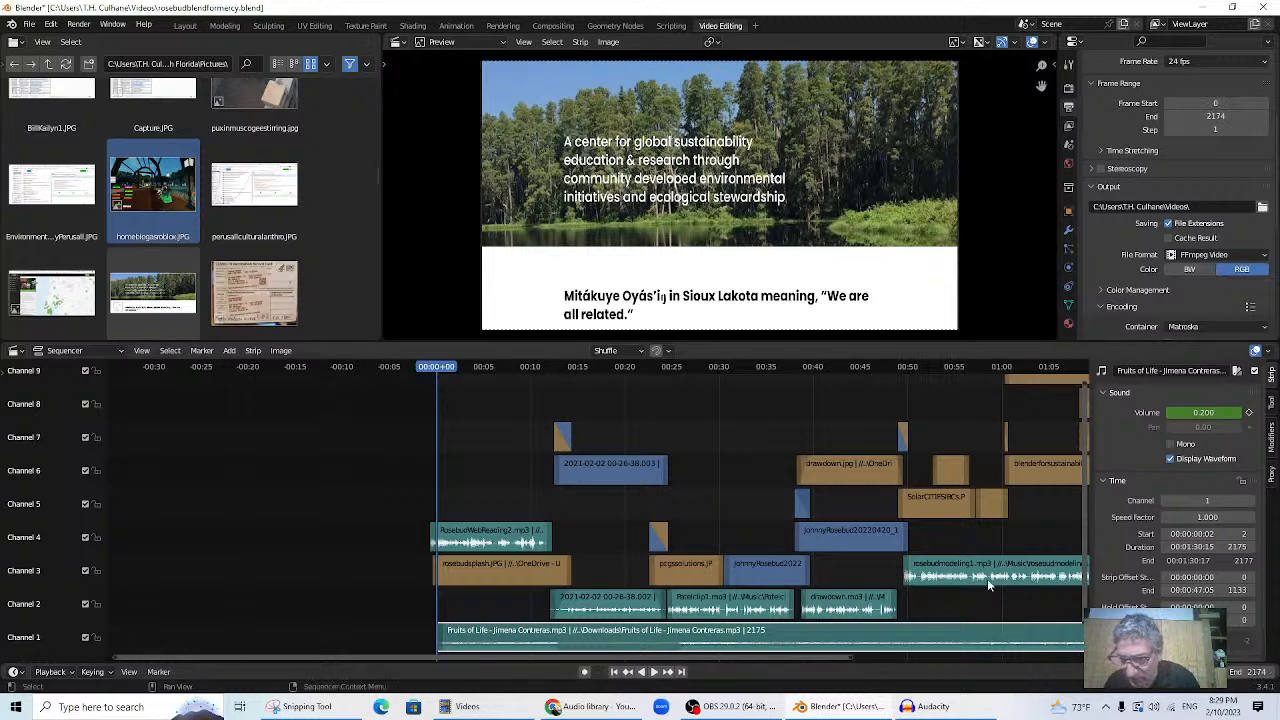
{"action": "scroll", "coordinate": [946, 571], "scroll_direction": "down", "scroll_amount": 5}
{"action": "scroll", "coordinate": [946, 571], "scroll_direction": "down", "scroll_amount": 2}
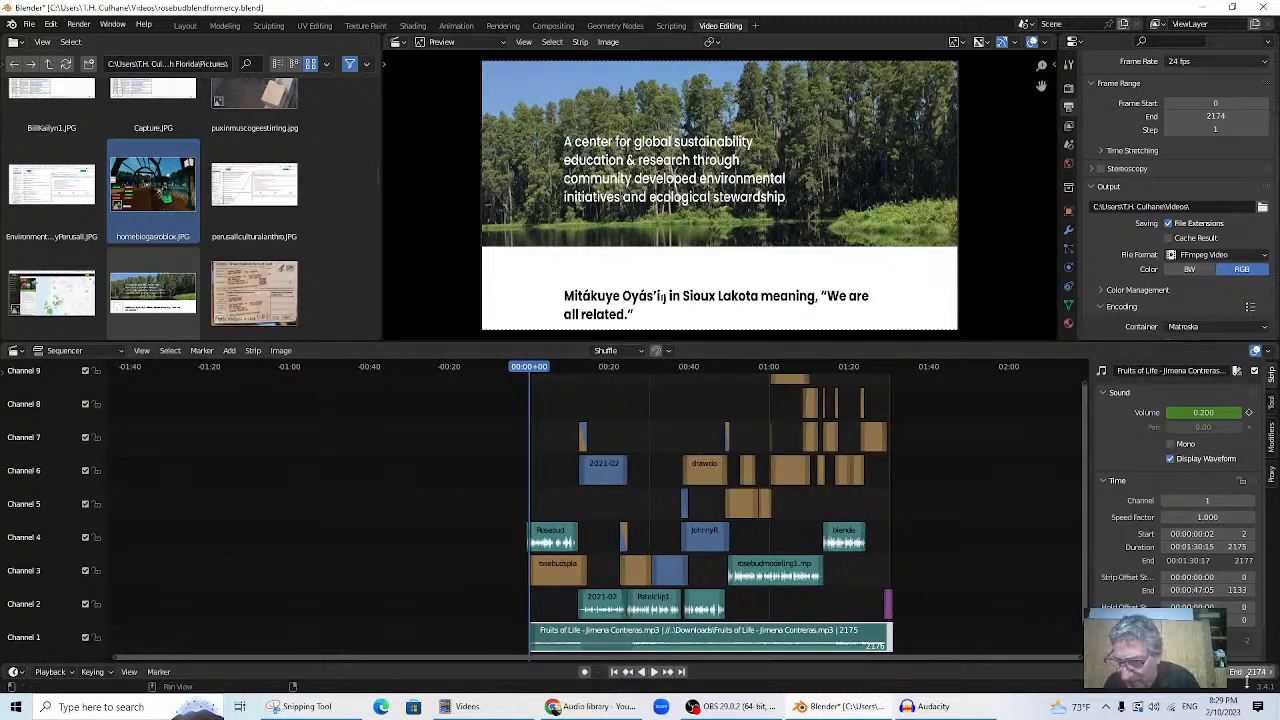
{"action": "left_click_drag", "start_coordinate": [1244, 673], "coordinate": [1259, 673]}
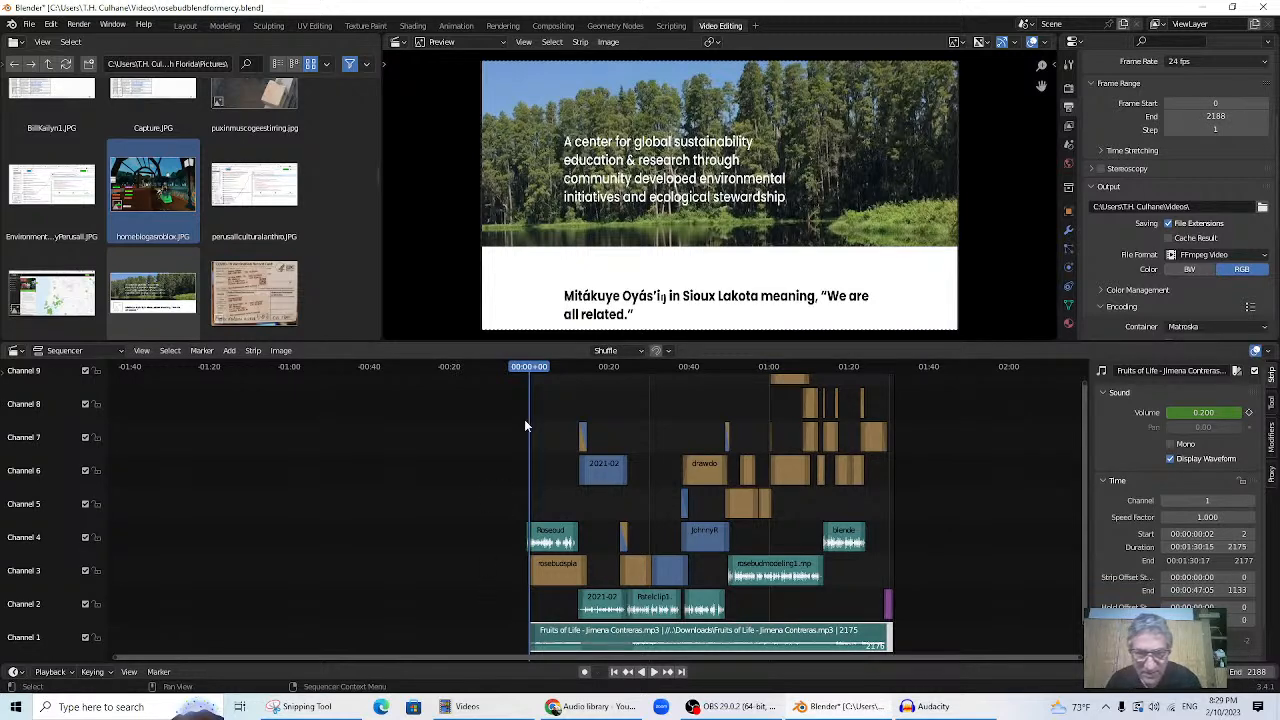
- Select all strips in the sequencer and slide them together 19 frames later in time
{"action": "scroll", "coordinate": [415, 507], "scroll_direction": "up", "scroll_amount": 6}
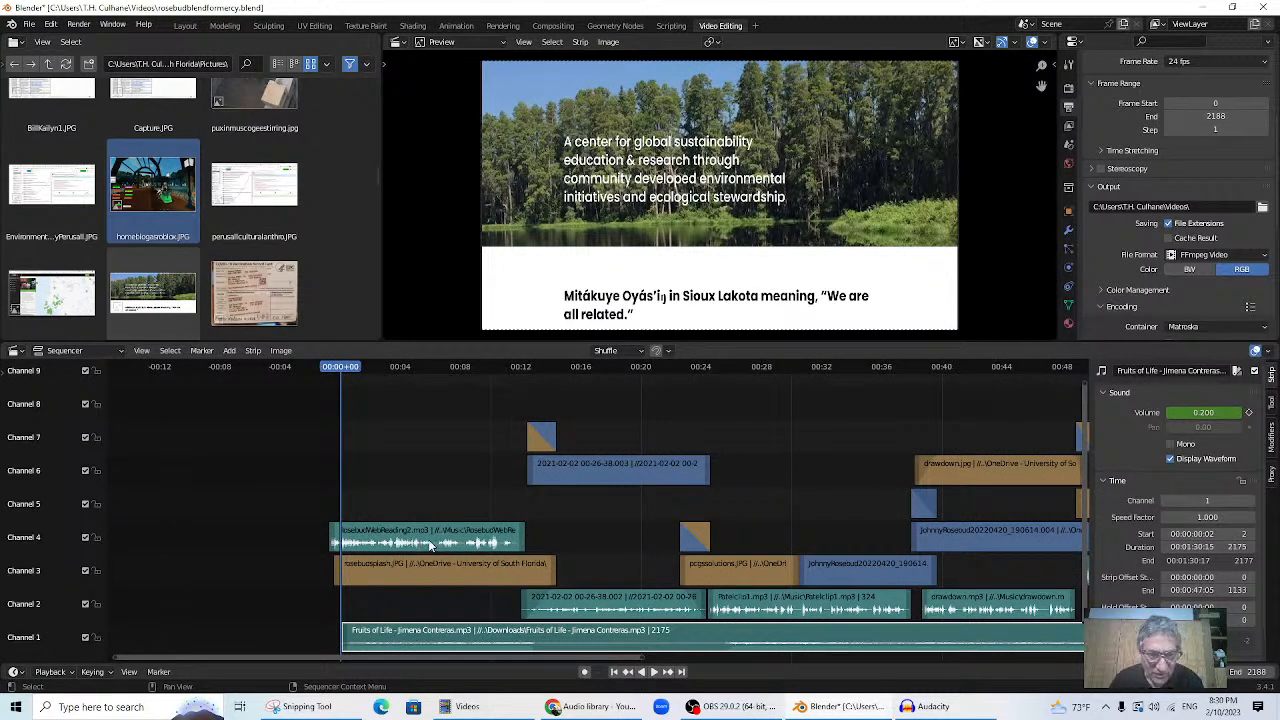
{"action": "scroll", "coordinate": [404, 468], "scroll_direction": "down", "scroll_amount": 6}
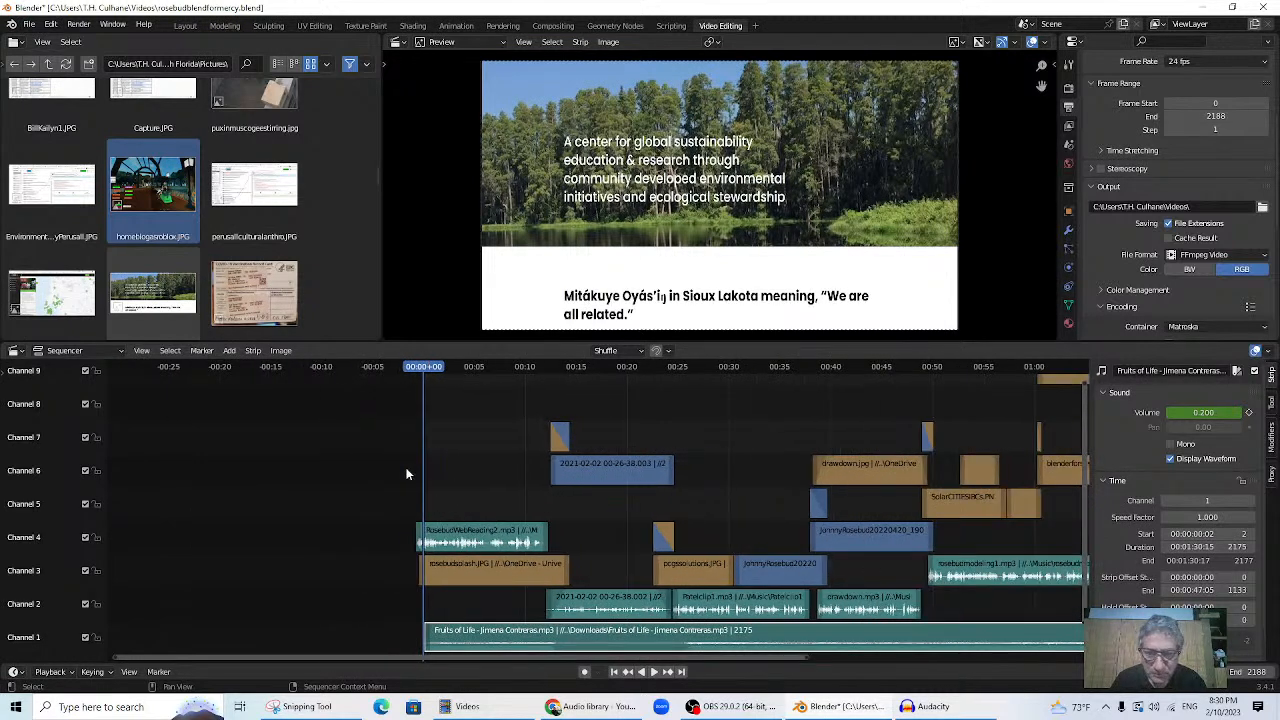
{"action": "left_click_drag", "start_coordinate": [924, 645], "coordinate": [497, 370]}
{"action": "scroll", "coordinate": [1065, 494], "scroll_direction": "up", "scroll_amount": 1}
{"action": "scroll", "coordinate": [1064, 492], "scroll_direction": "down", "scroll_amount": 2}
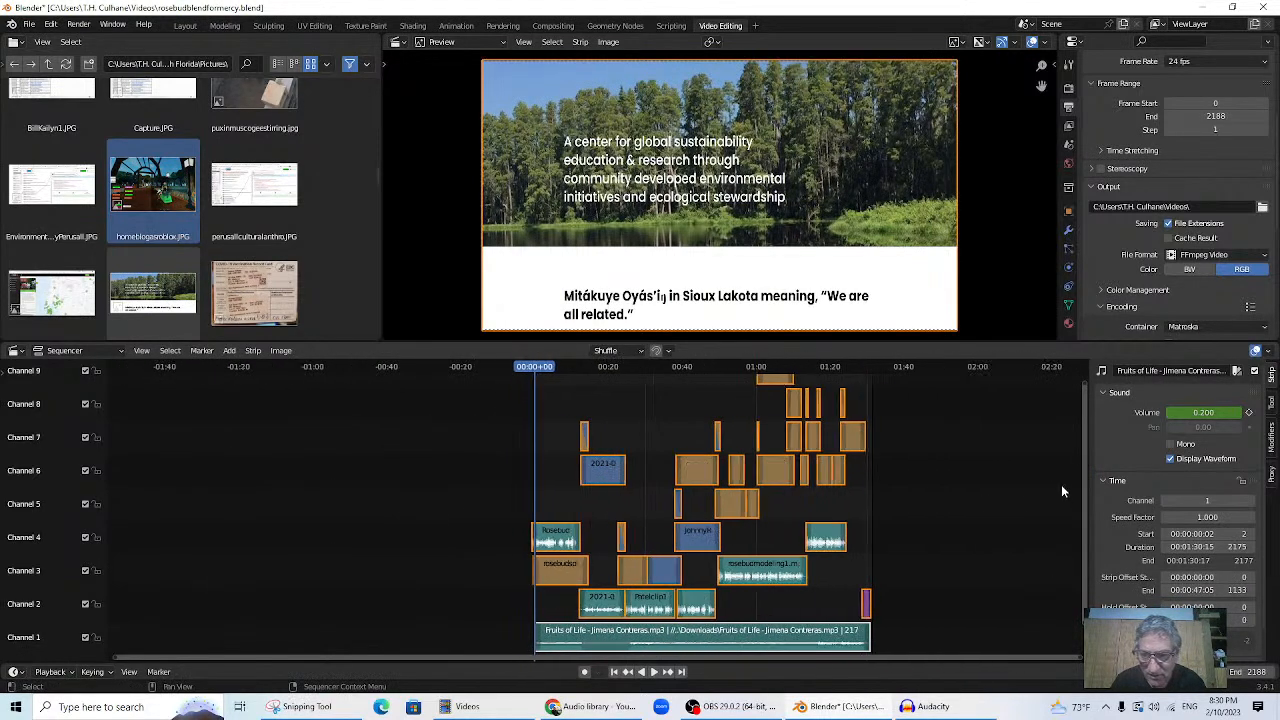
{"action": "left_click_drag", "start_coordinate": [1086, 503], "coordinate": [1086, 448]}
{"action": "scroll", "coordinate": [791, 609], "scroll_direction": "down", "scroll_amount": 4}
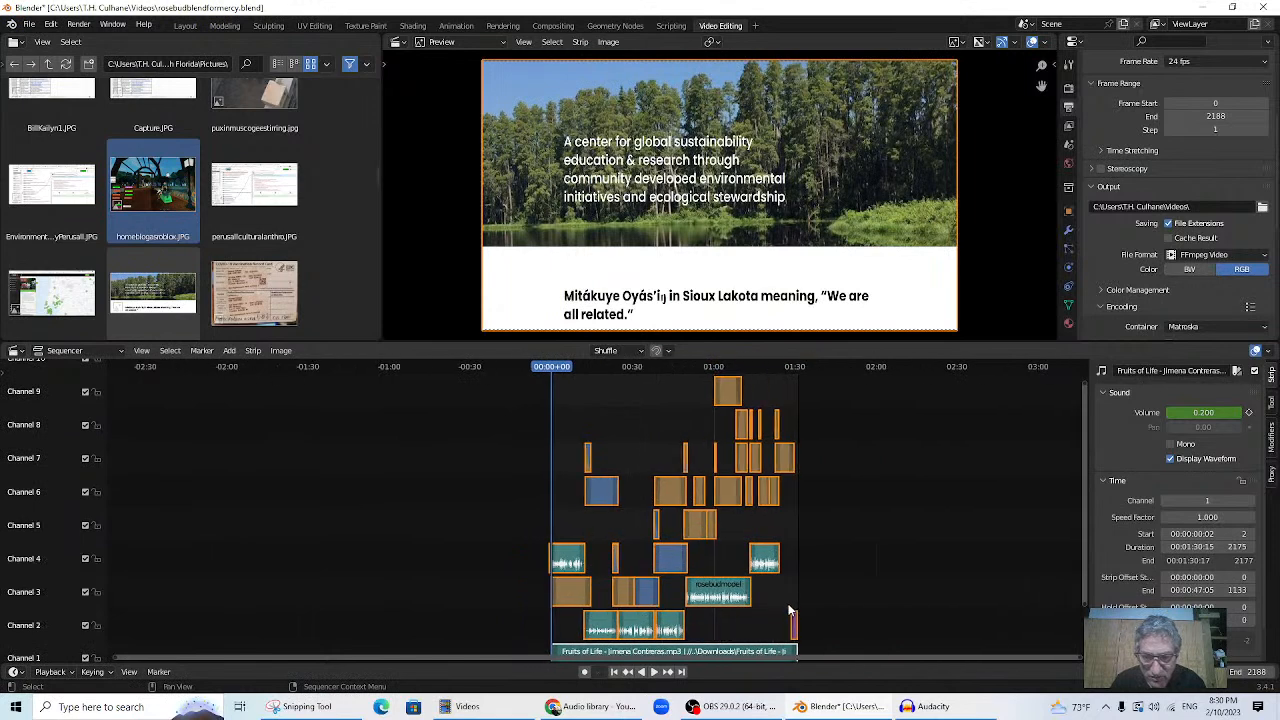
{"action": "scroll", "coordinate": [940, 544], "scroll_direction": "up", "scroll_amount": 11}
{"action": "scroll", "coordinate": [949, 570], "scroll_direction": "down", "scroll_amount": 4}
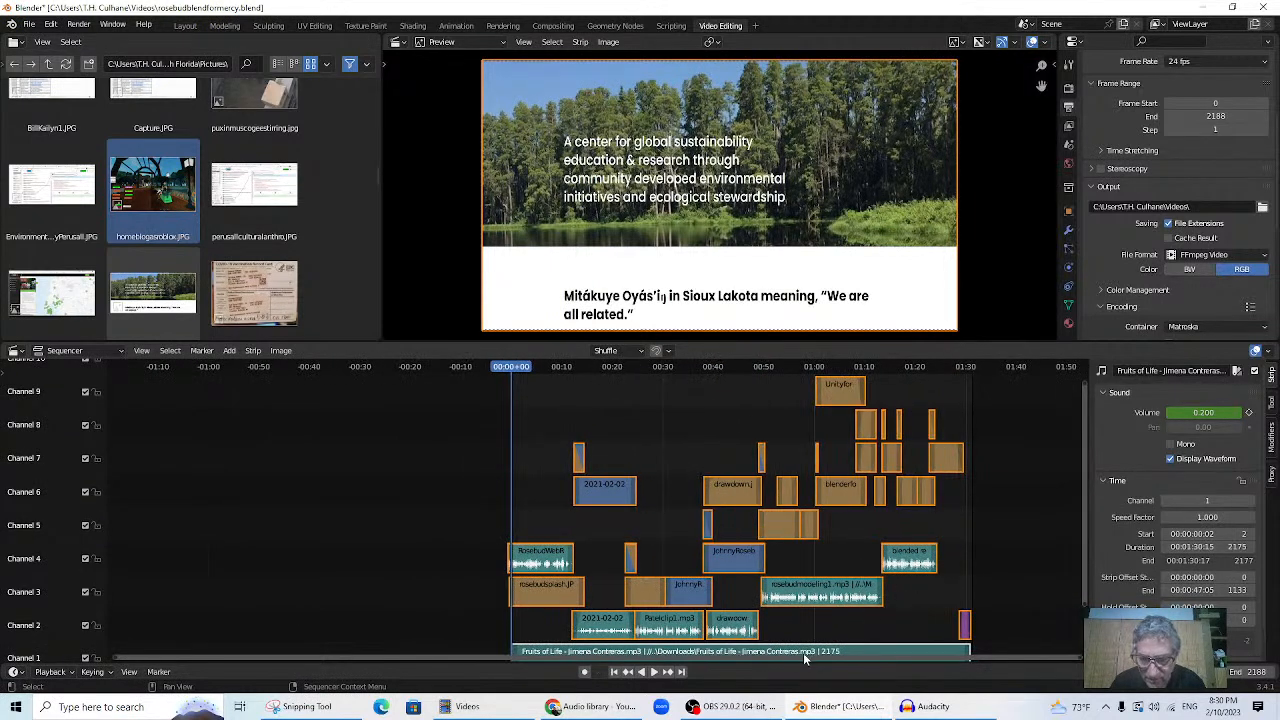
{"action": "key", "text": "g"}
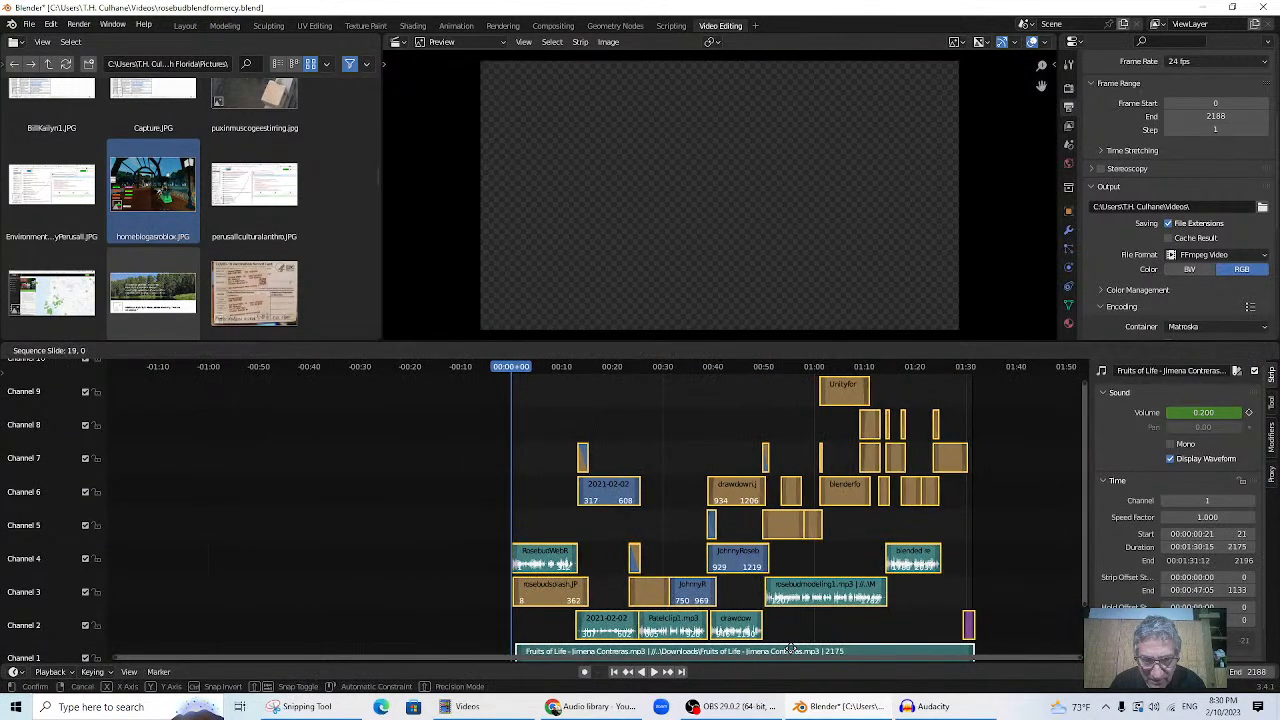
{"action": "key", "text": "Escape"}
- Play the opening of the shifted sequence from frame 0 and return the playhead to the start
{"action": "left_click", "coordinate": [507, 370]}
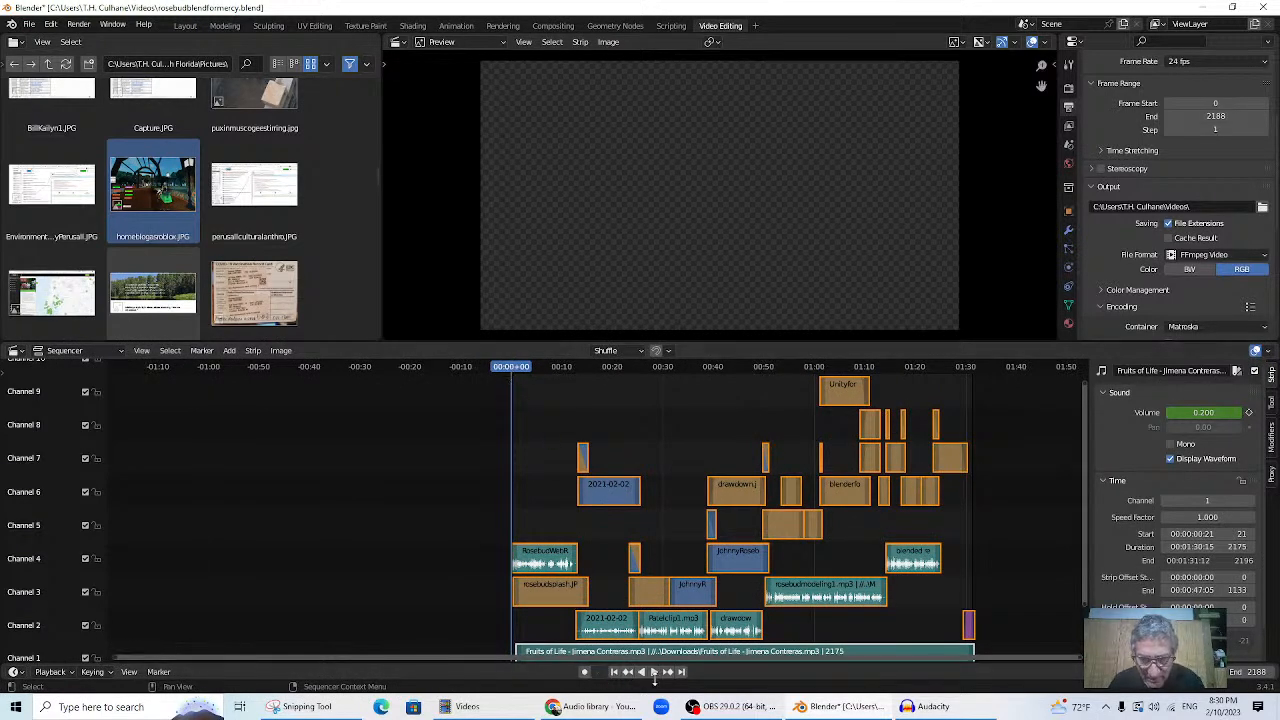
{"action": "left_click", "coordinate": [655, 672]}
{"action": "left_click", "coordinate": [655, 678]}
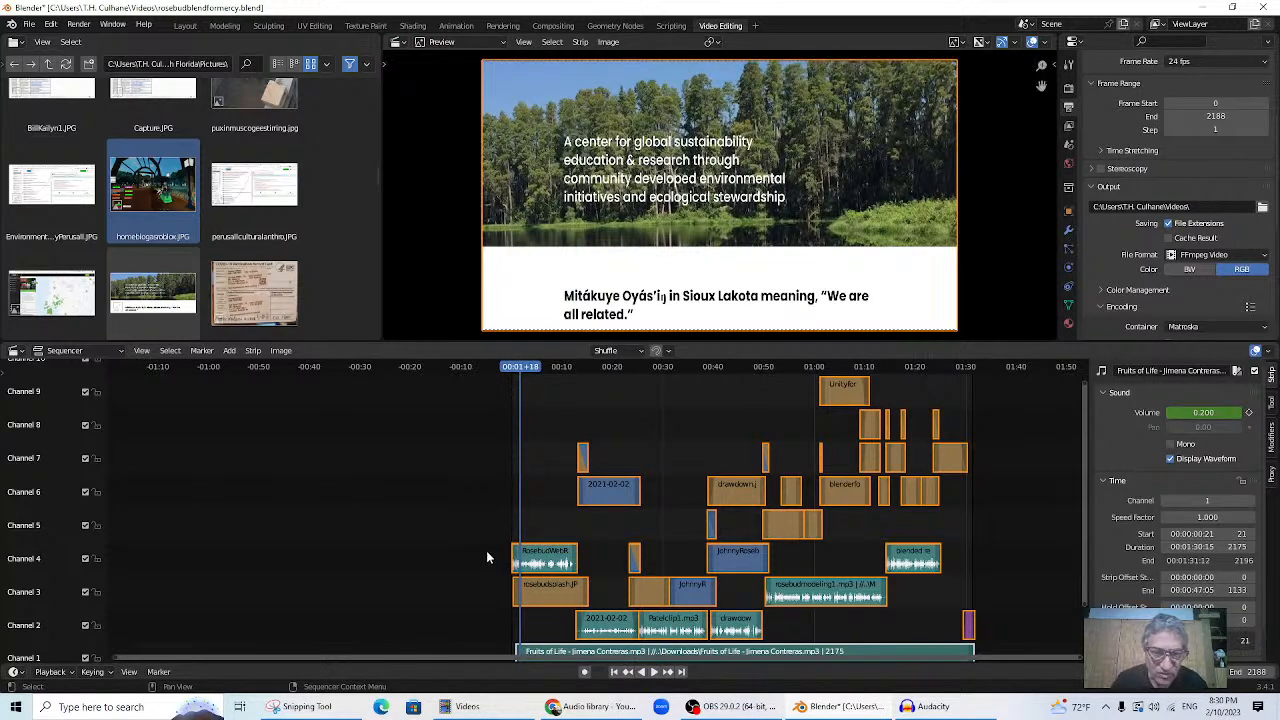
{"action": "left_click_drag", "start_coordinate": [525, 370], "coordinate": [511, 369]}
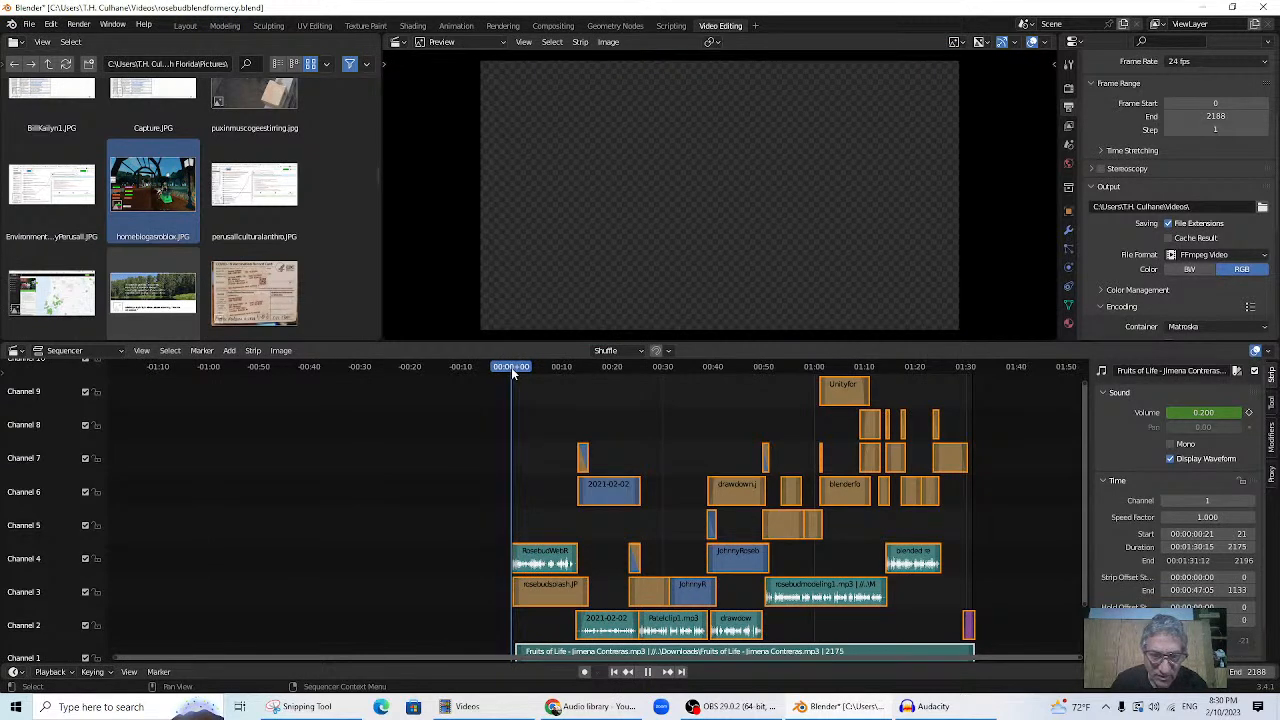
- Set the opacity of the rosebudsplash.JPG strip to 0 at frame 0 and keyframe it
{"action": "left_click", "coordinate": [533, 596]}
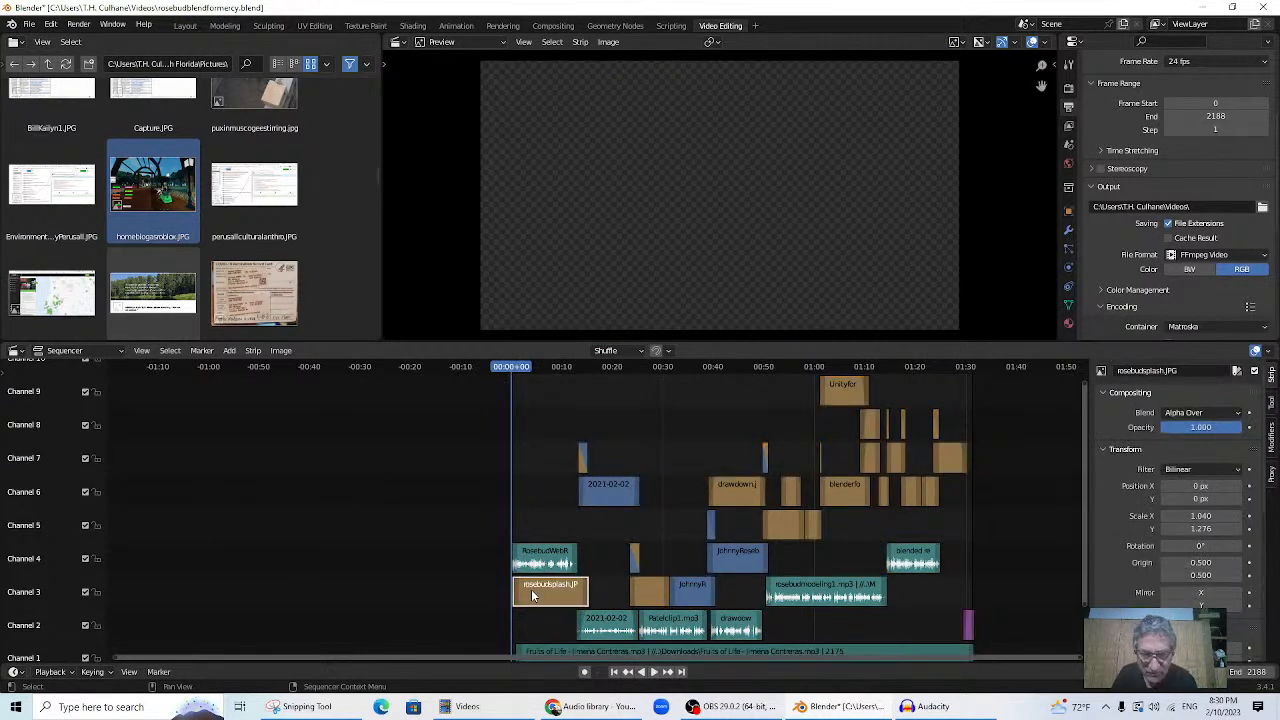
{"action": "left_click", "coordinate": [1189, 427]}
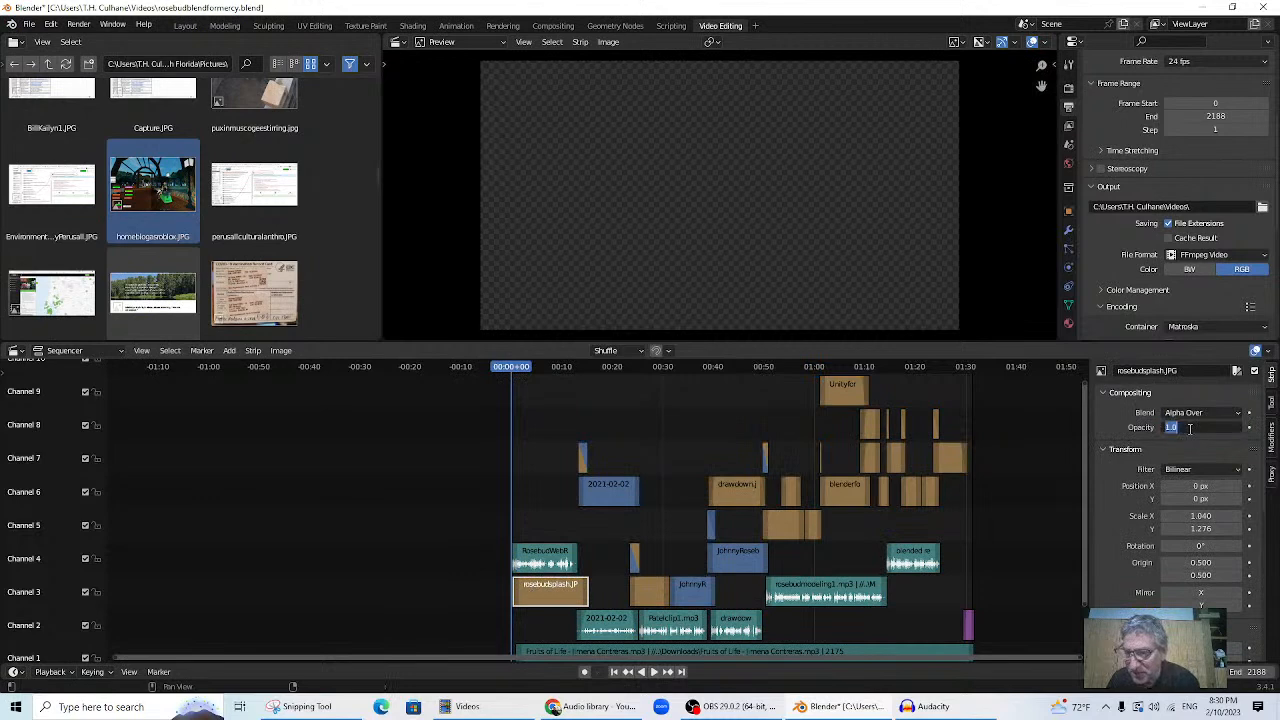
{"action": "type", "text": "0"}
{"action": "key", "text": "Return"}
{"action": "left_click", "coordinate": [1248, 427]}
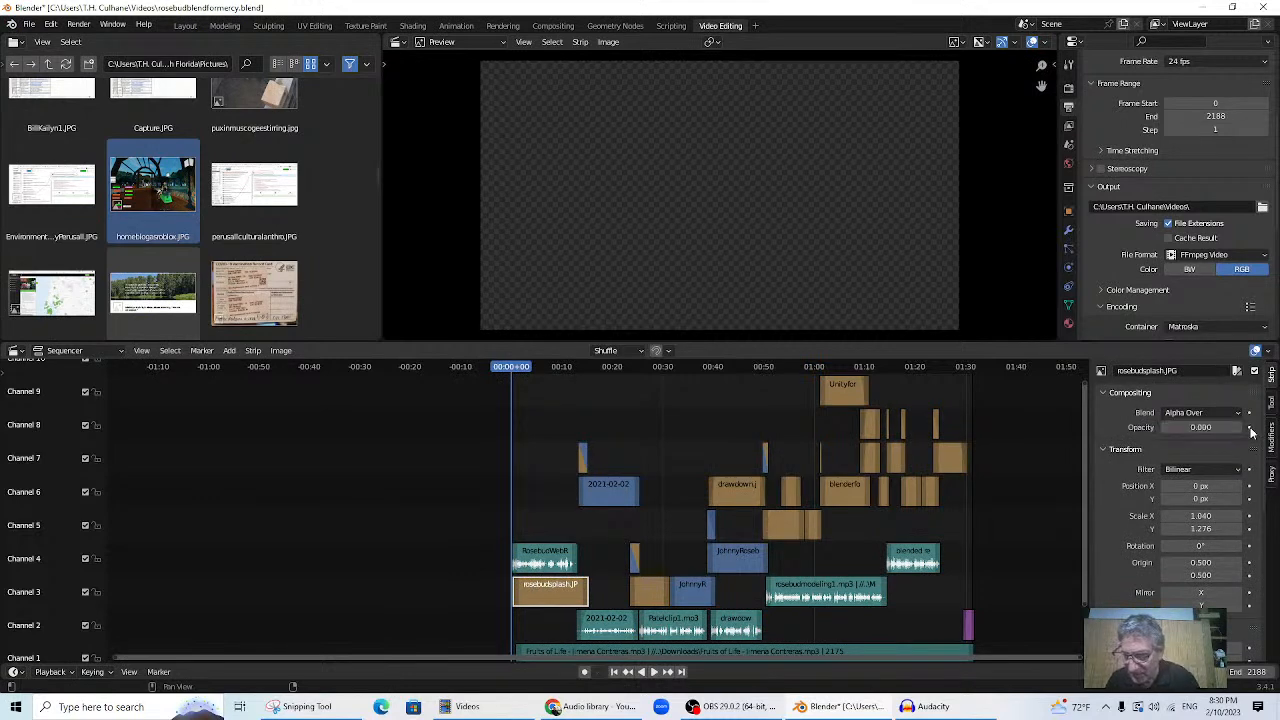
- Keyframe the rosebudsplash.JPG strip's opacity at 1 at time 00:00+19 to complete the opening fade-in
{"action": "key", "text": "space"}
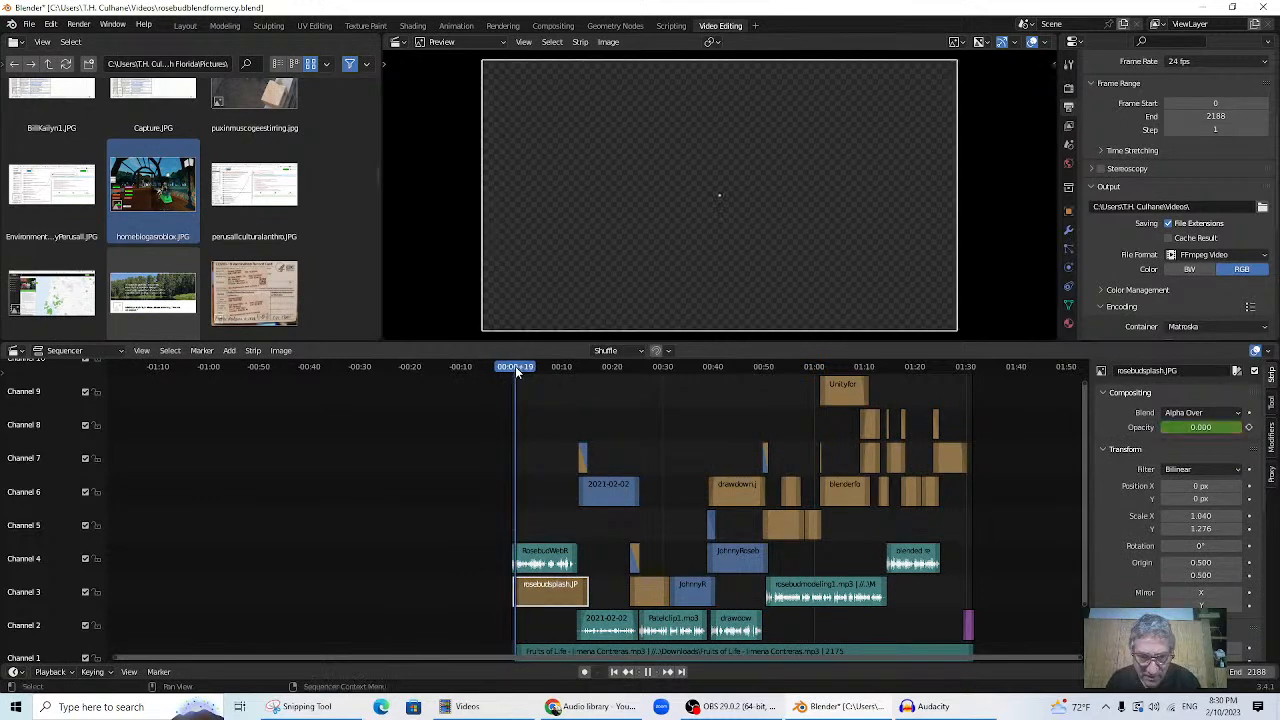
{"action": "left_click", "coordinate": [1196, 428]}
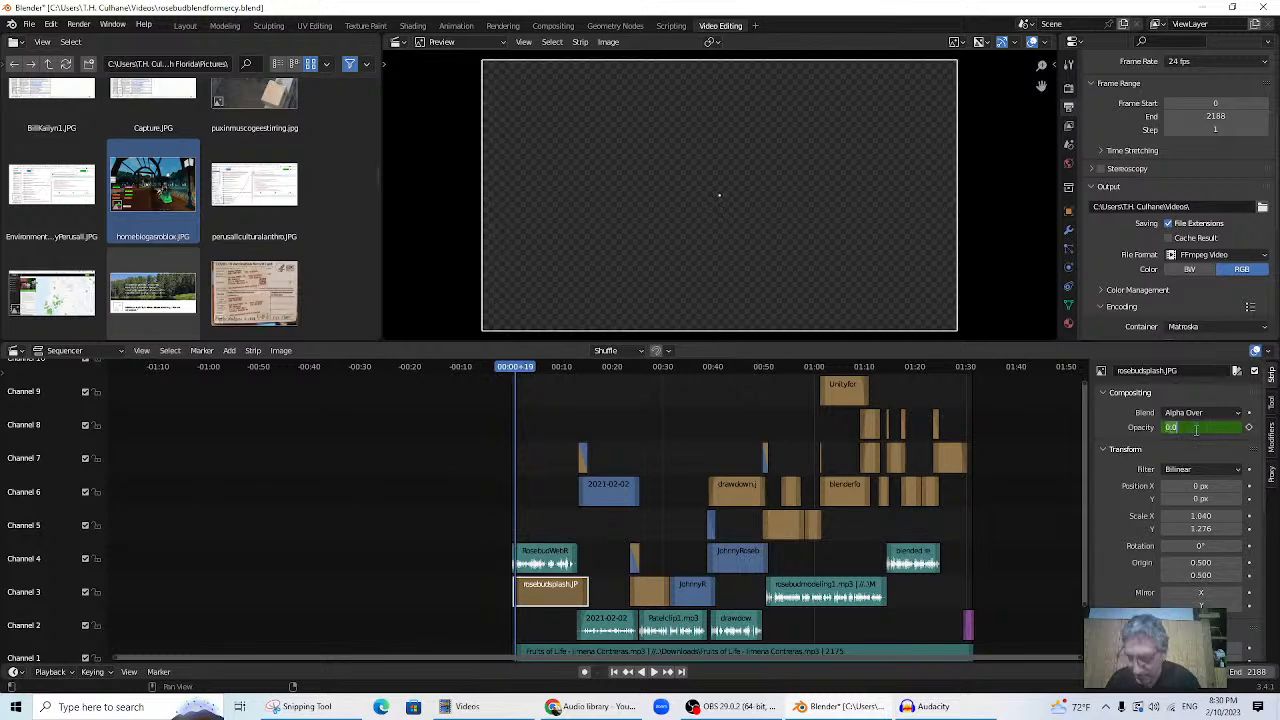
{"action": "type", "text": "1"}
{"action": "key", "text": "Return"}
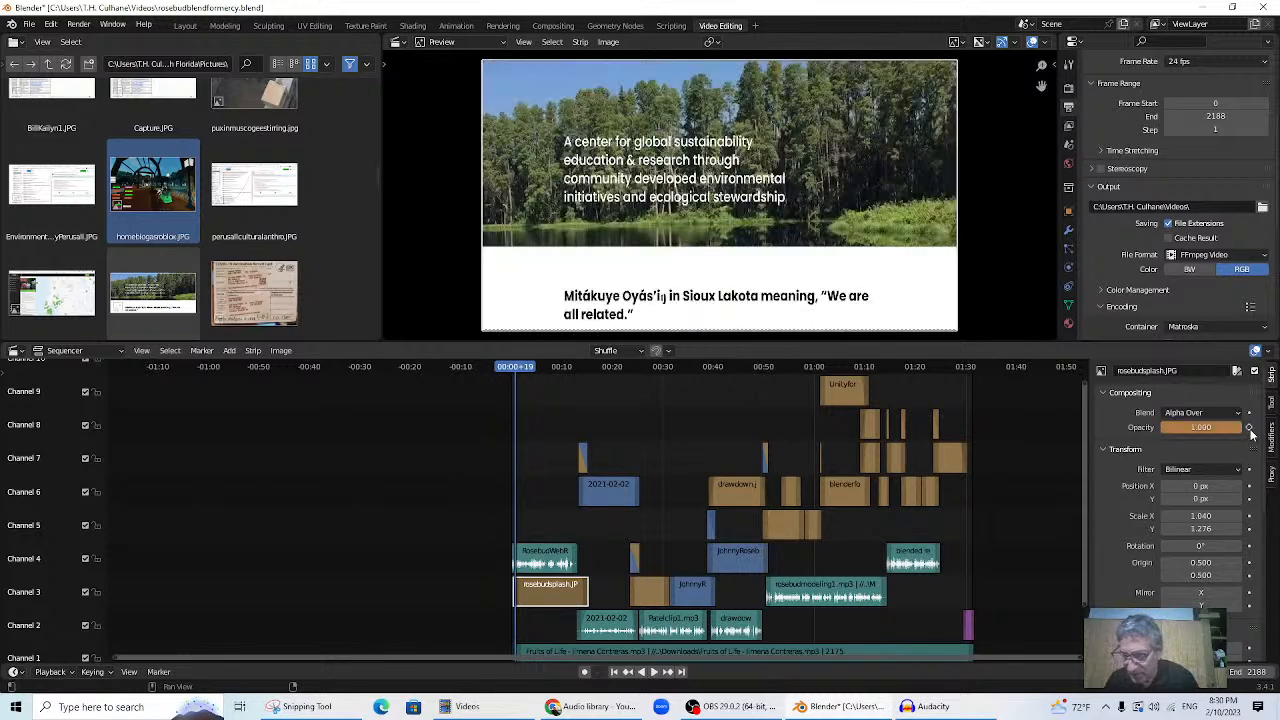
{"action": "left_click", "coordinate": [1249, 428]}
- Play the sequence from the start to check the splash image's fade-in
{"action": "left_click", "coordinate": [500, 372]}
{"action": "key", "text": "space"}
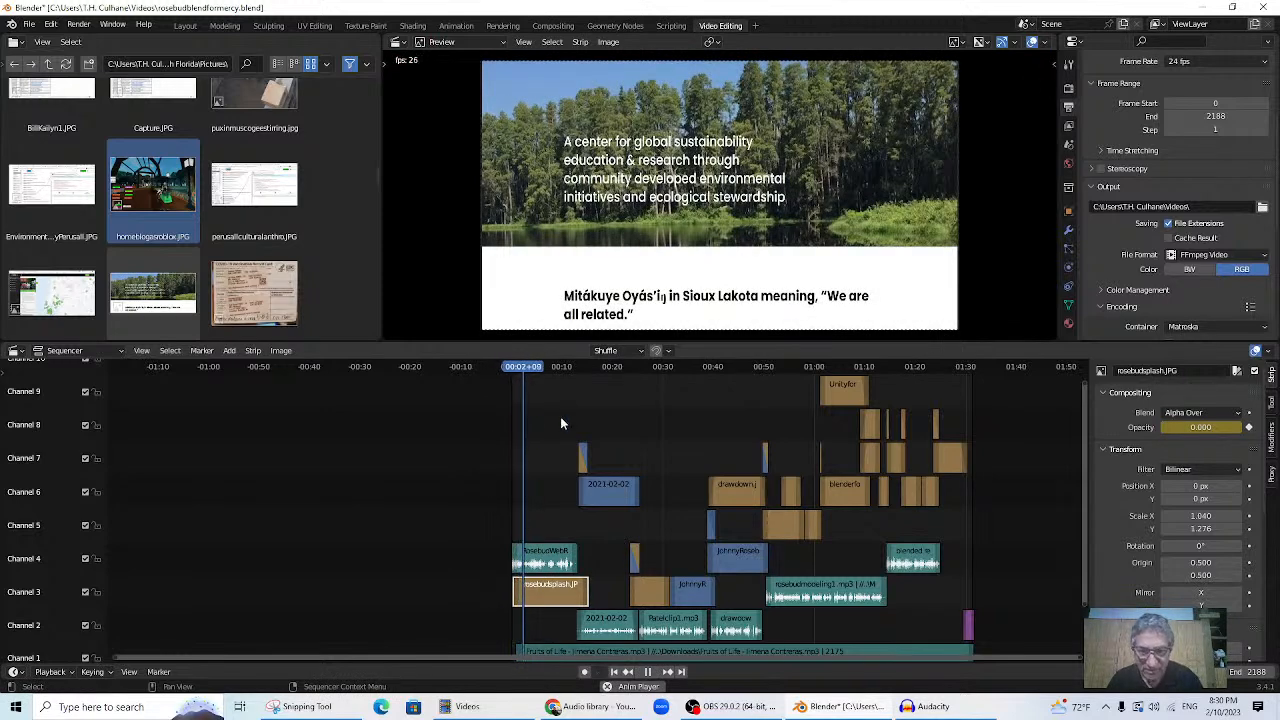
{"action": "left_click_drag", "start_coordinate": [522, 370], "coordinate": [513, 368]}
{"action": "key", "text": "space"}
- Check playback at the end of the sequence, extend the scene's end frame to 2213 and save the project
{"action": "left_click", "coordinate": [966, 368]}
{"action": "key", "text": "space"}
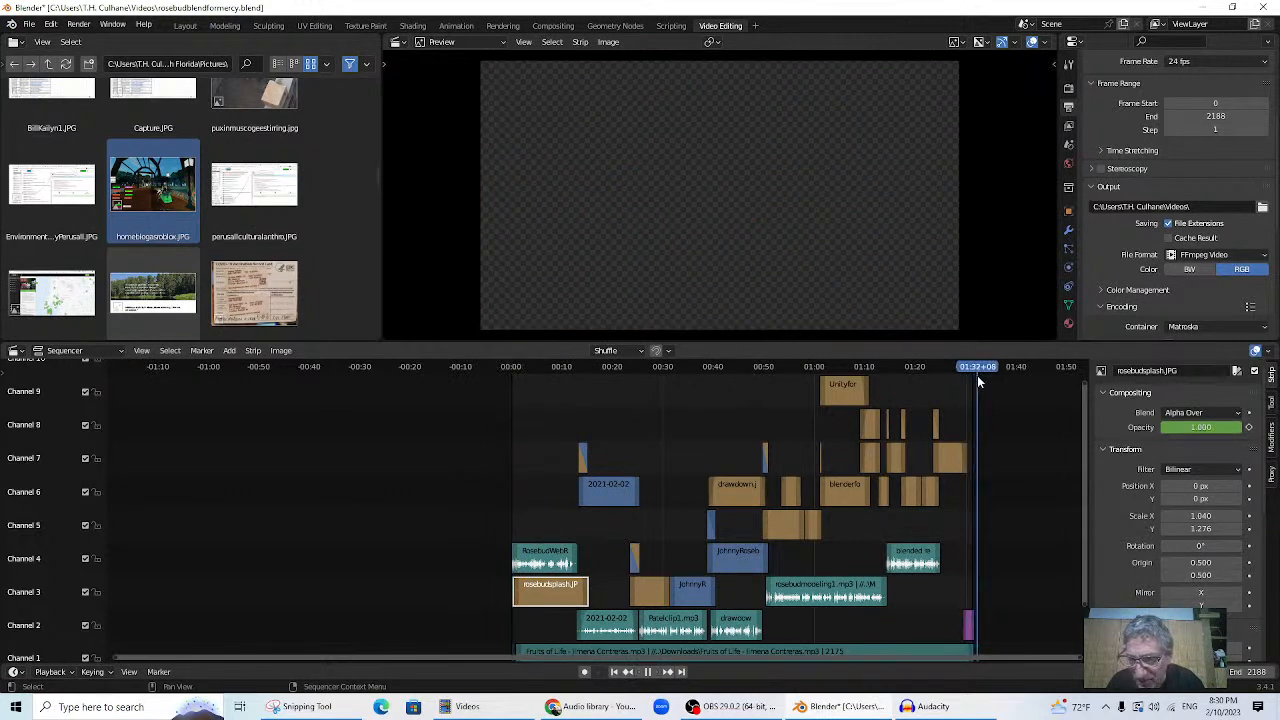
{"action": "key", "text": "space"}
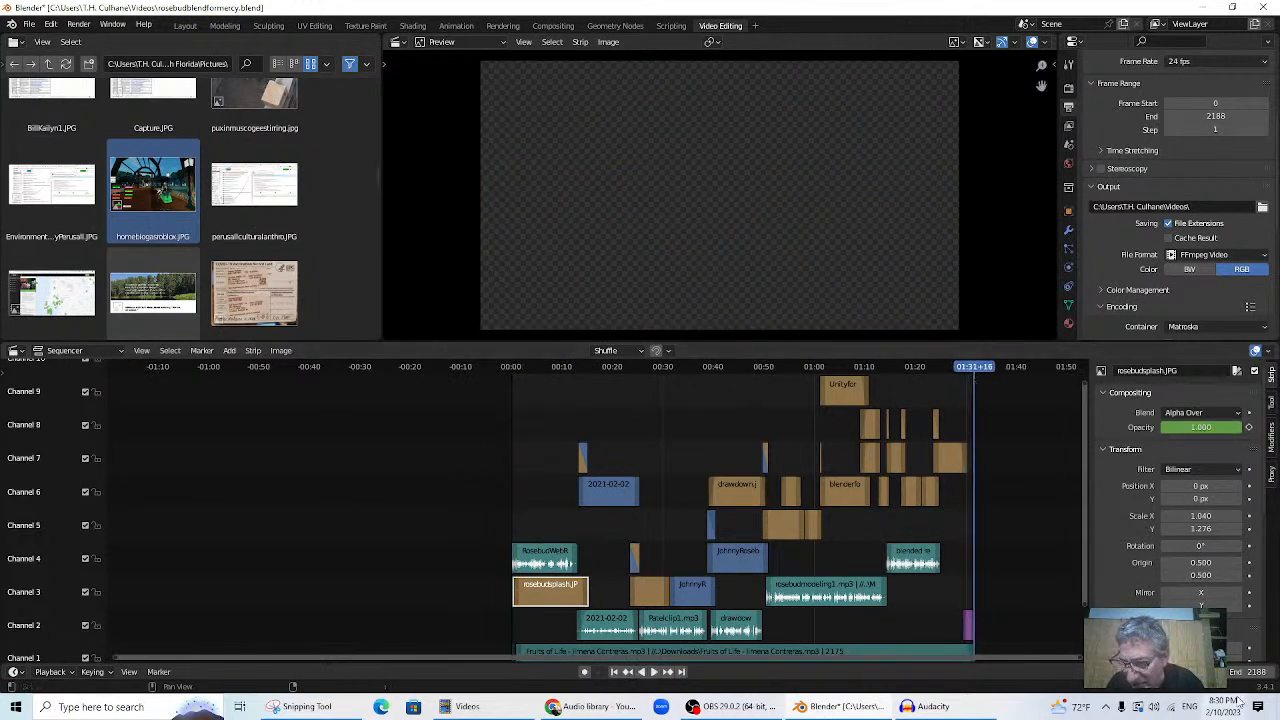
{"action": "left_click_drag", "start_coordinate": [1250, 672], "coordinate": [1278, 672]}
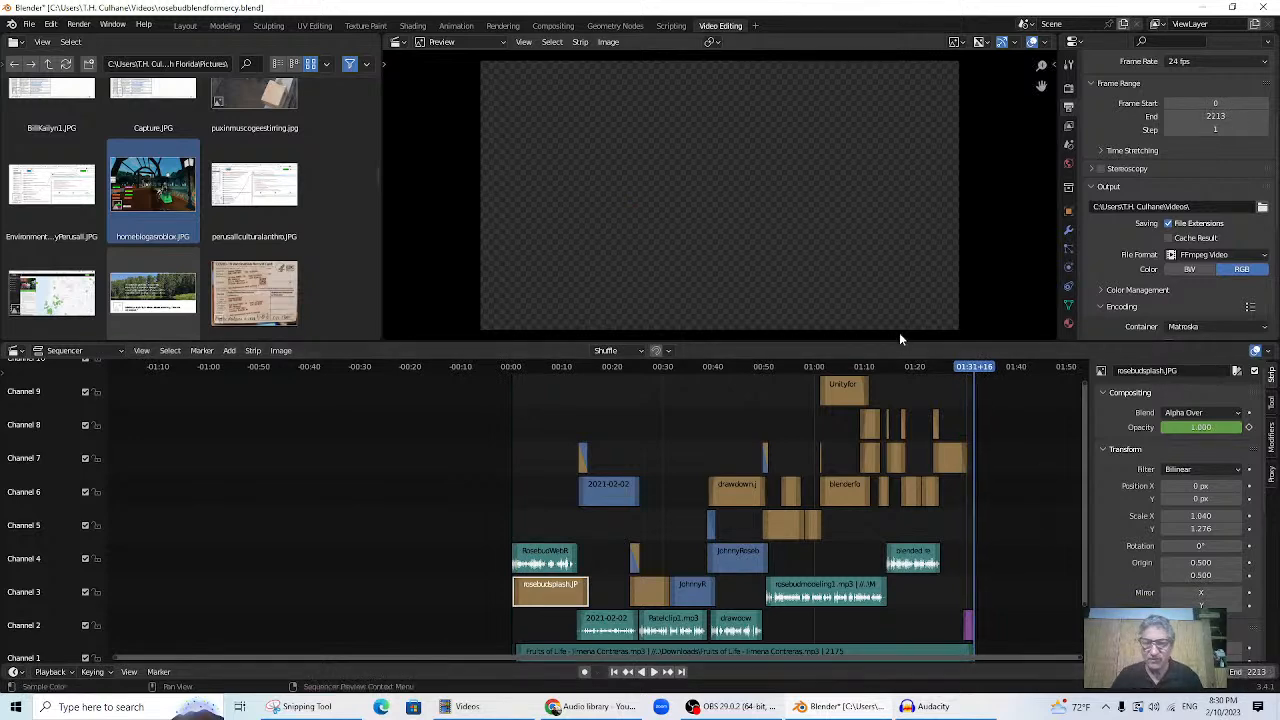
{"action": "left_click", "coordinate": [29, 24]}
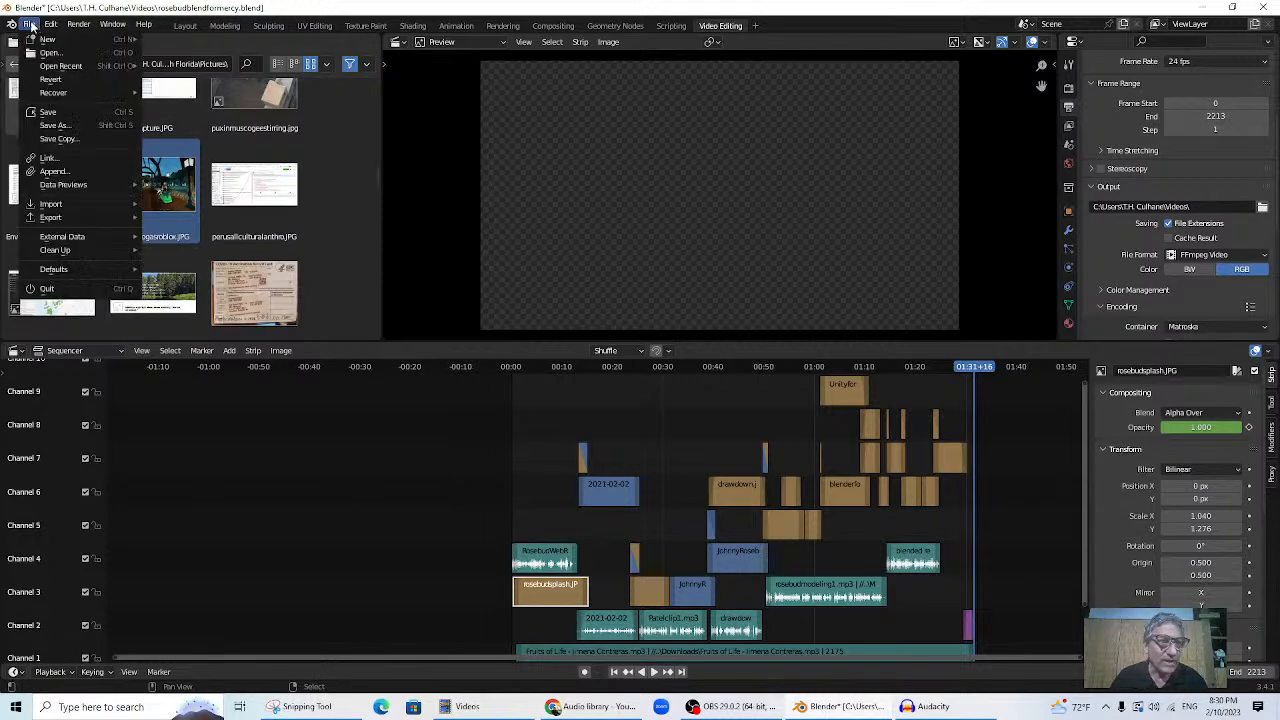
{"action": "left_click", "coordinate": [49, 119]}
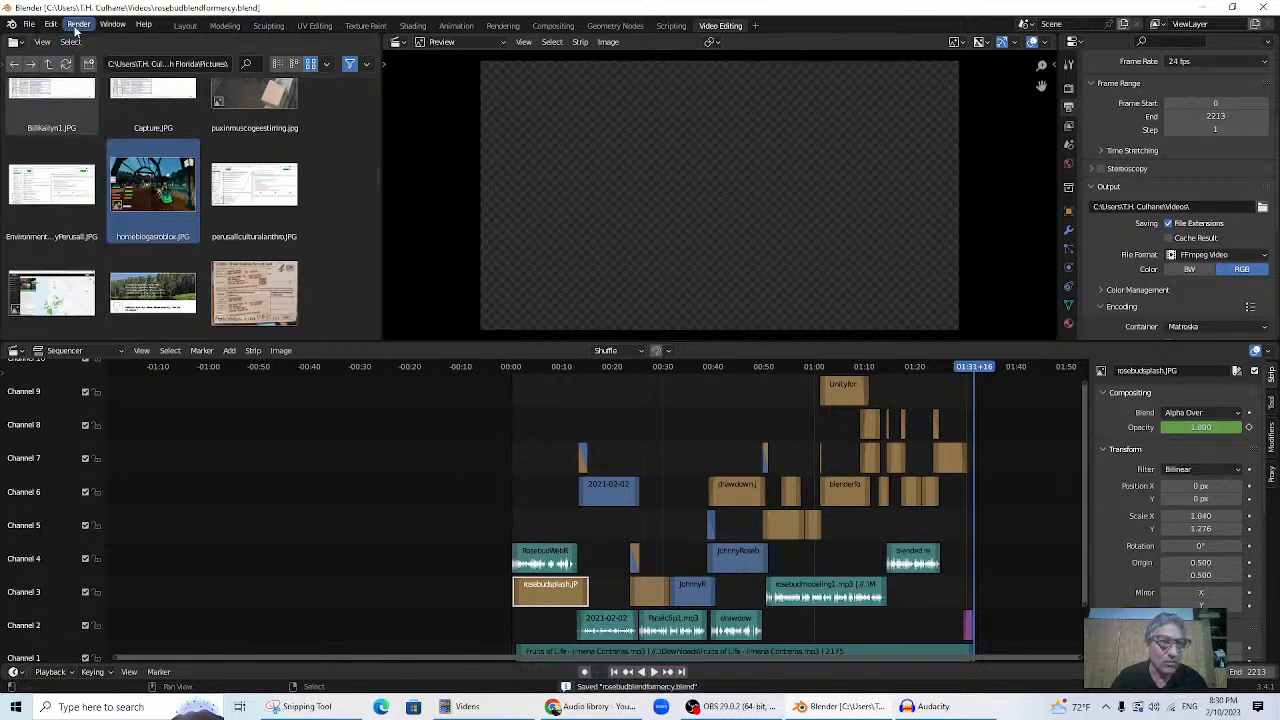
- Change the output video's container to MPEG-4, keeping the H.264 video codec
{"action": "left_click", "coordinate": [77, 25]}
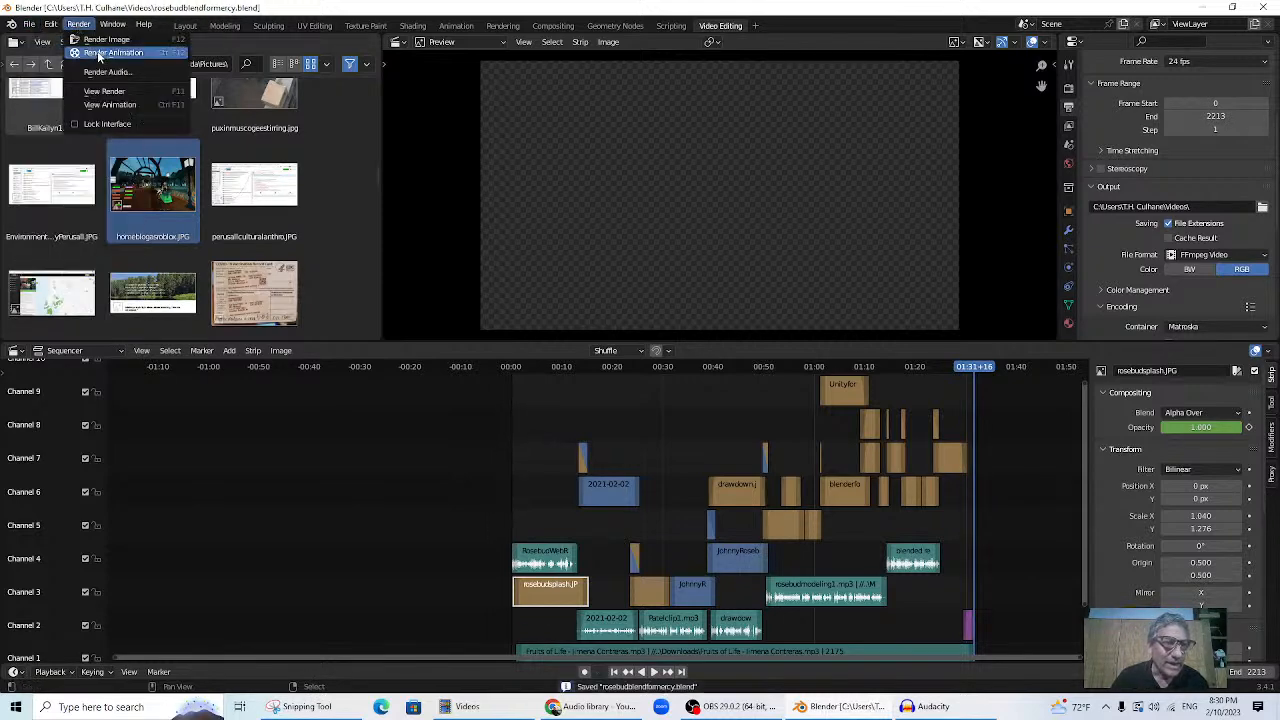
{"action": "scroll", "coordinate": [1183, 245], "scroll_direction": "down", "scroll_amount": 2}
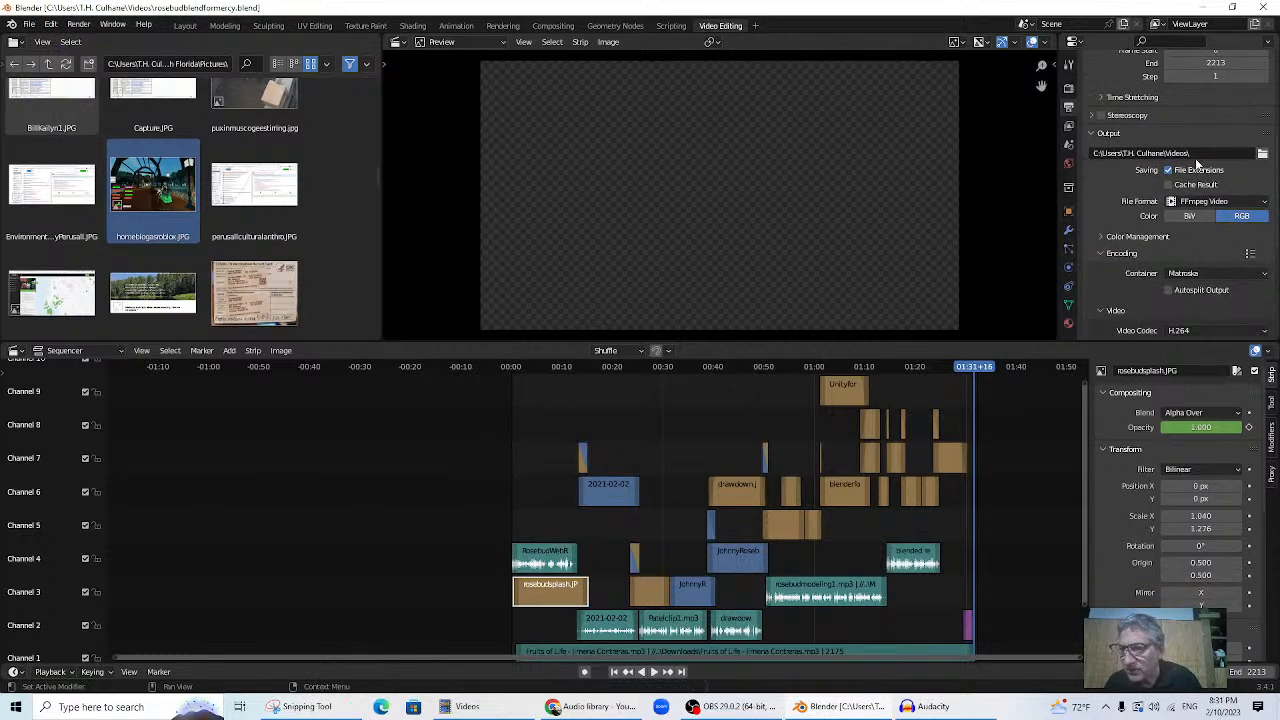
{"action": "left_click", "coordinate": [1252, 203]}
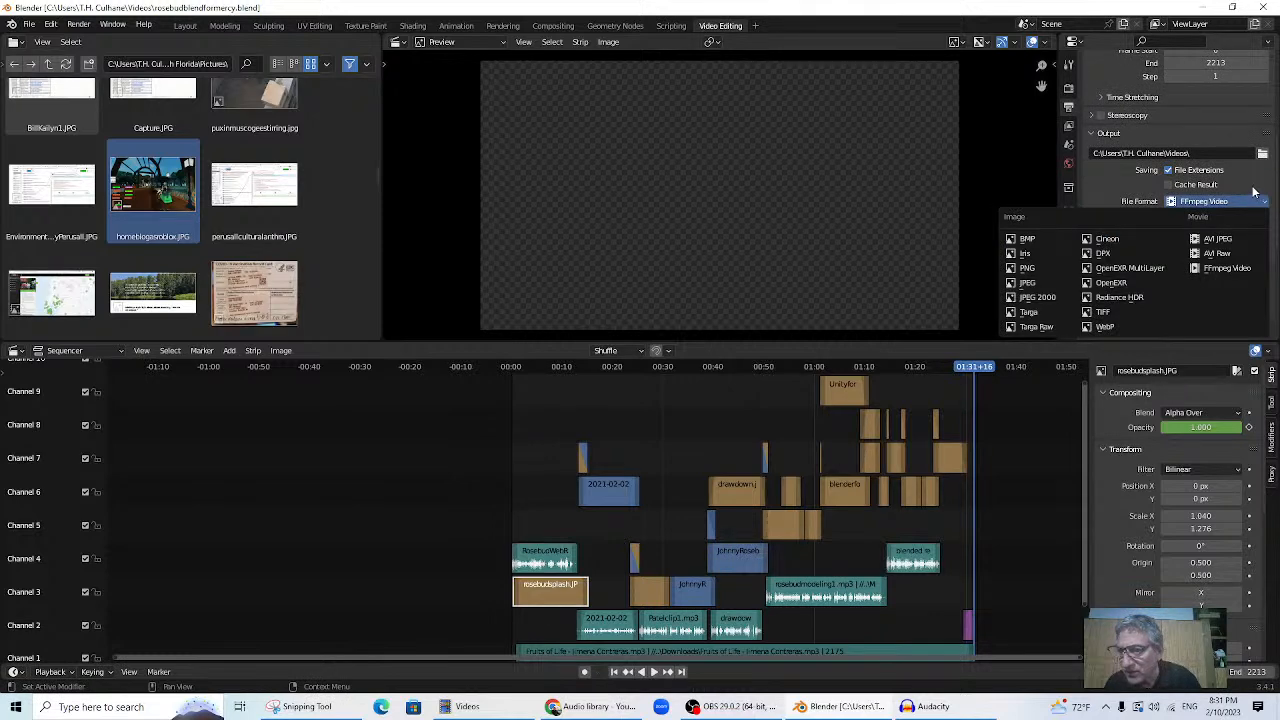
{"action": "scroll", "coordinate": [1093, 170], "scroll_direction": "down", "scroll_amount": 3}
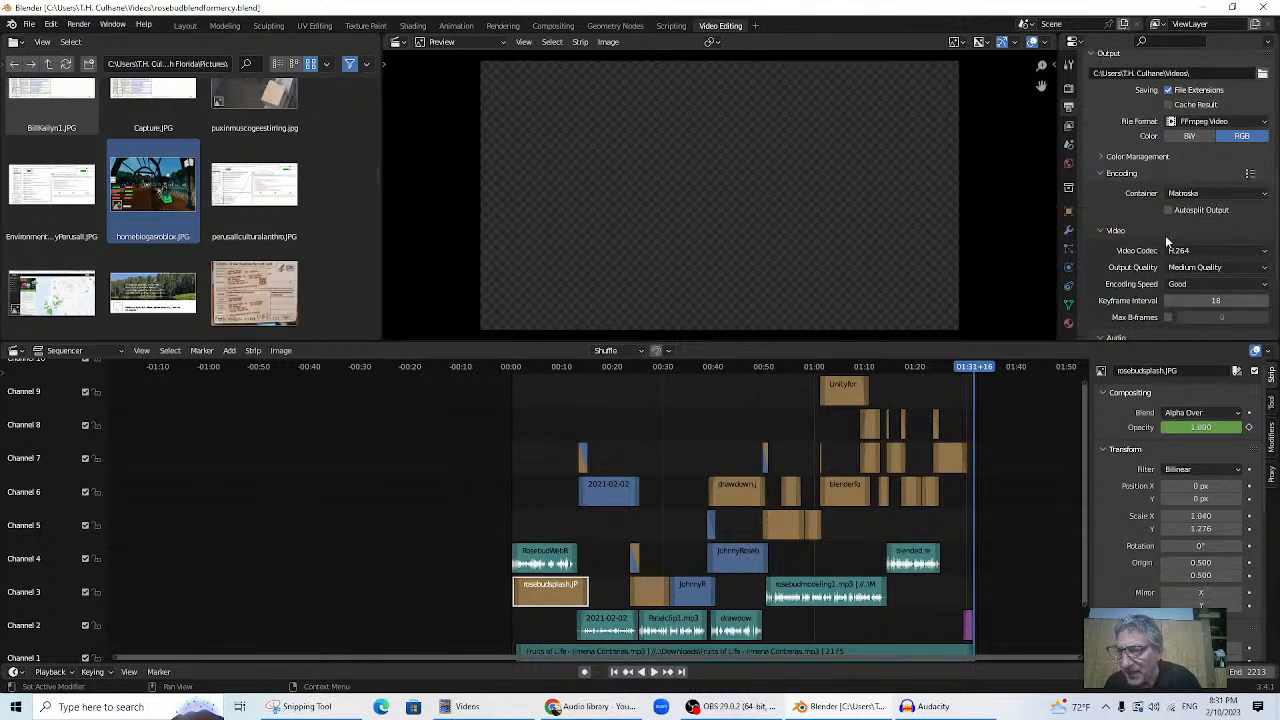
{"action": "left_click", "coordinate": [1205, 250]}
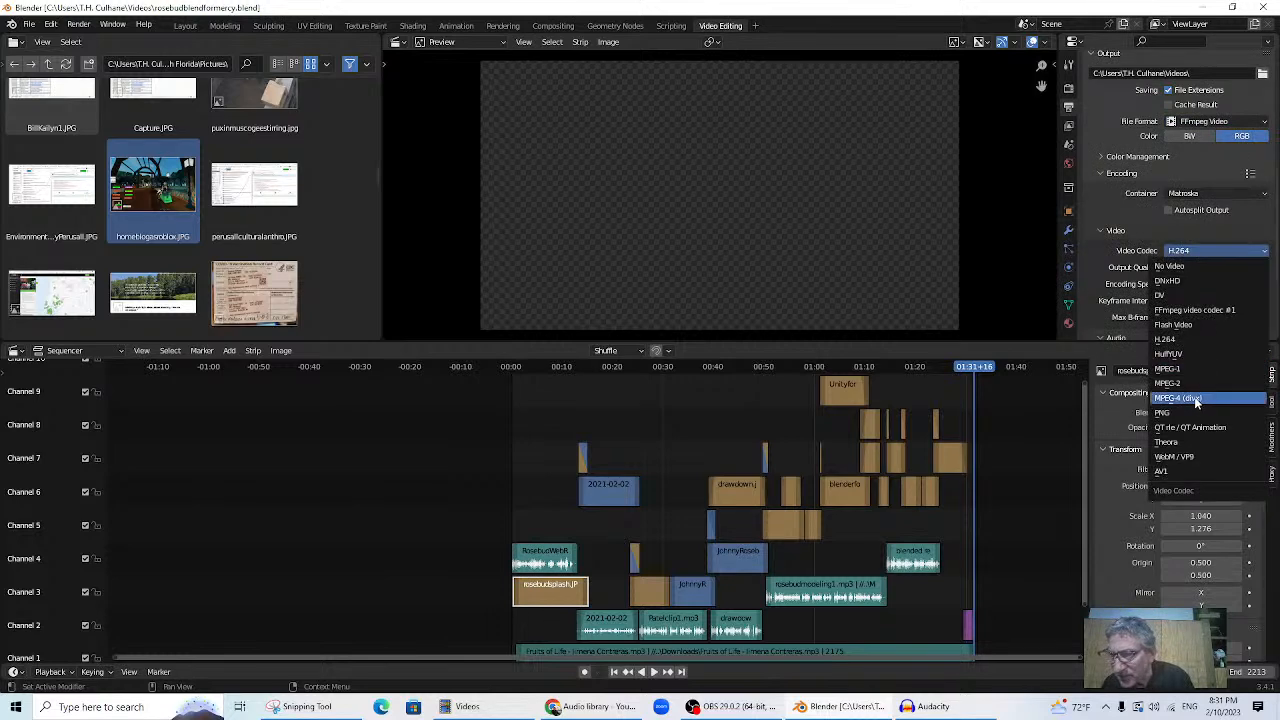
{"action": "left_click", "coordinate": [1190, 195]}
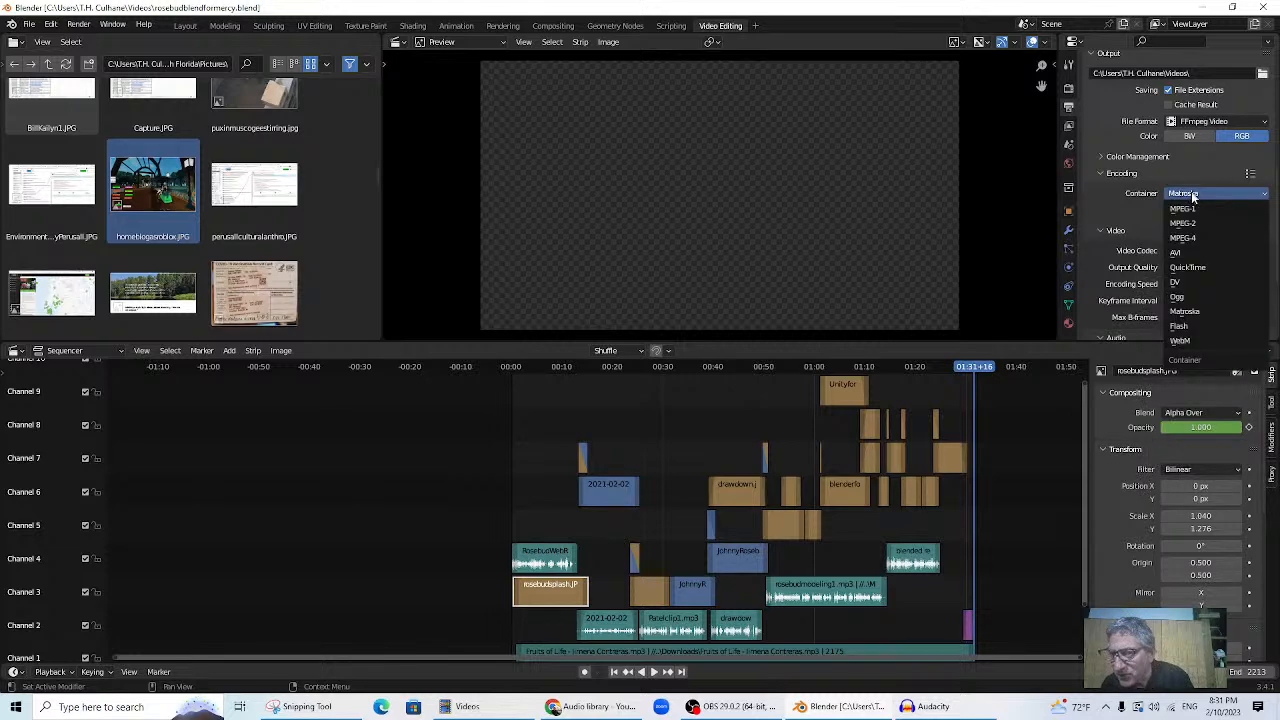
{"action": "left_click", "coordinate": [1188, 245]}
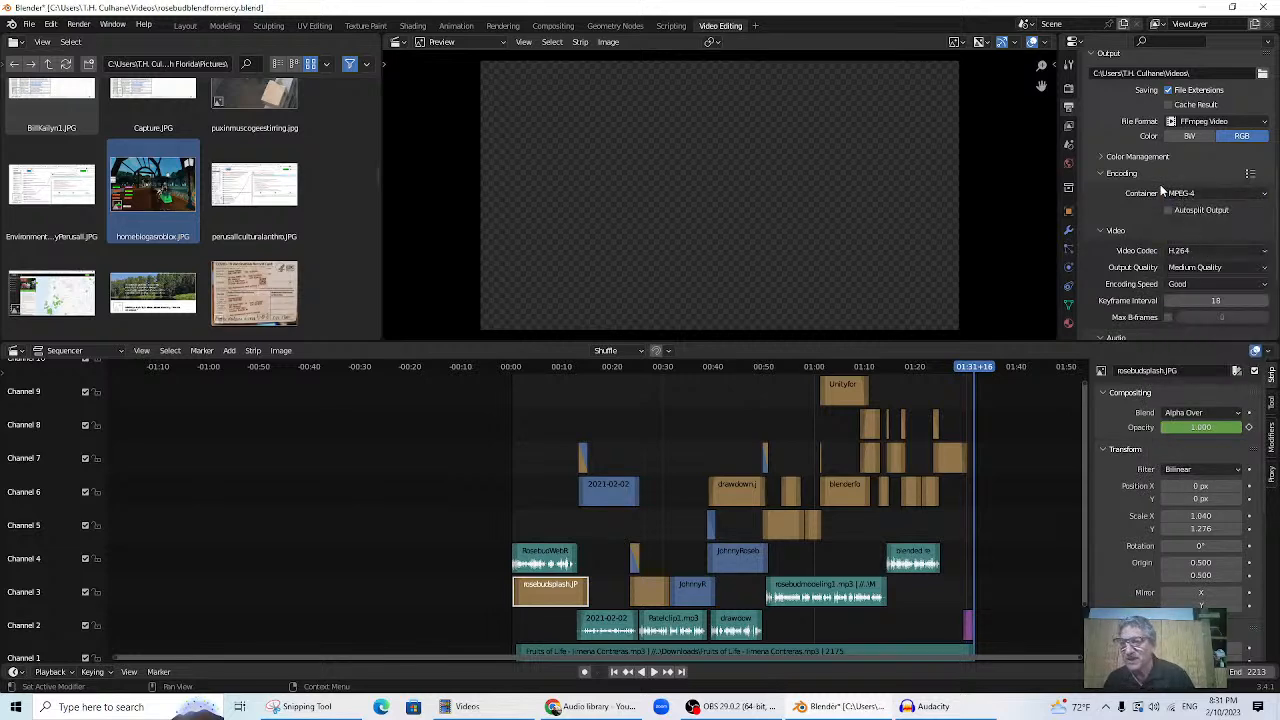
{"action": "left_click", "coordinate": [1200, 194]}
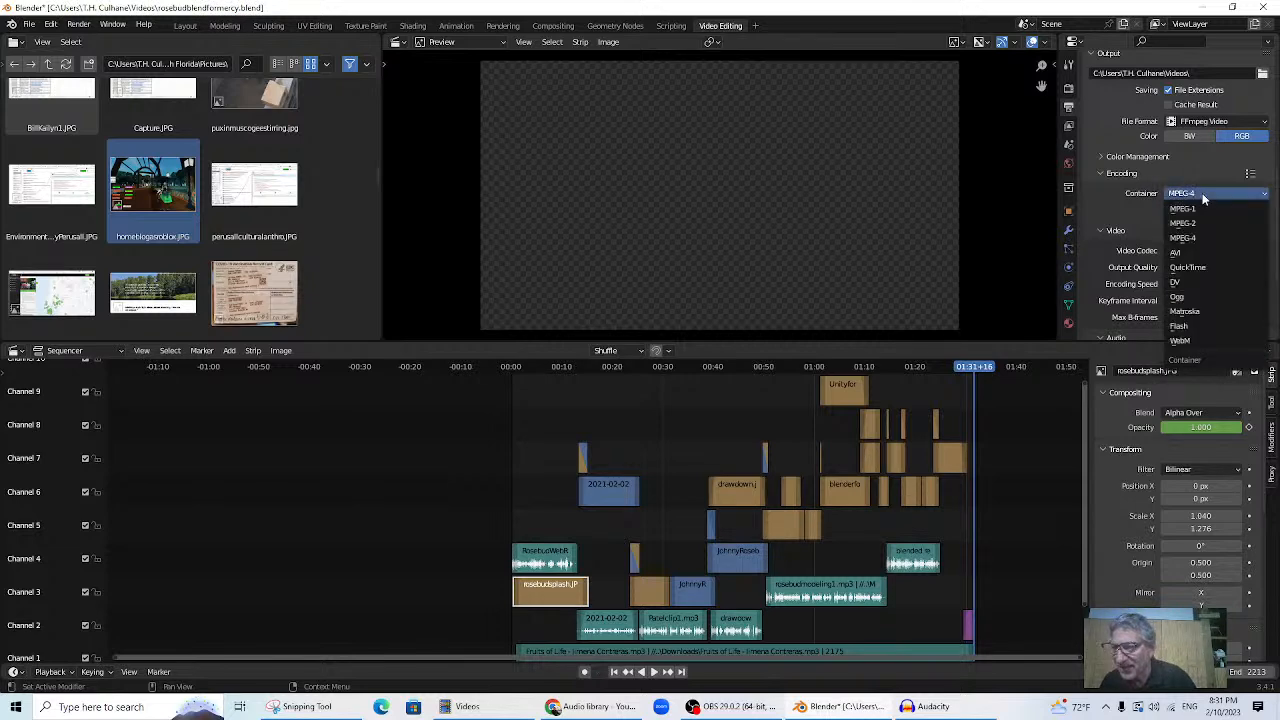
{"action": "left_click", "coordinate": [1204, 199]}
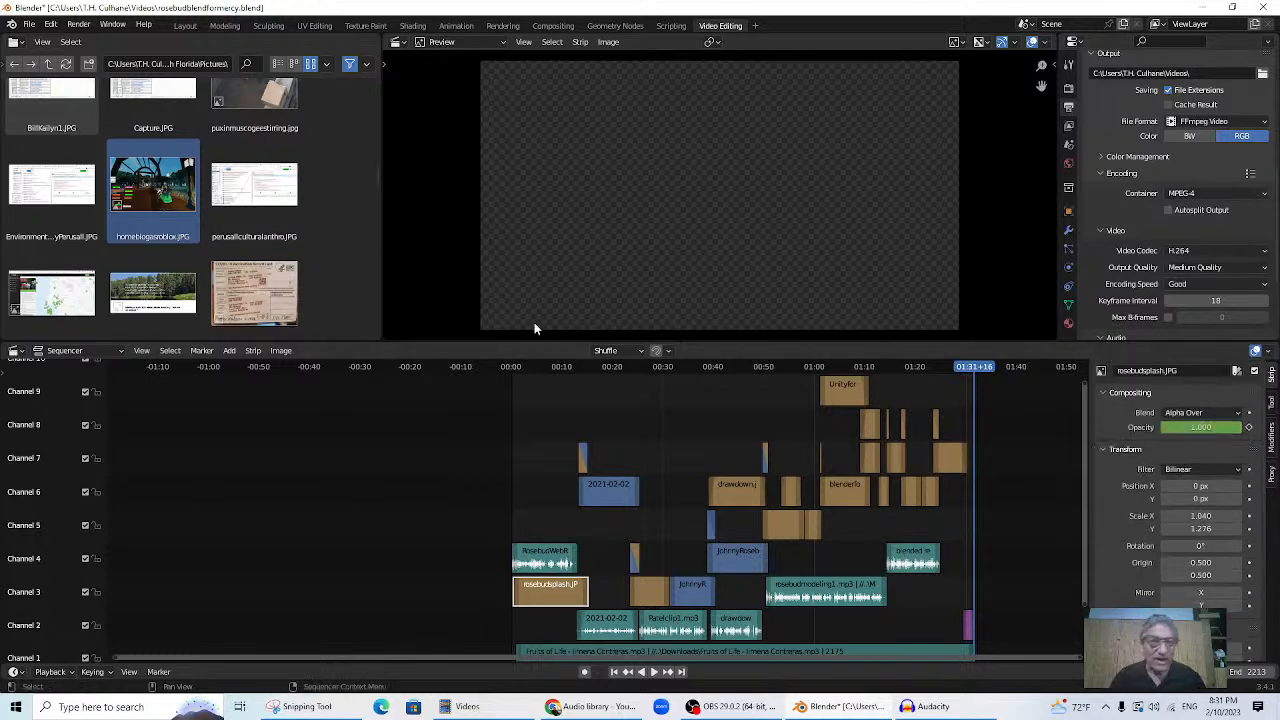
- Save the project and render the full animation, closing the render window when it finishes
{"action": "left_click", "coordinate": [29, 24]}
{"action": "left_click", "coordinate": [47, 111]}
{"action": "left_click", "coordinate": [79, 24]}
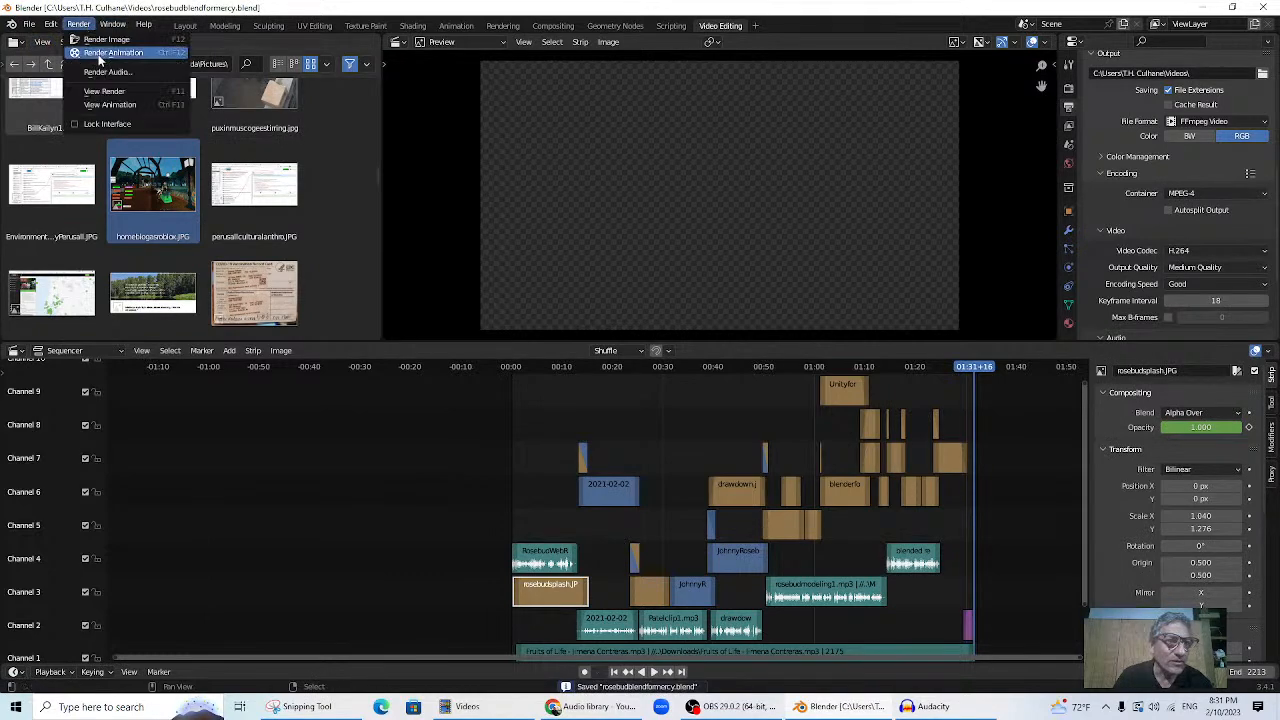
{"action": "left_click", "coordinate": [99, 55]}
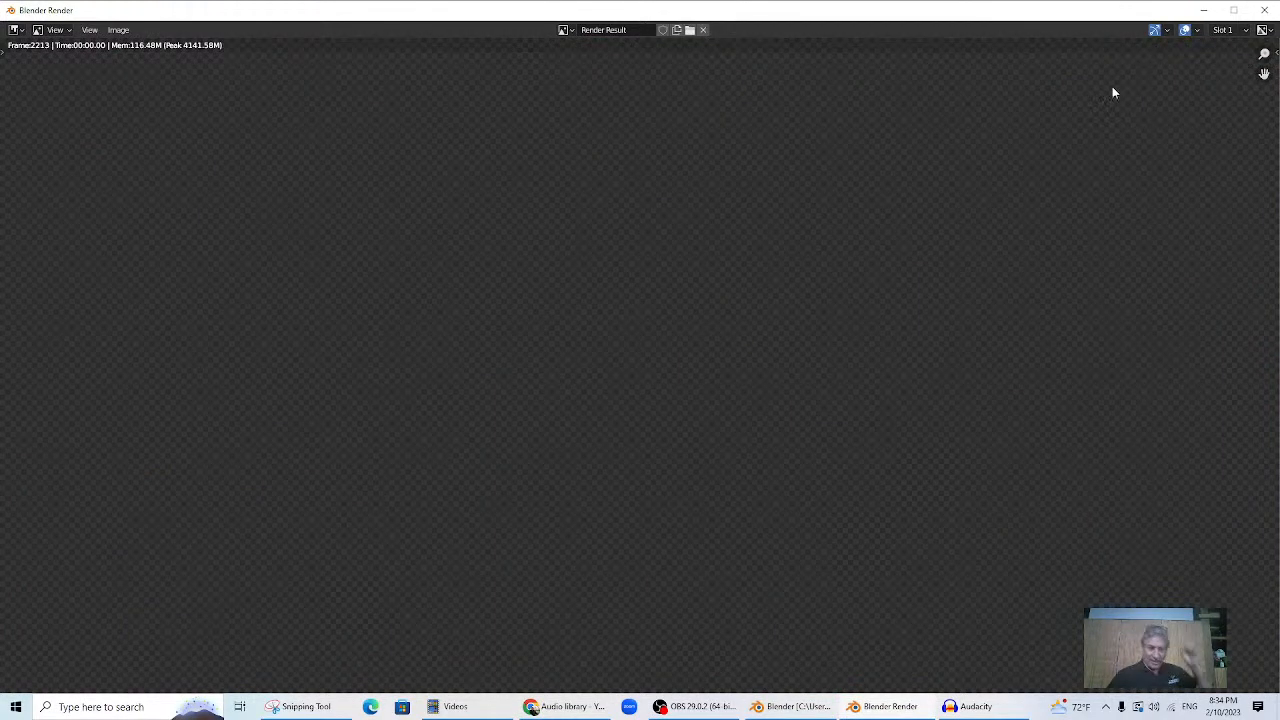
{"action": "left_click", "coordinate": [1265, 11]}
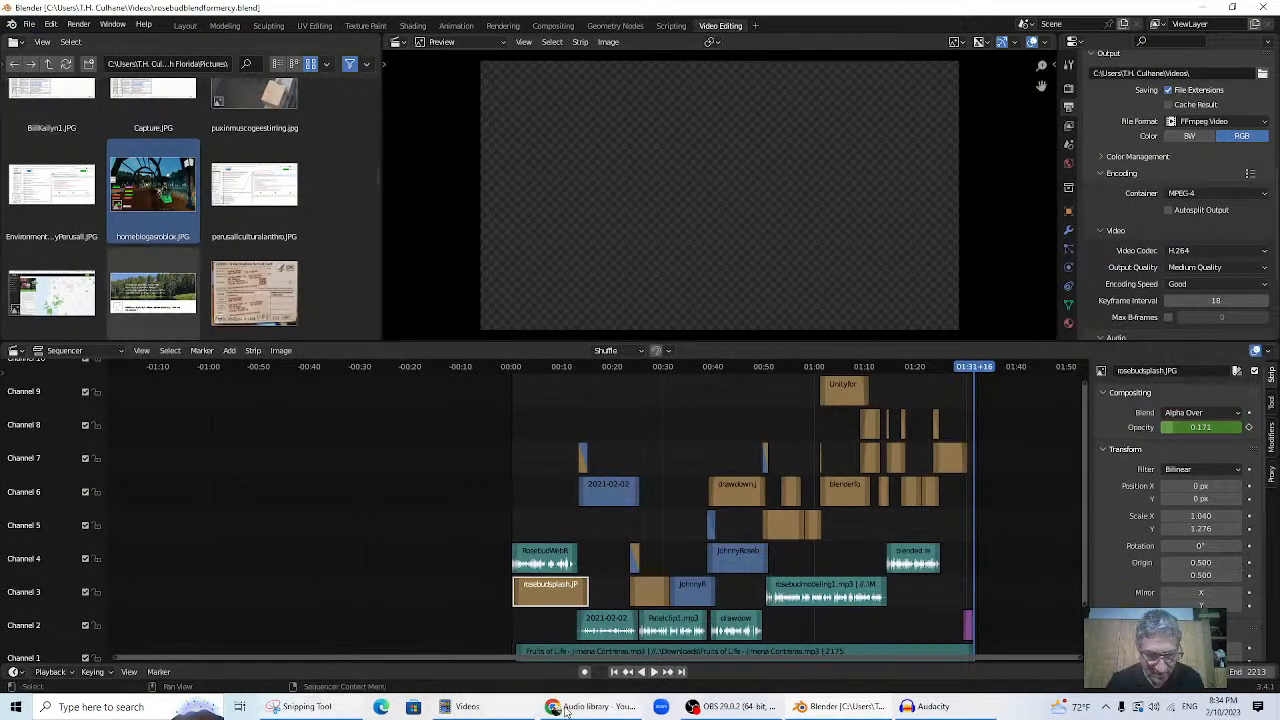
{"action": "mouse_move", "coordinate": [572, 710]}
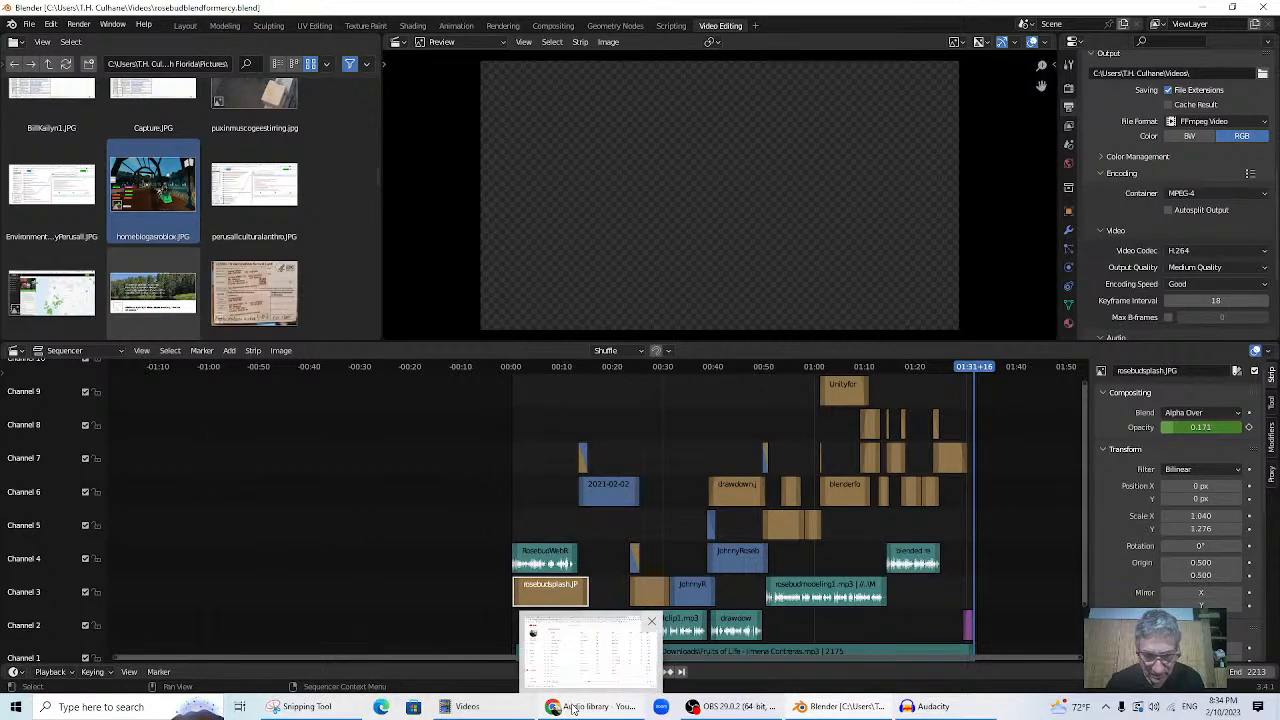
{"action": "left_click", "coordinate": [572, 708]}
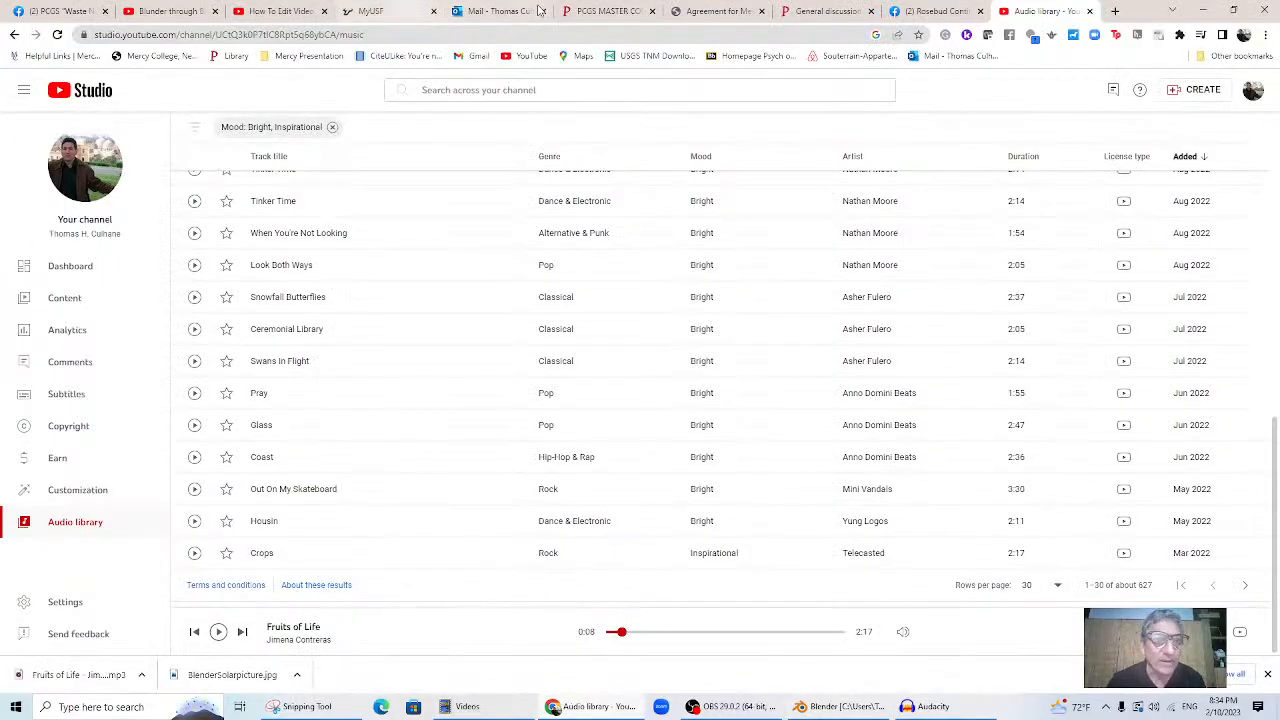
{"action": "left_click", "coordinate": [120, 707]}
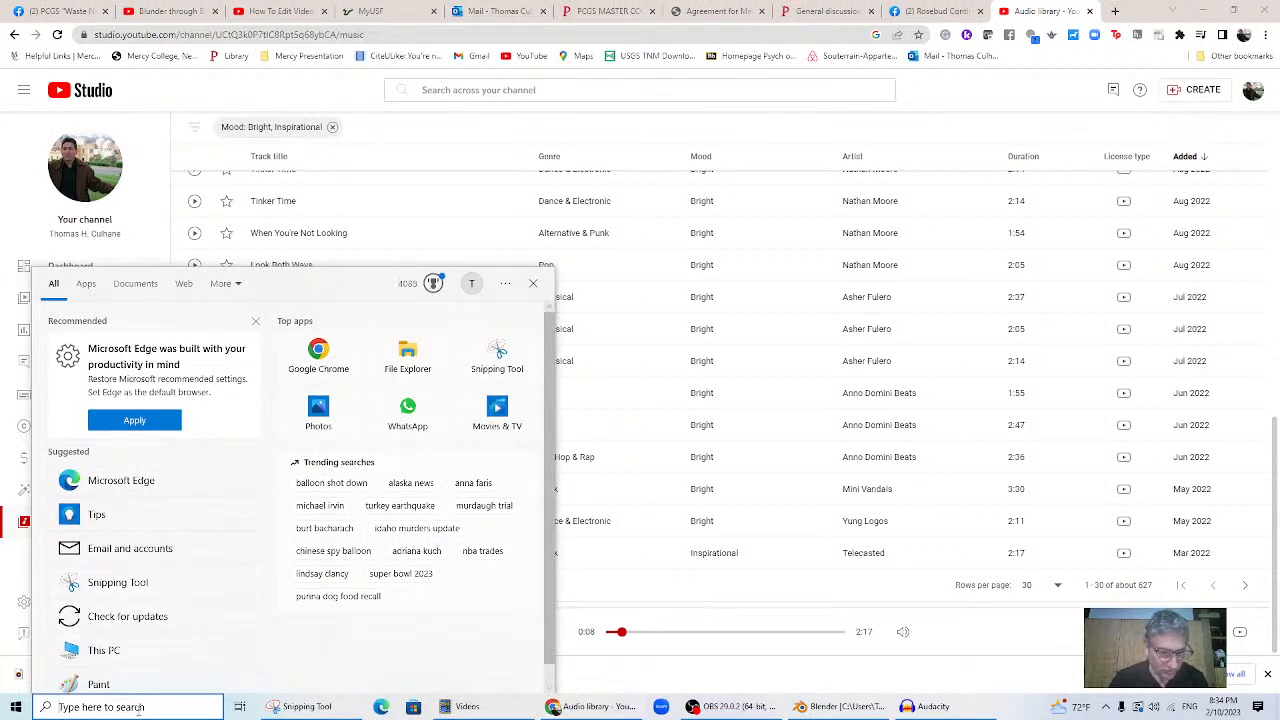
{"action": "type", "text": "folder"}
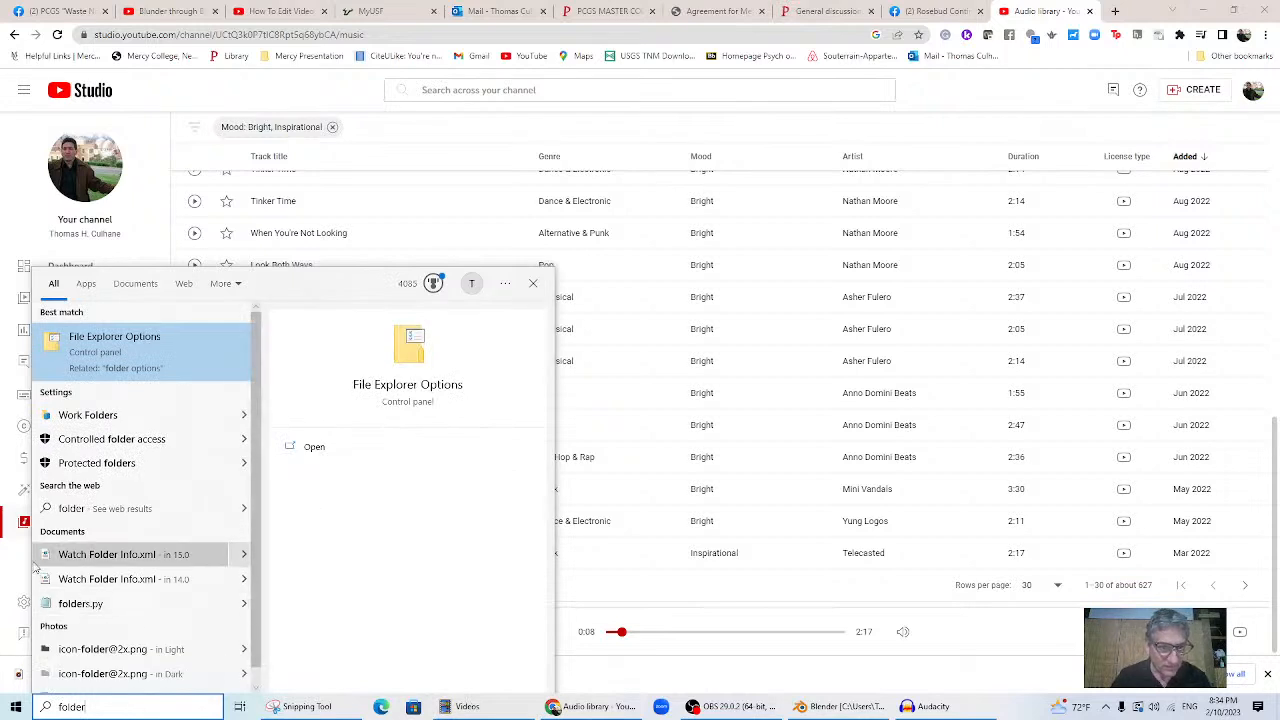
{"action": "left_click", "coordinate": [87, 372]}
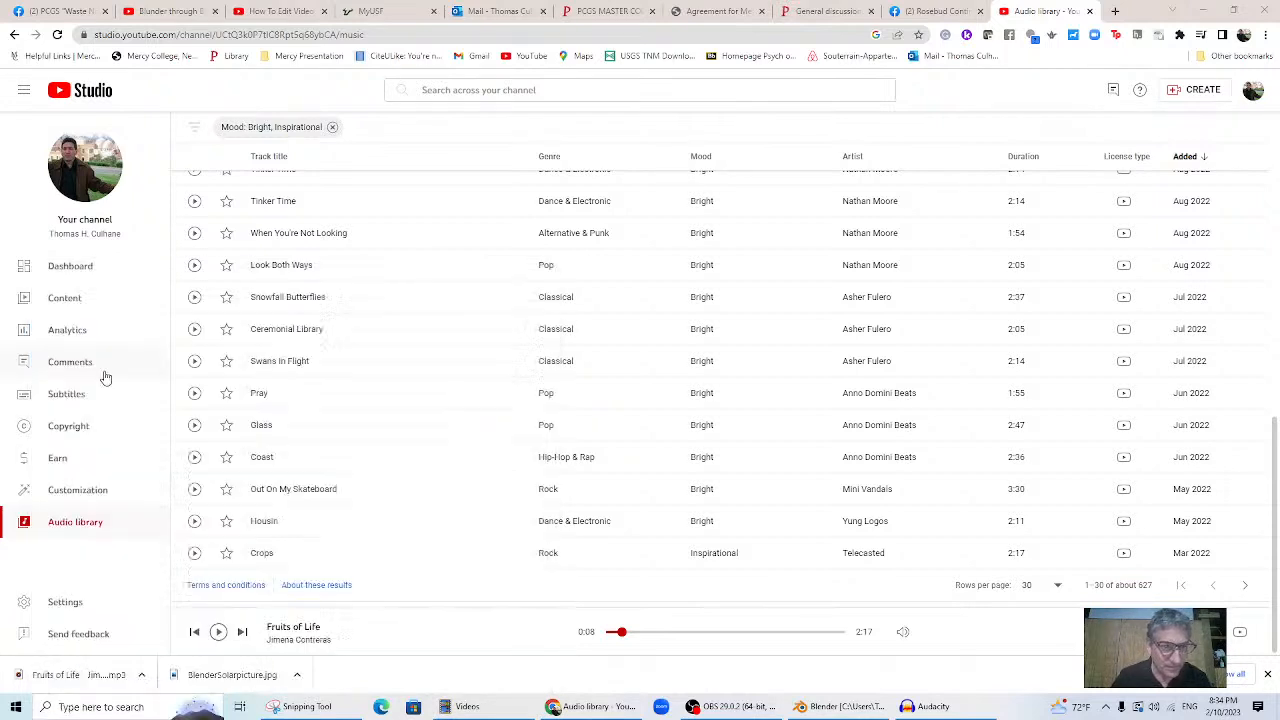
{"action": "left_click", "coordinate": [261, 390]}
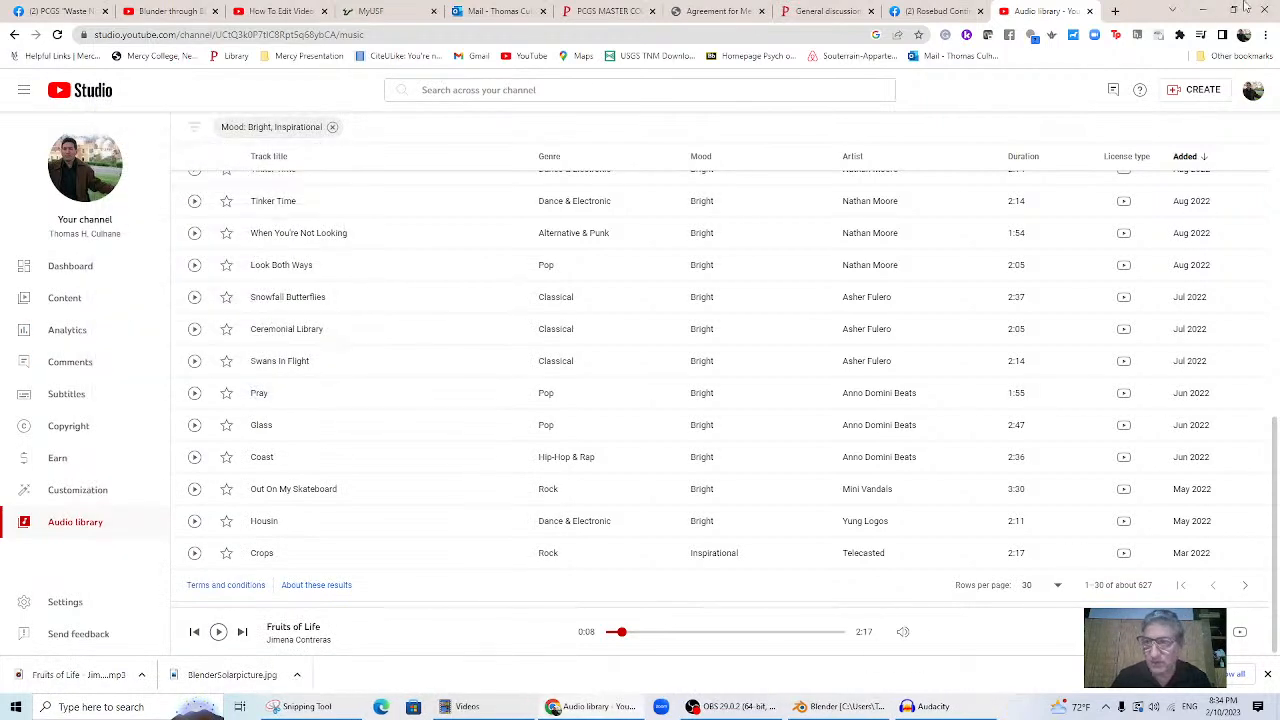
{"action": "left_click", "coordinate": [1206, 12]}
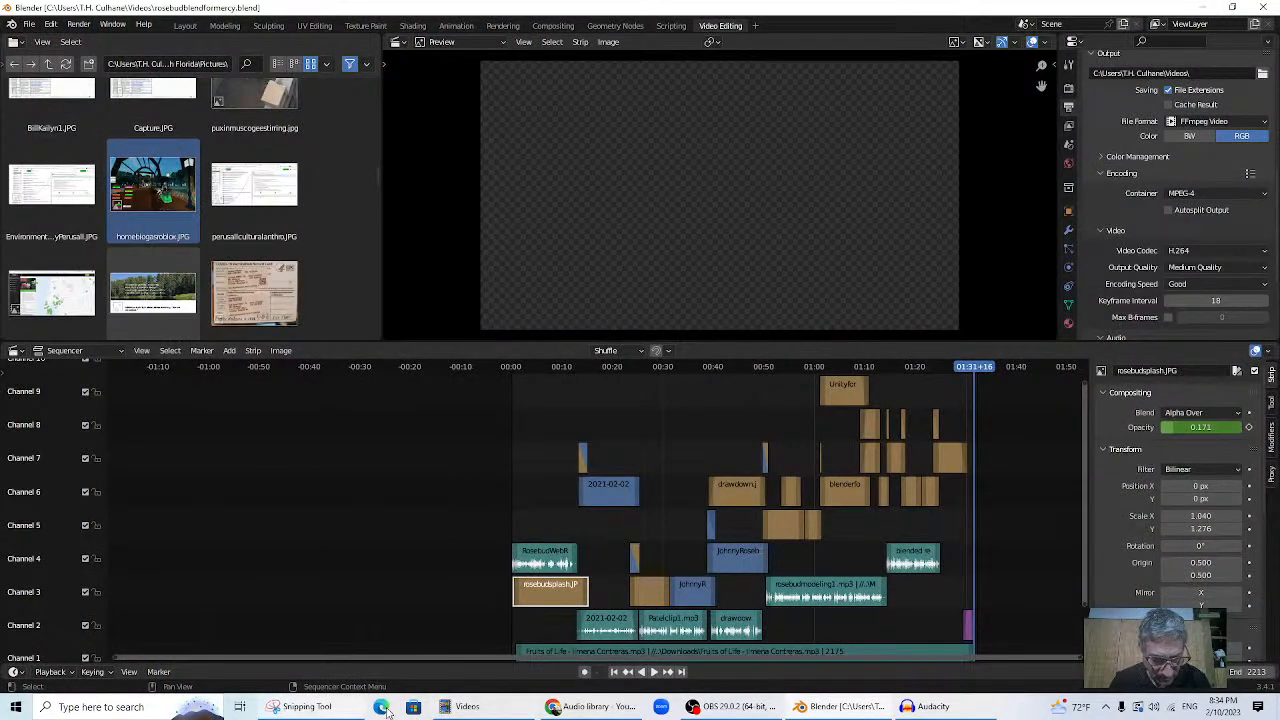
- Switch to File Explorer and reopen the Videos folder to look for the newly rendered file
{"action": "left_click", "coordinate": [497, 711]}
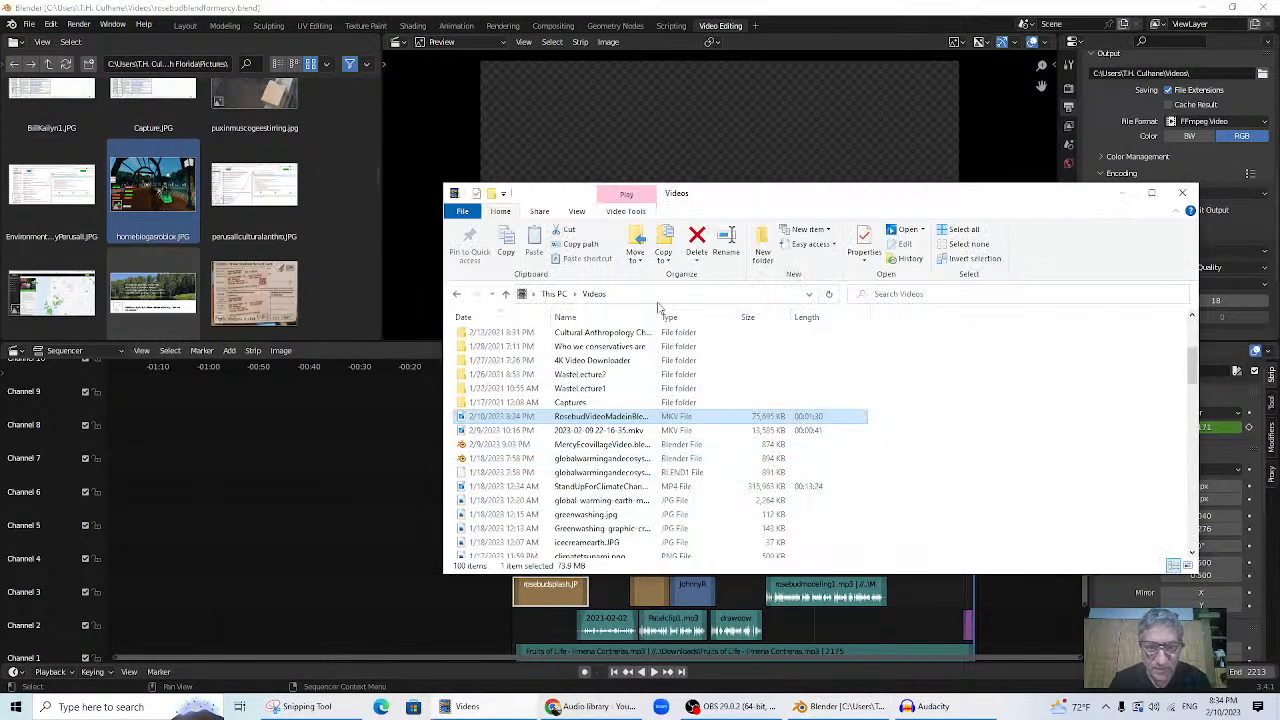
{"action": "left_click", "coordinate": [457, 294]}
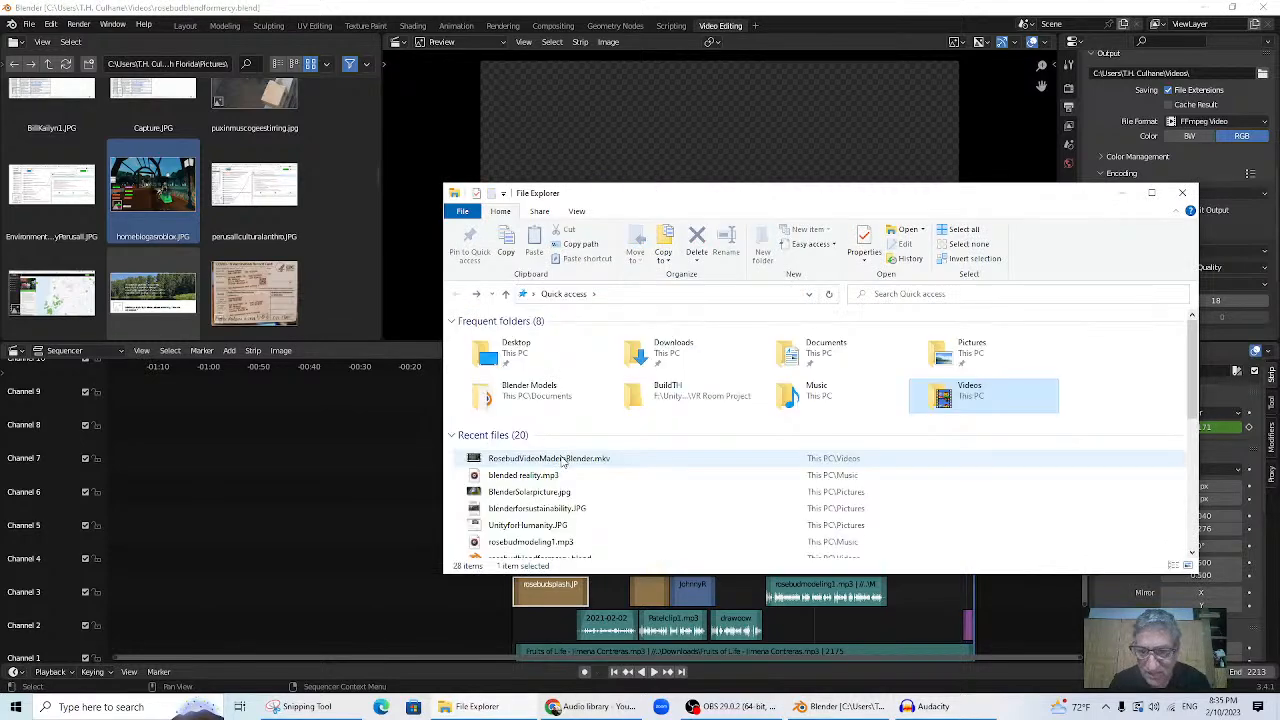
{"action": "double_click", "coordinate": [932, 398]}
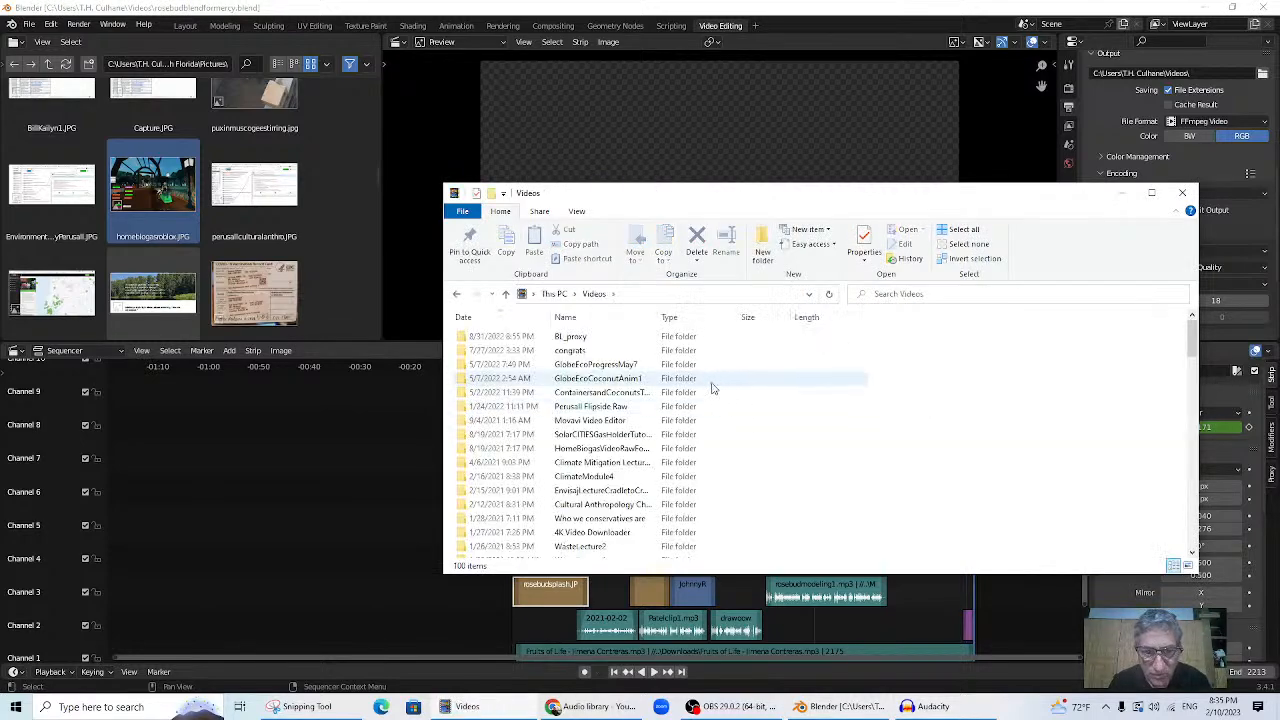
{"action": "scroll", "coordinate": [740, 405], "scroll_direction": "down", "scroll_amount": 5}
{"action": "scroll", "coordinate": [755, 421], "scroll_direction": "down", "scroll_amount": 2}
{"action": "scroll", "coordinate": [700, 380], "scroll_direction": "up", "scroll_amount": 4}
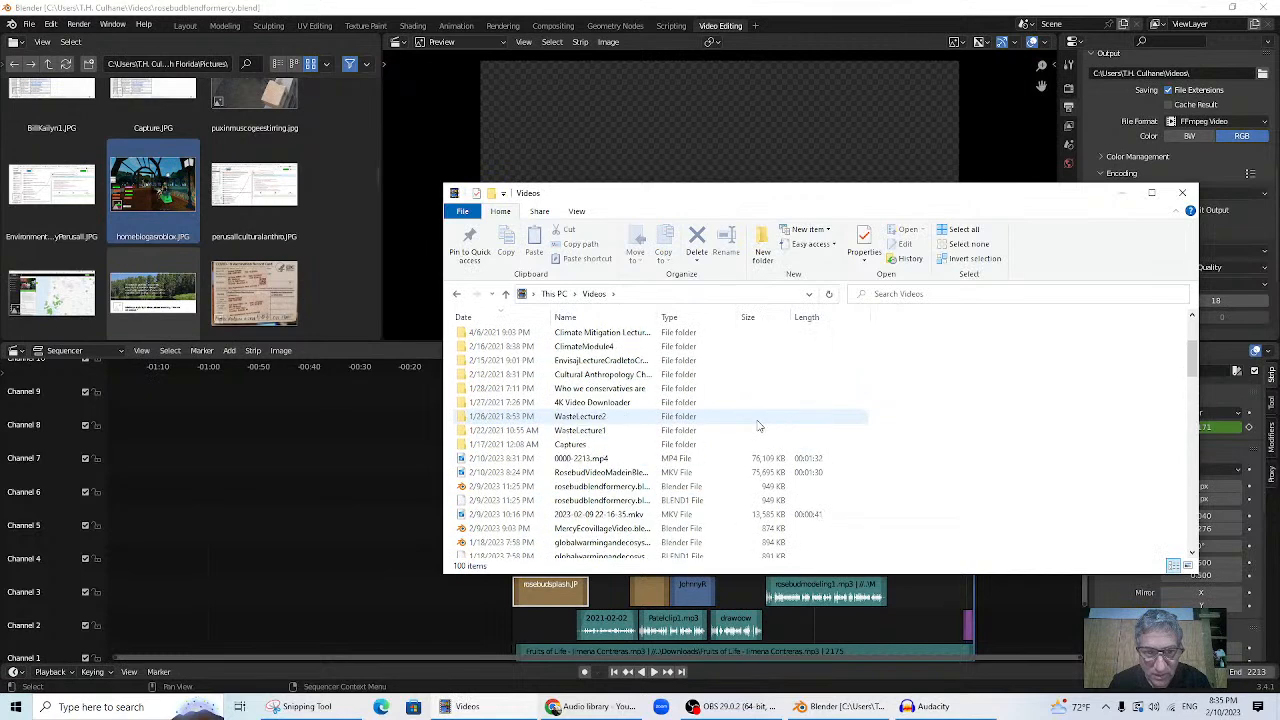
- Sort the Videos folder by date with the newest first and play the rendered 0000-2213.mp4
{"action": "left_click", "coordinate": [483, 318]}
{"action": "left_click", "coordinate": [483, 321]}
{"action": "left_click", "coordinate": [483, 321]}
{"action": "scroll", "coordinate": [738, 483], "scroll_direction": "down", "scroll_amount": 5}
{"action": "scroll", "coordinate": [738, 484], "scroll_direction": "up", "scroll_amount": 3}
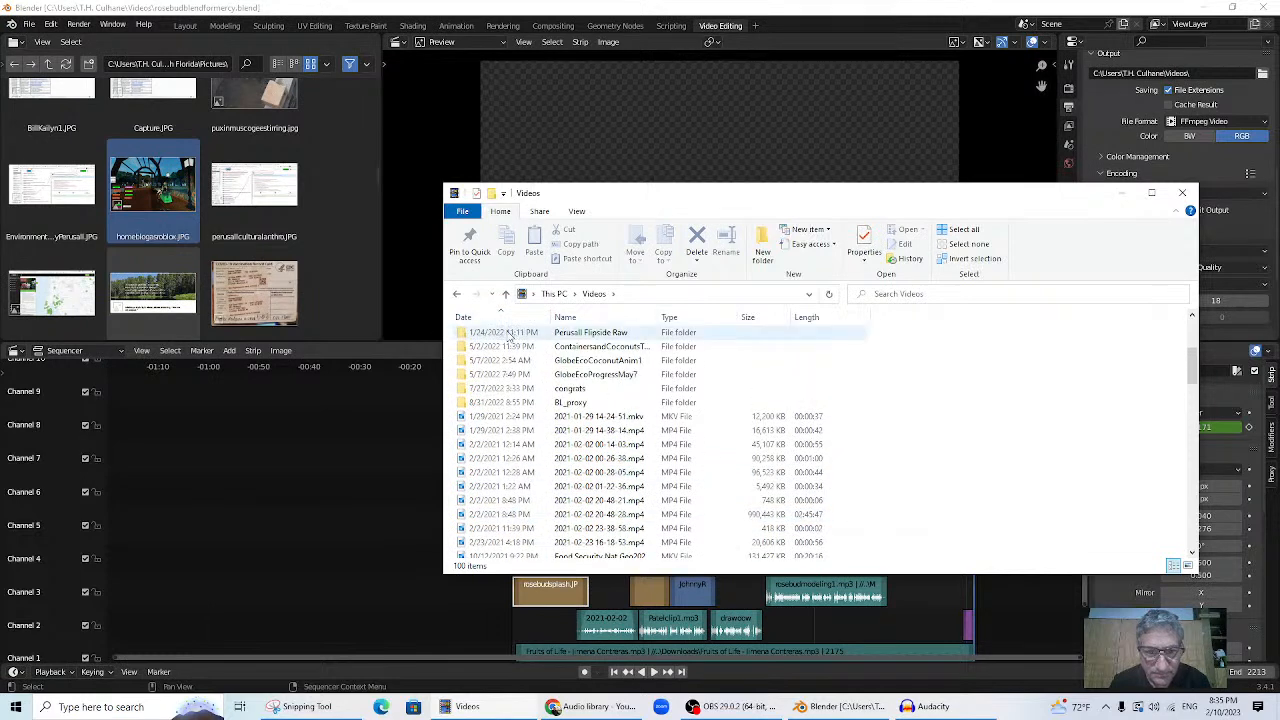
{"action": "left_click", "coordinate": [483, 317]}
{"action": "scroll", "coordinate": [738, 430], "scroll_direction": "down", "scroll_amount": 5}
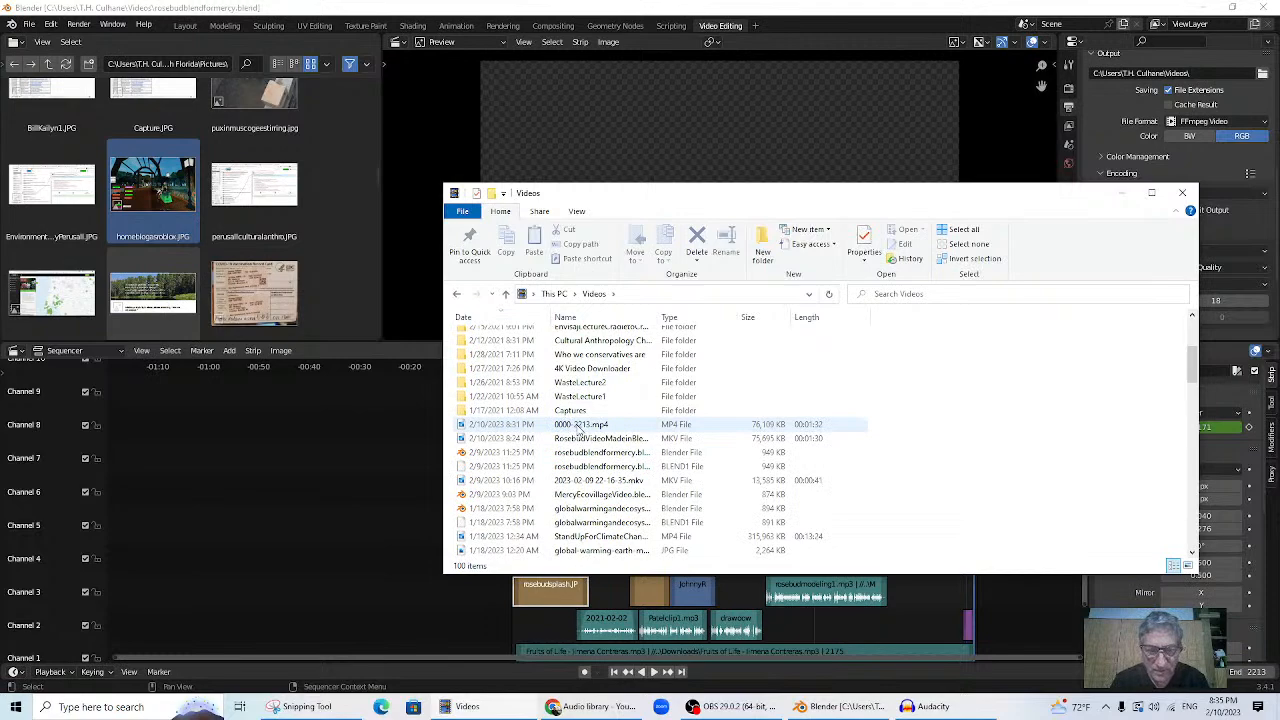
{"action": "left_click", "coordinate": [578, 428]}
{"action": "double_click", "coordinate": [570, 434]}
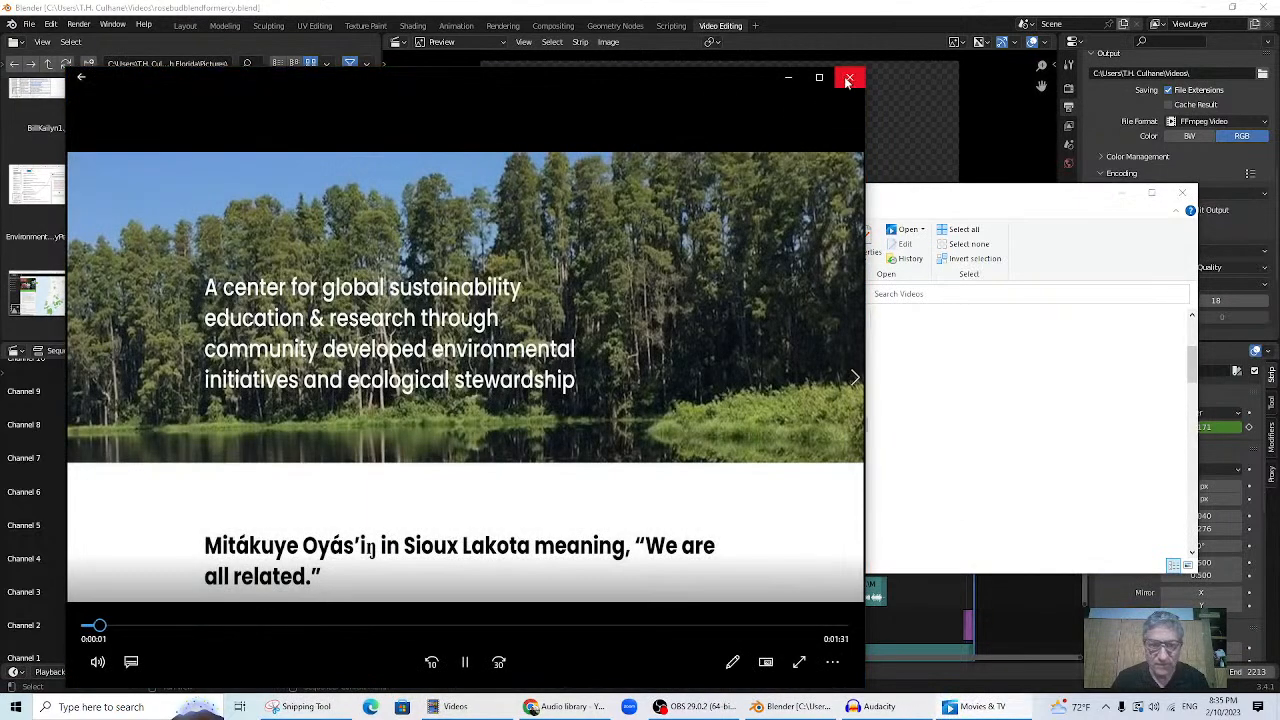
- Close the video player and rename the rendered 0000-2213.mp4 to RosebudVideoMadeinBlender.mp4
{"action": "left_click", "coordinate": [849, 78]}
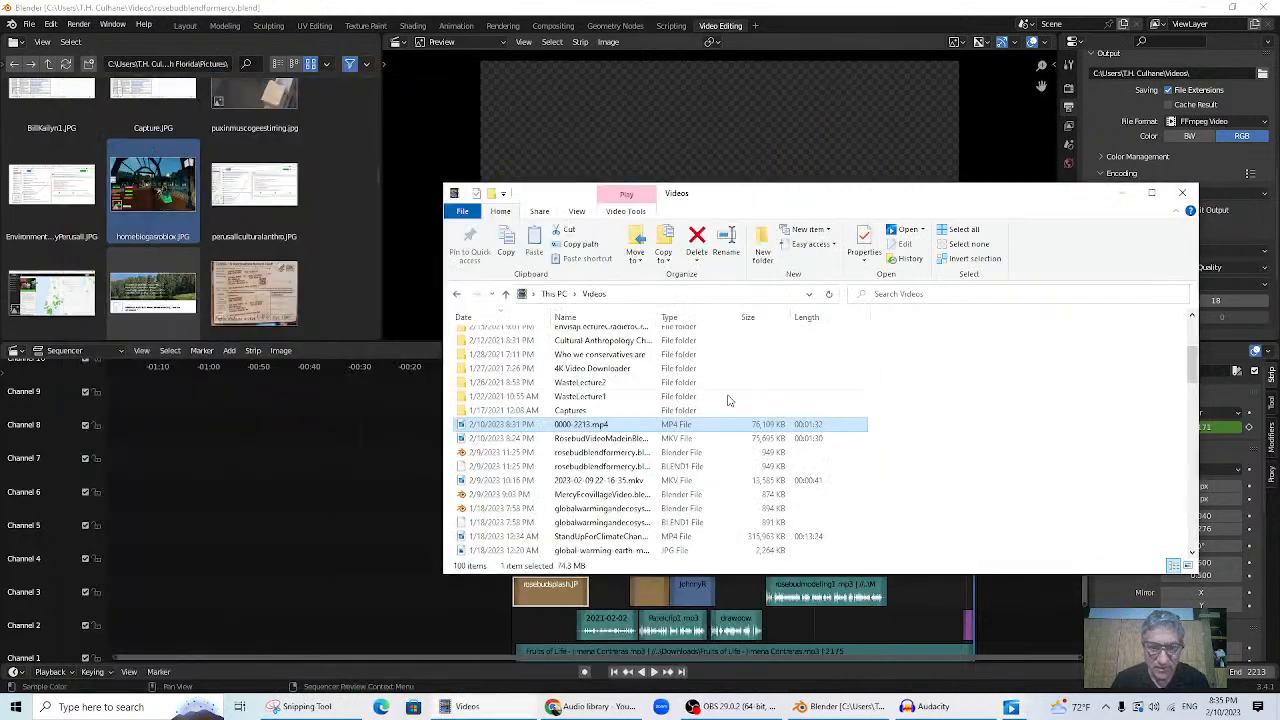
{"action": "left_click", "coordinate": [572, 426]}
{"action": "type", "text": "RosebudVideoMad"}
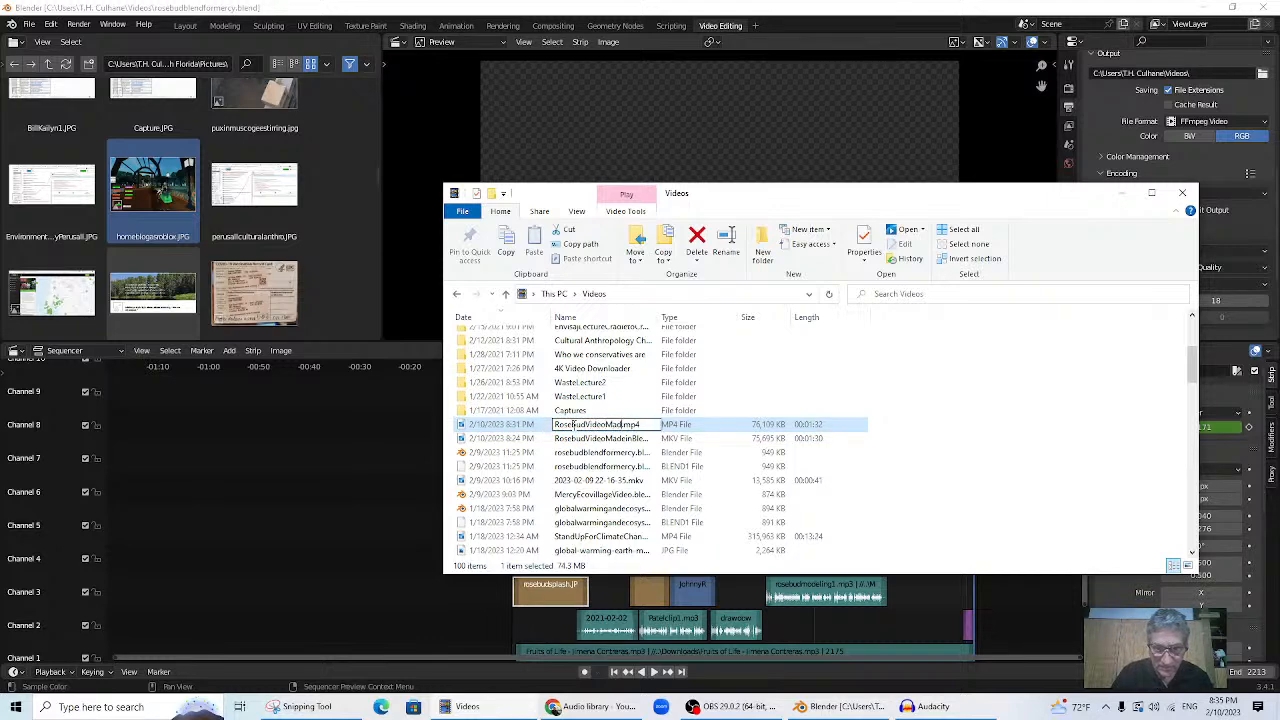
{"action": "type", "text": "eInBlender"}
{"action": "key", "text": "Return"}
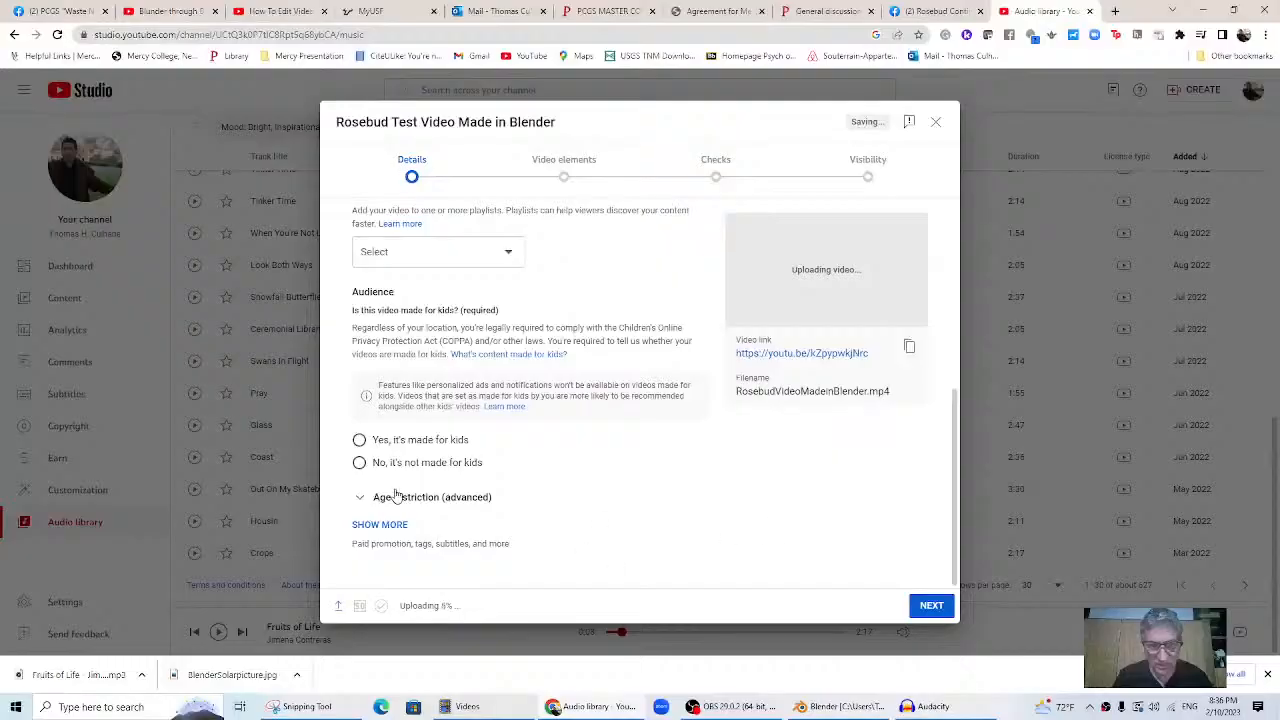
- Mark the YouTube upload as not made for kids and extend its title to "Rosebud Test Video Made in Blender for Students to Learn Editing in Blender"
{"action": "left_click", "coordinate": [359, 463]}
{"action": "scroll", "coordinate": [622, 508], "scroll_direction": "up", "scroll_amount": 4}
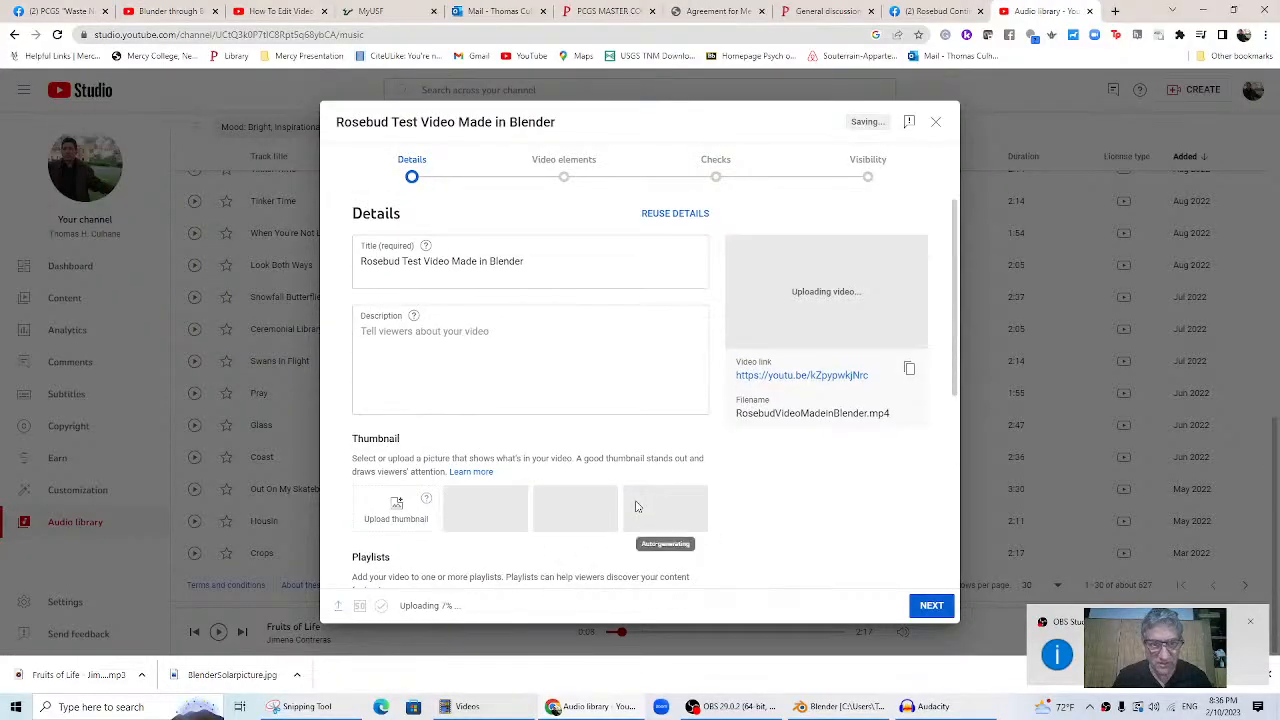
{"action": "left_click", "coordinate": [548, 262]}
{"action": "type", "text": "for "}
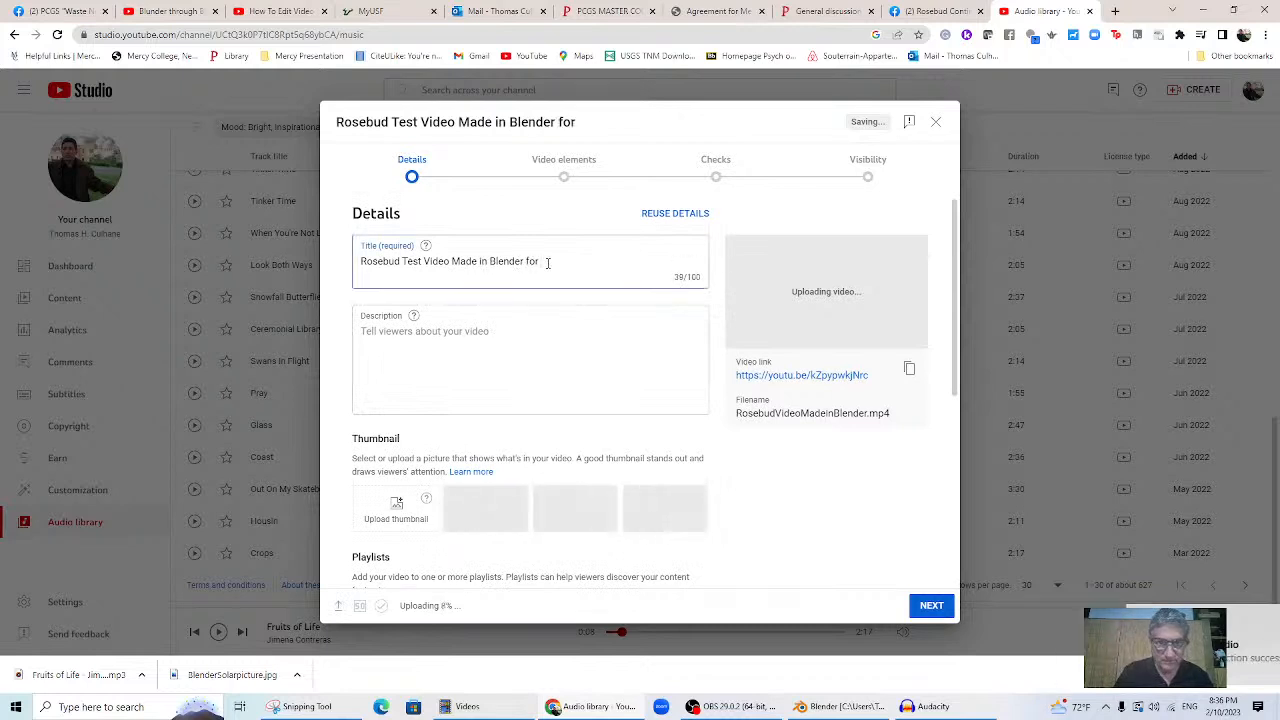
{"action": "type", "text": "Student"}
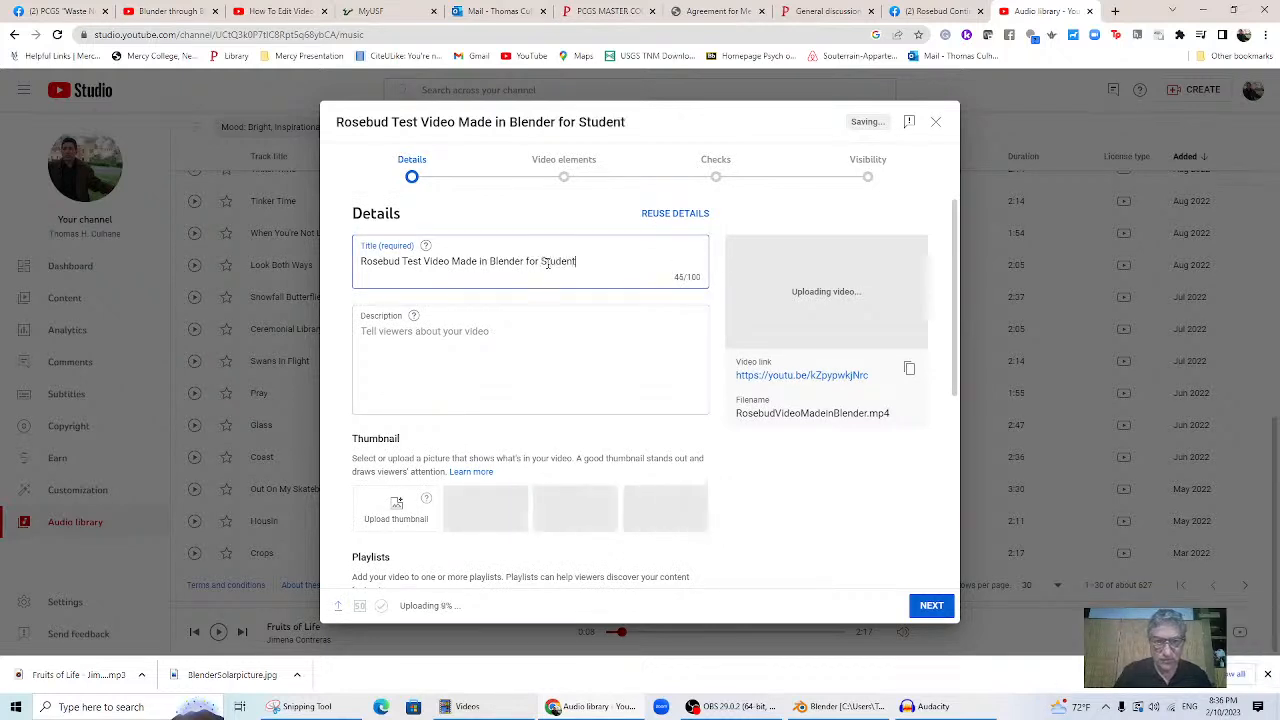
{"action": "type", "text": "s to Learn"}
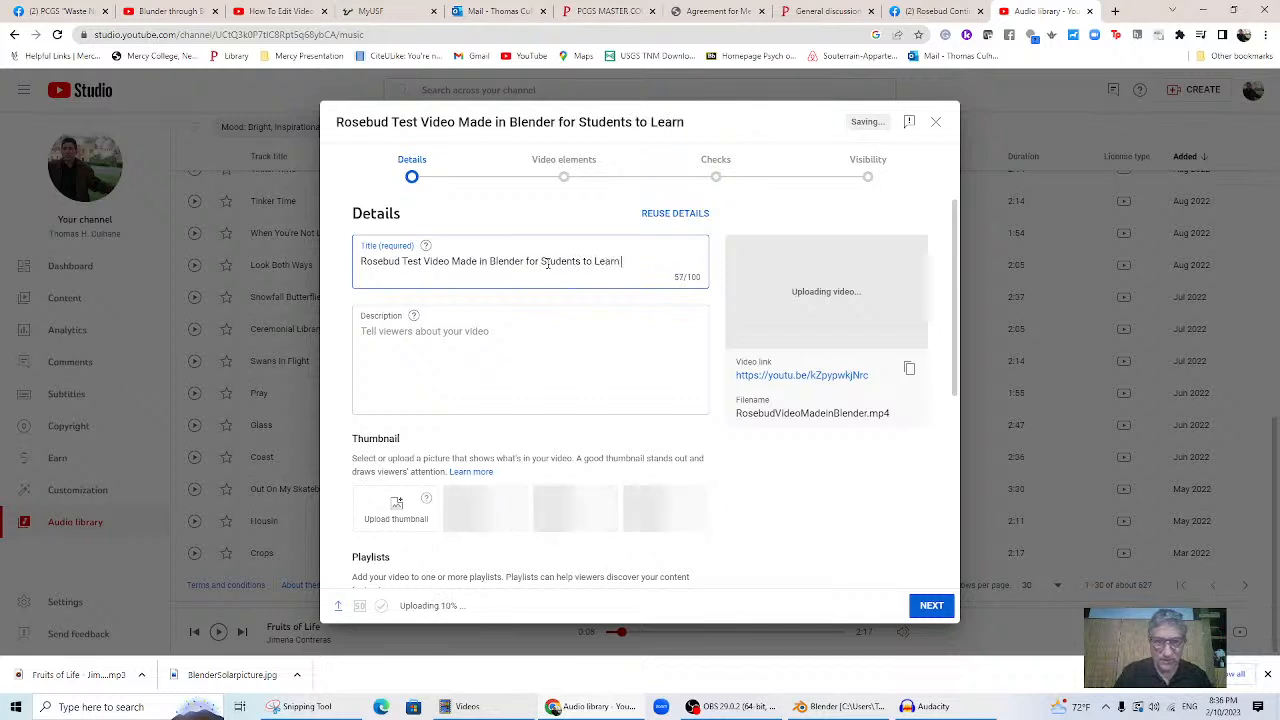
{"action": "type", "text": " Editing"}
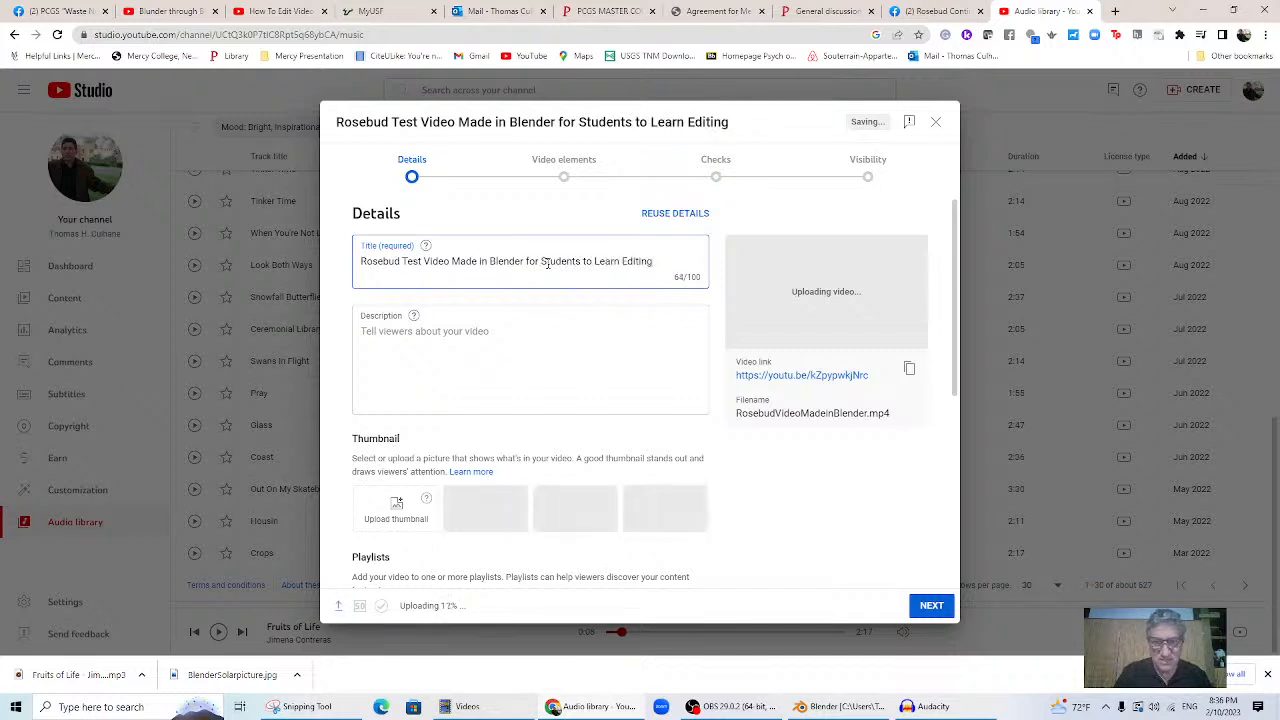
{"action": "type", "text": " in Belnde"}
- Enter description 'This is an improvised video made for the purposes of teaching students how to "blunder through blender" to make a video. It is just a draft!'
{"action": "left_click", "coordinate": [393, 335]}
{"action": "type", "text": "This is an improvised video "}
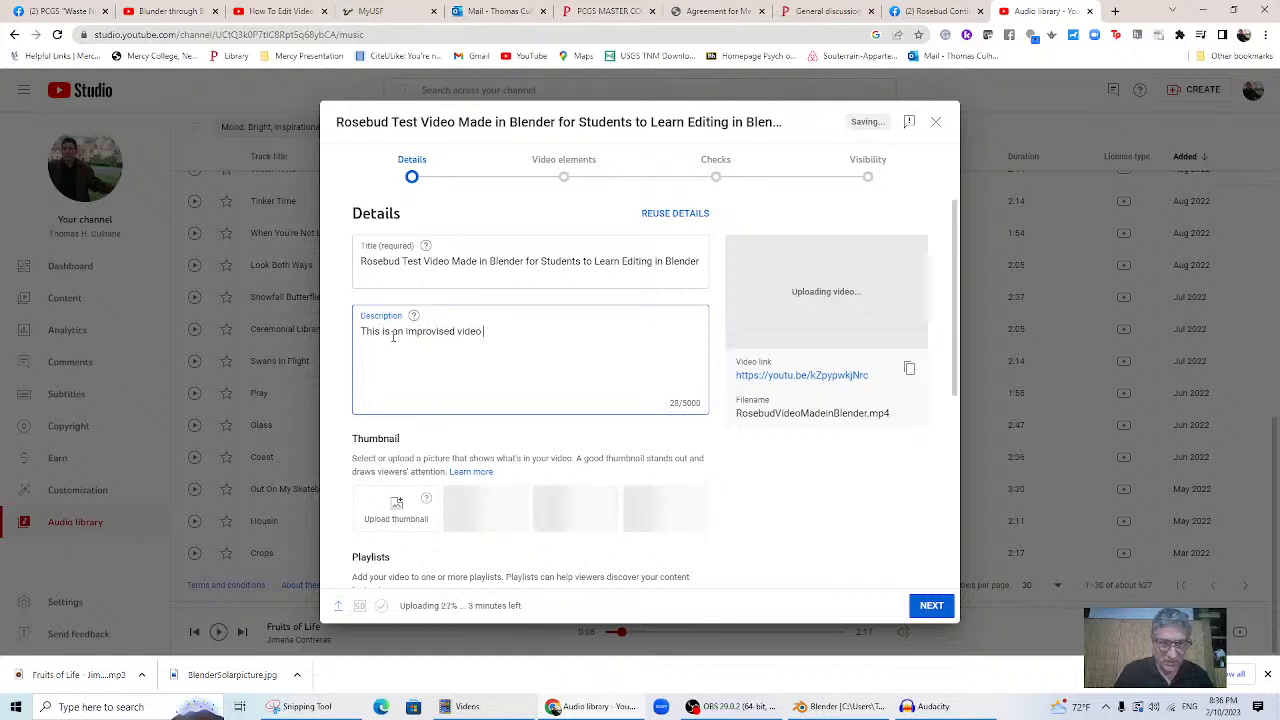
{"action": "type", "text": "made for te pu"}
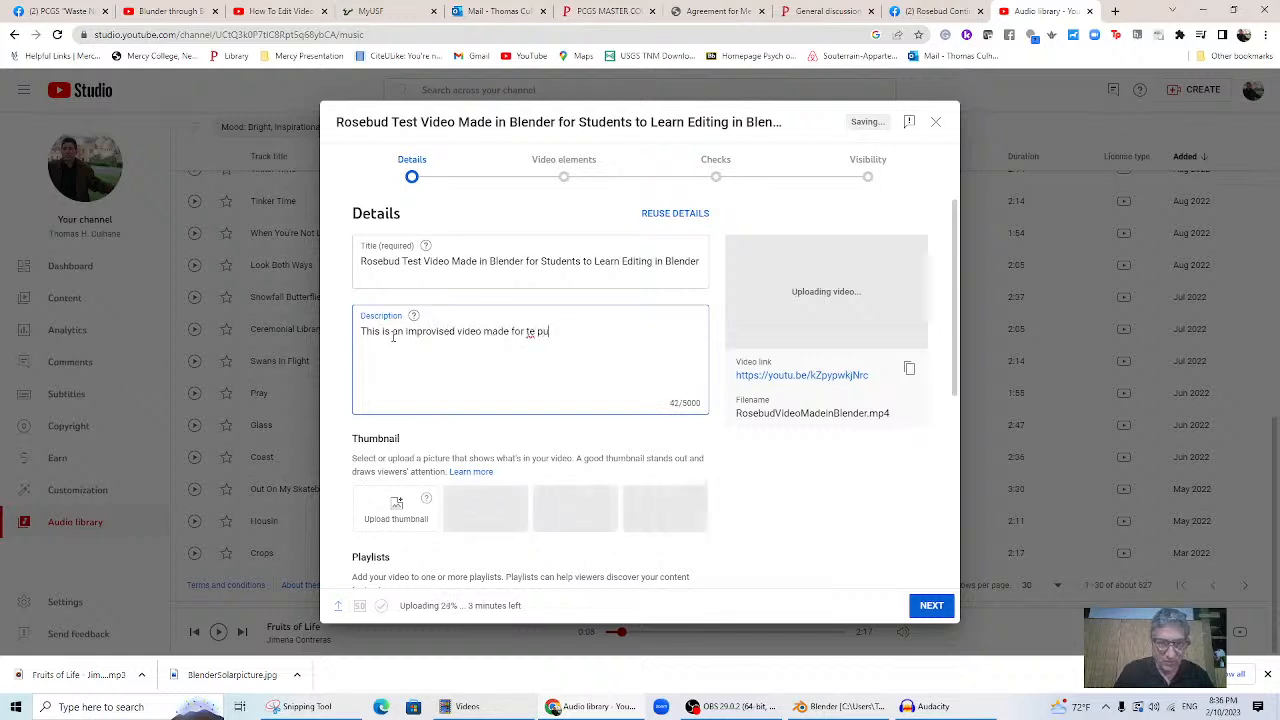
{"action": "key", "text": "BackSpace"}
{"action": "key", "text": "BackSpace"}
{"action": "key", "text": "BackSpace"}
{"action": "key", "text": "BackSpace"}
{"action": "type", "text": "he purposes of "}
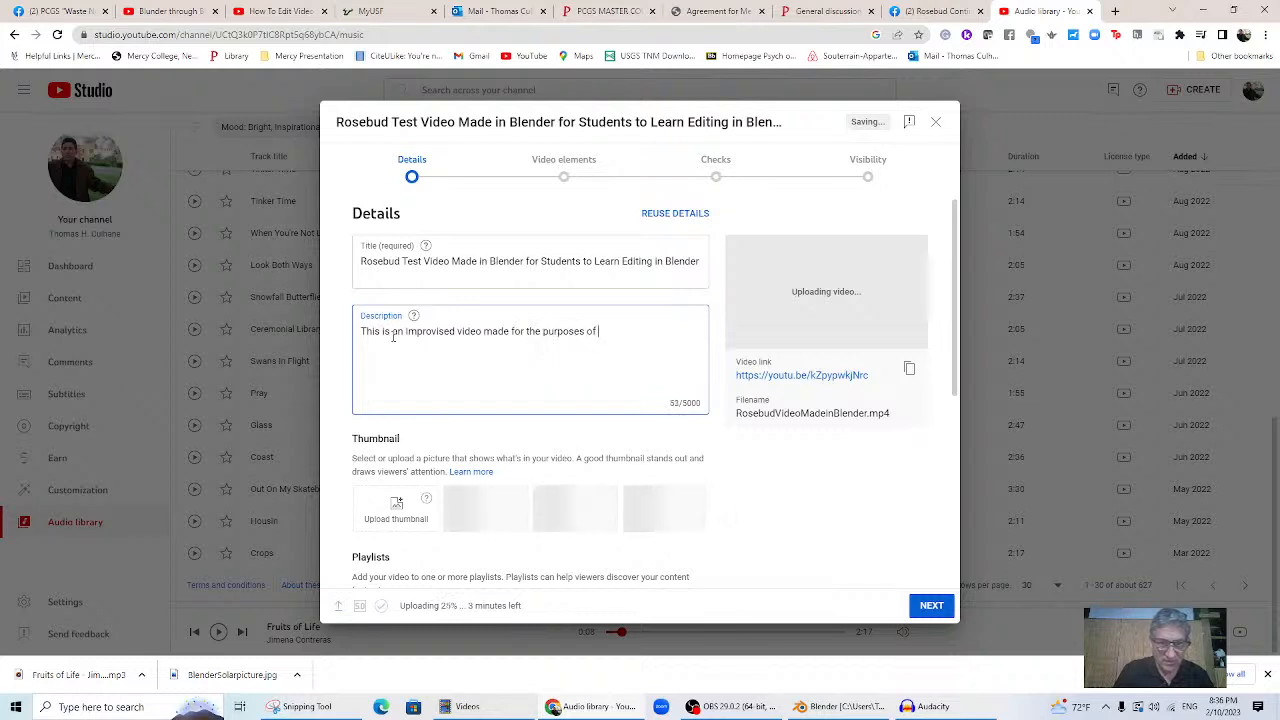
{"action": "type", "text": "teaching students how to 'blunder throug"}
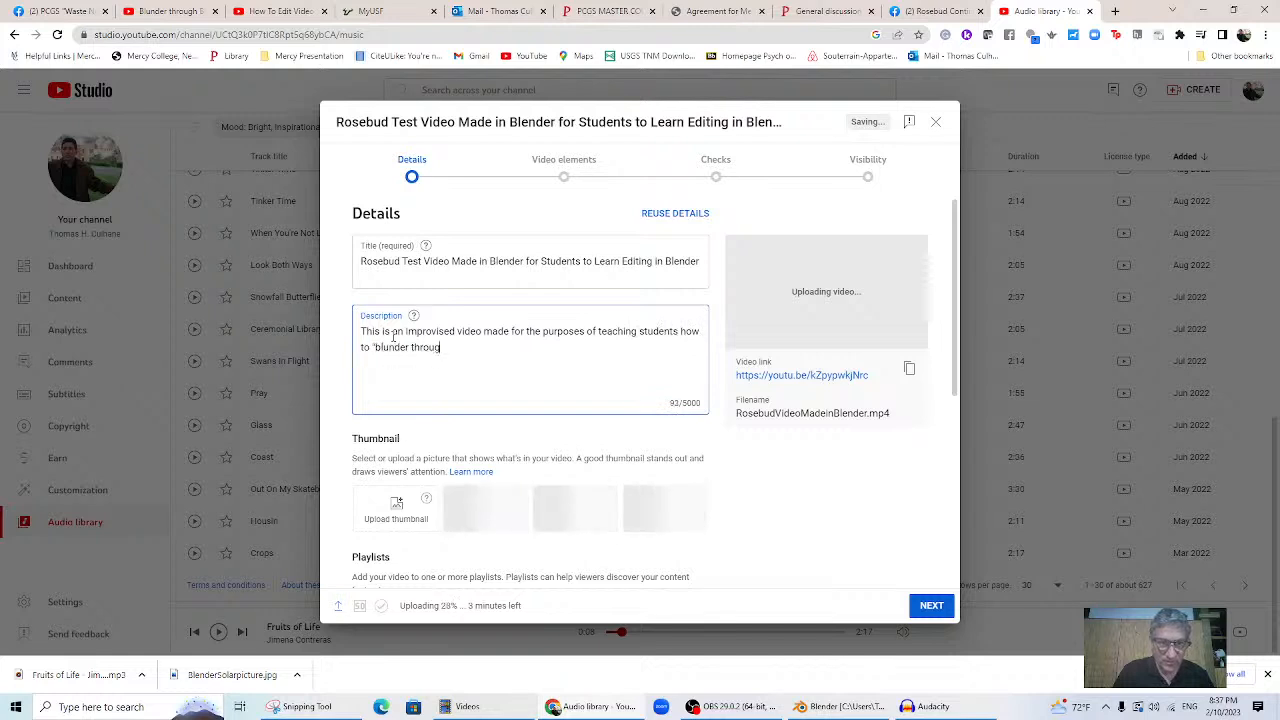
{"action": "type", "text": "h blender' to make a video. It is ju"}
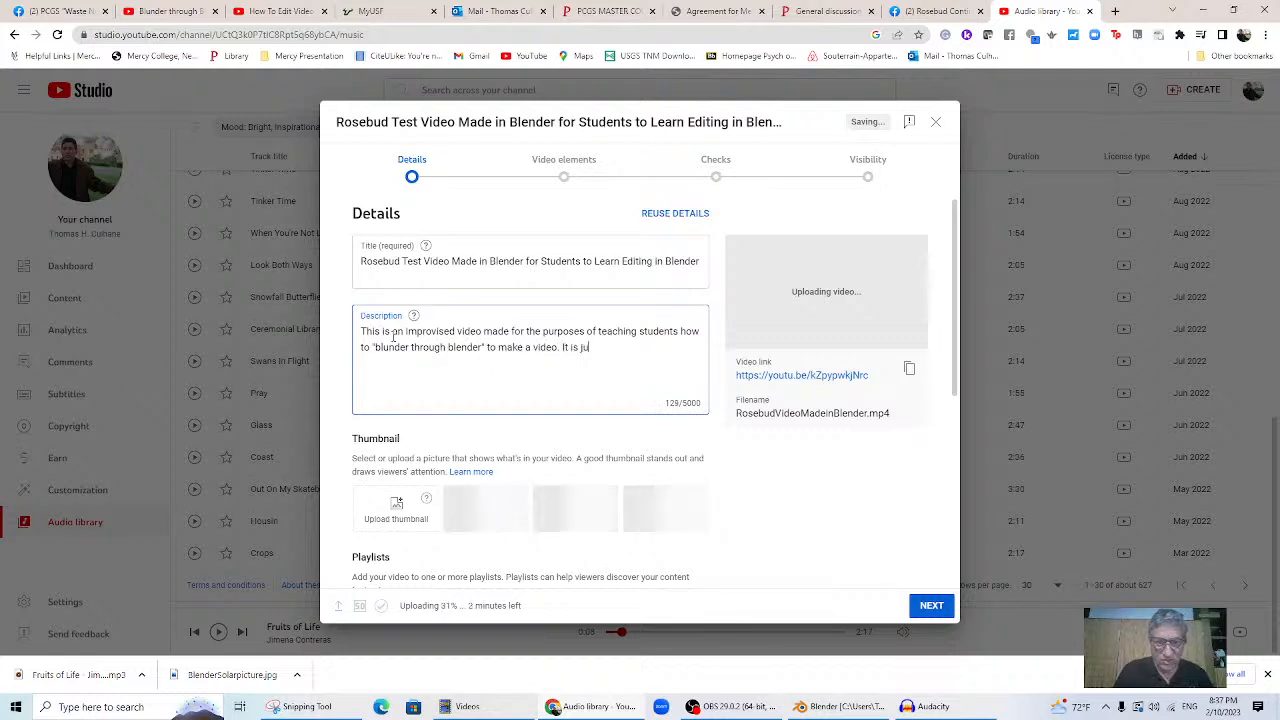
{"action": "type", "text": "st a da"}
{"action": "key", "text": "BackSpace"}
{"action": "type", "text": "raft!"}
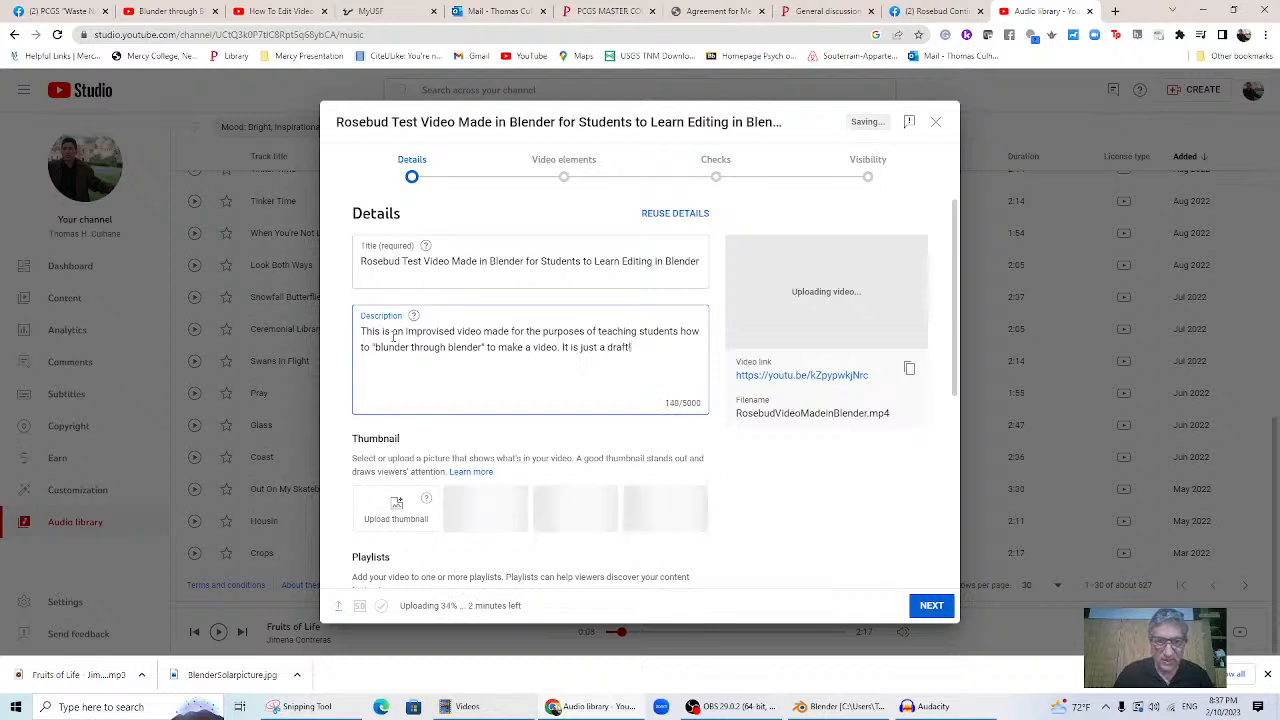
- Advance the upload through the video elements and checks stages to the visibility stage without adding subtitles, end screen or cards
{"action": "left_click", "coordinate": [931, 607]}
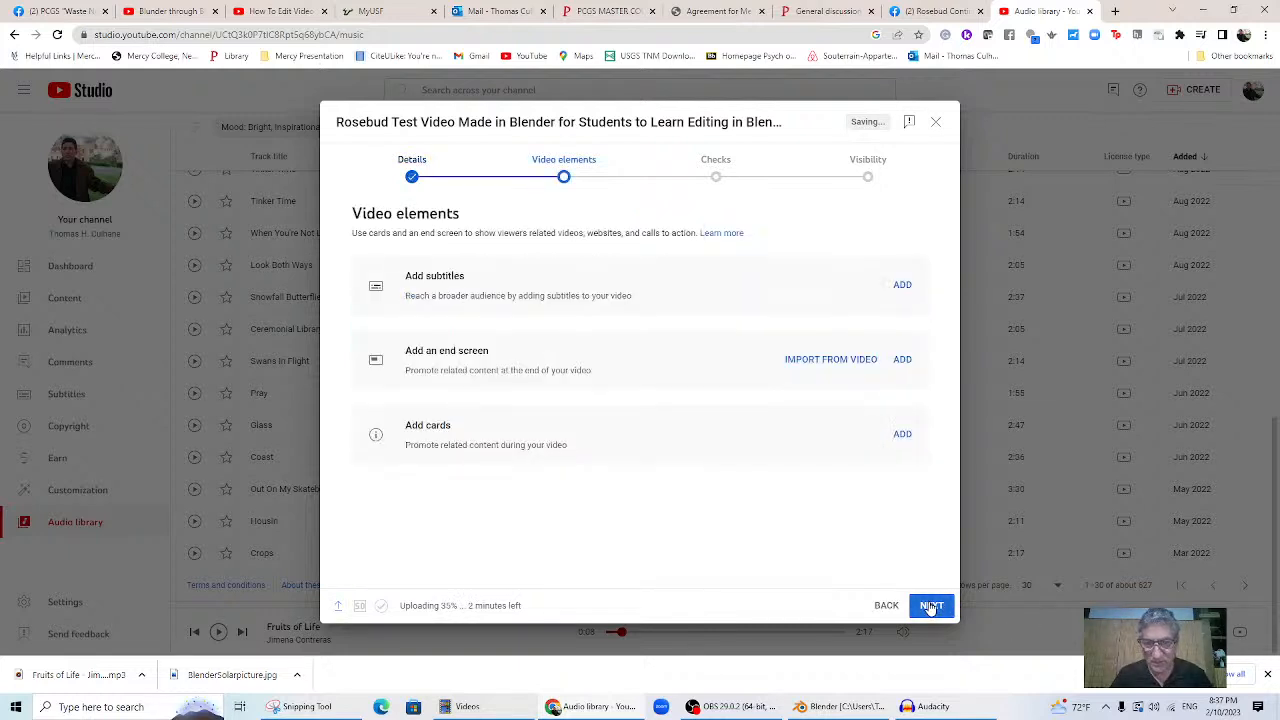
{"action": "left_click", "coordinate": [931, 607]}
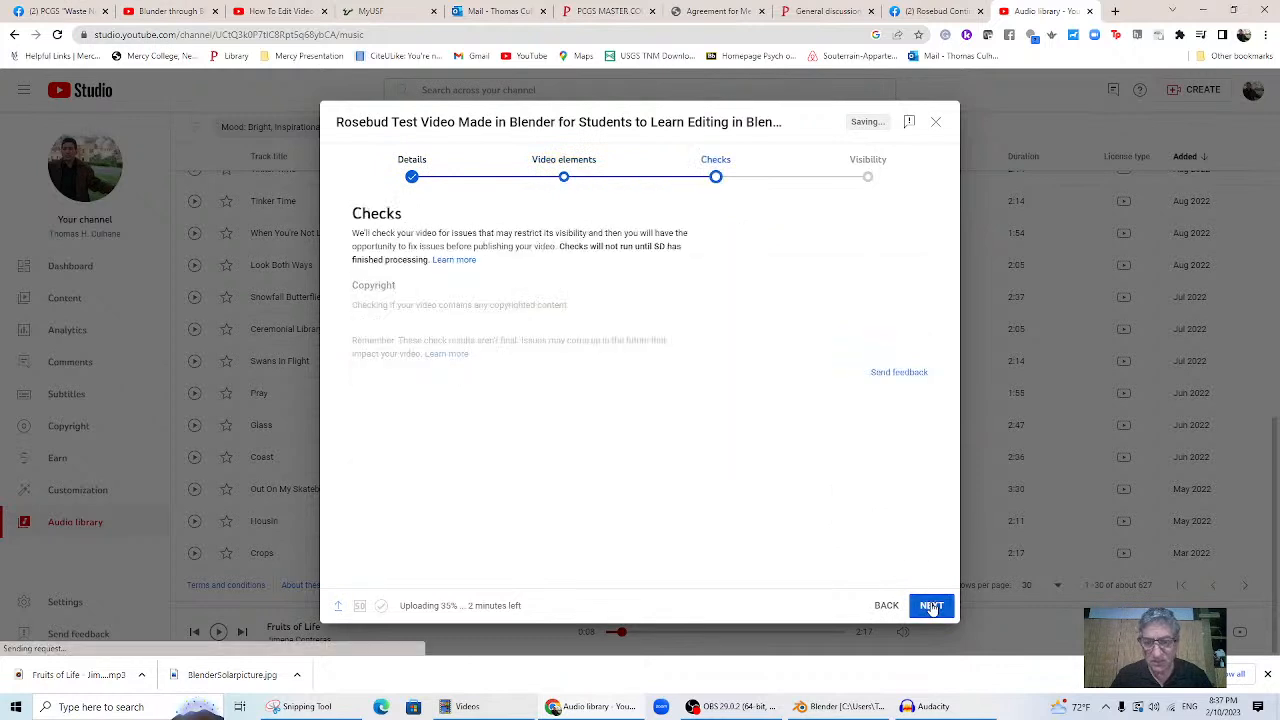
{"action": "left_click", "coordinate": [934, 609]}
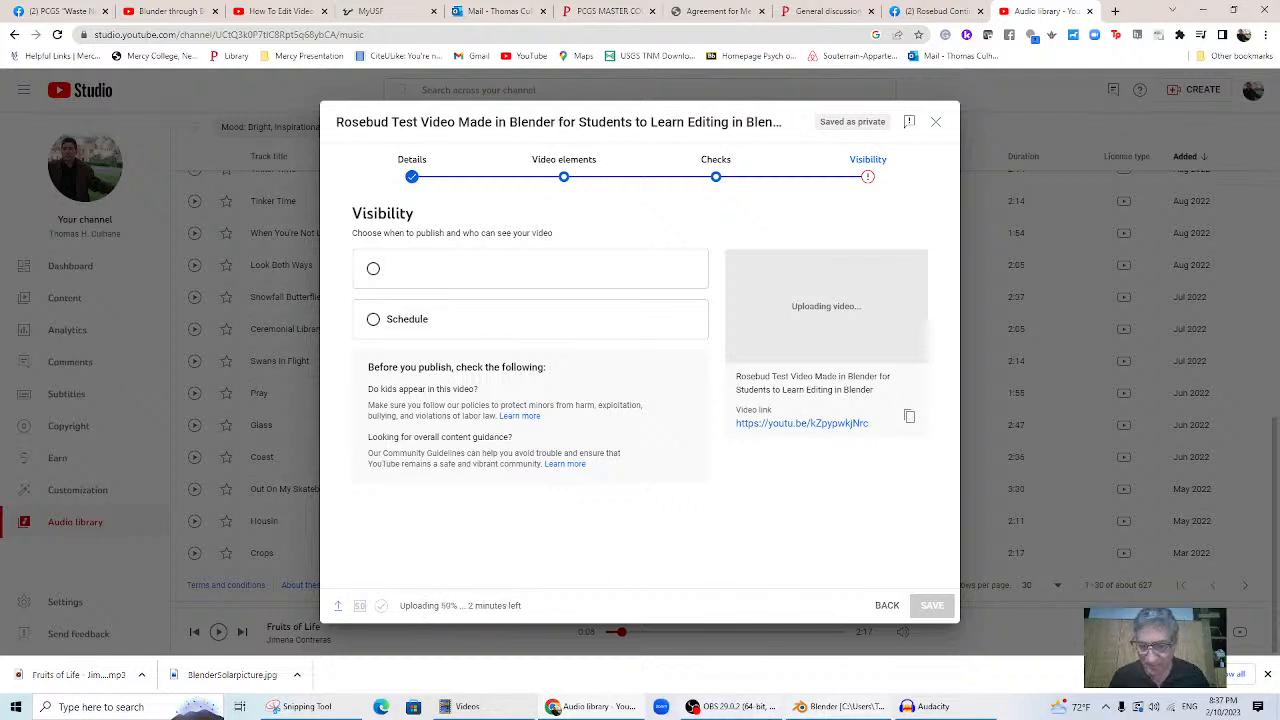
- Switch to Blender and scrub through the Rosebud timeline to review the arranged strips and preview frames
{"action": "left_click", "coordinate": [838, 707]}
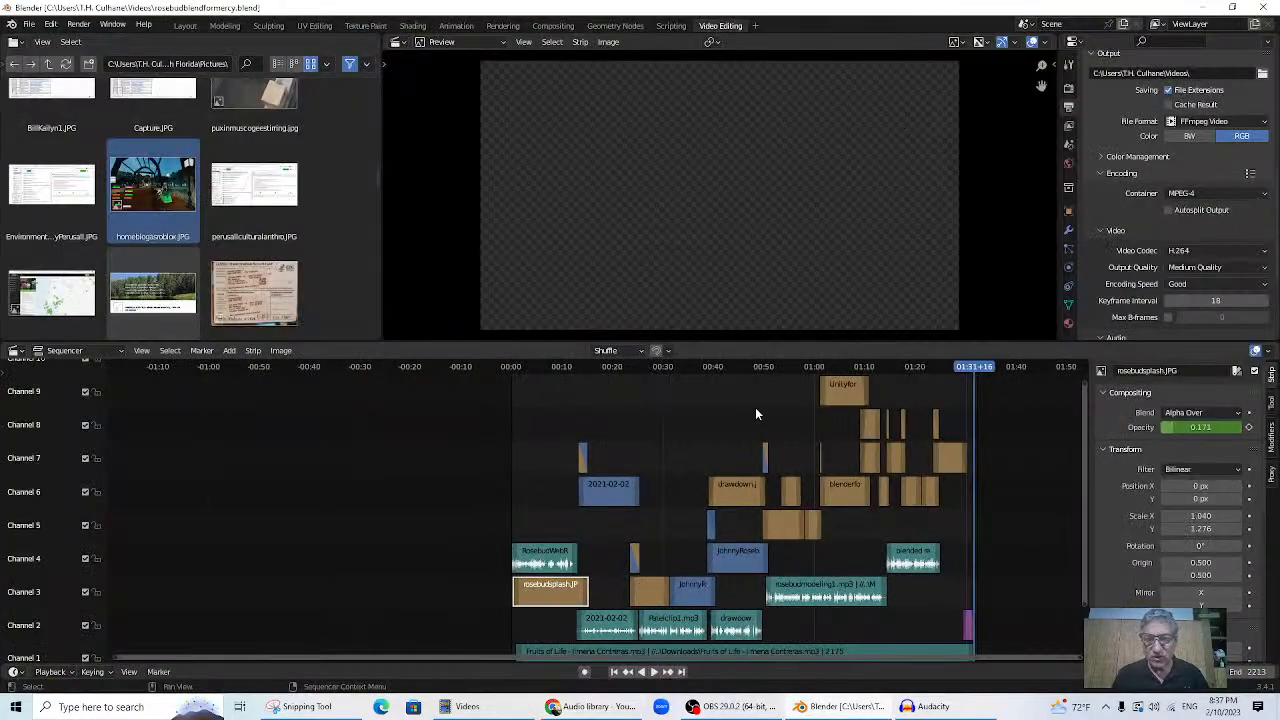
{"action": "left_click_drag", "start_coordinate": [810, 366], "coordinate": [624, 423]}
{"action": "scroll", "coordinate": [794, 455], "scroll_direction": "down", "scroll_amount": 4}
{"action": "scroll", "coordinate": [819, 485], "scroll_direction": "up", "scroll_amount": 3}
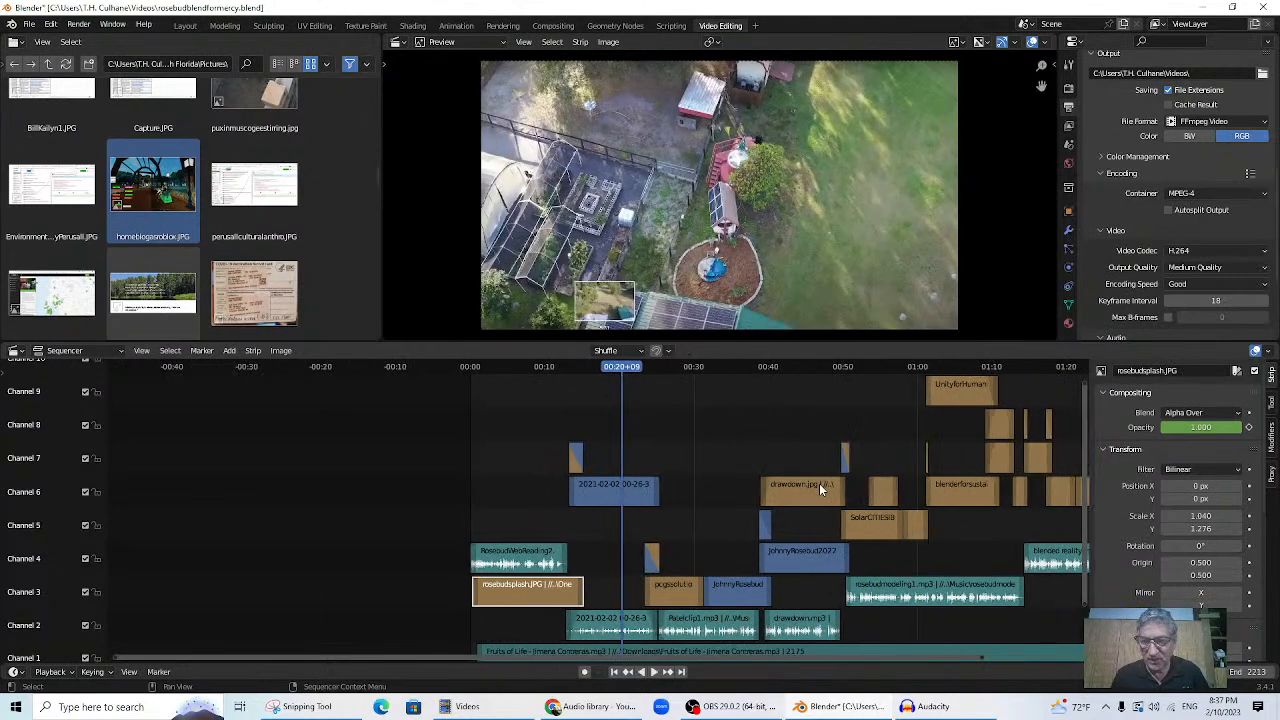
{"action": "scroll", "coordinate": [820, 489], "scroll_direction": "down", "scroll_amount": 4}
{"action": "scroll", "coordinate": [616, 422], "scroll_direction": "up", "scroll_amount": 3}
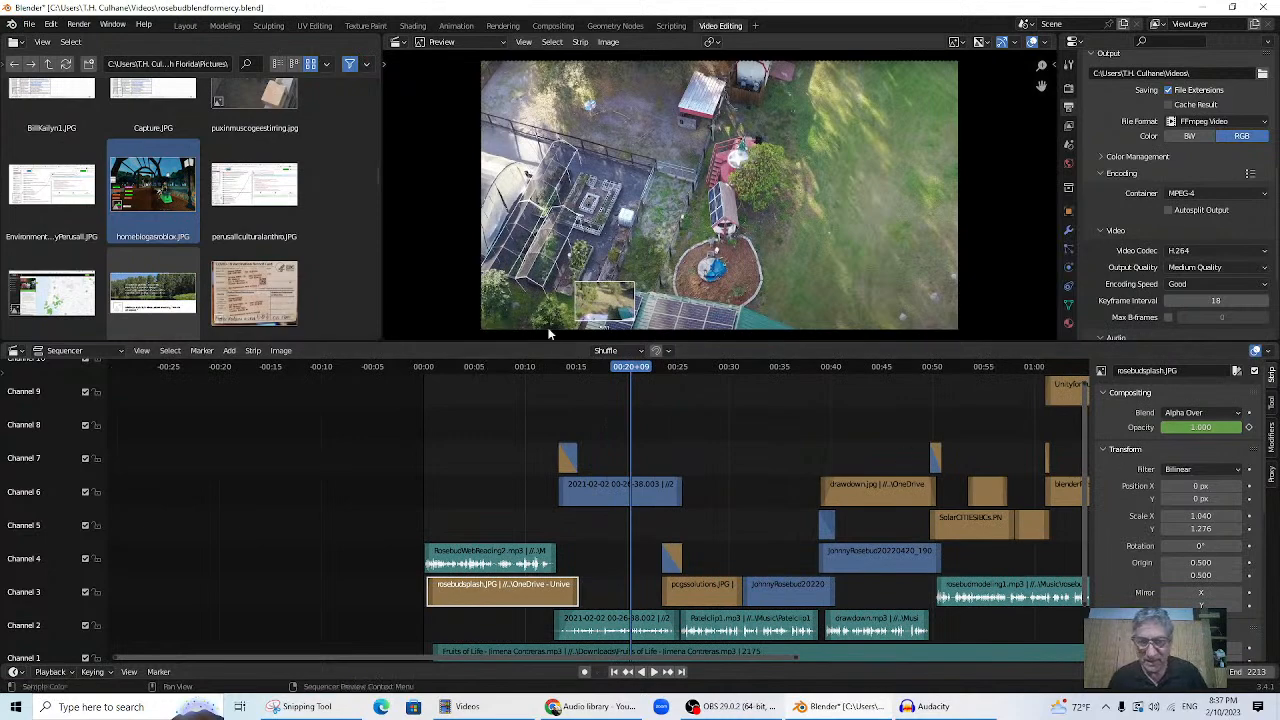
{"action": "left_click_drag", "start_coordinate": [535, 374], "coordinate": [955, 440]}
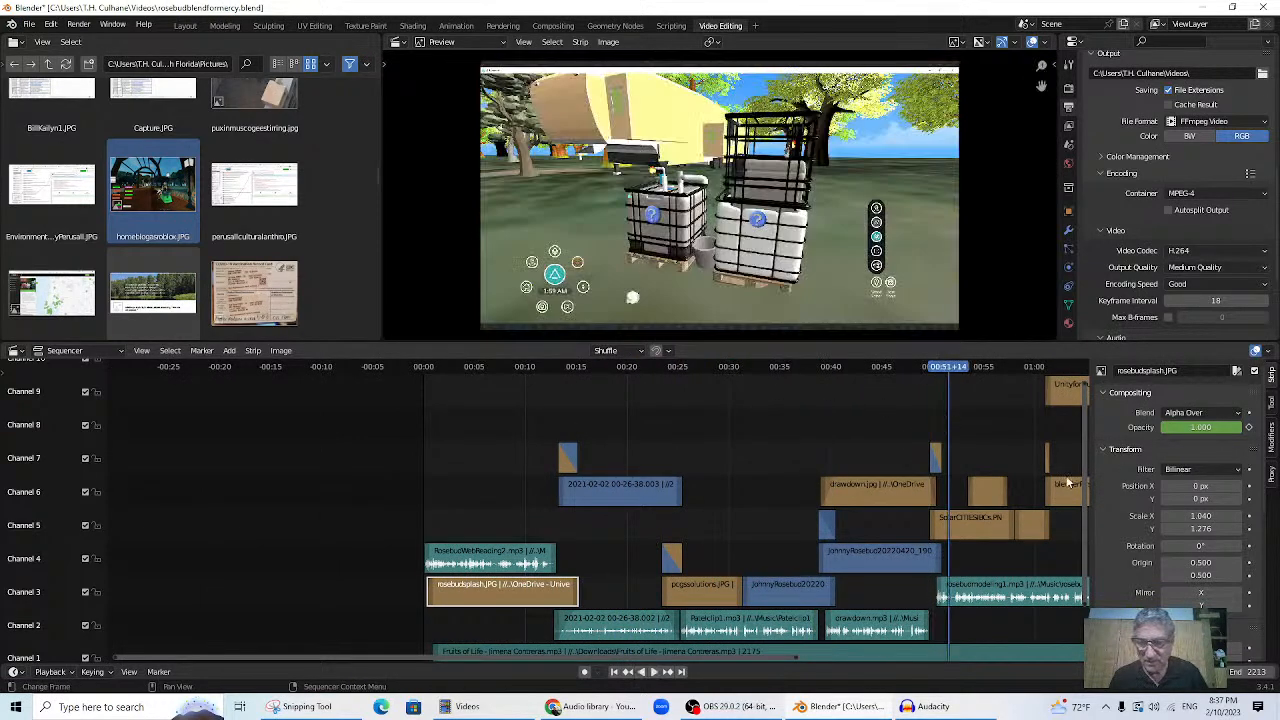
{"action": "left_click_drag", "start_coordinate": [1083, 487], "coordinate": [1093, 585]}
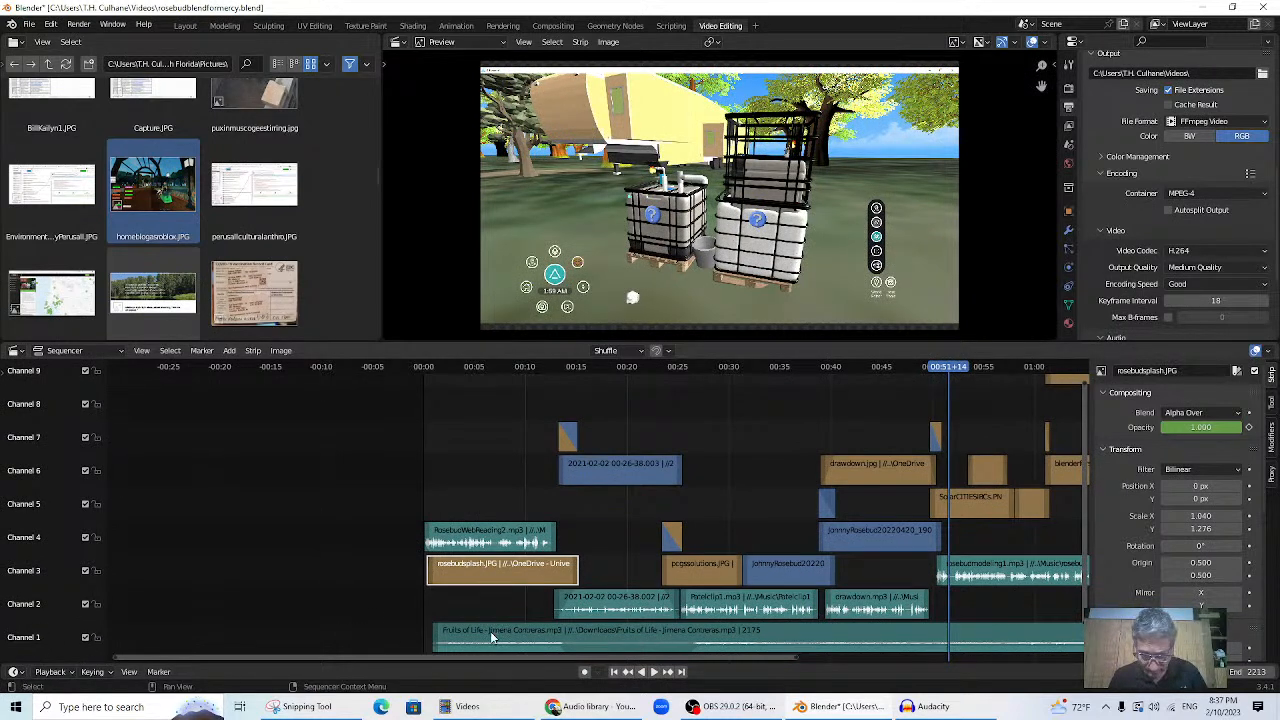
- Hide the sequencer's channel list and show it again
{"action": "left_click", "coordinate": [18, 352]}
{"action": "left_click", "coordinate": [24, 355]}
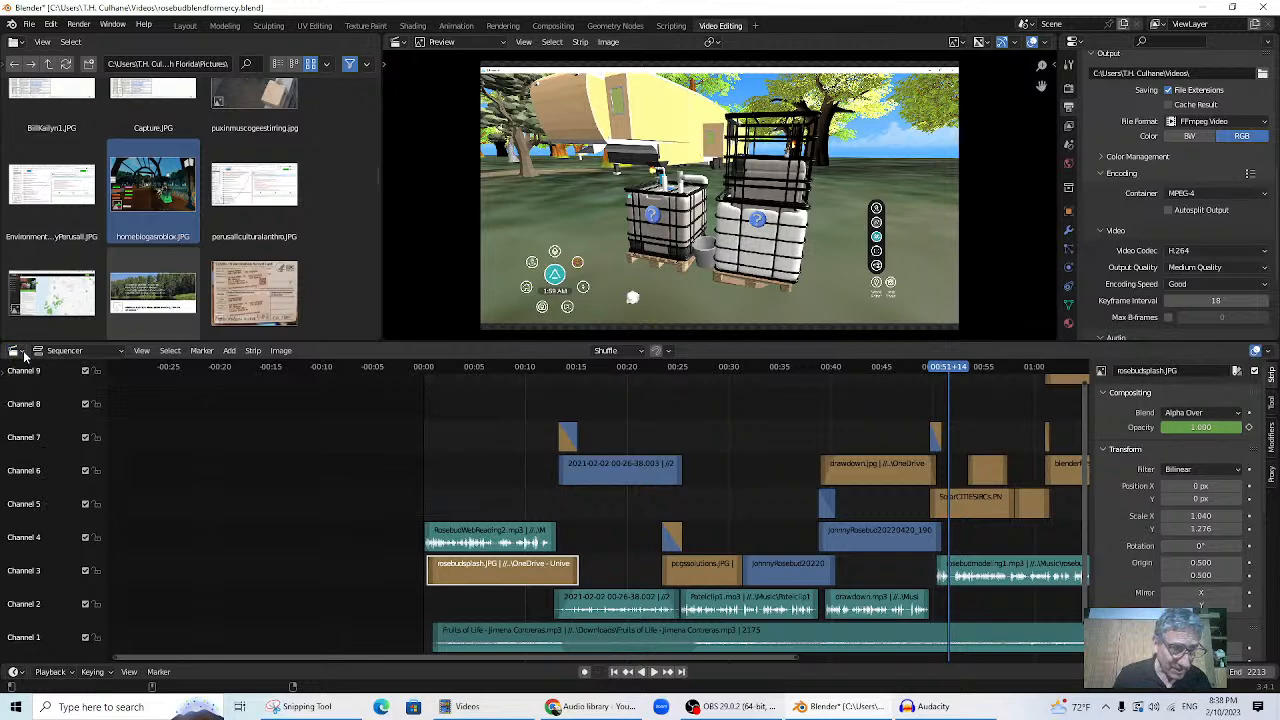
{"action": "left_click", "coordinate": [143, 351]}
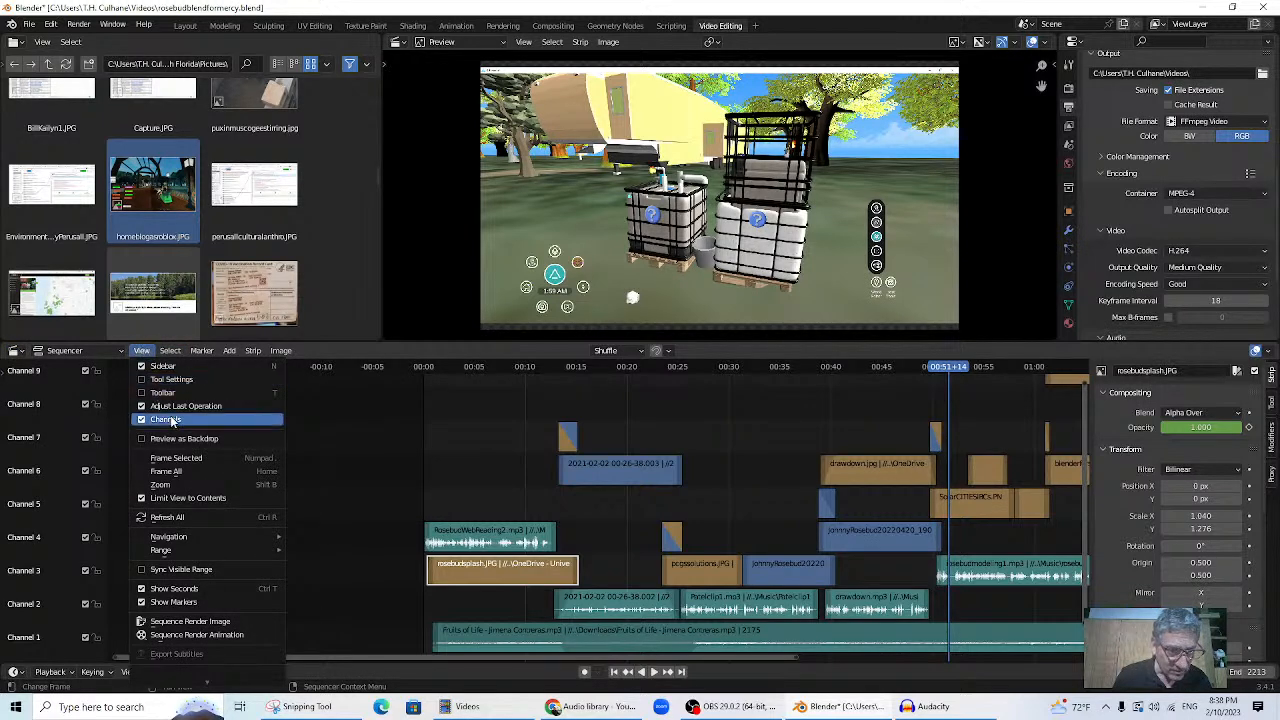
{"action": "left_click", "coordinate": [172, 420]}
{"action": "left_click", "coordinate": [143, 351]}
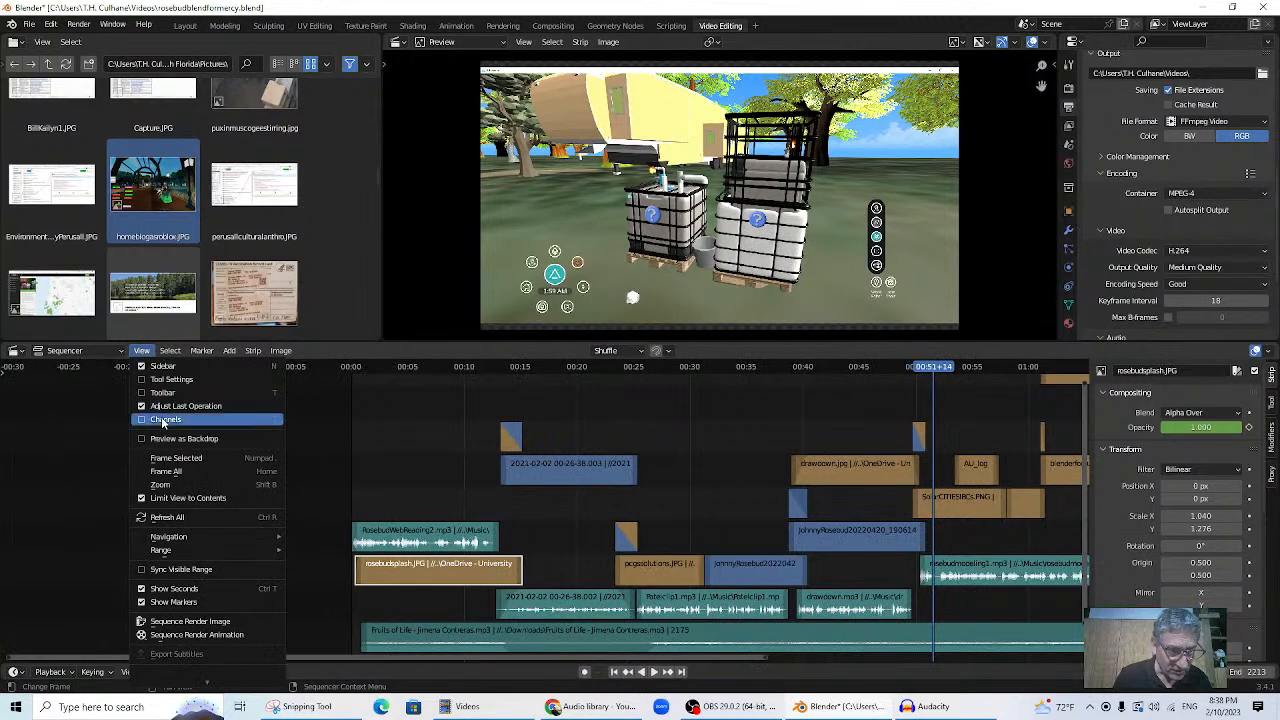
{"action": "left_click", "coordinate": [163, 420]}
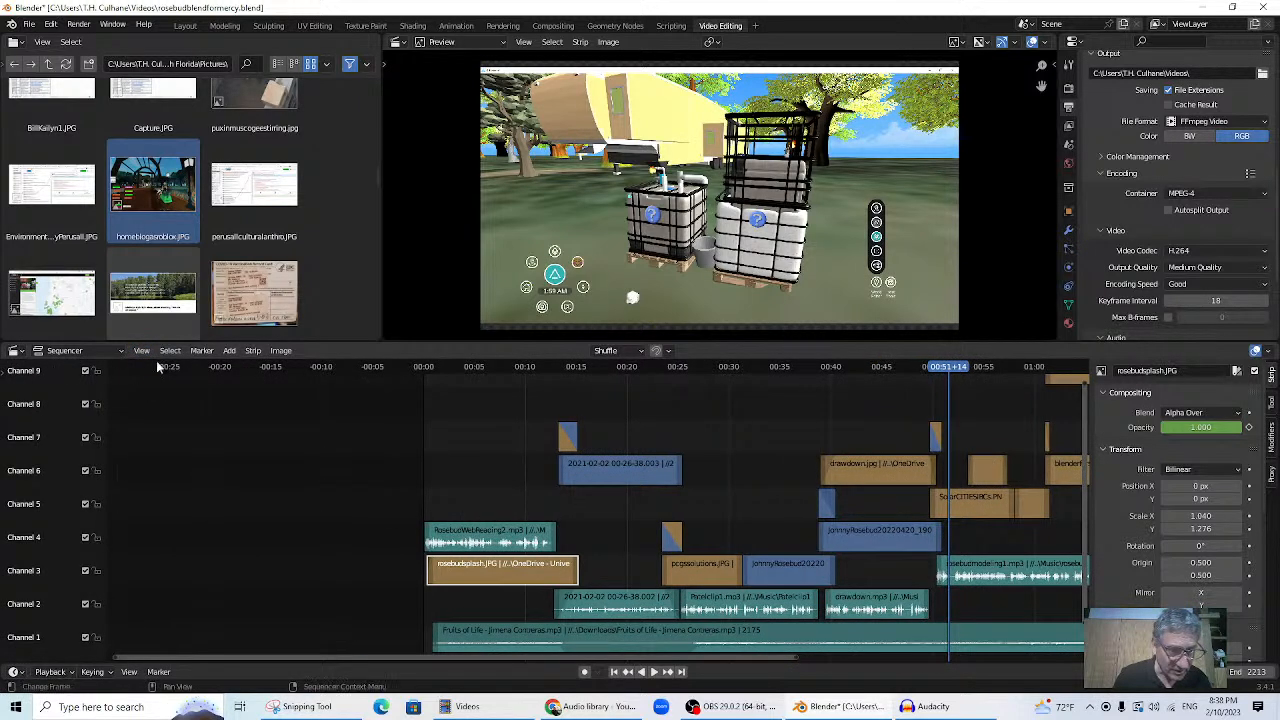
{"action": "left_click", "coordinate": [229, 351]}
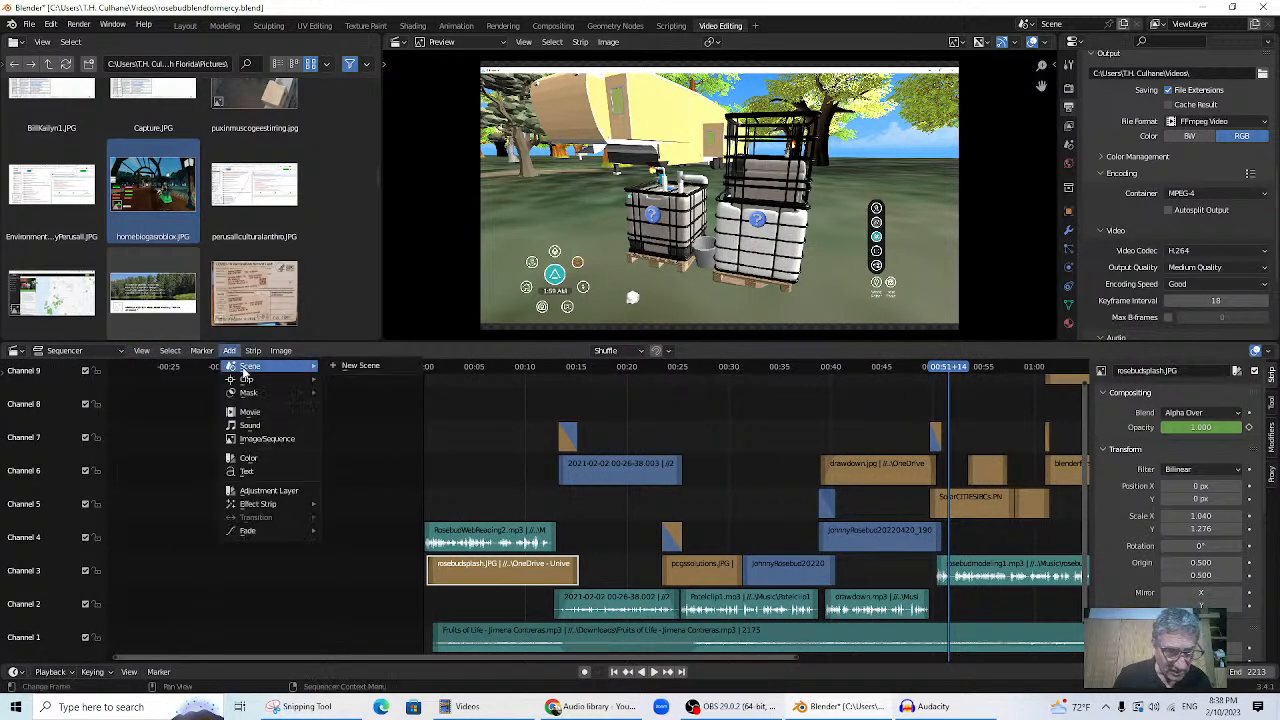
{"action": "mouse_move", "coordinate": [260, 385]}
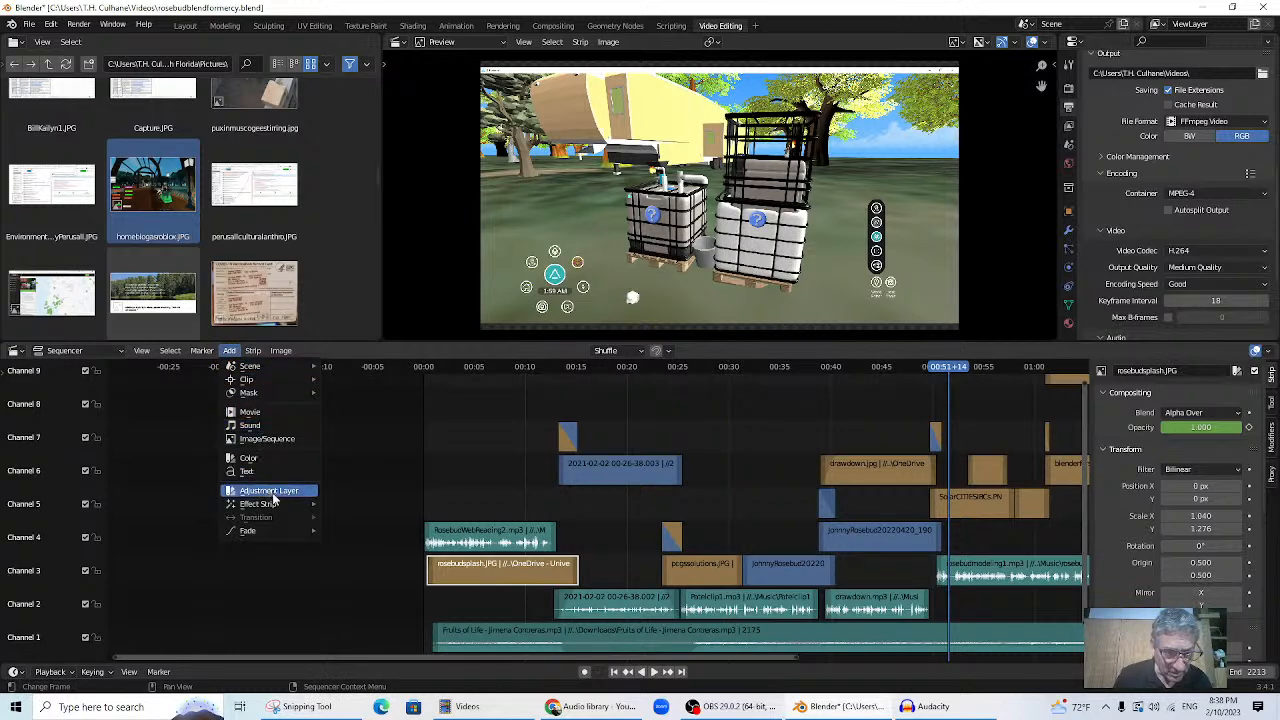
{"action": "mouse_move", "coordinate": [282, 507]}
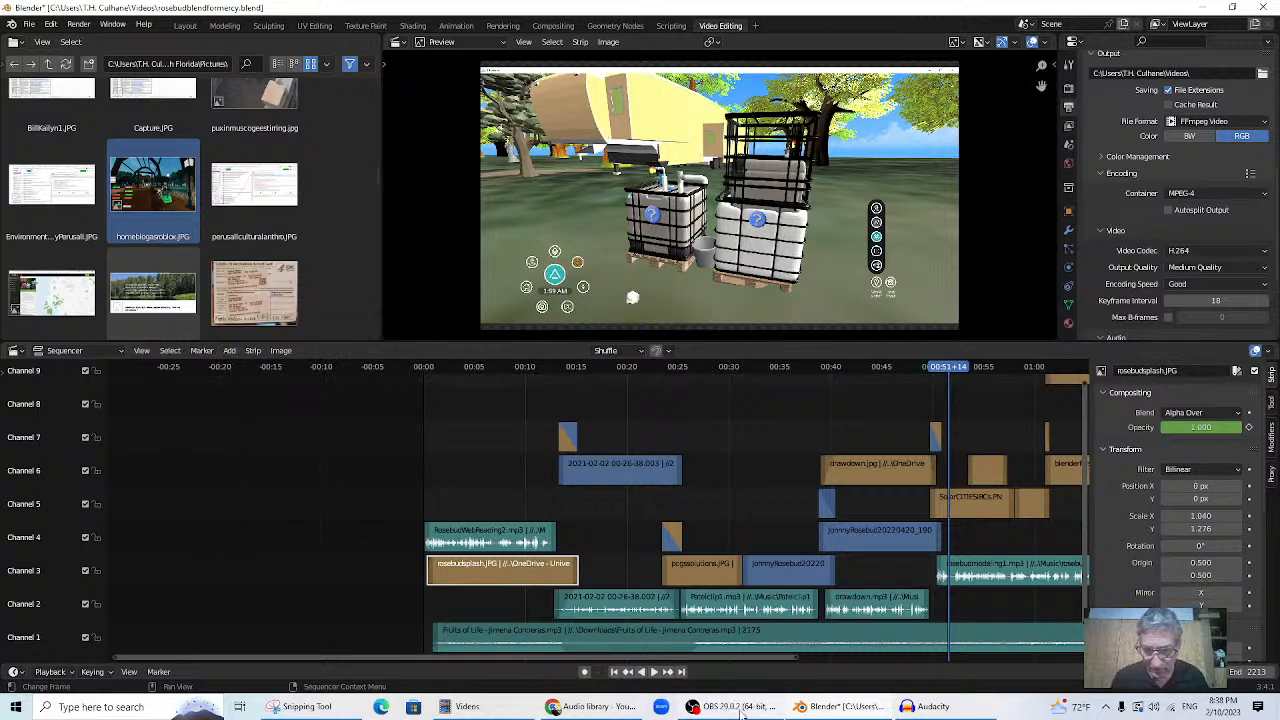
- Switch to the YouTube upload in Chrome, open the video's link and watch it in full screen to the end
{"action": "left_click", "coordinate": [614, 706]}
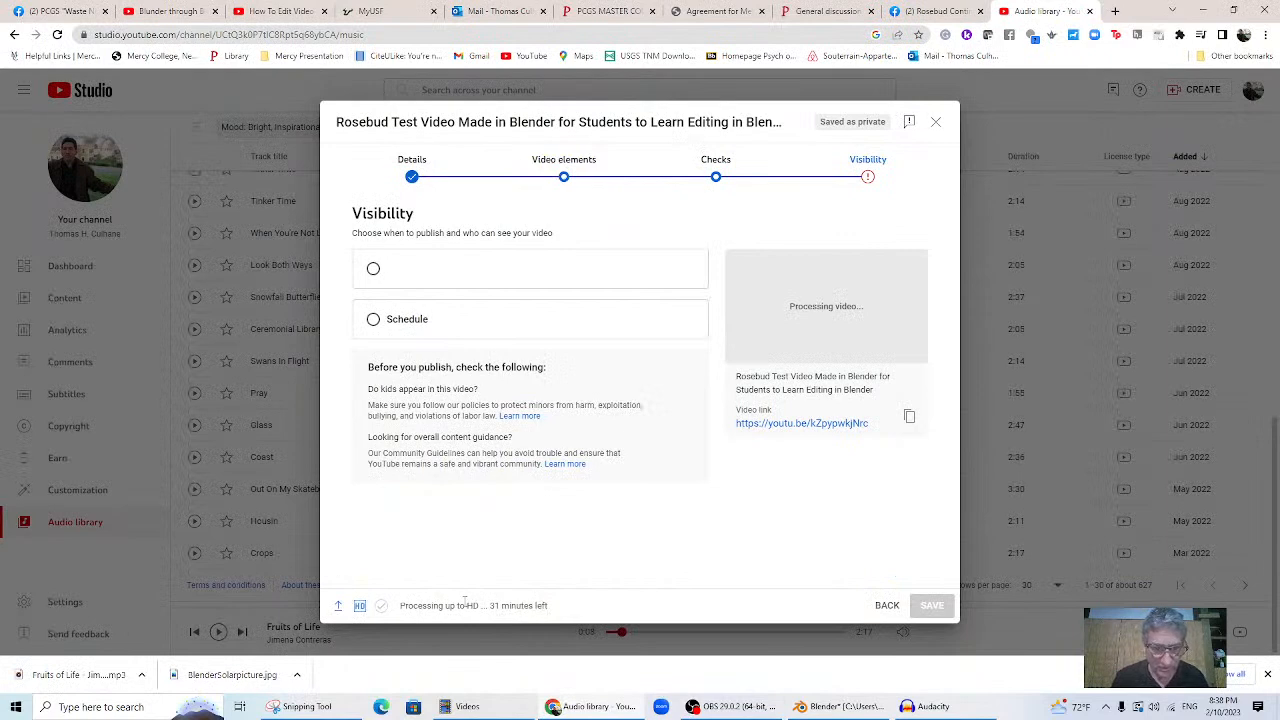
{"action": "left_click", "coordinate": [806, 424]}
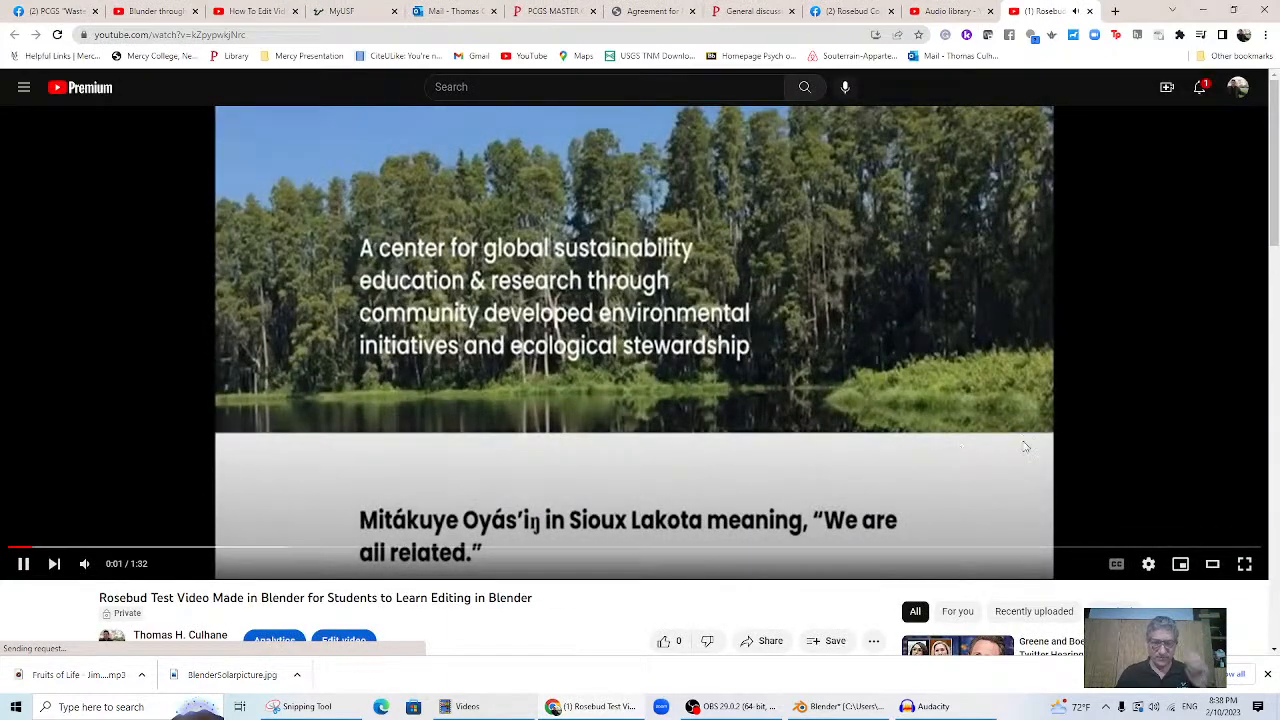
{"action": "left_click", "coordinate": [1244, 564]}
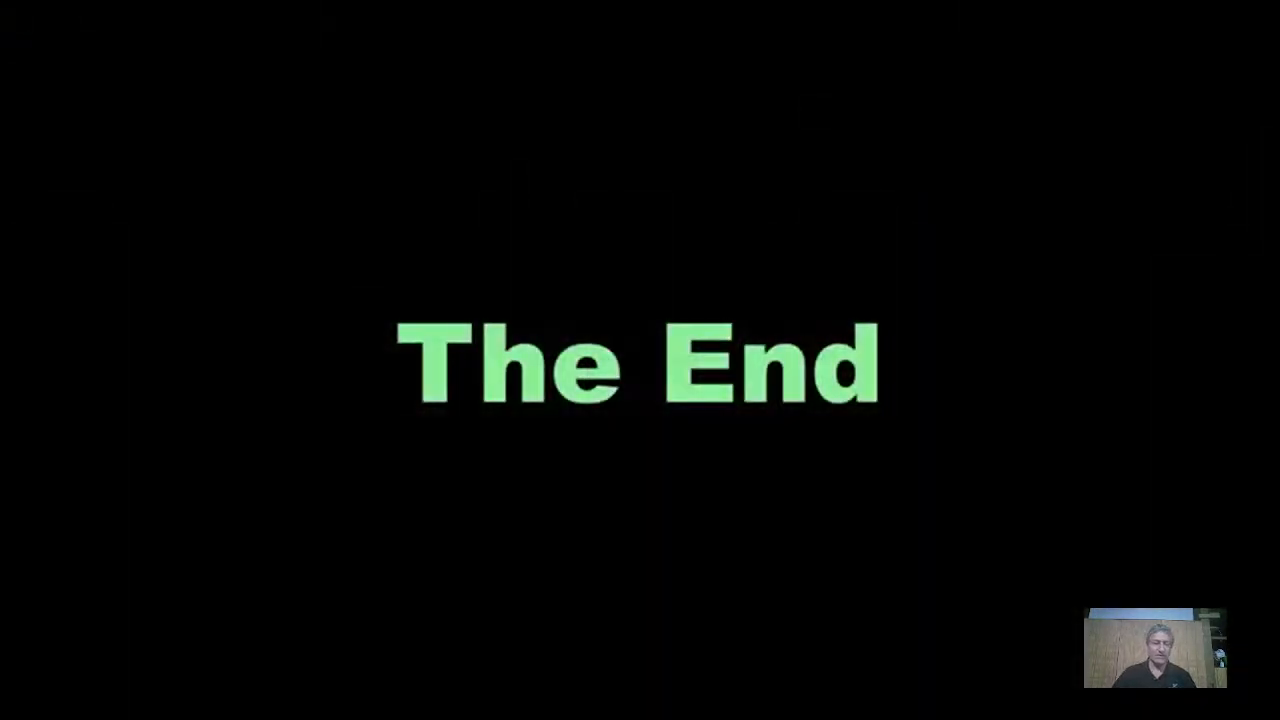
{"action": "key", "text": "Escape"}
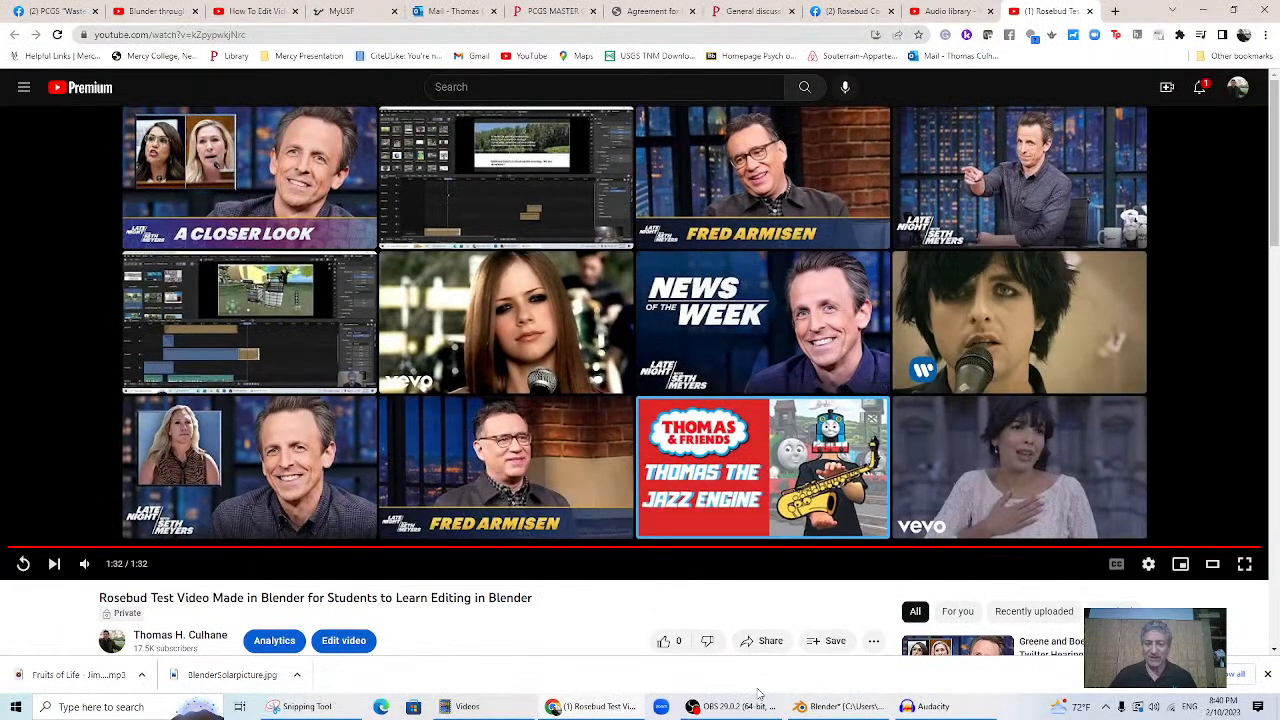
- Switch to OBS and reposition its window over the browser
{"action": "left_click", "coordinate": [729, 712]}
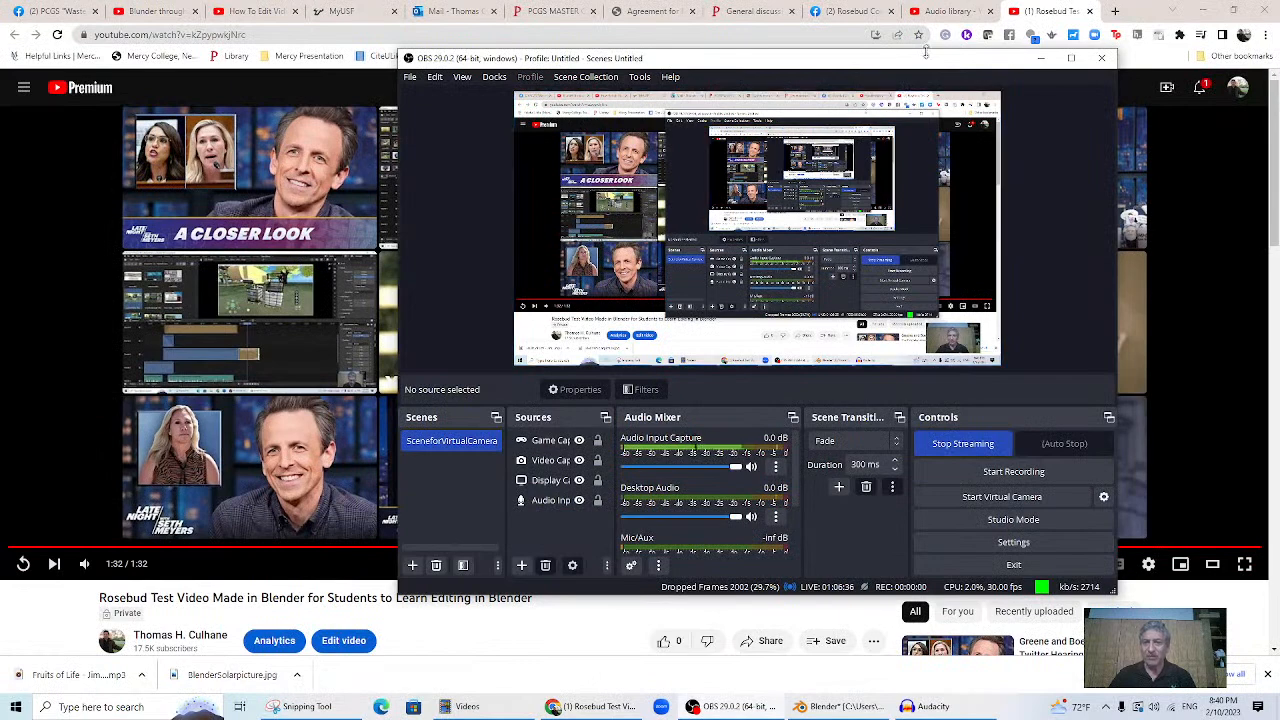
{"action": "left_click_drag", "start_coordinate": [924, 62], "coordinate": [784, 58]}
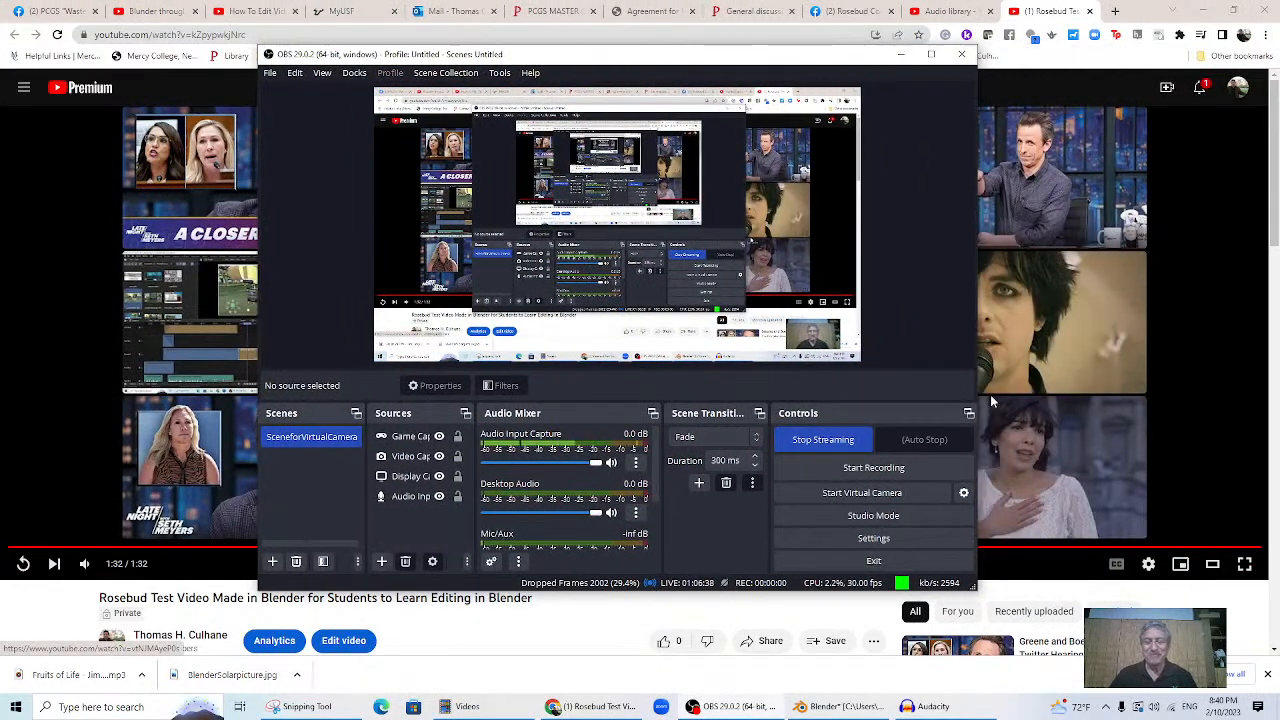